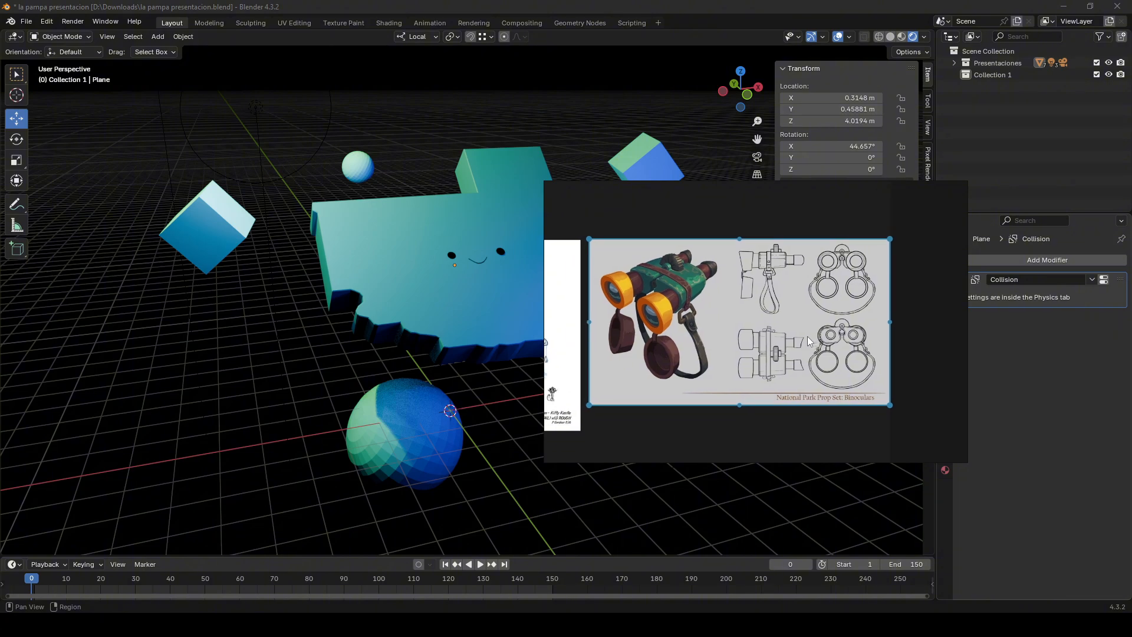
- Collapse the object's transform properties and examine the scene by panning and orbiting with the viewport navigation gizmos
scroll(769, 338, "up", 2)
middle_click_drag(766, 335, 775, 340)
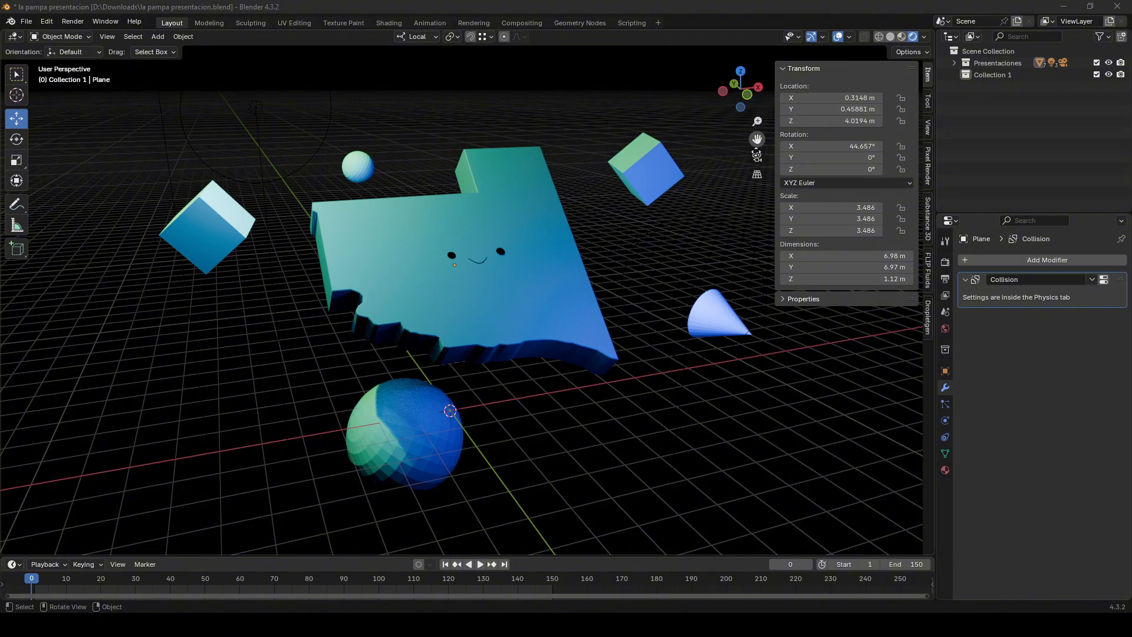
left_click(824, 69)
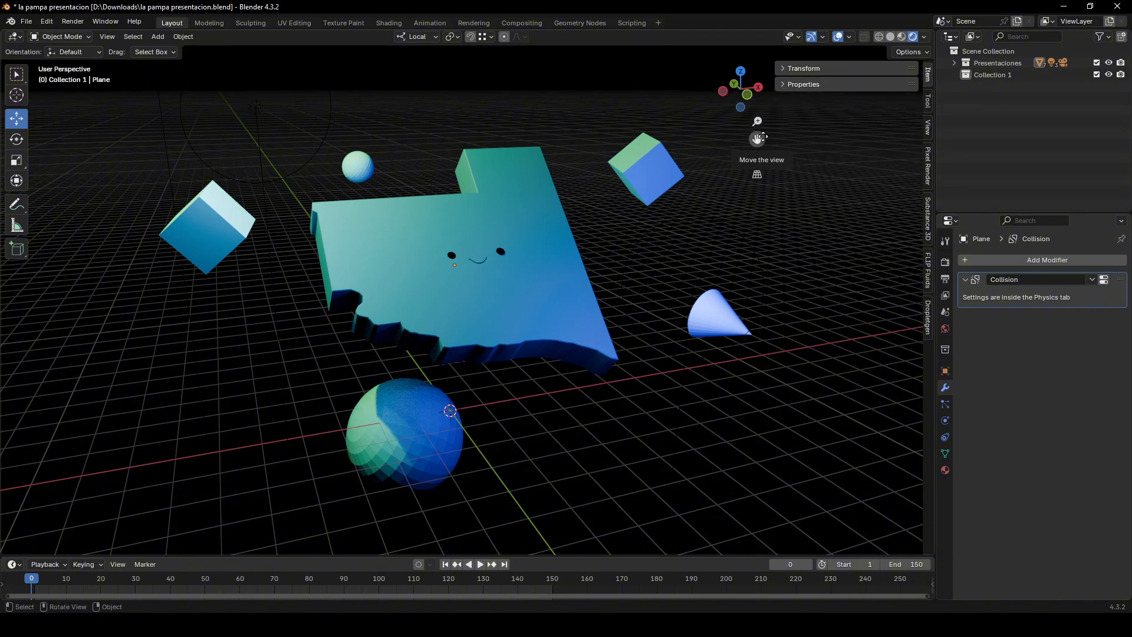
mouse_move(761, 137)
left_mouse_down()
mouse_move(914, 77)
mouse_move(619, 83)
mouse_move(872, 242)
mouse_move(757, 139)
left_mouse_up()
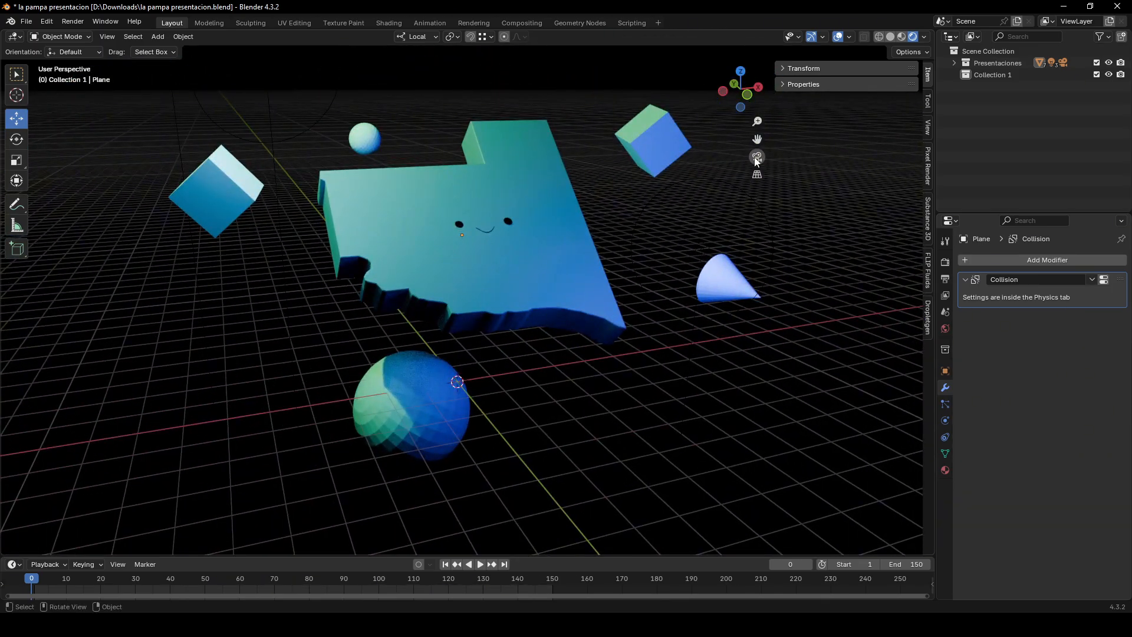
mouse_move(742, 89)
left_mouse_down()
mouse_move(715, 103)
mouse_move(742, 86)
left_mouse_up()
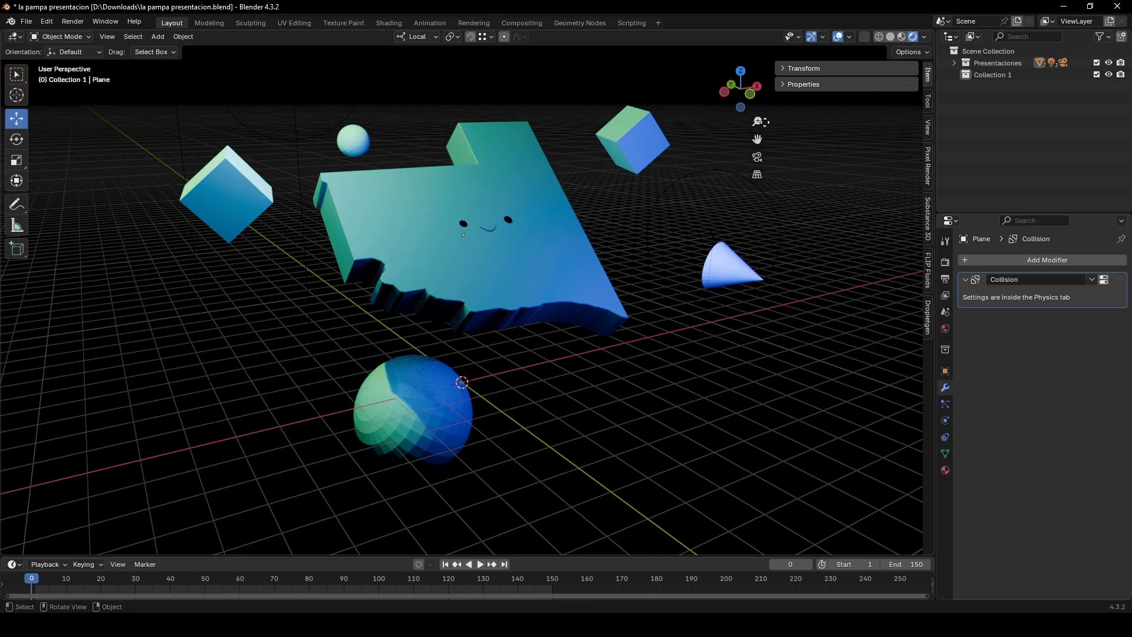
left_click_drag(753, 94, 829, 240)
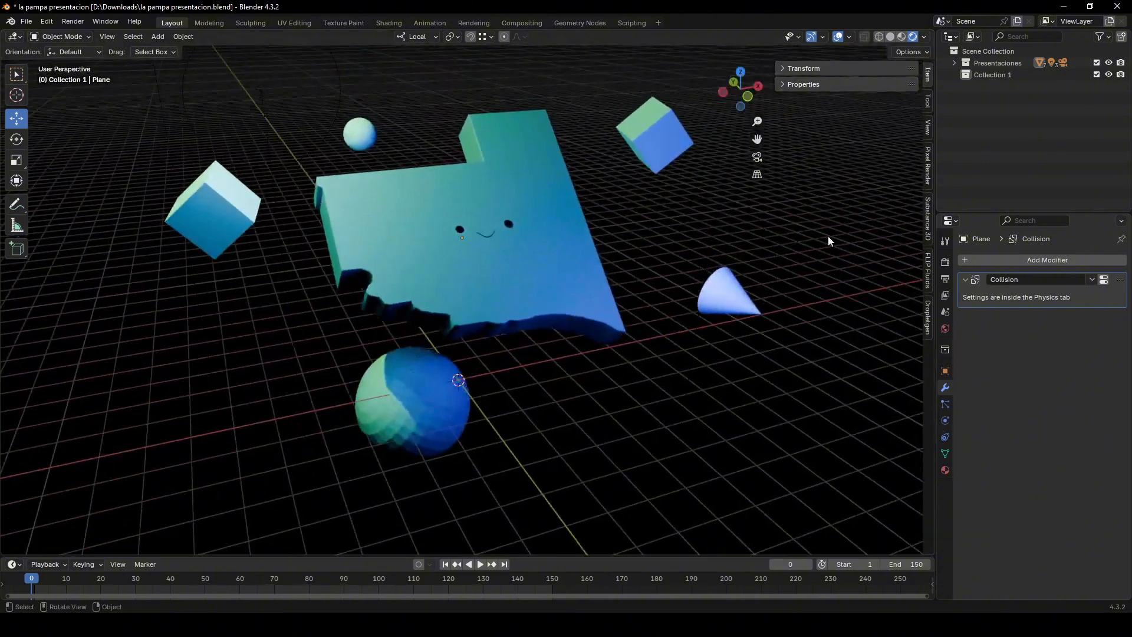
- Exclude the Presentaciones collection from the view layer and include it again
left_click(998, 63)
left_click(992, 75)
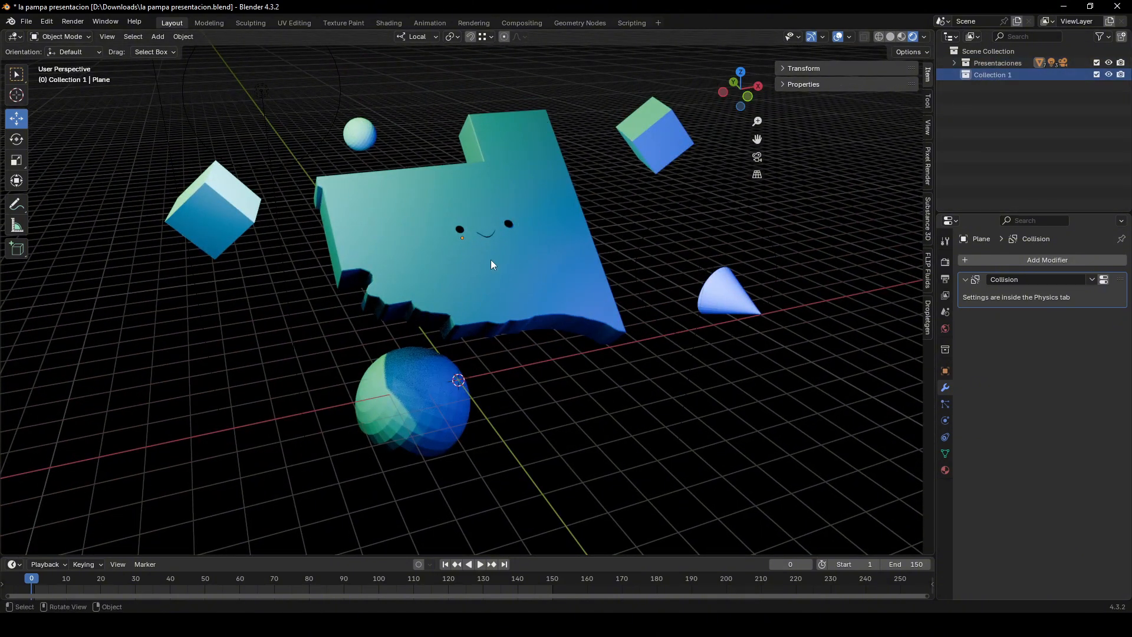
left_click(1097, 62)
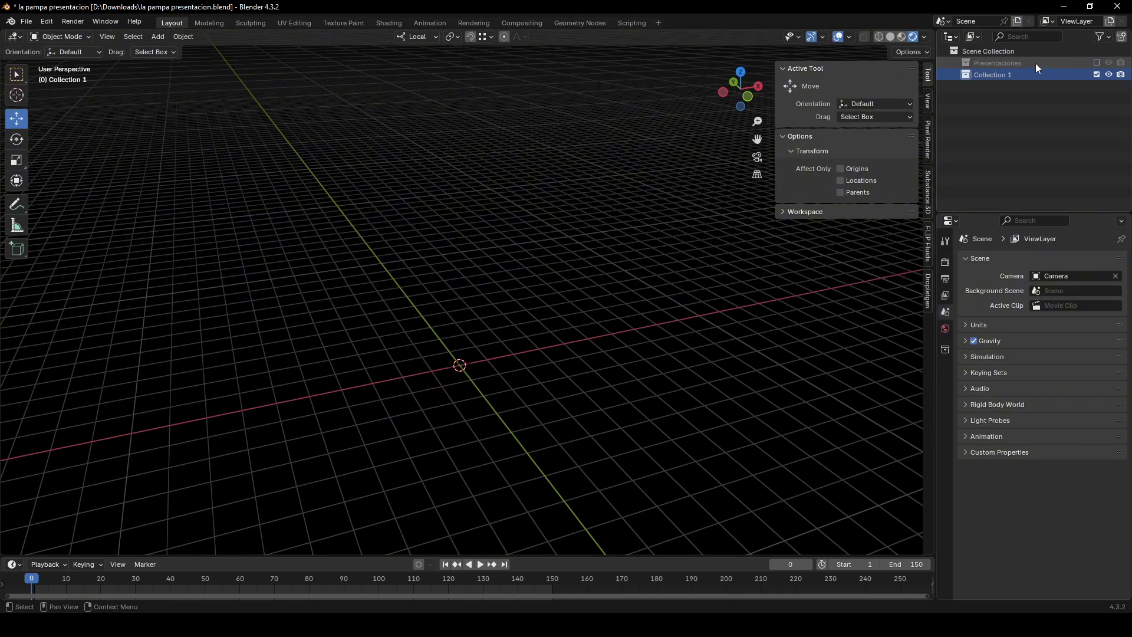
left_click(1090, 63)
left_click(1096, 62)
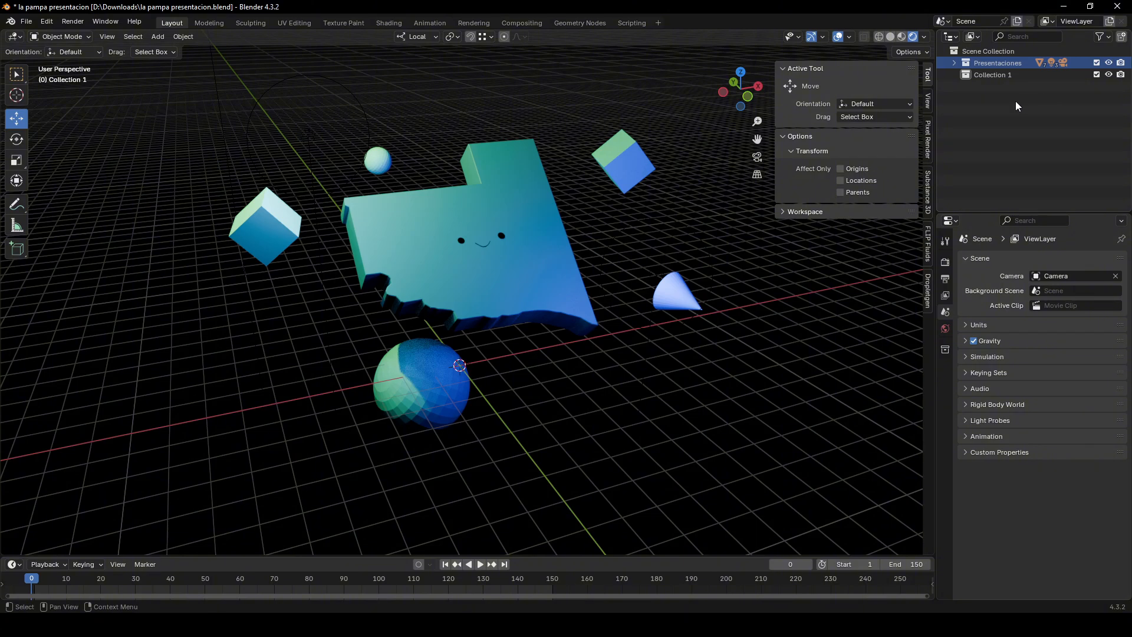
left_click(987, 93)
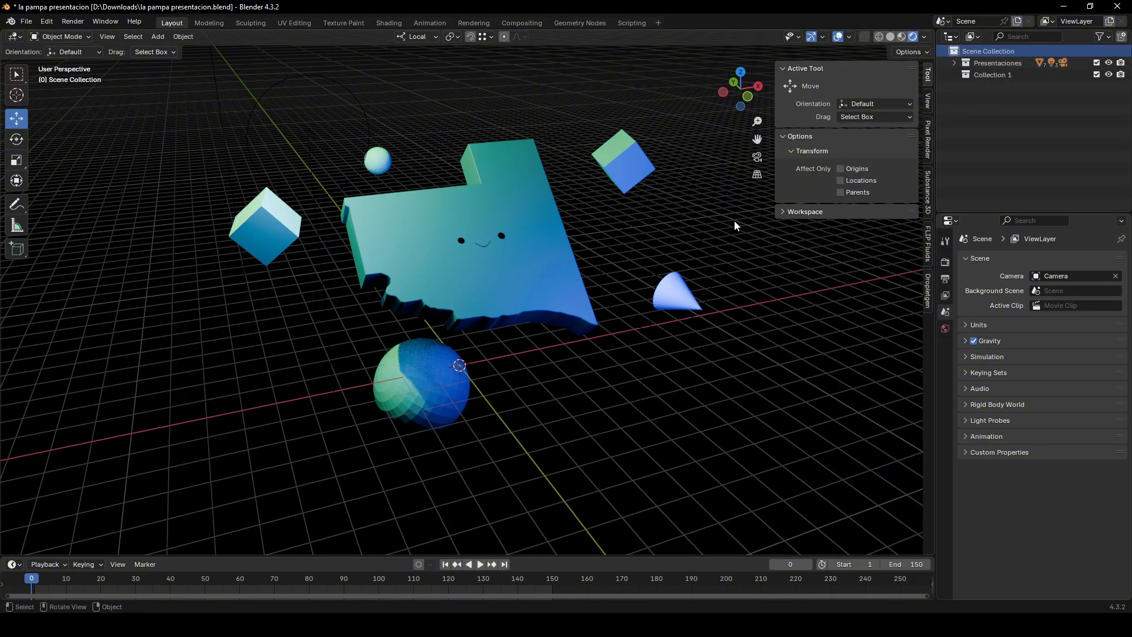
- Collapse the active tool and options sections and switch the viewport sidebar to its view settings
middle_click_drag(735, 222, 801, 185)
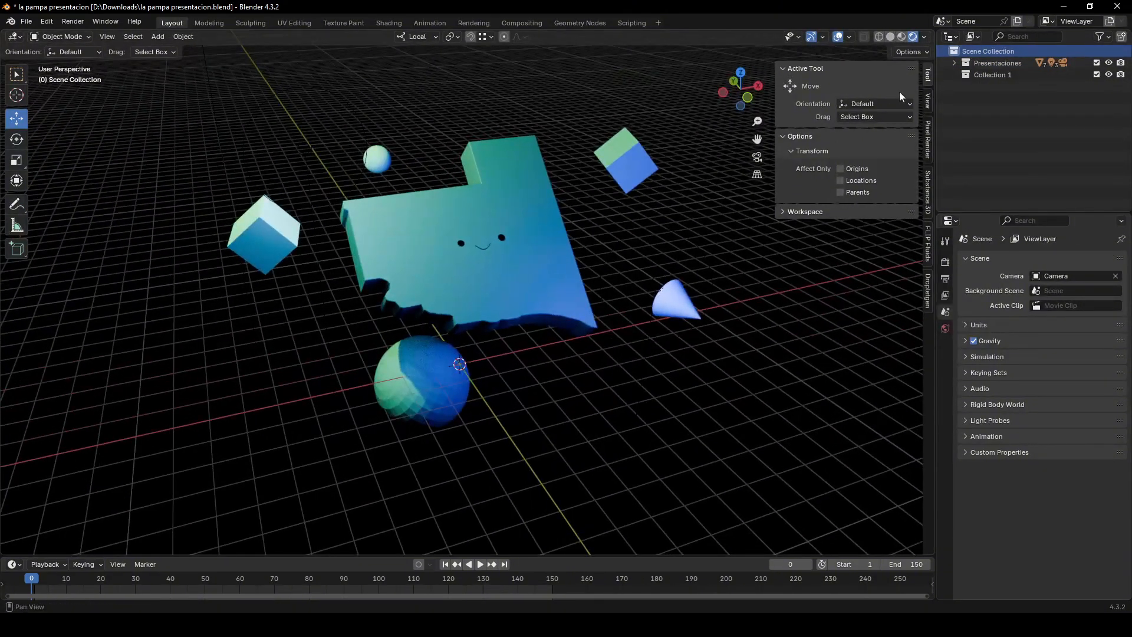
left_click(793, 67)
left_click(790, 84)
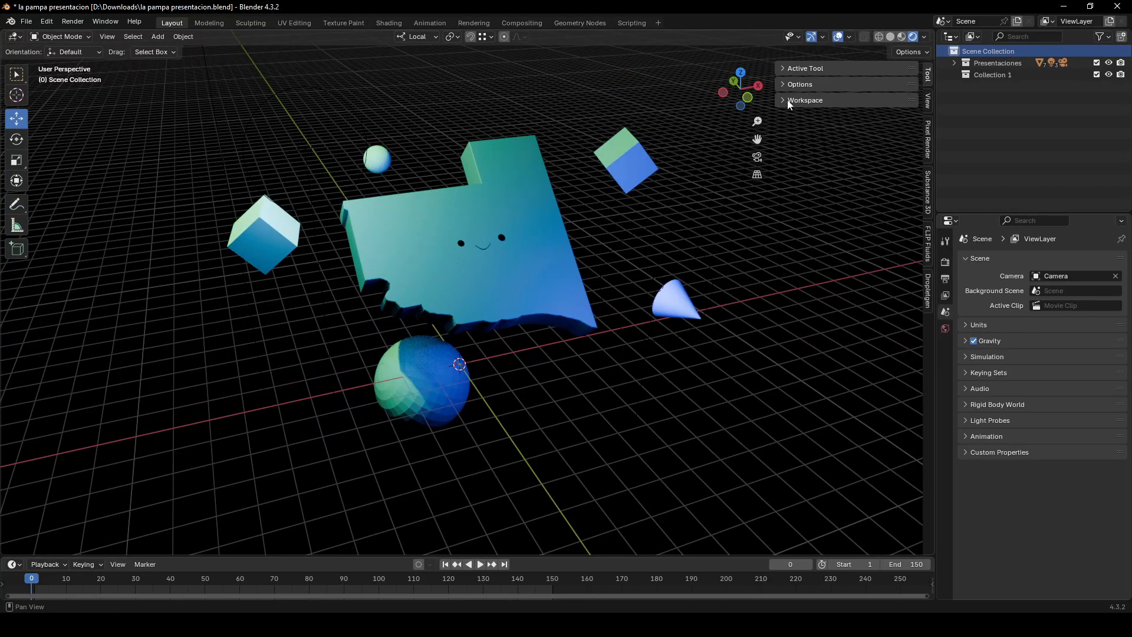
left_click(929, 103)
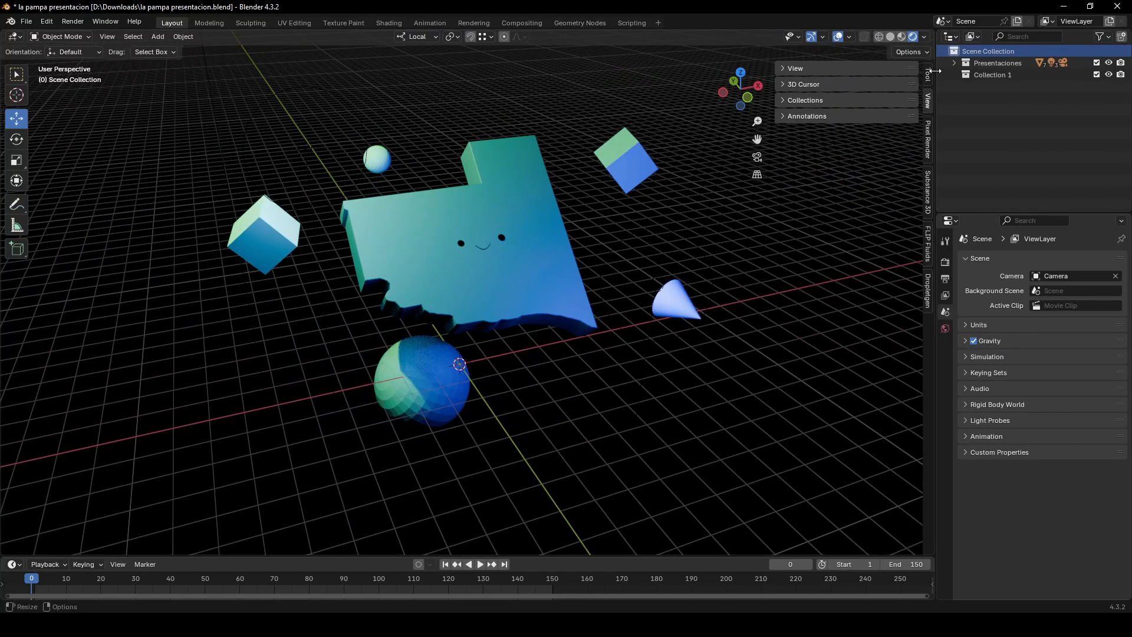
- Exclude the Presentaciones collection from the view layer and delete the empty Collection 1
left_click(974, 68)
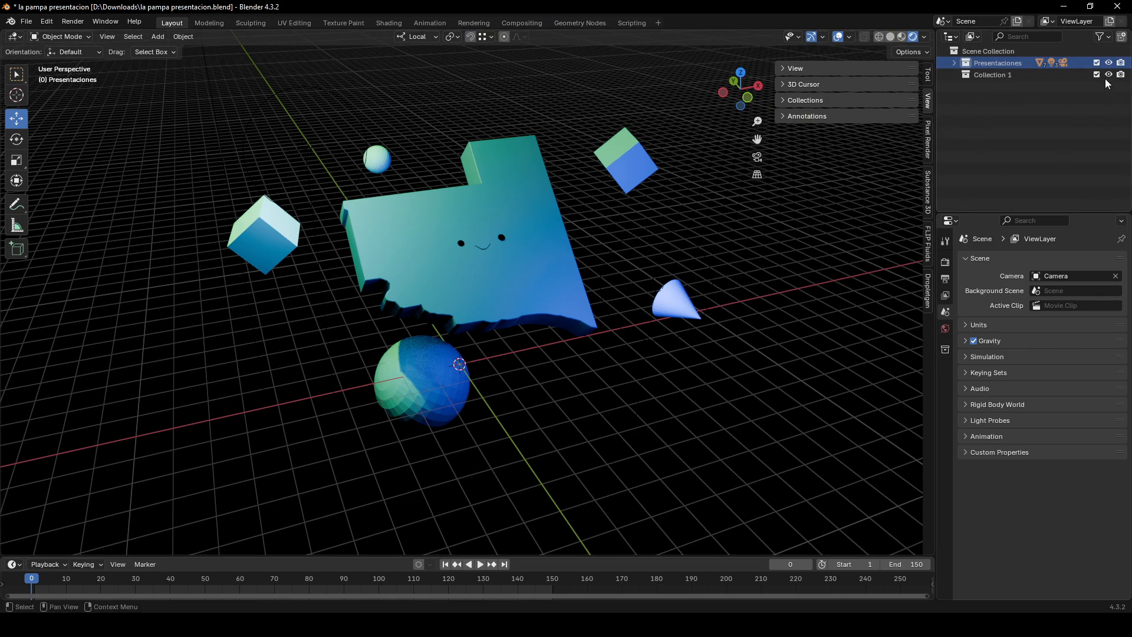
left_click(1096, 62)
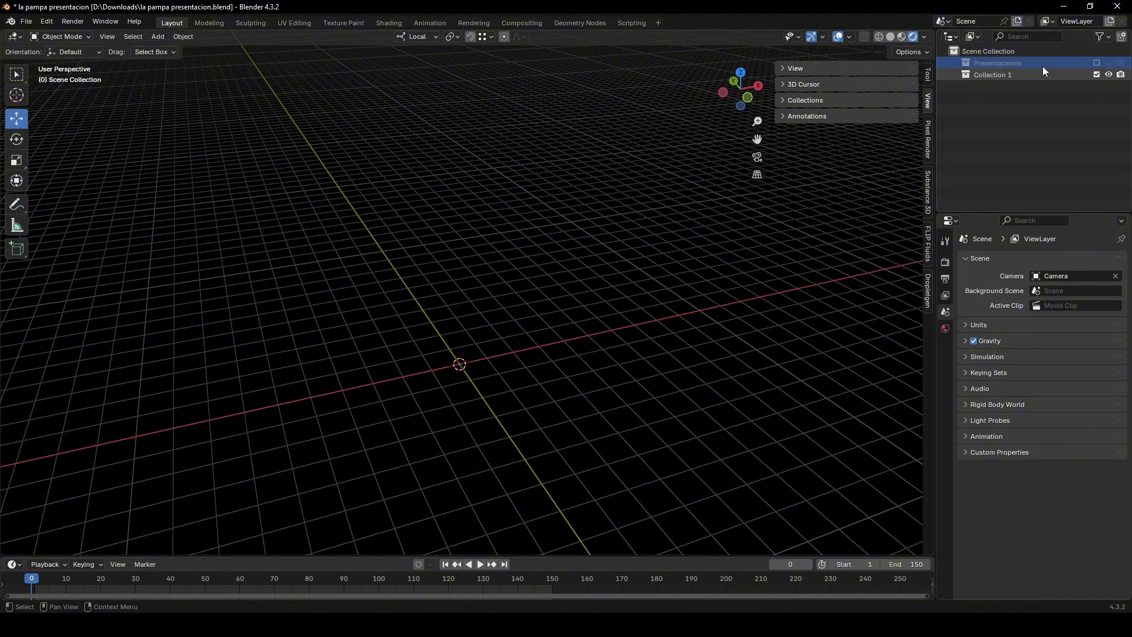
left_click(1075, 76)
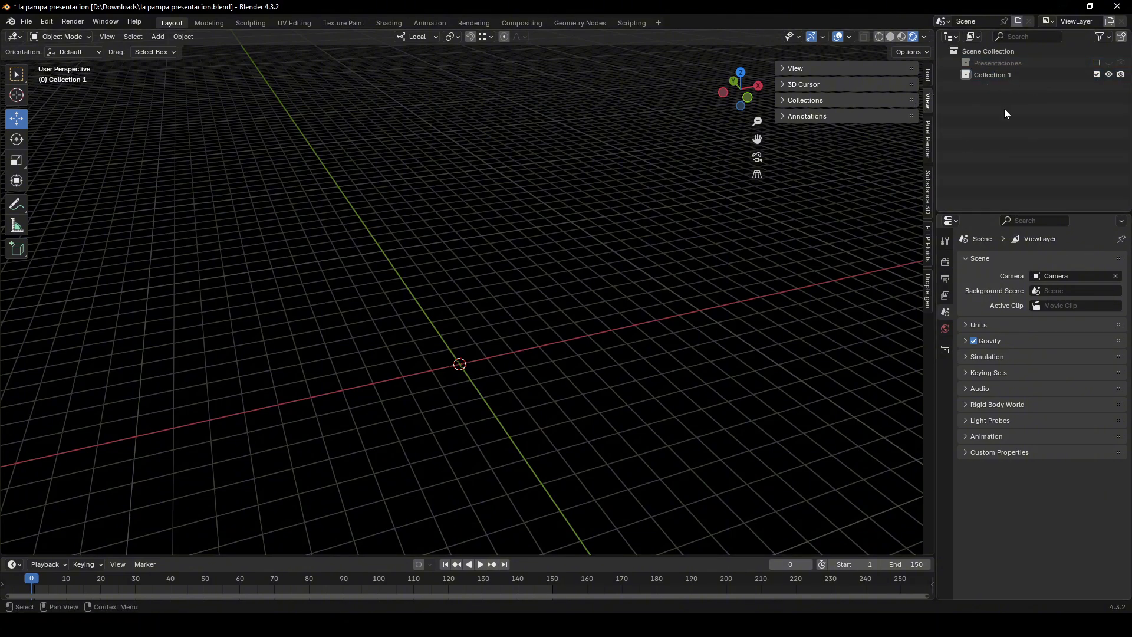
key("x")
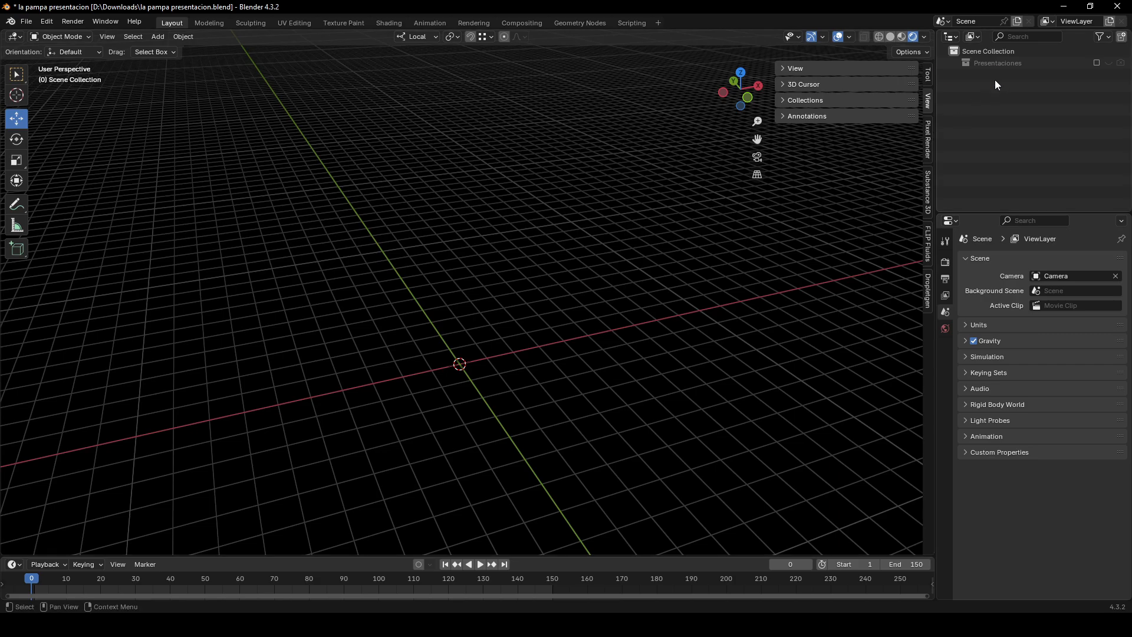
- Add a cube mesh at the world origin
middle_click_drag(804, 196, 622, 259)
key("m")
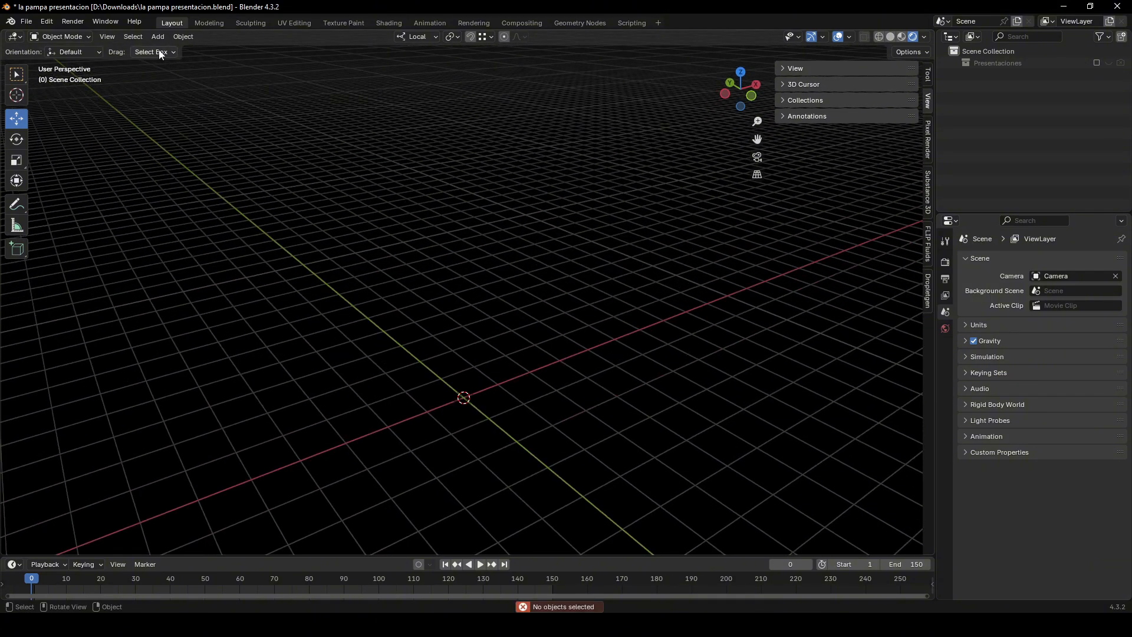
left_click(175, 37)
mouse_move(164, 36)
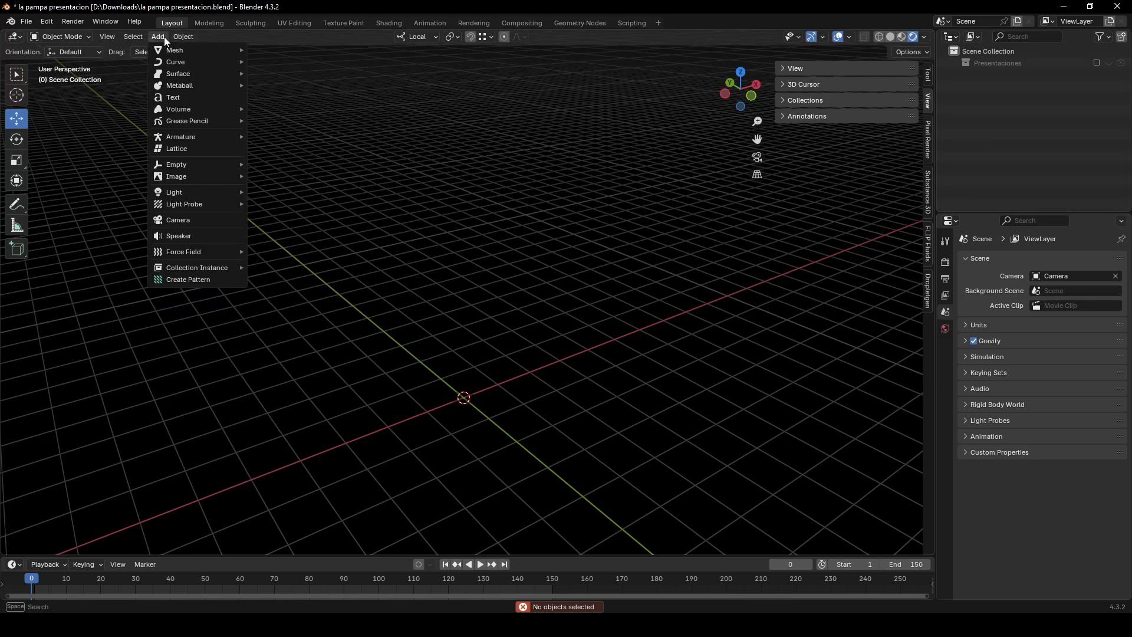
left_click(275, 62)
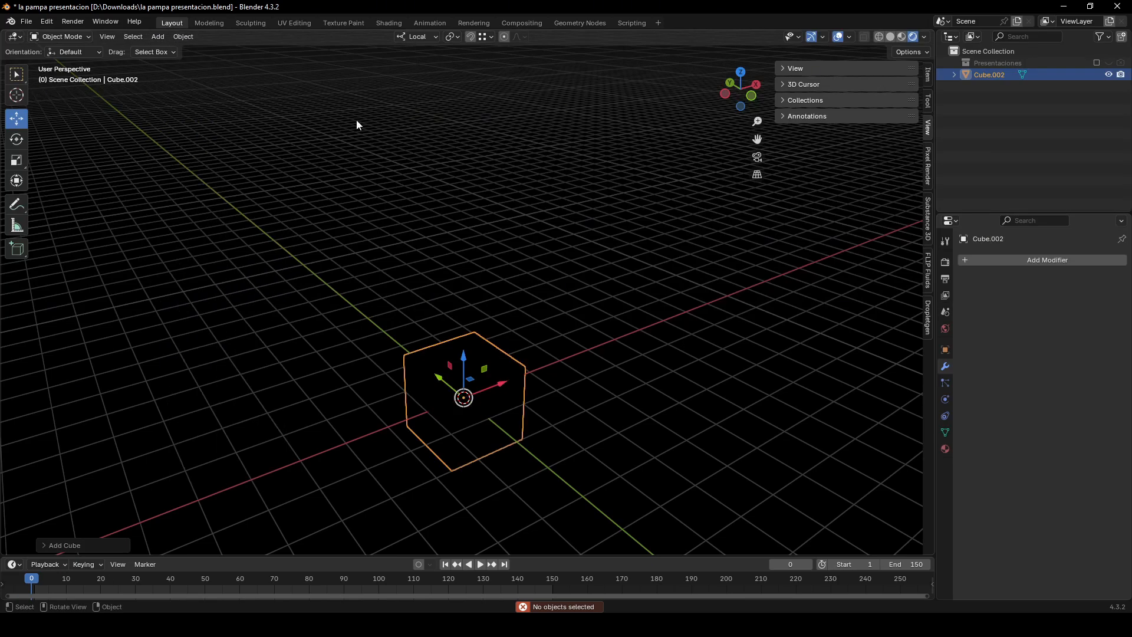
- Switch the viewport shading to solid mode and close the screen magnifier
mouse_move(469, 280)
middle_mouse_down()
mouse_move(475, 258)
mouse_move(480, 274)
middle_mouse_up()
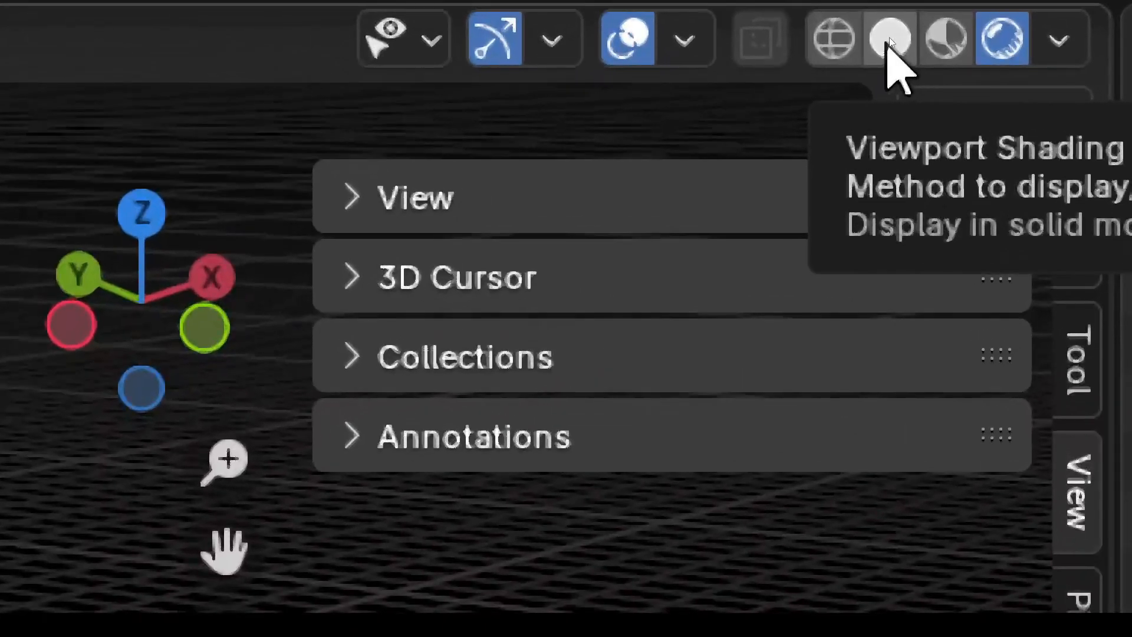
left_click(888, 43)
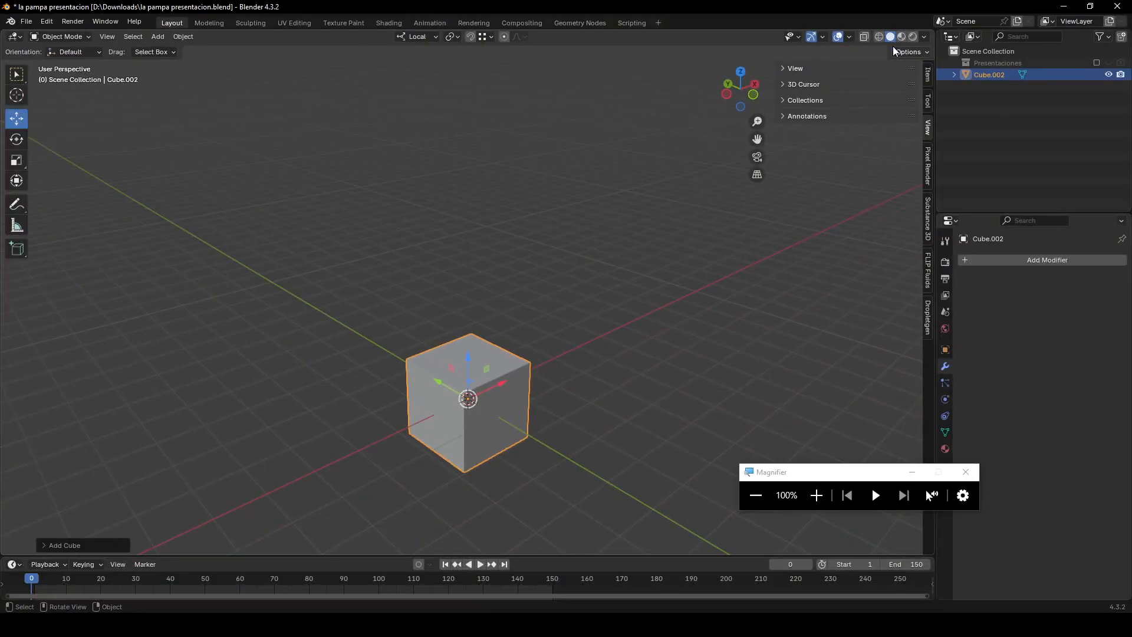
middle_click_drag(699, 325, 625, 262)
left_click(965, 471)
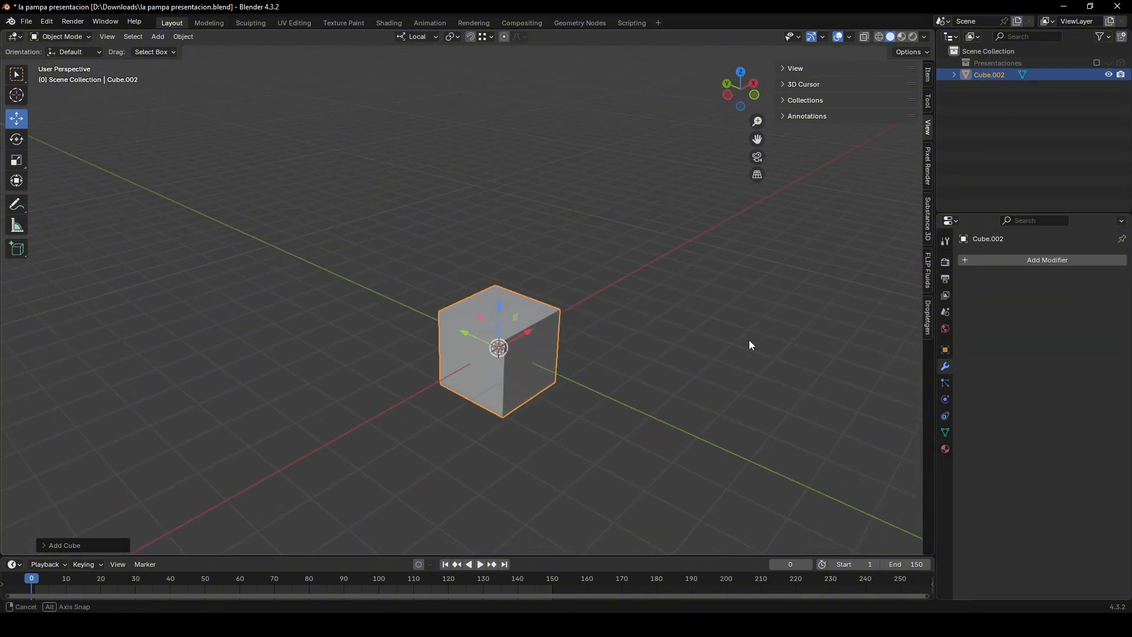
- Move the cube into a new collection named Binoculares and leave the cube deselected
middle_click_drag(750, 345, 749, 338)
key("m")
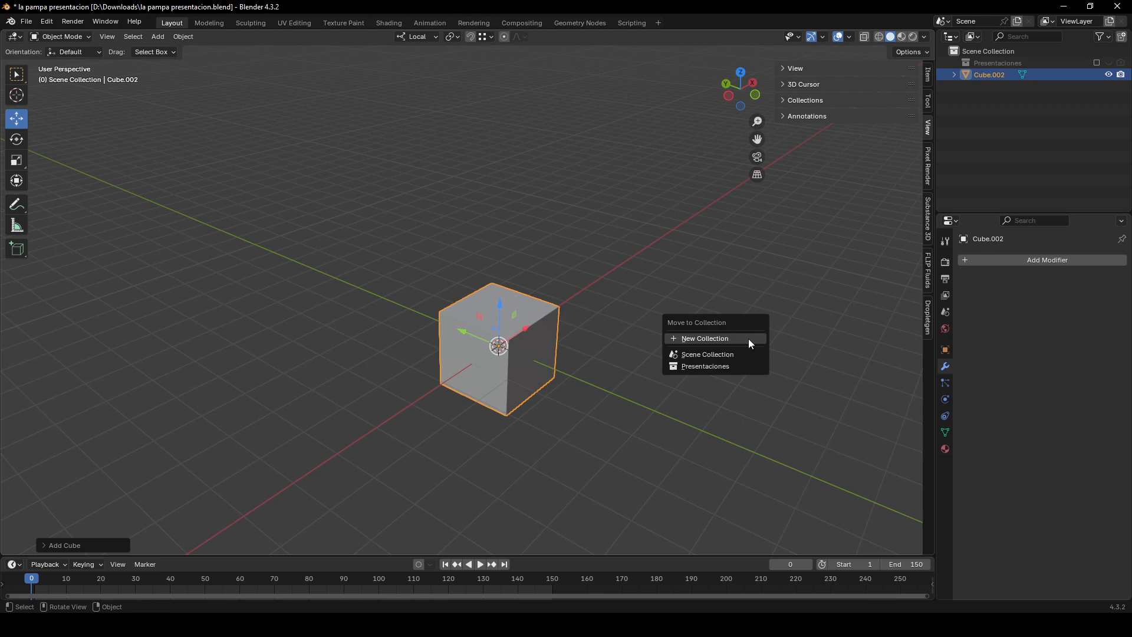
left_click(698, 346)
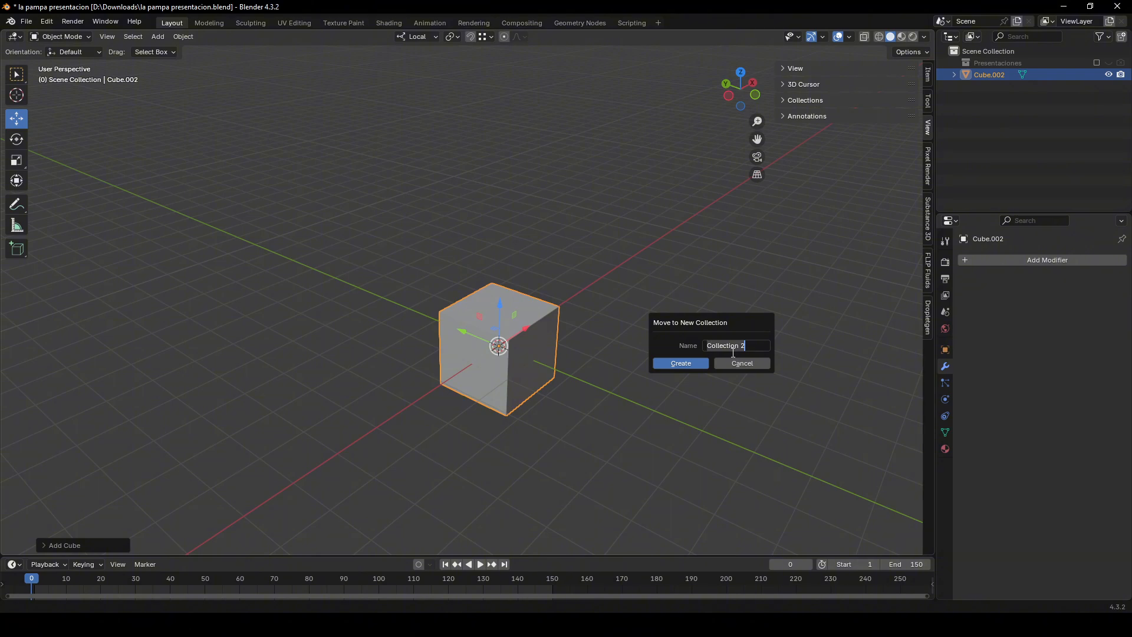
type("Binoculares")
left_click(687, 364)
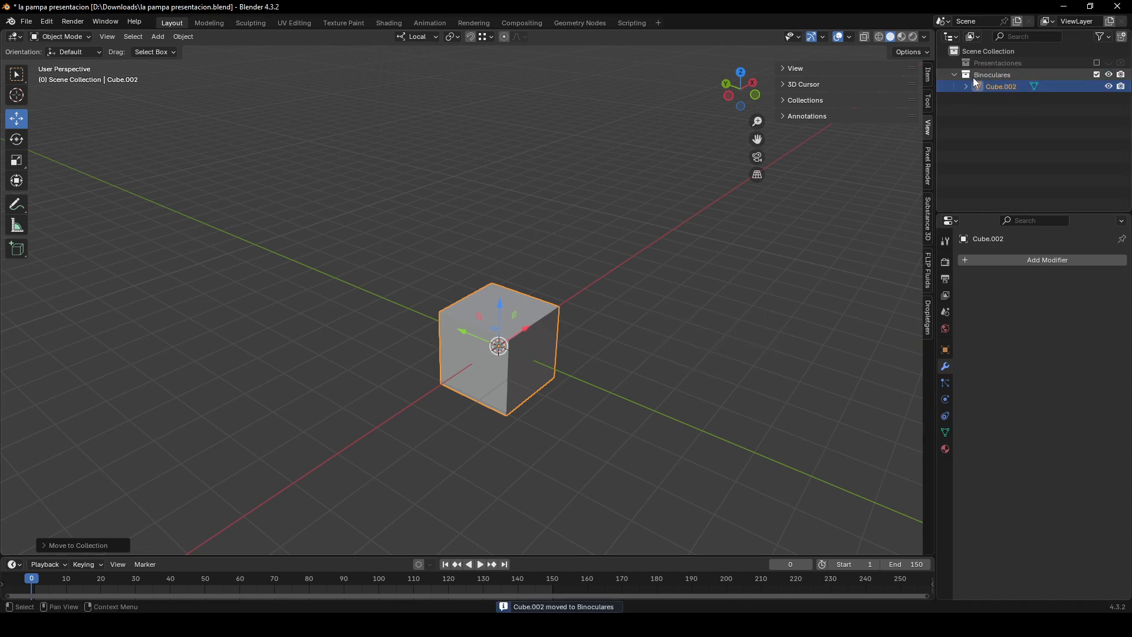
left_click(989, 75)
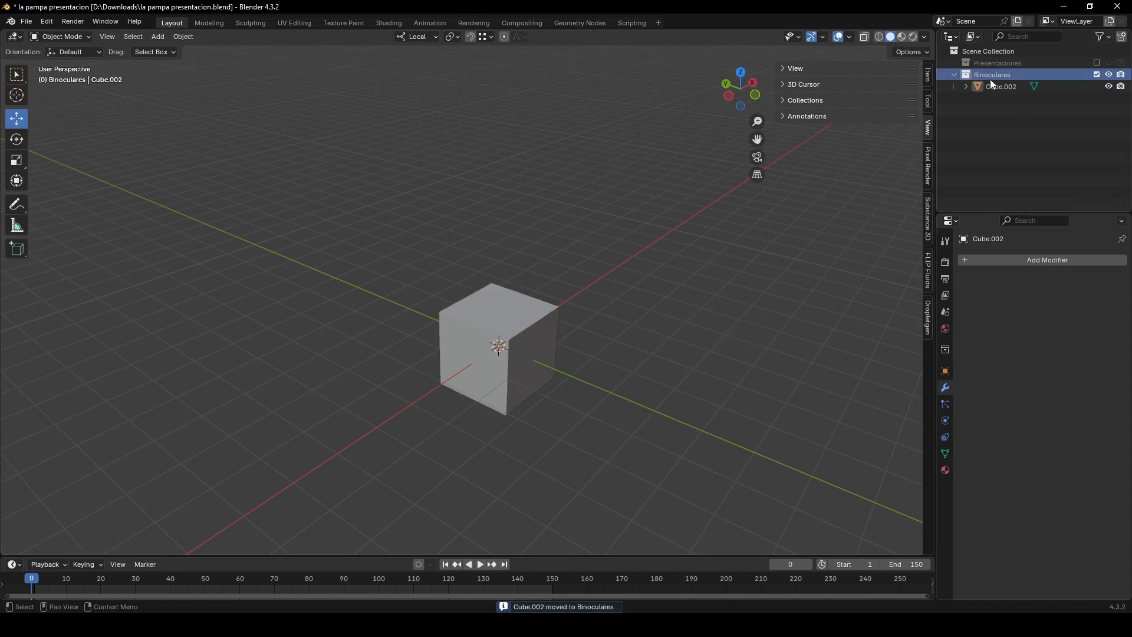
left_click(995, 88)
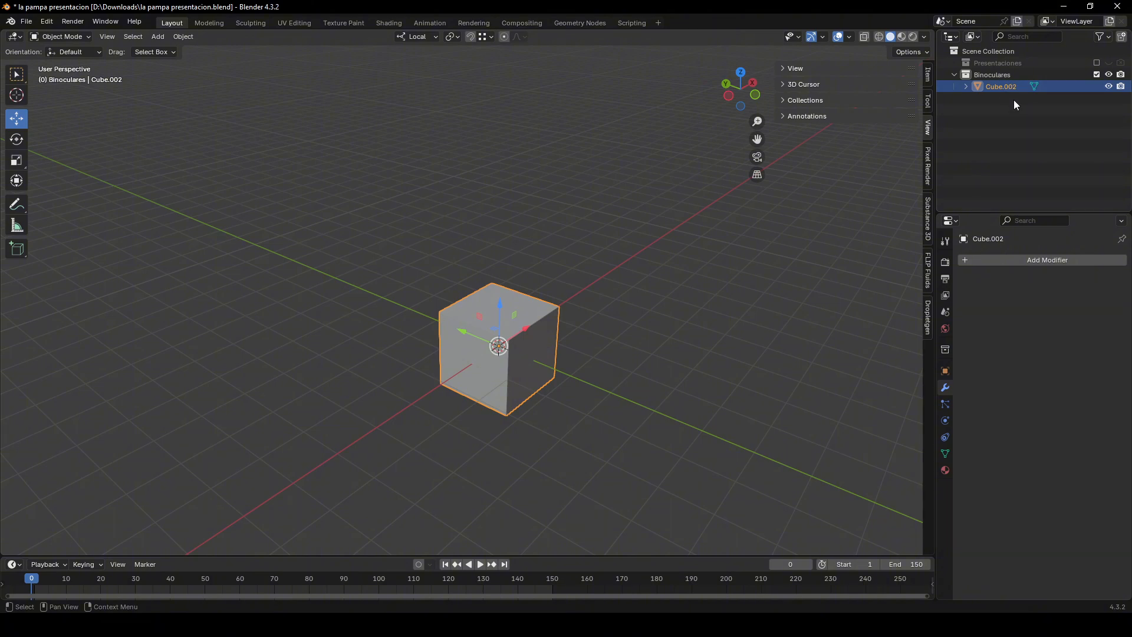
middle_click_drag(705, 232, 716, 260)
left_click(736, 257)
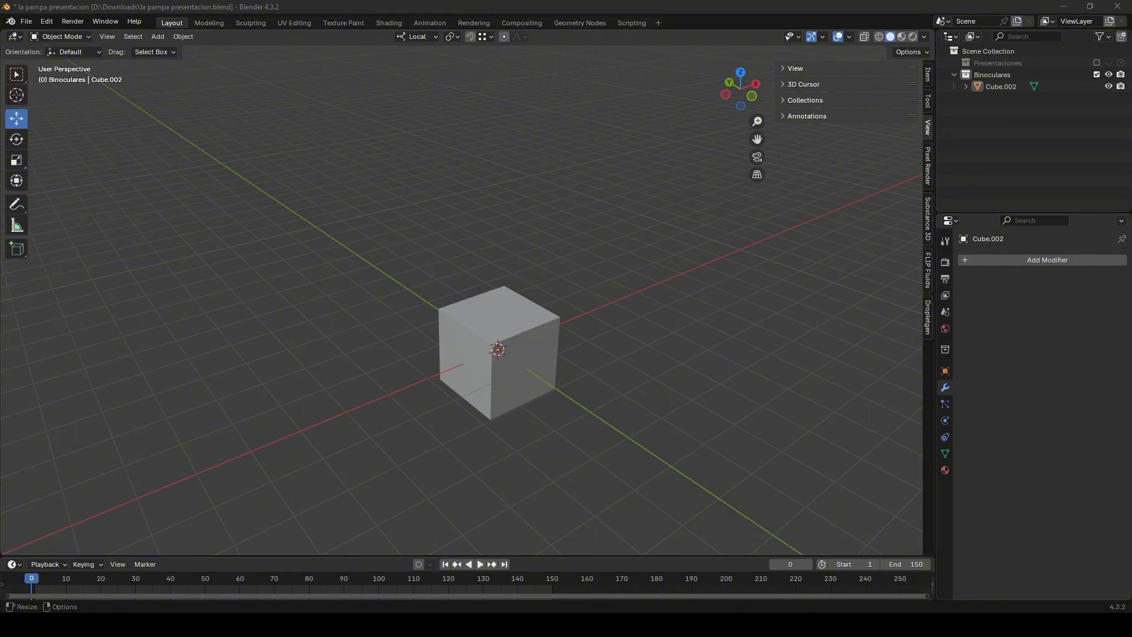
- Examine the binoculars reference sheet, including the coloured concept and the side, top, front and rear line drawings
right_click_drag(1131, 441, 1024, 454)
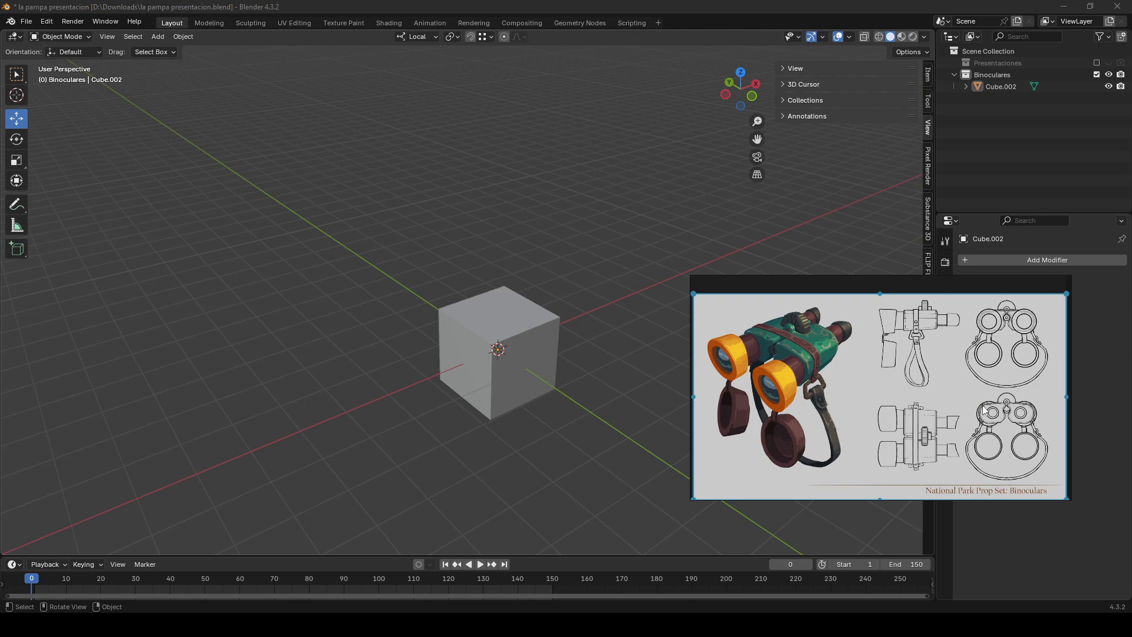
scroll(996, 409, "up", 1)
scroll(989, 390, "down", 1)
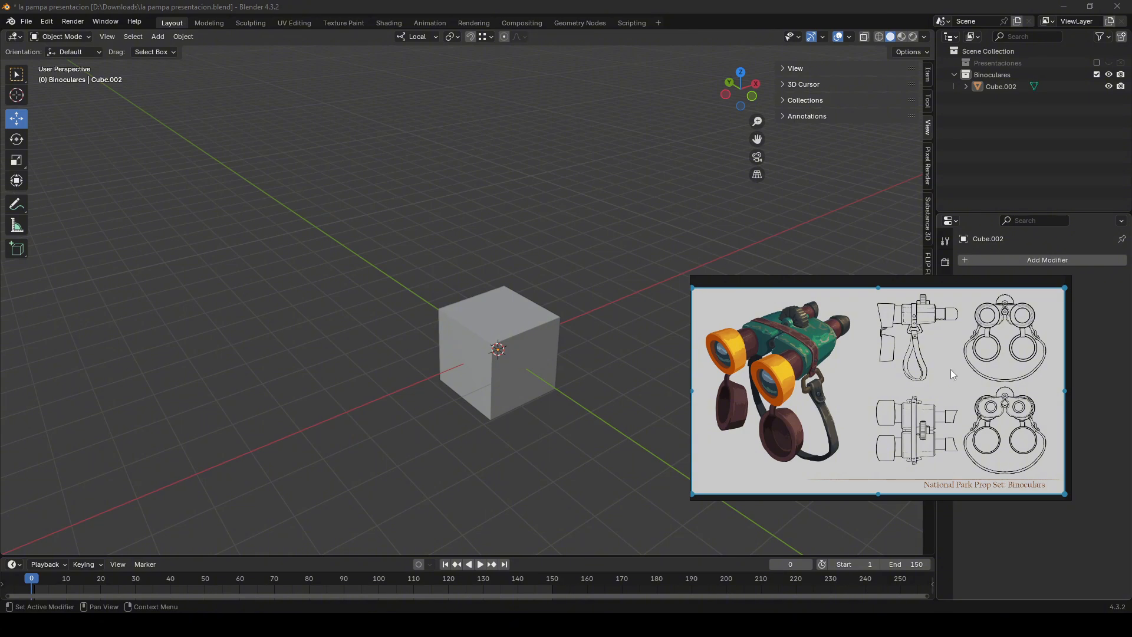
scroll(914, 335, "down", 1)
scroll(924, 383, "up", 1)
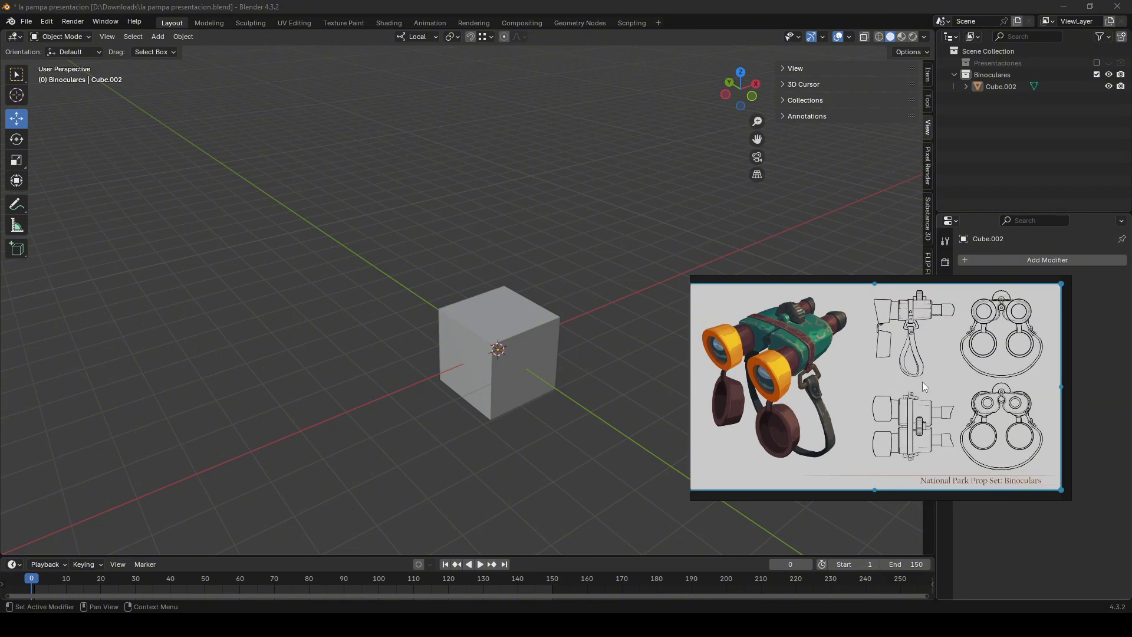
middle_click_drag(922, 382, 933, 383)
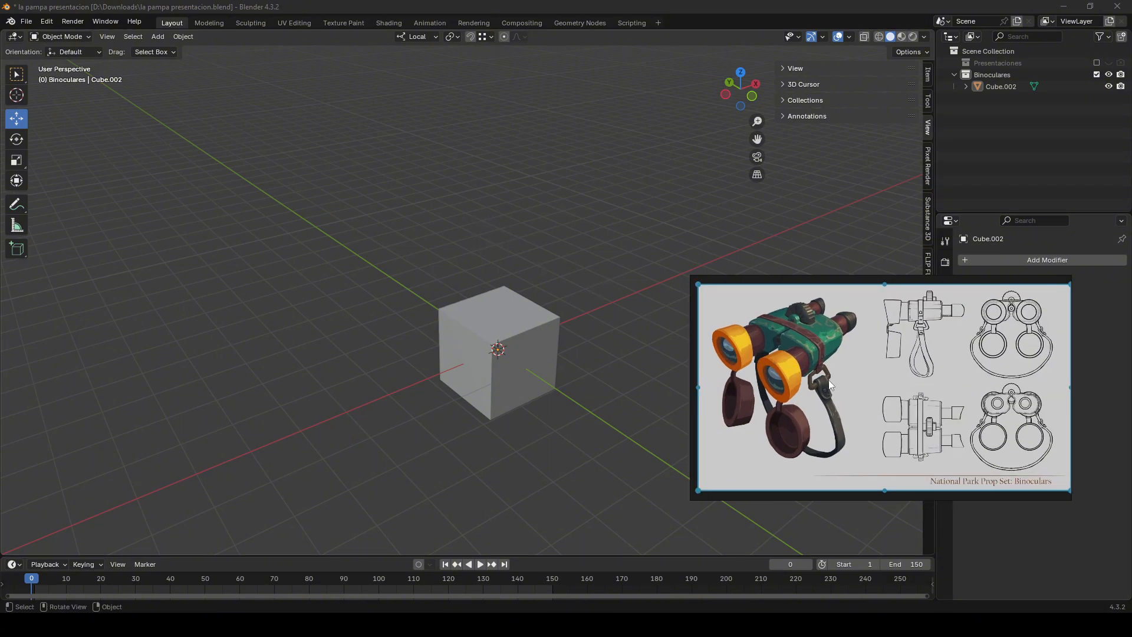
left_click_drag(829, 383, 773, 349)
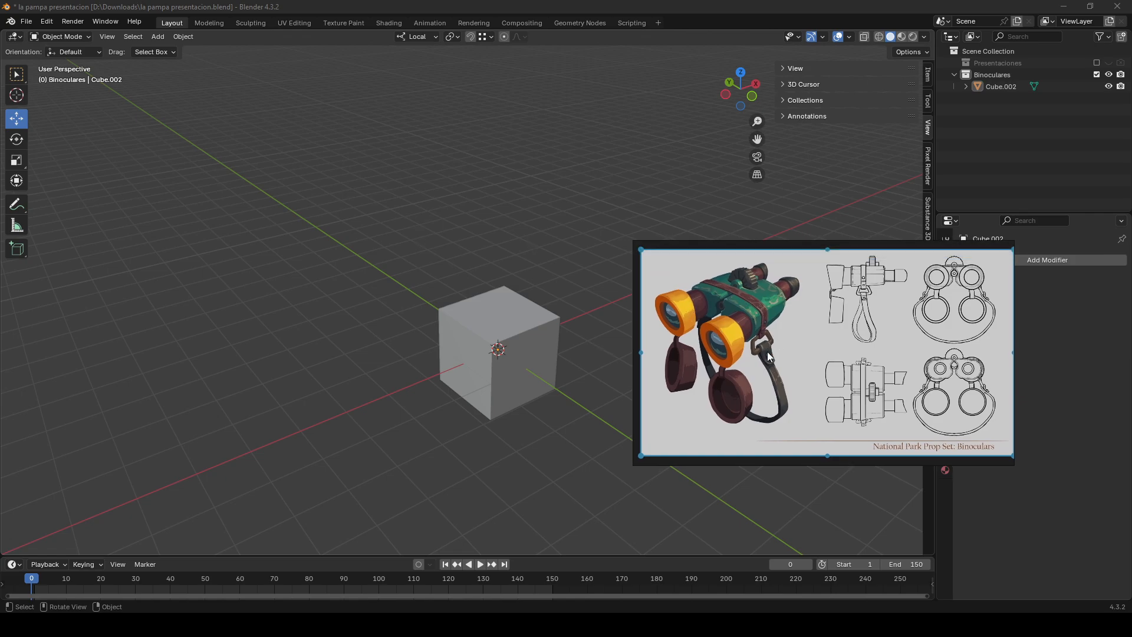
right_click_drag(766, 351, 1131, 395)
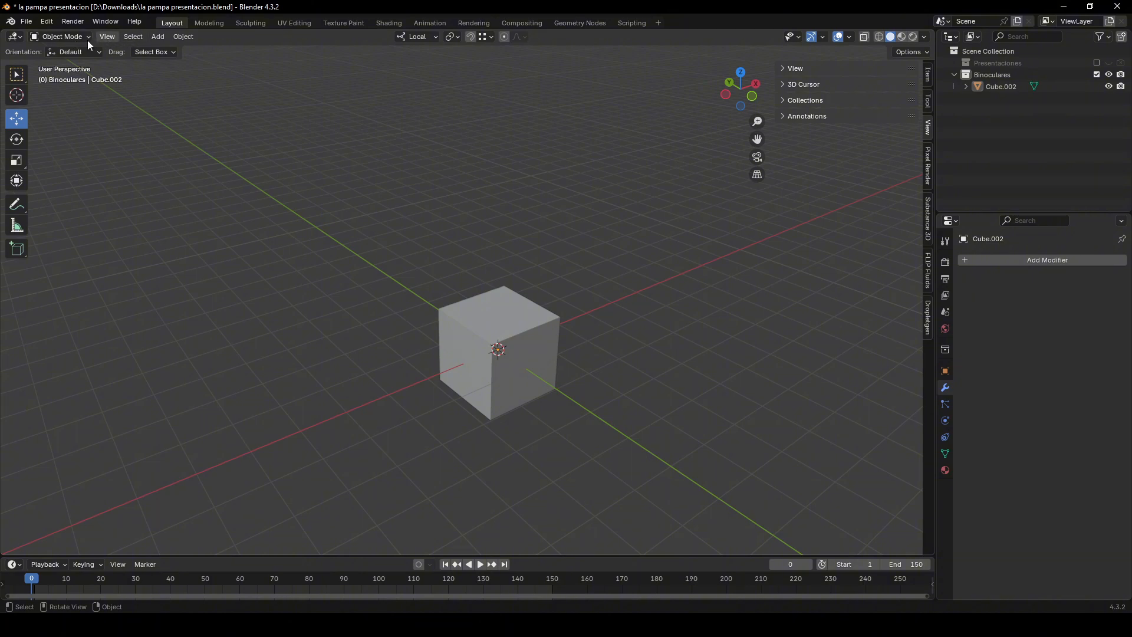
- Add the binoculars reference JPG from the Downloads folder as a reference image, sorting the files by date modified to find it
left_click(156, 36)
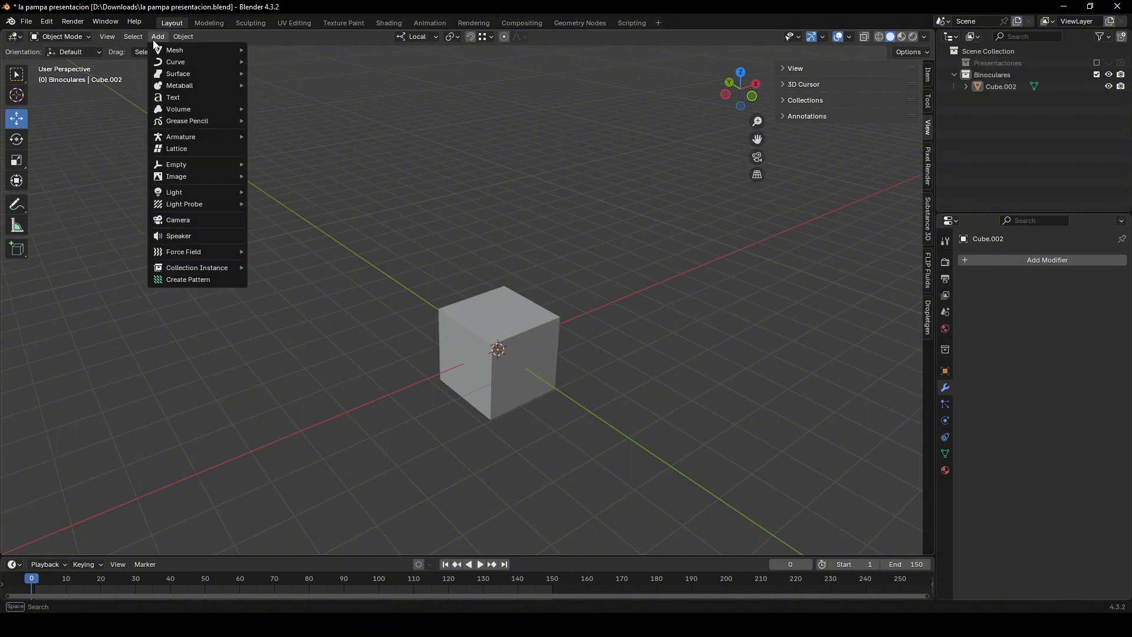
mouse_move(200, 176)
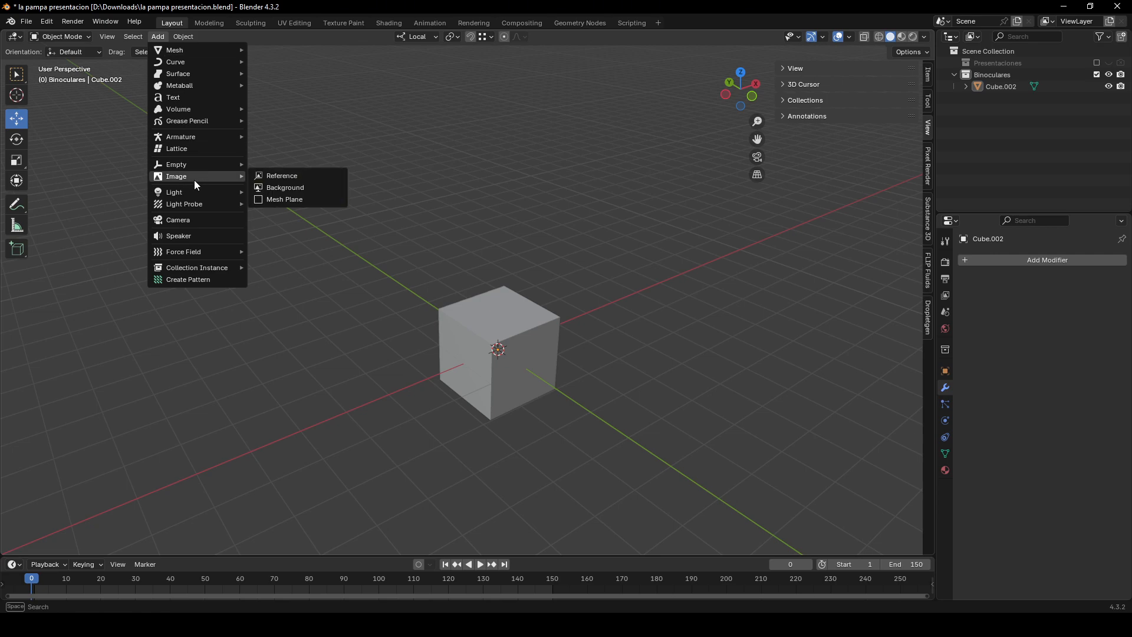
left_click(301, 179)
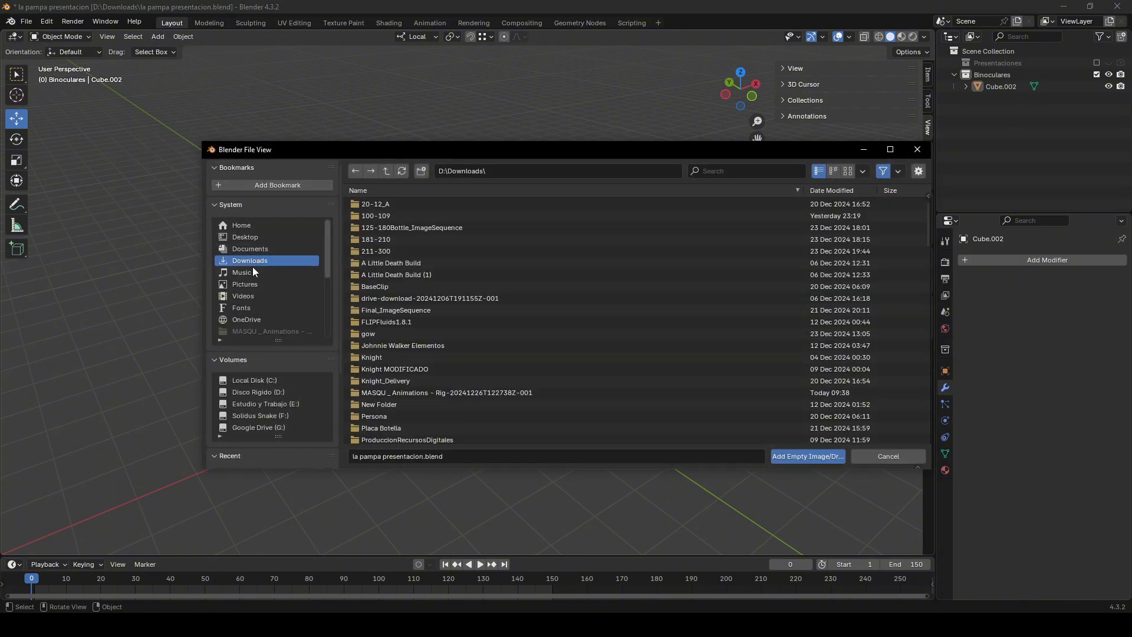
scroll(598, 313, "down", 5)
left_click(472, 456)
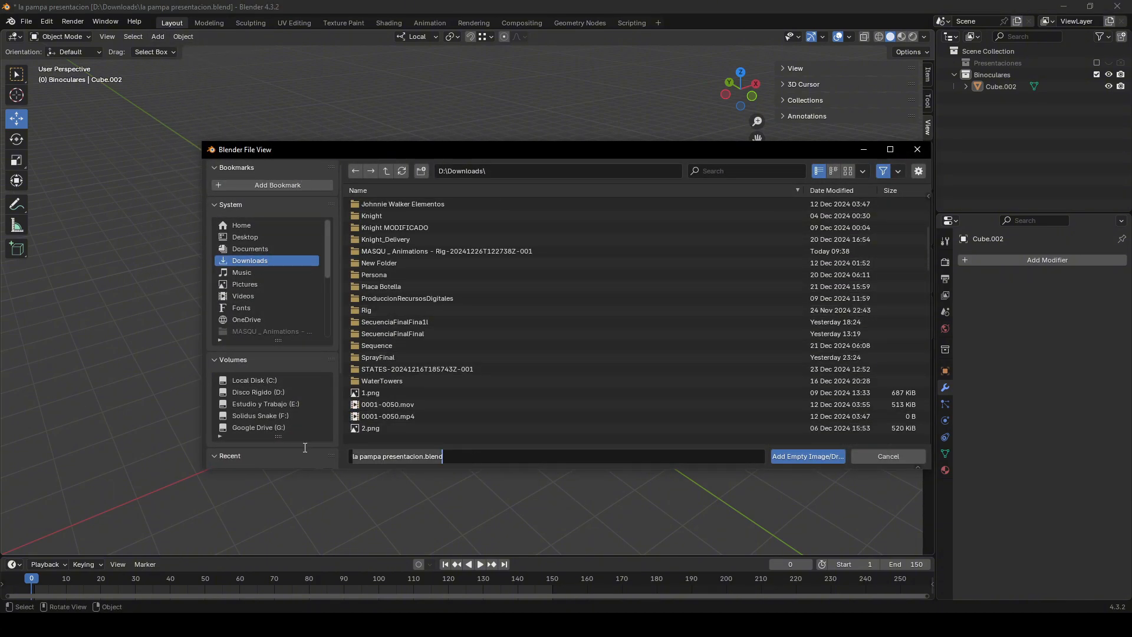
key("BackSpace")
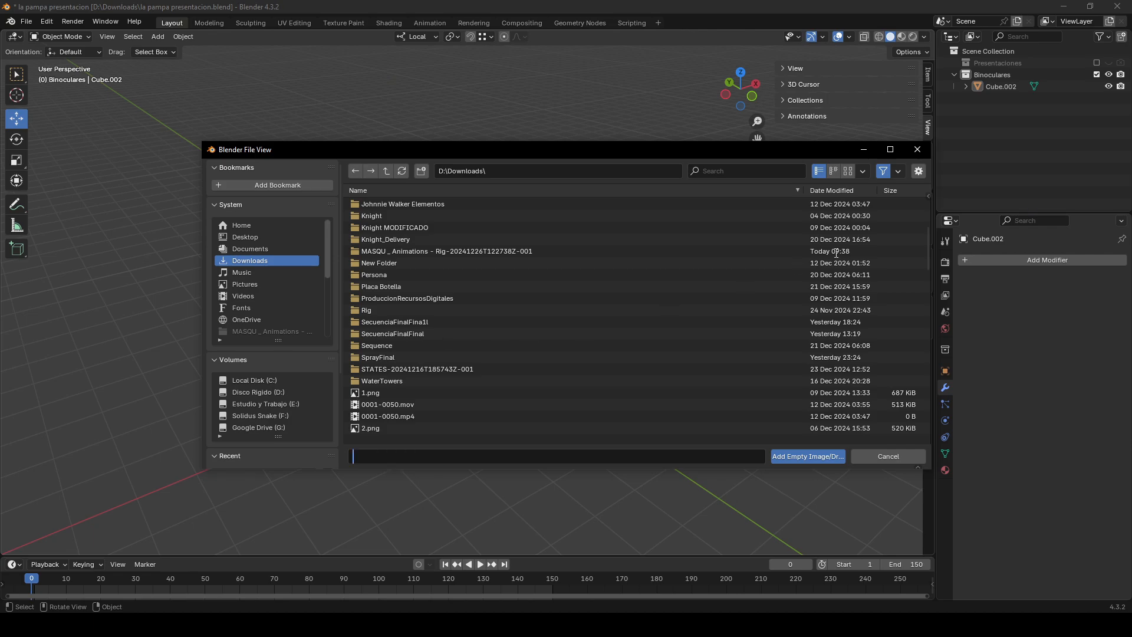
left_click(890, 149)
scroll(402, 431, "down", 6)
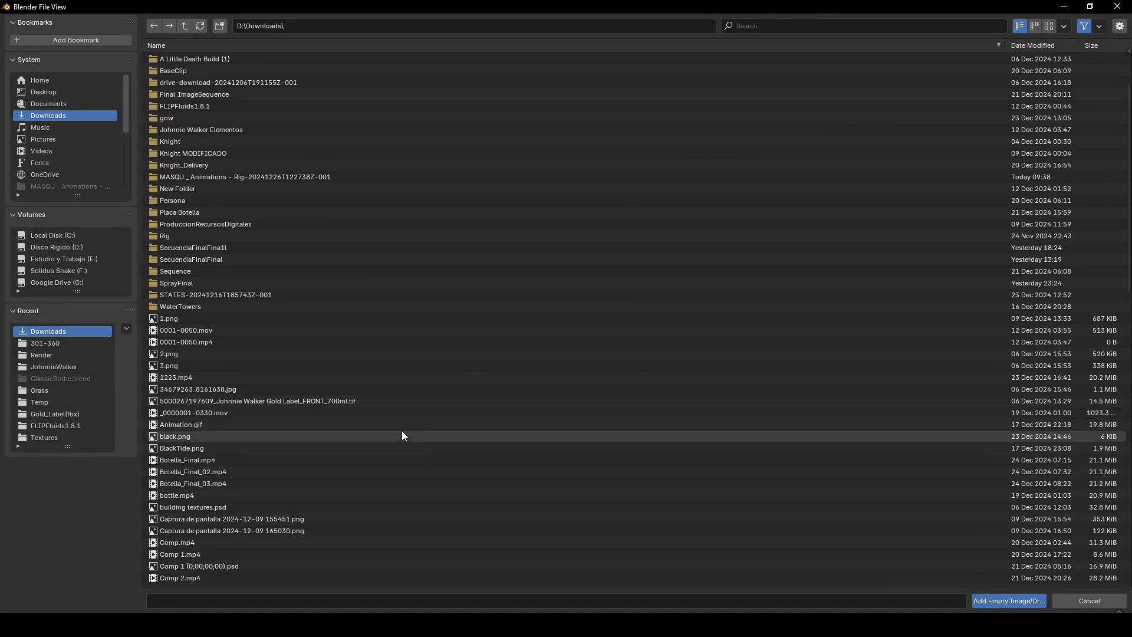
scroll(325, 375, "down", 4)
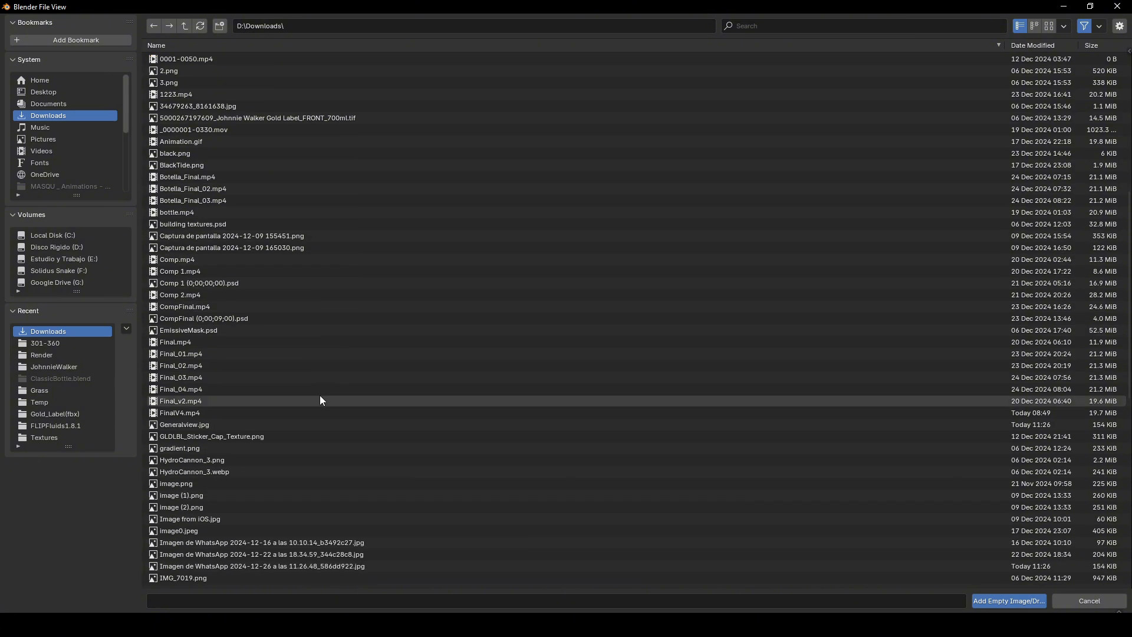
left_click(1019, 48)
scroll(1026, 118, "up", 6)
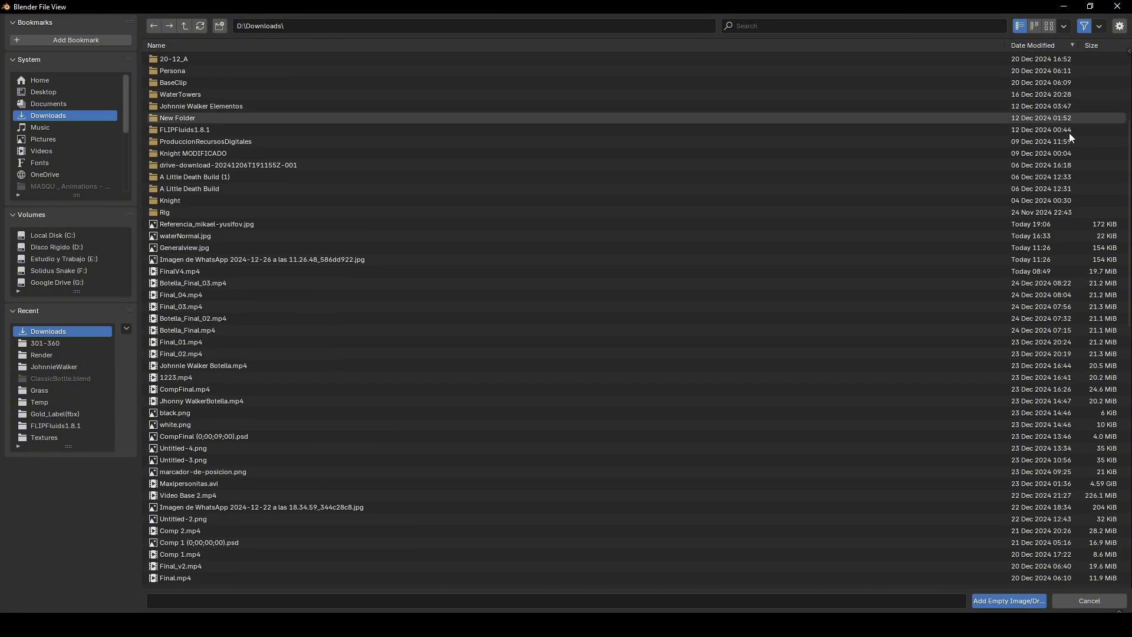
scroll(1129, 158, "up", 3)
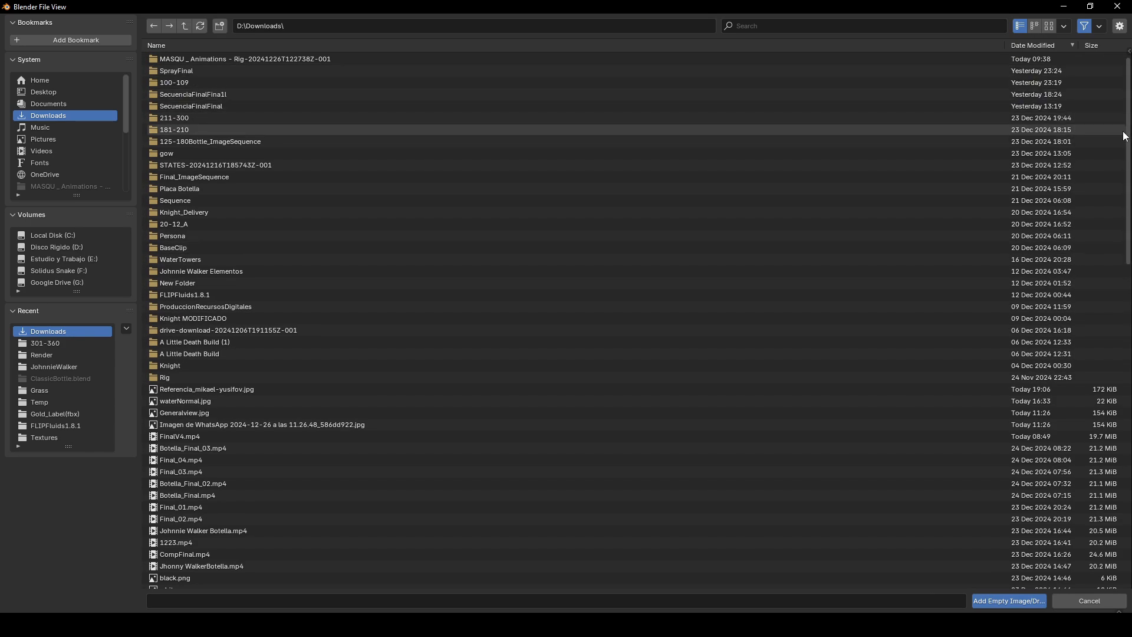
left_click(282, 388)
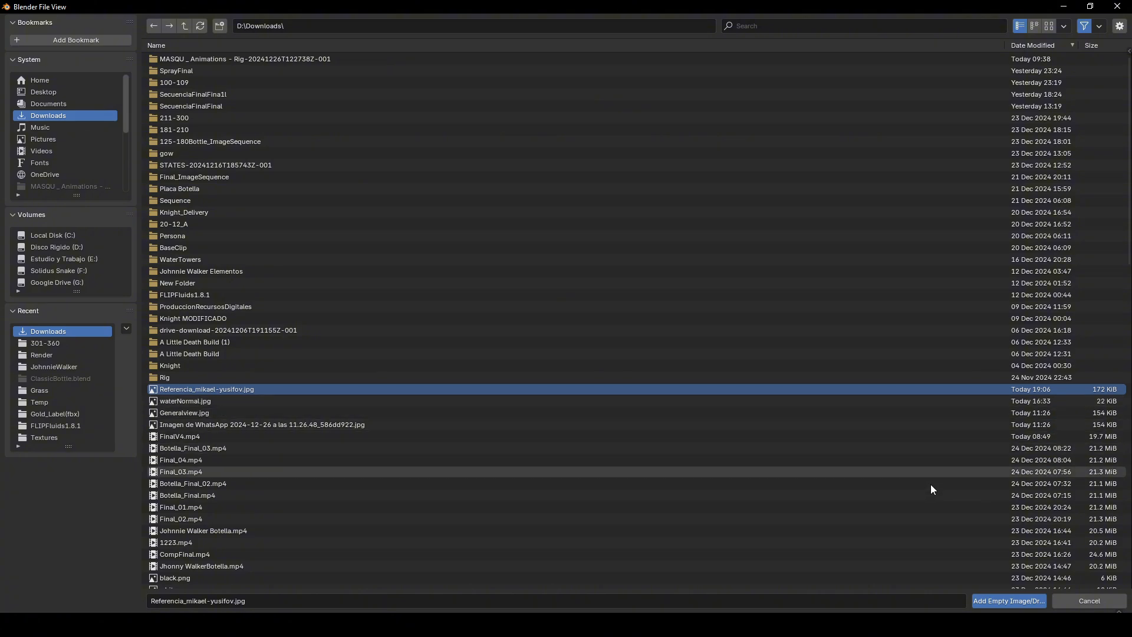
left_click(1006, 603)
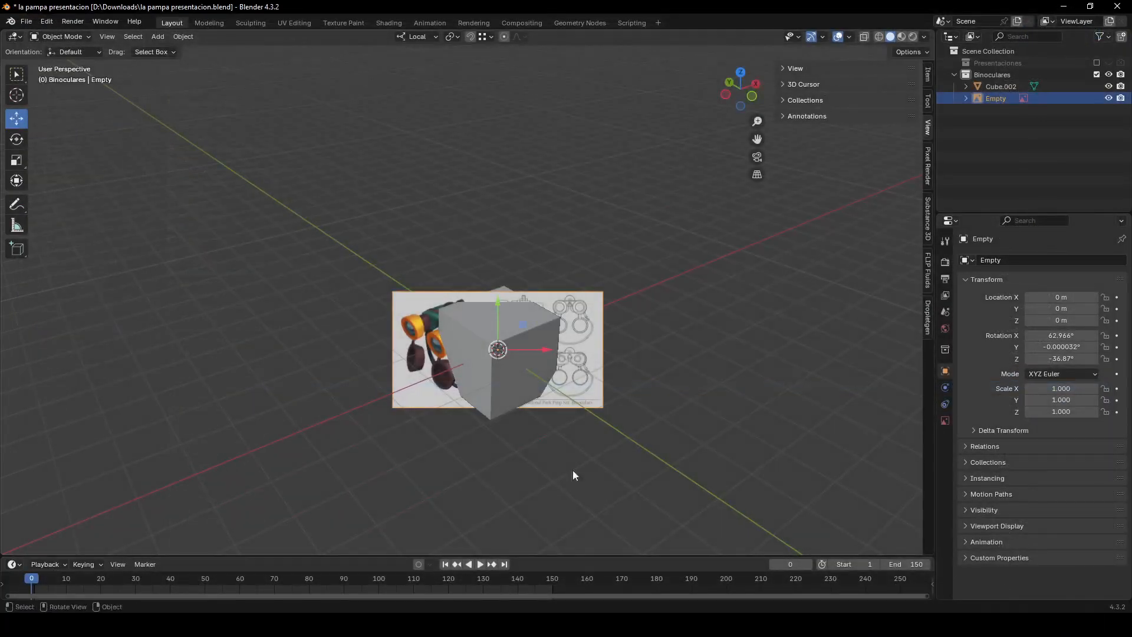
- Scale the binoculars reference image up uniformly to about 1.44
middle_click_drag(624, 428, 681, 411)
key("s")
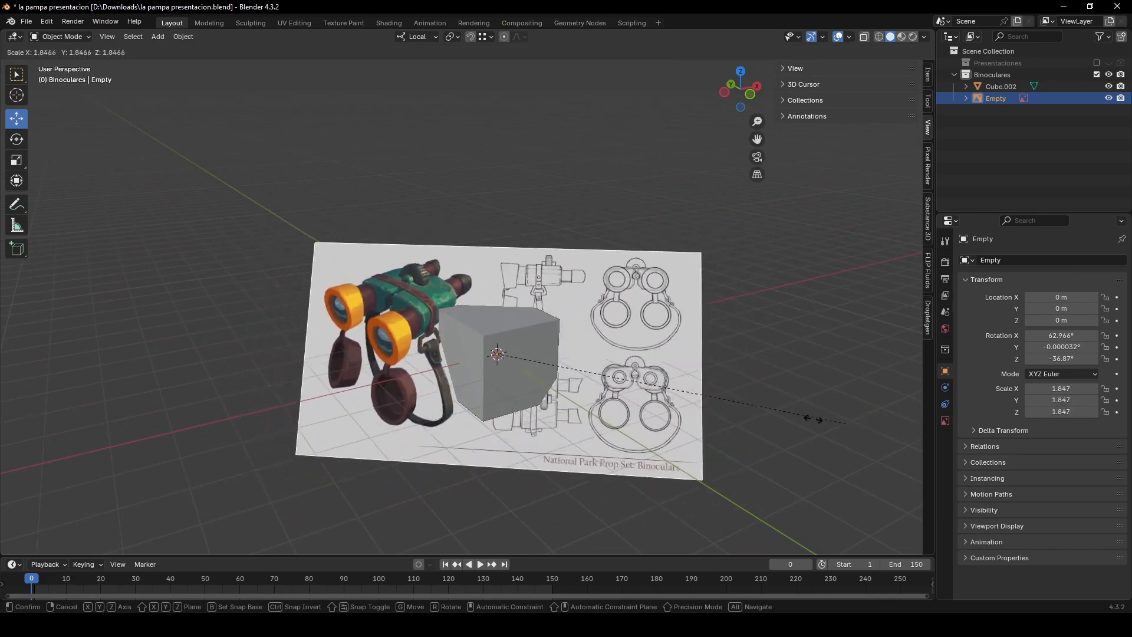
right_click(769, 408)
middle_click_drag(770, 408, 720, 408)
key("s")
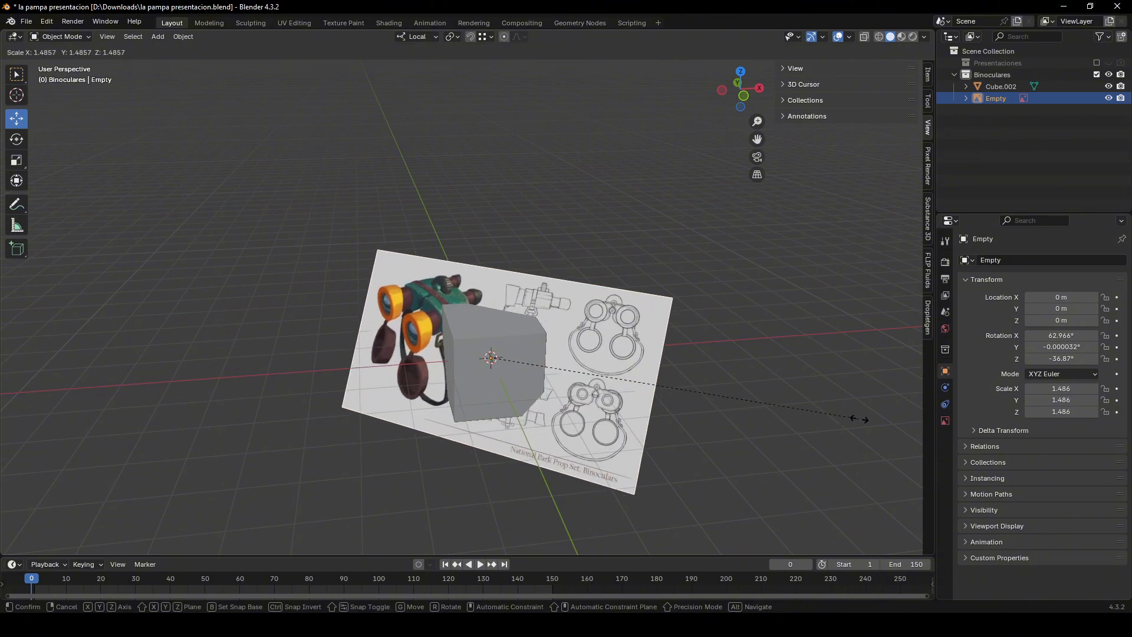
left_click(819, 427)
middle_click_drag(819, 426, 812, 433)
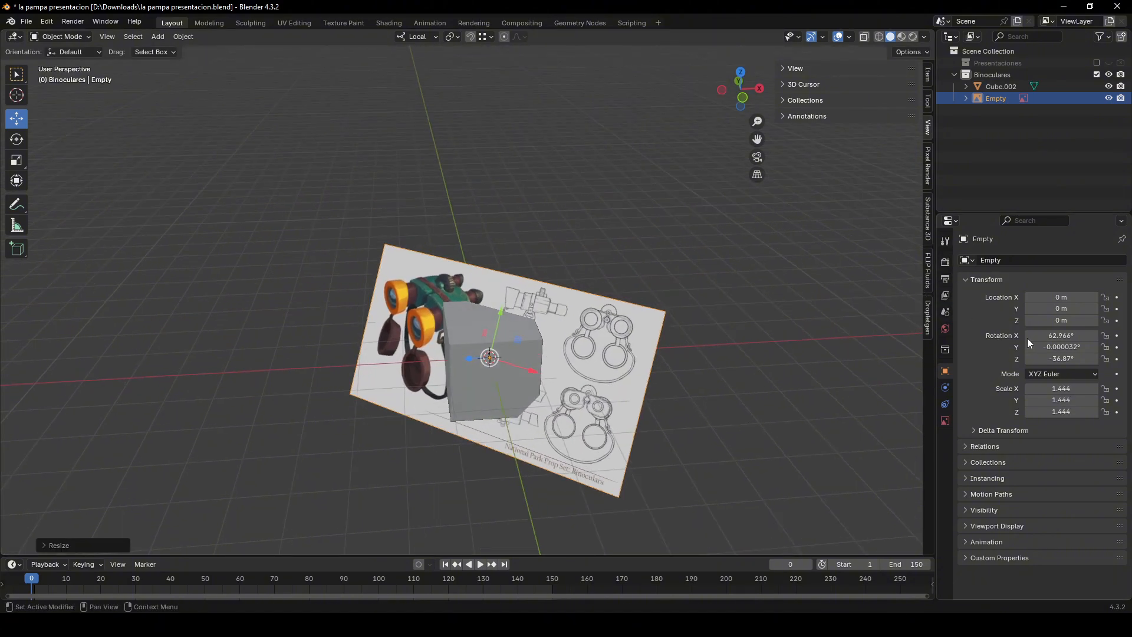
left_click_drag(1061, 335, 1061, 358)
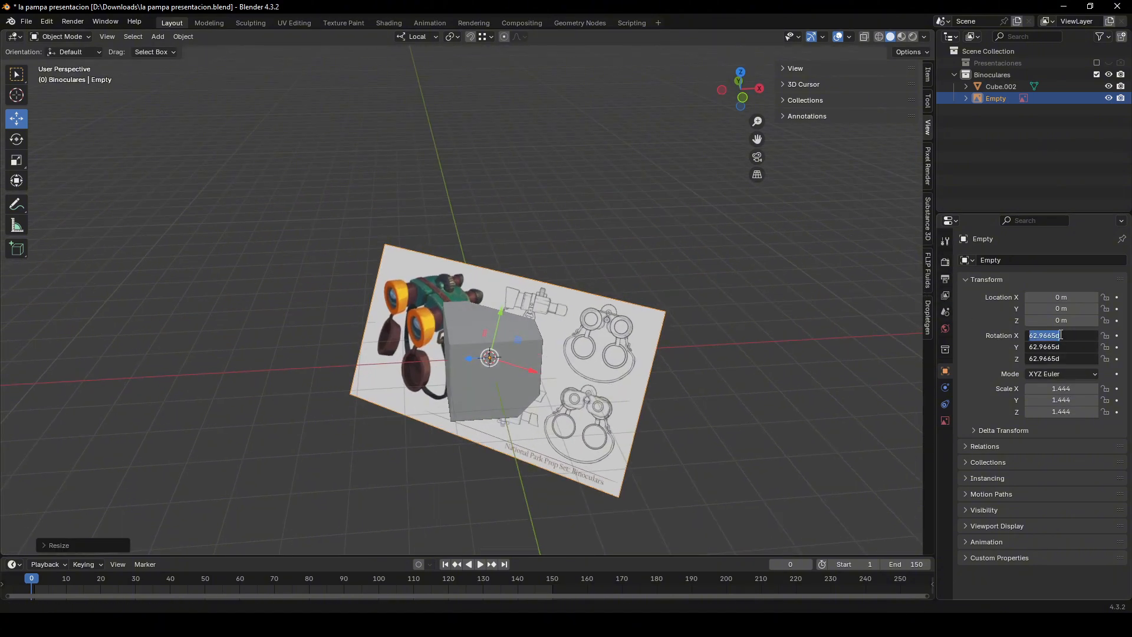
type("0")
key("Return")
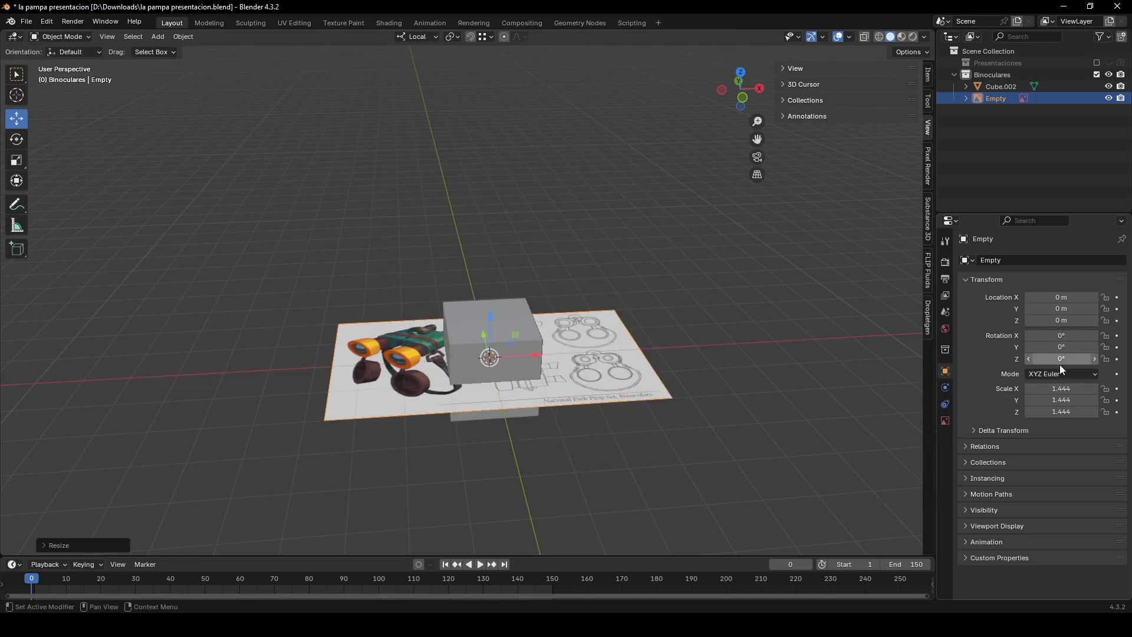
key("ctrl+z")
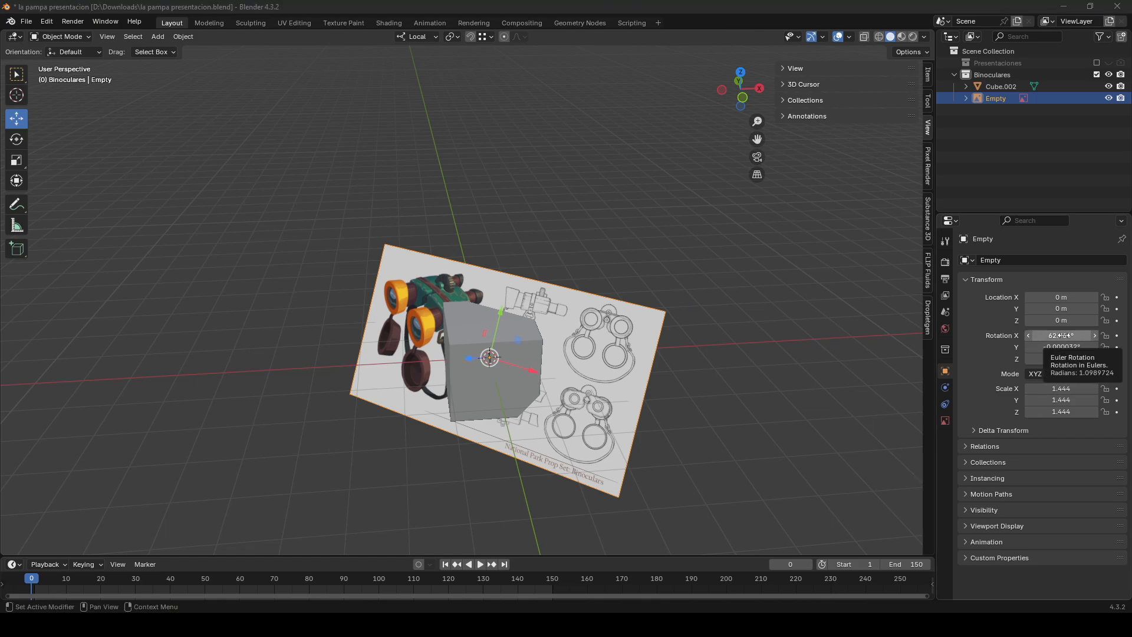
- Set the reference image's X, Y and Z rotation all to 0° and view it from the front
mouse_move(1062, 335)
left_mouse_down()
mouse_move(1063, 359)
mouse_move(1066, 330)
left_mouse_up()
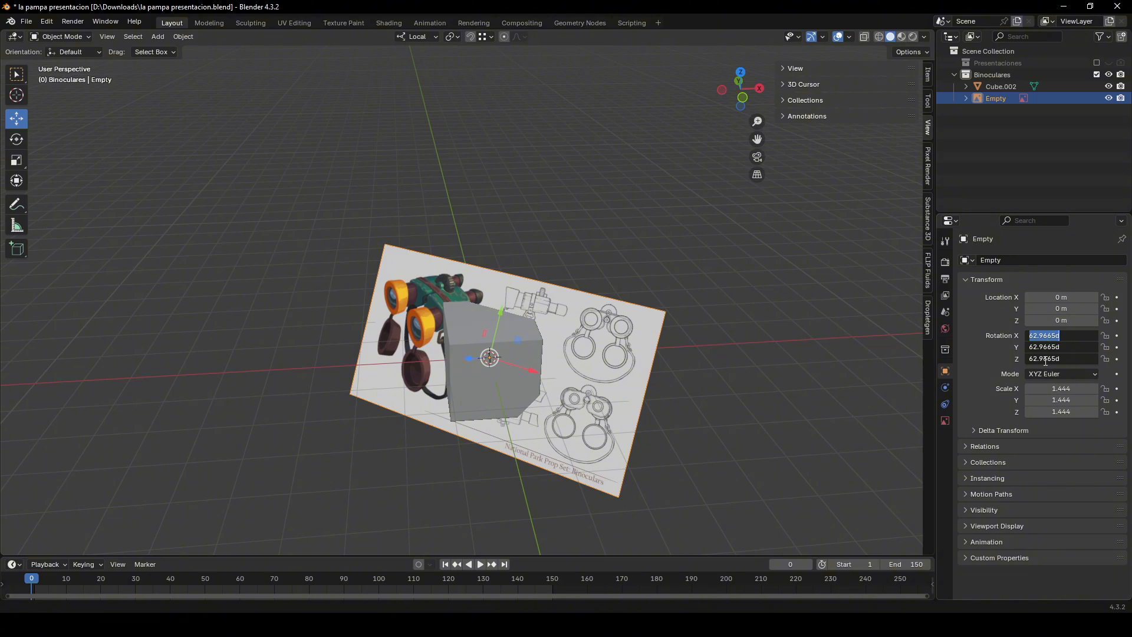
type("0")
key("Return")
middle_click_drag(566, 380, 635, 352)
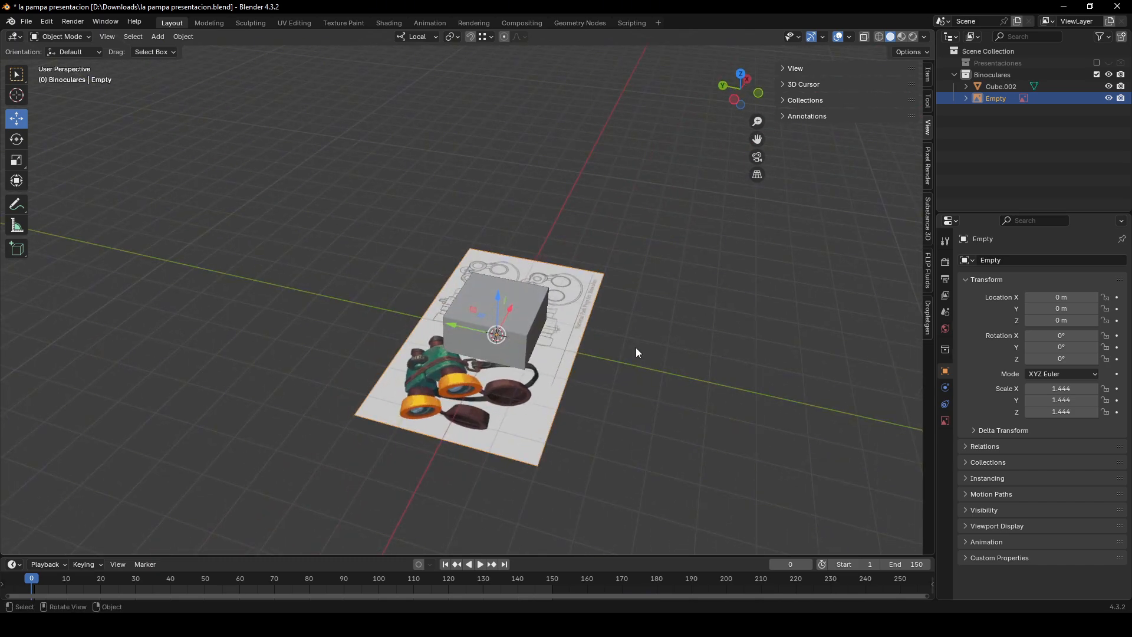
left_click(760, 93)
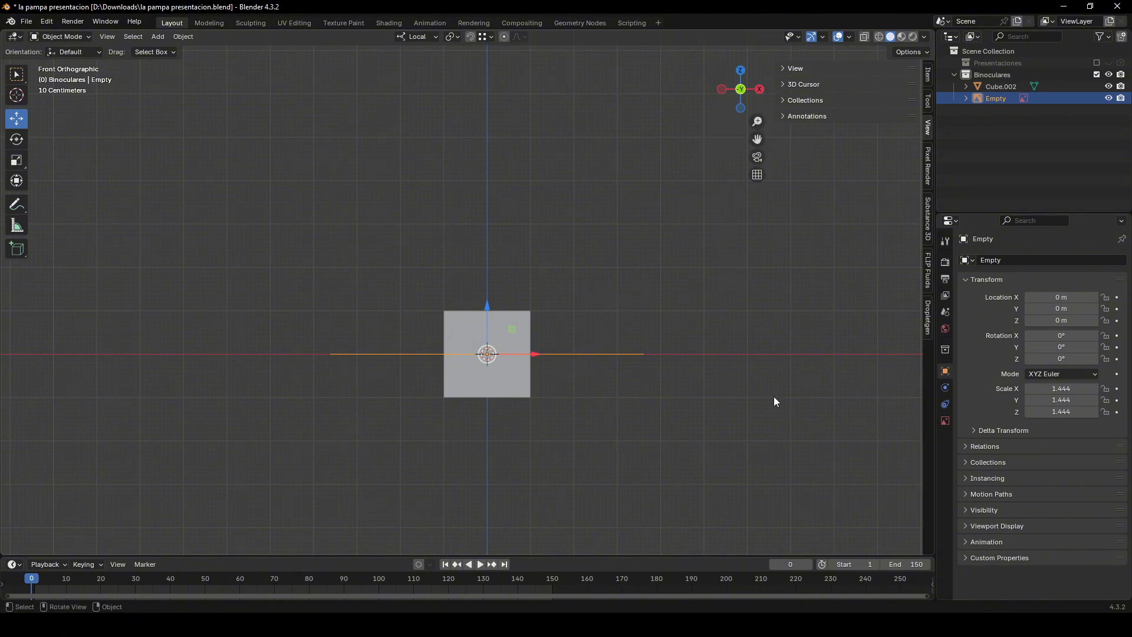
- Rotate the reference image 90° about its local X axis to stand it upright, and check it in the front view
middle_click_drag(773, 396, 747, 431)
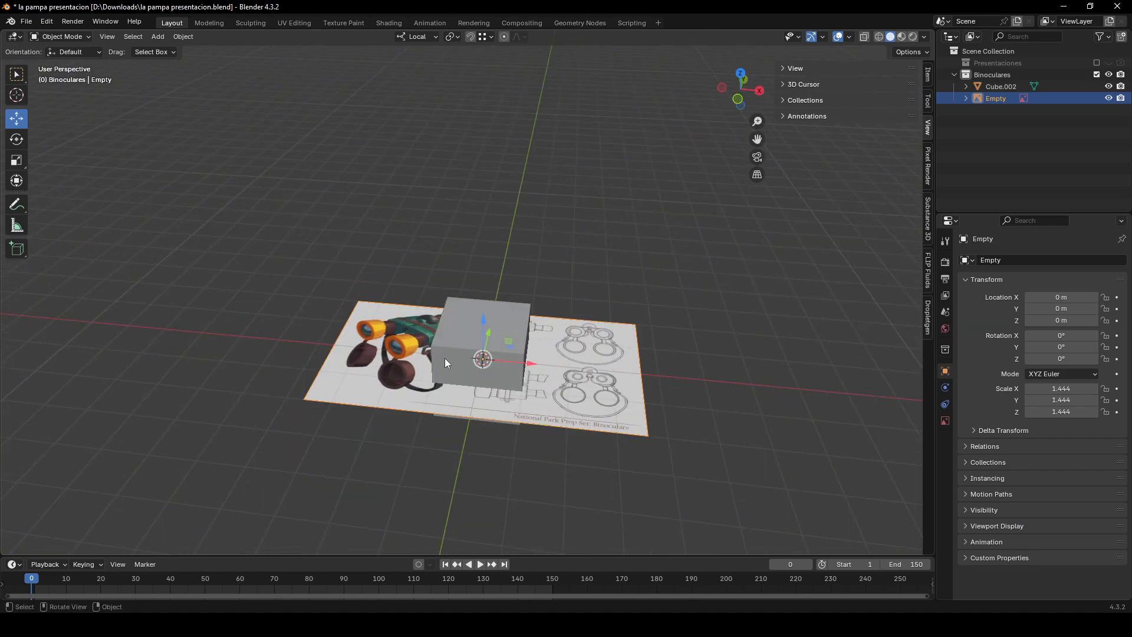
middle_click_drag(445, 358, 686, 348)
key("r")
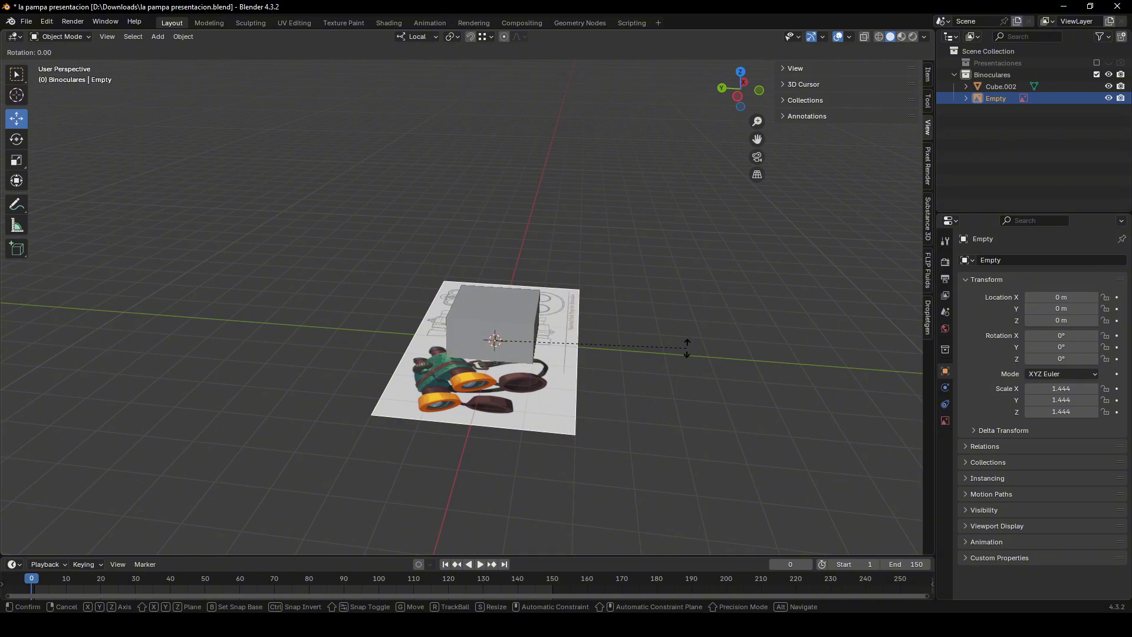
key("x")
key("x")
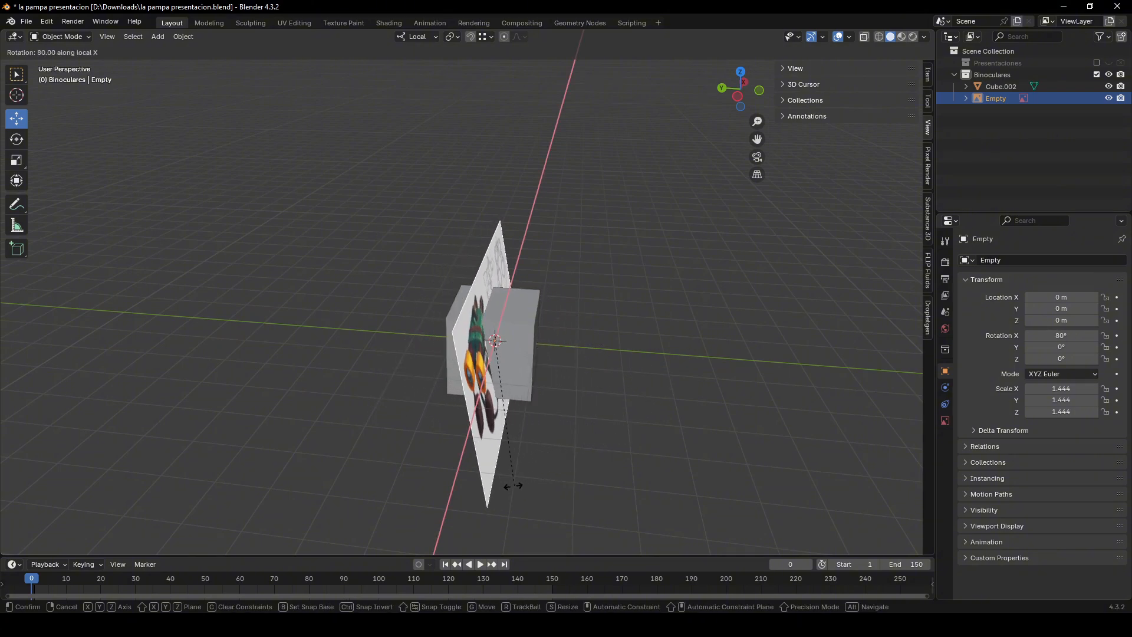
left_click(501, 466)
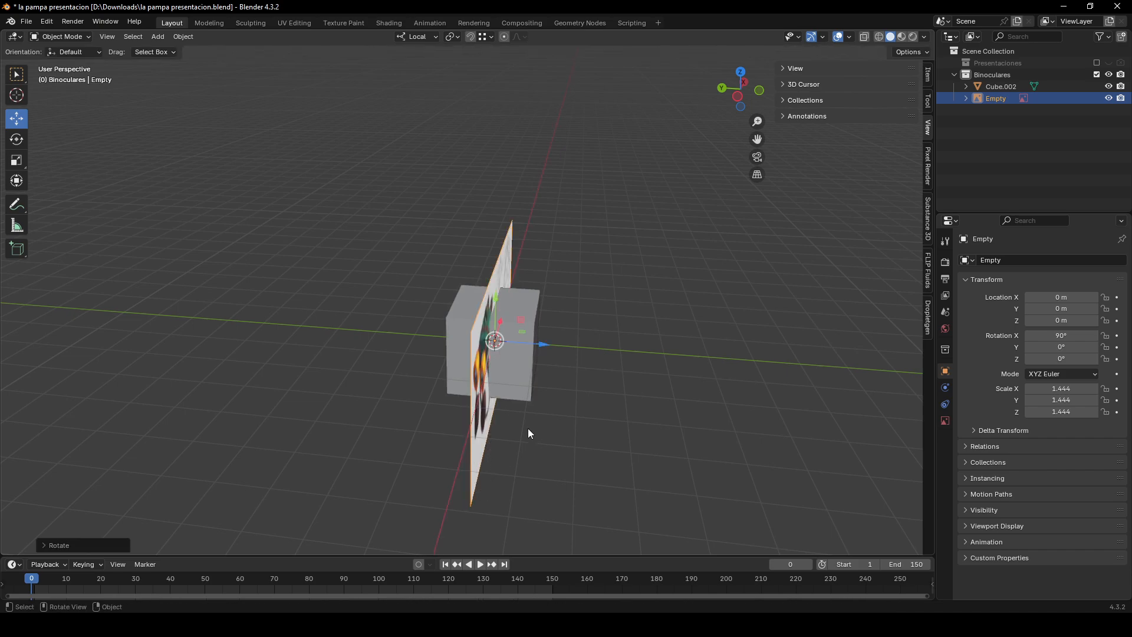
middle_click_drag(529, 428, 586, 186)
left_click(750, 95)
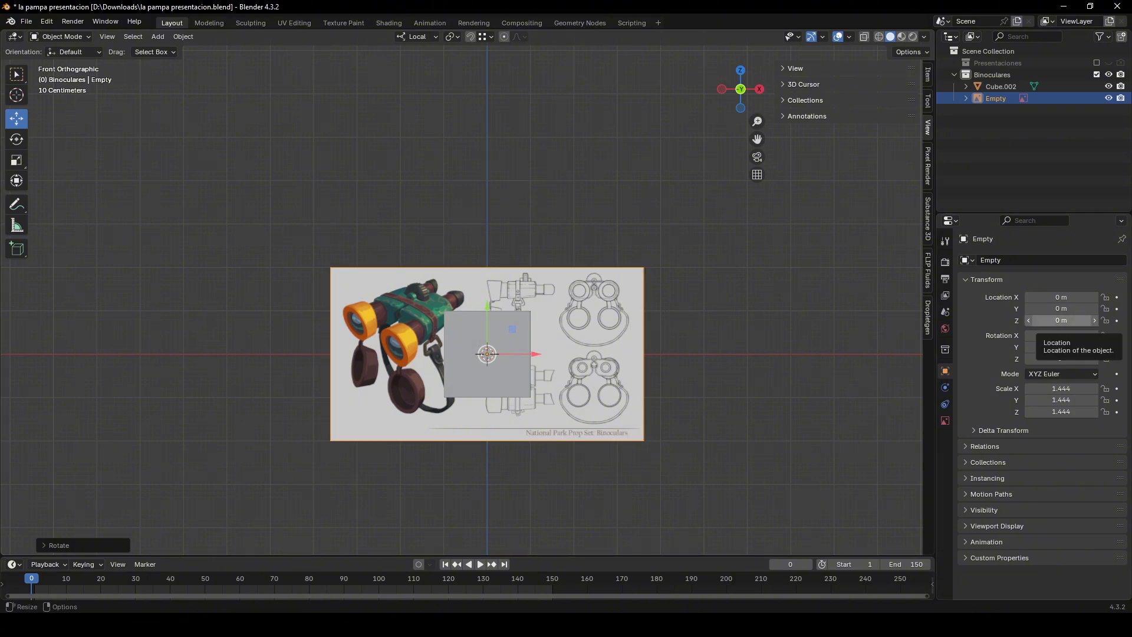
- Enlarge the upright reference image in the front orthographic view to a uniform scale of about 2.6
key("alt+Tab")
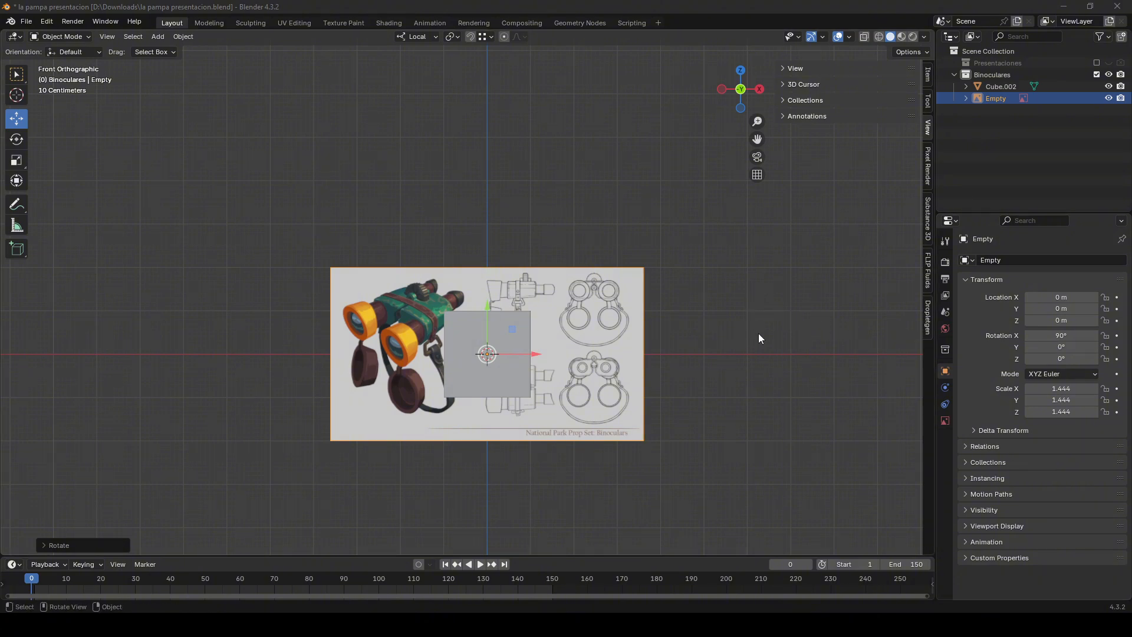
middle_click_drag(670, 328, 663, 362)
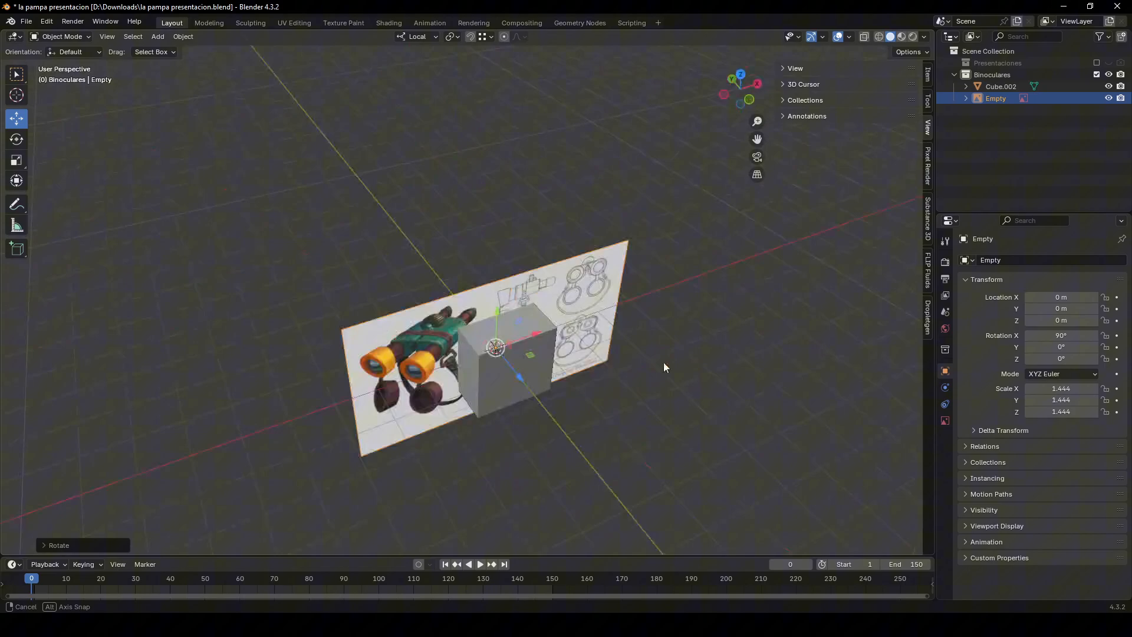
left_click(750, 104)
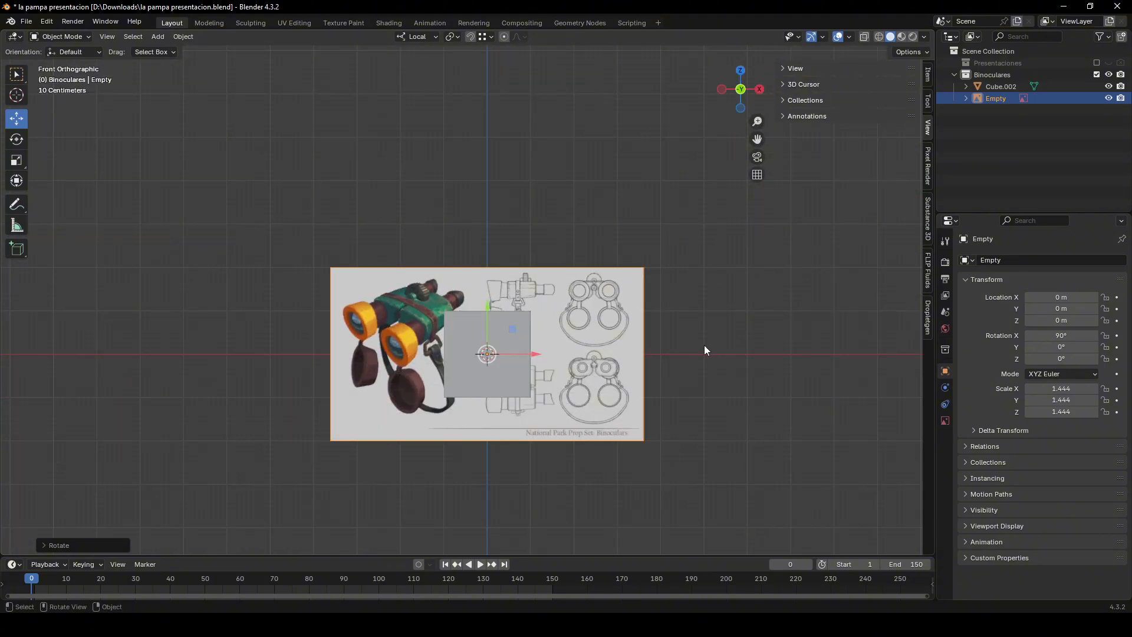
key("s")
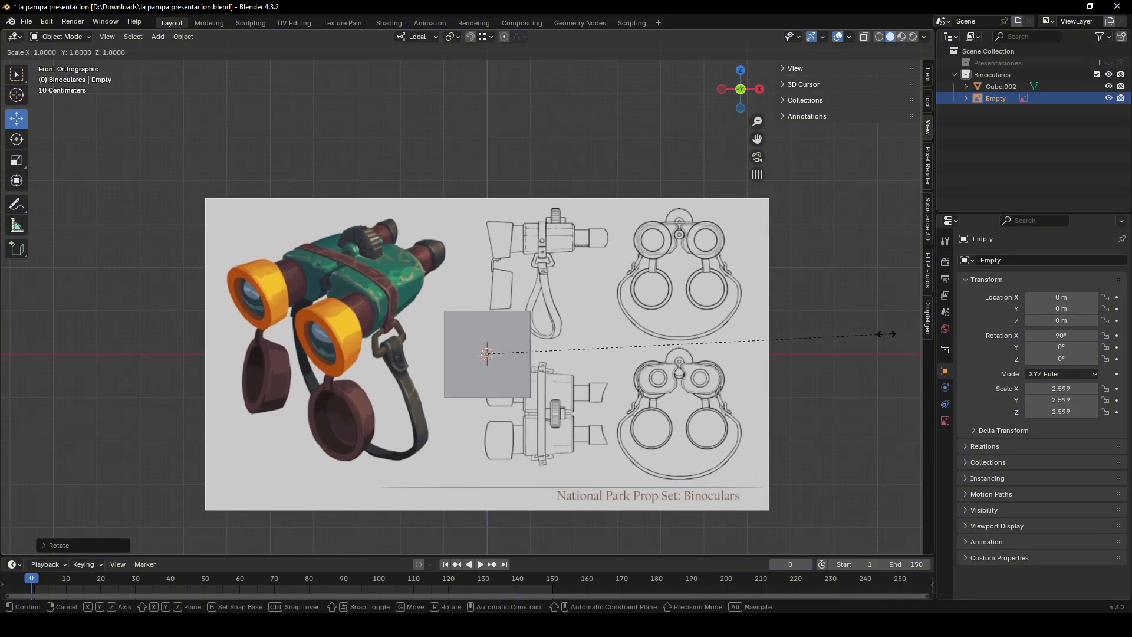
left_click(864, 341)
- Move the reference image to about X -4.43 m and Z -2.64 m, aligning its upper end-on line drawing with the cube
key("g")
key("x")
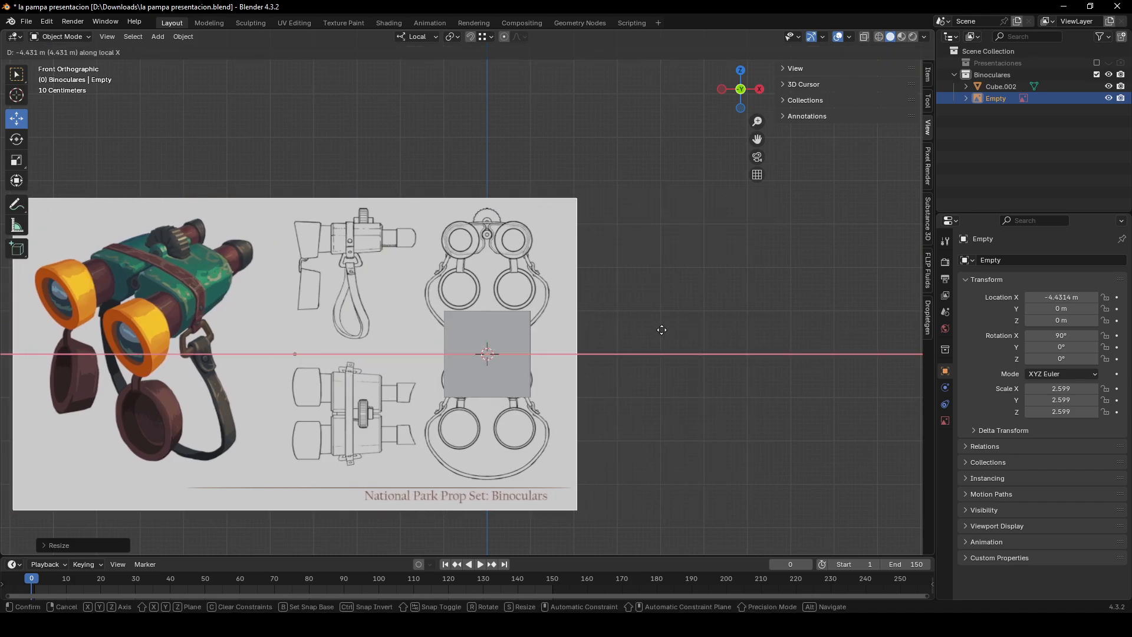
left_click(662, 332)
key("g")
key("y")
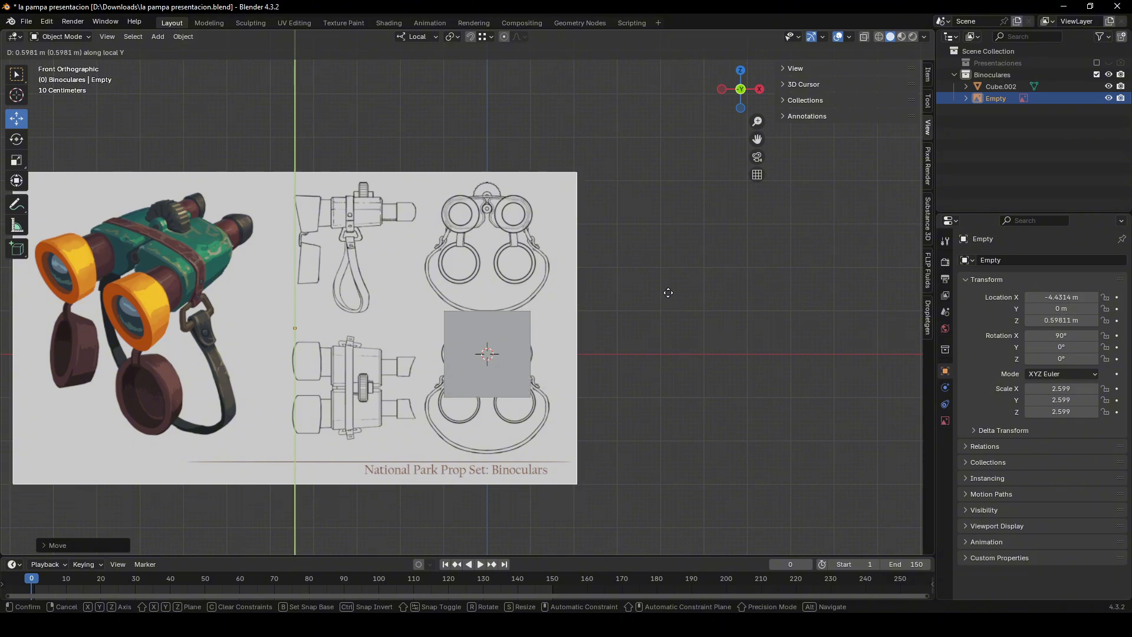
key("y")
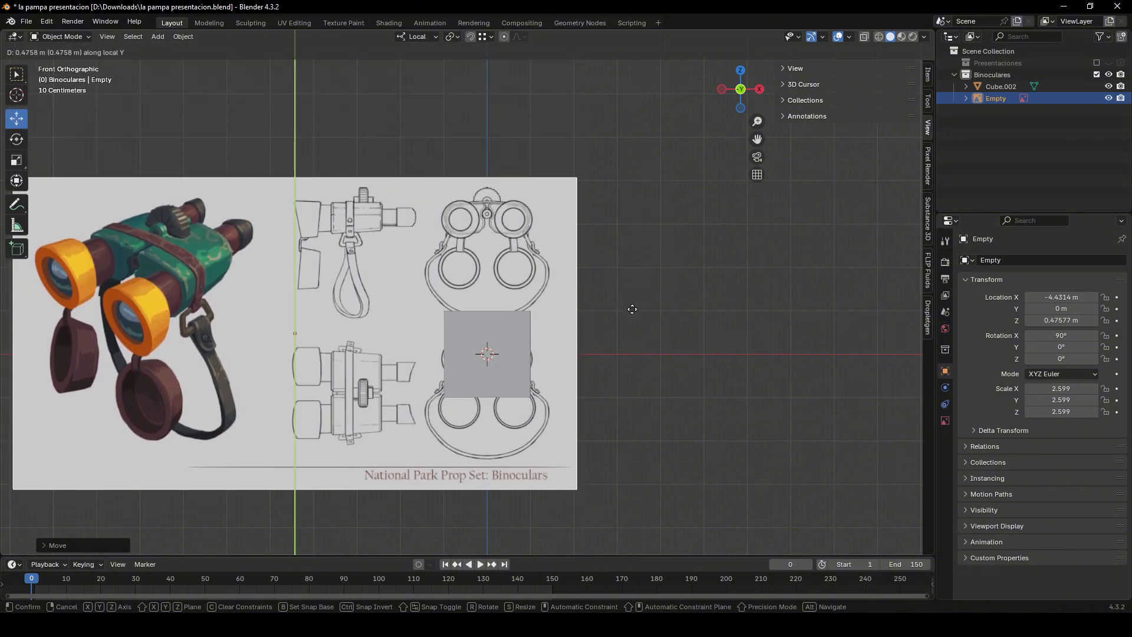
key("y")
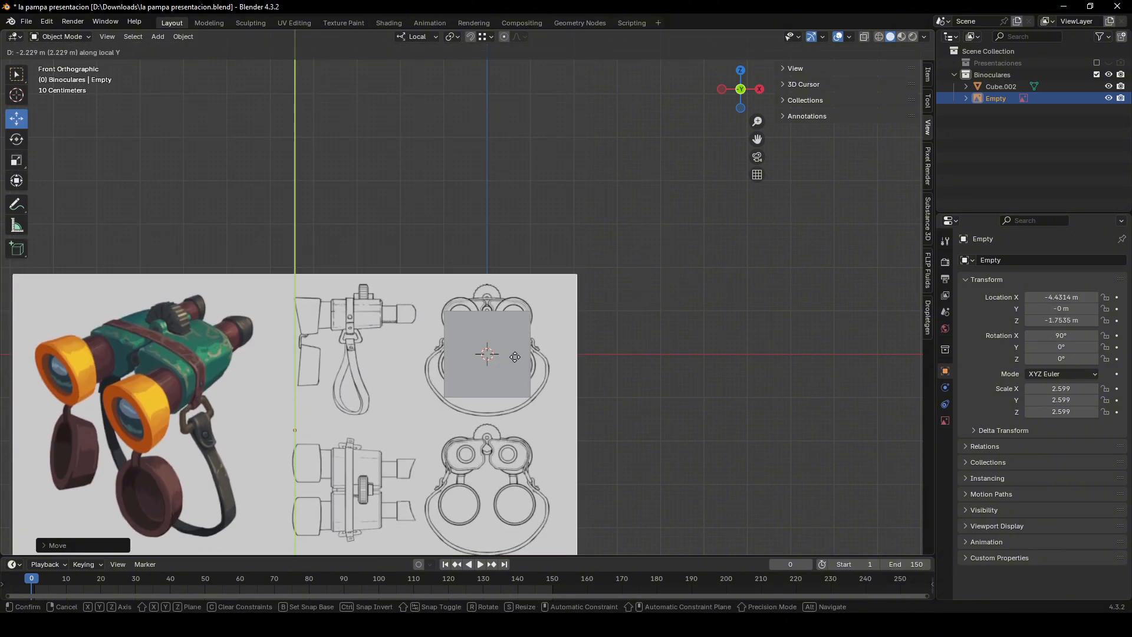
left_click(507, 391)
middle_click_drag(507, 390, 565, 382)
left_click_drag(212, 390, 242, 394)
key("ctrl+z")
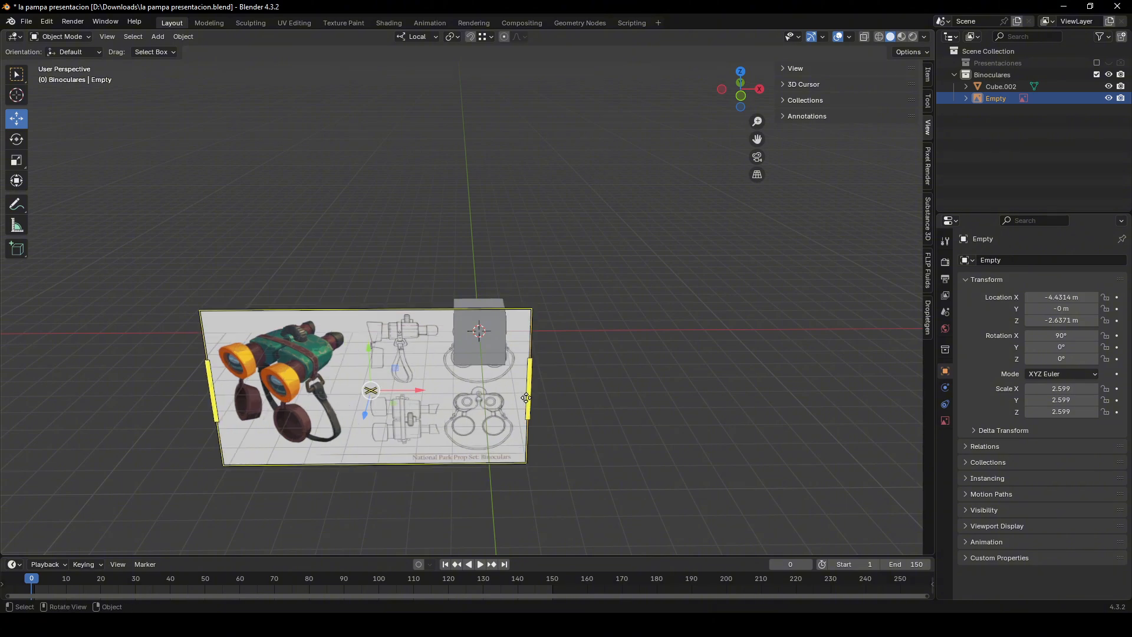
- Try enlarging the reference image's display size to 5.3 m, and undo it
middle_click_drag(526, 396, 511, 381)
left_click(945, 421)
middle_click_drag(755, 347, 791, 345)
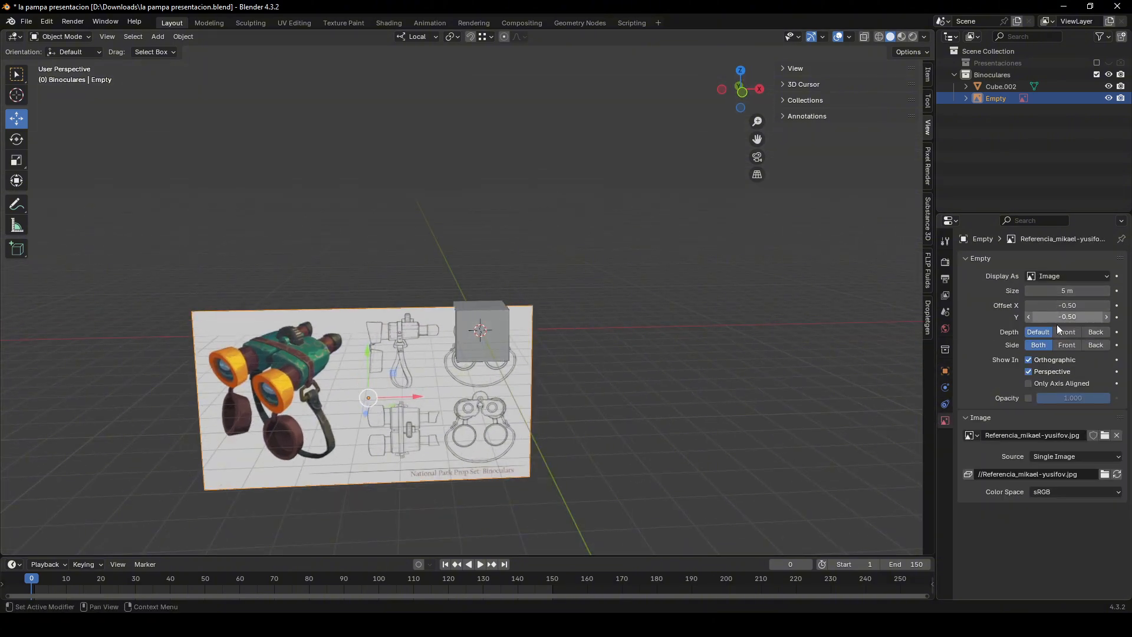
left_click_drag(1065, 293, 1082, 293)
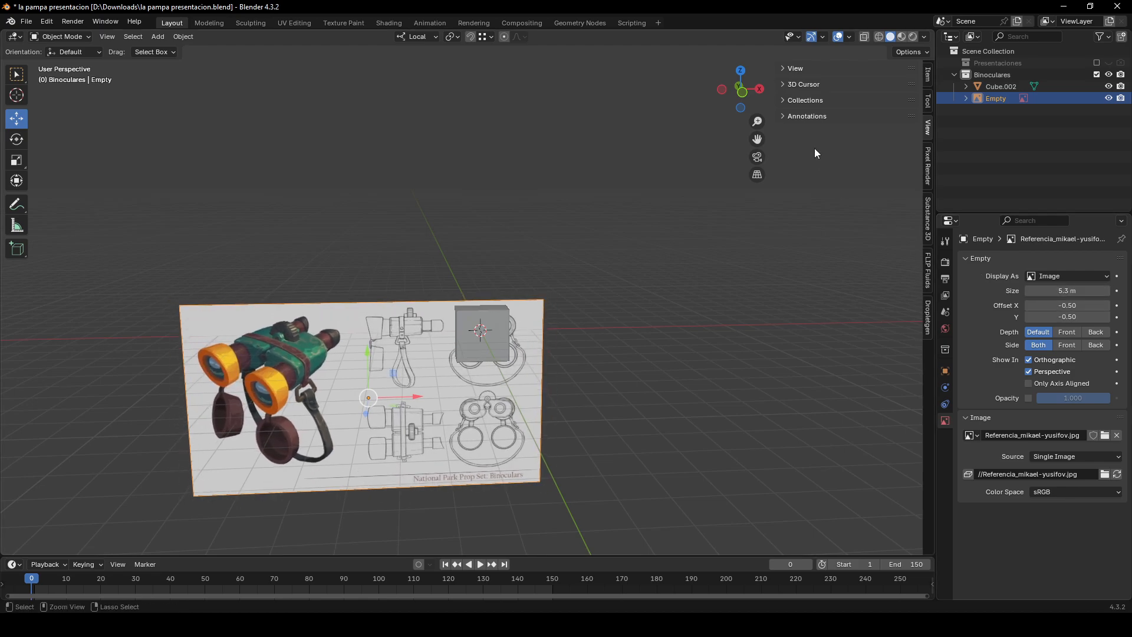
key("ctrl+z")
- View the reference image and the cube together from the front
left_click(742, 93)
left_click(650, 287)
left_click(501, 408)
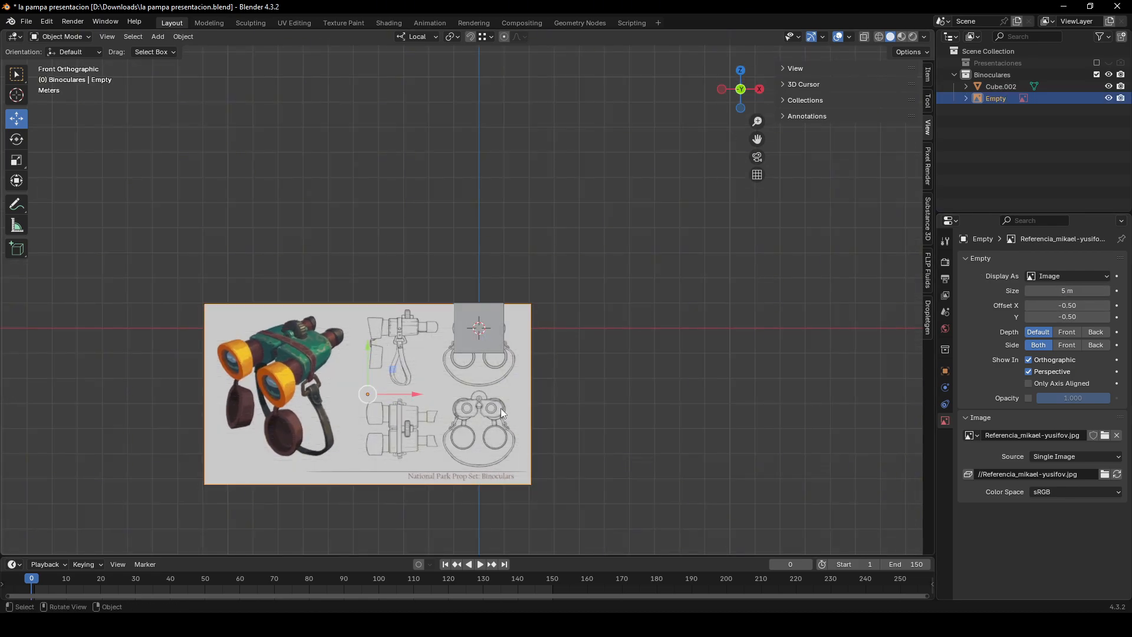
left_click(652, 270)
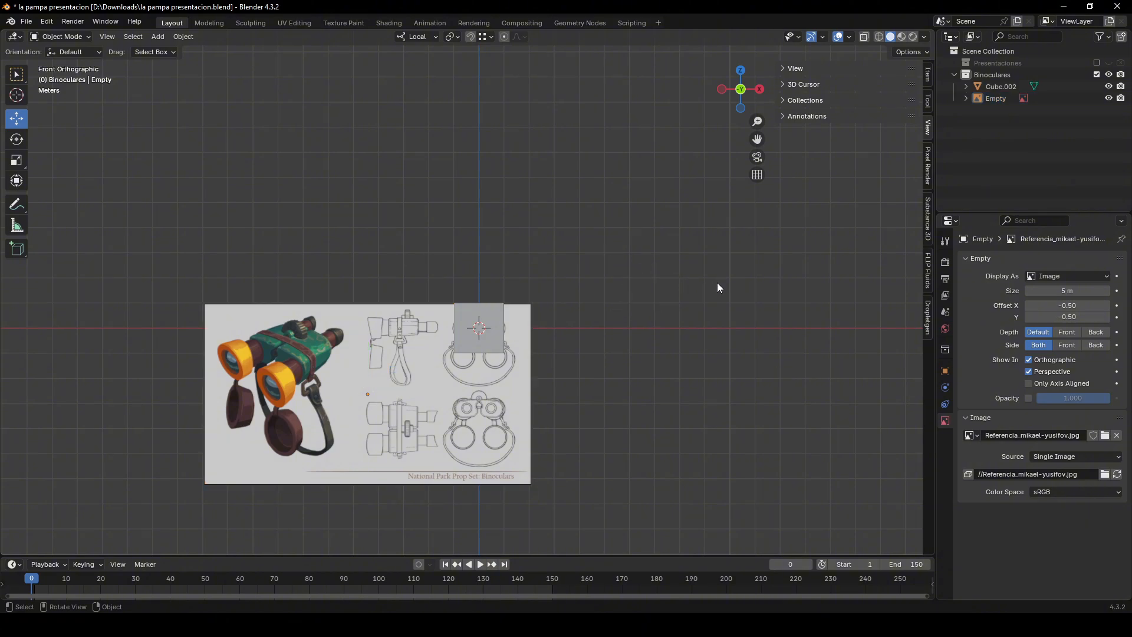
- Search the extensions for "screen", install the Screencast Keys add-on and close the preferences
left_click(46, 22)
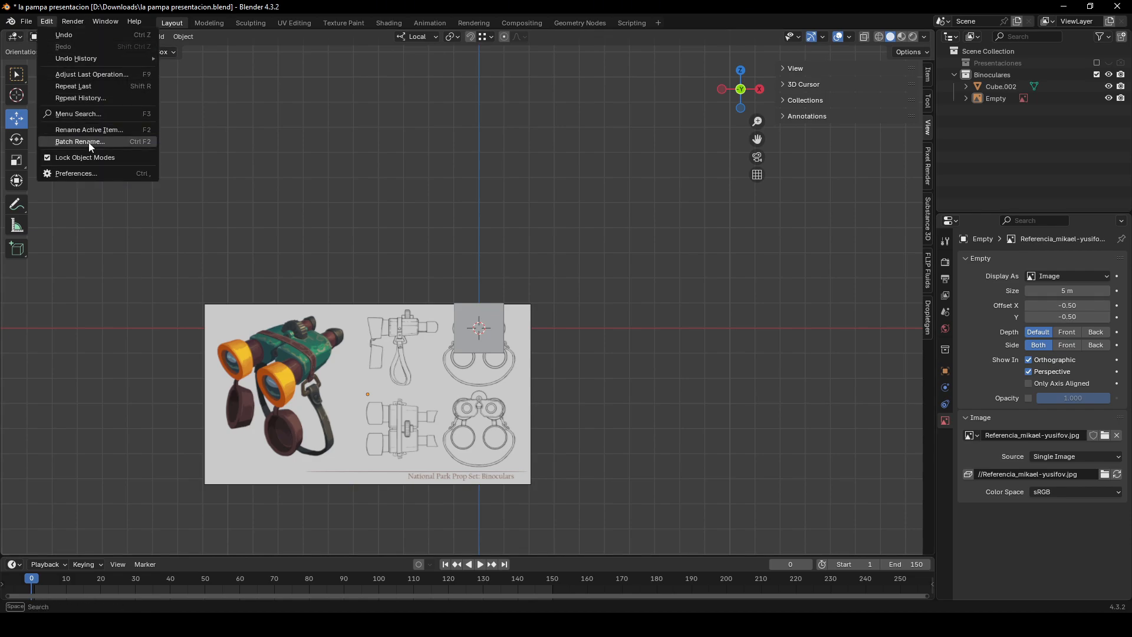
left_click(77, 172)
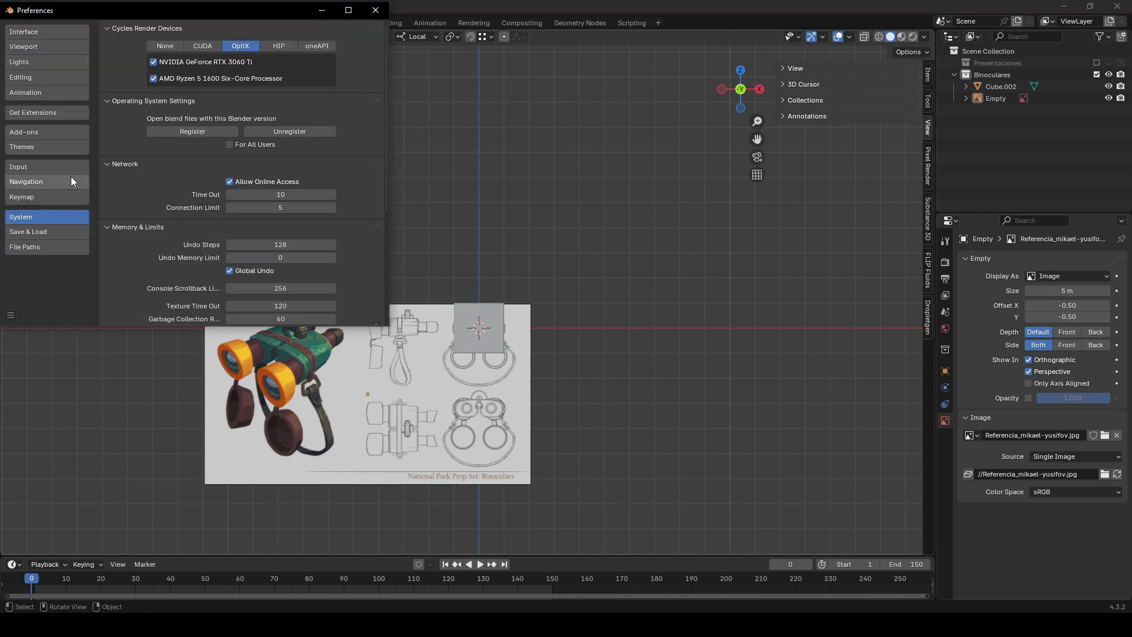
left_click(49, 115)
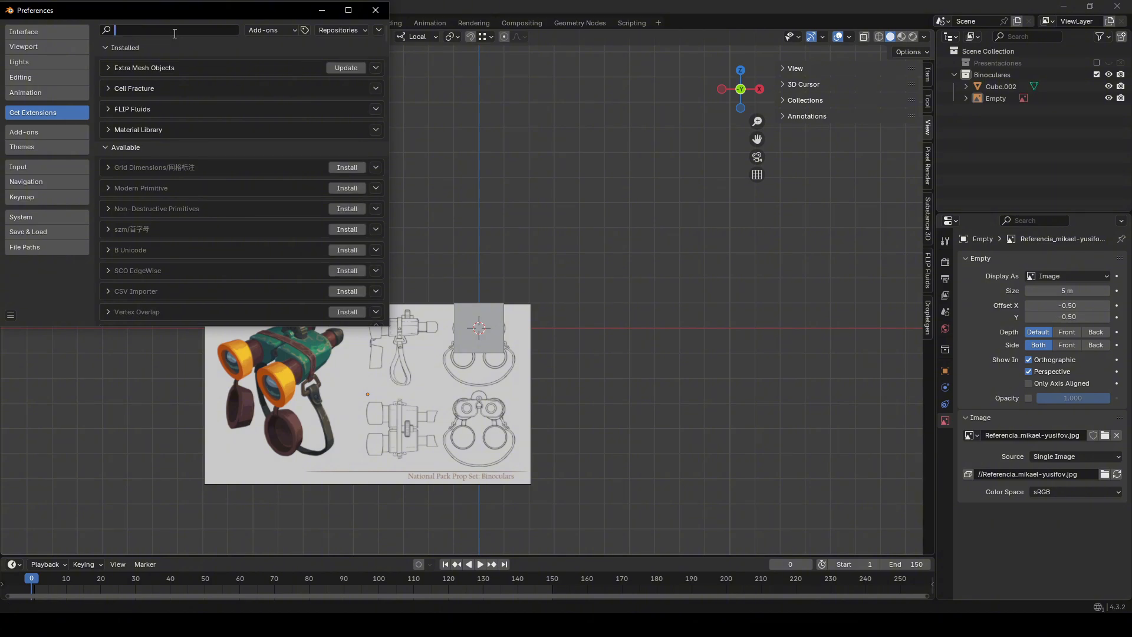
type("screen")
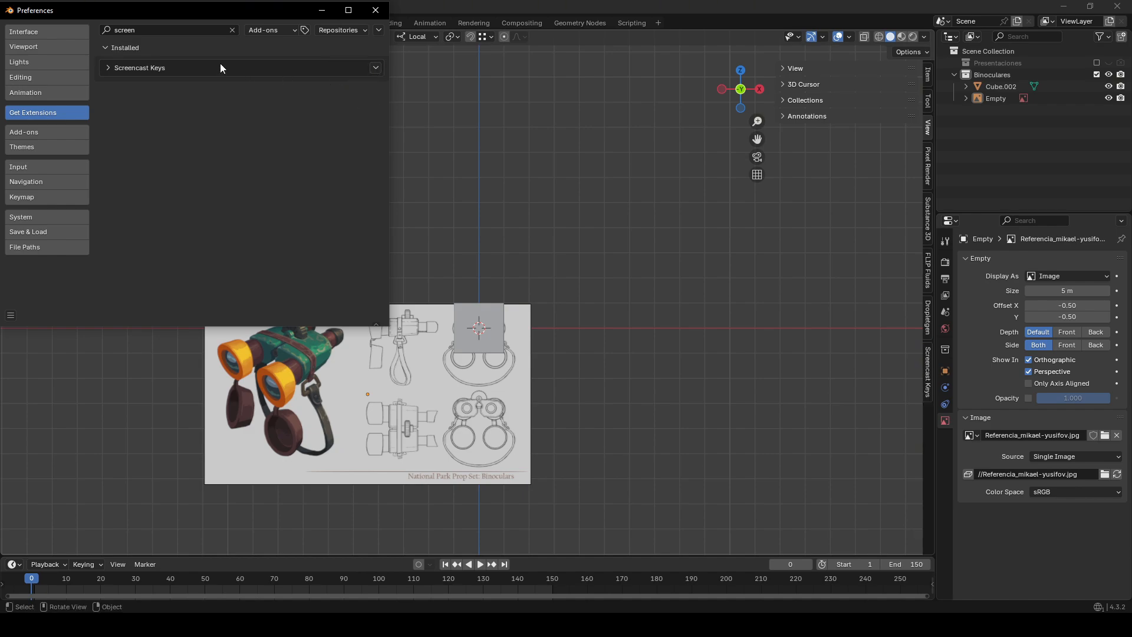
left_click(109, 67)
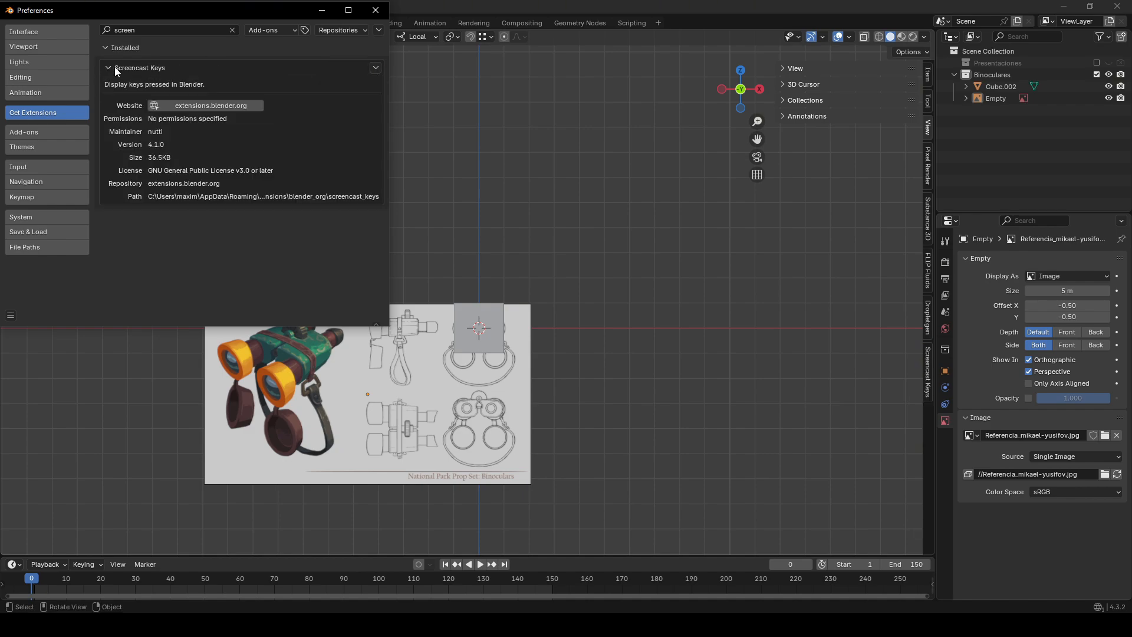
left_click(386, 16)
- Move the reference image about 8 m back along its local Z axis so it stands behind the cube
left_click(485, 327)
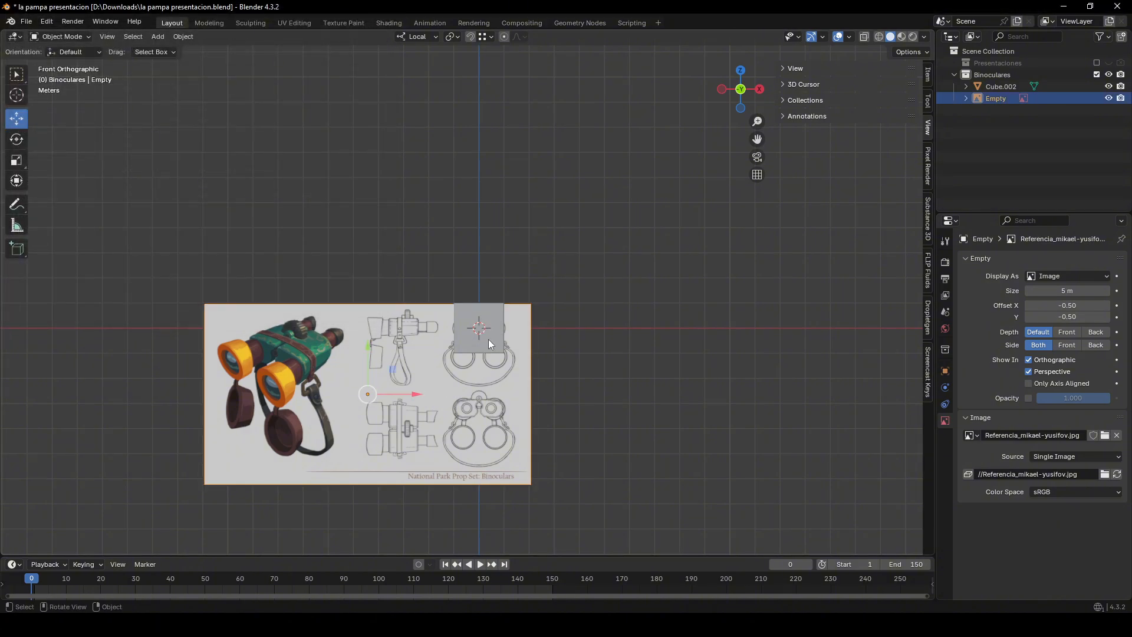
left_click(488, 344)
left_click(488, 344)
key("g")
key("y")
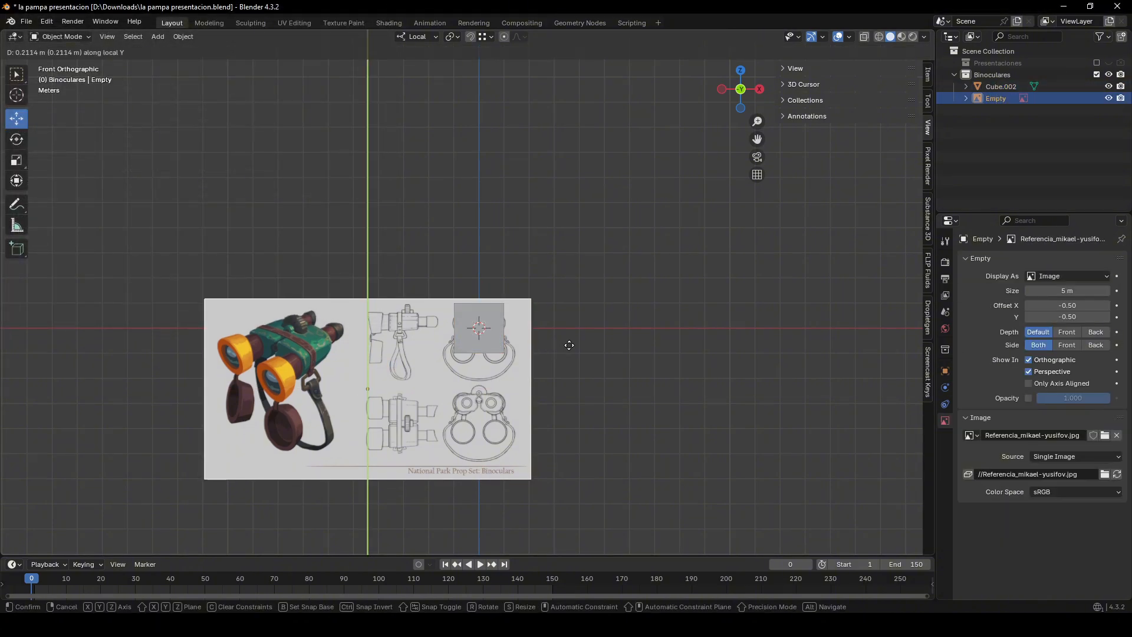
middle_click_drag(591, 353, 543, 392, "alt")
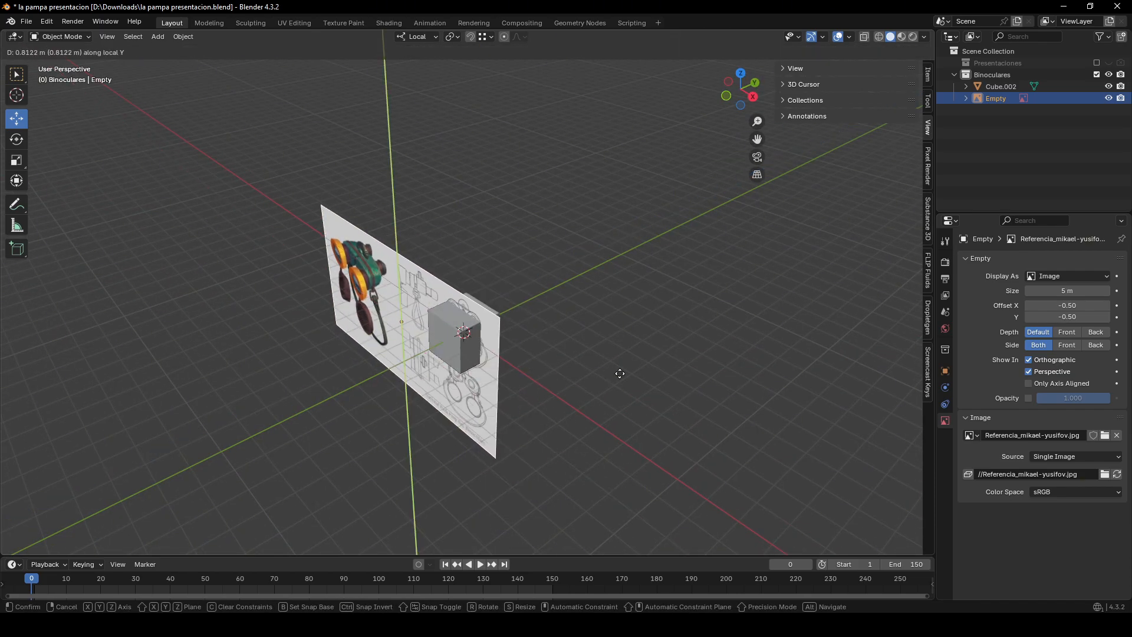
key("z")
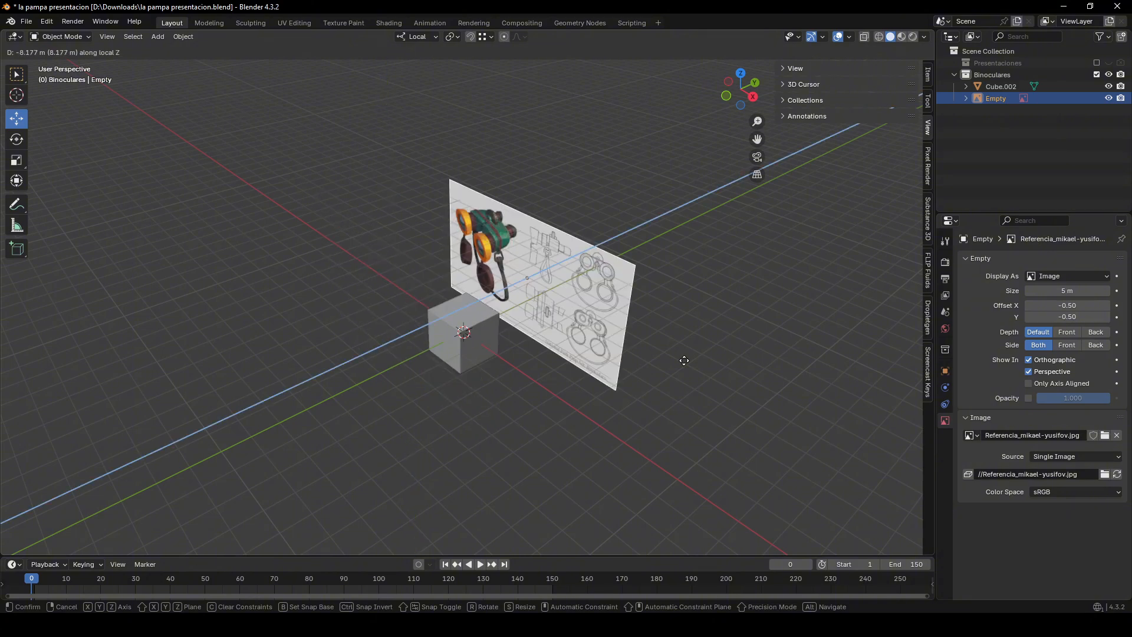
left_click(678, 364)
middle_click_drag(649, 377, 684, 233)
- Check the Screencast Keys entry and its options in the preferences
left_click(47, 22)
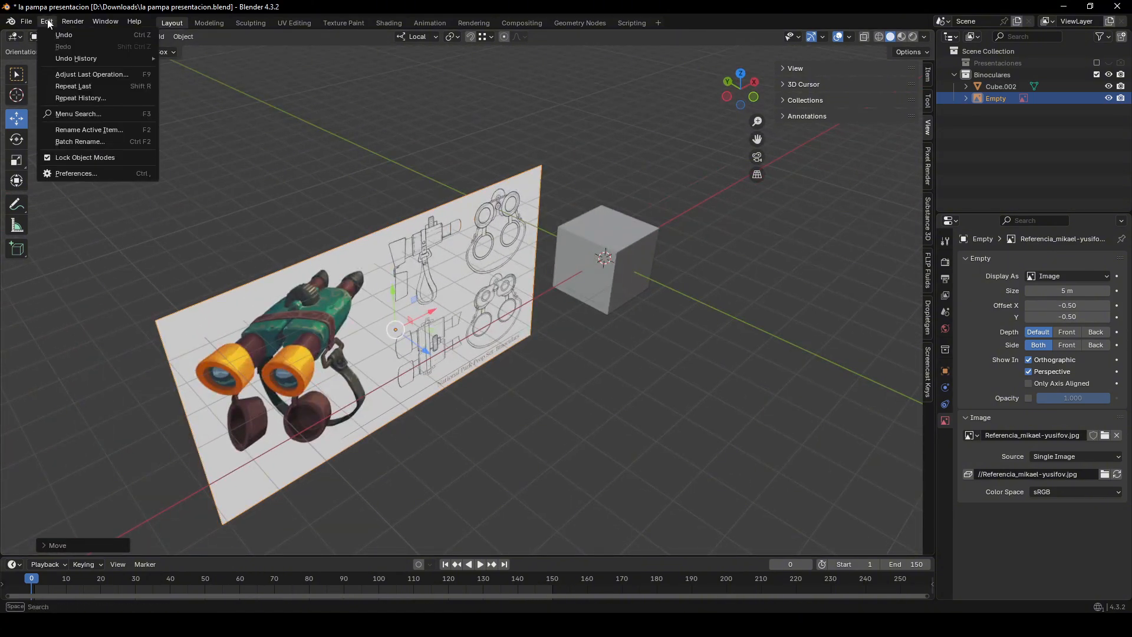
left_click(83, 172)
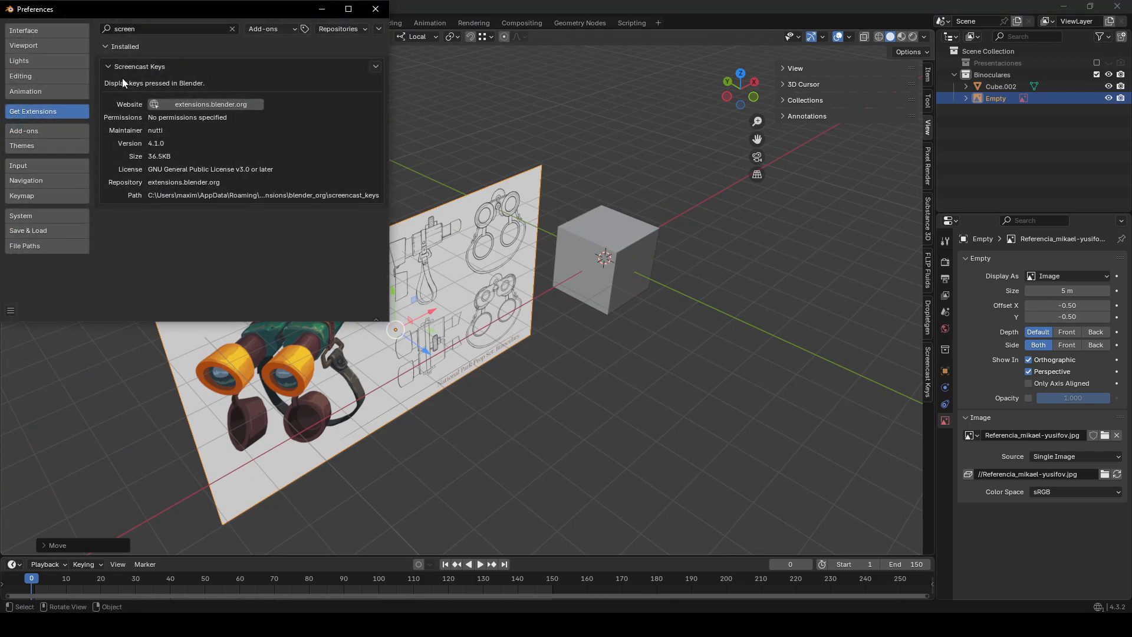
left_click(376, 66)
left_click(376, 9)
- Examine how the reference image and the cube line up from several angles and from the front
left_click(611, 412)
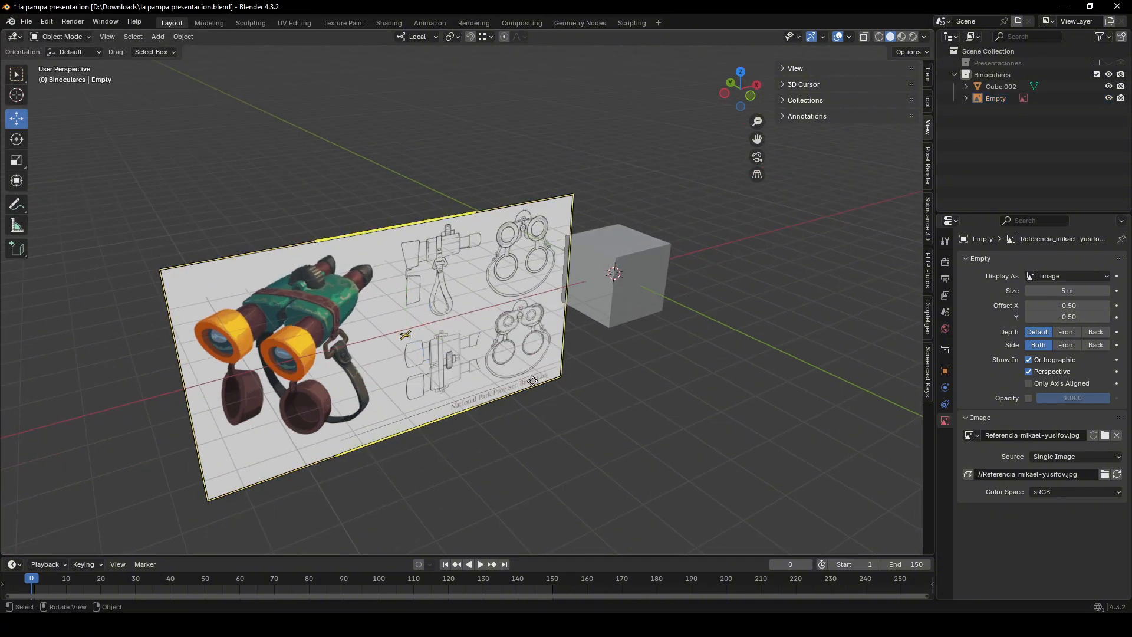
left_click(534, 377)
middle_click_drag(534, 378, 589, 357)
left_click(700, 271)
middle_click_drag(749, 284, 718, 289)
left_click(631, 295)
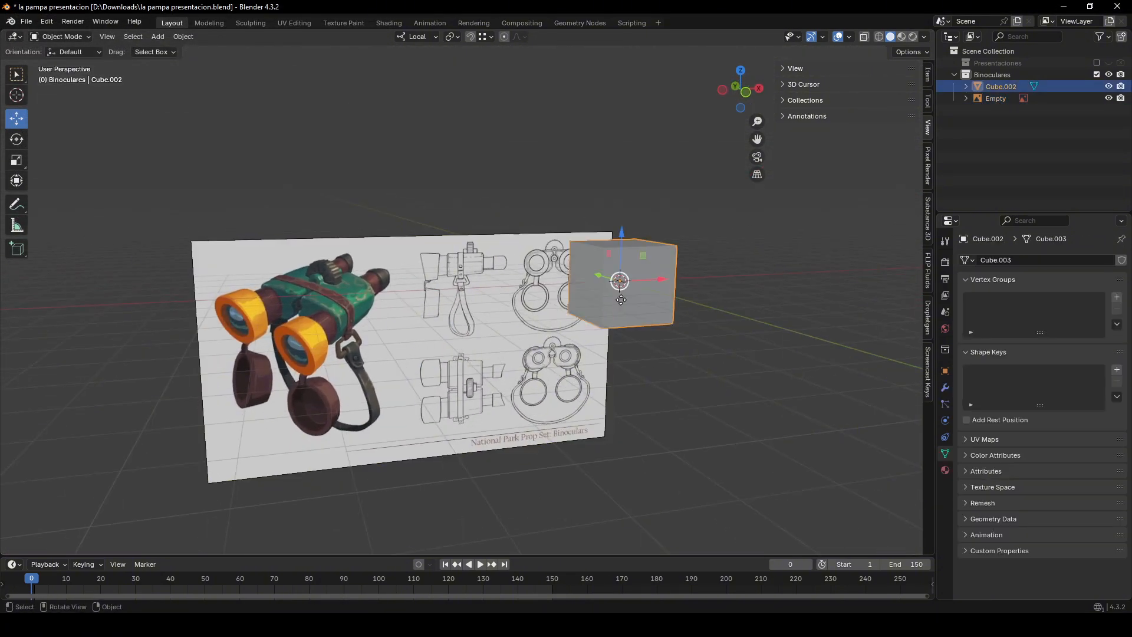
middle_click_drag(631, 297, 655, 315)
left_click(543, 299)
middle_click_drag(543, 299, 516, 301)
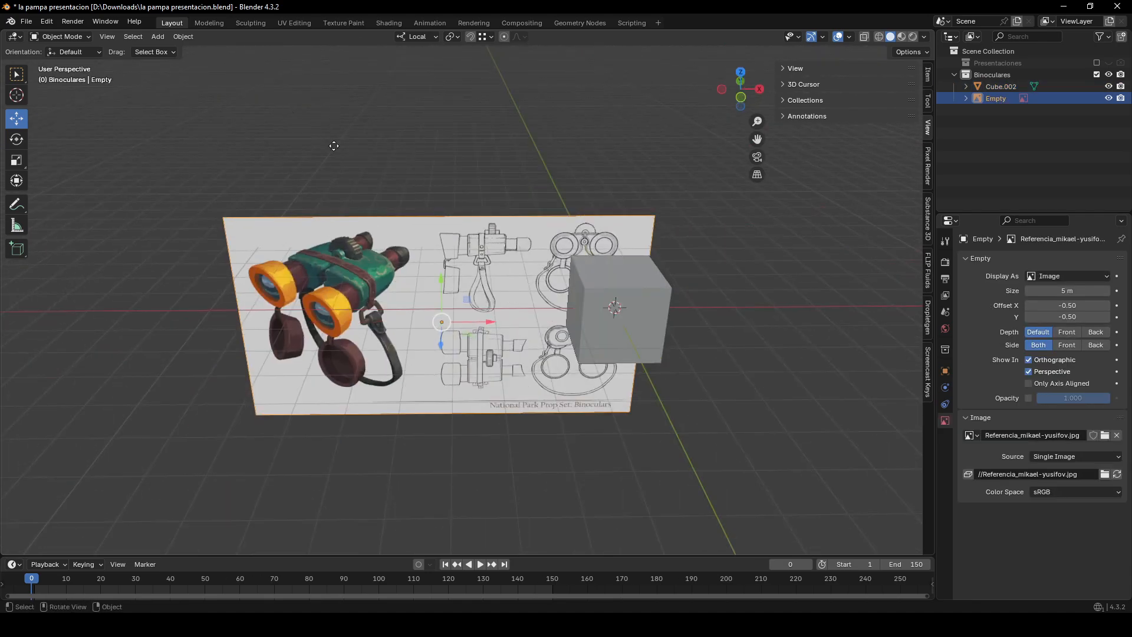
left_click(447, 169)
middle_click_drag(334, 145, 393, 161)
left_click(471, 206)
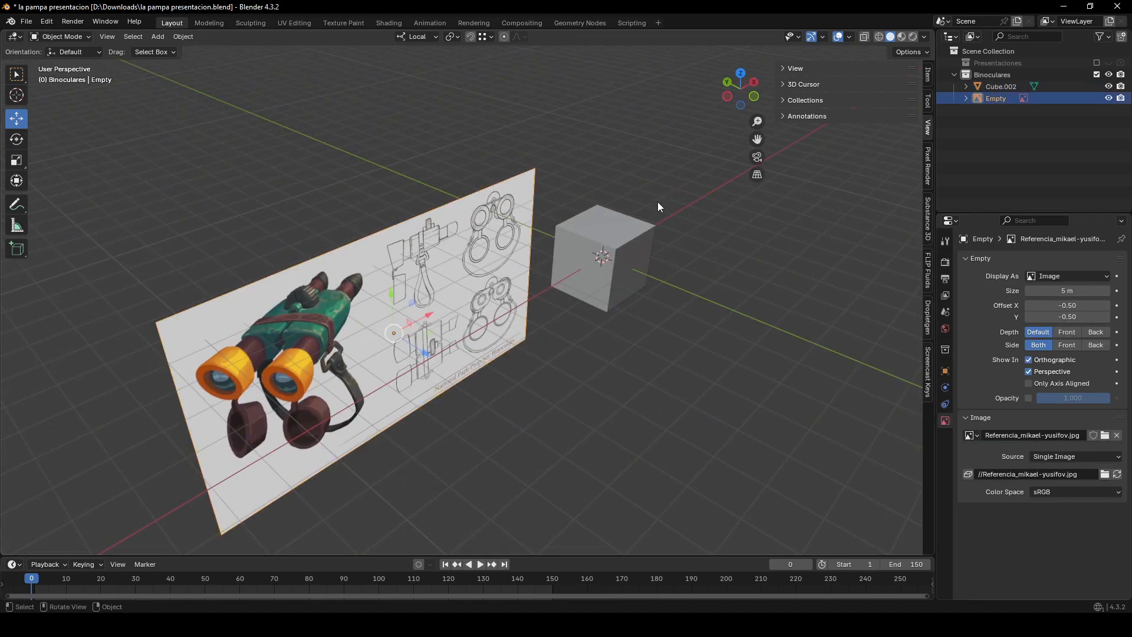
left_click(754, 96)
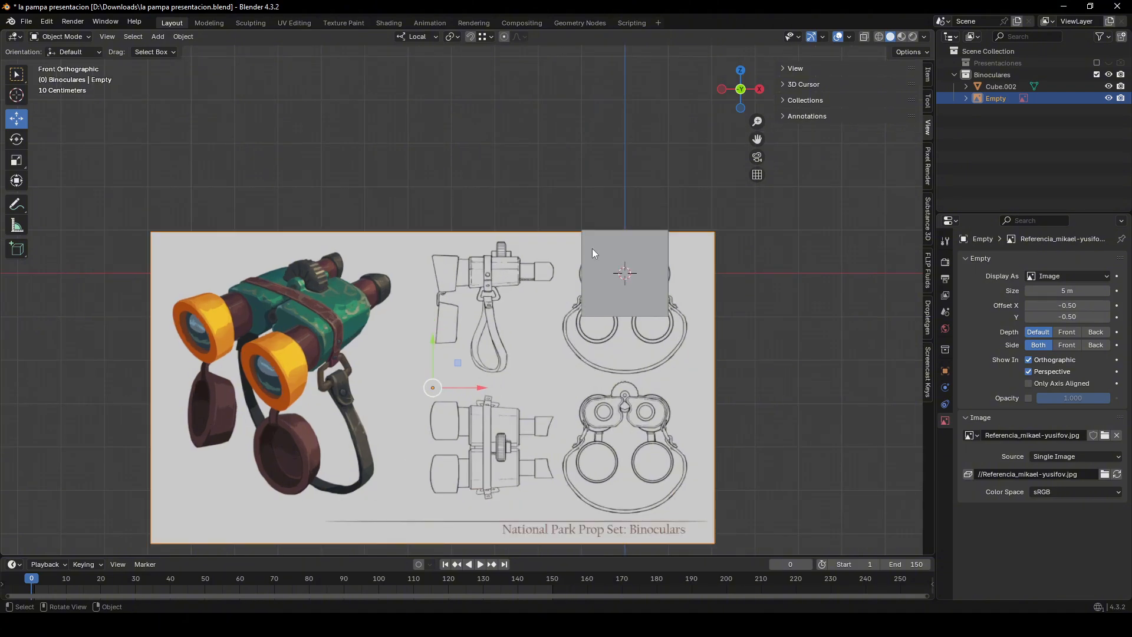
middle_click_drag(570, 288, 607, 296)
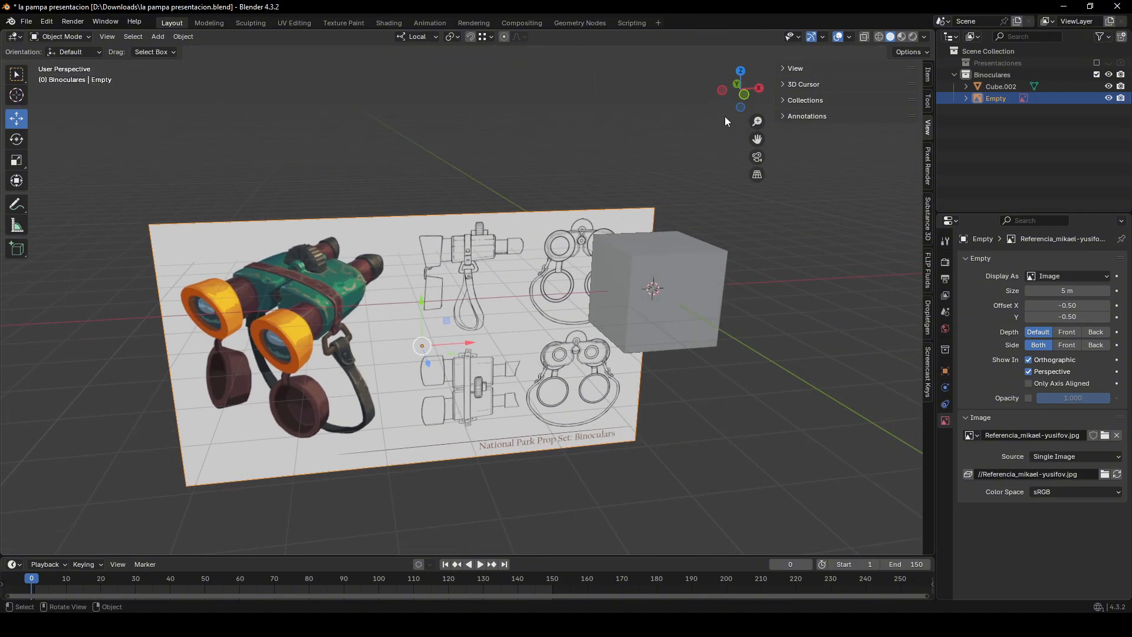
left_click(748, 92)
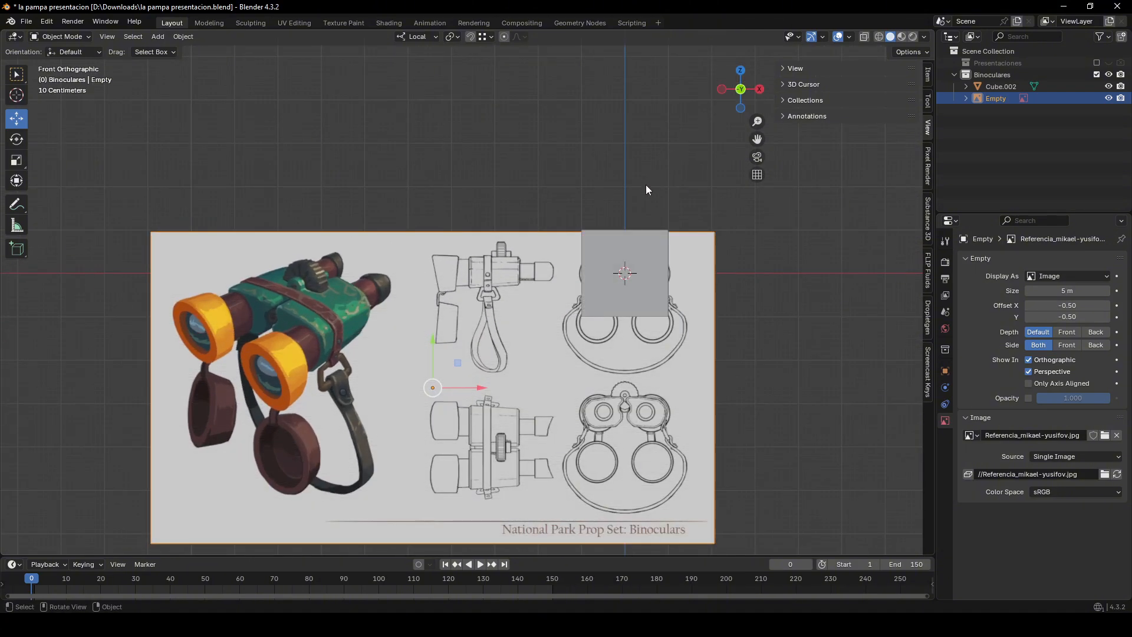
- Turn on the Screencast Keys display and test it with an orbit and Select All
left_click(927, 371)
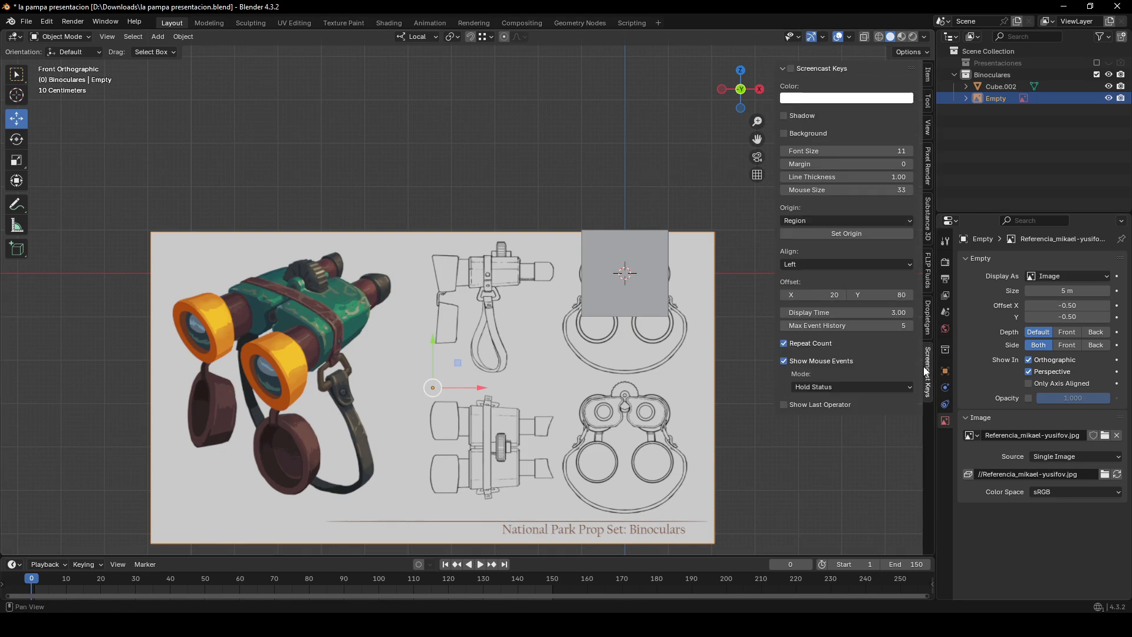
left_click(806, 118)
left_click(805, 118)
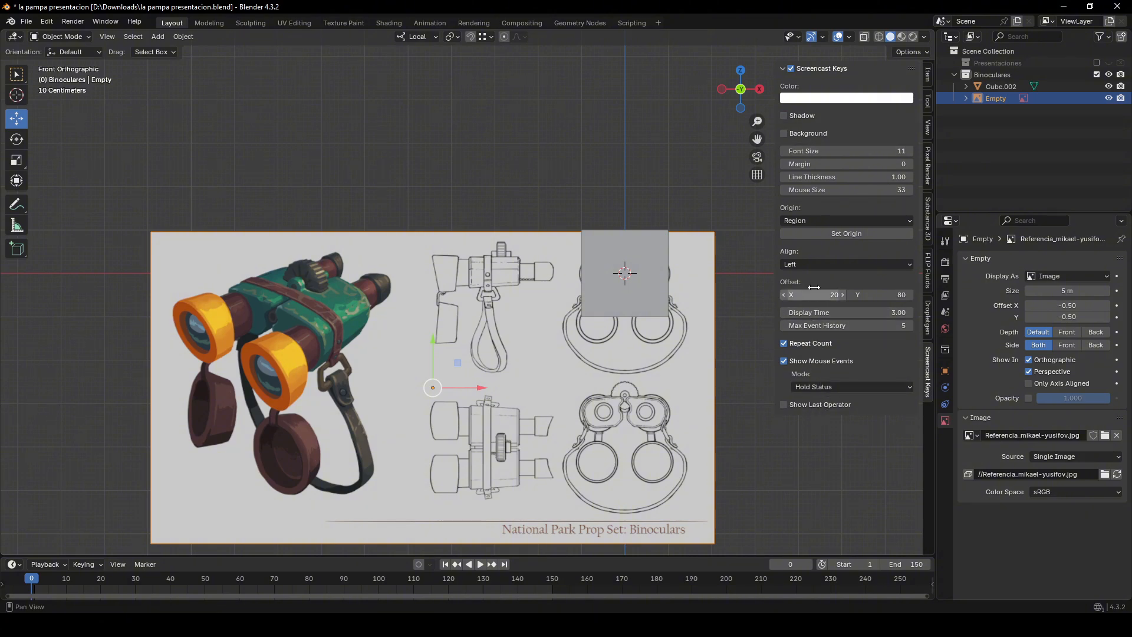
middle_click_drag(678, 189, 551, 168)
key("a")
key("a")
- Return to the front view and set the Screencast Keys font size to 40
left_click(742, 89)
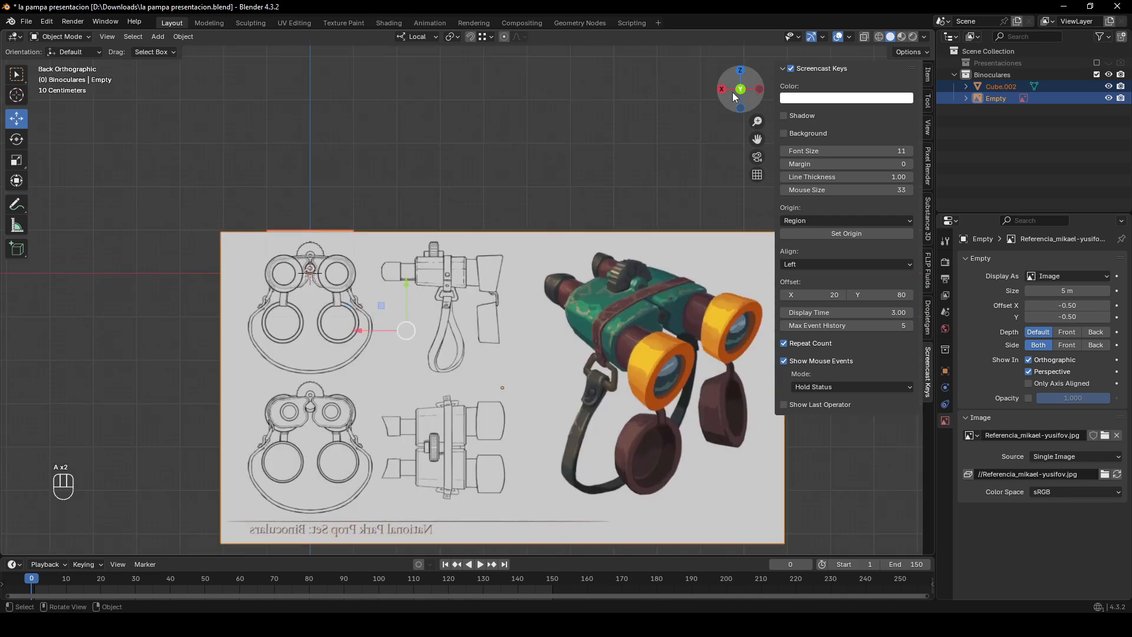
left_click(735, 93)
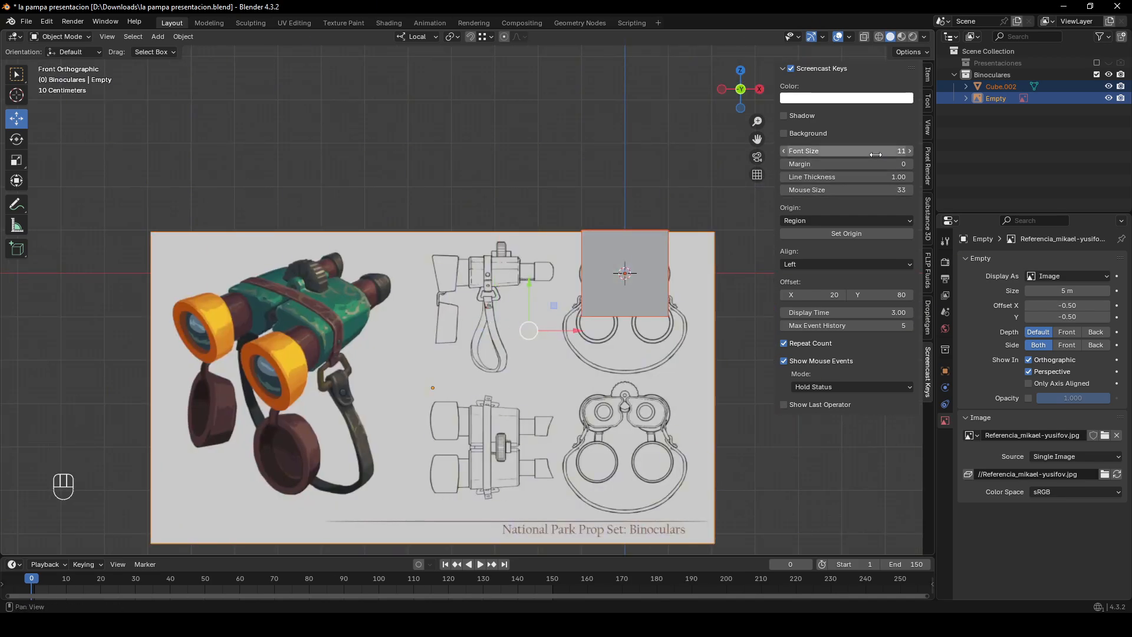
left_click_drag(876, 154, 876, 154)
key("a")
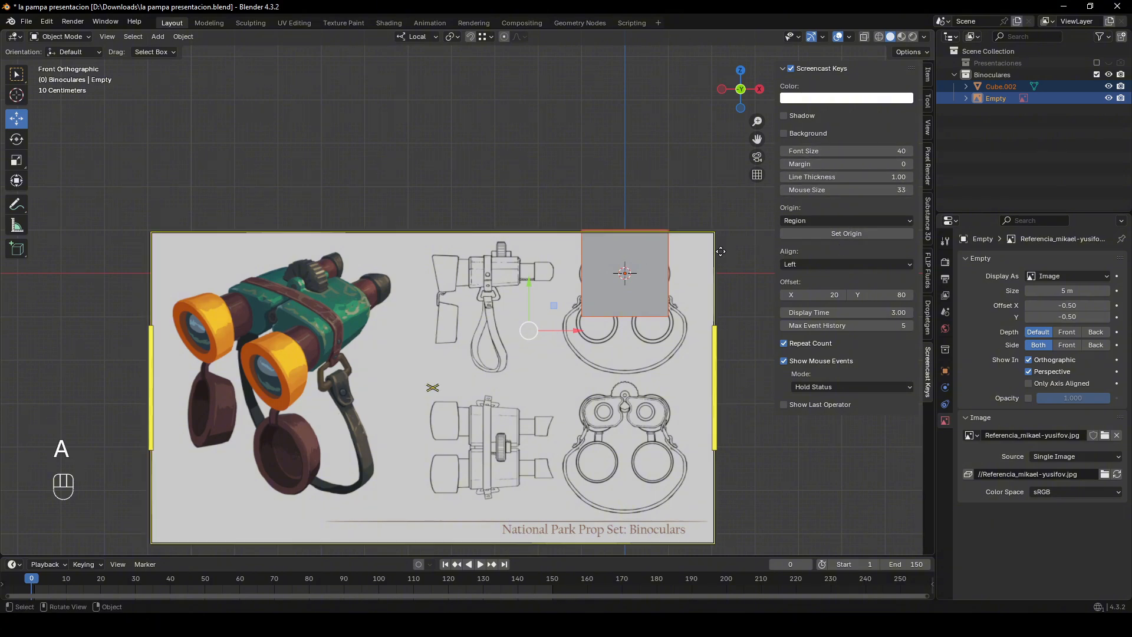
middle_click_drag(640, 273, 652, 304)
left_click(652, 299)
middle_click_drag(663, 388, 655, 392)
left_click(560, 271)
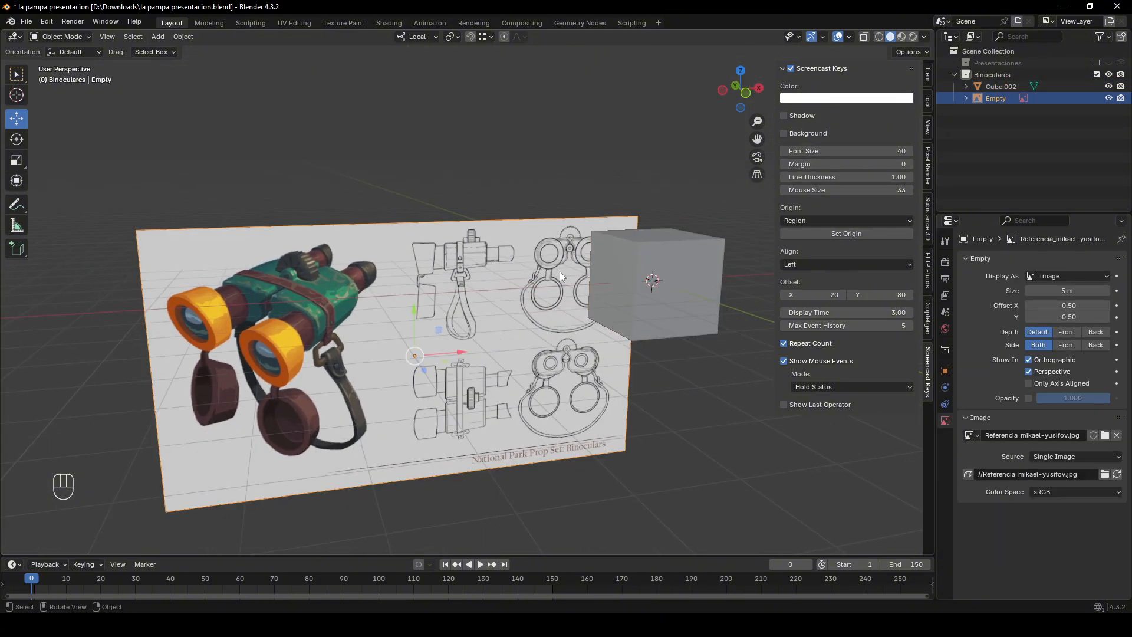
middle_click_drag(588, 269, 570, 286)
- Select the cube in the front orthographic view and turn on X-ray to see the drawing through it
left_click(739, 98)
middle_click_drag(592, 337, 427, 287, "shift")
left_click(489, 220)
middle_click_drag(529, 274, 577, 352, "shift")
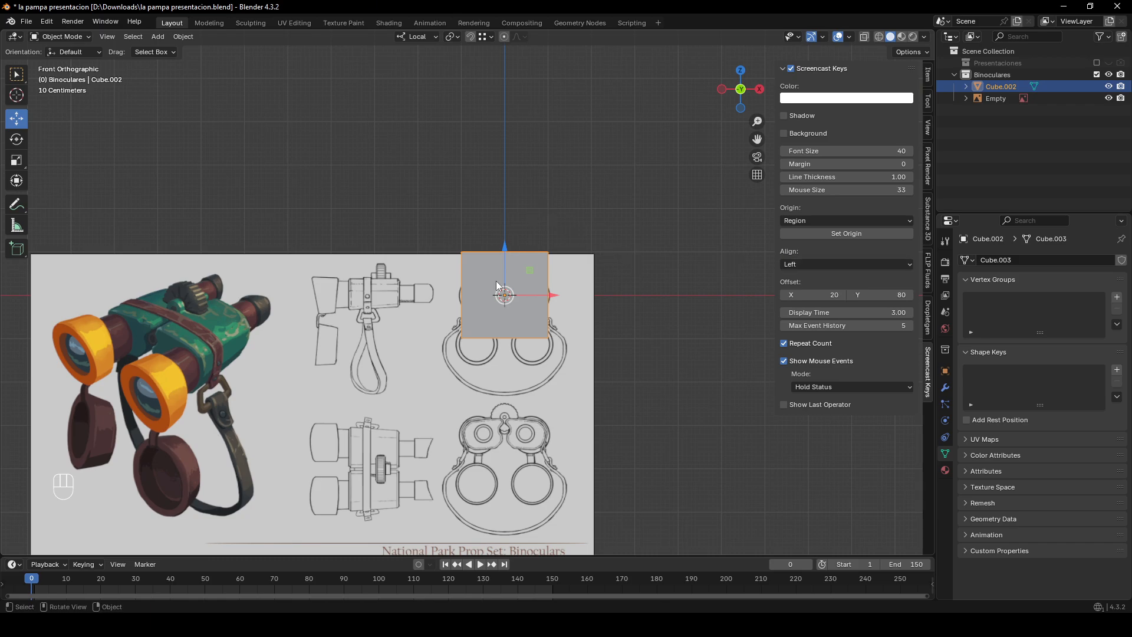
scroll(510, 275, "up", 2)
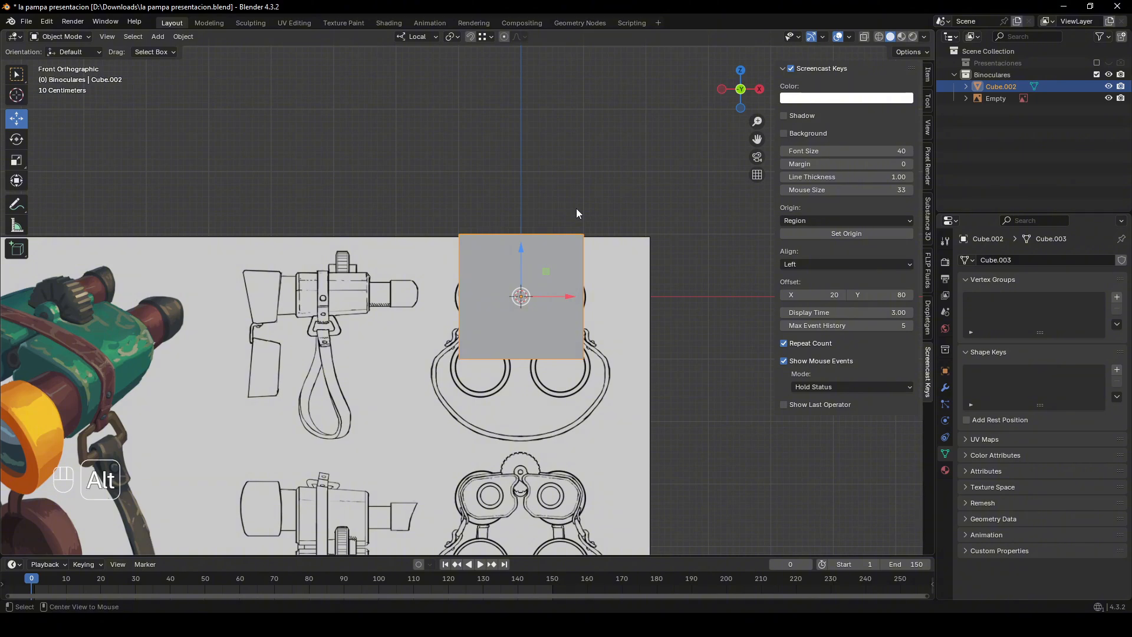
key("alt+z")
- Enter Edit Mode on the cube and select one of its lower corner vertices
middle_click_drag(577, 213, 675, 255)
key("Tab")
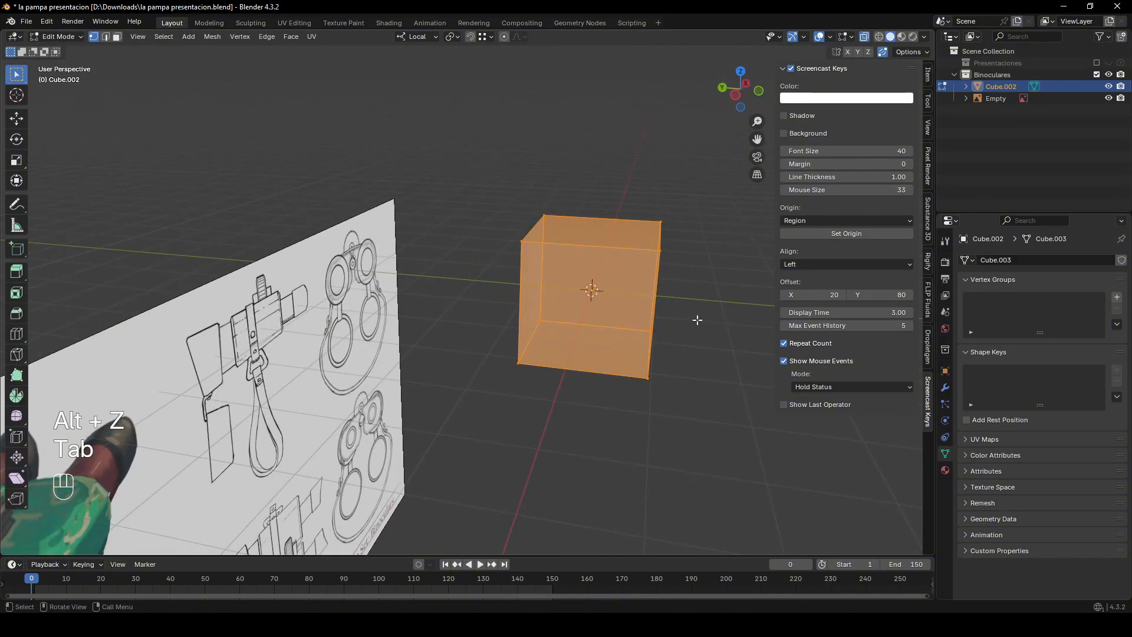
key("Tab")
middle_click_drag(697, 322, 640, 301)
key("Tab")
left_click(642, 361)
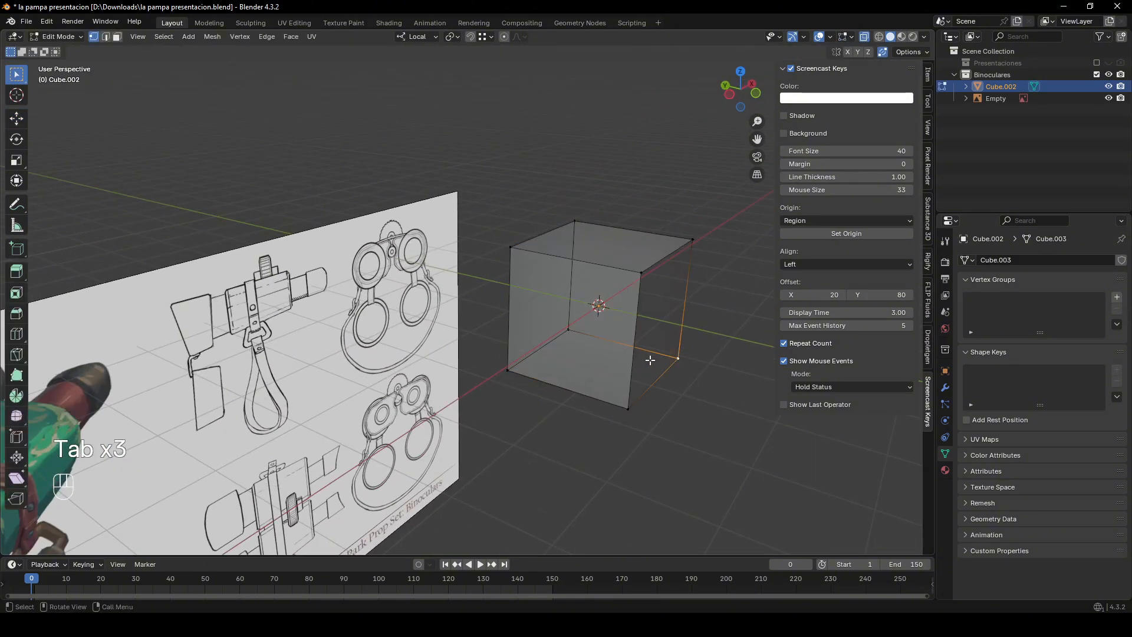
- Try face selection on the cube, and return to vertex selection in the front view with nothing selected
key("3")
left_click(652, 357)
left_click(756, 93)
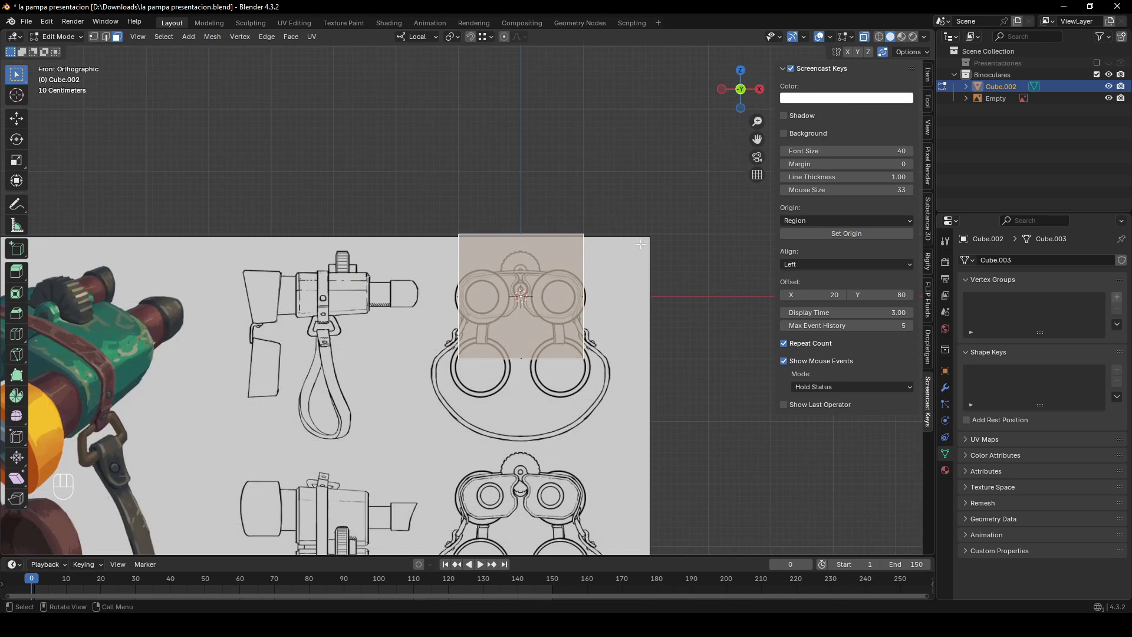
key("a")
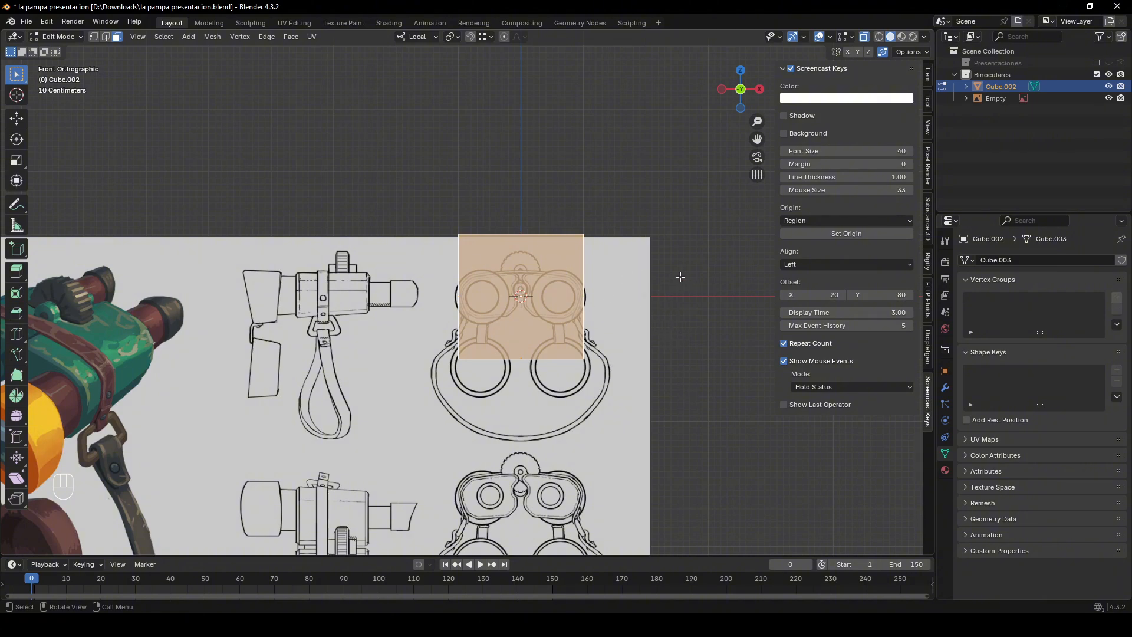
key("1")
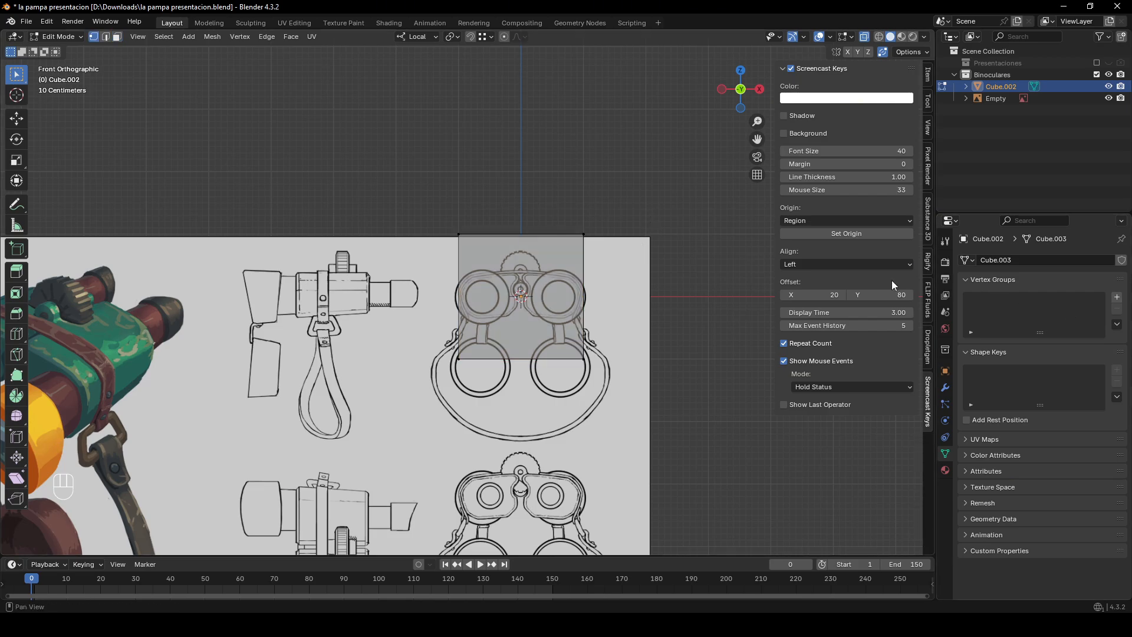
- In the front view, box-select the cube's upper-right corner vertices through the X-ray display and try to move them
middle_click_drag(678, 259, 633, 254)
left_click(738, 107)
left_click_drag(538, 186, 611, 293)
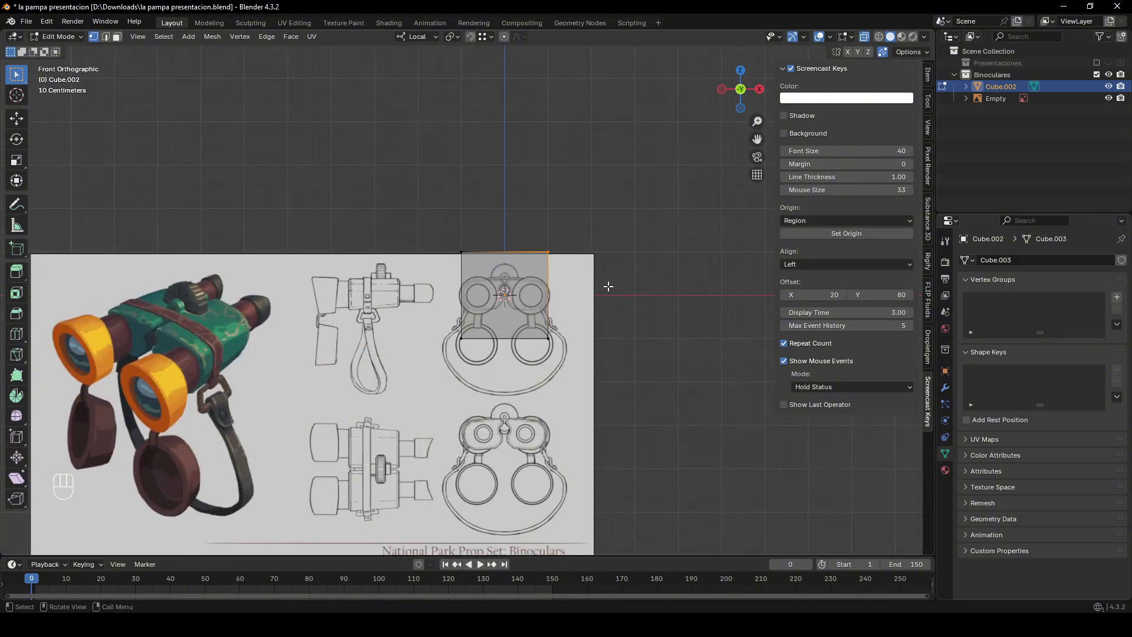
key("g")
right_click(614, 303)
- Turn off X-ray in Object Mode, and reopen the cube for vertex editing in the front view with nothing selected
key("Tab")
middle_click_drag(588, 253, 666, 263)
key("alt+z")
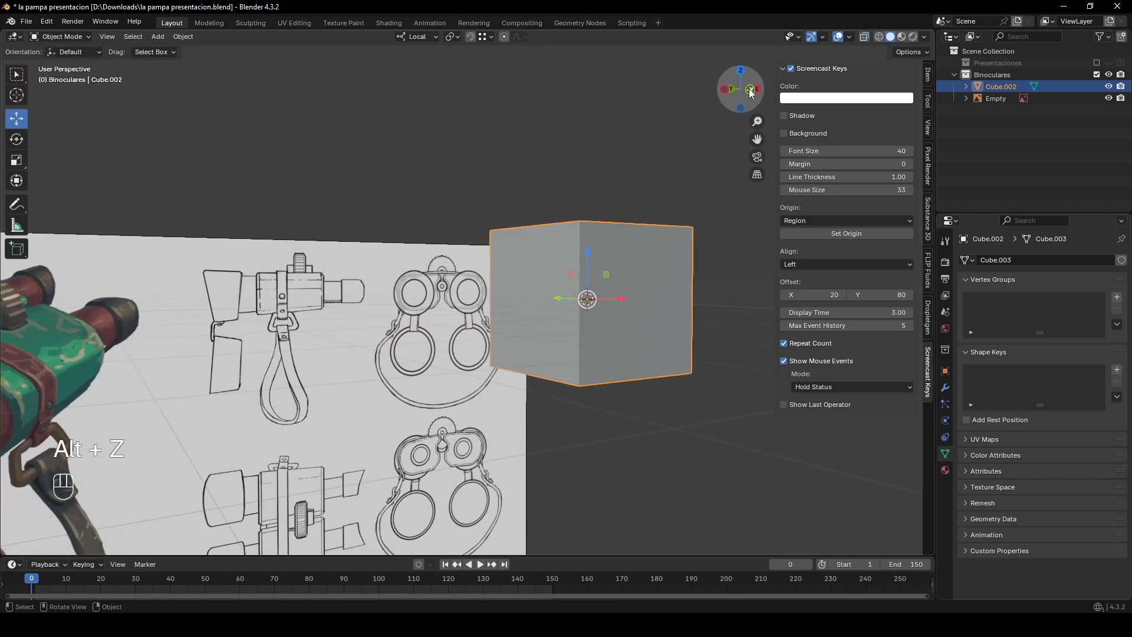
left_click(751, 90)
key("Tab")
key("1")
key("backslash")
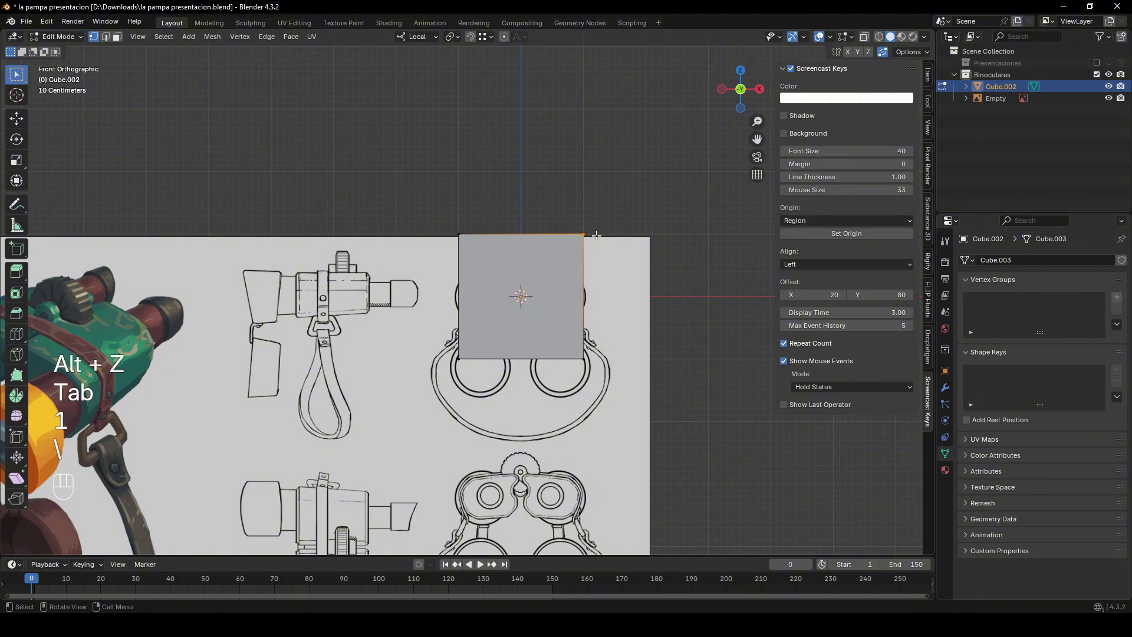
left_click(155, 80)
key("1")
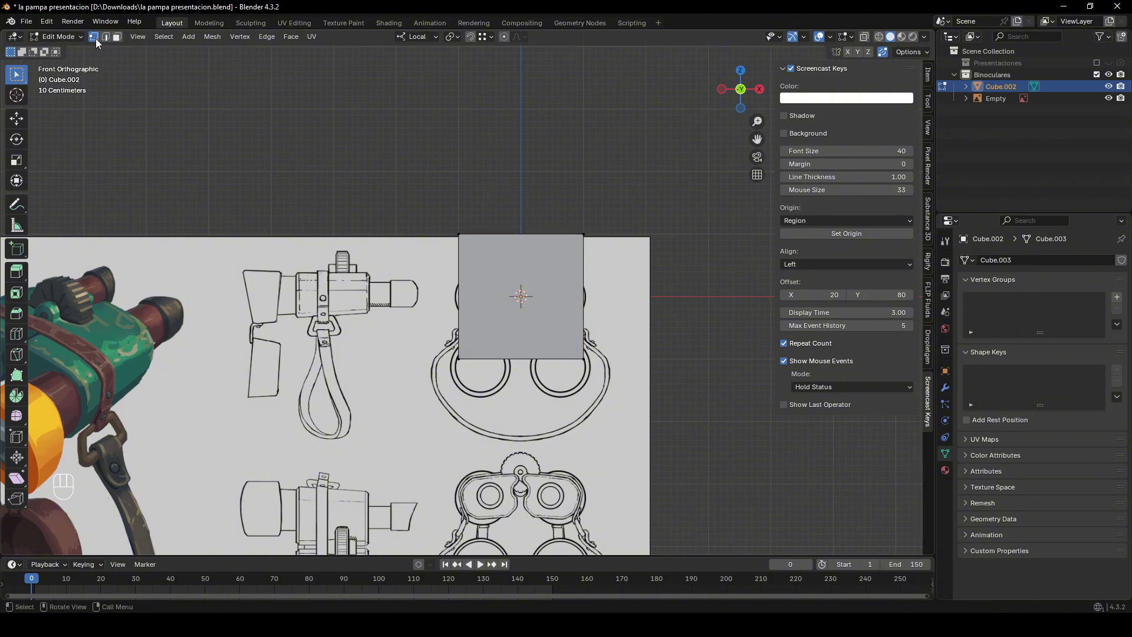
- With X-ray off, box-select the cube's upper-right front corner vertex and try to move it
left_click_drag(516, 172, 684, 305)
middle_click_drag(654, 223, 672, 271)
key("g")
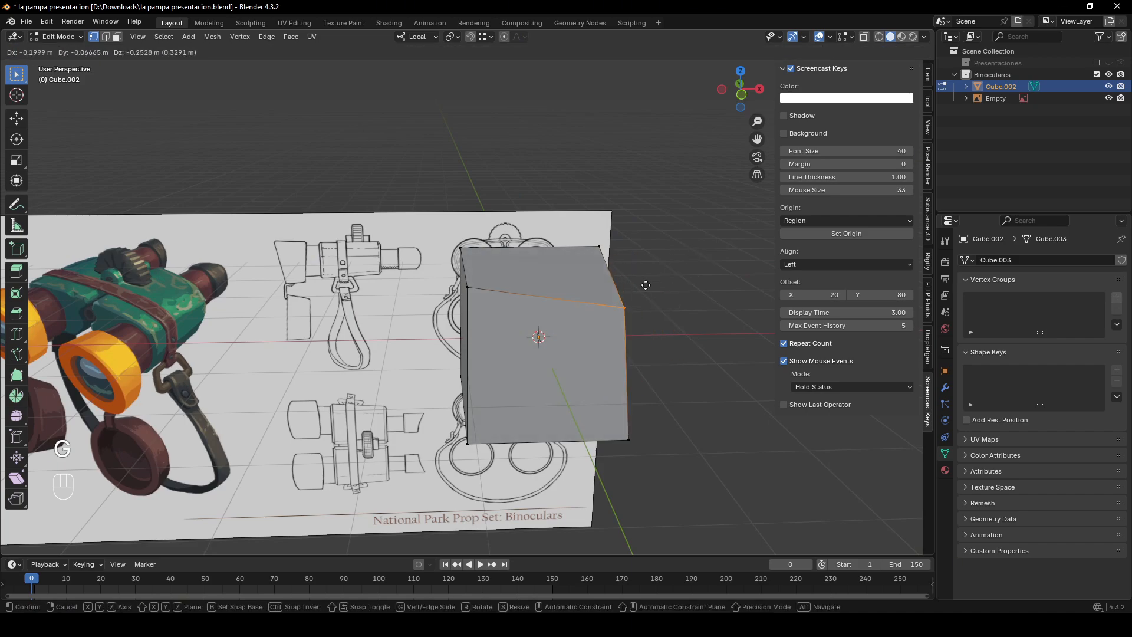
left_click(638, 334)
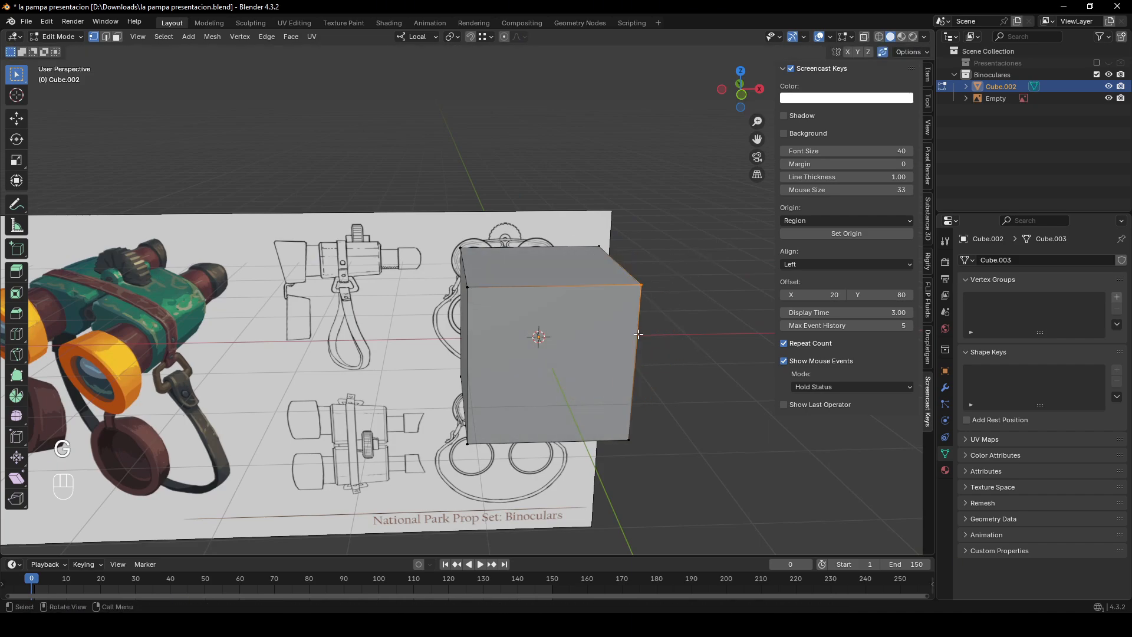
- Turn on X-ray in the front view, select all the cube's vertices and scale the cube down
left_click(746, 98)
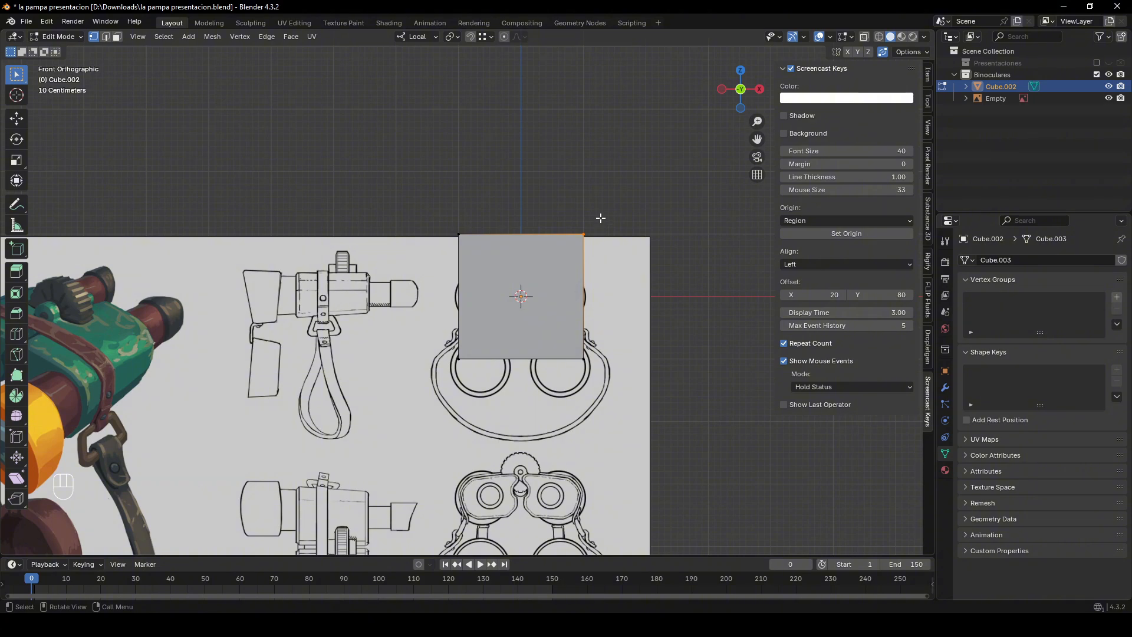
middle_click_drag(569, 223, 512, 184, "shift")
key("alt+z")
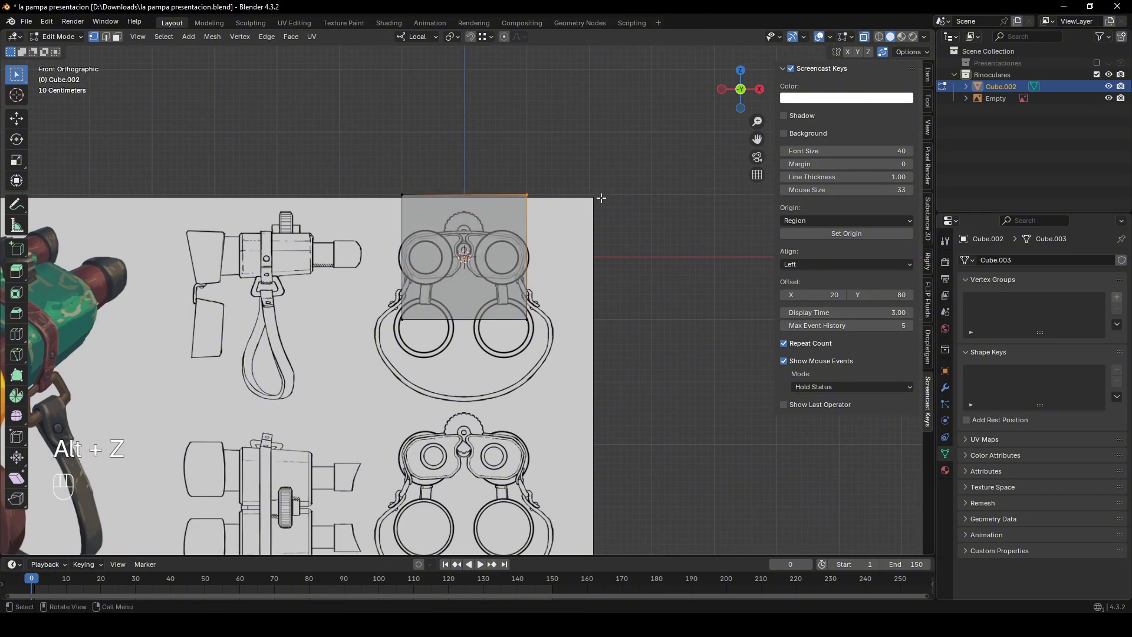
left_click_drag(319, 361, 654, 125)
key("s")
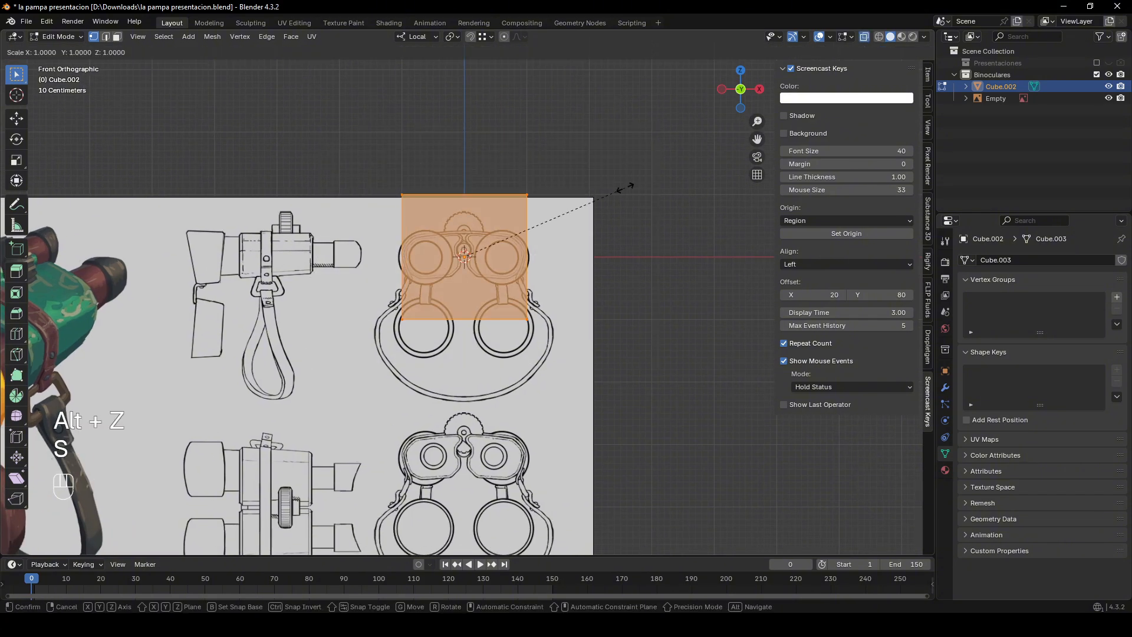
left_click(543, 218)
- Leave Edit Mode and duplicate the binoculars reference image in place, keeping its default name
middle_click_drag(543, 219, 642, 266)
key("Tab")
left_click(558, 260)
key("shift+d")
key("F2")
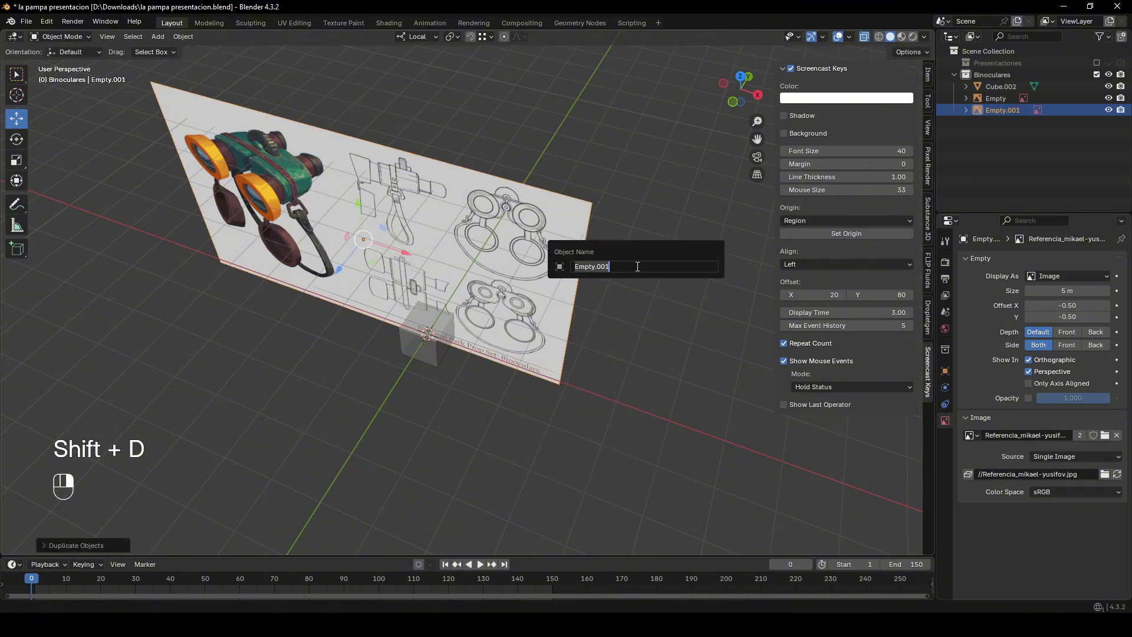
key("Escape")
- Select the original reference image instead of its duplicate
left_click(562, 229)
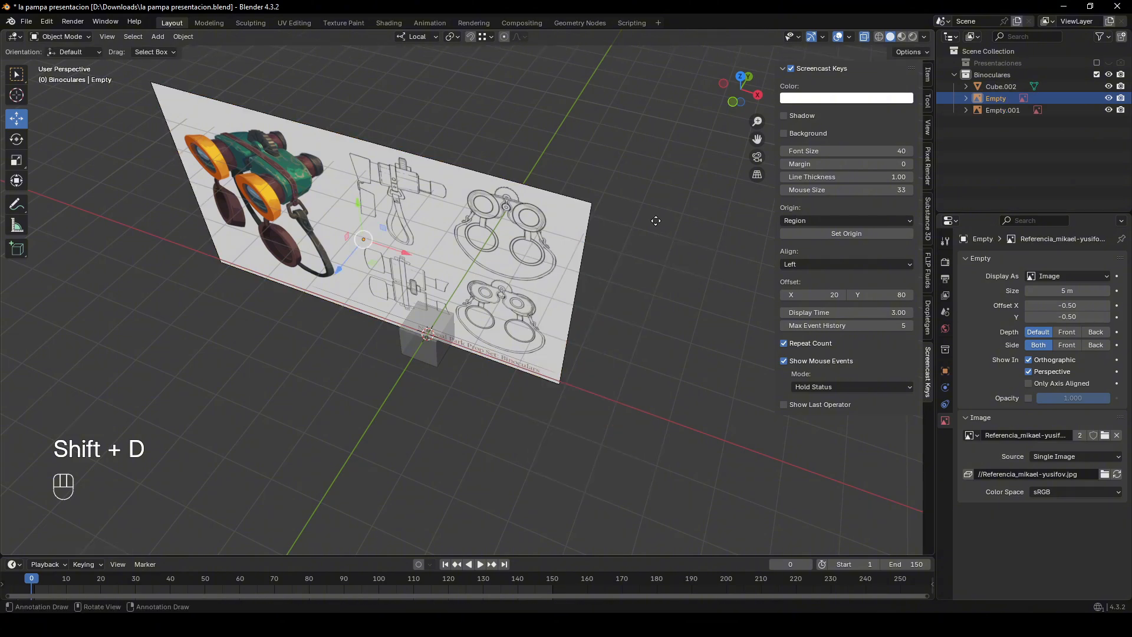
left_click(674, 210)
left_click(559, 223)
key("Tab")
left_click(637, 254)
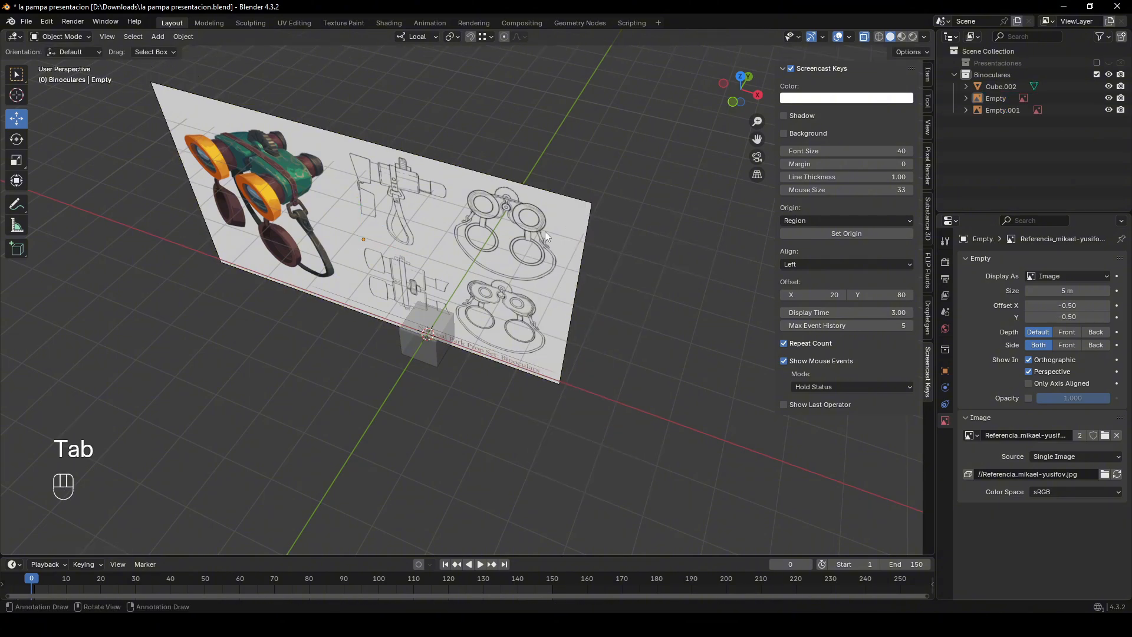
left_click(545, 231)
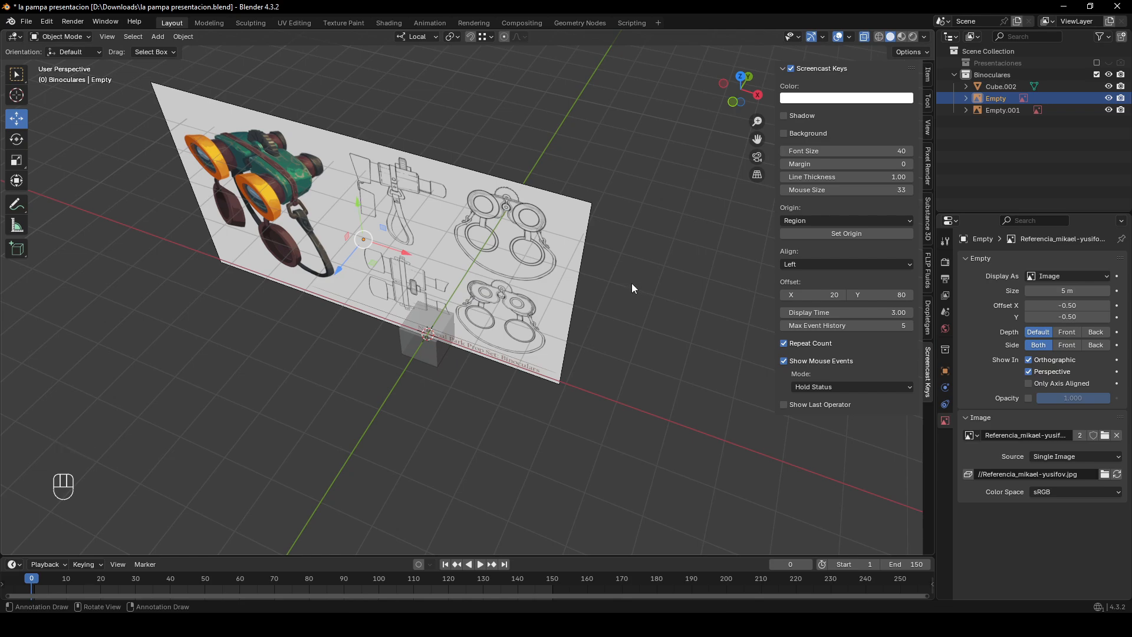
key("r")
key("z")
key("ctrl")
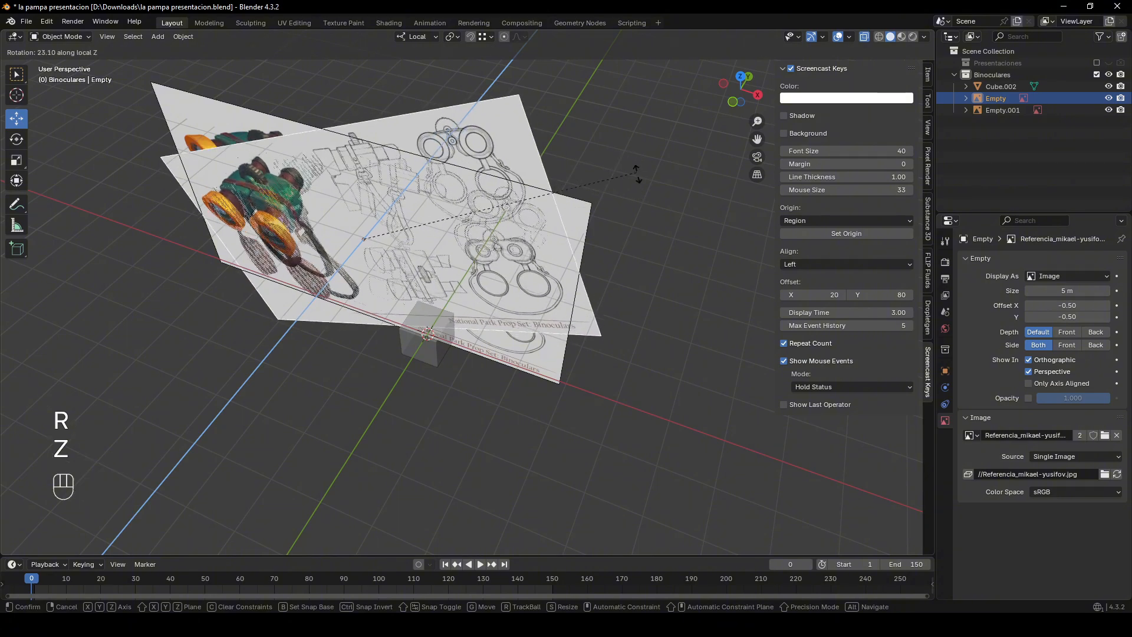
right_click(636, 173)
- Set the transform orientation to Global and rotate the original reference image about Z, with snapping, until it stands perpendicular to the duplicate
left_click(418, 36)
left_click(400, 73)
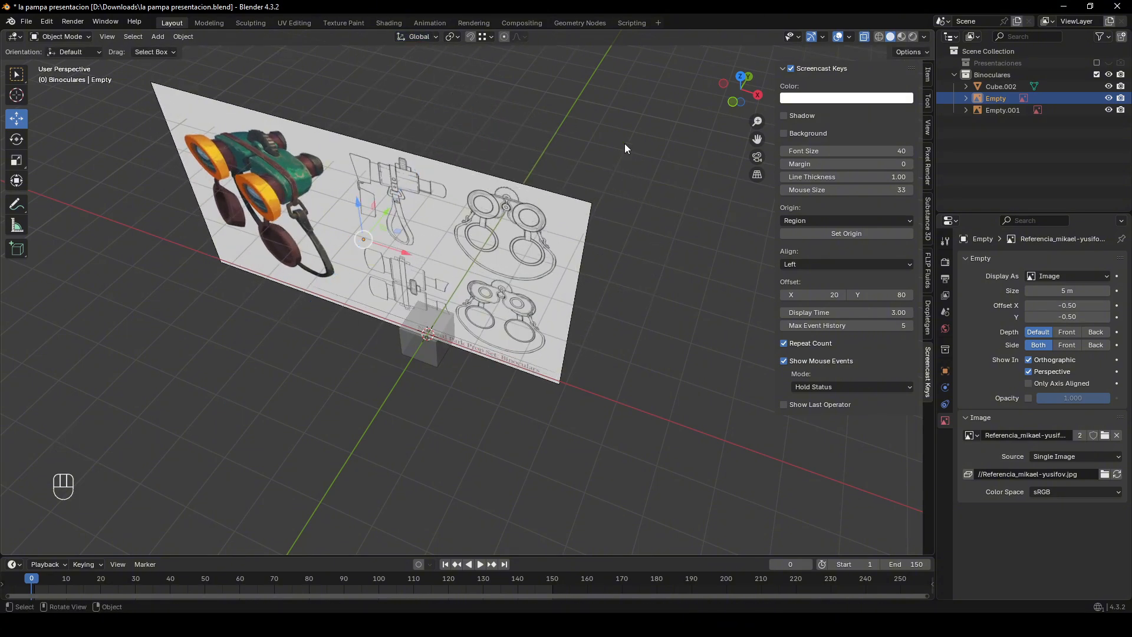
middle_click_drag(625, 143, 710, 321)
key("r")
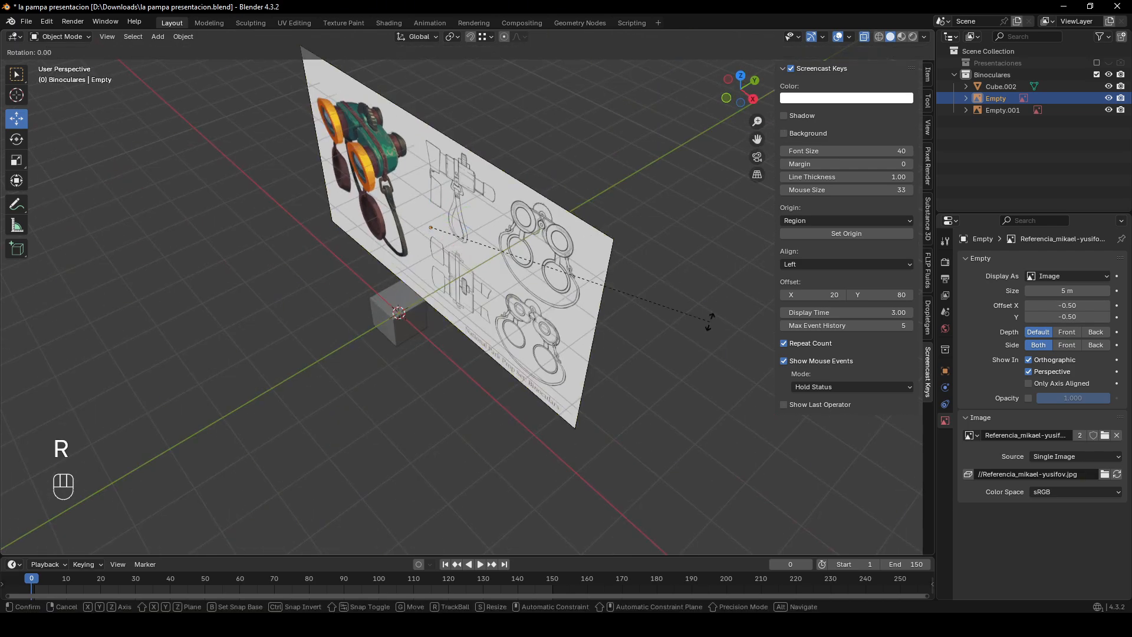
key("z")
key("ctrl")
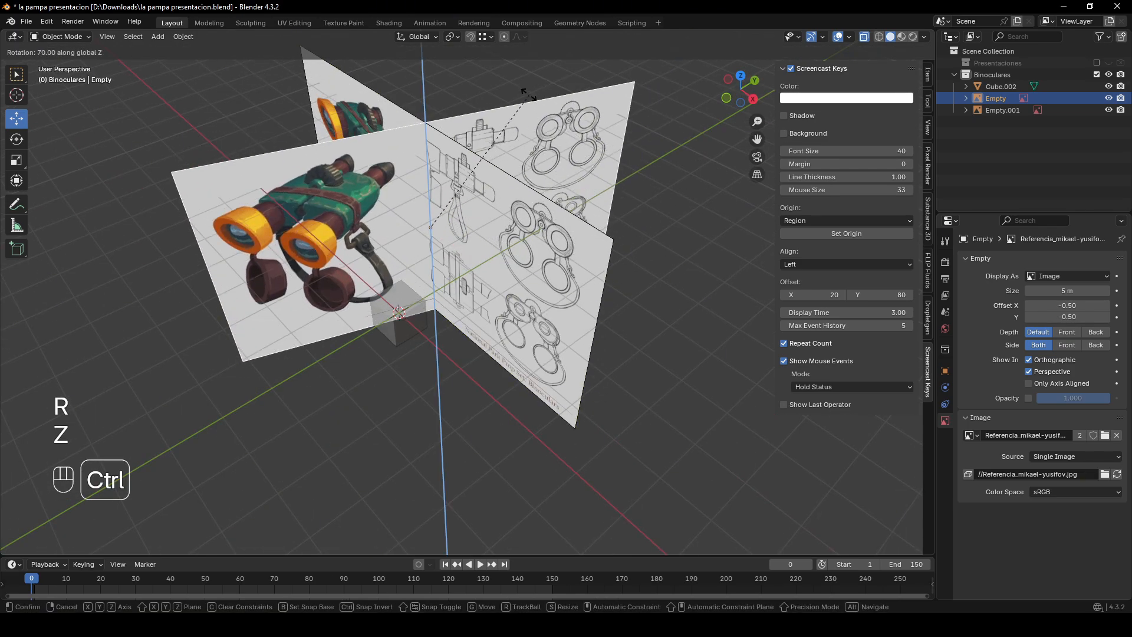
left_click(476, 106)
- In the right view, slide the rotated reference image along global Y until its side-view drawing lies over the cube
middle_click_drag(476, 106, 760, 87)
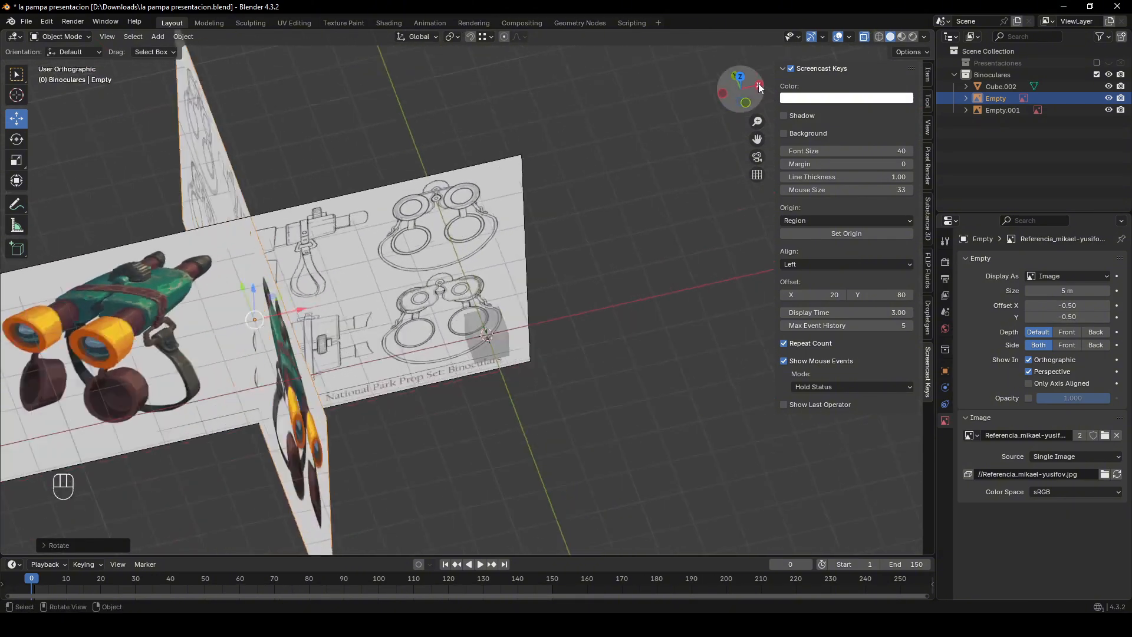
left_click(760, 87)
key("g")
key("x")
key("y")
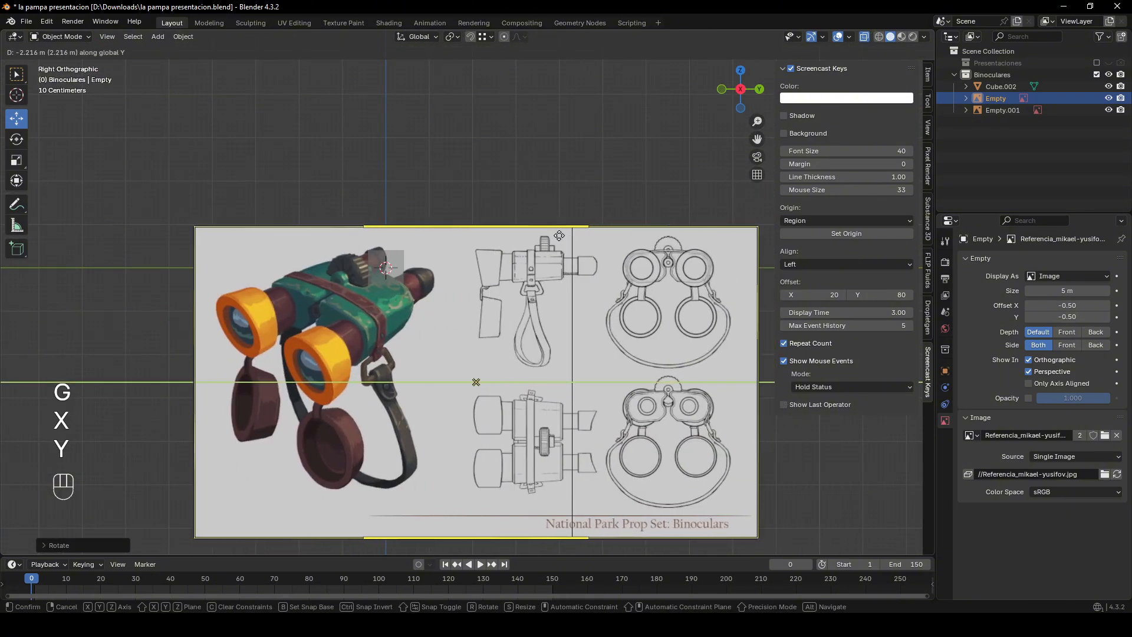
left_click(417, 226)
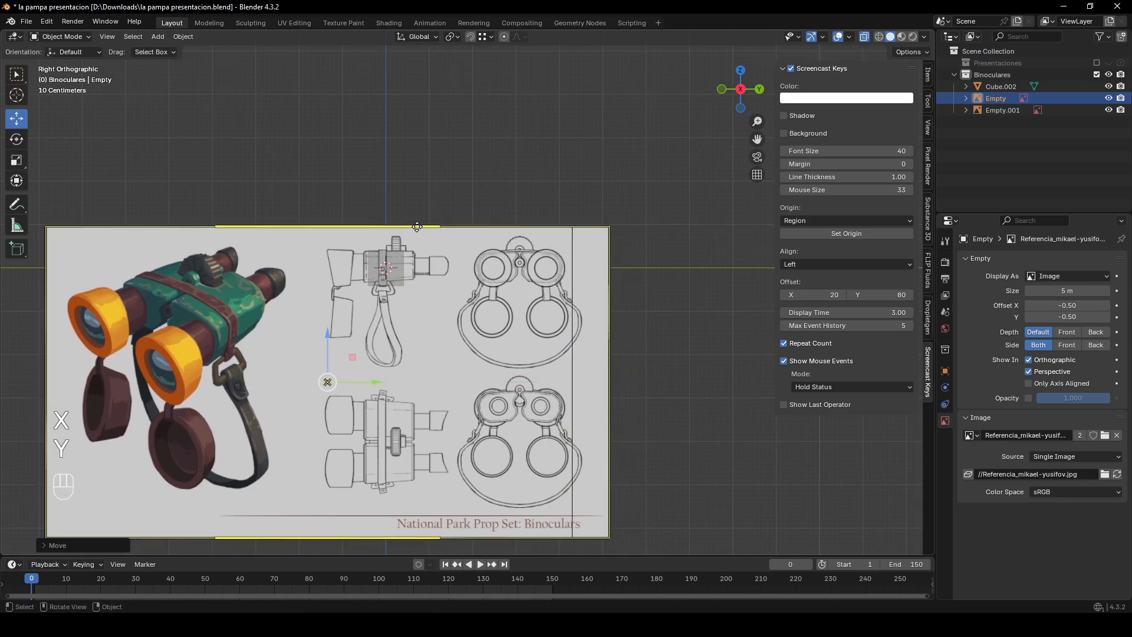
scroll(401, 266, "up", 5)
middle_click_drag(387, 270, 592, 302, "shift")
scroll(592, 302, "up", 2)
left_click(592, 302)
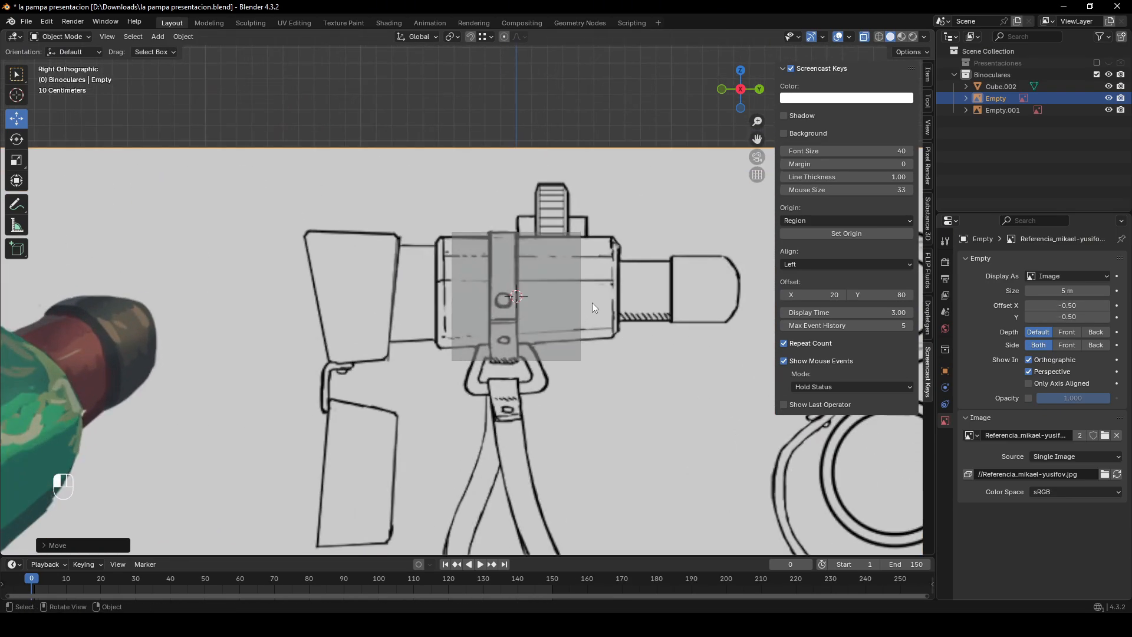
left_click(575, 306)
- Move the side reference image along the X axis away from the cube, clear of the modelling area
middle_click_drag(571, 261, 705, 329)
scroll(704, 329, "down", 4)
left_click(280, 224)
scroll(550, 327, "down", 2)
key("g")
key("x")
left_click(460, 320)
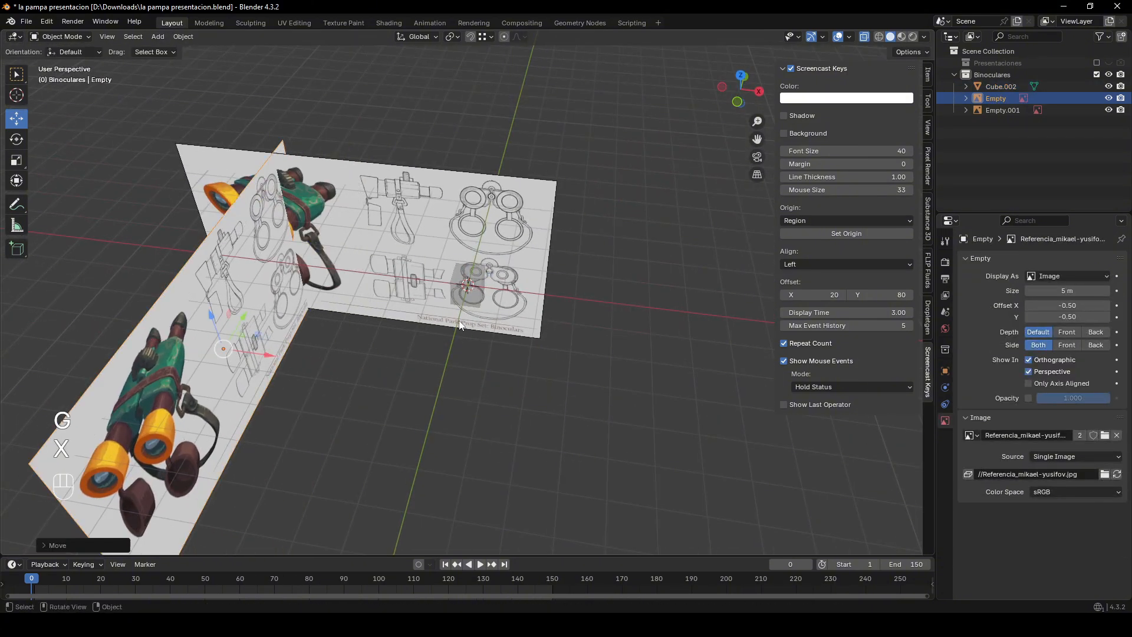
- Move the front reference image about 0.84 m along the Y axis, farther behind the cube
left_click(570, 244)
middle_click_drag(569, 244, 581, 277)
key("g")
key("y")
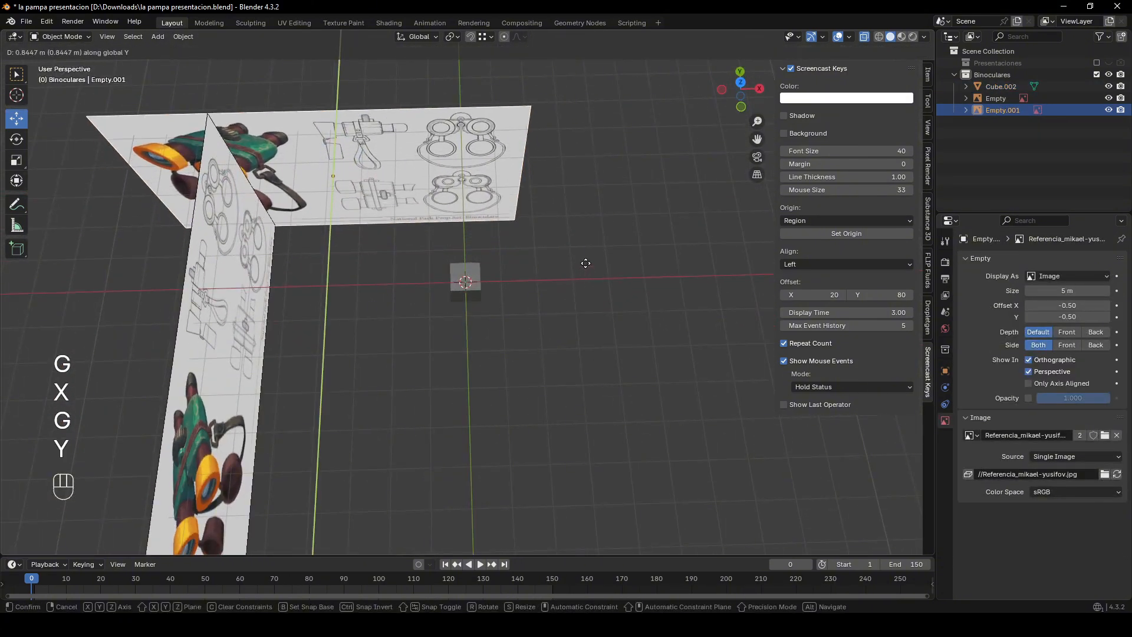
left_click(586, 263)
- In the right view, open the cube for vertex editing and select its upper corner vertices on the objective-lens side
left_click(468, 277)
left_click(759, 89)
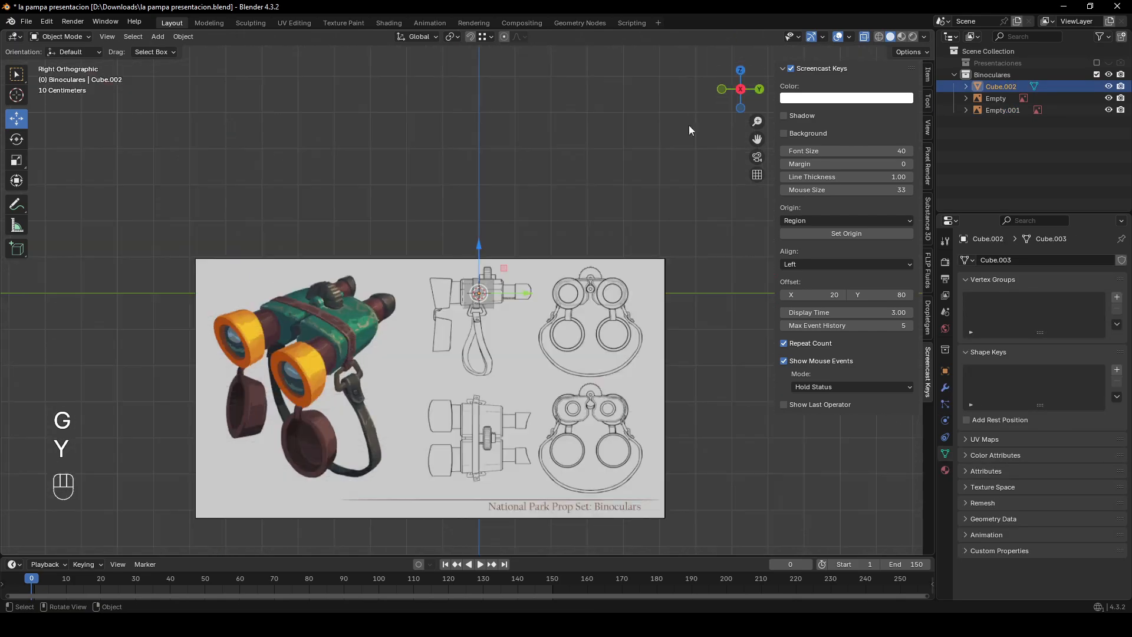
scroll(550, 328, "up", 10)
key("Tab")
key("1")
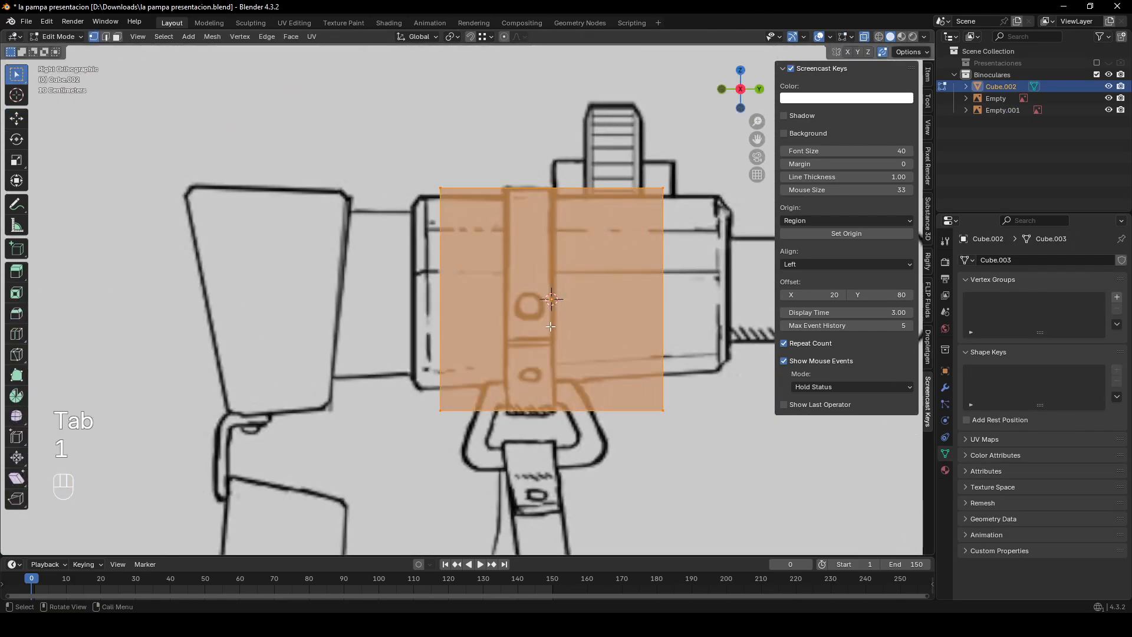
key("alt+z")
key("alt+z")
left_click_drag(398, 154, 485, 254)
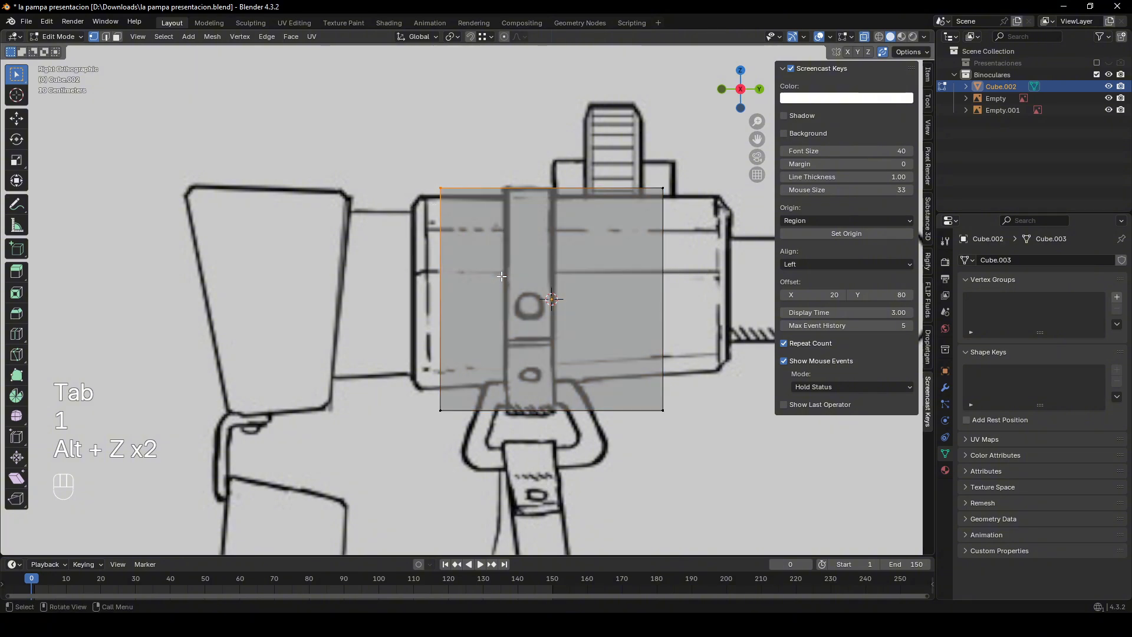
key("g")
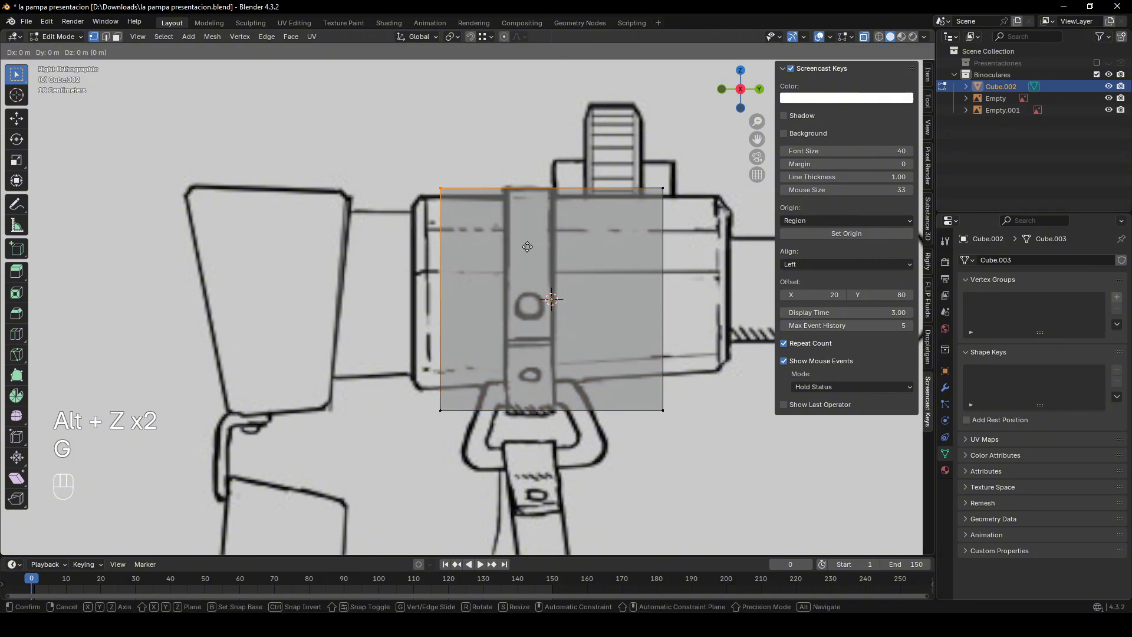
right_click(528, 245)
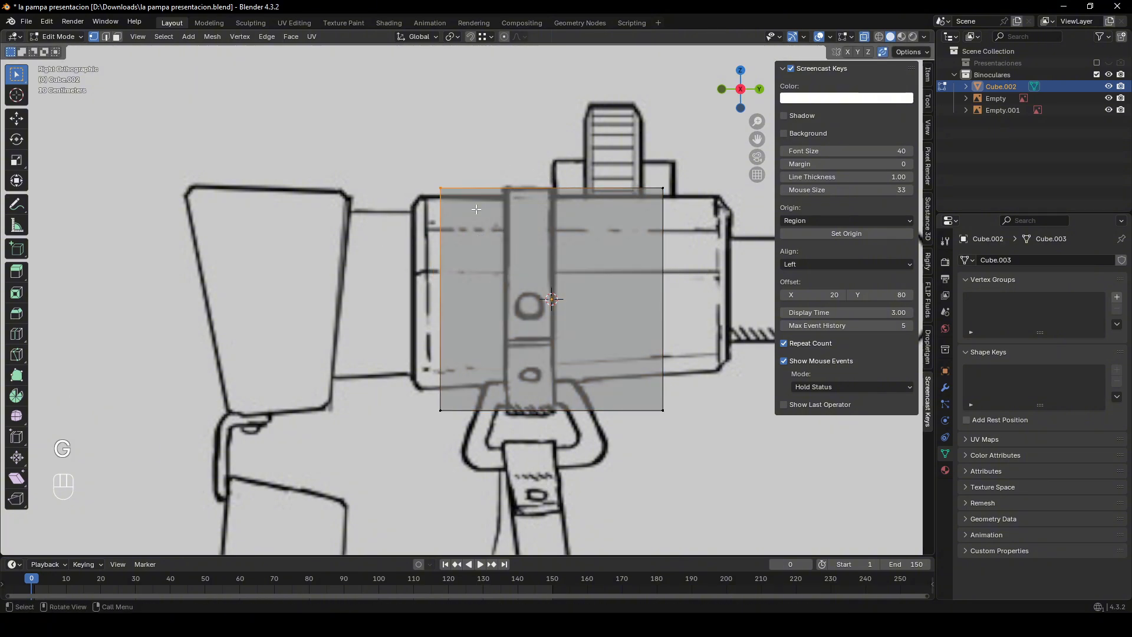
- Examine how the cube lines up with the binoculars' side-view drawing in the right and left orthographic views
scroll(546, 236, "down", 4)
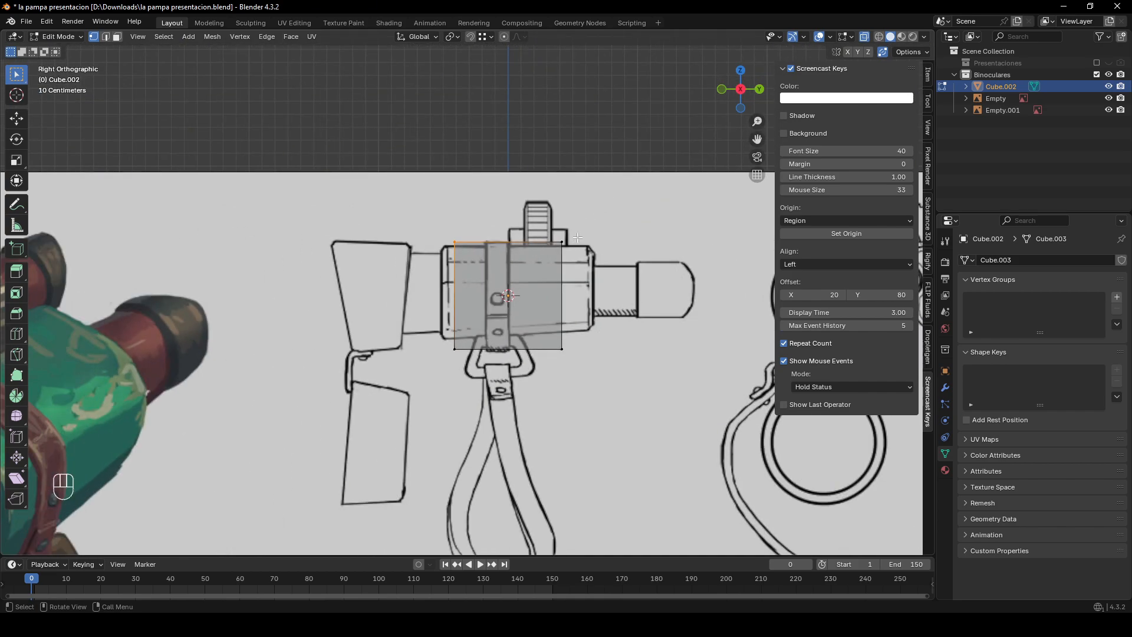
scroll(560, 230, "up", 2)
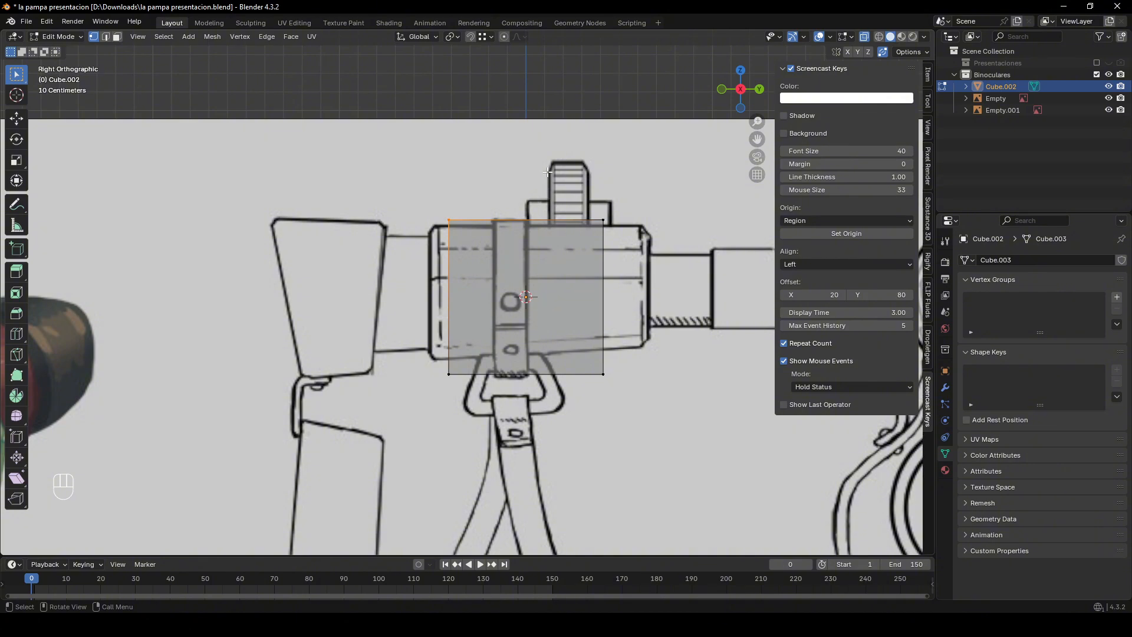
scroll(561, 210, "down", 4)
scroll(501, 196, "down", 4)
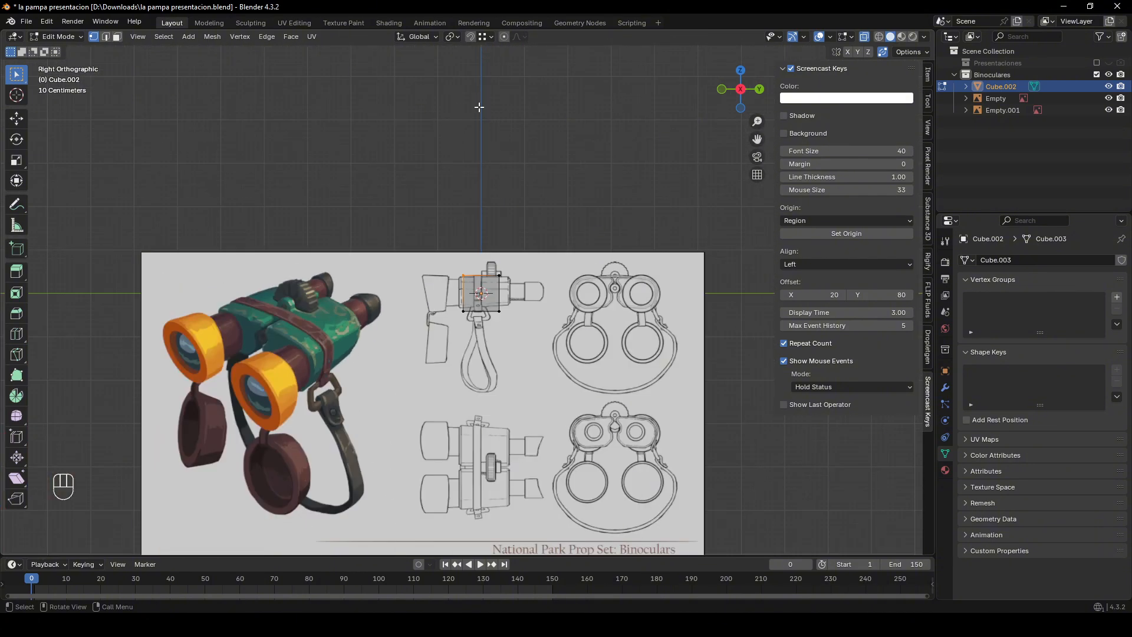
scroll(478, 282, "up", 8)
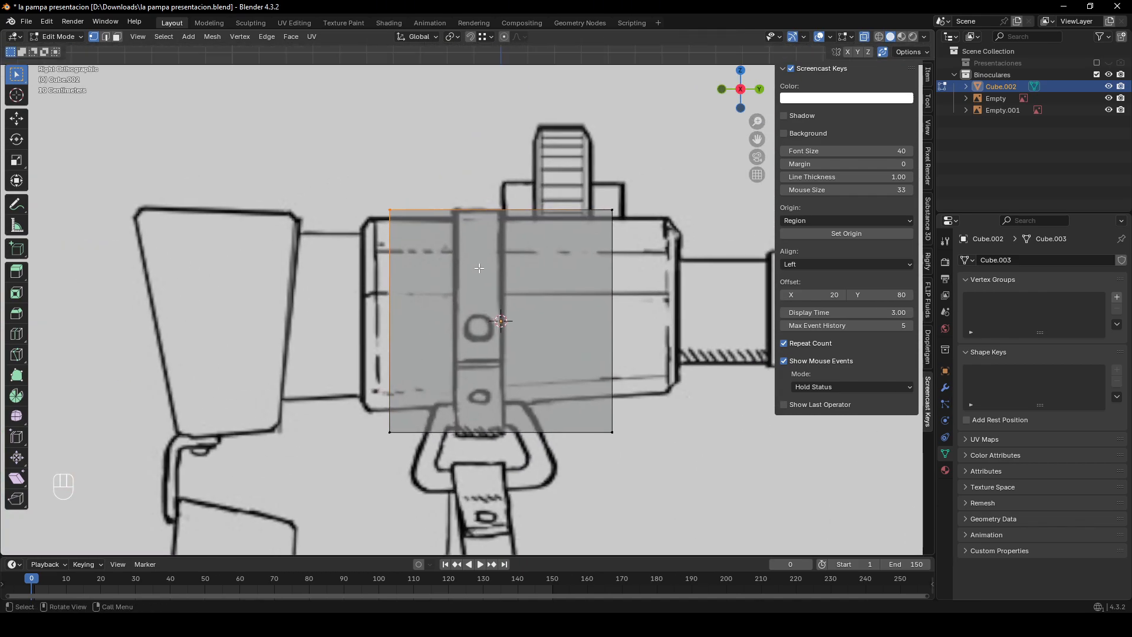
key("shift+g")
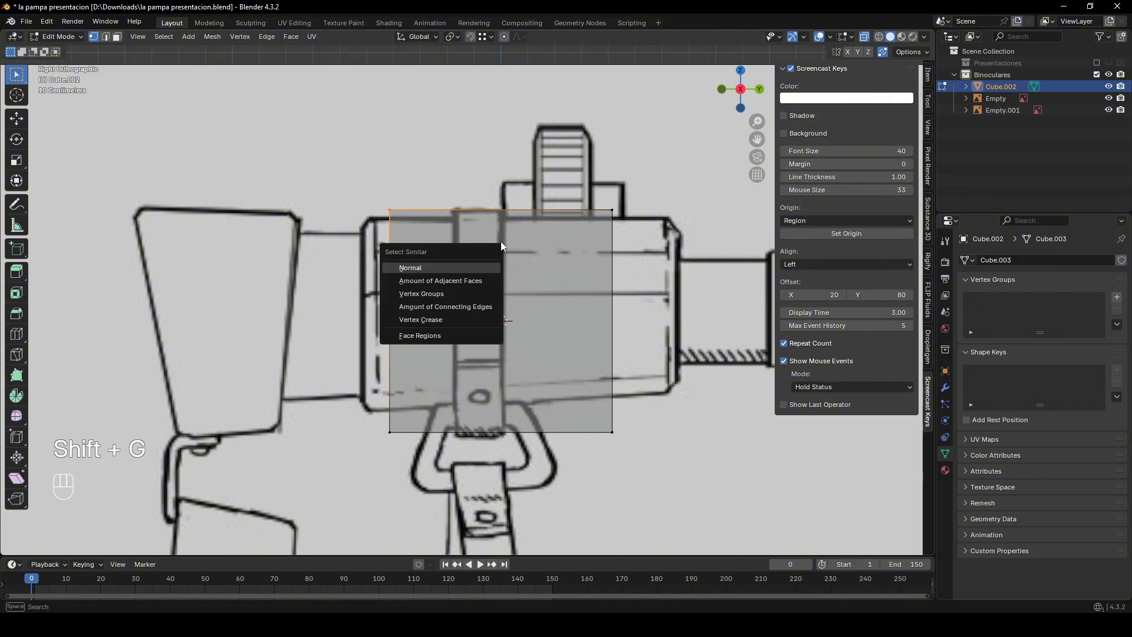
middle_click(523, 195)
left_click(740, 93)
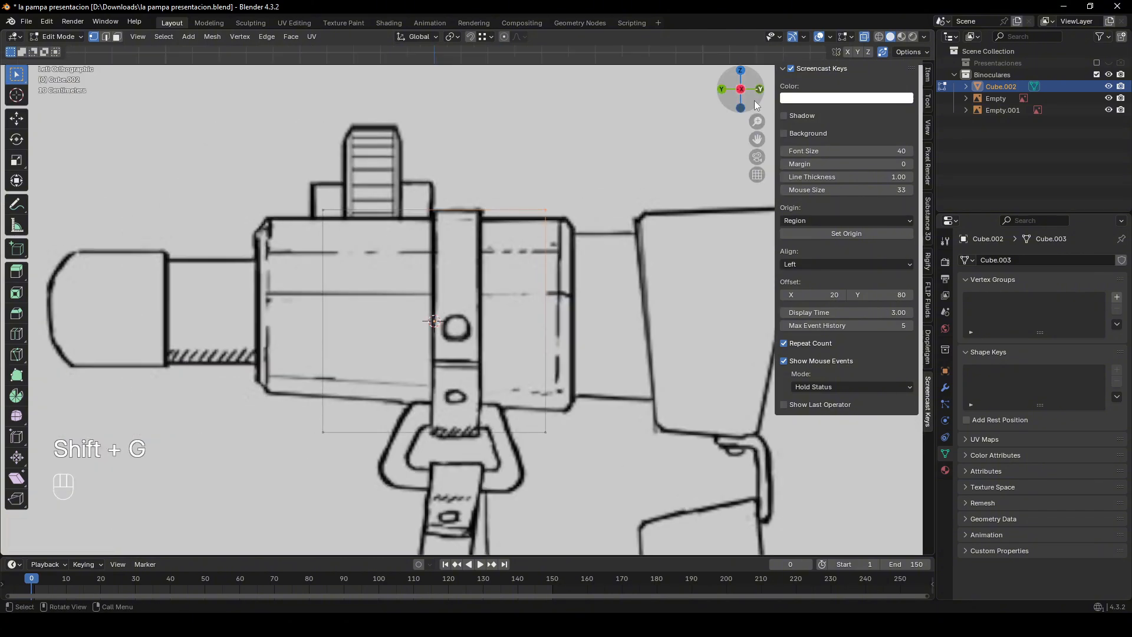
left_click(723, 89)
middle_click_drag(727, 88, 509, 199)
left_click(759, 88)
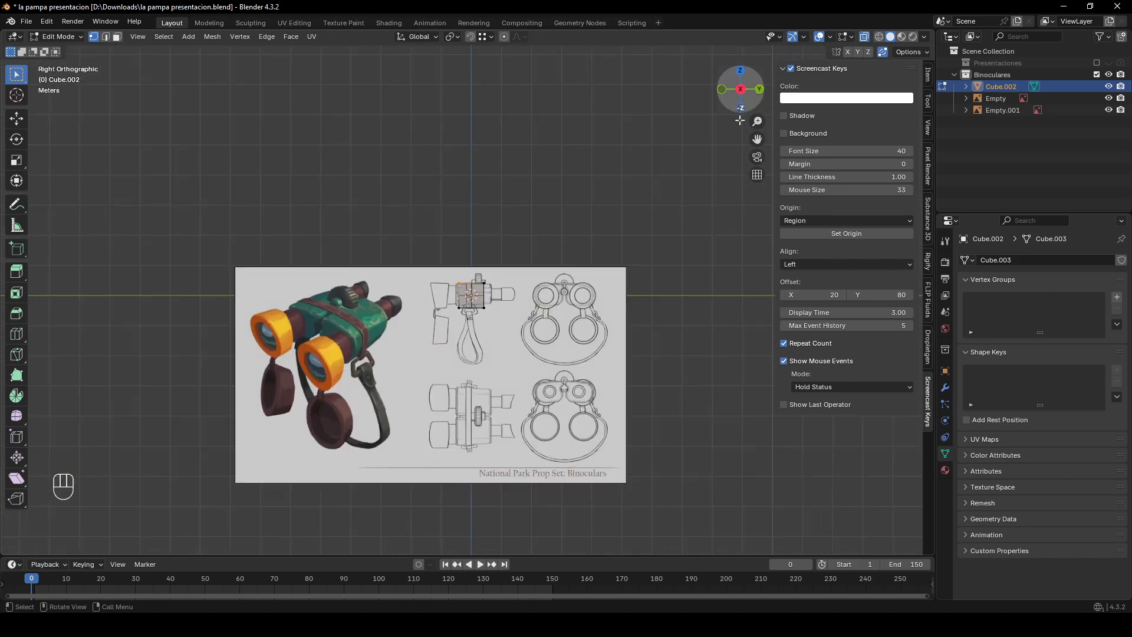
key("g")
left_click(652, 272)
key("KP_Decimal")
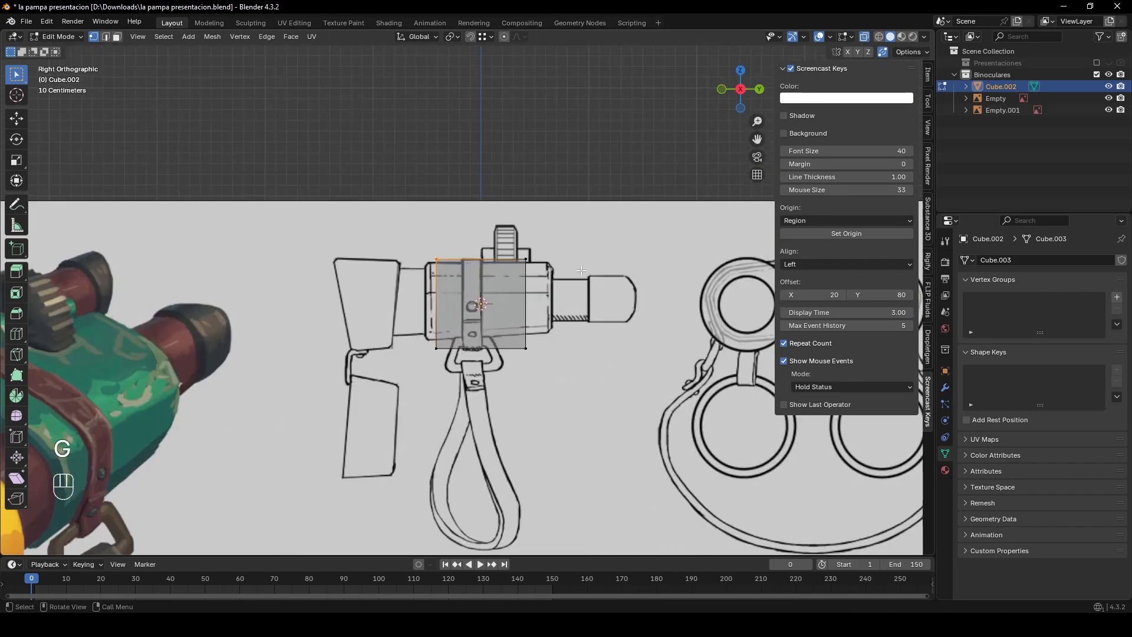
key("shift+x")
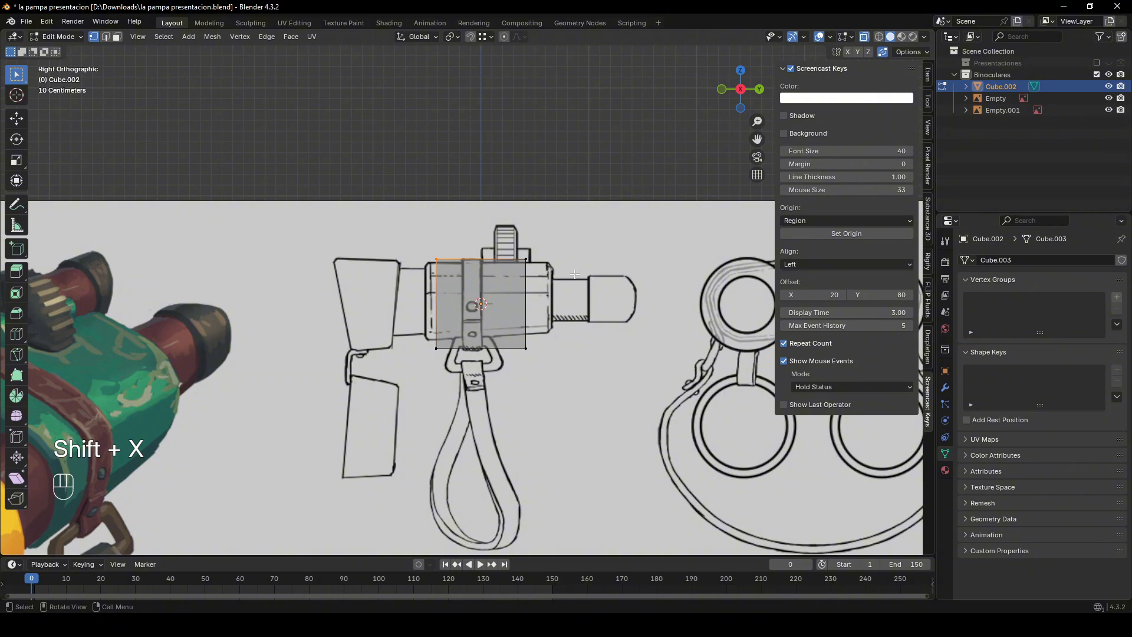
key("g")
key("shift+g")
left_click(575, 273)
key("g")
key("shift+g")
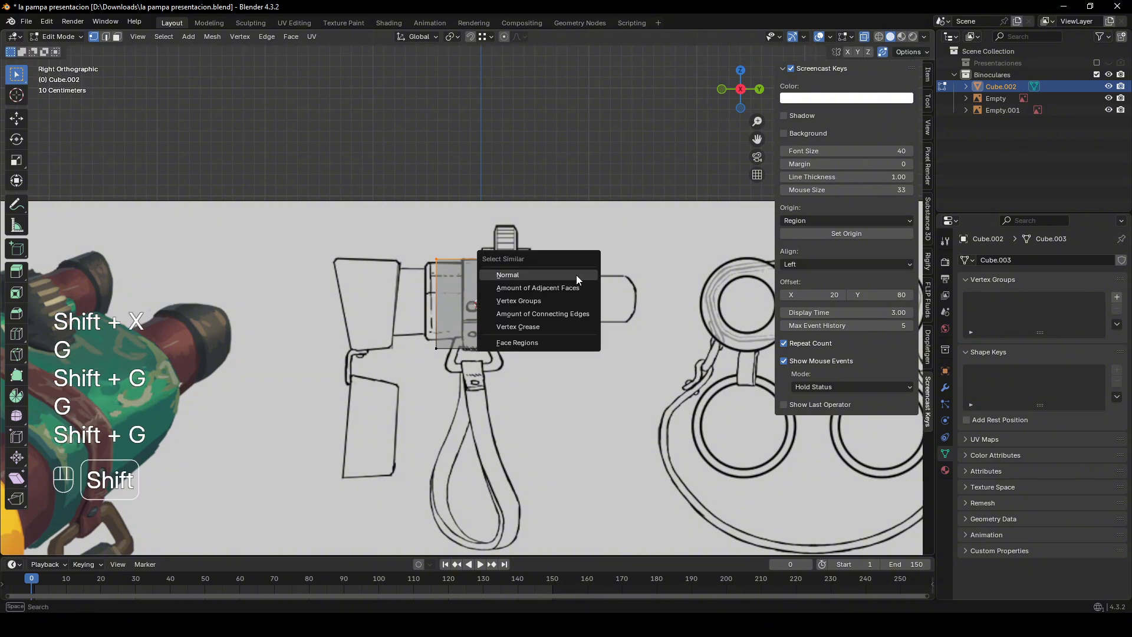
left_click_drag(735, 97, 742, 105)
left_click(741, 92)
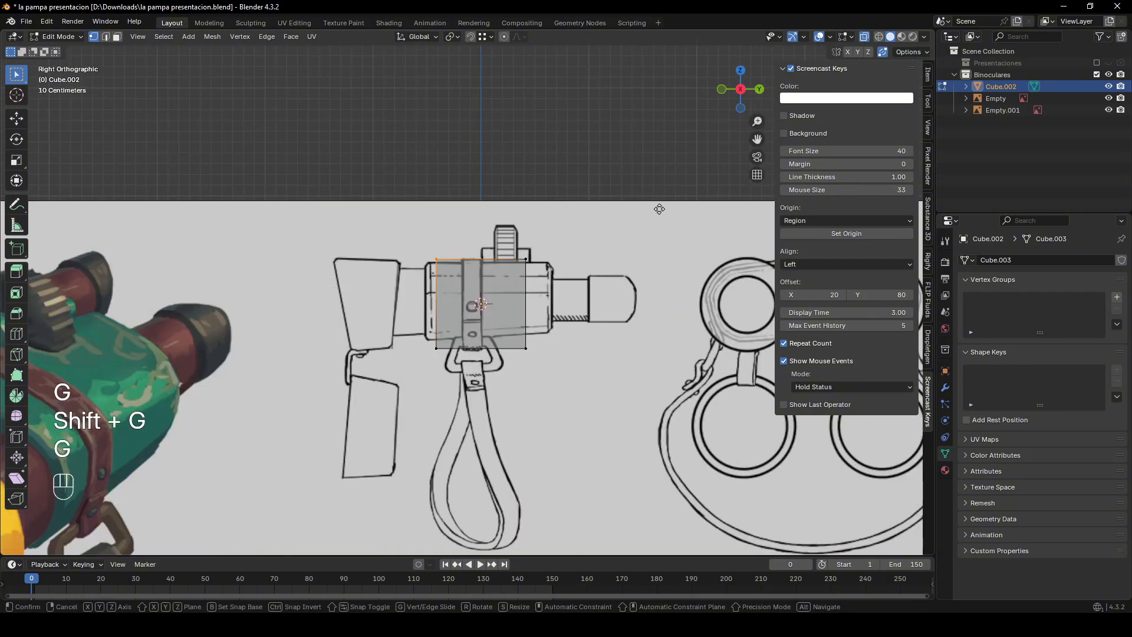
- Try to move the selected upper objective-side vertices in the side view with the X axis locked
key("g")
left_click(658, 207)
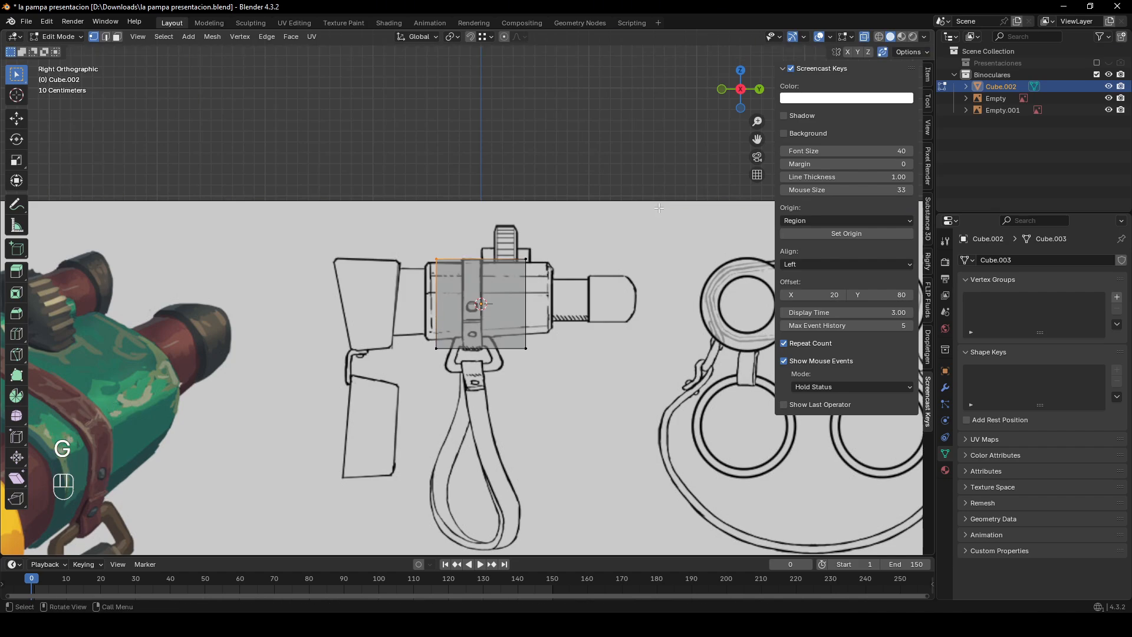
key("g")
key("shift+x")
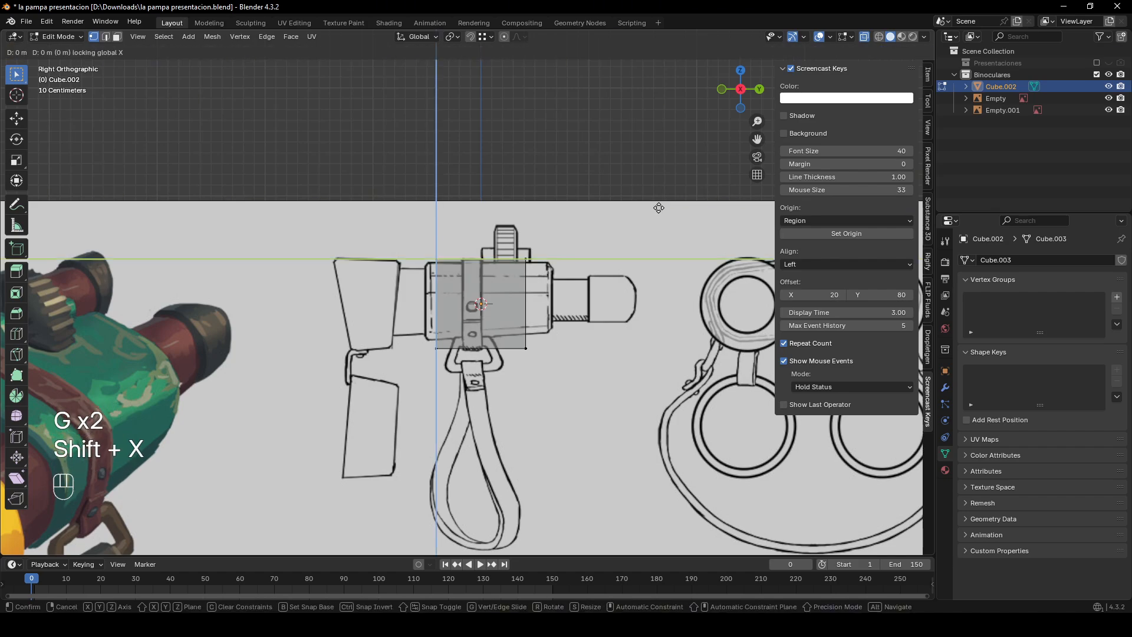
left_click(659, 208)
key("g")
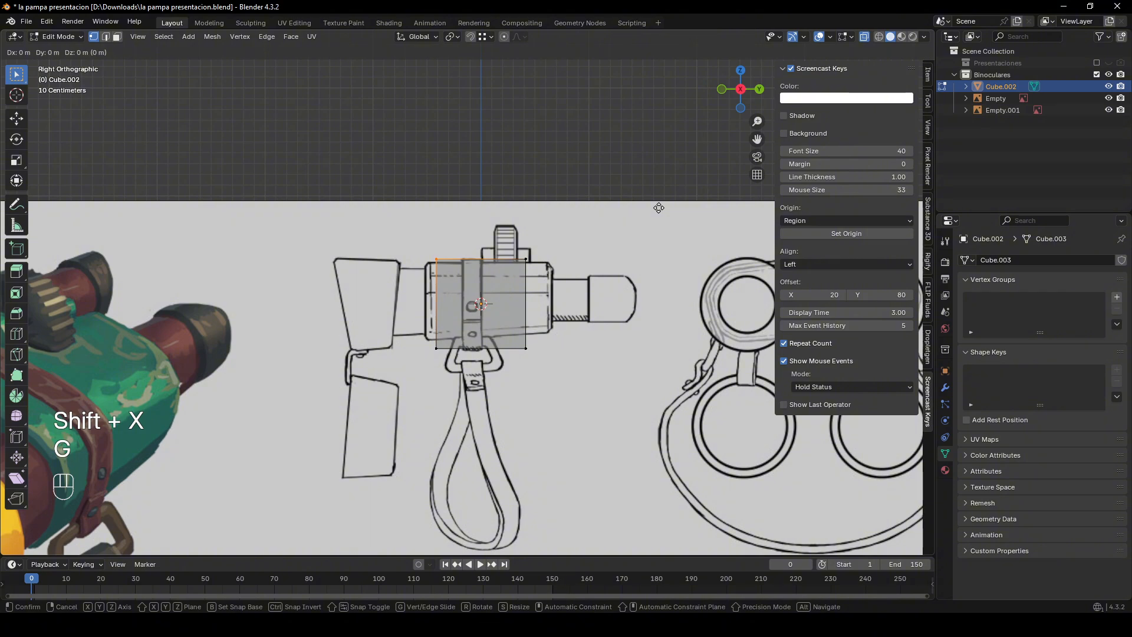
key("shift")
key("shift+x")
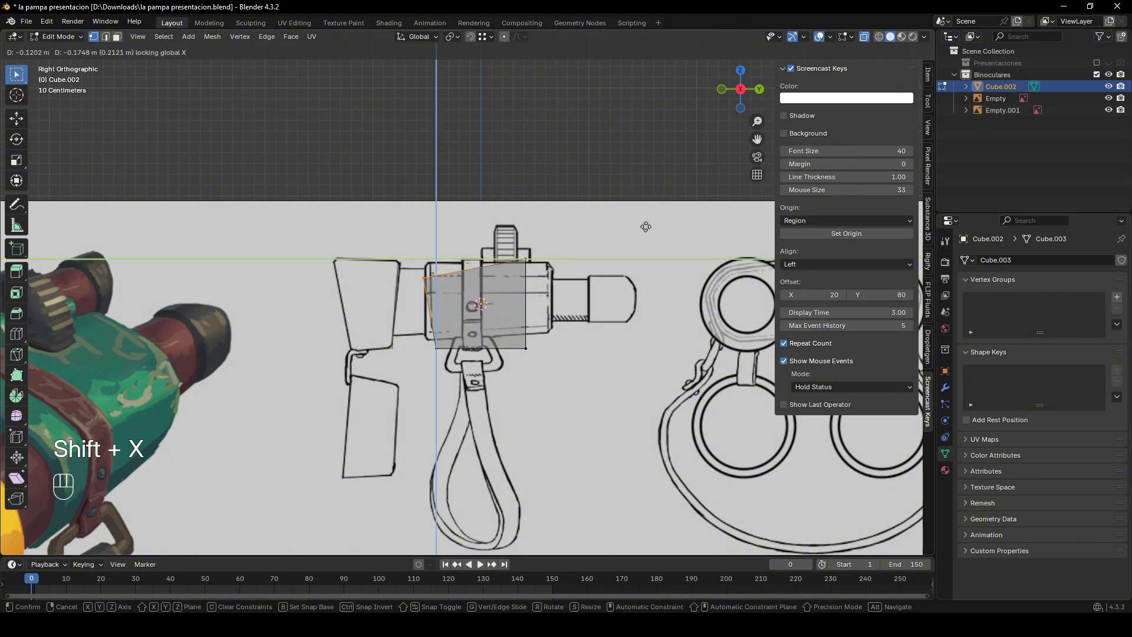
right_click(619, 154)
- Try to move the selected vertices along only the X axis in a perspective view
middle_click_drag(587, 171, 694, 279)
key("g")
key("x")
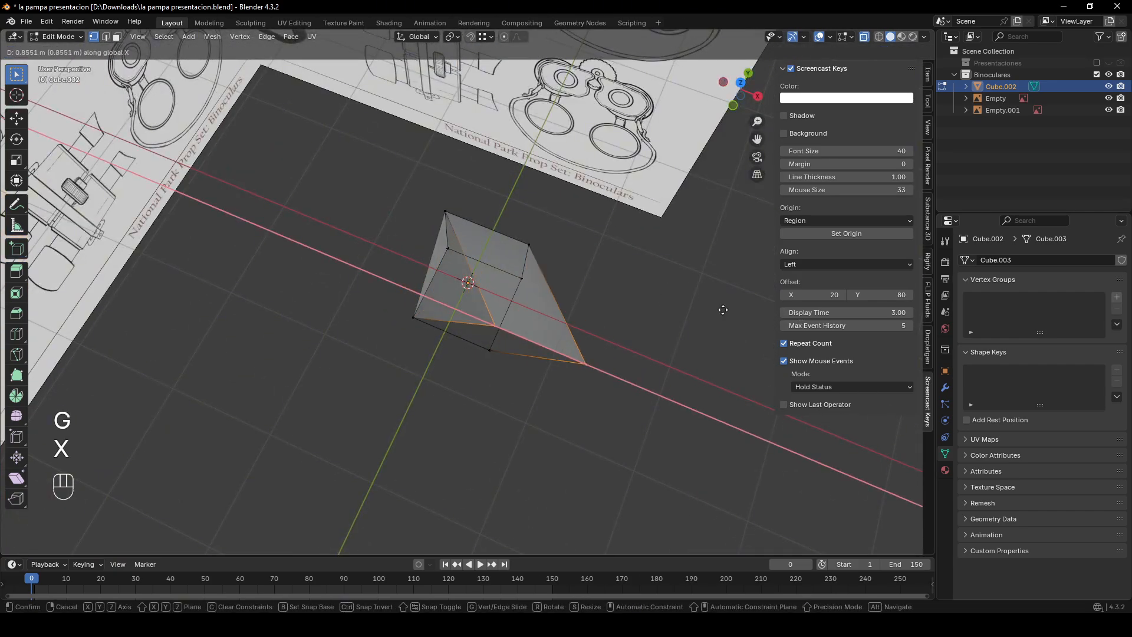
right_click(740, 149)
- In the right view, move the upper objective-side vertices to that corner of the drawn body, keeping X locked
left_click(758, 97)
scroll(571, 230, "up", 6)
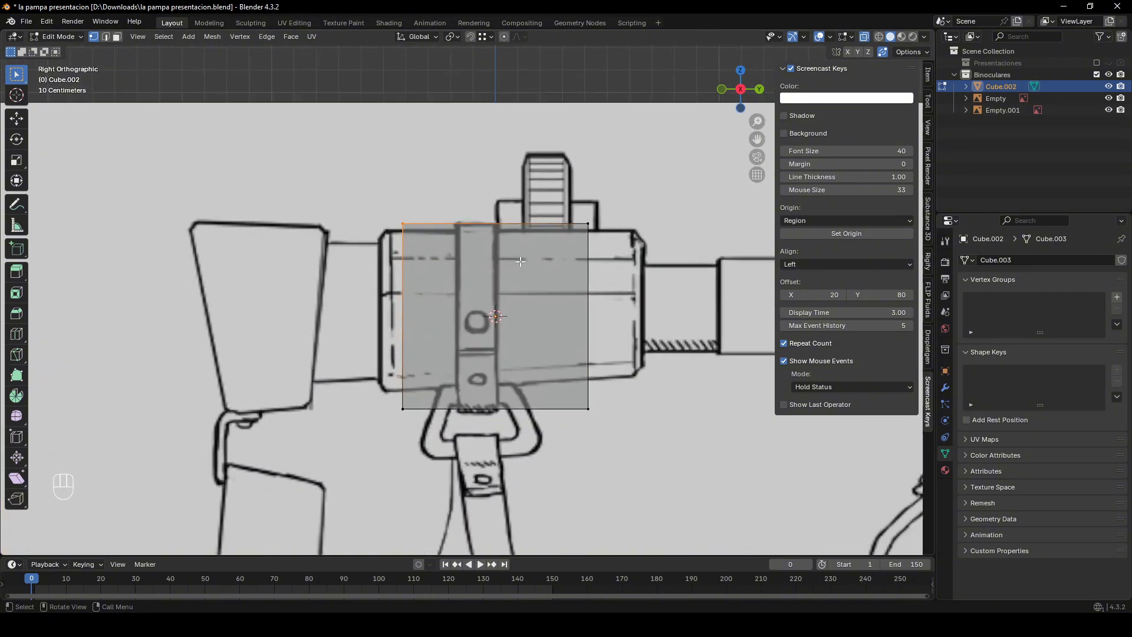
key("g")
key("shift+x")
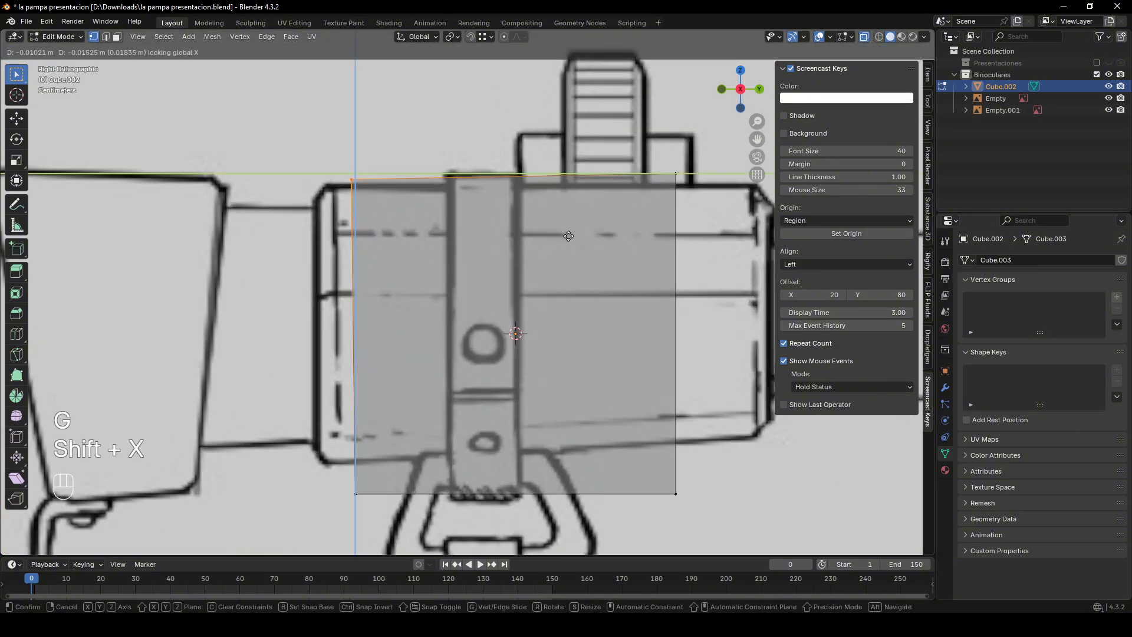
left_click(545, 241)
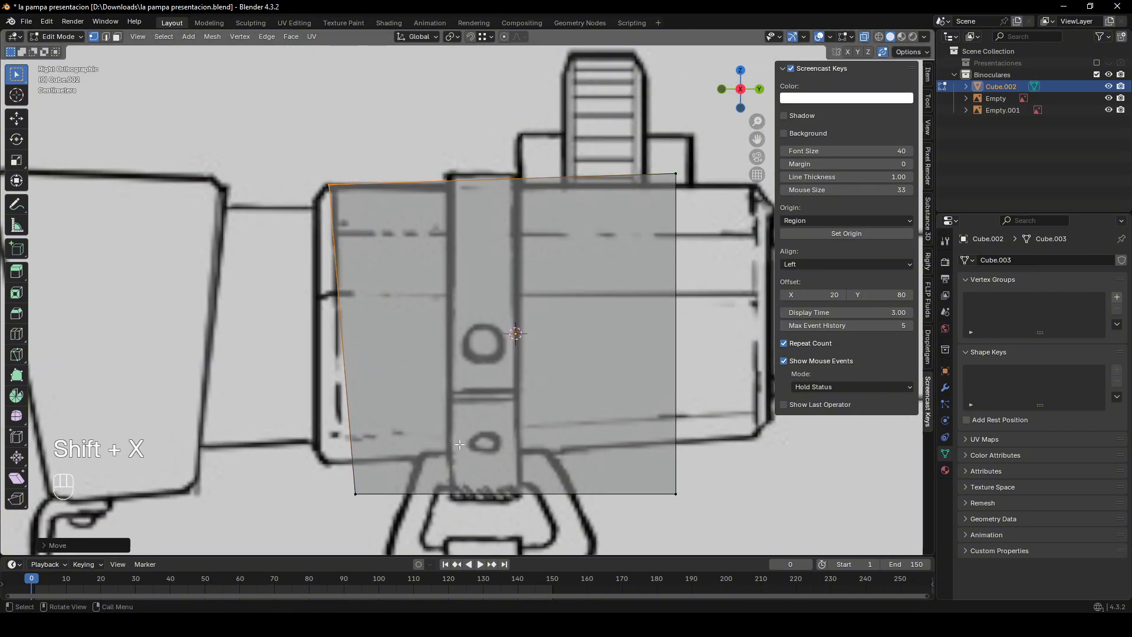
- Move the cube's lower objective-side vertices onto the matching lower corner of the drawn body, with X locked
left_click_drag(337, 517, 448, 451)
key("g")
key("shift+x")
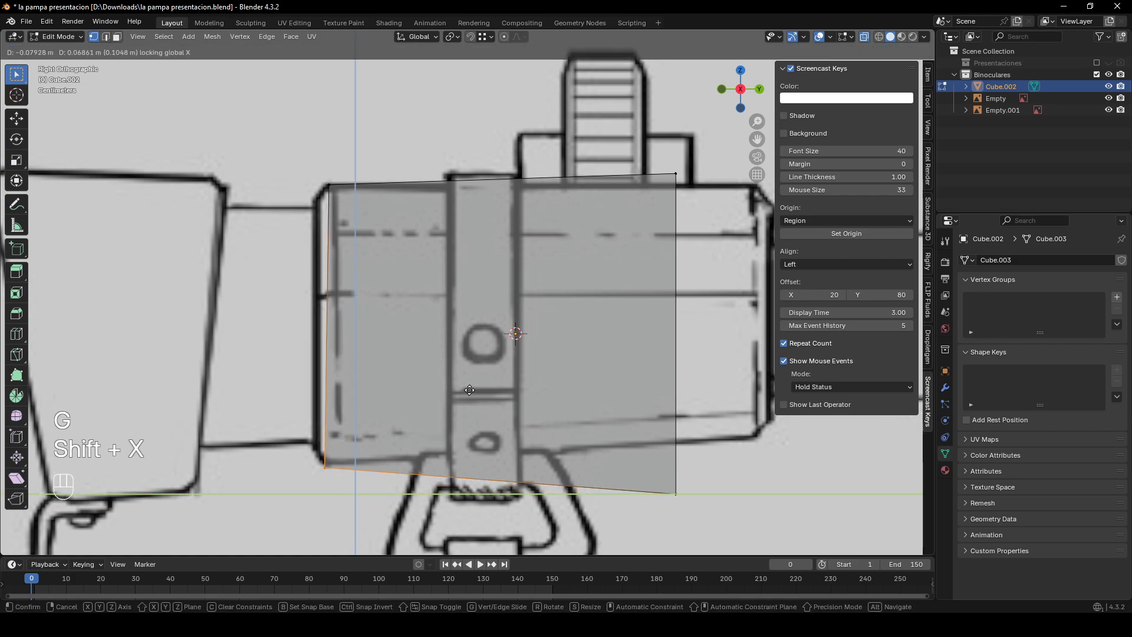
left_click(656, 411)
- Move the lower eyepiece-side vertices to the lower corner of the drawn body with X locked, and fine-tune their position
middle_click_drag(656, 411, 459, 327, "shift")
left_click(479, 410)
key("g")
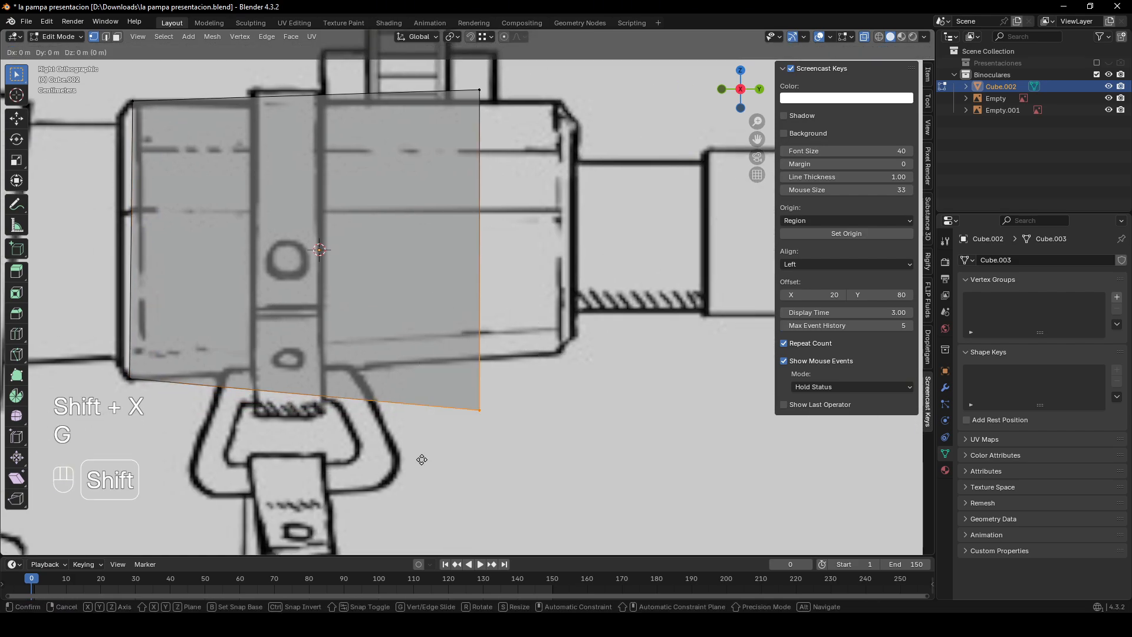
key("shift+x")
left_click(558, 363)
middle_click_drag(558, 363, 567, 428, "shift")
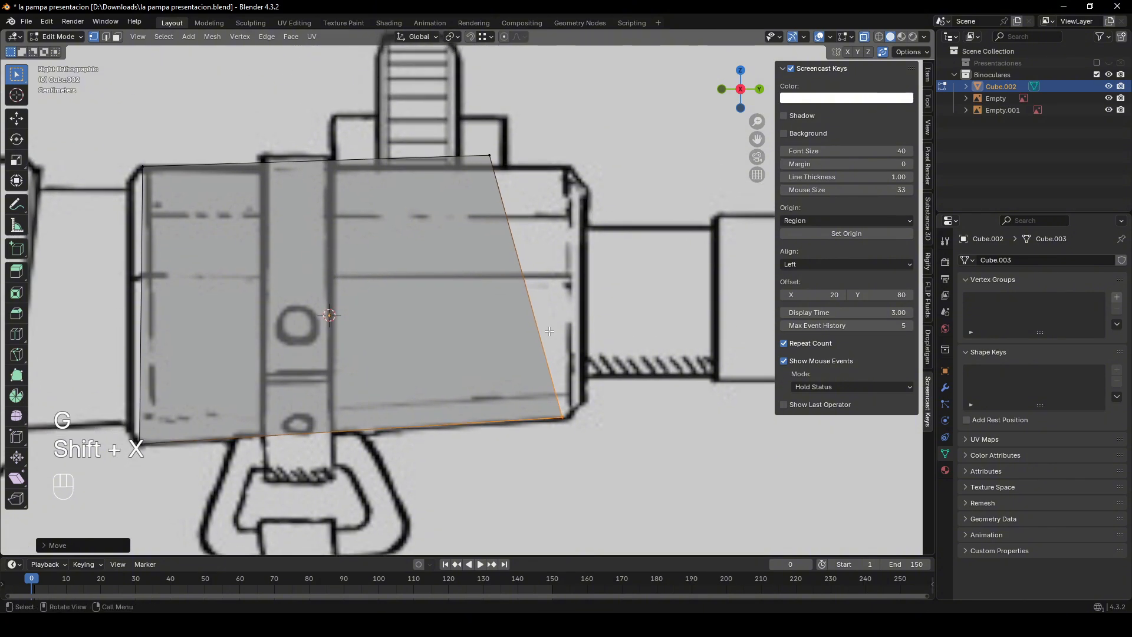
key("g")
key("shift+x")
left_click(556, 330)
- Move the upper eyepiece-side vertices onto the upper corner of the drawn body, with X locked
left_click(489, 155)
key("g")
key("shift+x")
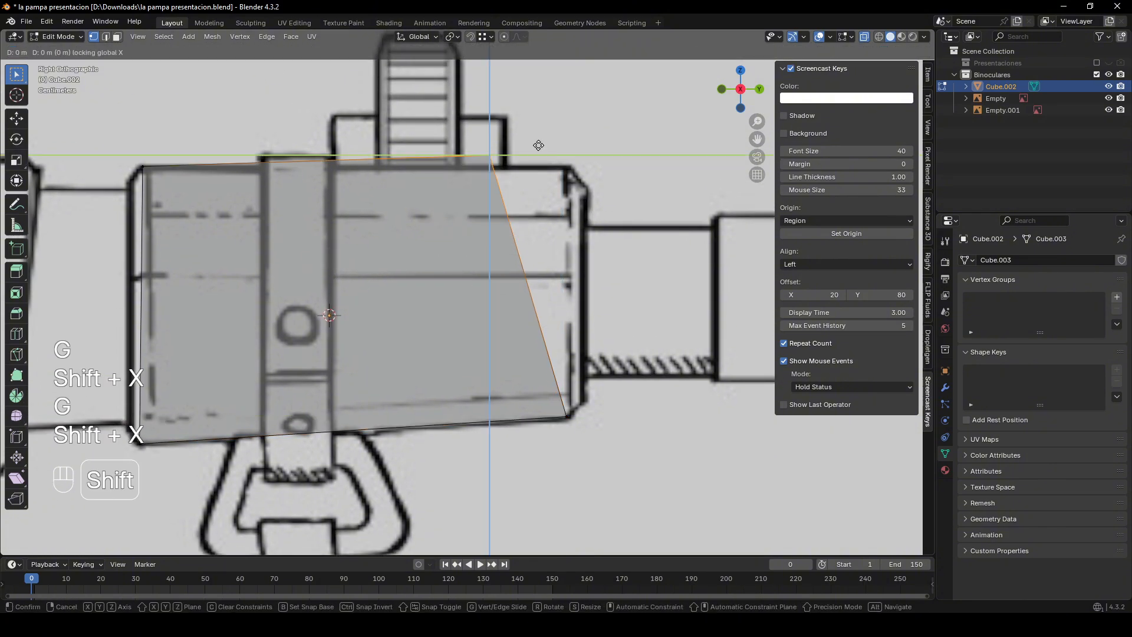
left_click(621, 163)
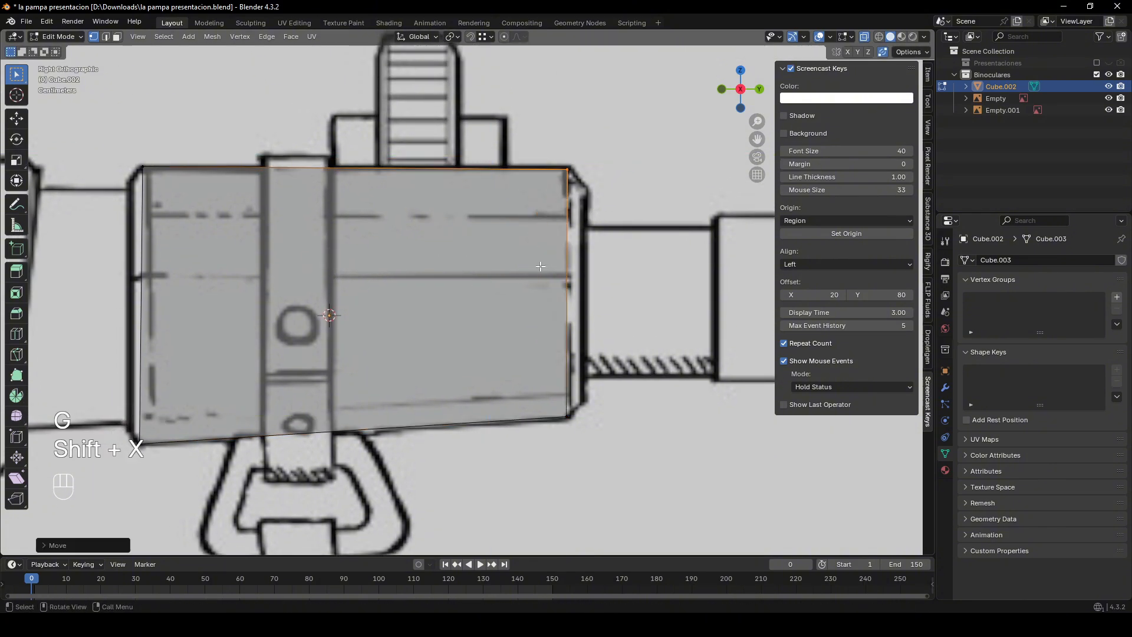
- Turn off X-ray display, switch to face selection and select the block's face at the objective-lens end
scroll(451, 221, "down", 3)
middle_click_drag(437, 230, 517, 265)
key("Tab")
key("Tab")
key("alt+z")
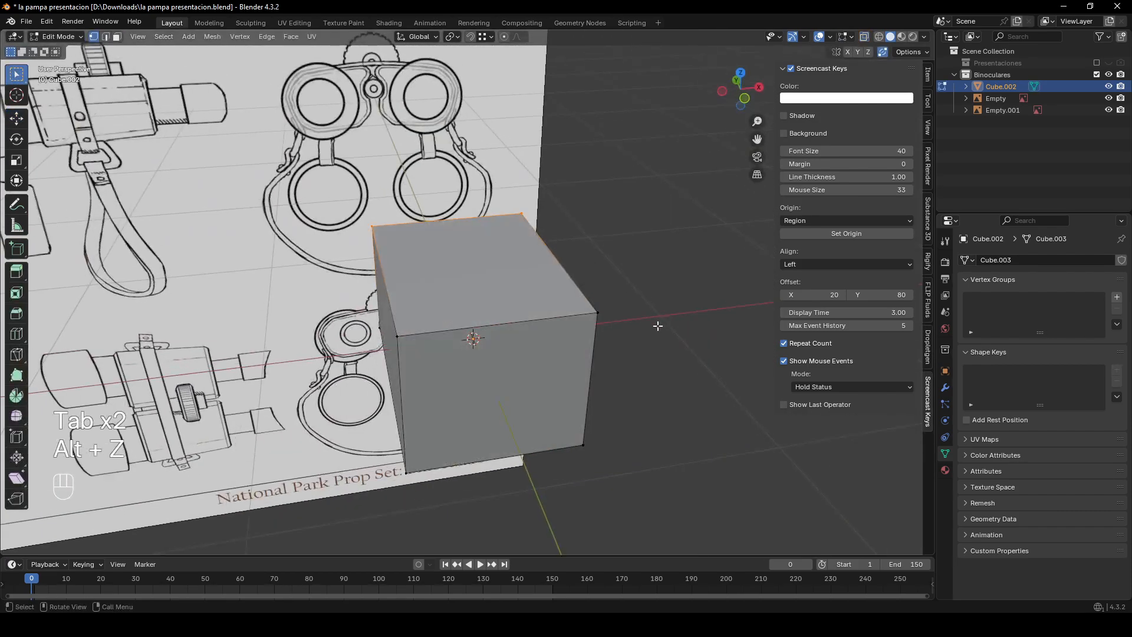
middle_click_drag(651, 309, 730, 330)
key("3")
middle_click_drag(664, 313, 519, 314)
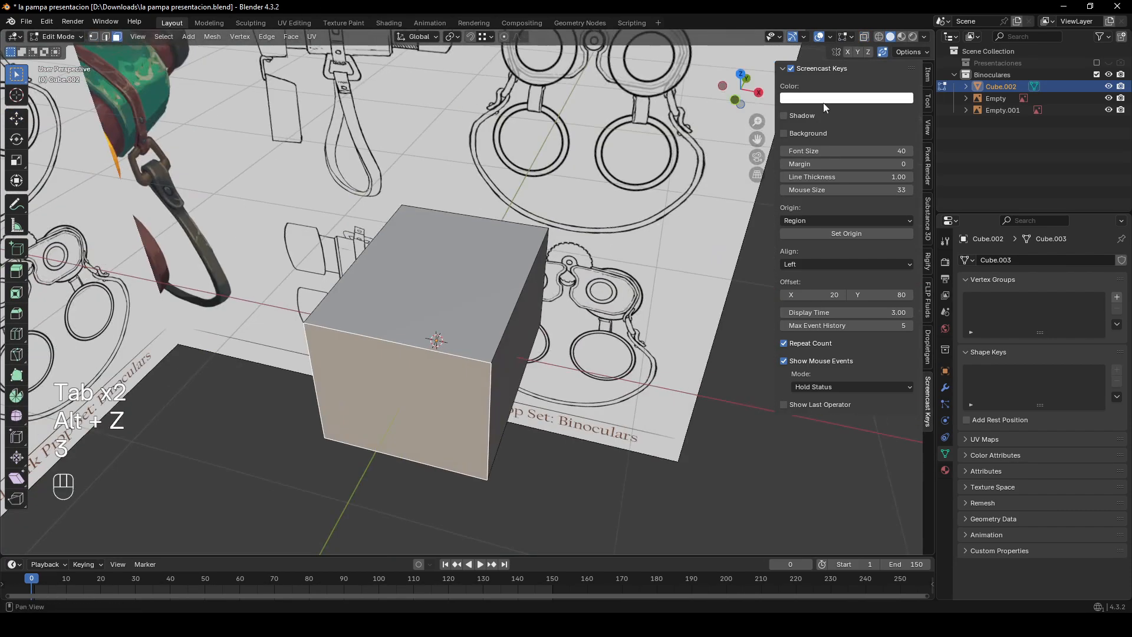
left_click(754, 91)
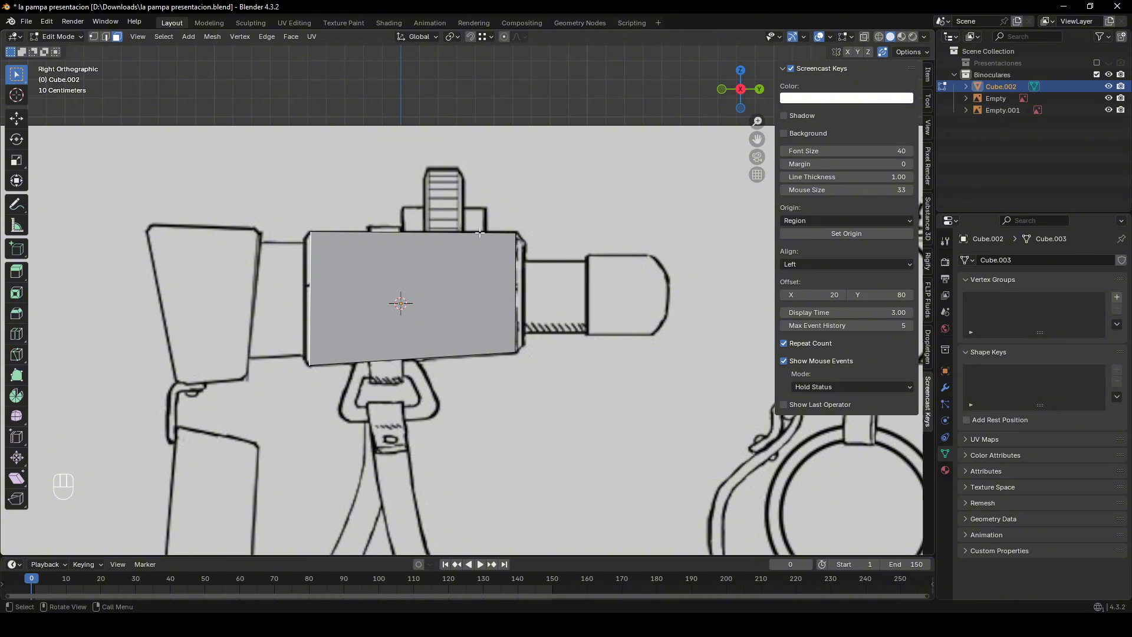
scroll(397, 263, "up", 2)
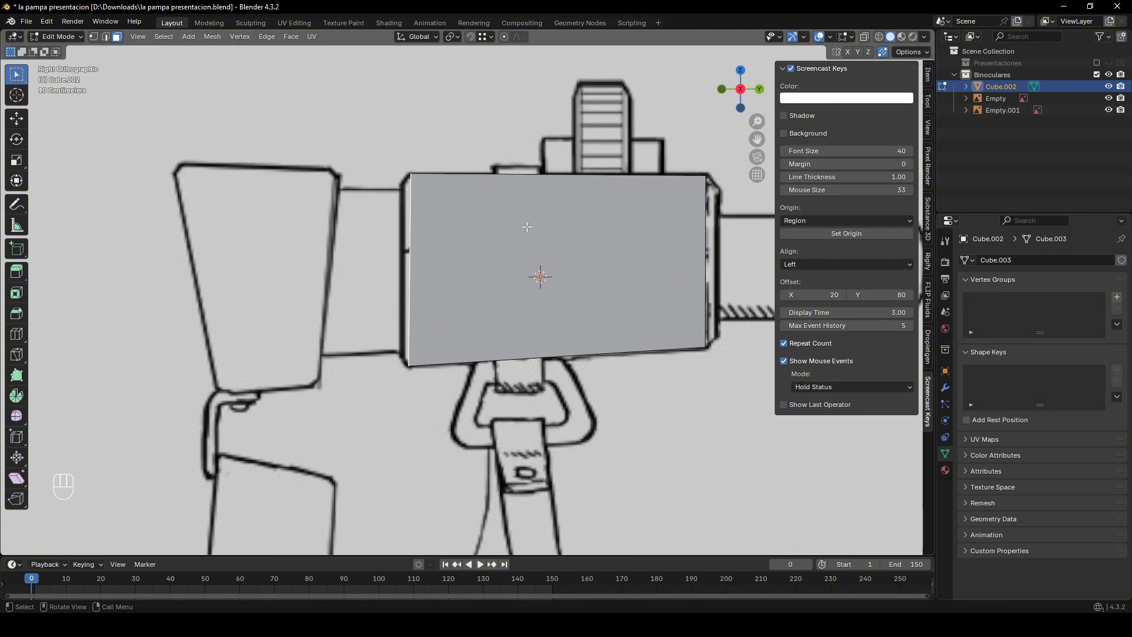
- Try to extrude the objective-end face outward along the Y axis
middle_click_drag(545, 220, 363, 291)
key("e")
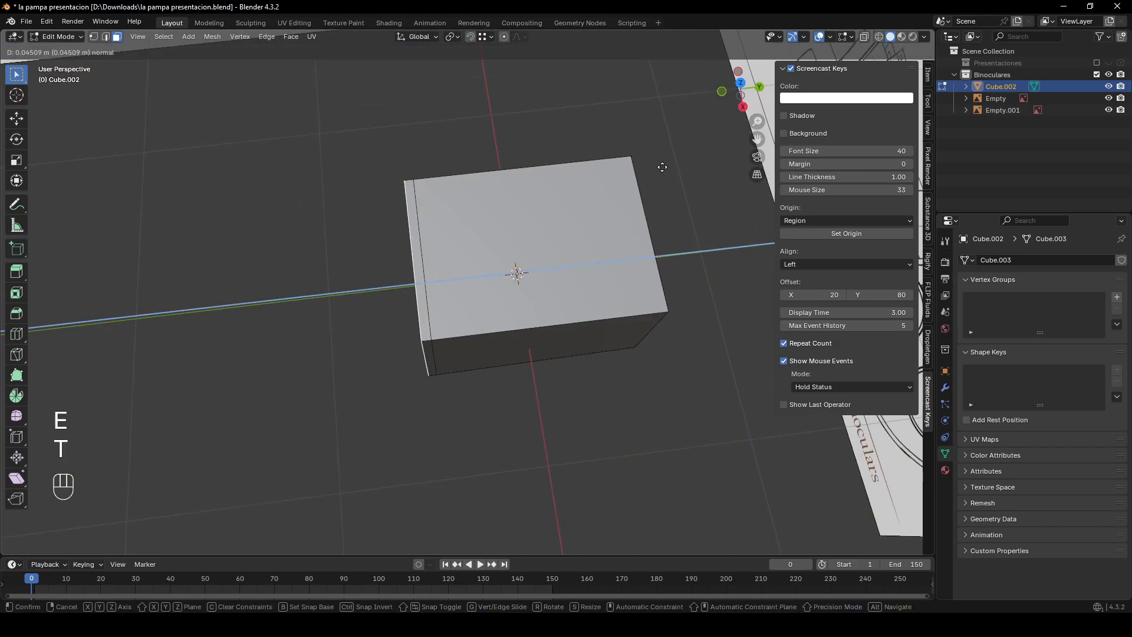
key("y")
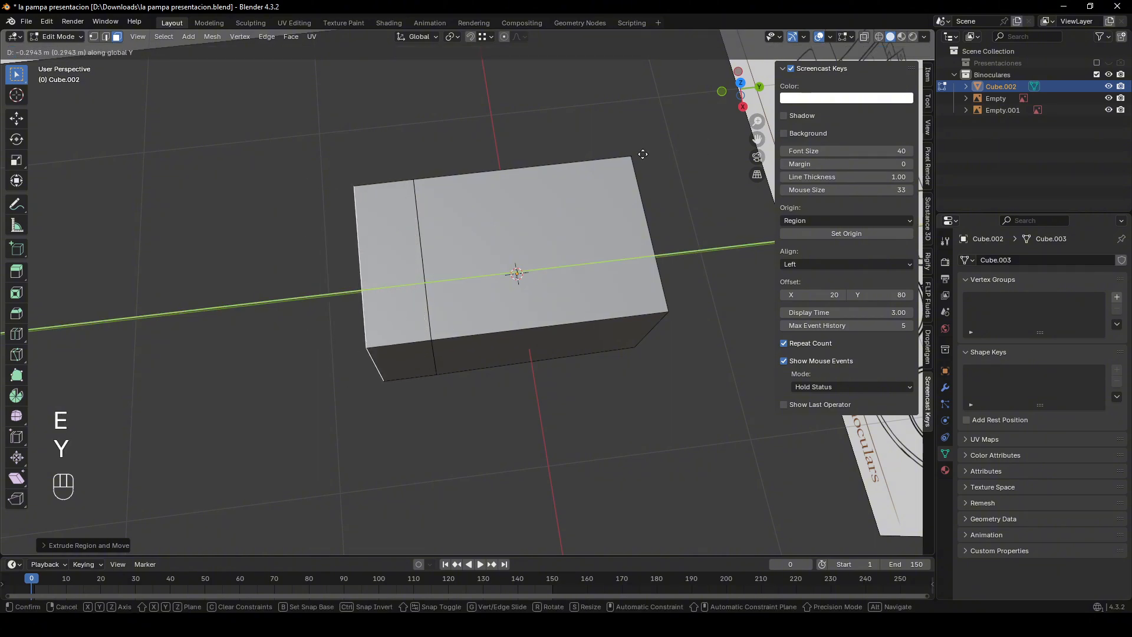
right_click(654, 177)
- In the right view, extrude the objective-end face to the drawn body's edge and scale it to about 0.88 as a chamfer
left_click(742, 107)
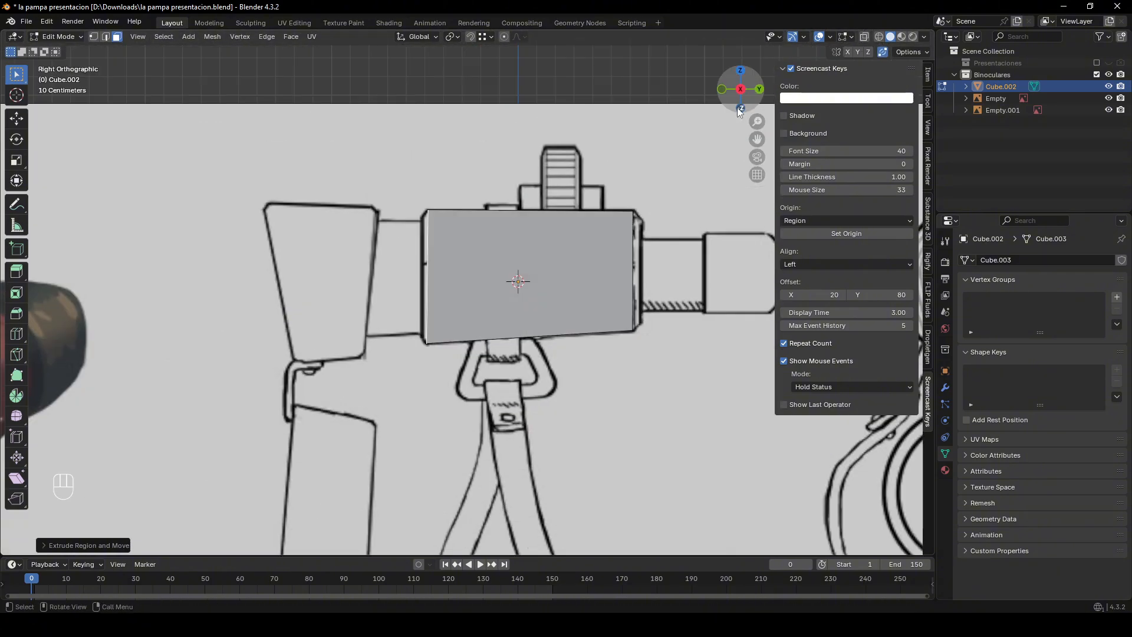
scroll(536, 203, "up", 5)
key("e")
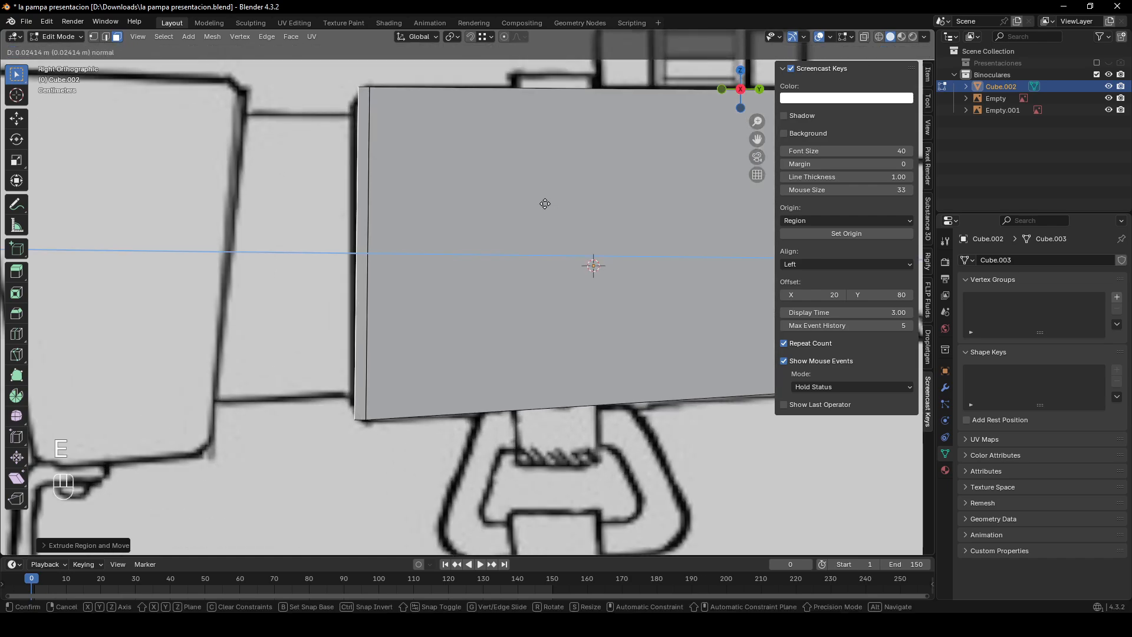
left_click(531, 206)
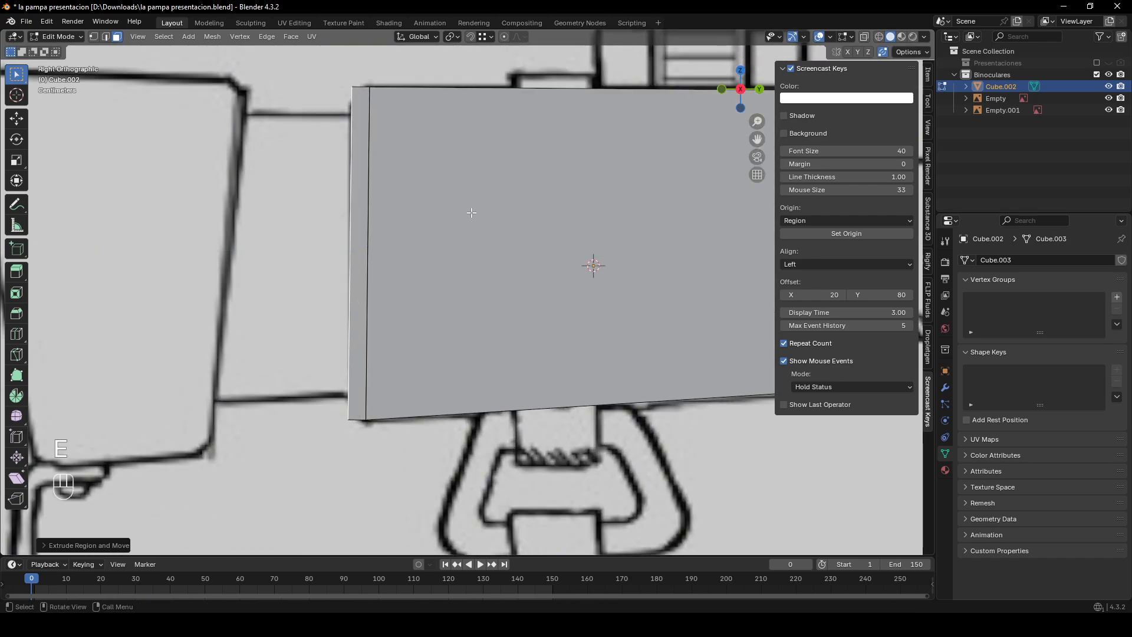
key("s")
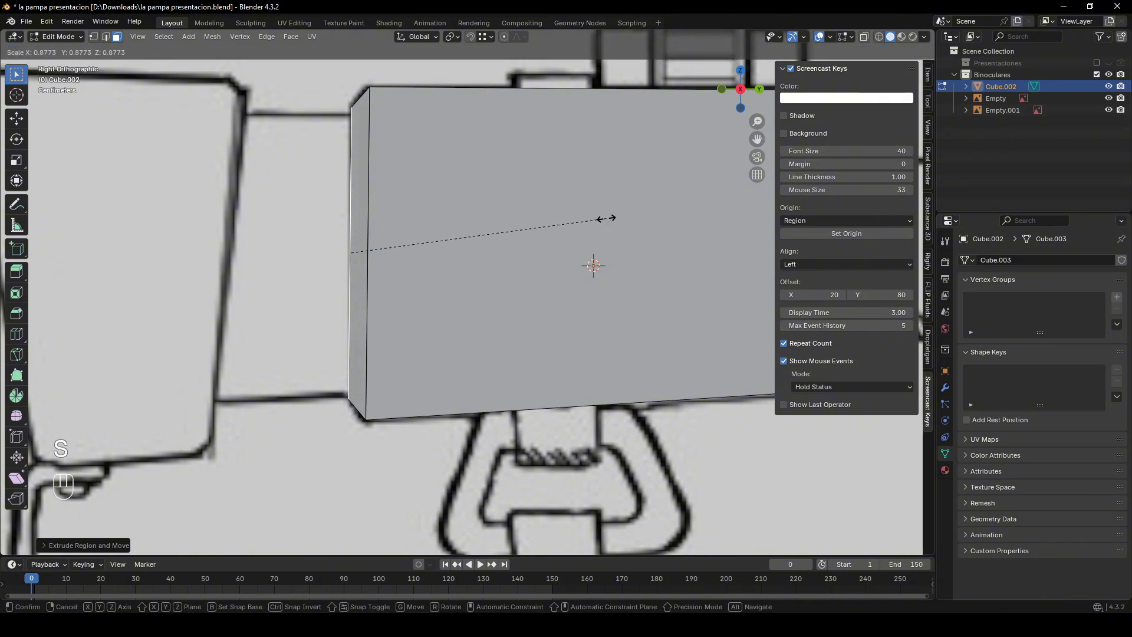
left_click(537, 216)
middle_click_drag(536, 216, 614, 139)
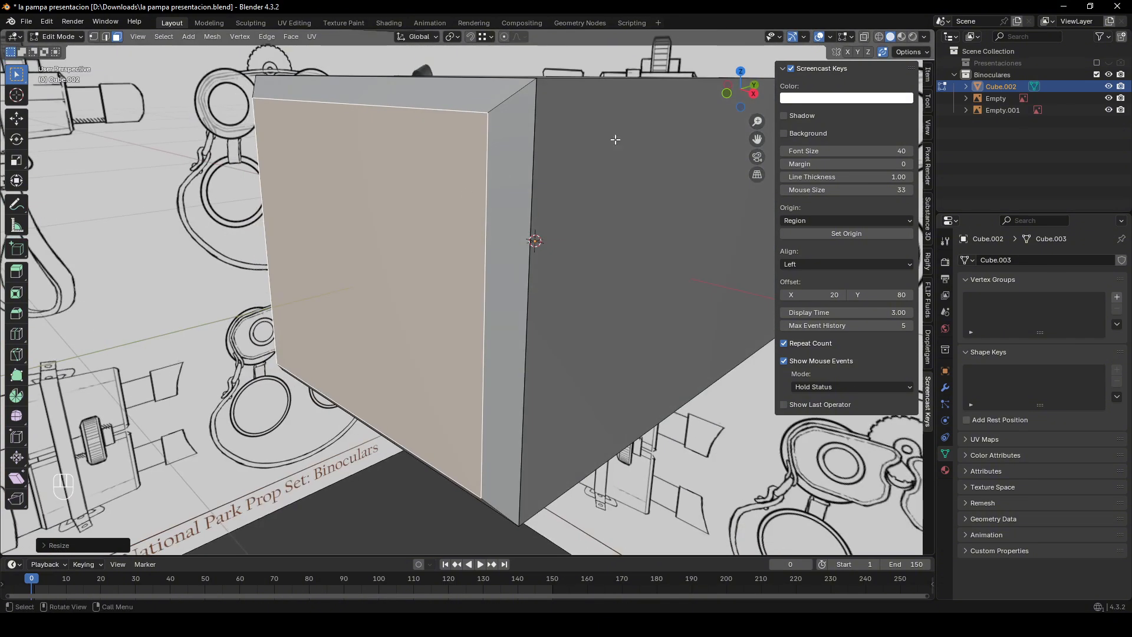
- Rotate the scaled objective-end face slightly about the X axis to follow the slant of the drawn edge
left_click(753, 98)
middle_click_drag(399, 223, 494, 257, "shift")
key("r")
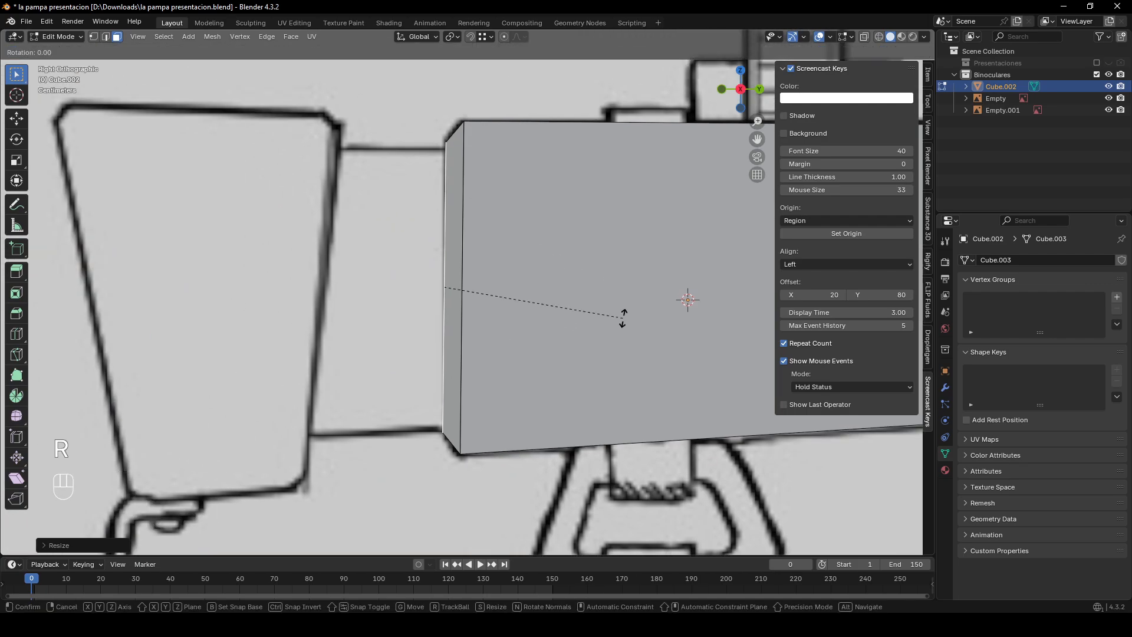
key("x")
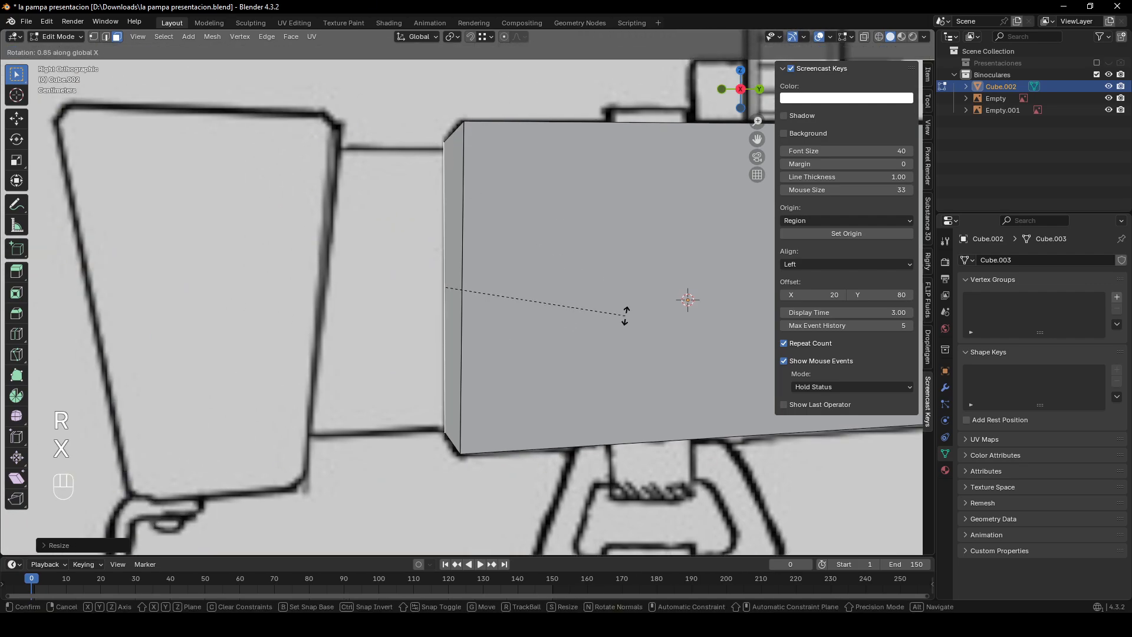
left_click(624, 317)
scroll(530, 274, "down", 3)
middle_click_drag(576, 250, 543, 245, "shift")
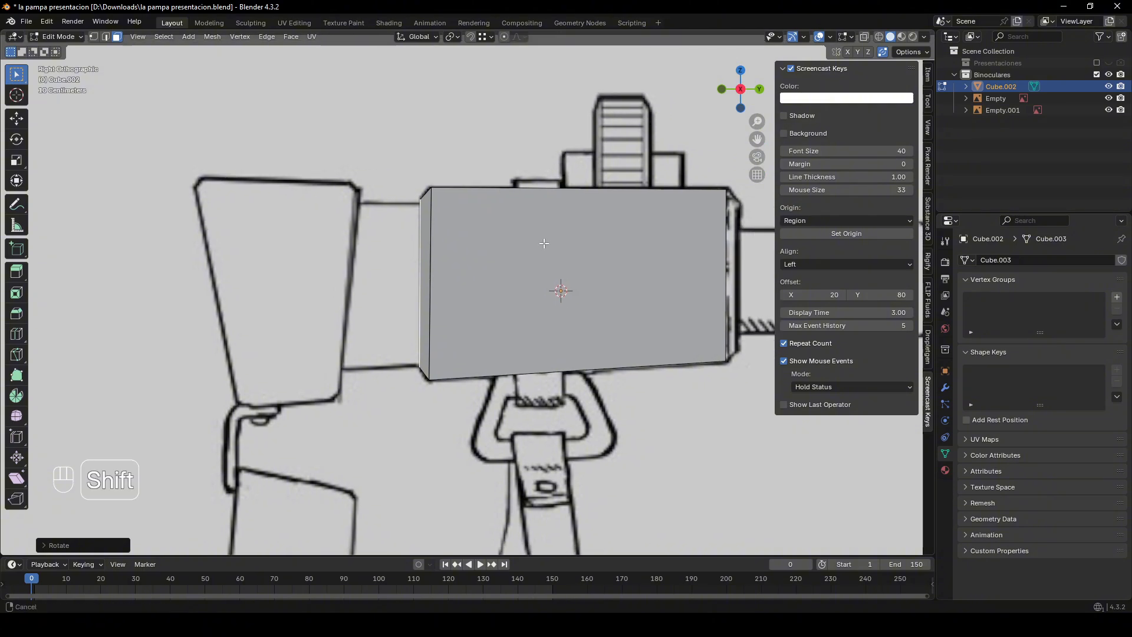
- Select the block's eyepiece-end face and, in the right view, extrude it outward to the drawn body's edge
middle_click_drag(531, 197, 448, 223)
key("3")
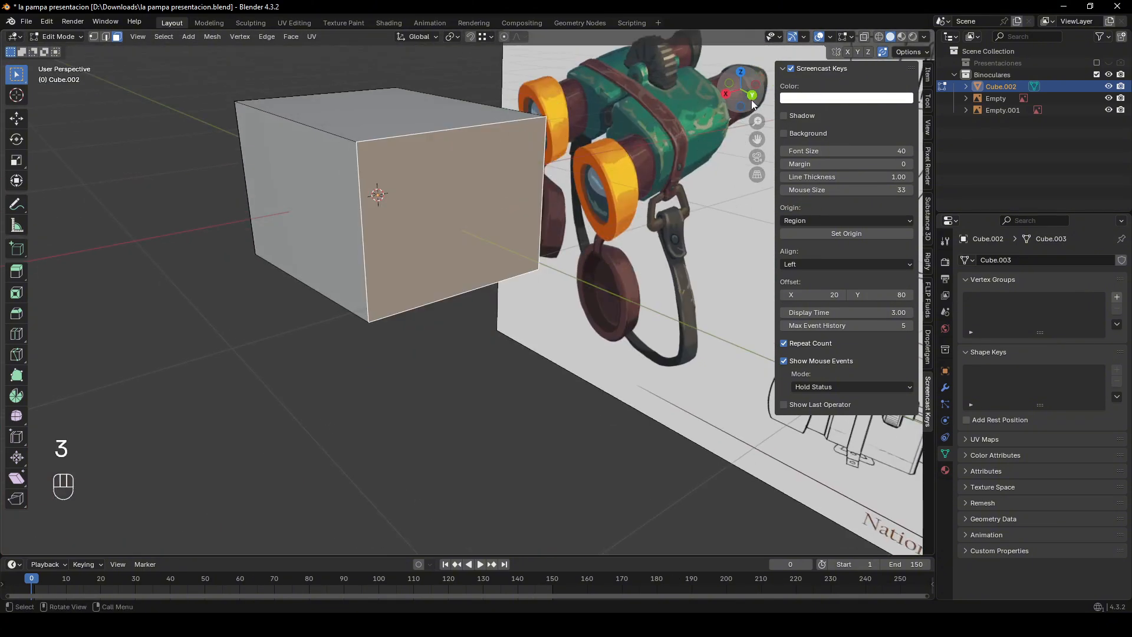
left_click(752, 94)
middle_click_drag(629, 159, 664, 165)
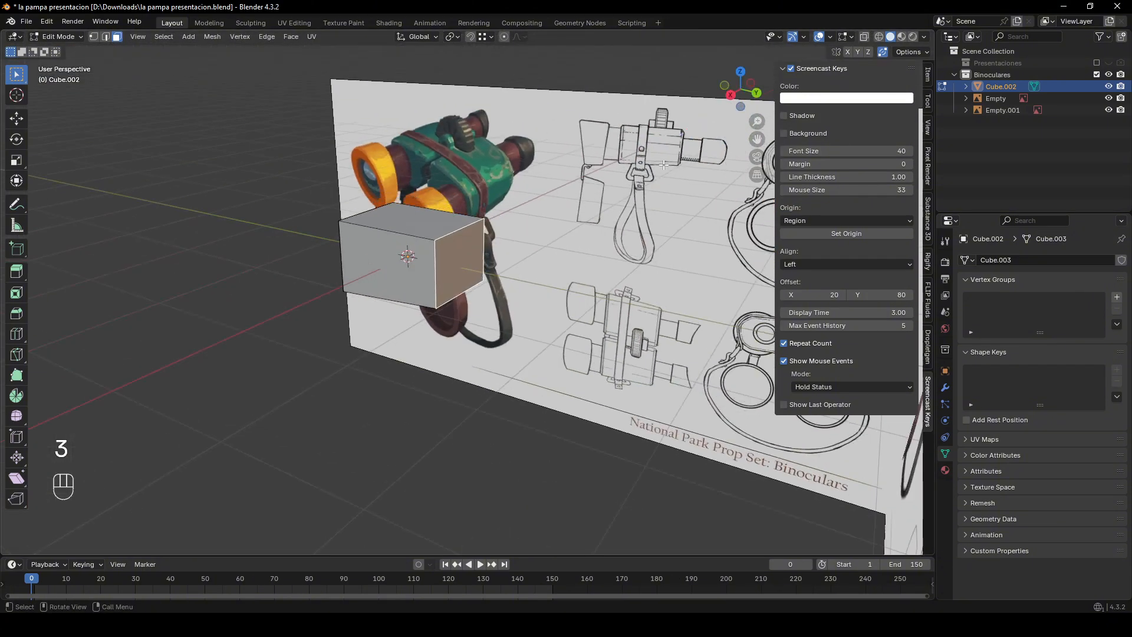
left_click(734, 93)
scroll(587, 222, "up", 6)
key("e")
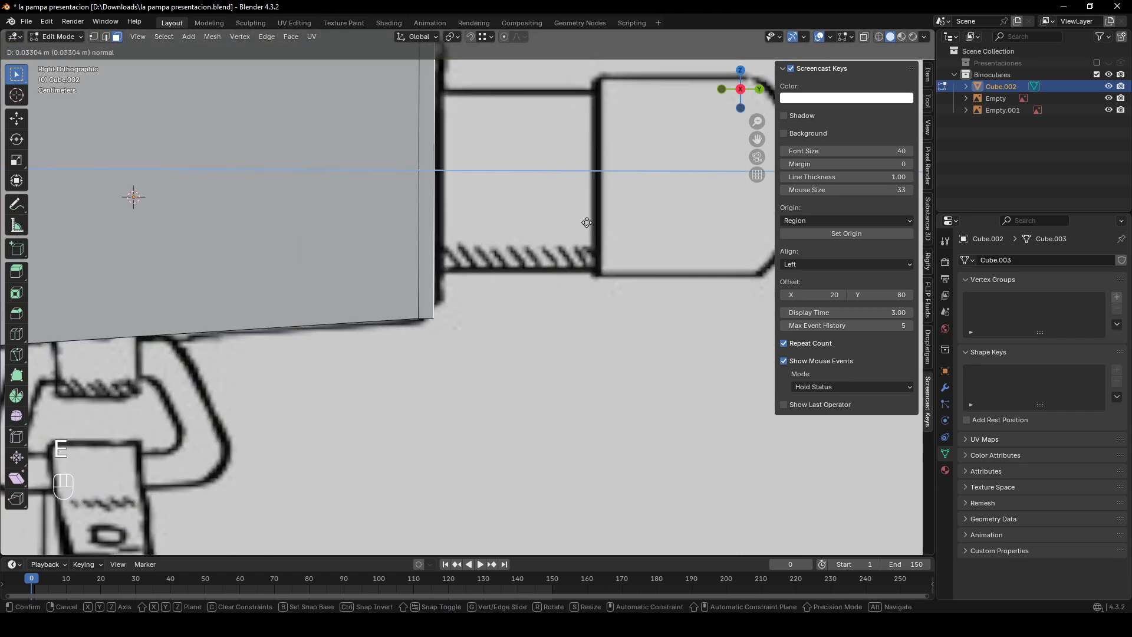
left_click(596, 220)
- Scale the extruded eyepiece-end face down to match the drawn chamfer and return to Object Mode
middle_click_drag(596, 220, 646, 393, "shift")
key("s")
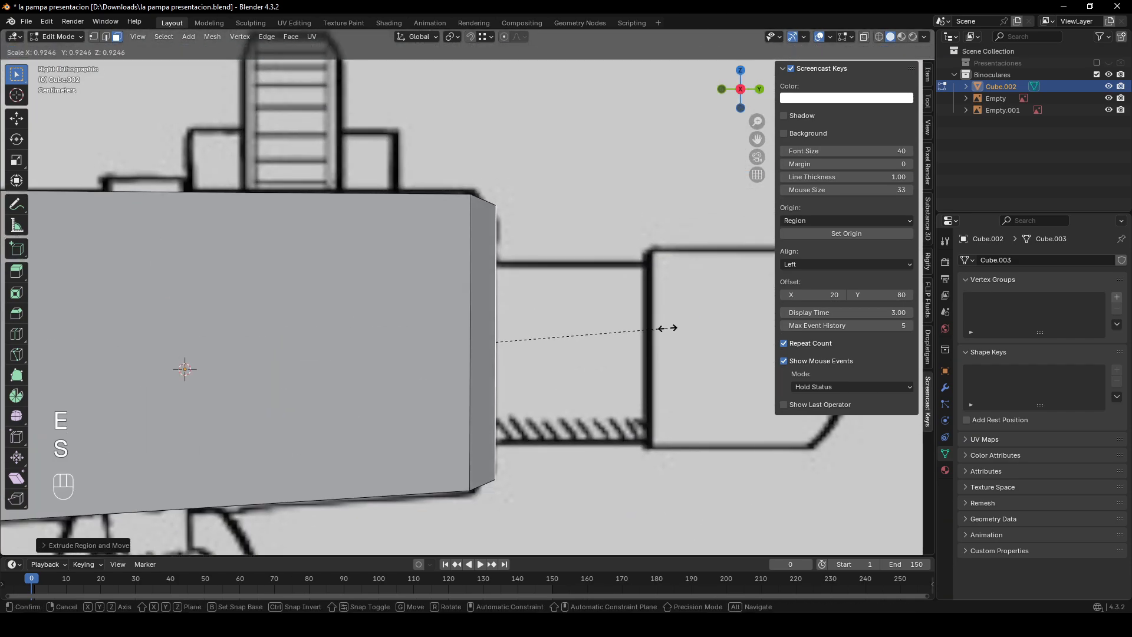
left_click(624, 325)
key("Tab")
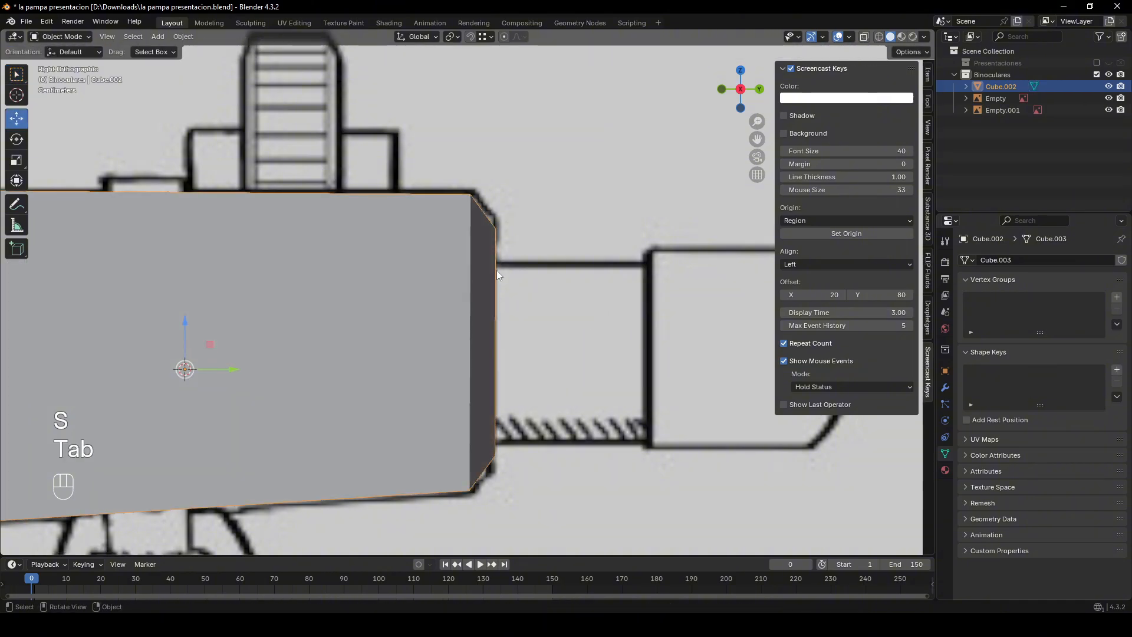
- Examine the chamfered block in perspective alongside the front-view drawings on the two reference planes
scroll(497, 270, "down", 3)
middle_click_drag(497, 270, 625, 312)
scroll(620, 313, "down", 3)
scroll(356, 136, "up", 4)
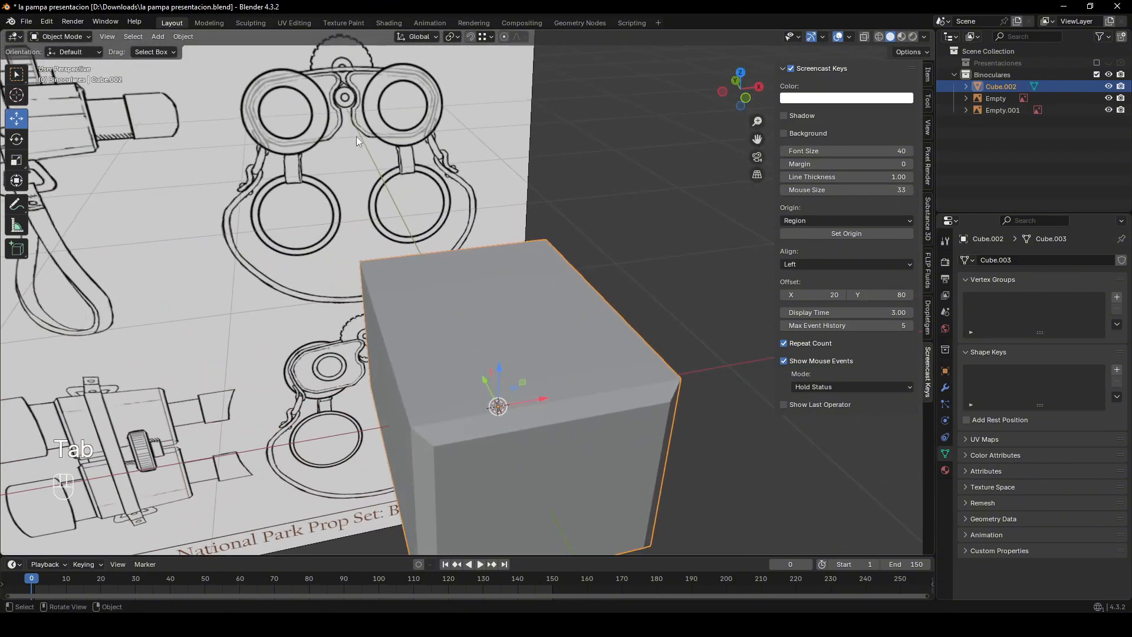
middle_click_drag(357, 136, 506, 317, "shift")
scroll(567, 158, "up", 3)
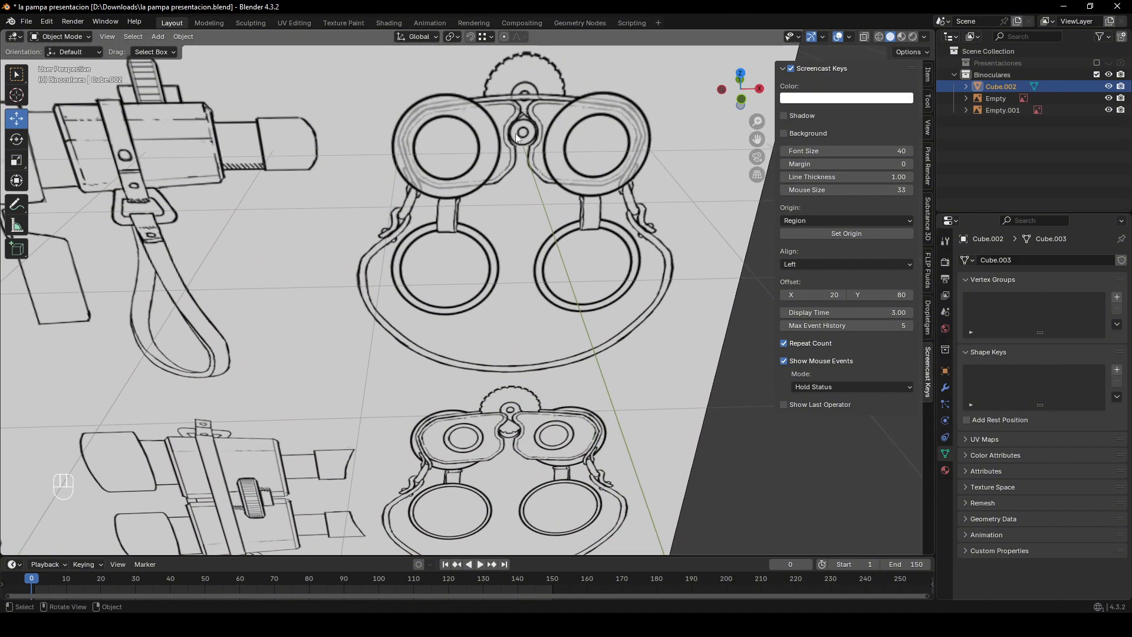
scroll(517, 138, "down", 2)
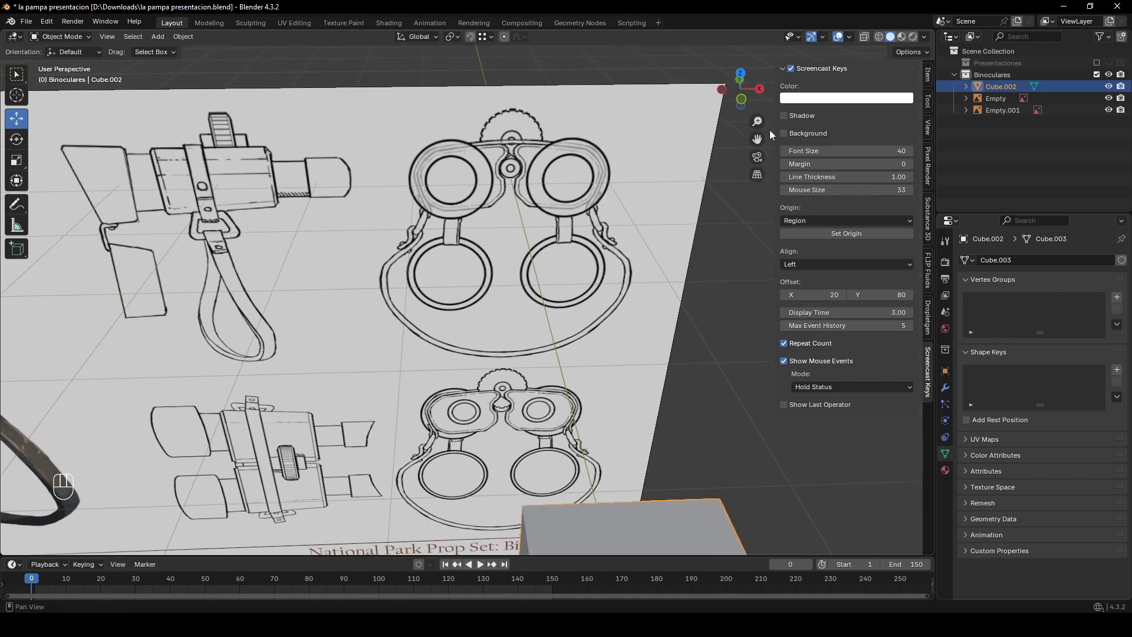
middle_click_drag(702, 354, 584, 366)
scroll(553, 306, "down", 5)
middle_click_drag(553, 306, 530, 339)
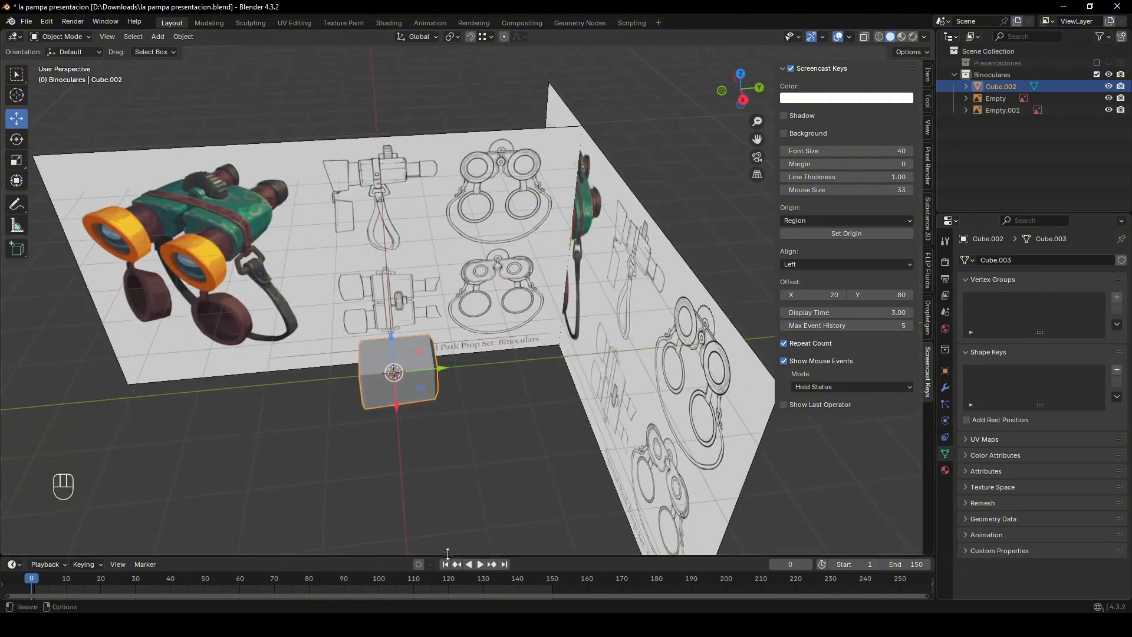
left_click_drag(450, 555, 449, 554)
left_click(433, 477)
middle_click_drag(433, 476, 519, 282)
left_click(528, 227)
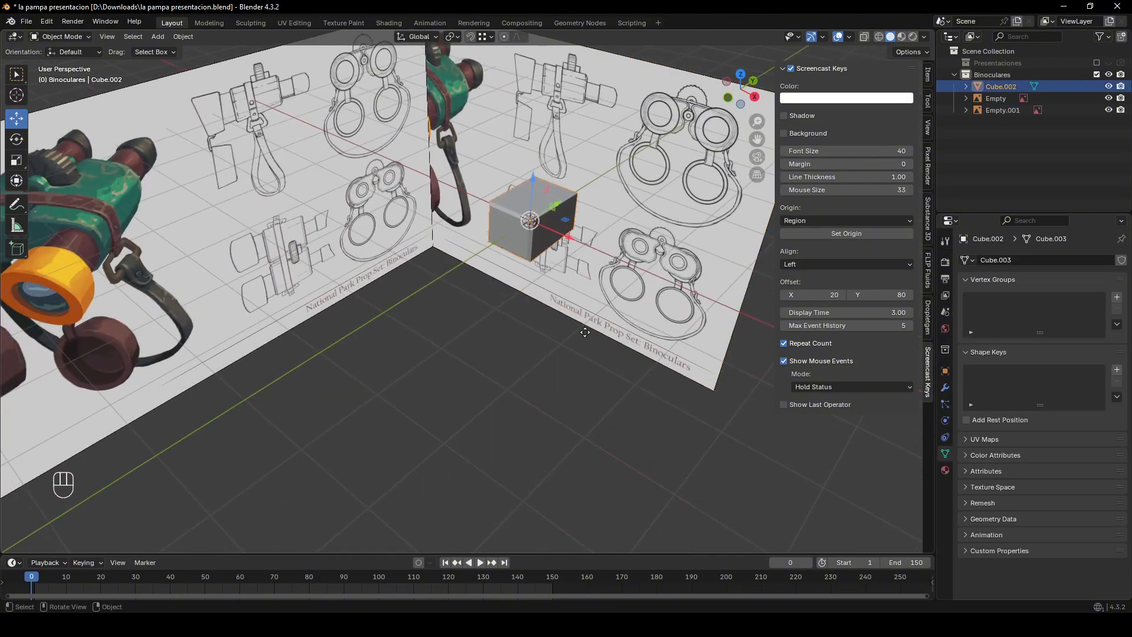
- Check the block against the side-view drawing in the right view with X-ray display on and off
left_click(755, 97)
scroll(622, 146, "up", 4)
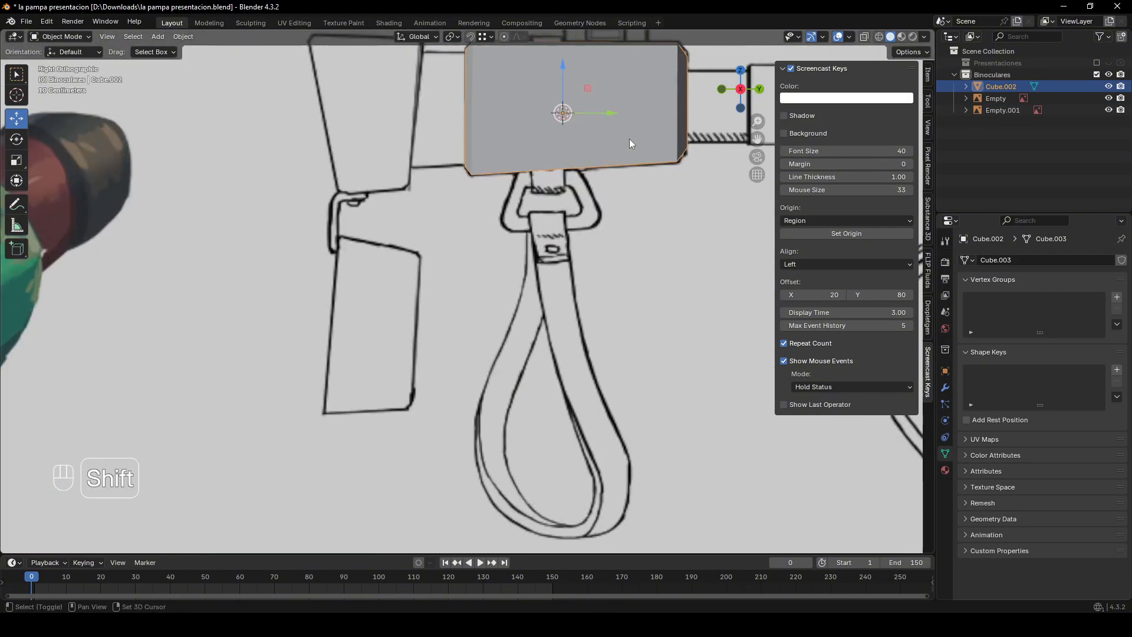
middle_click_drag(629, 139, 460, 353, "shift")
key("alt+z")
scroll(548, 235, "up", 4)
key("alt+z")
- Inspect the perspective arrangement of the two reference planes, then frame the selected block
middle_click_drag(506, 285, 358, 281)
scroll(472, 216, "down", 6)
scroll(419, 344, "up", 3)
scroll(282, 321, "up", 4)
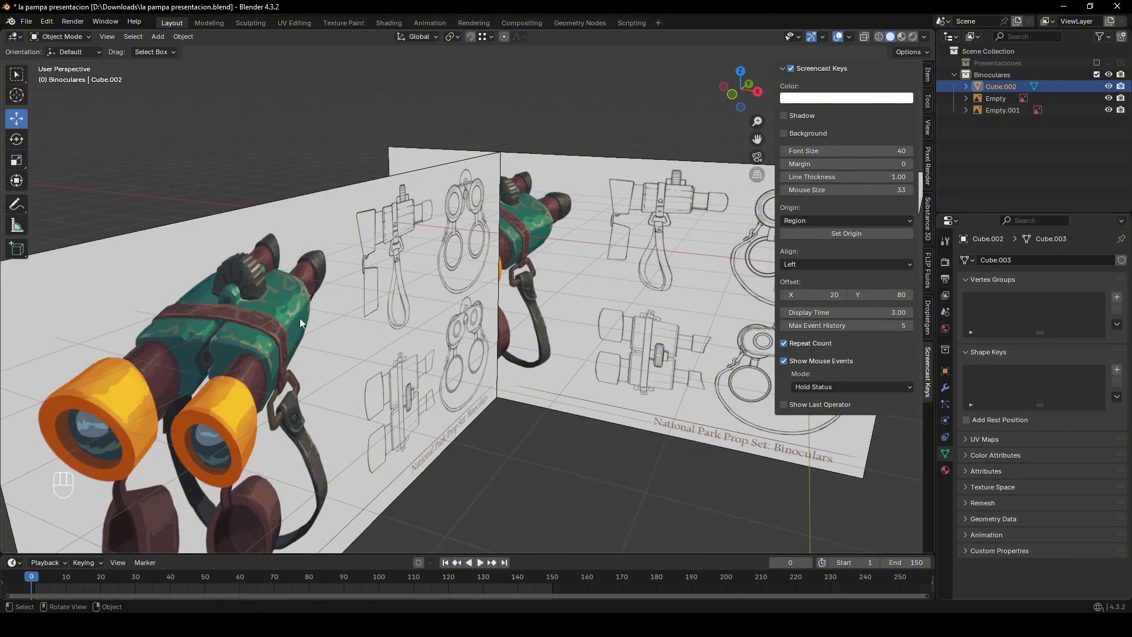
mouse_move(540, 305)
middle_mouse_down()
mouse_move(594, 308)
mouse_move(542, 325)
middle_mouse_up()
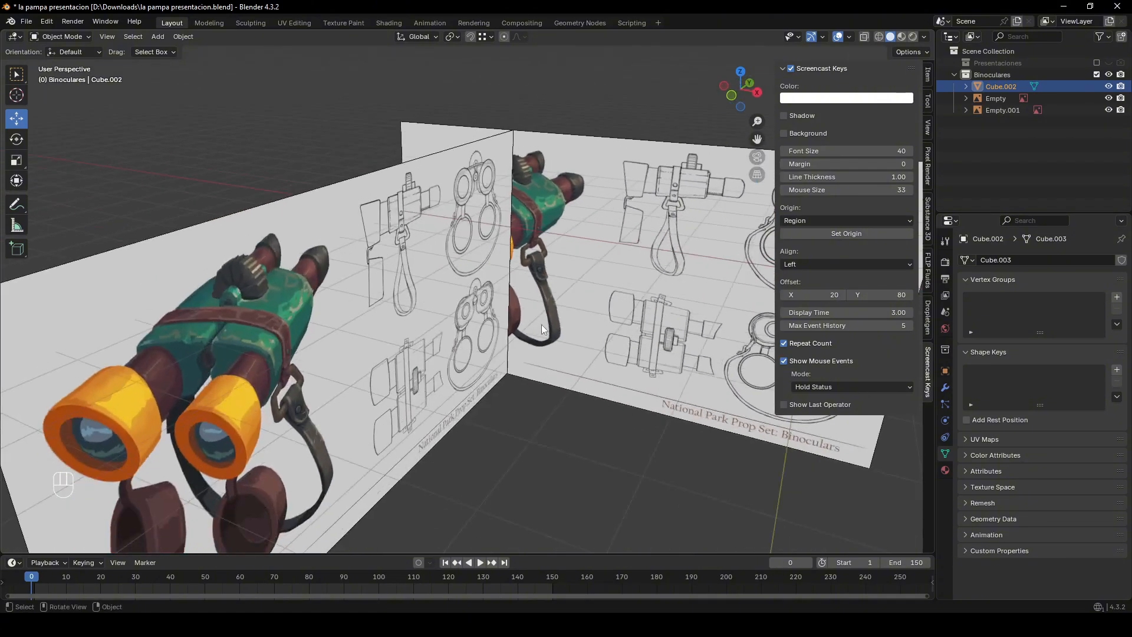
middle_click_drag(631, 390, 338, 342, "shift")
middle_click_drag(533, 346, 526, 460)
key("KP_Decimal")
key("Tab")
key("Tab")
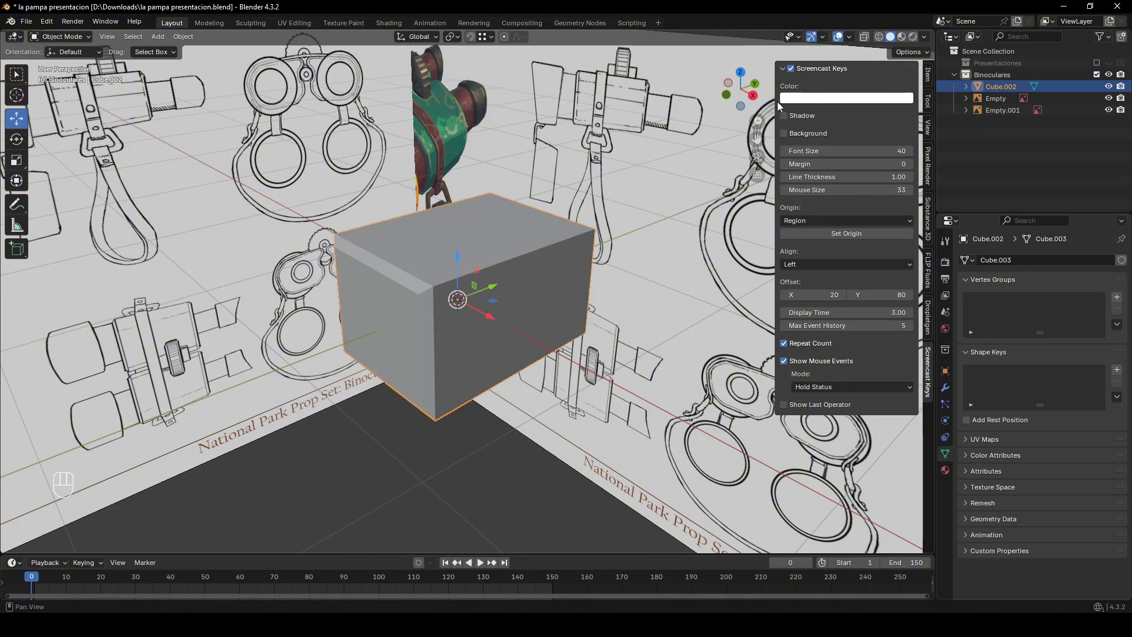
- View the block from the right and front, rotate the view in fixed increments and toggle between orthographic and perspective projection
left_click(753, 95)
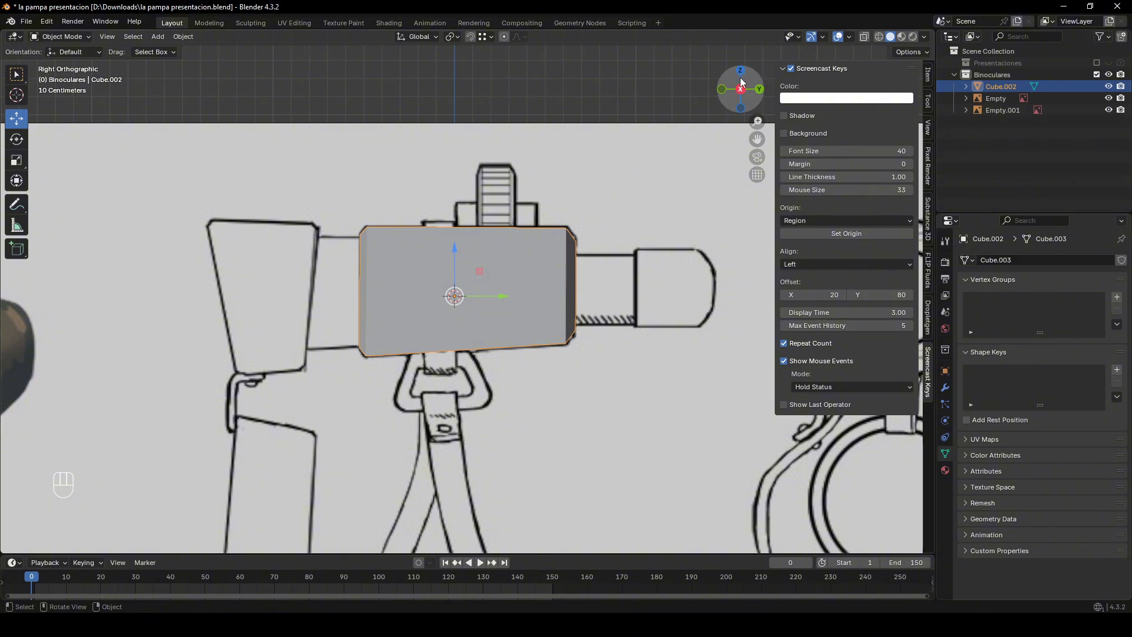
key("KP_4")
key("KP_6")
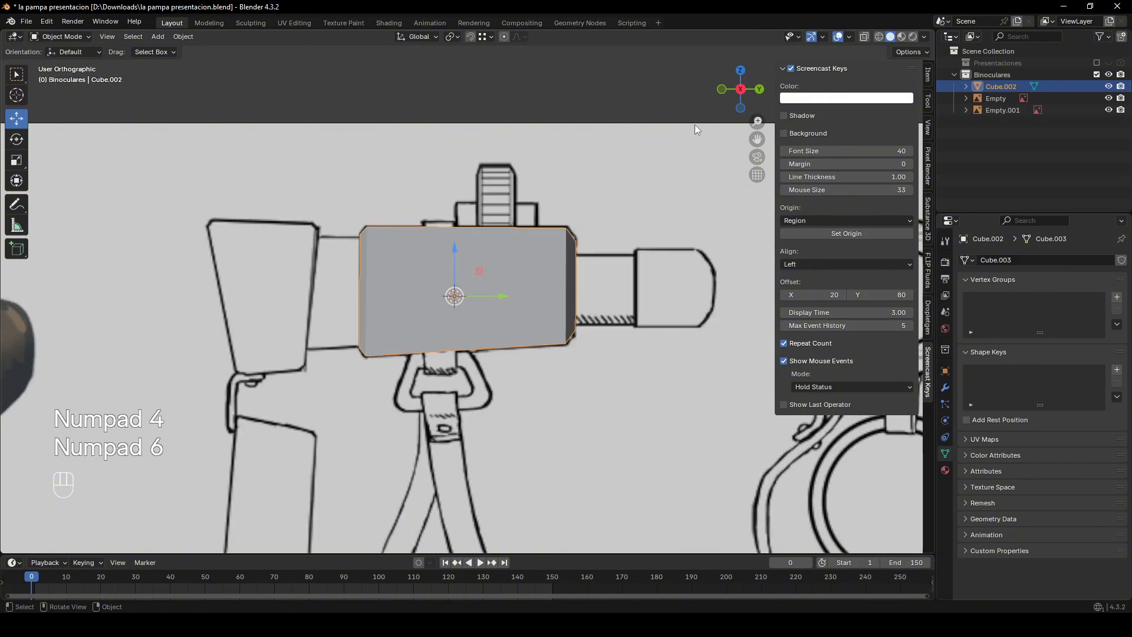
key("KP_8")
key("KP_2")
key("KP_1")
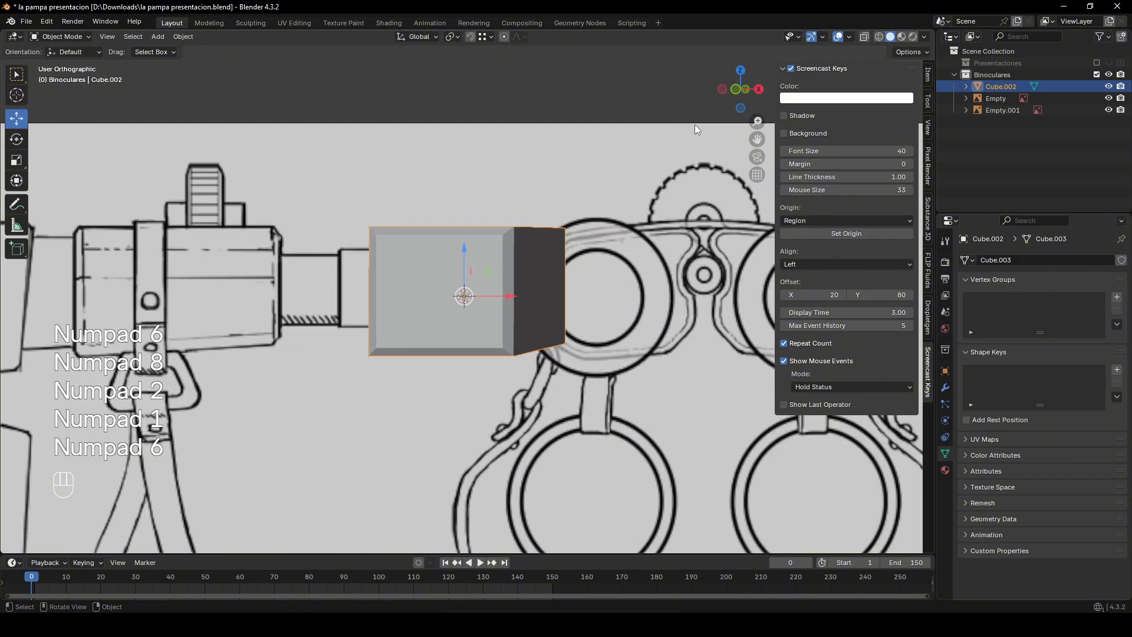
key("KP_6")
key("KP_5")
key("KP_5")
key("KP_5")
key("KP_5")
key("KP_5")
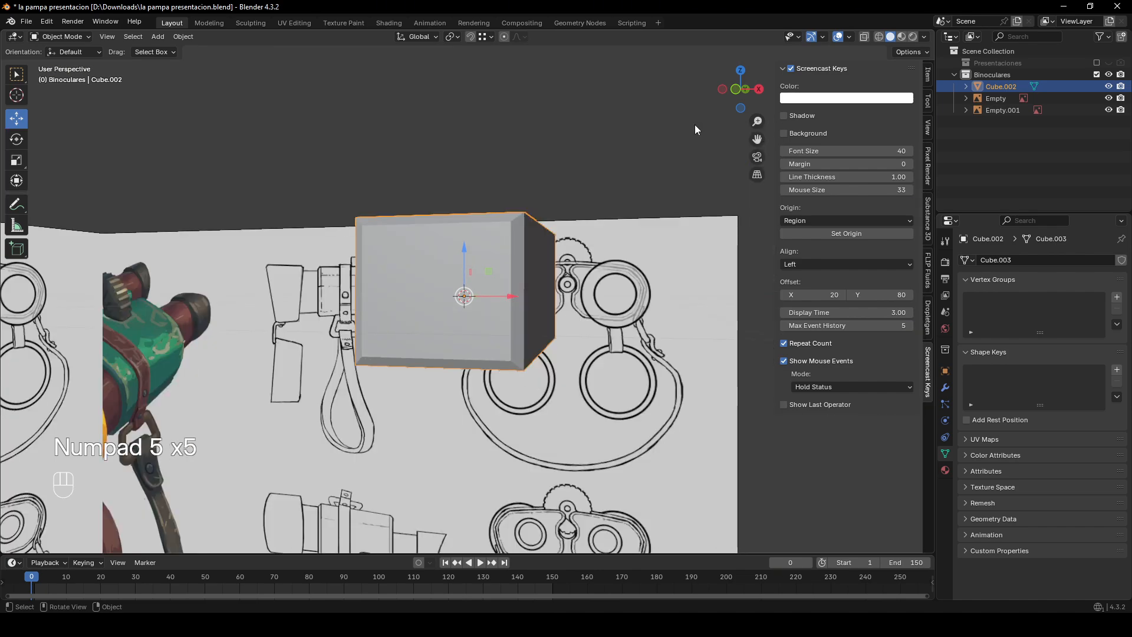
- Compare the block's outline with the side-view drawing in the right orthographic view, toggling X-ray display
left_click(759, 89)
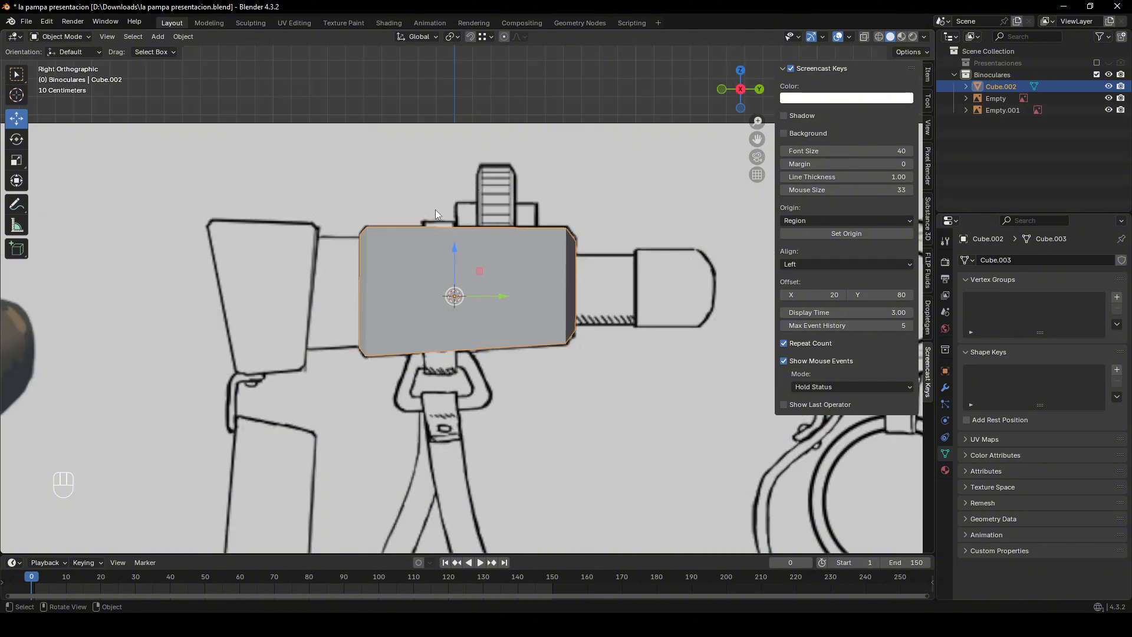
scroll(433, 209, "up", 1)
middle_click_drag(421, 214, 685, 107, "shift")
key("alt+z")
left_click(747, 90)
key("alt+z")
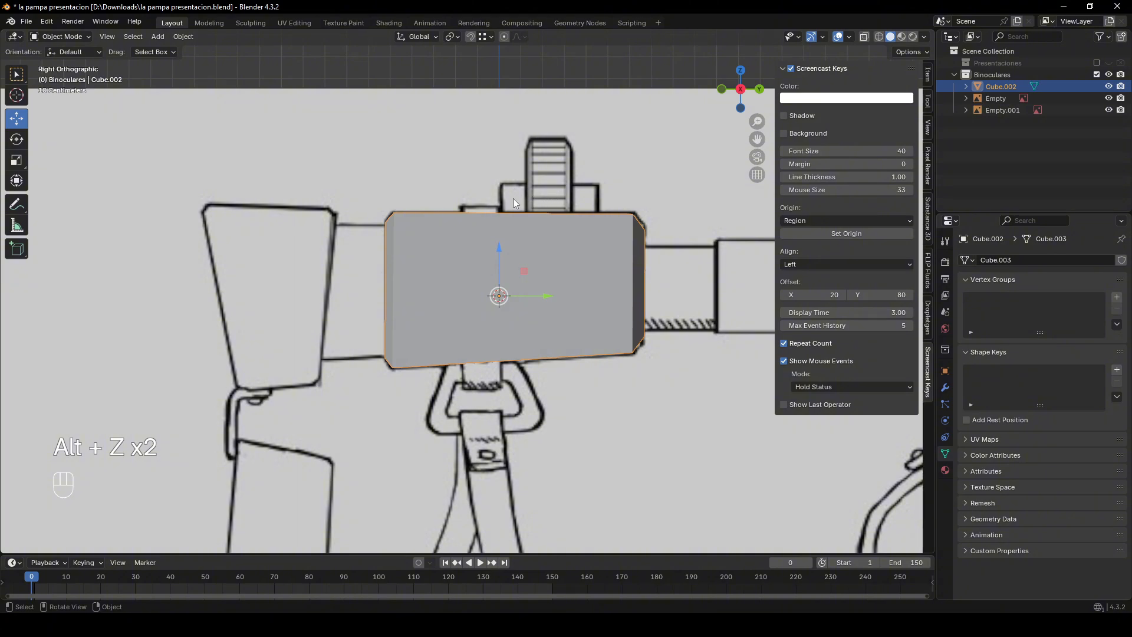
middle_click_drag(513, 199, 549, 225)
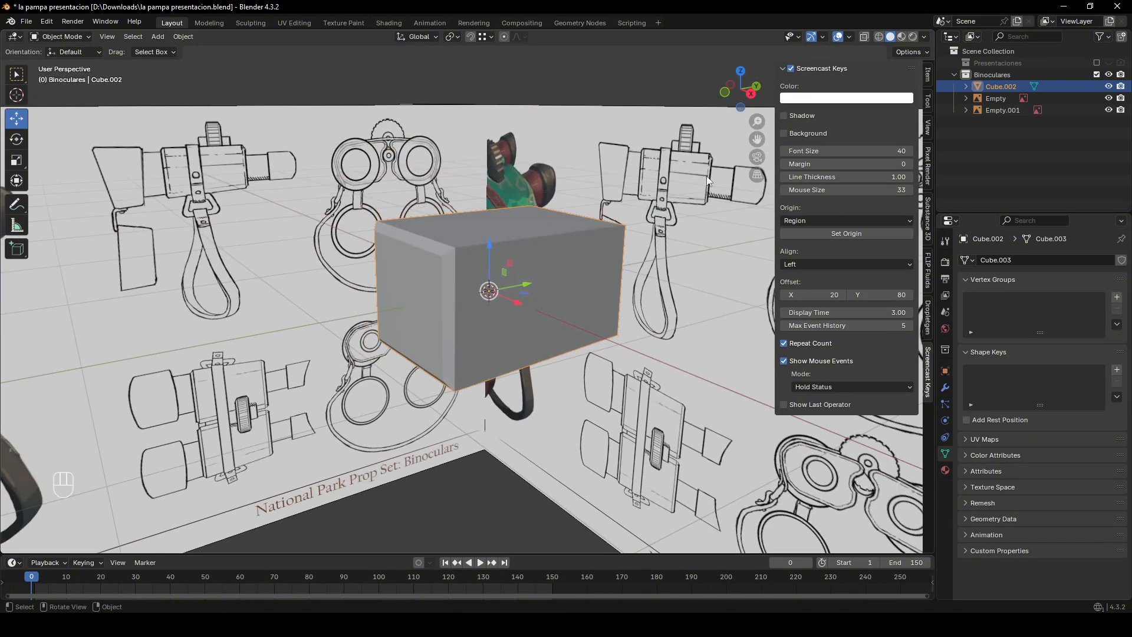
left_click(750, 93)
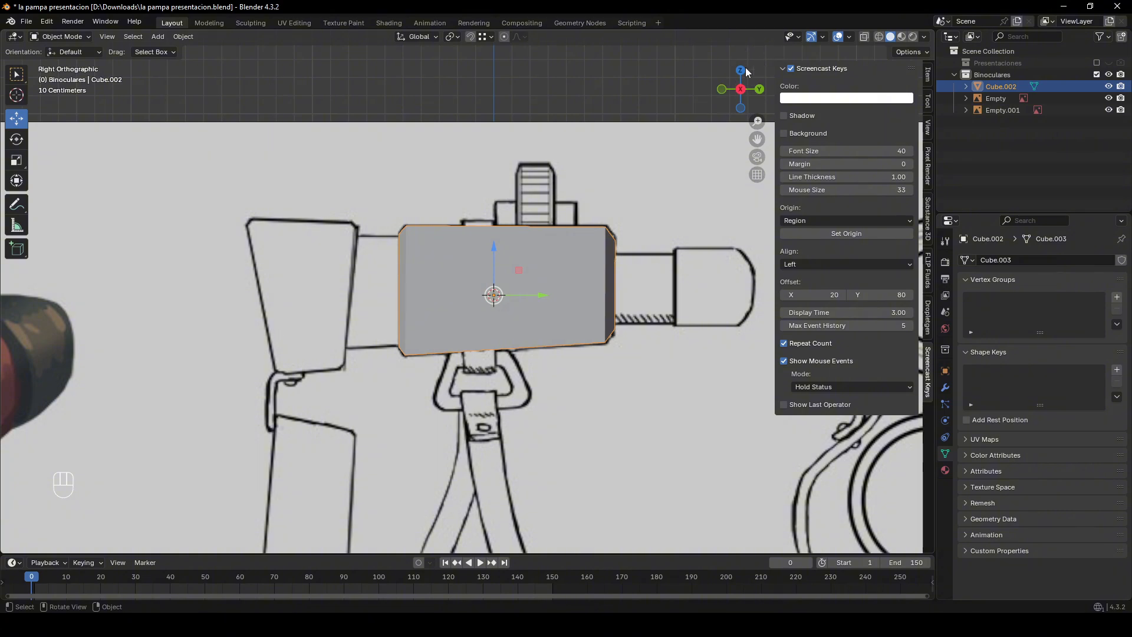
- Alternate between the front and right orthographic views to compare the block with both drawings
middle_click_drag(657, 146, 648, 172, "alt")
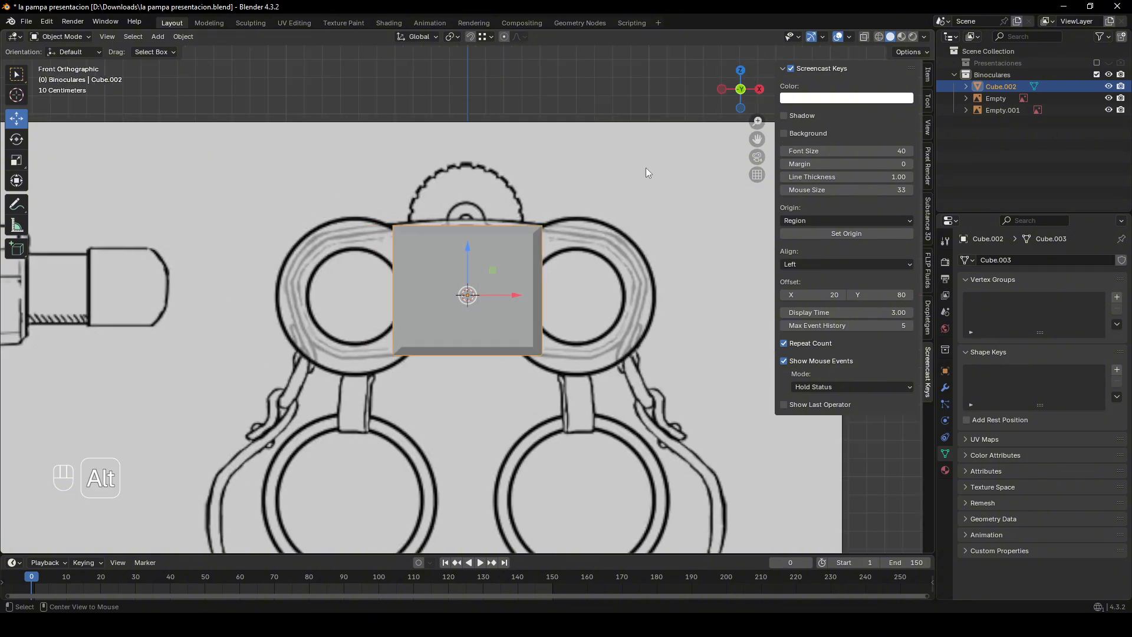
left_click(767, 92)
left_click(760, 90)
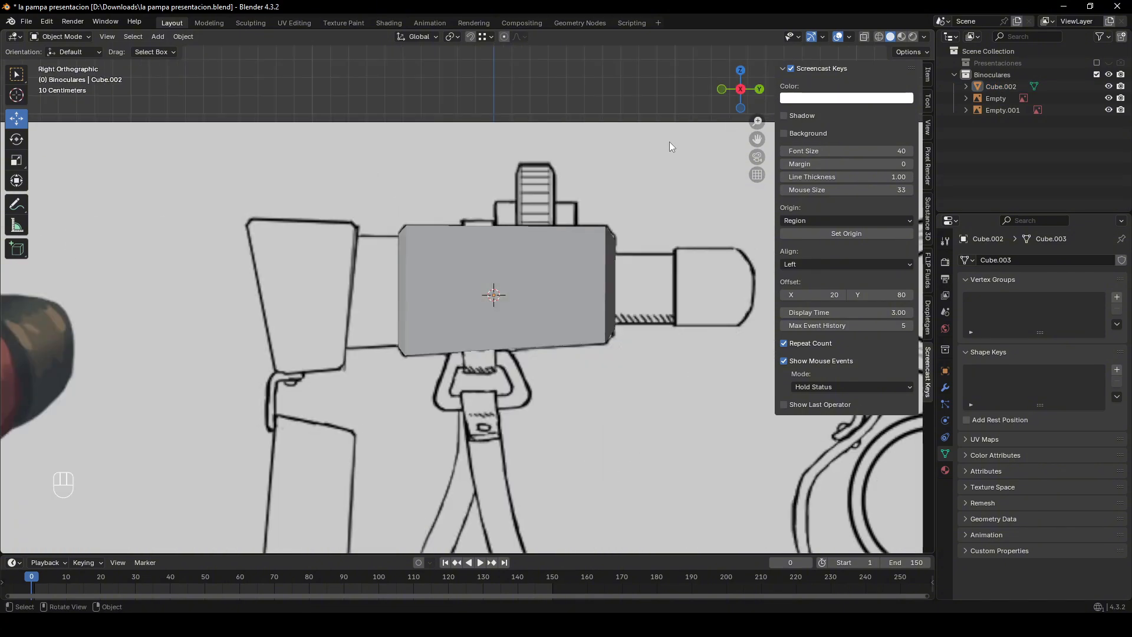
key("alt")
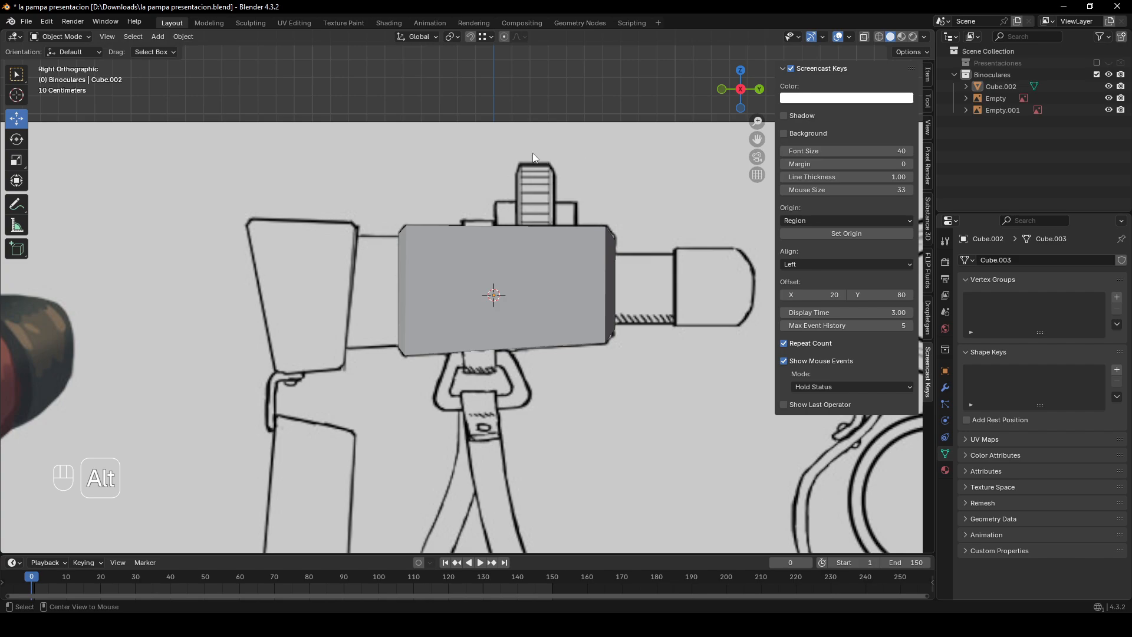
middle_click_drag(533, 154, 592, 156, "alt")
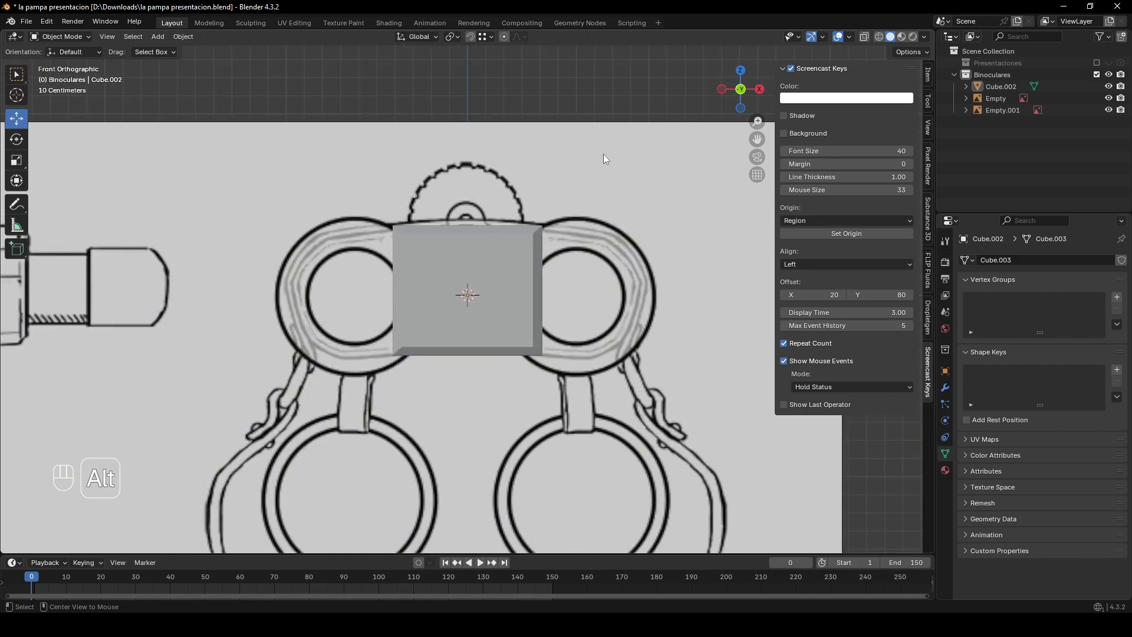
middle_click_drag(619, 150, 565, 155, "alt")
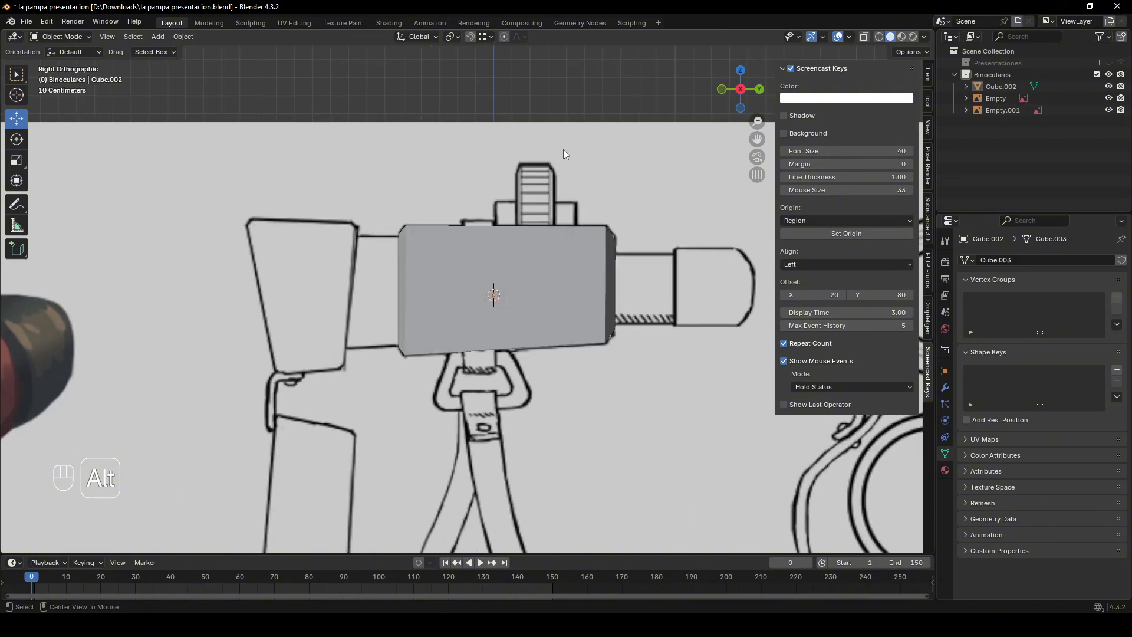
middle_click_drag(482, 207, 510, 182, "alt")
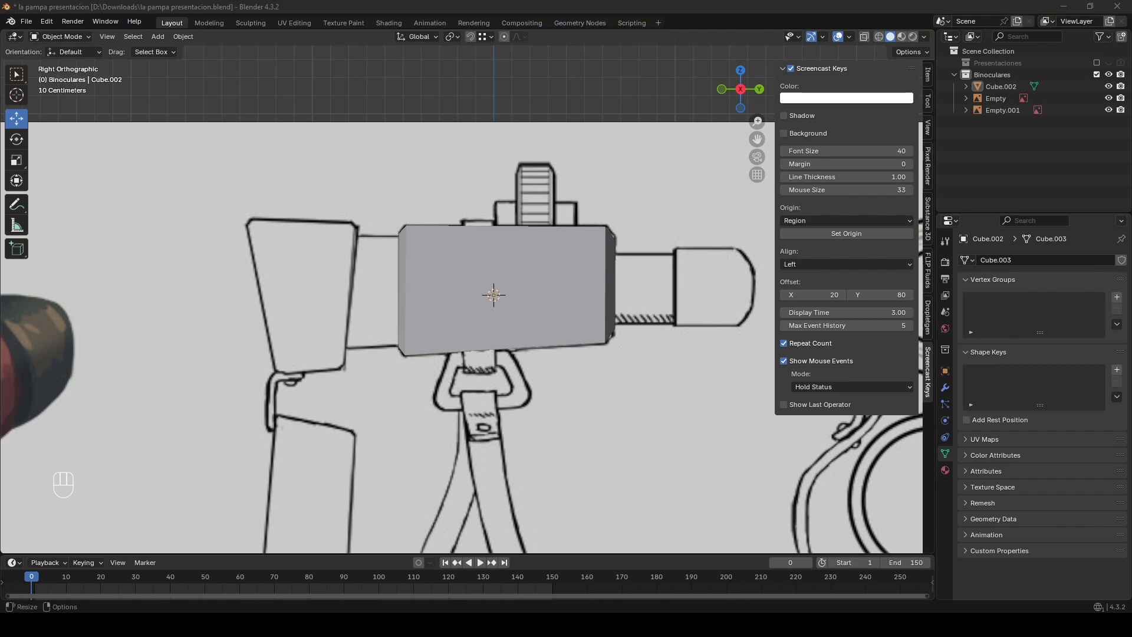
- Make the block the active object, select all its geometry in edge mode and return to Object Mode
left_click(569, 225)
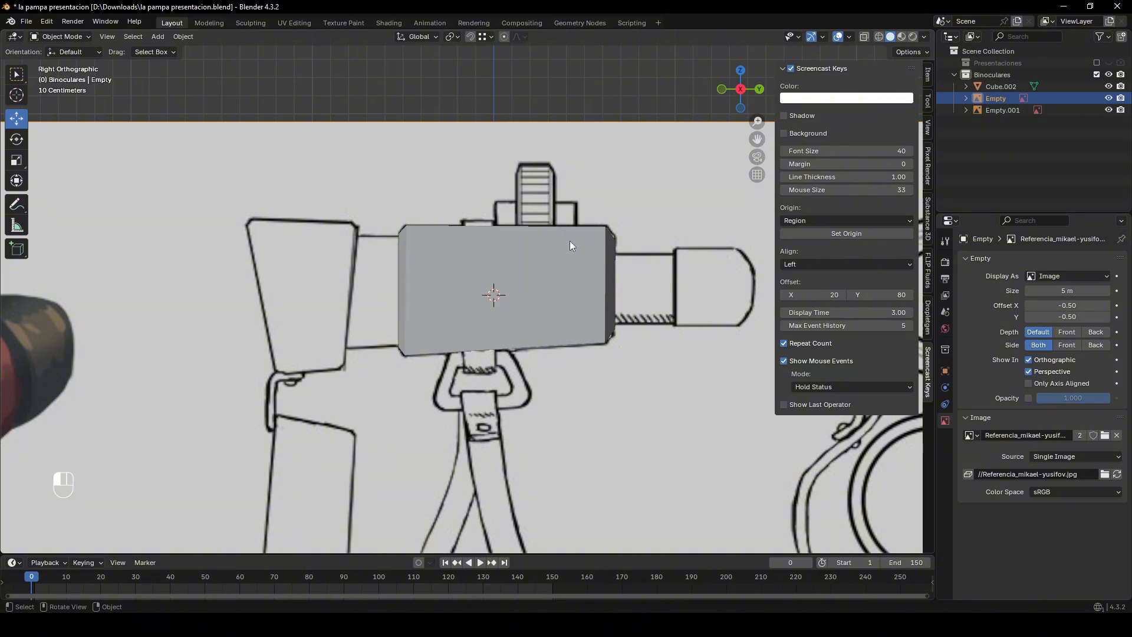
middle_click_drag(570, 241, 525, 353)
key("Tab")
key("Tab")
key("Tab")
key("2")
key("a")
key("Tab")
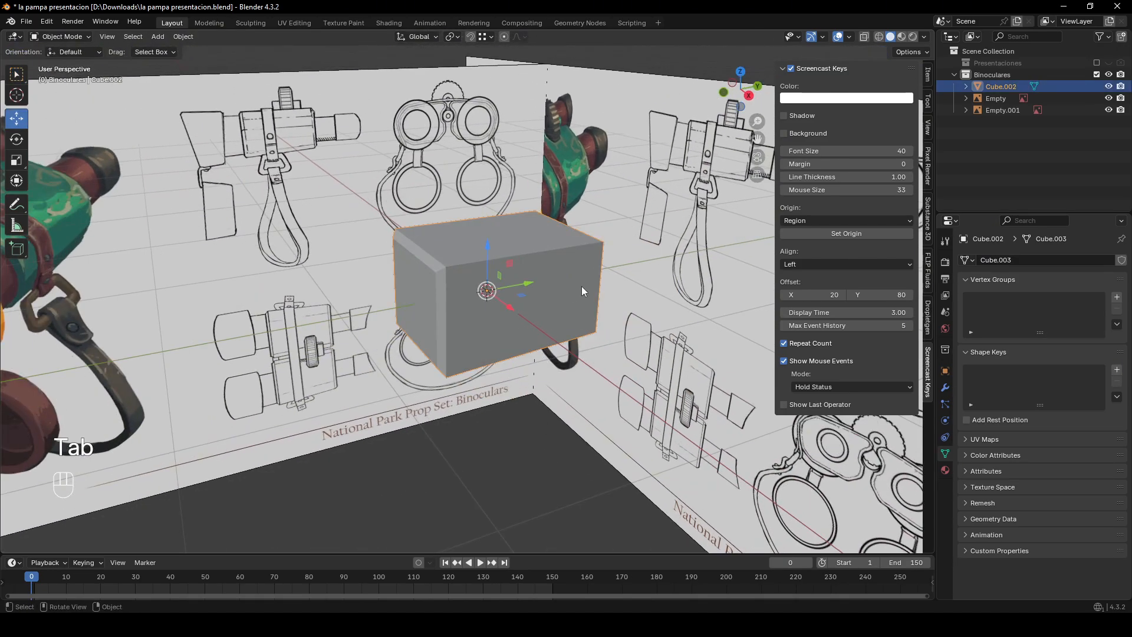
- Open the modifier properties of the selected block
middle_click_drag(590, 276, 578, 280)
middle_click_drag(602, 278, 606, 275)
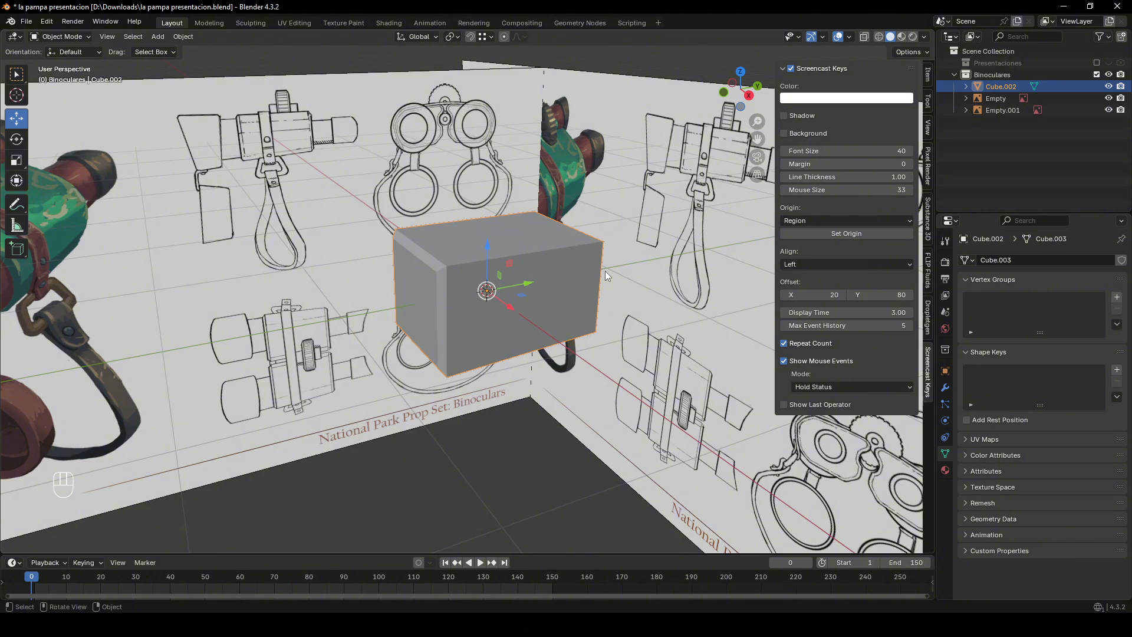
key("KP_Enter")
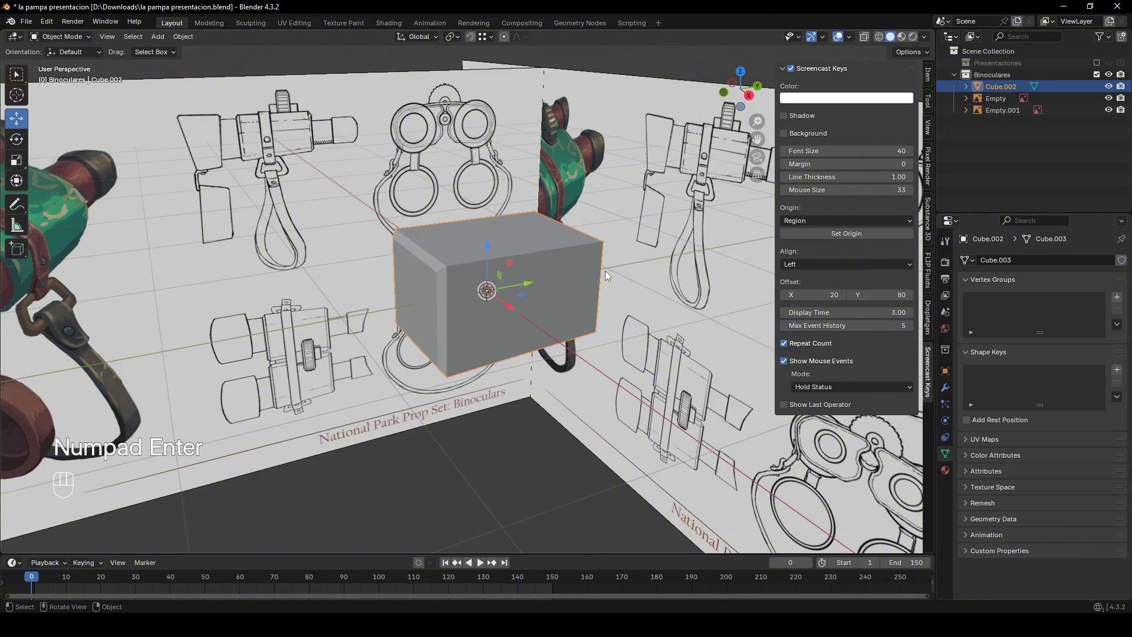
left_click(947, 388)
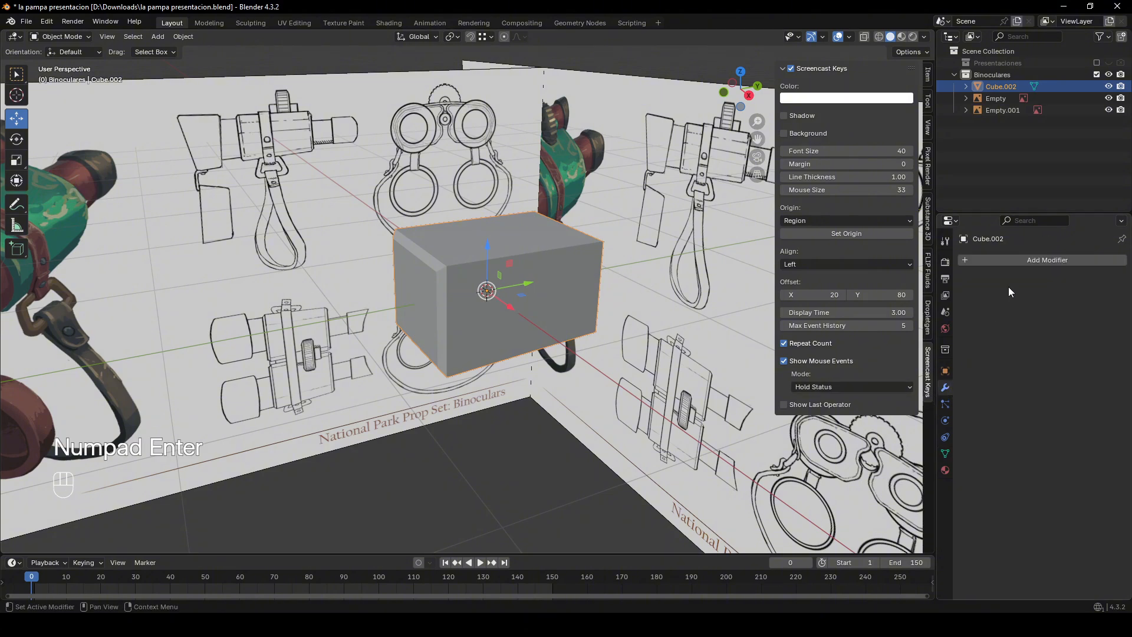
left_click(1031, 257)
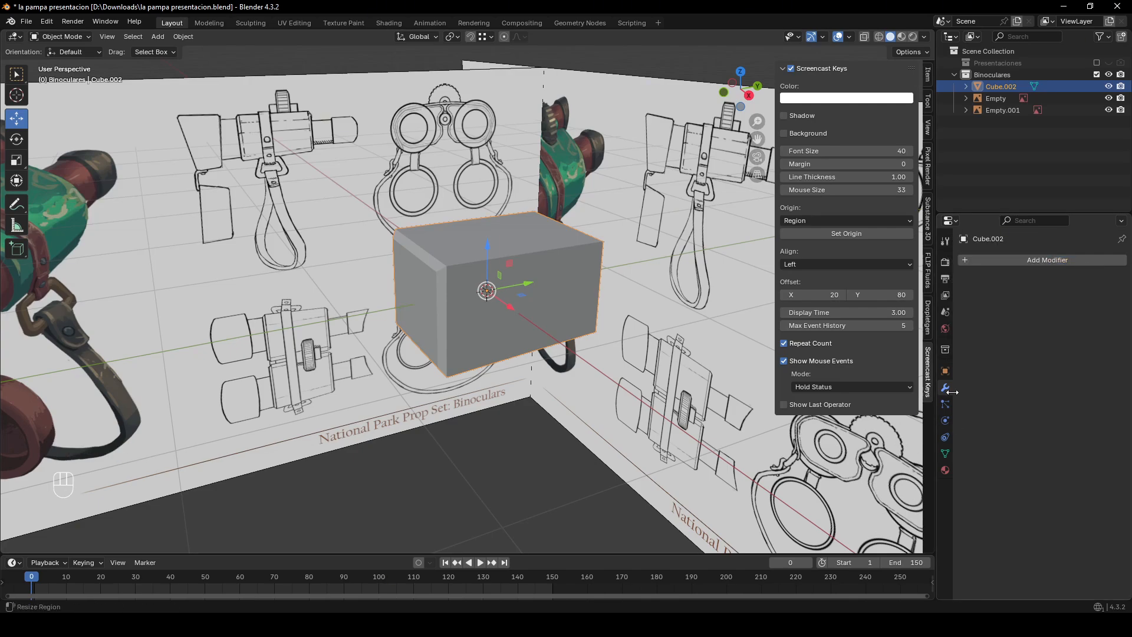
key("super")
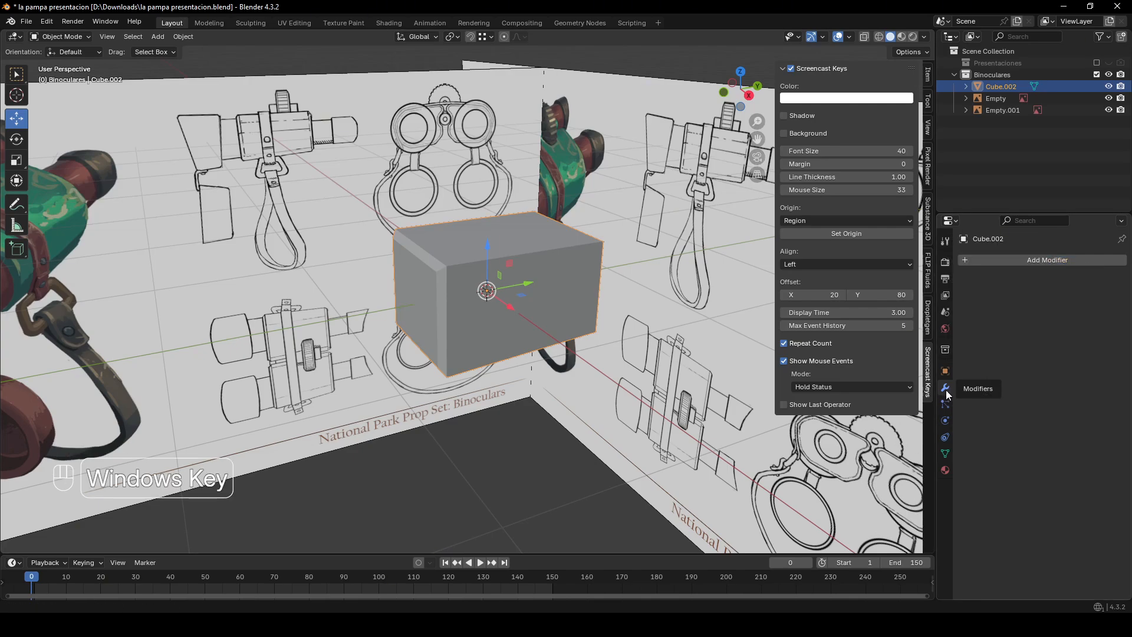
key("super+plus")
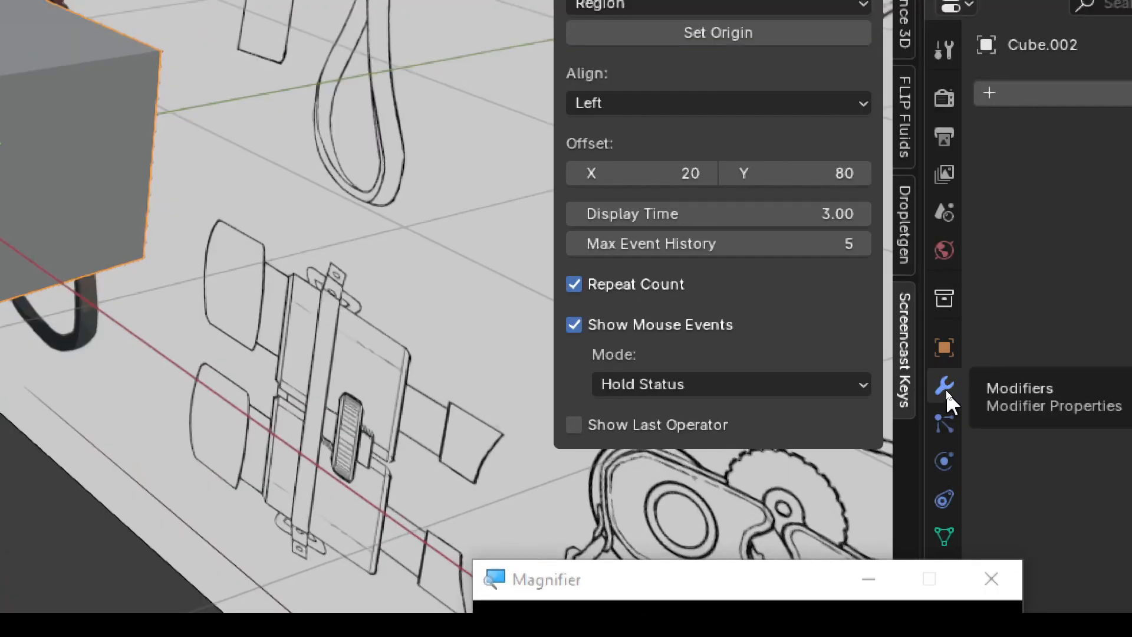
key("super+plus")
key("super+minus")
key("super+minus")
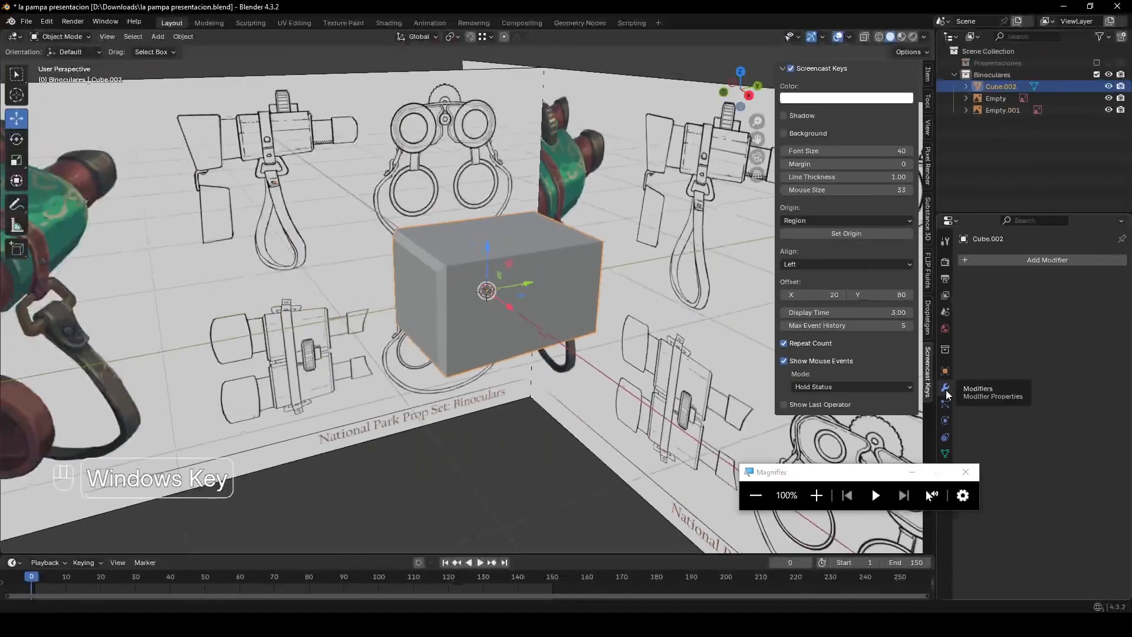
- Add a Bevel modifier to the binocular body block
left_click(1023, 265)
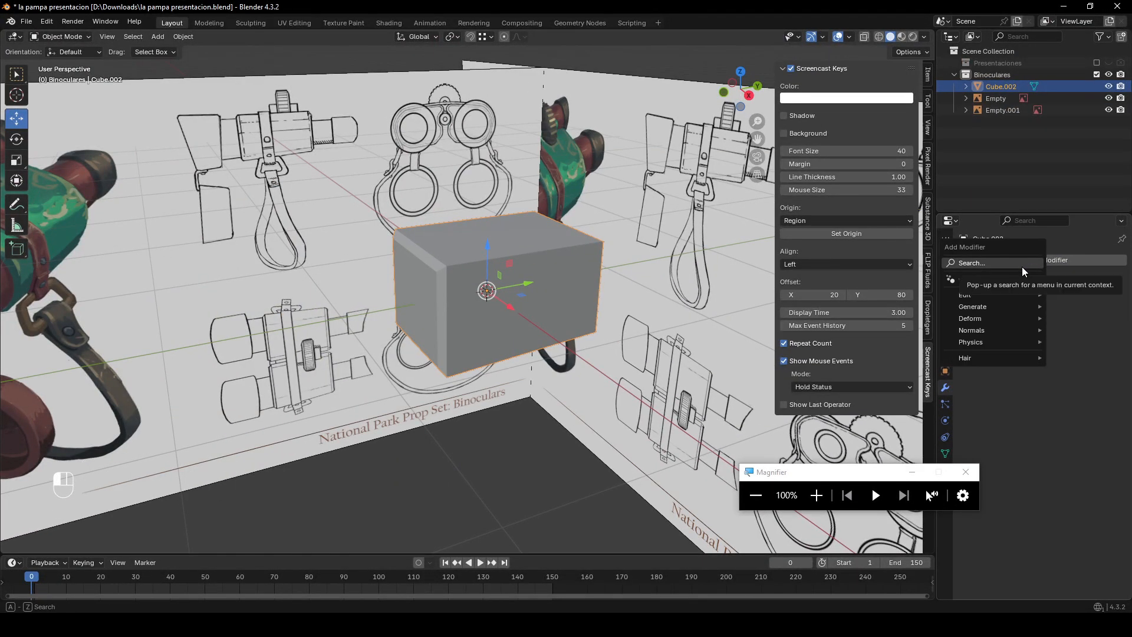
left_click(1023, 263)
type("bevel")
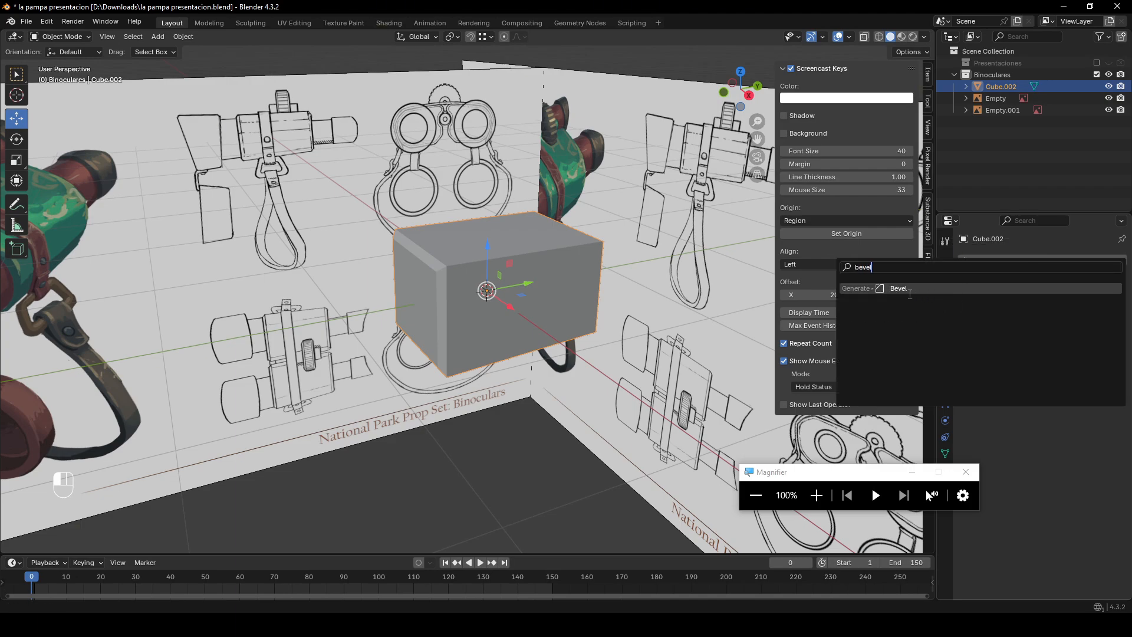
left_click(908, 289)
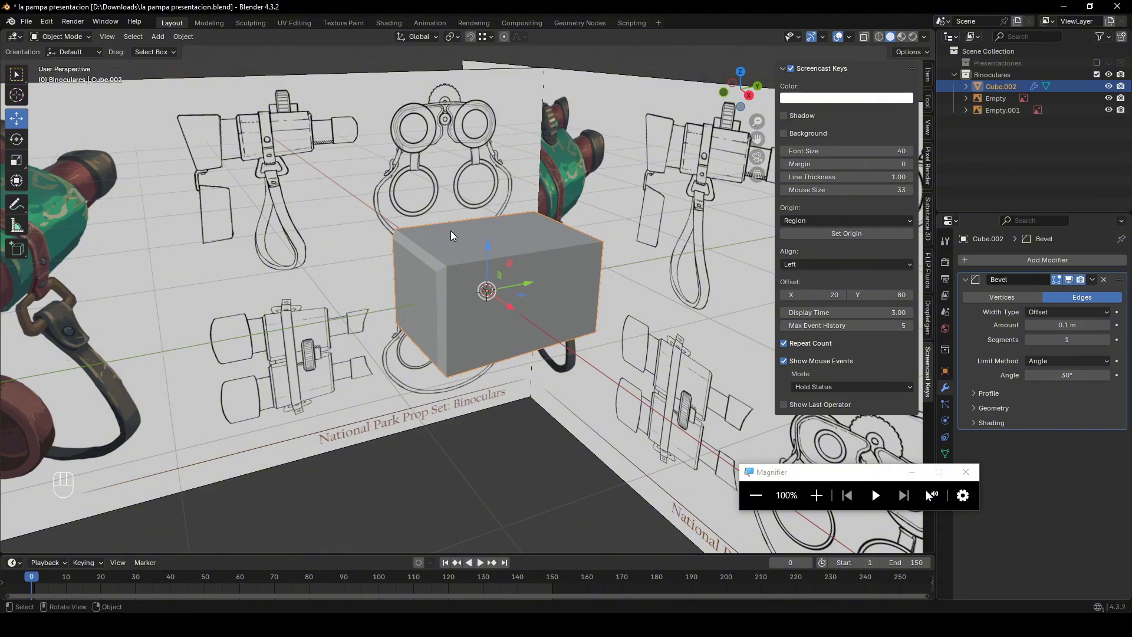
- Set the block's Bevel modifier to an amount of 0.2 m with 3 segments
scroll(451, 236, "up", 5)
scroll(442, 235, "down", 1)
key("Tab")
key("Tab")
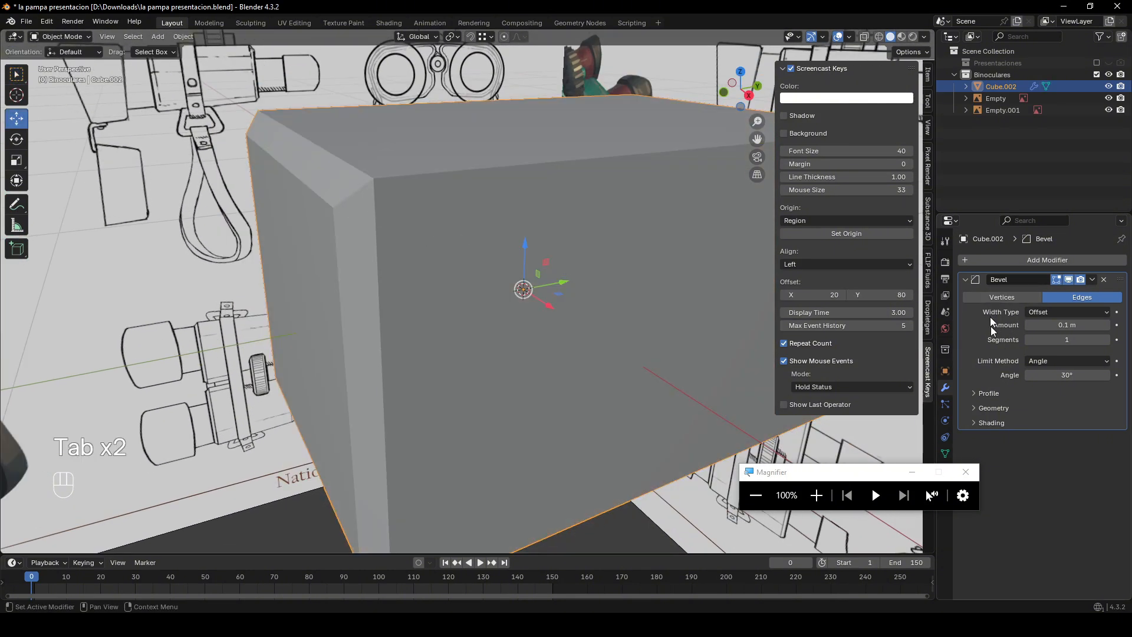
left_click_drag(1089, 325, 1060, 326)
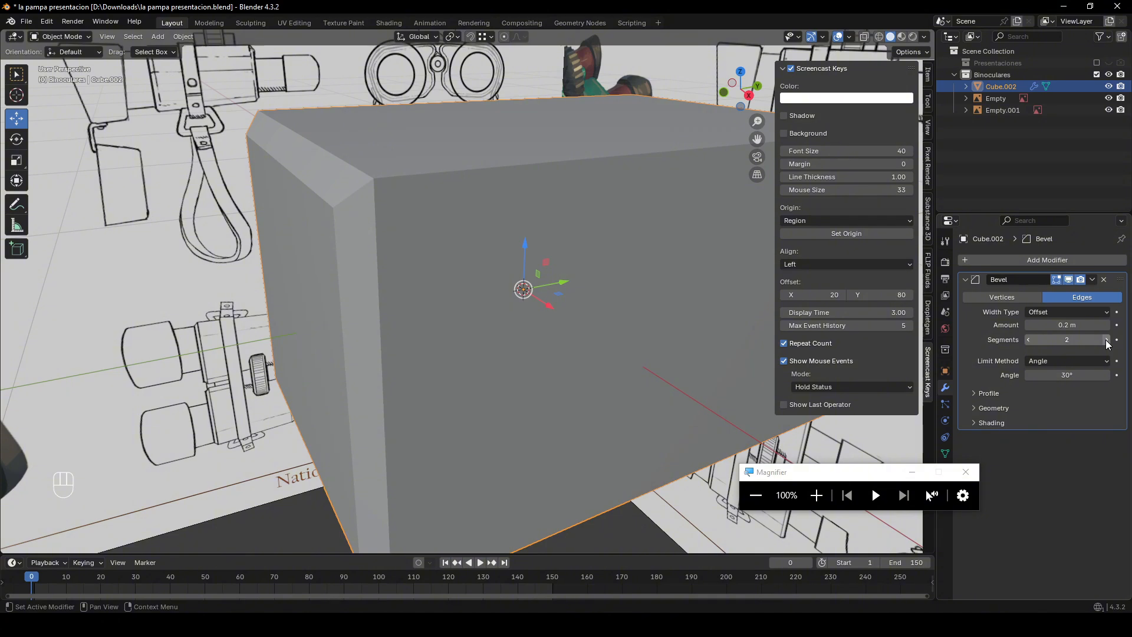
scroll(628, 260, "down", 5)
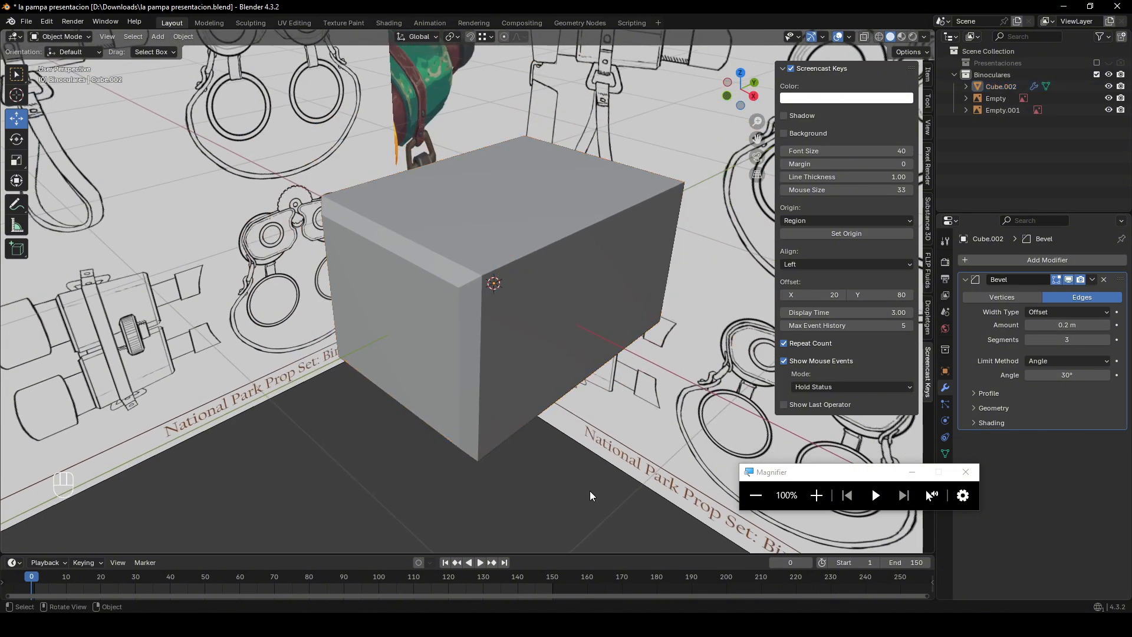
- Set the Bevel modifier's limit method to None and its width type to Depth
left_click(1063, 312)
left_click(1062, 312)
left_click(1037, 362)
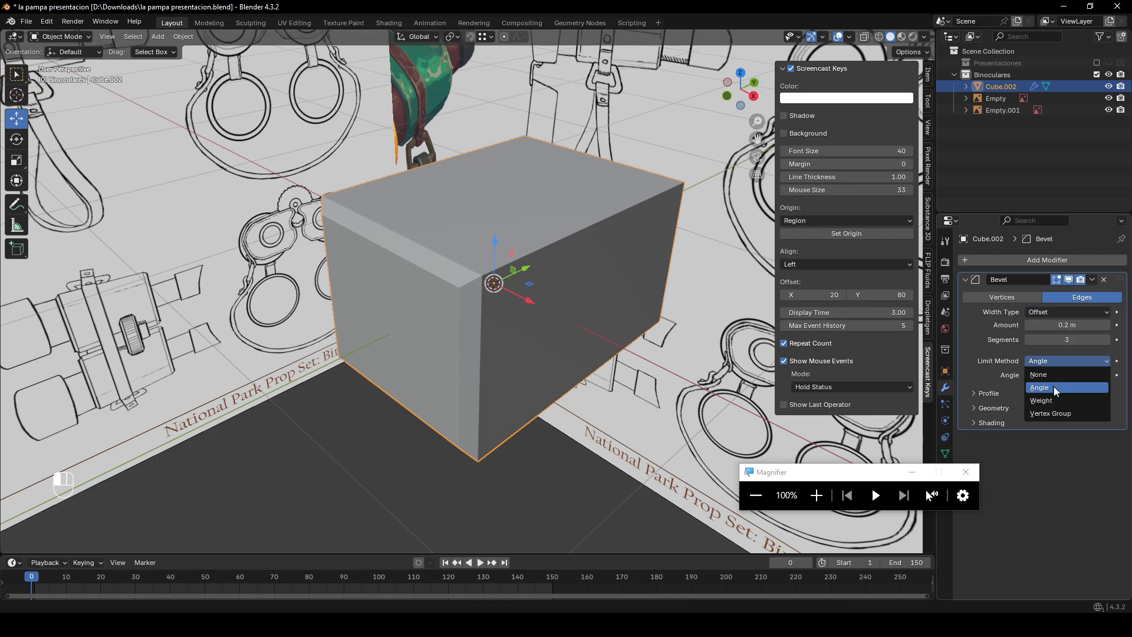
left_click(1055, 376)
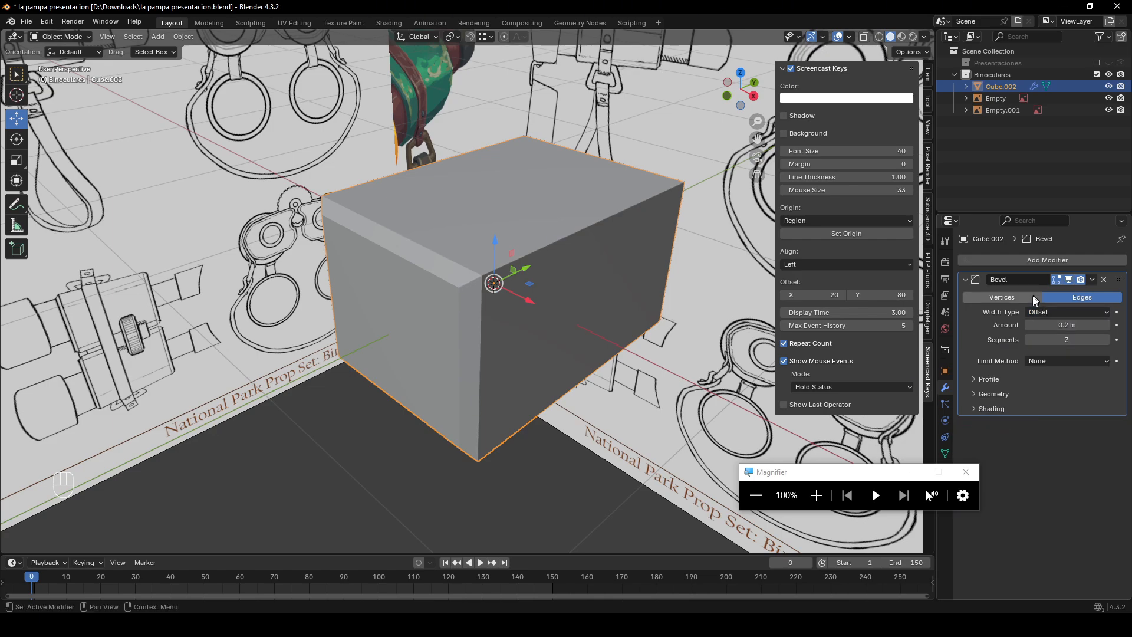
left_click(1065, 312)
left_click(1039, 351)
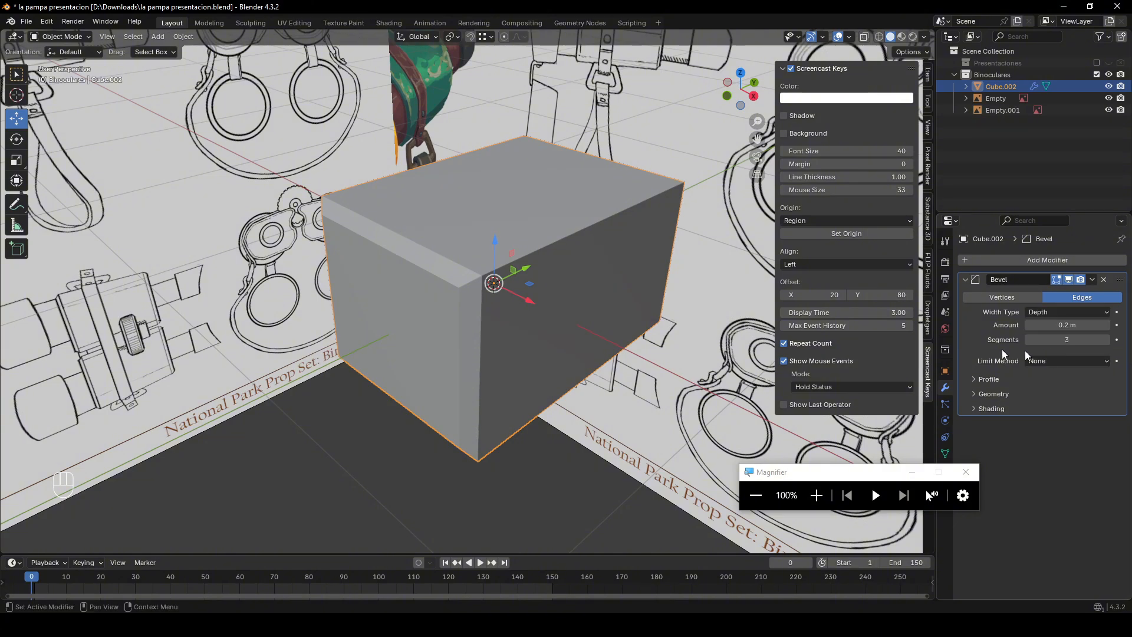
- Expand the Bevel modifier's profile settings and inspect the block's geometry in Edit Mode
middle_click_drag(613, 365, 675, 371)
left_click(995, 382)
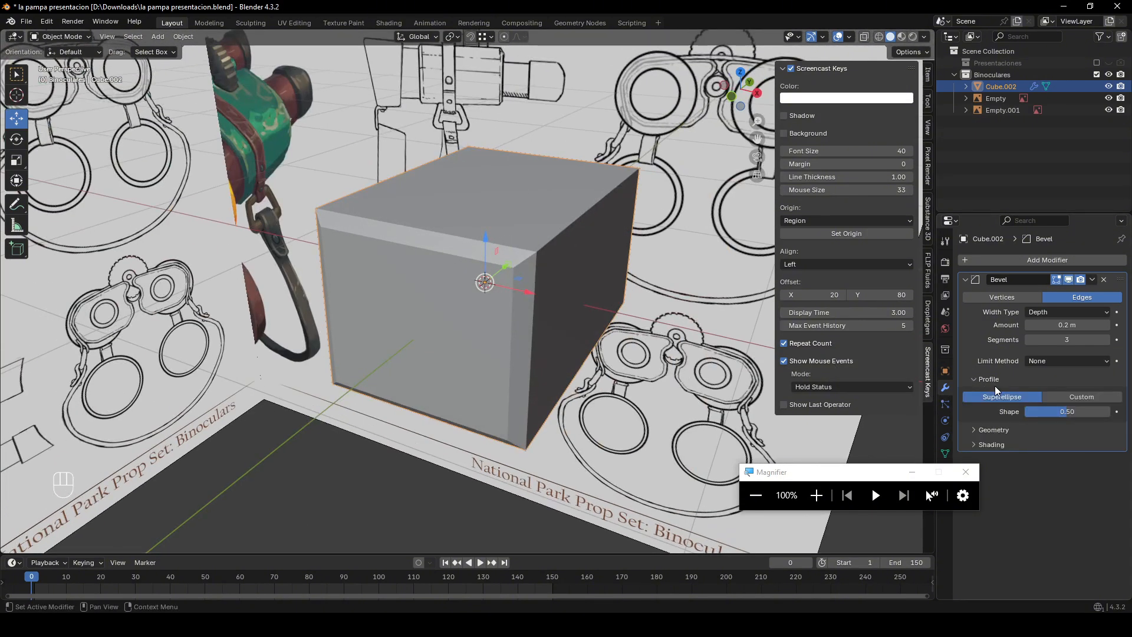
key("Tab")
key("Tab")
middle_click_drag(558, 466, 508, 464)
key("Tab")
left_click(507, 464)
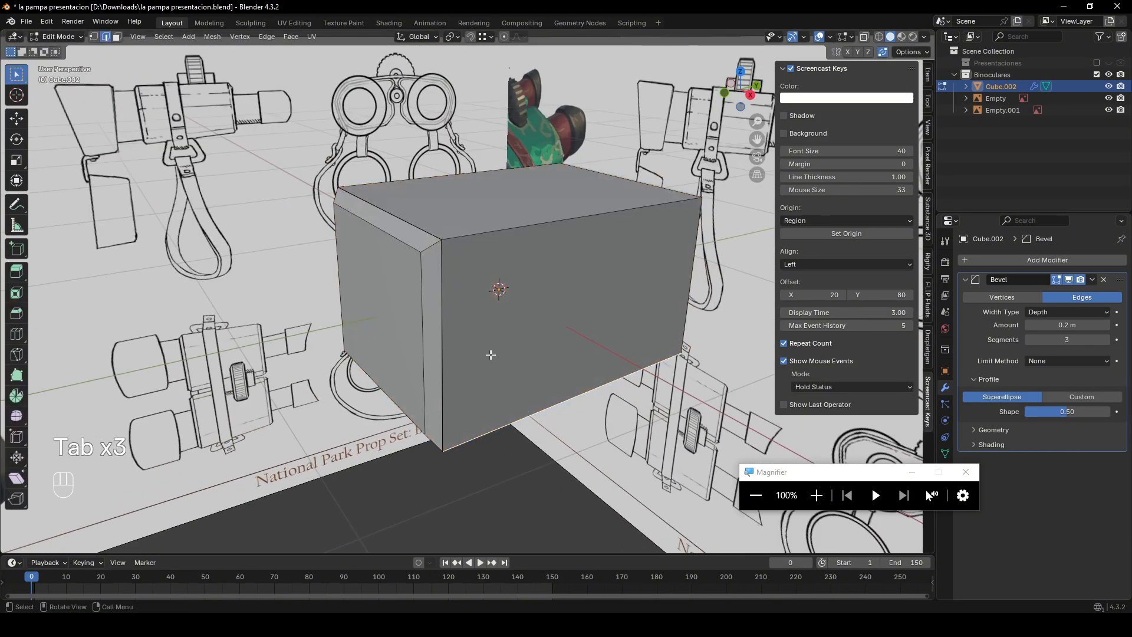
- Change the block's bevel amount to 7.39 m with 1 segment and inspect its edges in Object Mode
key("2")
middle_click_drag(424, 269, 483, 343)
scroll(435, 265, "up", 5)
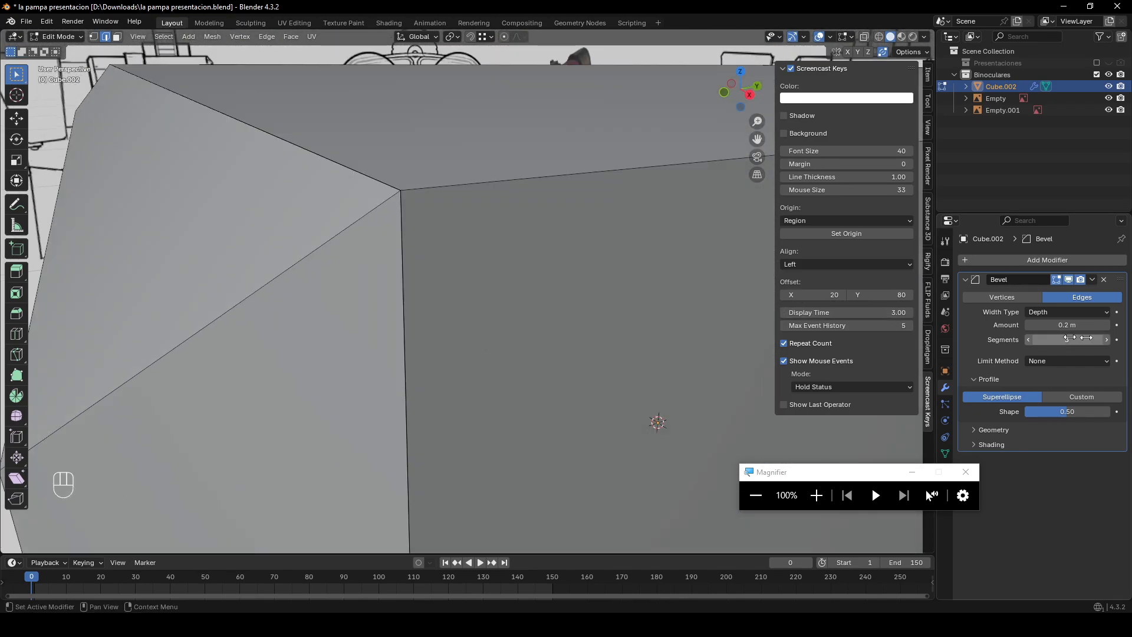
left_click_drag(1067, 325, 1029, 340)
key("Tab")
scroll(535, 258, "down", 6)
middle_click_drag(547, 283, 581, 503)
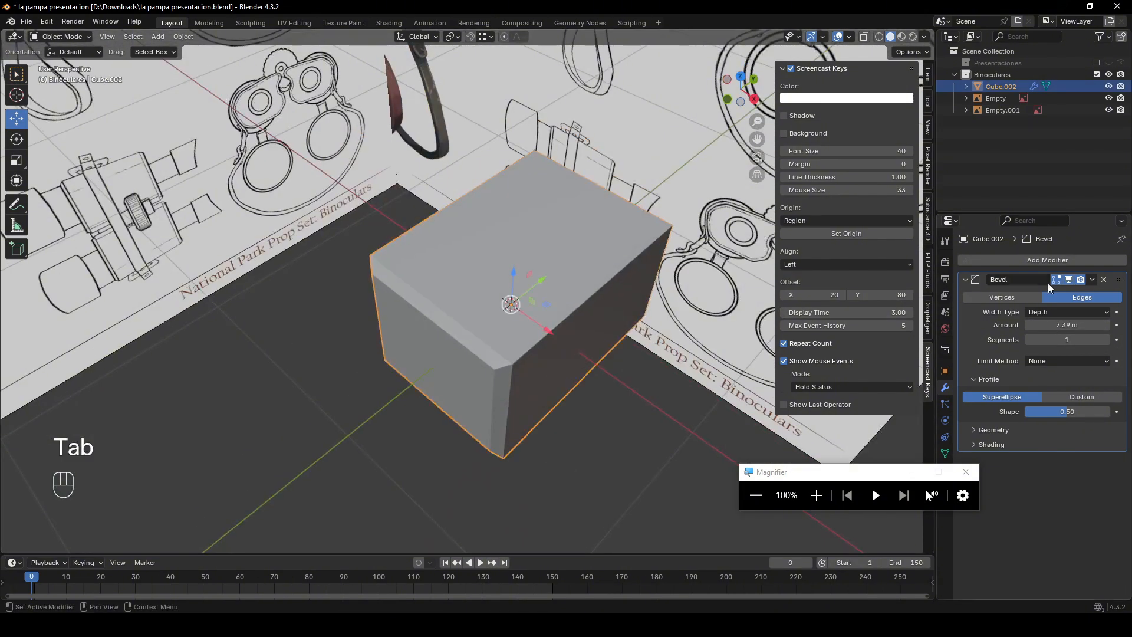
- Close the Magnifier and expand the Bevel modifier's geometry and shading settings
left_click(993, 430)
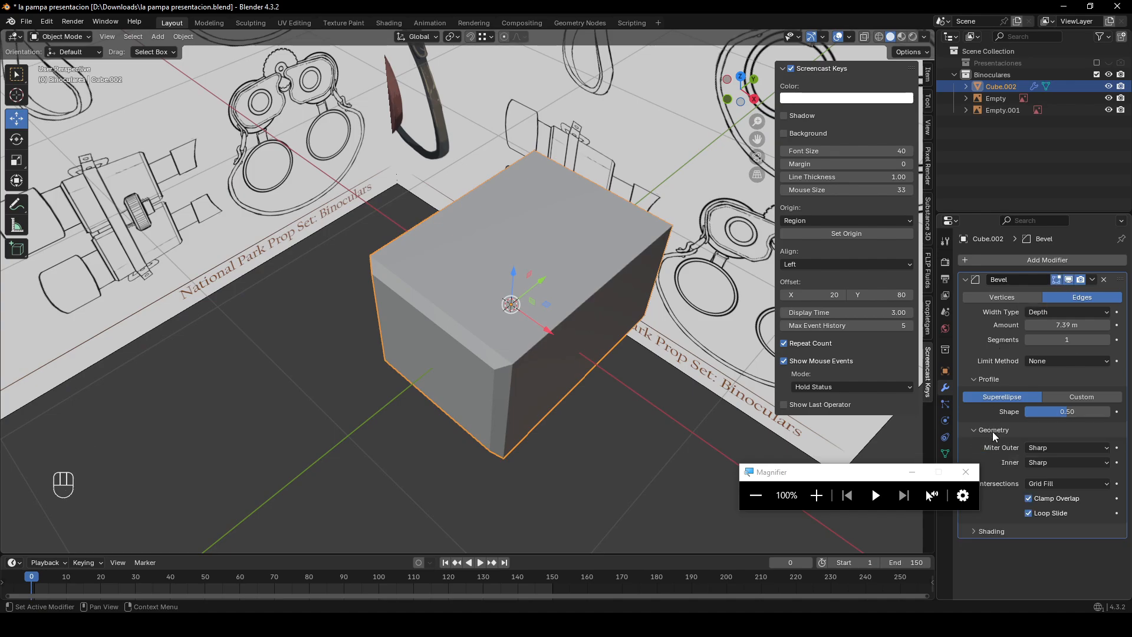
left_click(967, 472)
left_click(995, 531)
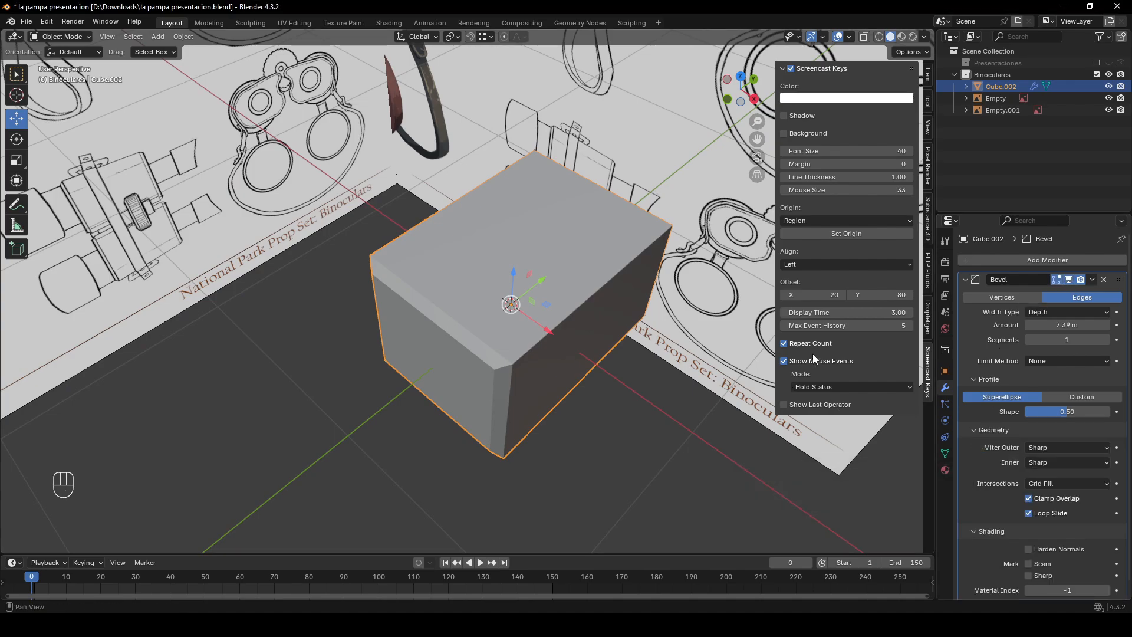
- Select all the block's geometry in edge mode and return to Object Mode to recheck the bevel
mouse_move(737, 330)
middle_mouse_down()
mouse_move(621, 284)
mouse_move(704, 253)
mouse_move(682, 230)
middle_mouse_up()
key("Tab")
key("2")
key("a")
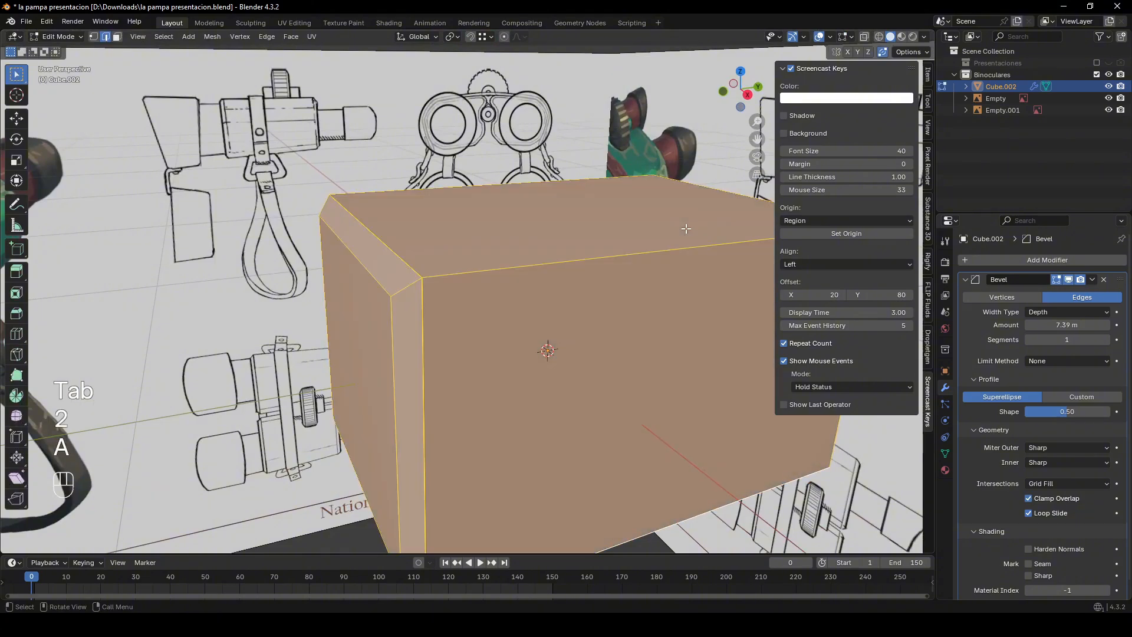
key("Tab")
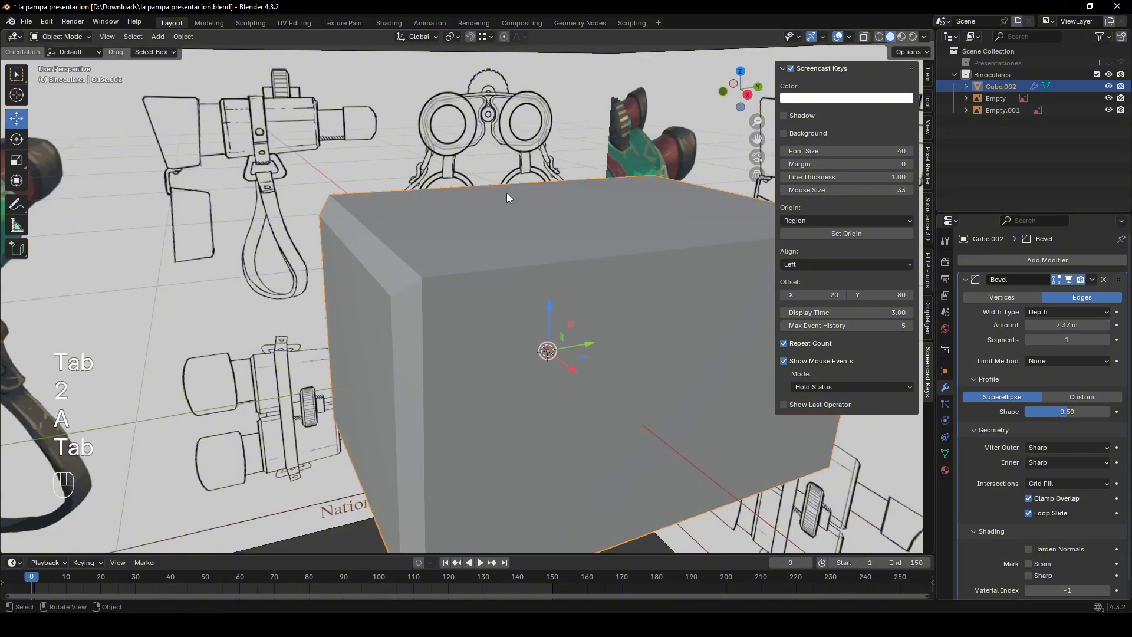
middle_click_drag(507, 192, 661, 393)
- Add a new test cube and move it horizontally beside the block, keeping its height locked
left_click(661, 393)
left_click(158, 37)
mouse_move(171, 50)
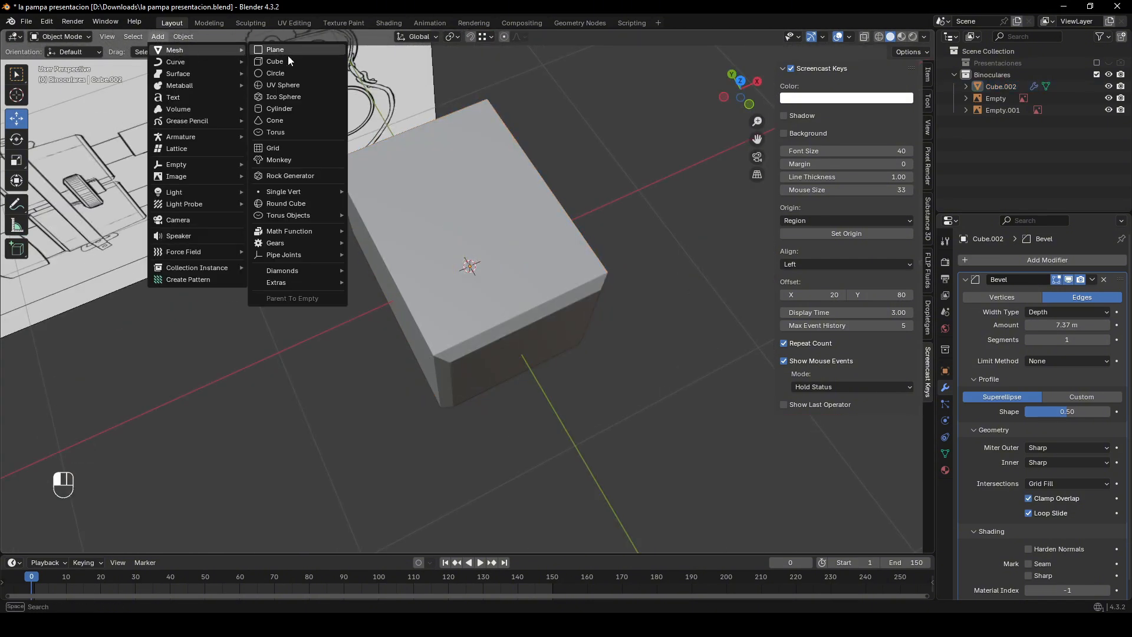
left_click(285, 61)
key("g")
key("shift+z")
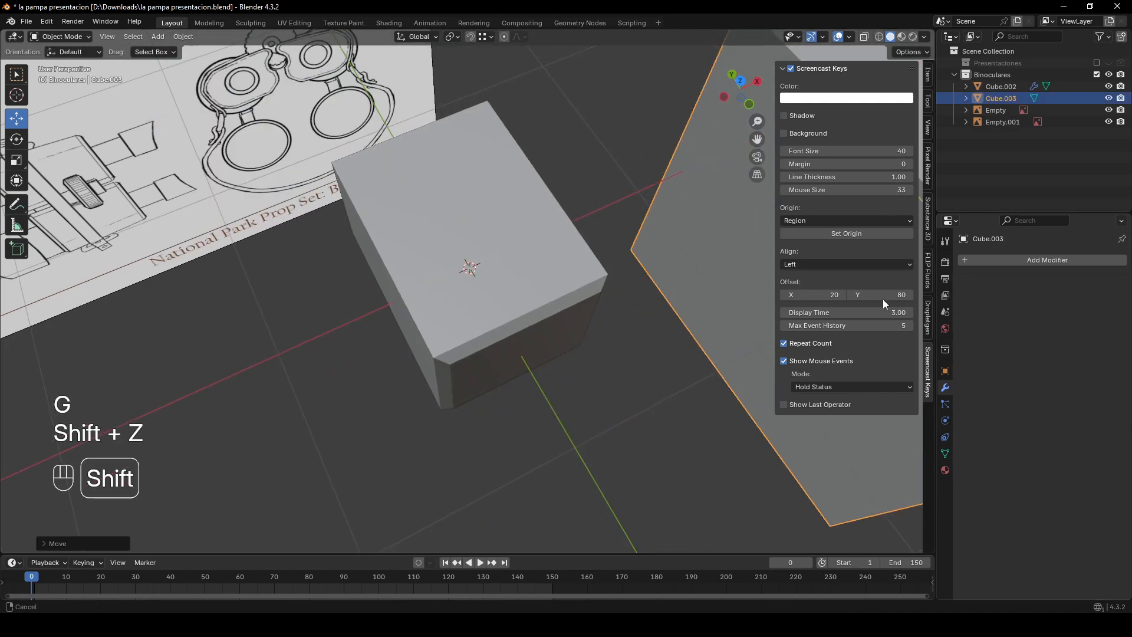
left_click(586, 235)
middle_click_drag(586, 235, 696, 200)
- Add a Bevel modifier to the new test cube
left_click(1086, 260)
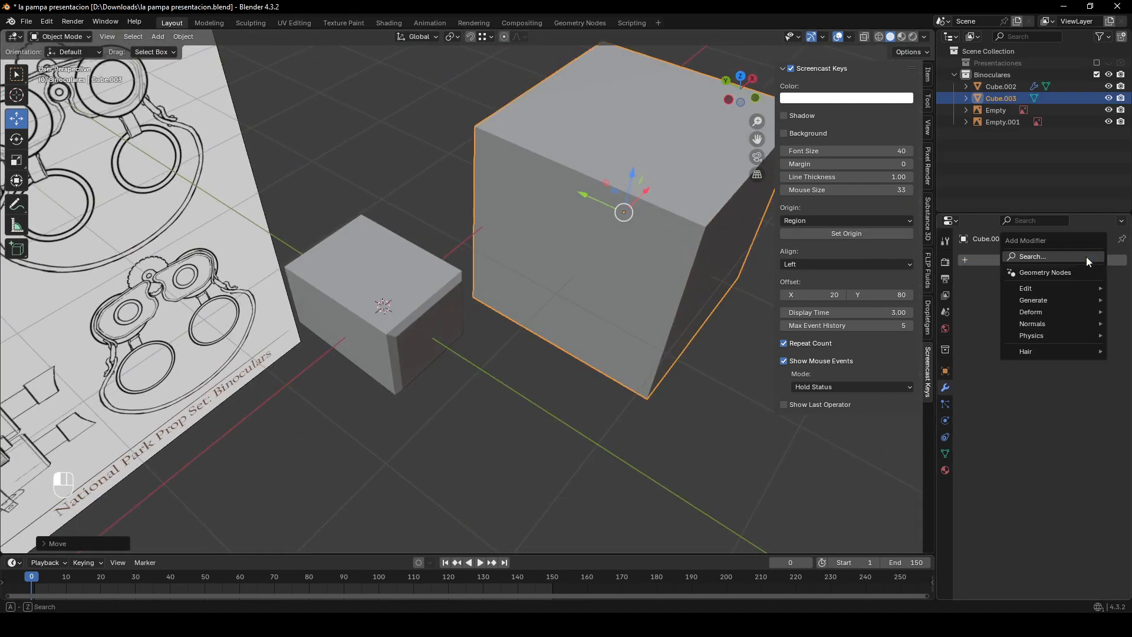
type("beve")
key("Return")
middle_click_drag(501, 288, 442, 279)
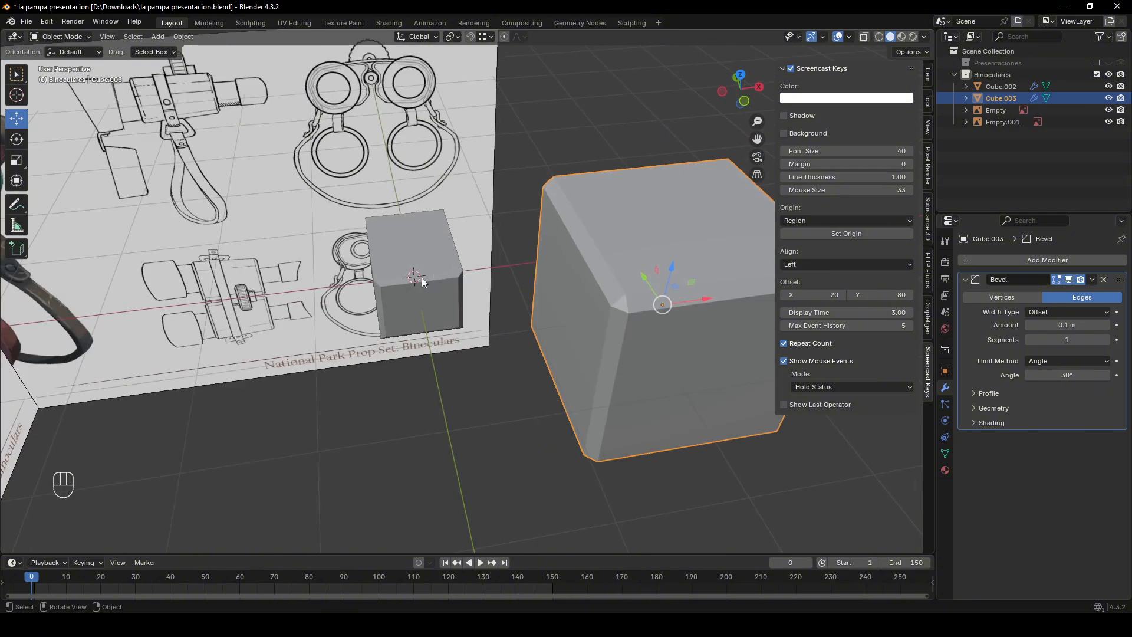
- Remove the Bevel modifier from the binocular body block
left_click(422, 277)
scroll(1013, 394, "down", 1)
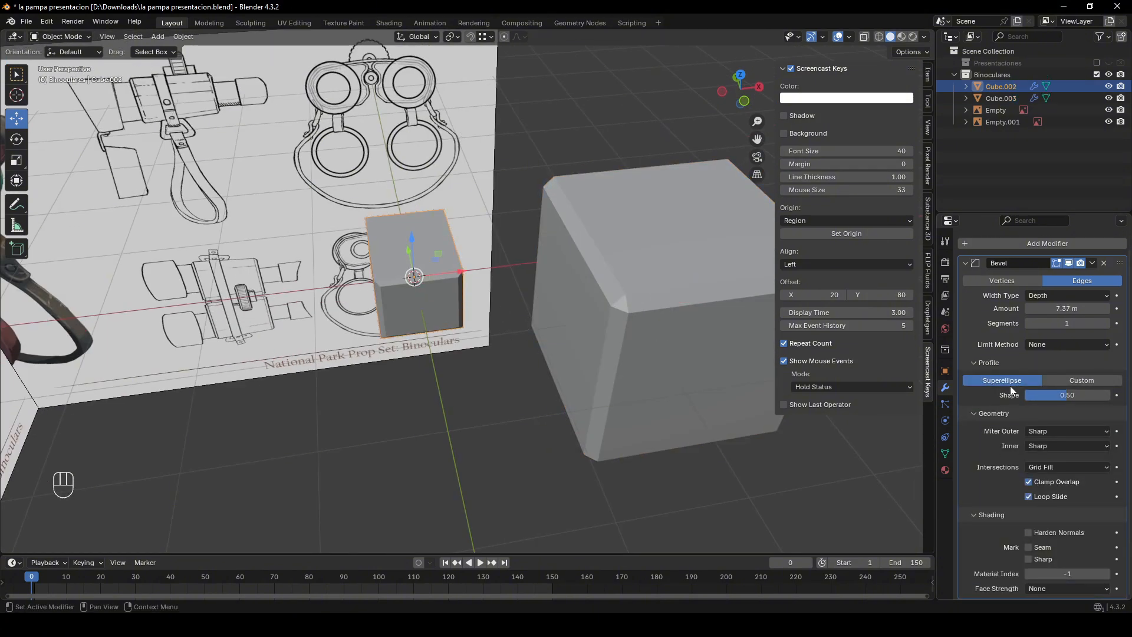
left_click(974, 263)
left_click(946, 371)
left_click(945, 388)
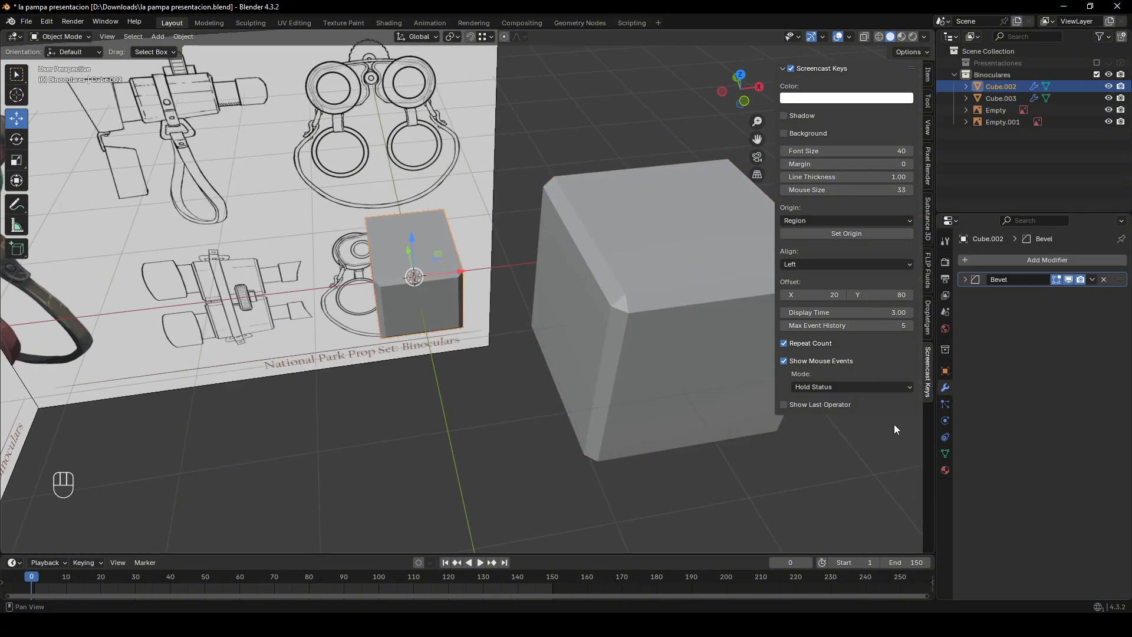
left_click(1104, 280)
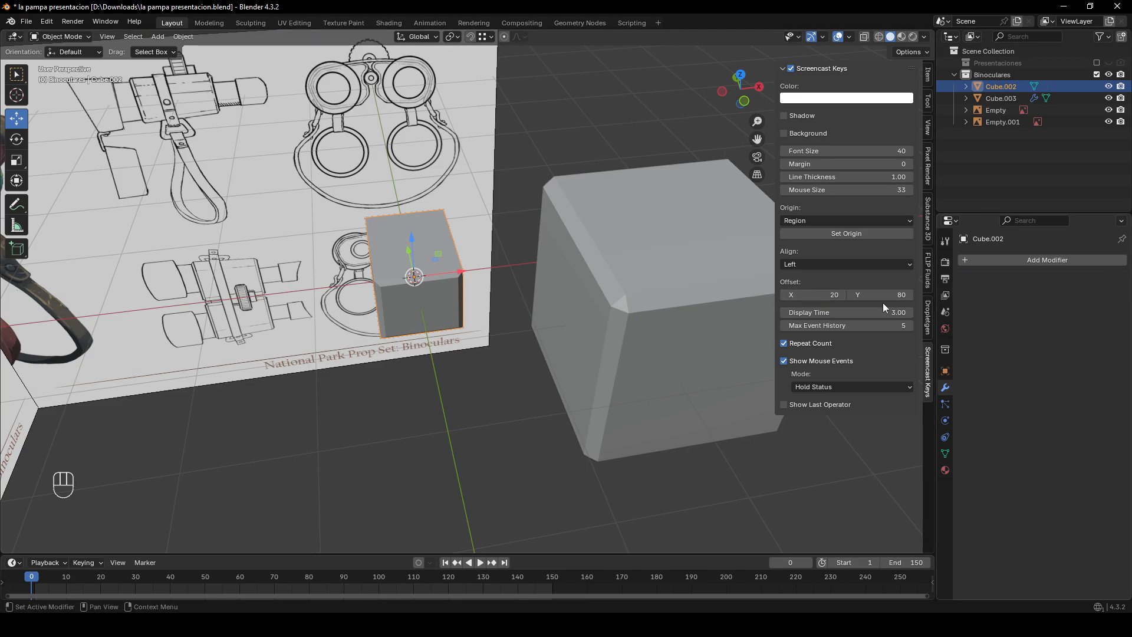
- Compare the edges of the unmodified block with those of the bevelled test cube
middle_click_drag(448, 346, 510, 351)
key("Tab")
key("Tab")
left_click(628, 281)
middle_click_drag(628, 281, 574, 268)
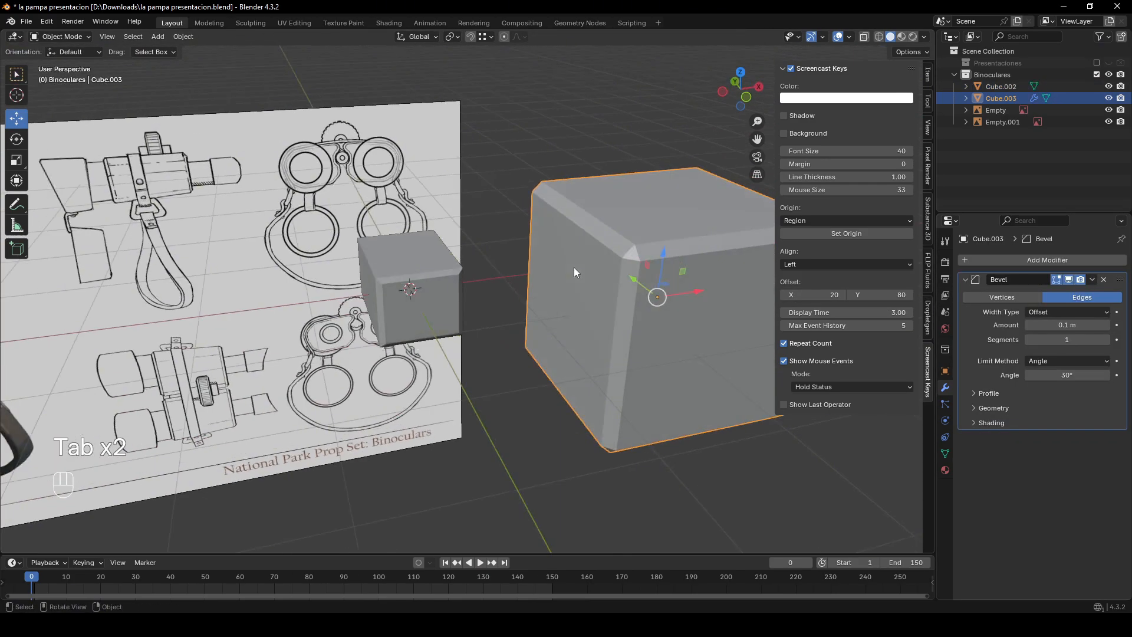
left_click(409, 284)
middle_click_drag(409, 284, 432, 293)
middle_click_drag(677, 279, 546, 274, "shift")
left_click(644, 311)
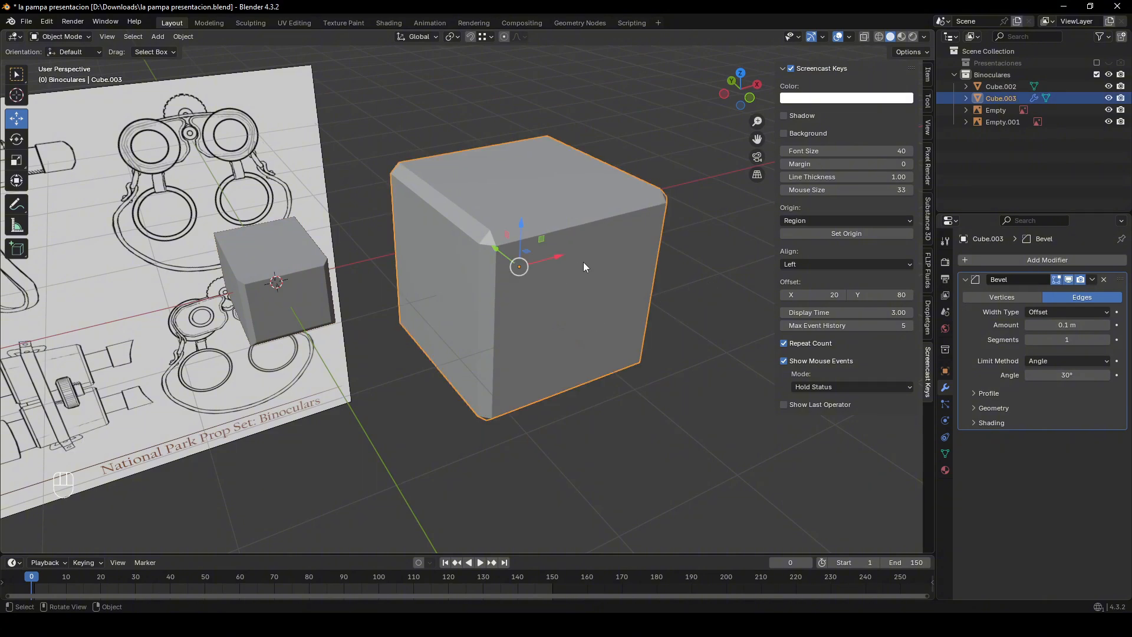
- Set the test cube's bevel amount to 0.21 m with 12 segments
scroll(542, 250, "up", 2)
middle_click_drag(559, 250, 590, 250)
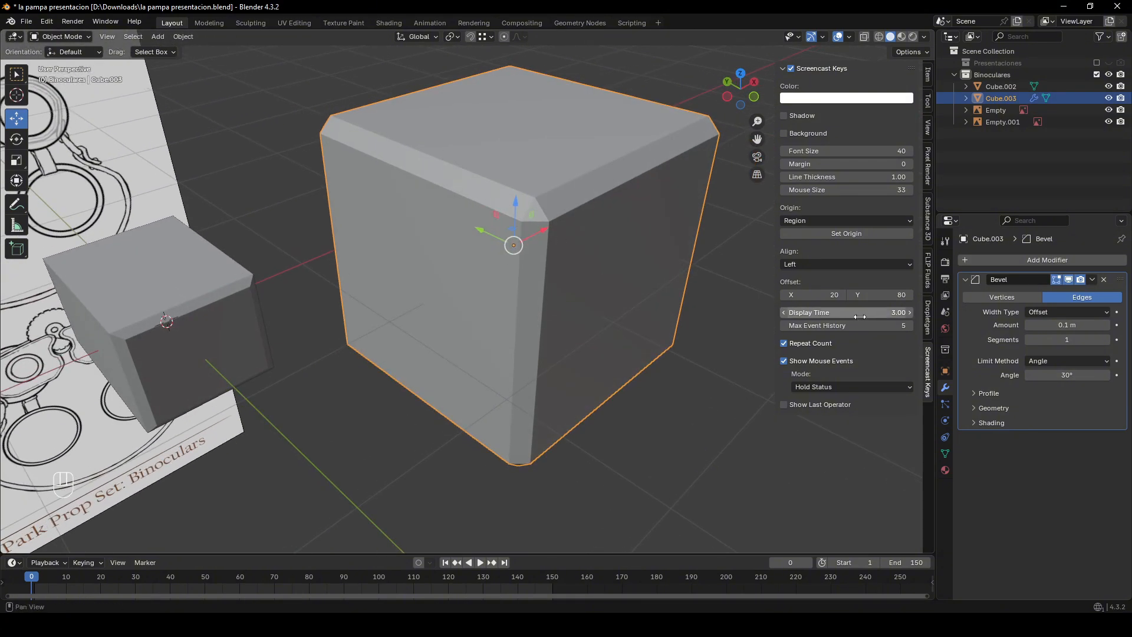
middle_click_drag(685, 266, 661, 273)
left_click_drag(1067, 325, 1095, 340)
- Shade the test cube smooth and set its bevel to 10 segments
mouse_move(688, 256)
middle_mouse_down()
mouse_move(585, 217)
mouse_move(674, 219)
mouse_move(699, 177)
mouse_move(555, 246)
mouse_move(666, 253)
middle_mouse_up()
right_click(587, 217)
left_click(587, 217)
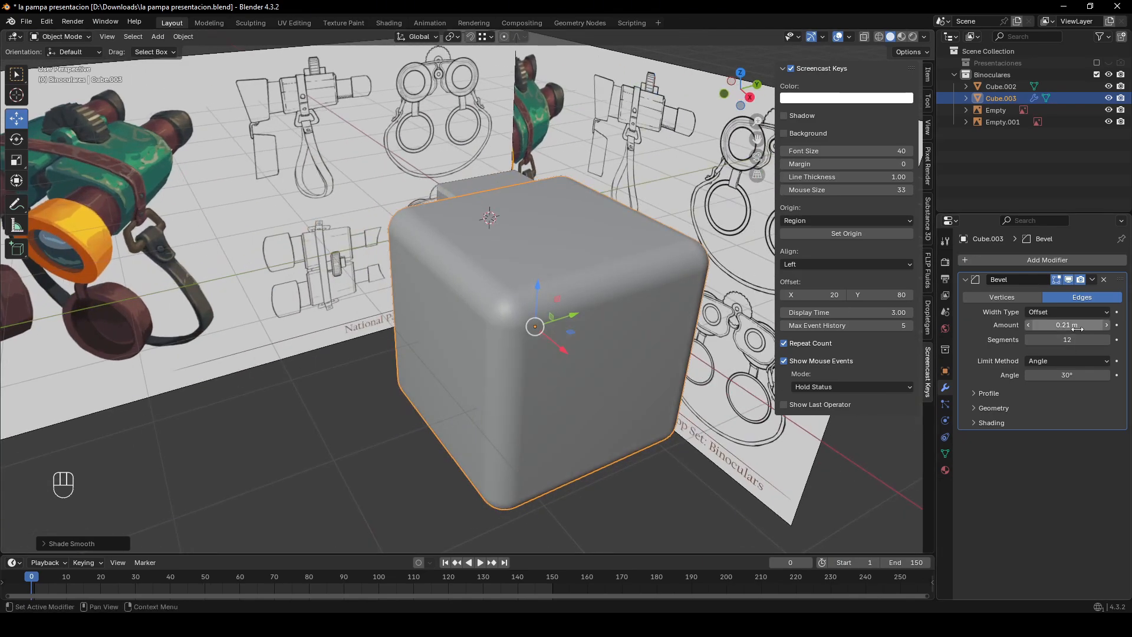
mouse_move(1067, 340)
left_mouse_down()
mouse_move(1044, 340)
mouse_move(1055, 340)
left_mouse_up()
key("Return")
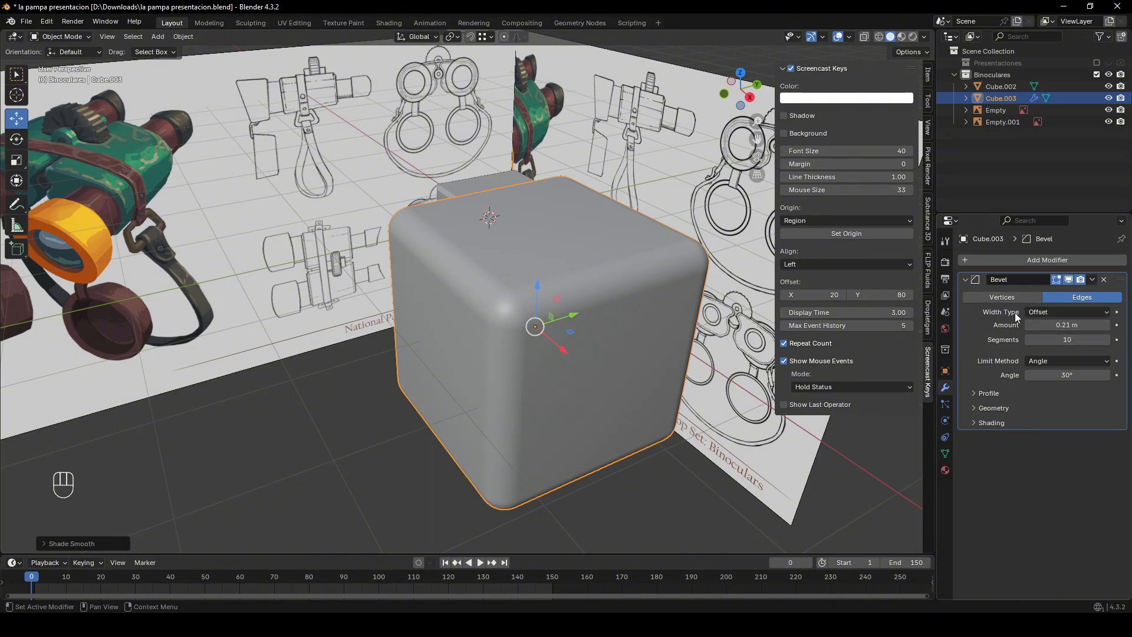
- Remove the test cube's Bevel modifier and delete the cube
left_click(1104, 280)
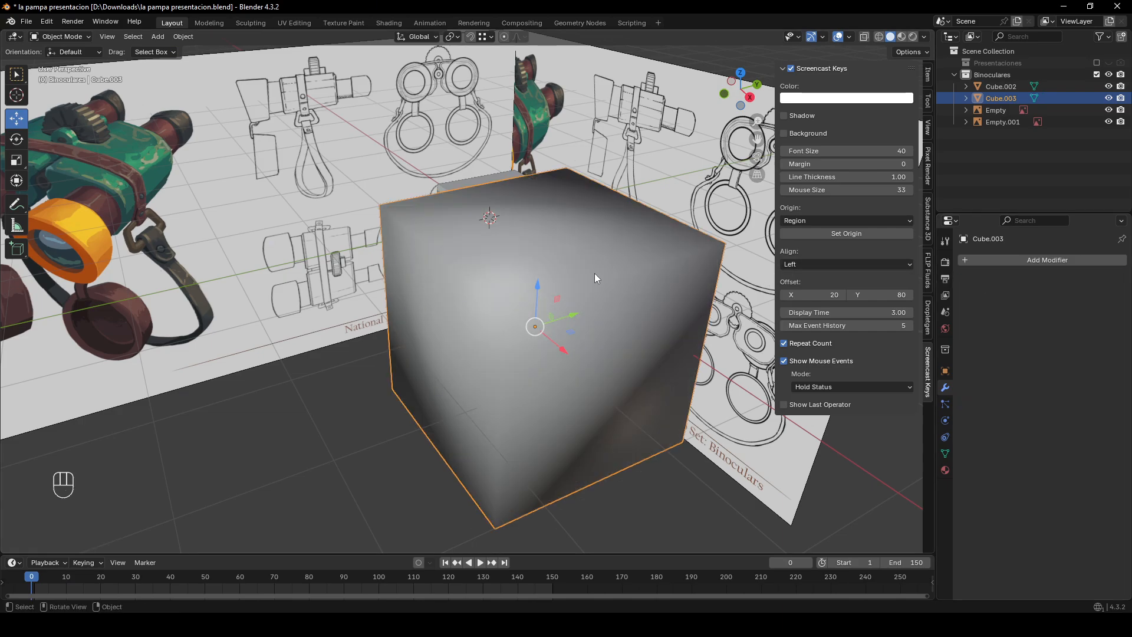
key("Delete")
- Frame the binocular body block, select all its vertices in Edit Mode and return to Object Mode
left_click(448, 221)
key("KP_Decimal")
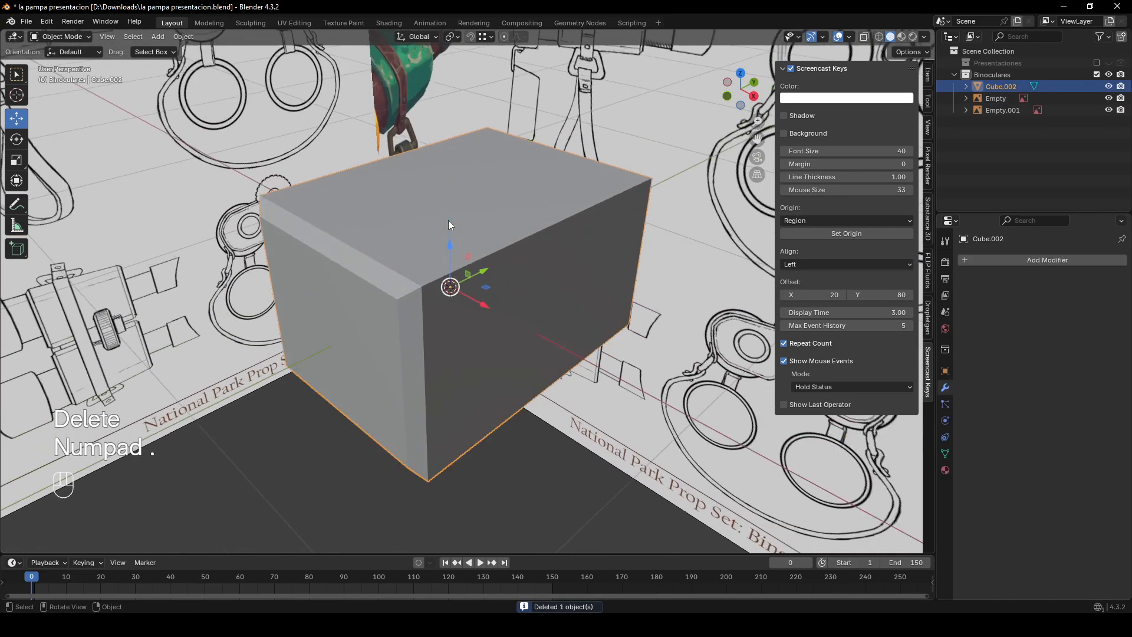
key("Tab")
key("1")
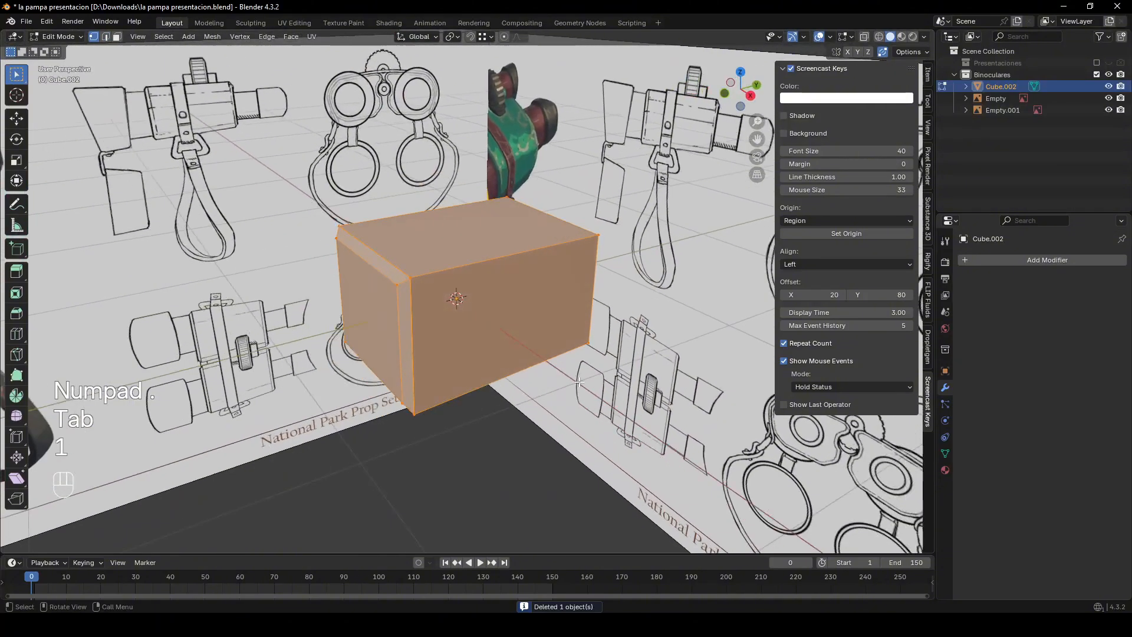
key("a")
middle_click_drag(543, 457, 515, 444)
key("Tab")
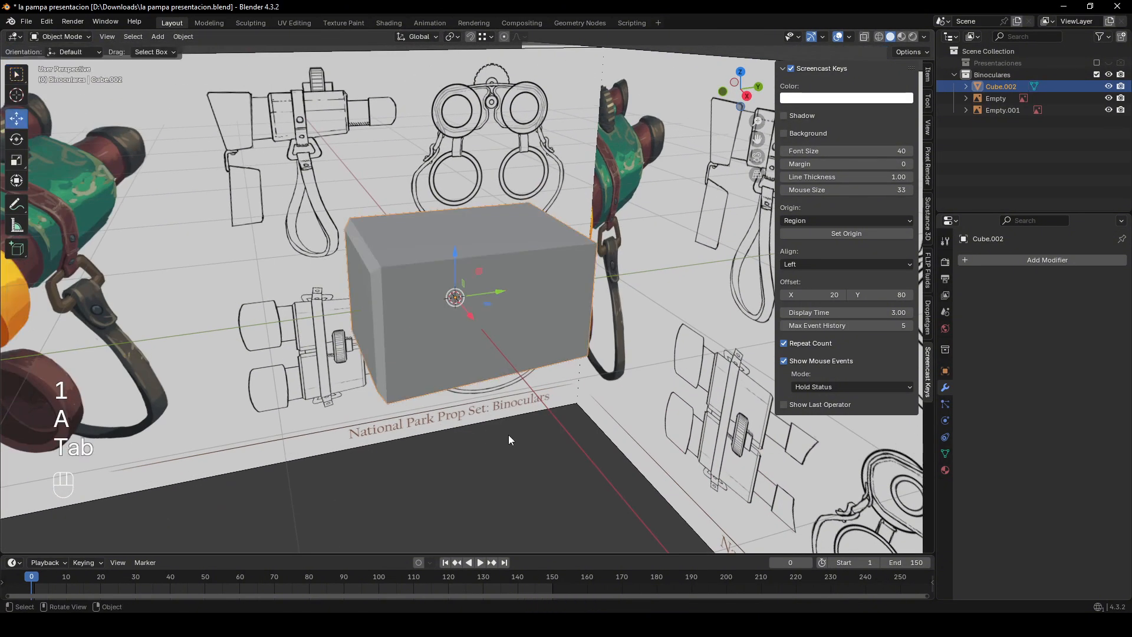
- Compare the block's chamfered end with the side-view reference in see-through display, using edge selection in Edit Mode
key("KP_Decimal")
key("KP_0")
left_click_drag(744, 93, 755, 101)
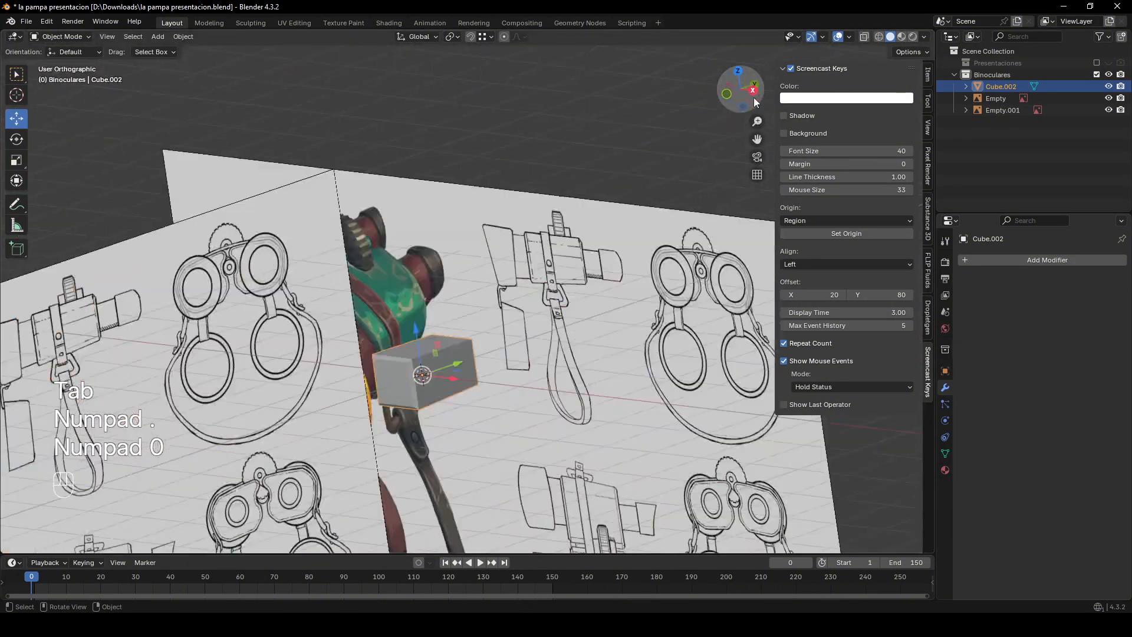
left_click(753, 91)
key("alt+z")
scroll(437, 295, "down", 2)
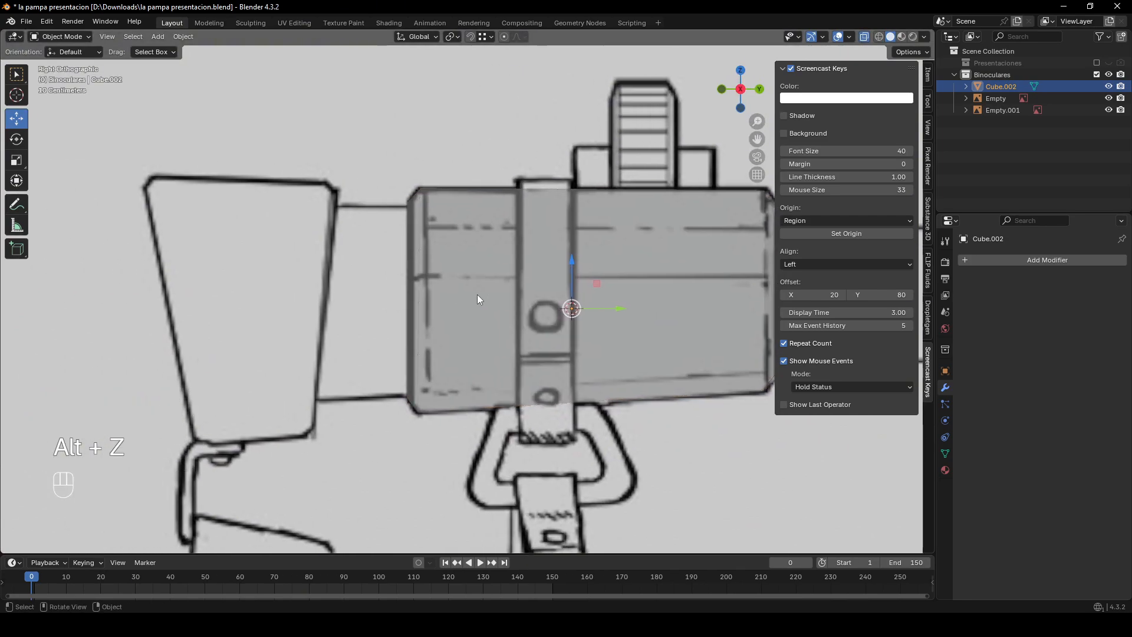
key("Tab")
key("2")
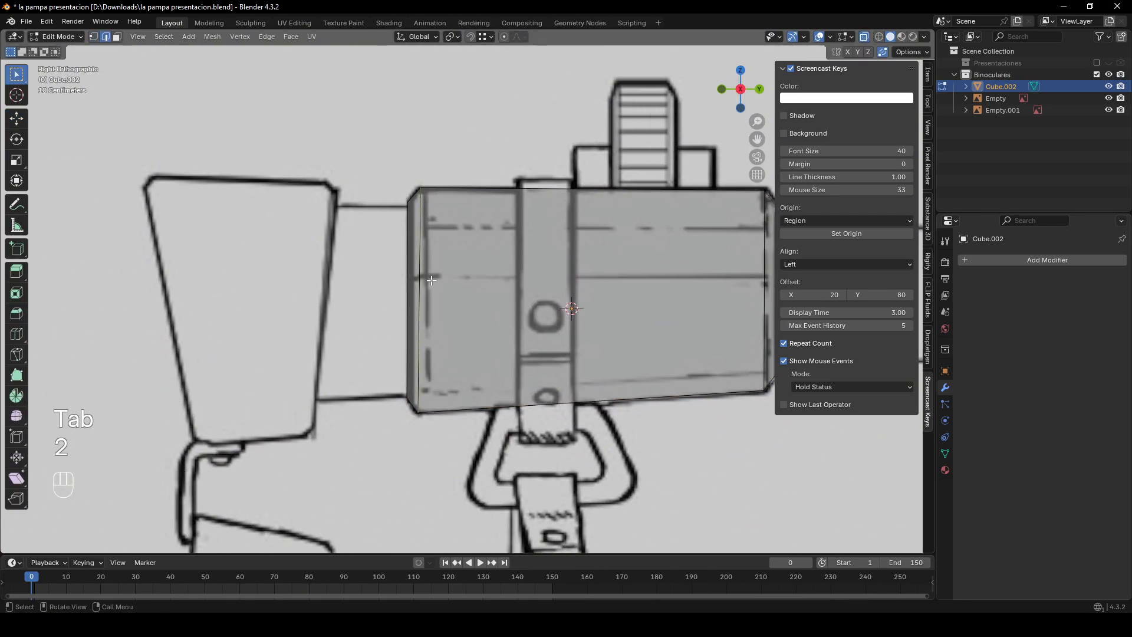
scroll(444, 288, "up", 1)
key("alt+z")
- Select all of the block's vertices and merge them by distance to remove the duplicates
middle_click_drag(445, 289, 485, 322)
left_click(486, 271, "alt")
middle_click_drag(486, 271, 488, 302)
key("1")
key("a")
key("m")
left_click(486, 330)
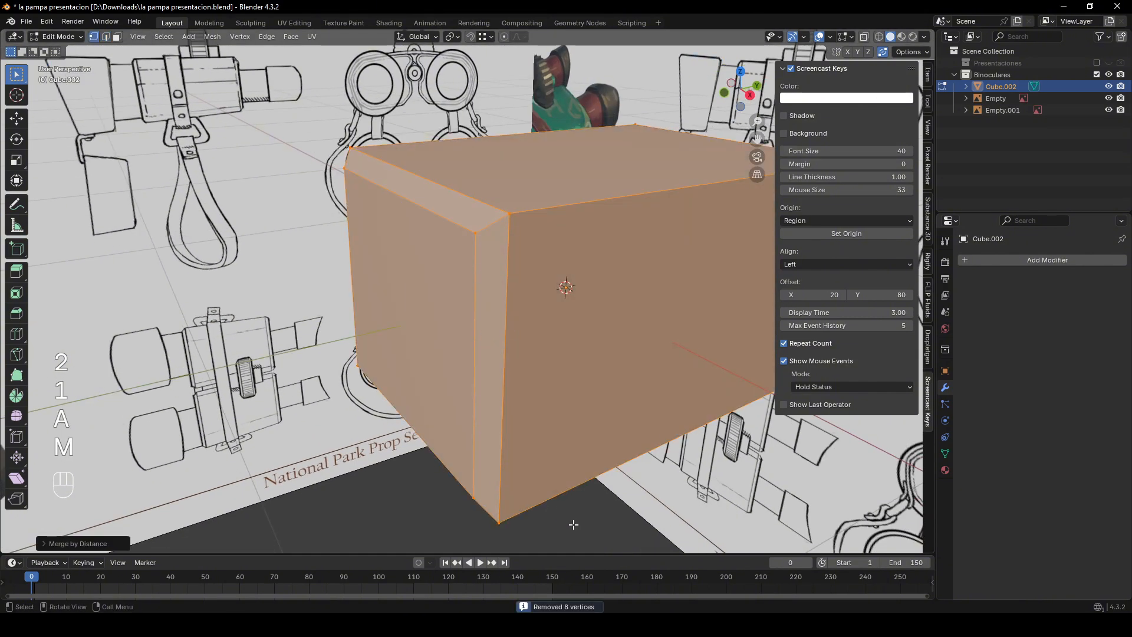
- Try to bevel the edge loop where the chamfer meets the block's long sides, using 2 segments
middle_click_drag(543, 349, 511, 358)
key("2")
left_click(463, 313, "alt")
middle_click_drag(457, 239, 694, 278)
left_click(529, 251, "alt")
mouse_move(619, 273)
middle_mouse_down()
mouse_move(485, 297)
mouse_move(589, 308)
mouse_move(640, 282)
middle_mouse_up()
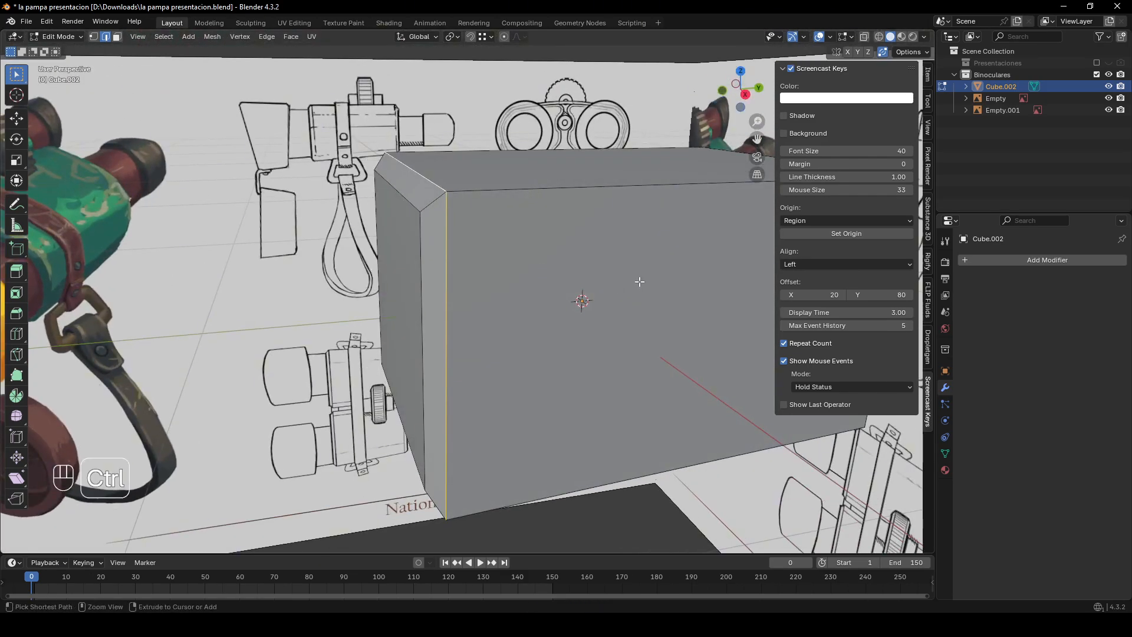
key("ctrl+b")
scroll(648, 285, "up", 2)
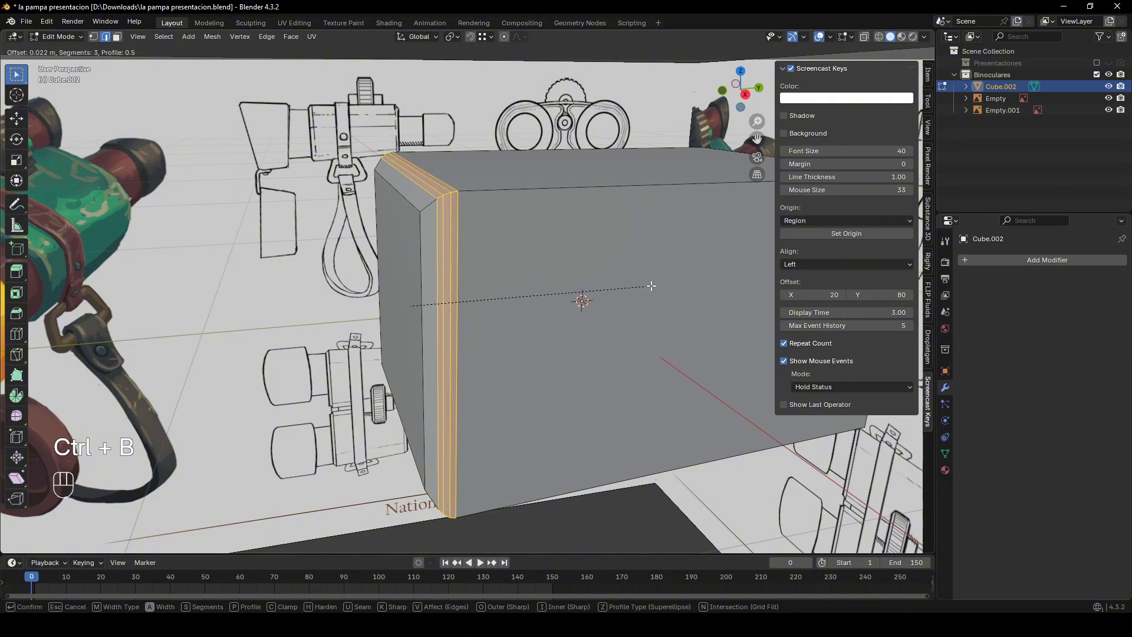
scroll(652, 287, "down", 1)
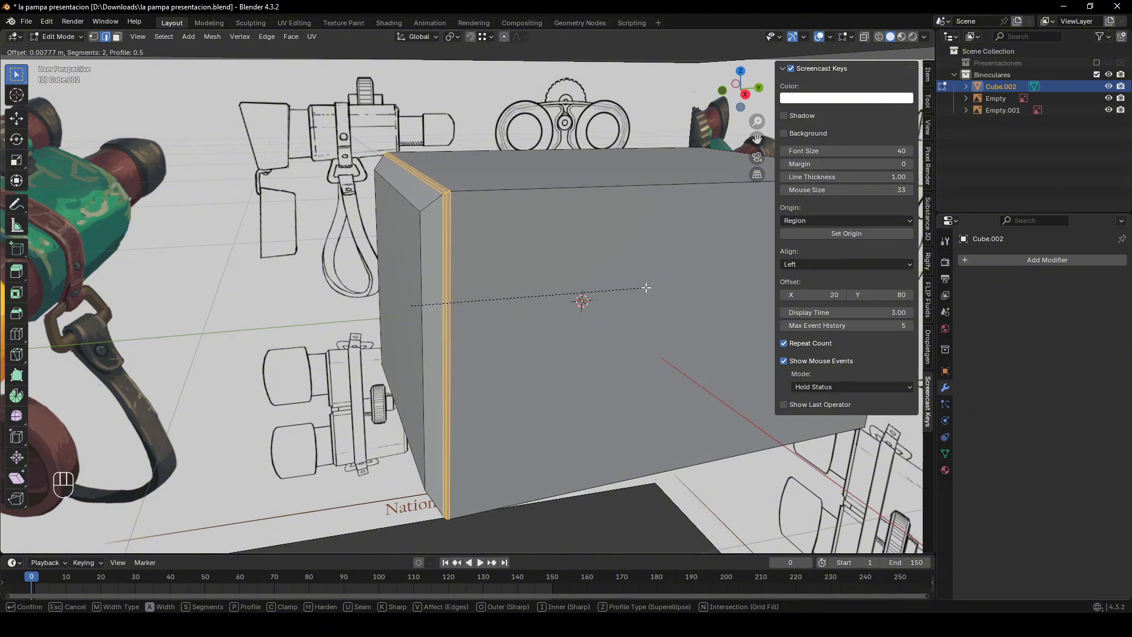
right_click(645, 288)
middle_click_drag(532, 258, 495, 253)
key("ctrl+z")
- Recheck the block for duplicates by merging all of its vertices by distance once more
key("1")
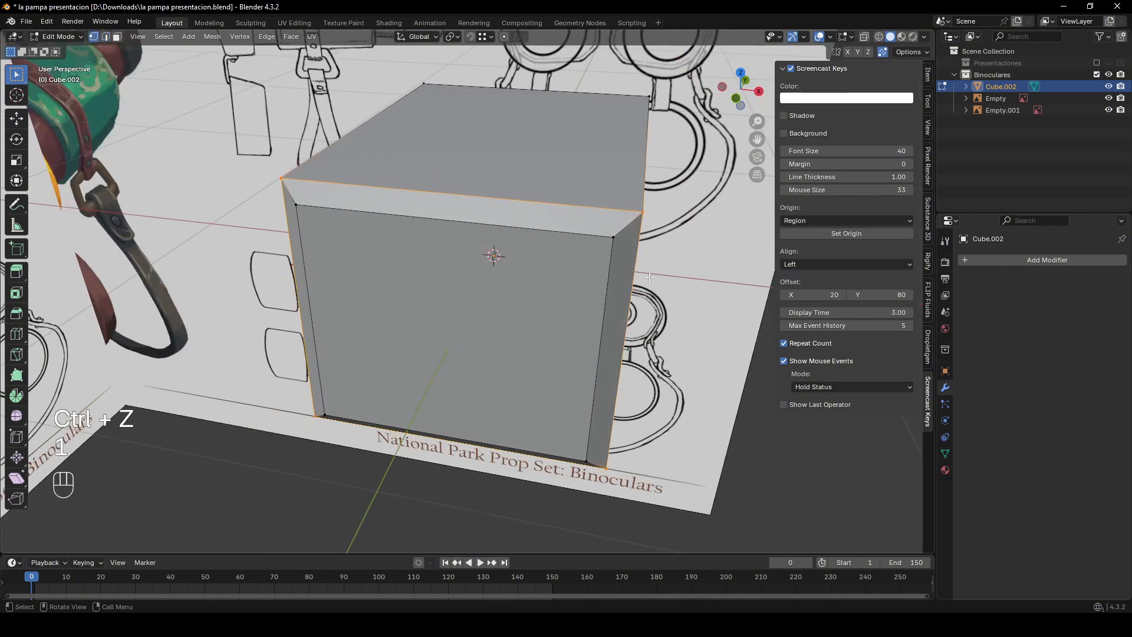
key("a")
key("m")
left_click(641, 281)
middle_click_drag(640, 281, 649, 306)
- Return to Object Mode and add a Bevel modifier with 5 segments to the block
key("Tab")
left_click(964, 260)
type("bevel")
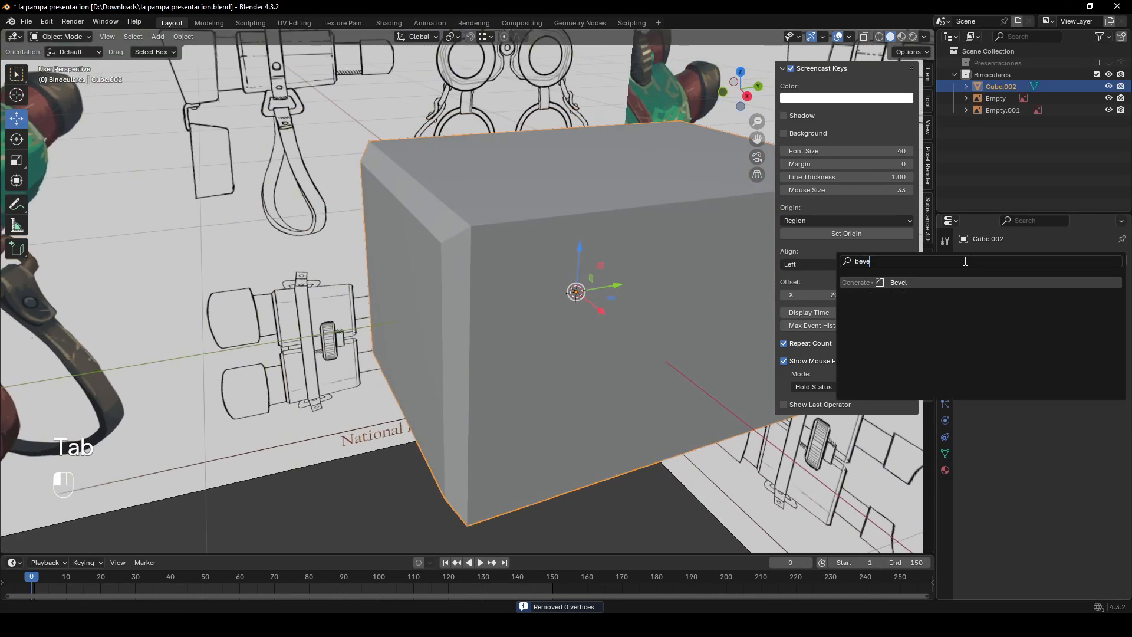
key("Return")
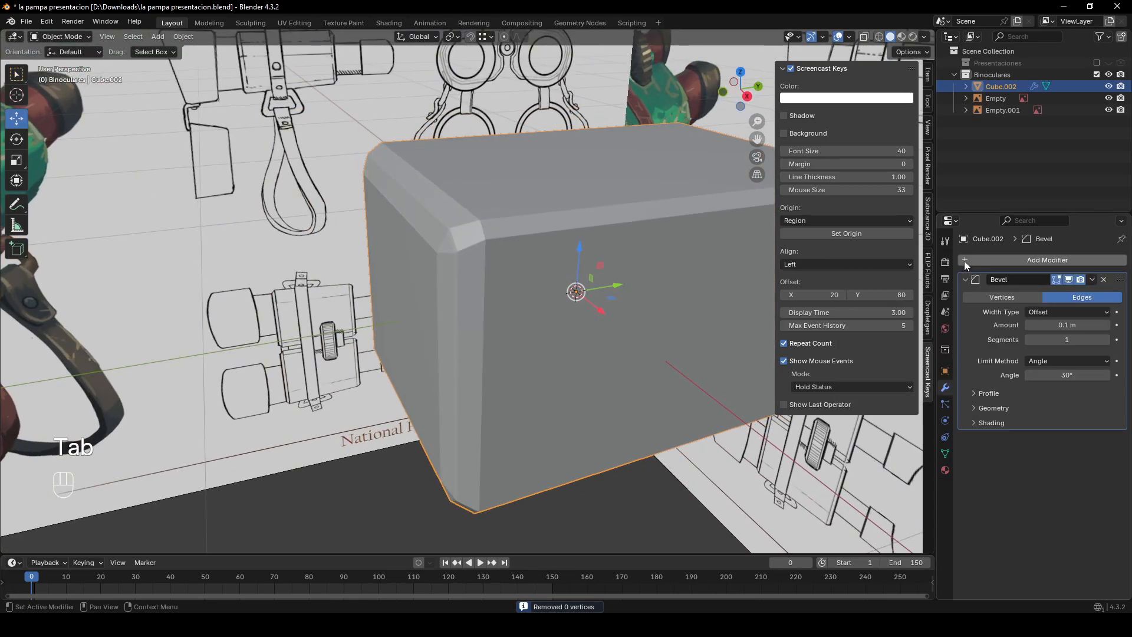
left_click(1106, 339)
left_click(1106, 339)
left_click(1106, 341)
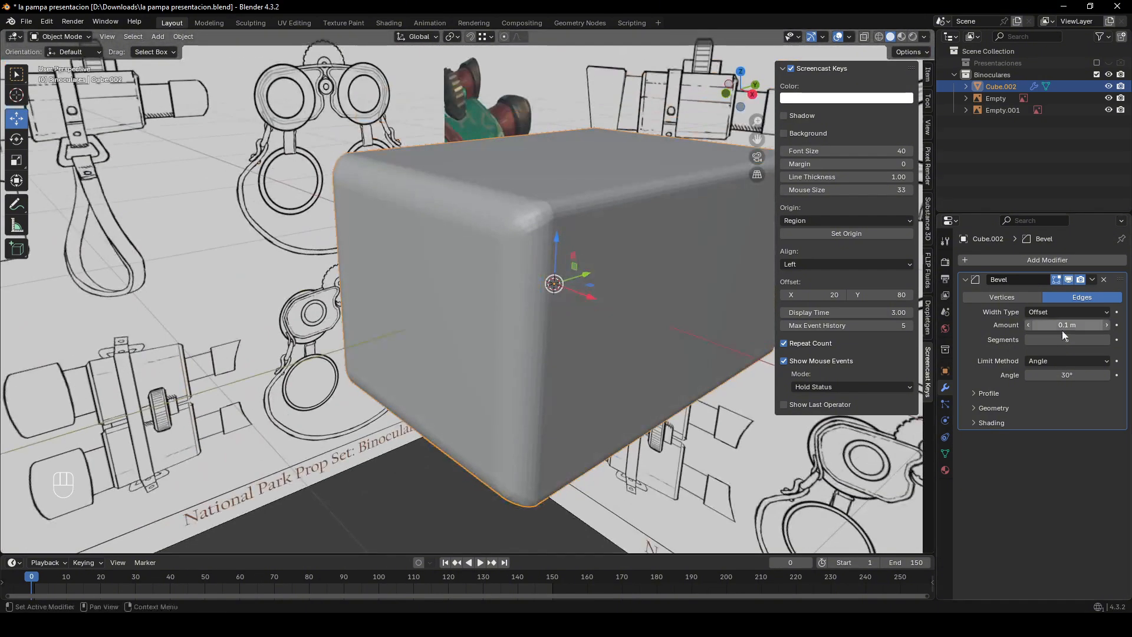
- Set the block's bevel amount to 0.01 m and inspect the rounded edges around the chamfer
left_click_drag(1063, 330, 1064, 325, "alt")
left_click(1028, 325)
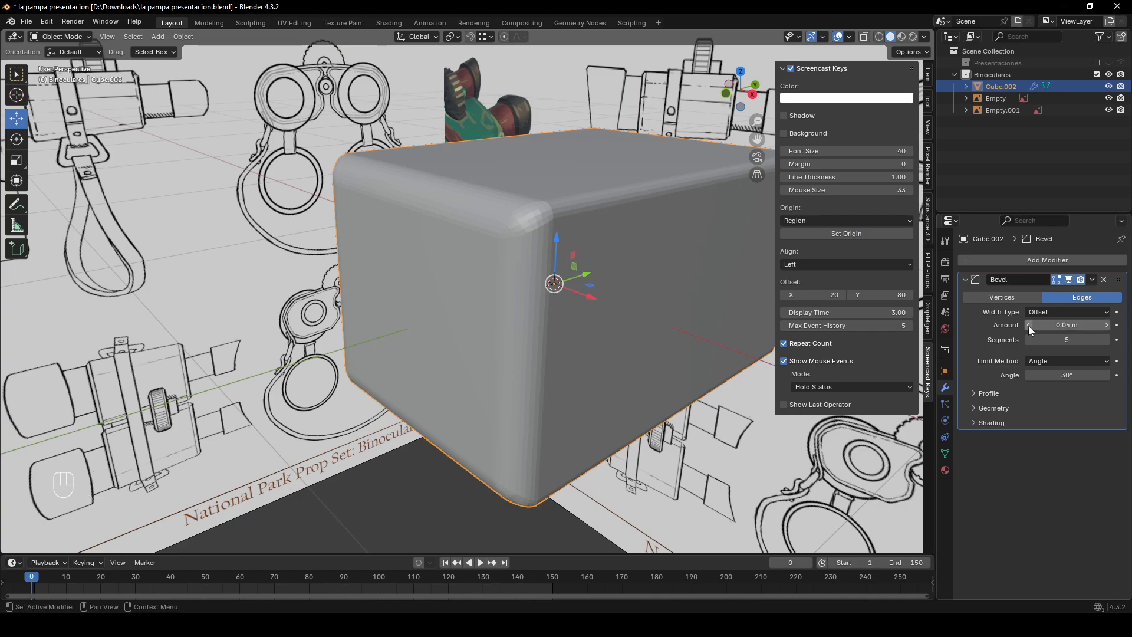
left_click(1028, 325)
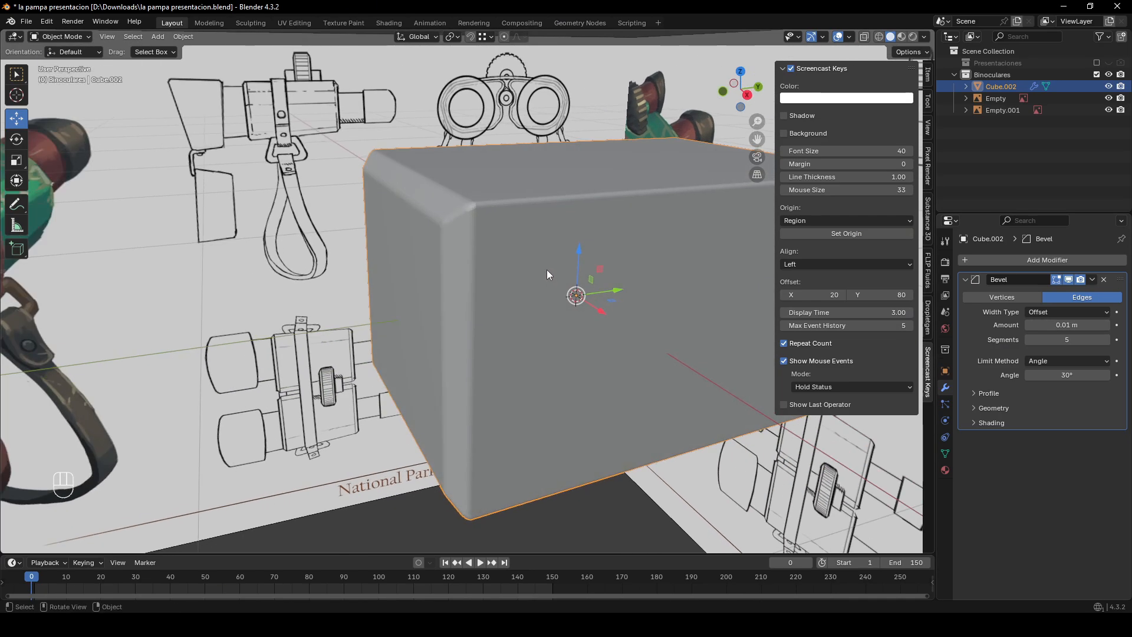
mouse_move(546, 270)
middle_mouse_down()
mouse_move(557, 194)
mouse_move(533, 226)
mouse_move(553, 253)
mouse_move(604, 273)
mouse_move(523, 258)
mouse_move(555, 255)
middle_mouse_up()
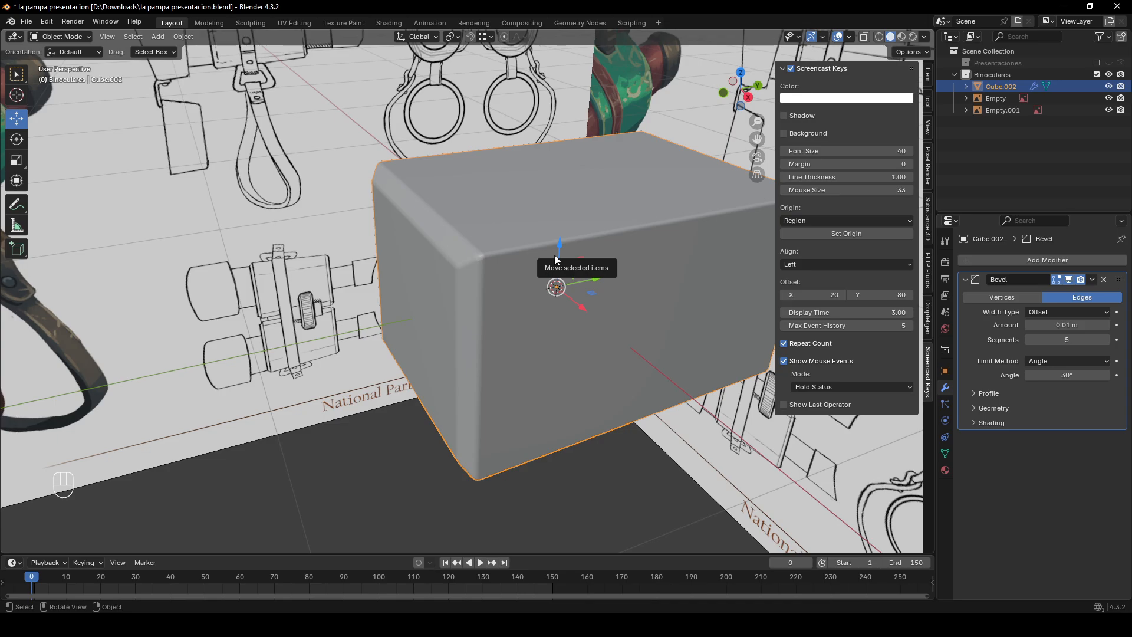
scroll(515, 284, "up", 1)
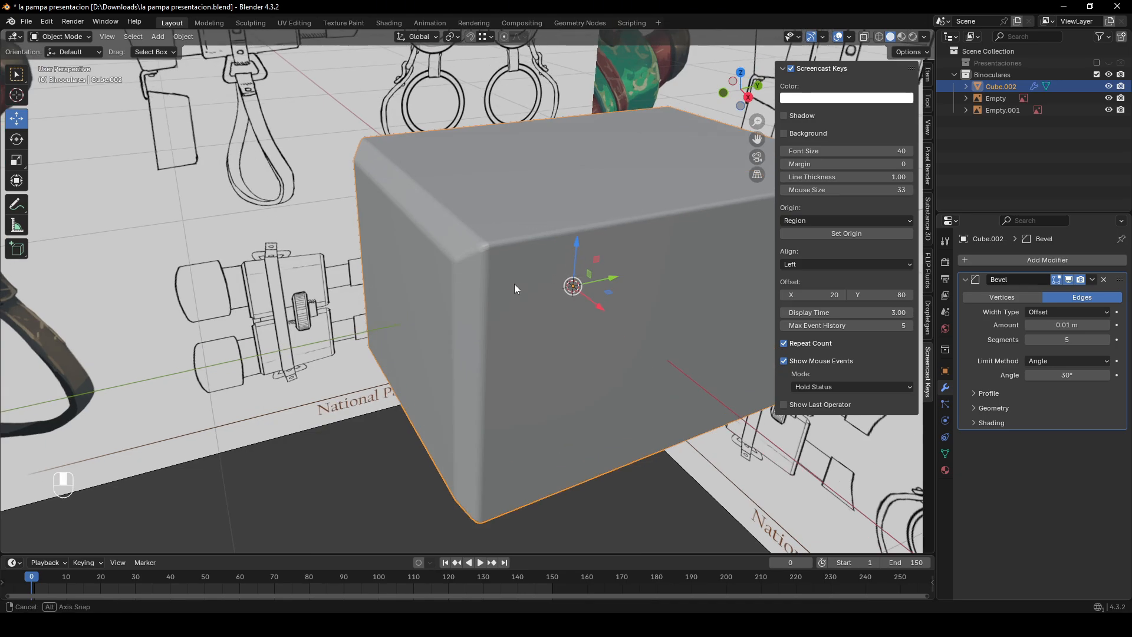
middle_click_drag(514, 284, 575, 263)
scroll(560, 306, "up", 1)
scroll(560, 253, "down", 2)
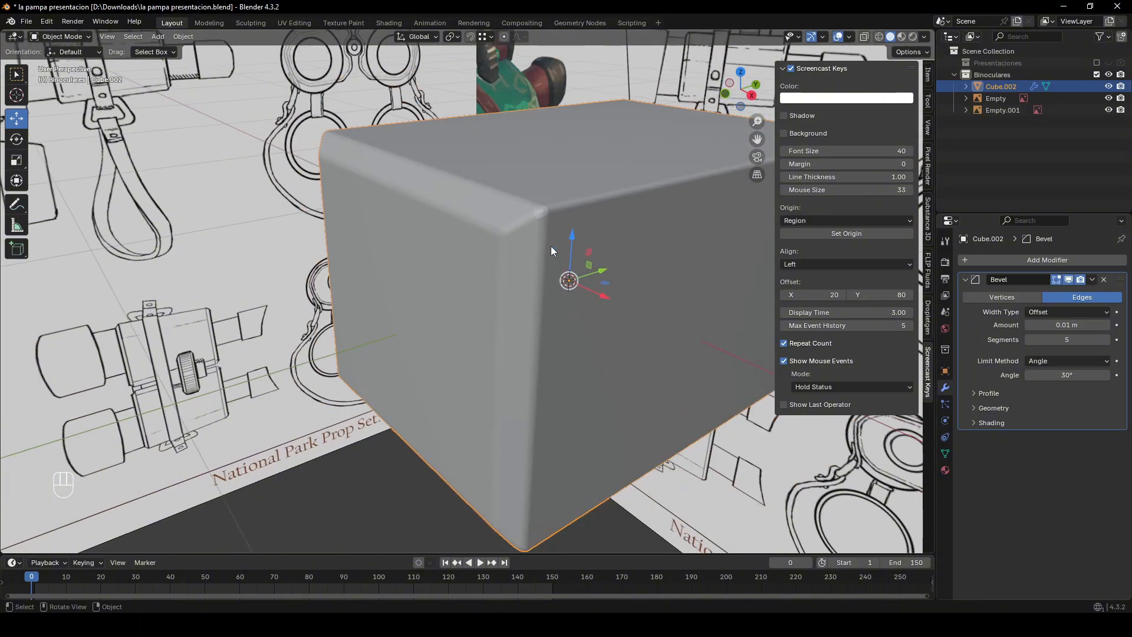
- Apply the block's Bevel modifier and inspect the corner topology in Edit Mode
key("ctrl+a")
key("Tab")
scroll(557, 222, "up", 3)
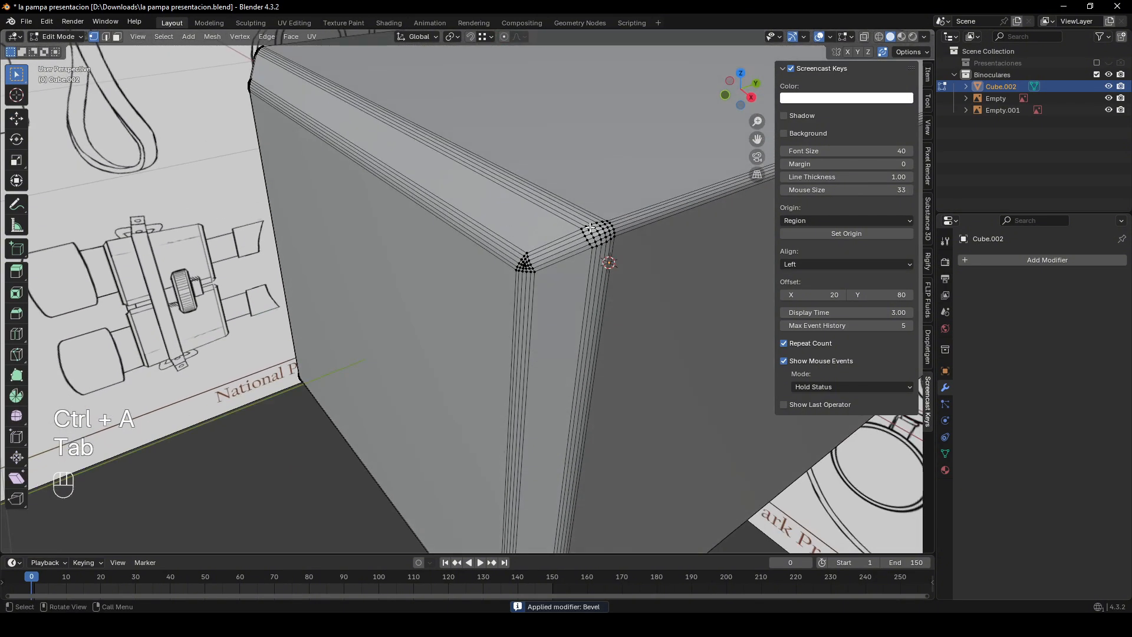
key("Tab")
- Undo the applied bevel, its amount and segment settings, and the addition of the Bevel modifier
key("ctrl+z")
key("ctrl+z")
key("ctrl+z")
key("ctrl+z")
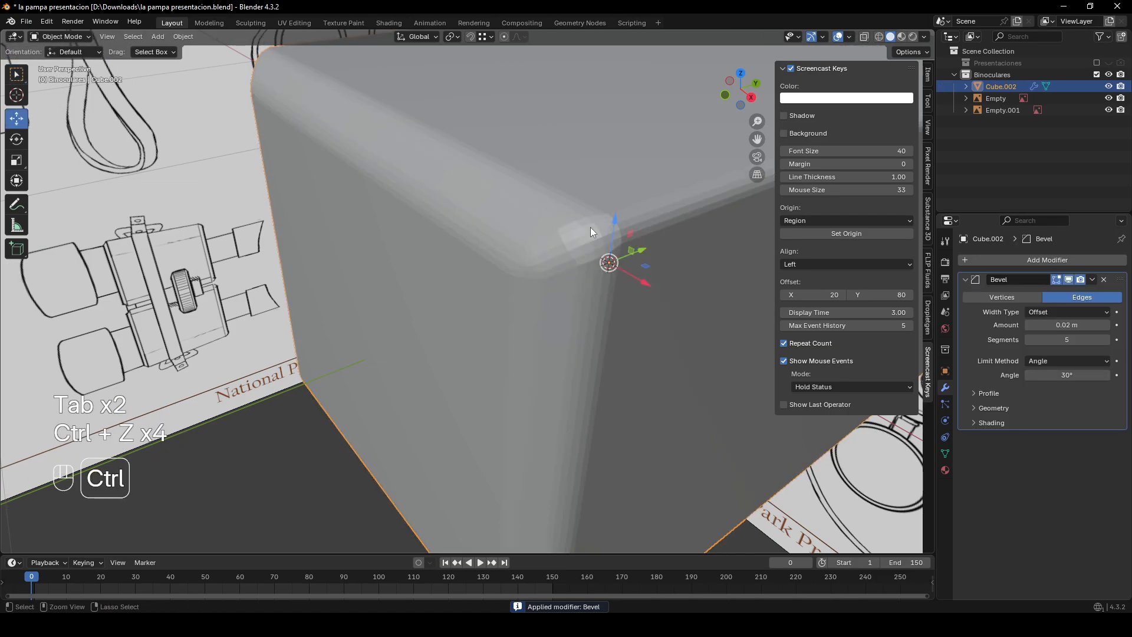
key("ctrl+z")
key("ctrl+z")
key("ctrl+z")
key("ctrl+z")
key("ctrl+z")
key("ctrl+z")
key("ctrl+z")
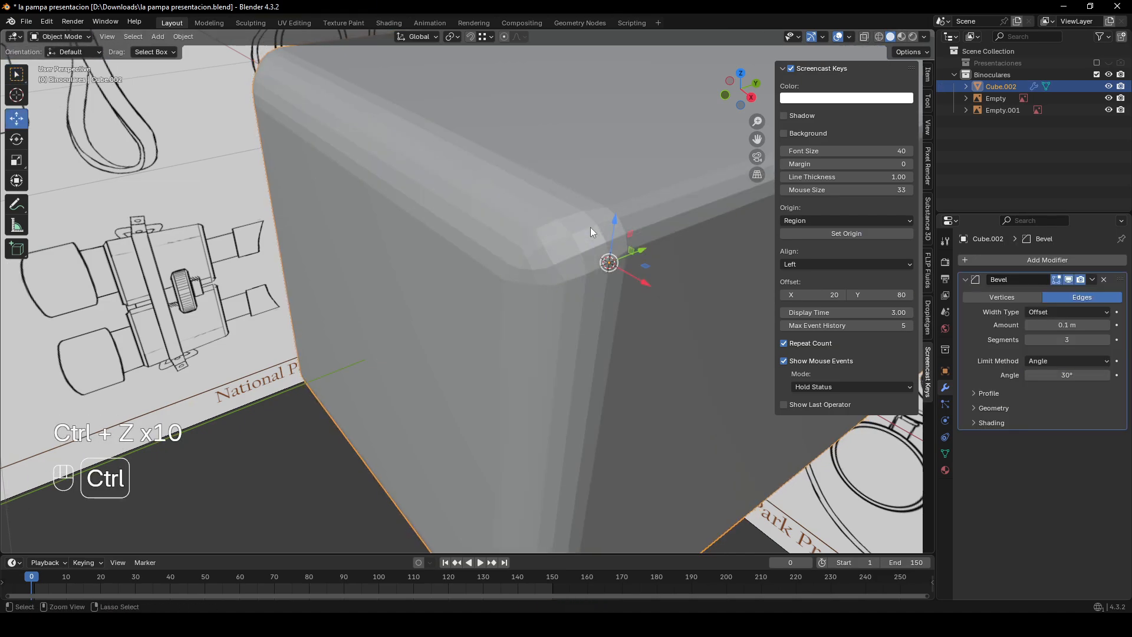
scroll(588, 230, "down", 4)
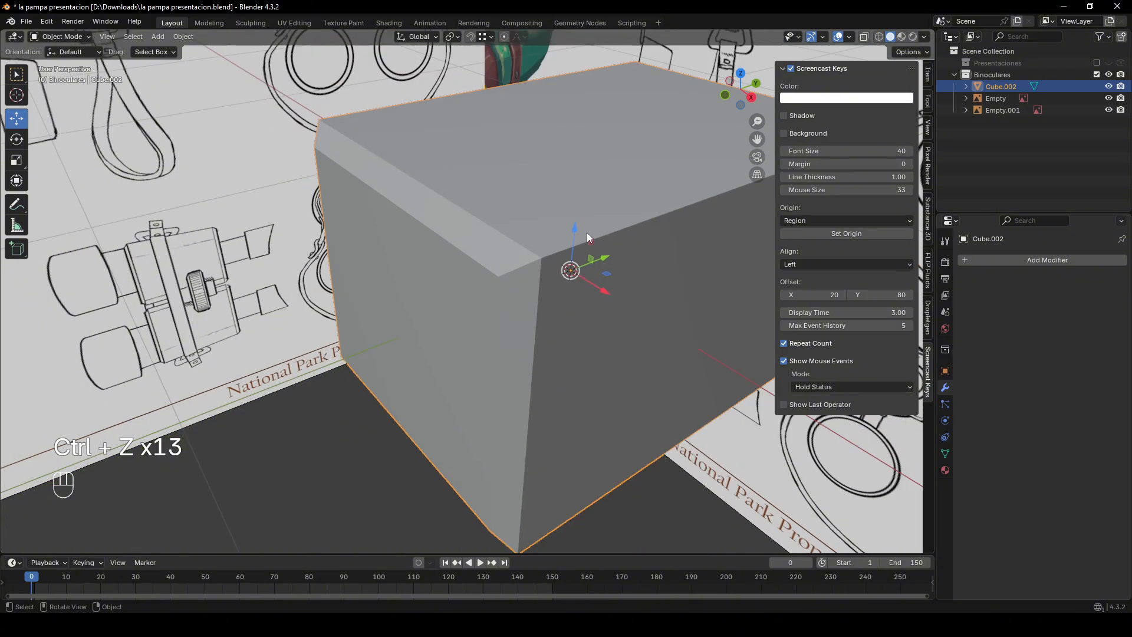
key("Tab")
middle_click_drag(559, 384, 592, 335)
key("Tab")
left_click(747, 96)
key("Tab")
key("Tab")
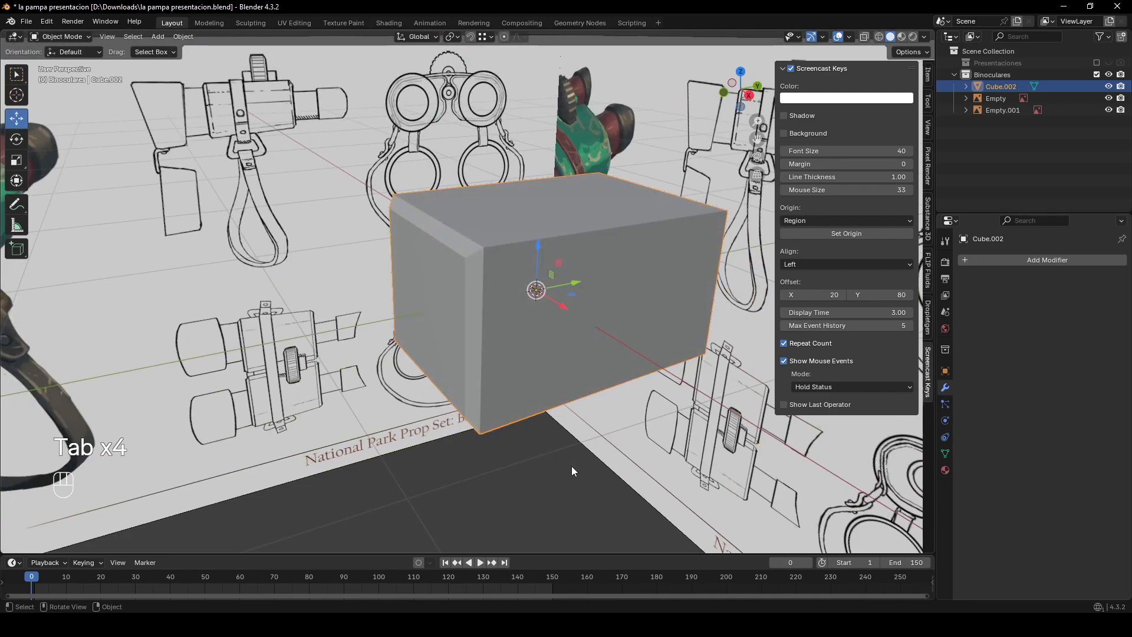
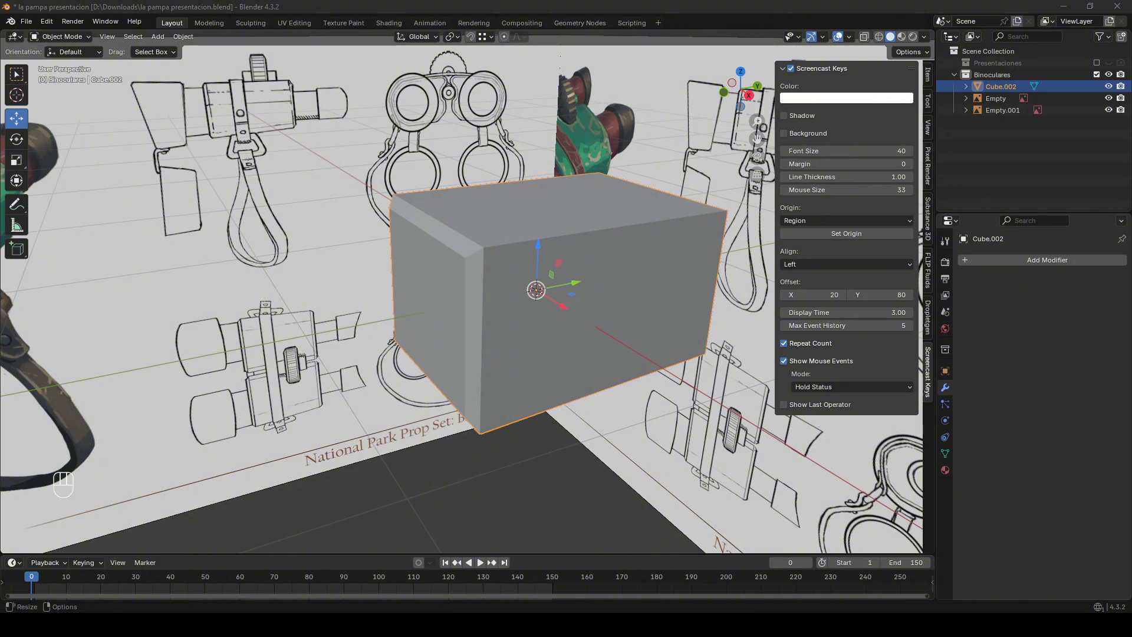
- Examine the chamfered block against the front-view reference image and the painted binoculars
middle_click_drag(473, 331, 677, 166)
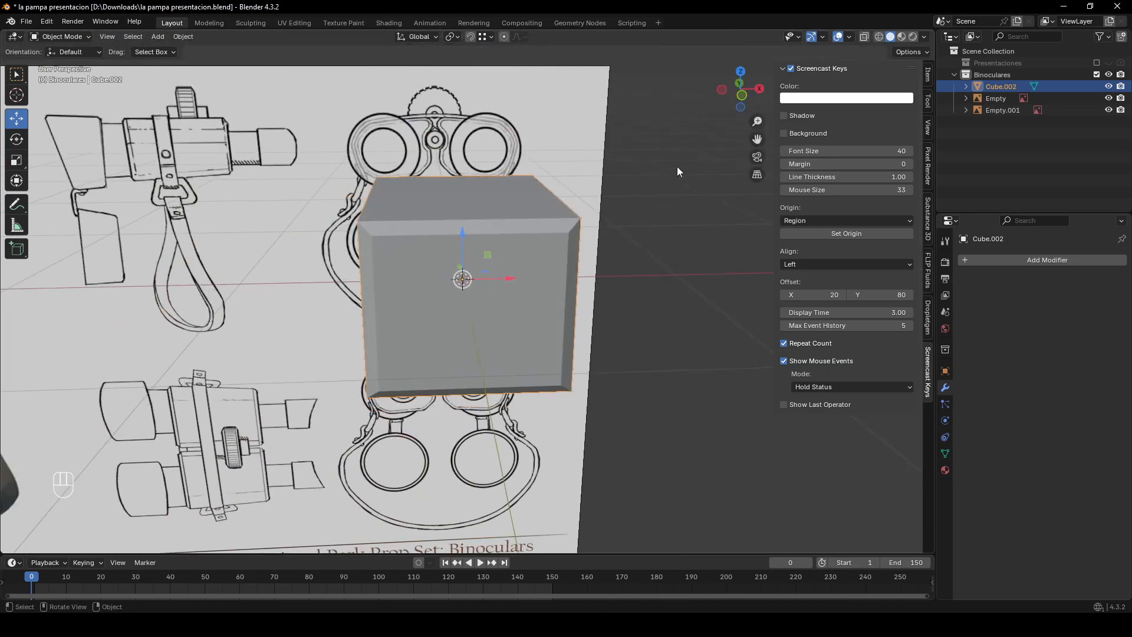
left_click(744, 102)
scroll(648, 100, "down", 4)
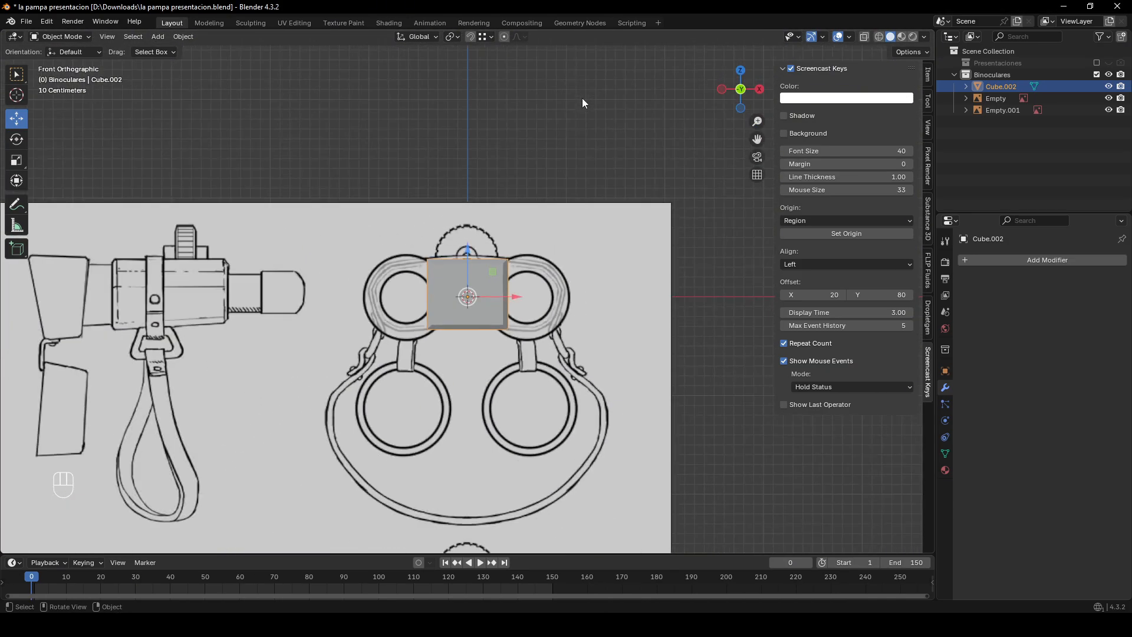
middle_click_drag(582, 98, 624, 185)
middle_click_drag(515, 250, 511, 321)
middle_click_drag(821, 79, 257, 244)
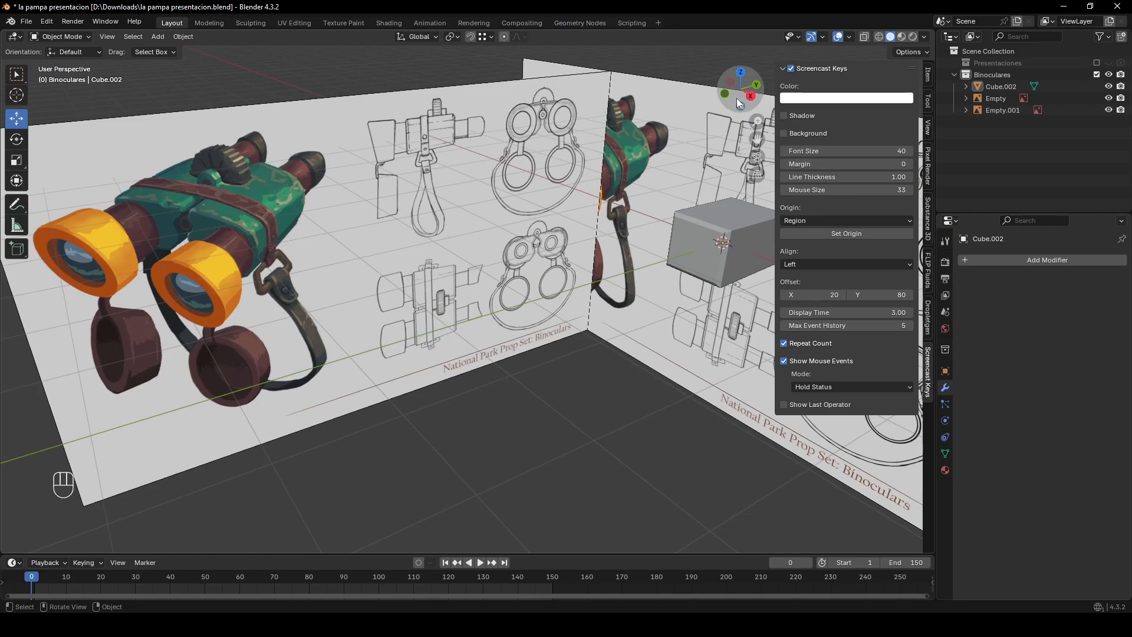
mouse_move(737, 98)
left_mouse_down()
mouse_move(590, 166)
mouse_move(674, 168)
mouse_move(586, 159)
left_mouse_up()
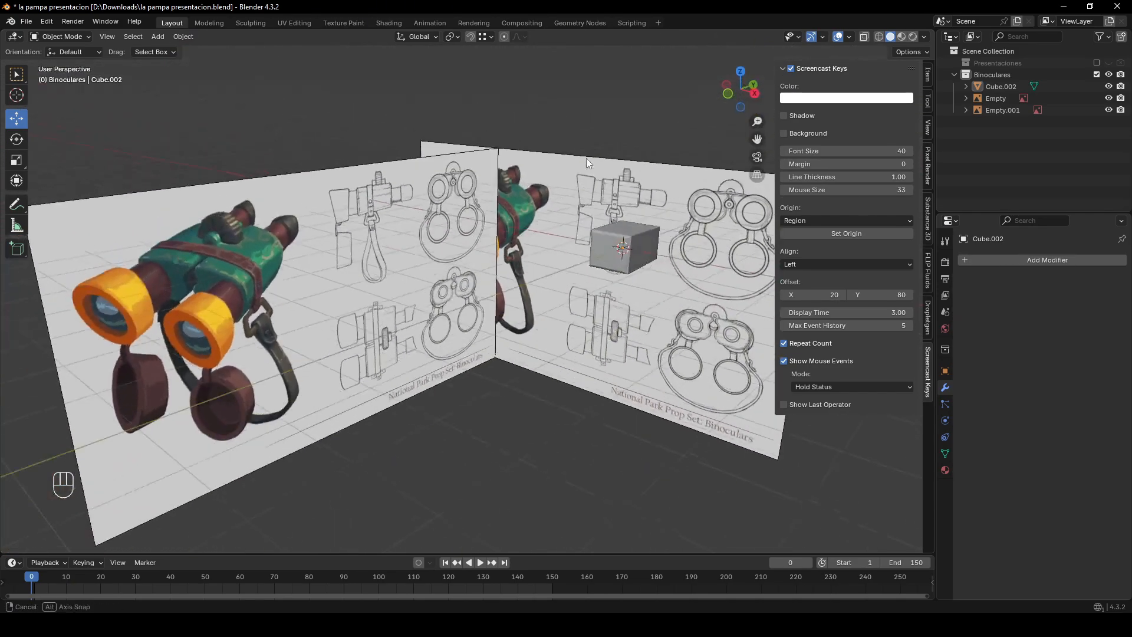
left_click(569, 364)
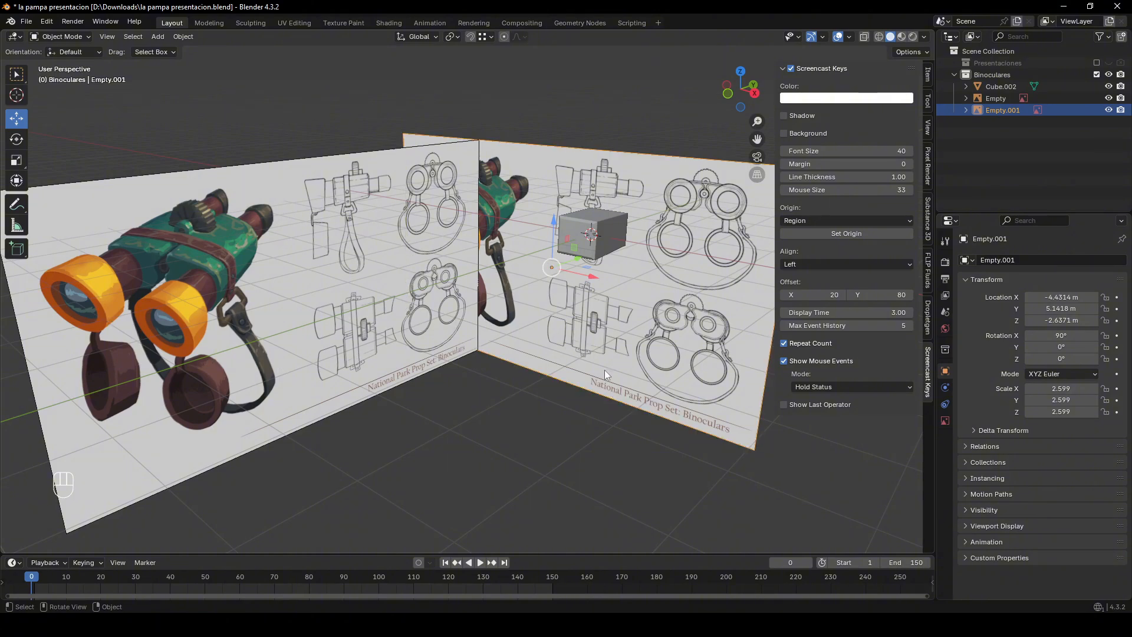
left_click(614, 370)
- Add a cylinder from the front orthographic view and set its alignment to View
left_click(728, 93)
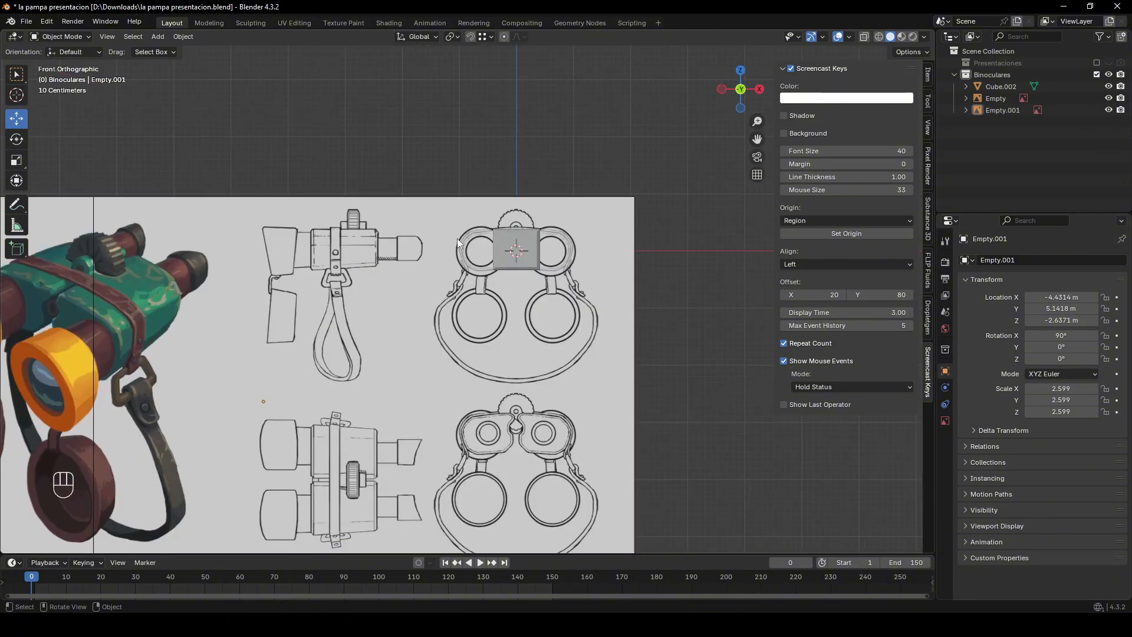
scroll(705, 163, "up", 3)
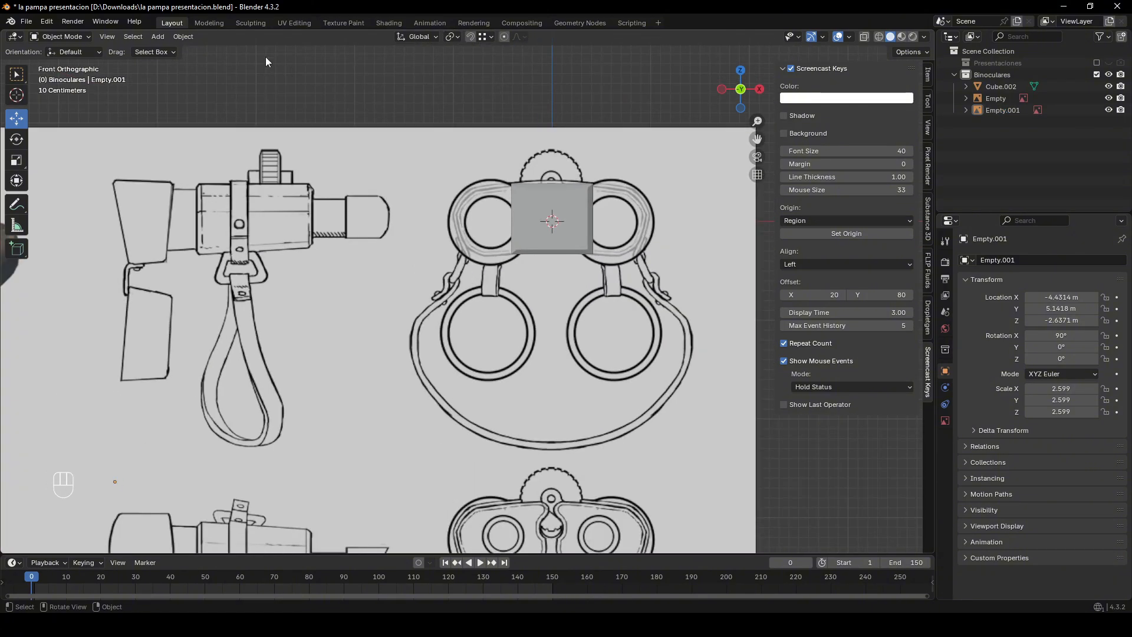
left_click(159, 37)
mouse_move(179, 48)
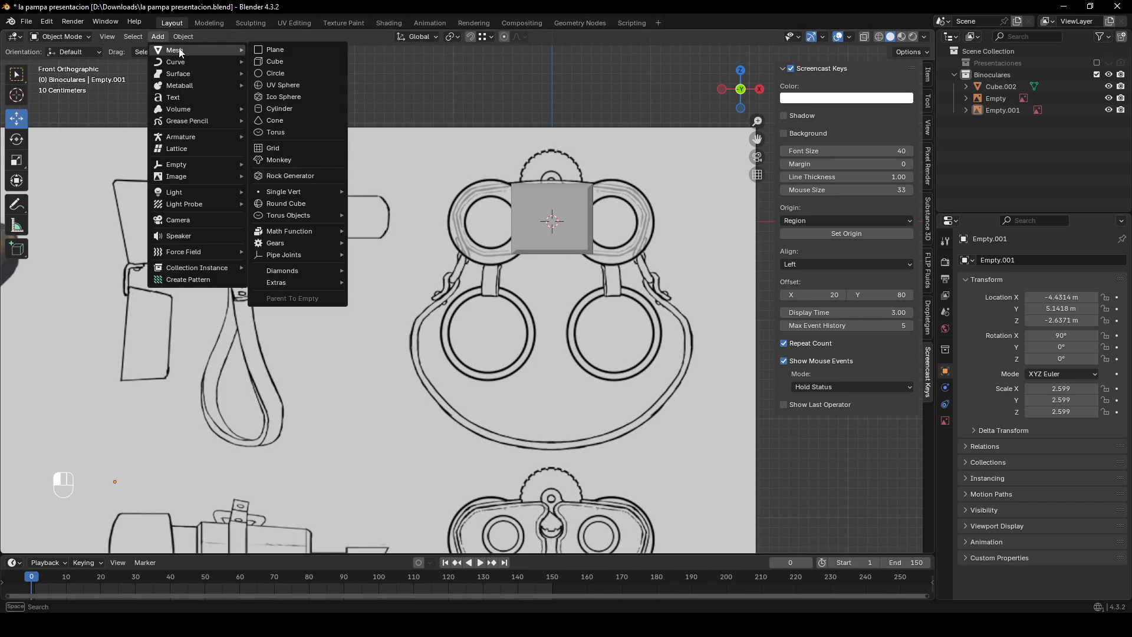
left_click(271, 111)
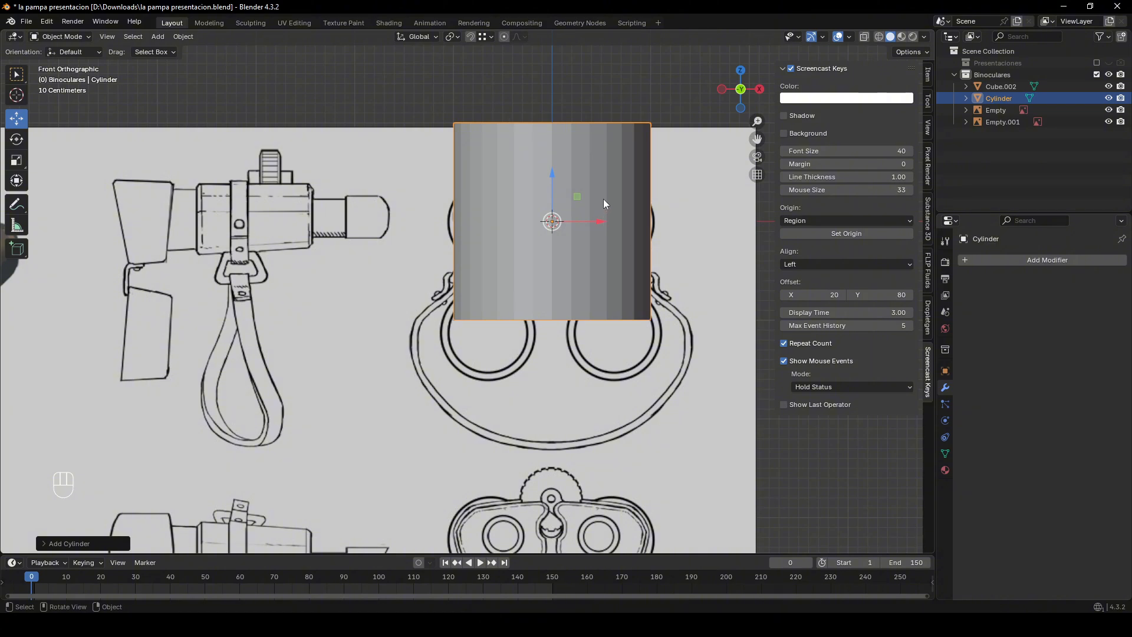
left_click(66, 543)
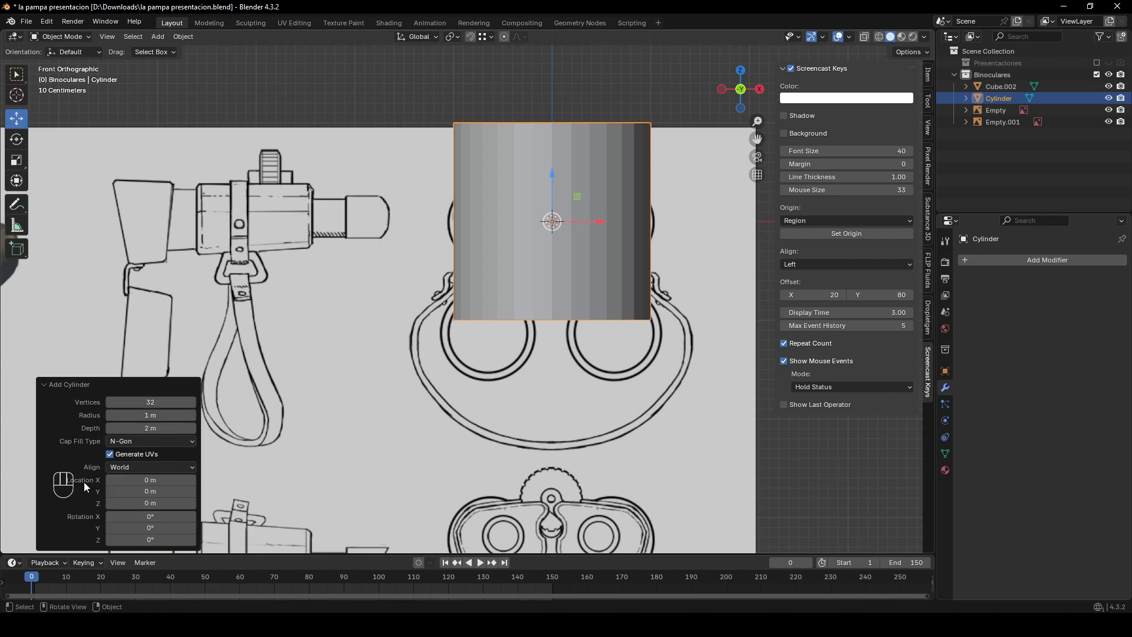
left_click(130, 467)
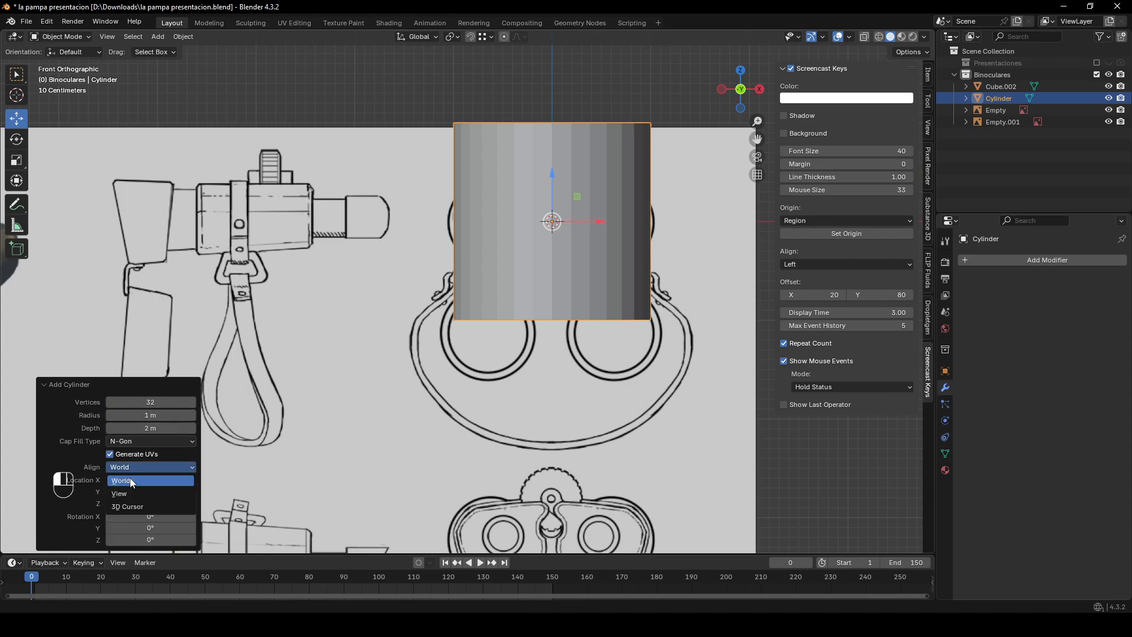
left_click(126, 494)
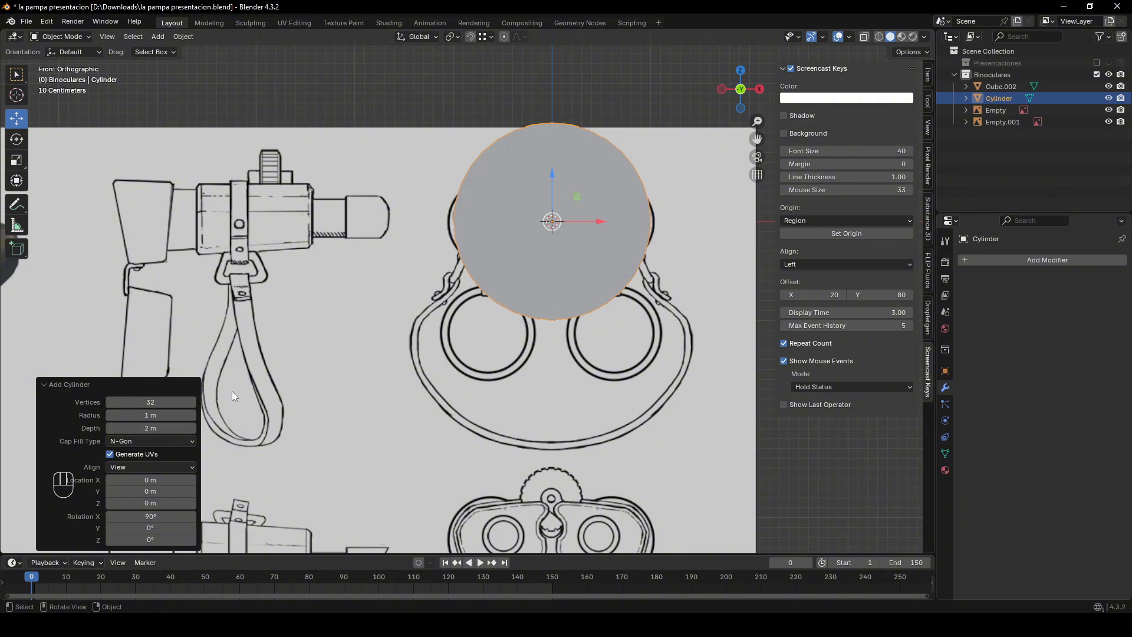
- Set the new cylinder's vertex count to 12
left_click(195, 401)
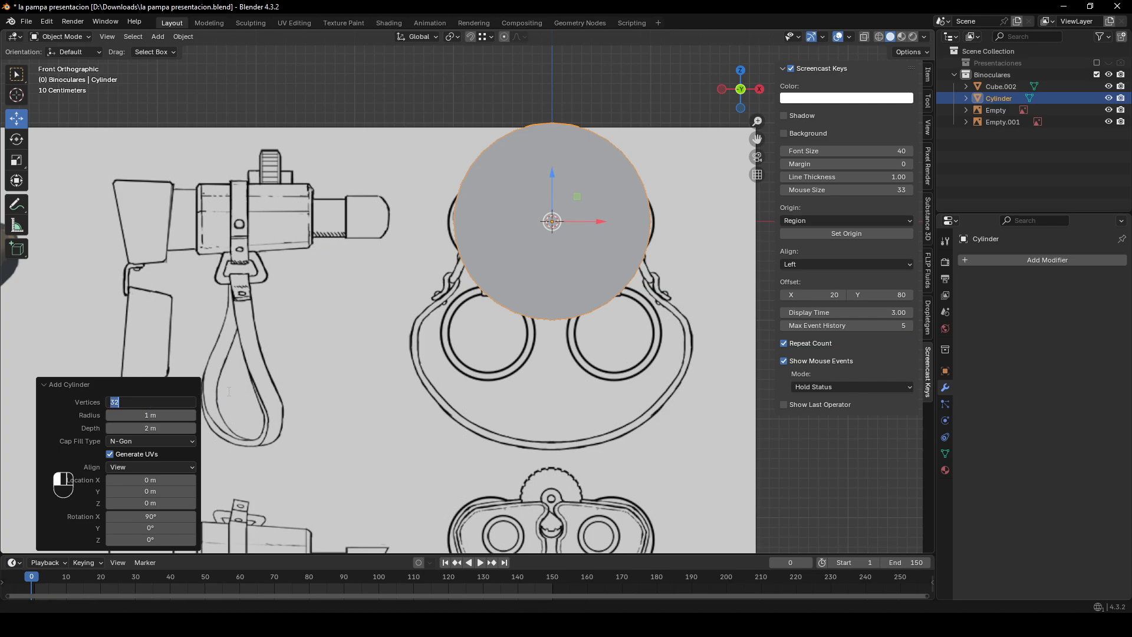
type("12")
key("Return")
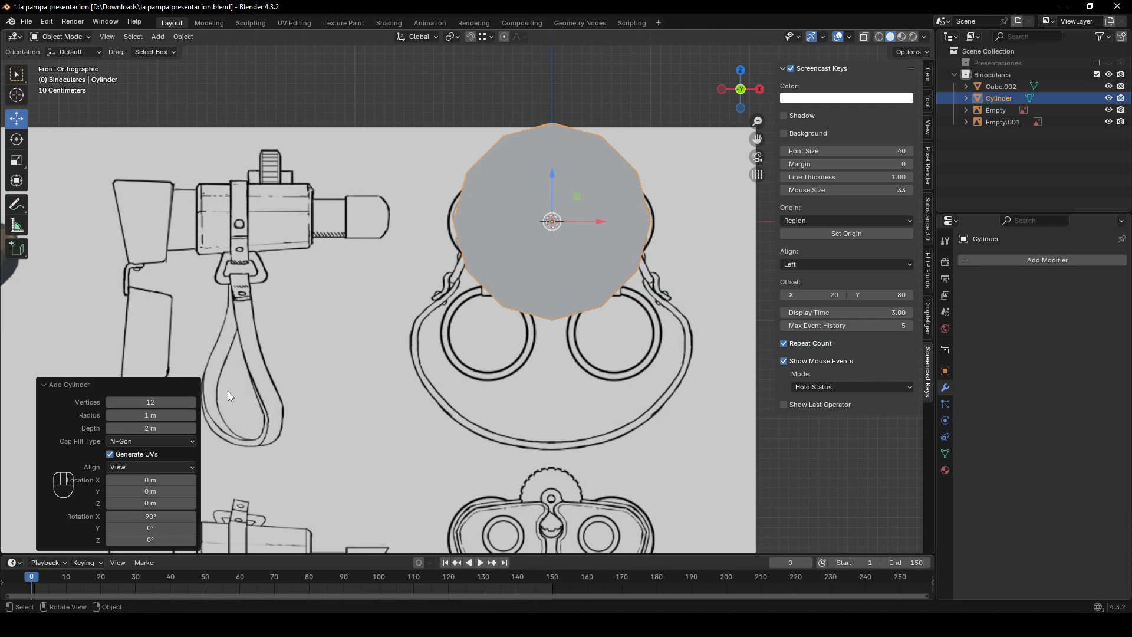
- In the right orthographic view with X-ray on, scale the cylinder uniformly to about 0.362 against the side-view drawing
mouse_move(227, 391)
middle_mouse_down()
mouse_move(610, 235)
mouse_move(552, 263)
mouse_move(585, 345)
mouse_move(579, 281)
mouse_move(627, 290)
mouse_move(440, 364)
mouse_move(413, 283)
mouse_move(571, 323)
mouse_move(388, 335)
mouse_move(671, 161)
mouse_move(646, 253)
mouse_move(736, 94)
middle_mouse_up()
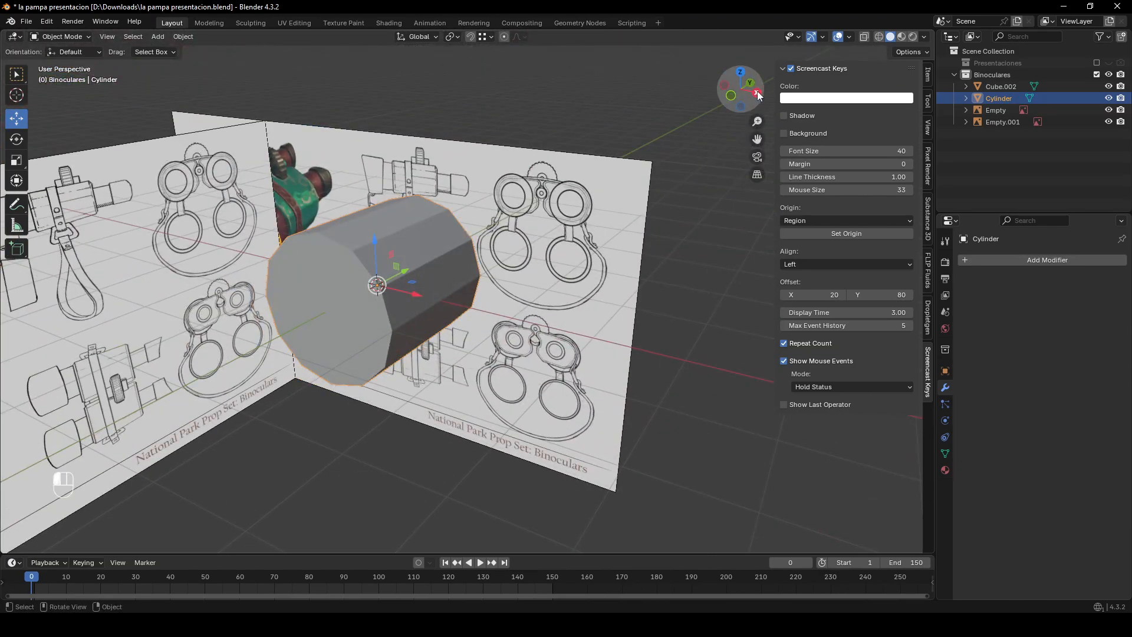
left_click(757, 93)
middle_click_drag(490, 255, 588, 193, "shift")
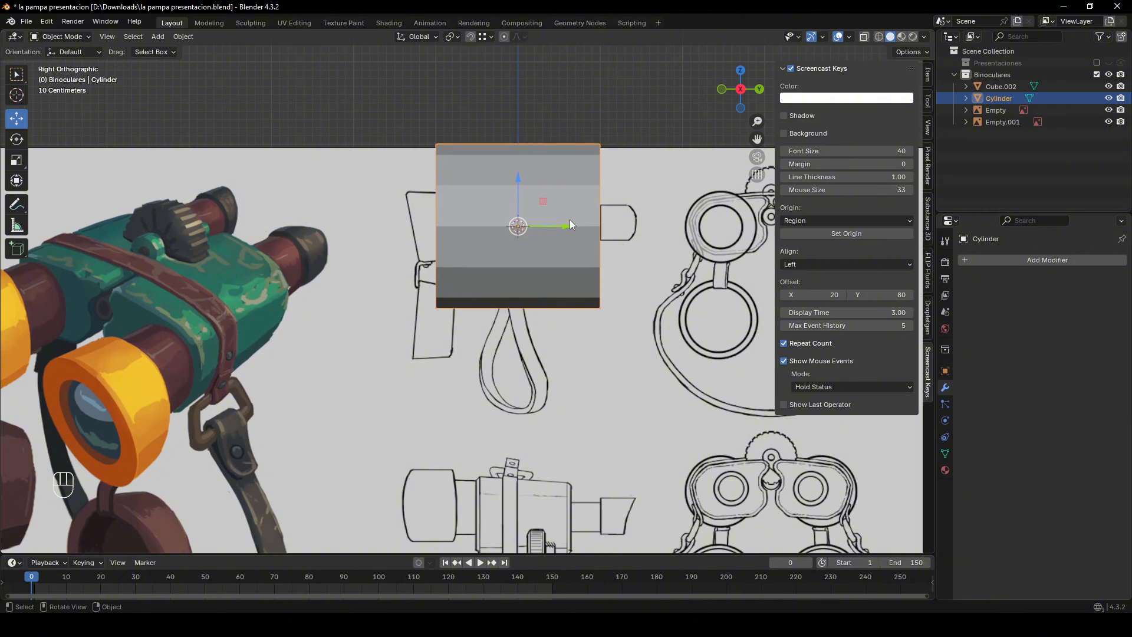
key("alt+z")
scroll(613, 223, "up", 3)
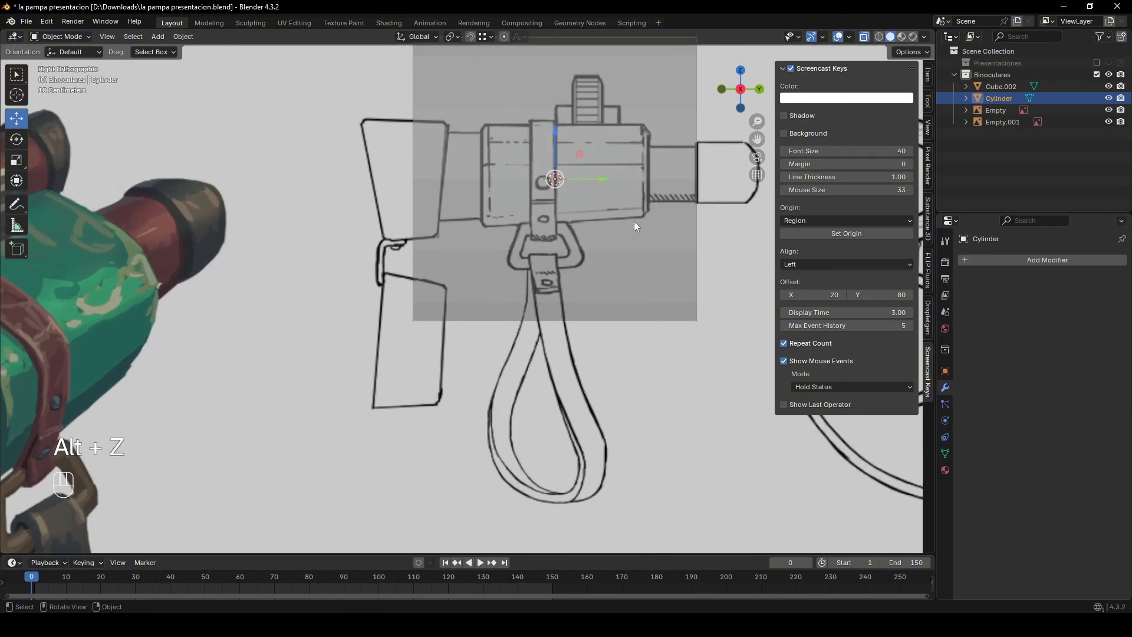
middle_click_drag(647, 212, 652, 352, "shift")
key("s")
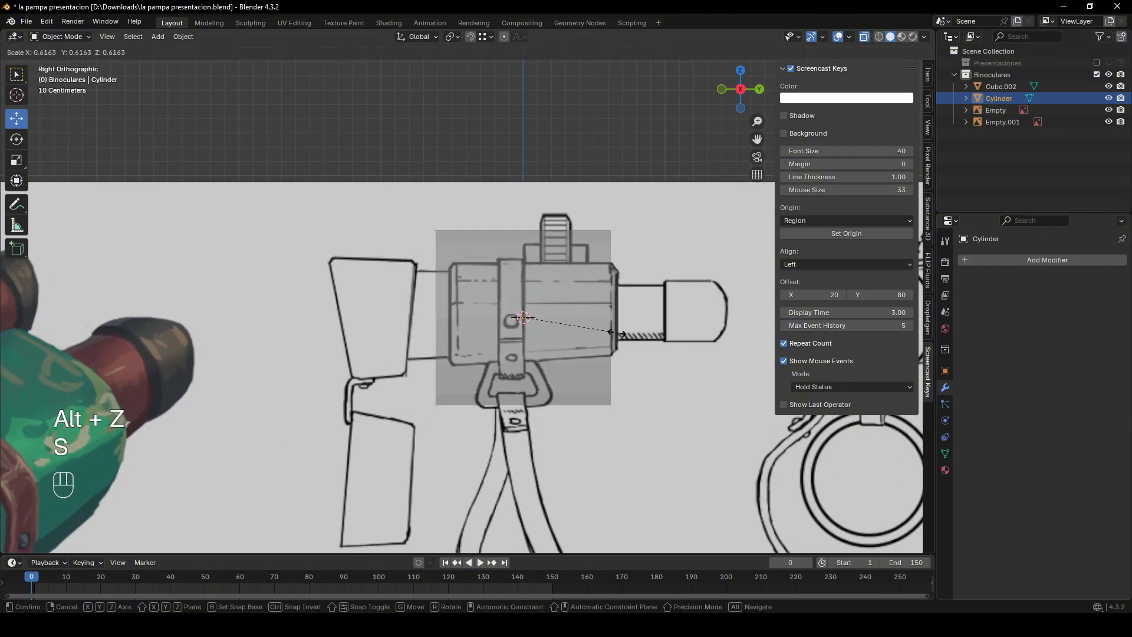
left_click(577, 321)
- Move the cylinder along Y so it protrudes from the front of the body block, and turn X-ray off
key("g")
key("x")
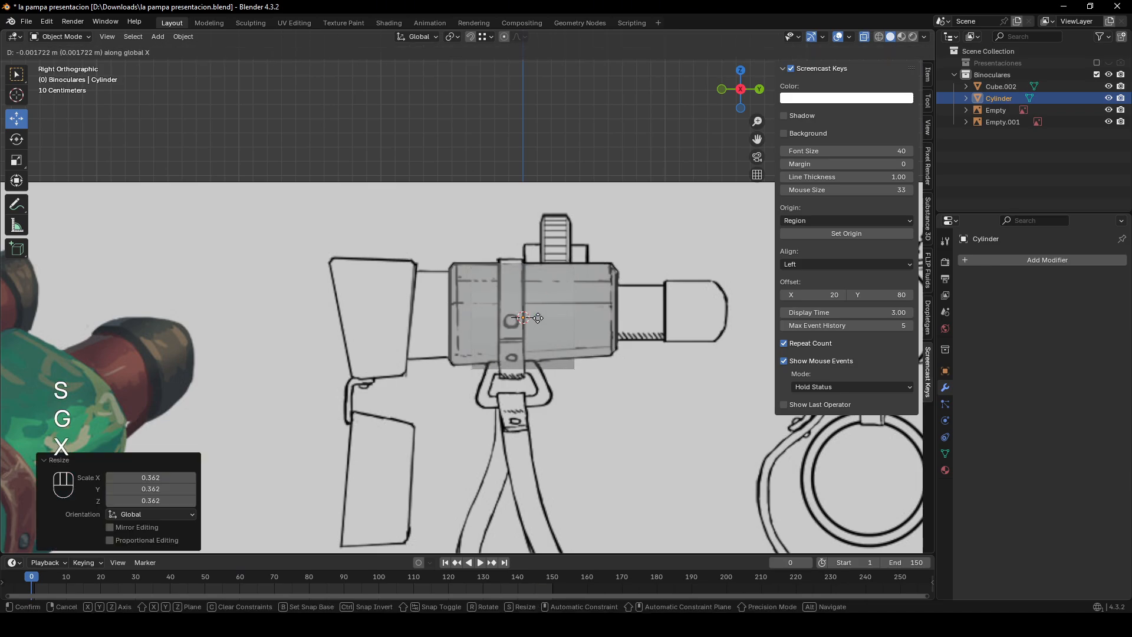
key("y")
left_click(488, 321)
key("Tab")
middle_click_drag(488, 321, 374, 164)
key("Tab")
key("alt+z")
middle_click_drag(486, 174, 551, 192)
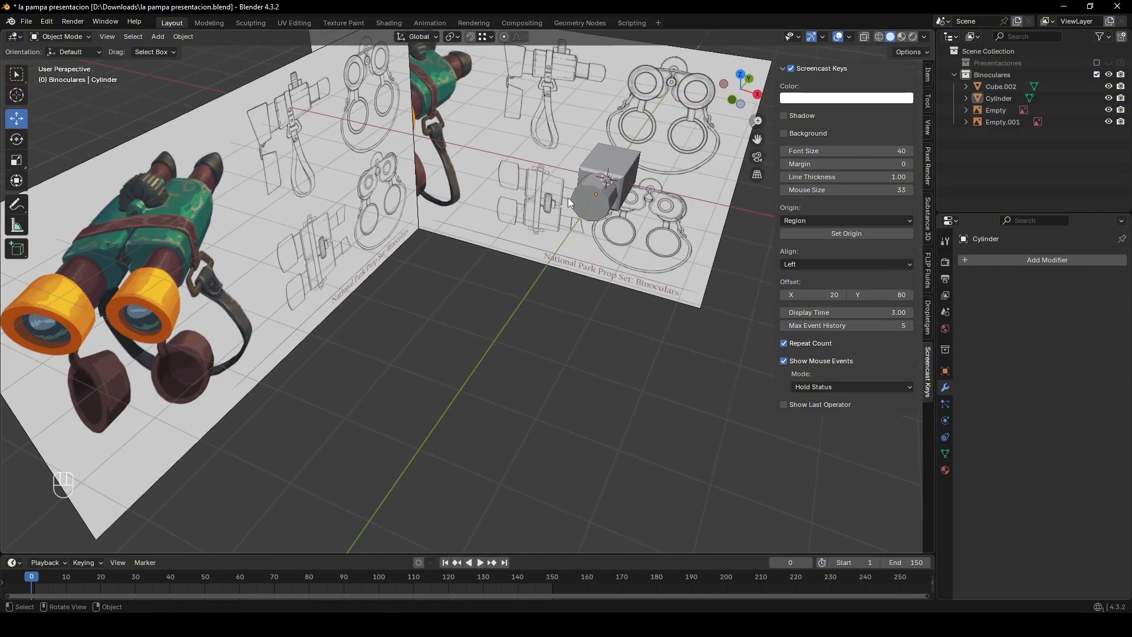
- Duplicate the front cylinder and move the copy along Y so it protrudes from the opposite end of the block
left_click(591, 201)
middle_click_drag(648, 237, 488, 203)
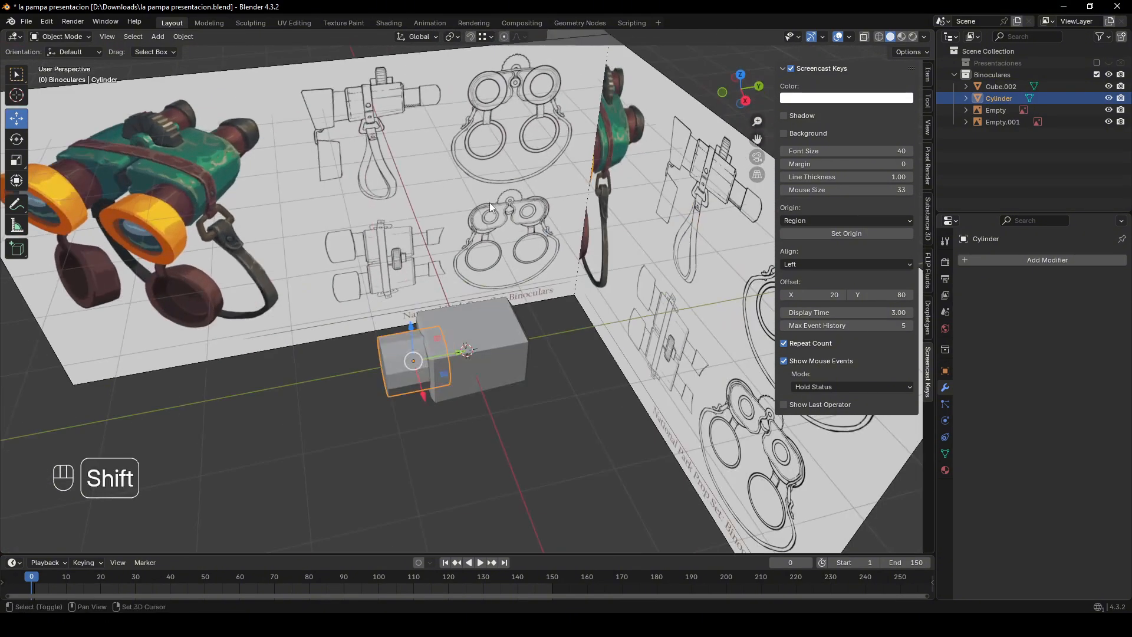
key("shift+d")
right_click(487, 204)
key("g")
key("y")
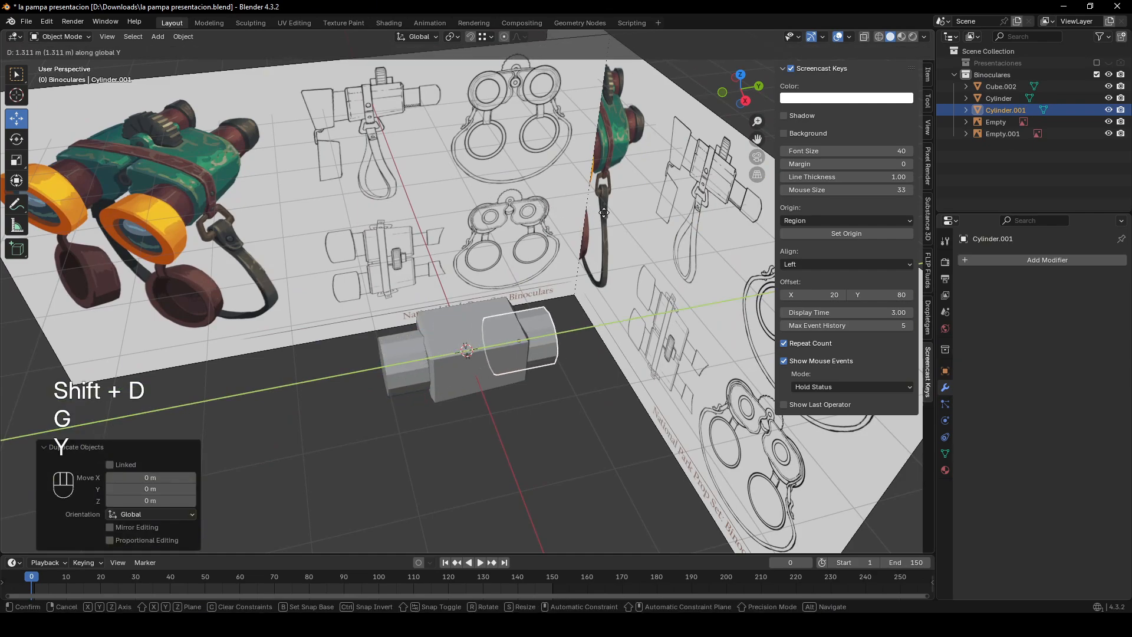
left_click(620, 217)
- Duplicate the front cylinder again and shift the copy slightly farther forward along Y
left_click(411, 337)
key("shift+d")
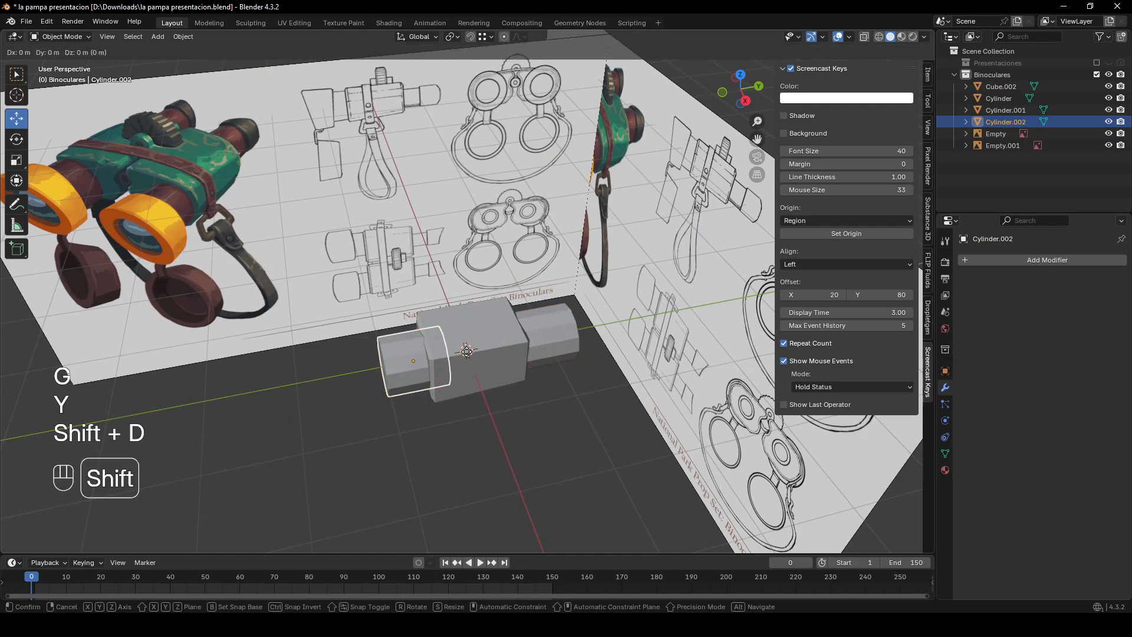
right_click(468, 353)
key("g")
key("y")
left_click(444, 351)
- Scale up the whole mesh of the frontmost cylinder copy in Edit Mode so it is wider than the barrel behind it
key("Tab")
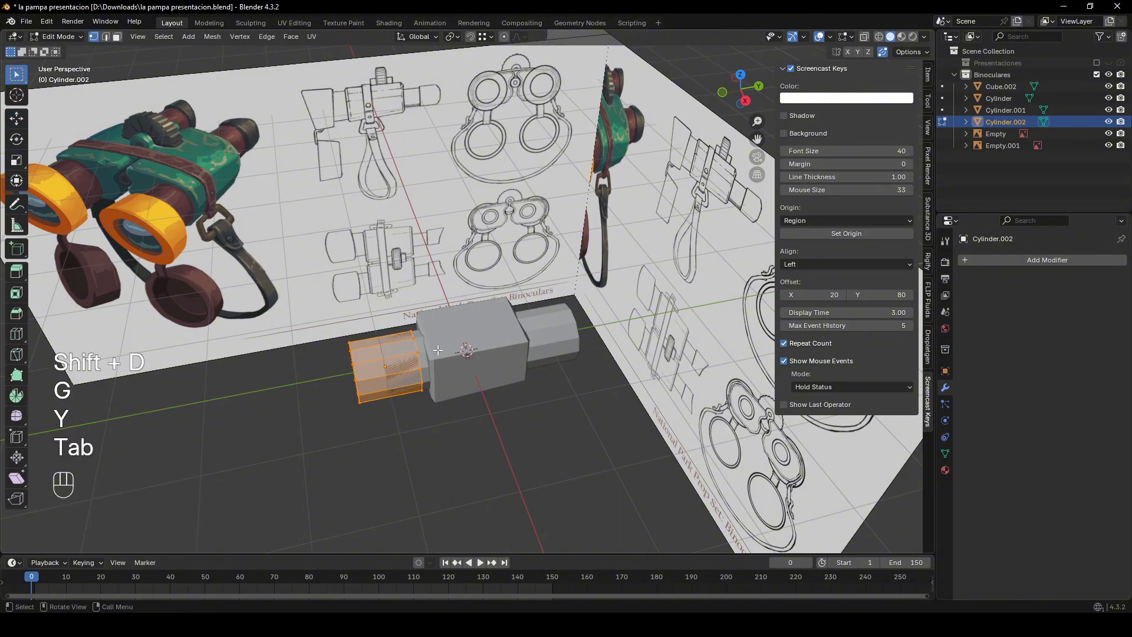
key("a")
key("s")
left_click(446, 352)
key("Tab")
middle_click_drag(447, 352, 546, 388)
- Hide the central body block Cube.002 in the viewport, leaving the cylinders exposed
left_click(558, 322)
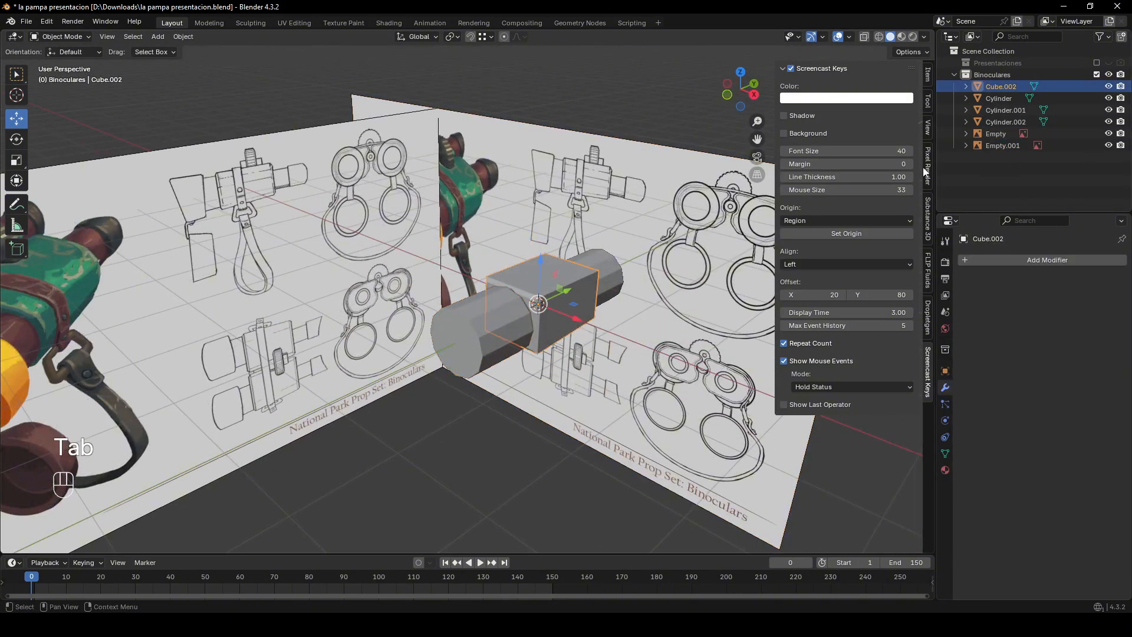
left_click(1109, 87)
left_click(487, 323)
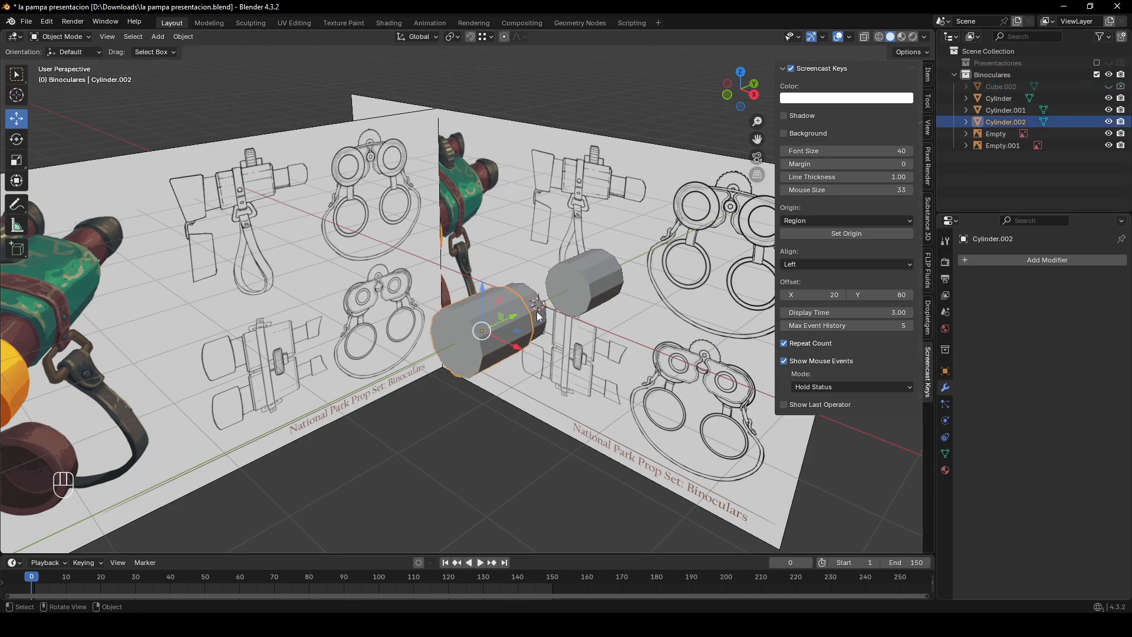
left_click(592, 295)
left_click(592, 295)
- Isolate the larger front cylinder together with both reference images in Local View
left_click(473, 353)
middle_click_drag(473, 353, 628, 217)
left_click(341, 200, "shift")
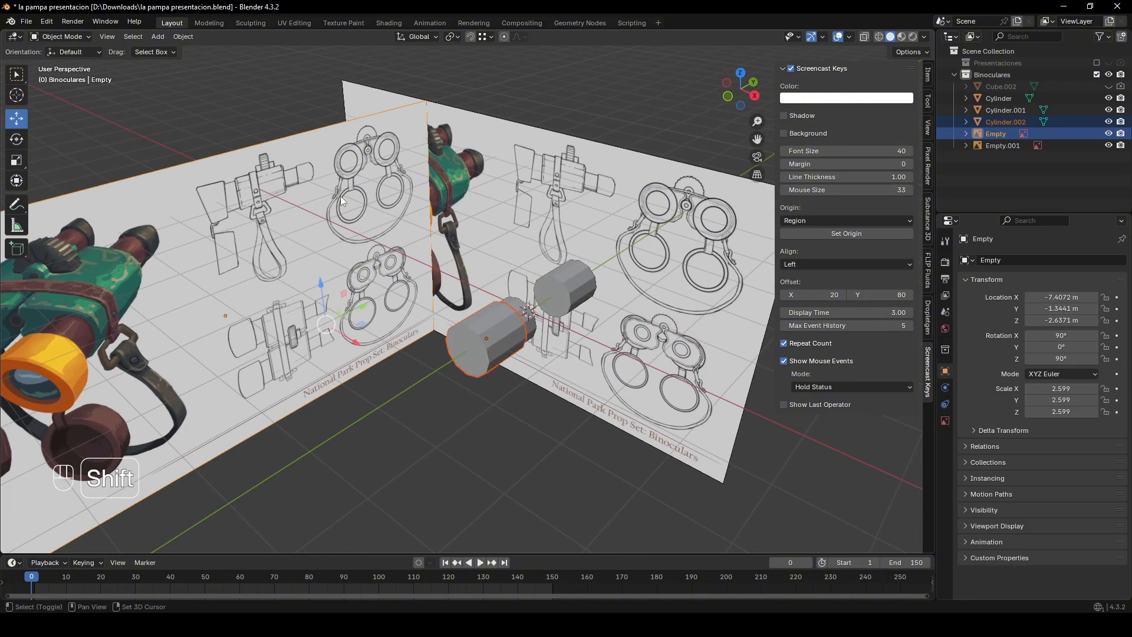
left_click(344, 202, "shift")
middle_click_drag(353, 204, 458, 295)
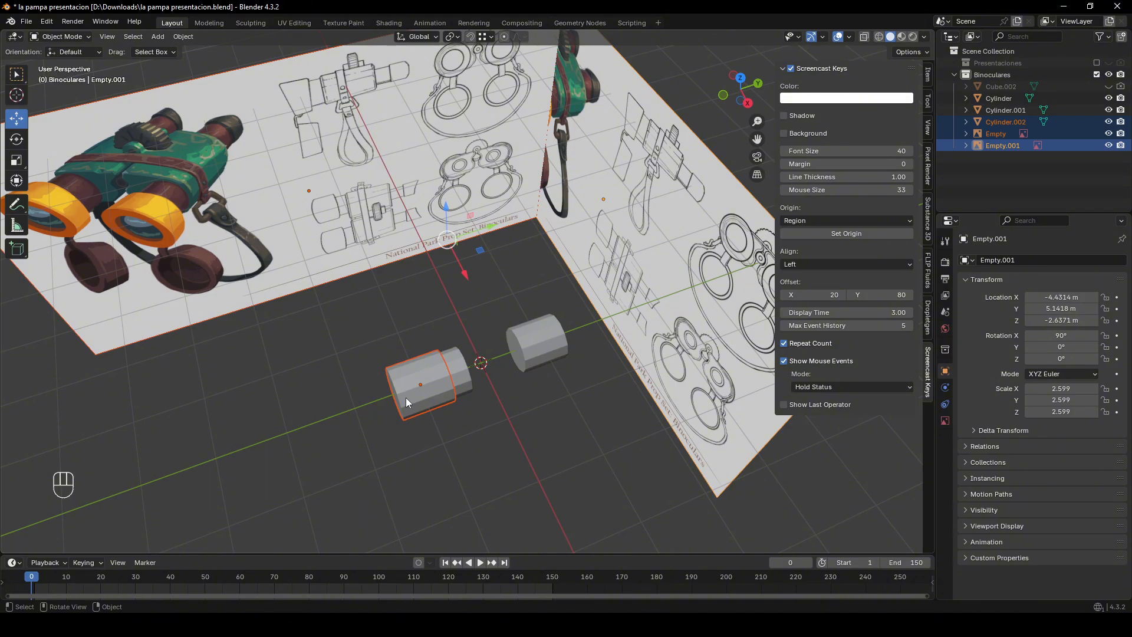
key("KP_Divide")
key("KP_Divide")
key("KP_Divide")
key("KP_Divide")
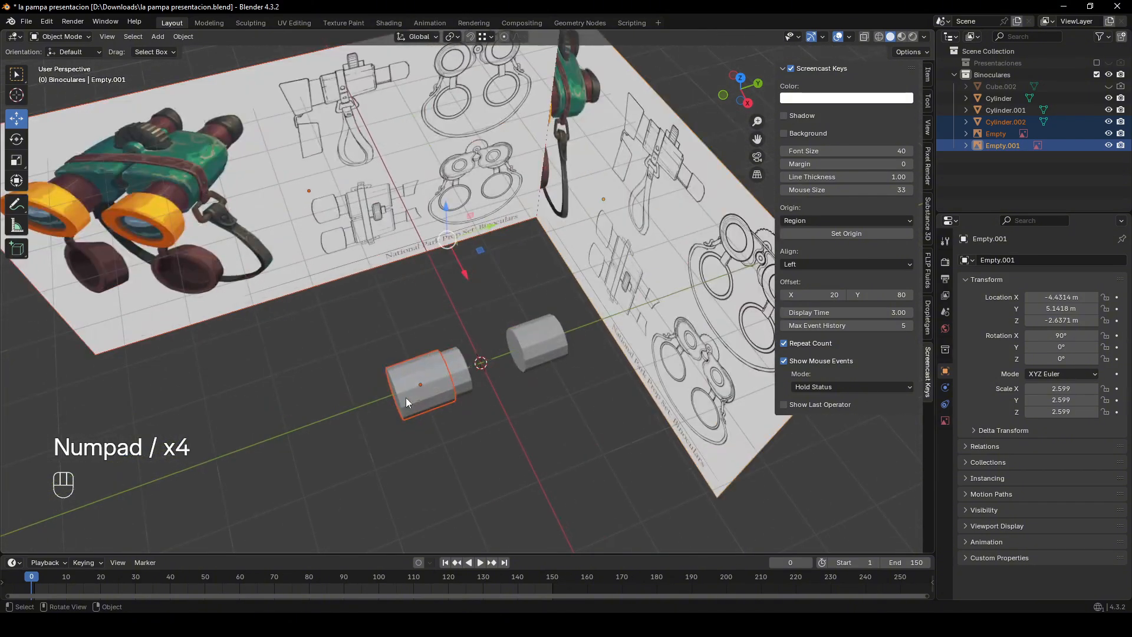
left_click(724, 97)
middle_click_drag(561, 204, 470, 243)
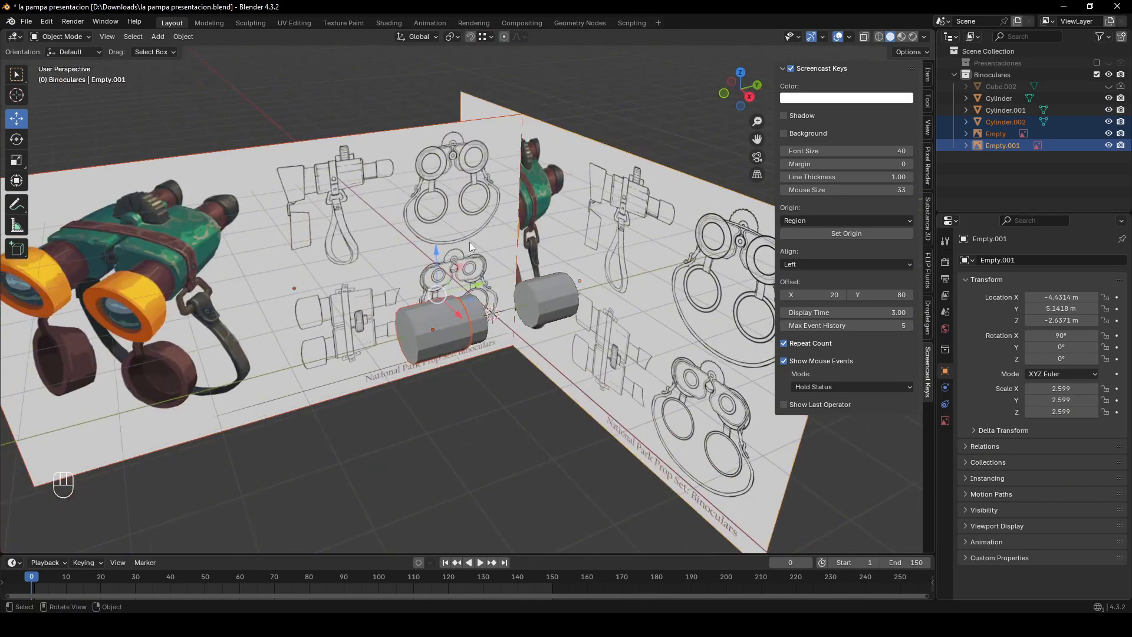
key("KP_Divide")
scroll(405, 359, "up", 7)
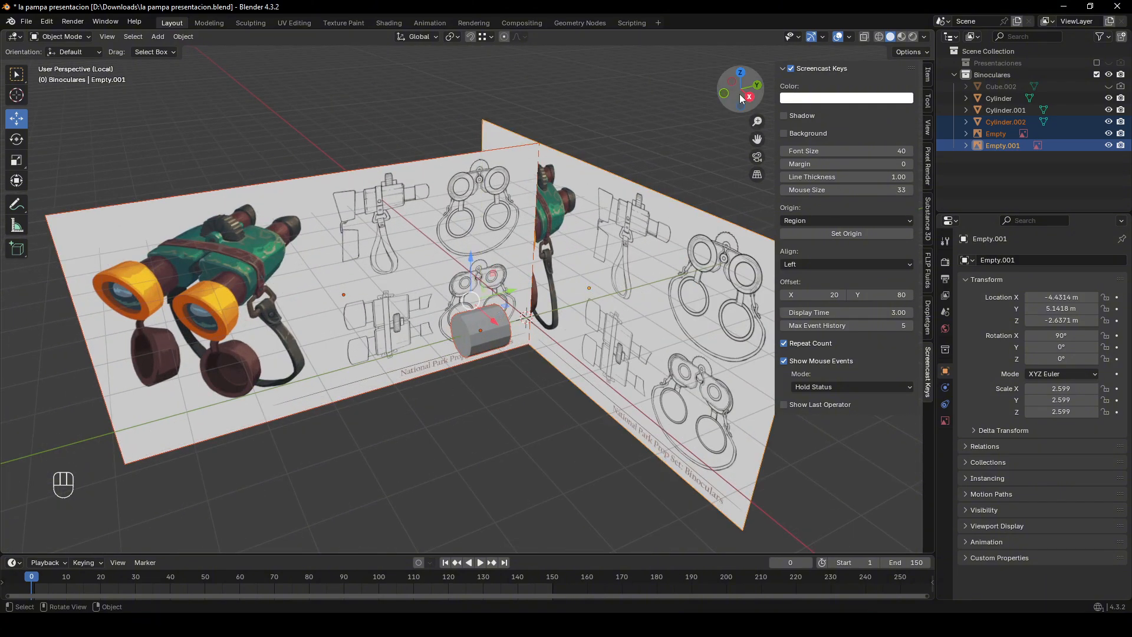
key("KP_Divide")
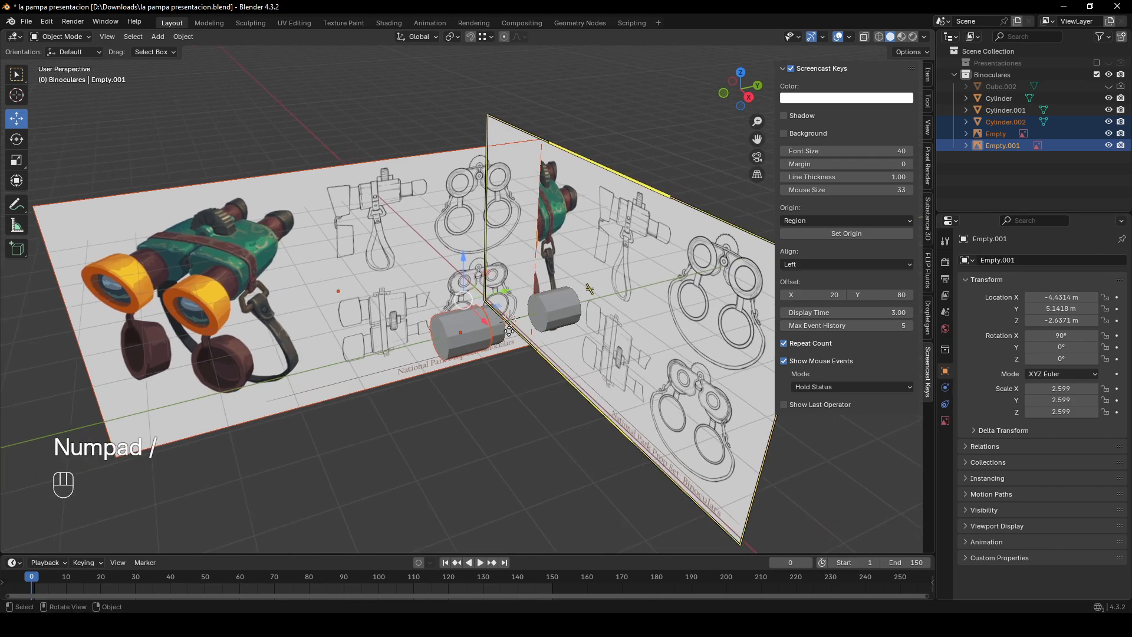
key("KP_Divide")
scroll(509, 332, "up", 8)
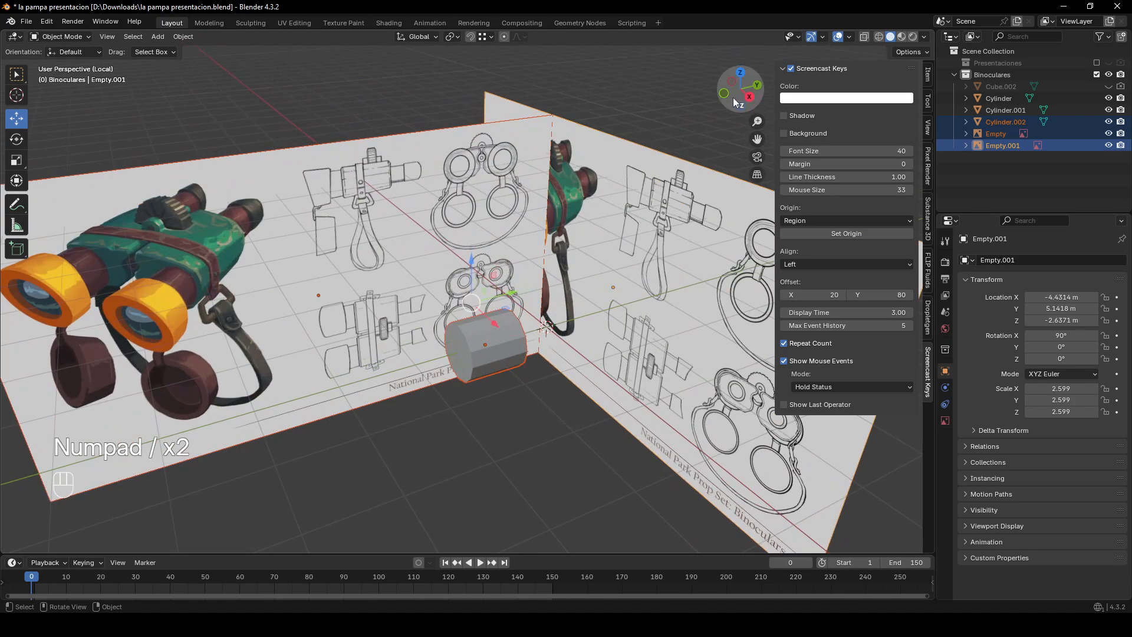
- In the front view, move the larger cylinder about -0.63 m along X onto the barrel circle in the drawing
left_click(727, 93)
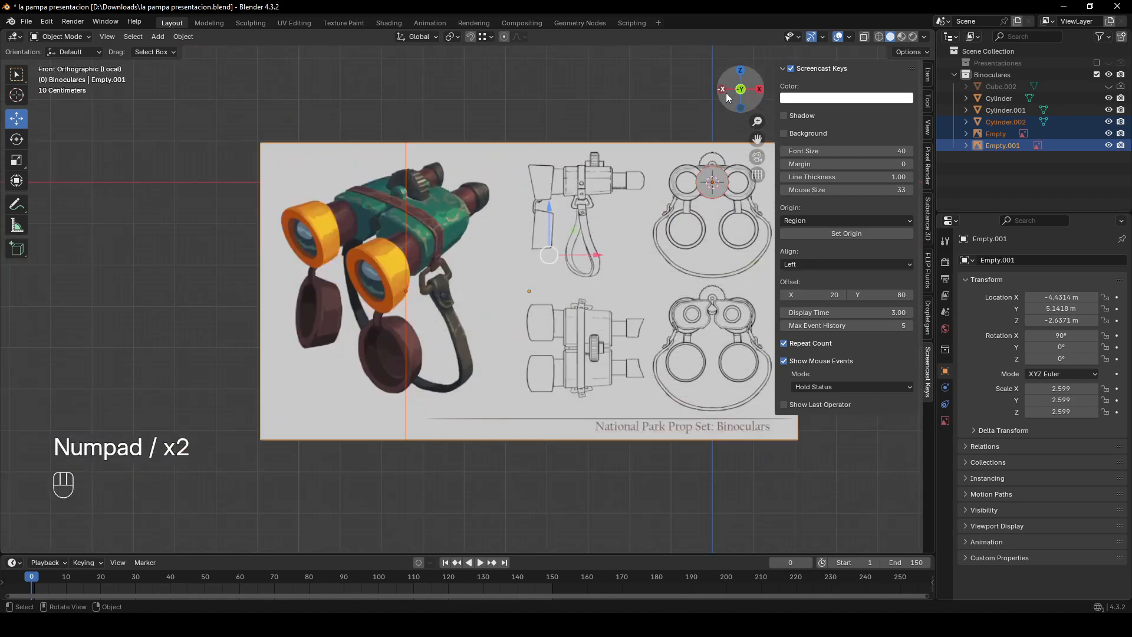
left_click(700, 192)
middle_click_drag(643, 233, 236, 335, "shift")
scroll(295, 314, "up", 3)
middle_click_drag(374, 290, 610, 309, "shift")
scroll(584, 348, "up", 5)
key("g")
key("x")
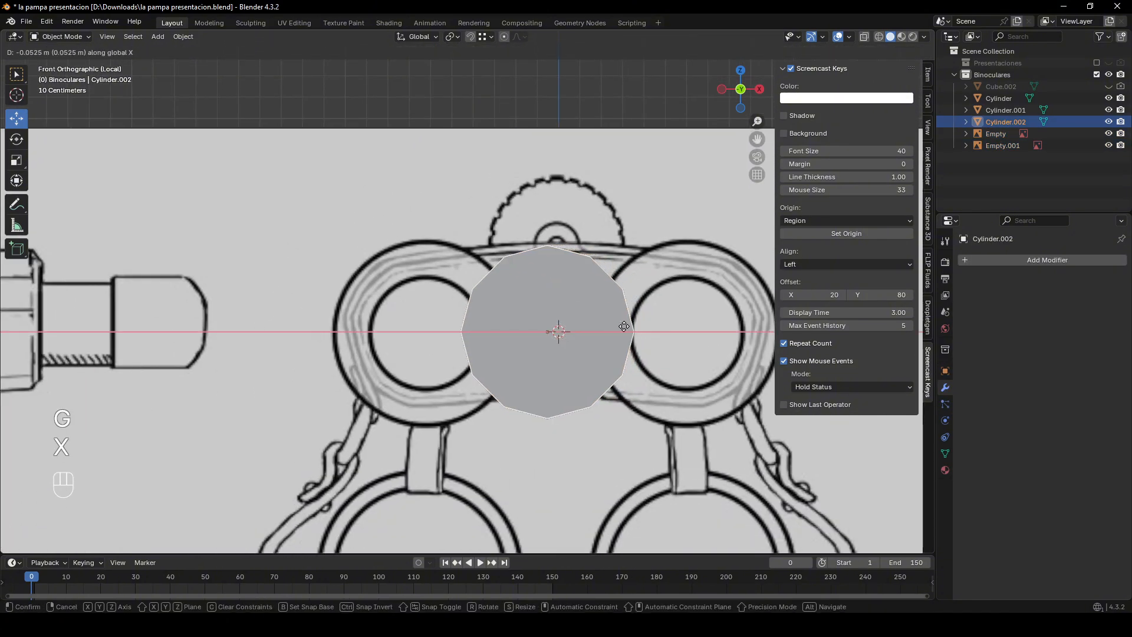
left_click(501, 326)
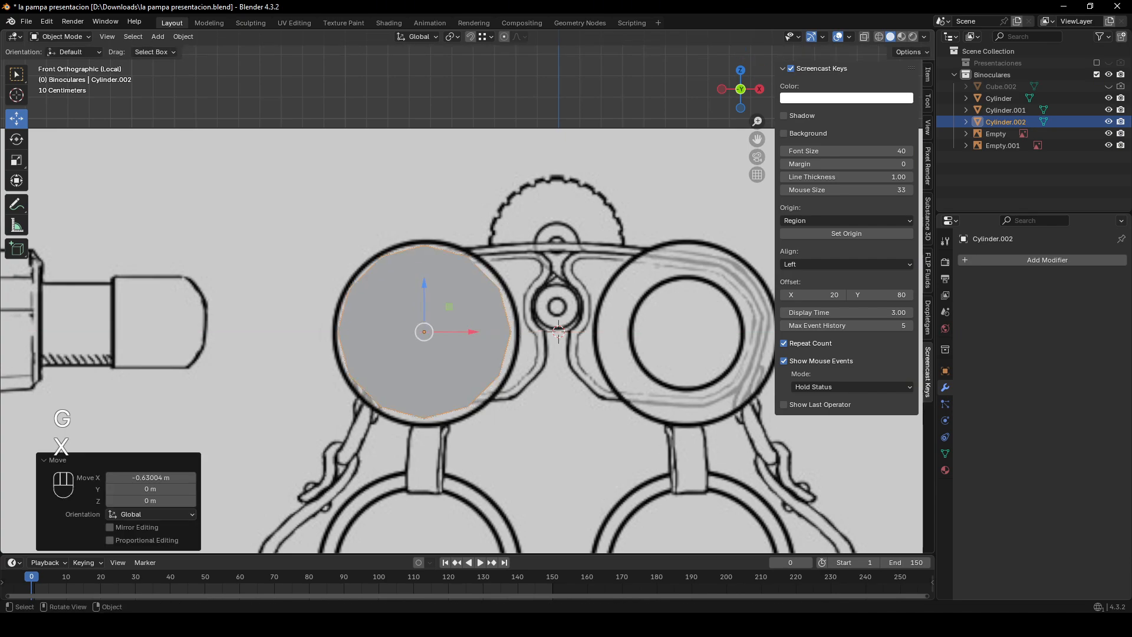
- Scale the cylinder by about 1.093 to fill the barrel's outer circle and nudge it about 0.003 m along X
key("s")
left_click(519, 329)
key("g")
key("x")
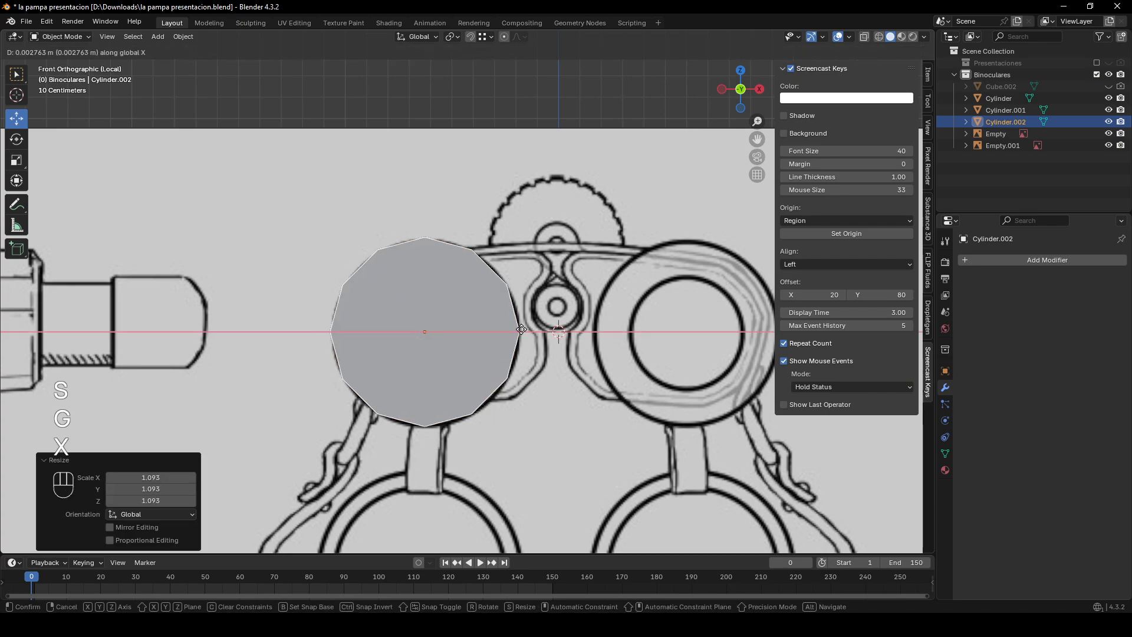
left_click(521, 329)
- Using X-ray in the right view, move the cylinder's rear vertex ring about -0.27 m along Y to the lens hood's rear edge
left_click(759, 89)
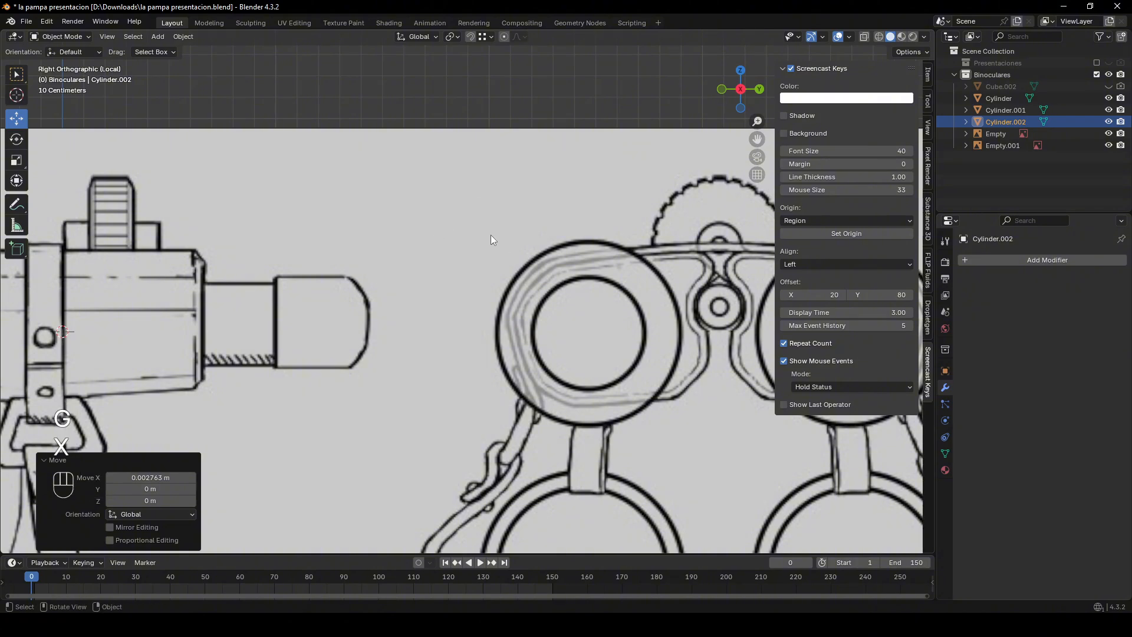
scroll(491, 234, "down", 4)
middle_click_drag(350, 253, 554, 242, "shift")
key("Tab")
key("Tab")
key("alt+z")
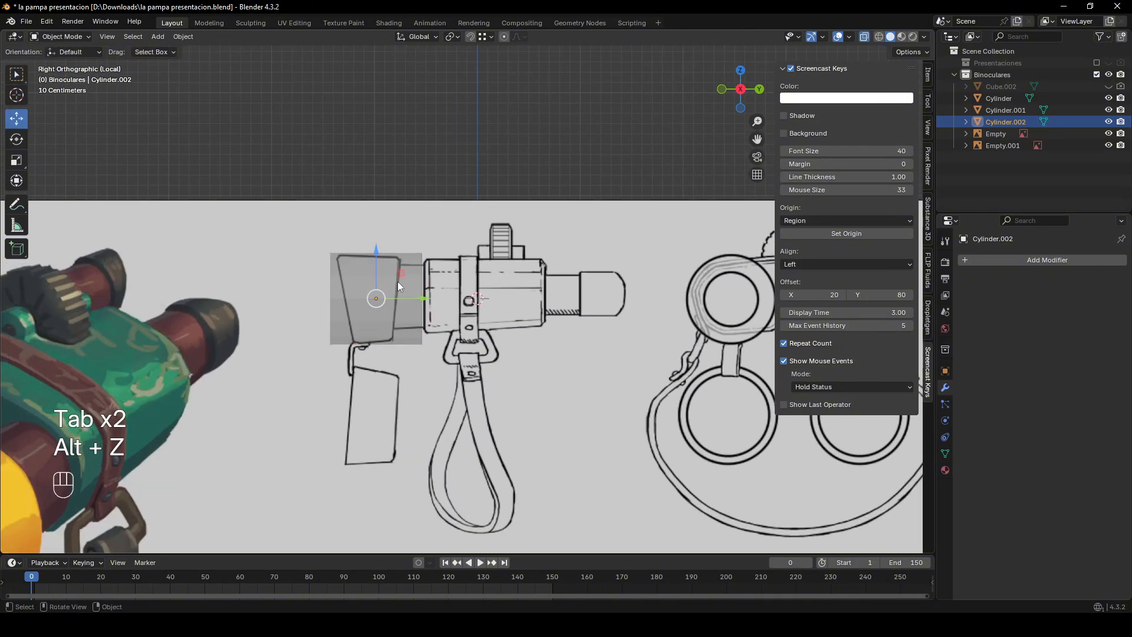
middle_click_drag(399, 286, 478, 274, "shift")
key("Tab")
scroll(415, 220, "up", 4)
key("1")
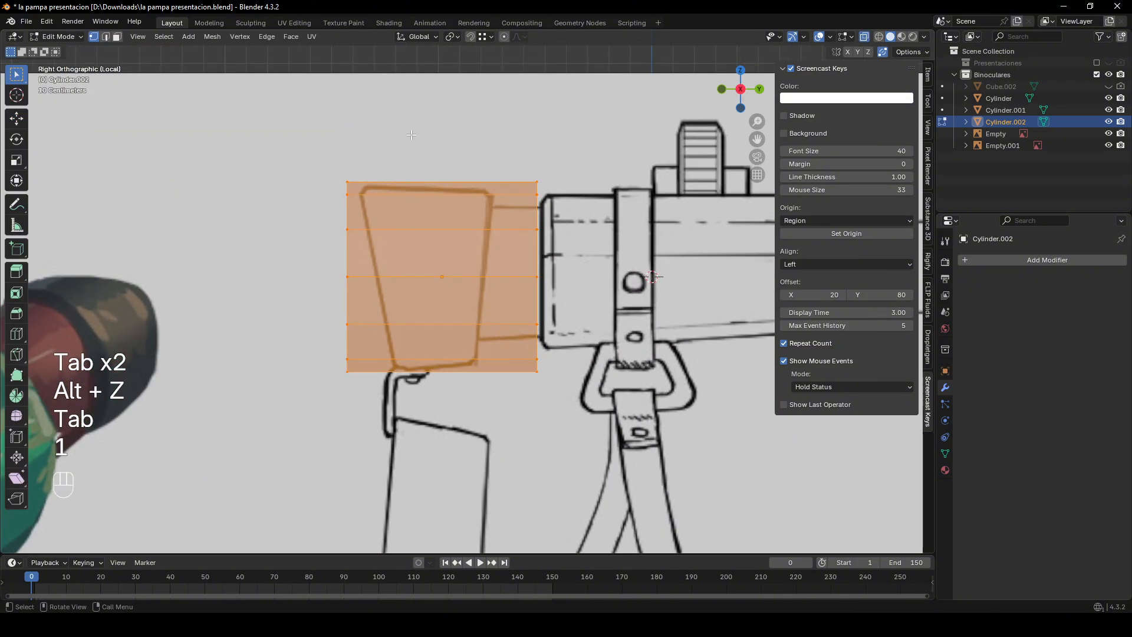
left_click_drag(411, 135, 336, 400)
left_click_drag(602, 131, 509, 398)
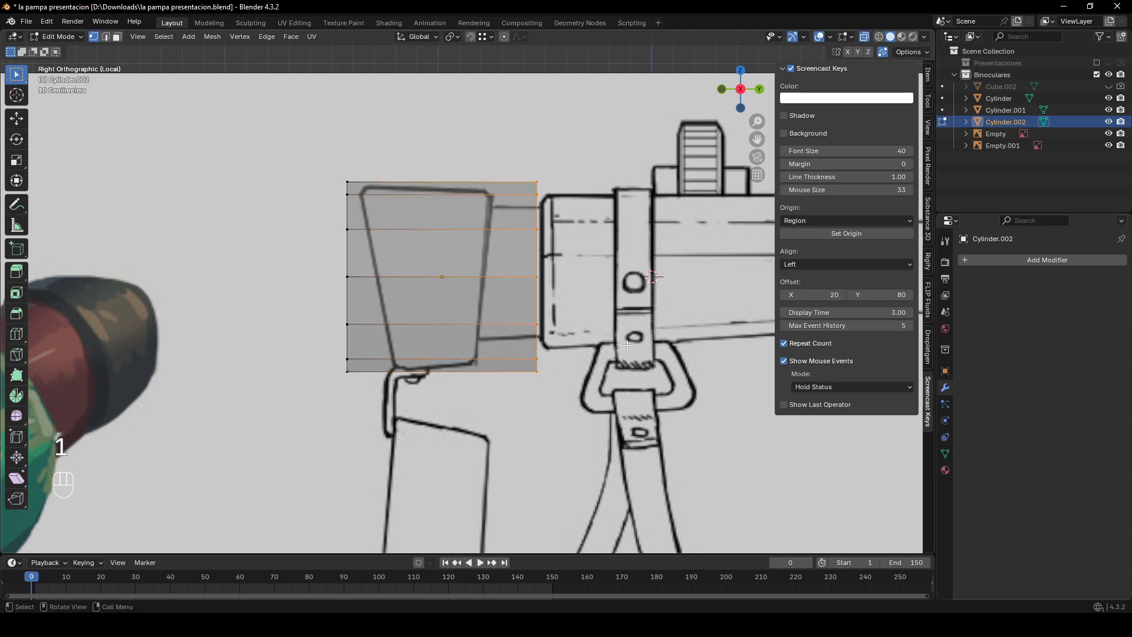
key("g")
key("y")
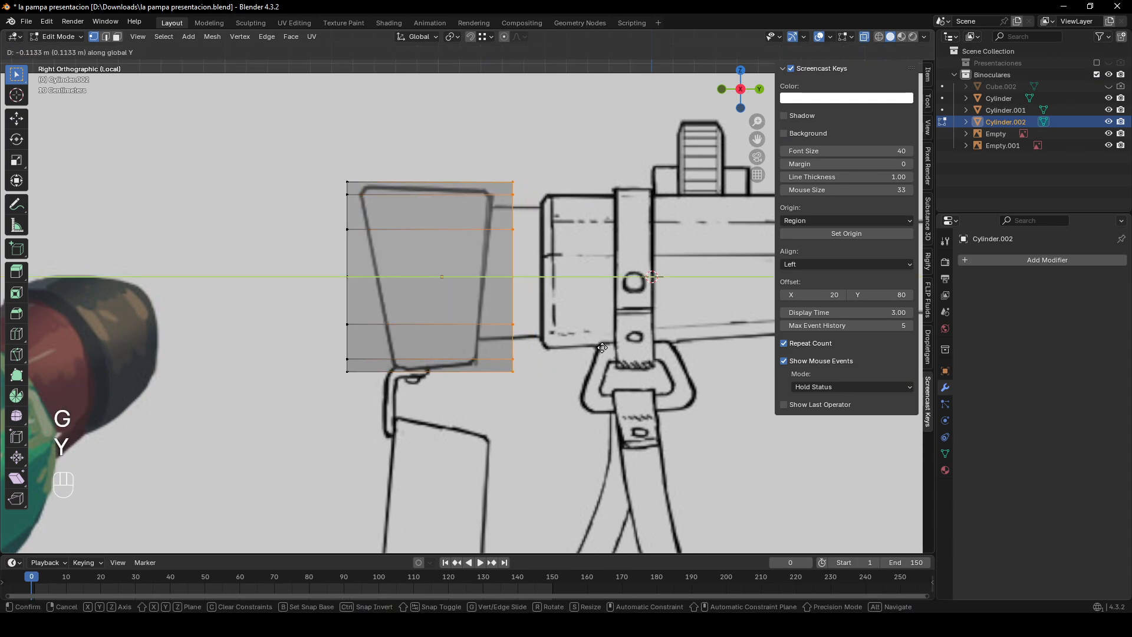
left_click(569, 349)
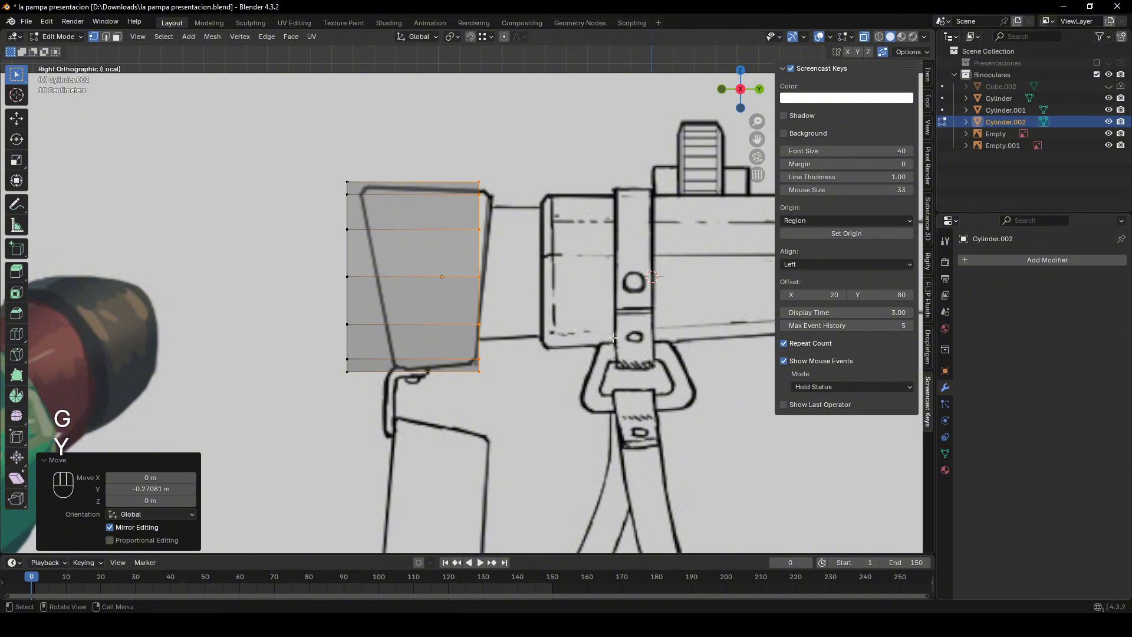
- Rotate the rear vertex ring about -4.7° around X and scale it to about 0.9 to follow the hood's slanted edge
key("r")
key("x")
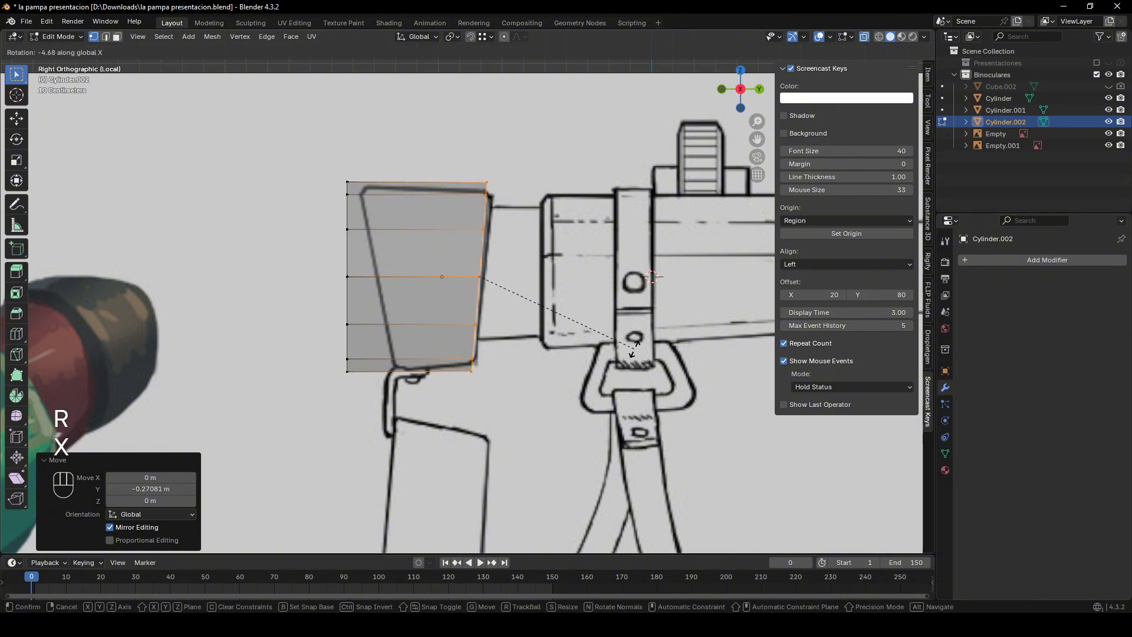
left_click(628, 350)
key("s")
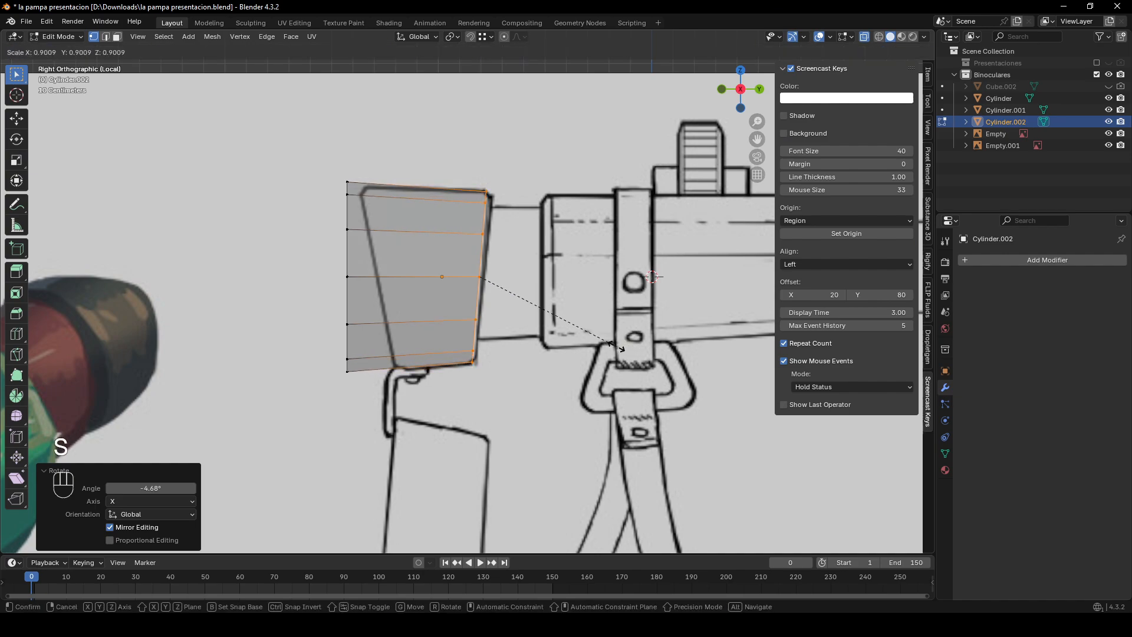
left_click(616, 347)
- Move the hood's rear vertex ring about 0.014 m along Y and rotate it about -1° around X to match the drawn edge
key("g")
key("y")
left_click(619, 348)
scroll(619, 348, "up", 2)
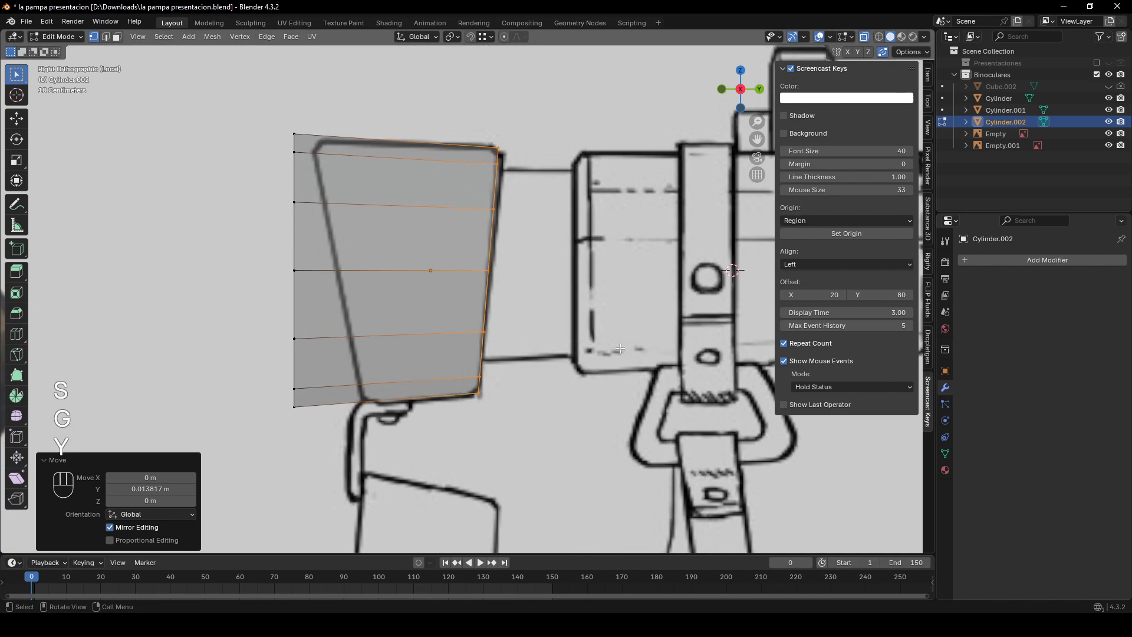
key("r")
key("x")
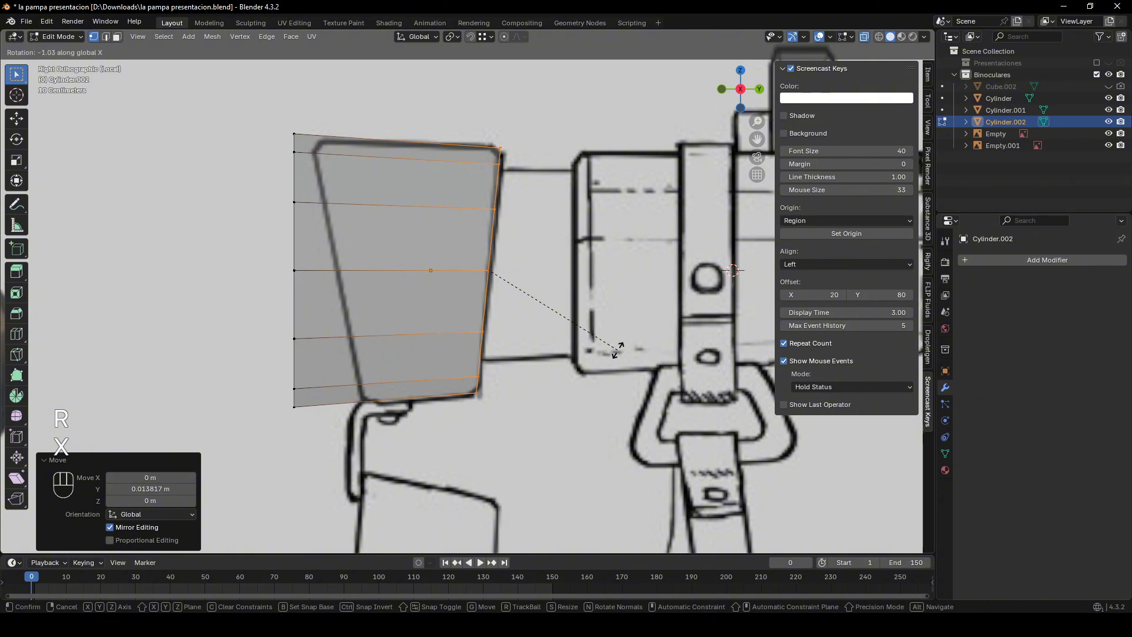
left_click(617, 350)
- Invert the selection to the hood's front vertex ring, rotate it about 8.7° around X and move it about 0.121 m along Y
key("ctrl+i")
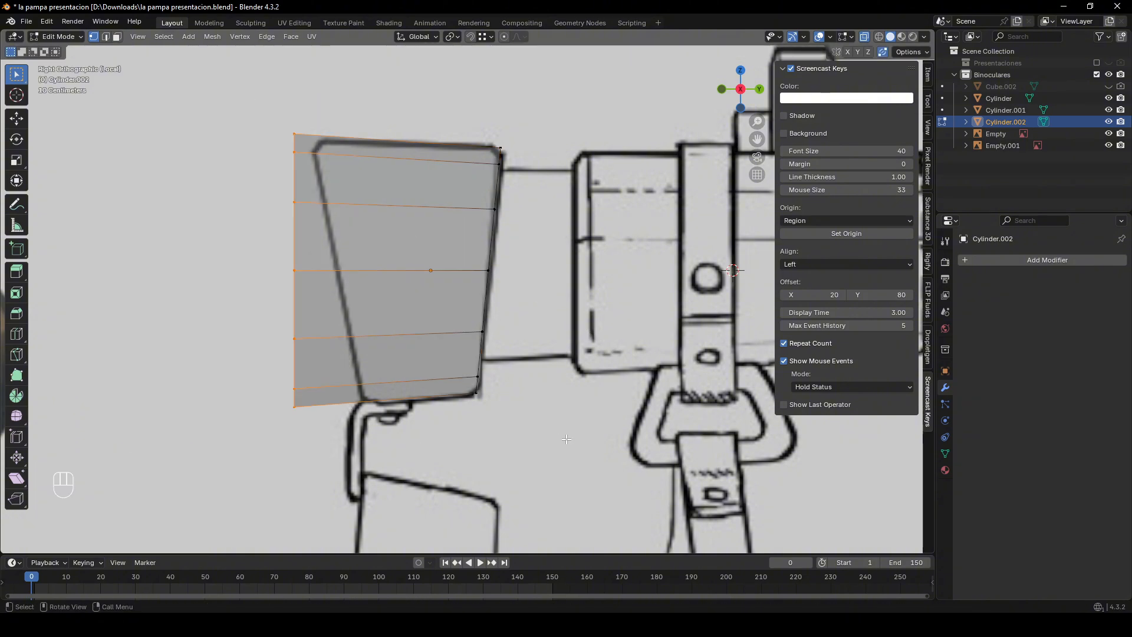
key("r")
key("x")
left_click(585, 392)
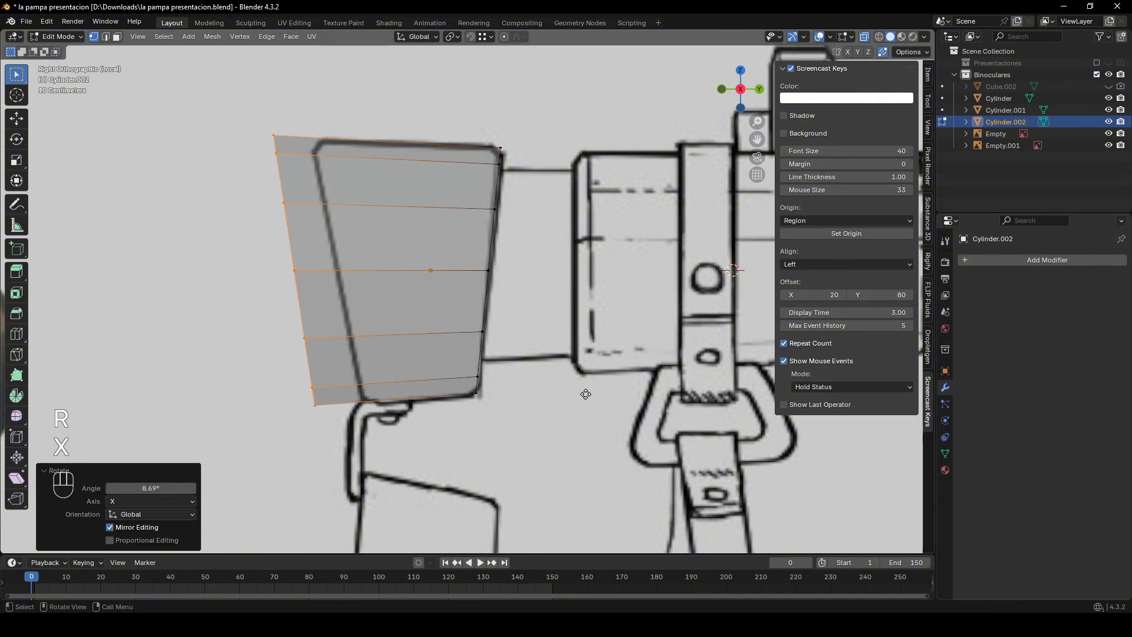
key("g")
key("x")
key("y")
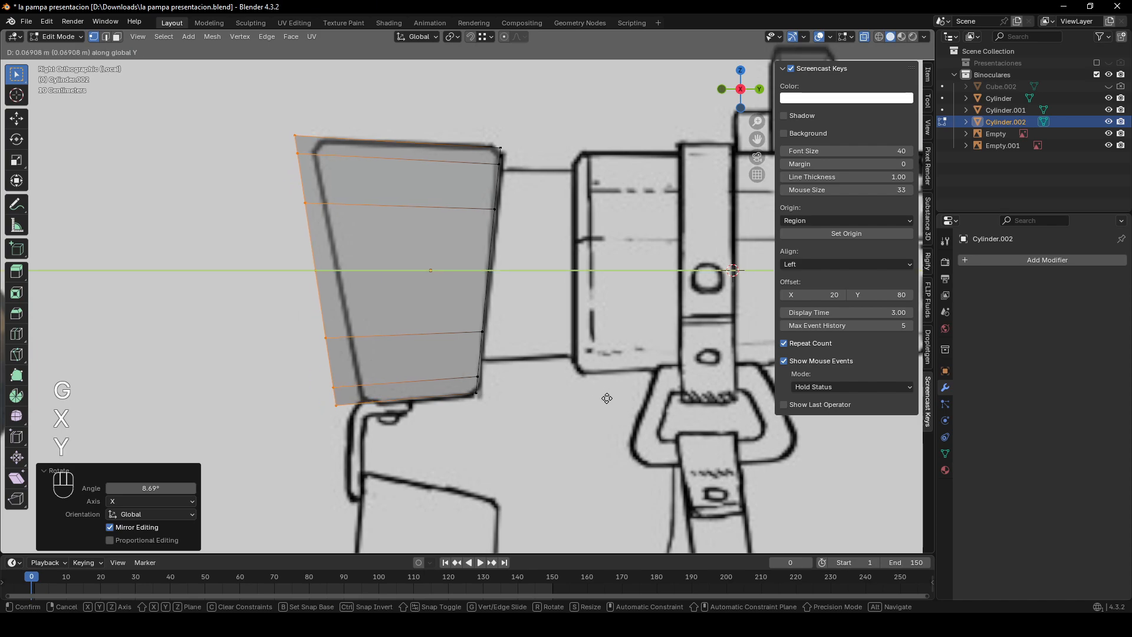
left_click(622, 398)
- Rotate the front vertex ring about 2° more around X and shift it about 0.013 m along Y onto the drawn slanted edge
key("r")
key("x")
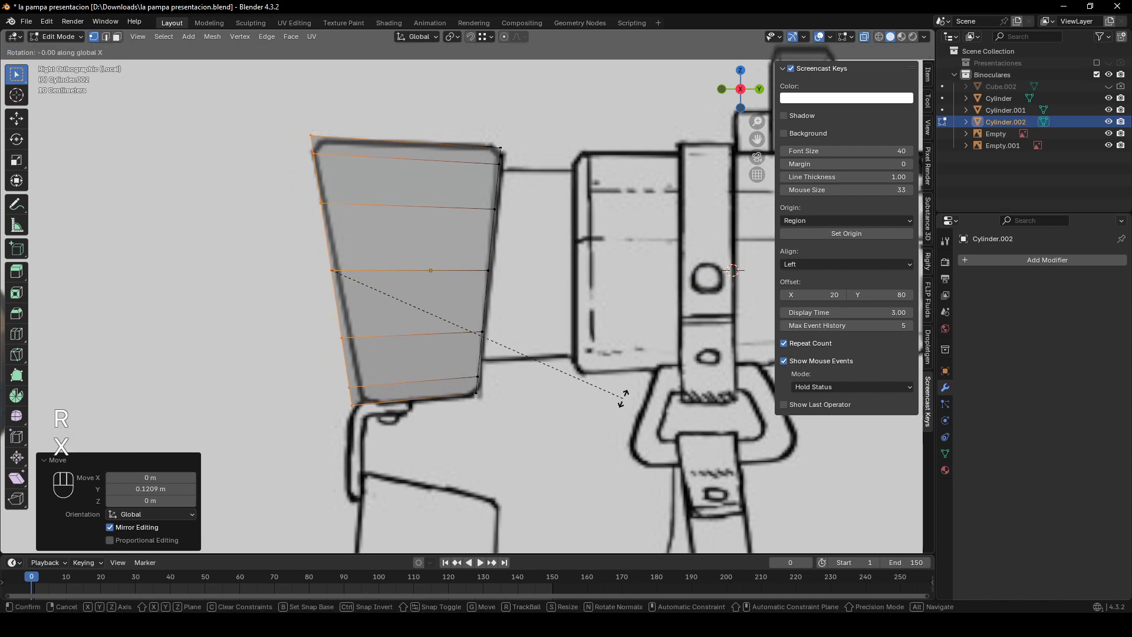
left_click(626, 389)
key("g")
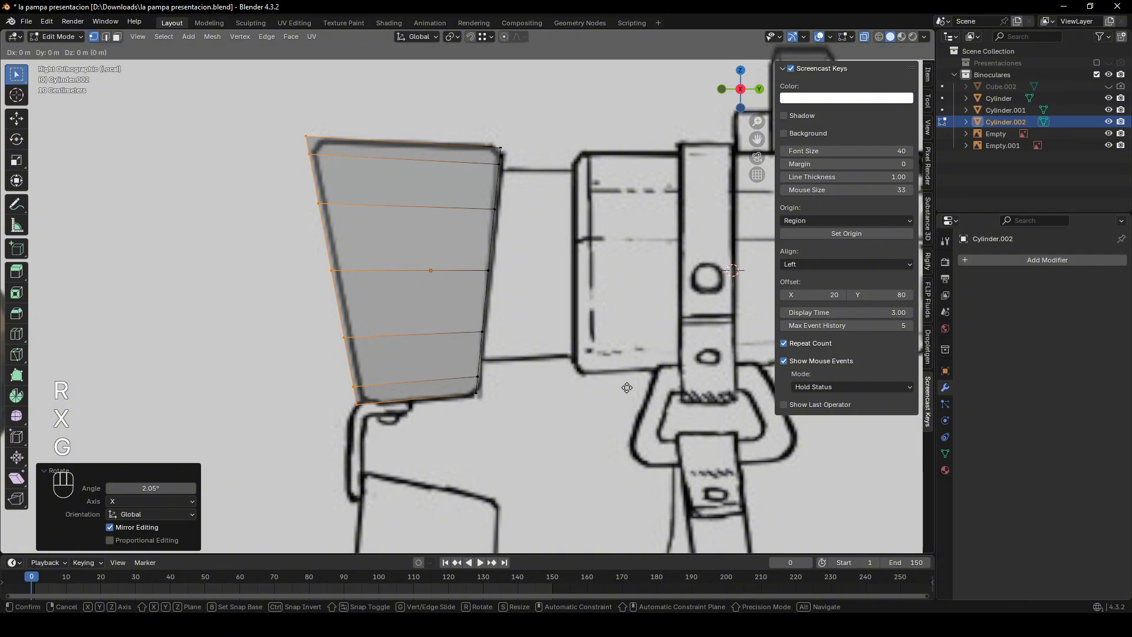
key("g")
key("y")
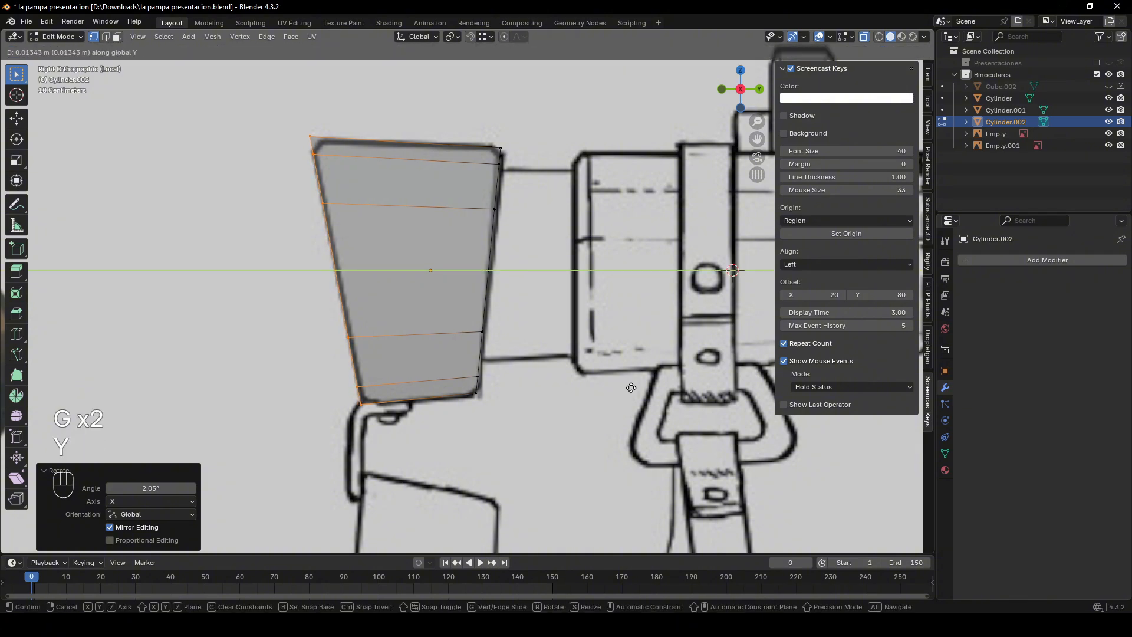
left_click(631, 388)
- Return the lens hood to Object Mode and turn off X-ray
middle_click_drag(590, 377, 634, 383)
key("Tab")
middle_click_drag(507, 354, 472, 368)
key("alt+z")
- Apply Shade Auto Smooth to the lens hood cylinder
right_click(443, 302)
middle_click_drag(566, 433, 479, 309)
scroll(457, 353, "up", 3)
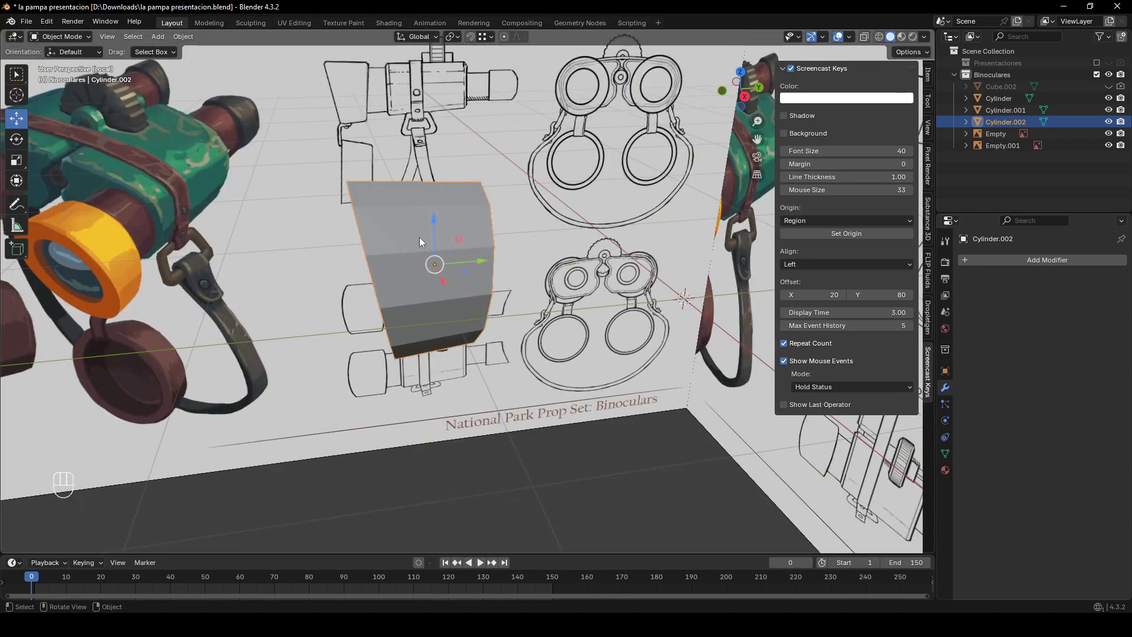
middle_click_drag(420, 242, 485, 308)
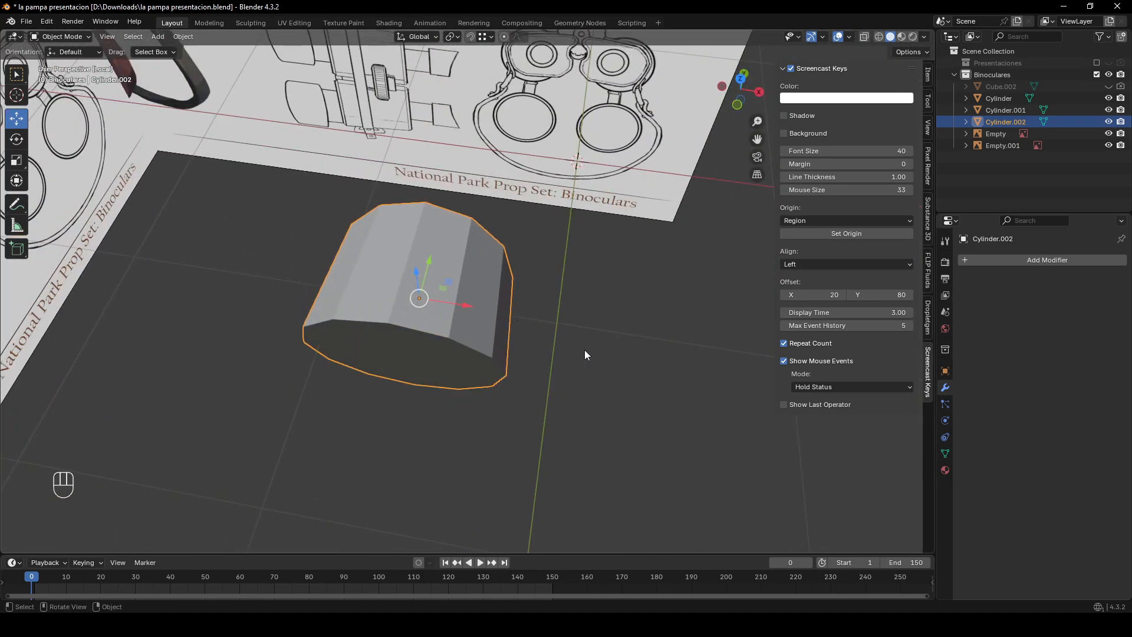
middle_click_drag(585, 354, 501, 353)
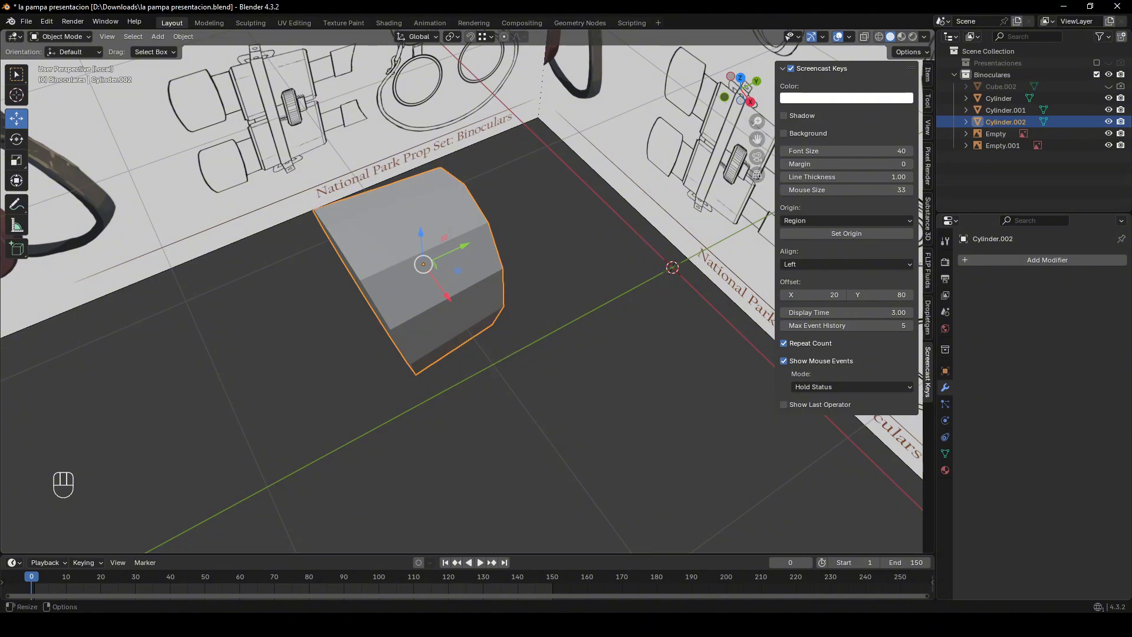
middle_click_drag(473, 291, 447, 268)
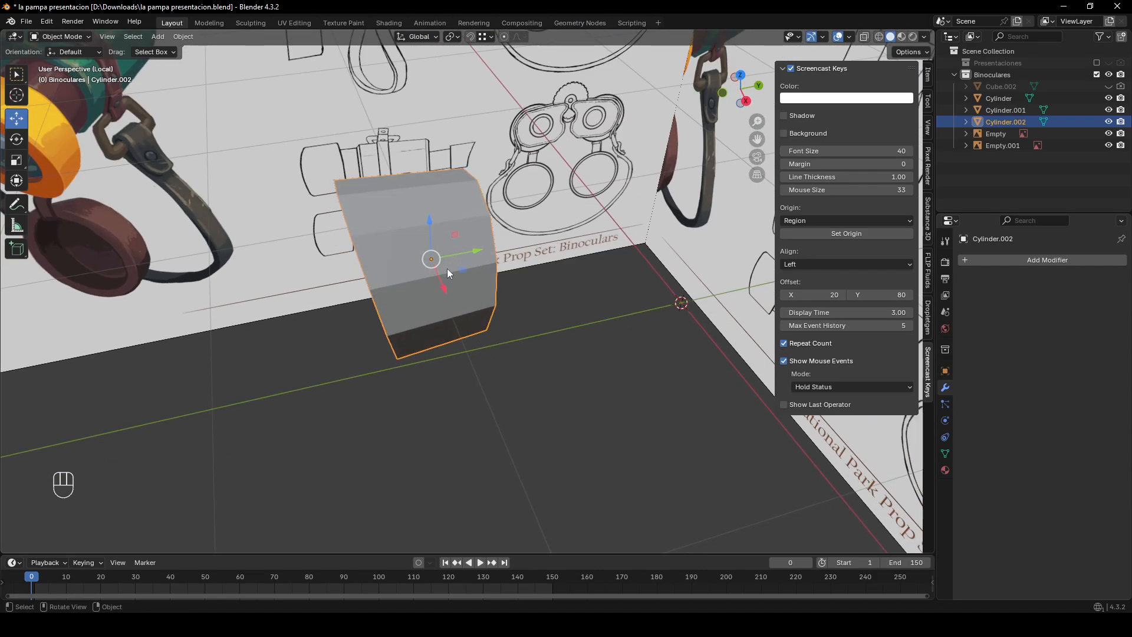
scroll(448, 265, "up", 2)
right_click(449, 264)
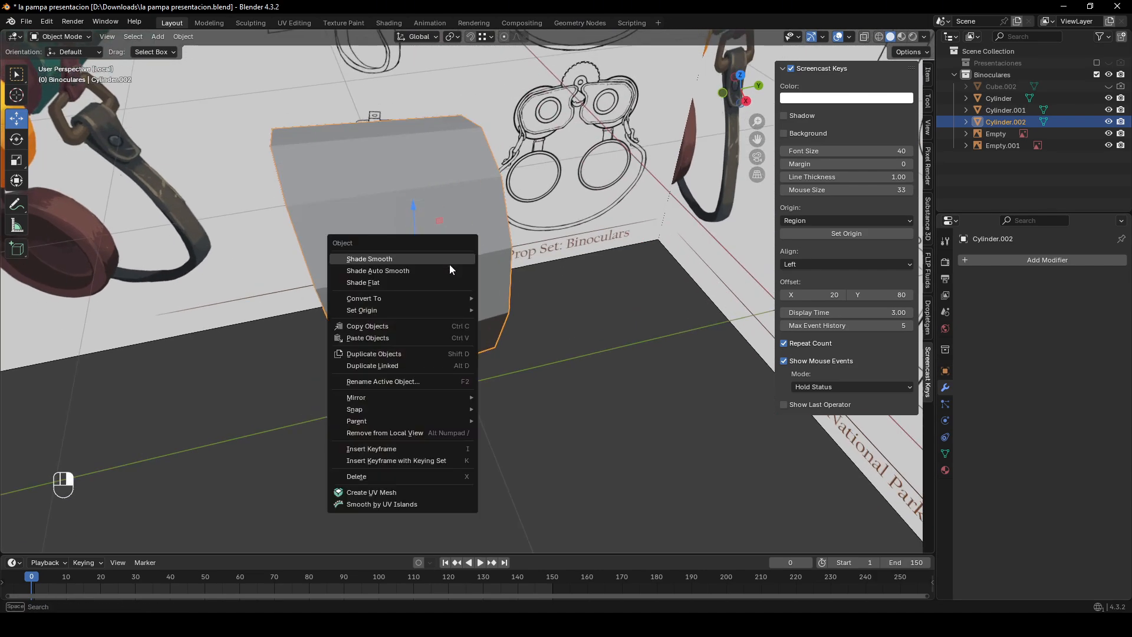
left_click(376, 271)
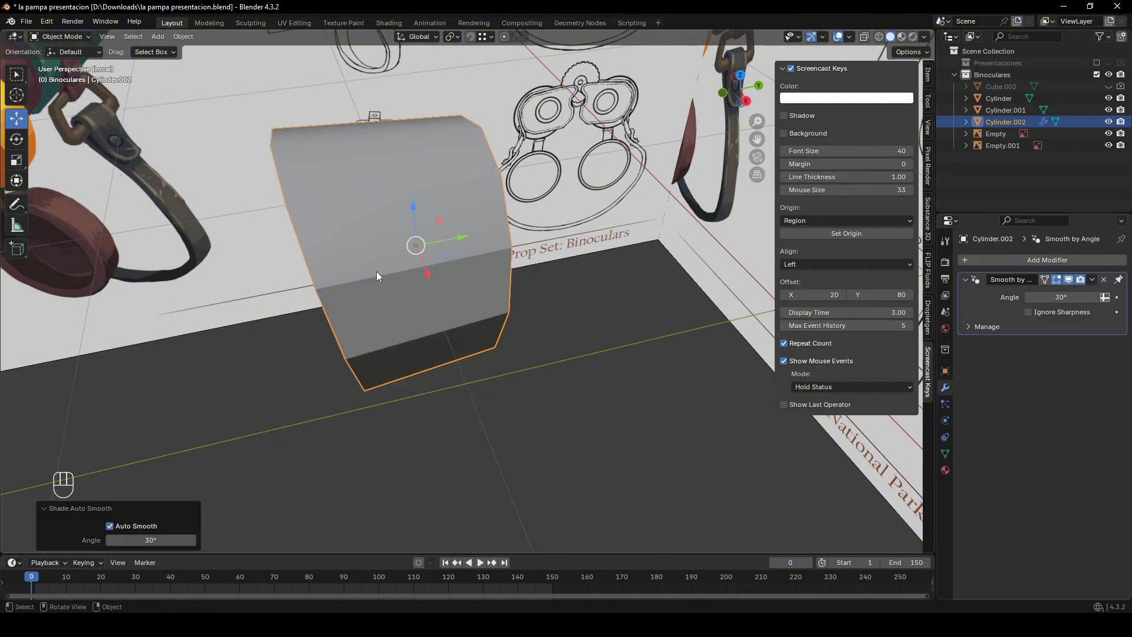
- Inspect the hood's faceted shading and set its Smooth by Angle modifier to 45°
middle_click_drag(376, 271, 473, 200)
left_click(741, 94)
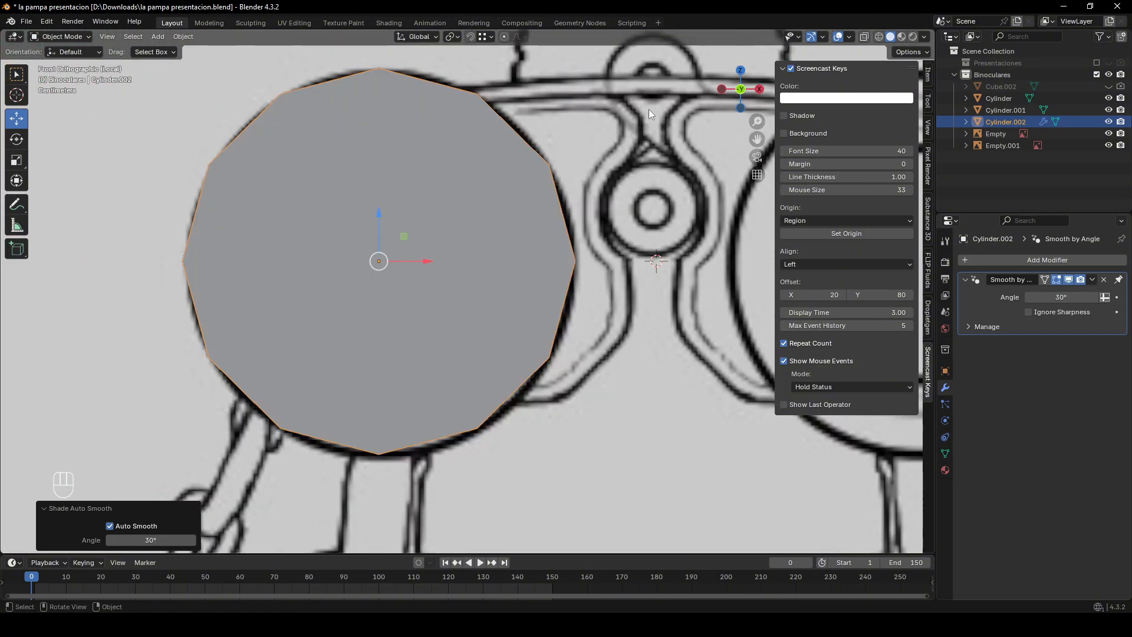
middle_click_drag(554, 146, 646, 286, "shift")
scroll(501, 183, "up", 3)
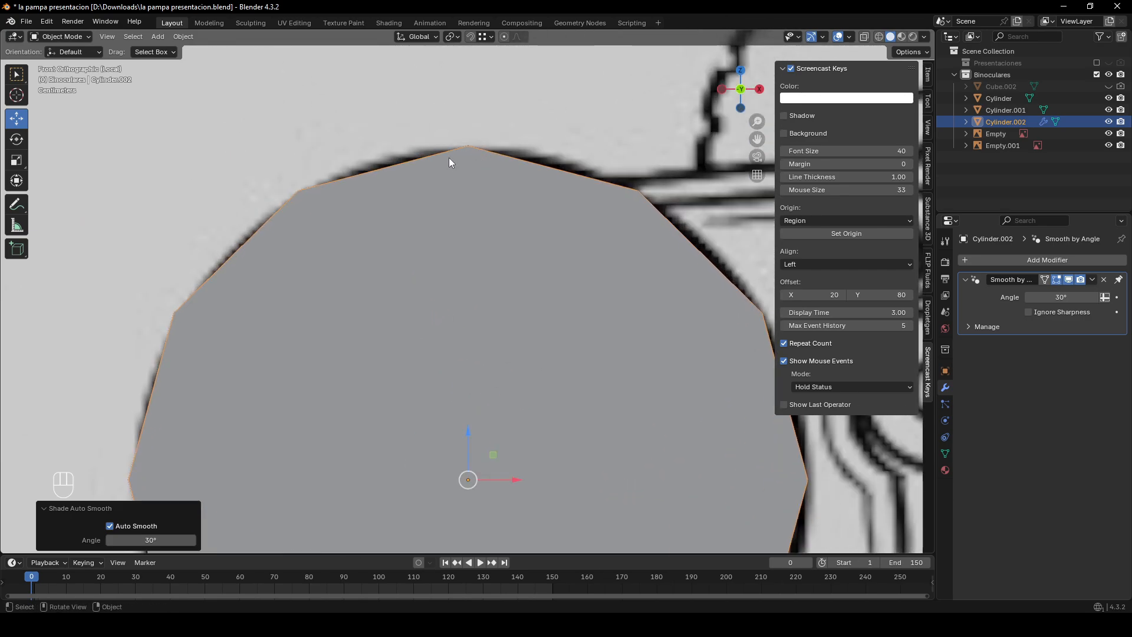
middle_click_drag(461, 155, 529, 188)
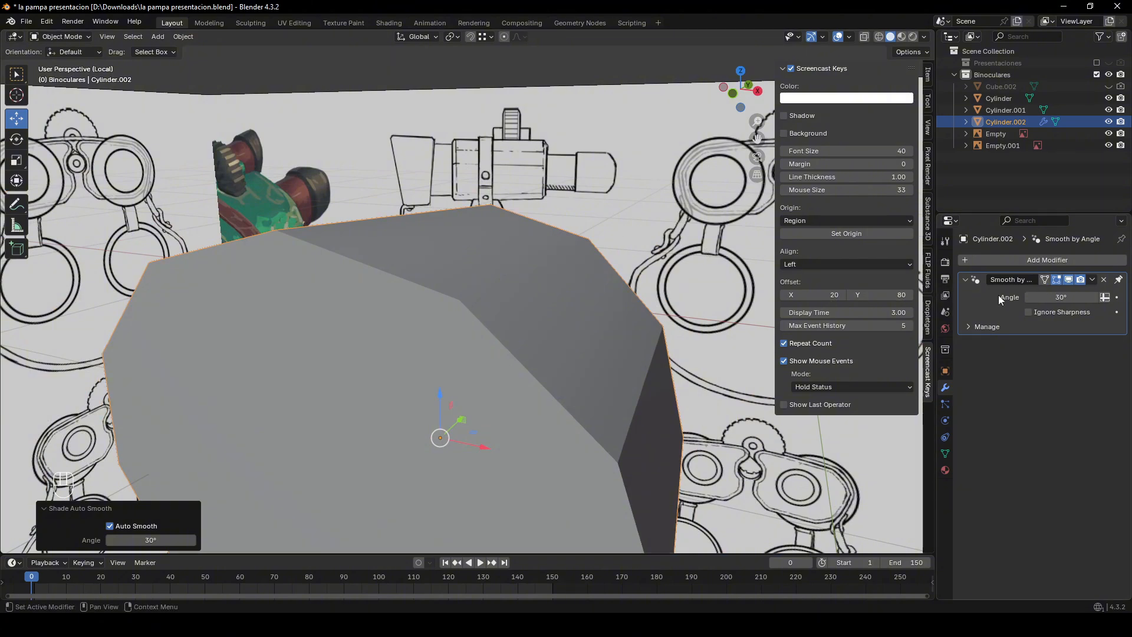
middle_click_drag(707, 301, 560, 294)
left_click(1055, 295)
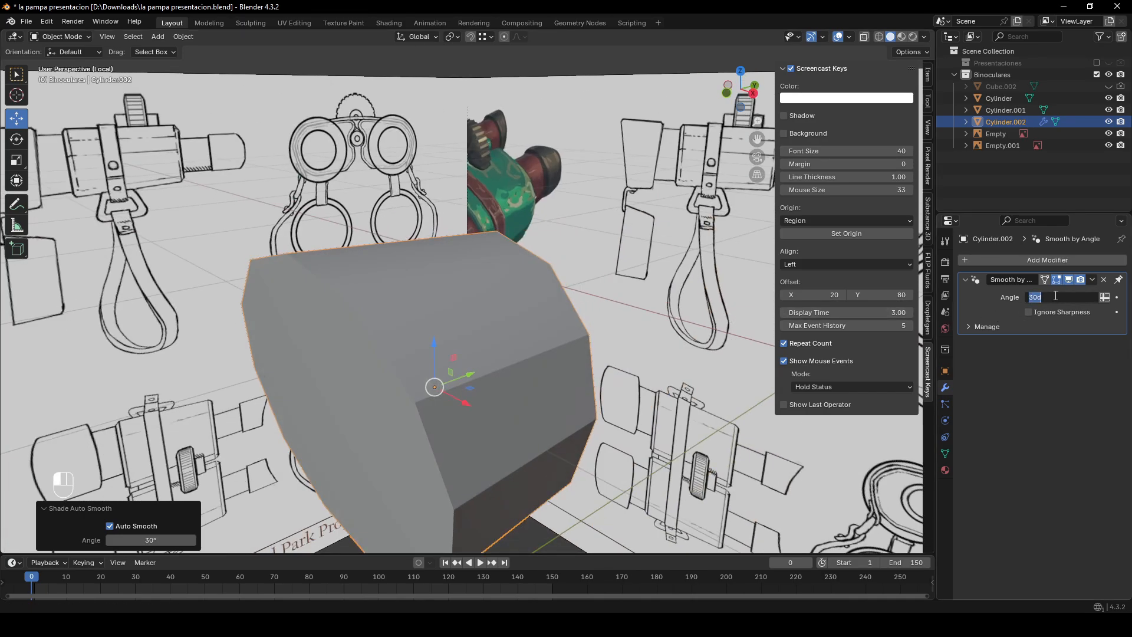
type("45")
key("Return")
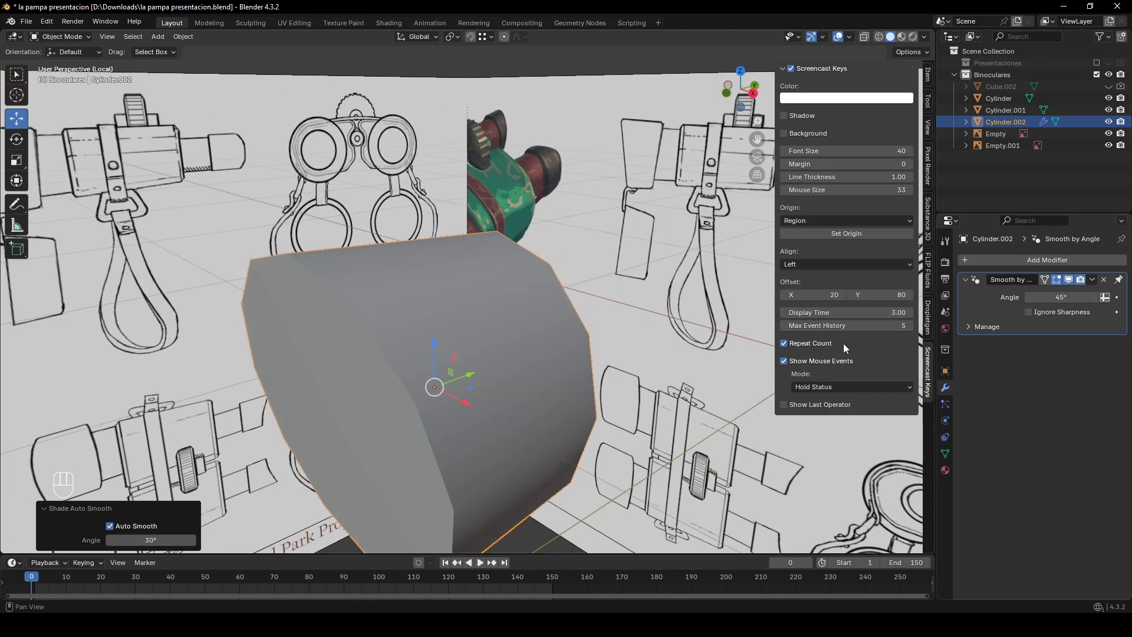
- Apply the Smooth by Angle modifier on the lens hood cylinder
mouse_move(761, 360)
middle_mouse_down()
mouse_move(607, 387)
mouse_move(454, 296)
mouse_move(497, 227)
mouse_move(631, 243)
mouse_move(670, 318)
mouse_move(557, 355)
mouse_move(558, 322)
mouse_move(519, 317)
mouse_move(573, 271)
mouse_move(564, 299)
mouse_move(395, 330)
mouse_move(550, 327)
mouse_move(499, 351)
mouse_move(511, 336)
mouse_move(540, 339)
middle_mouse_up()
scroll(563, 291, "down", 3)
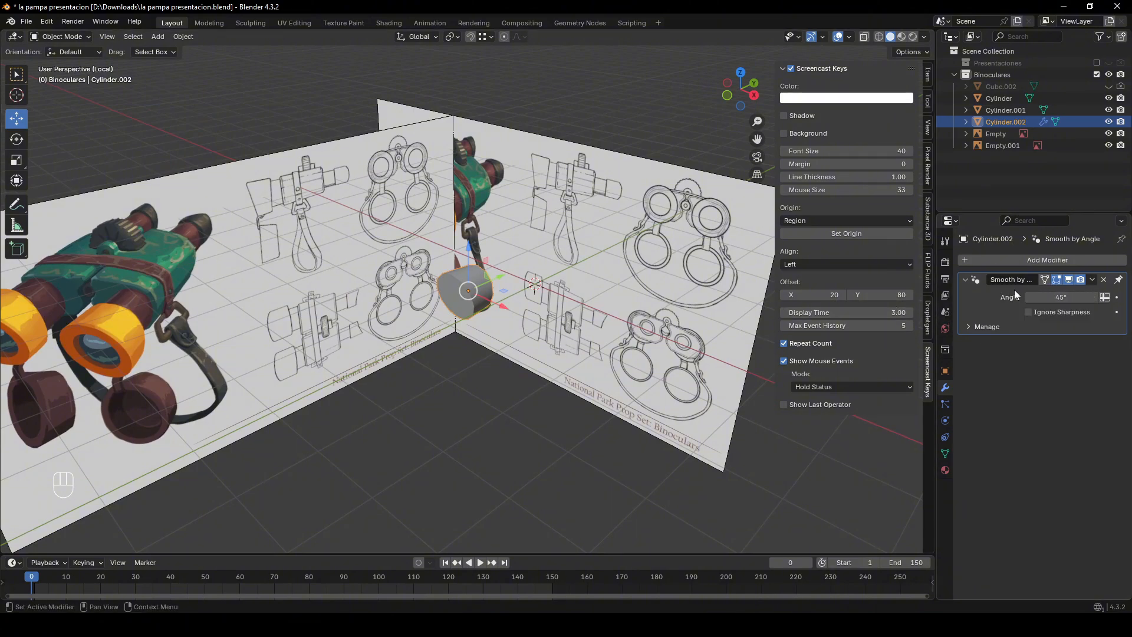
middle_click_drag(553, 284, 477, 283)
scroll(506, 280, "up", 5)
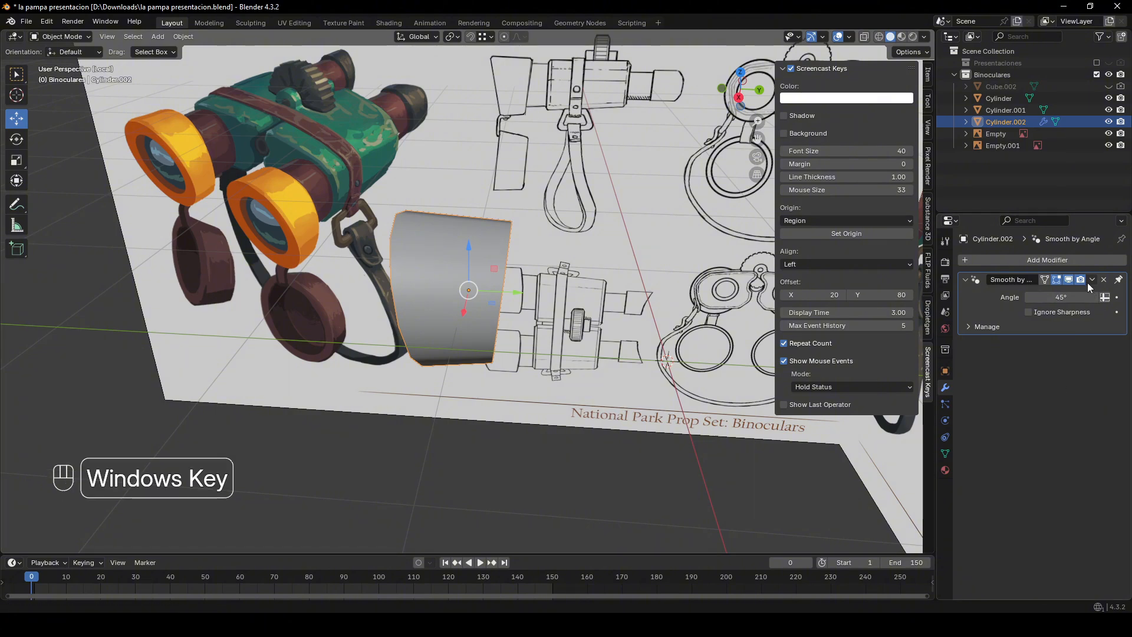
key("super+KP_Subtract")
key("super+KP_Add")
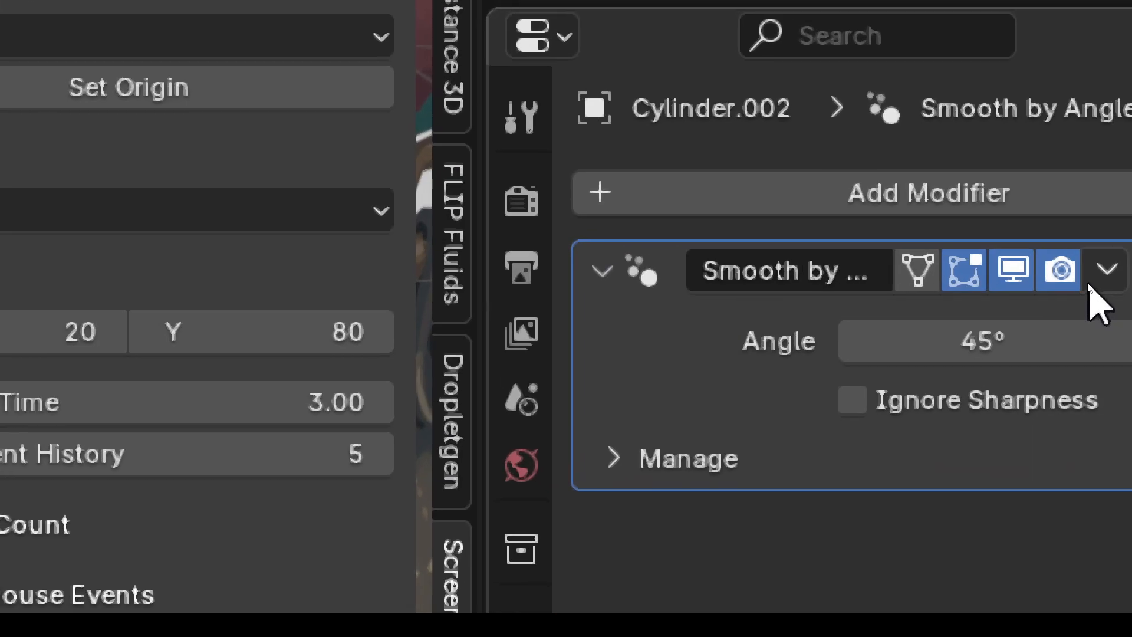
left_click(1090, 282)
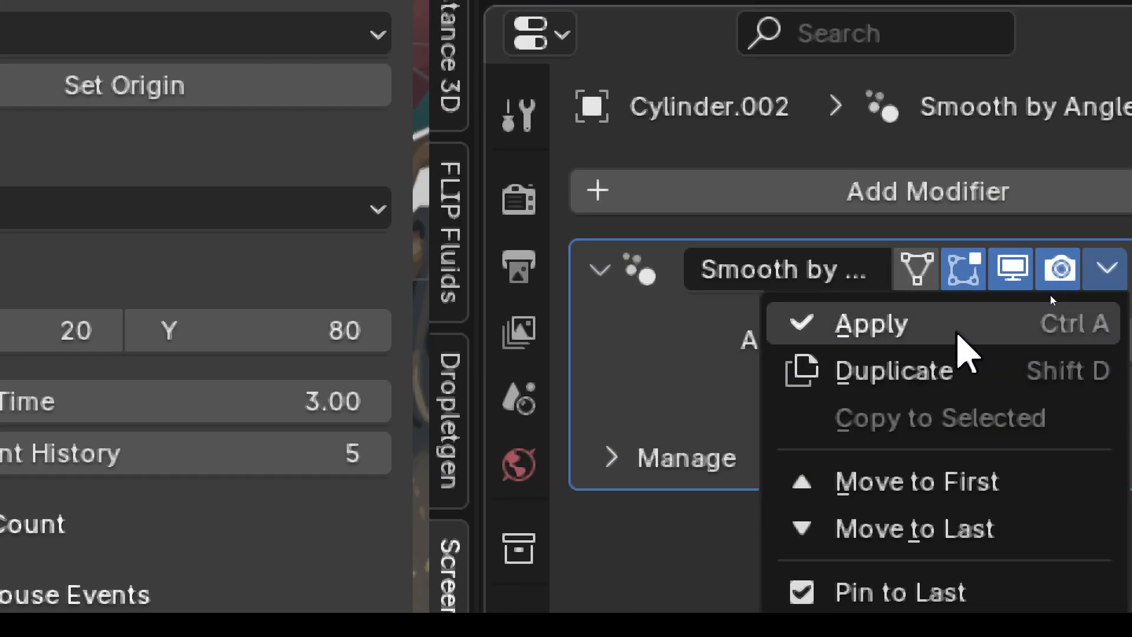
left_click(893, 335)
key("super+KP_Subtract")
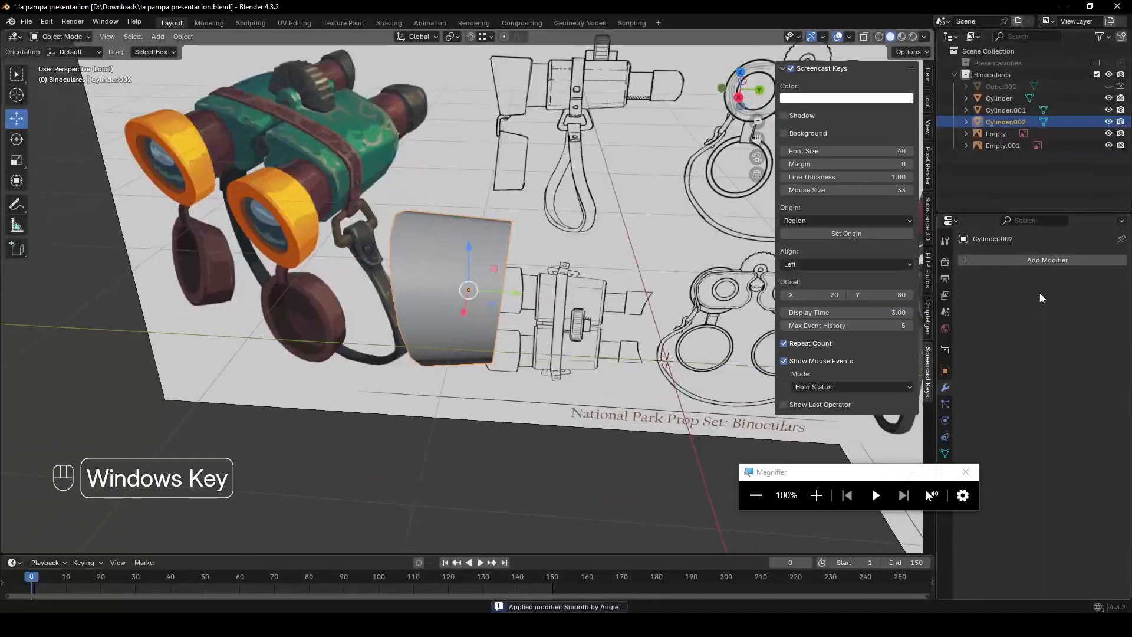
- Examine the smoothed lens hood against the barrel circles of the drawing in the front orthographic view
middle_click_drag(453, 283, 499, 277)
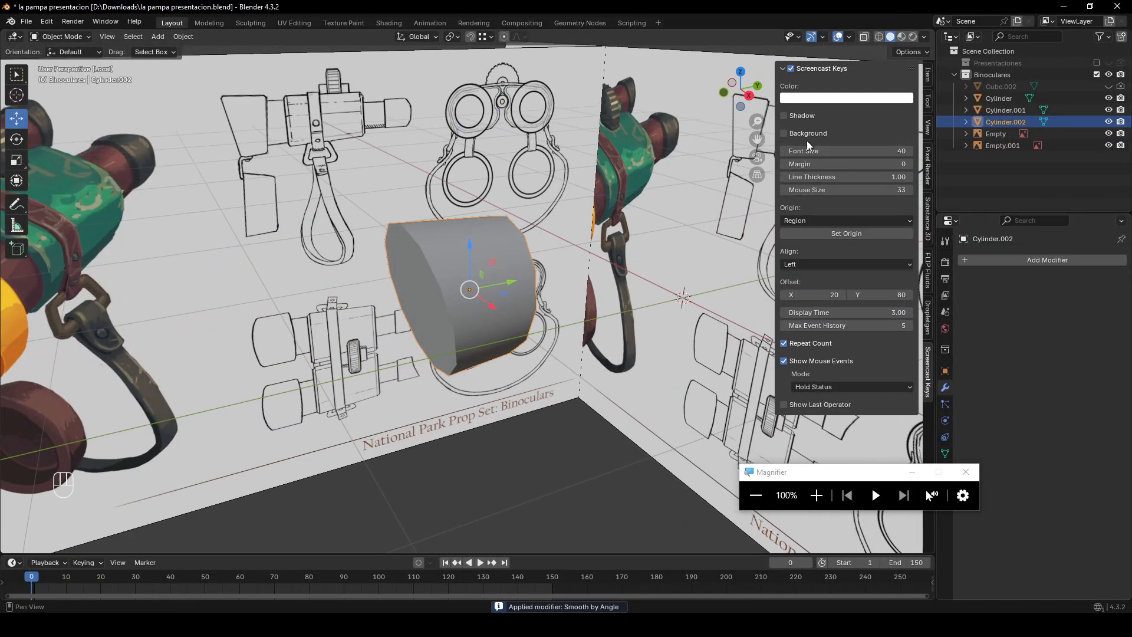
left_click_drag(741, 90, 720, 210)
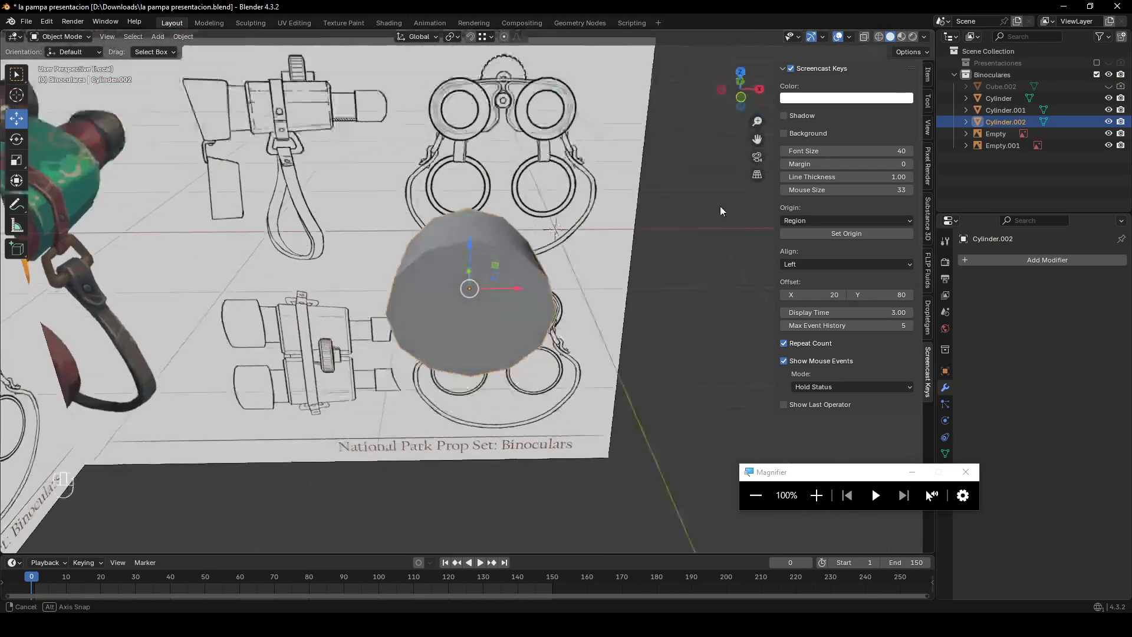
middle_click_drag(720, 211, 705, 177)
left_click(741, 93)
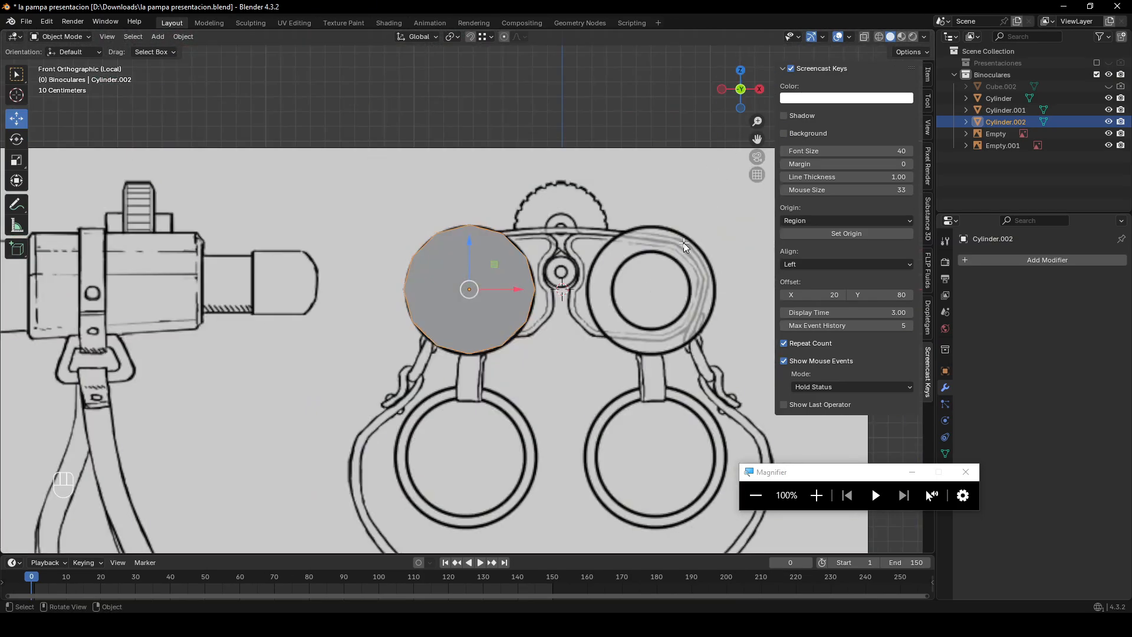
- Extrude the front cap face of Cylinder.002 in place and scale the new face to about 0.682
key("Tab")
middle_click_drag(684, 246, 401, 272)
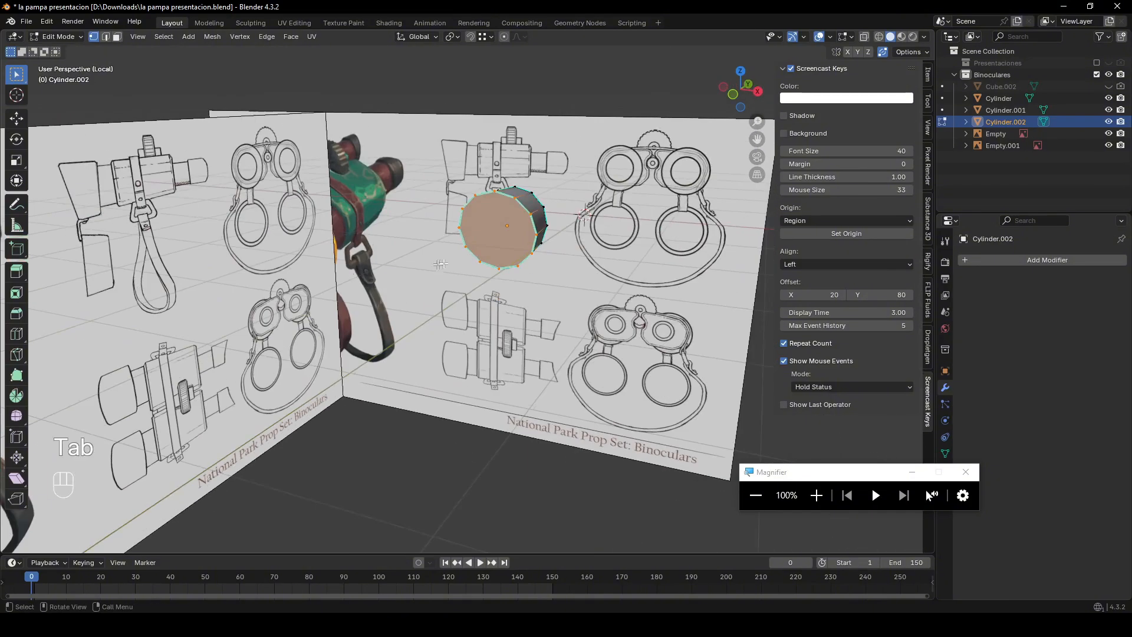
left_click(734, 96)
key("alt+z")
scroll(486, 214, "up", 4)
left_click(480, 226)
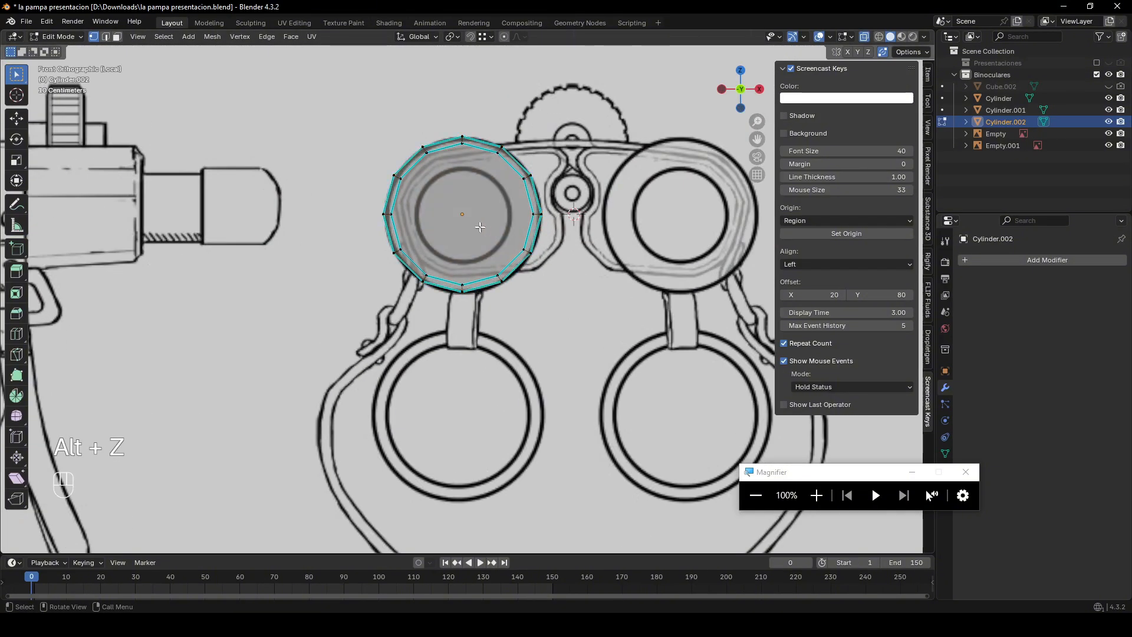
key("3")
middle_click_drag(475, 224, 513, 250)
left_click(407, 197)
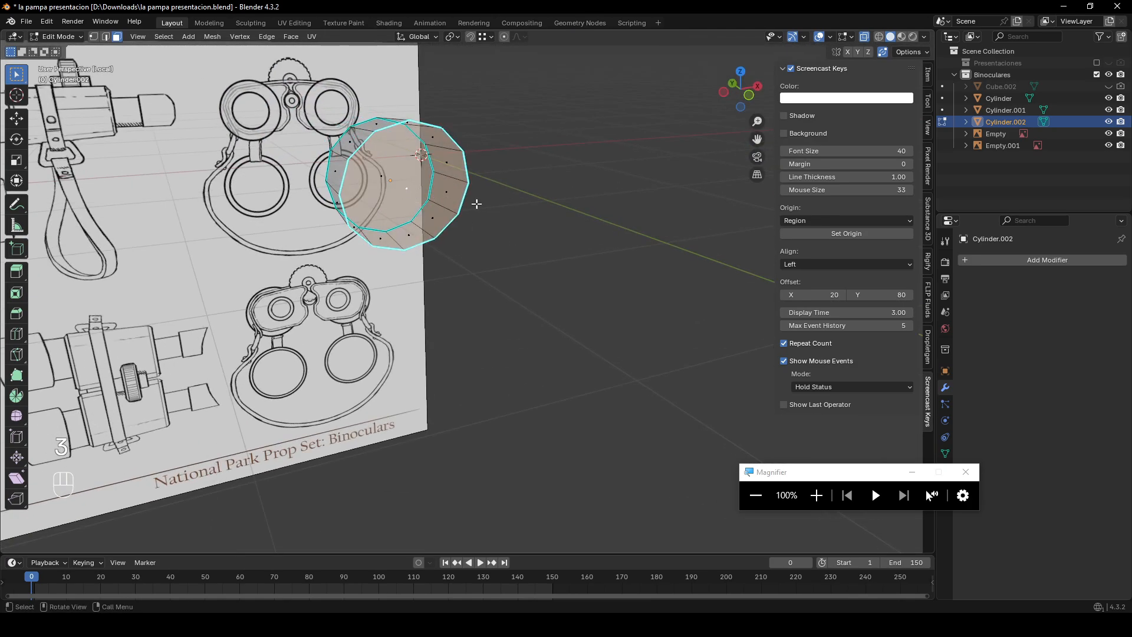
key("alt+z")
left_click(750, 96)
scroll(668, 262, "up", 2)
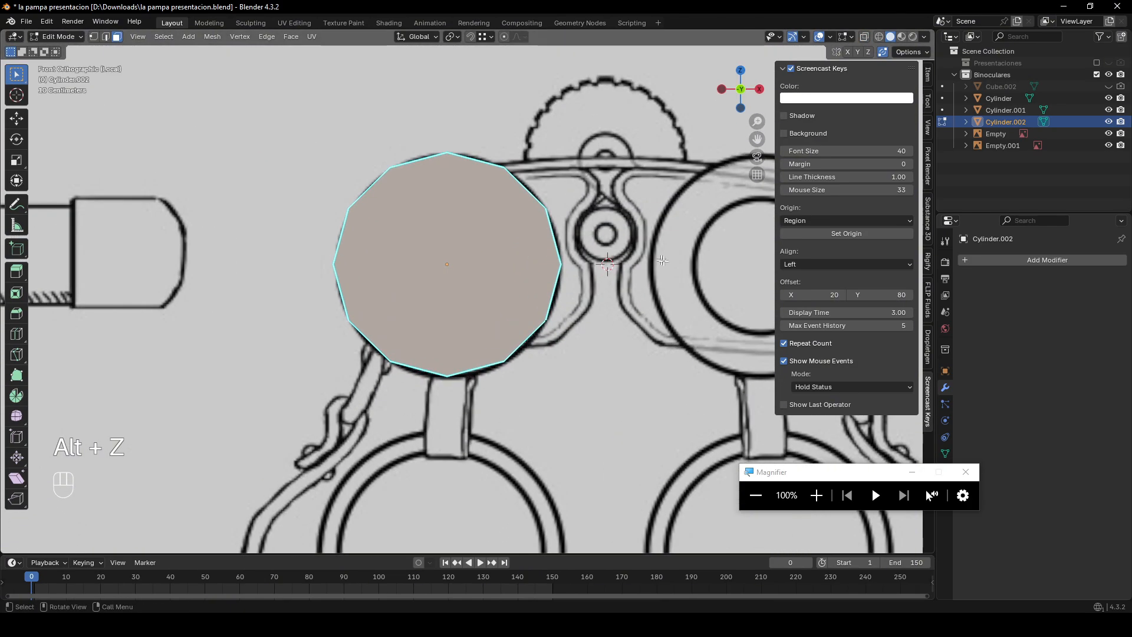
key("e")
key("s")
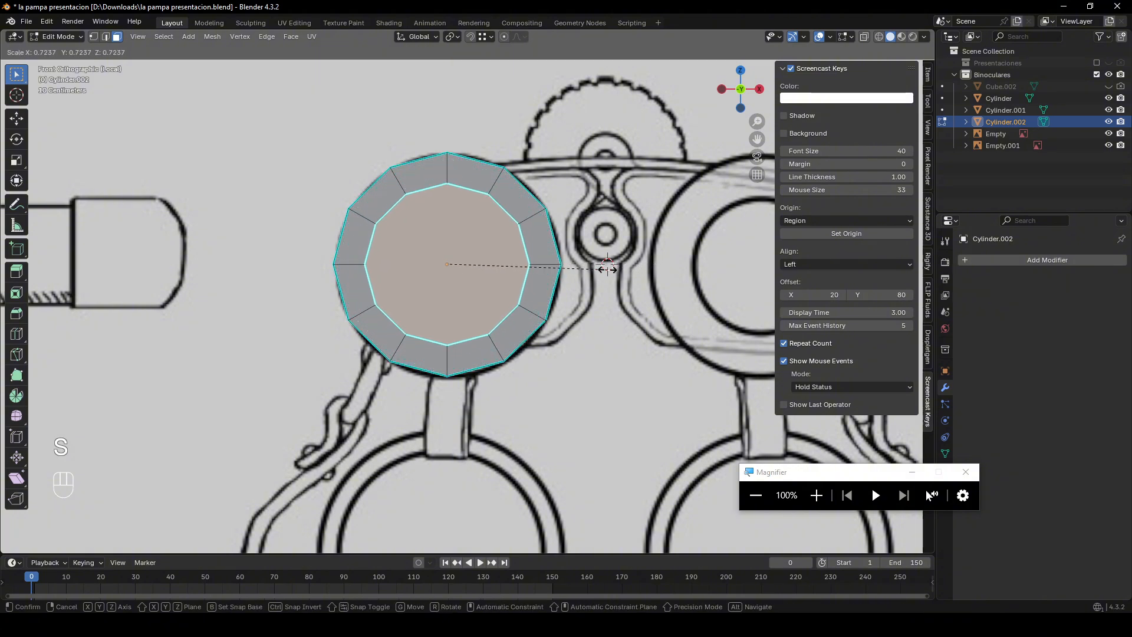
left_click(593, 267)
- Scale the inner front face by about 0.898 to match the lens circle in the front reference drawing
key("alt+z")
key("s")
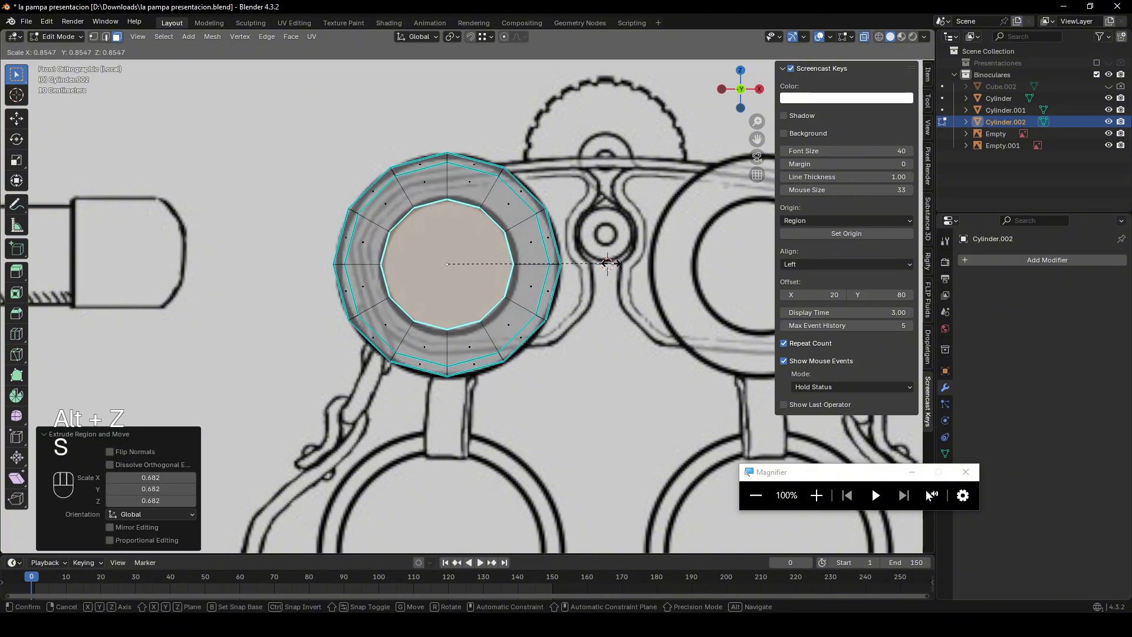
left_click(618, 263)
key("alt+z")
middle_click_drag(618, 264, 531, 313)
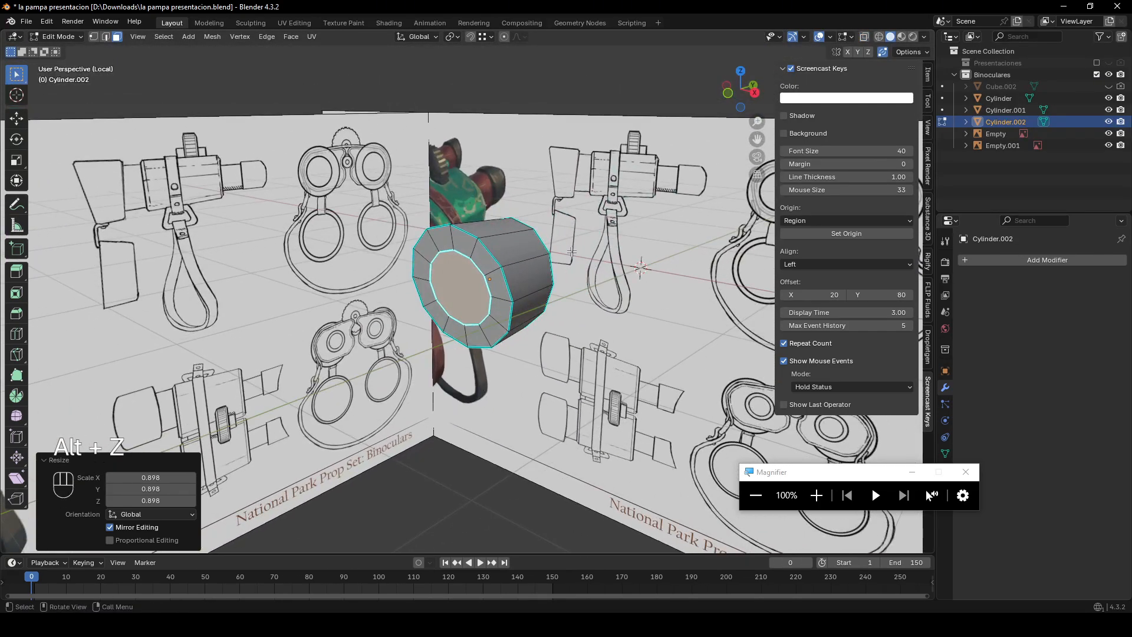
- Extrude the inner front face about 0.139 m into the cylinder along Y to form a recess
key("r")
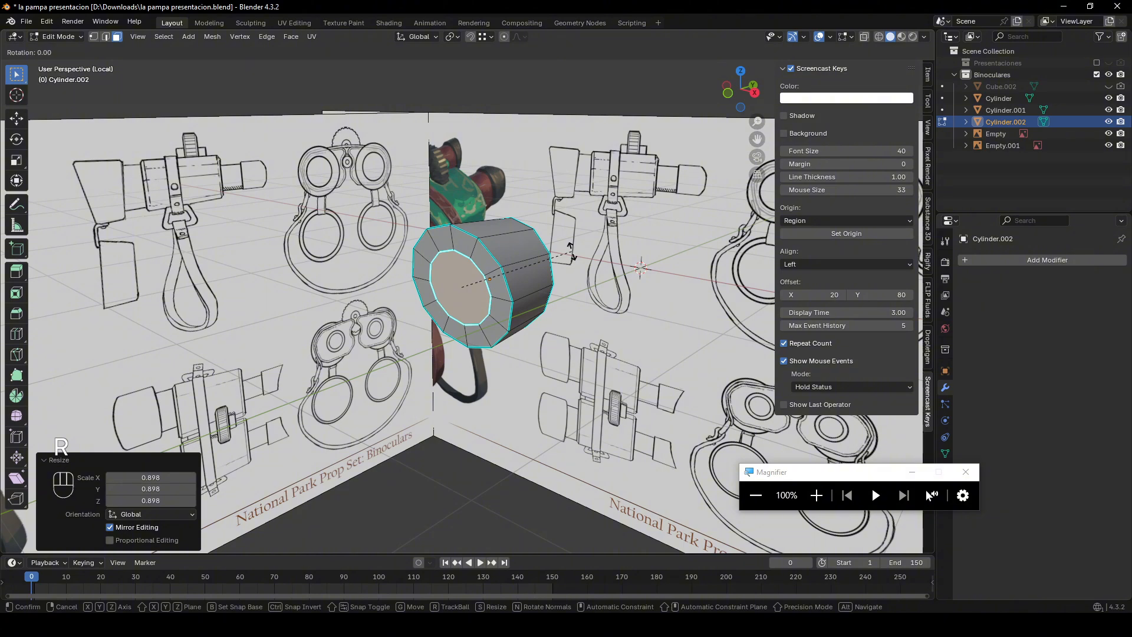
right_click(577, 259)
key("e")
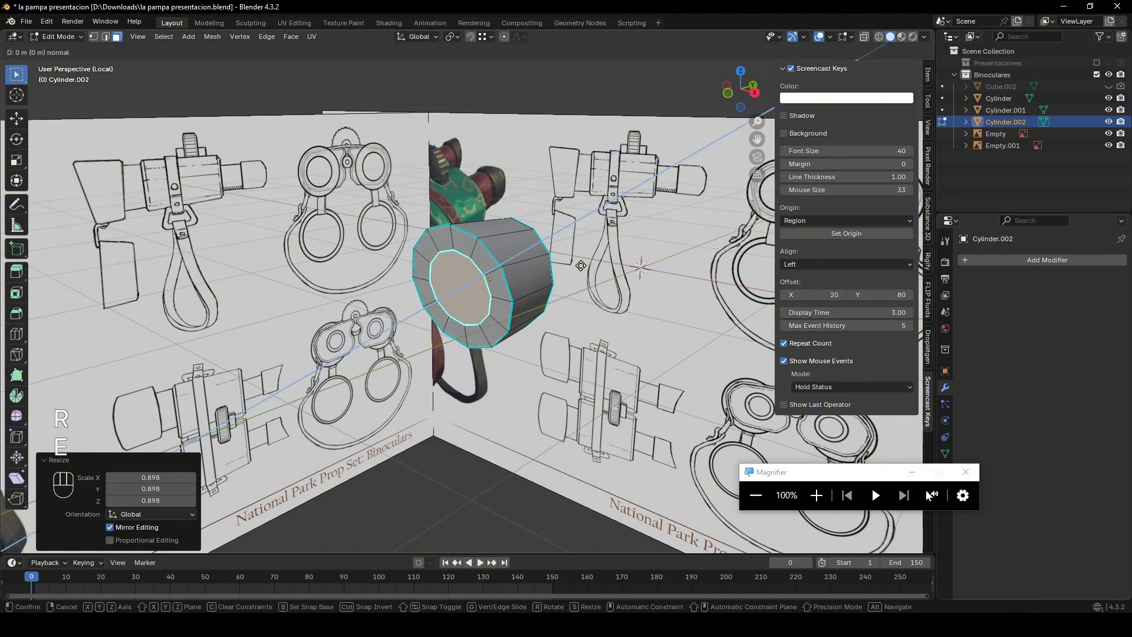
key("y")
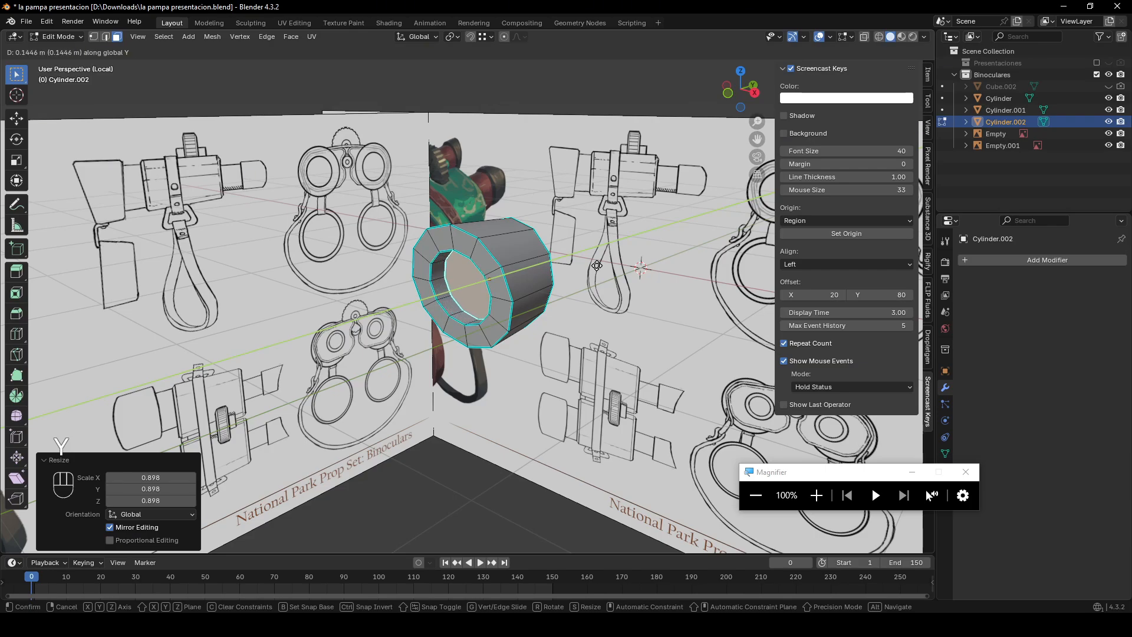
left_click(595, 266)
- Extrude the recess floor in place, scale it to about 0.728, and move it about -0.024 m along Y
middle_click_drag(460, 231, 408, 226)
scroll(408, 226, "down", 3)
middle_click_drag(195, 365, 630, 309, "shift")
key("KP_Decimal")
scroll(753, 326, "down", 1)
middle_click_drag(754, 326, 593, 332)
scroll(593, 333, "down", 1)
scroll(599, 330, "down", 2)
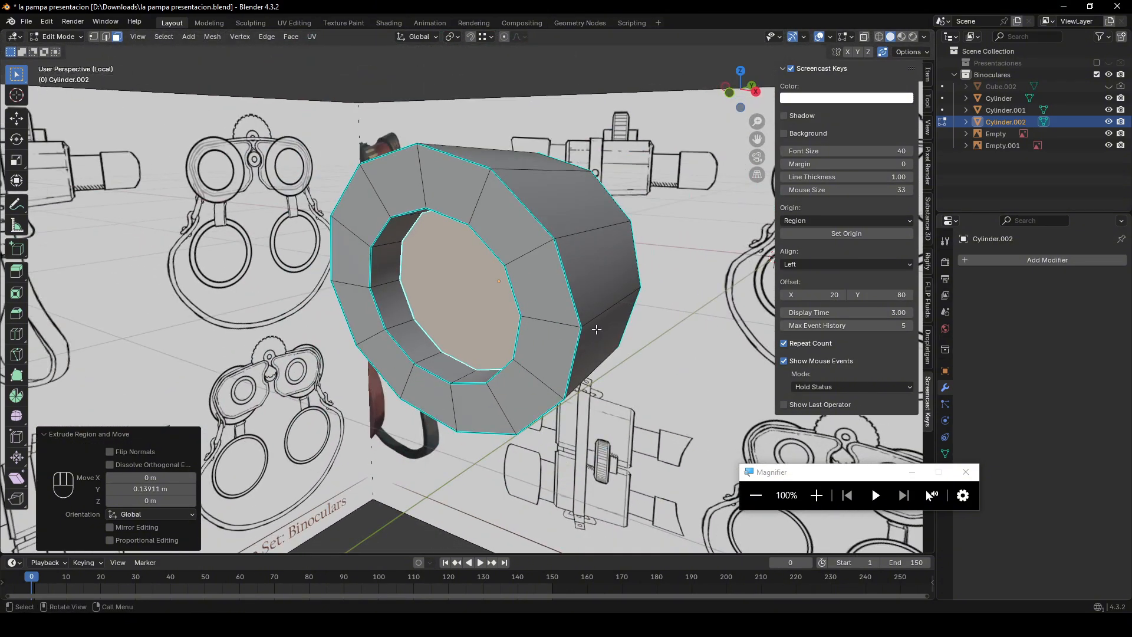
key("e")
key("s")
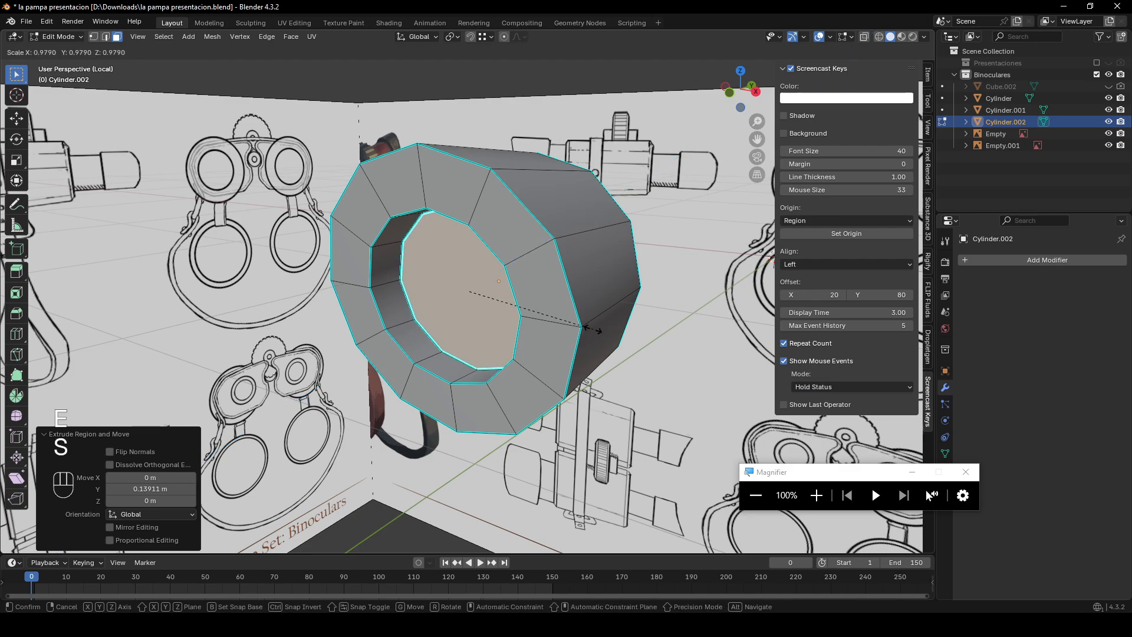
left_click(558, 327)
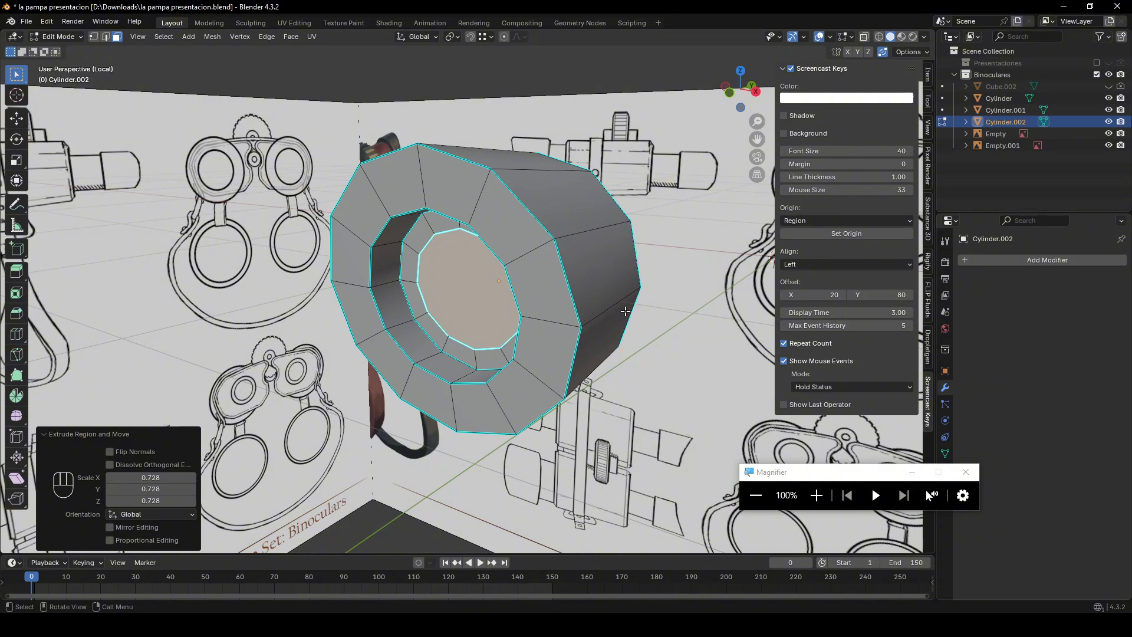
key("g")
key("y")
left_click(622, 312)
- Extrude the raised centre face again, scale it to about 0.562, move it about -0.033 m along Y, and adjust its size
key("e")
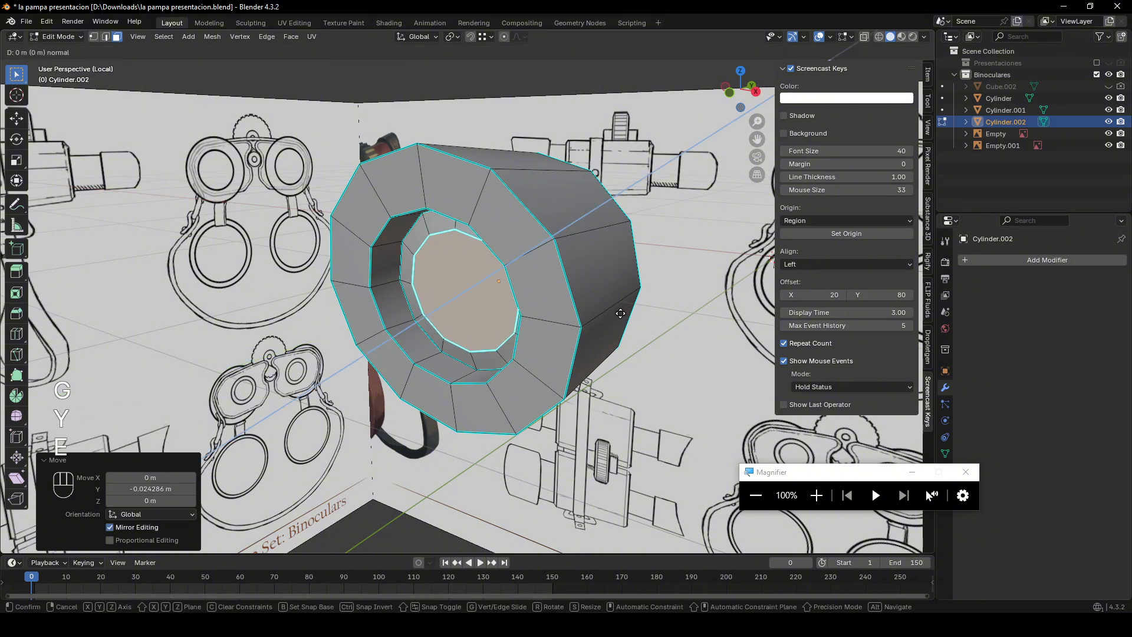
key("s")
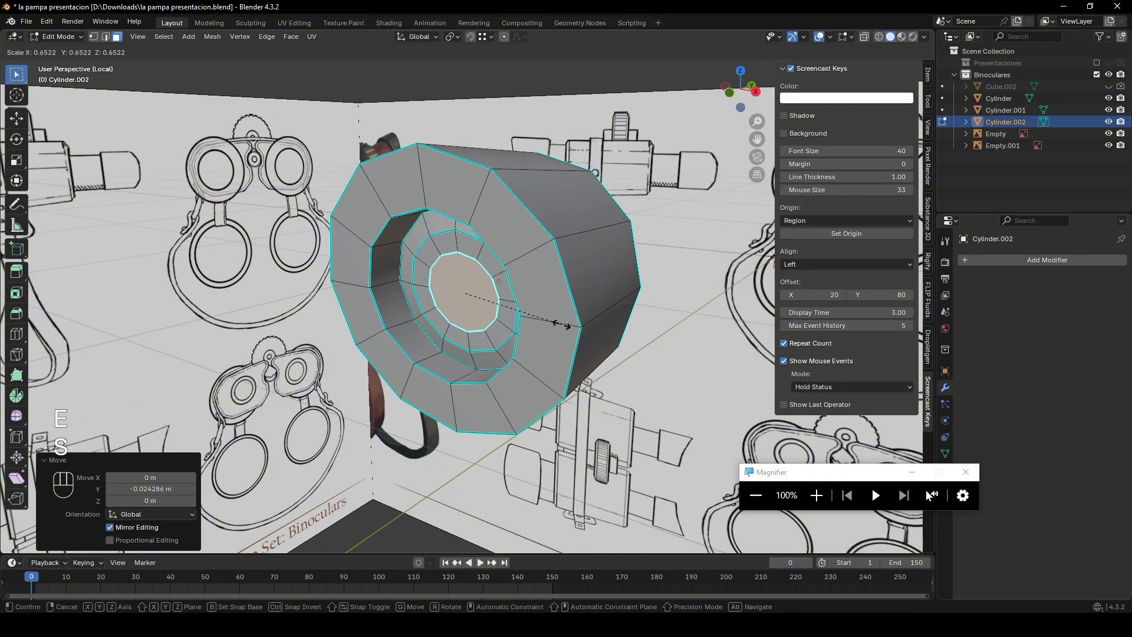
left_click(553, 328)
key("g")
key("y")
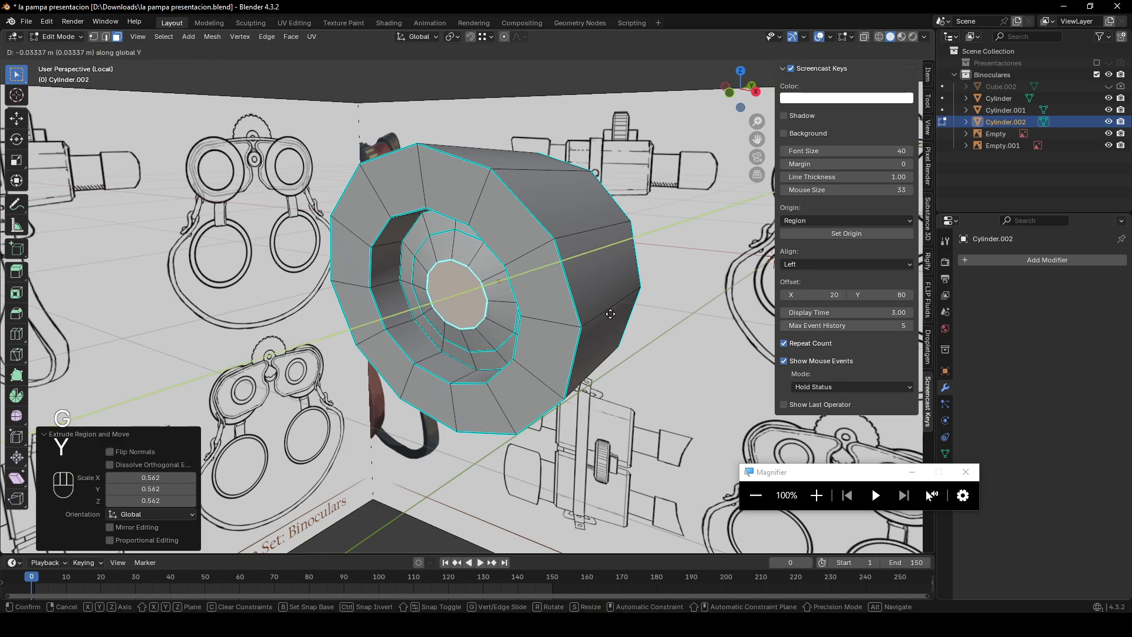
left_click(607, 314)
key("s")
left_click(591, 317)
- Examine the shading and sharp edge loops of the stepped lens surface inside the recess
middle_click_drag(591, 317, 578, 270)
key("2")
mouse_move(565, 228)
middle_mouse_down()
mouse_move(629, 202)
mouse_move(554, 311)
mouse_move(520, 267)
mouse_move(561, 251)
mouse_move(561, 315)
mouse_move(440, 243)
mouse_move(496, 207)
mouse_move(460, 187)
mouse_move(561, 228)
middle_mouse_up()
key("Tab")
scroll(561, 315, "up", 2)
key("Tab")
key("Tab")
key("Tab")
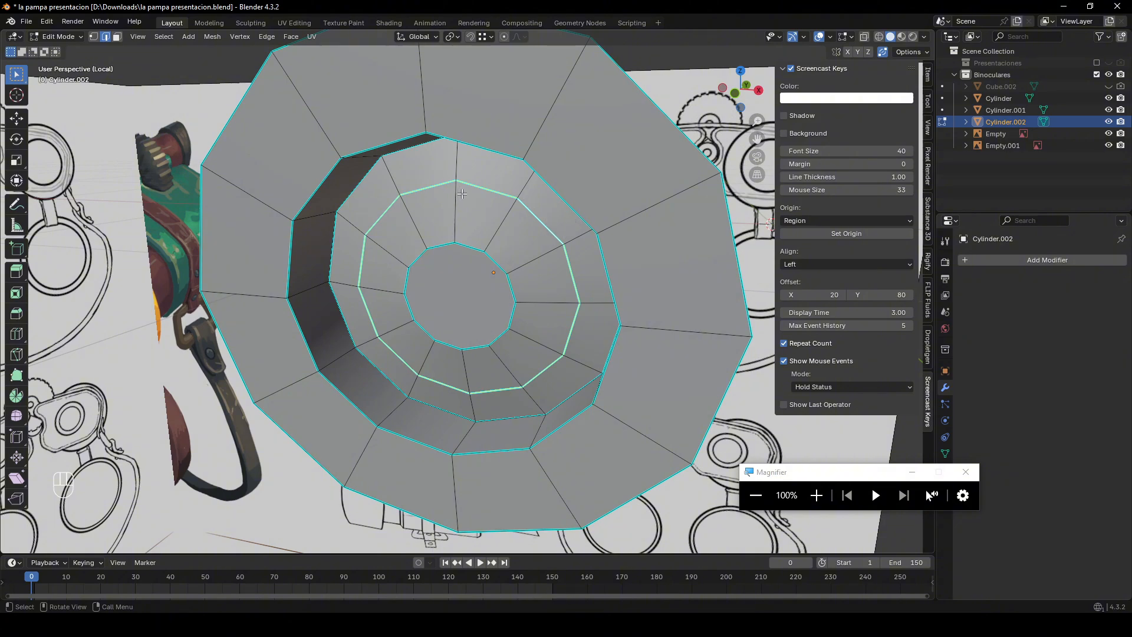
mouse_move(526, 228)
middle_mouse_down()
mouse_move(518, 218)
mouse_move(529, 213)
mouse_move(557, 245)
middle_mouse_up()
scroll(561, 248, "down", 3)
middle_click_drag(625, 313, 587, 292)
key("Tab")
scroll(462, 283, "up", 6)
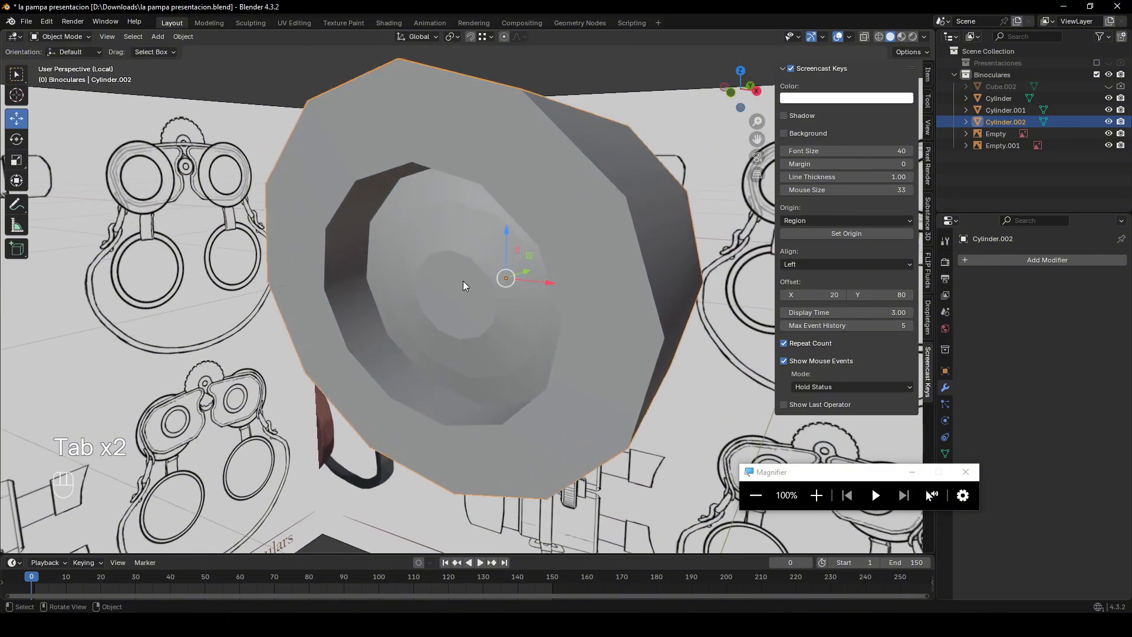
scroll(442, 225, "up", 2)
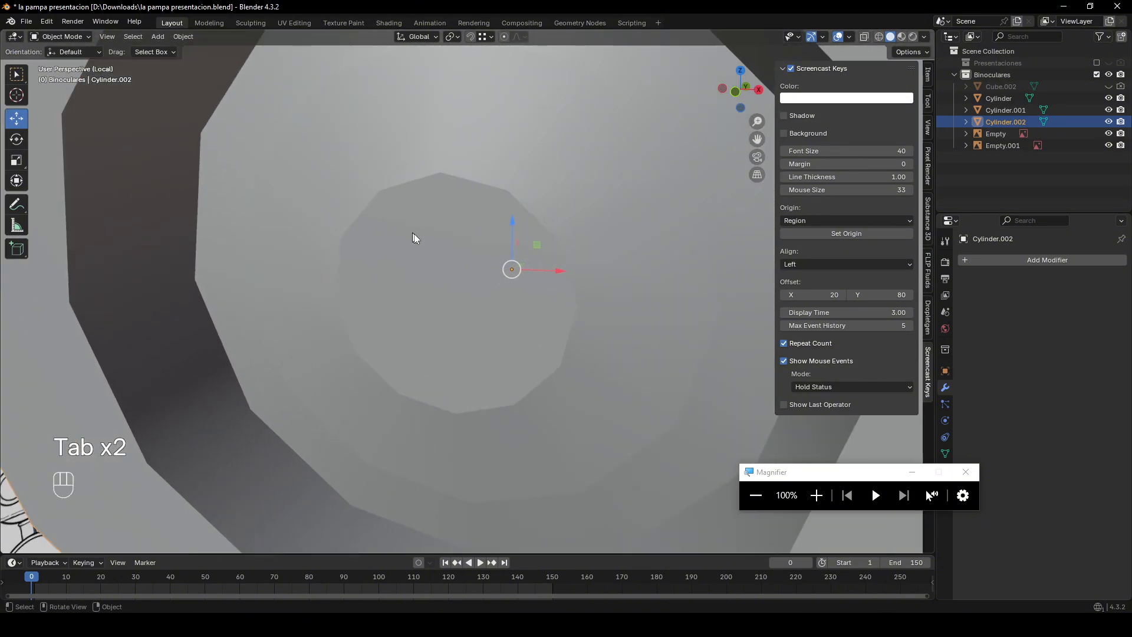
middle_click_drag(415, 237, 562, 212)
key("Tab")
scroll(590, 247, "down", 2)
key("Tab")
key("Tab")
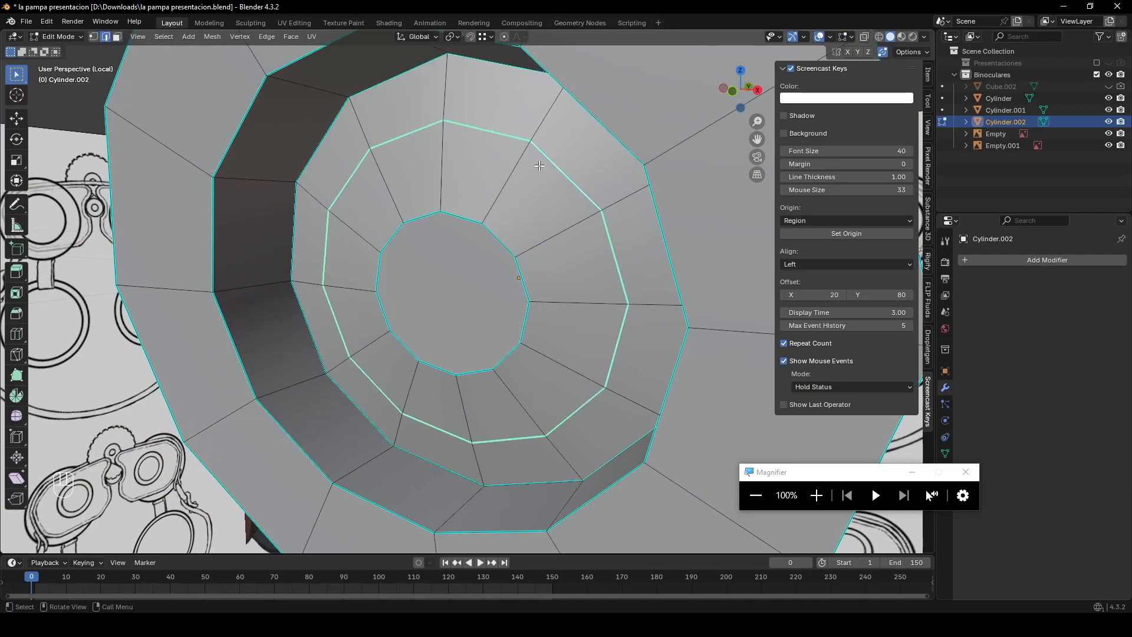
- Try marking one lengthwise edge on the cylinder's outer side as sharp and check the shading
key("ctrl+e")
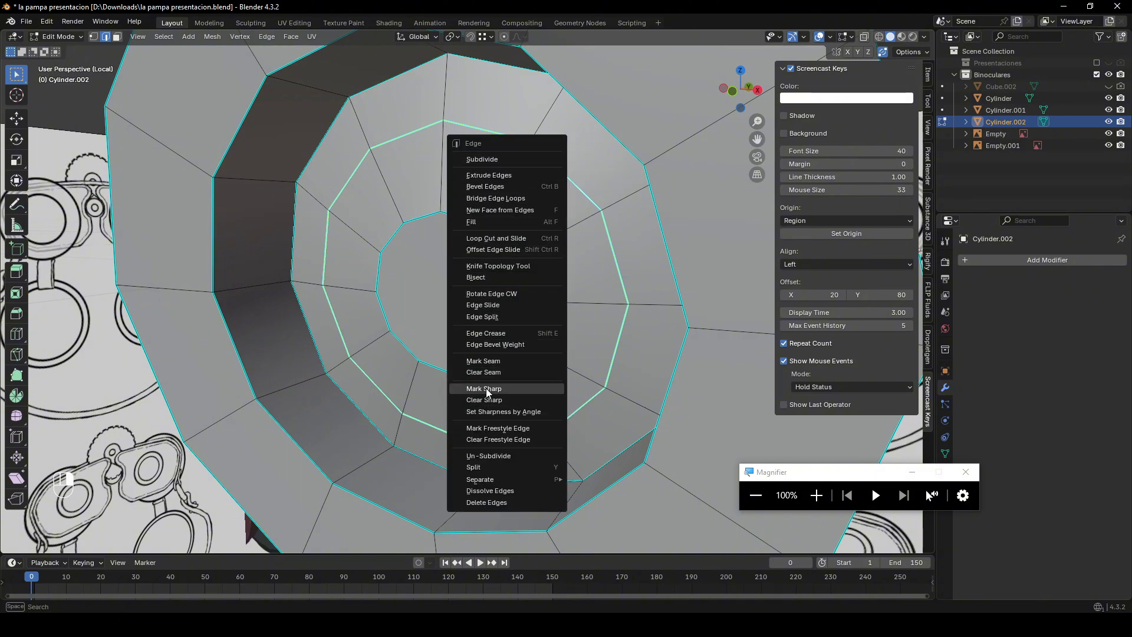
middle_click_drag(593, 286, 580, 218)
right_click(581, 218)
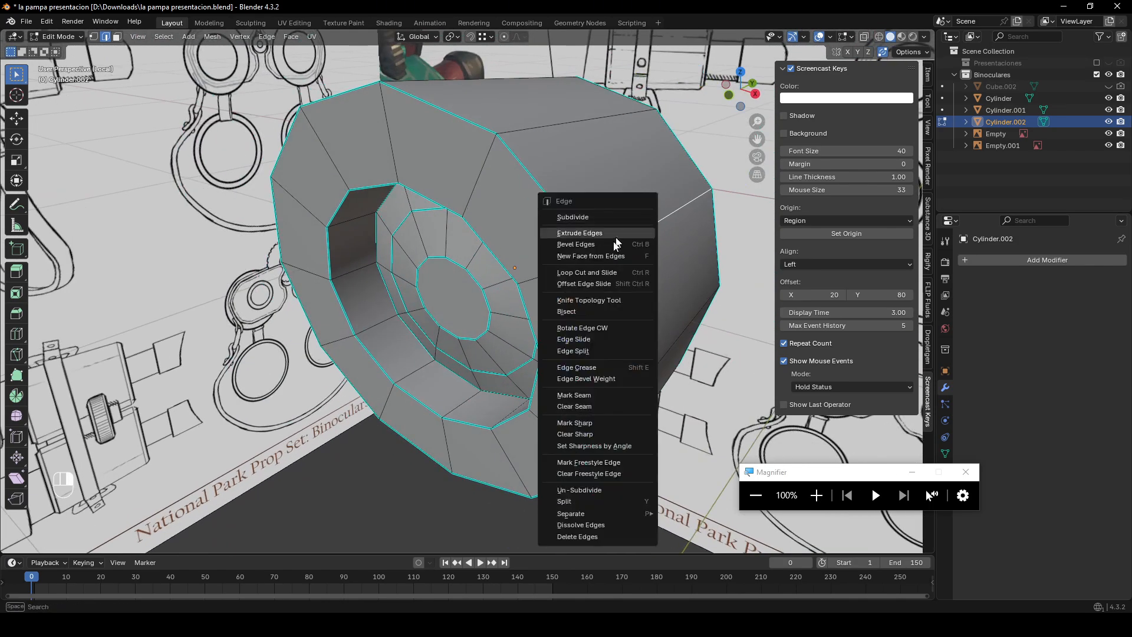
left_click(577, 423)
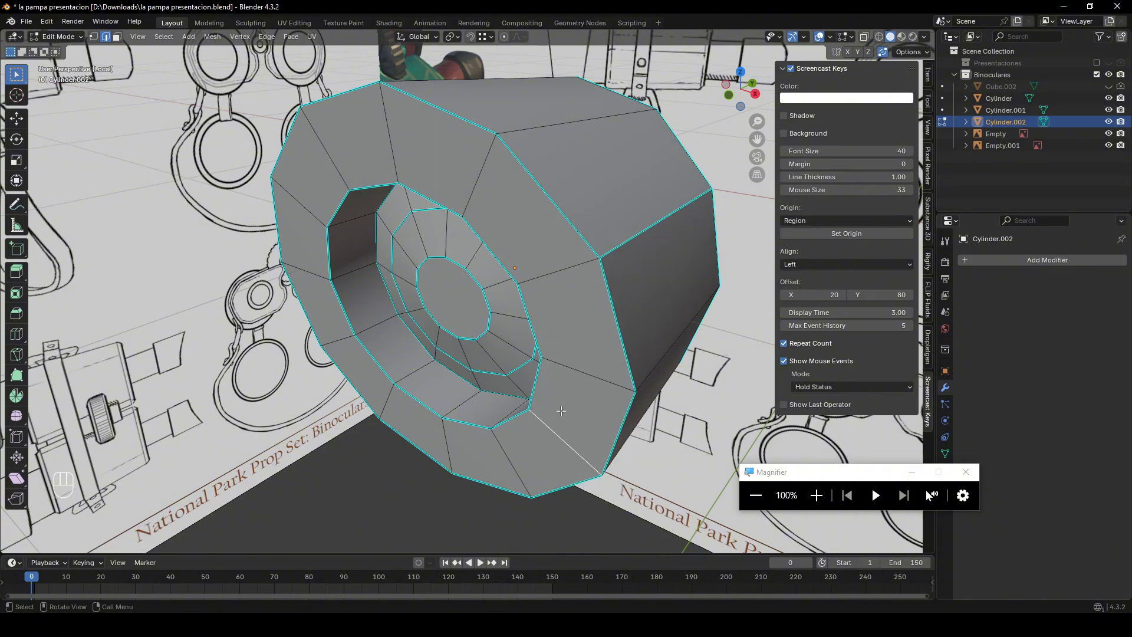
key("Tab")
middle_click_drag(576, 423, 629, 190)
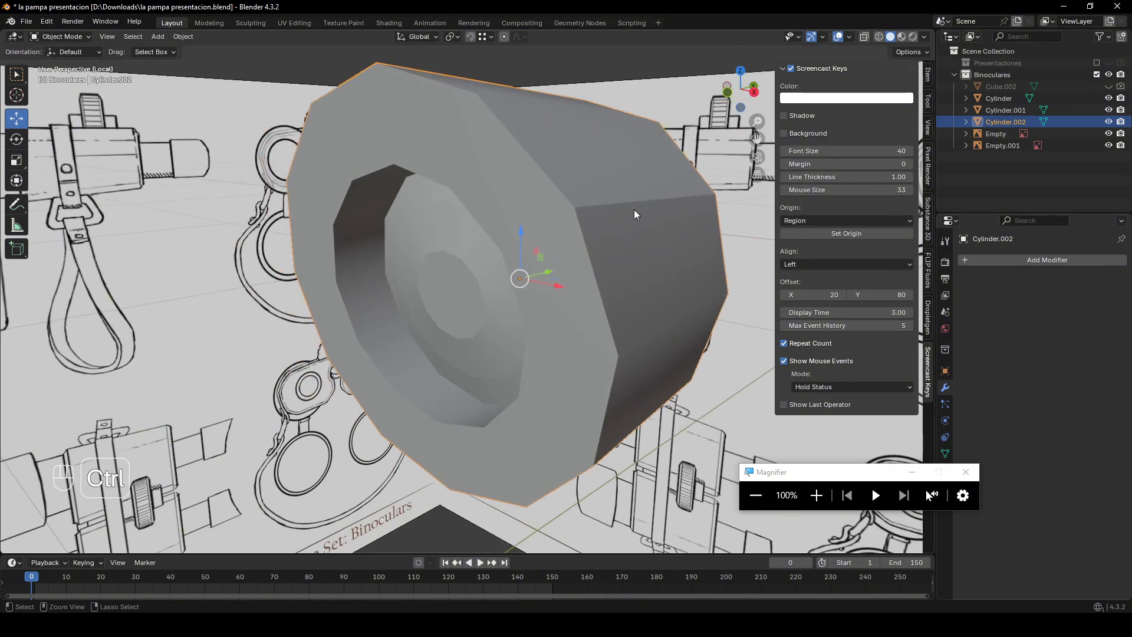
- Undo the sharp marking on the cylinder's outer side edge
key("ctrl+z")
key("ctrl+z")
key("ctrl+z")
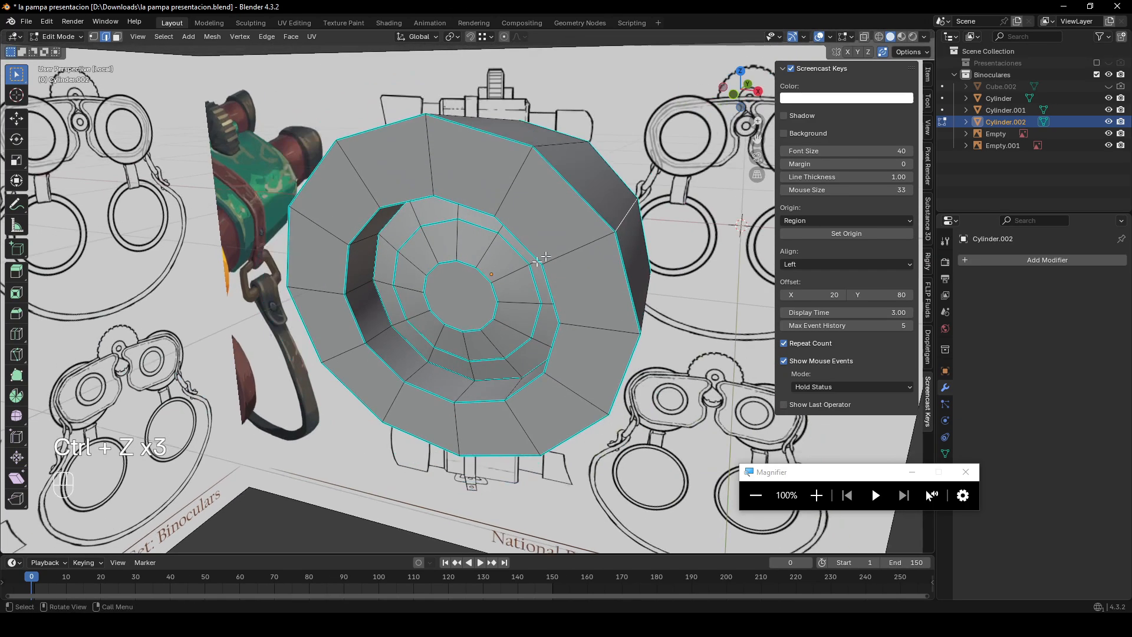
- Clear the sharp marking from the middle edge loop of the lens surface inside the recess
middle_click_drag(546, 256, 619, 243)
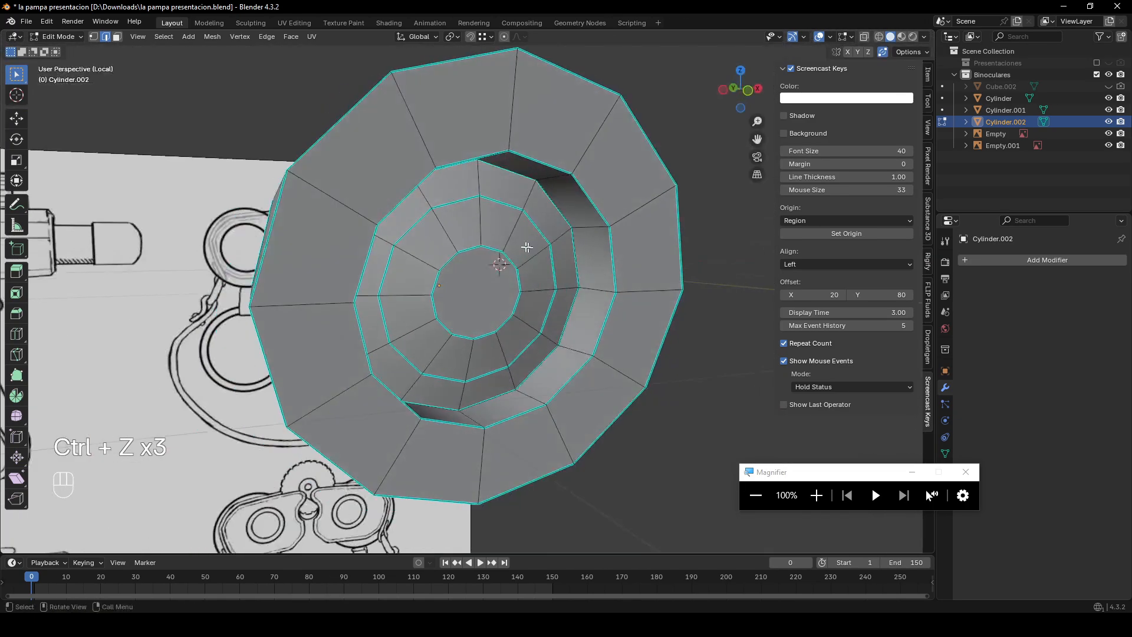
scroll(519, 221, "up", 2)
middle_click_drag(519, 221, 492, 236)
left_click(504, 189, "alt")
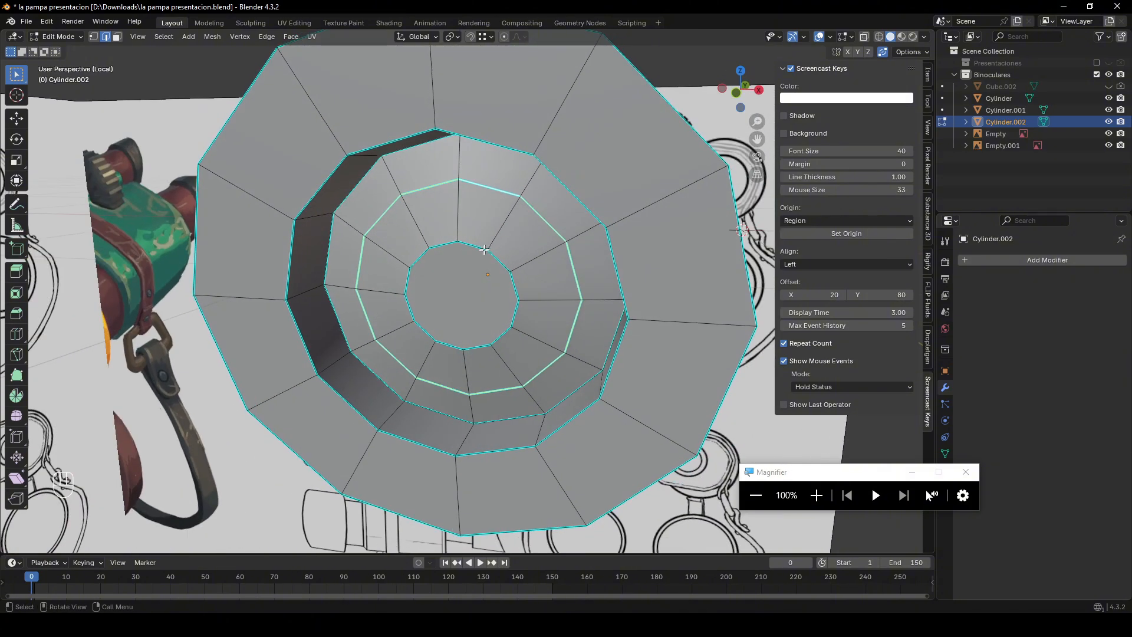
key("ctrl+e")
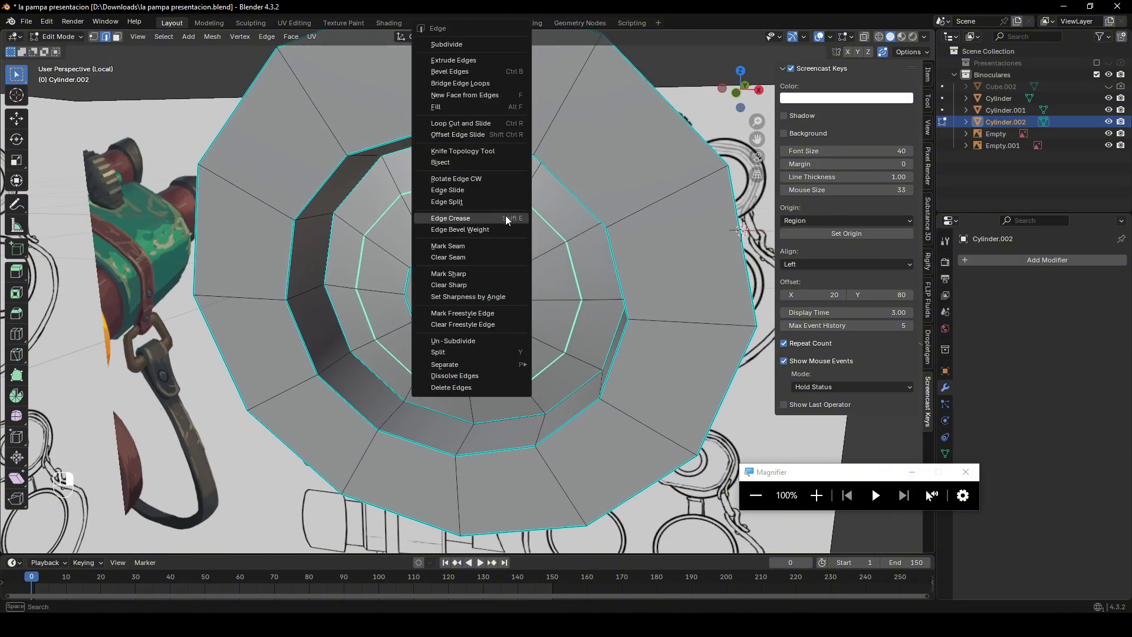
left_click(453, 287)
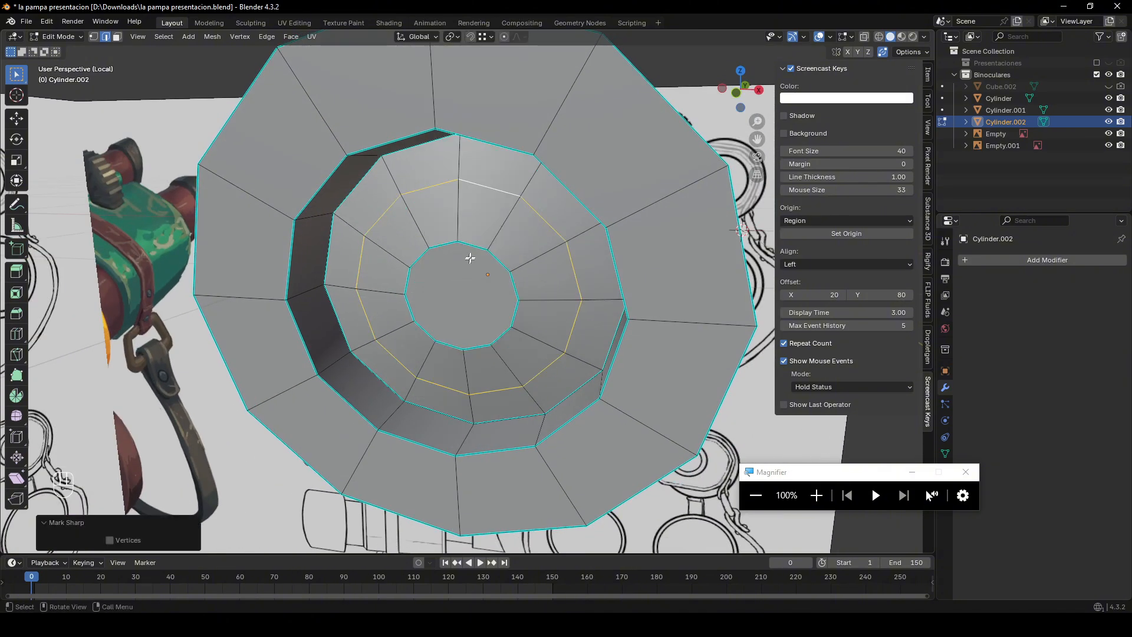
- Clear the sharp marking from the innermost edge loop of the lens surface and check its smooth shading
left_click(470, 254, "alt")
middle_click_drag(473, 249, 530, 295)
right_click(496, 263)
key("Tab")
scroll(495, 286, "down", 3)
- Move the centre face of the lens along Y to adjust the dome's depth
key("Tab")
key("2")
key("3")
key("g")
key("y")
left_click(495, 303)
- Move the middle edge loop of the lens along Y to round out the dome, and return to object mode
key("2")
left_click(471, 235, "alt")
key("g")
key("y")
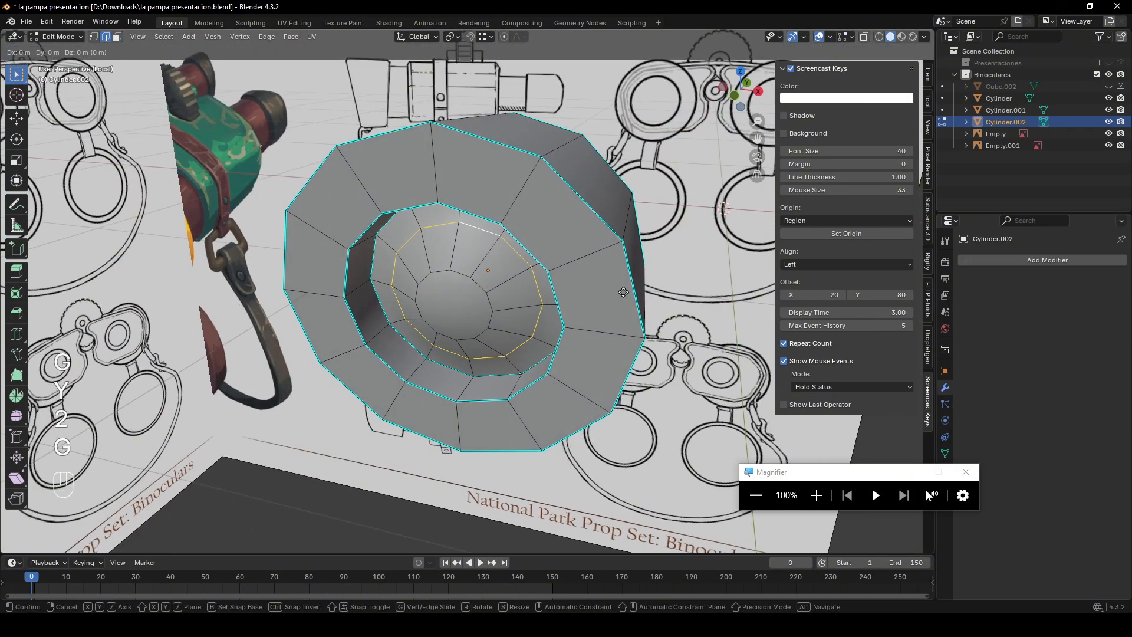
left_click(608, 295)
key("Tab")
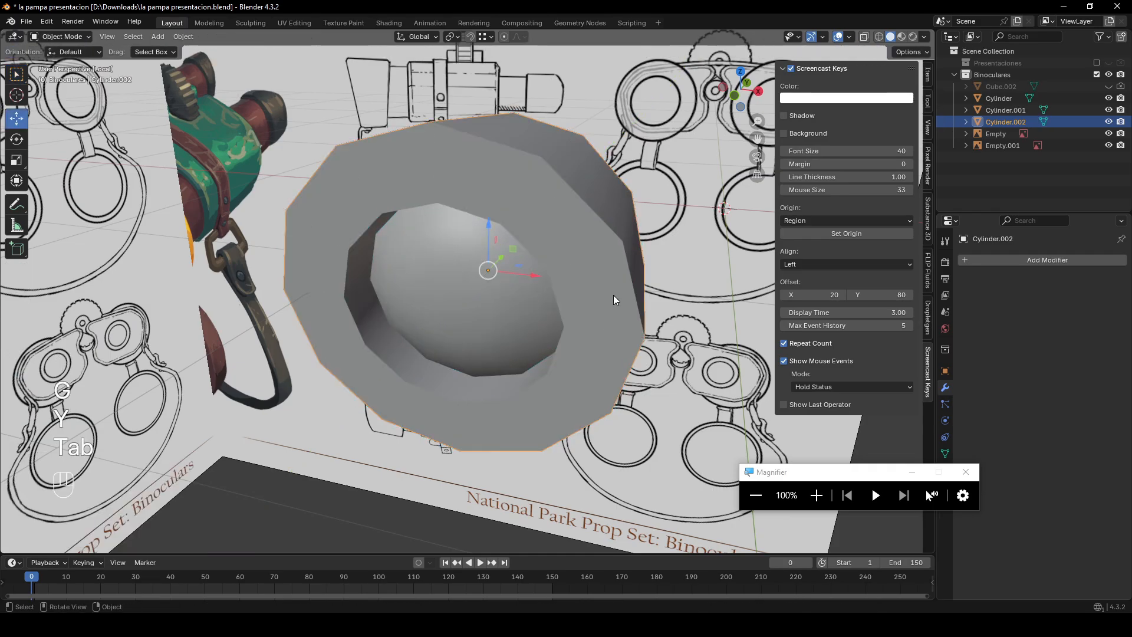
middle_click_drag(608, 294, 518, 345)
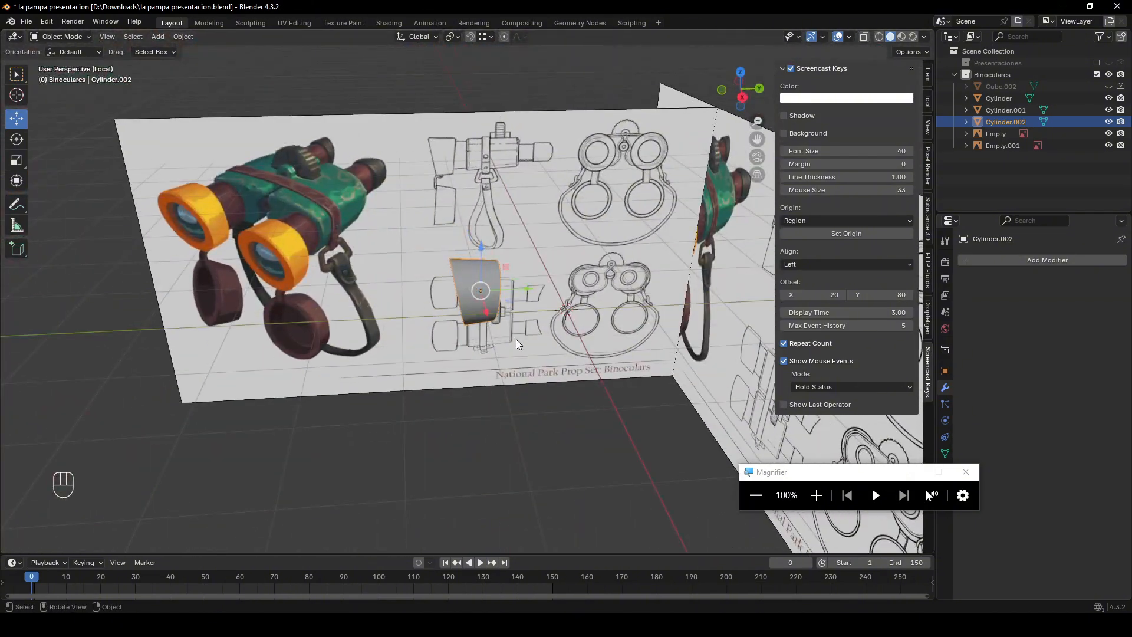
middle_click_drag(473, 294, 611, 299)
left_click(737, 100)
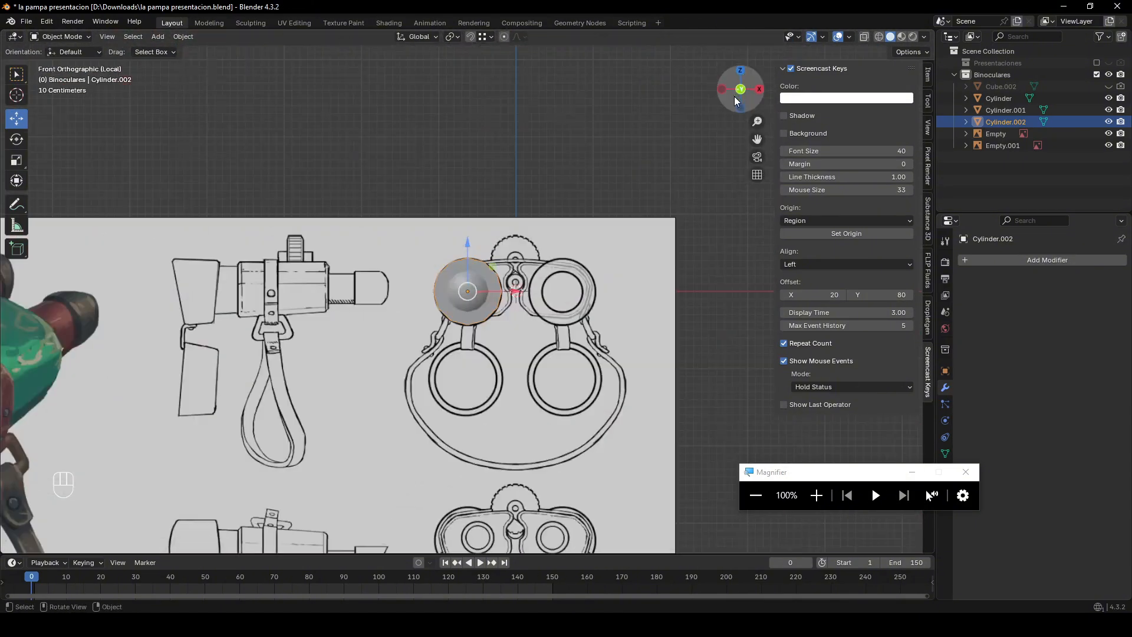
scroll(593, 283, "up", 4)
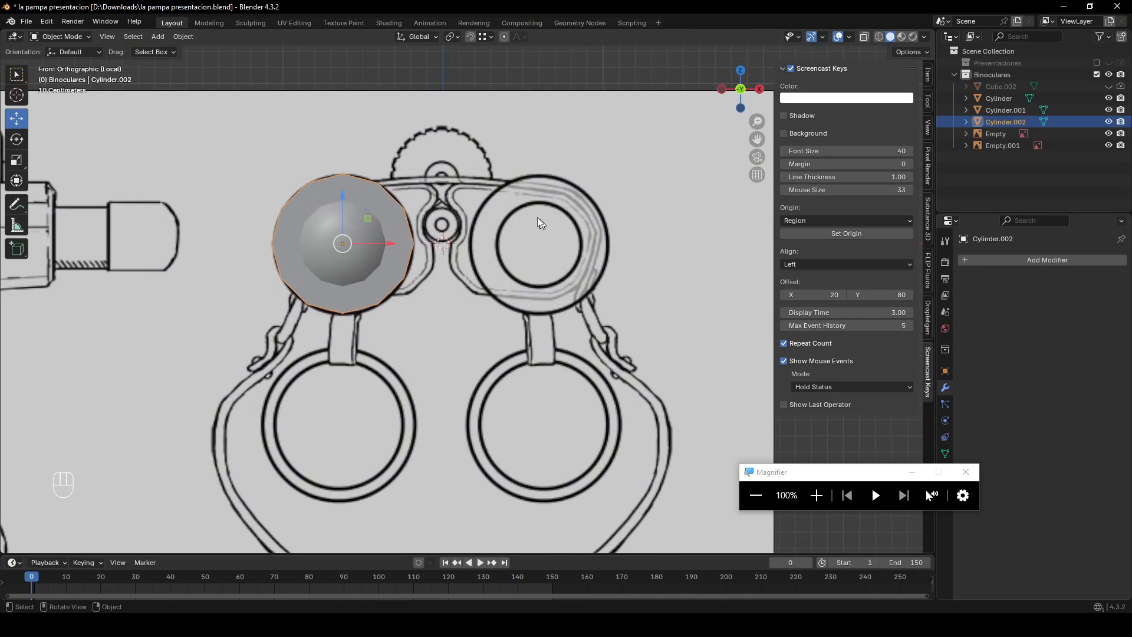
middle_click_drag(521, 293, 577, 282)
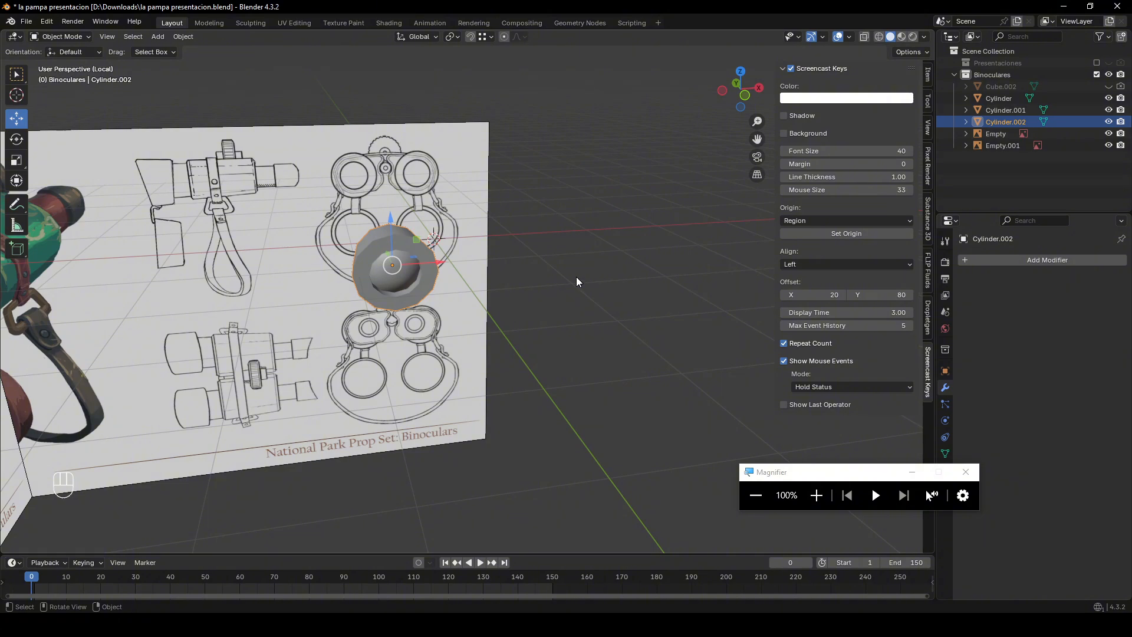
- Examine the front barrel's shape and recessed lens from several angles against the reference drawings
middle_click_drag(576, 277, 569, 271)
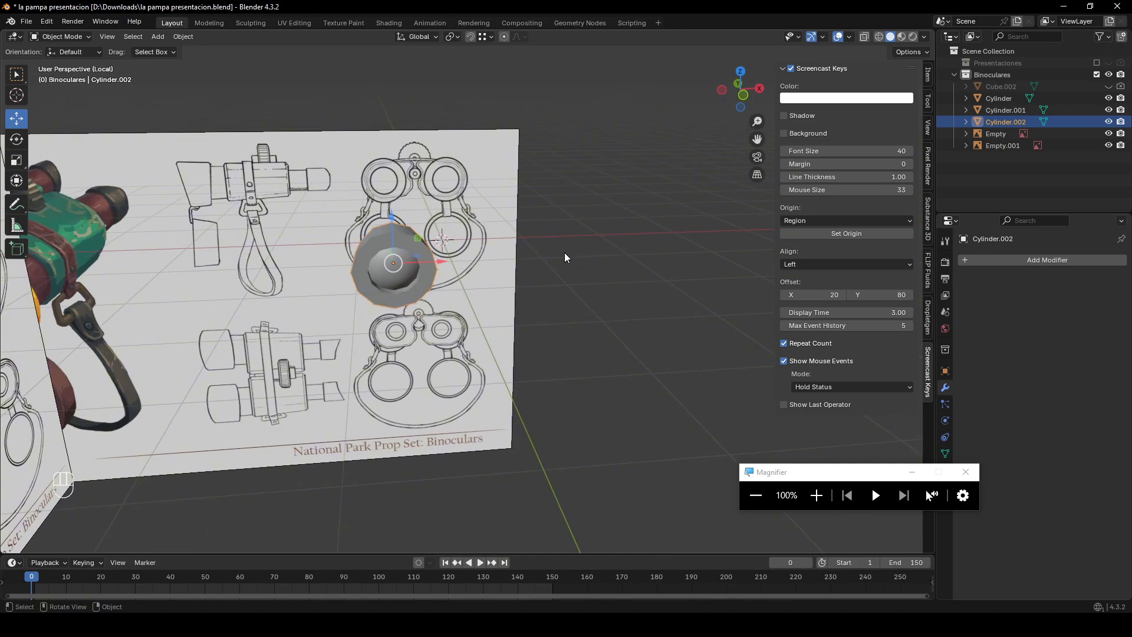
middle_click_drag(557, 252, 608, 182)
left_click(733, 95)
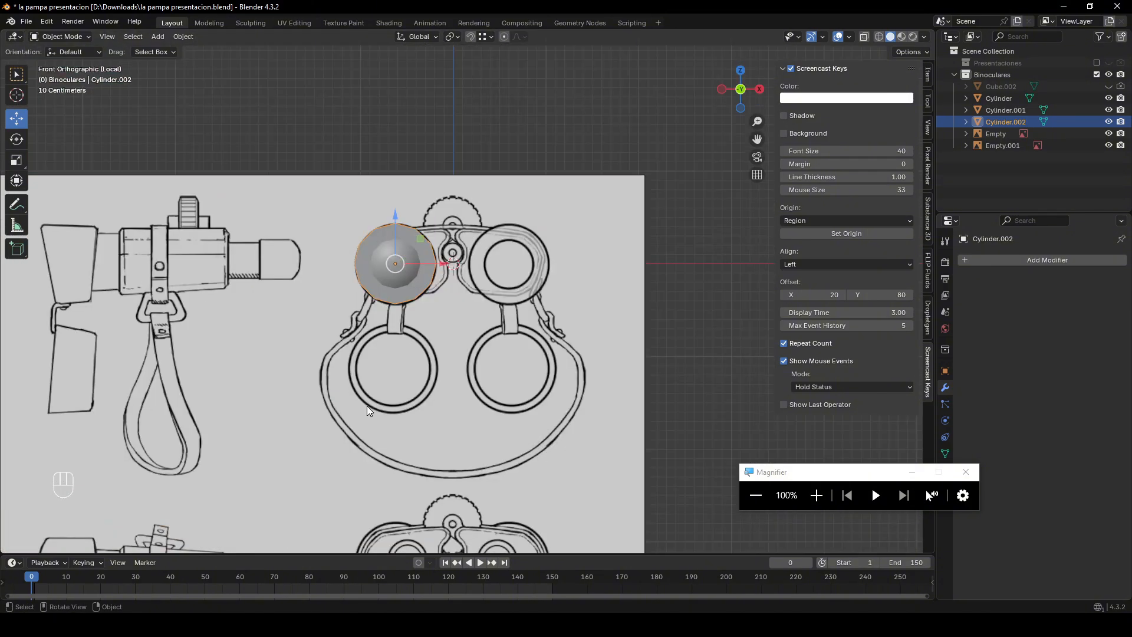
middle_click_drag(486, 232, 422, 244)
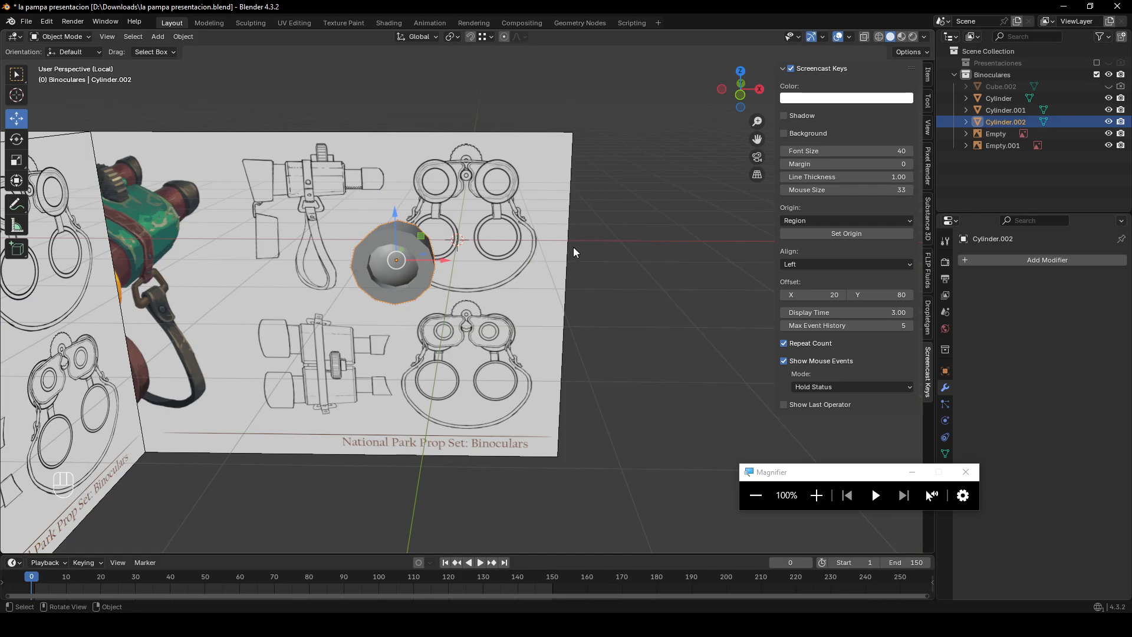
scroll(575, 247, "up", 3)
middle_click_drag(575, 247, 507, 320)
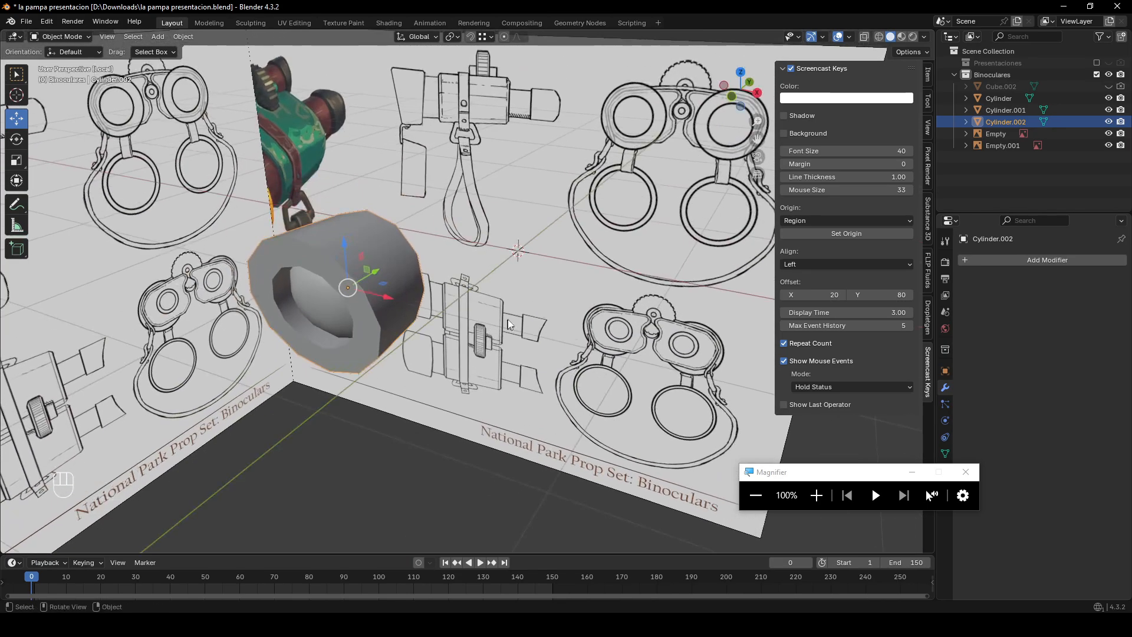
middle_click_drag(499, 282, 495, 295)
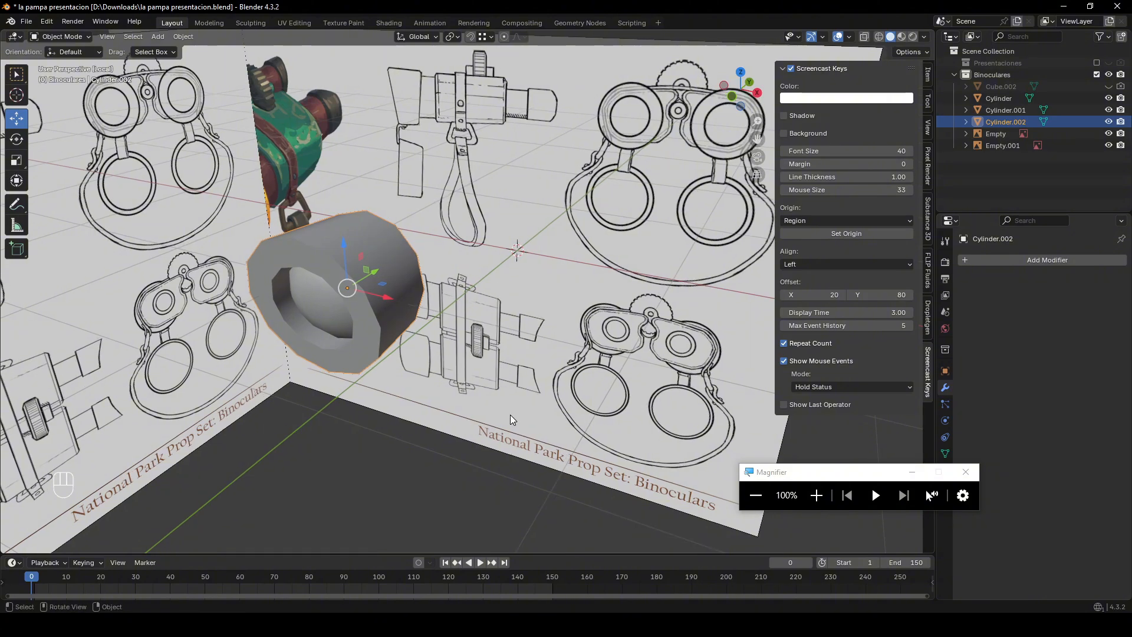
left_click(510, 418)
middle_click_drag(510, 420, 304, 336)
left_click(559, 446)
scroll(556, 374, "up", 2)
left_click(542, 374)
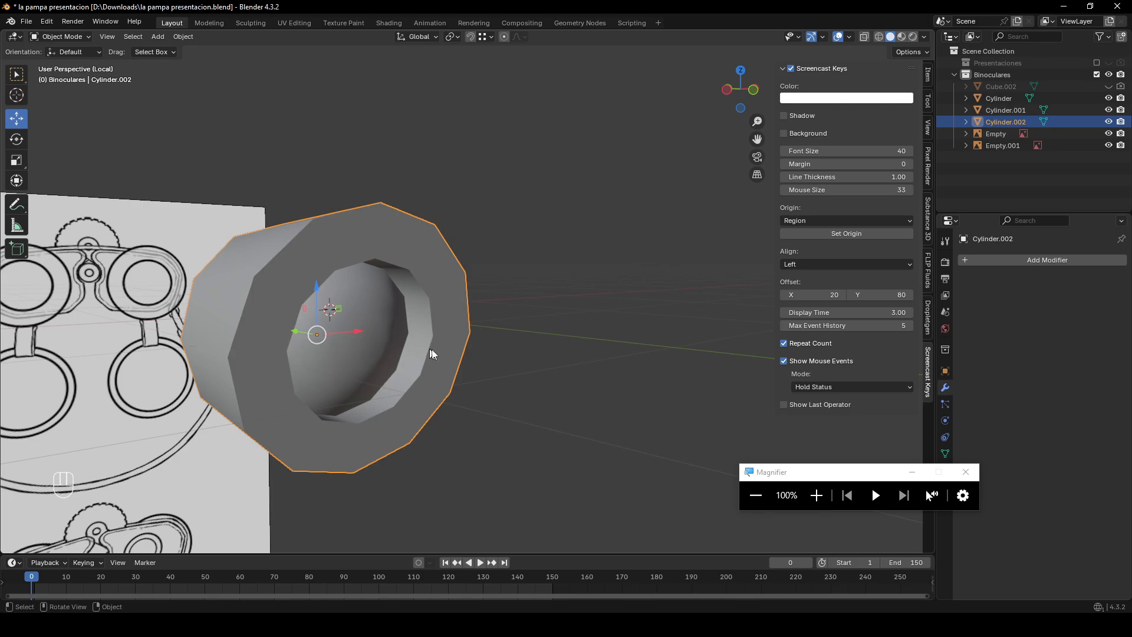
middle_click_drag(431, 354, 489, 380)
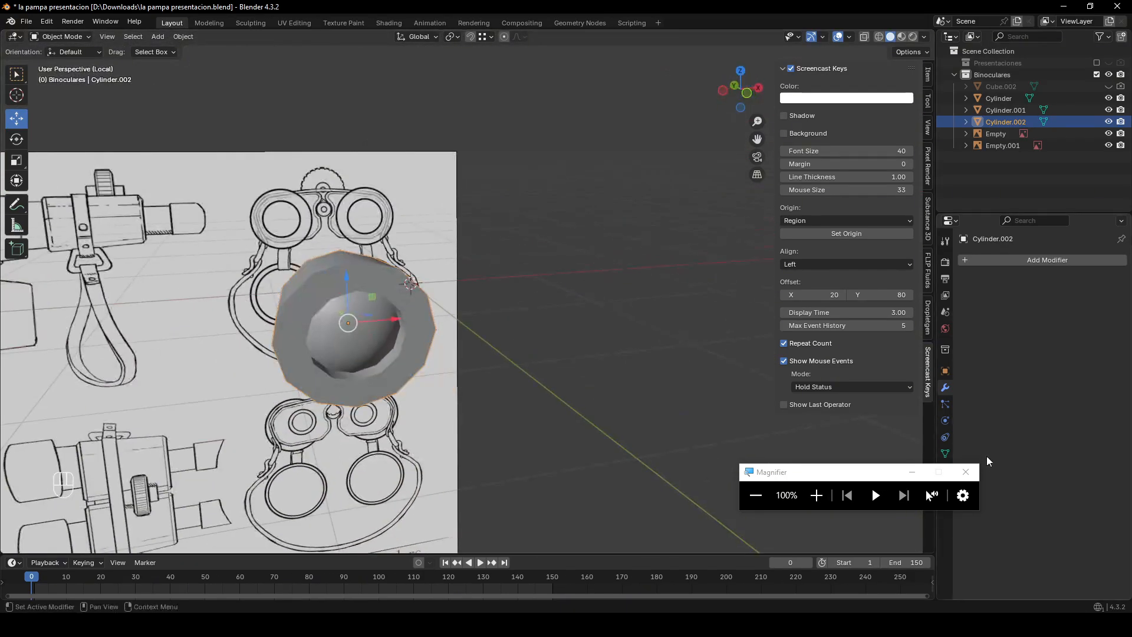
- Add a Mirror modifier on the X axis to the front barrel
left_click(1020, 263)
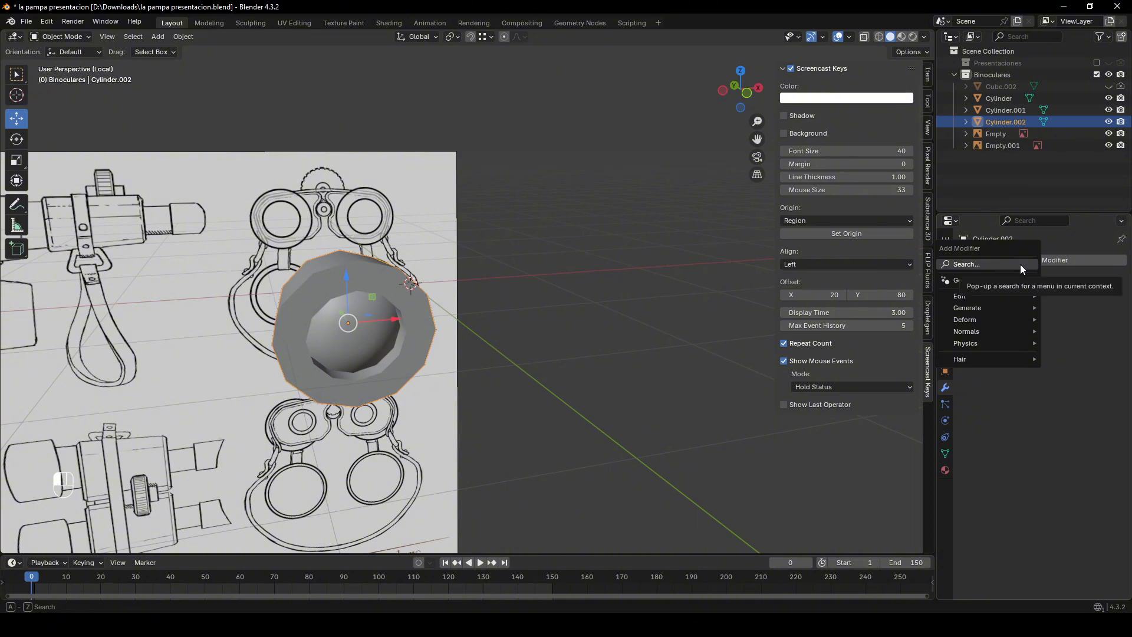
left_click(1038, 259)
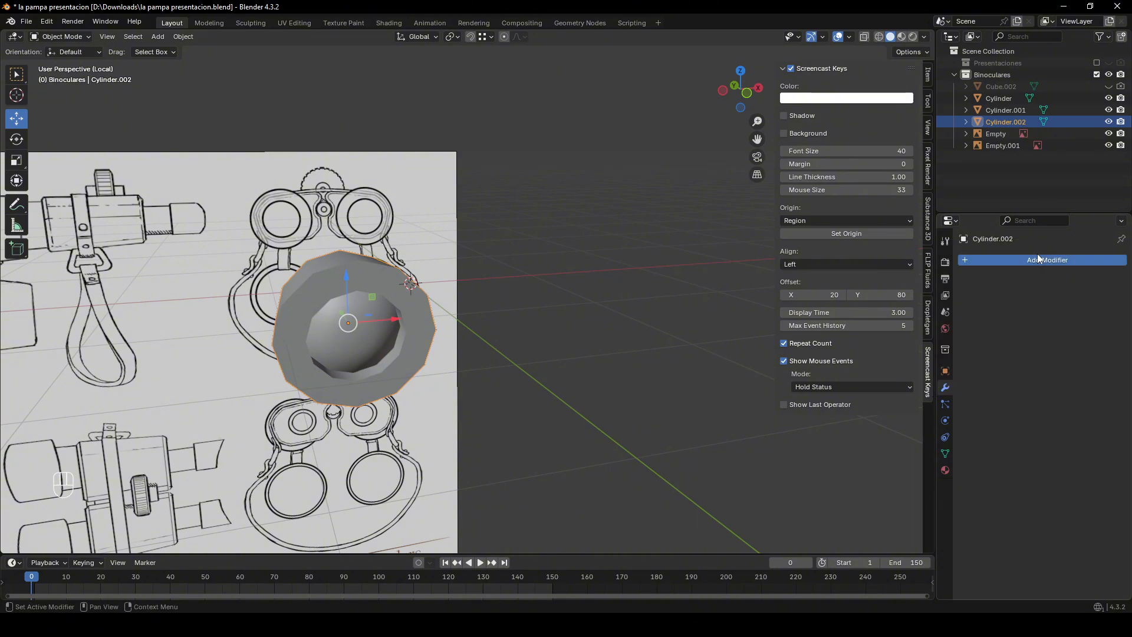
type("mirror")
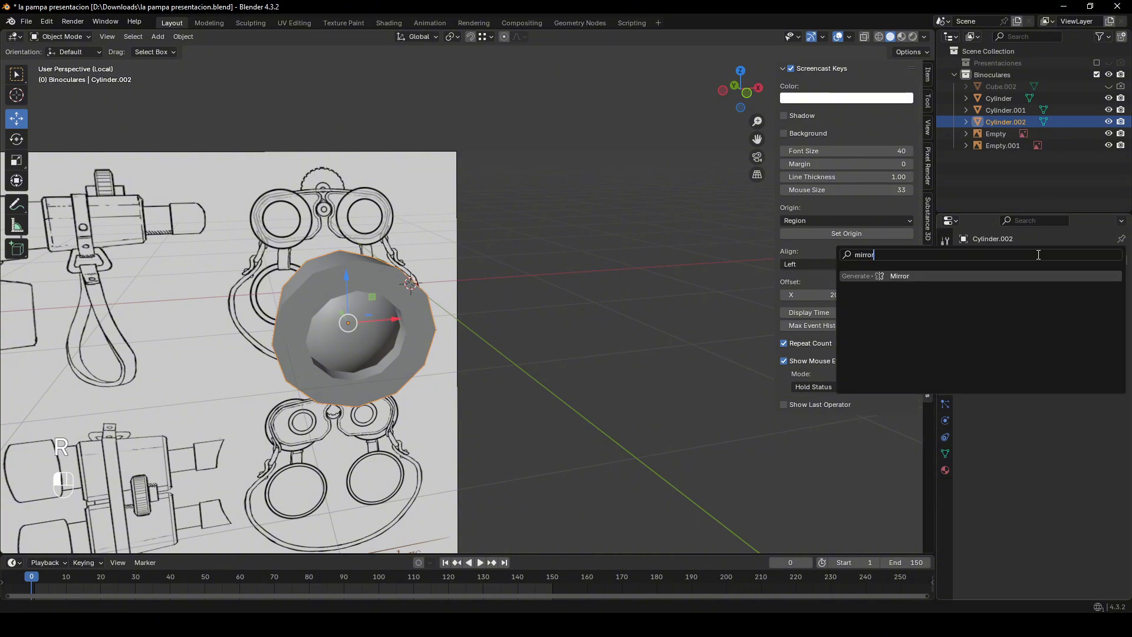
key("Return")
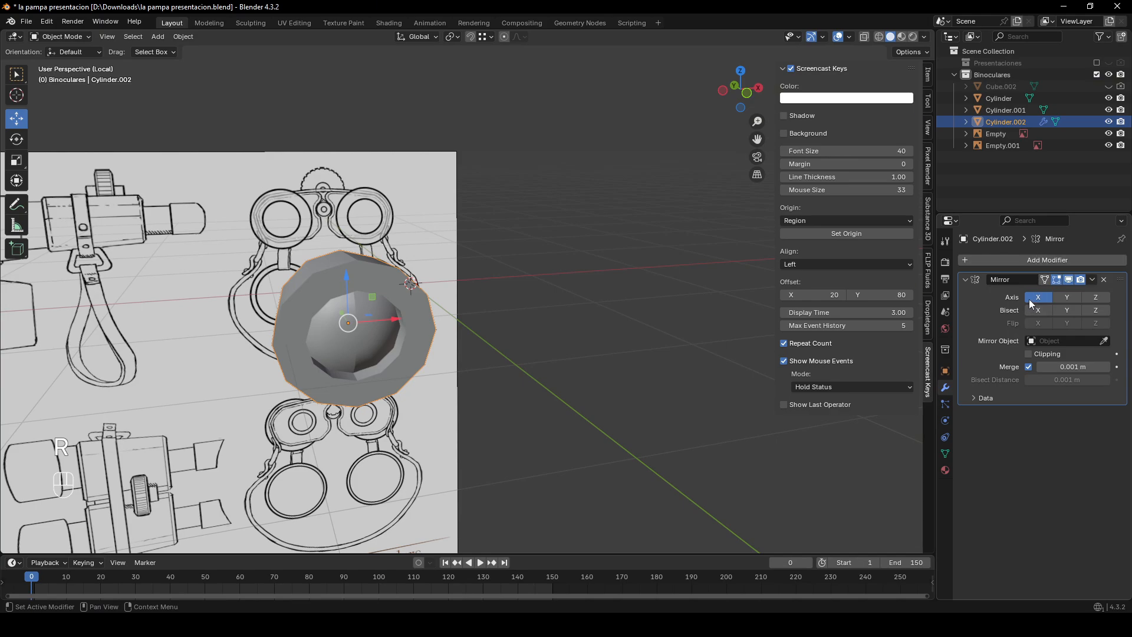
- Apply the barrel's location so it mirrors across the world origin, and collapse the Mirror modifier's settings
middle_click_drag(383, 294, 466, 252)
scroll(406, 245, "up", 3)
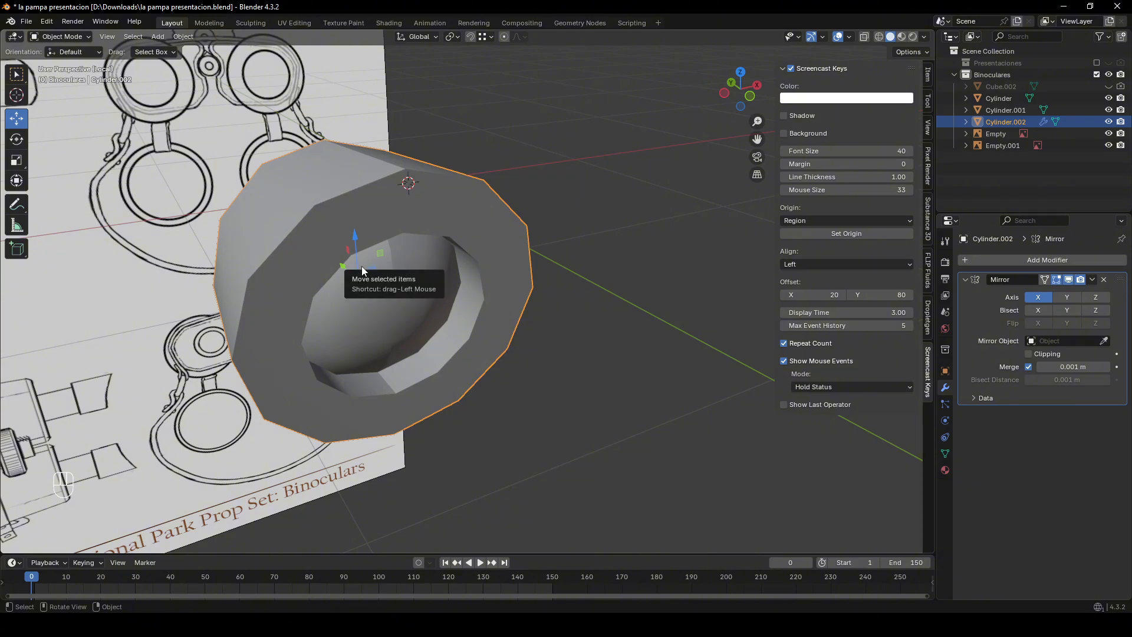
middle_click_drag(544, 260, 472, 348)
middle_click_drag(472, 348, 480, 299)
middle_click_drag(325, 233, 498, 242)
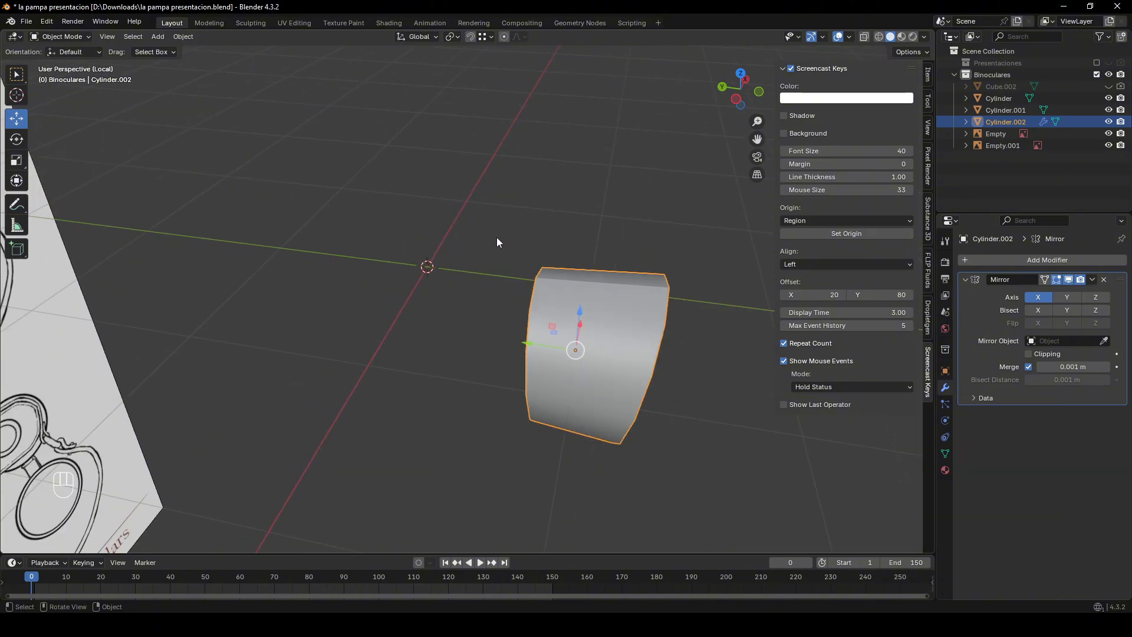
key("ctrl+a")
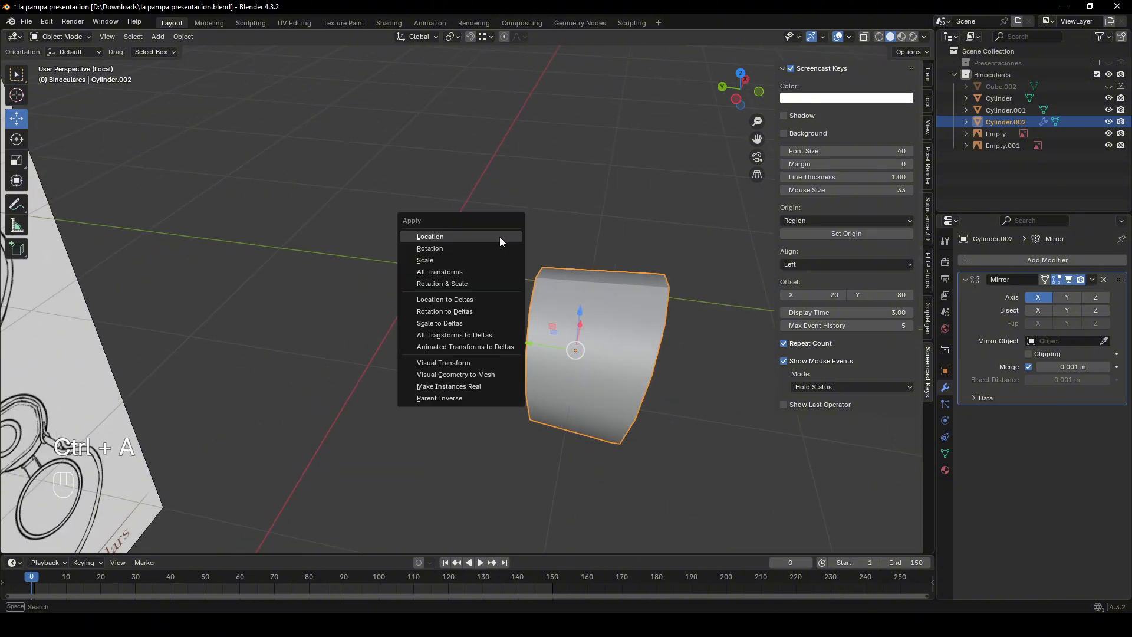
left_click(437, 239)
middle_click_drag(437, 239, 642, 302)
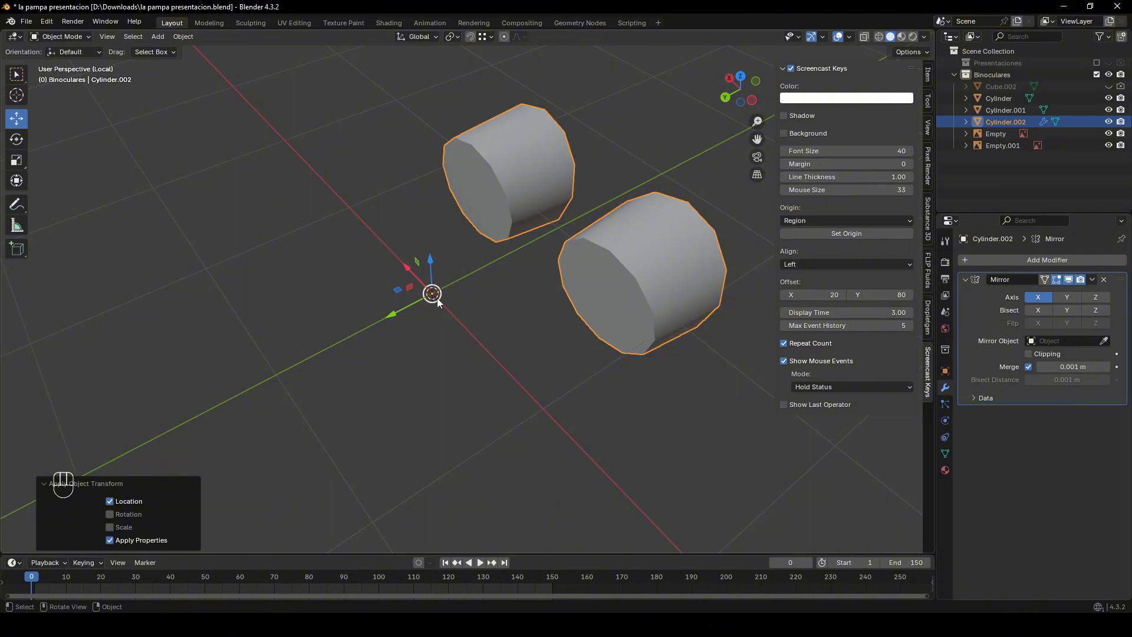
mouse_move(437, 300)
middle_mouse_down()
mouse_move(483, 281)
mouse_move(388, 243)
mouse_move(399, 264)
mouse_move(468, 241)
middle_mouse_up()
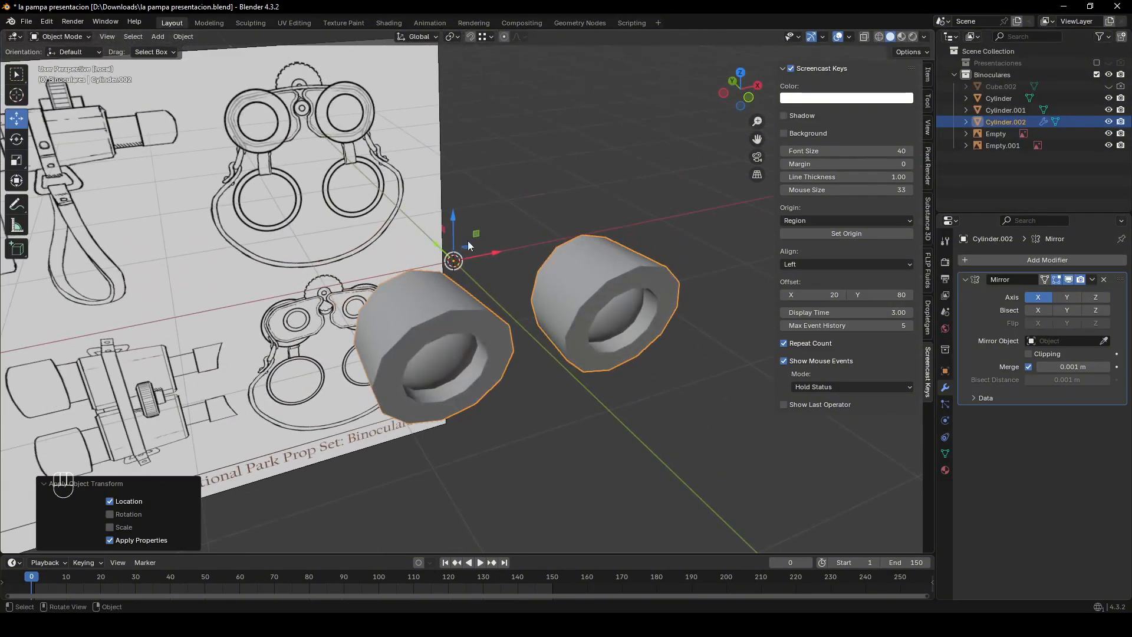
mouse_move(638, 331)
middle_mouse_down()
mouse_move(681, 378)
mouse_move(648, 326)
mouse_move(637, 276)
mouse_move(535, 279)
mouse_move(499, 305)
mouse_move(588, 332)
mouse_move(877, 314)
middle_mouse_up()
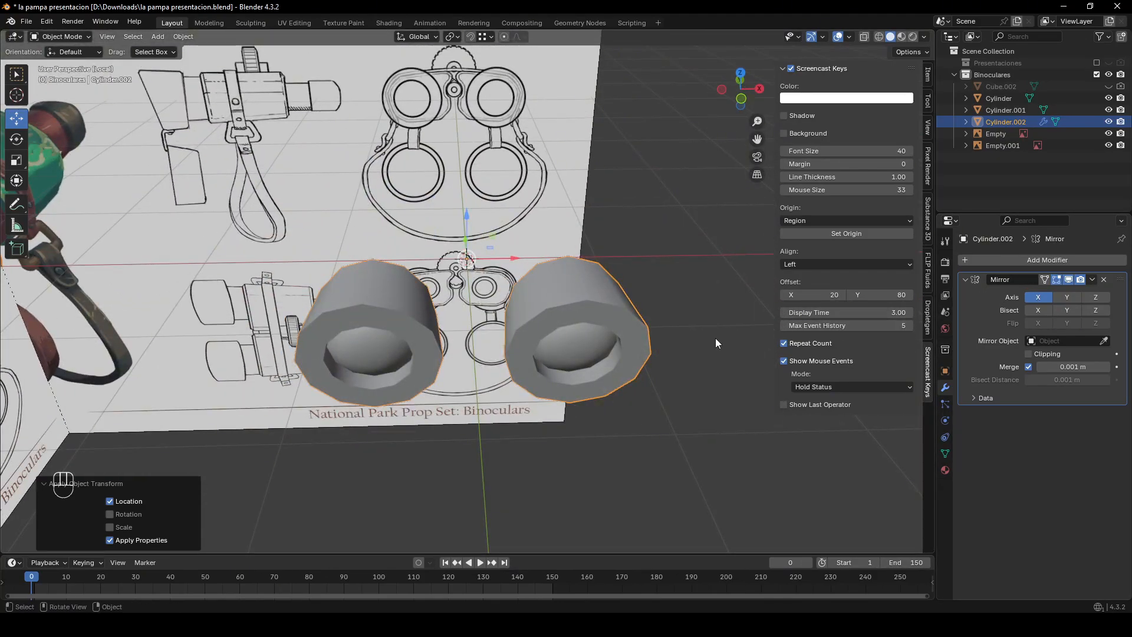
middle_click_drag(716, 339, 893, 317)
left_click(965, 279)
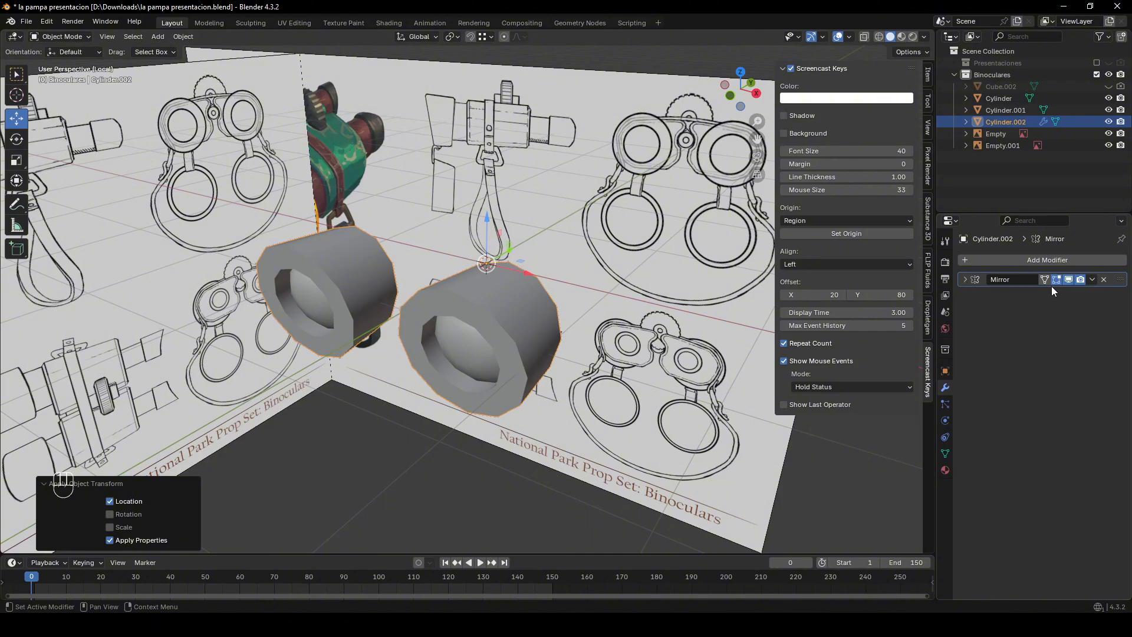
- Extrude the barrel's rear face in place and scale it inward to about 0.652 in edit mode
middle_click_drag(466, 236, 496, 217)
key("Tab")
key("3")
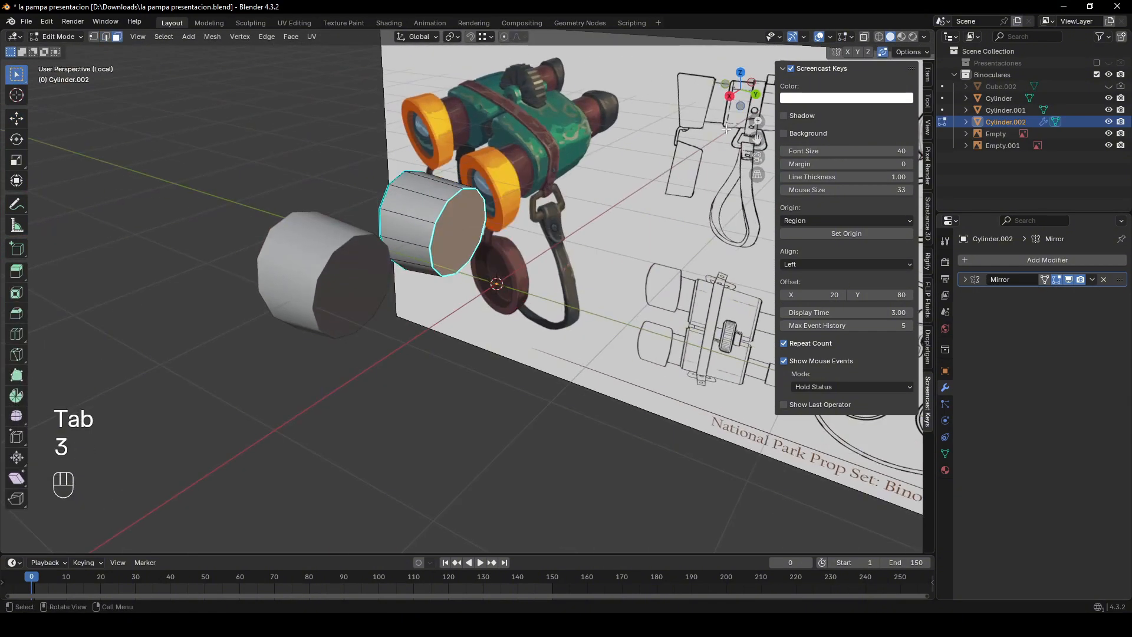
left_click(730, 103)
middle_click_drag(600, 240, 562, 272, "shift")
scroll(580, 267, "up", 4)
key("e")
key("s")
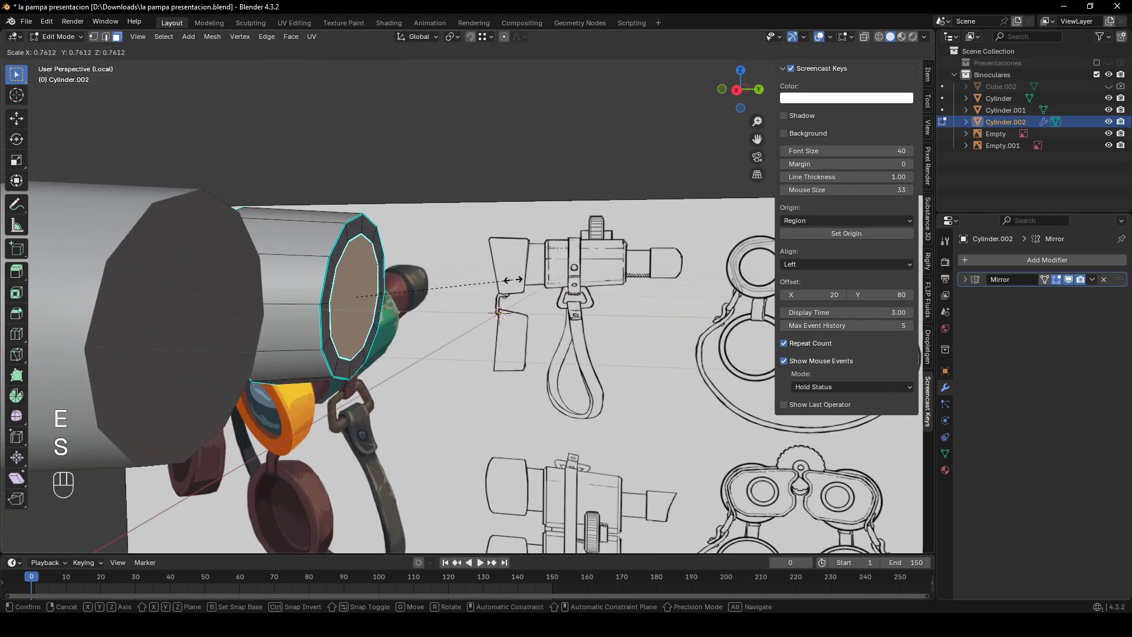
left_click(700, 150)
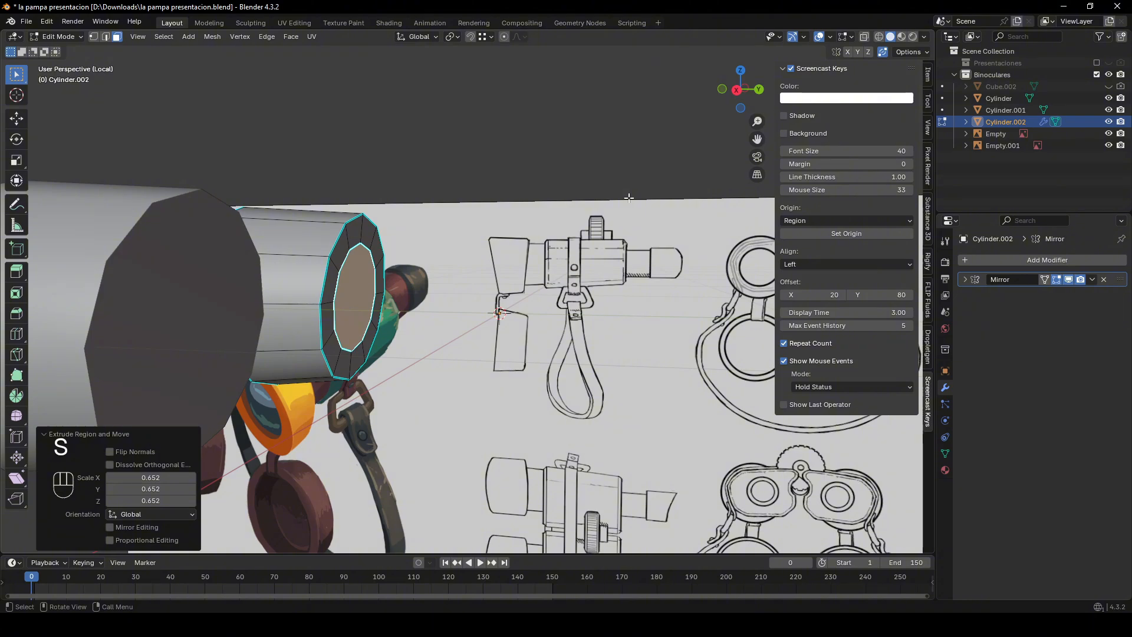
- Extrude the inset rear face about 0.283 m along Y to form the neck, and compare it with the side reference
key("e")
key("y")
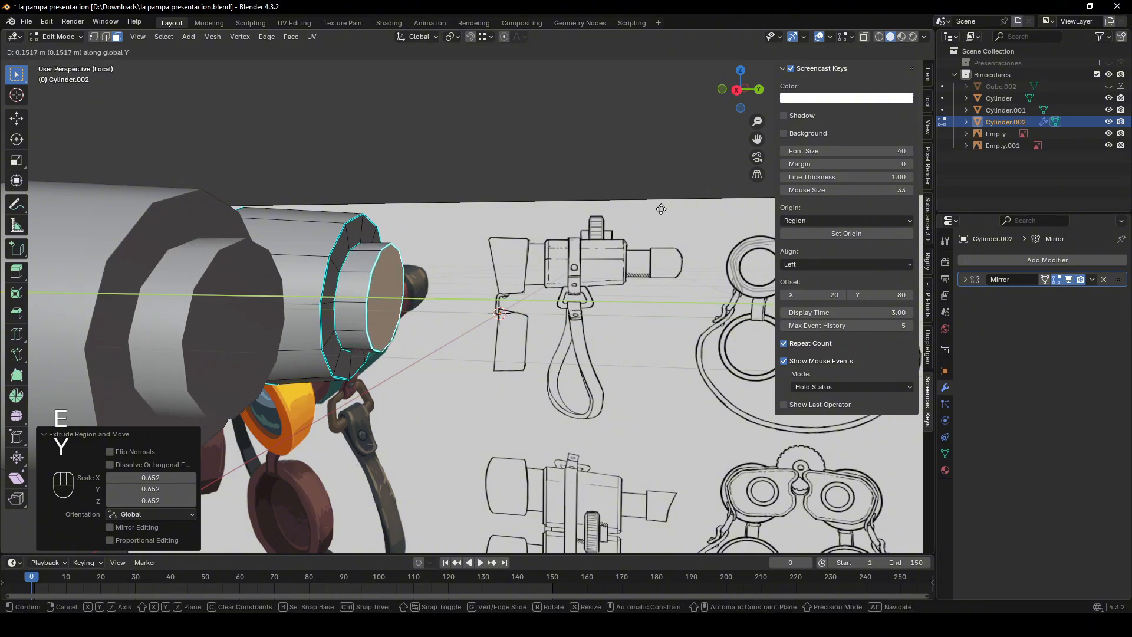
left_click(711, 175)
middle_click_drag(628, 198, 652, 259)
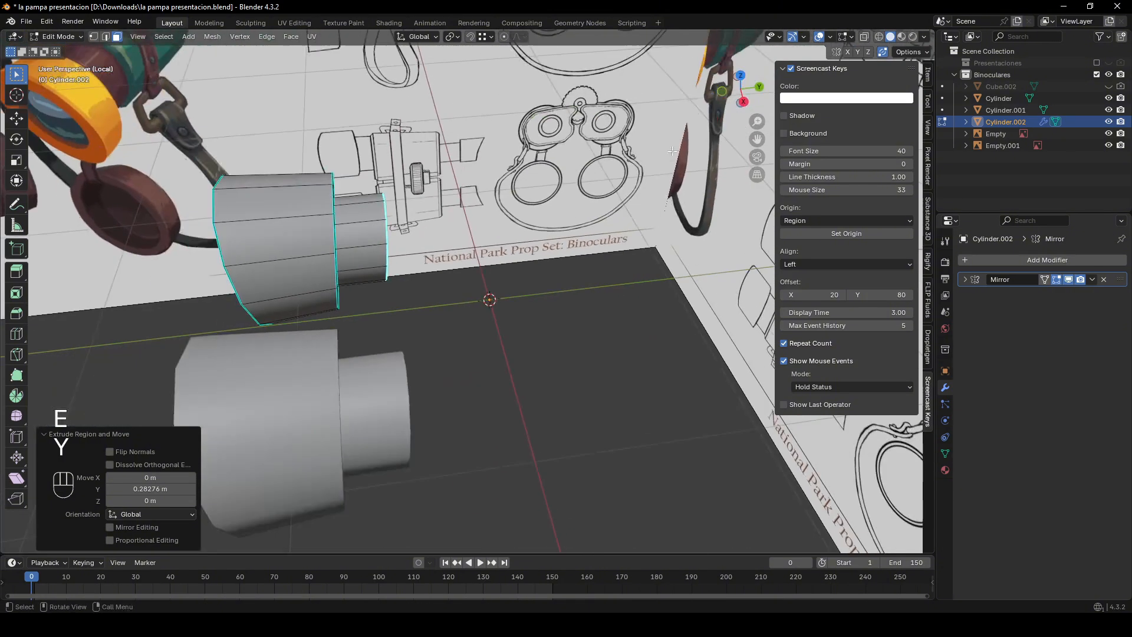
left_click(744, 99)
scroll(552, 218, "up", 2)
scroll(566, 227, "down", 2)
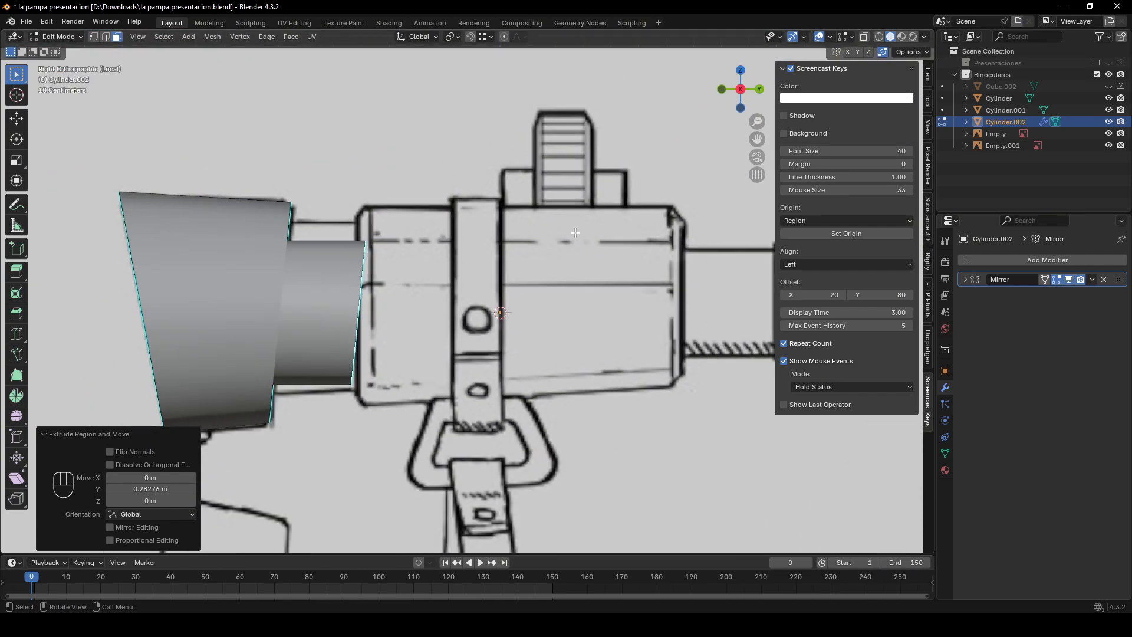
middle_click_drag(574, 233, 549, 237)
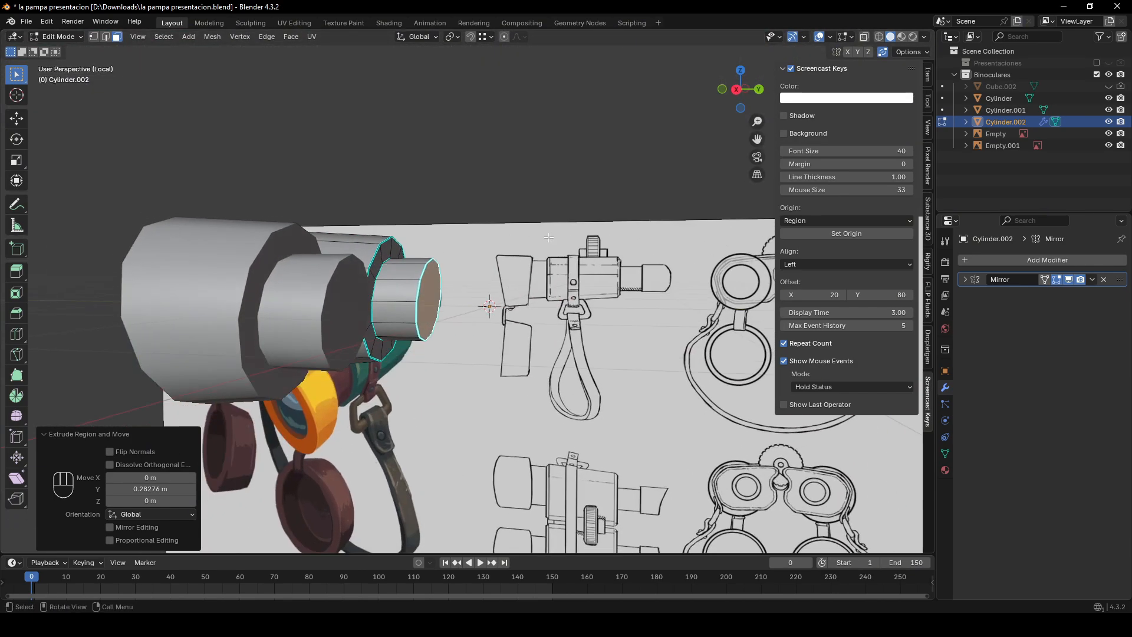
- Rotate the neck's end face 5° around X in the see-through right view so it stands upright
left_click(736, 96)
key("alt+z")
scroll(418, 274, "up", 3)
scroll(419, 274, "up", 2)
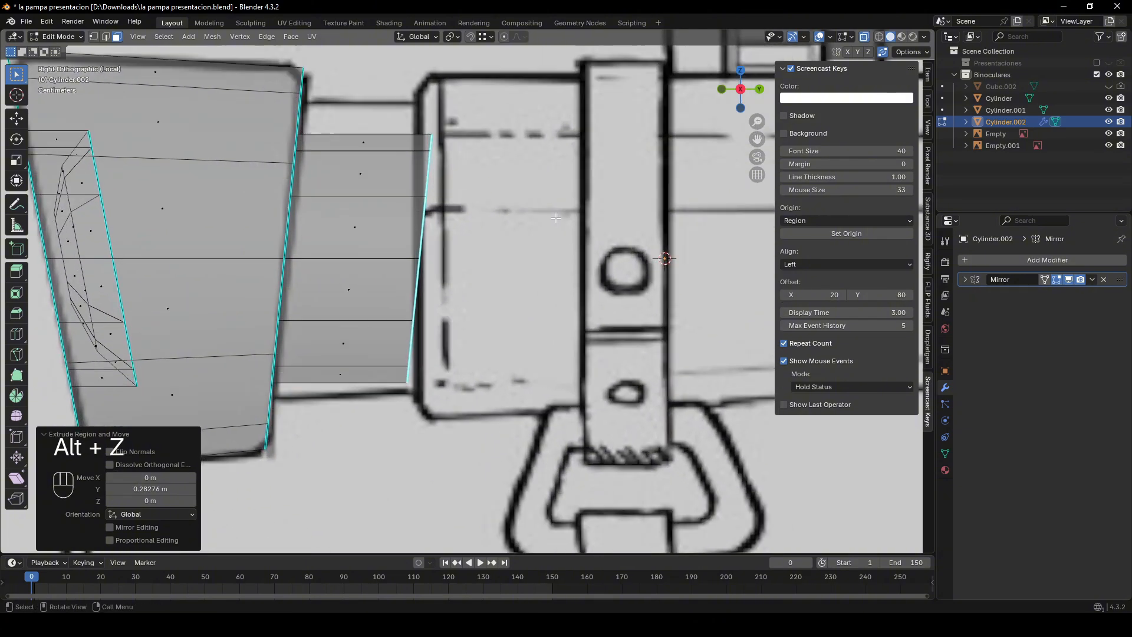
key("r")
key("x")
left_click(630, 187, "ctrl")
scroll(419, 202, "down", 4)
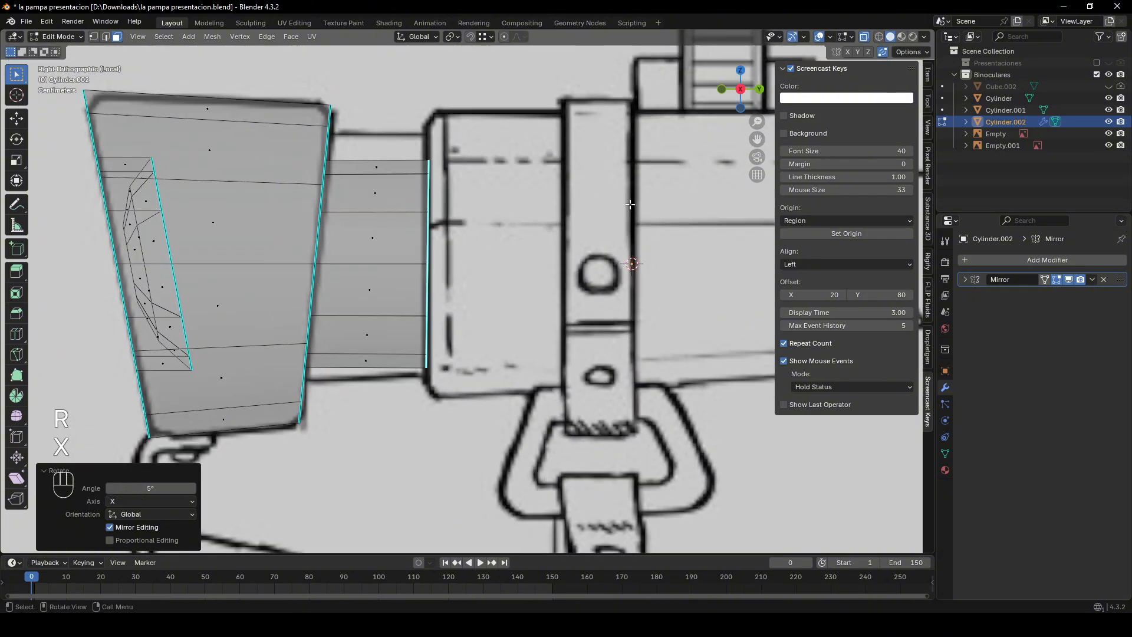
- Select the edge loops at both ends of the neck and scale them up to about 1.149
middle_click_drag(420, 201, 373, 225)
key("2")
key("alt+z")
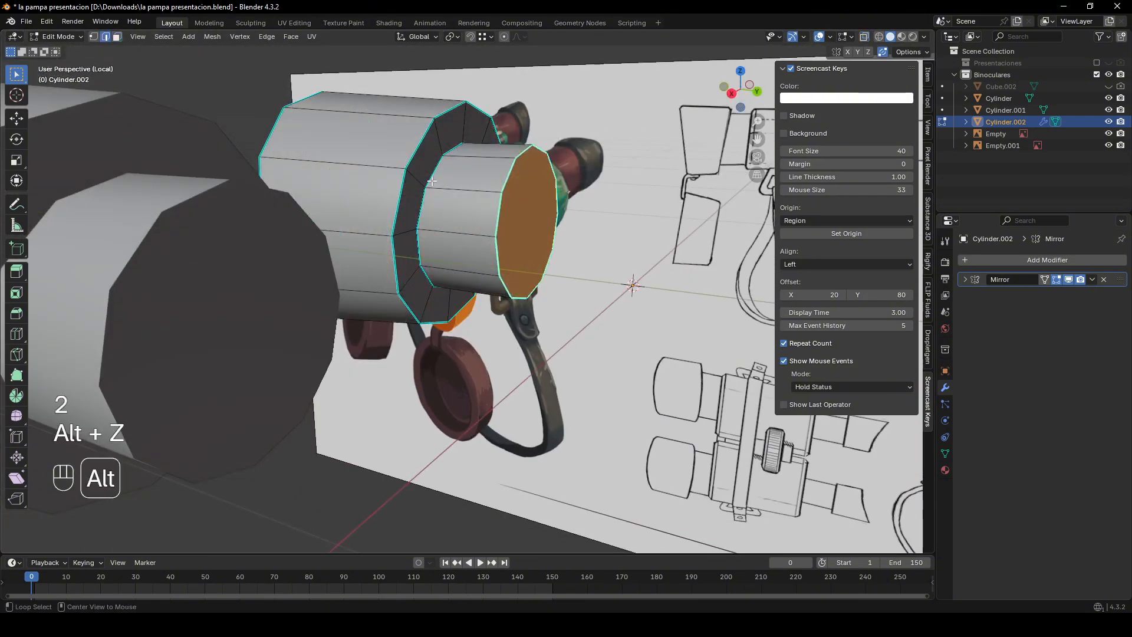
left_click(735, 94)
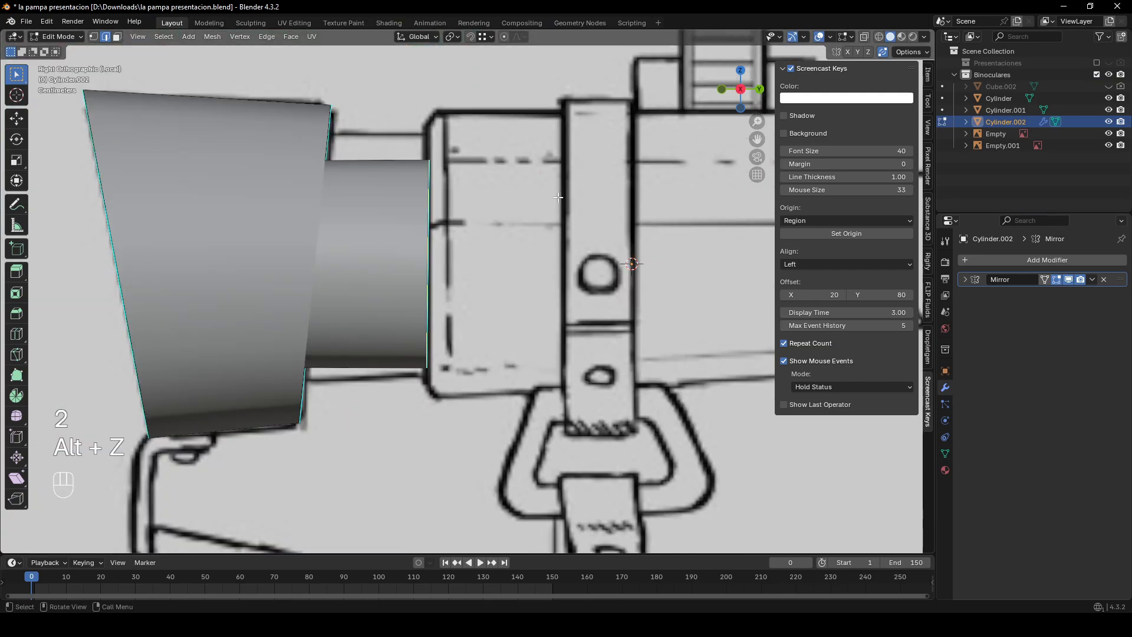
key("s")
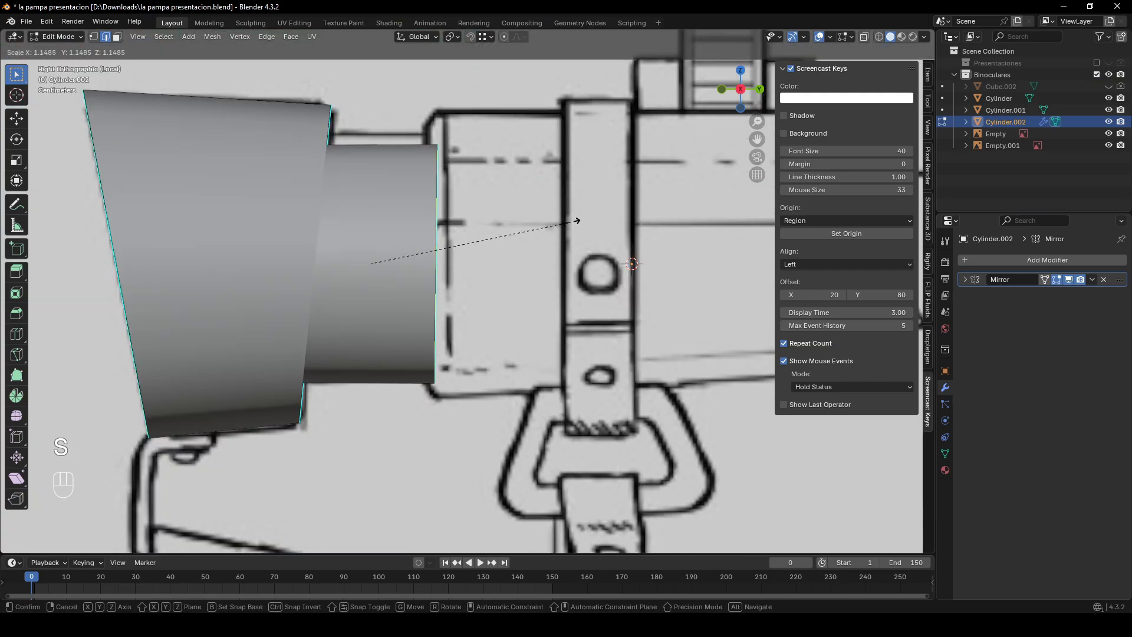
left_click(571, 223)
- Turn on X-ray and move the neck's two end loops about 0.018 m along Y
key("alt+z")
key("g")
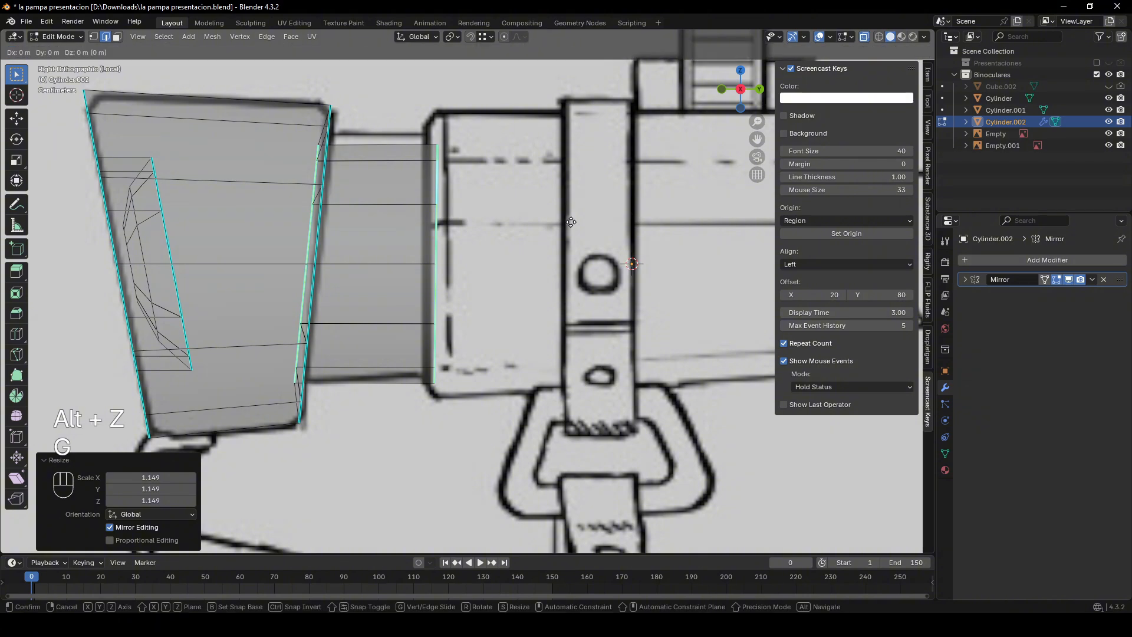
key("y")
key("x")
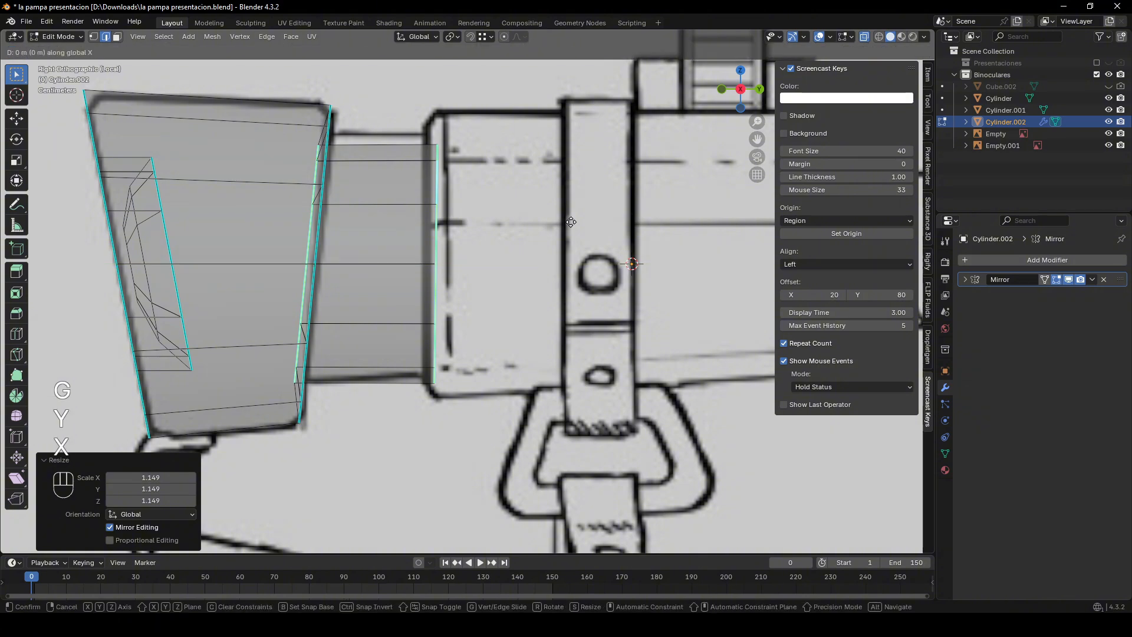
key("y")
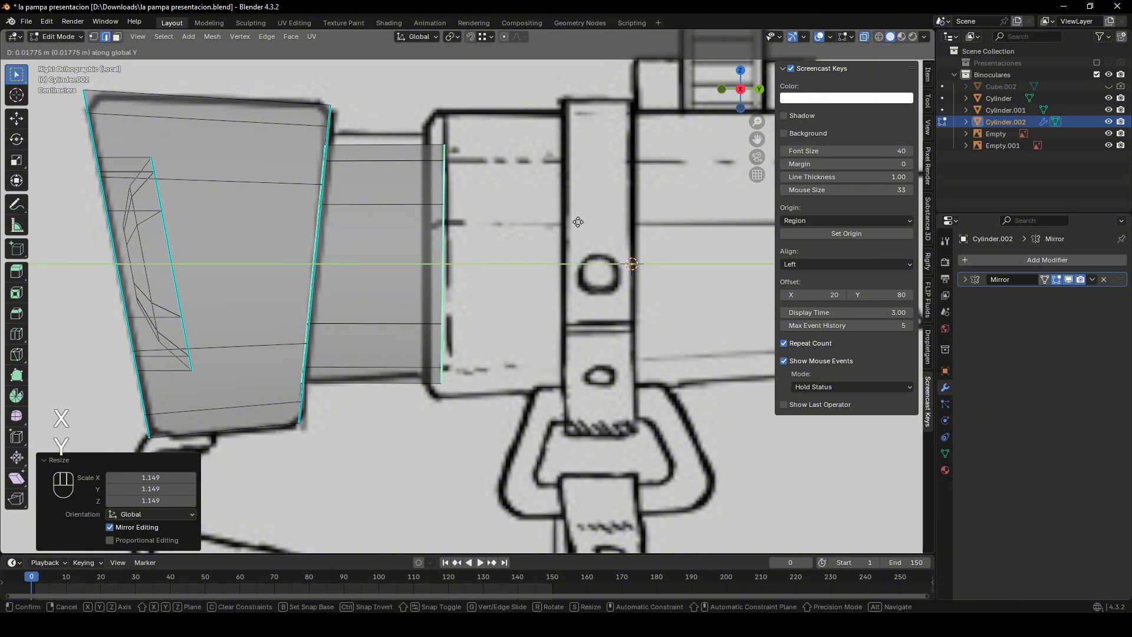
left_click(578, 222)
- Move the neck's end loop about 0.019 m along Z and about 0.006 m along Y to match the side reference
key("g")
key("z")
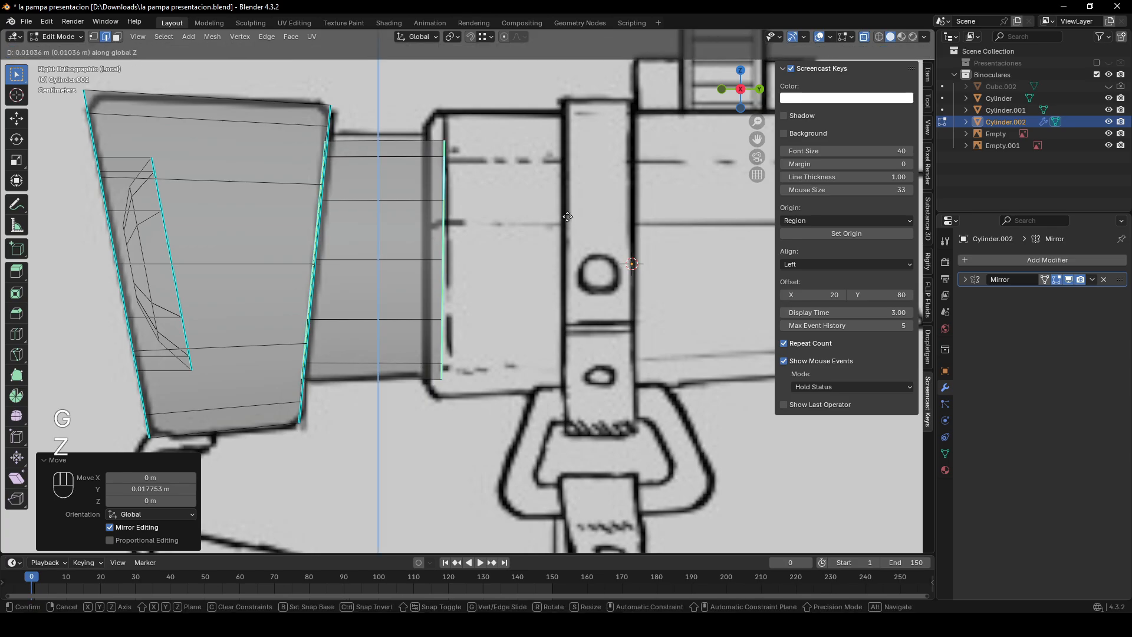
left_click(571, 213)
key("g")
key("y")
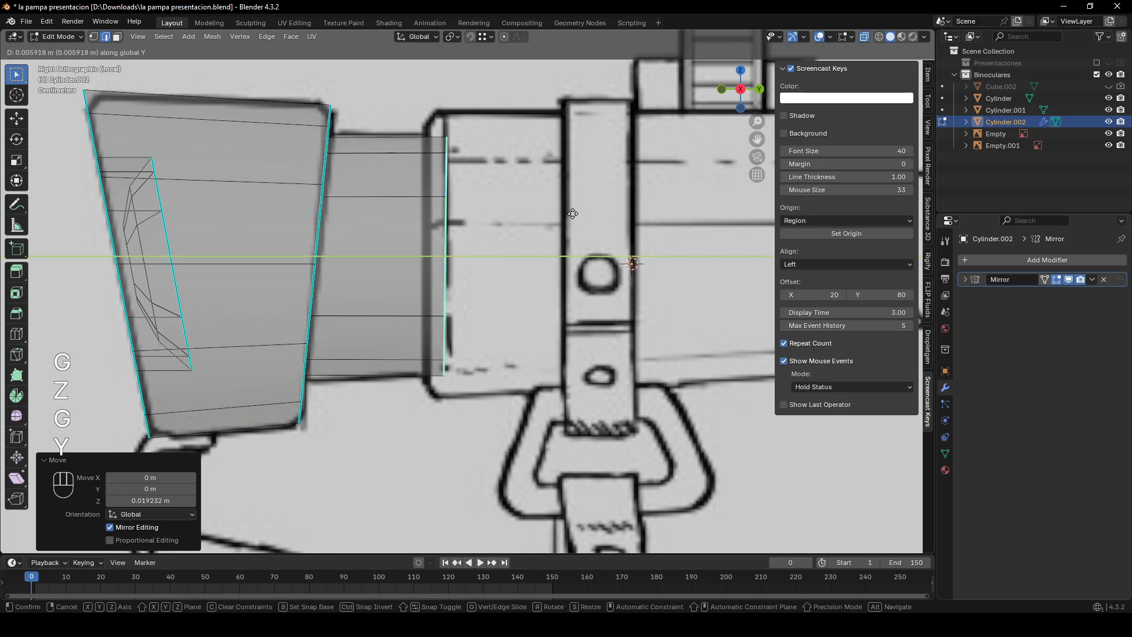
left_click(573, 214)
- Move the neck's end face about -0.043 m along Y in the see-through right view, using face selection
middle_click_drag(502, 223, 571, 419)
key("3")
key("alt+z")
key("3")
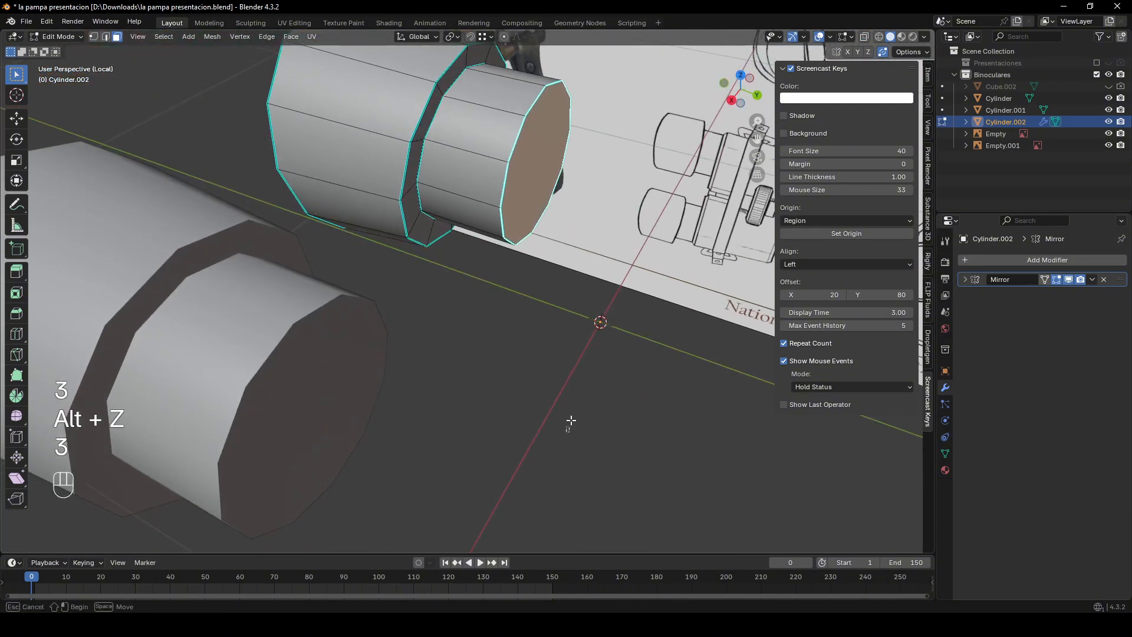
left_click(741, 103)
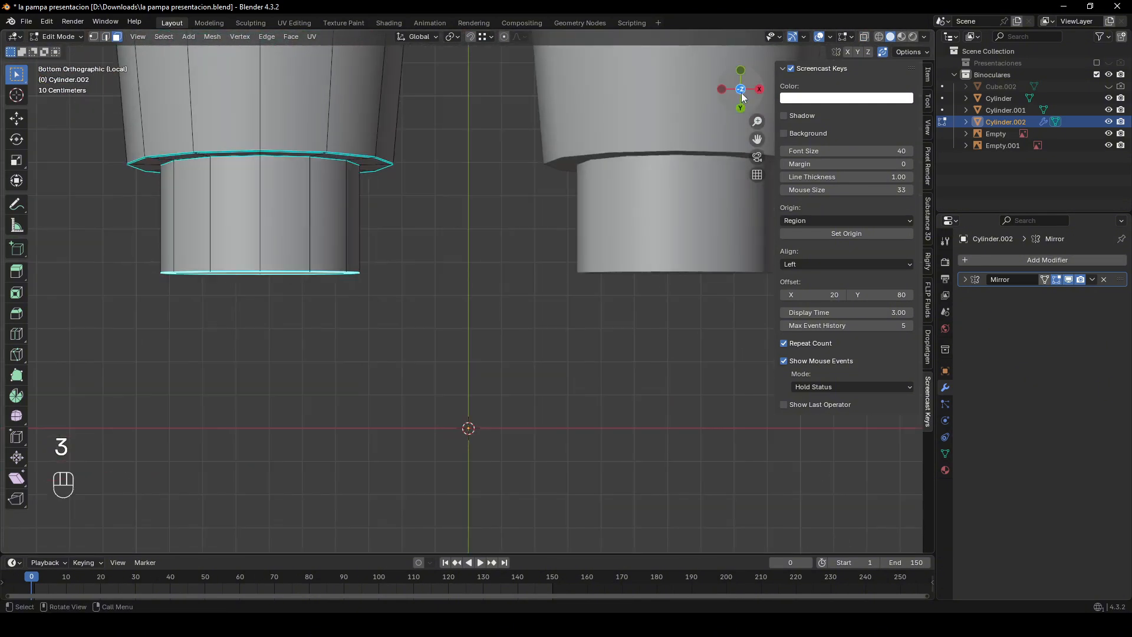
left_click(722, 97)
left_click(759, 90)
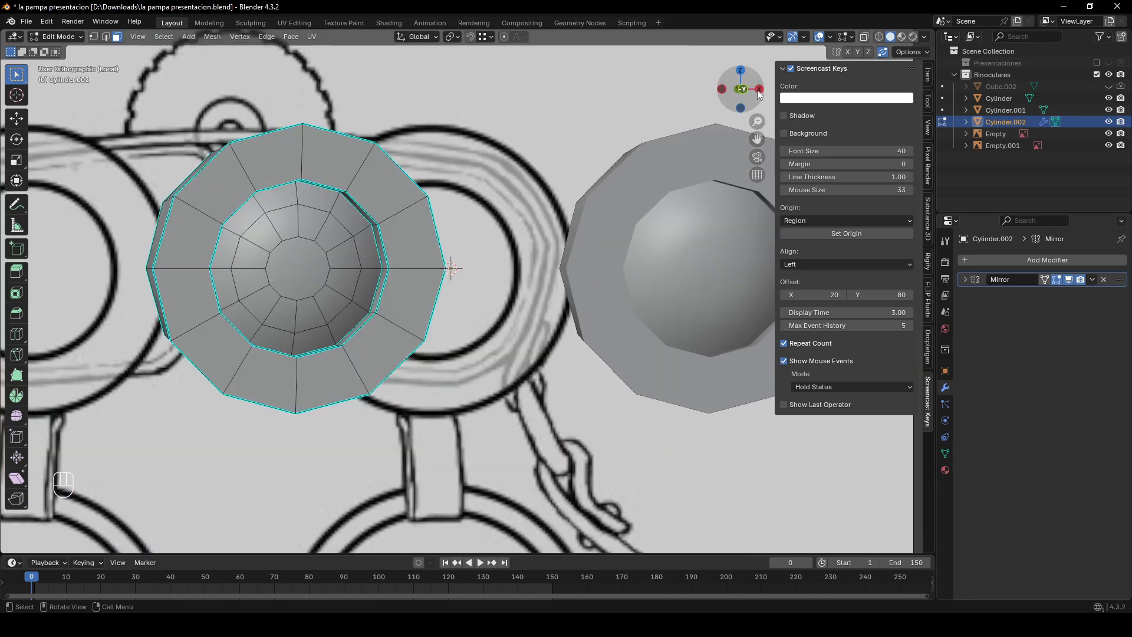
left_click(759, 90)
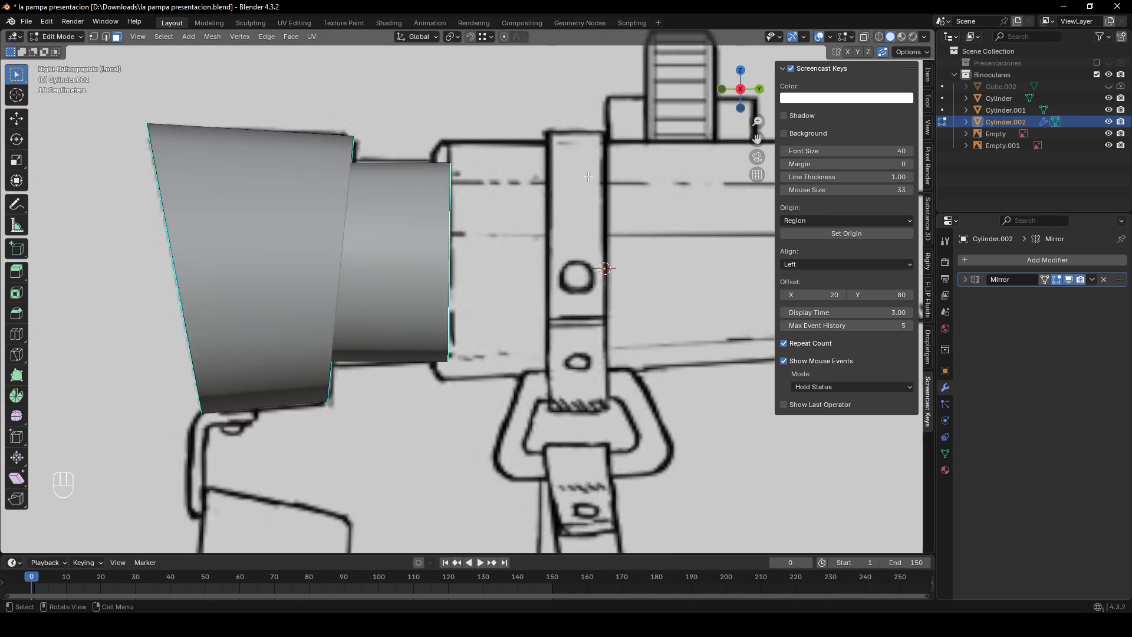
key("alt+z")
key("g")
key("y")
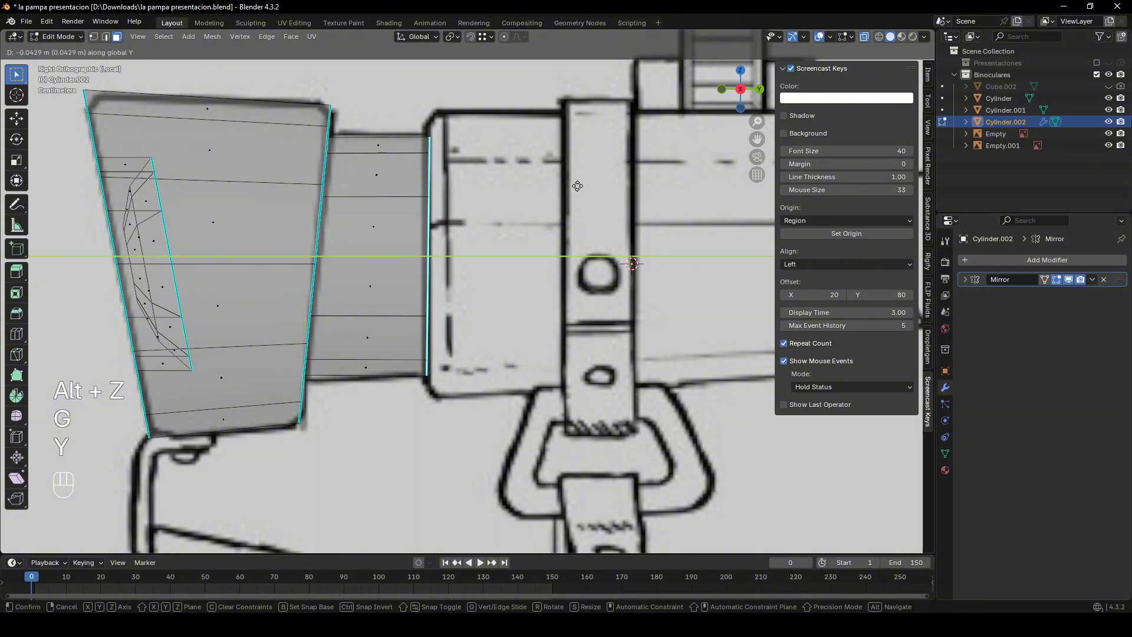
left_click(577, 189)
middle_click_drag(577, 189, 548, 260)
key("alt+z")
- Delete the neck's end face and return to Object Mode
scroll(548, 259, "down", 5)
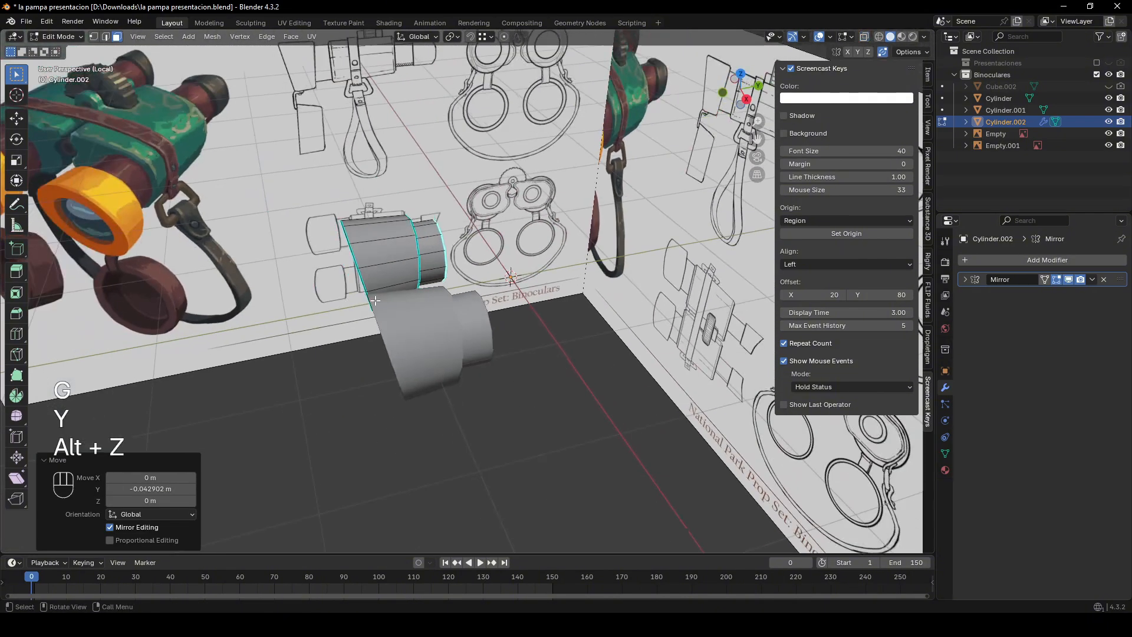
key("Tab")
middle_click_drag(472, 277, 469, 250)
key("Tab")
middle_click_drag(470, 250, 472, 213, "shift")
scroll(533, 276, "up", 2)
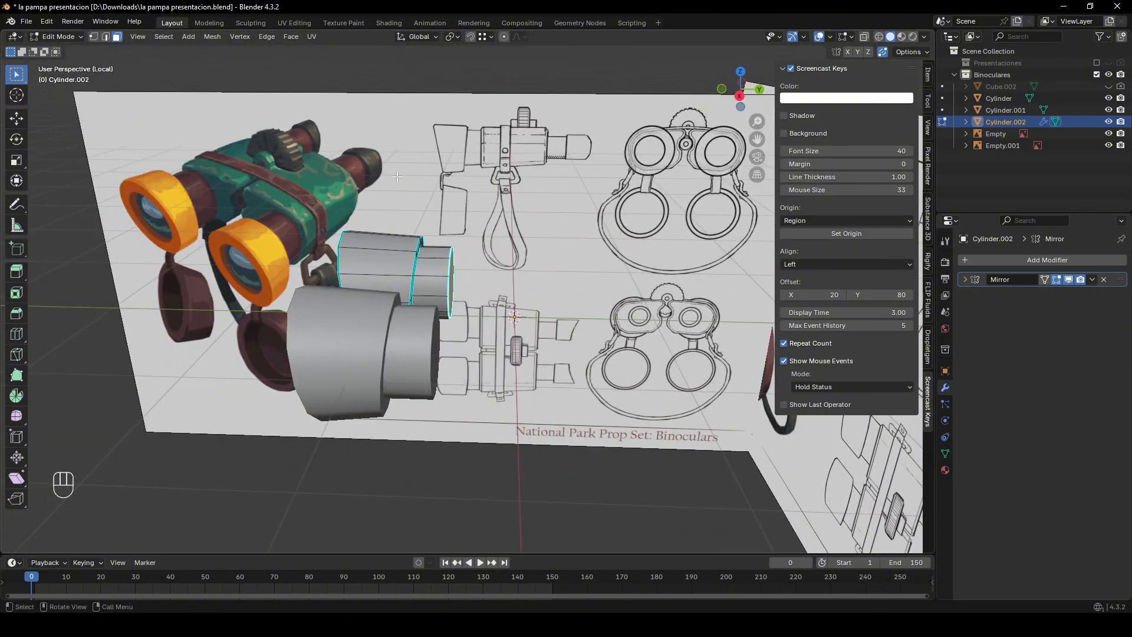
middle_click_drag(416, 237, 353, 237)
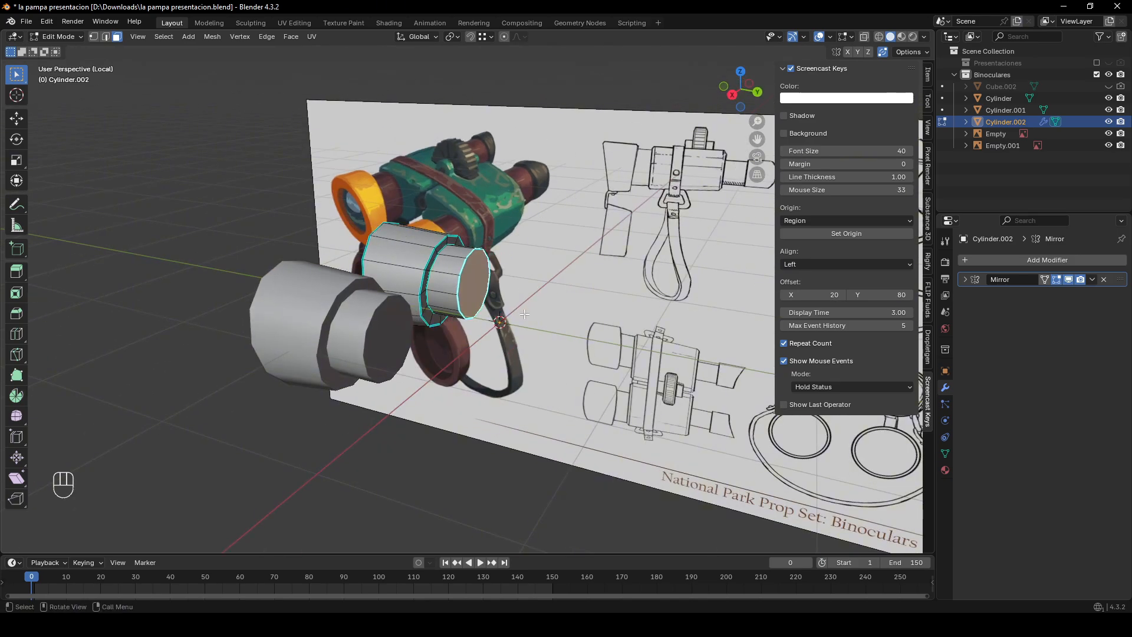
middle_click_drag(542, 318, 629, 344)
key("Delete")
key("Down")
key("Down")
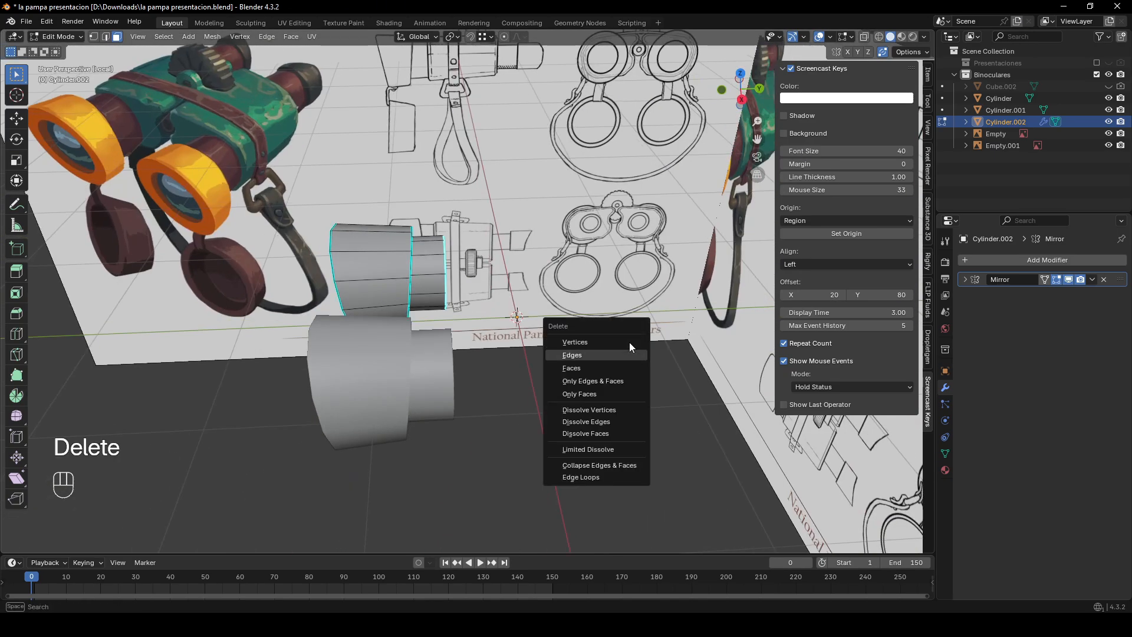
key("Return")
key("Tab")
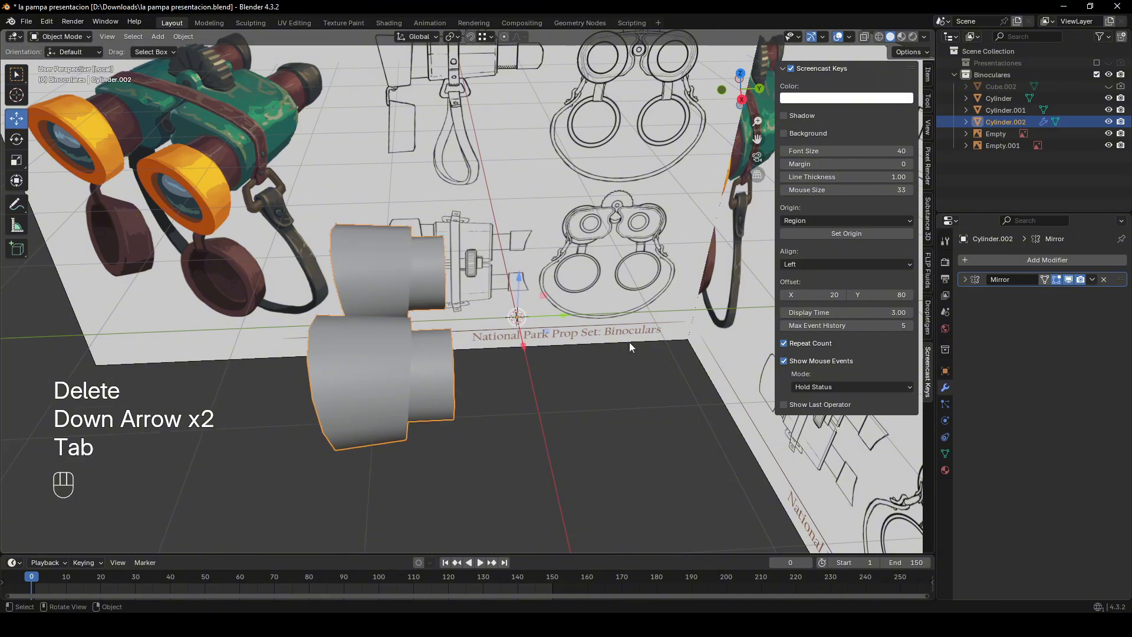
- Inspect the barrels from several angles and select the face loop around the barrel's body
middle_click_drag(628, 342, 458, 369)
left_click(457, 370)
middle_click_drag(427, 305, 477, 322)
left_click(476, 325)
key("Tab")
middle_click_drag(364, 334, 413, 318)
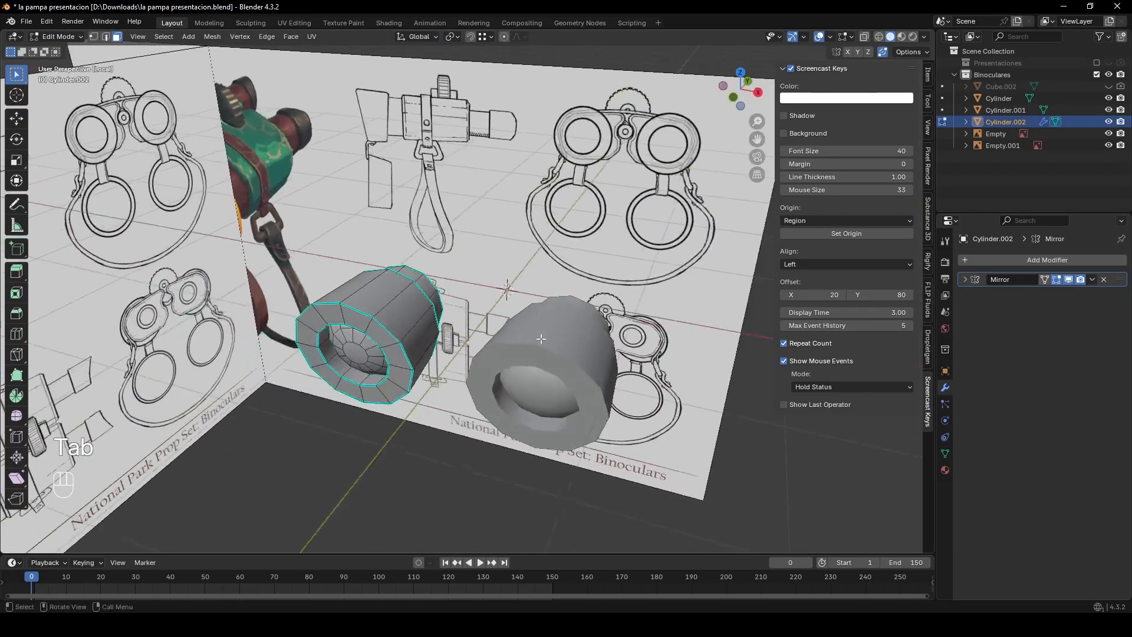
key("3")
left_click(418, 316, "alt")
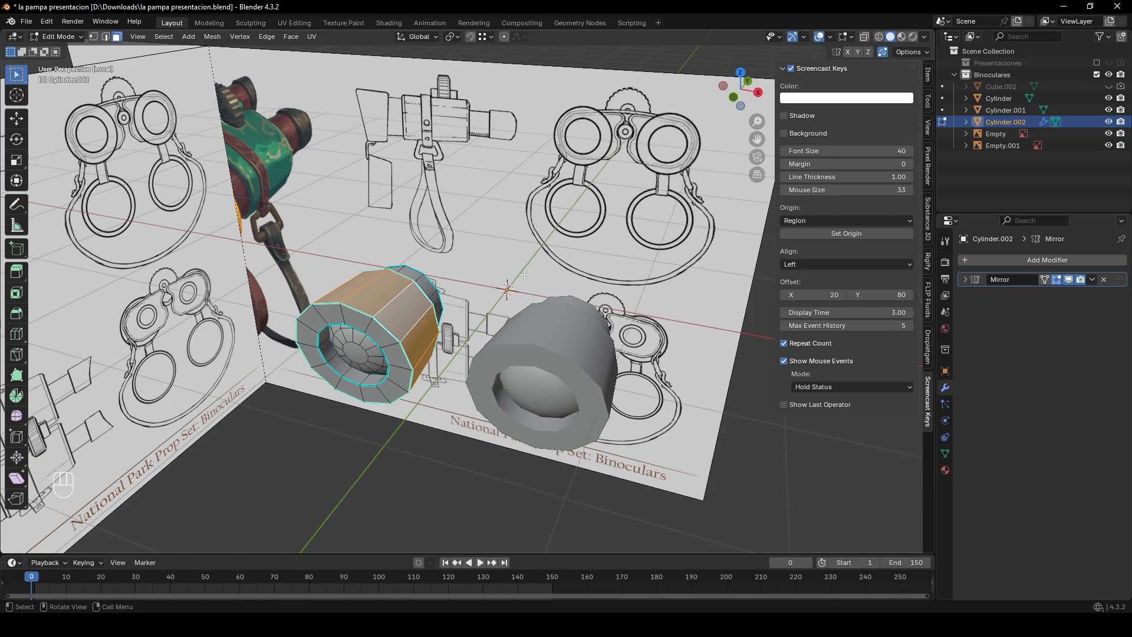
- Check the face loops around the neck, along the barrel's length and around its body
middle_click_drag(510, 268, 450, 262)
left_click(449, 263, "alt")
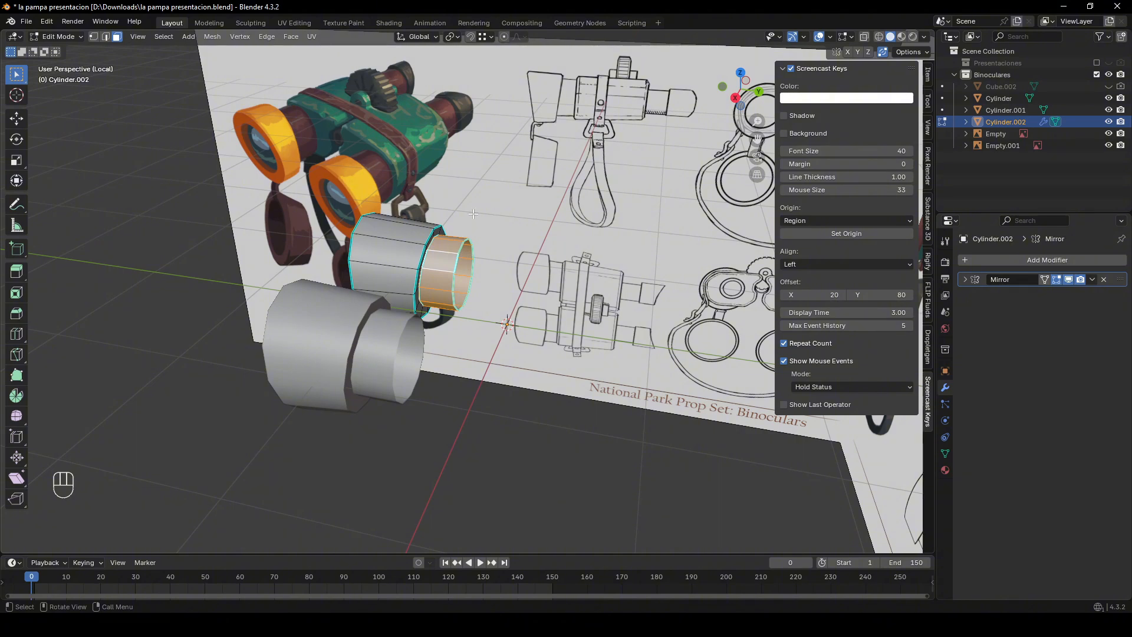
left_click(428, 242, "alt")
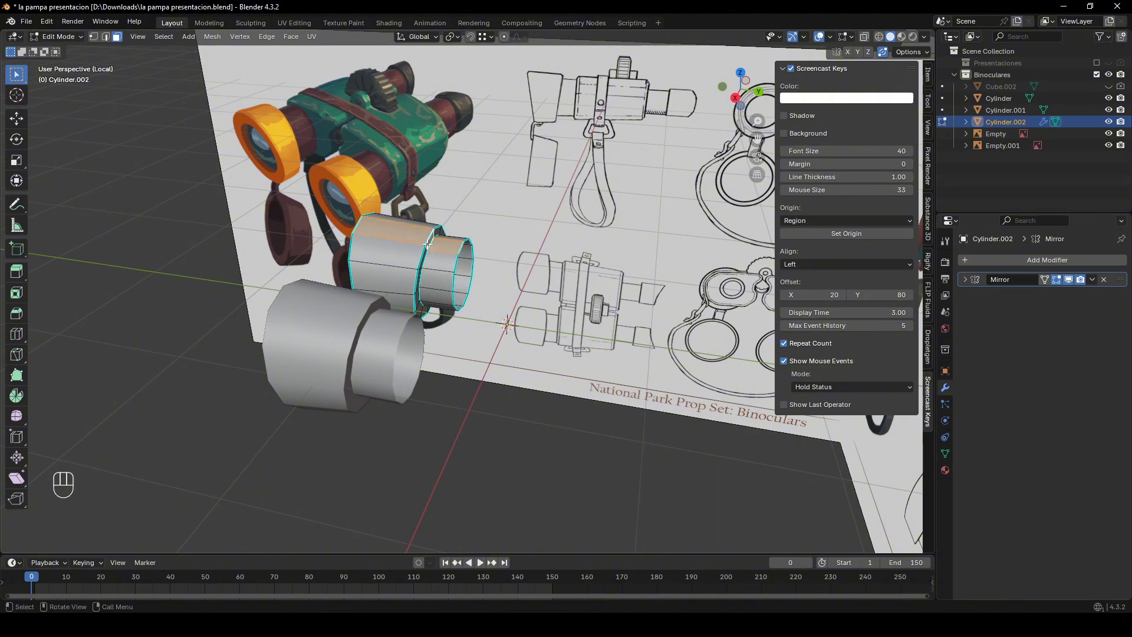
mouse_move(428, 242)
middle_mouse_down()
mouse_move(410, 245)
mouse_move(420, 246)
middle_mouse_up()
scroll(449, 237, "up", 1)
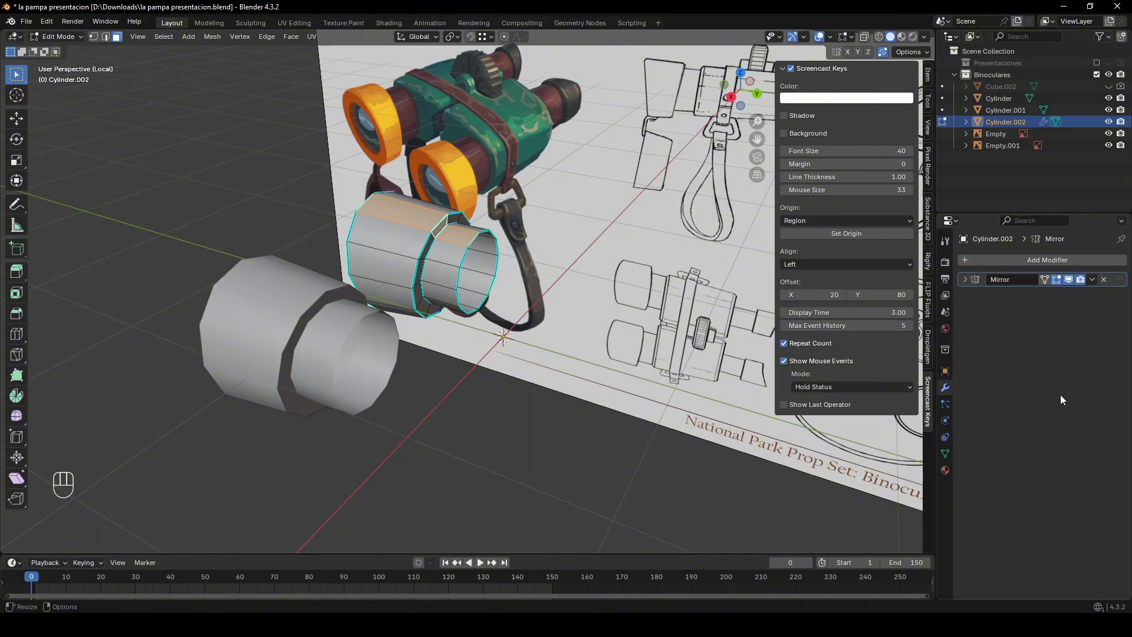
middle_click_drag(268, 265, 431, 266)
left_click(358, 270, "alt")
key("Tab")
middle_click_drag(514, 259, 579, 358)
- Bevel the outer edge loops at both ends of the barrel's body with a width of 0.0577 m and 2 segments
key("Tab")
key("2")
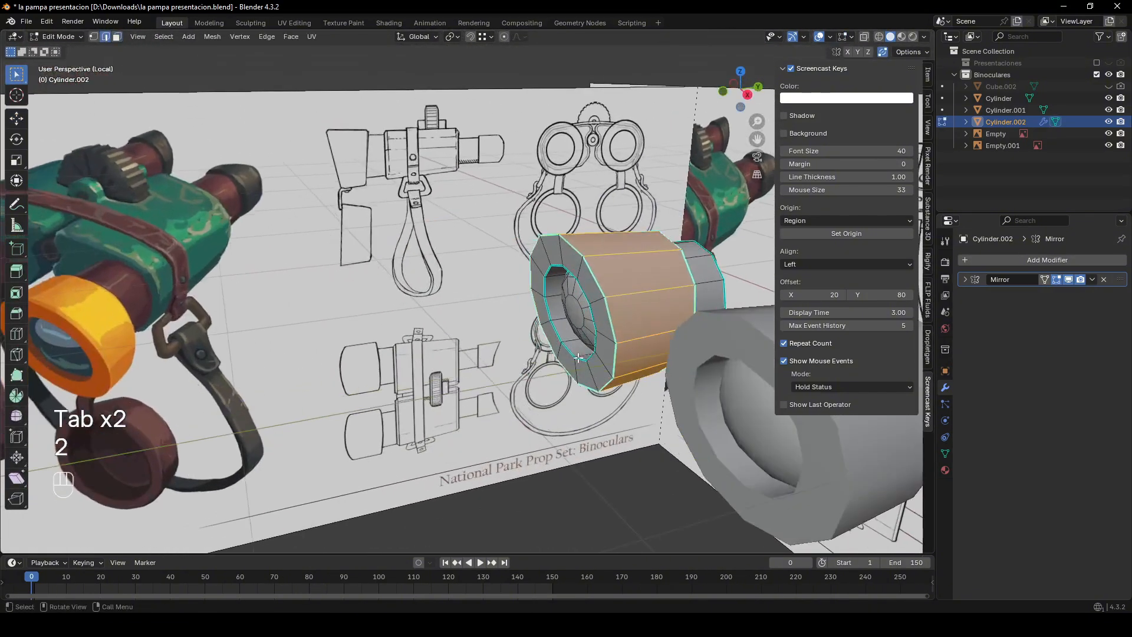
scroll(579, 358, "up", 1)
left_click(636, 263, "alt")
middle_click_drag(636, 263, 619, 292)
left_click(534, 284, "alt+shift")
key("ctrl+b")
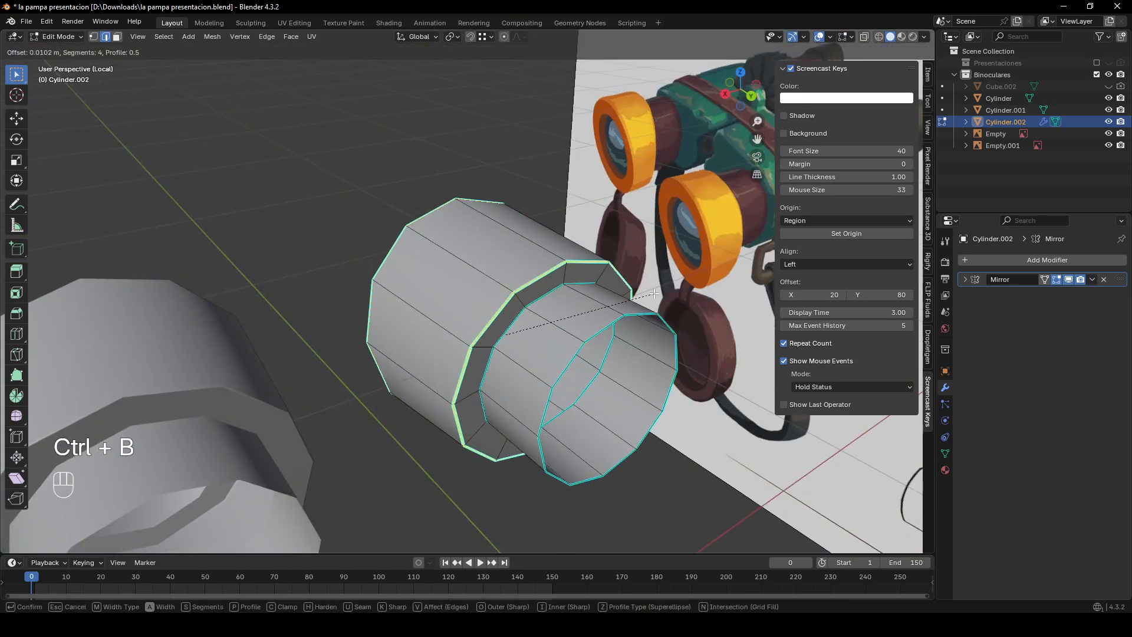
scroll(656, 294, "down", 2)
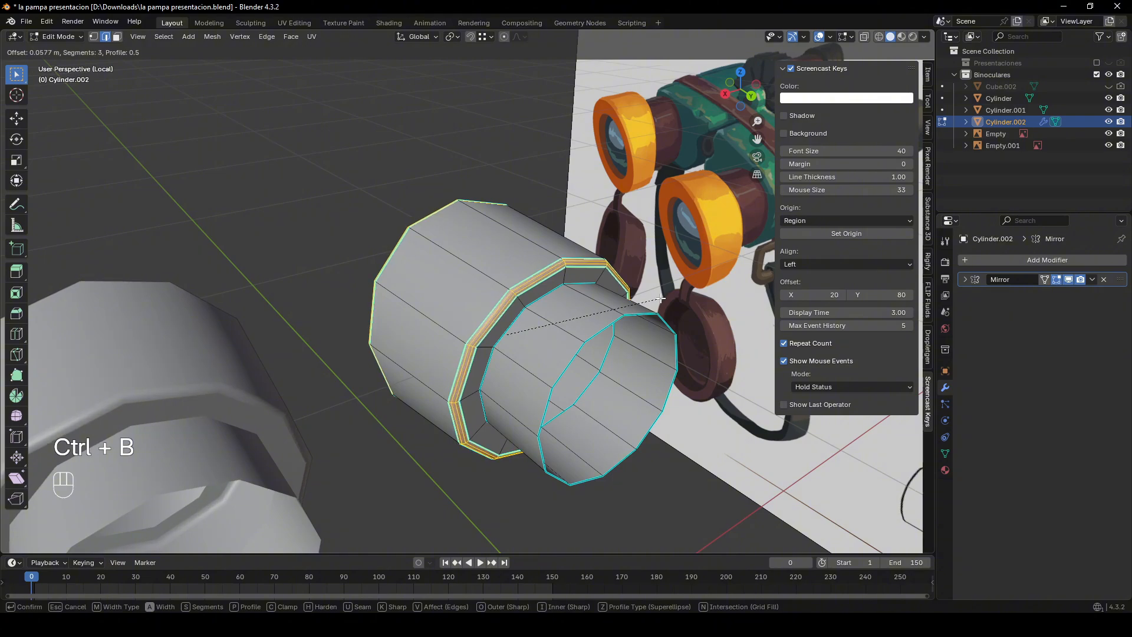
left_click(660, 299)
- Clear the sharp marking from the beveled edges at both ends of the barrel's body
middle_click_drag(660, 299, 548, 283)
scroll(520, 278, "up", 2)
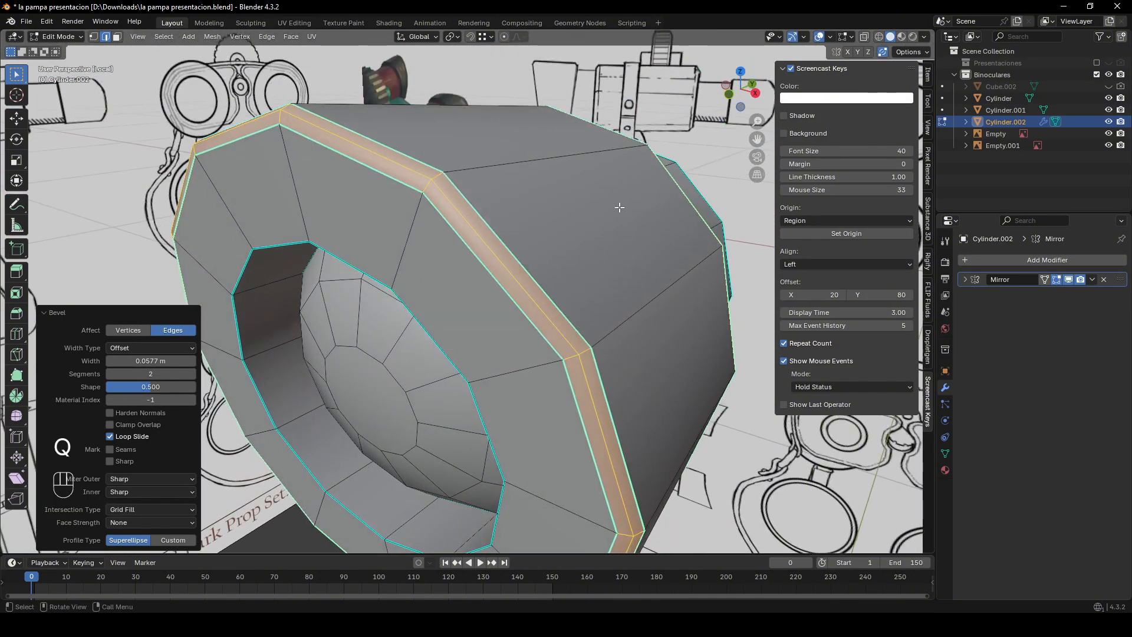
middle_click_drag(518, 233, 448, 266)
key("ctrl+e")
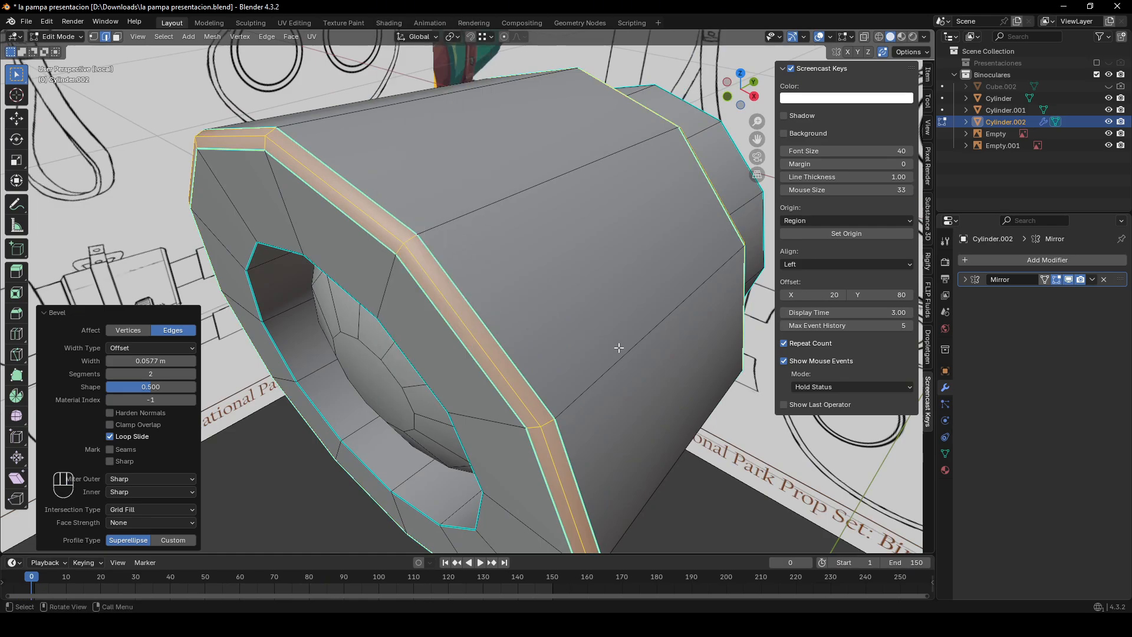
middle_click_drag(616, 321, 638, 311)
scroll(650, 299, "down", 2)
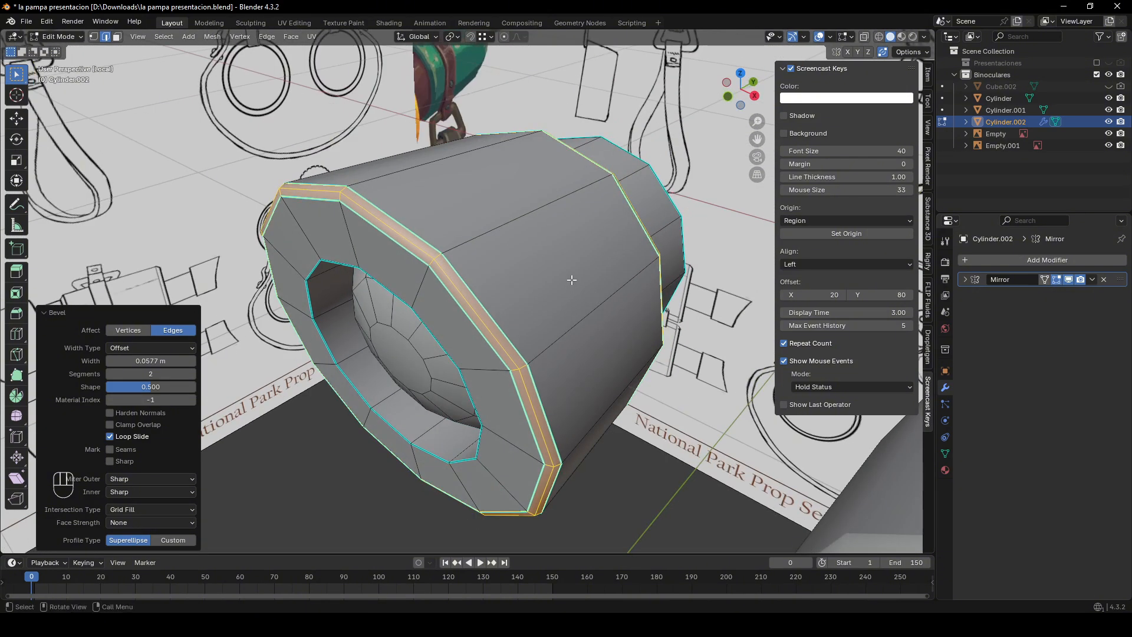
middle_click_drag(568, 273, 503, 235)
right_click(477, 243)
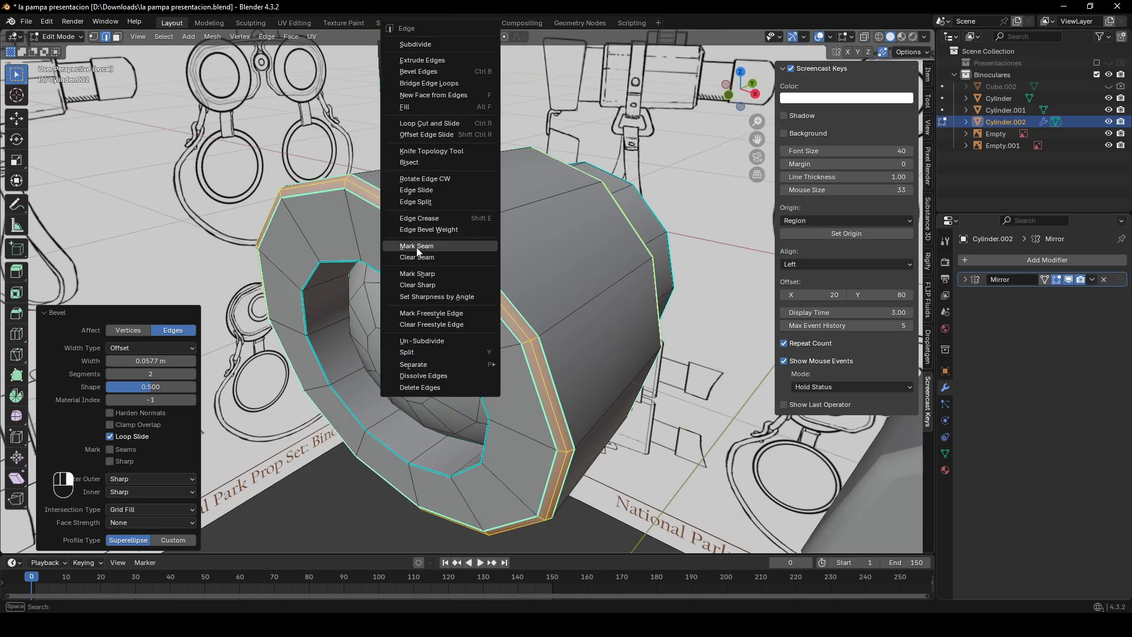
right_click(415, 285)
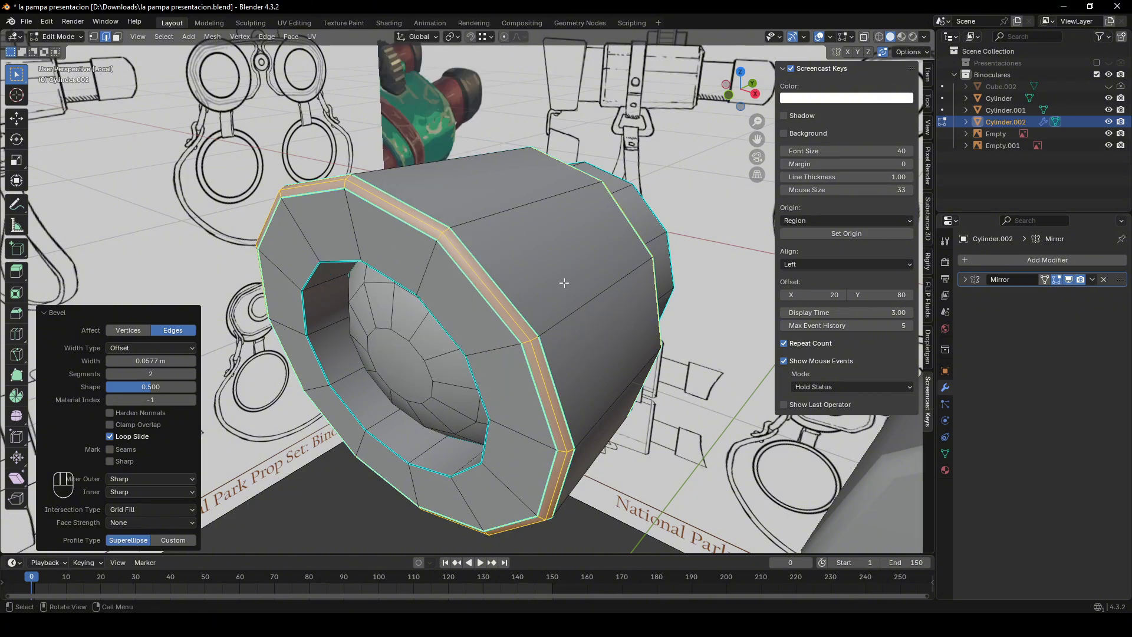
middle_click_drag(563, 283, 576, 263)
key("q")
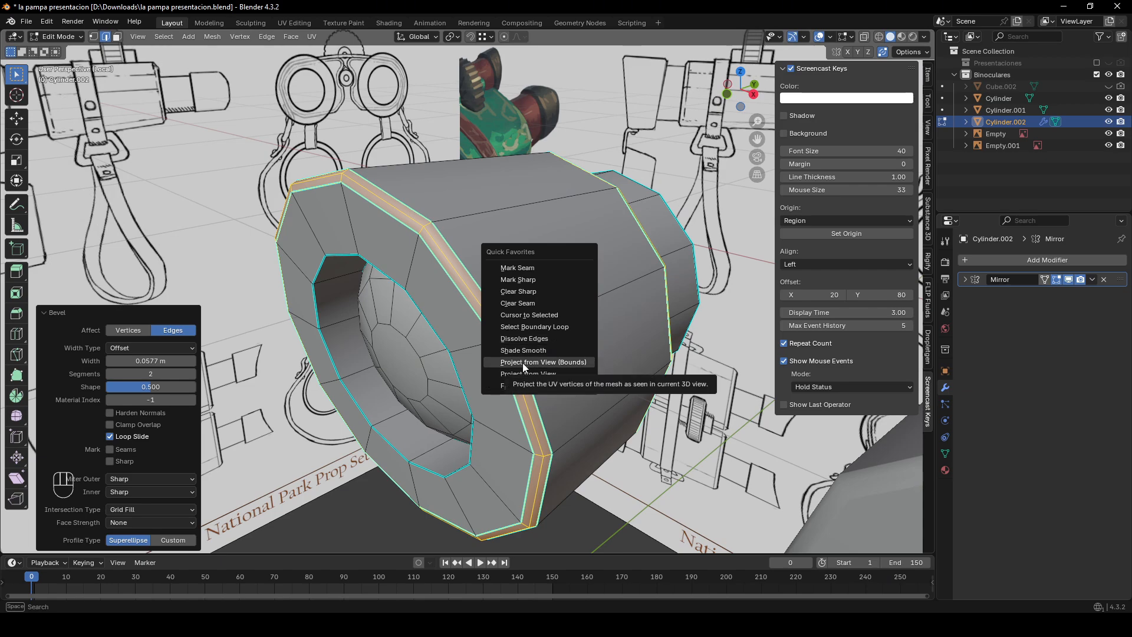
left_click(517, 292)
scroll(528, 300, "down", 4)
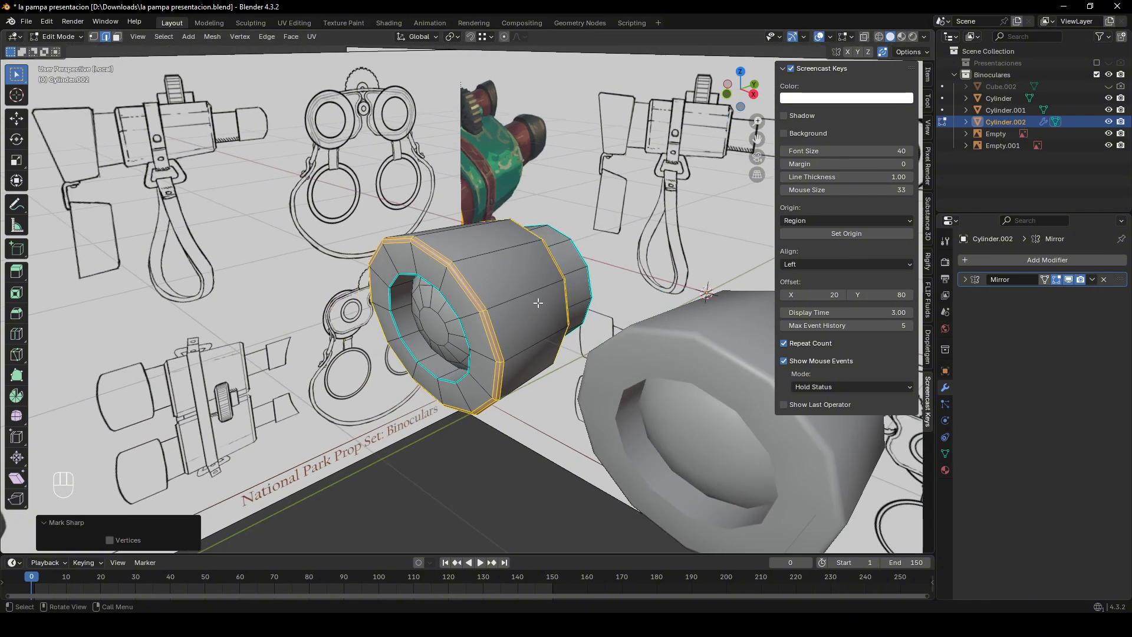
- Examine the barrels' shading and the available shading and edge-marking options, comparing the shape with the reference illustration
key("Tab")
middle_click_drag(533, 315, 394, 337)
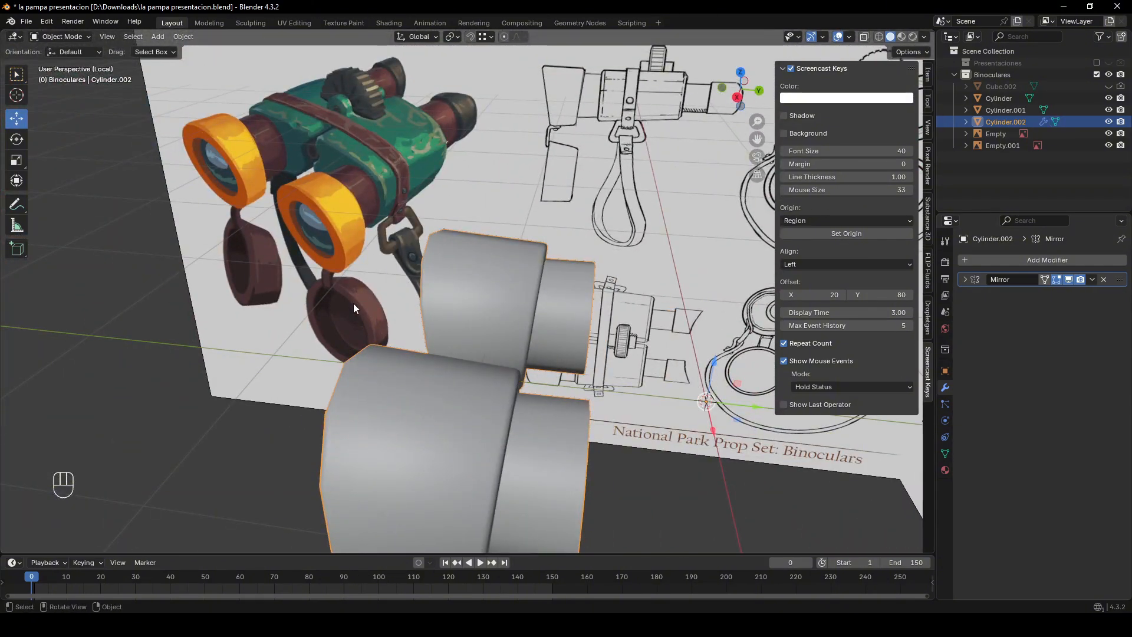
middle_click_drag(356, 243, 489, 244)
right_click(488, 244)
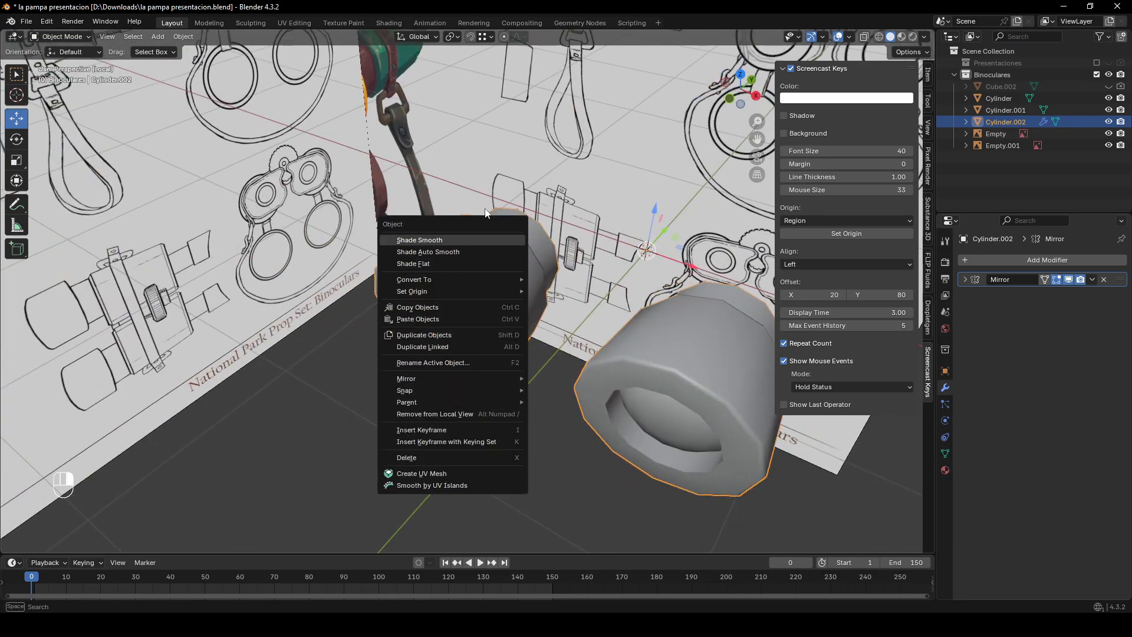
key("Tab")
key("2")
right_click(430, 291)
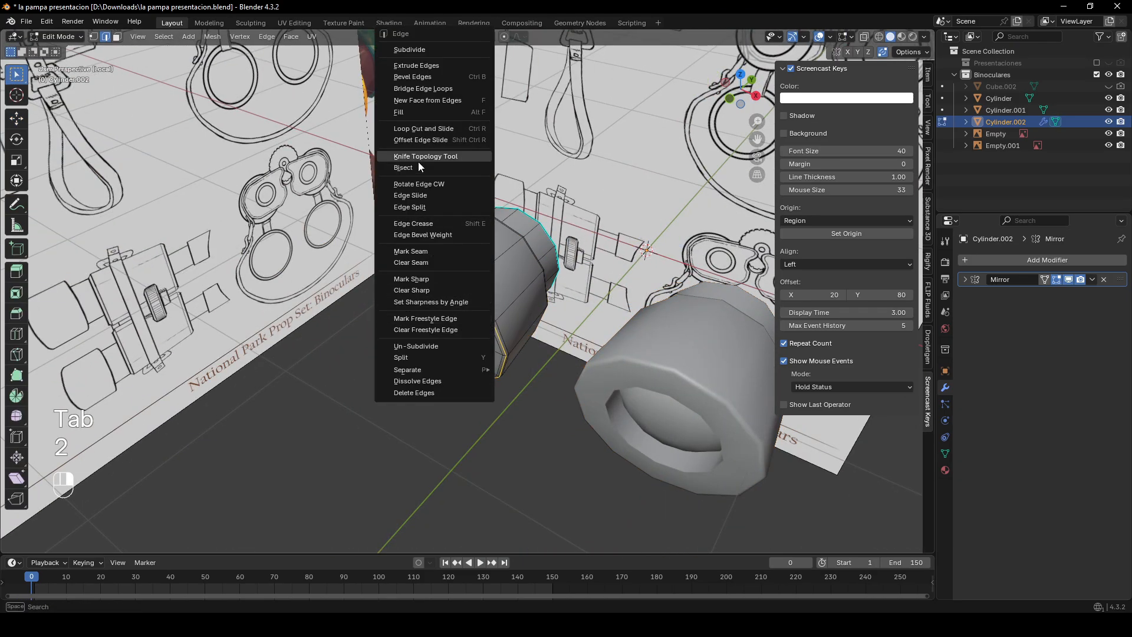
middle_click_drag(398, 194, 424, 208)
scroll(499, 278, "up", 3)
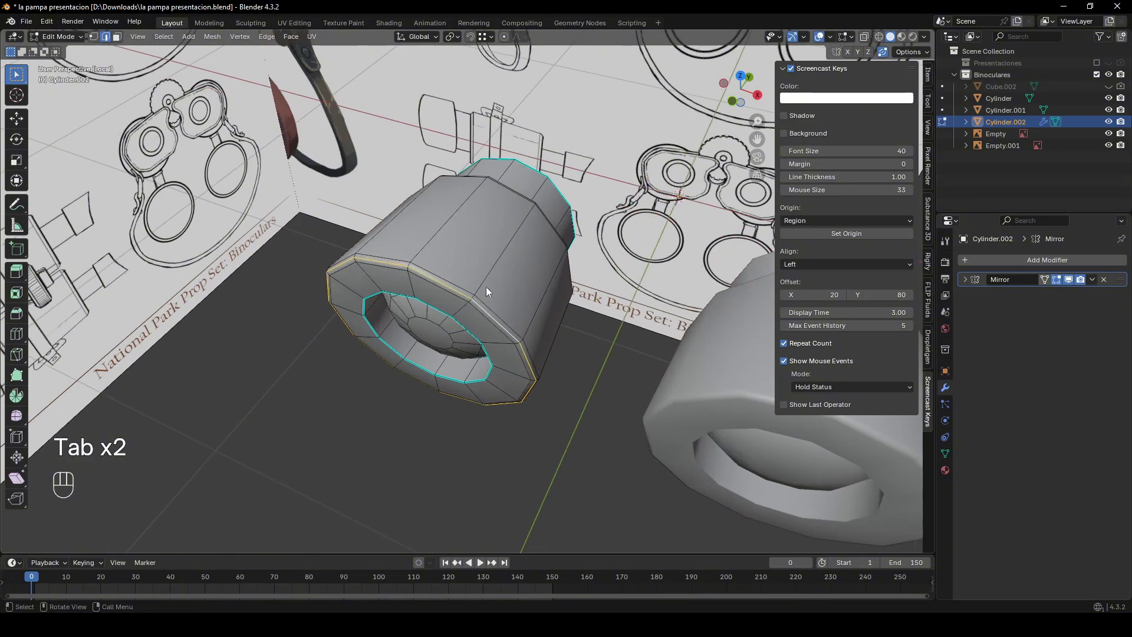
key("q")
key("Tab")
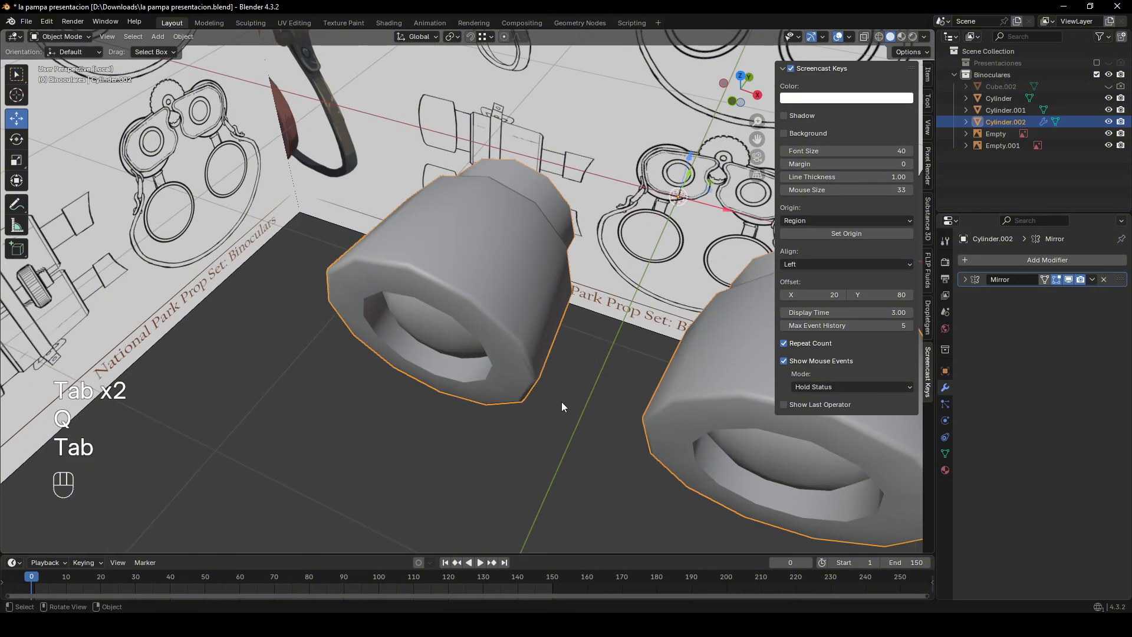
middle_click_drag(520, 317, 613, 272)
left_click_drag(740, 97, 606, 230)
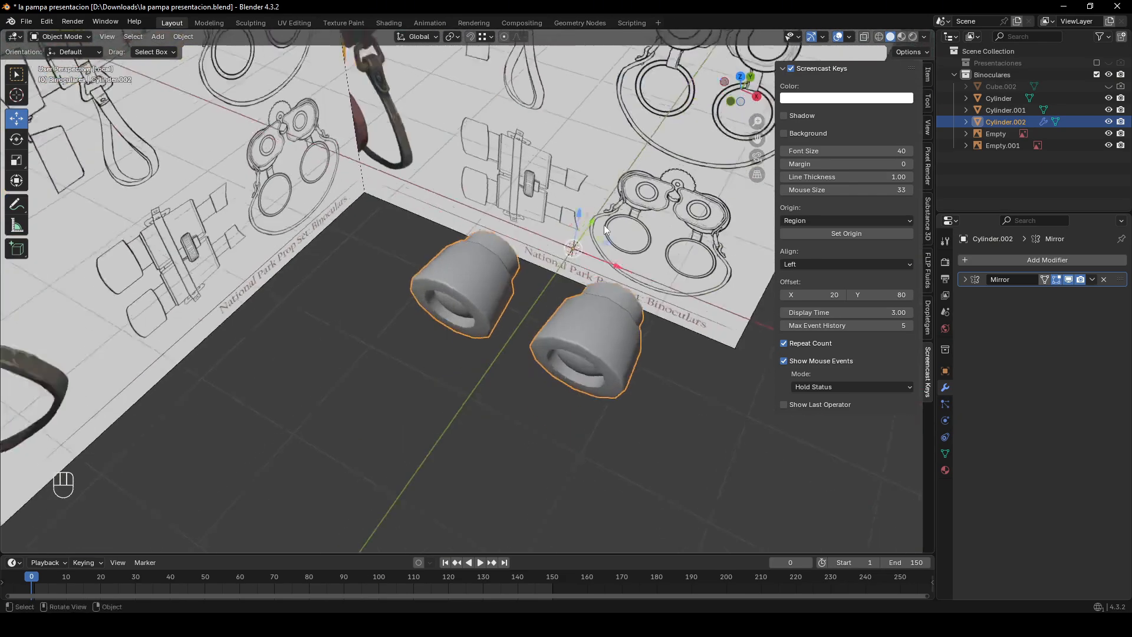
middle_click_drag(605, 229, 650, 239)
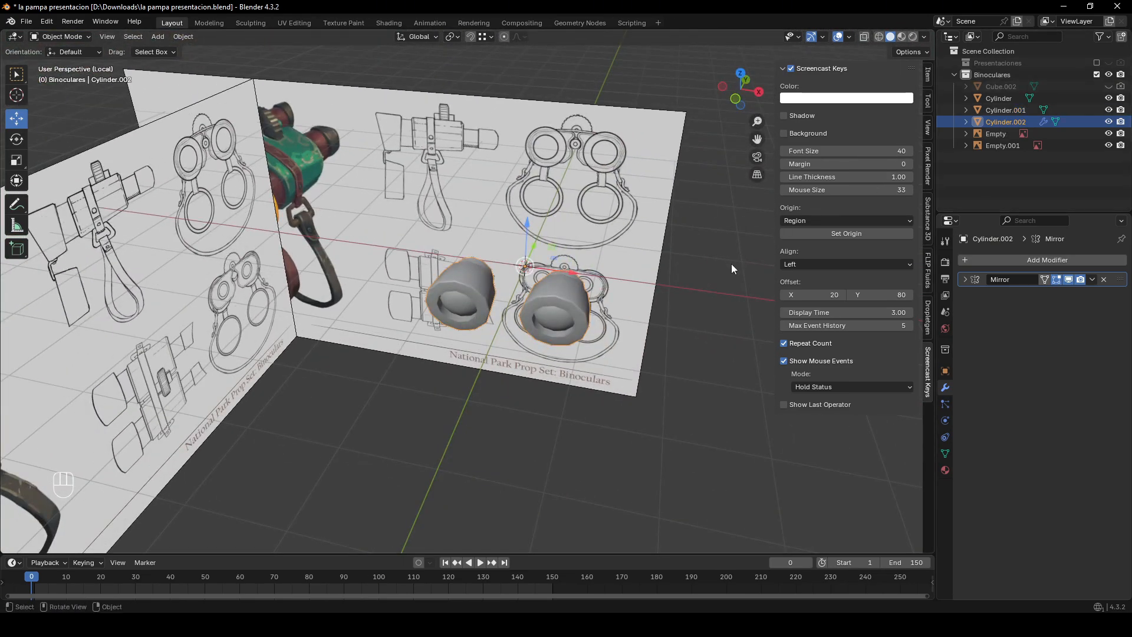
middle_click_drag(731, 265, 573, 282)
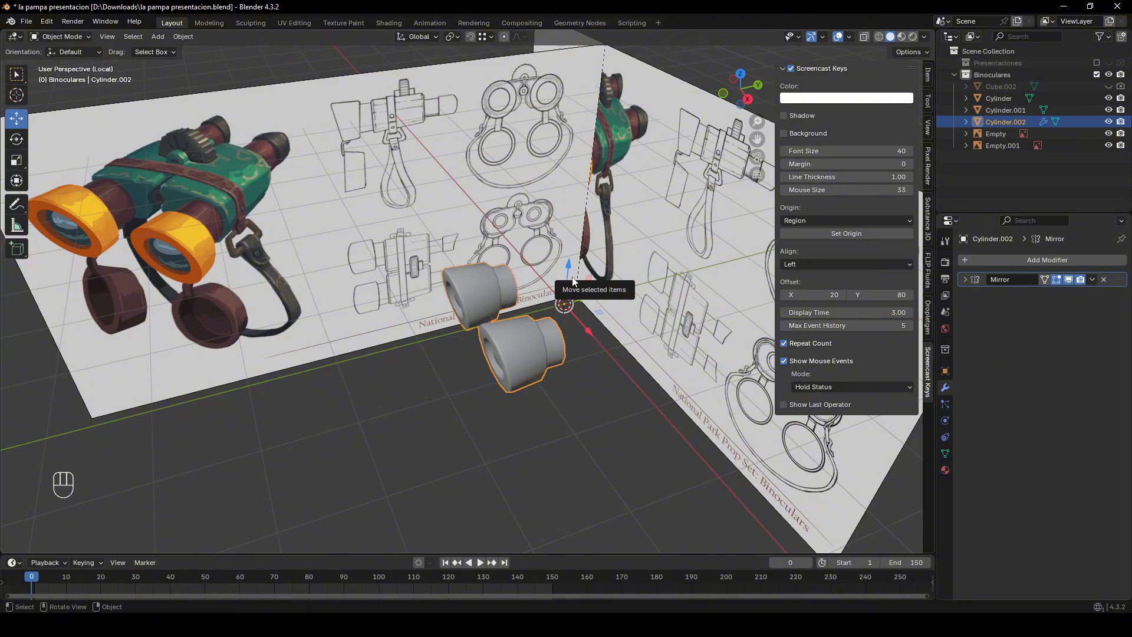
- Show the whole scene again and delete the leftover placeholder cylinder between the two front barrels
key("KP_Divide")
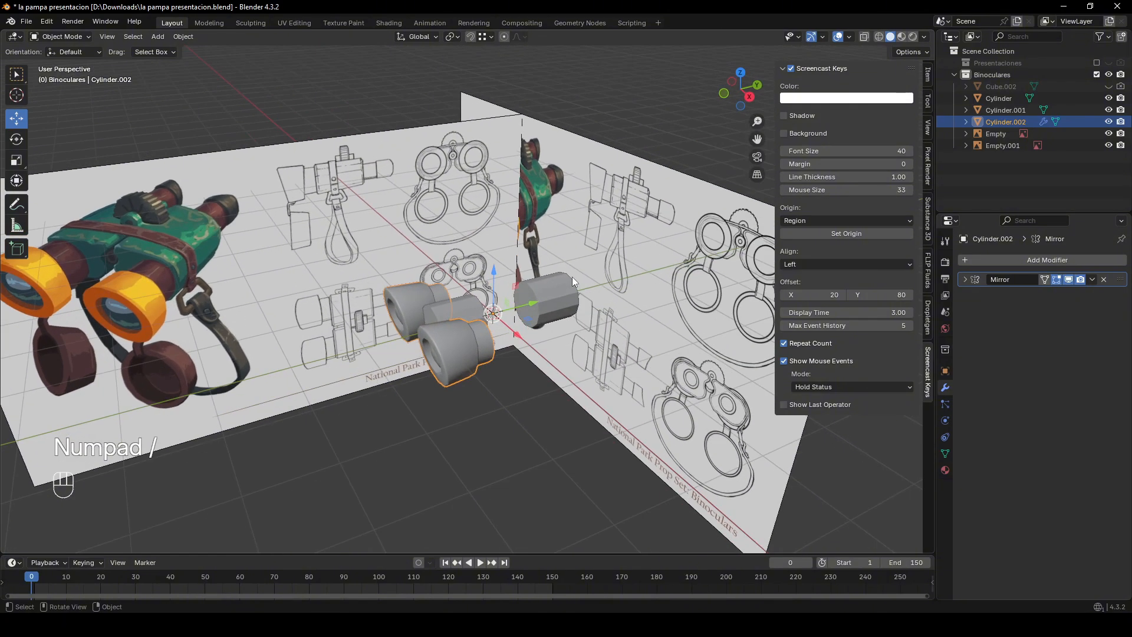
middle_click_drag(551, 276, 434, 257)
left_click(565, 405)
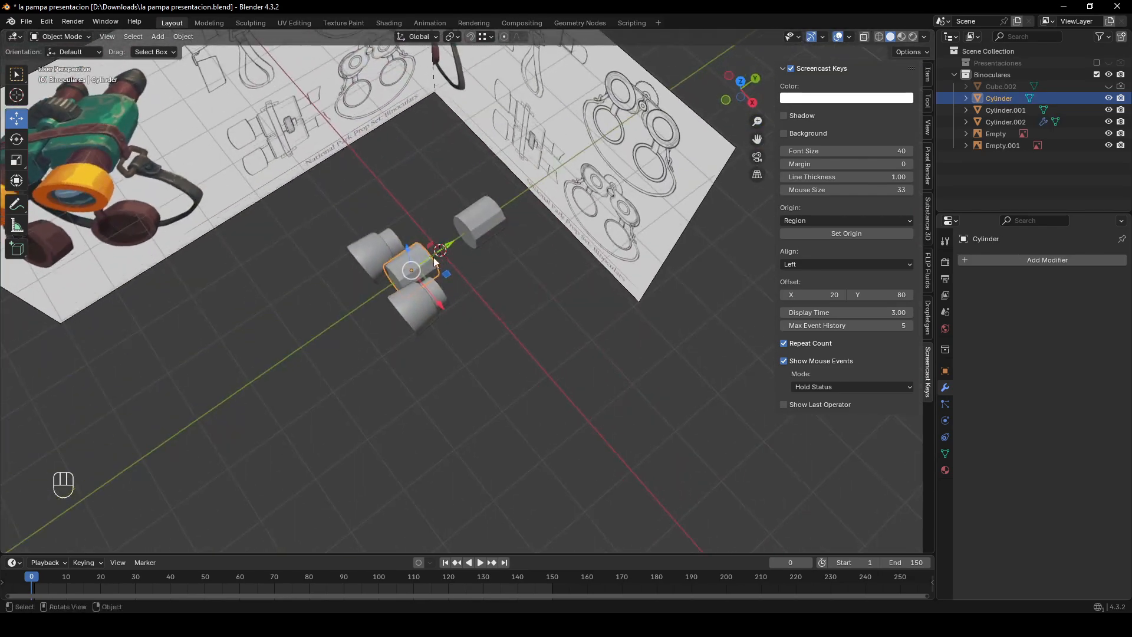
scroll(433, 257, "up", 4)
middle_click_drag(589, 236, 522, 242)
scroll(508, 196, "up", 2)
key("Delete")
- Unhide the box-shaped body block and select it, checking its position between the barrels from below
scroll(521, 200, "down", 5)
middle_click_drag(521, 199, 533, 227)
left_click(501, 224)
scroll(497, 224, "up", 4)
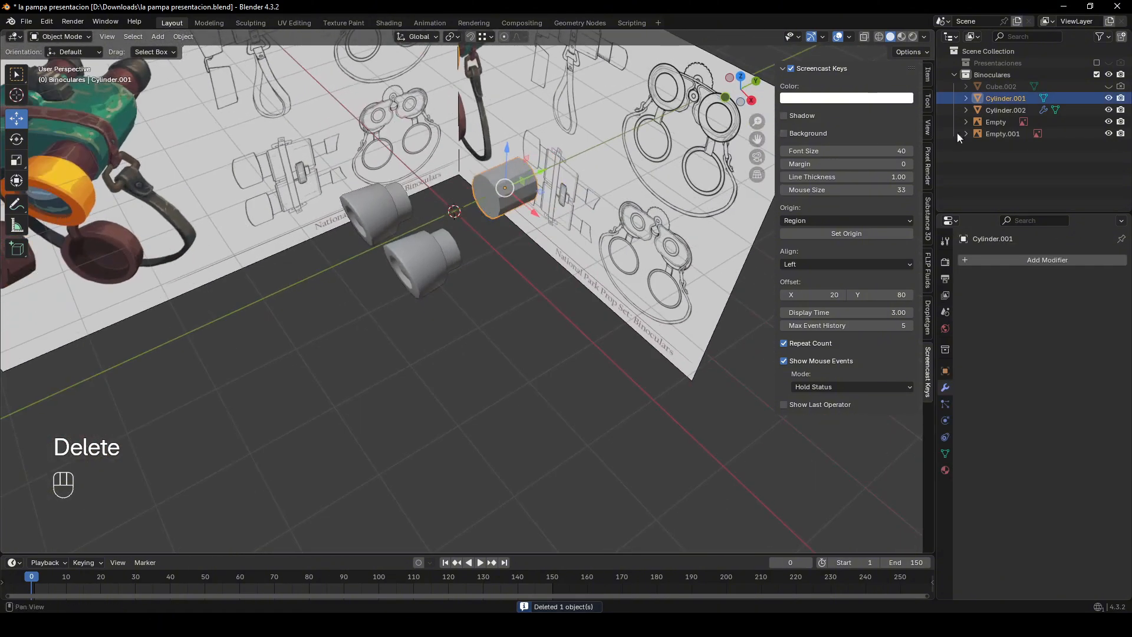
left_click(1108, 87)
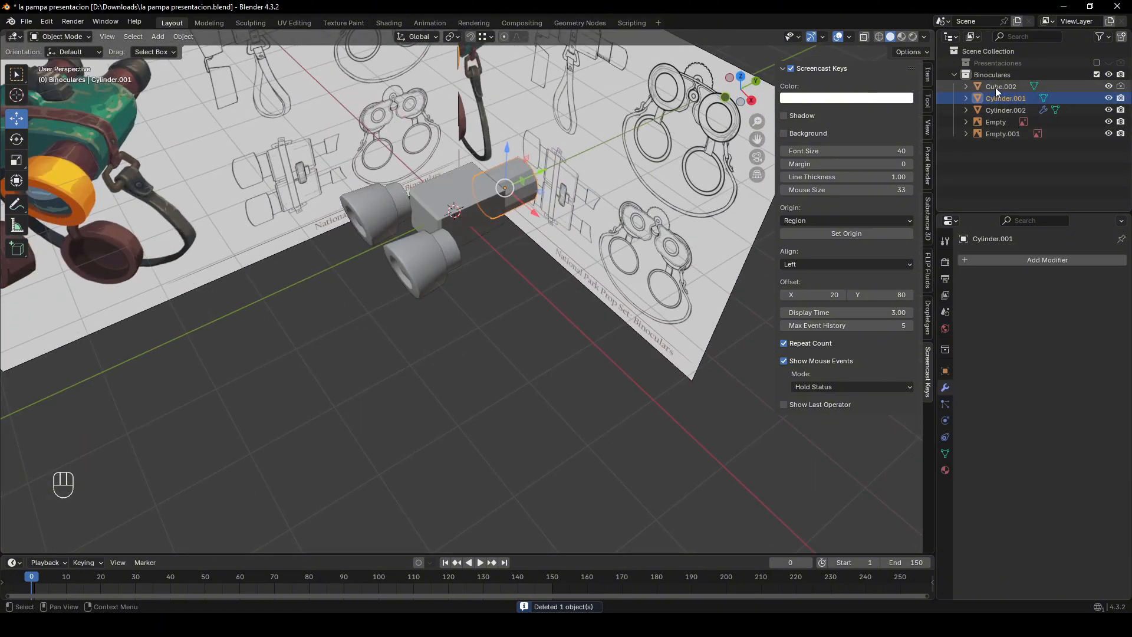
left_click(1039, 87)
left_click(740, 102)
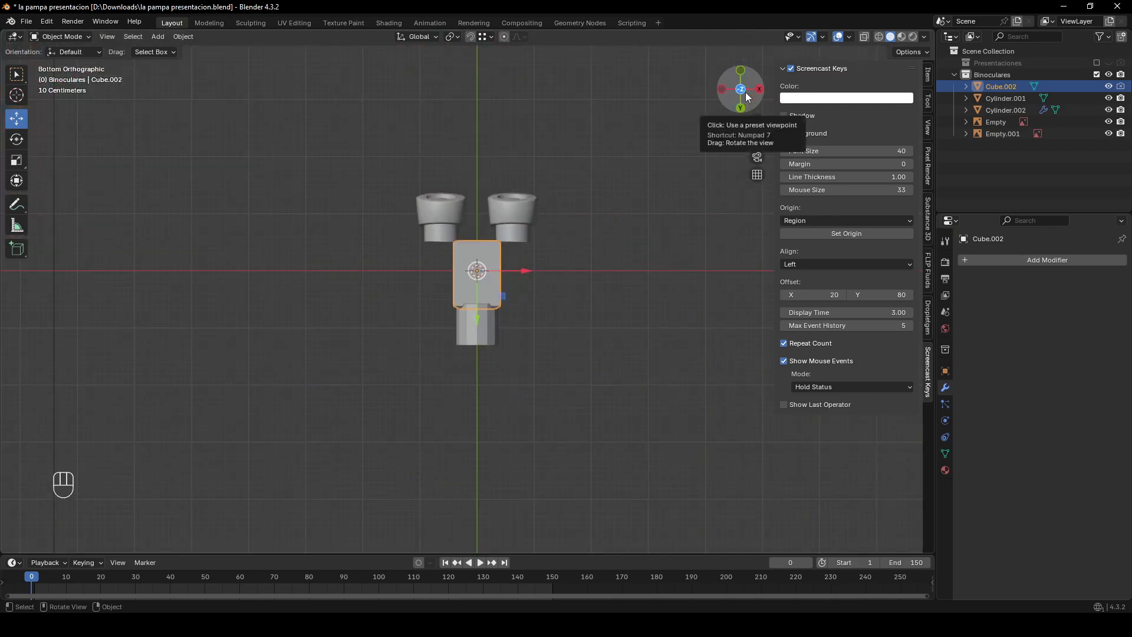
left_click(721, 89)
- Duplicate the side reference image in place and rotate the copy -90° about the global Y axis so it lies flat
middle_click_drag(591, 154, 355, 185)
left_click(329, 261)
middle_click_drag(329, 261, 439, 246)
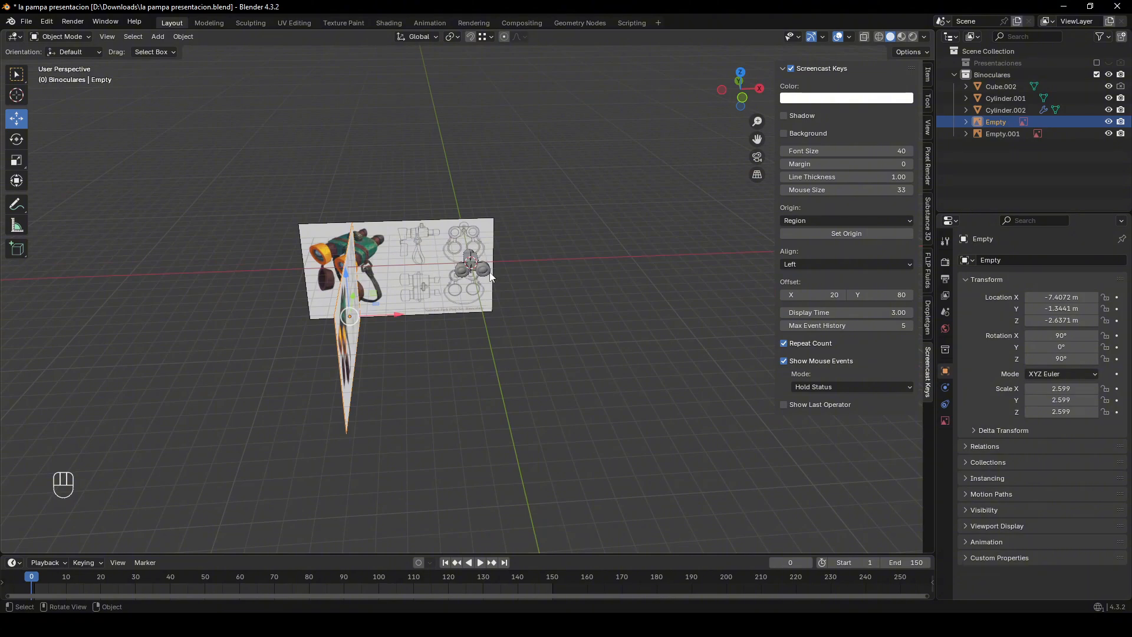
middle_click_drag(491, 277, 439, 265)
scroll(448, 266, "up", 5)
middle_click_drag(499, 325, 507, 328)
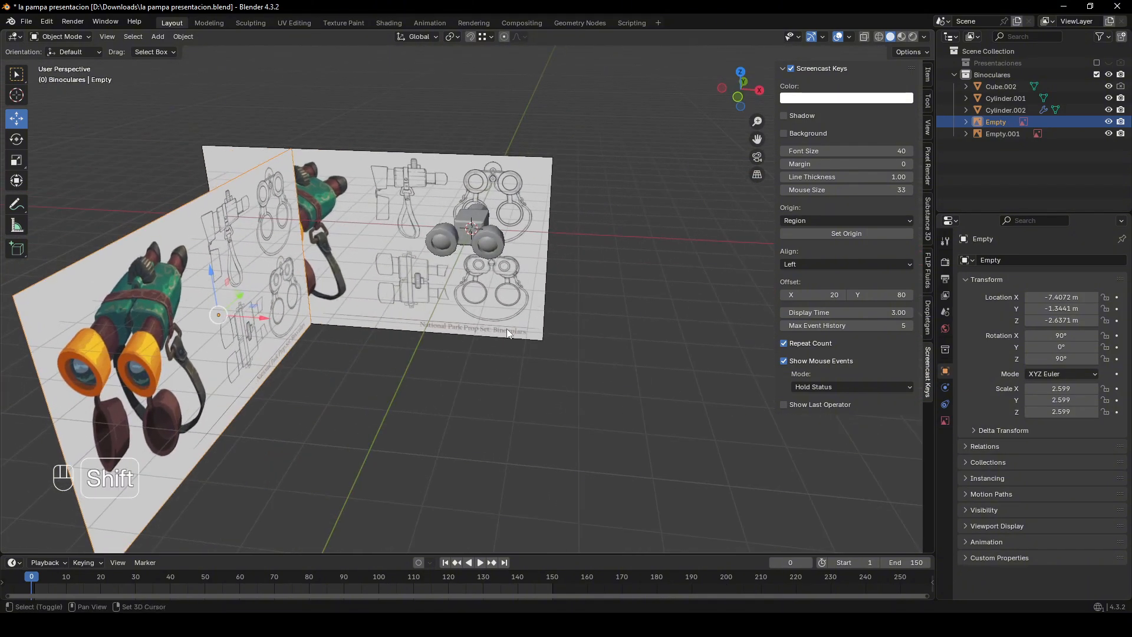
key("shift+d")
right_click(506, 337)
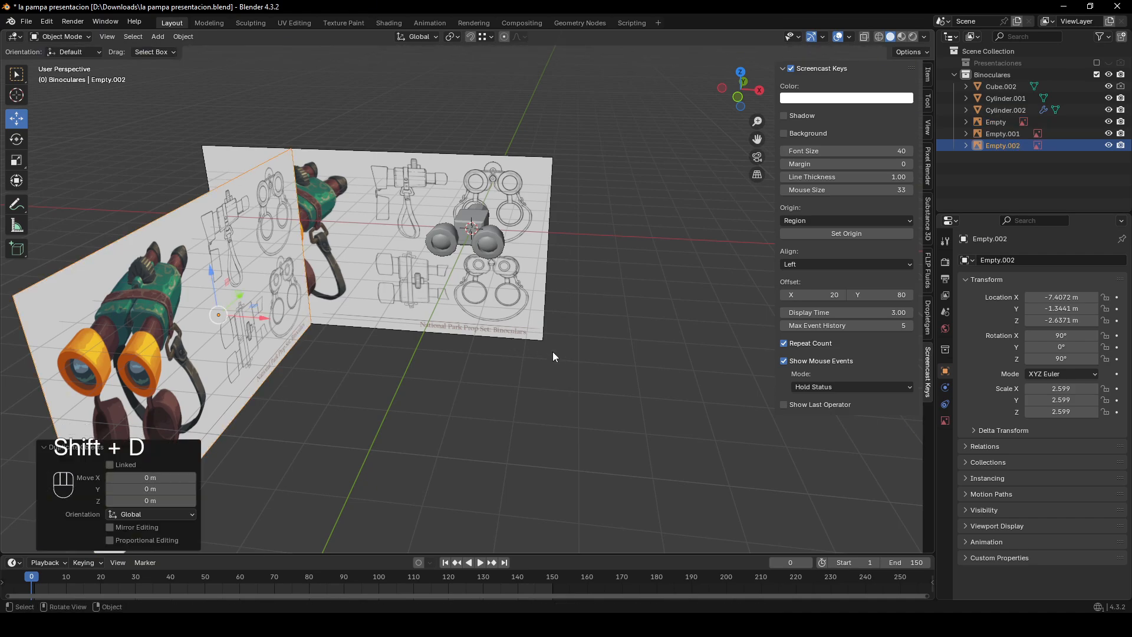
key("r")
key("y")
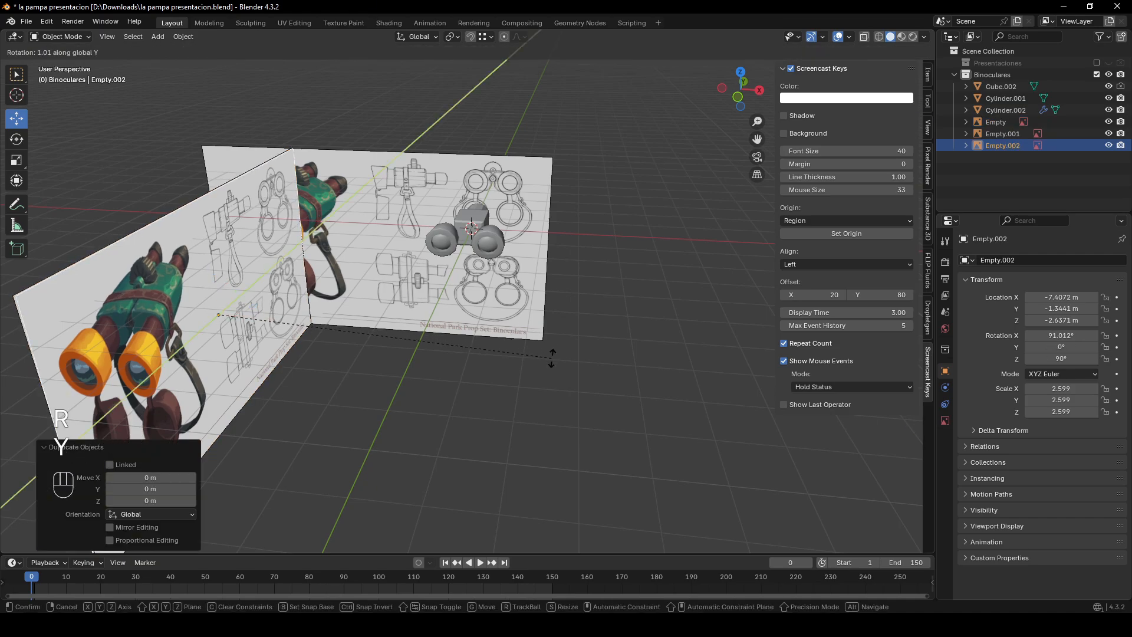
key("ctrl")
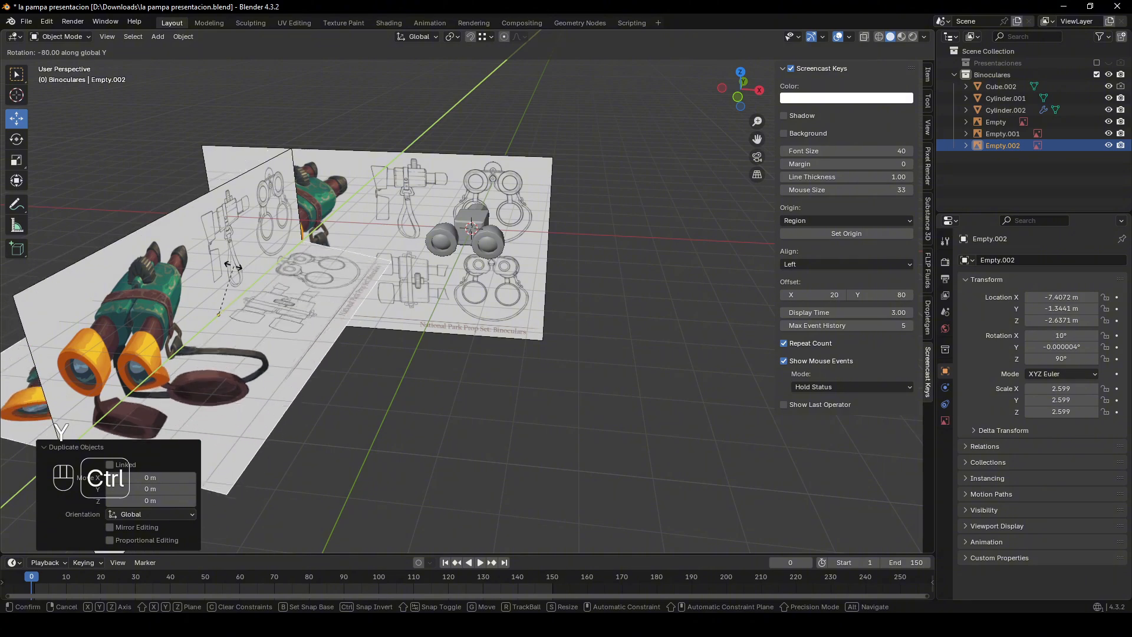
left_click(223, 265)
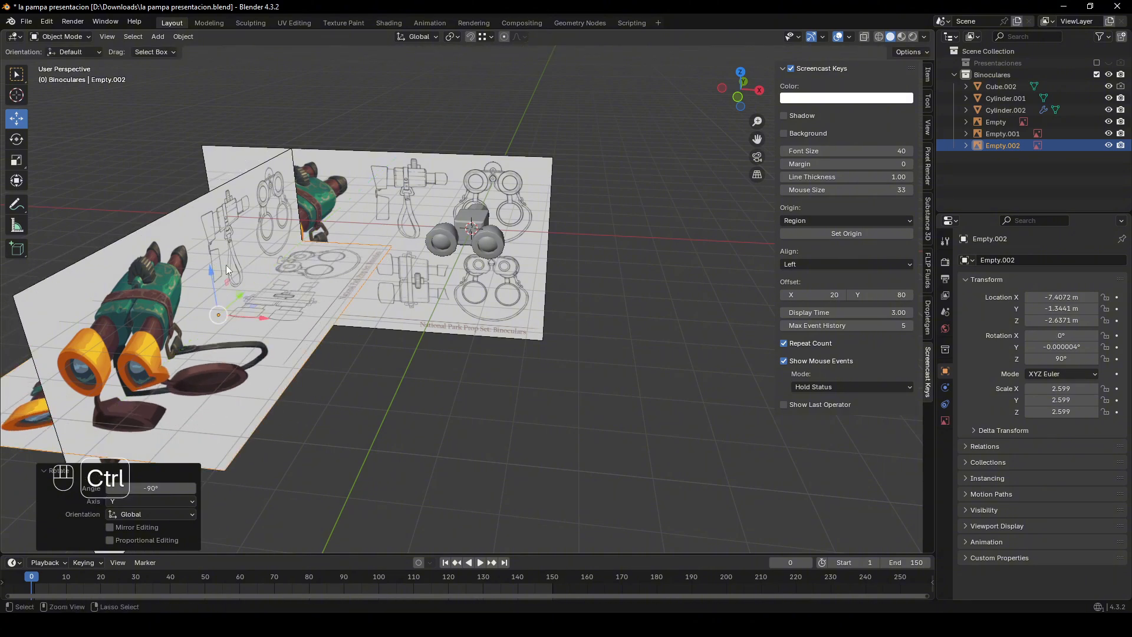
- Move the flat reference copy about 6.04 m along X so its top-view drawing lines up with the barrels
left_click(739, 72)
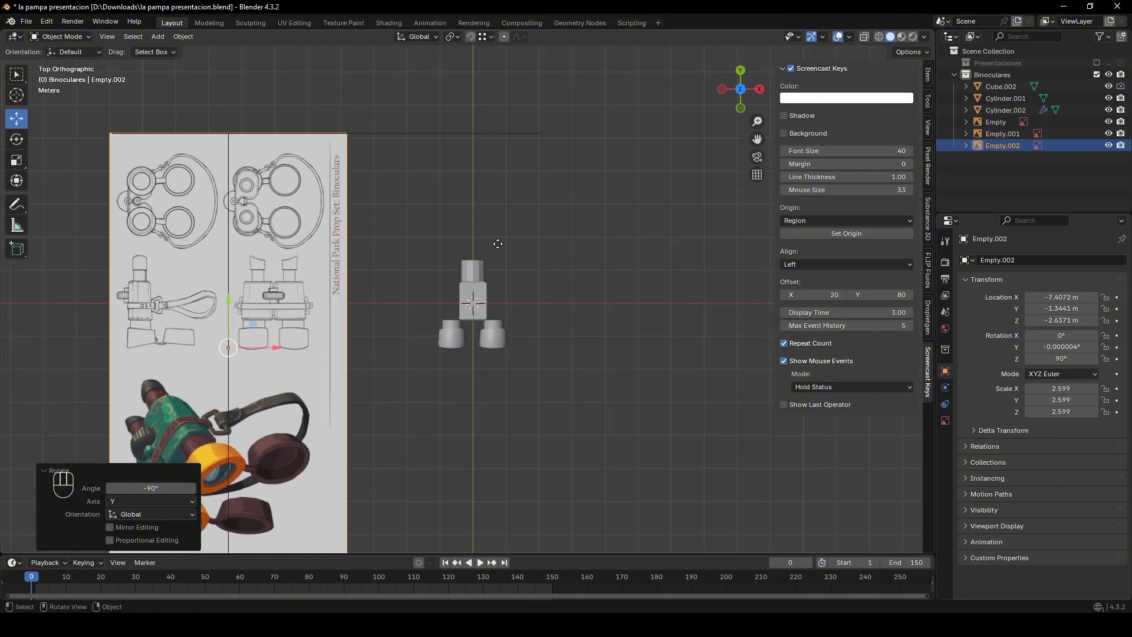
key("g")
key("x")
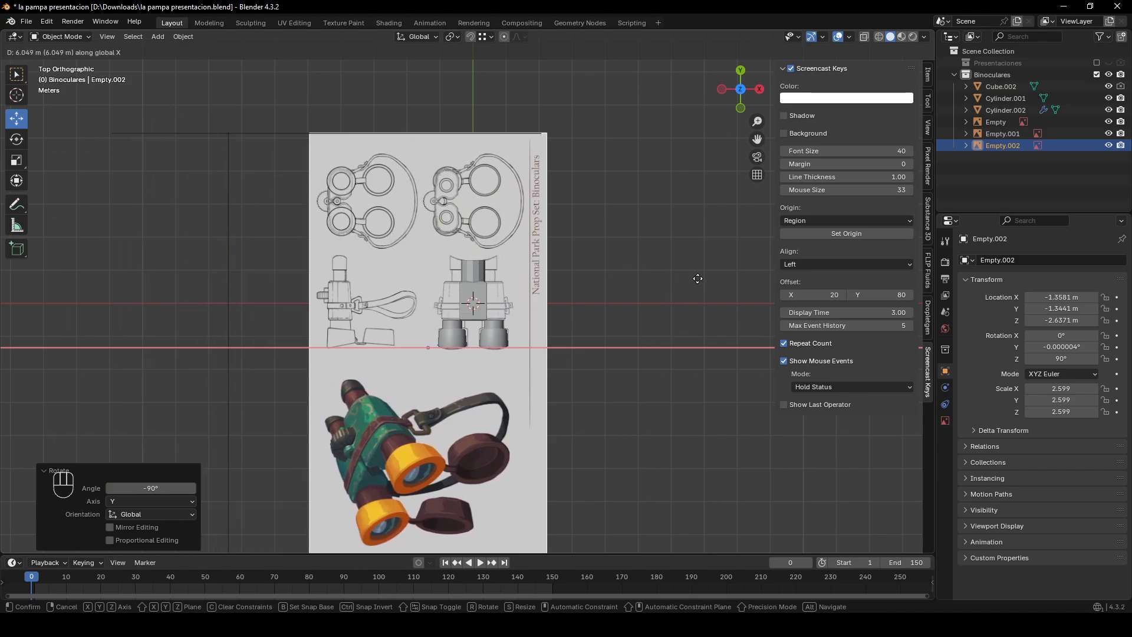
left_click(672, 286)
scroll(661, 283, "up", 8)
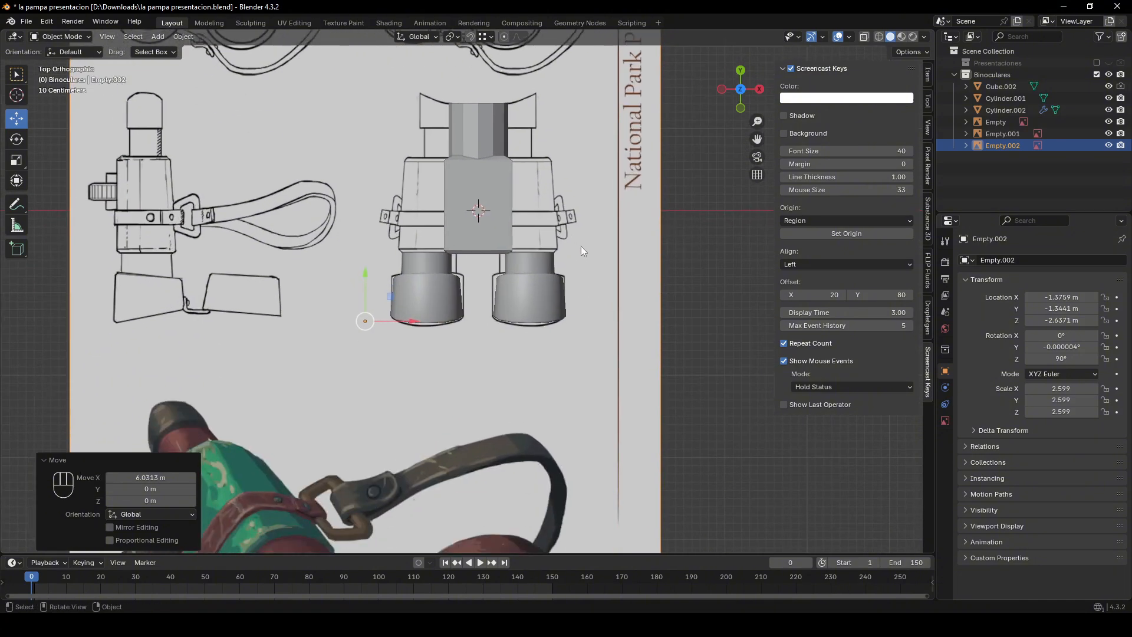
key("g")
key("x")
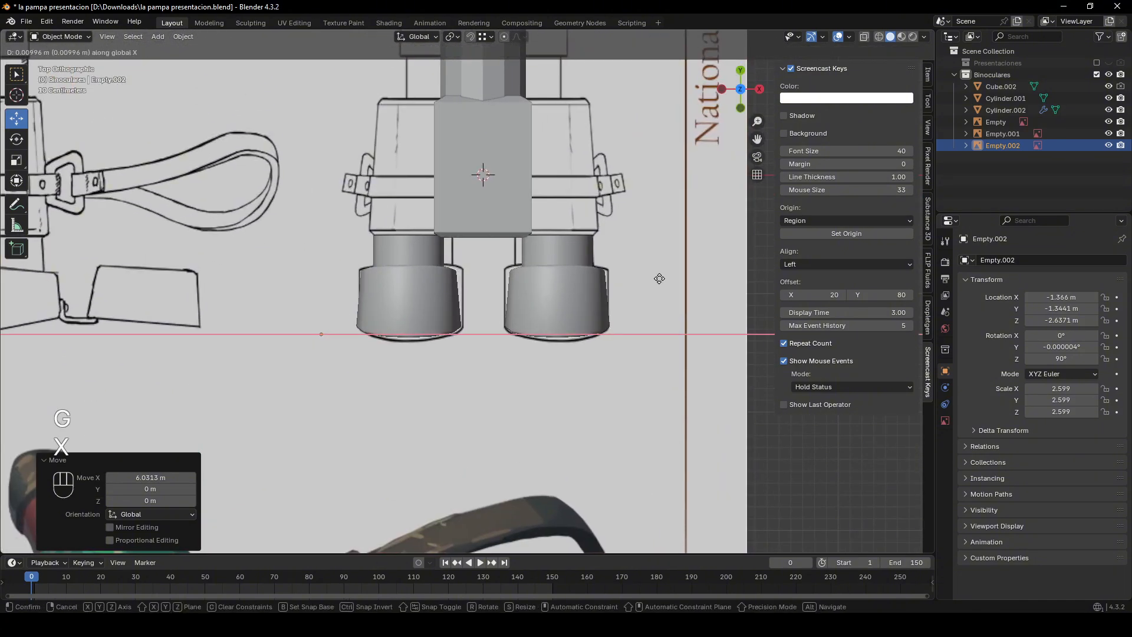
left_click(659, 278)
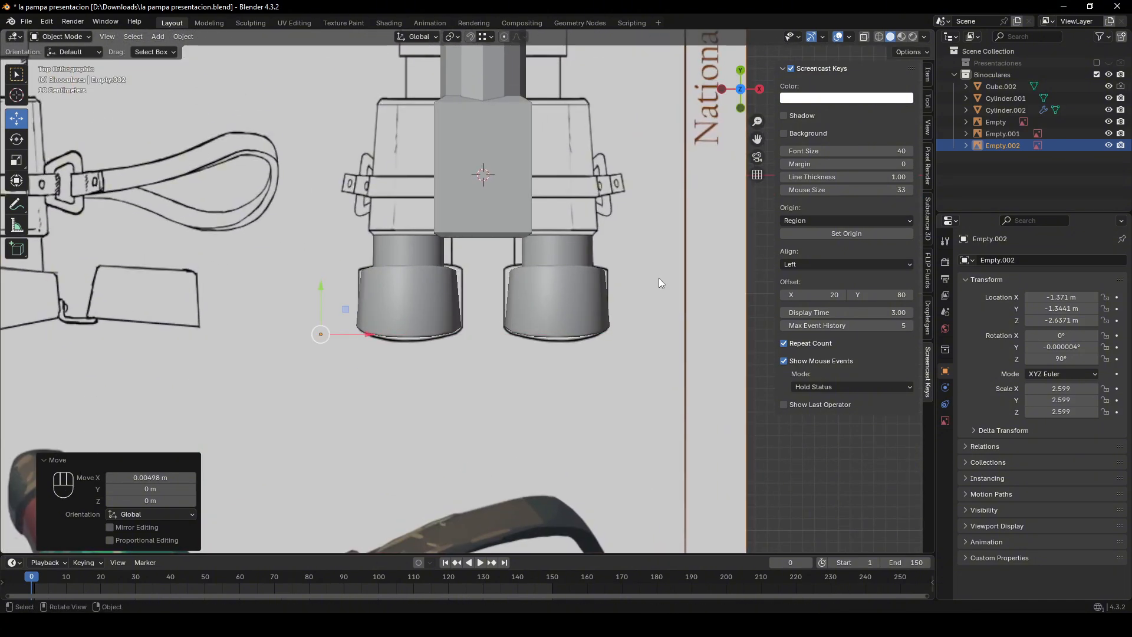
- Open the front barrel's mesh for vertex editing with see-through display over the top-view drawing
left_click(435, 310)
key("Tab")
key("1")
key("alt+z")
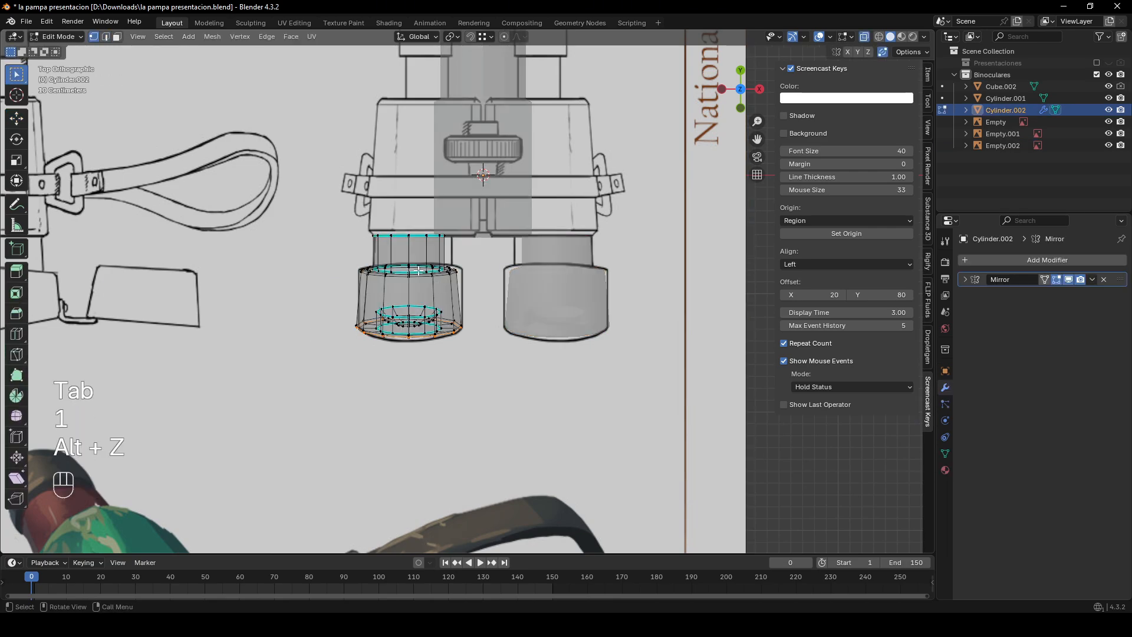
scroll(432, 294, "up", 3)
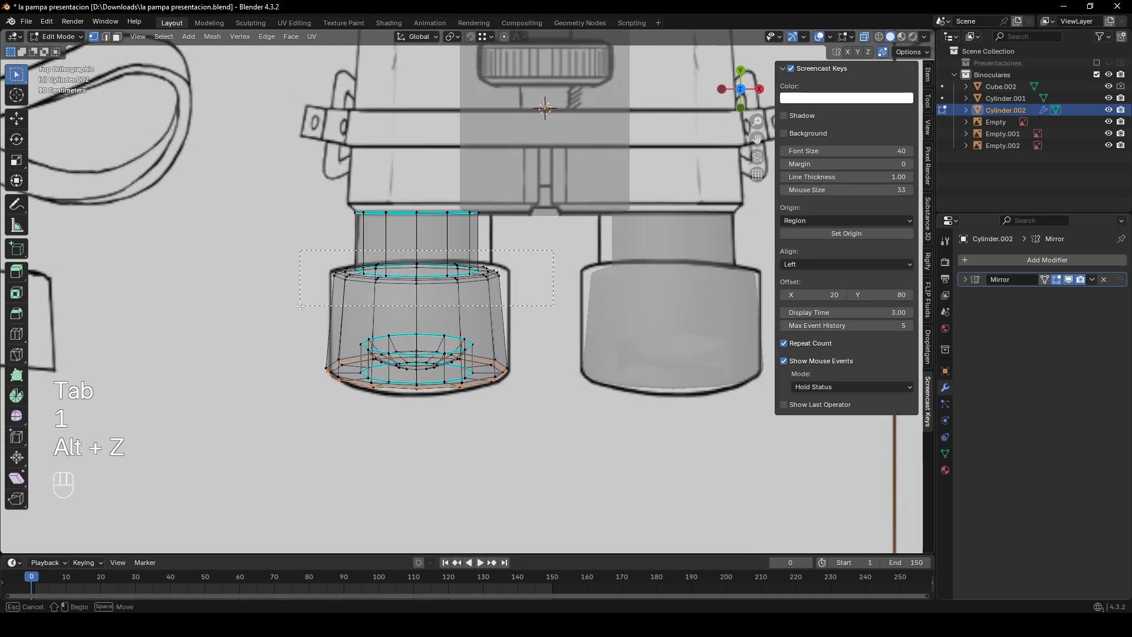
left_click_drag(300, 306, 299, 307)
left_click_drag(280, 318, 554, 425)
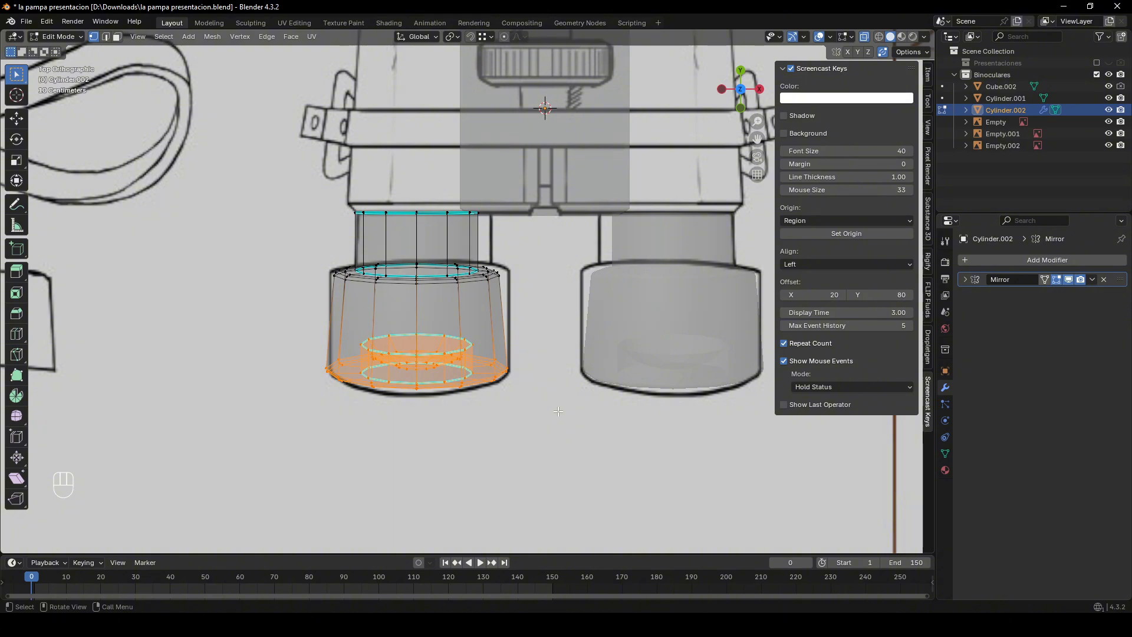
left_click_drag(554, 246, 431, 286)
left_click_drag(316, 315, 317, 314)
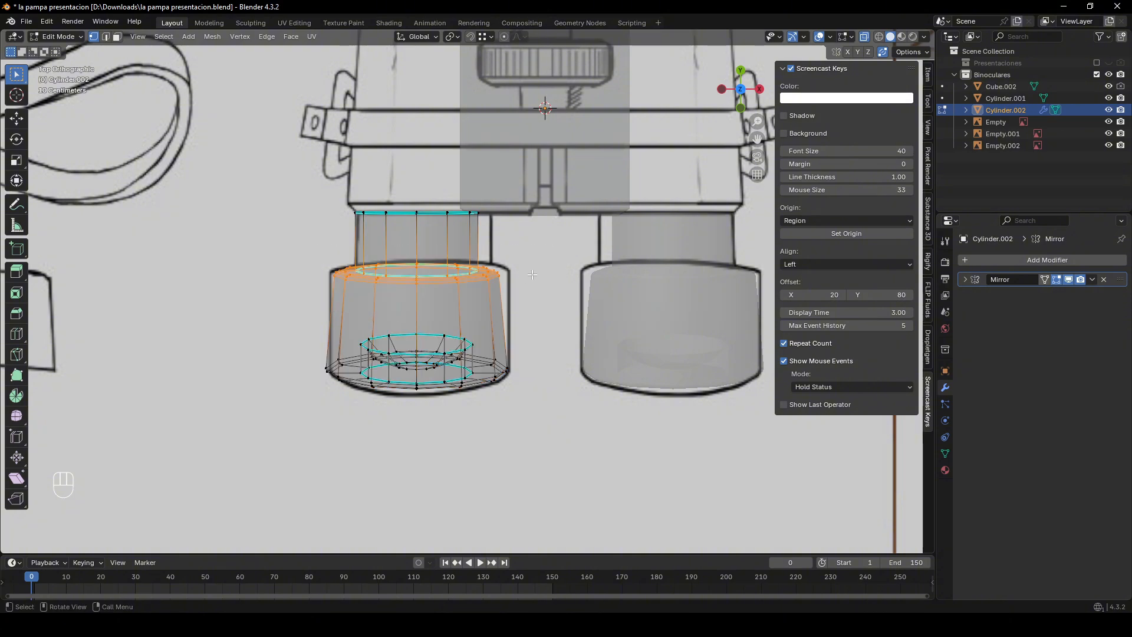
key("g")
key("x")
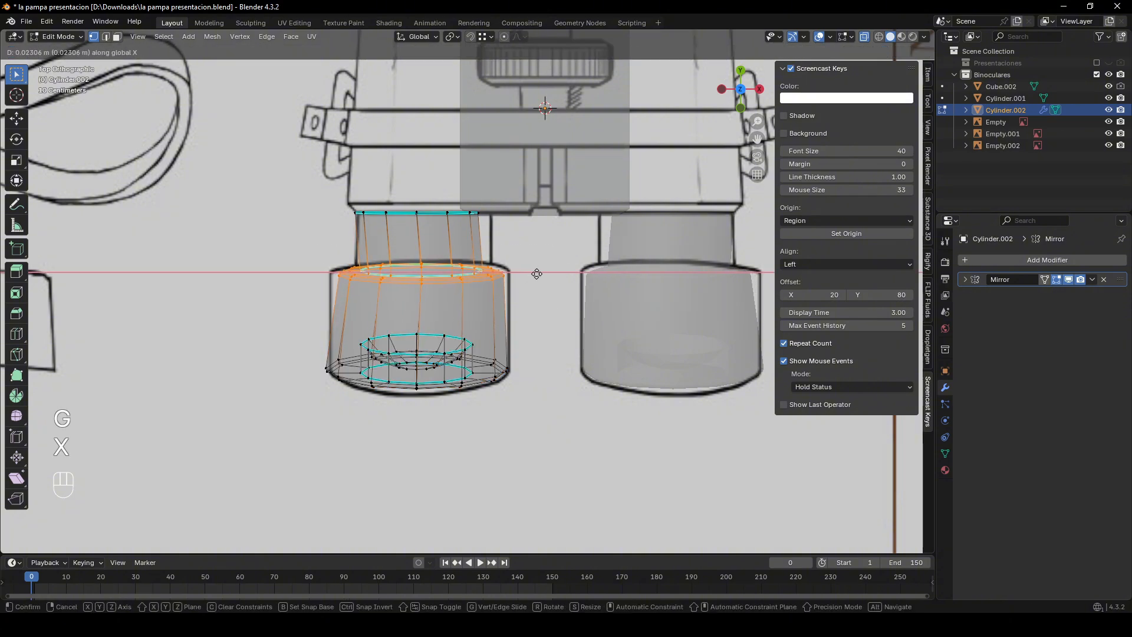
right_click(536, 273)
- Shift the vertices of the barrel's neck and the adjoining body rim about 0.035 m along X toward the centre
left_click_drag(554, 175, 510, 227)
left_click_drag(278, 309, 278, 309)
key("g")
key("x")
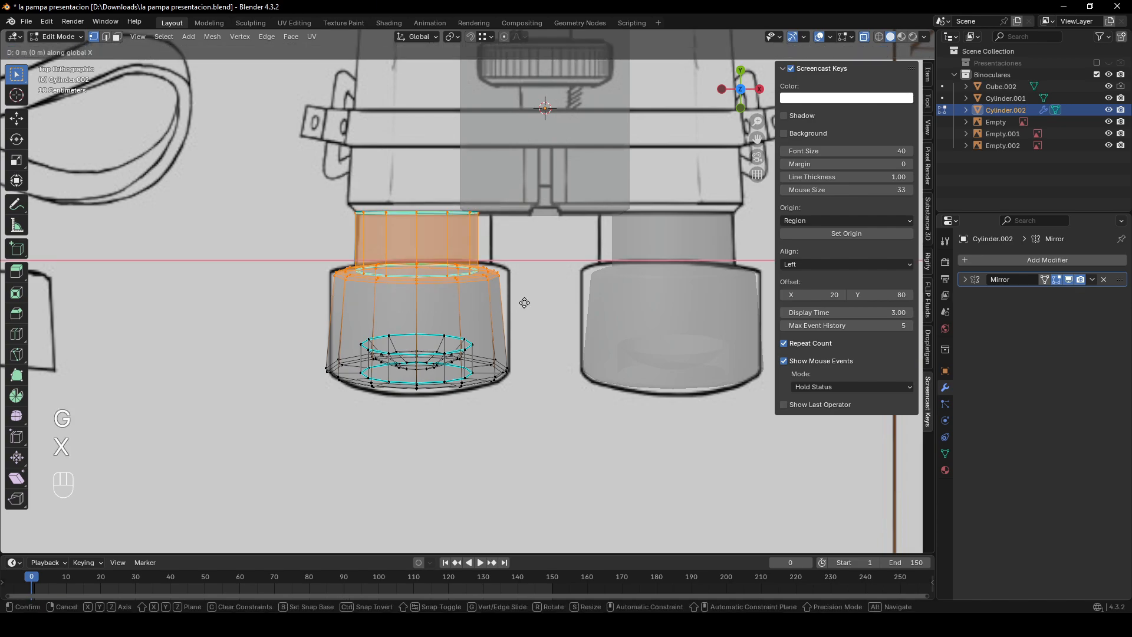
left_click(529, 302)
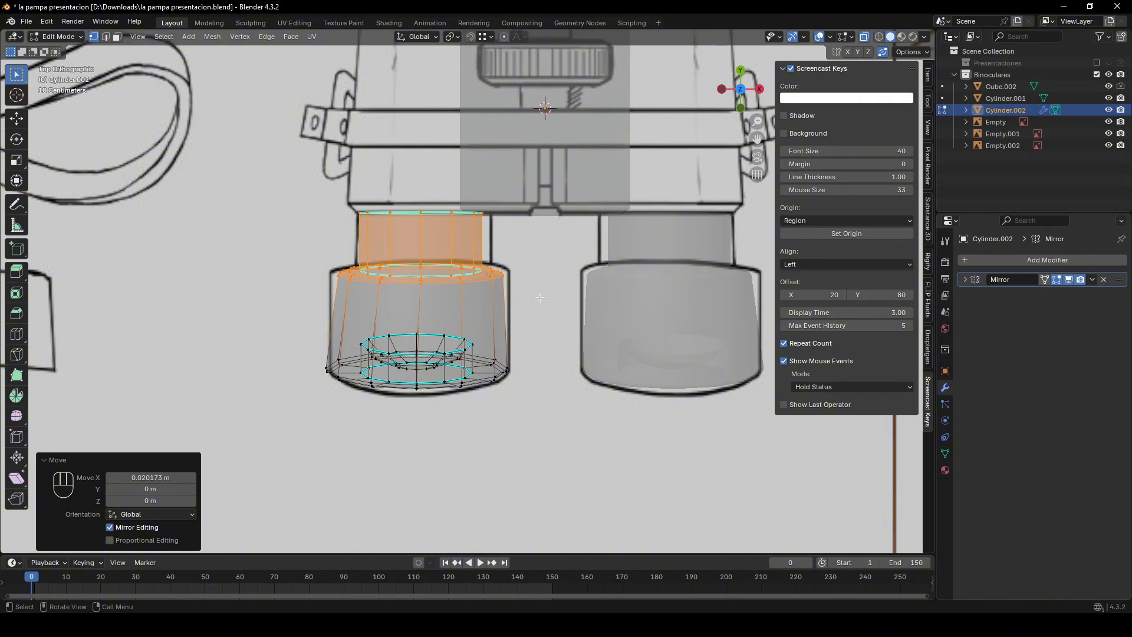
key("g")
key("x")
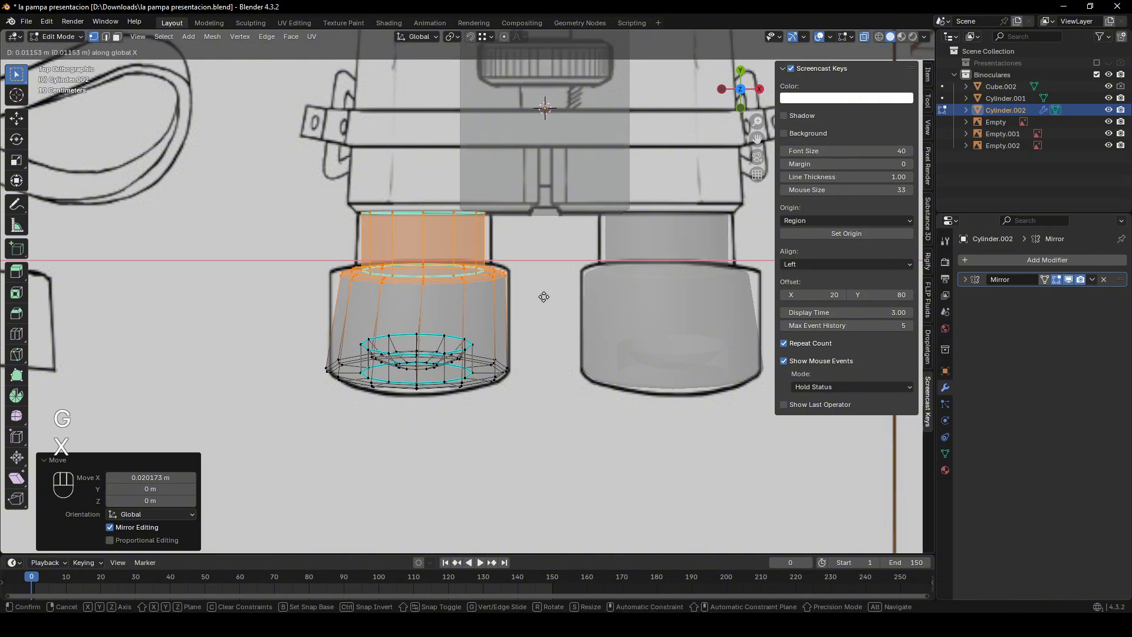
left_click(542, 296)
key("g")
key("x")
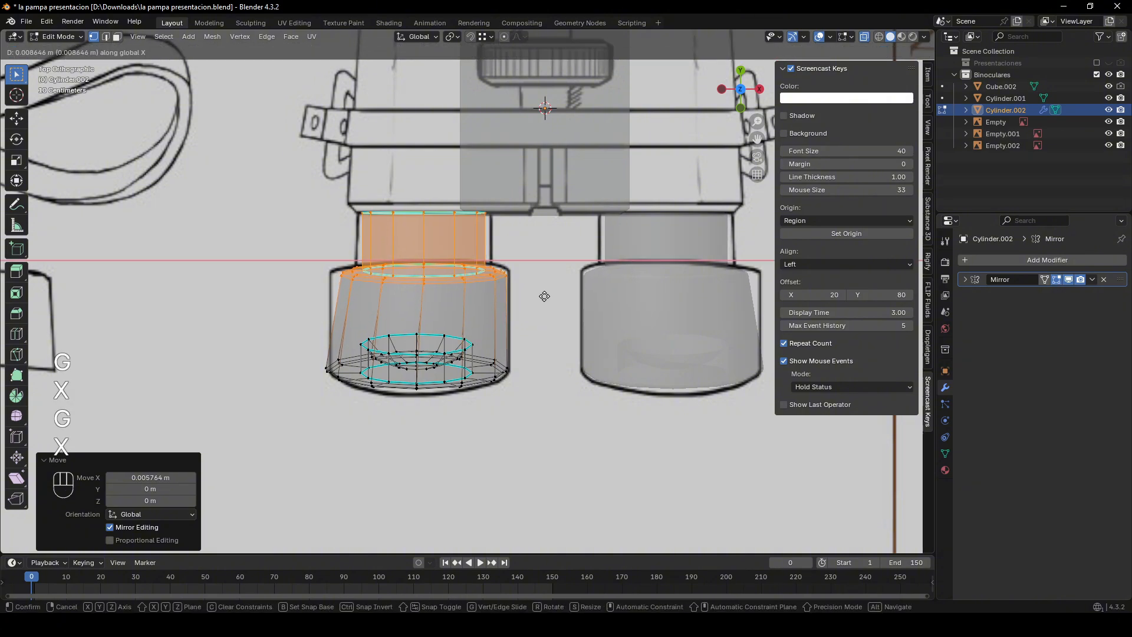
left_click(545, 296)
- Scale the neck and adjoining rim by 1.086 along X and nudge them along X to match the drawn body outline
key("s")
key("x")
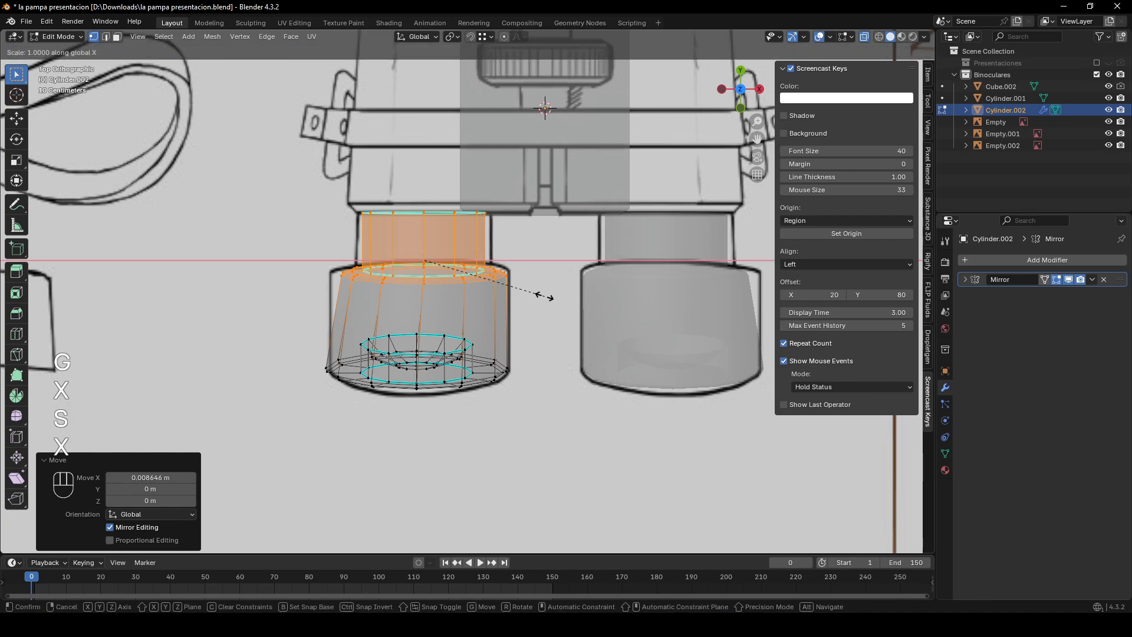
left_click(553, 296)
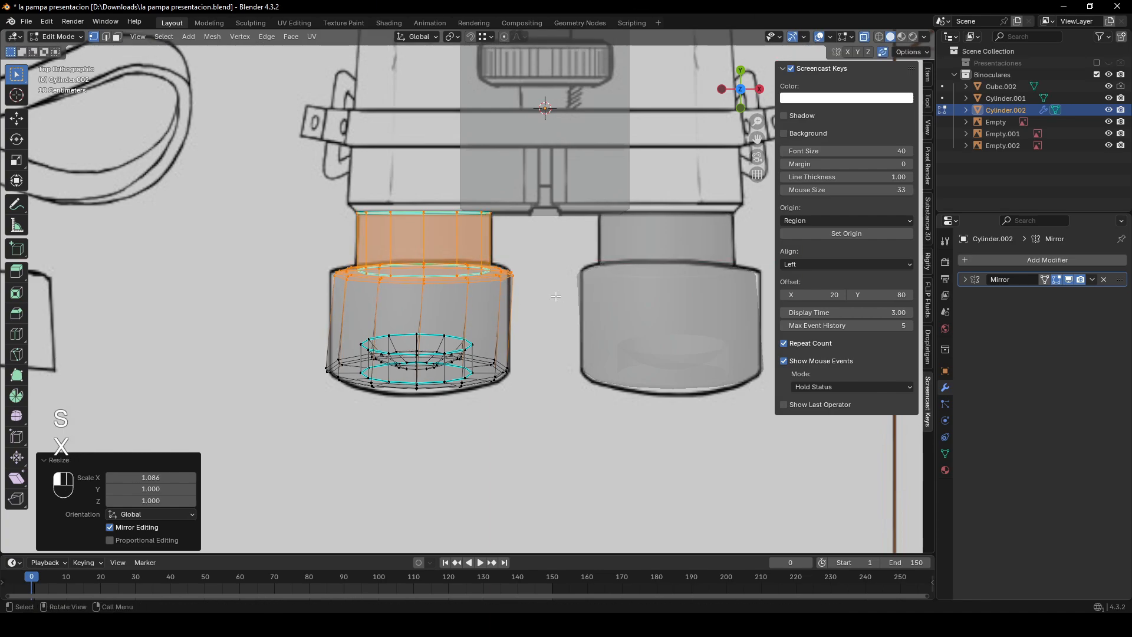
key("g")
key("x")
left_click(553, 296)
- Shift only the neck's face loop slightly along X to fit the drawn neck, and return to solid Object Mode
key("2")
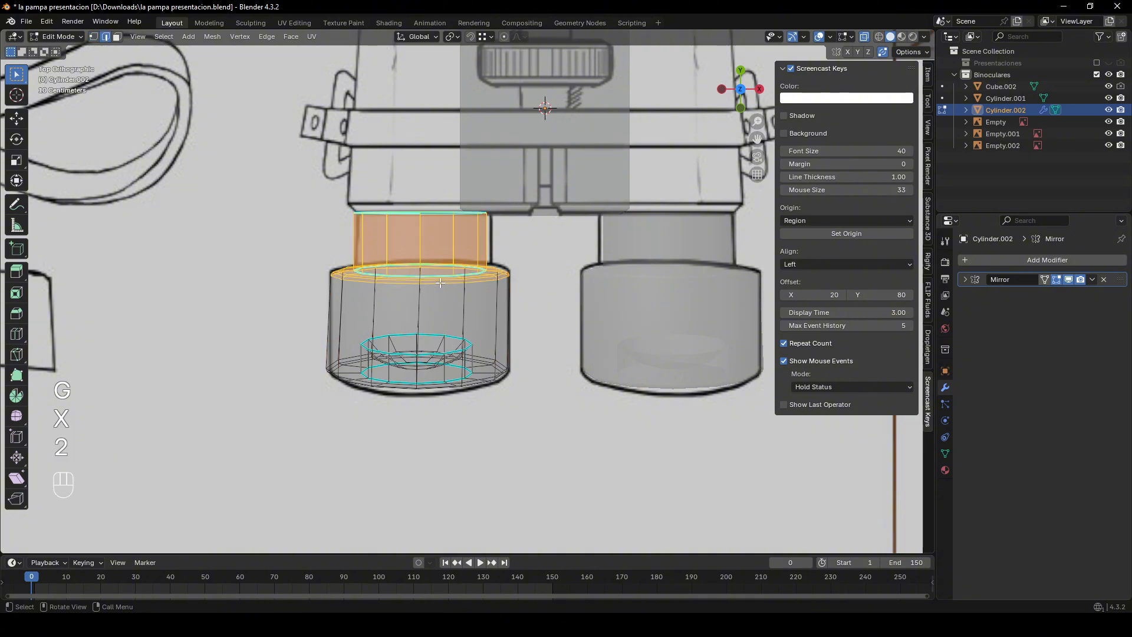
key("3")
left_click(424, 246, "alt")
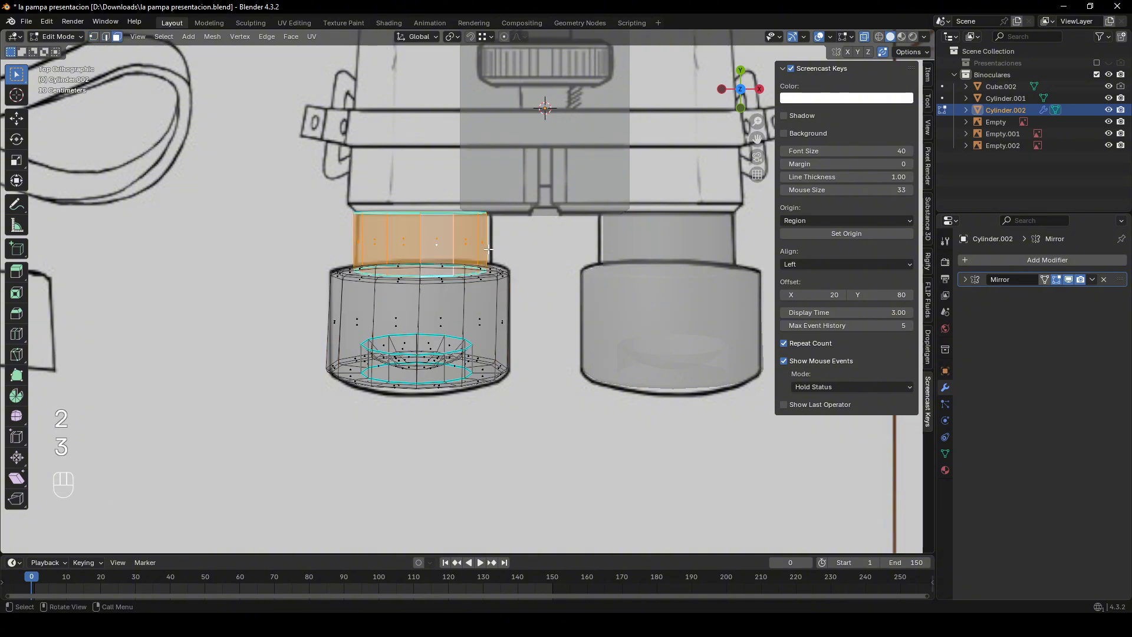
key("g")
key("x")
left_click(491, 249)
key("Tab")
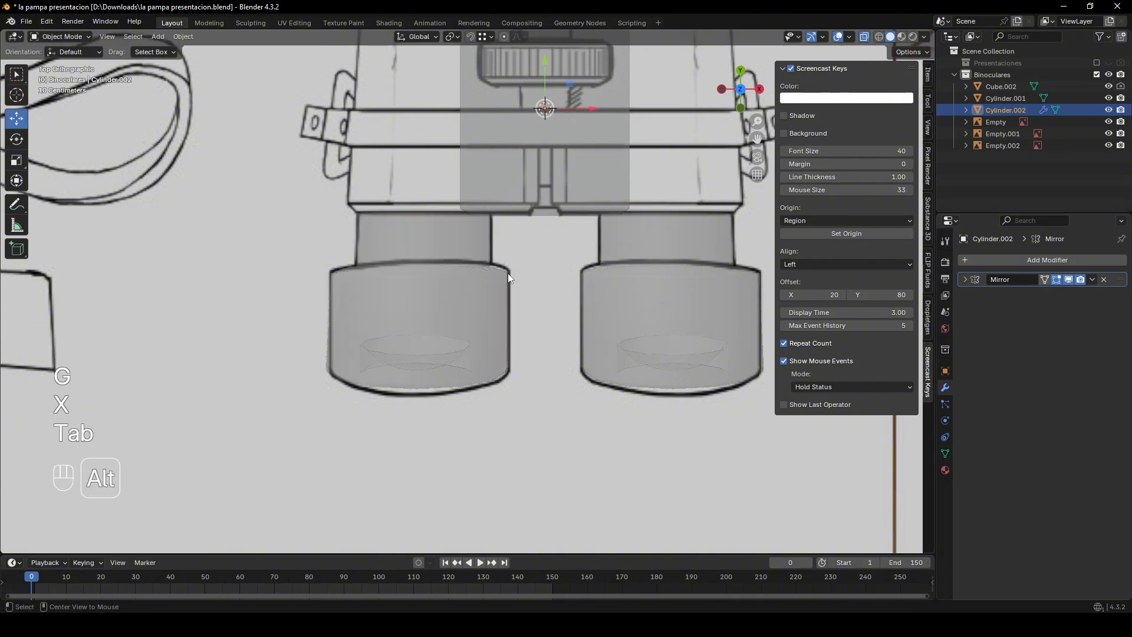
key("alt+z")
- Check the barrels' shape against the top-view drawing and inspect the lens end
mouse_move(526, 313)
middle_mouse_down()
mouse_move(500, 261)
mouse_move(362, 266)
mouse_move(370, 330)
mouse_move(324, 339)
mouse_move(538, 237)
middle_mouse_up()
scroll(500, 261, "down", 4)
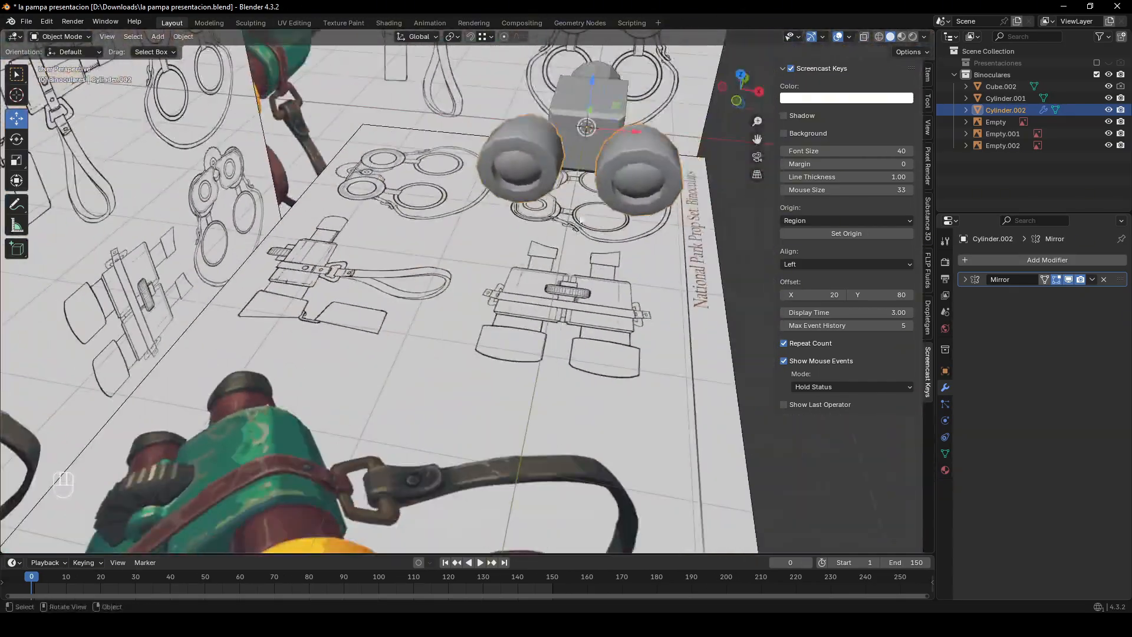
left_click(738, 81)
key("Tab")
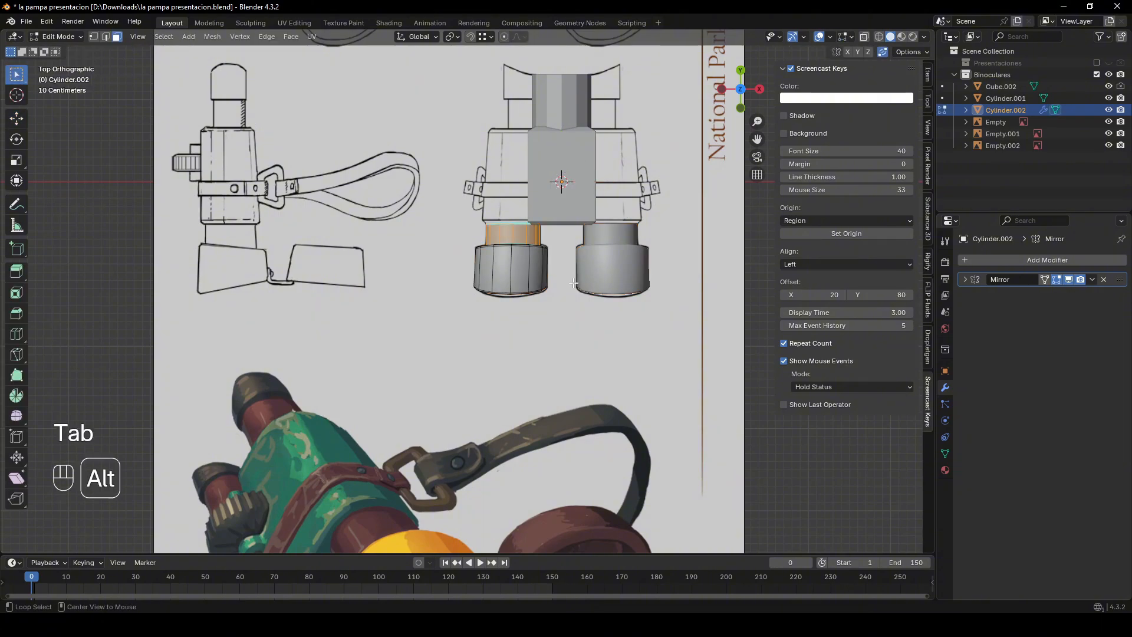
key("alt+z")
scroll(507, 248, "up", 6)
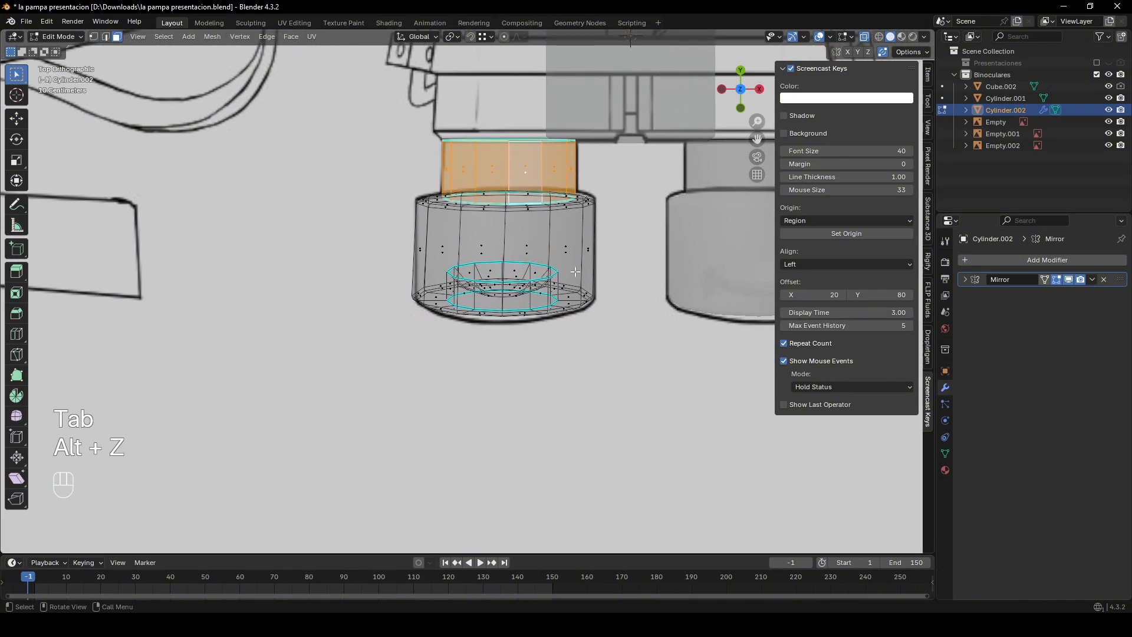
key("1")
key("alt+z")
middle_click_drag(575, 271, 545, 353)
middle_click_drag(545, 354, 534, 283)
- Extrude the lens's central face, scale it inward and merge its vertices to close the rounded lens
key("3")
left_click(511, 148)
middle_click_drag(511, 149, 512, 302, "shift")
scroll(507, 300, "up", 5)
key("e")
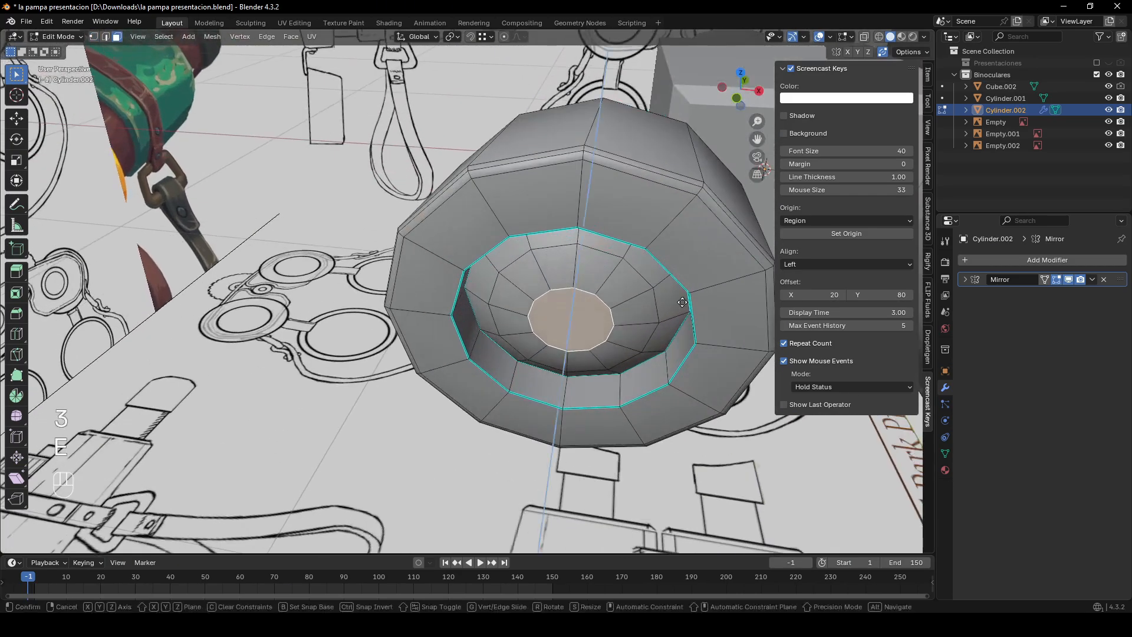
key("s")
left_click(655, 305)
key("m")
left_click(643, 261)
key("Tab")
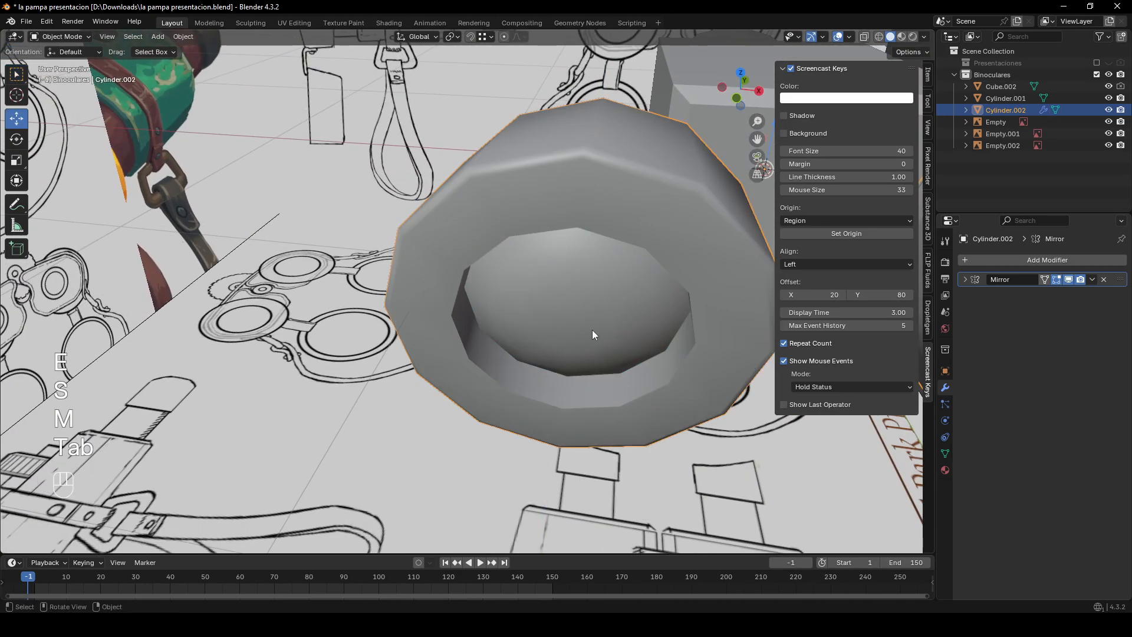
- Reopen the front barrel for vertex editing and select the lens's central vertex
key("Tab")
middle_click_drag(592, 330, 535, 374)
scroll(593, 308, "down", 5)
key("1")
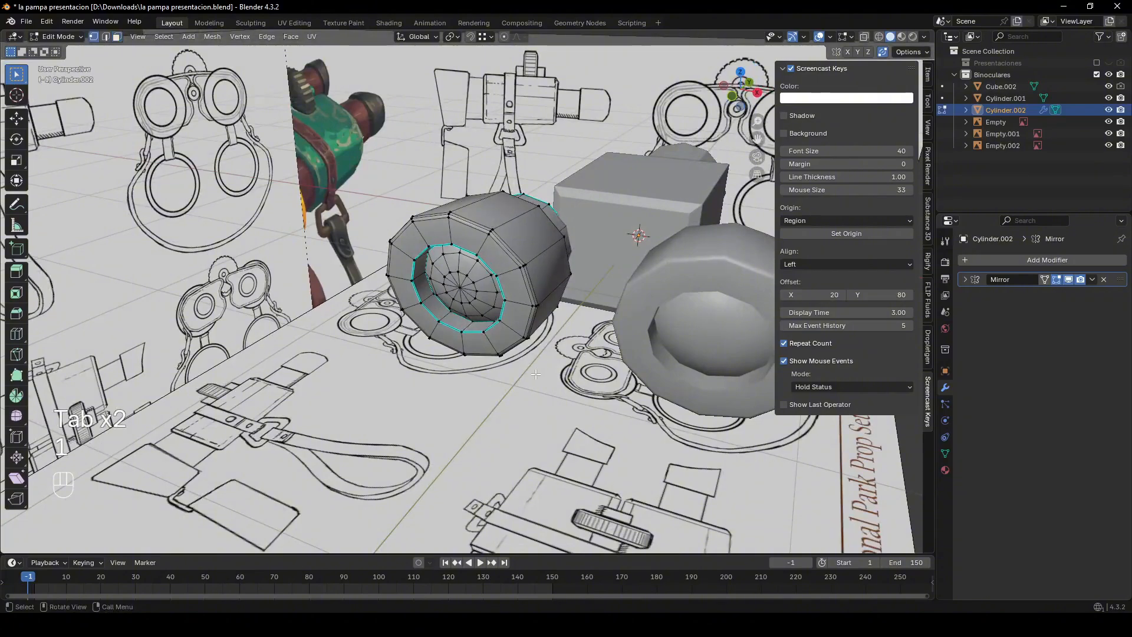
left_click(463, 292)
scroll(454, 301, "up", 3)
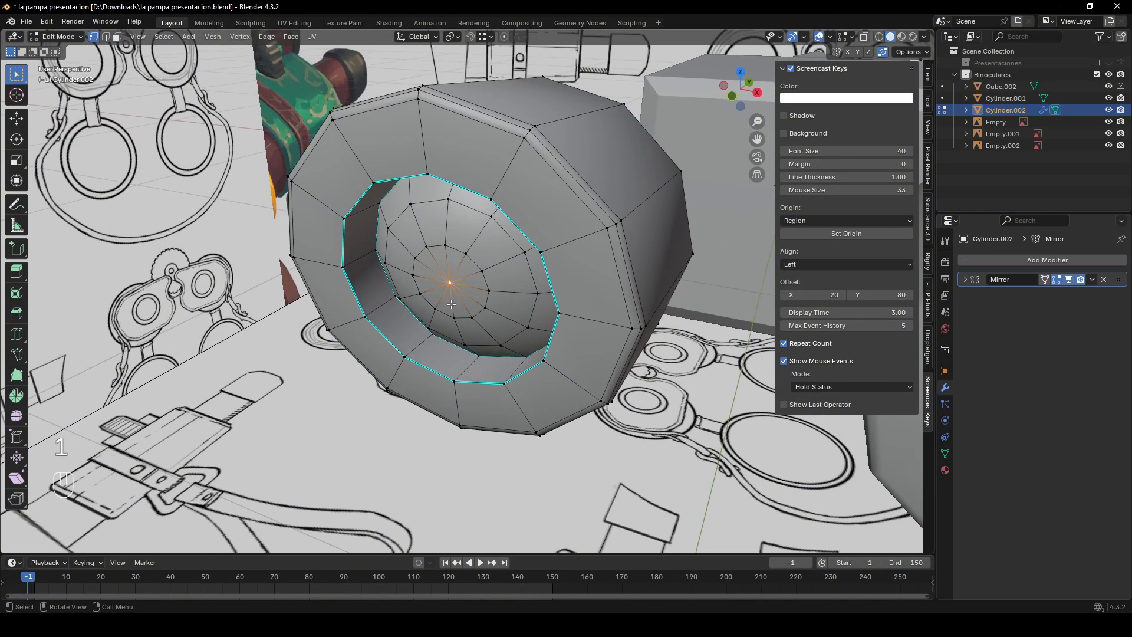
- Undo the lens's centre merge and inward extrusion back to the flat central face
key("ctrl+z")
key("ctrl+z")
key("ctrl+z")
key("ctrl+z")
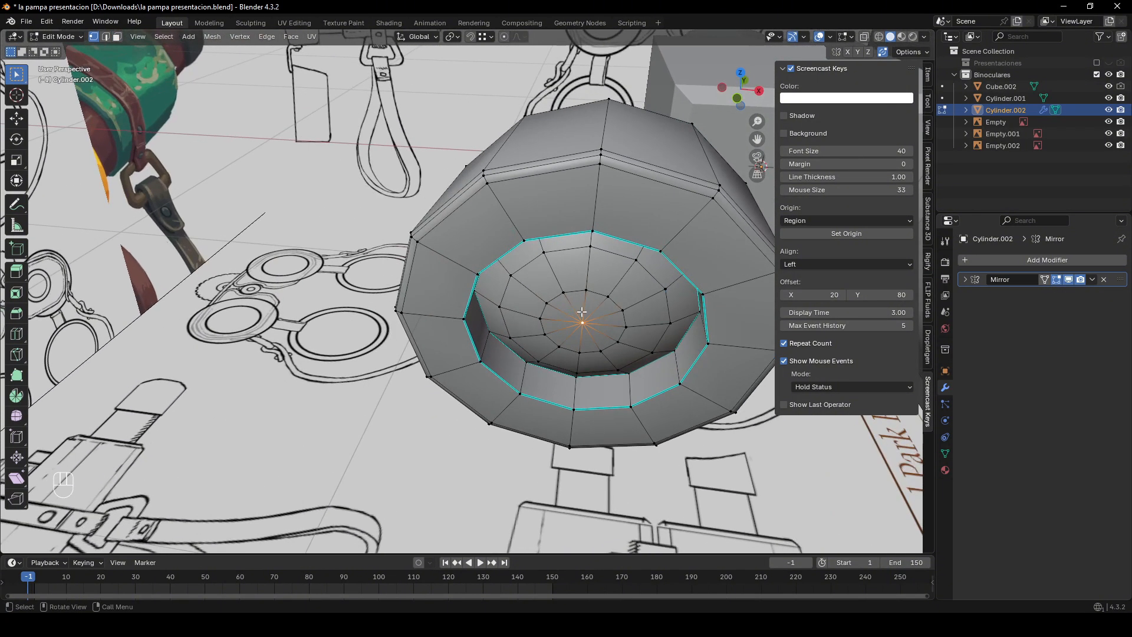
key("ctrl+z")
key("ctrl+z")
key("ctrl+z")
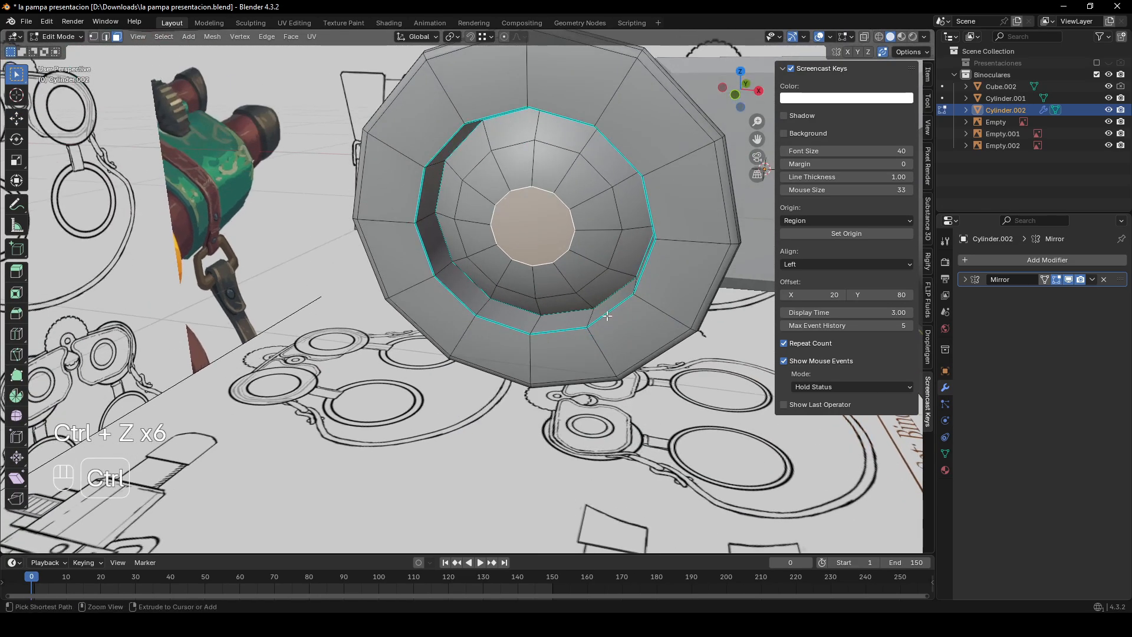
- Extrude the lens's central face, scale it inward by 0.583 and merge its vertices at center
key("3")
left_click(533, 226)
key("e")
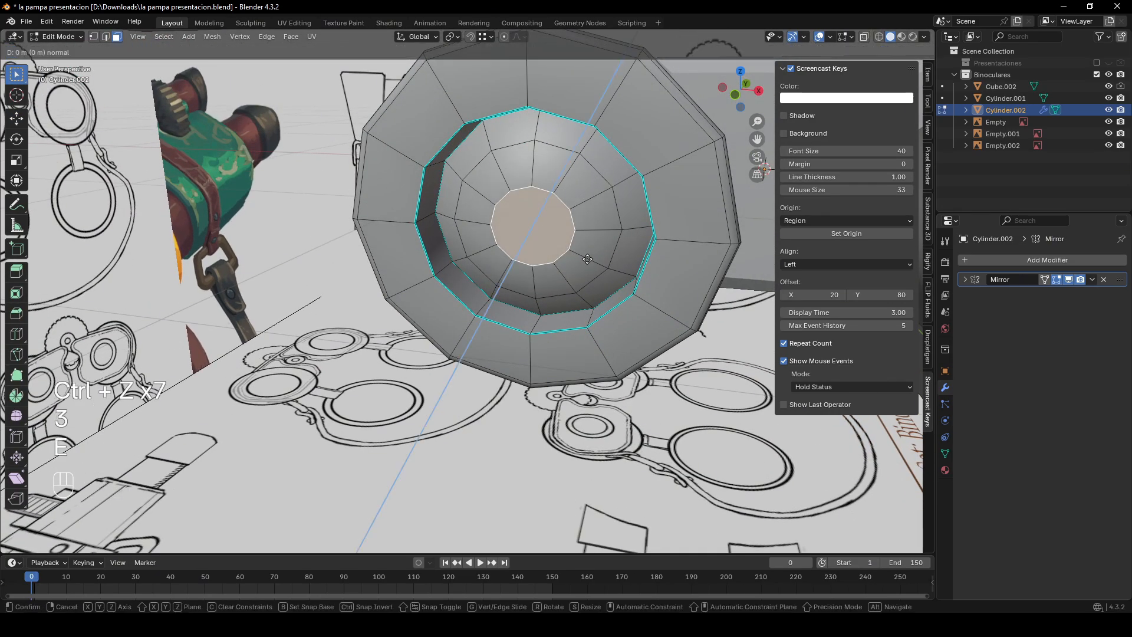
key("s")
left_click(565, 253)
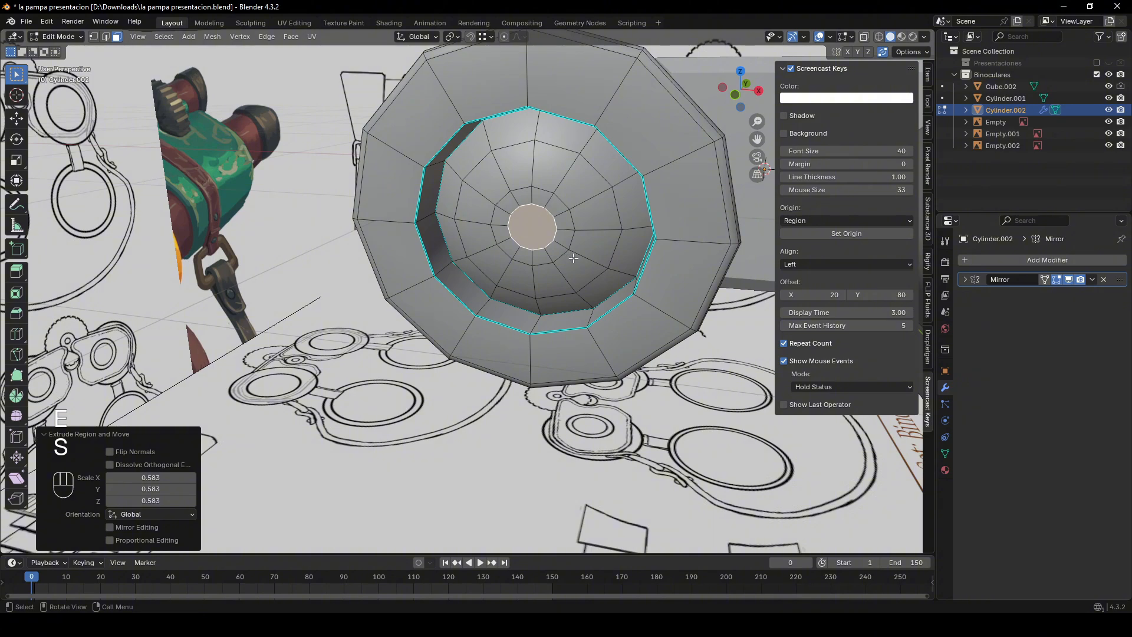
key("m")
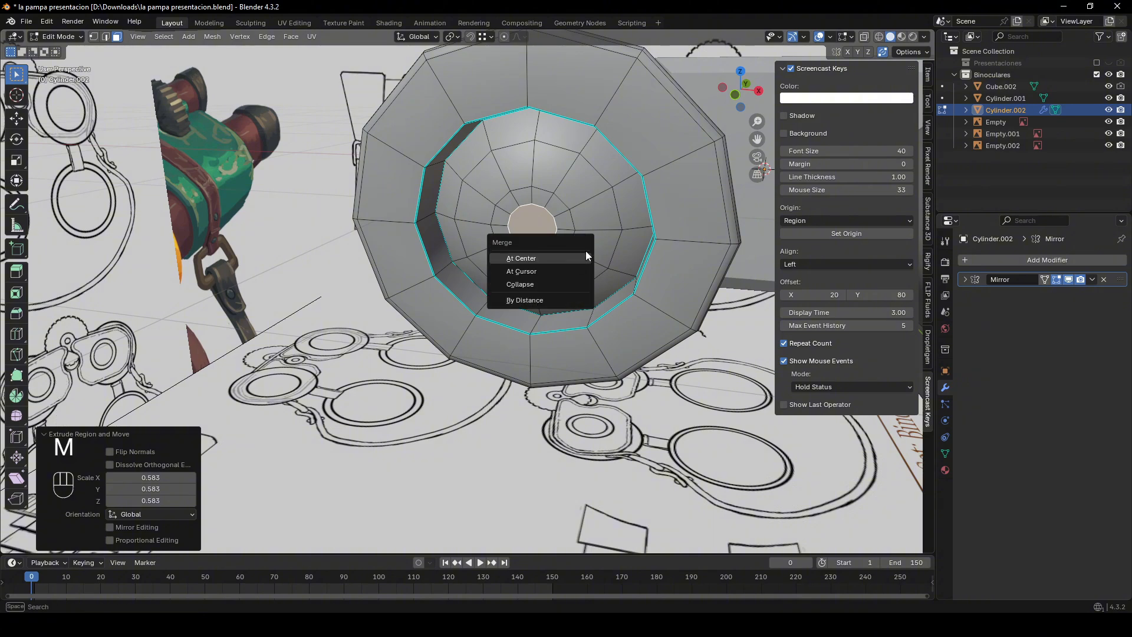
key("m")
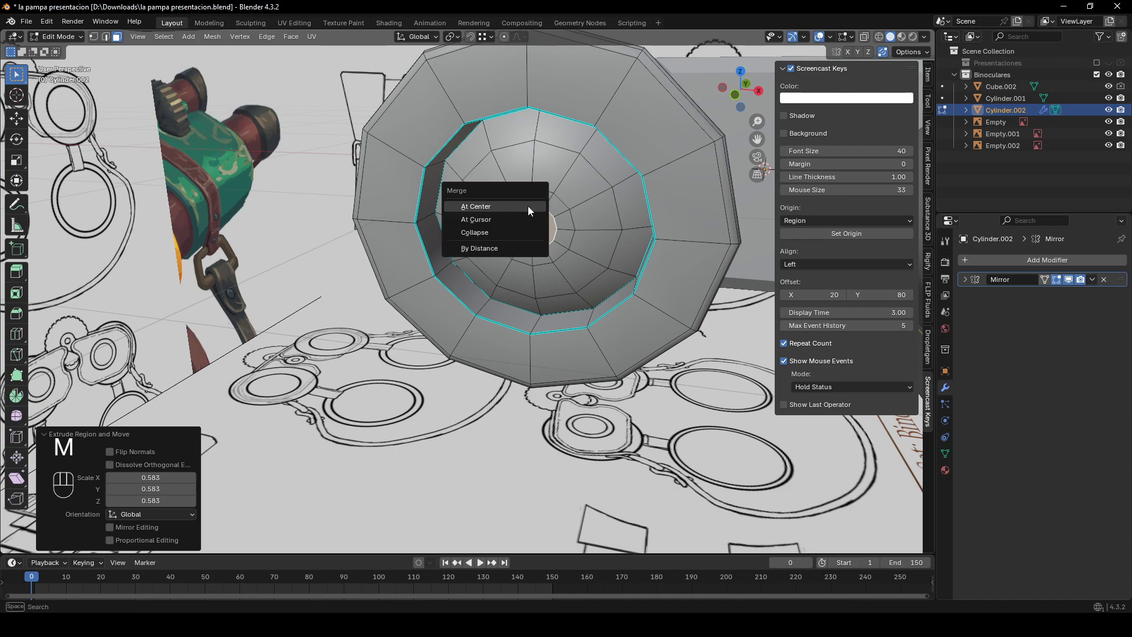
left_click(528, 206)
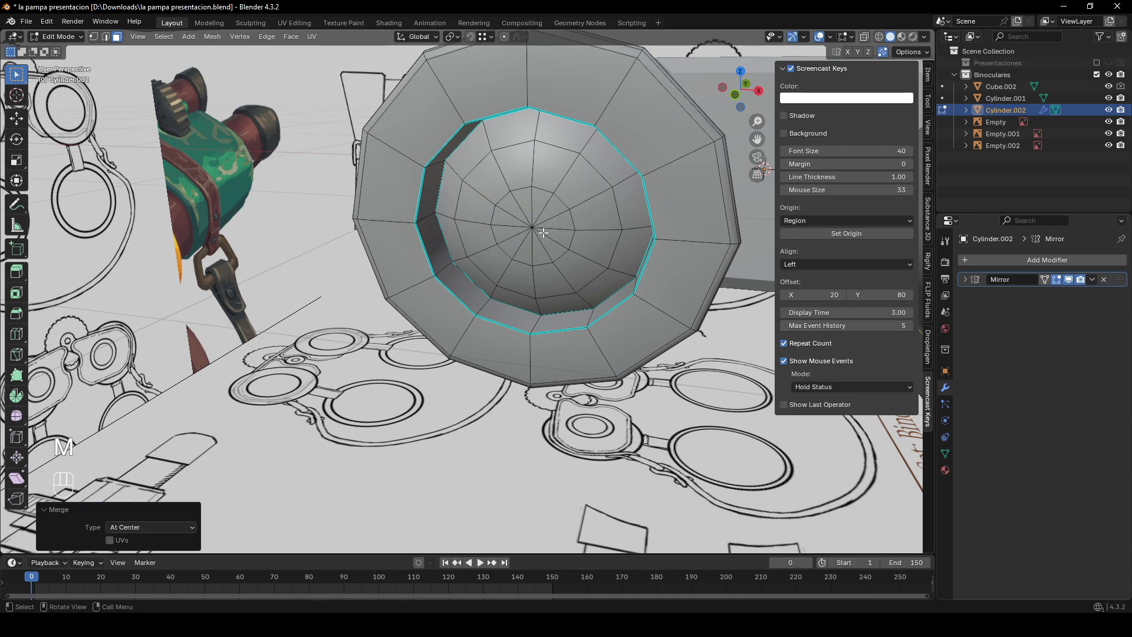
- Switch to vertex selection on the lens's merged centre point and enable Proportional Editing
key("1")
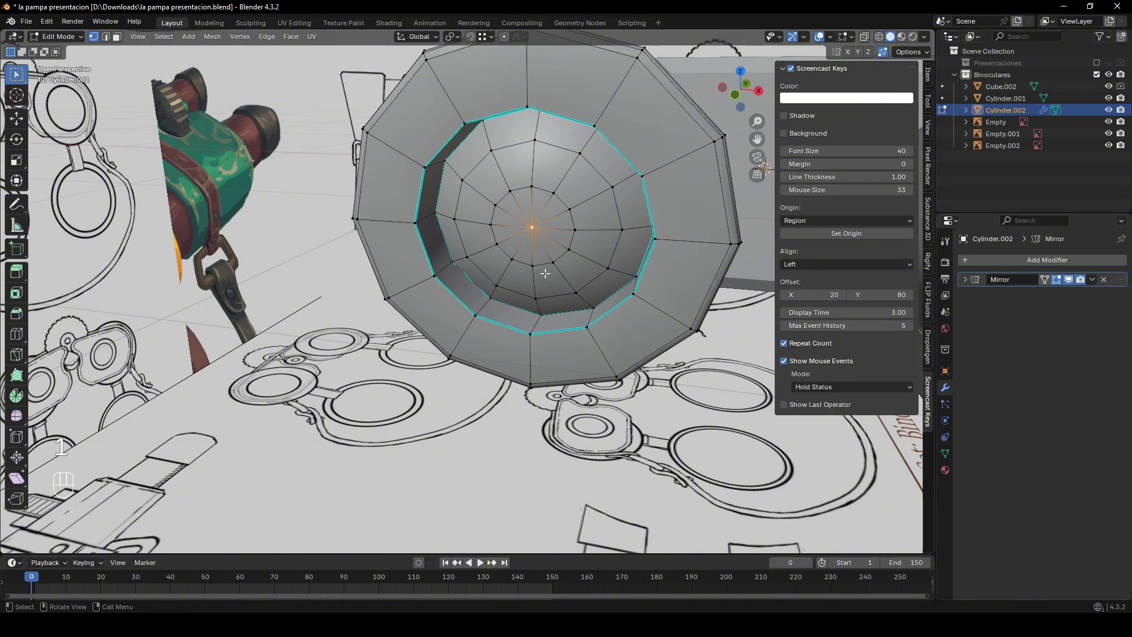
middle_click_drag(545, 273, 572, 307)
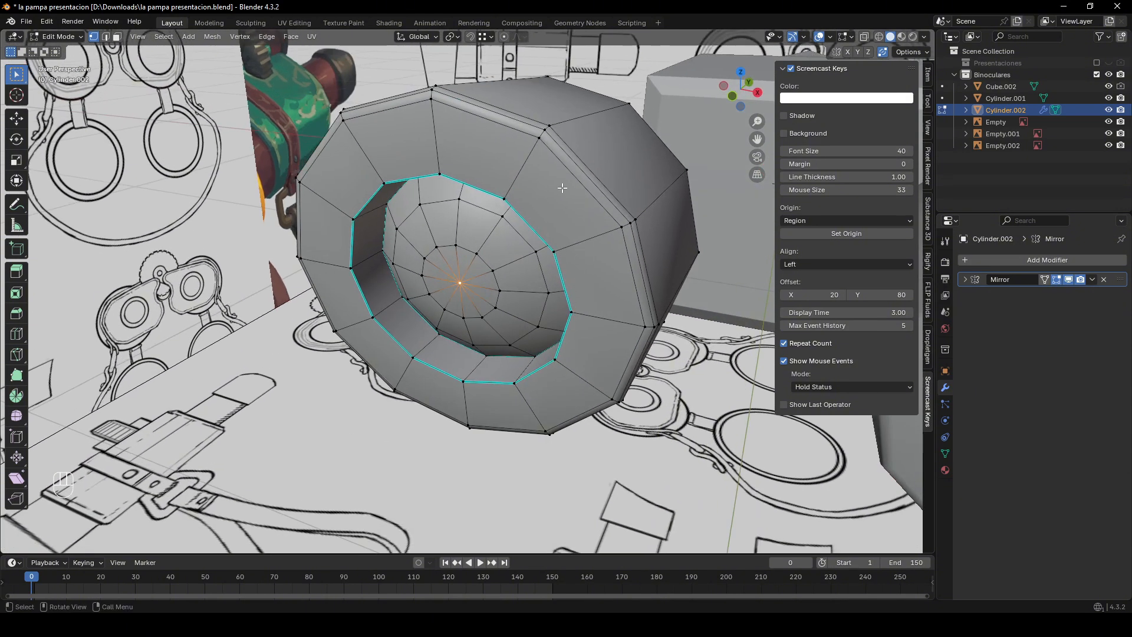
key("super")
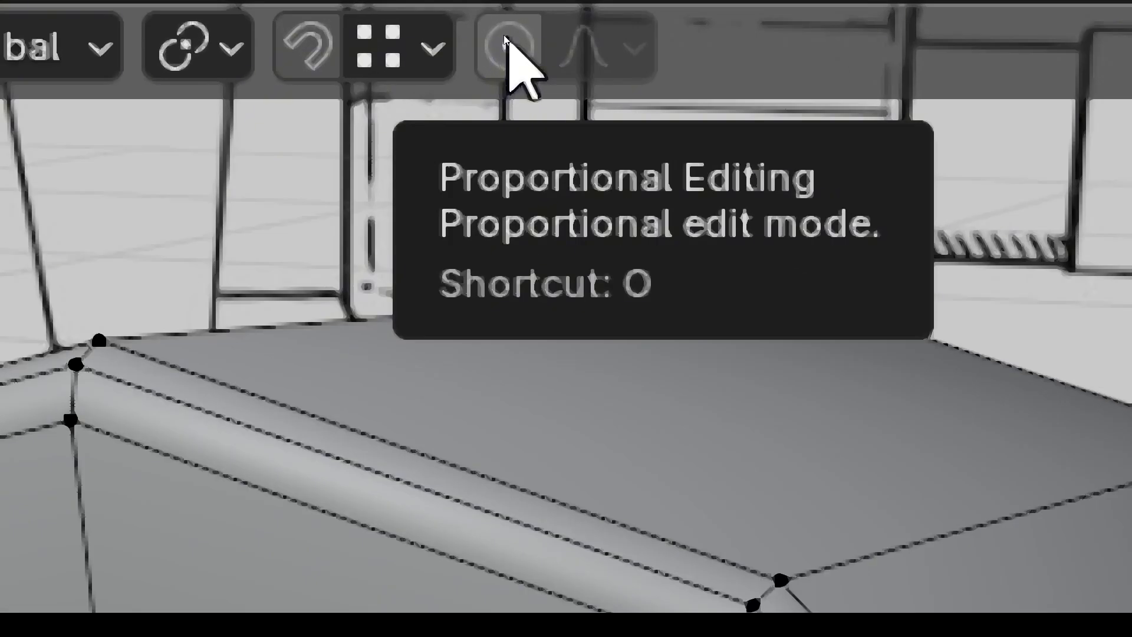
left_click(503, 34)
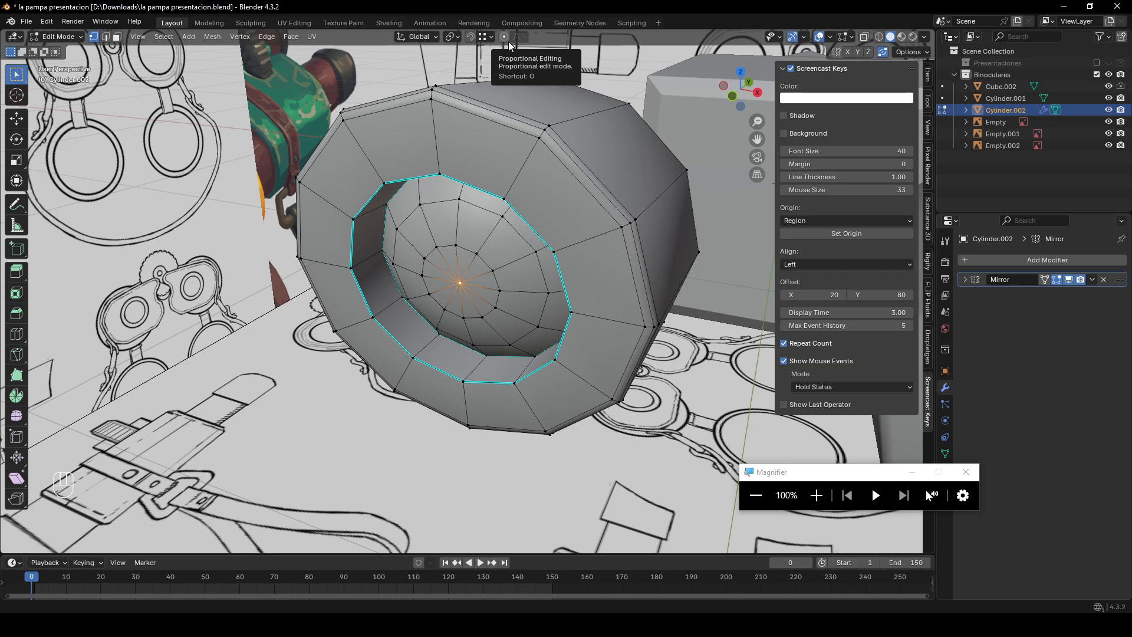
left_click(504, 37)
- Try moving the lens's central vertex freely with a proportional size reduced to about 0.386 m, and undo the move
middle_click_drag(472, 248, 576, 249)
key("g")
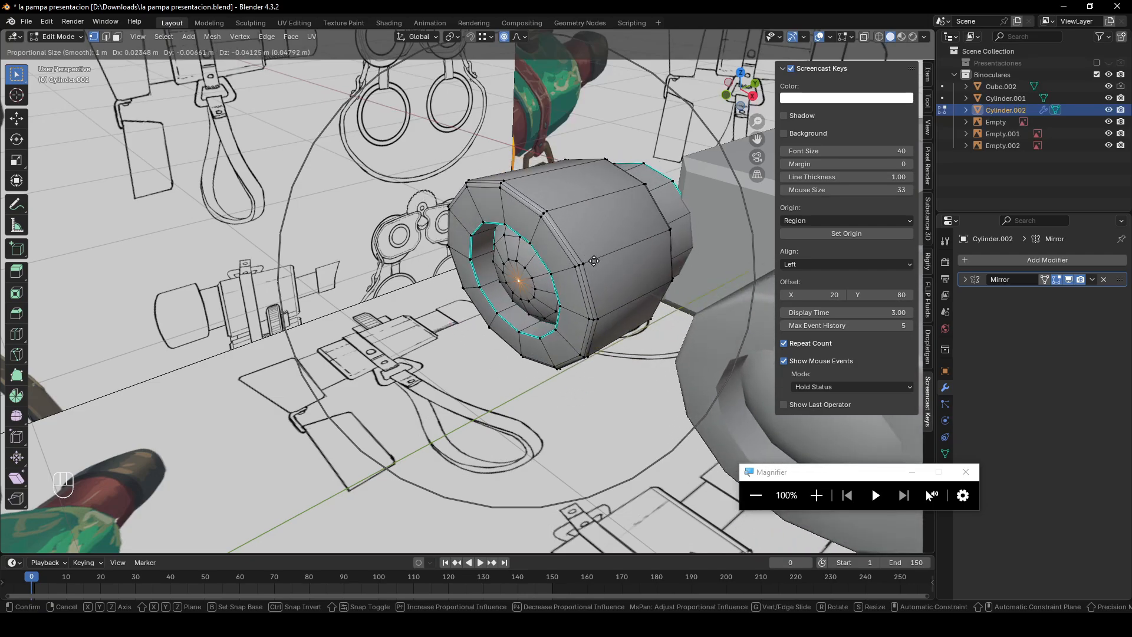
left_click(594, 262)
key("g")
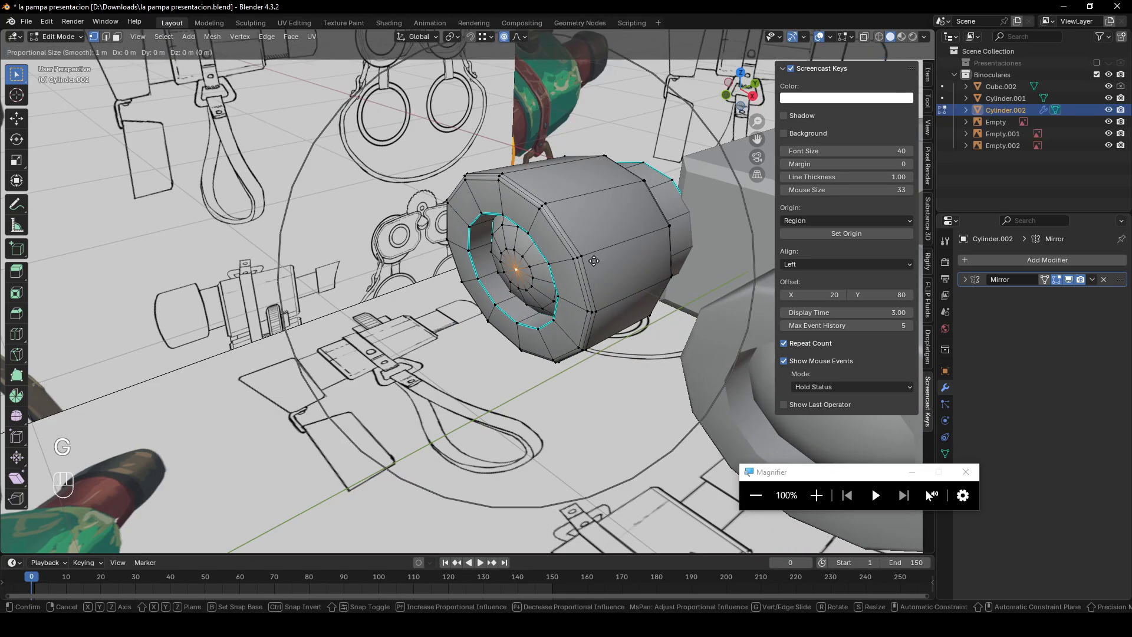
scroll(610, 257, "down", 2)
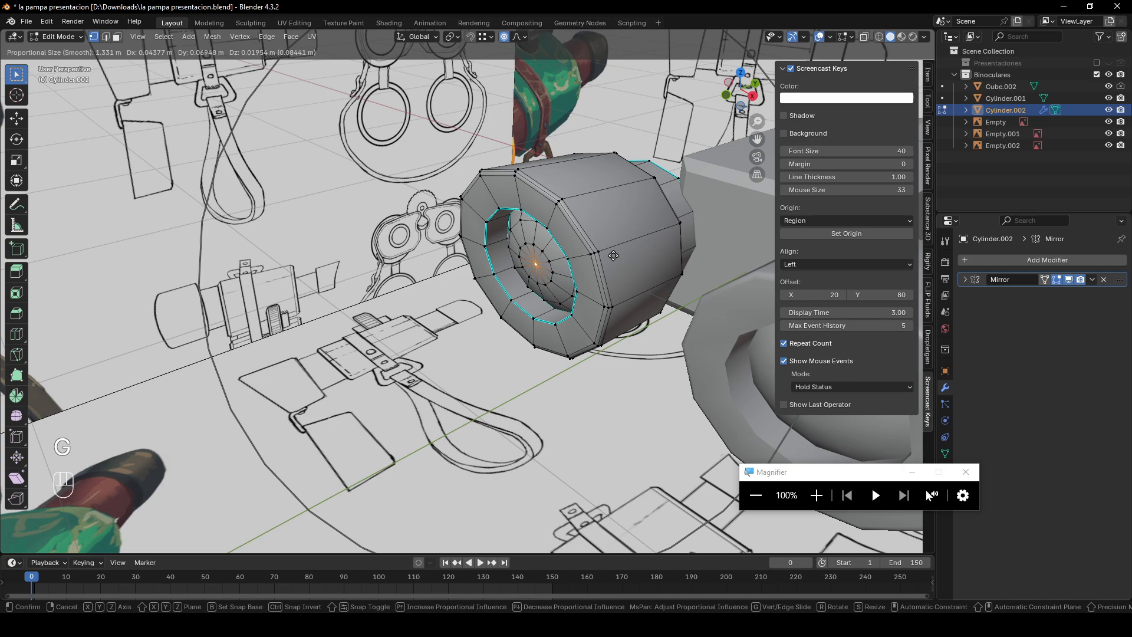
scroll(613, 255, "up", 9)
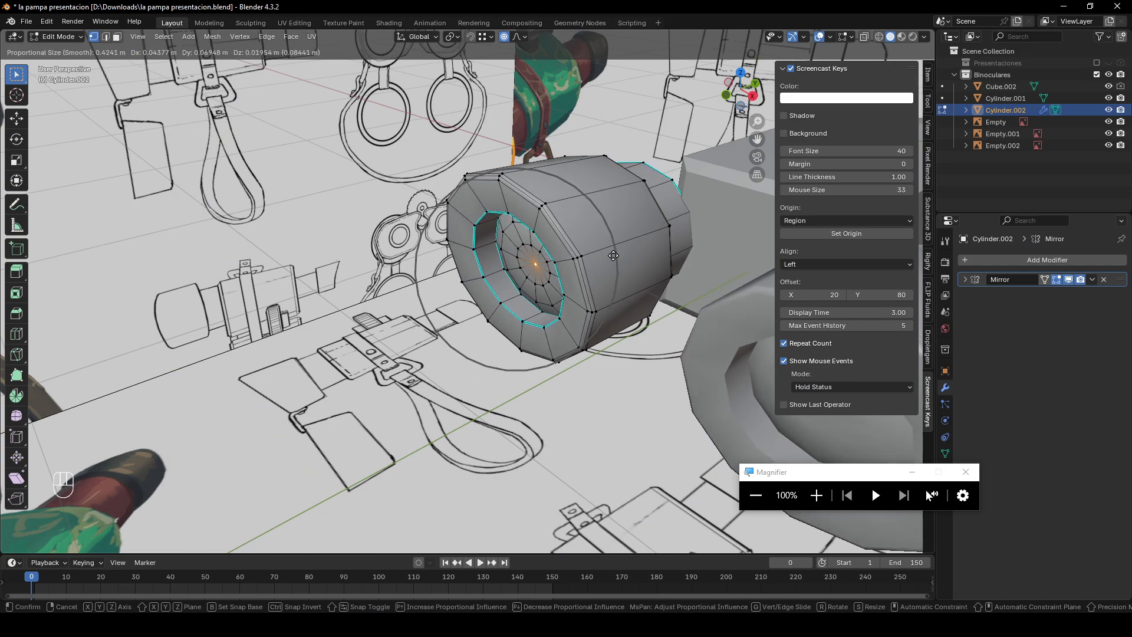
scroll(613, 256, "up", 3)
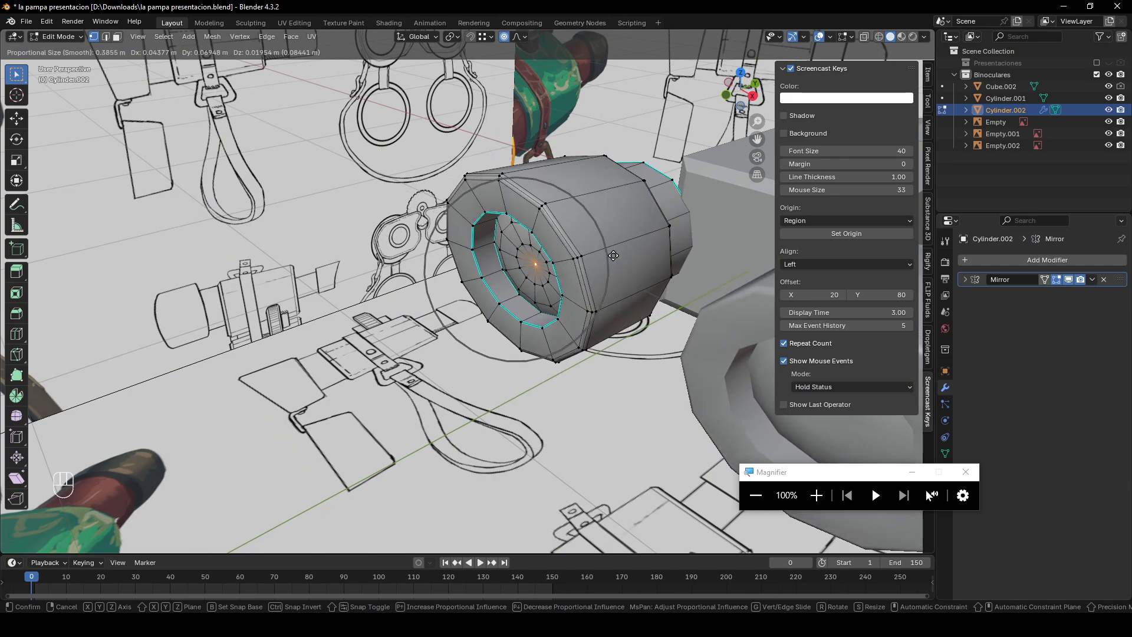
left_click(613, 256)
middle_click_drag(613, 255, 651, 293)
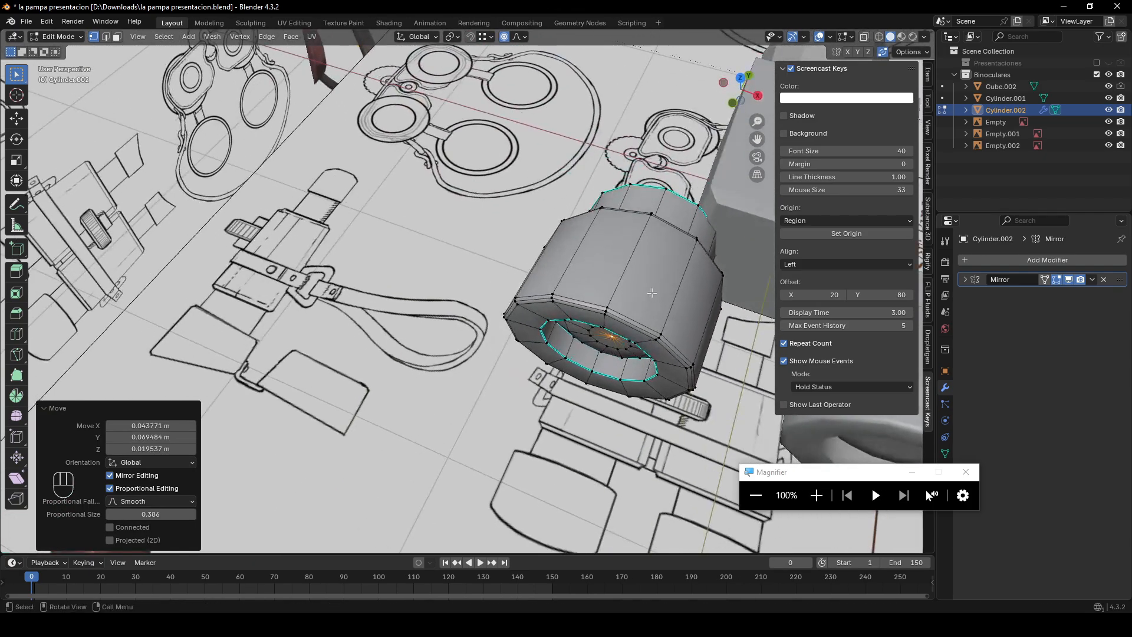
key("ctrl+z")
- Move the lens's central vertex about -0.069 m along Y with a proportional size of 0.513, and return to Object Mode
key("g")
key("y")
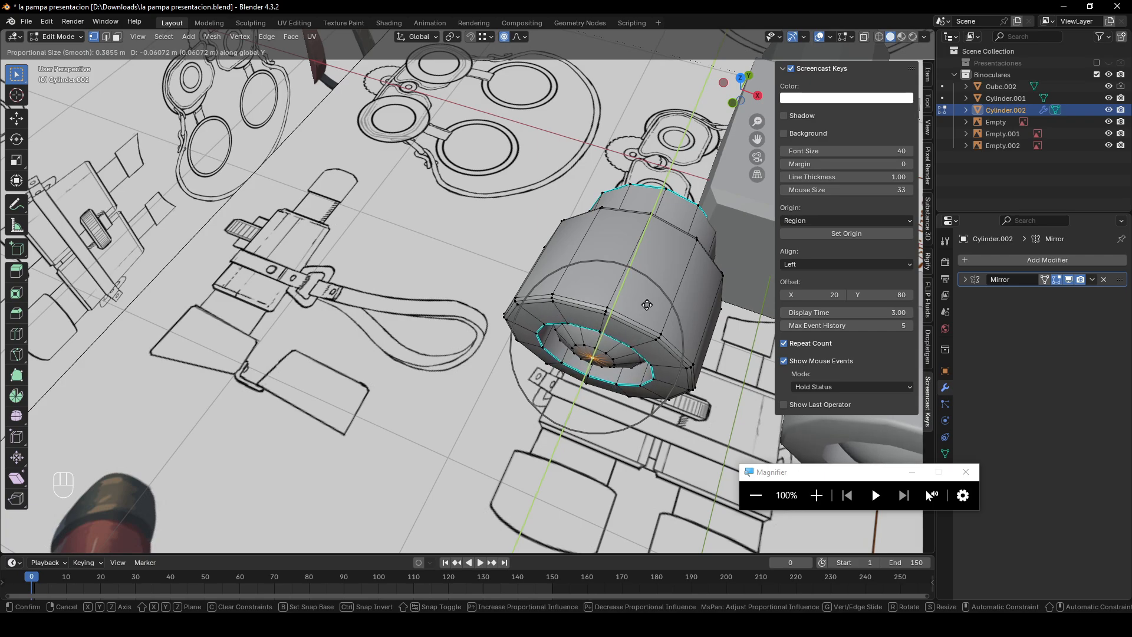
scroll(646, 305, "down", 1)
left_click(647, 304)
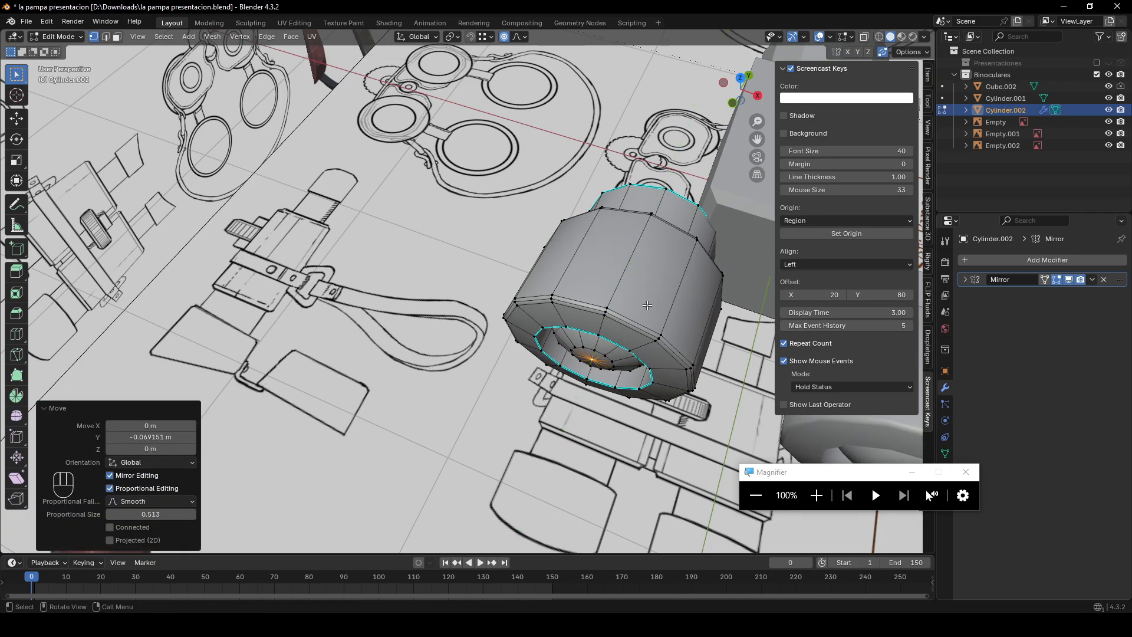
middle_click_drag(647, 304, 693, 399)
key("Tab")
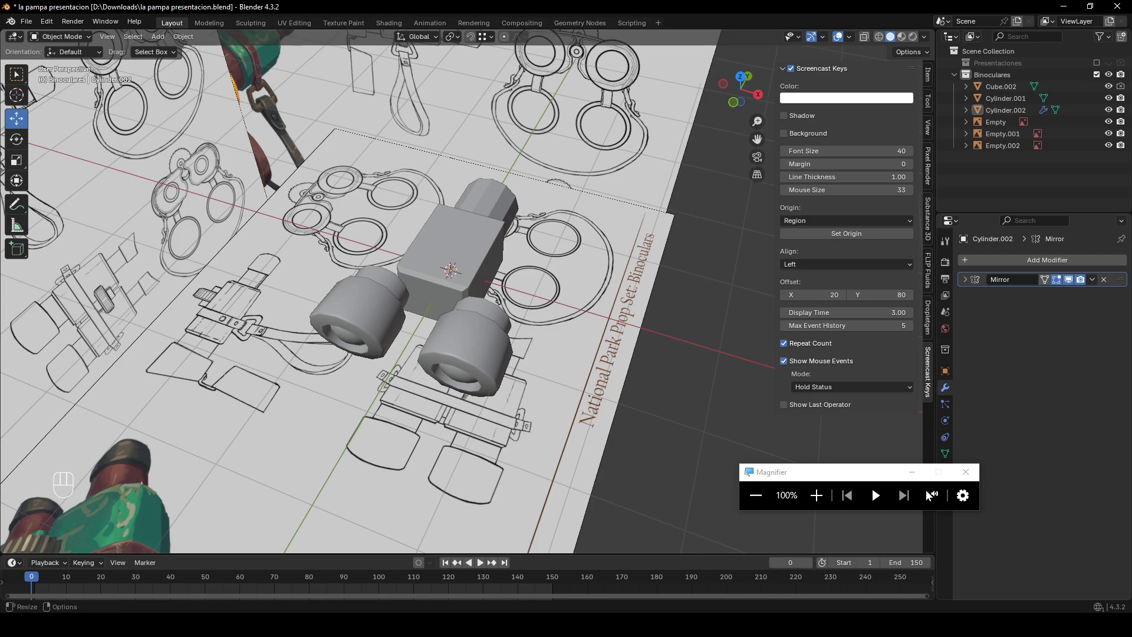
- Examine the barrels, rear cylinder and body block from several sides and from the front against the reference drawings
middle_click_drag(657, 204, 702, 136)
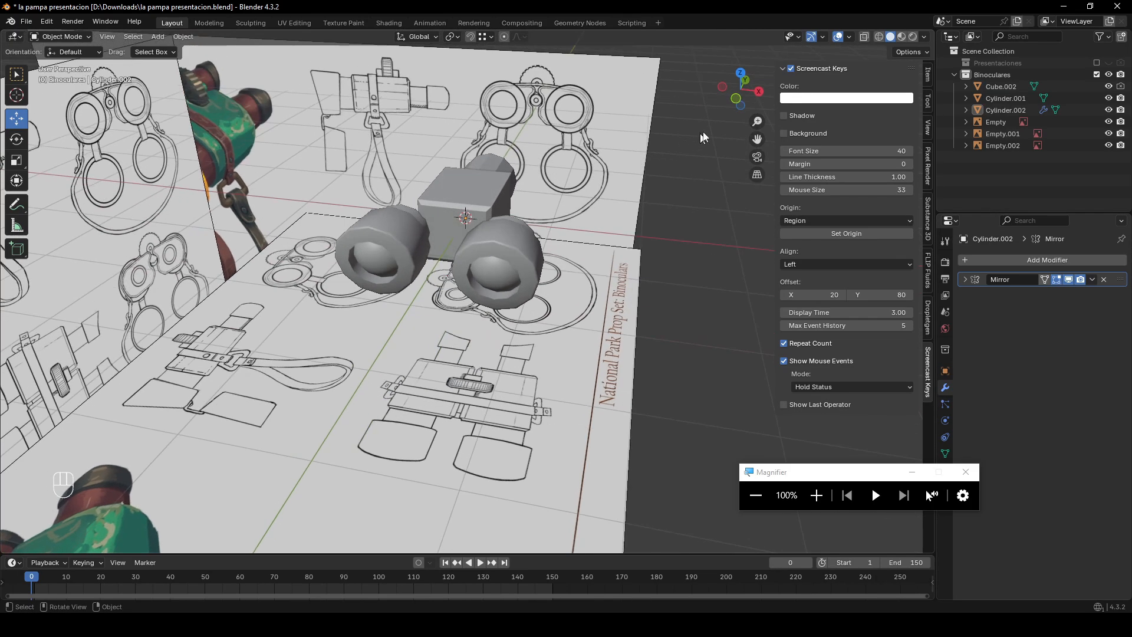
left_click(737, 100)
middle_click_drag(632, 139, 545, 175)
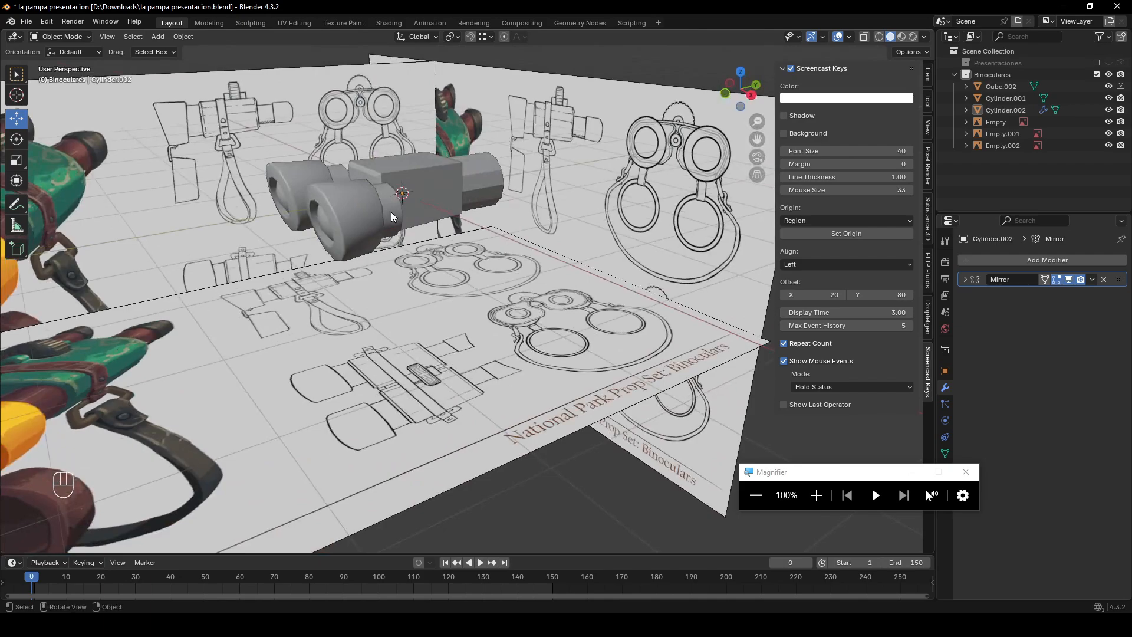
left_click(478, 191)
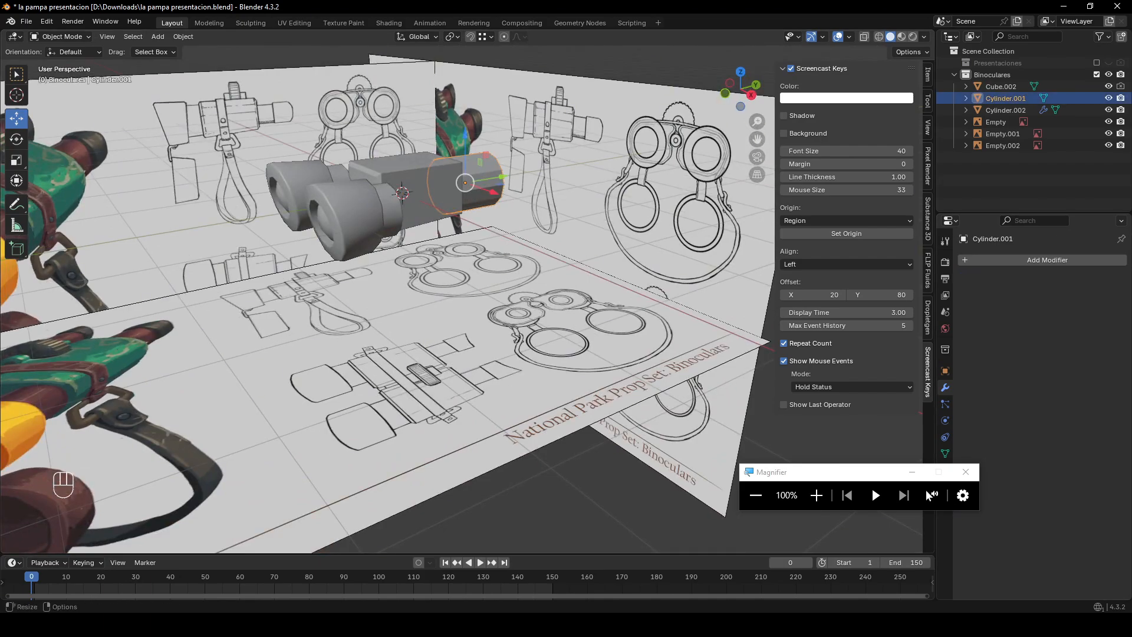
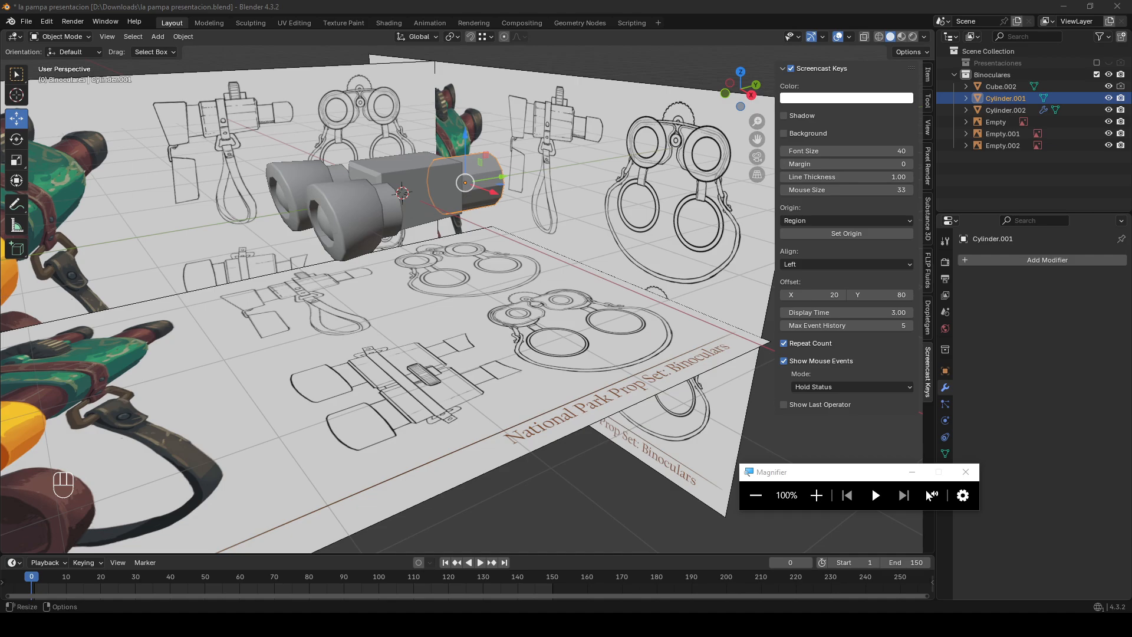
middle_click_drag(698, 265, 640, 289)
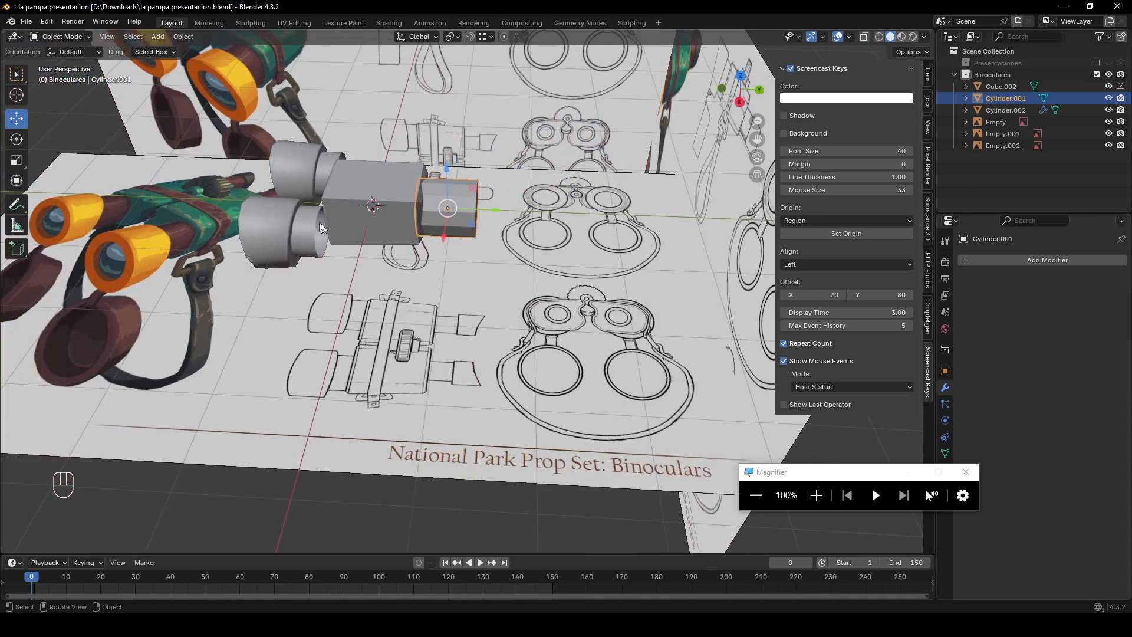
left_click(320, 222)
middle_click_drag(334, 228, 368, 249)
left_click(369, 250)
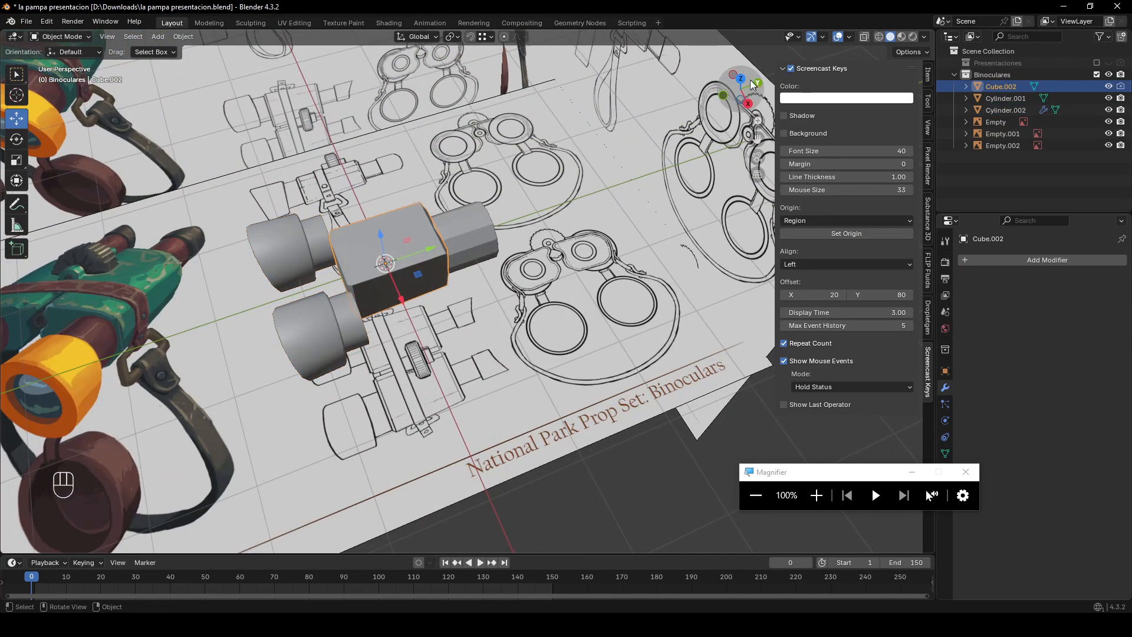
left_click(726, 101)
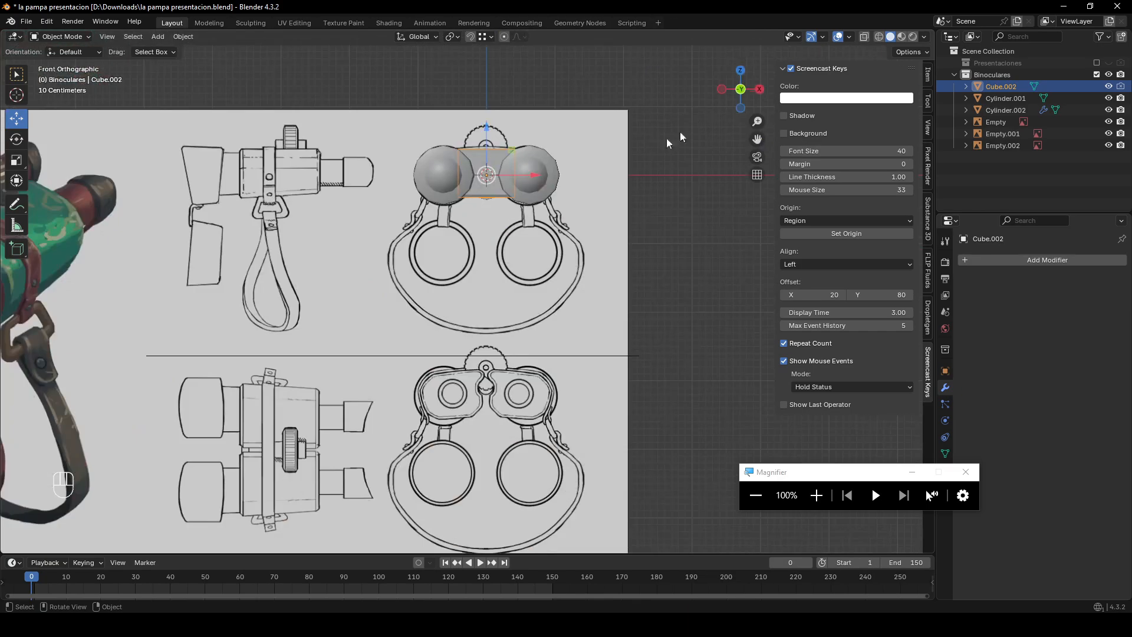
- Study the body's shape in the painted binoculars reference and compare it with the model's block
mouse_move(354, 253)
middle_mouse_down()
mouse_move(317, 278)
mouse_move(307, 304)
mouse_move(485, 252)
middle_mouse_up()
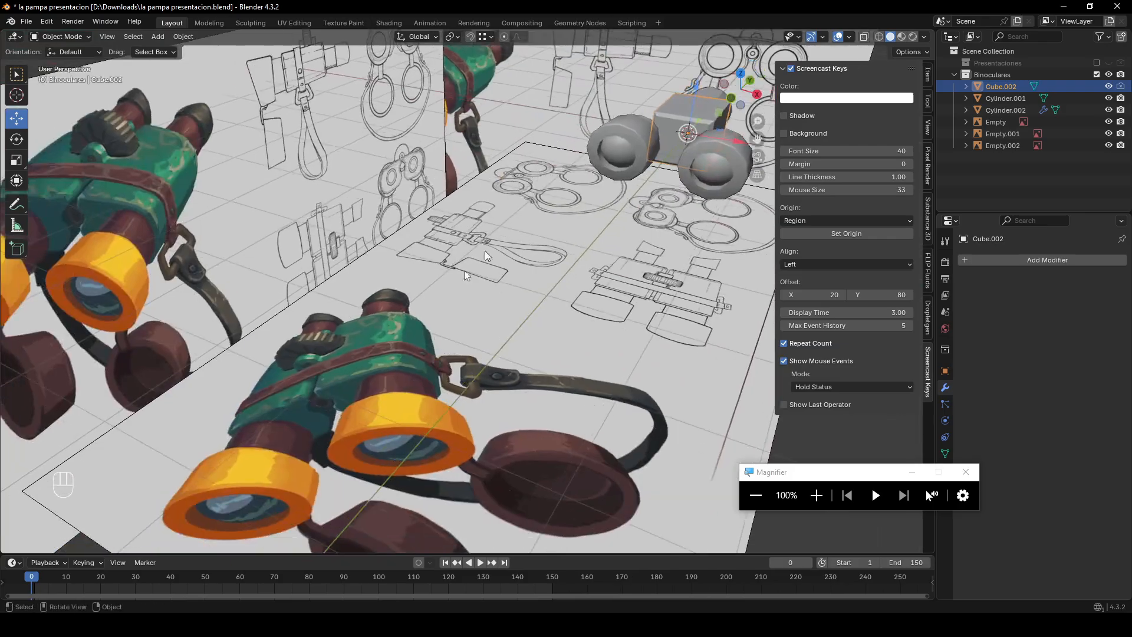
mouse_move(422, 348)
middle_mouse_down()
mouse_move(397, 309)
mouse_move(391, 359)
mouse_move(343, 383)
middle_mouse_up()
scroll(391, 358, "up", 2)
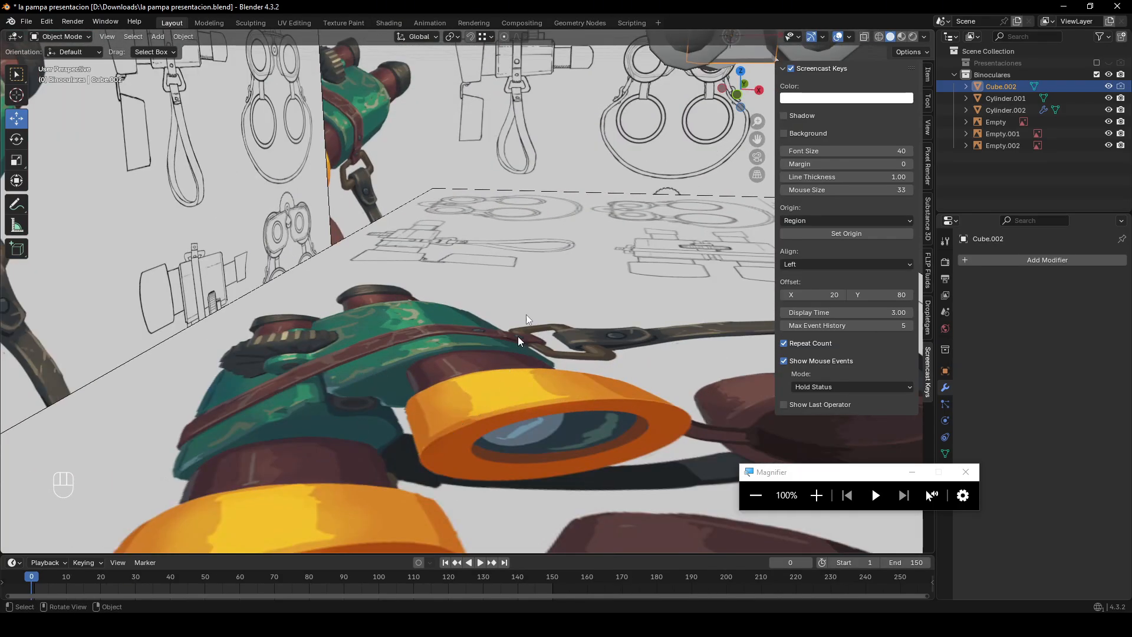
scroll(518, 336, "down", 4)
middle_click_drag(517, 336, 458, 484, "shift")
scroll(459, 484, "up", 1)
middle_click_drag(640, 259, 504, 240)
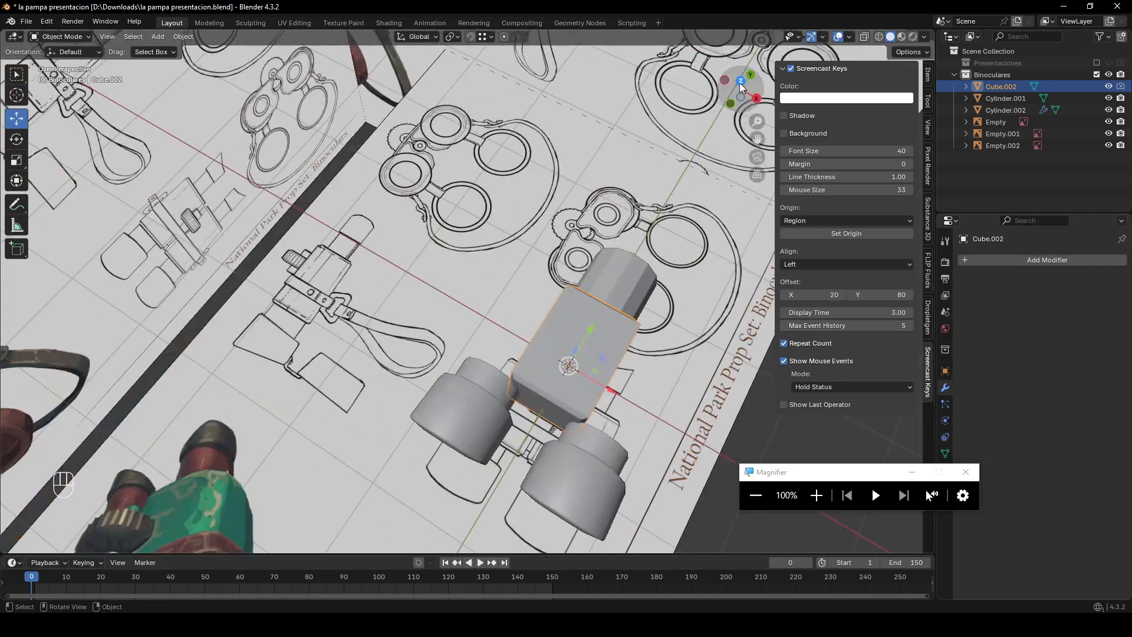
- Open the central body block's mesh for vertex editing over the top-view drawing, with see-through display on
left_click(741, 81)
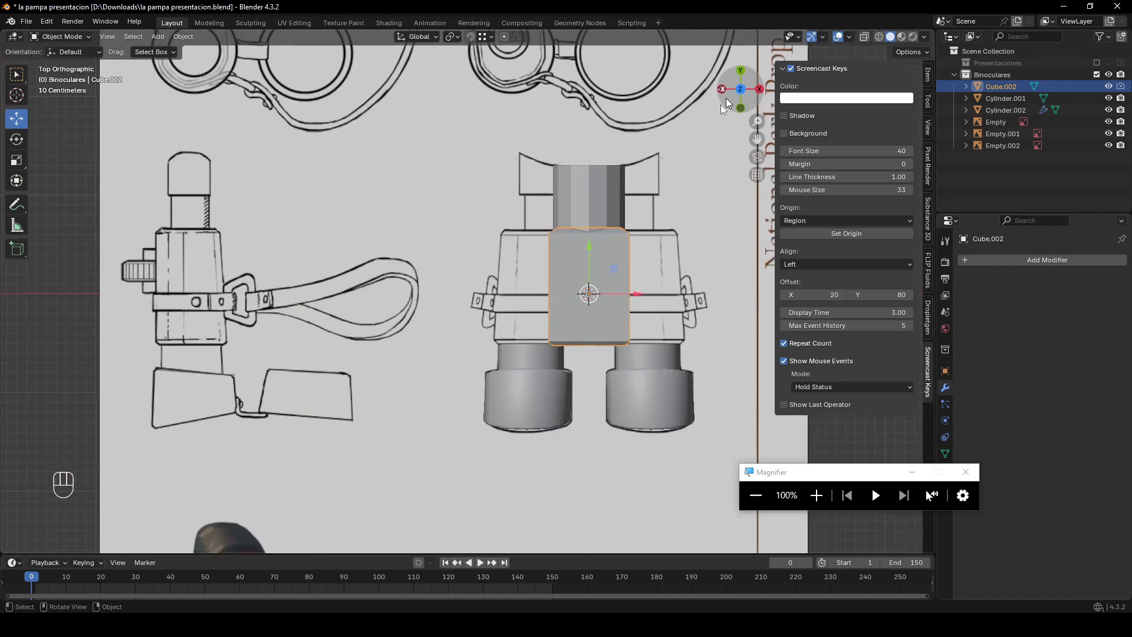
key("Tab")
key("alt+z")
scroll(584, 295, "up", 2)
middle_click_drag(631, 295, 547, 282, "shift")
key("1")
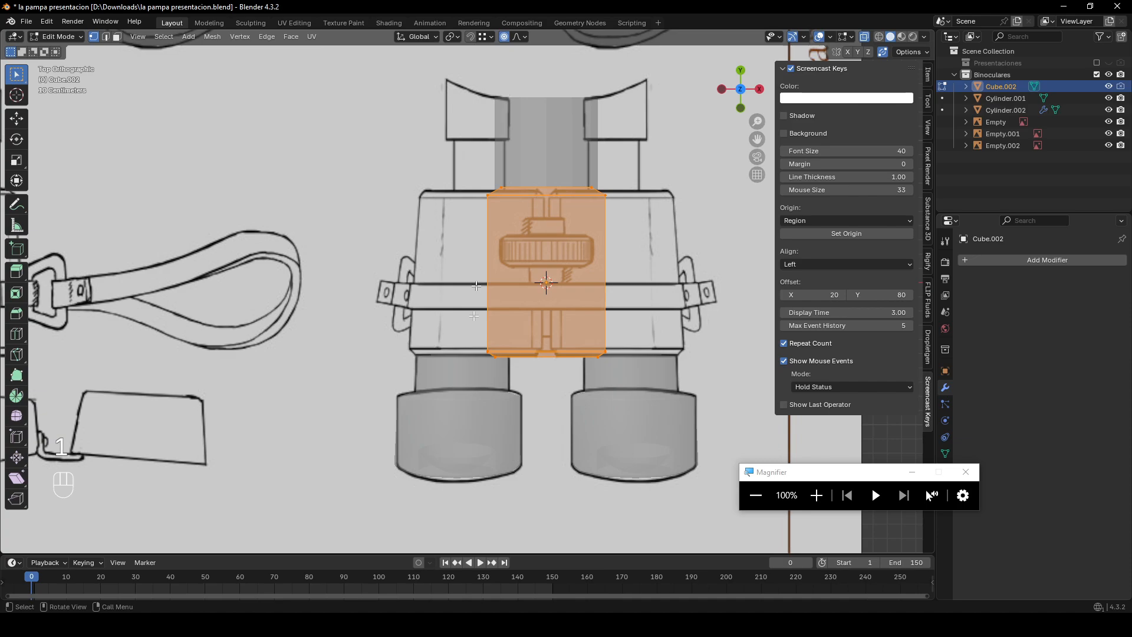
key("g")
key("x")
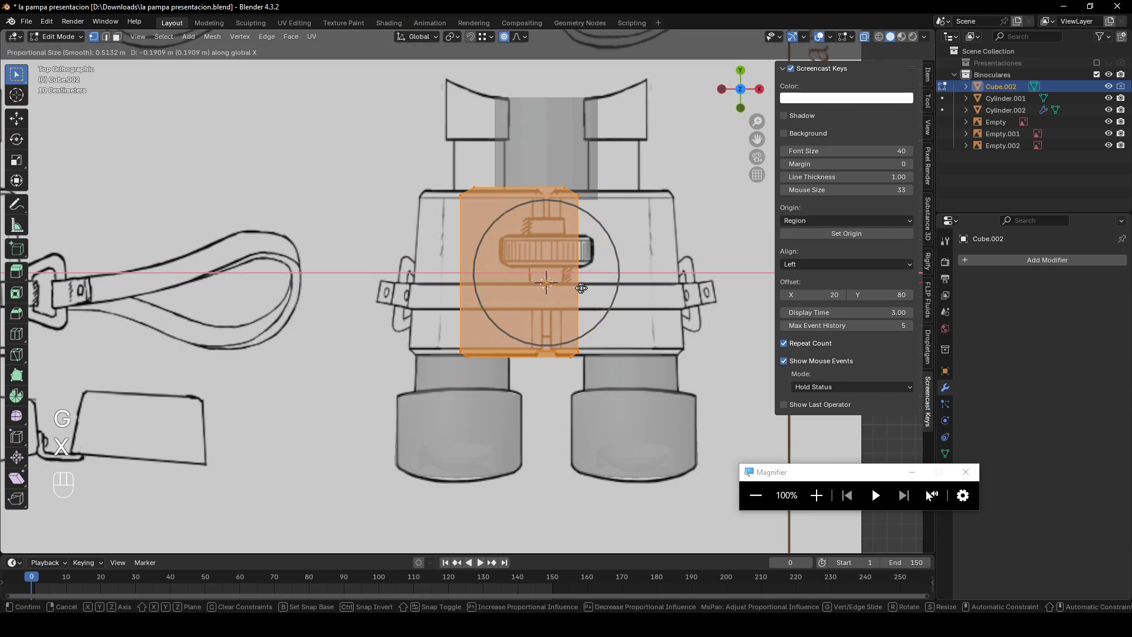
right_click(550, 288)
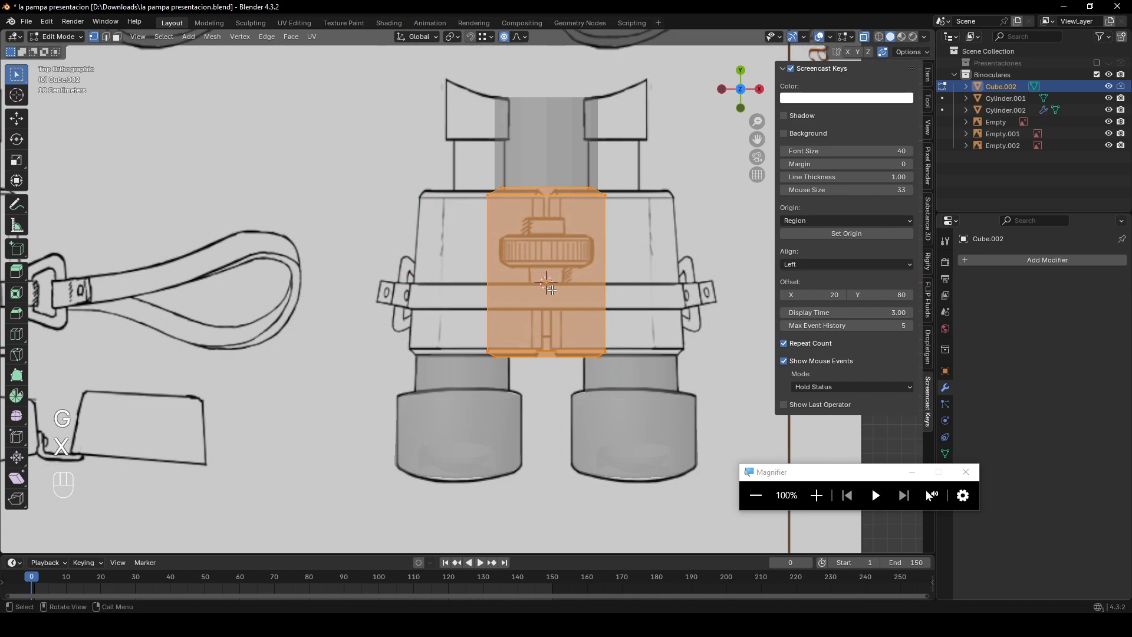
- Turn off proportional editing and move the entire block mesh about -0.461 m along X onto one half of the drawn body
left_click(503, 39)
key("g")
key("x")
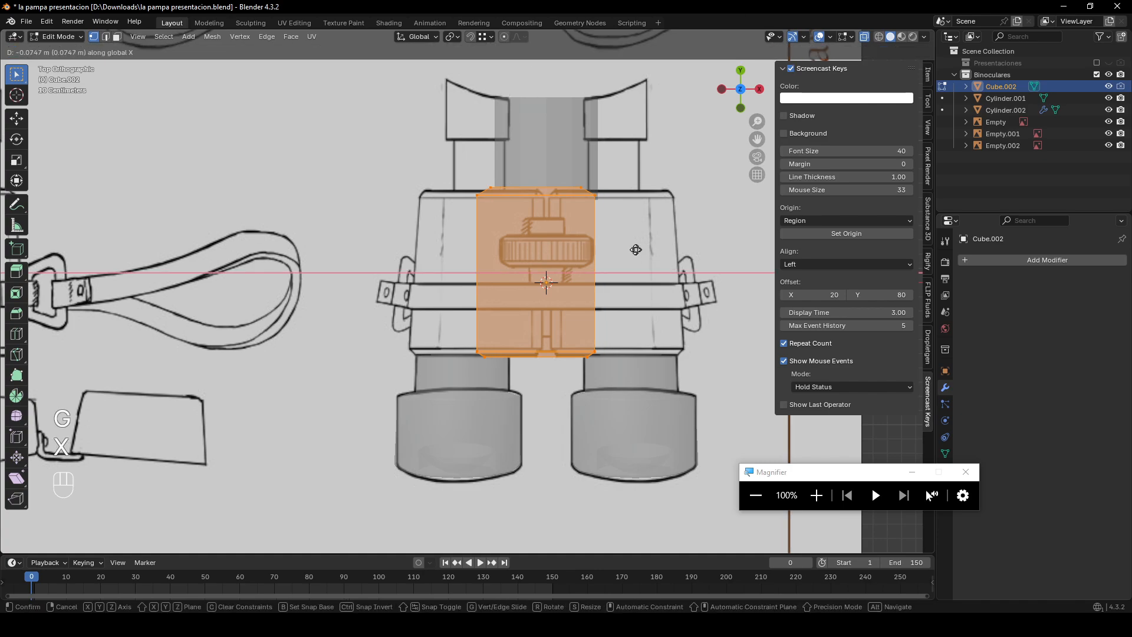
left_click(473, 260)
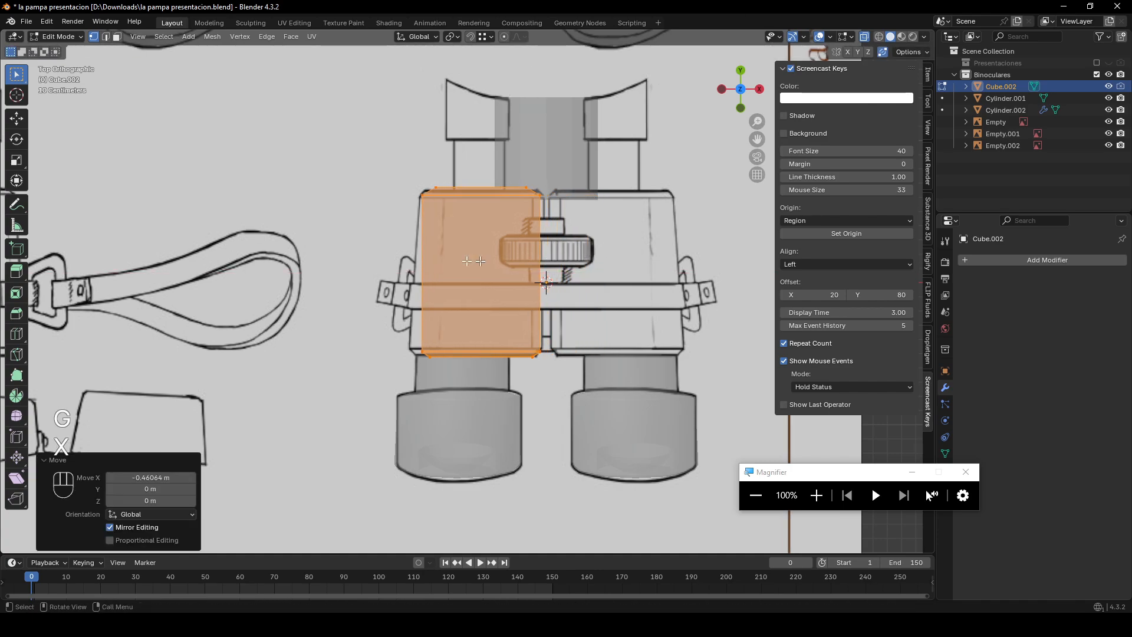
- Move the block's outer corner vertices at the eyepiece end along X to match the drawn body outline
scroll(473, 260, "up", 2)
key("1")
scroll(474, 261, "up", 2)
key("g")
key("x")
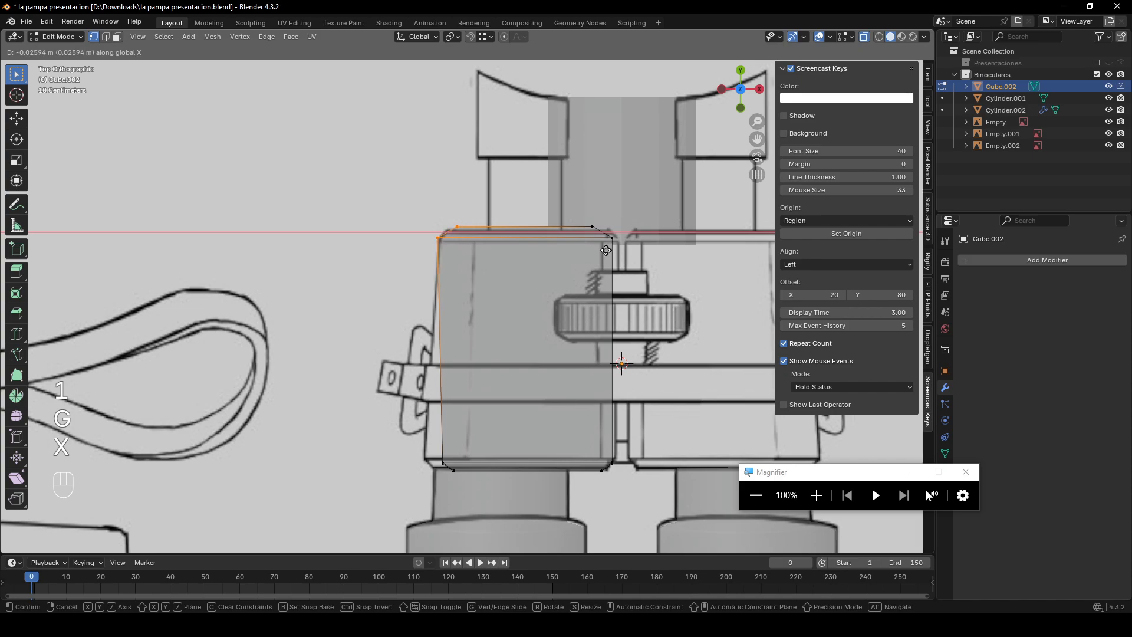
left_click(606, 250)
scroll(607, 250, "up", 2)
key("g")
key("x")
left_click(499, 213)
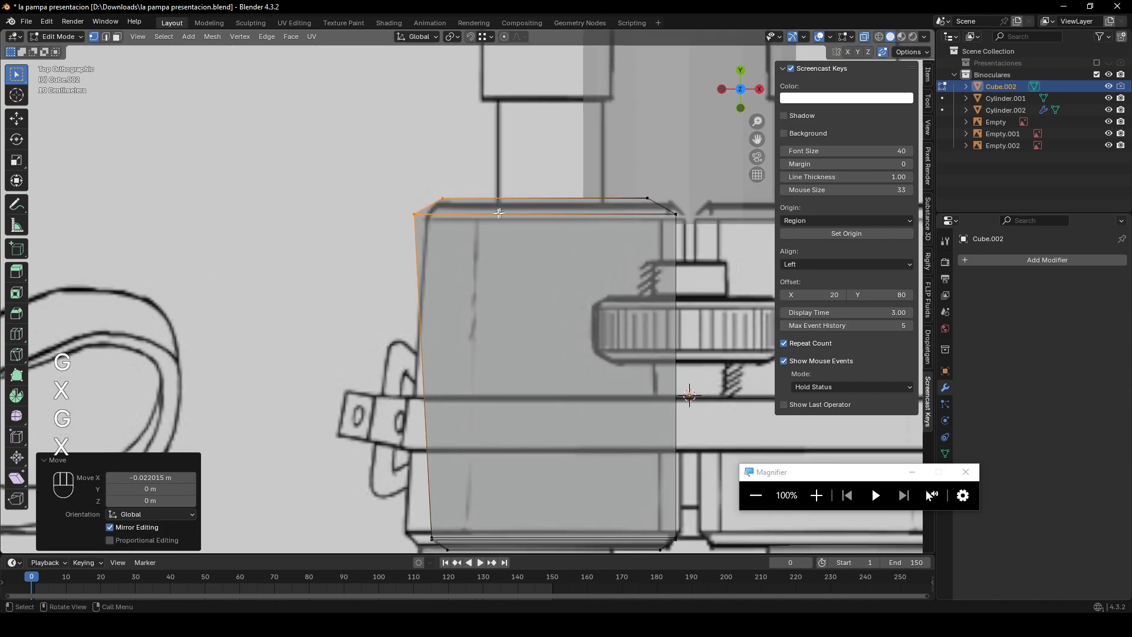
left_click_drag(432, 230, 441, 239)
- Move the block's outer corner vertices at the front-barrel end about -0.080 m along X to the drawn outline
middle_click_drag(441, 239, 454, 123, "shift")
left_click_drag(522, 379, 390, 471)
key("g")
key("x")
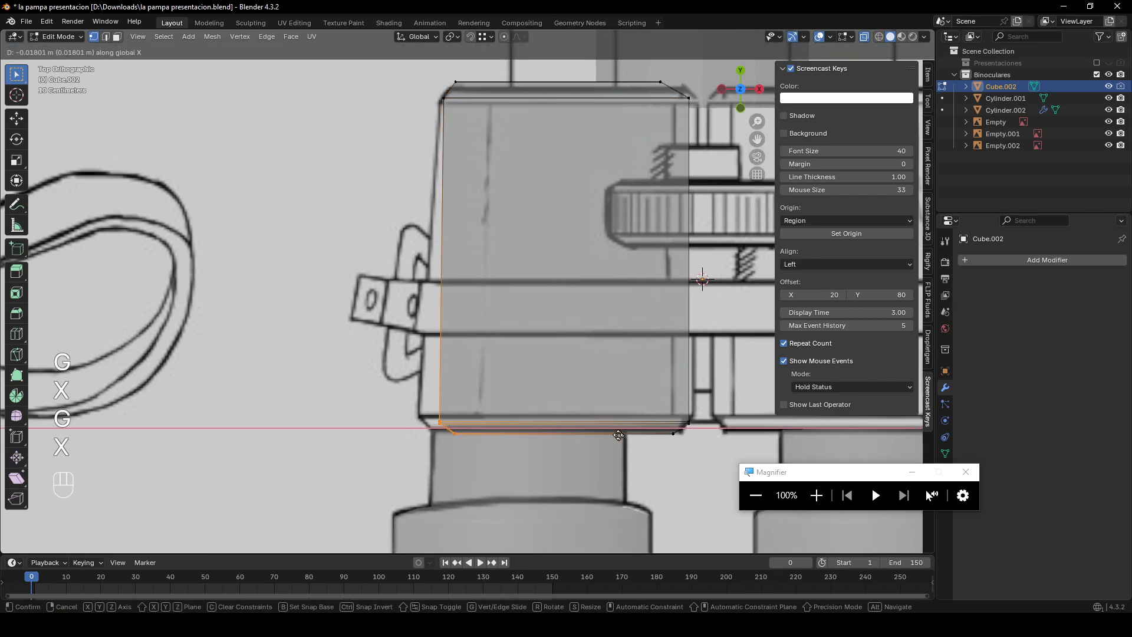
left_click(603, 431)
- Shift the block's inner corner vertices at the eyepiece end along X to the drawn inner edge, and return to Object Mode
scroll(700, 304, "down", 1)
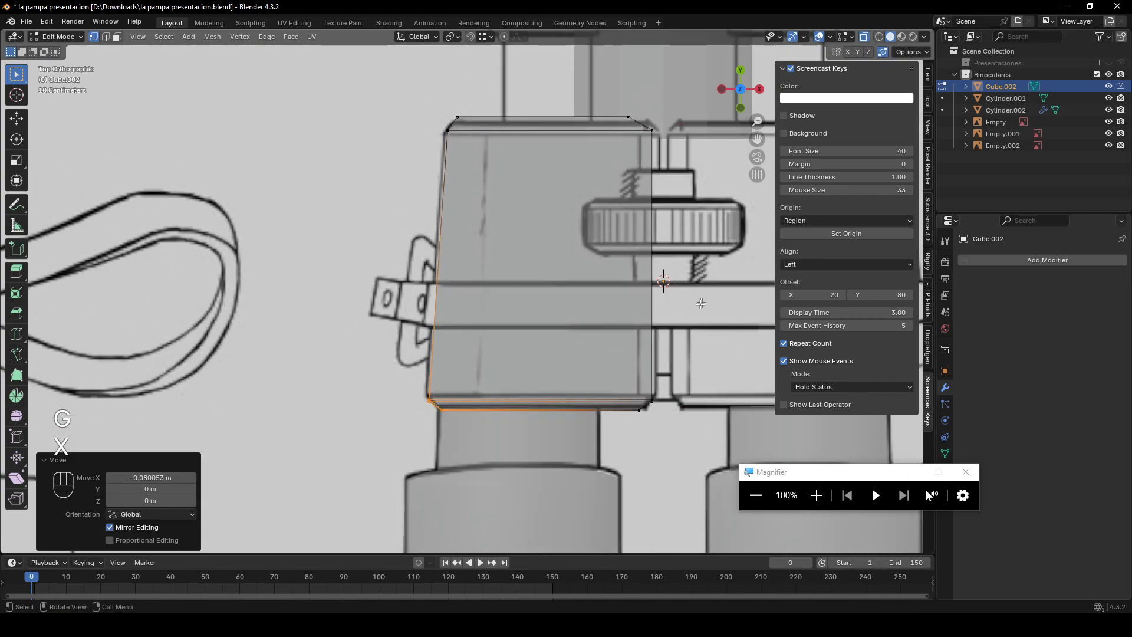
key("g")
key("x")
left_click_drag(652, 142, 651, 106)
left_click(658, 145)
key("g")
key("x")
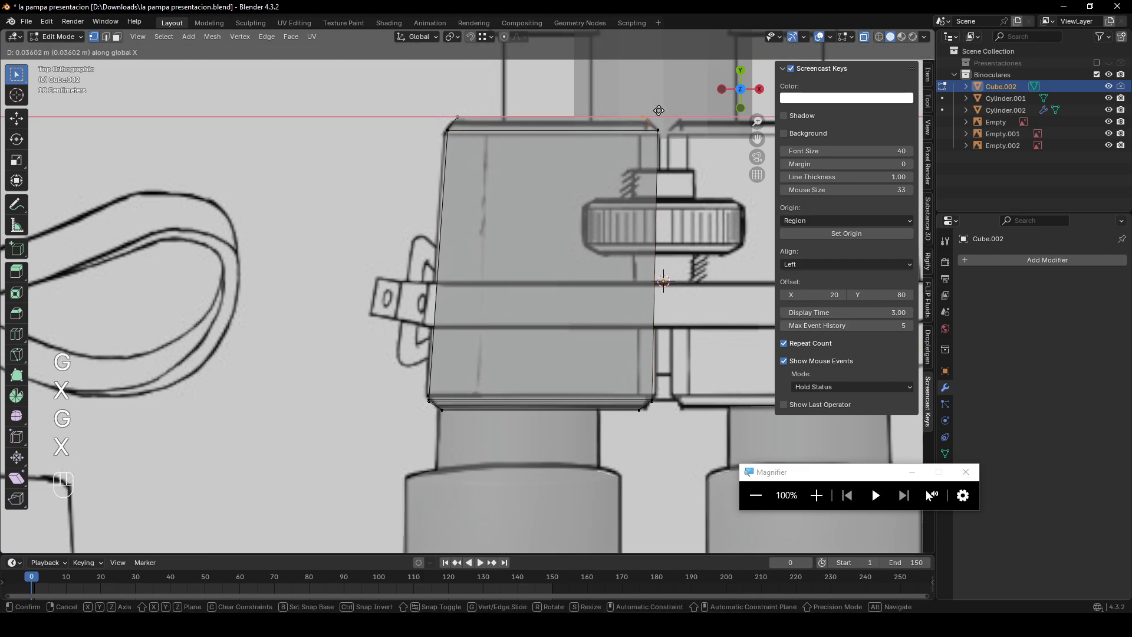
left_click(660, 112)
key("Tab")
- Turn off see-through display and add a Mirror modifier to the body block
scroll(683, 160, "down", 3)
middle_click_drag(683, 161, 571, 126)
key("alt+z")
left_click(988, 260)
type("m")
key("Return")
- Compare the mirrored body block with the front-view drawing and inspect its bevelled ends in Edit Mode
left_click(744, 95)
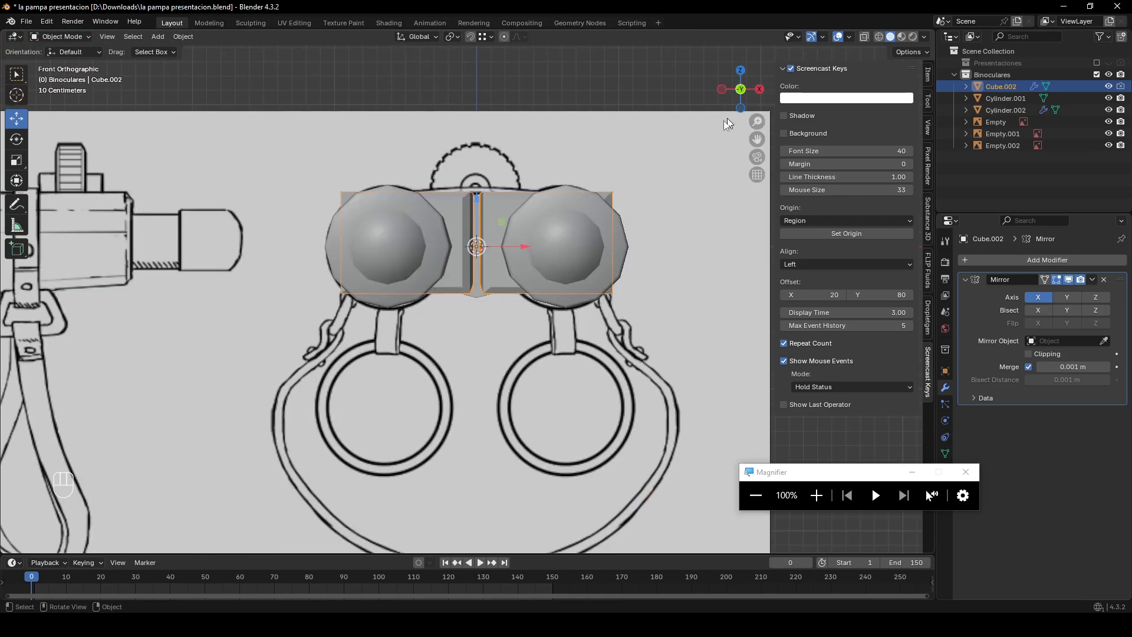
key("alt+z")
scroll(474, 229, "up", 2)
key("Tab")
key("alt+z")
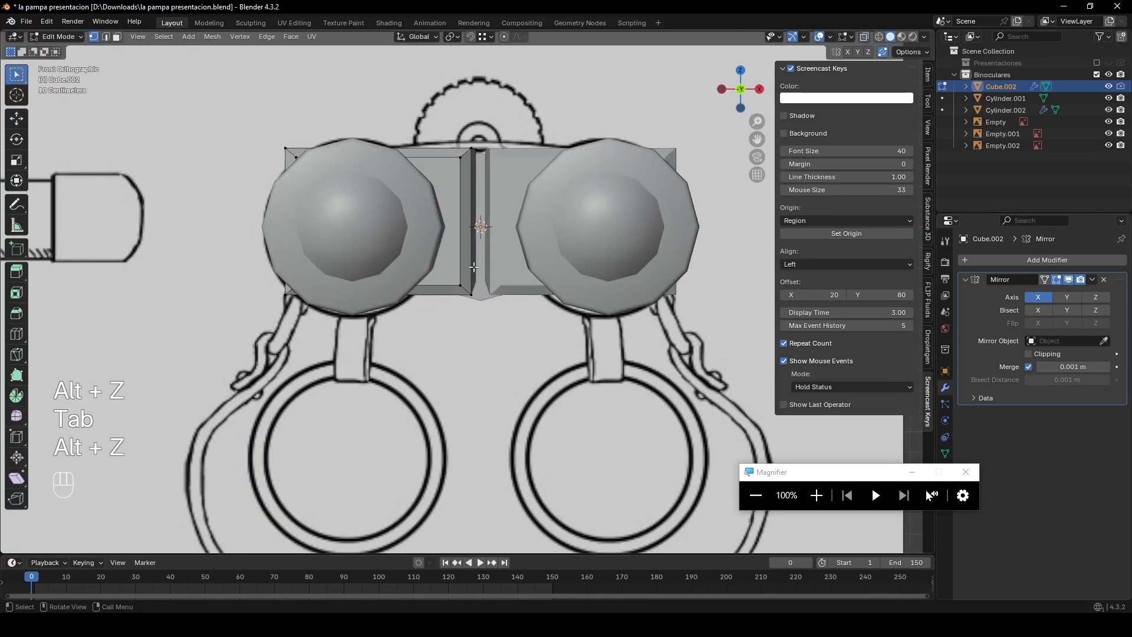
key("alt+z")
mouse_move(474, 266)
middle_mouse_down()
mouse_move(437, 290)
mouse_move(444, 207)
mouse_move(643, 129)
middle_mouse_up()
- Delete the bevelled rim and end faces at both ends of the body block
key("3")
key("alt+z")
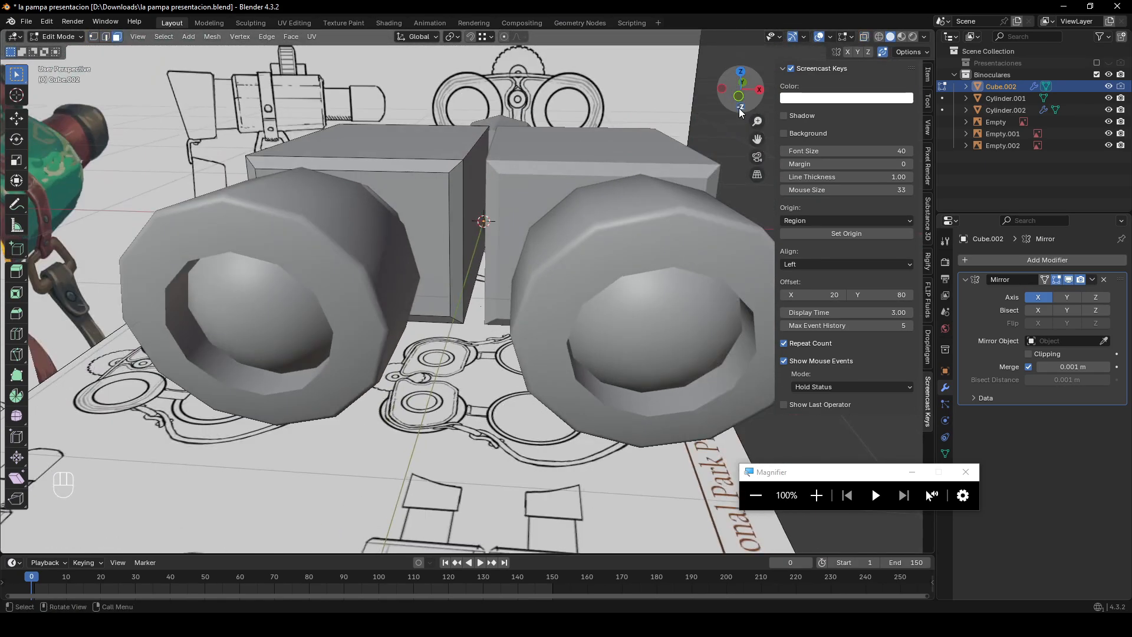
scroll(443, 211, "up", 1)
middle_click_drag(457, 186, 613, 253)
left_click(428, 200, "alt")
left_click(425, 238, "shift")
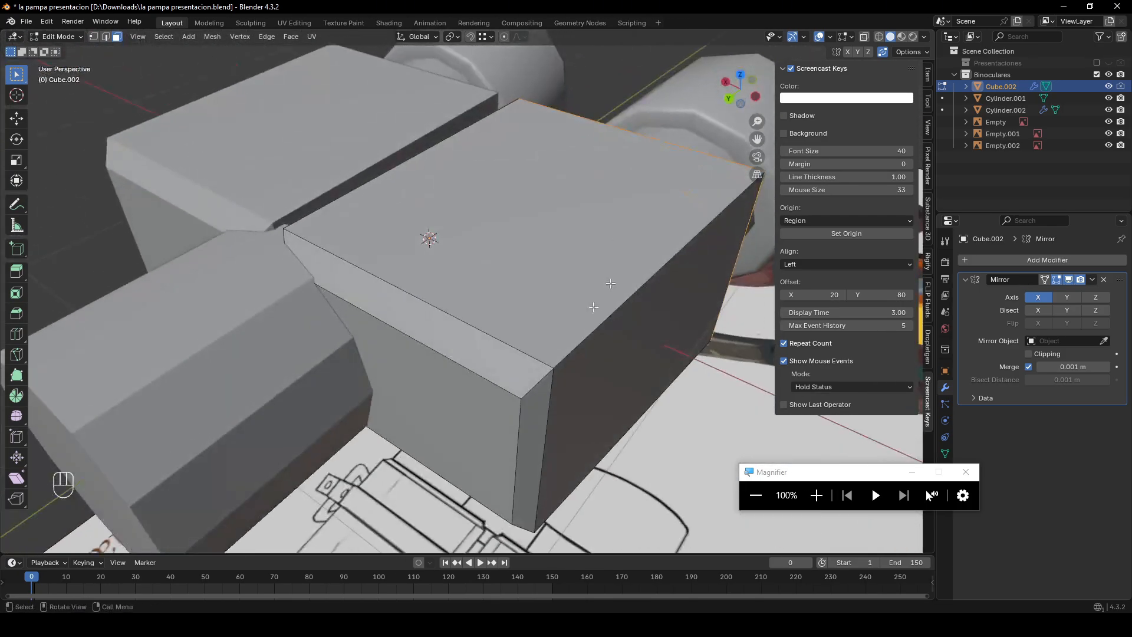
left_click(530, 388, "alt+shift")
left_click(500, 407, "shift")
middle_click_drag(340, 278, 513, 255)
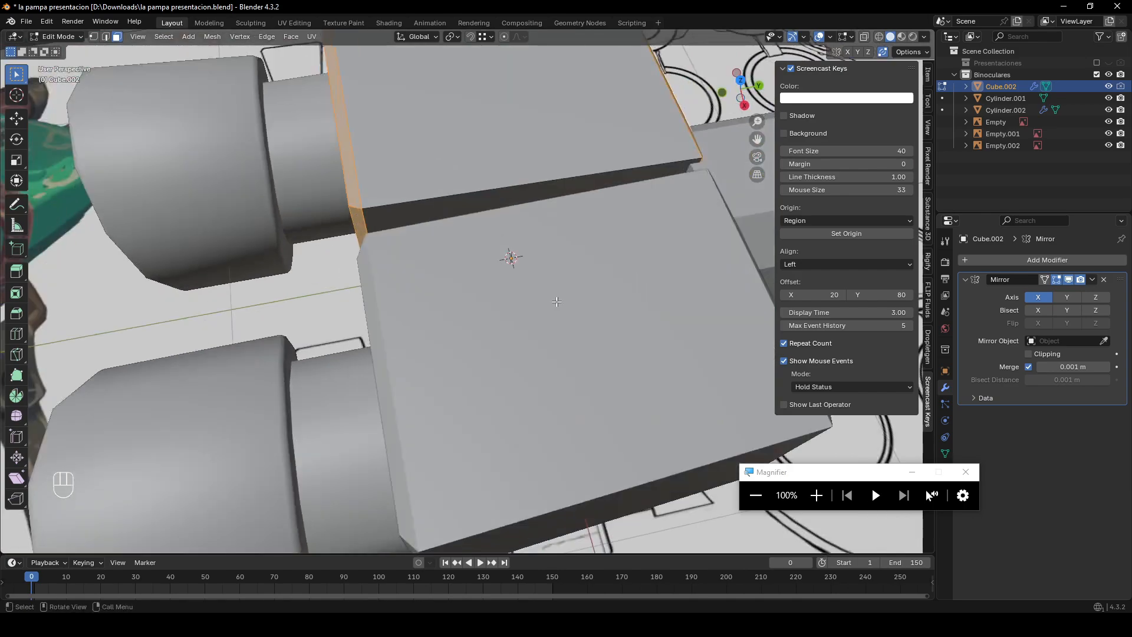
key("x")
left_click(517, 302)
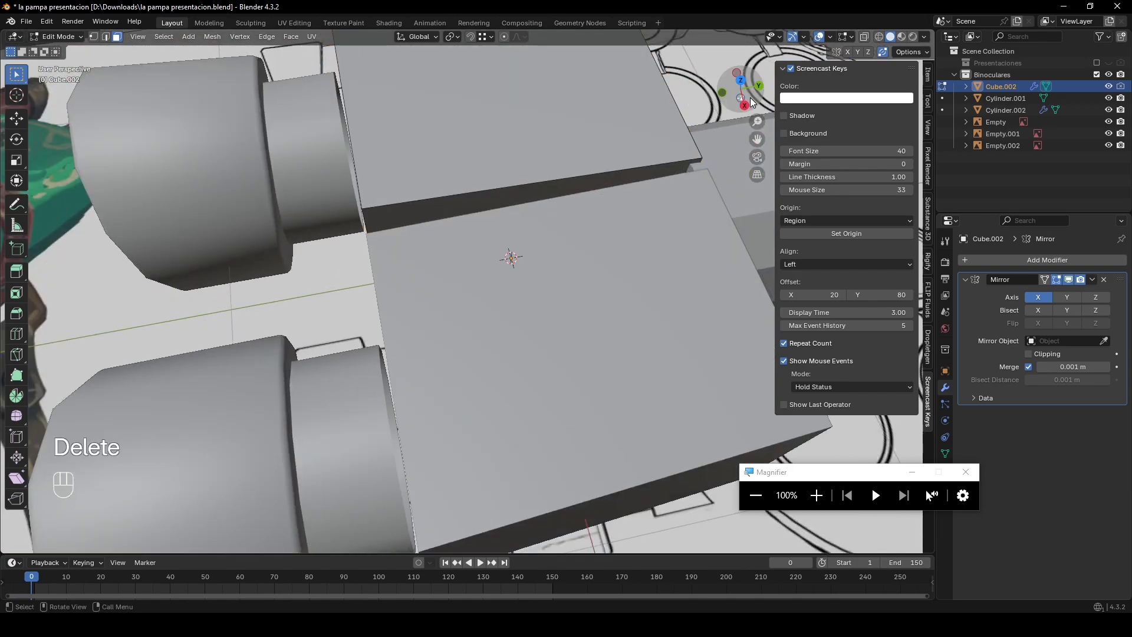
- Fill both open ends of the body block with flat faces
left_click(724, 93)
middle_click_drag(461, 140, 621, 270)
key("f")
middle_click_drag(709, 245, 433, 271)
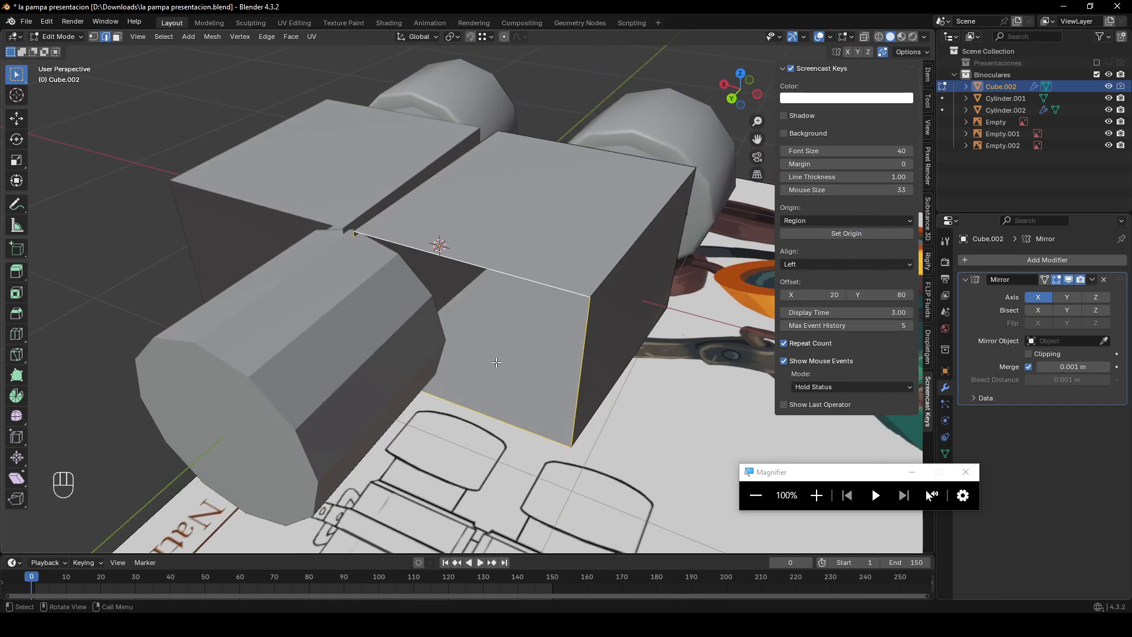
key("f")
- Examine the block's corners against the body outline in the front-view drawing, using see-through display and vertex selection
middle_click_drag(497, 362, 707, 148)
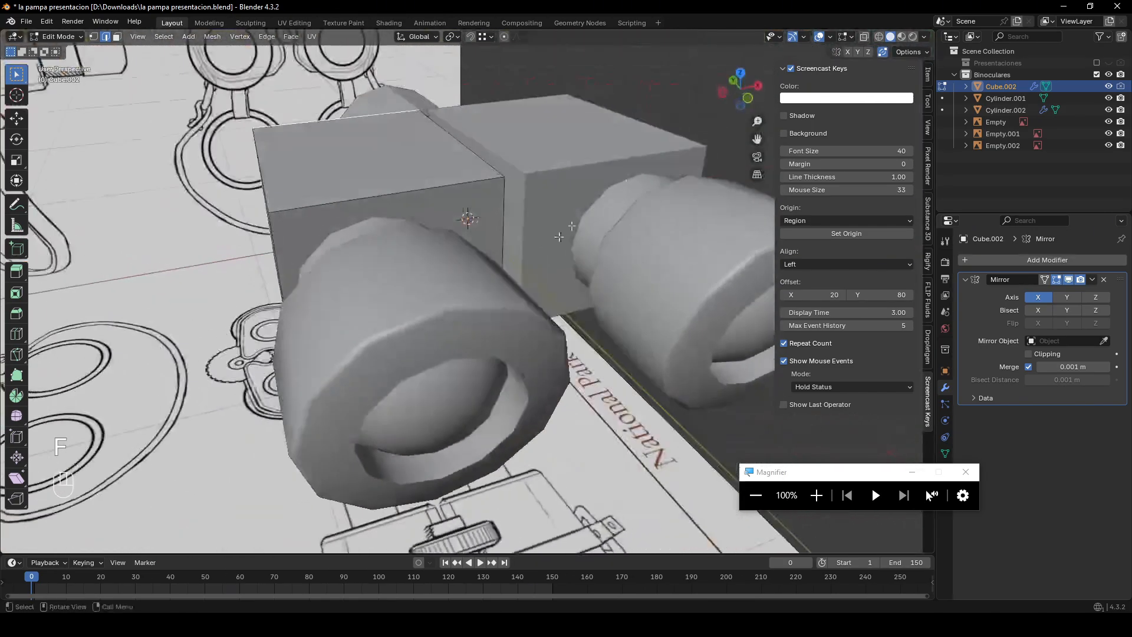
left_click(748, 98)
key("Tab")
key("Tab")
key("alt+z")
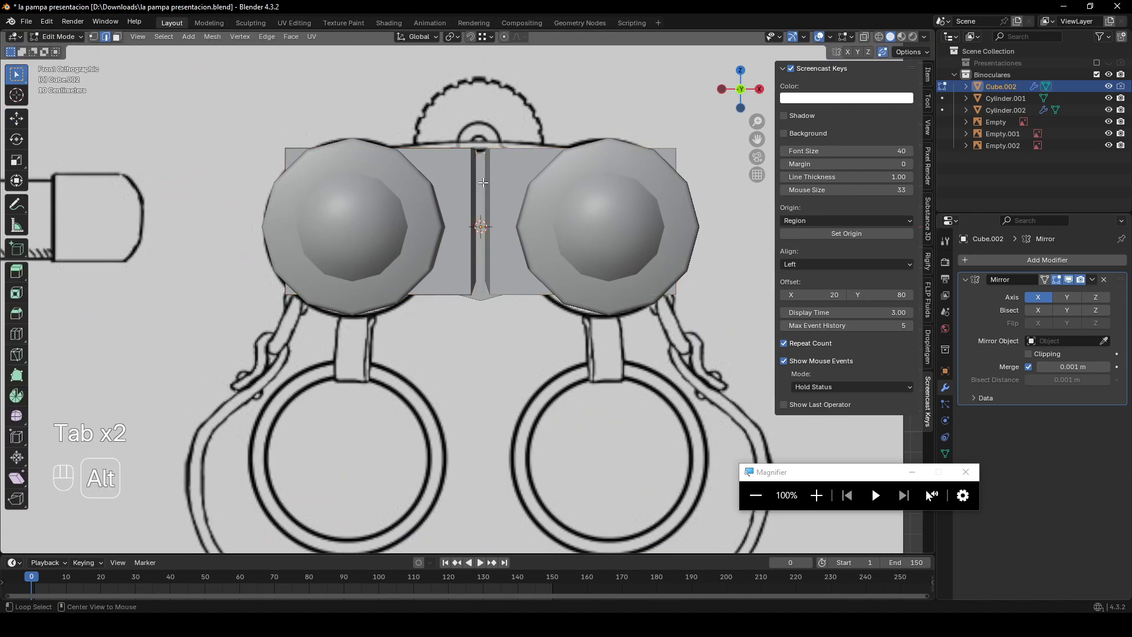
middle_click_drag(457, 192, 479, 229, "shift")
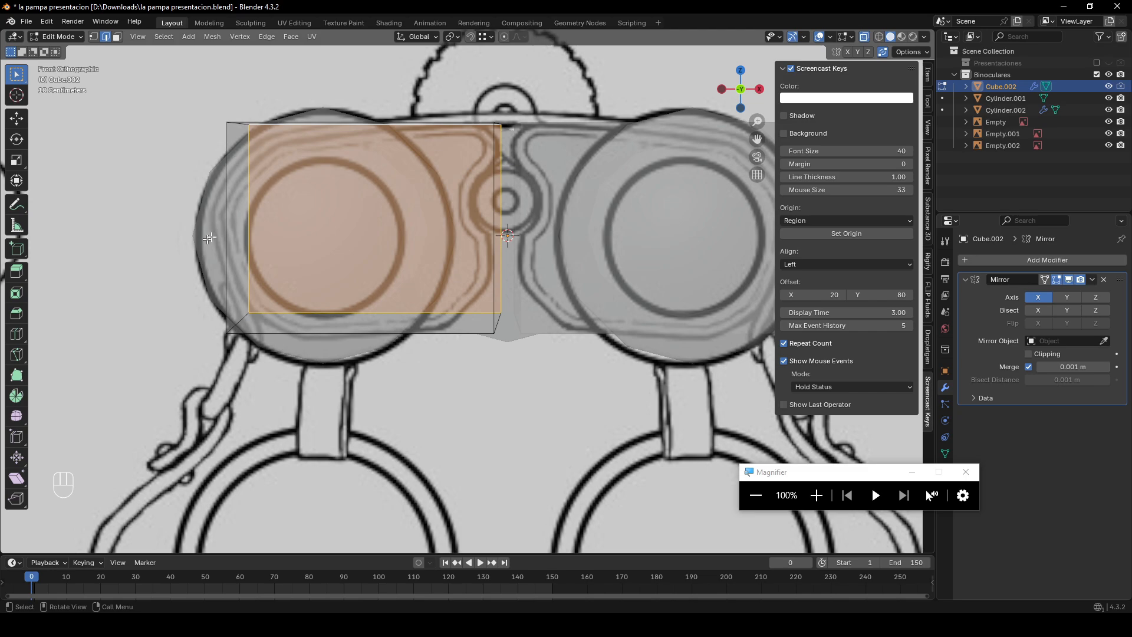
key("1")
key("alt+z")
key("alt+z")
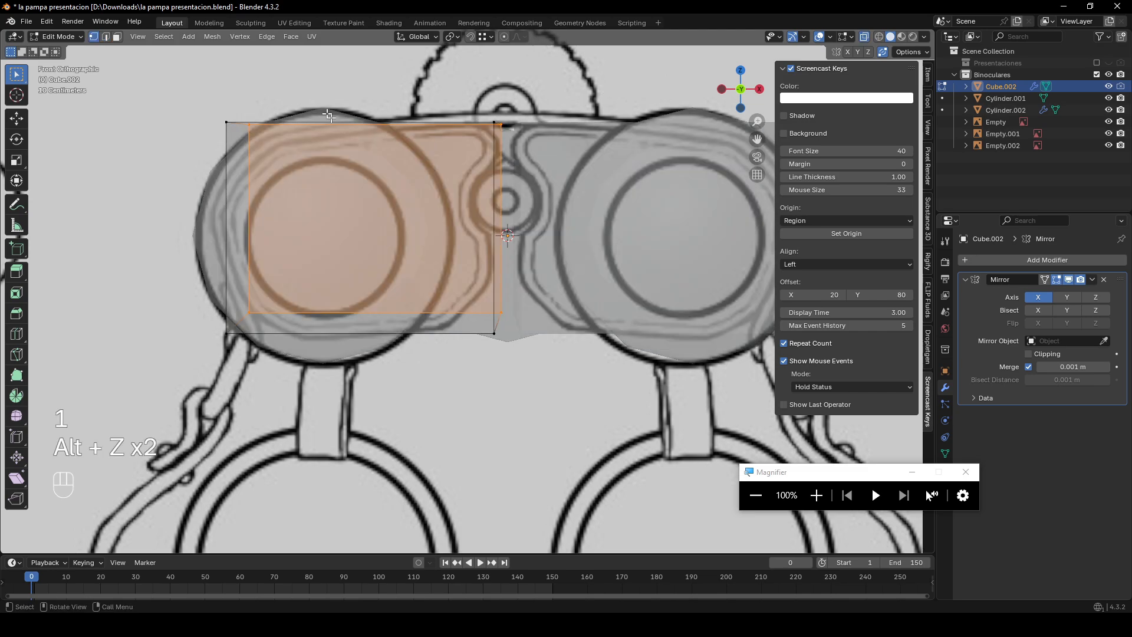
left_click_drag(178, 195, 179, 195)
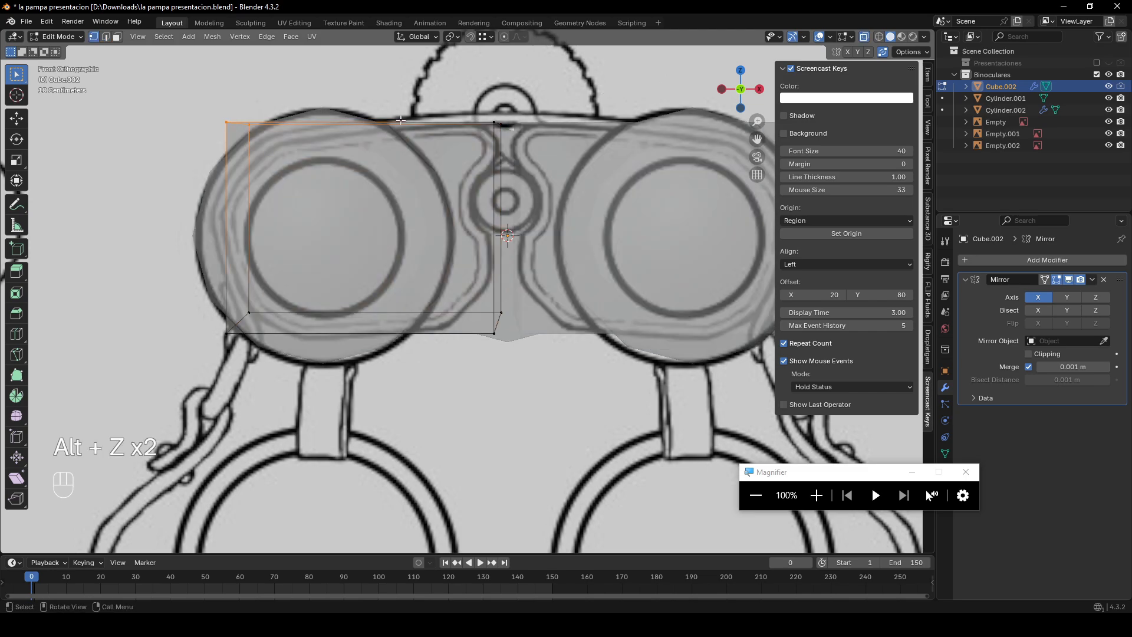
right_click(401, 120)
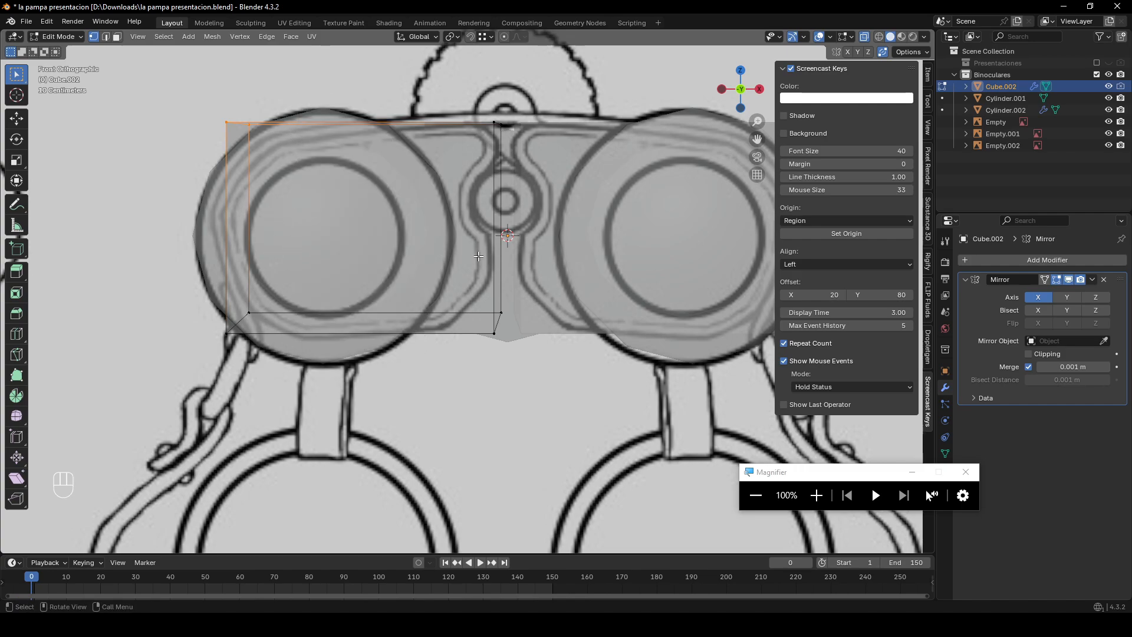
- Add two centred loop cuts to the body block, one across its width and one across its height
key("ctrl+r")
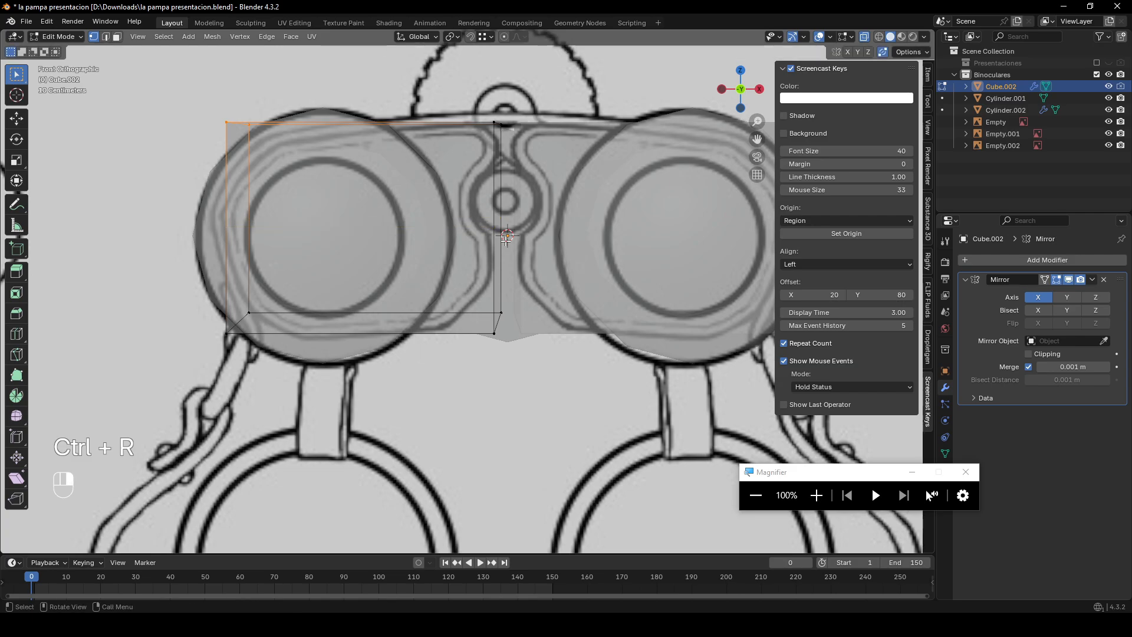
middle_click_drag(506, 240, 480, 269)
key("alt+z")
key("ctrl+r")
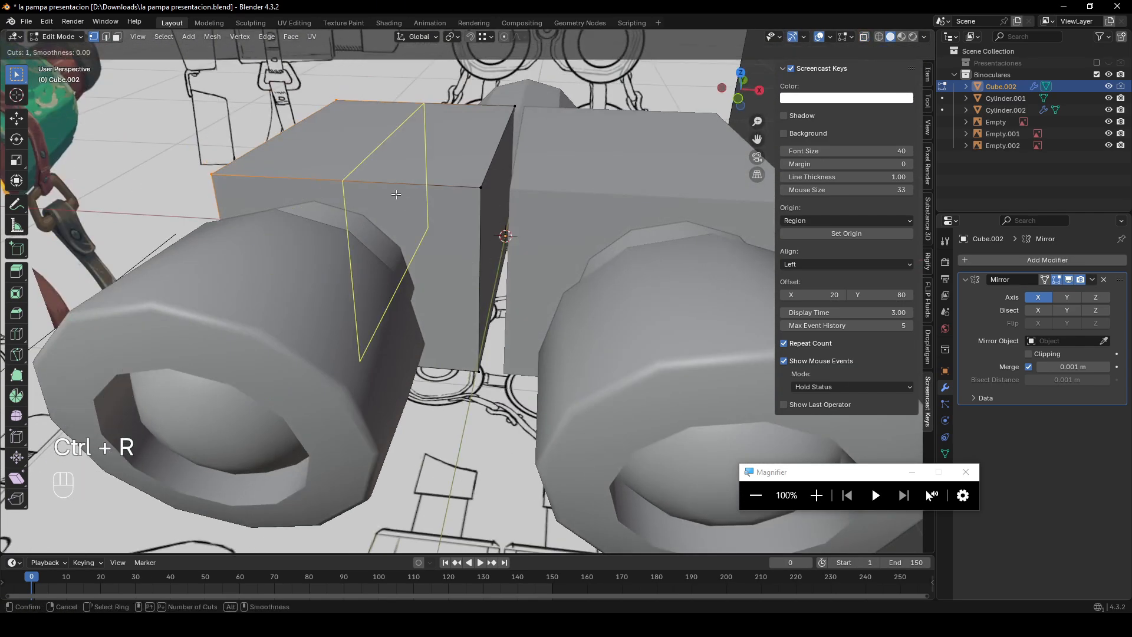
left_click(395, 195)
right_click(394, 191)
left_click(487, 270)
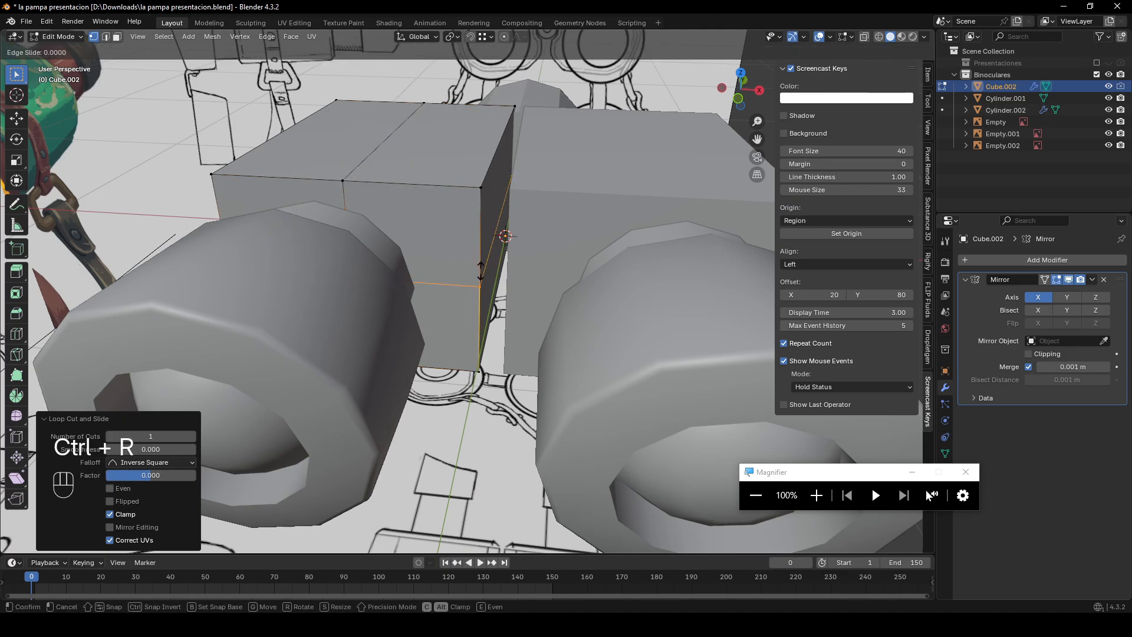
right_click(487, 271)
- Move the block's inner mid-height vertices about -0.042 m along X to the body outline in the front-view drawing
middle_click_drag(487, 271, 566, 212)
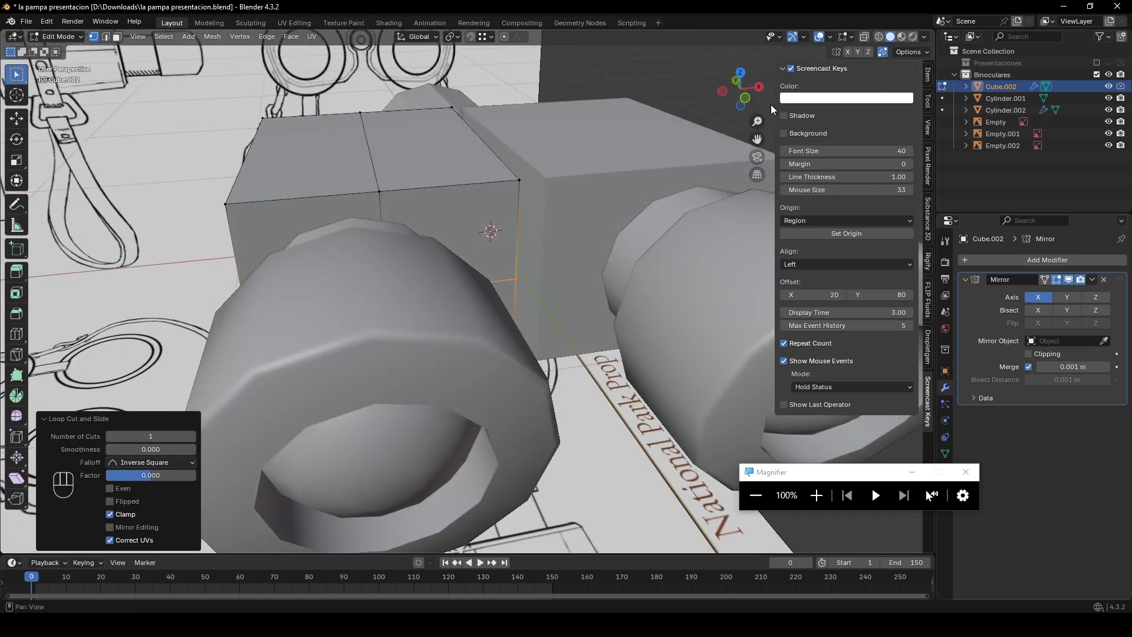
left_click(745, 97)
key("alt+z")
scroll(525, 251, "up", 1)
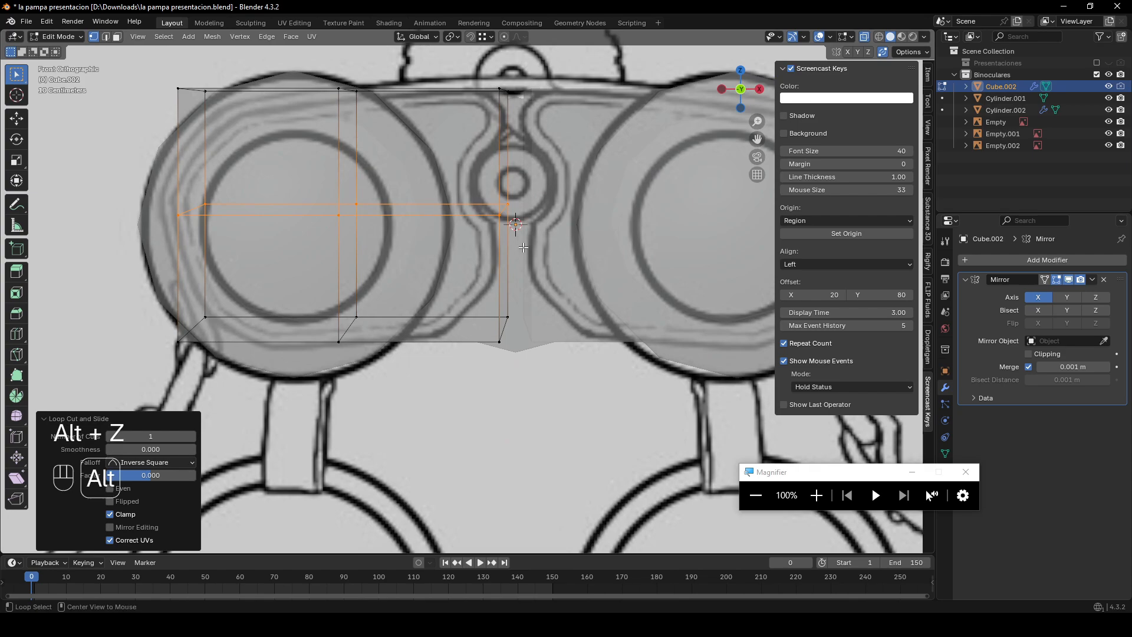
key("alt+z")
key("alt+z")
left_click_drag(476, 246, 478, 245)
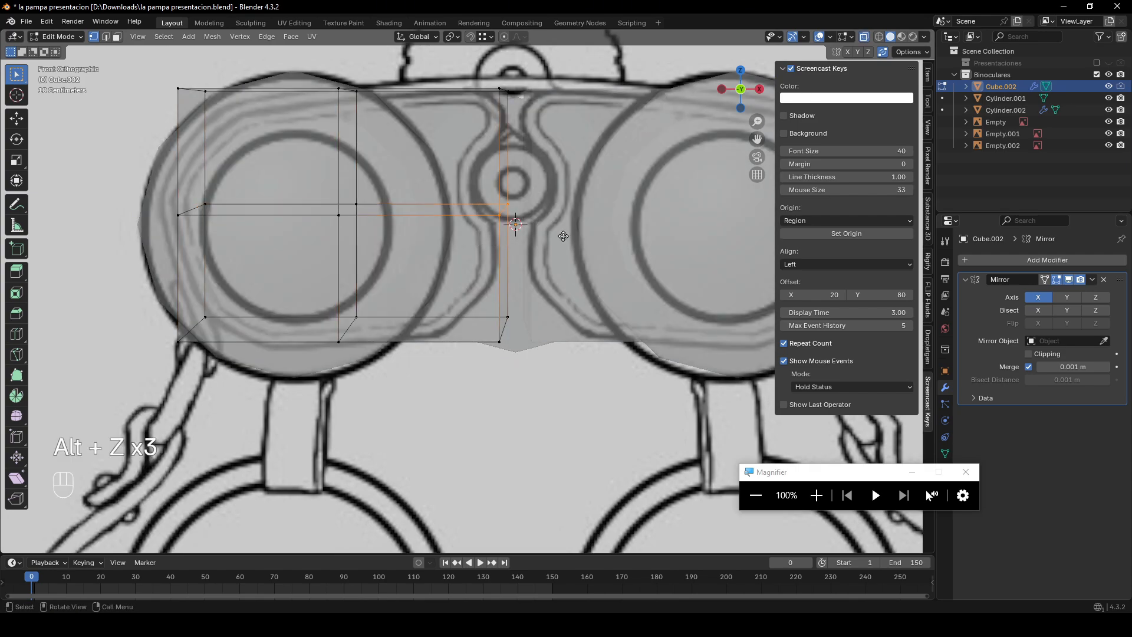
key("g")
key("x")
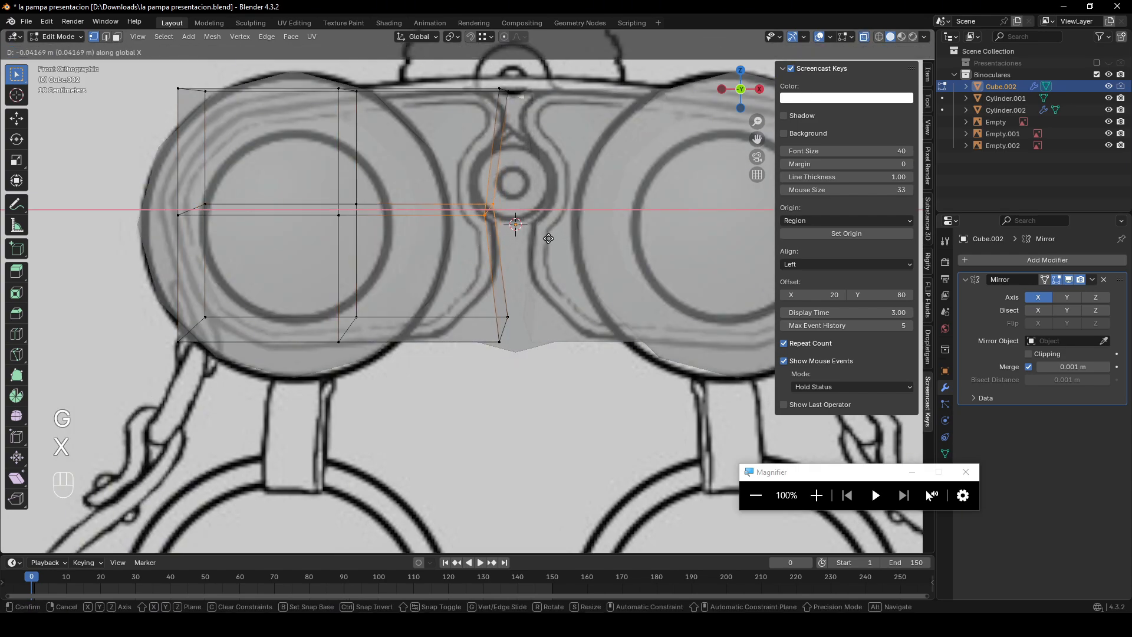
left_click(549, 238)
- Lower the inner mid-height vertices along Z to follow the drawn curve beside the central hinge
key("alt+z")
key("alt+z")
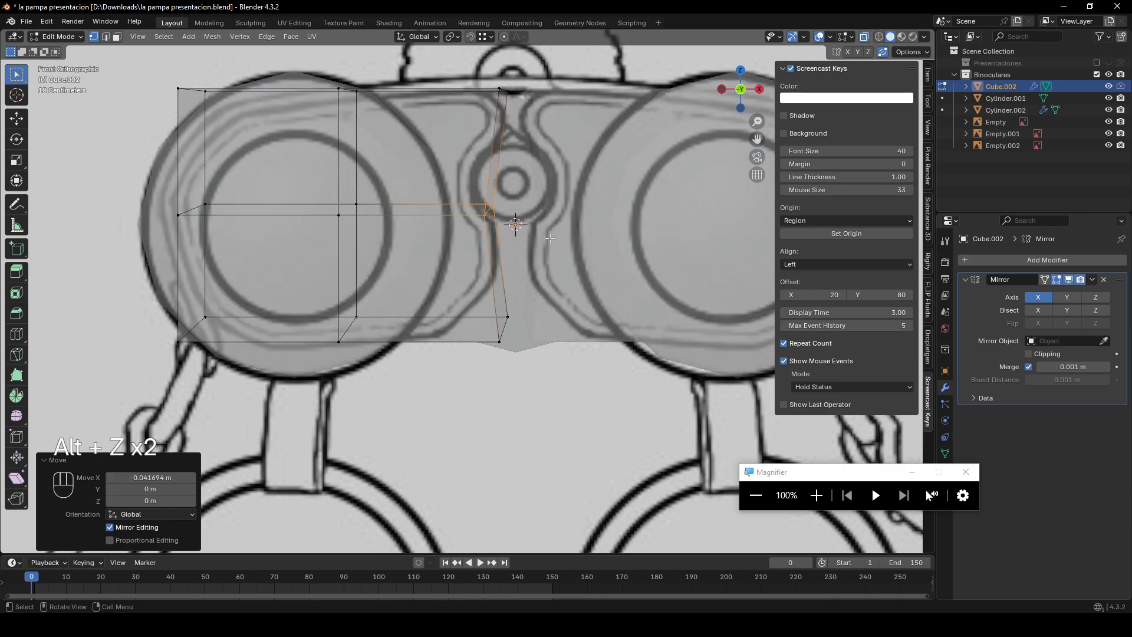
key("g")
key("z")
left_click(546, 252)
- Move the block's lower inner corner vertices about -0.180 m along X toward the drawn slanted edge
left_click_drag(449, 385, 450, 384)
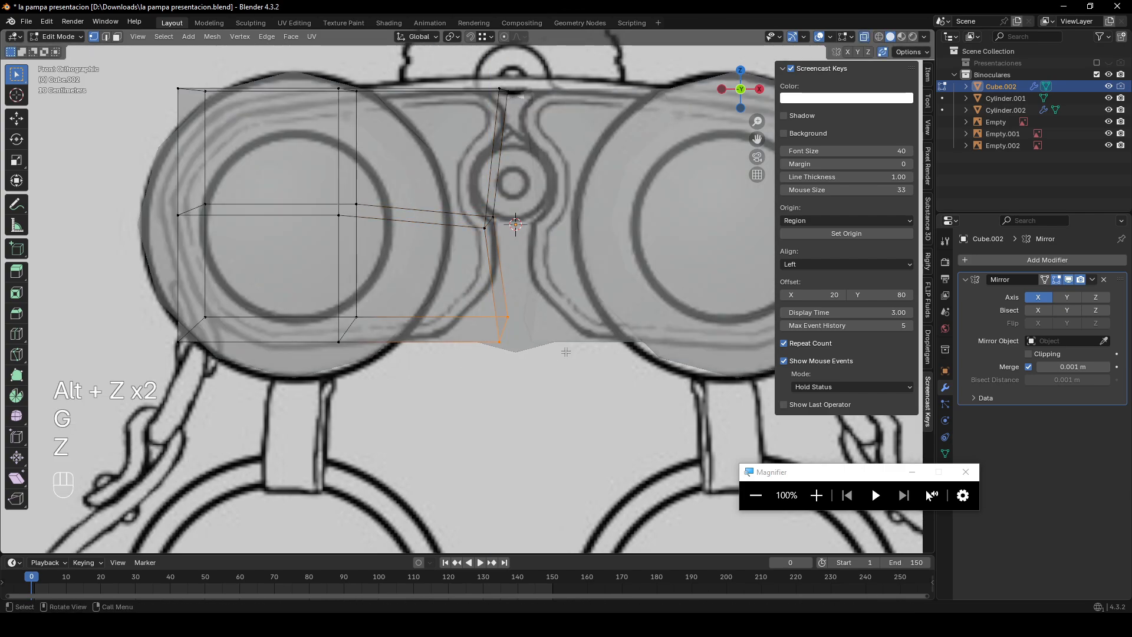
key("g")
key("x")
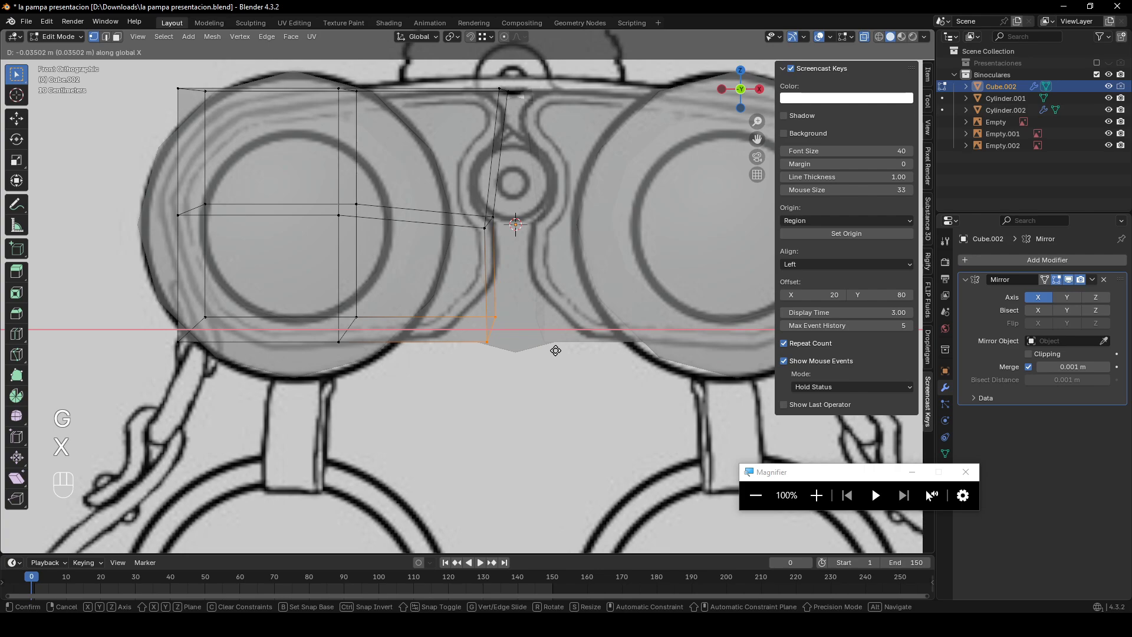
left_click(504, 347)
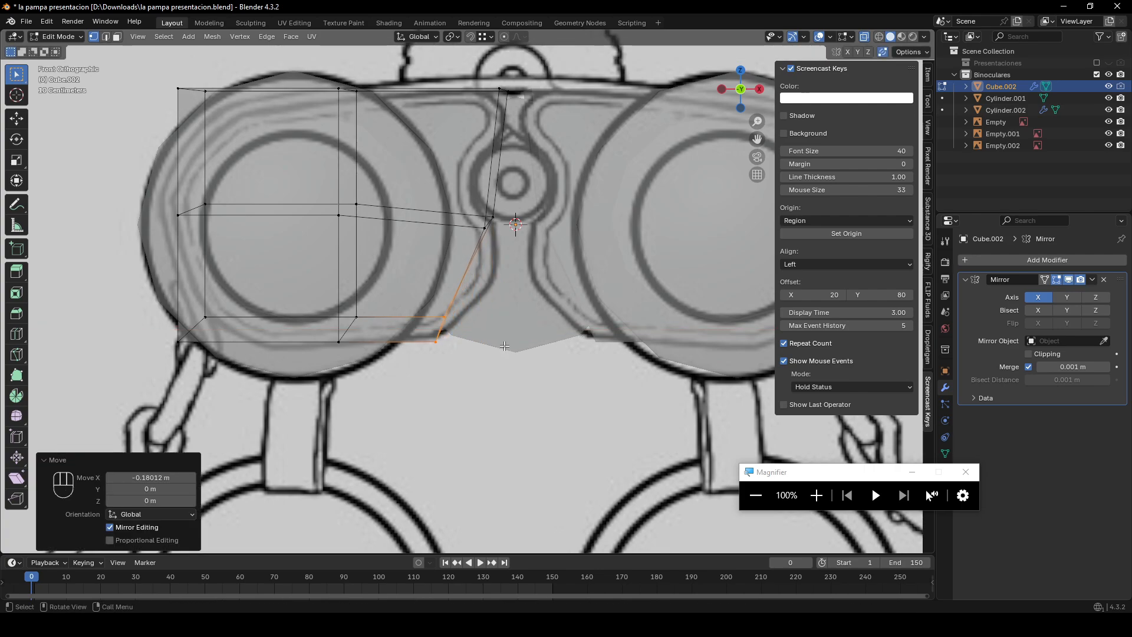
key("g")
key("z")
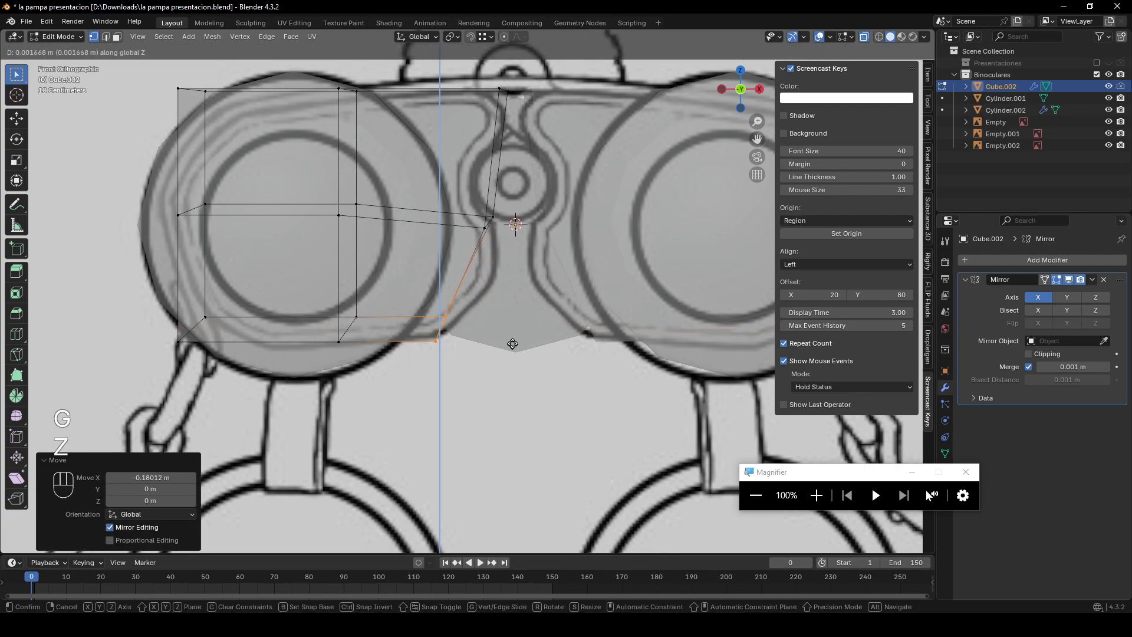
right_click(512, 343)
- Adjust the block's lower inner corner vertices along Z toward the drawn lower corner
key("g")
key("z")
left_click(510, 338)
- Isolate the body block with the two upright reference images in local view and switch to the front view
middle_click_drag(485, 286, 365, 339)
key("Tab")
key("alt+z")
scroll(477, 256, "up", 3)
key("KP_Divide")
key("KP_Divide")
scroll(435, 360, "down", 5)
scroll(365, 339, "up", 3)
left_click(315, 163, "shift")
middle_click_drag(315, 164, 435, 175, "shift")
left_click(547, 129, "shift")
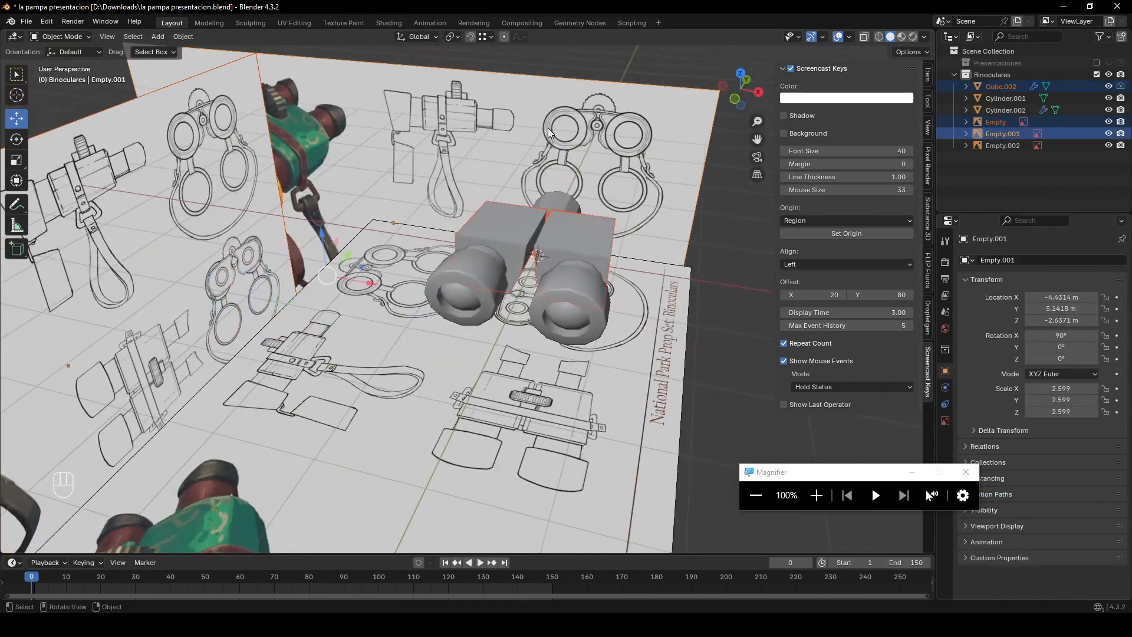
key("KP_Divide")
left_click(731, 104)
left_click(525, 389)
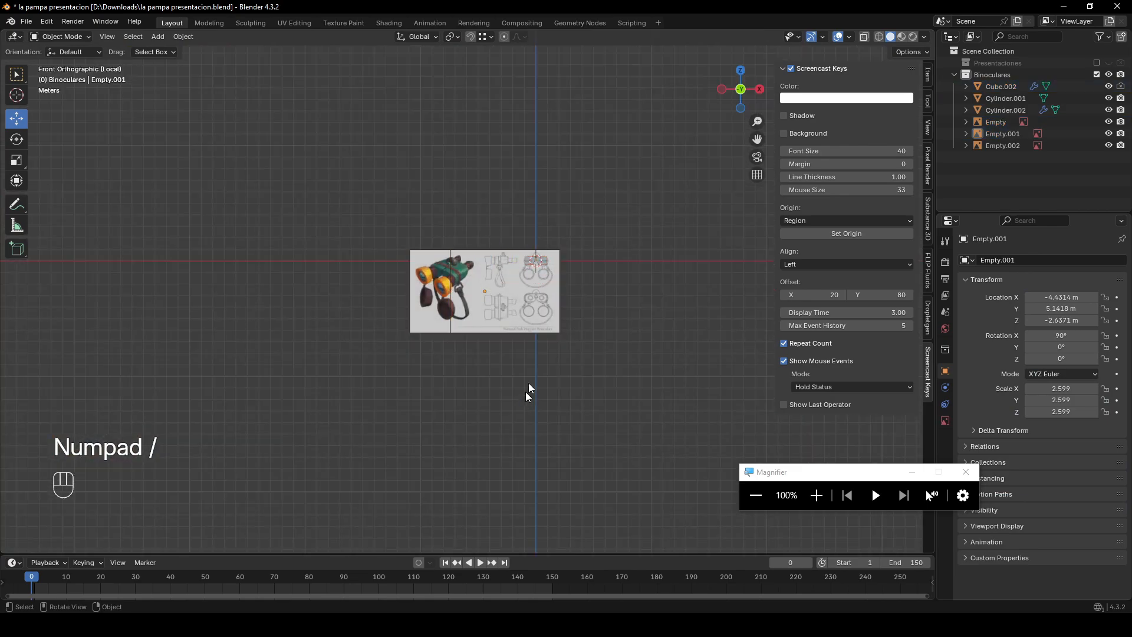
- Add two horizontal loop cuts to the body block, one in its lower half and one in its upper half
scroll(591, 260, "up", 4)
middle_click_drag(591, 255, 450, 297, "shift")
scroll(450, 296, "up", 3)
scroll(450, 297, "up", 4)
left_click(363, 246)
scroll(362, 246, "up", 3)
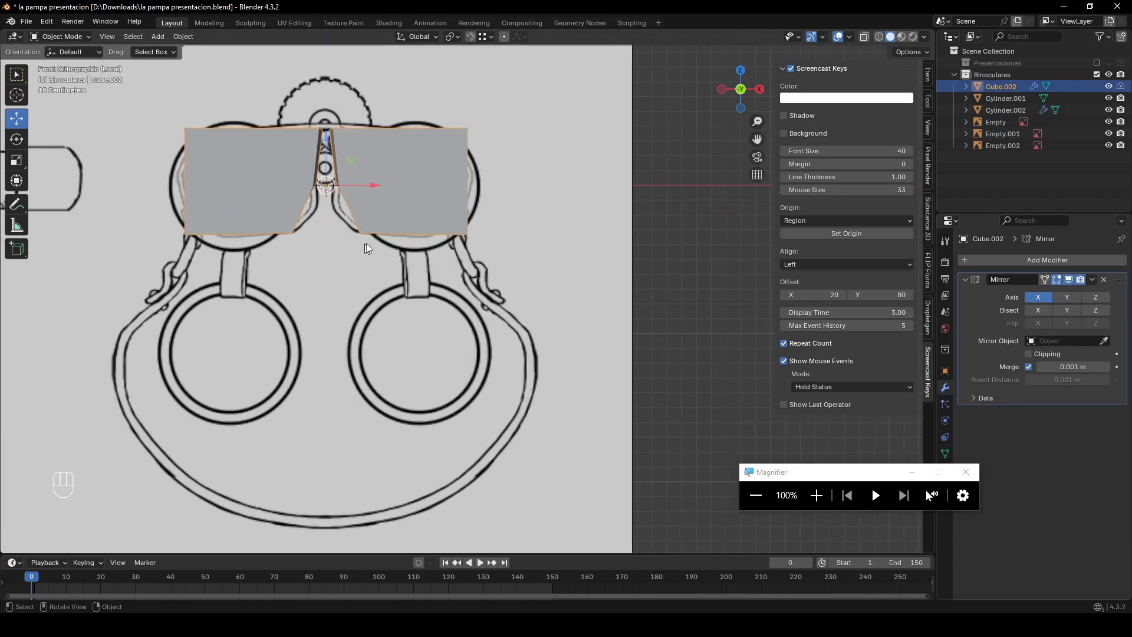
middle_click_drag(363, 246, 548, 373, "shift")
scroll(542, 367, "up", 1)
scroll(540, 366, "up", 2, "alt")
key("alt+z")
key("alt+z")
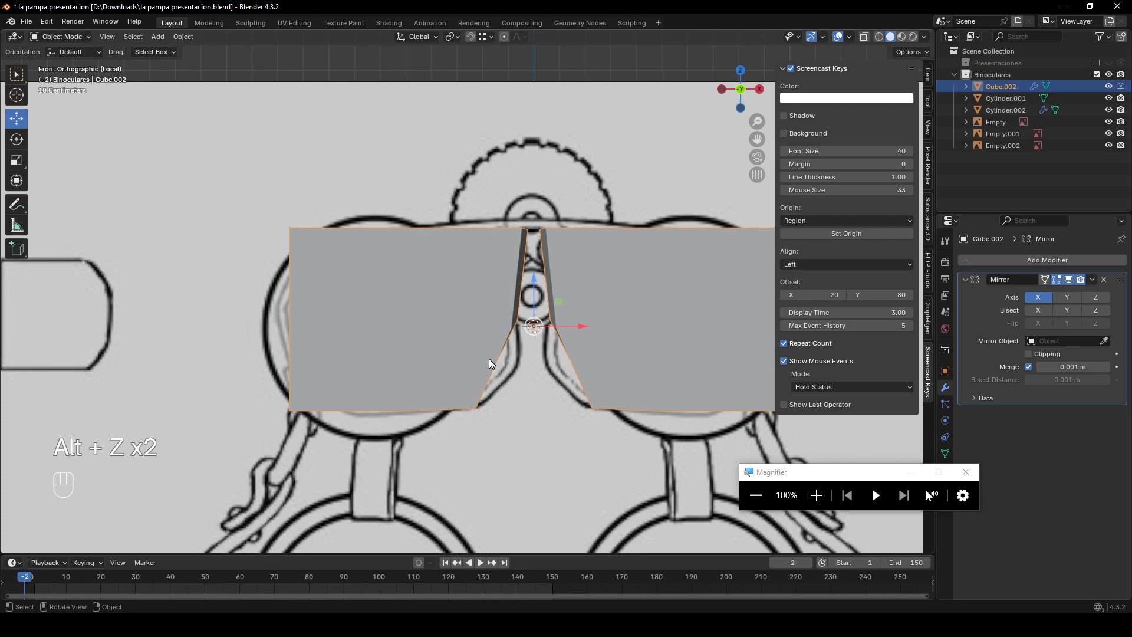
key("Tab")
key("ctrl+r")
left_click(474, 357)
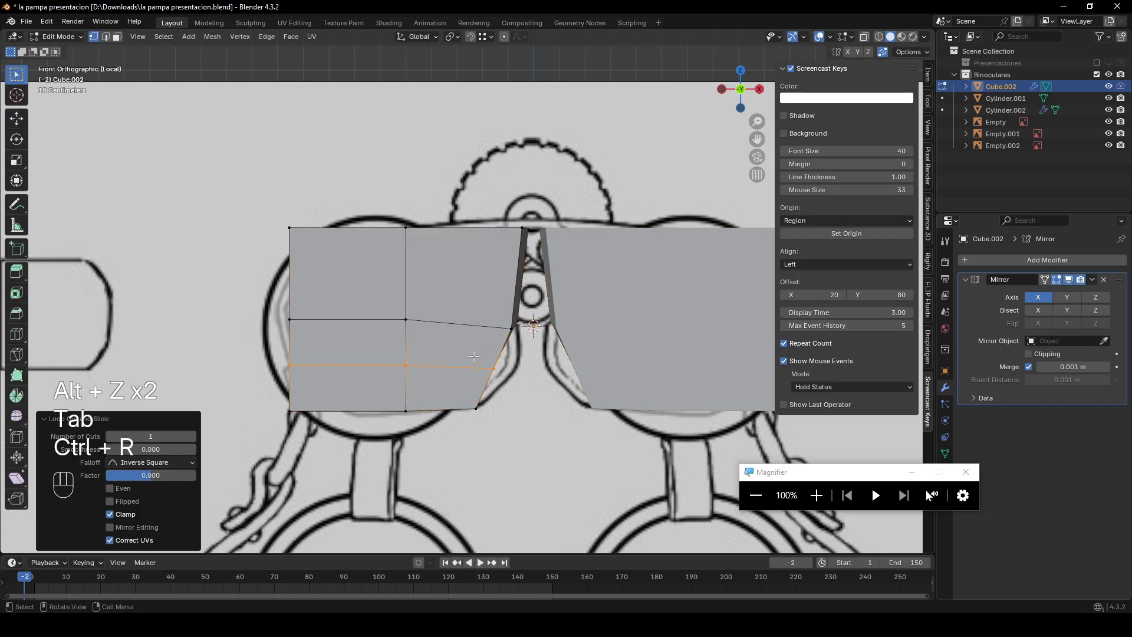
key("ctrl+r")
left_click(415, 263)
- Add two vertical loop cuts to the body block, one in its outer half and one in its inner half
key("ctrl+r")
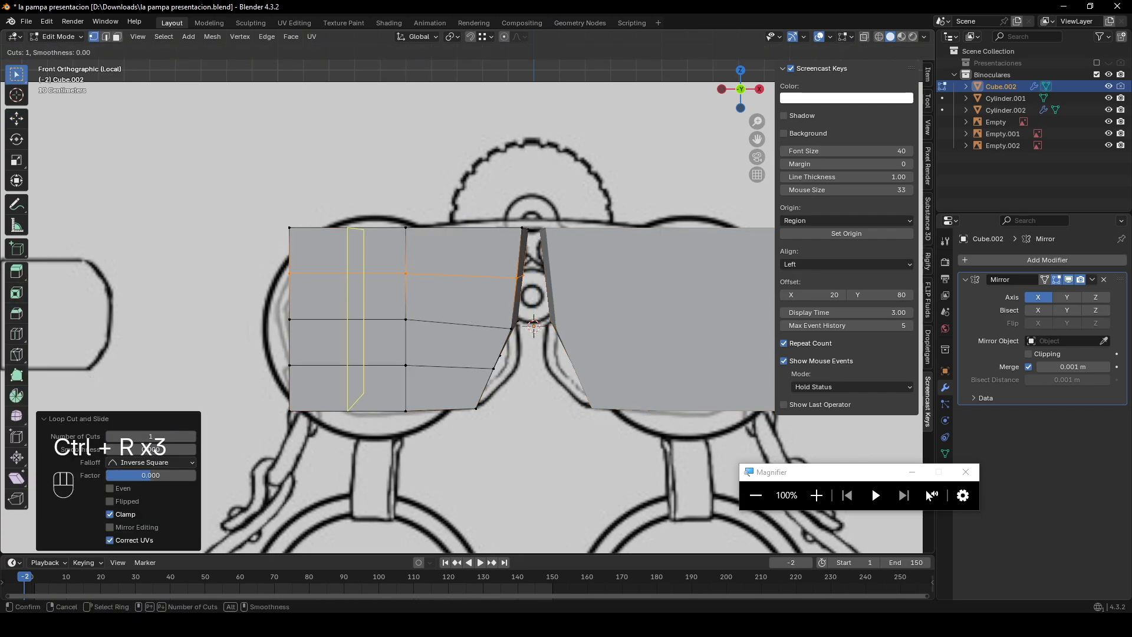
left_click(347, 263)
key("ctrl+r")
left_click(459, 261)
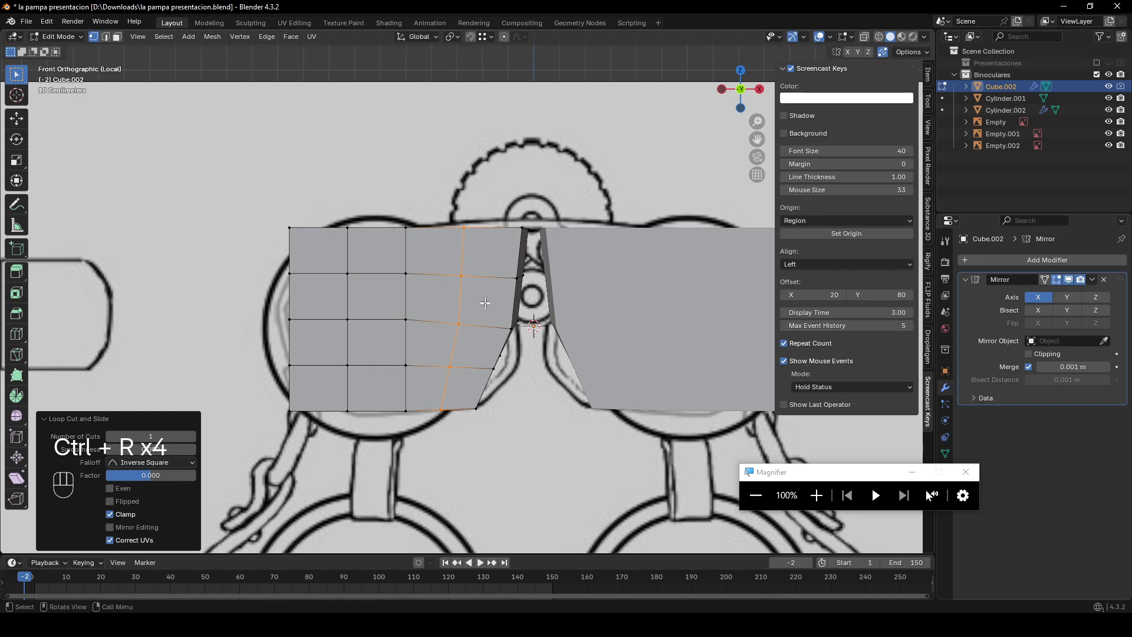
- Move the new lower inner edge vertices about 0.075 m along X and -0.013 m along Z to the drawn outline
key("alt+z")
scroll(485, 303, "up", 3)
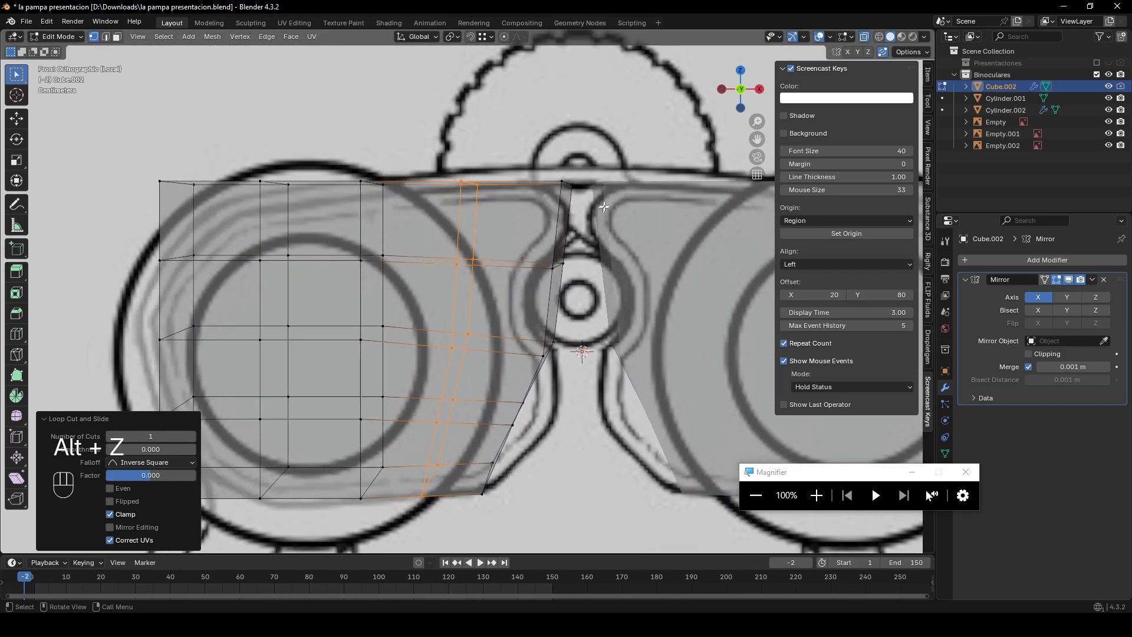
middle_click_drag(563, 384, 528, 293, "shift")
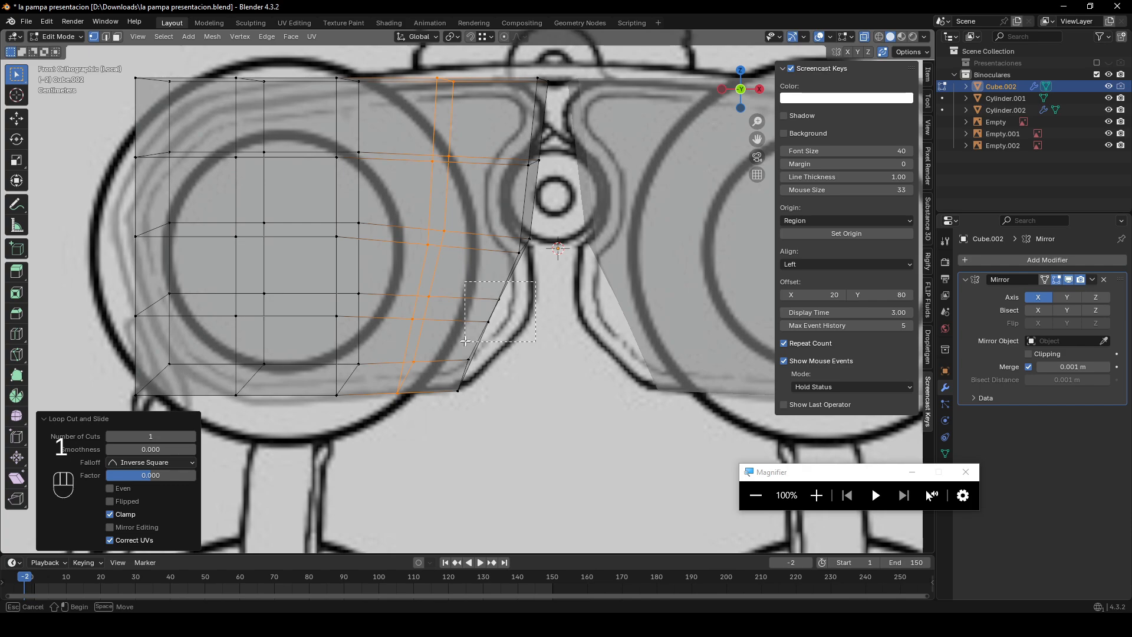
left_click_drag(465, 341, 466, 341)
key("g")
key("x")
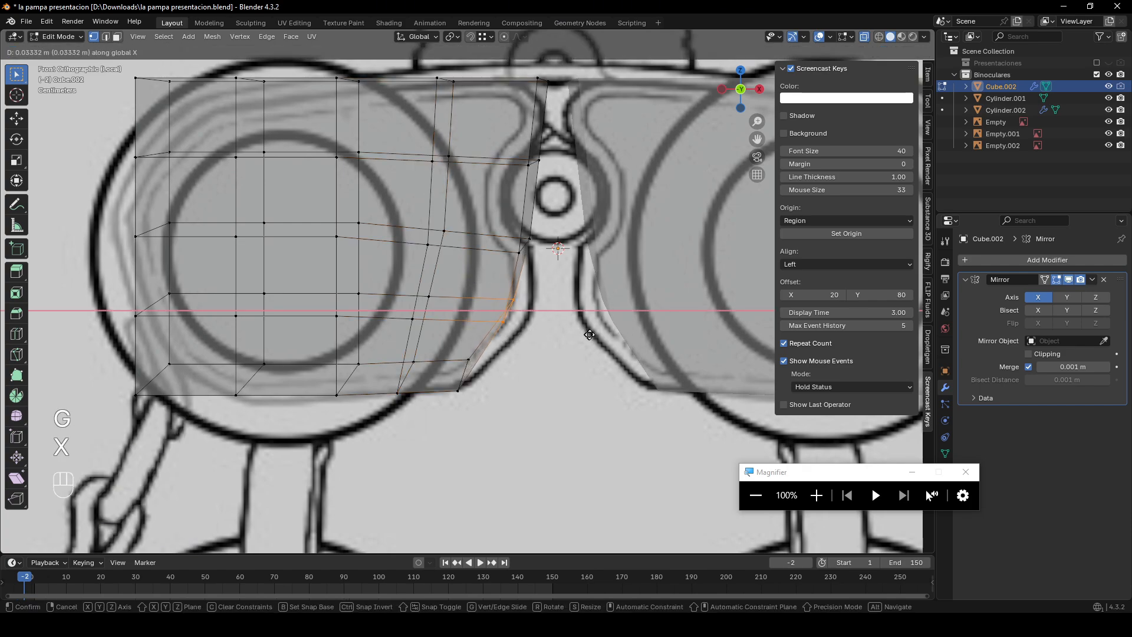
left_click(606, 337)
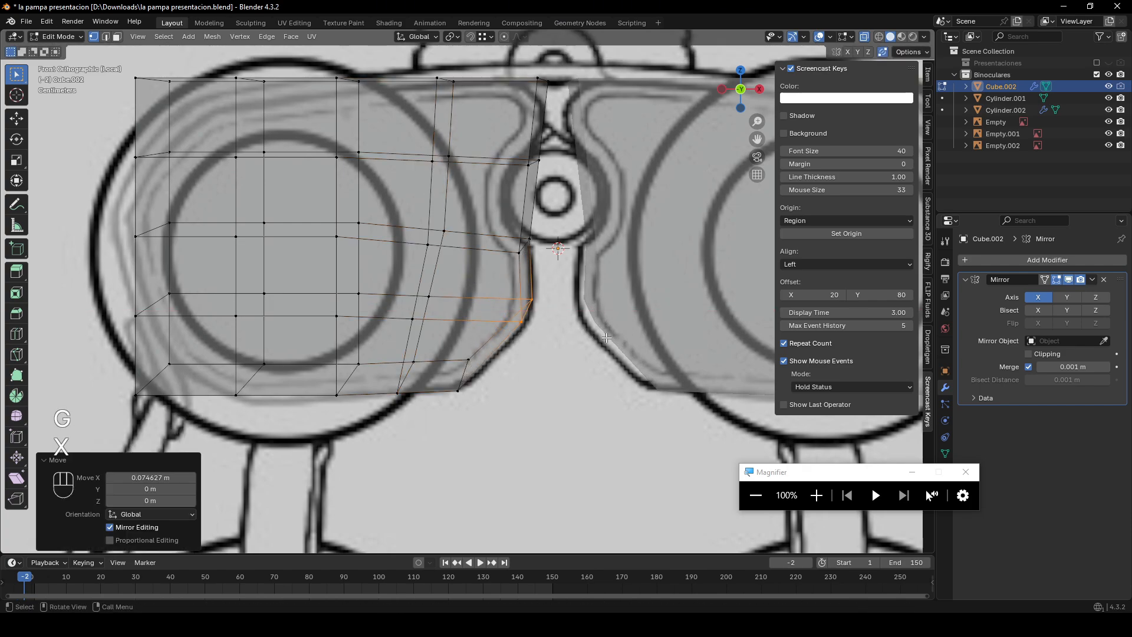
key("g")
key("z")
left_click(606, 343)
middle_click_drag(552, 141, 558, 209, "shift")
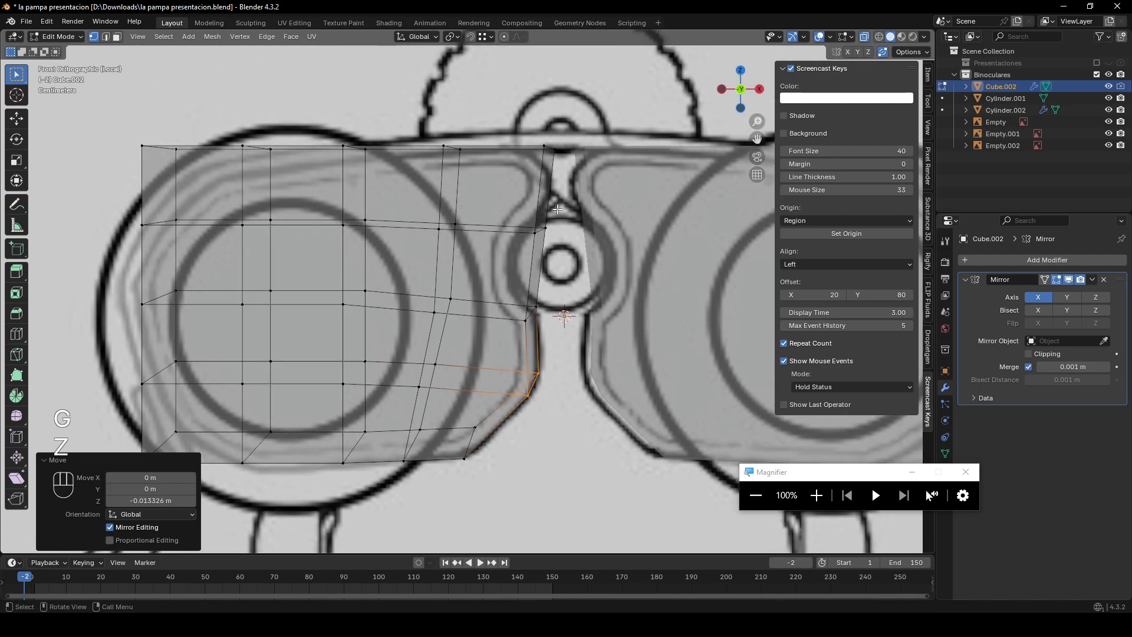
- Raise the upper inner edge vertex beside the hinge about 0.069 m along Z
left_click(535, 235)
key("g")
key("z")
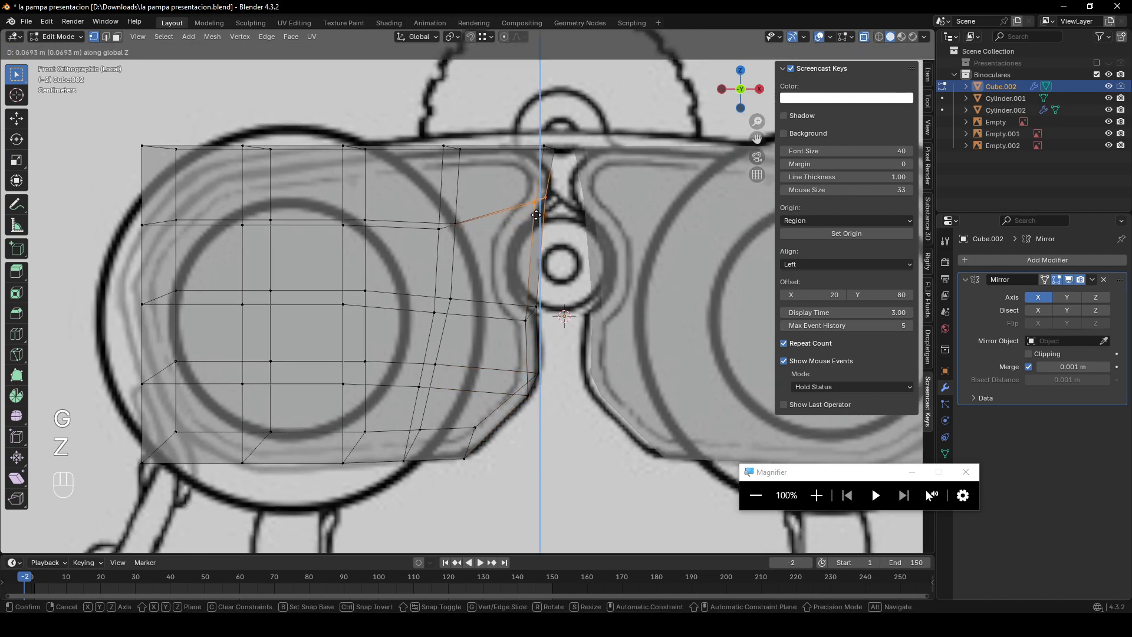
left_click(536, 215)
- Move the block's top inner corner vertices outward along X, away from the central hinge
left_click_drag(592, 125, 531, 164)
key("g")
key("y")
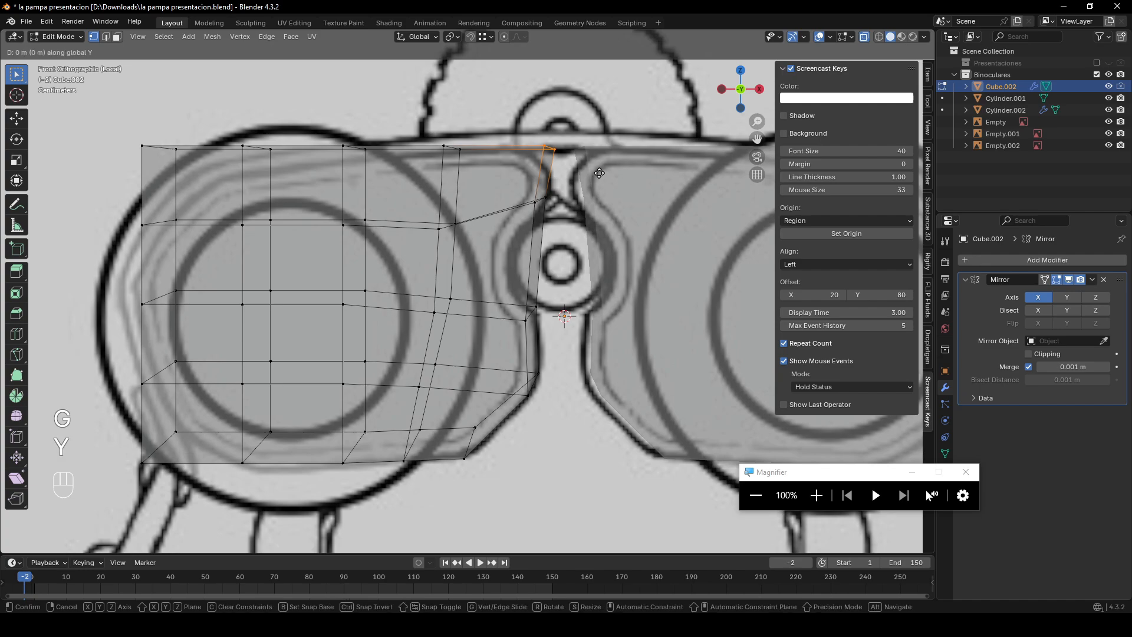
key("x")
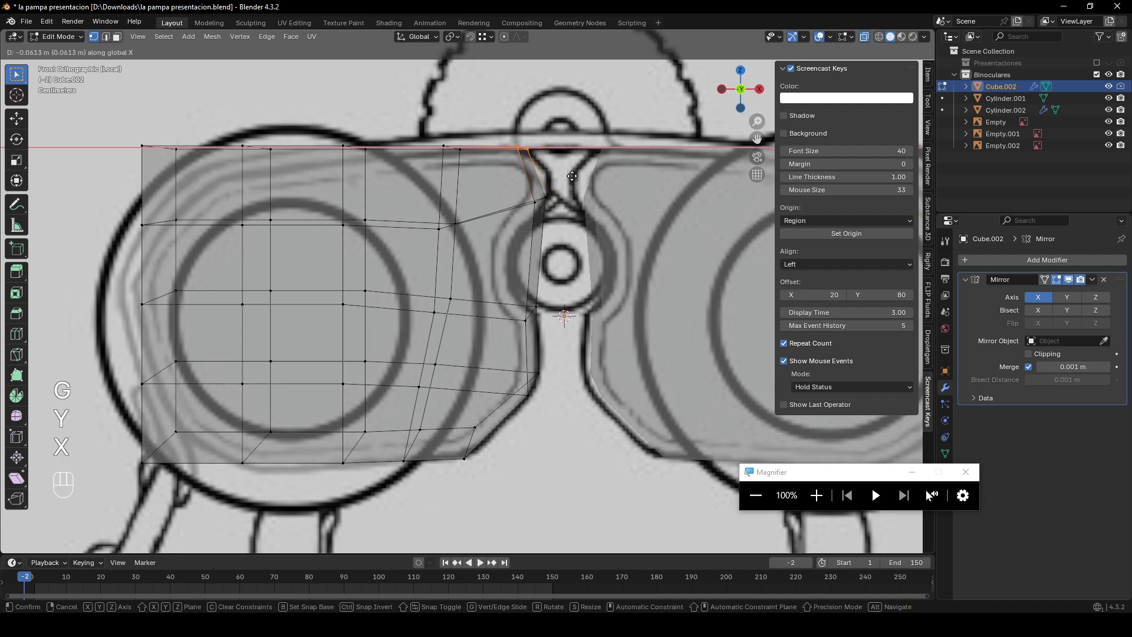
left_click(568, 177)
- Examine the block's outer top corner and overall shape against the front-view drawing
middle_click_drag(295, 206, 564, 214, "shift")
left_click_drag(467, 141, 405, 182)
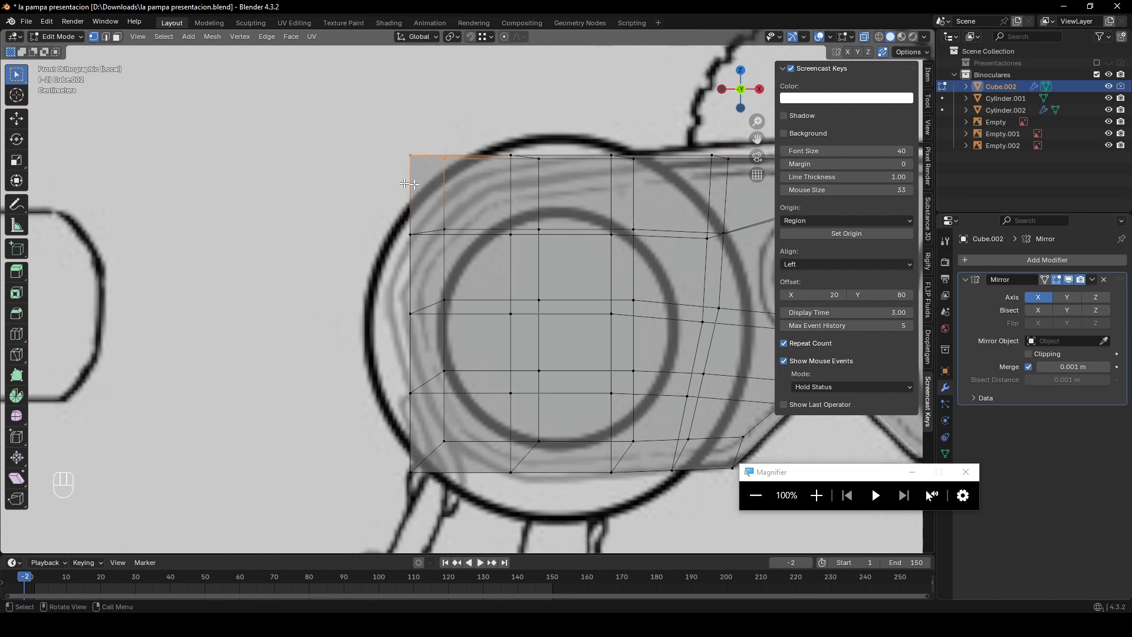
scroll(472, 217, "down", 1)
scroll(489, 223, "down", 5)
middle_click_drag(489, 224, 534, 265)
key("alt+z")
scroll(481, 281, "down", 3)
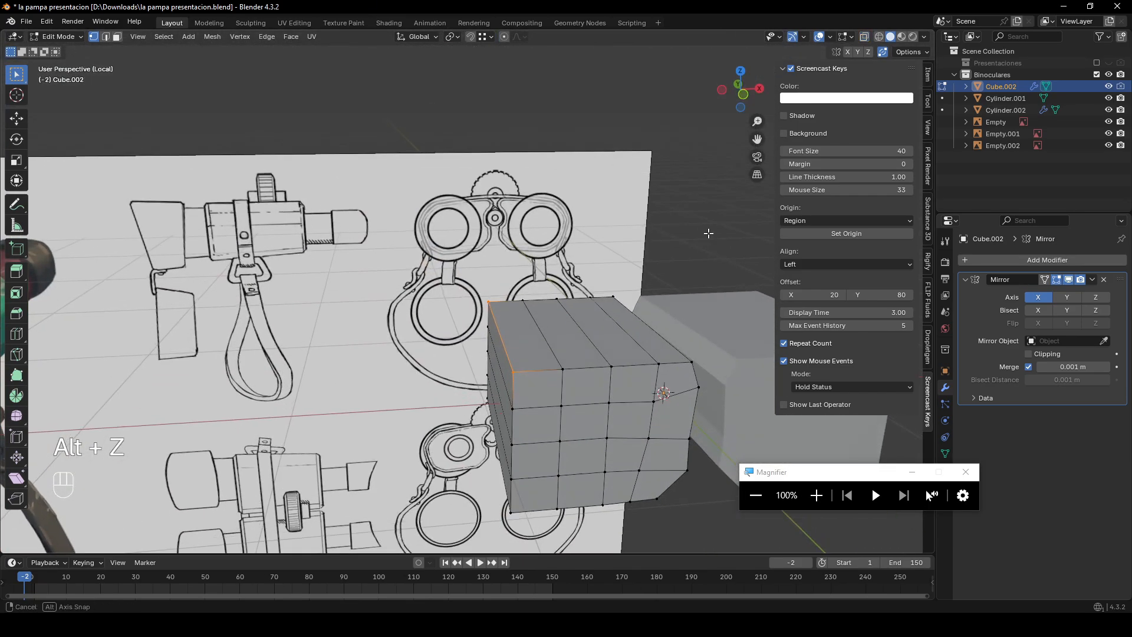
scroll(707, 232, "up", 2)
left_click(749, 97)
key("alt+z")
scroll(503, 350, "up", 5)
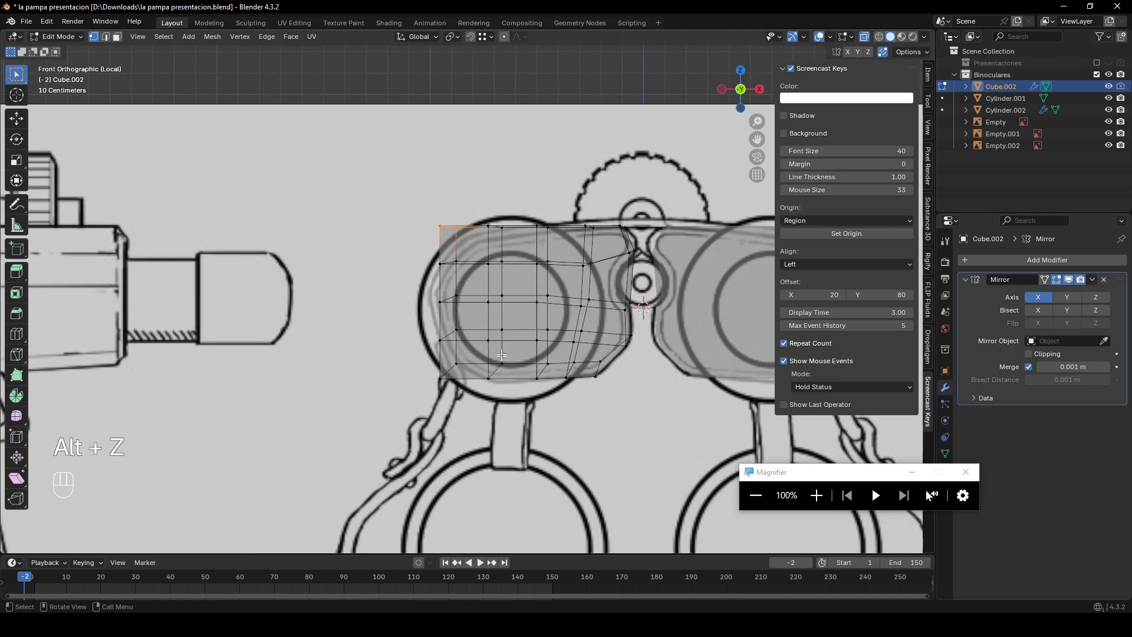
- Undo the vertex moves and loop cuts on the body block, back to Object Mode
key("ctrl+z")
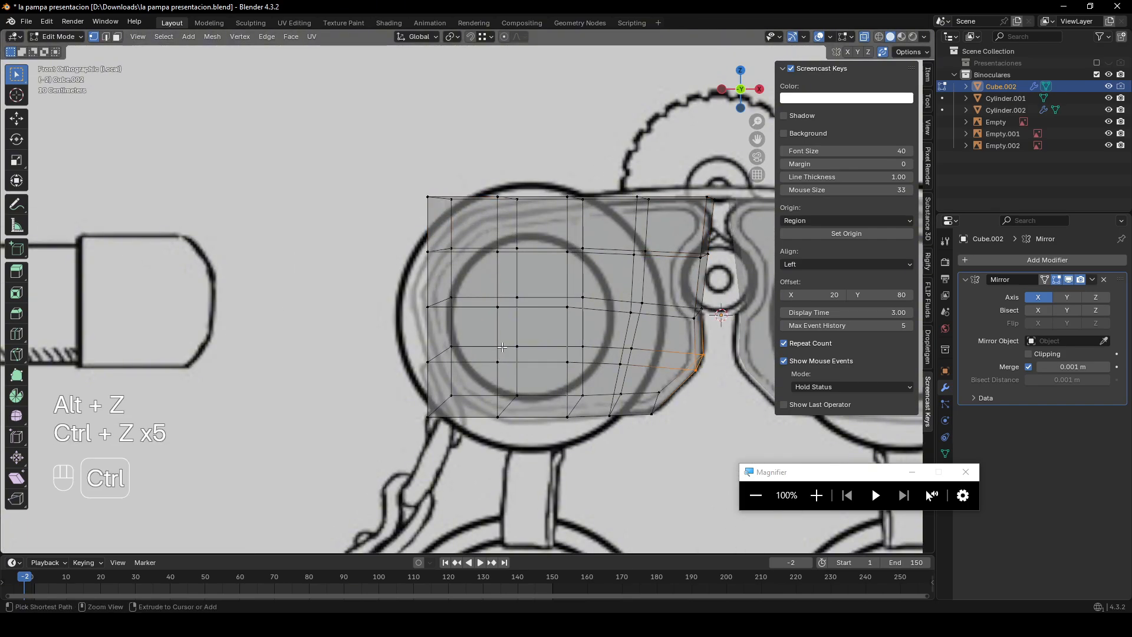
key("ctrl+z")
key("ctrl+z")
key("ctrl+z")
key("ctrl+z")
key("ctrl+z")
key("ctrl+z")
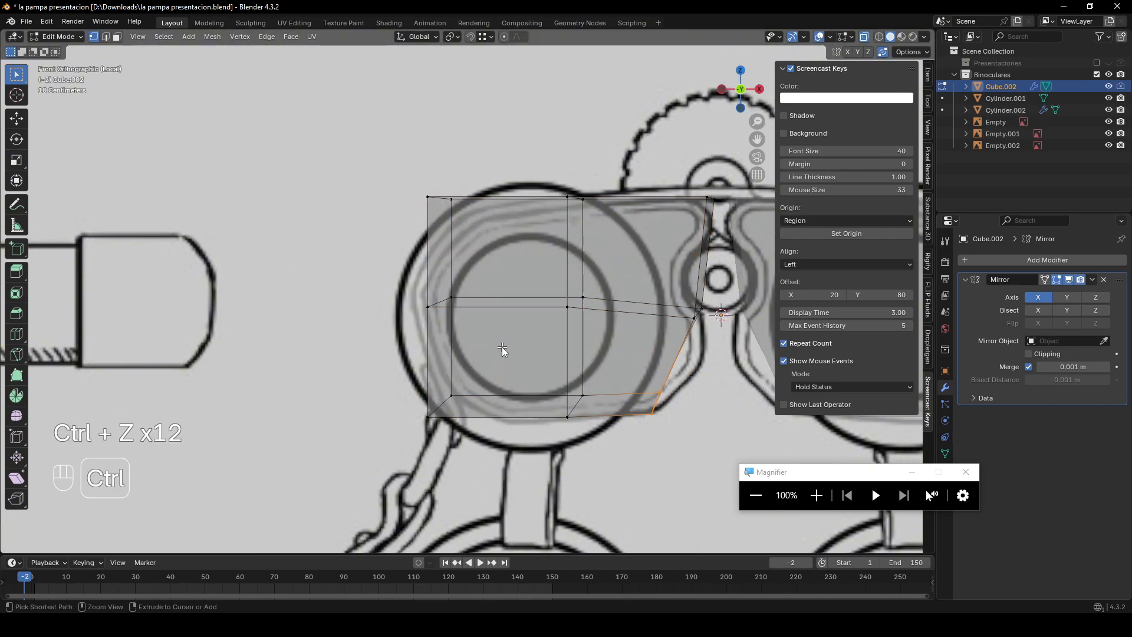
key("ctrl+z")
key("ctrl+z")
key("ctrl+z")
key("ctrl+z")
key("Tab")
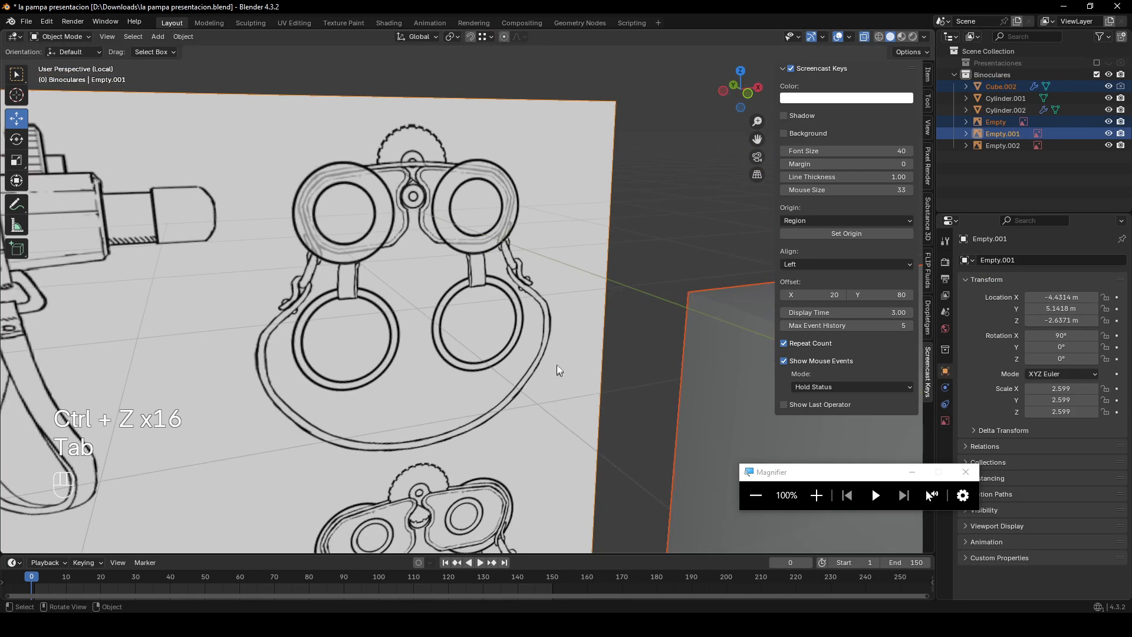
- Select the mirrored body block and delete it
scroll(557, 361, "down", 5)
middle_click_drag(553, 390, 540, 408)
left_click(536, 399)
left_click(568, 333)
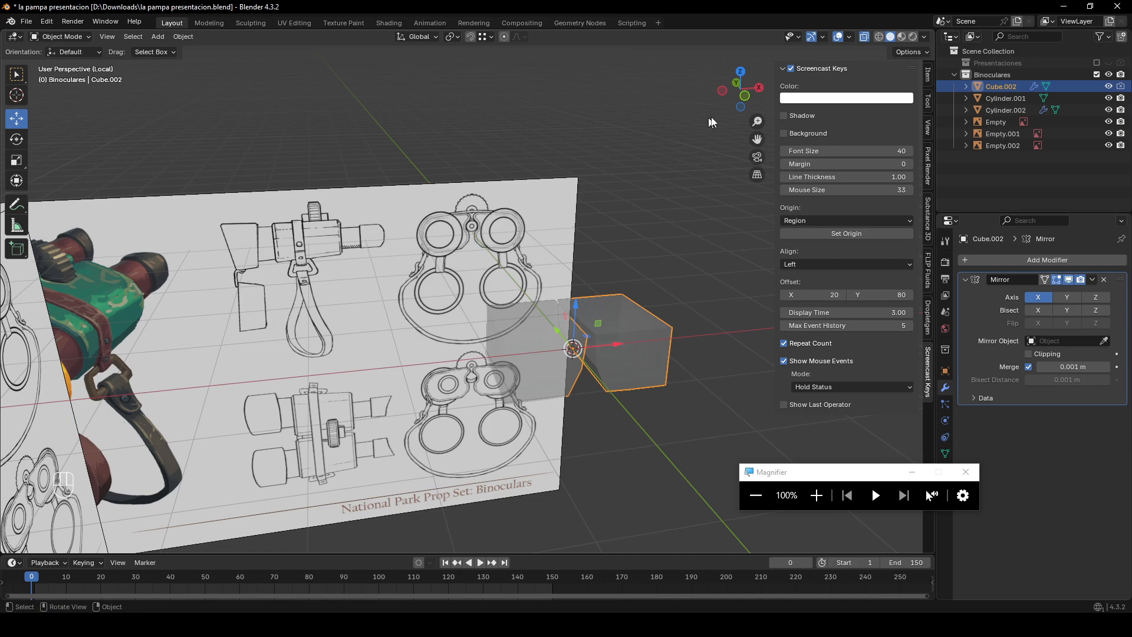
key("Delete")
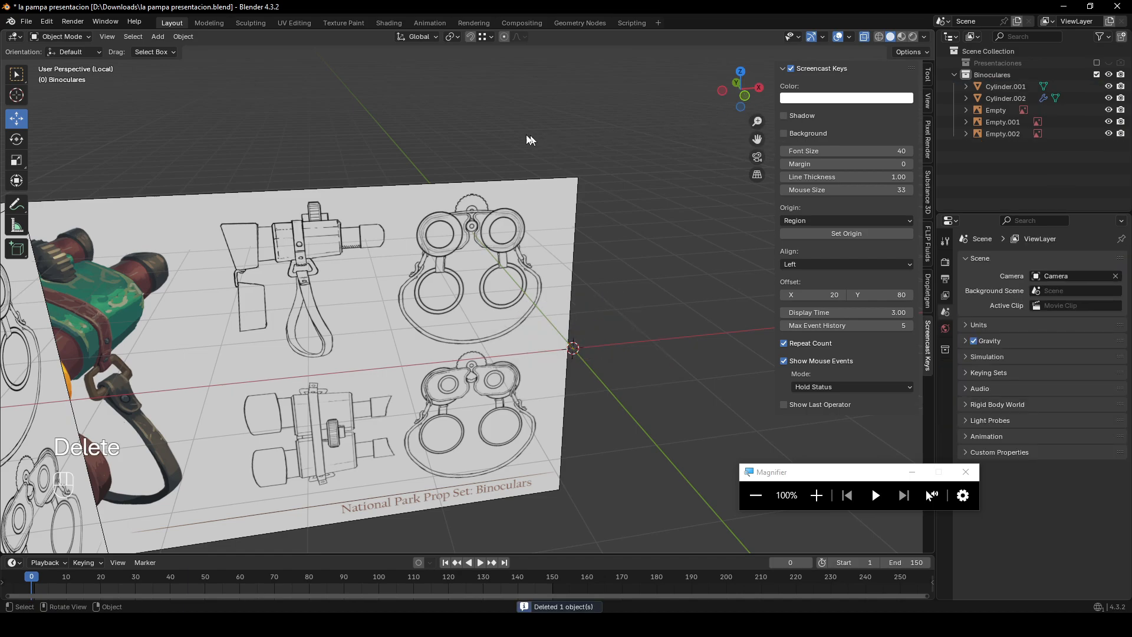
- Add a new cube mesh at the scene centre
left_click(745, 97)
left_click(157, 36)
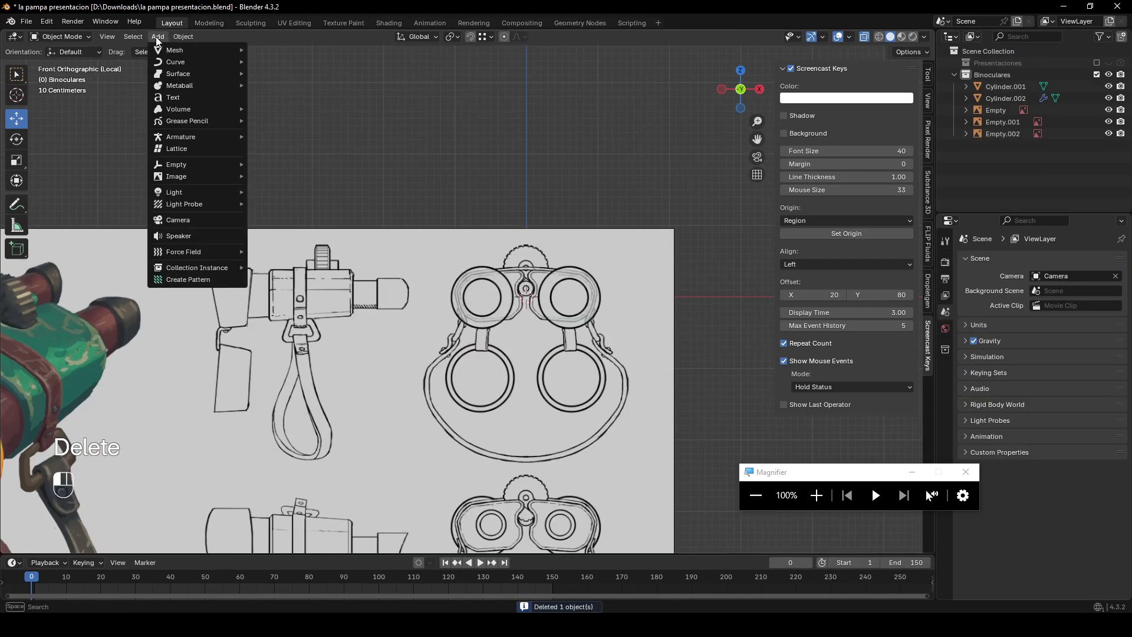
mouse_move(176, 50)
left_click(286, 63)
- Add eight evenly spaced vertical loop cuts across the new cube's width
middle_click_drag(608, 287, 653, 310)
key("Tab")
scroll(597, 290, "down", 3)
key("alt+z")
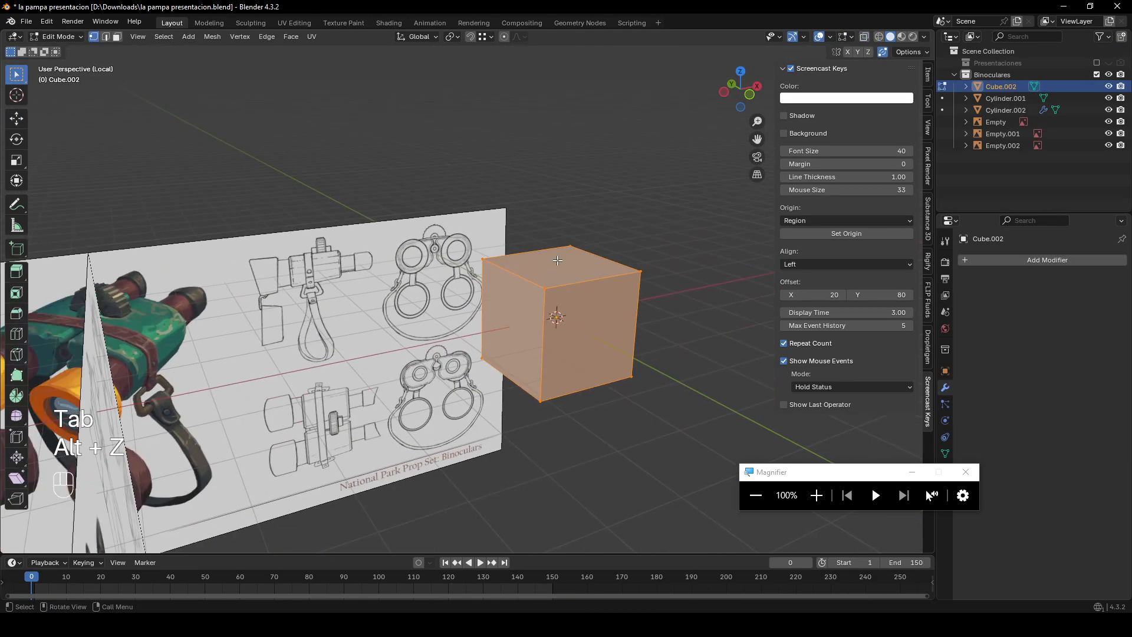
middle_click_drag(574, 257, 535, 316)
key("ctrl+r")
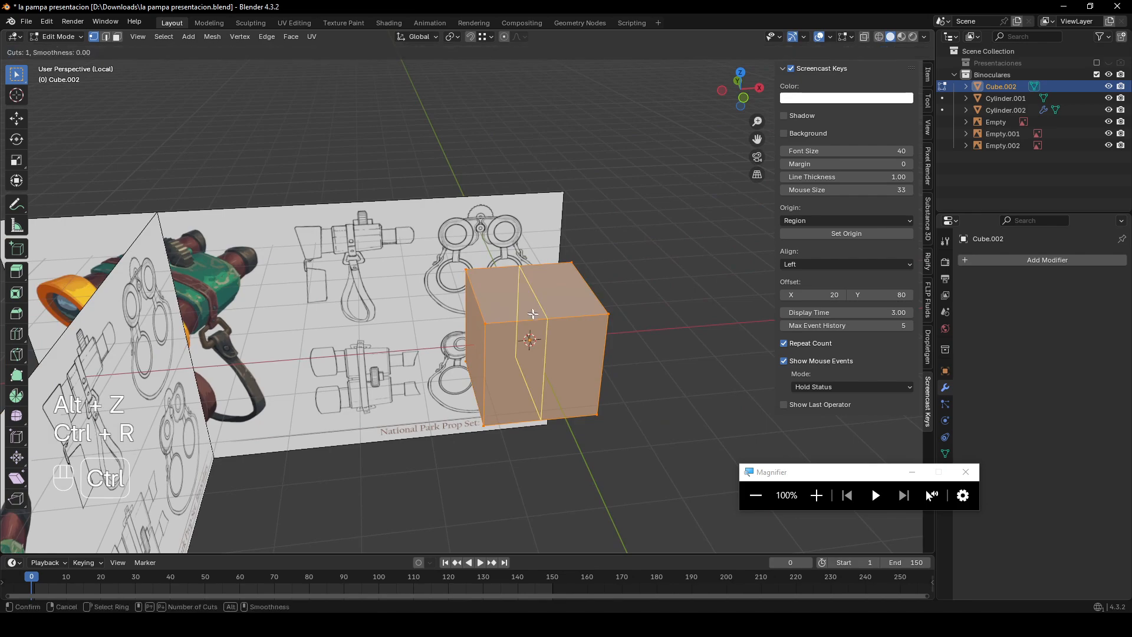
scroll(535, 315, "up", 4)
scroll(536, 315, "up", 3)
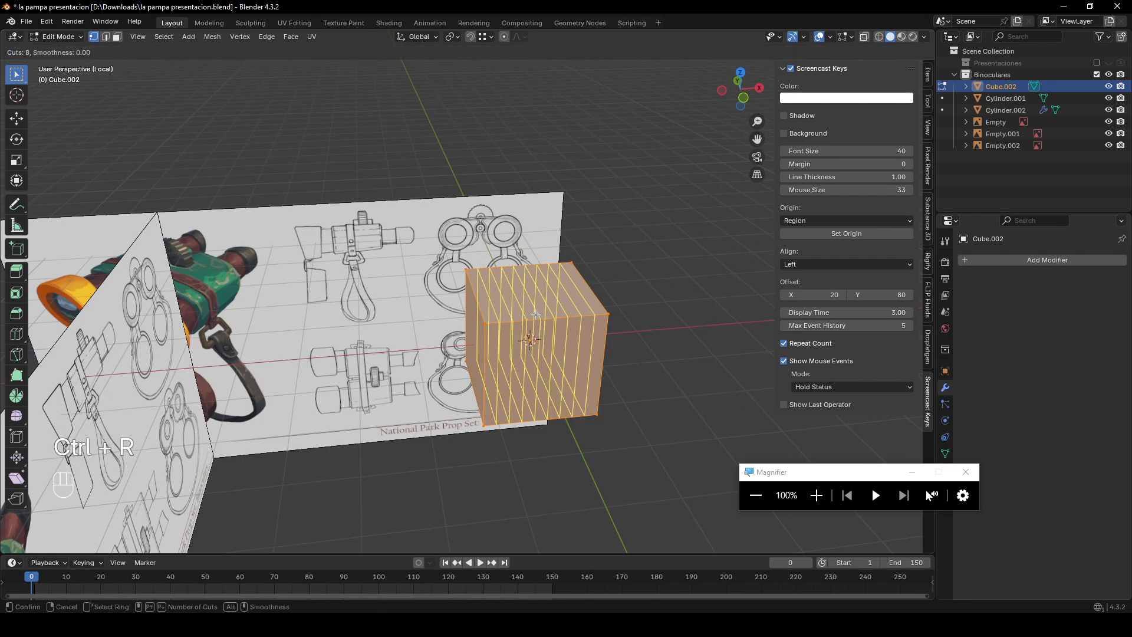
left_click(535, 315)
right_click(535, 315)
- Add a series of evenly spaced horizontal loop cuts through the cube's height
key("ctrl+r")
scroll(553, 347, "up", 6)
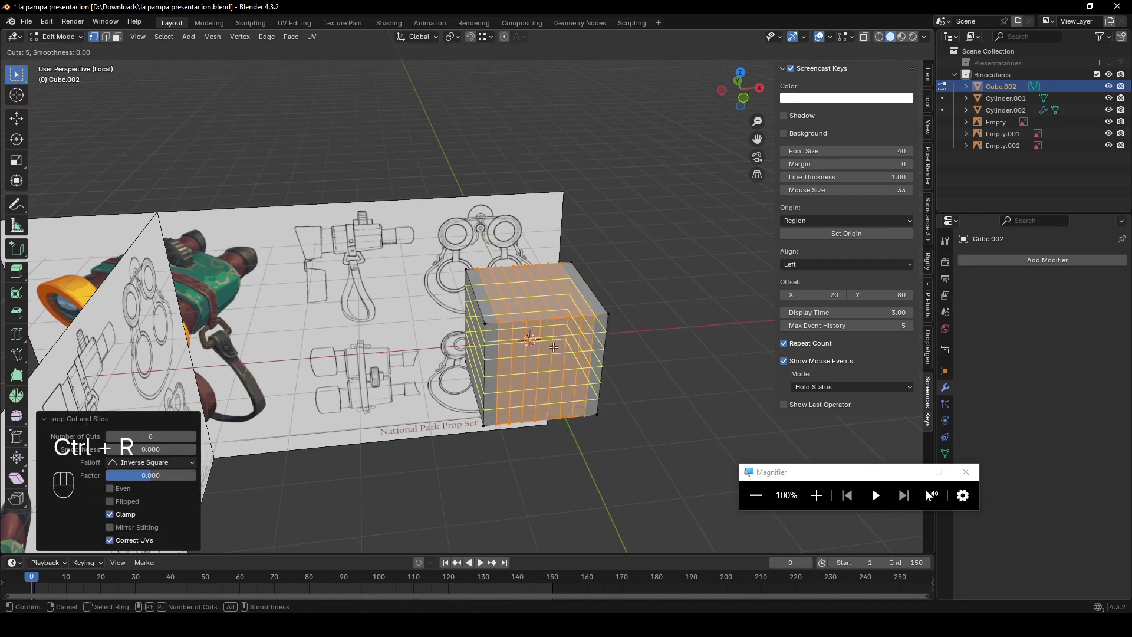
left_click(554, 347)
right_click(555, 347)
- Compare the subdivided cube's appearance in Object Mode with its mesh grid in Edit Mode
key("Tab")
mouse_move(575, 349)
middle_mouse_down()
mouse_move(566, 322)
mouse_move(573, 334)
middle_mouse_up()
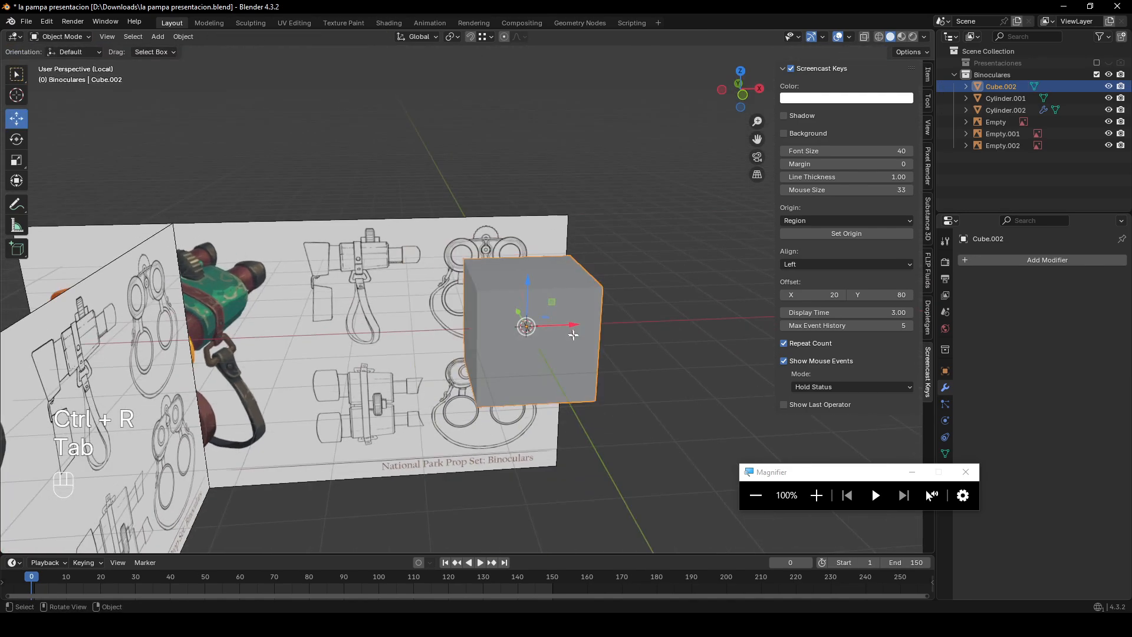
key("Tab")
key("Tab")
middle_click_drag(665, 371, 700, 386)
left_click(693, 385)
key("Tab")
left_click(605, 364)
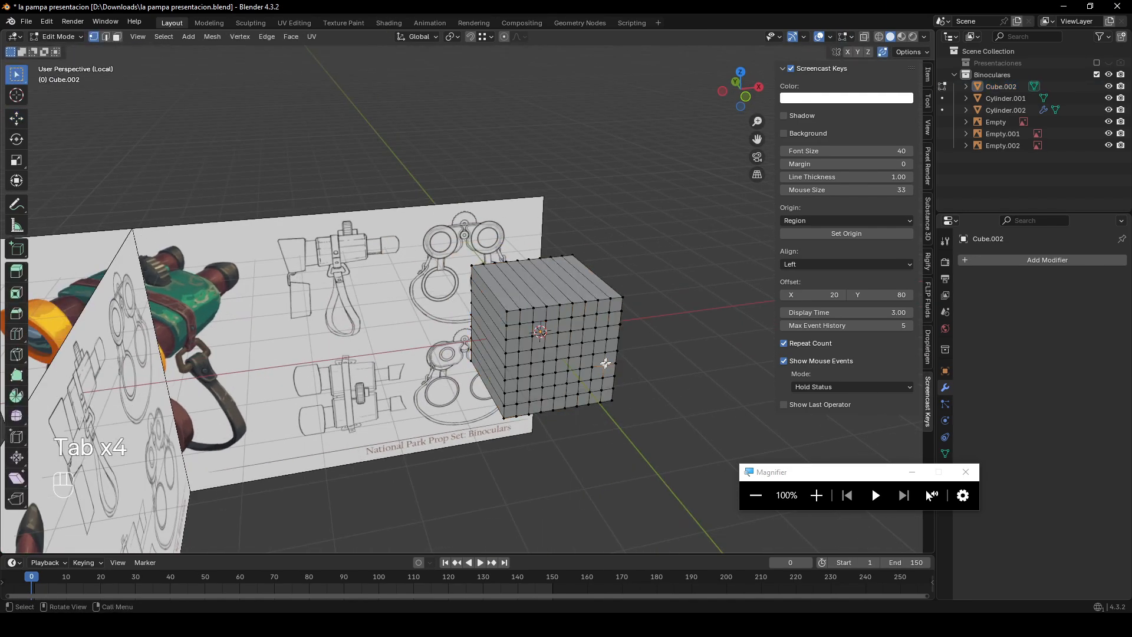
left_click(595, 354)
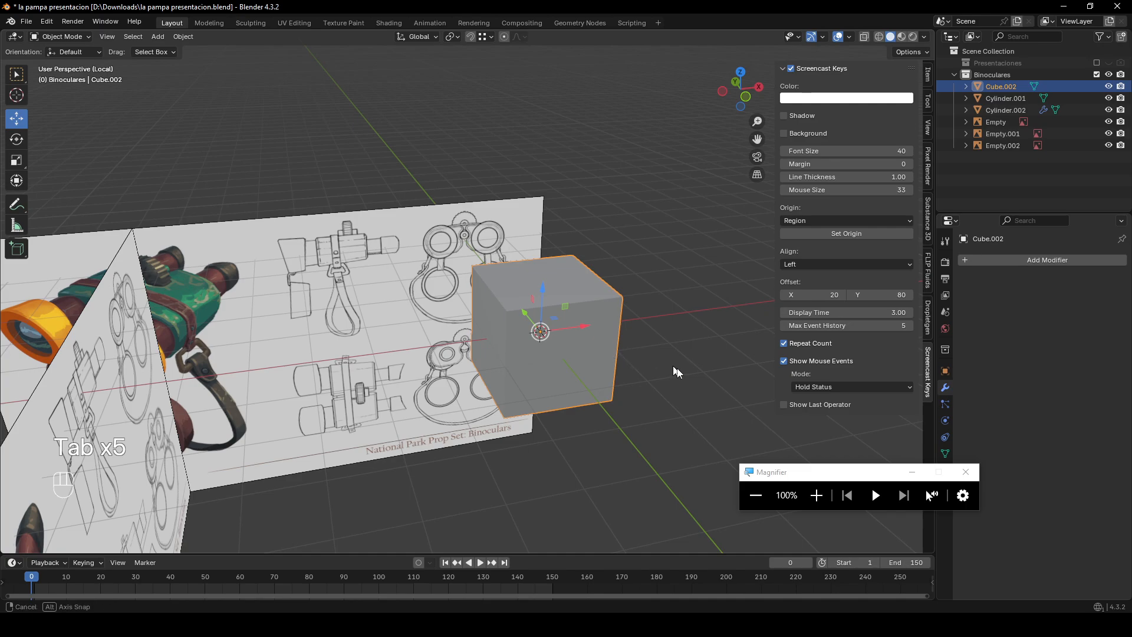
left_click(684, 372)
middle_click_drag(676, 372, 539, 293)
left_click(588, 350)
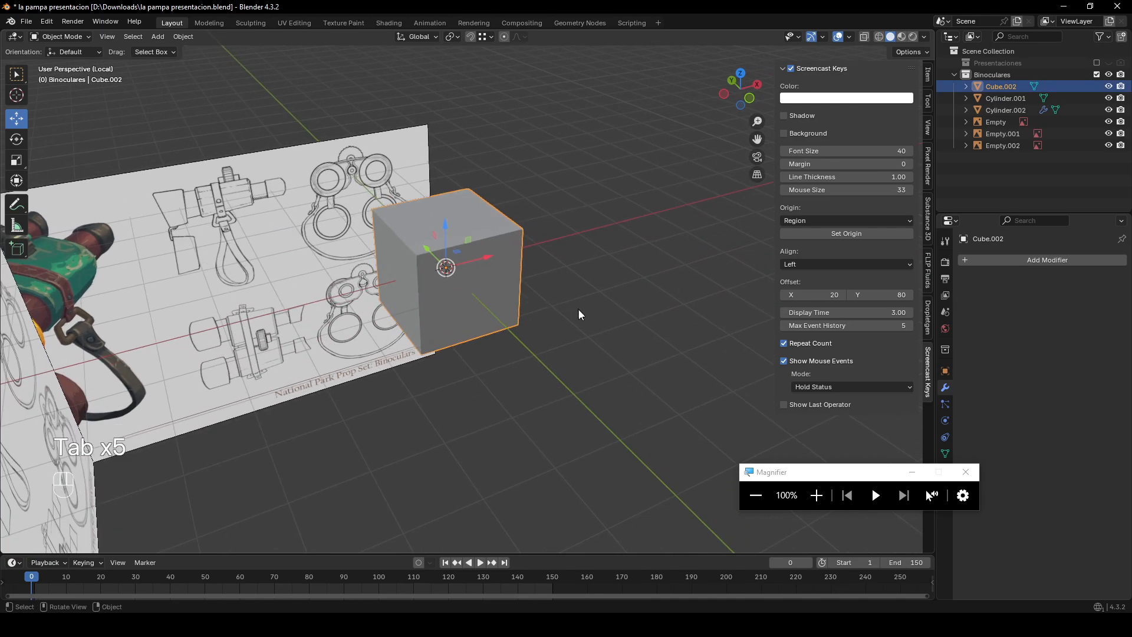
left_click(618, 313)
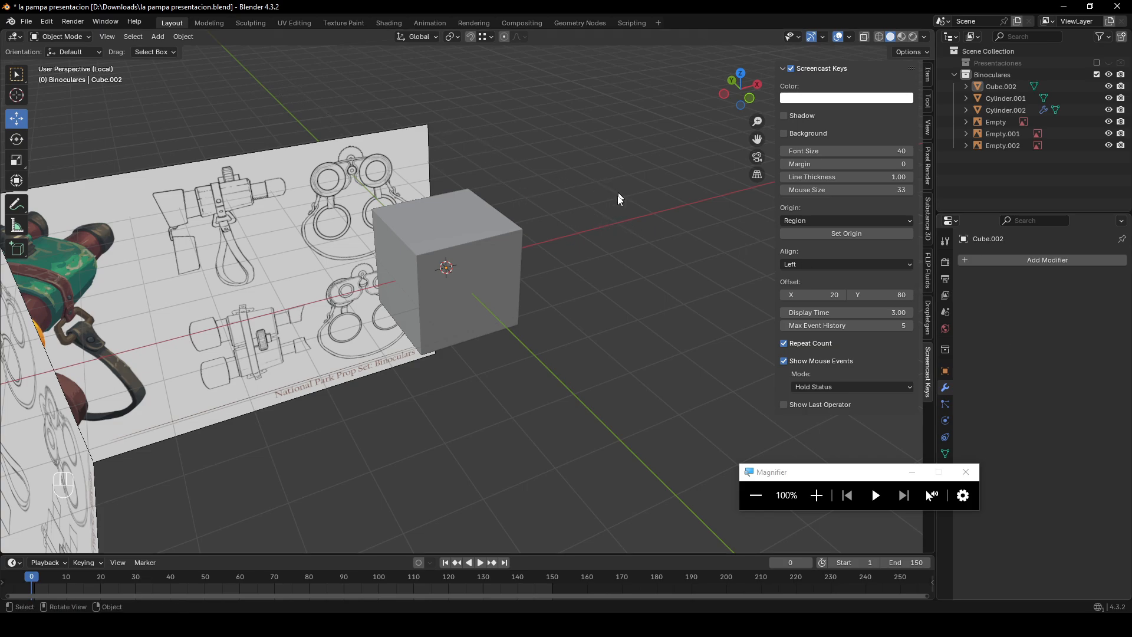
scroll(575, 226, "up", 3)
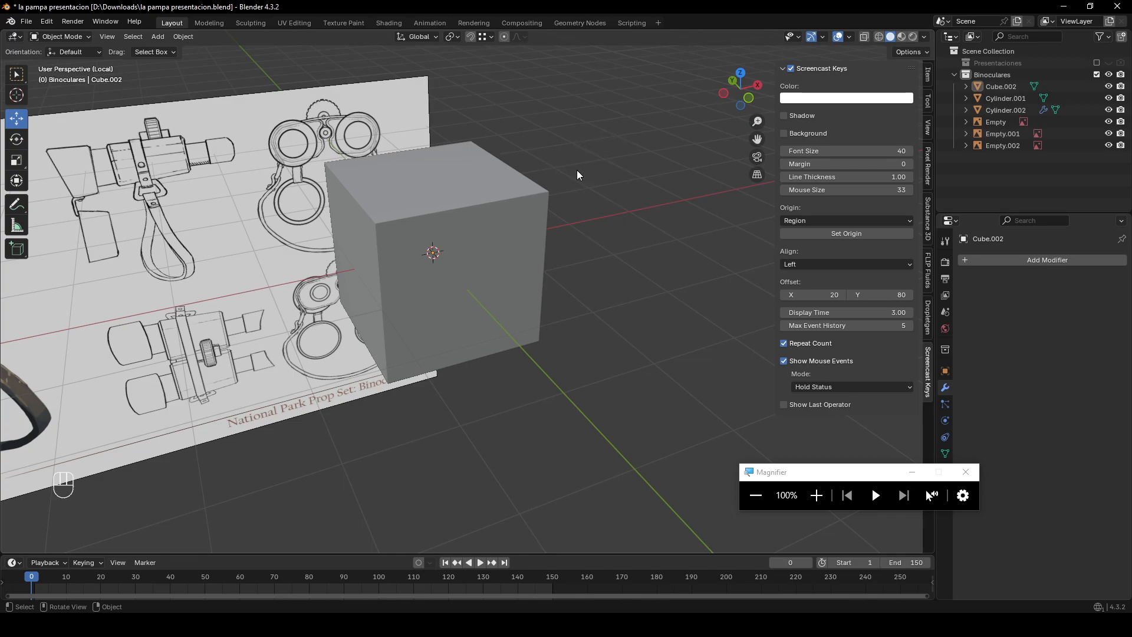
- Add a lattice at the scene centre and set its radius to 2 m
left_click(159, 37)
mouse_move(164, 52)
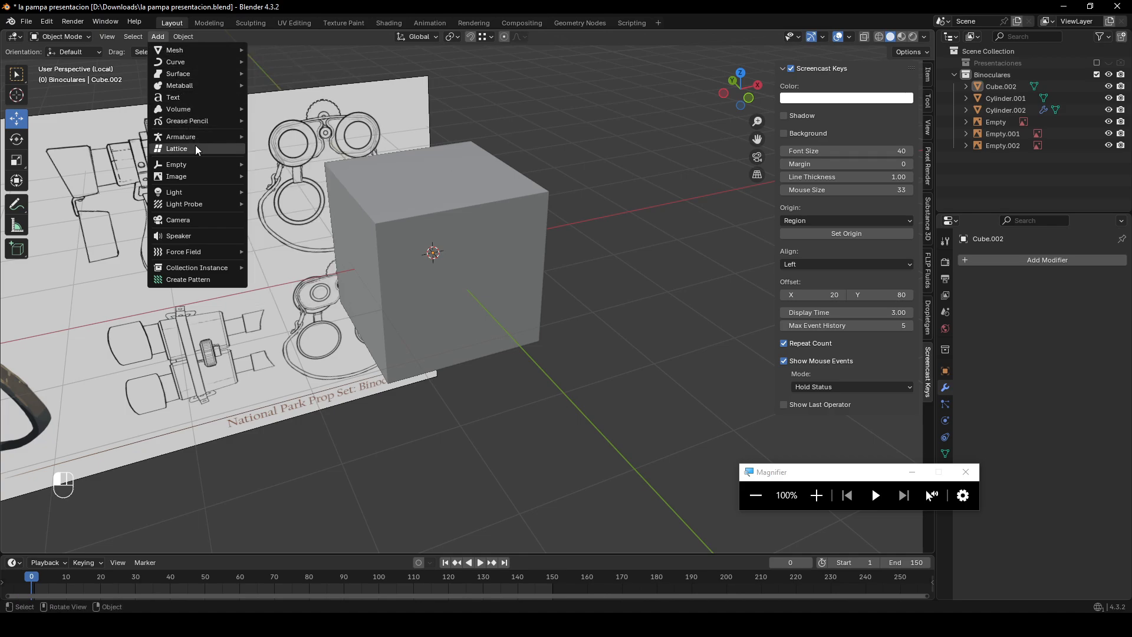
left_click(173, 151)
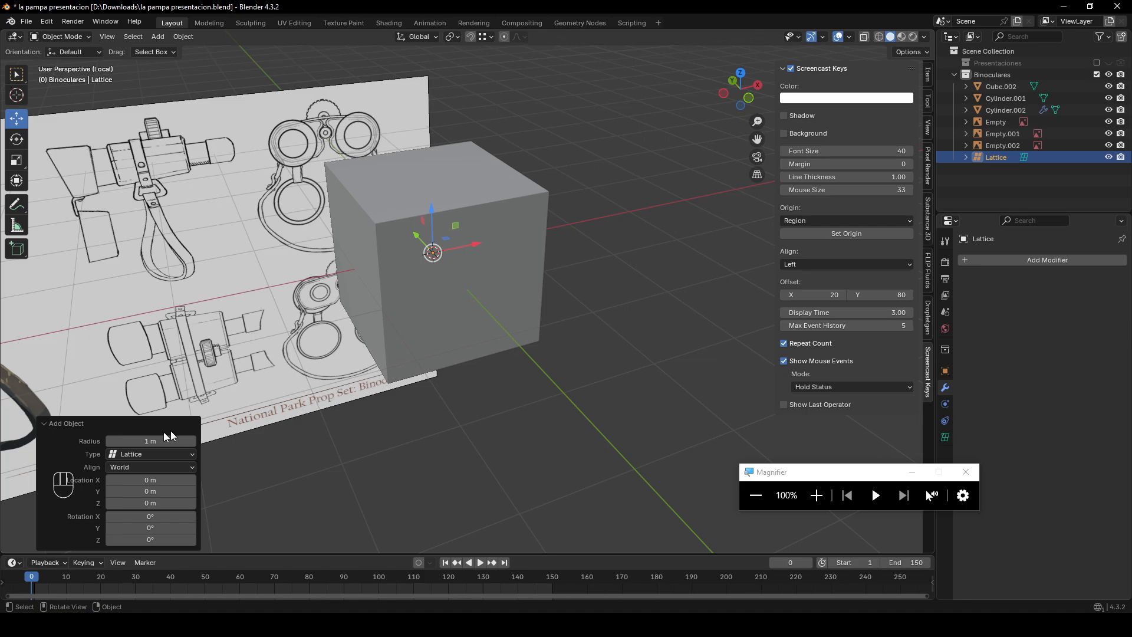
left_click_drag(166, 437, 186, 441)
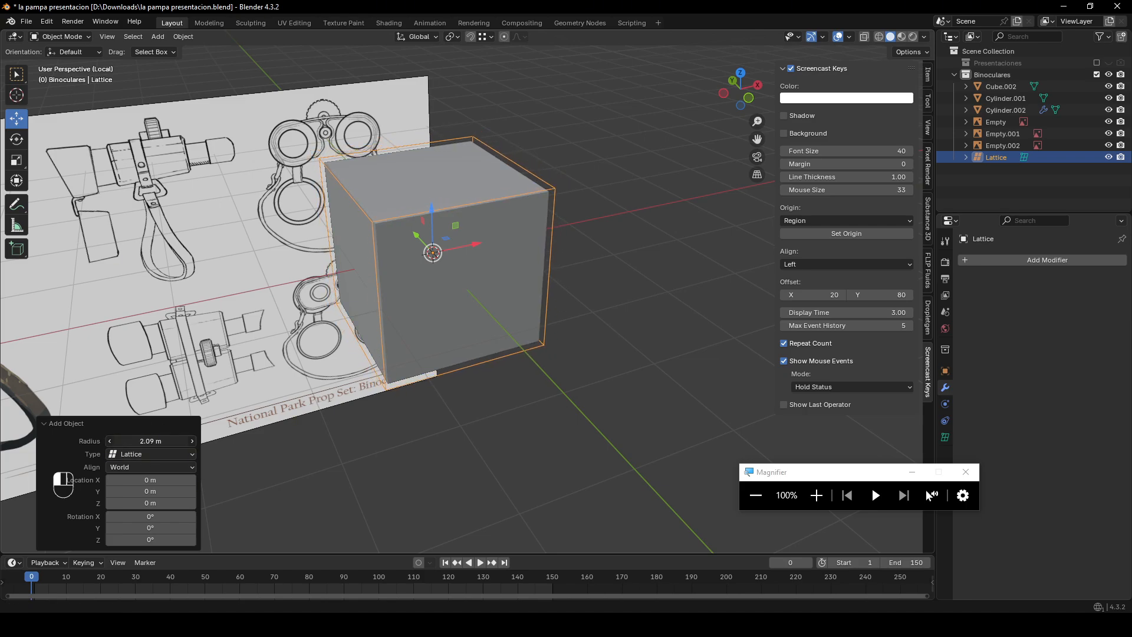
left_click(155, 441)
type("2")
key("Return")
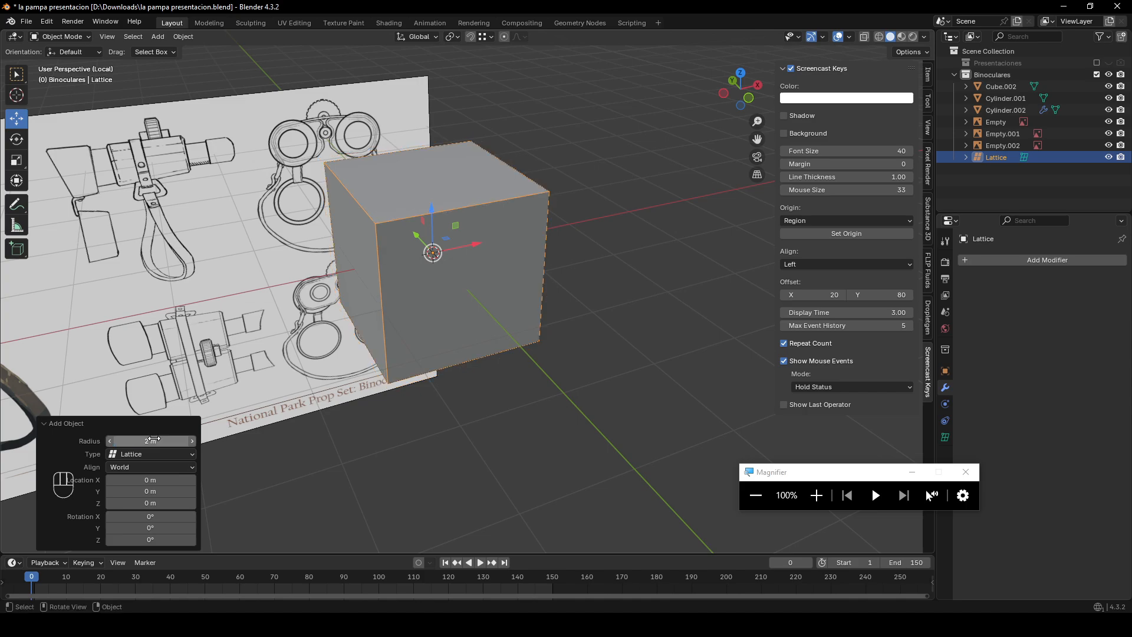
- Fine-tune the lattice radius so that it closely encloses the cube, and close the Magnifier window
middle_click_drag(382, 365, 355, 352)
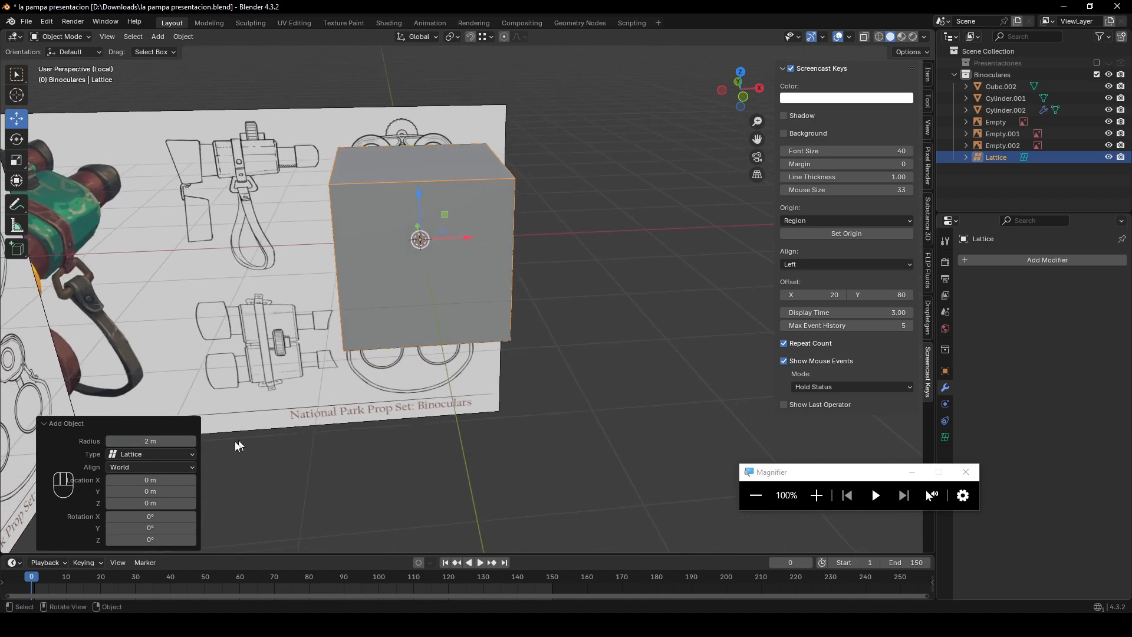
left_click_drag(152, 441, 159, 441)
middle_click_drag(423, 268, 457, 281)
key("Tab")
key("Tab")
middle_click_drag(563, 275, 579, 283)
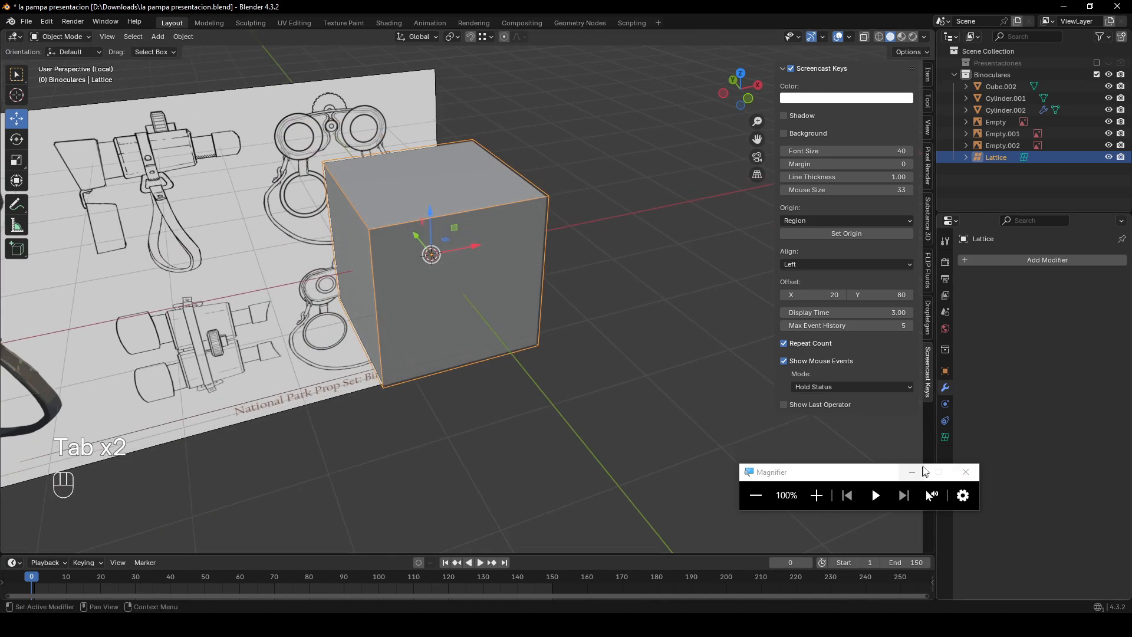
left_click(965, 472)
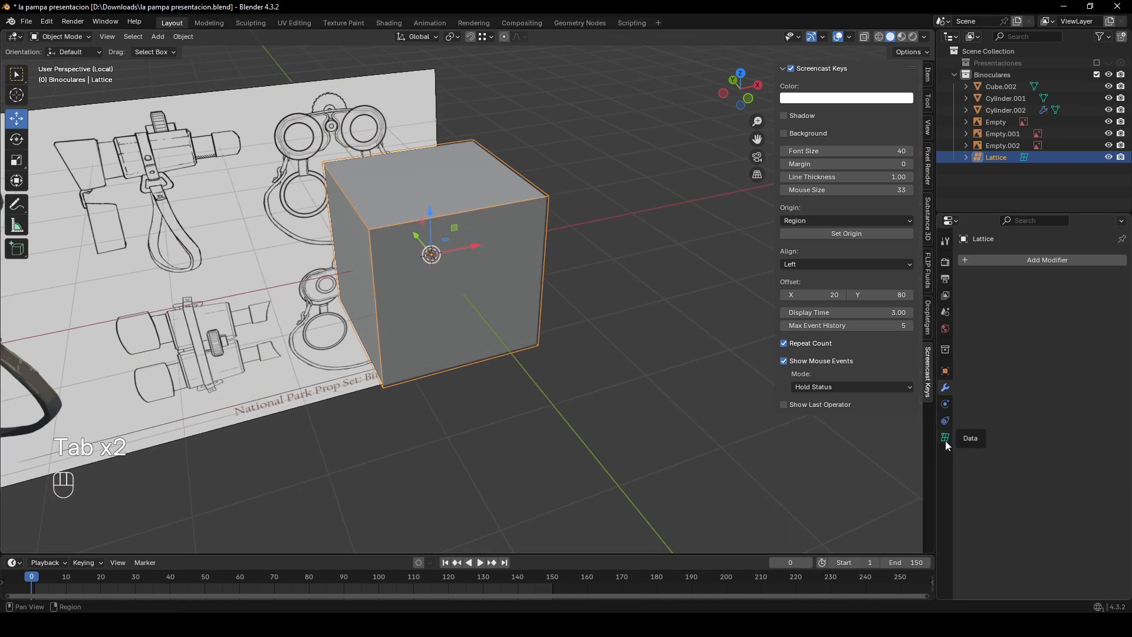
- Set the lattice's U, V and W resolution to 5 each
left_click(945, 438)
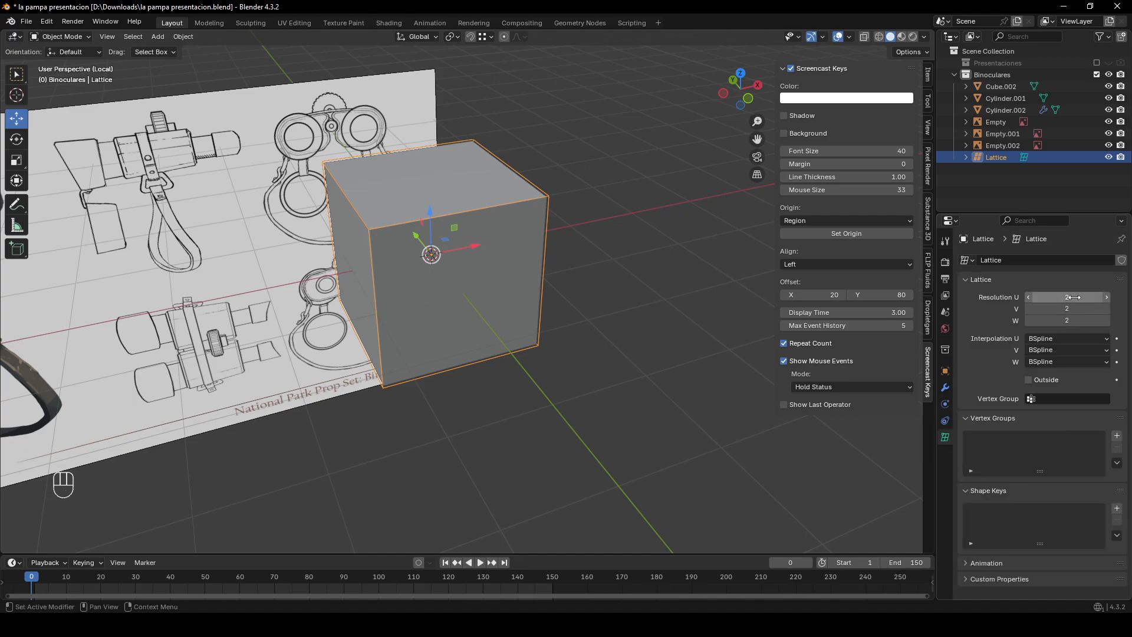
mouse_move(1075, 298)
left_mouse_down()
mouse_move(1087, 297)
mouse_move(1077, 298)
left_mouse_up()
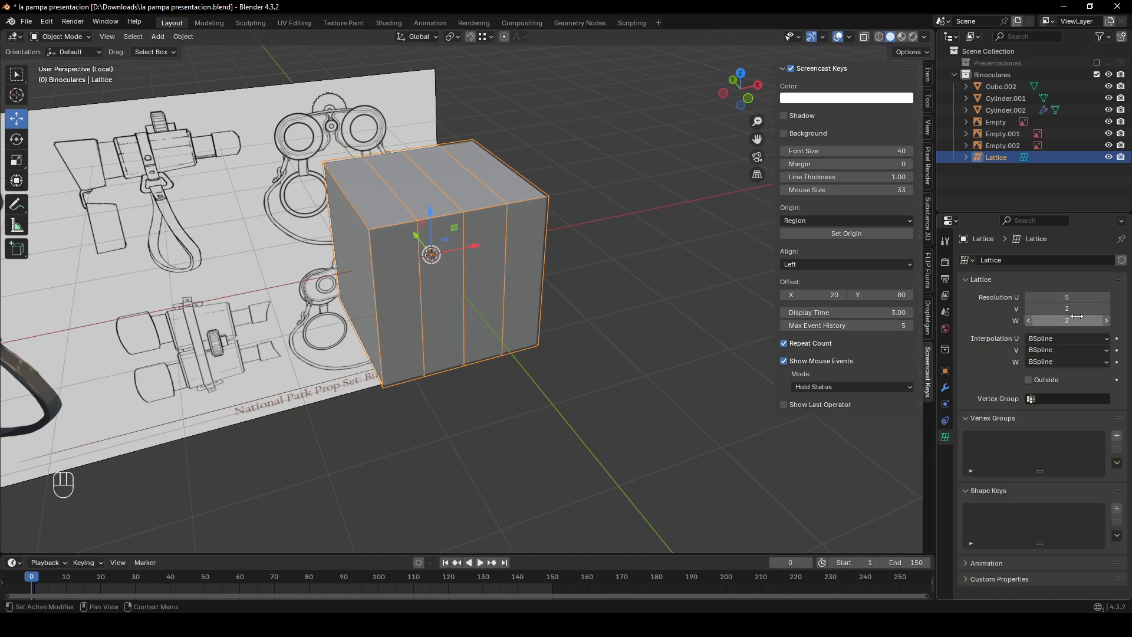
key("KP_5")
left_click_drag(1077, 309, 1077, 308)
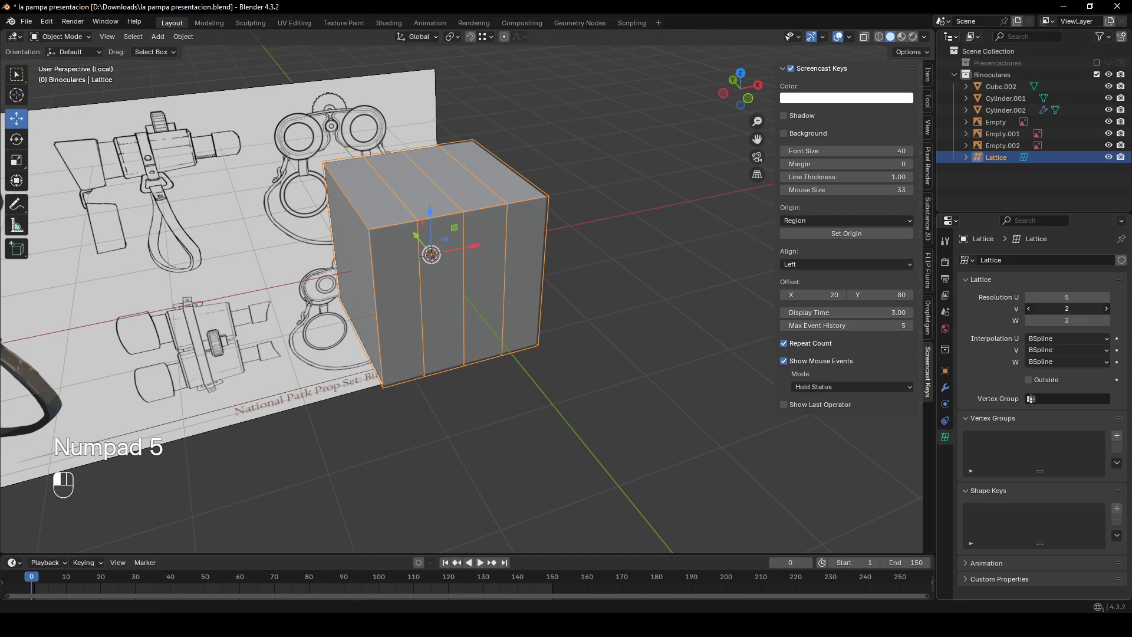
type("5")
key("Return")
left_click(1074, 321)
type("5")
key("Return")
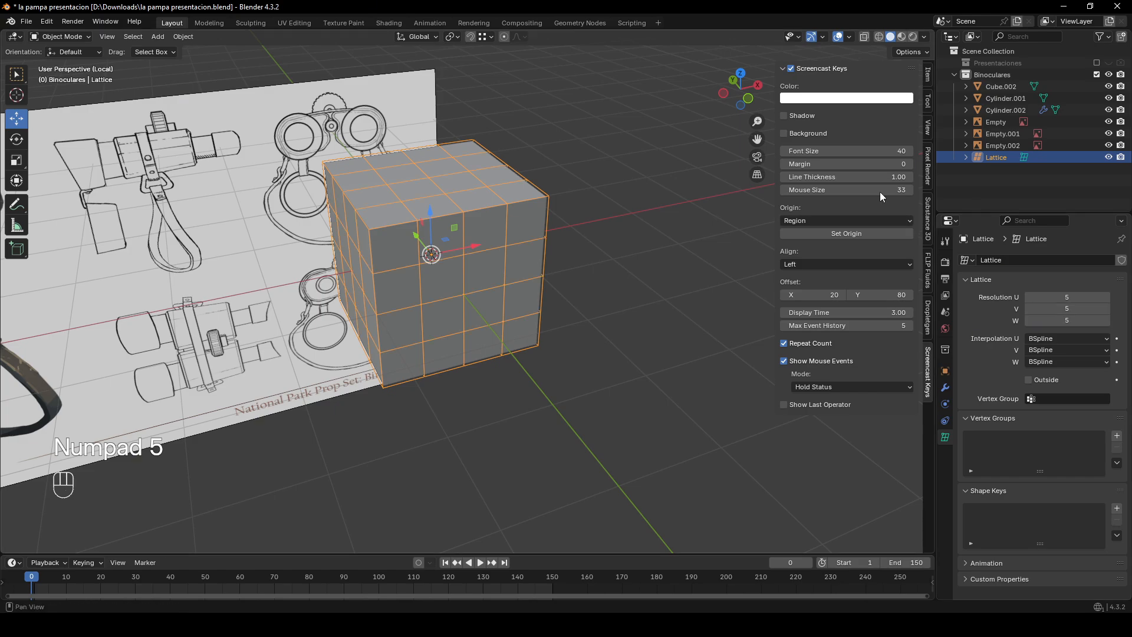
- Select the subdivided cube and add a Lattice deform modifier to it
left_click(749, 99)
key("Tab")
key("alt+z")
middle_click_drag(494, 214, 569, 327, "shift")
key("Tab")
left_click(523, 301)
key("alt+z")
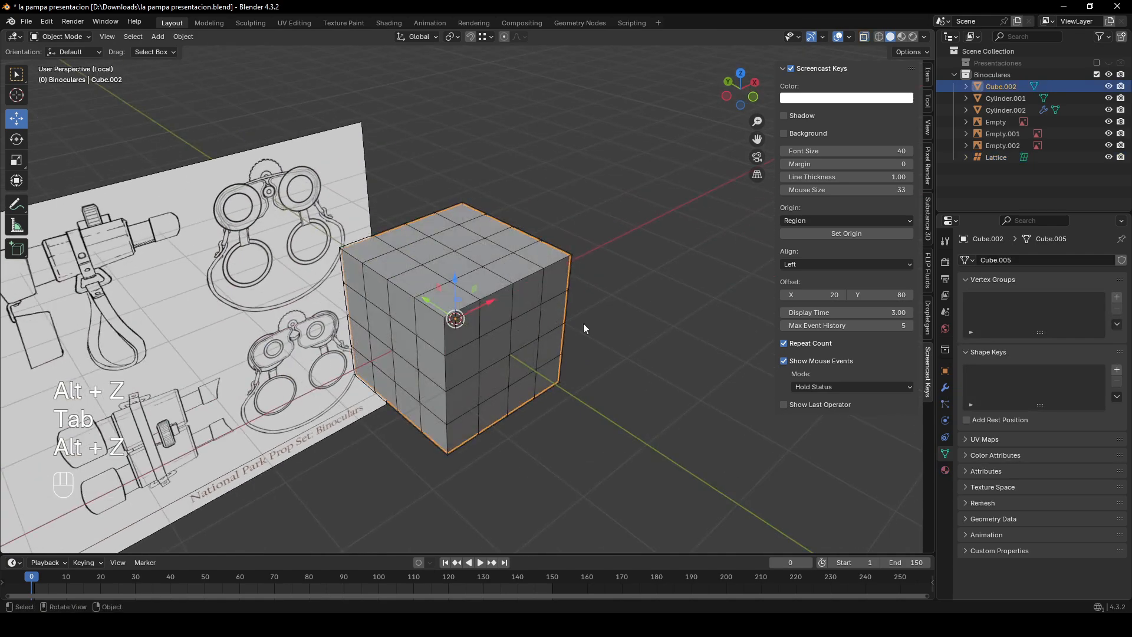
left_click(945, 388)
left_click(1013, 265)
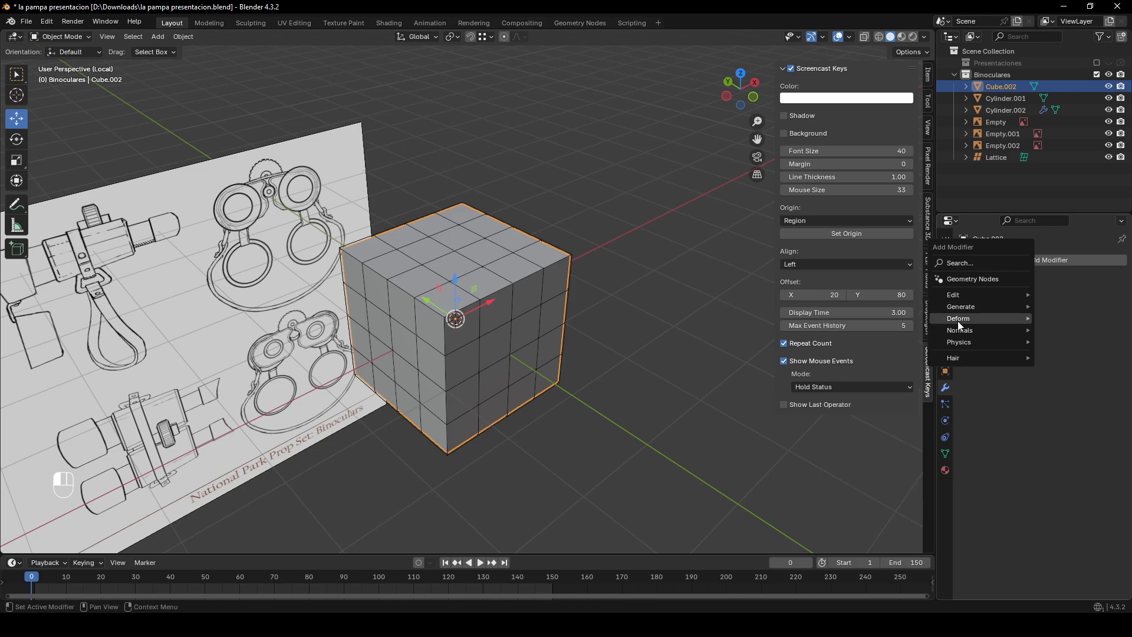
mouse_move(958, 322)
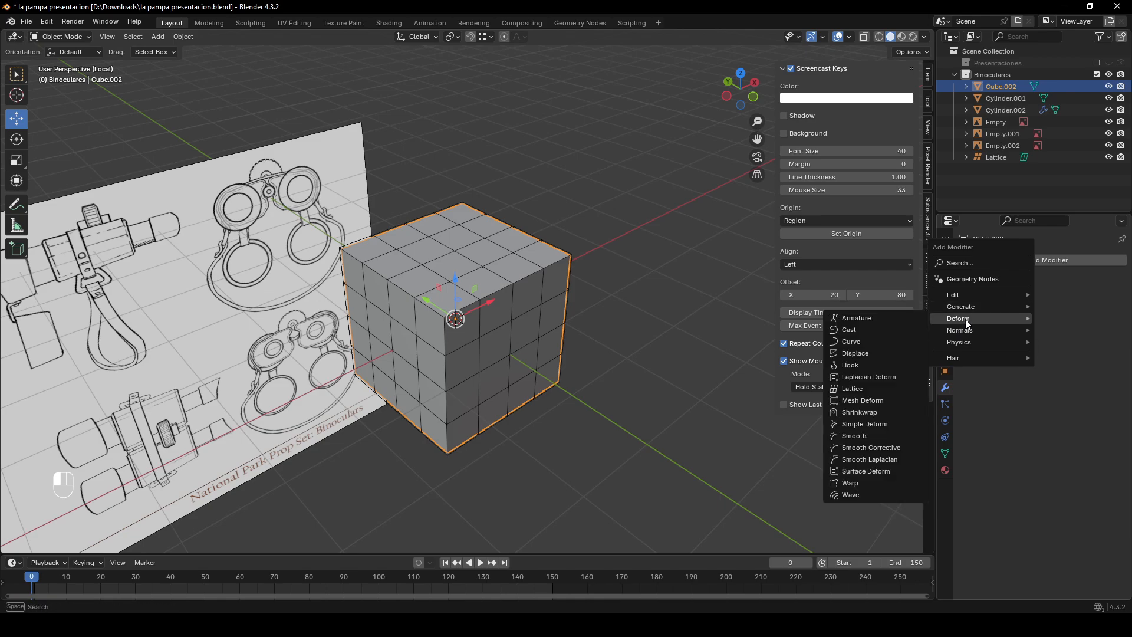
left_click(858, 390)
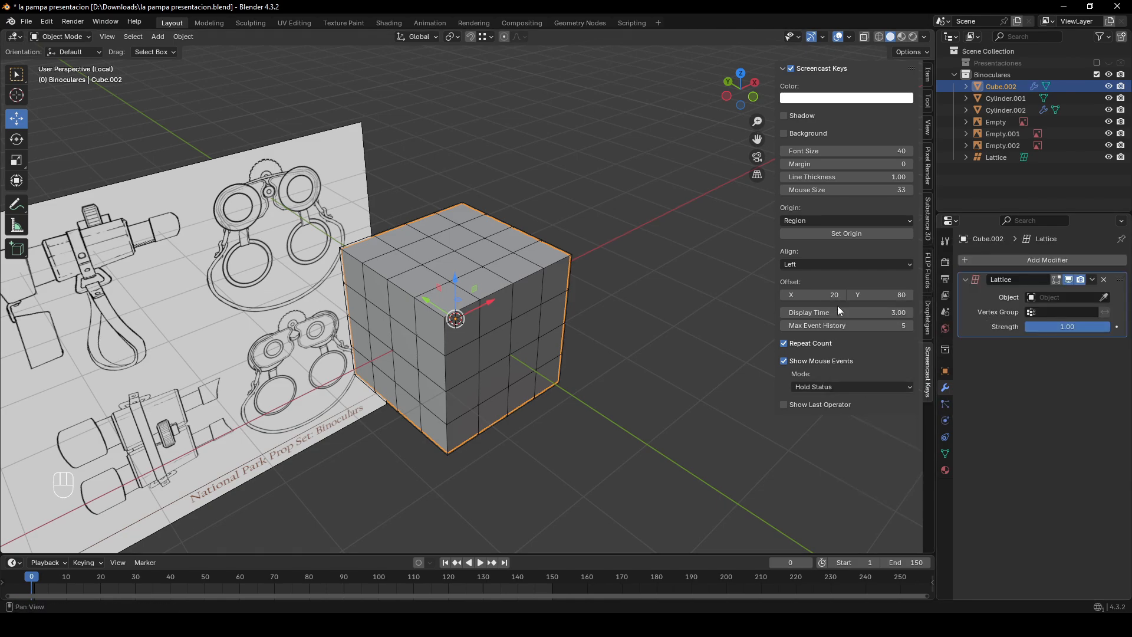
- Assign the lattice object as the target of the cube's Lattice modifier
scroll(623, 316, "up", 4)
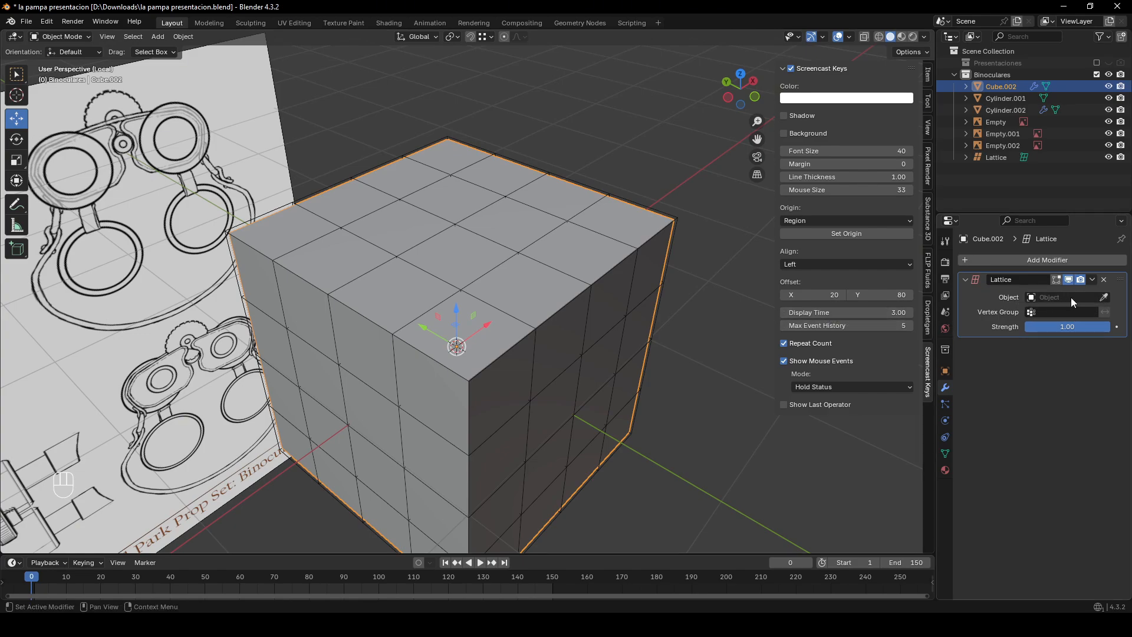
left_click(1105, 297)
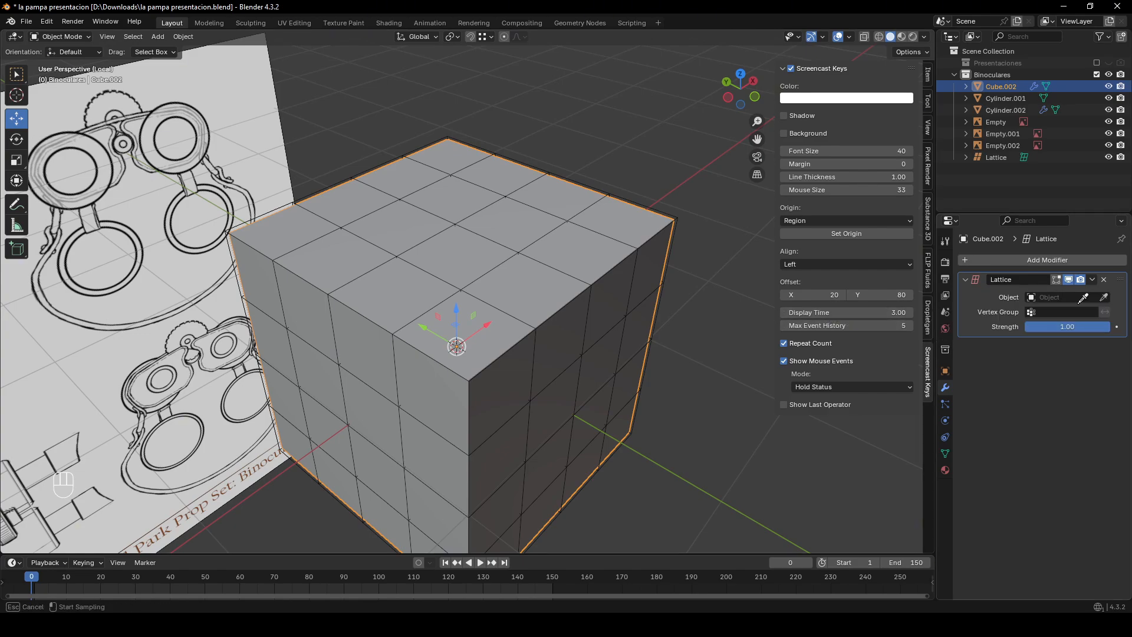
left_click(683, 212)
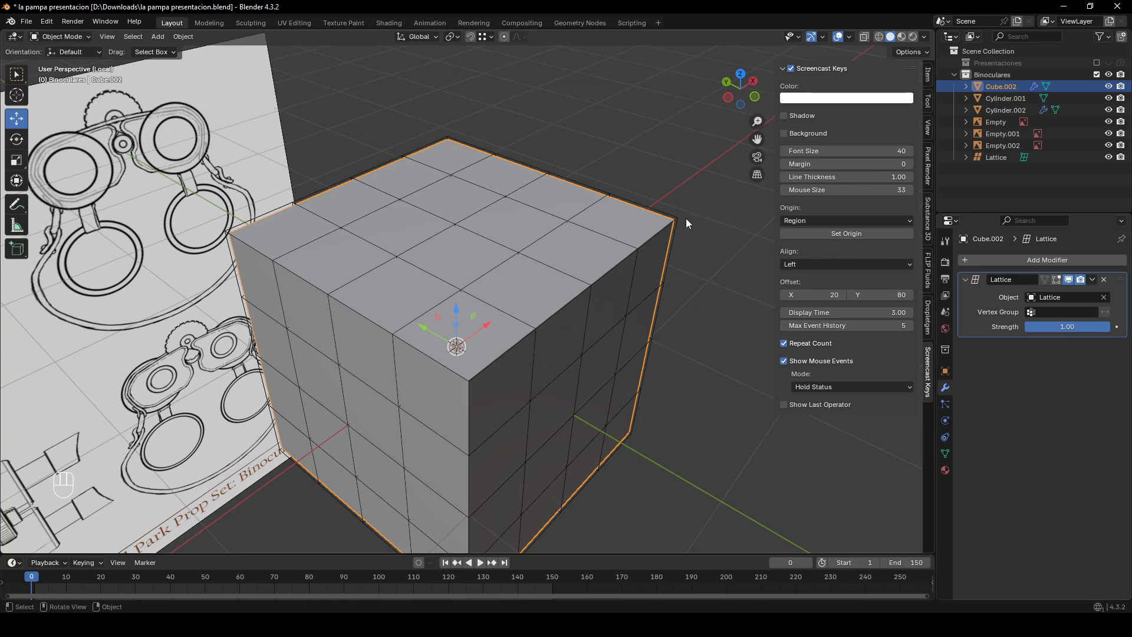
- Select the lattice surrounding the cube and enter Edit Mode on its control points
middle_click_drag(685, 219, 554, 287)
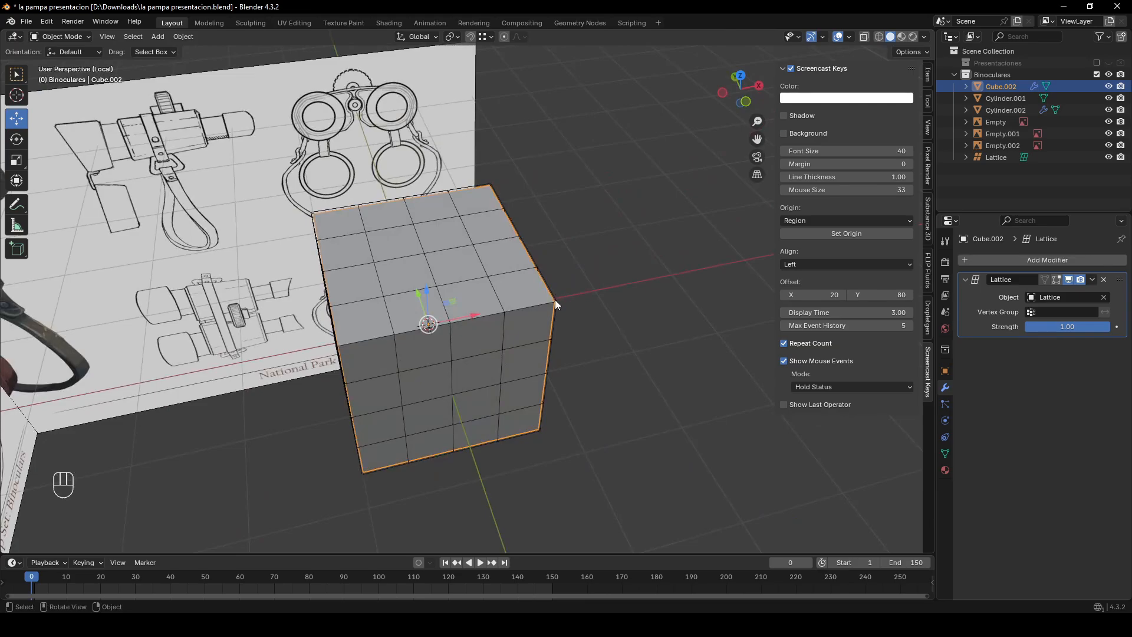
left_click(556, 303)
middle_click_drag(566, 327, 690, 273)
key("Tab")
- Try moving an upper corner control point of the lattice to deform the cube
key("1")
key("g")
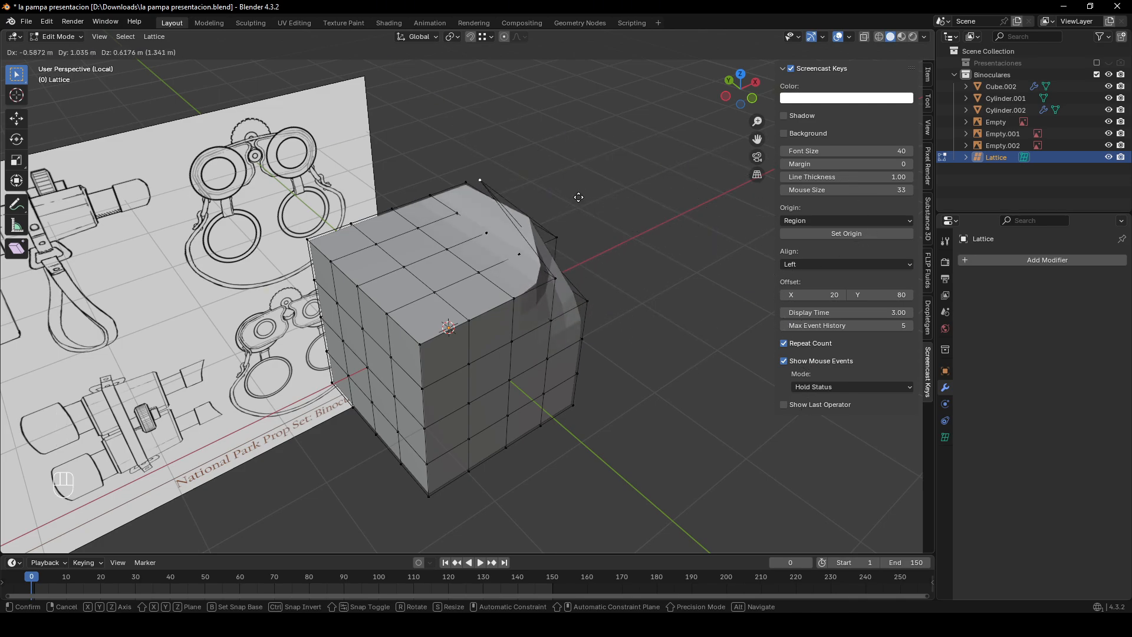
right_click(659, 177)
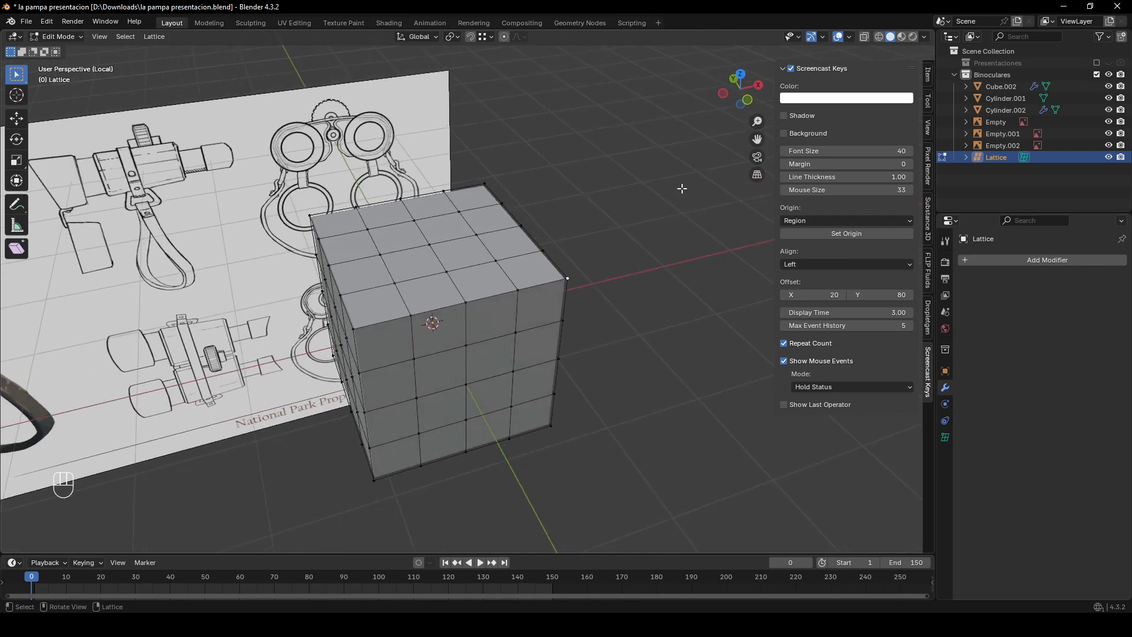
- In front view with X-ray on, select all lattice control points and scale them by 0.279 and 1.322 toward the binocular body's size
left_click(752, 98)
key("alt+z")
left_click_drag(609, 125, 270, 414)
key("s")
left_click(474, 313)
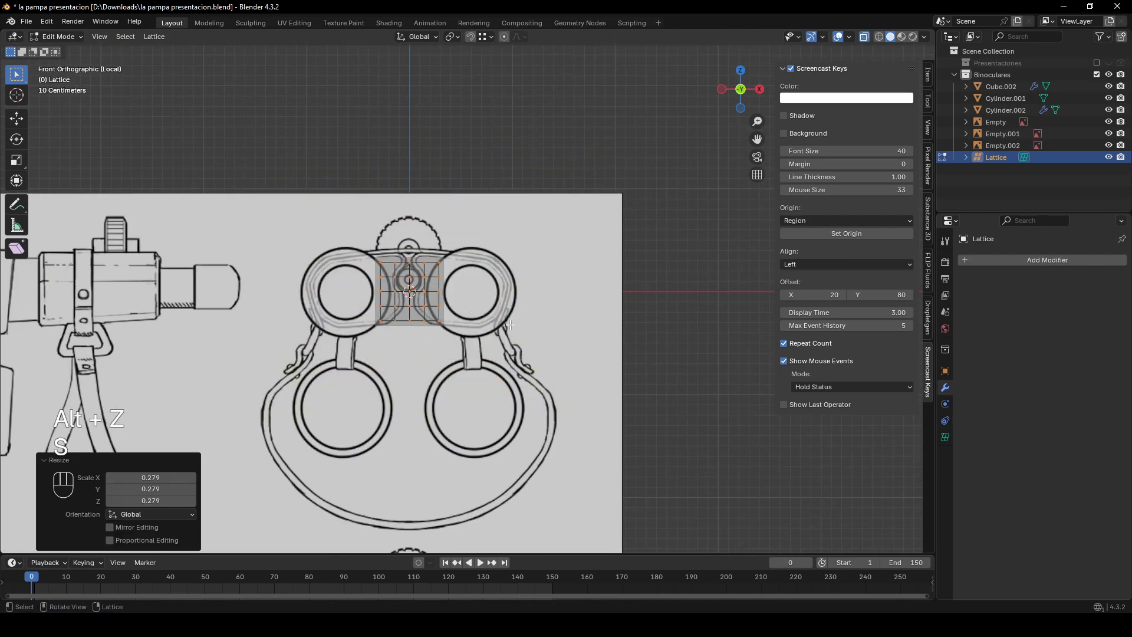
scroll(474, 313, "up", 1)
middle_click_drag(475, 308, 622, 326, "shift")
key("s")
left_click(647, 329)
- Move the lattice points along X over the left half of the binocular body and scale them by 0.889 and 0.945
key("g")
key("x")
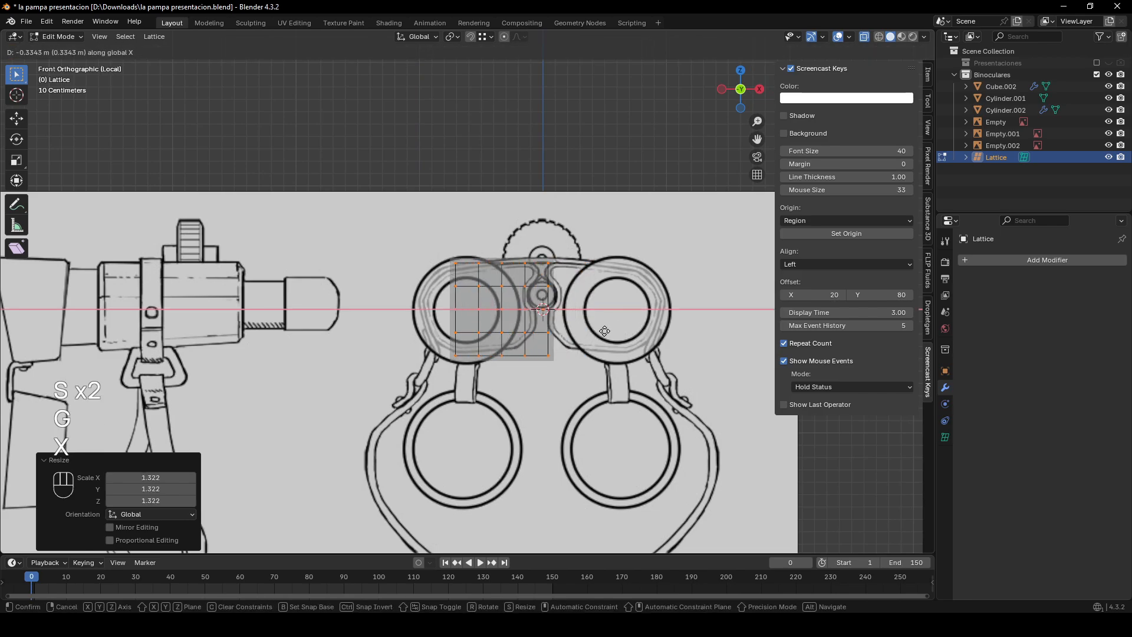
left_click(590, 331)
key("s")
left_click(582, 334)
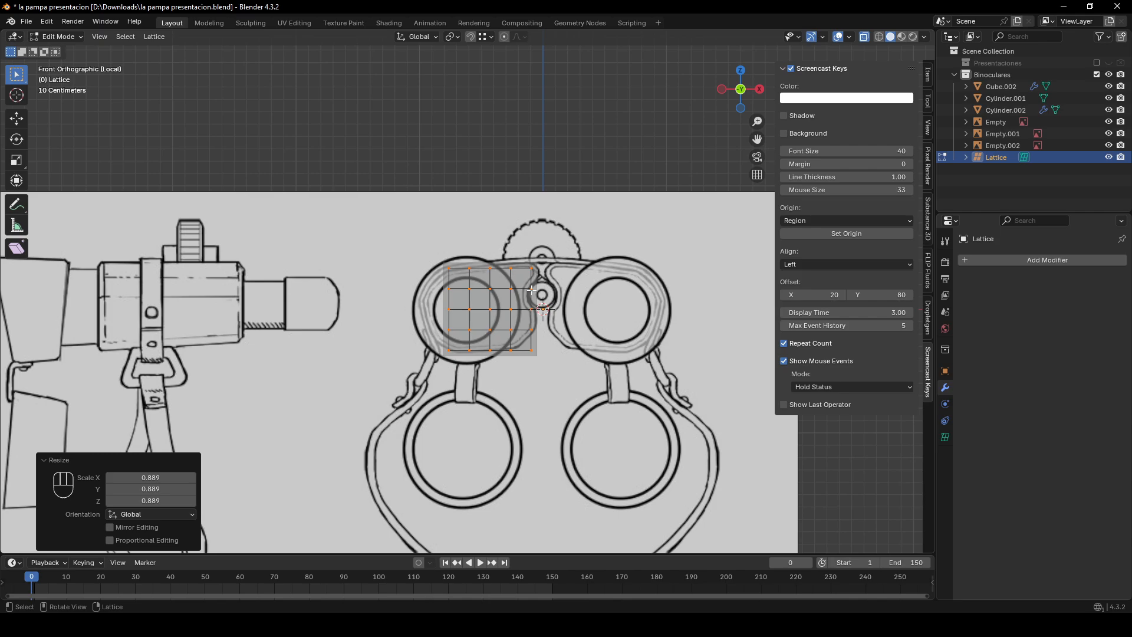
scroll(540, 260, "up", 3)
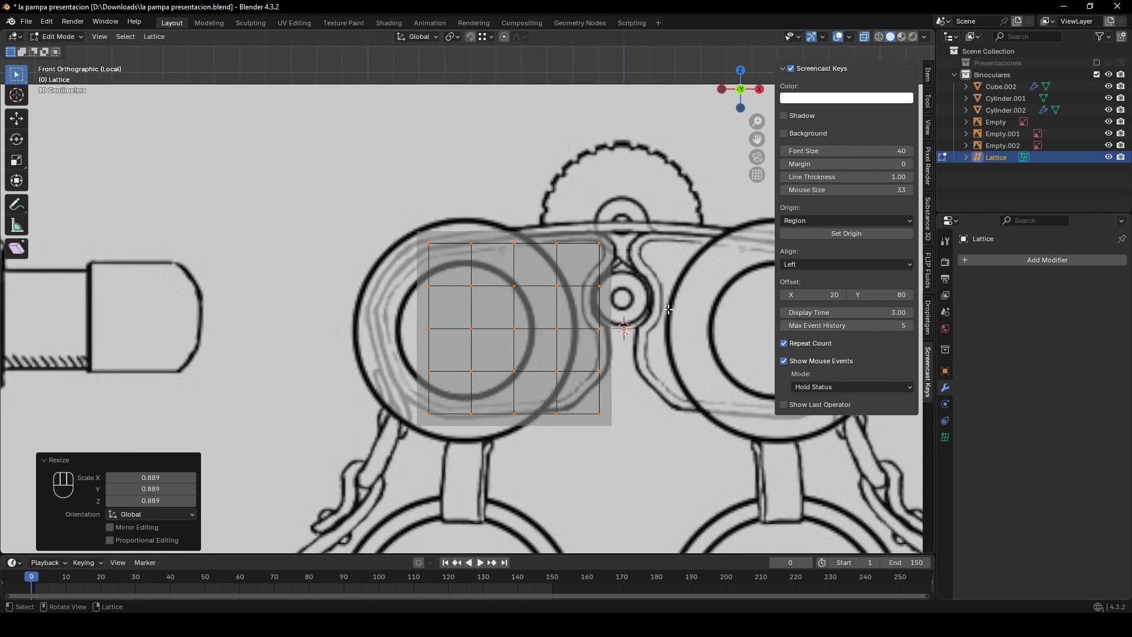
middle_click_drag(643, 295, 583, 318, "shift")
key("s")
left_click(589, 316)
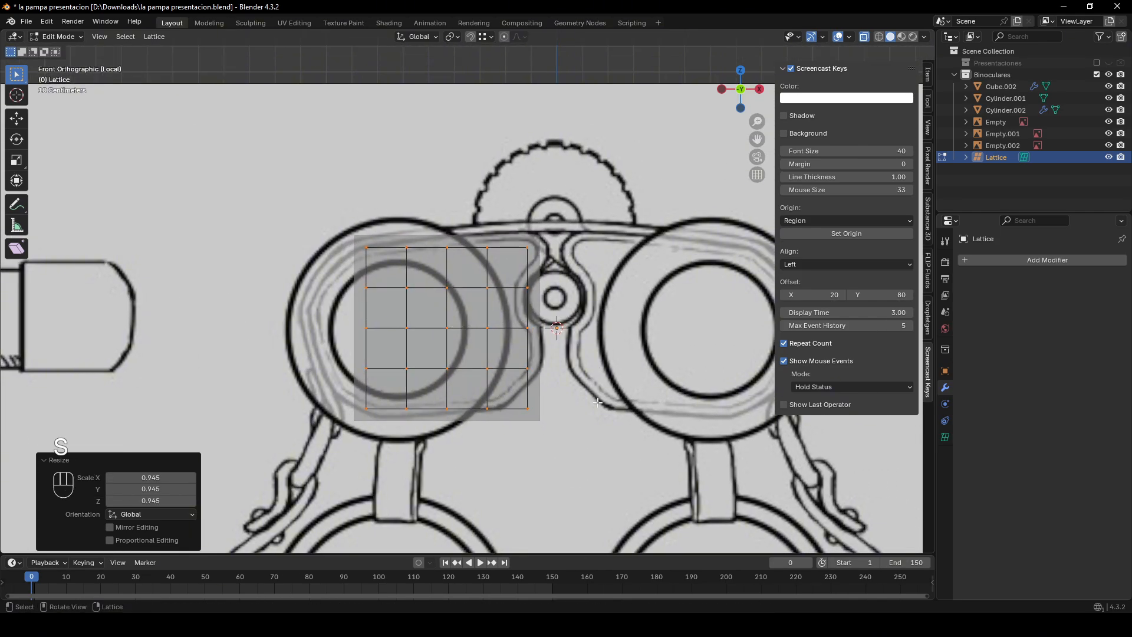
- Scale the lattice's second-lowest row of control points by 1.316 along X and shift it outward toward the body's outer contour
scroll(608, 389, "up", 2)
left_click(564, 431)
left_click_drag(564, 431, 276, 390)
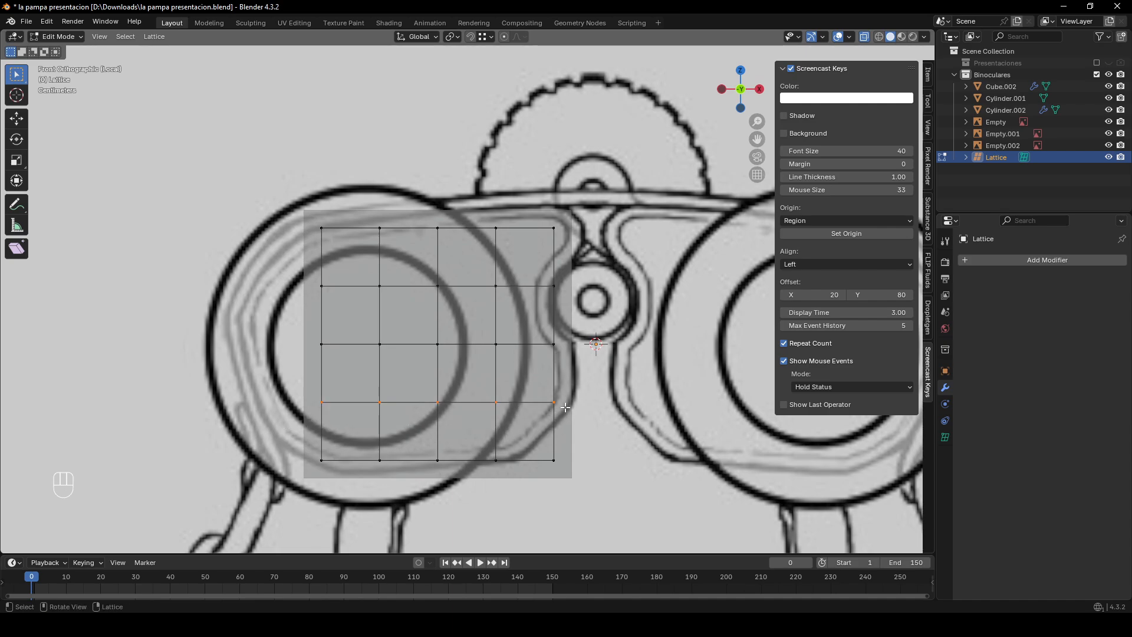
key("s")
key("x")
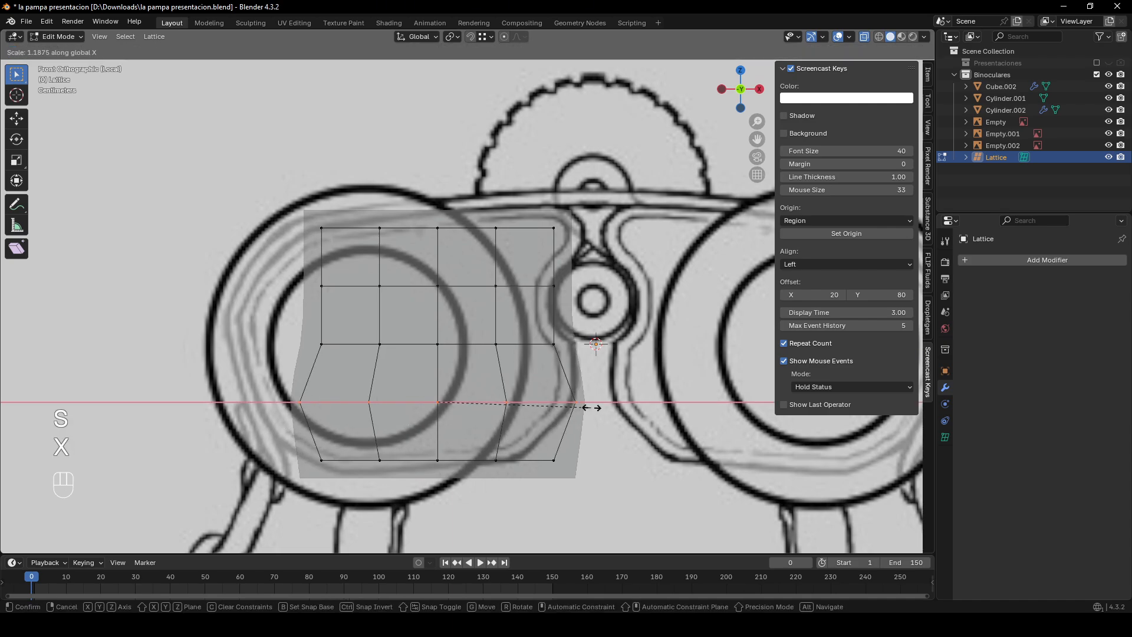
left_click(601, 409)
key("g")
key("x")
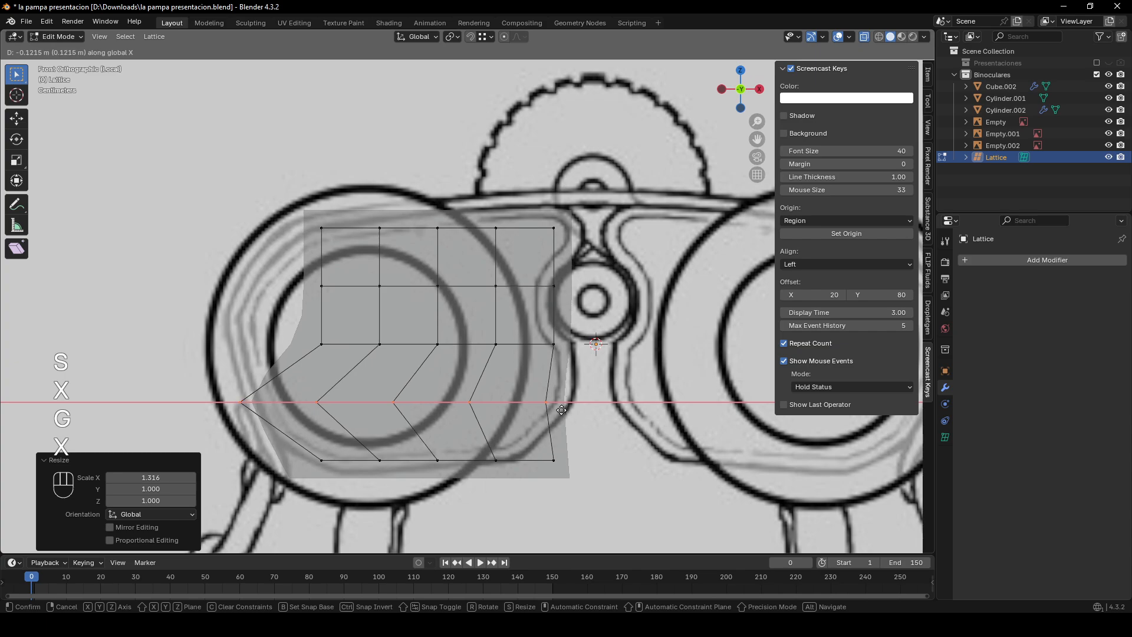
left_click(557, 409)
- Move the innermost control point of the second-lowest row along X toward the body's contour beside the central hinge
key("g")
key("x")
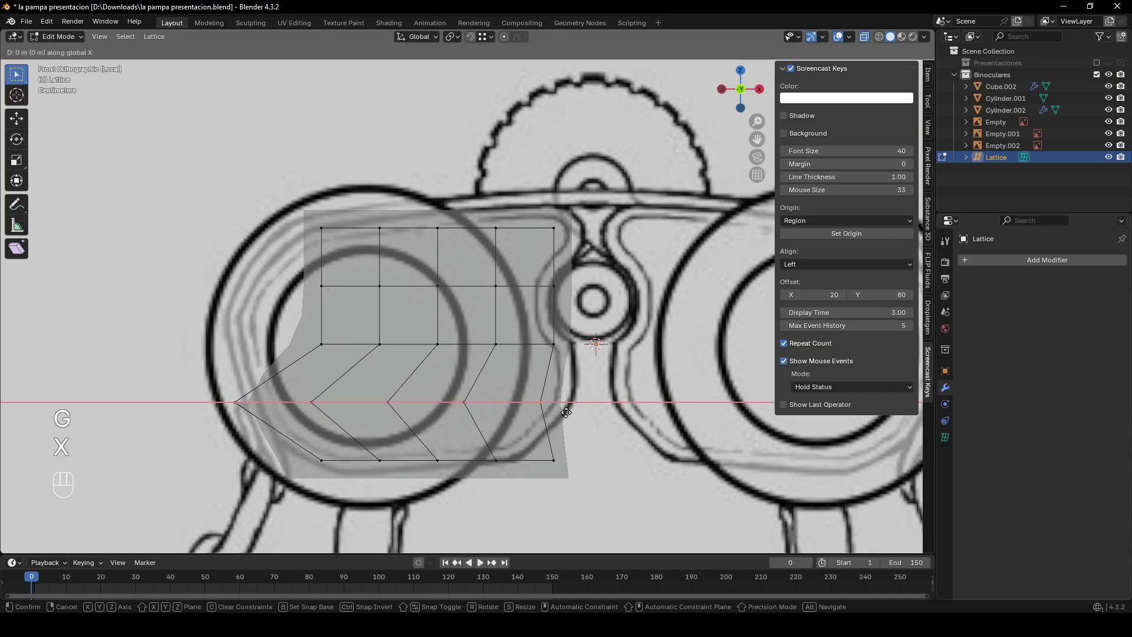
left_click(593, 411)
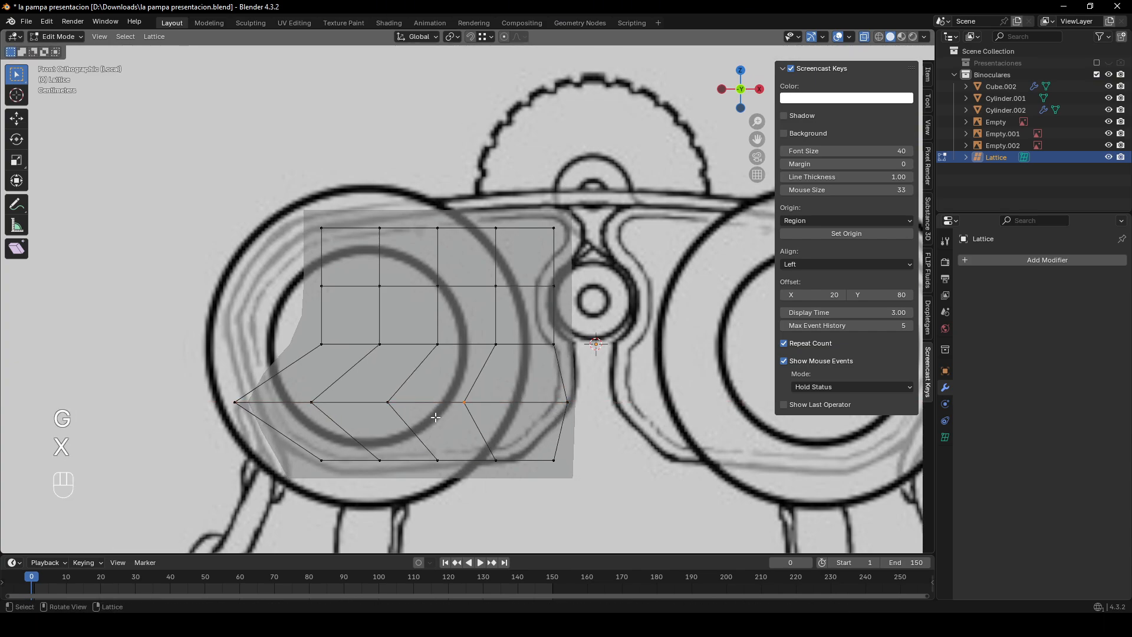
- Even out the interior control points of the second-lowest row by moving them toward the hinge and widening their spacing along X
key("g")
key("x")
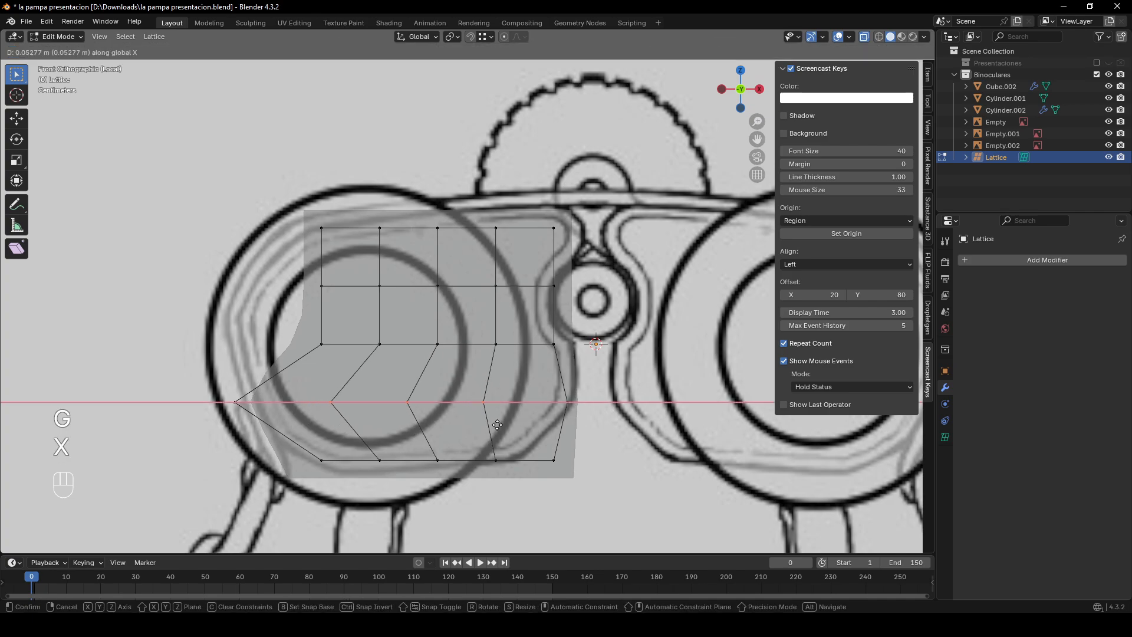
left_click(495, 424)
key("s")
key("x")
left_click(523, 423)
key("g")
key("x")
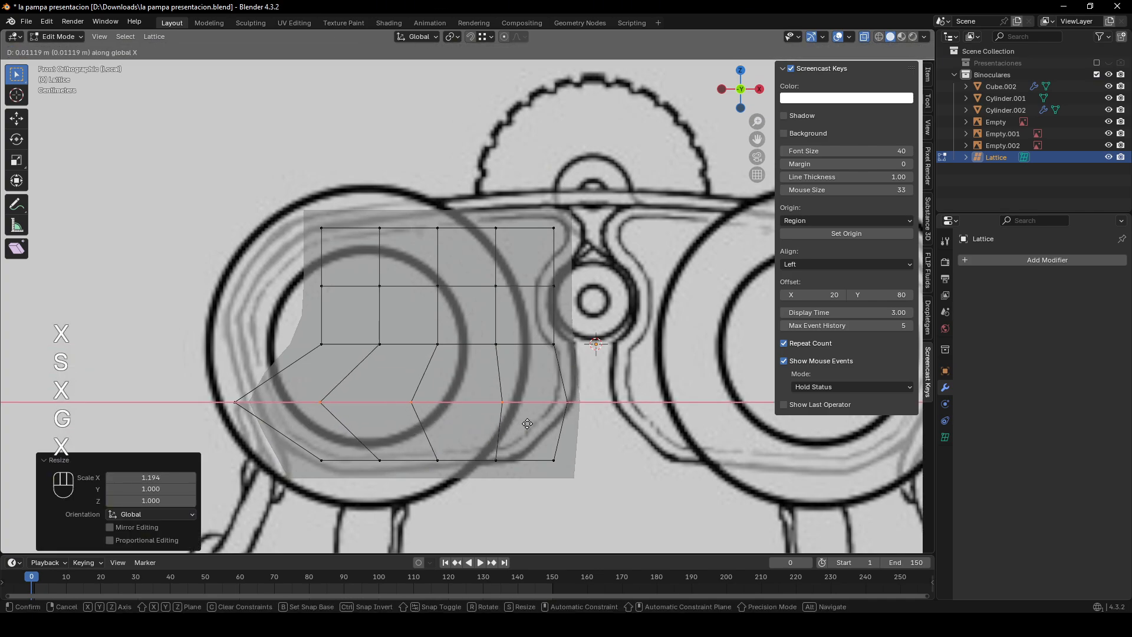
left_click(531, 424)
key("s")
key("x")
left_click(532, 424)
- Widen the lattice's middle row of control points along X and shift it 0.12633 m toward the body's outer contour
left_click_drag(624, 329, 244, 347)
key("s")
key("x")
left_click(630, 347)
key("g")
key("x")
left_click(648, 350)
key("s")
key("x")
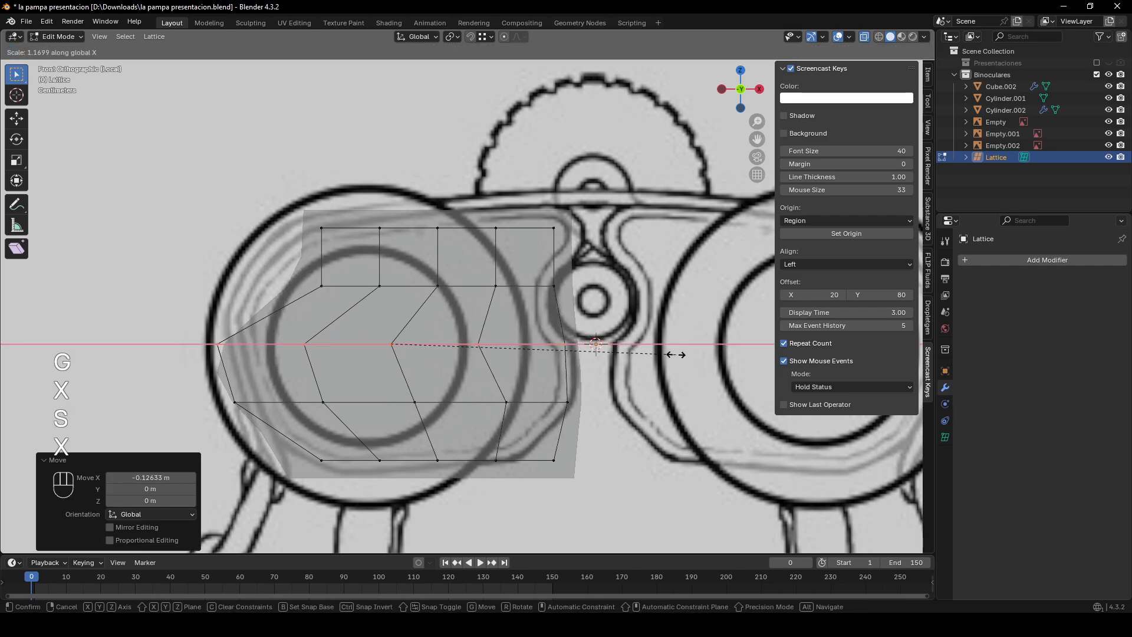
left_click(671, 354)
left_click(233, 336)
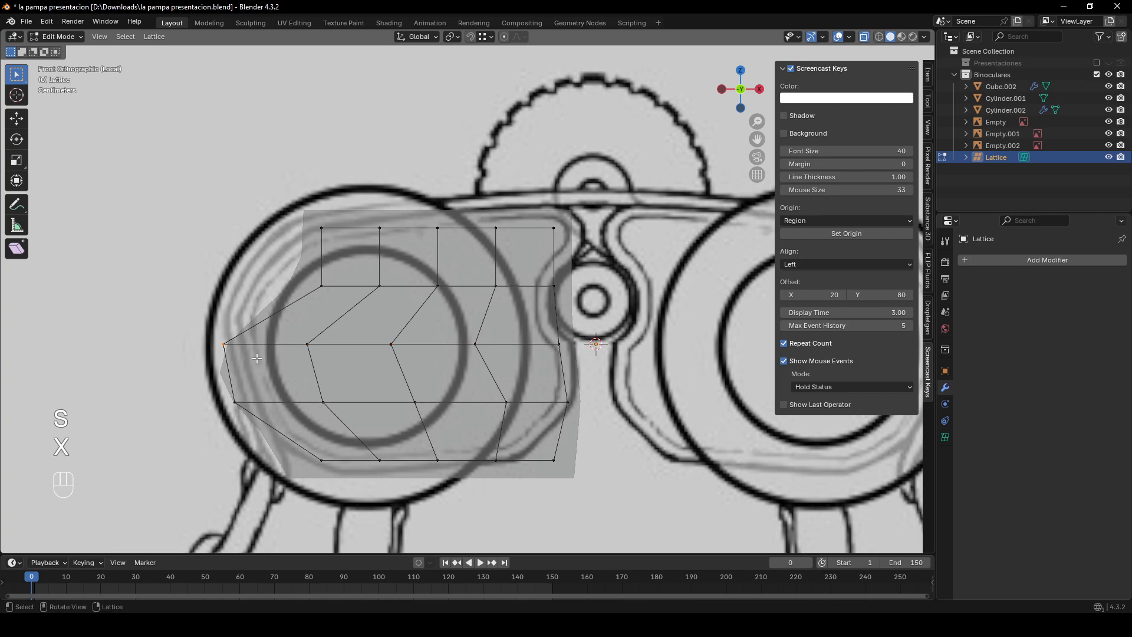
- Scale the lattice's second-highest row of control points along X until its outer end meets the body's outer contour
left_click_drag(577, 295, 316, 277)
key("s")
key("x")
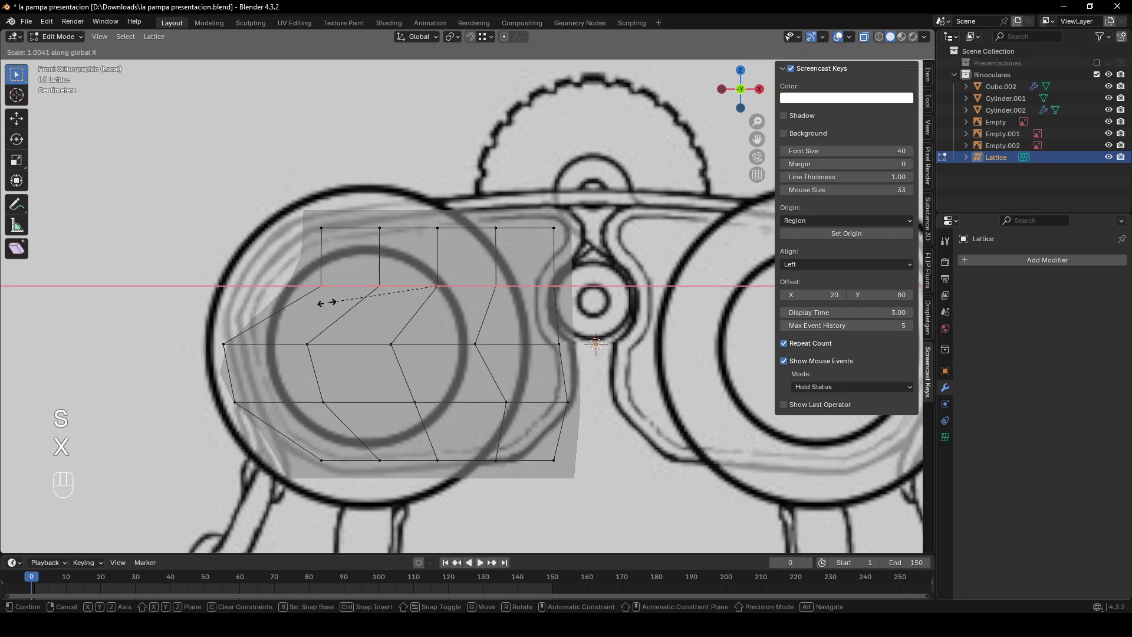
left_click(245, 302)
- Scale the lattice's top row of control points by 0.850 along X and move it -0.051972 m along X
left_click_drag(268, 197, 550, 242)
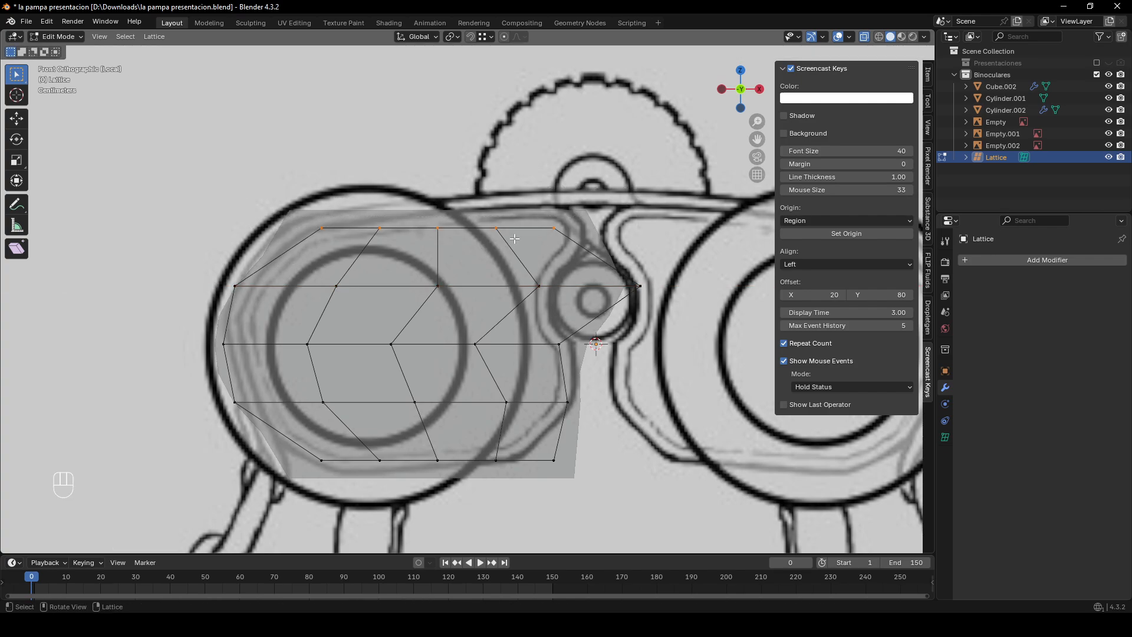
scroll(550, 243, "up", 1)
key("s")
key("x")
left_click(546, 233)
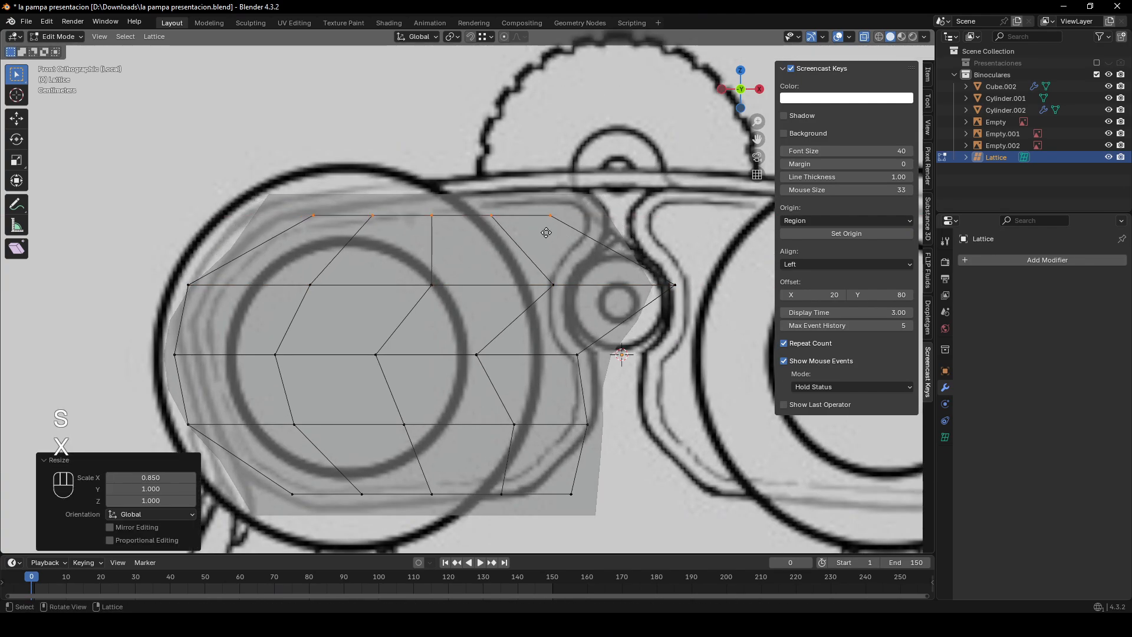
key("g")
key("x")
left_click(523, 232)
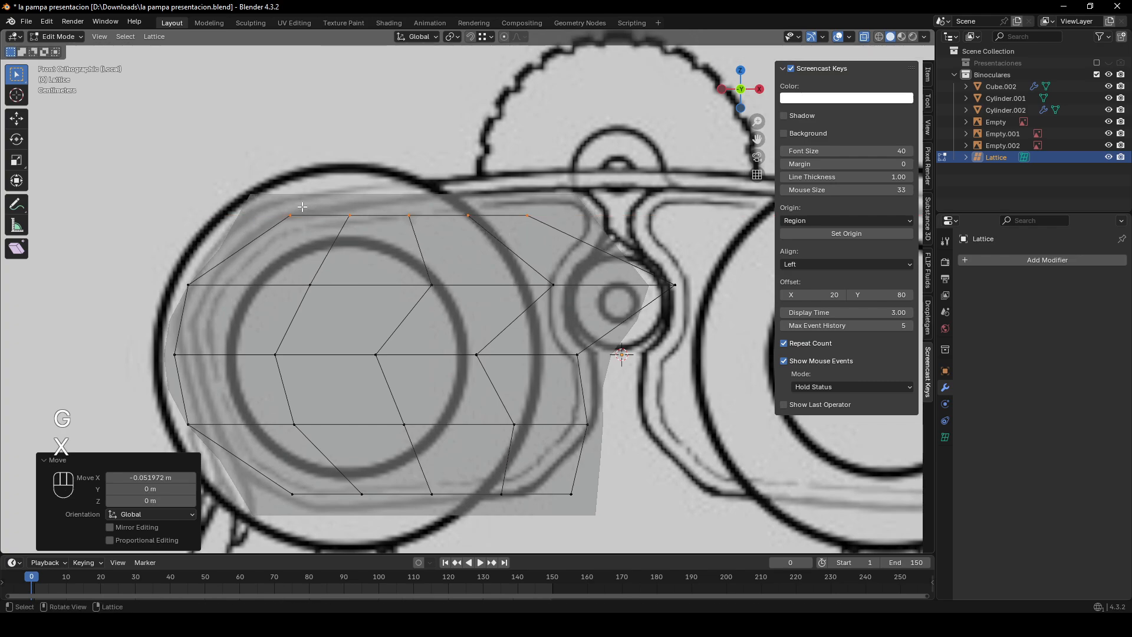
- Fit the top row's outermost and adjacent control points to the body's upper contour by moving them in the XZ plane
key("g")
key("shift+z")
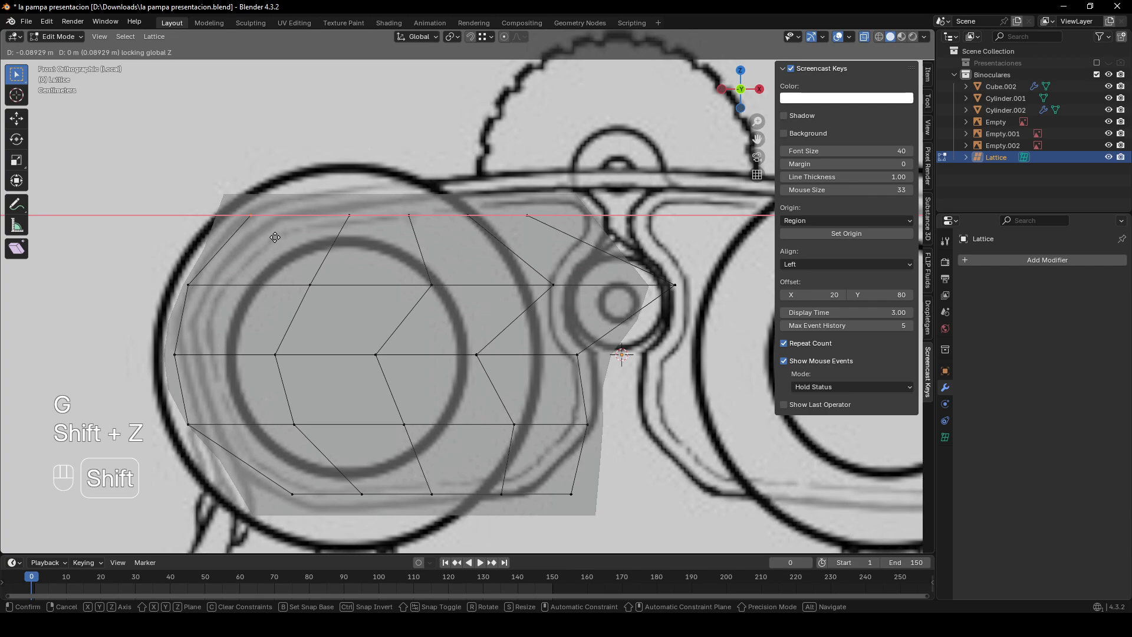
key("shift+y")
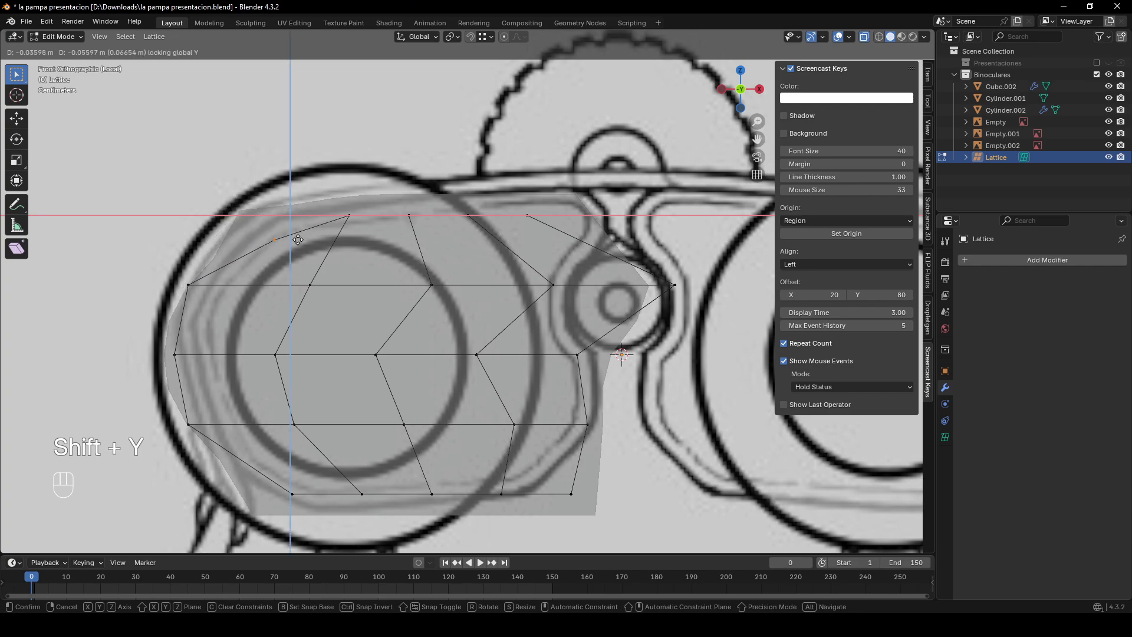
left_click(288, 236)
left_click(349, 215)
key("g")
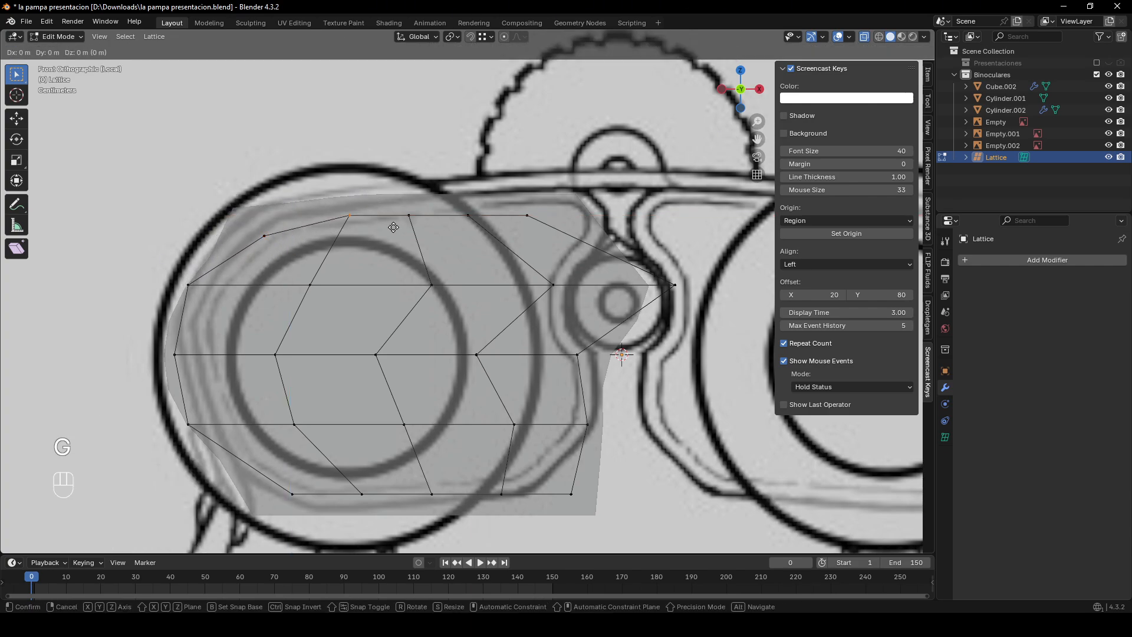
key("shift+y")
left_click(387, 212)
- Fit the top row's remaining interior control points and its innermost point to the body's upper edge in the XZ plane
left_click_drag(472, 199, 389, 246)
key("g")
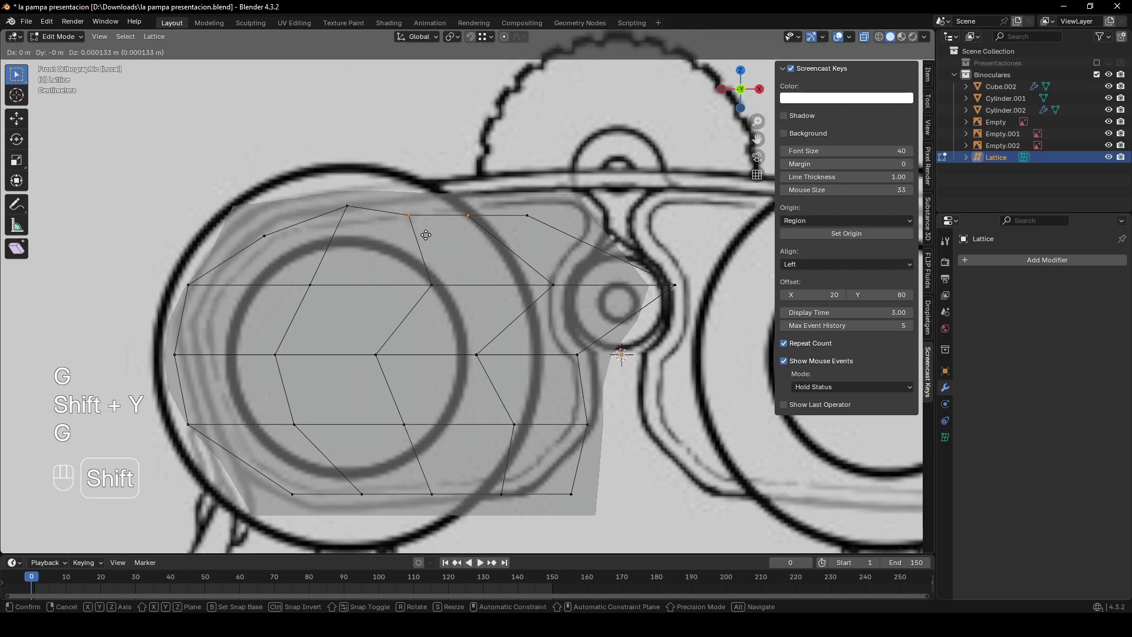
key("shift+y")
left_click(430, 218)
left_click_drag(493, 193, 536, 234)
key("g")
key("shift+y")
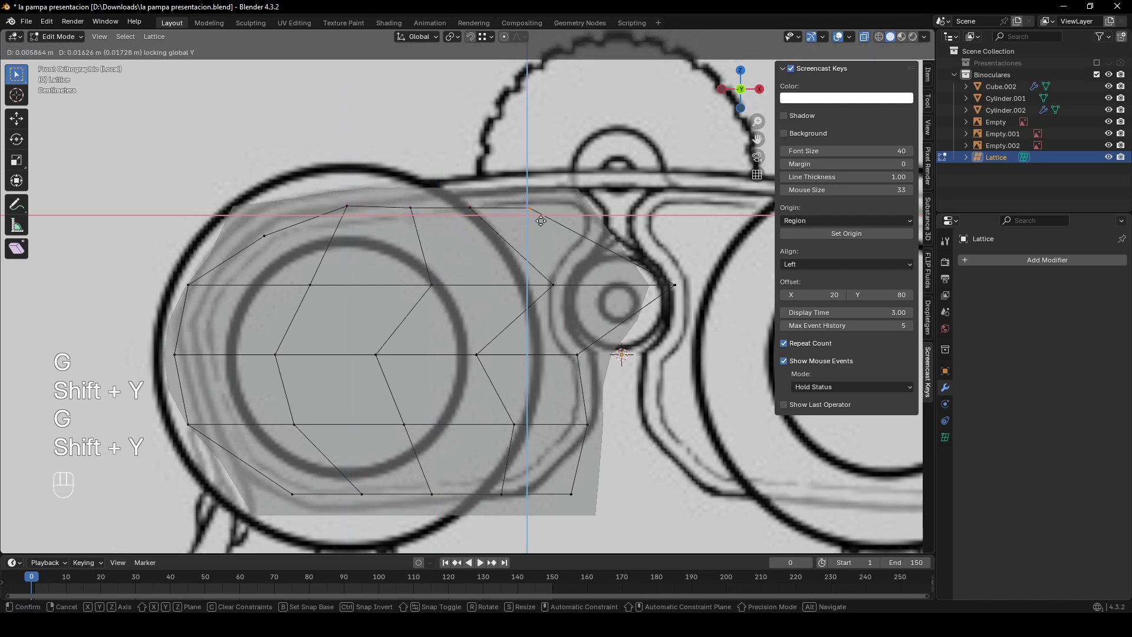
left_click(540, 228)
- Raise the bottom row's innermost control point in the XZ plane to the body's lower contour beside the hinge
scroll(560, 377, "down", 1)
left_click_drag(582, 423, 511, 491)
key("g")
key("shift+y")
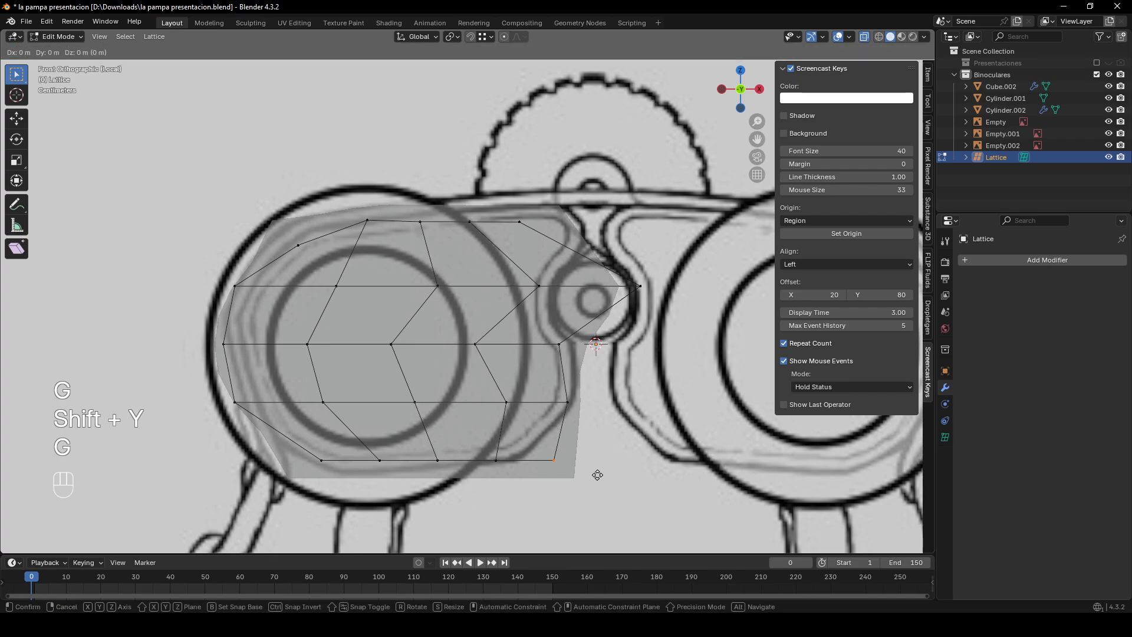
left_click(591, 430)
- Raise the remaining bottom-row control points to the body's lower contour and adjust the outermost one separately in the XZ plane
left_click_drag(229, 439, 520, 500)
key("g")
key("shift+y")
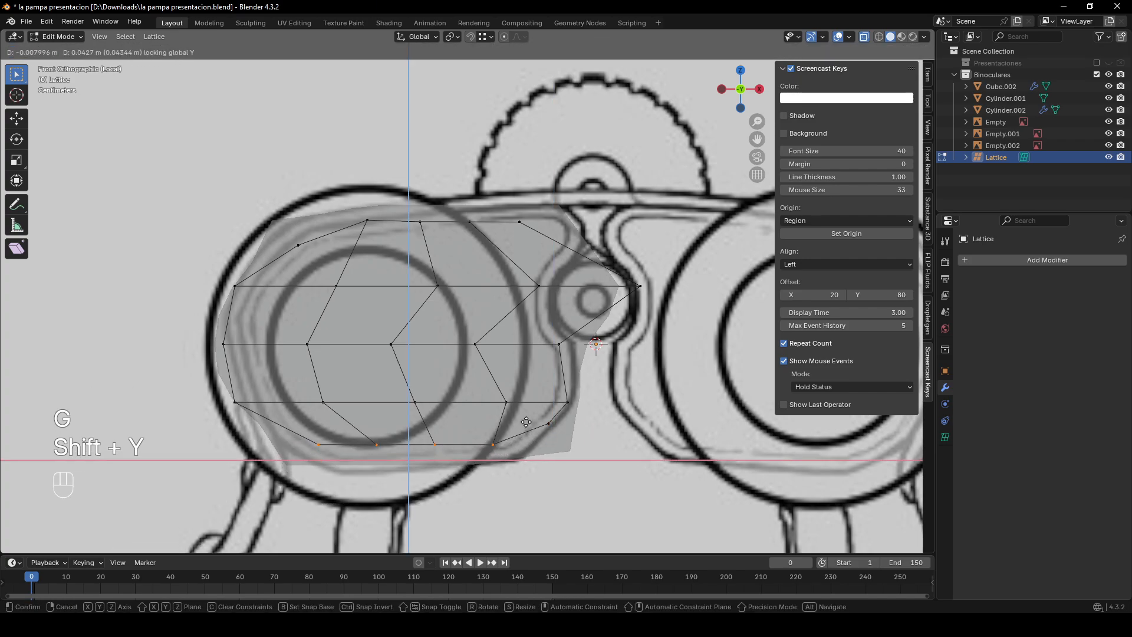
left_click(330, 444)
left_click(330, 444)
key("g")
key("shift+y")
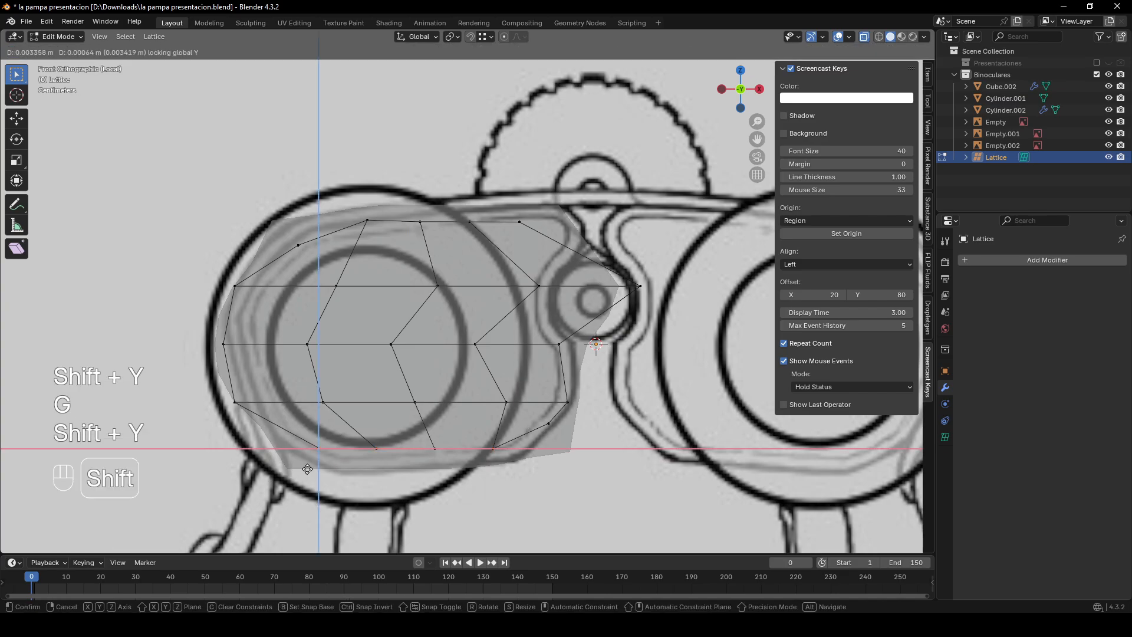
left_click(310, 466)
- Leave lattice editing and examine the deformed body as an opaque solid in perspective, bottom and top views
key("Tab")
middle_click_drag(420, 416, 486, 446)
key("alt+z")
scroll(537, 397, "down", 8)
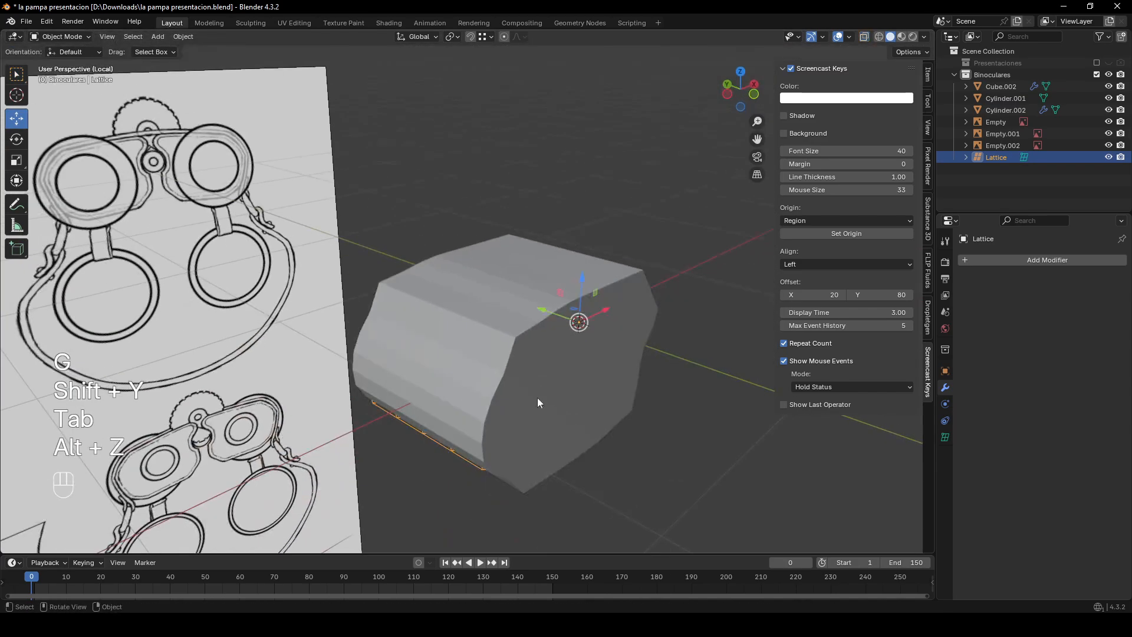
middle_click_drag(622, 388, 483, 392)
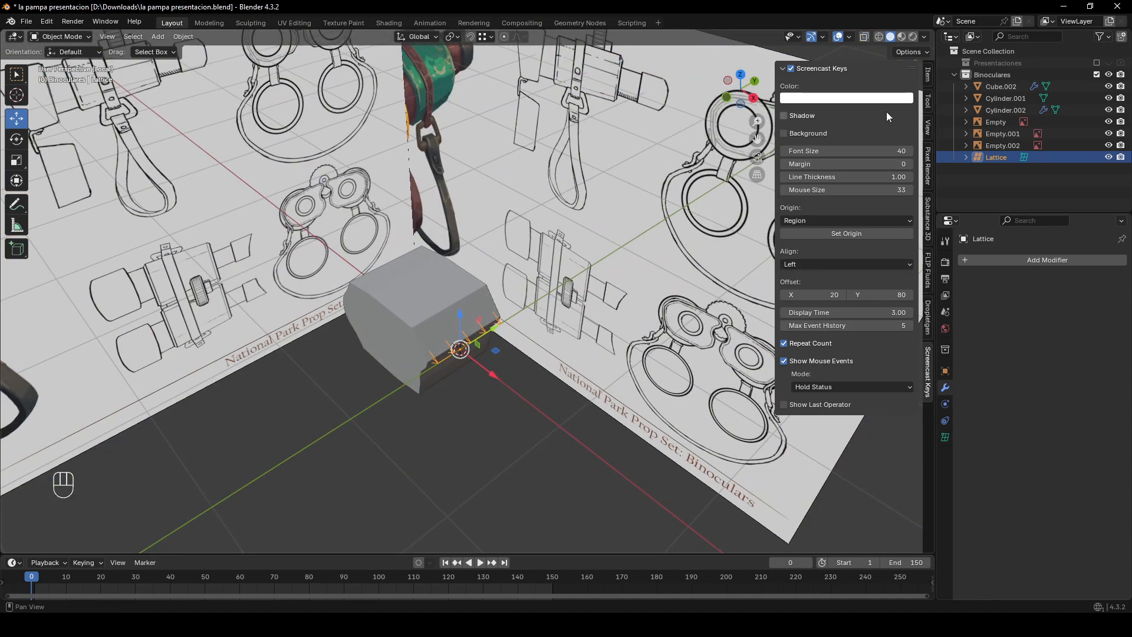
left_click(743, 103)
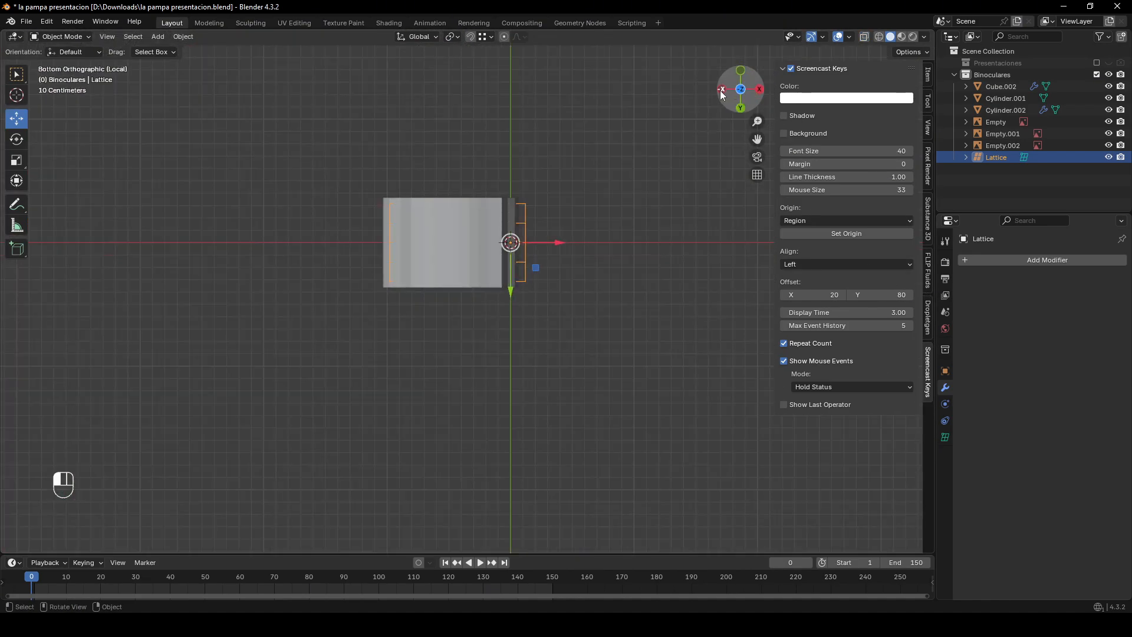
left_click(722, 91)
left_click(742, 72)
left_click(722, 127)
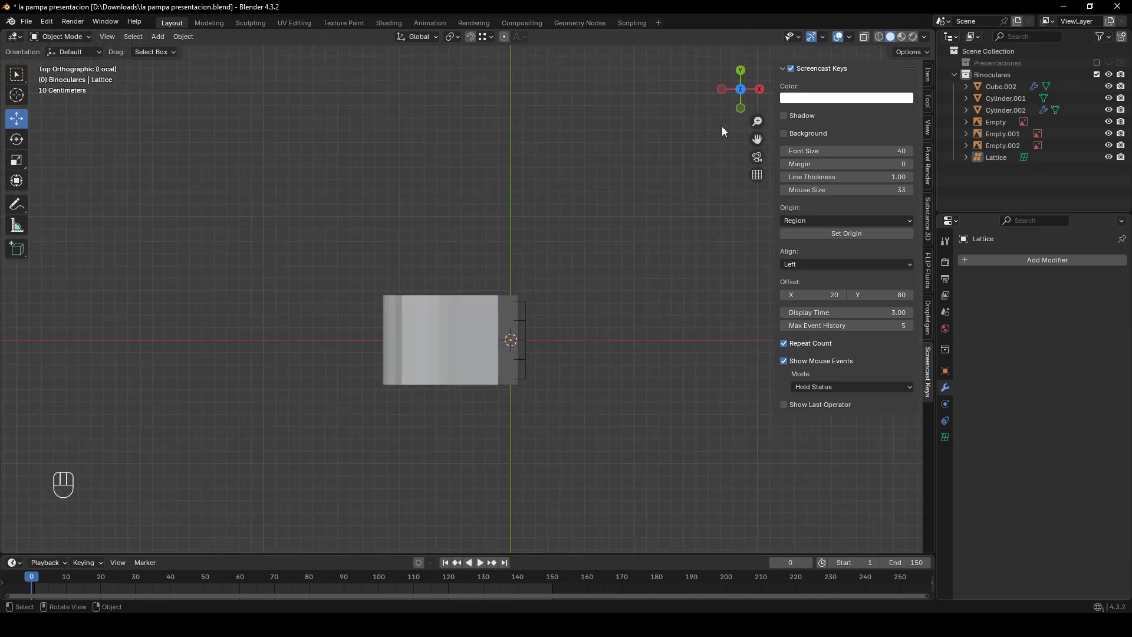
middle_click_drag(646, 277, 592, 200)
scroll(566, 235, "down", 2)
- Delete the deformed body cube and its lattice
left_click(489, 321)
scroll(391, 313, "up", 2)
middle_click_drag(478, 320, 606, 342)
key("Delete")
left_click(474, 328)
key("Delete")
left_click(460, 362)
left_click(459, 363)
key("Delete")
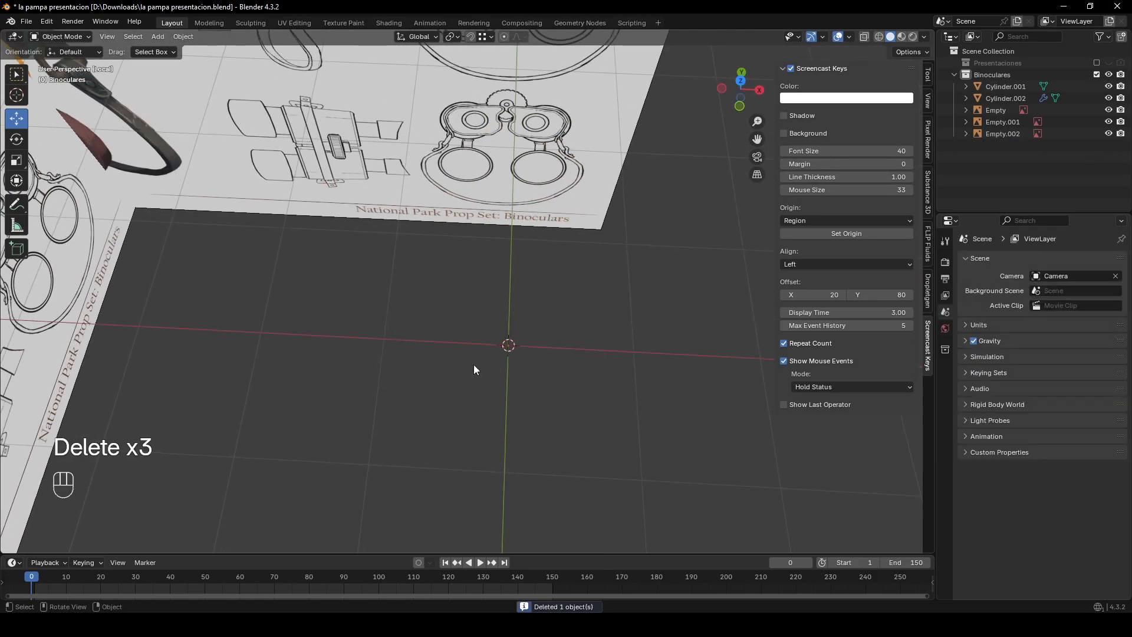
- Add a new cube in the front view, make it see-through, and scale its mesh by 0.400
middle_click_drag(474, 365, 720, 131)
left_click(740, 105)
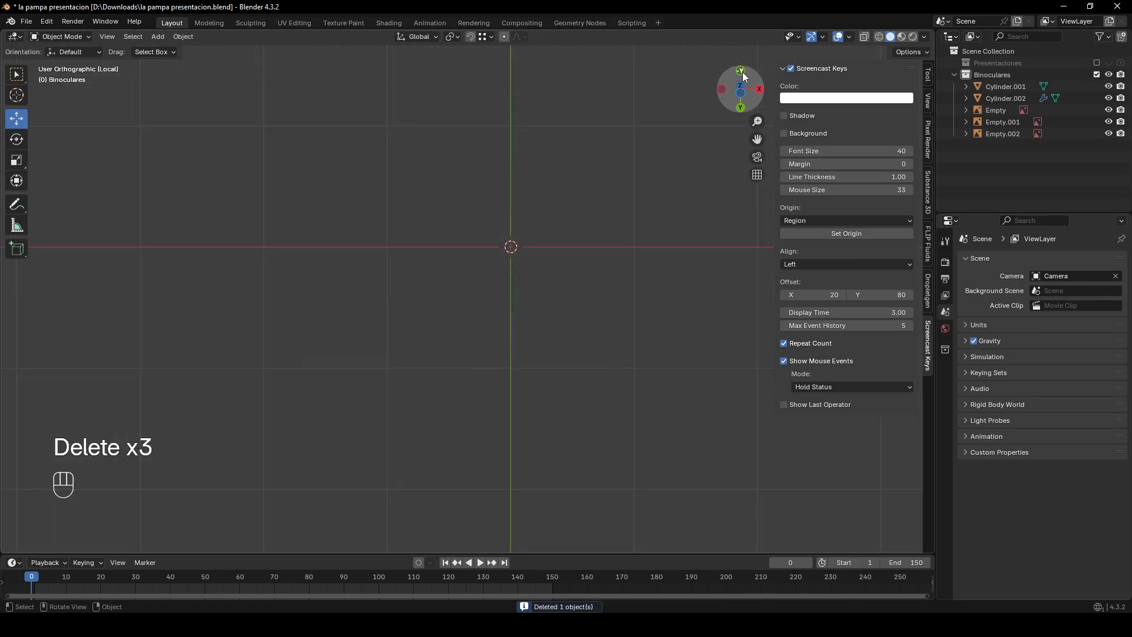
left_click(741, 72)
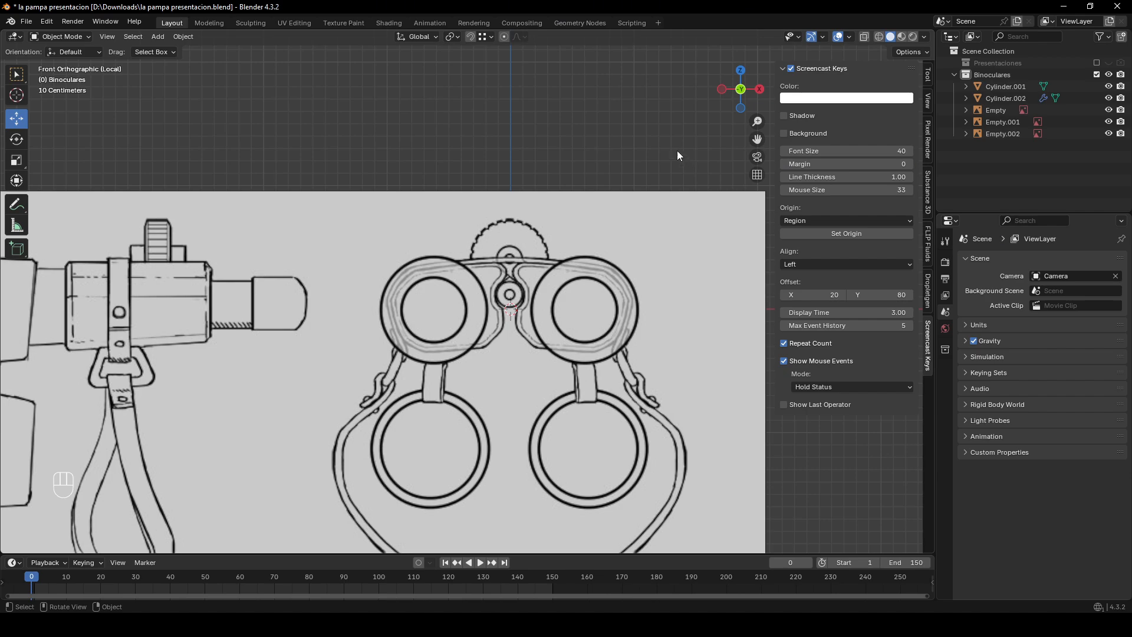
scroll(592, 260, "up", 3)
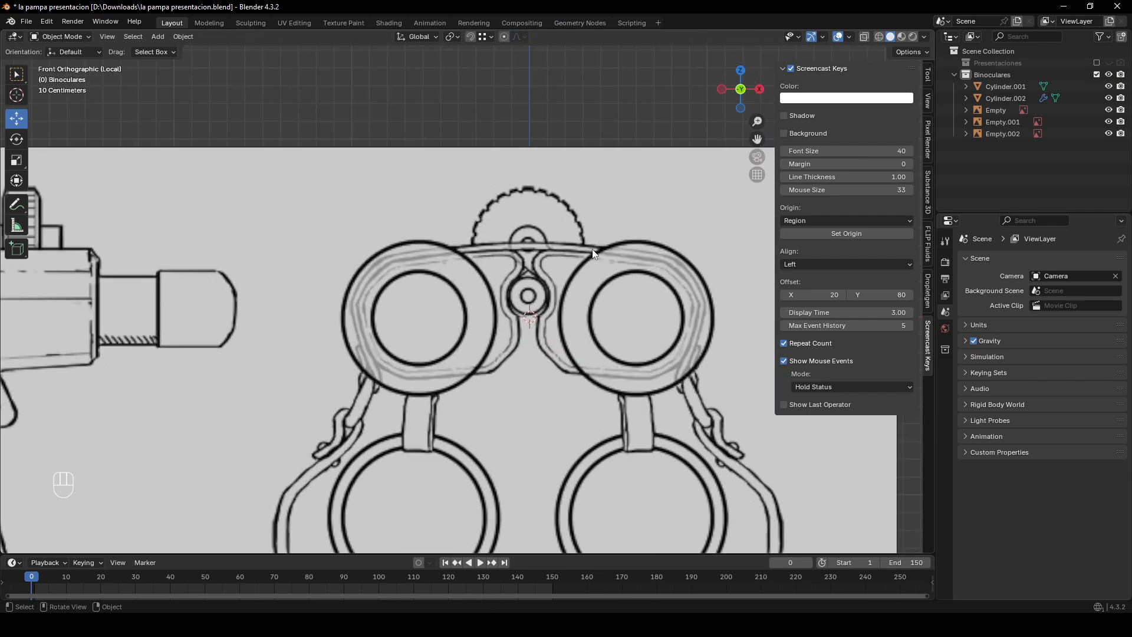
scroll(561, 270, "up", 2)
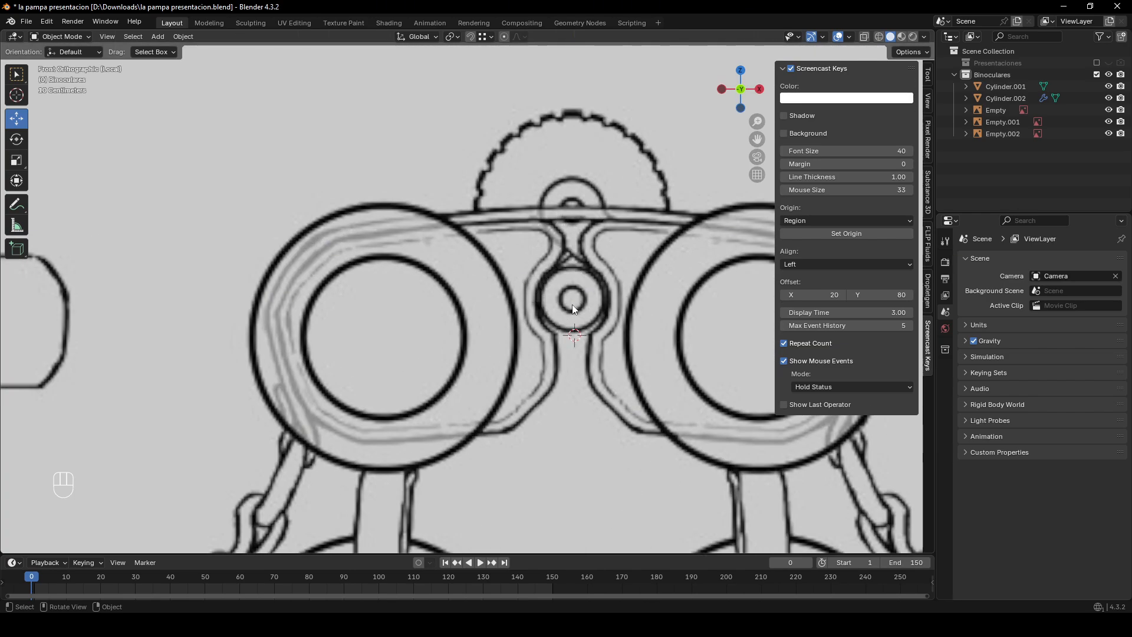
left_click(158, 37)
mouse_move(175, 52)
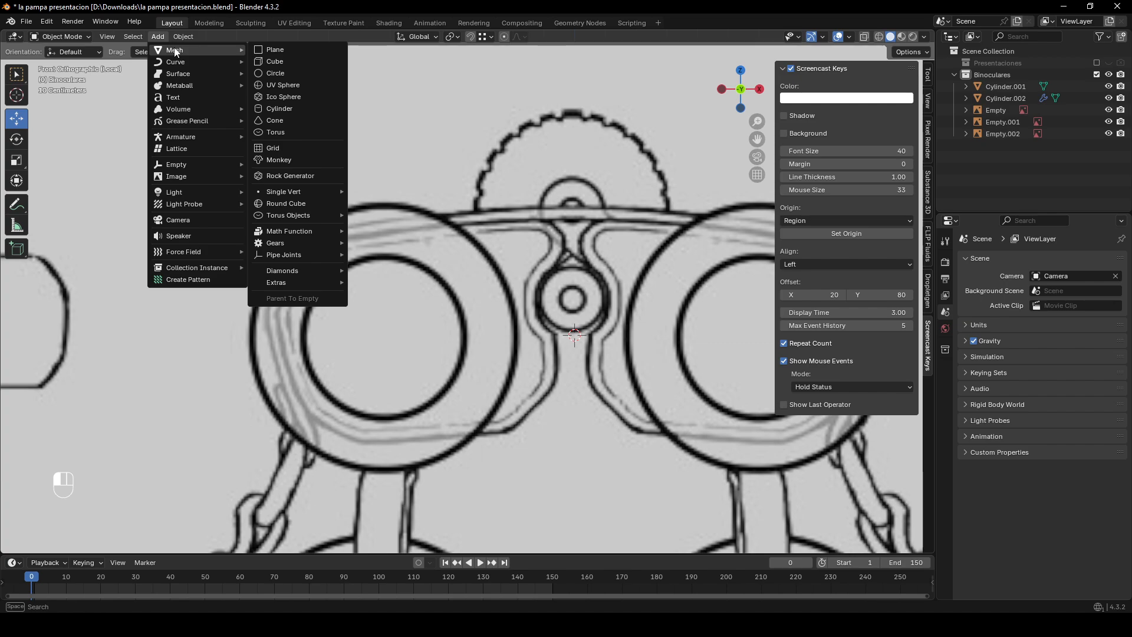
left_click(275, 62)
key("Tab")
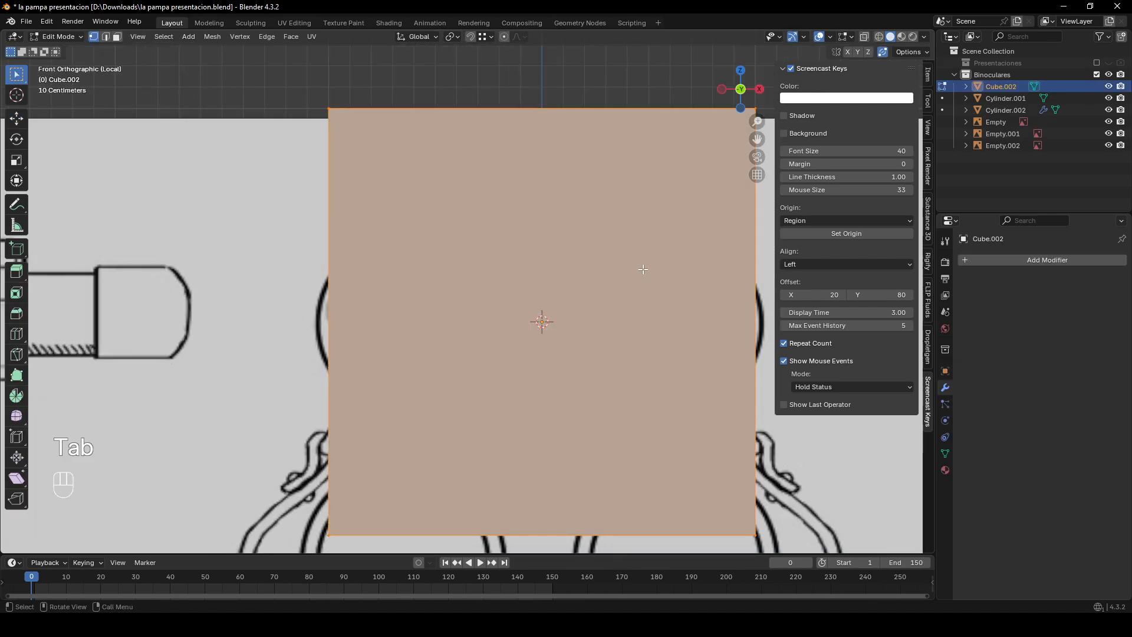
key("alt+z")
key("s")
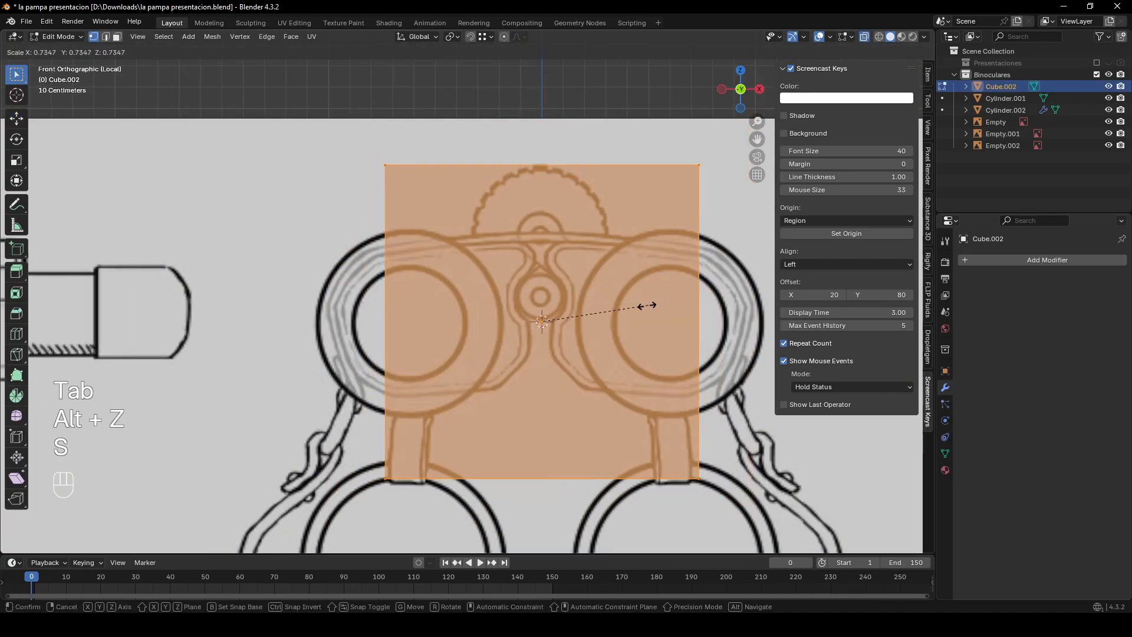
left_click(595, 324)
- Move the cube's mesh -0.46977 m along X over the left half of the body and scale it by 1.158
key("g")
key("y")
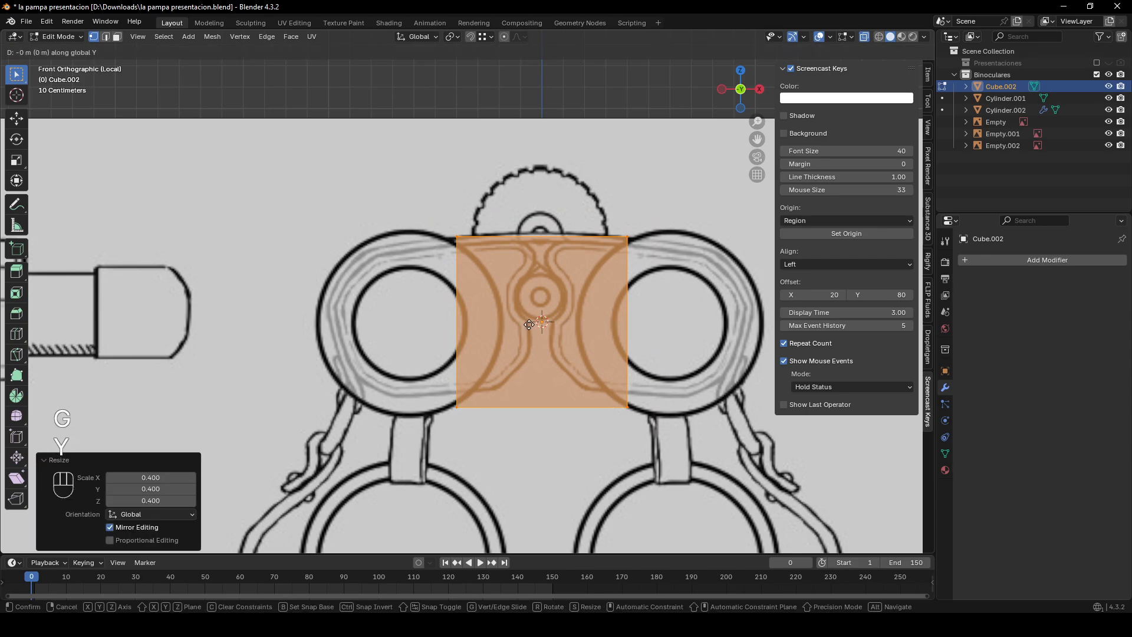
key("x")
left_click(505, 326)
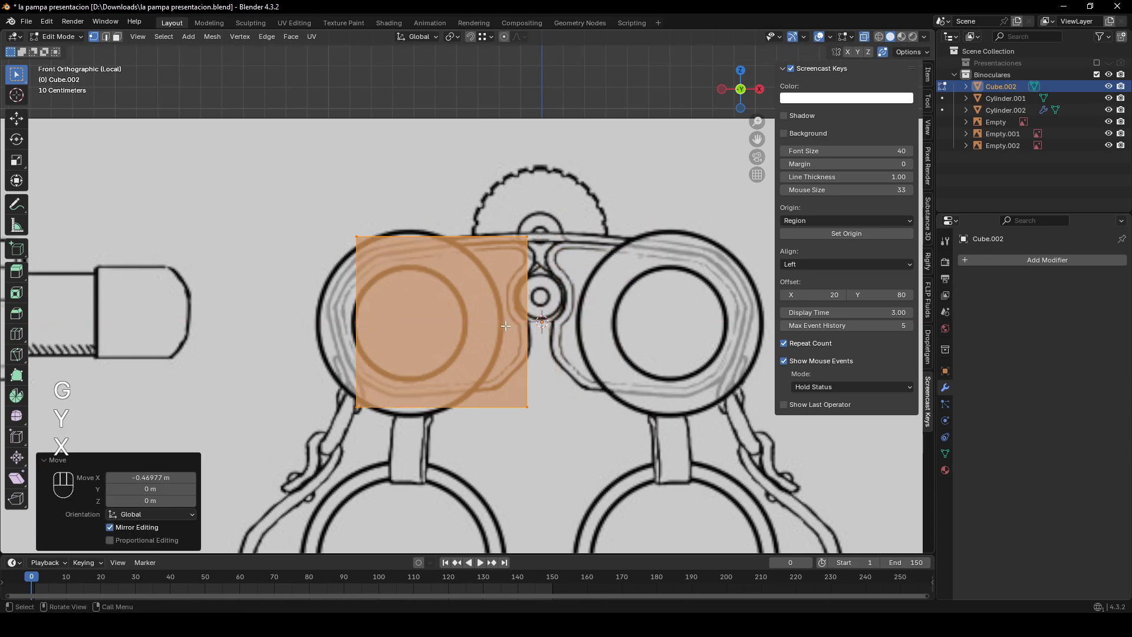
key("s")
right_click(537, 325)
left_click(551, 330)
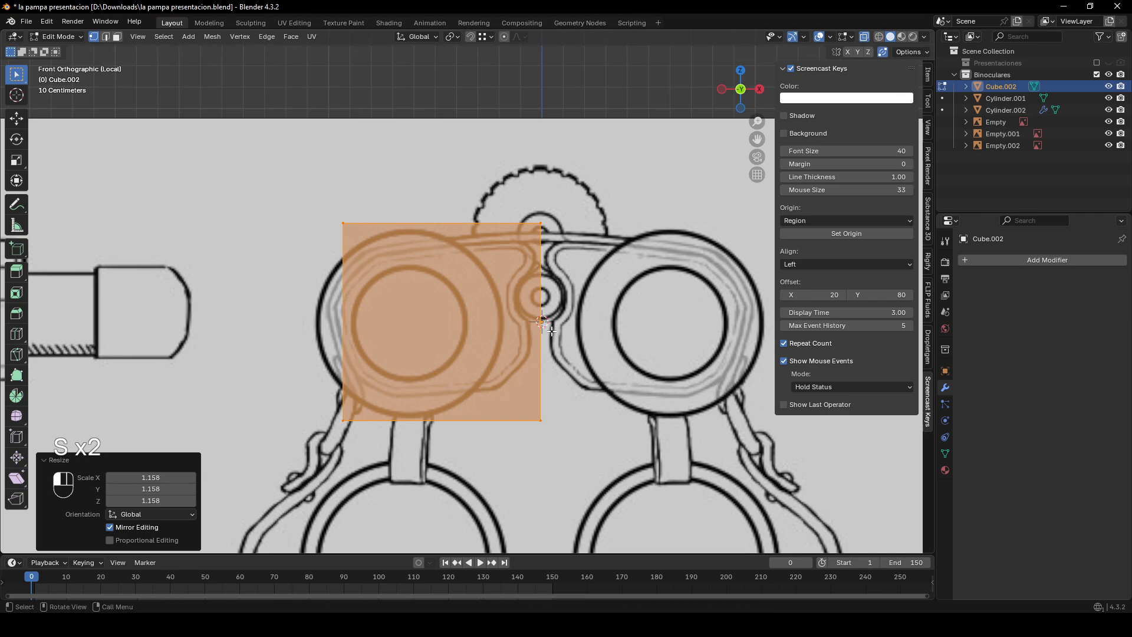
- Move the cube's lower outer corner 0.20117 m along X, up along Z, and another 0.02487 m along X to the lower contour
left_click(343, 420)
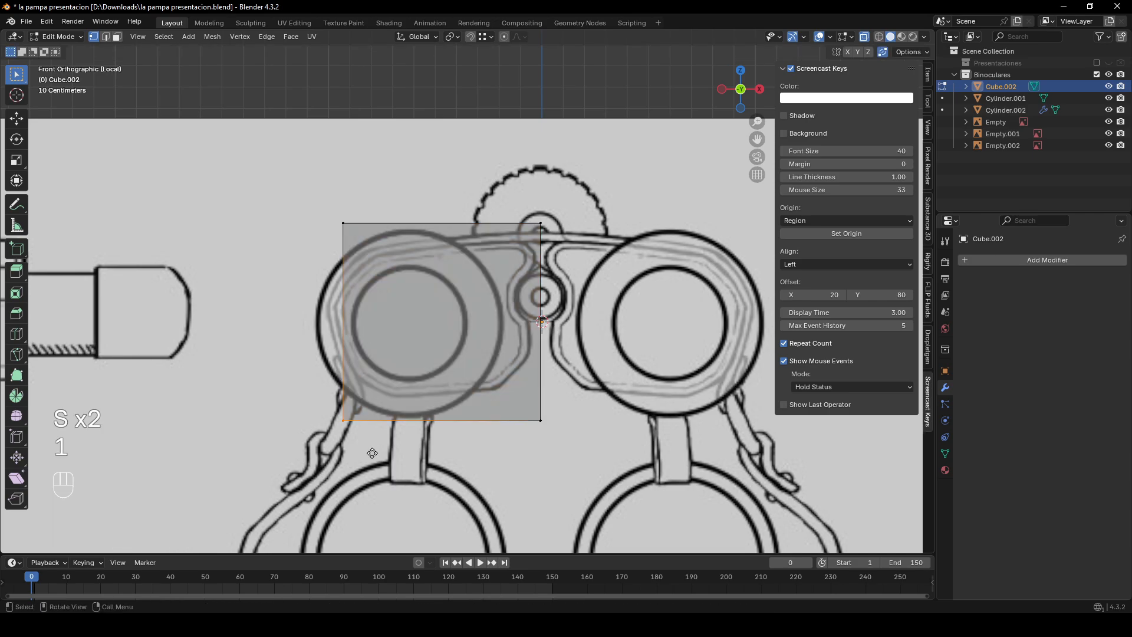
key("g")
key("shift+z")
left_click(425, 399)
key("g")
key("z")
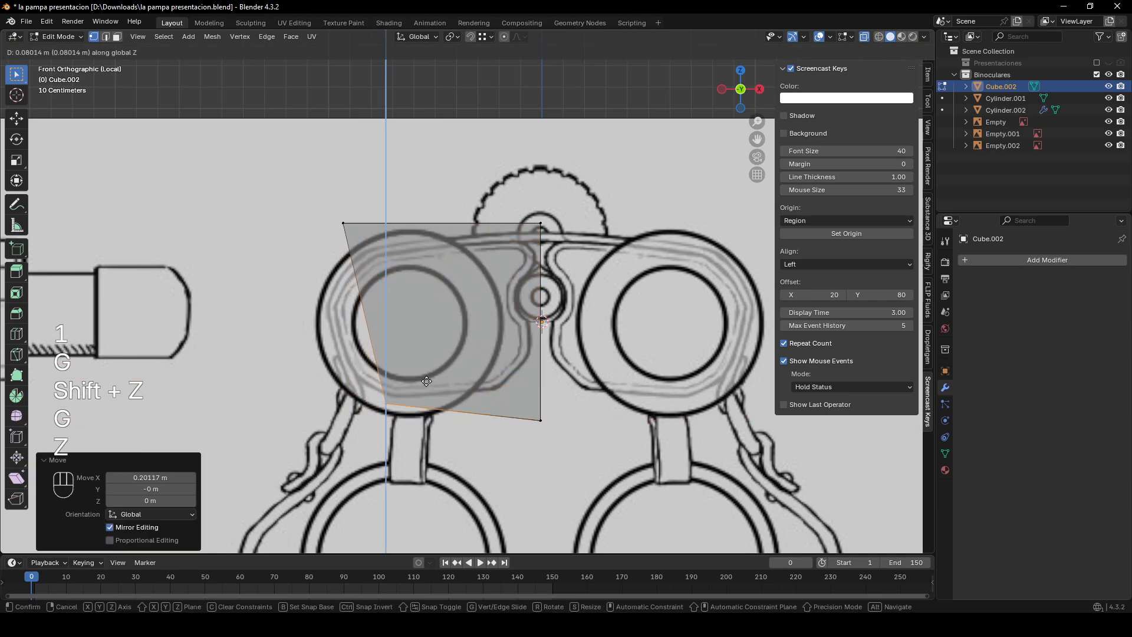
left_click(425, 376)
key("g")
key("x")
left_click(434, 376)
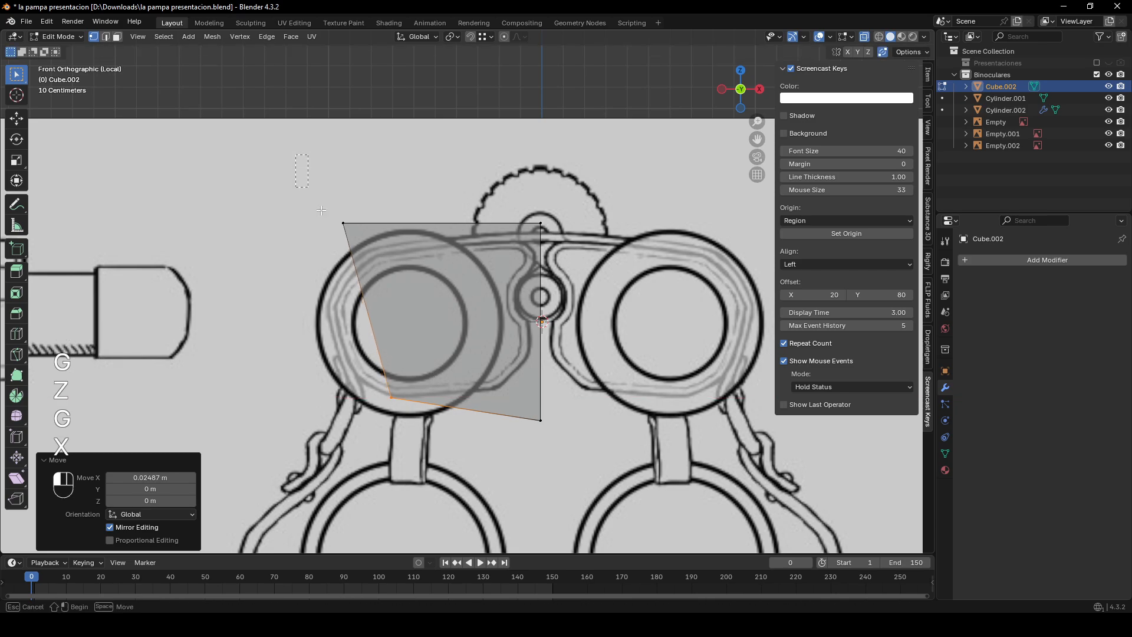
- Move the cube's upper outer corner down along Z and 0.10224 m along X to the body's upper contour
left_click(343, 223)
key("g")
key("x")
key("z")
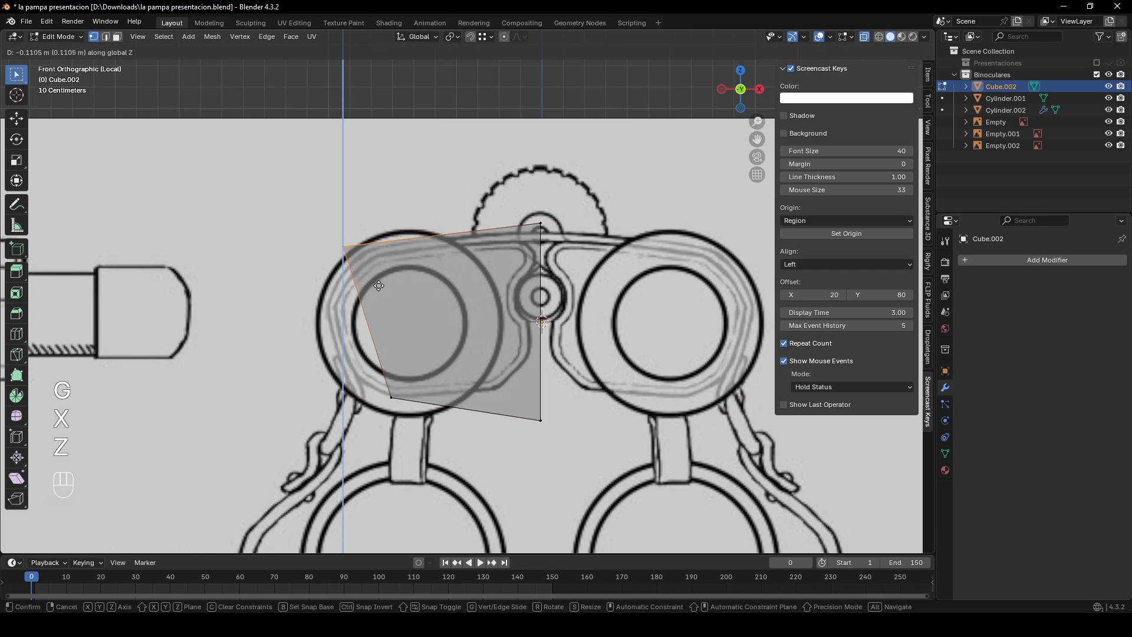
left_click(379, 288)
key("g")
key("x")
left_click(392, 292)
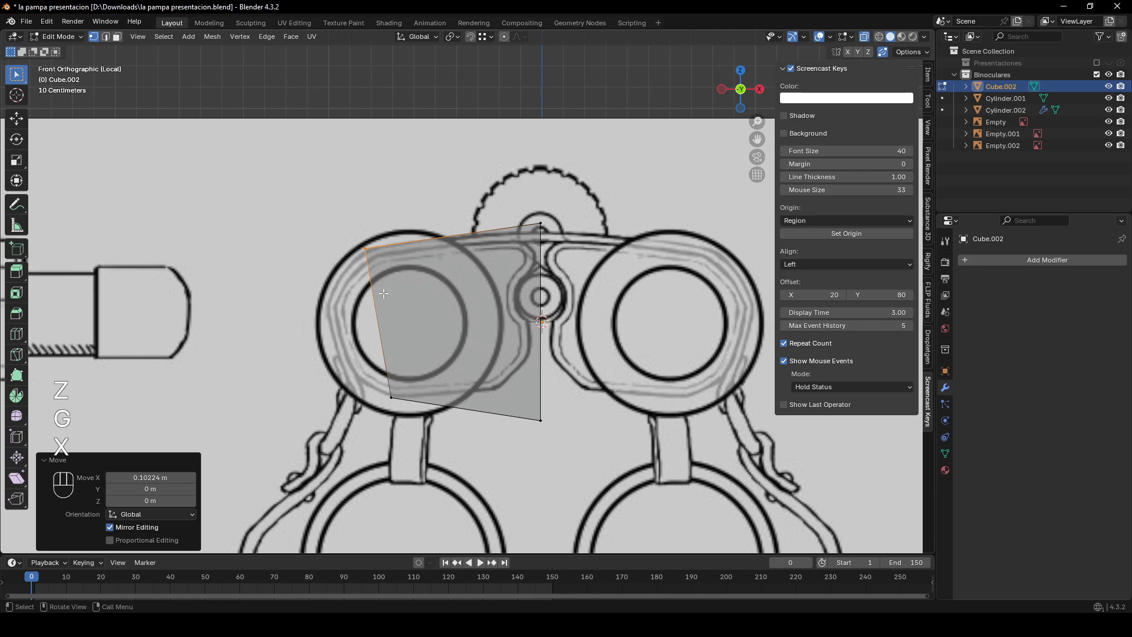
- Extrude the cube's outer side face outward by about 0.175 m toward the left barrel's outer edge
middle_click_drag(392, 293, 426, 313)
key("Tab")
key("Tab")
key("3")
left_click(422, 365)
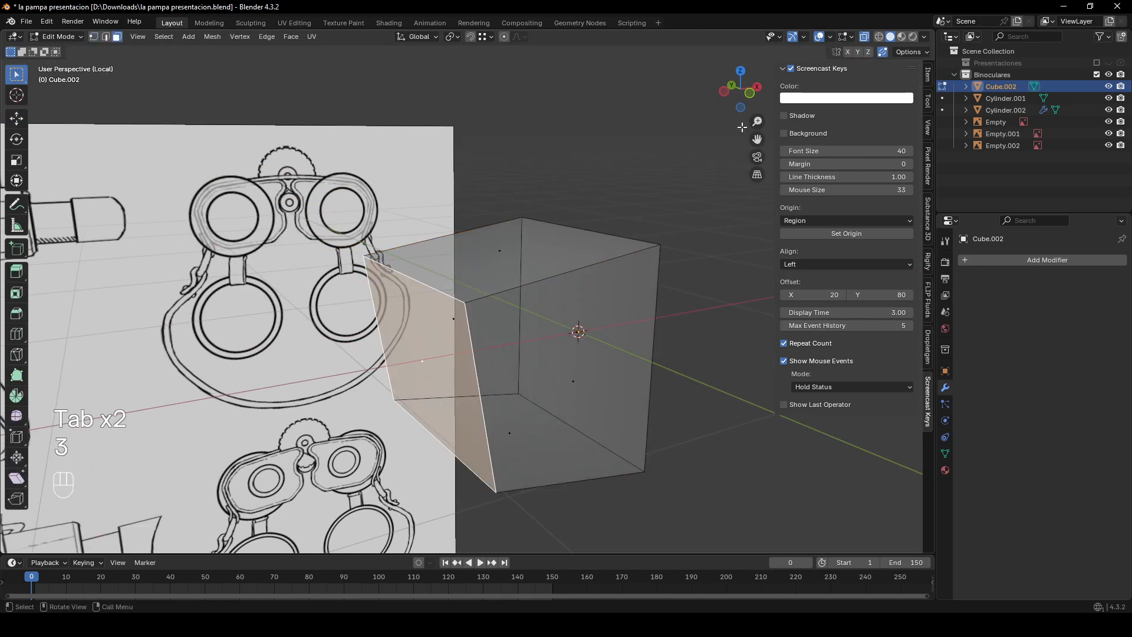
left_click(750, 93)
key("e")
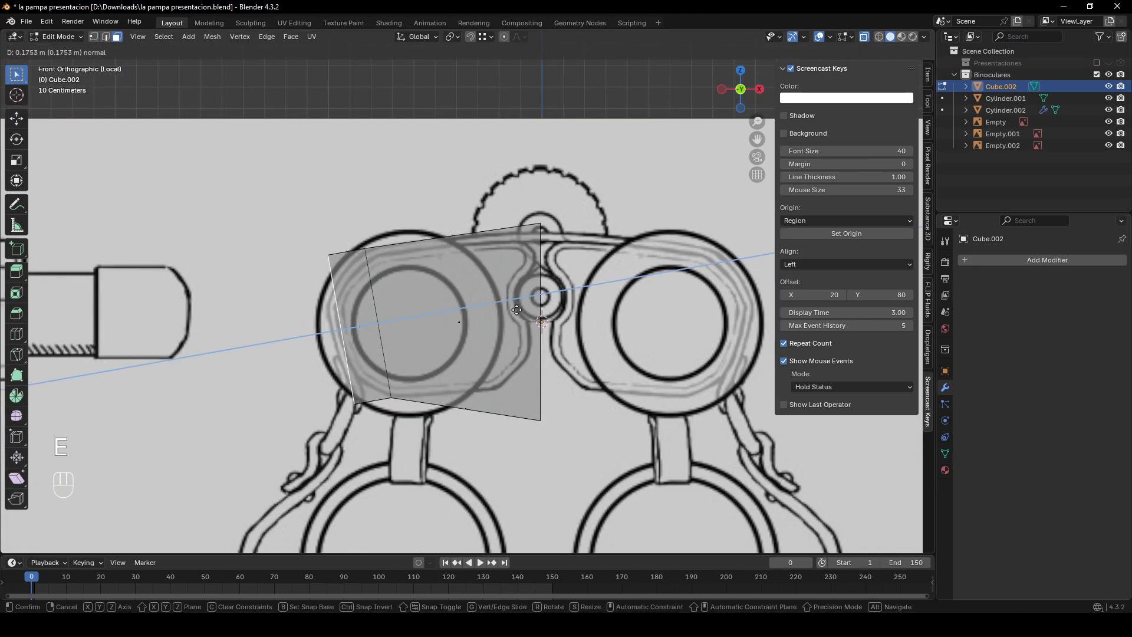
left_click(517, 310)
- Move the extruded section's upper outer corner -0.004606 m along X and -0.24736 m along Z onto the body contour
key("1")
scroll(336, 298, "up", 1)
scroll(311, 284, "up", 1)
middle_click_drag(310, 284, 439, 216, "shift")
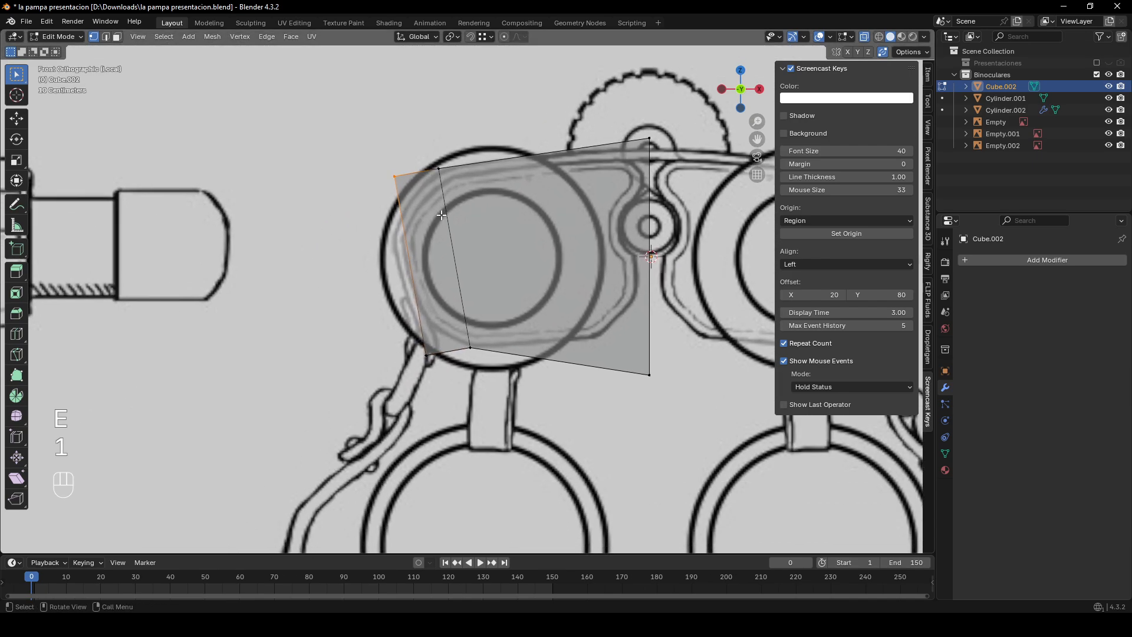
key("g")
key("shift+y")
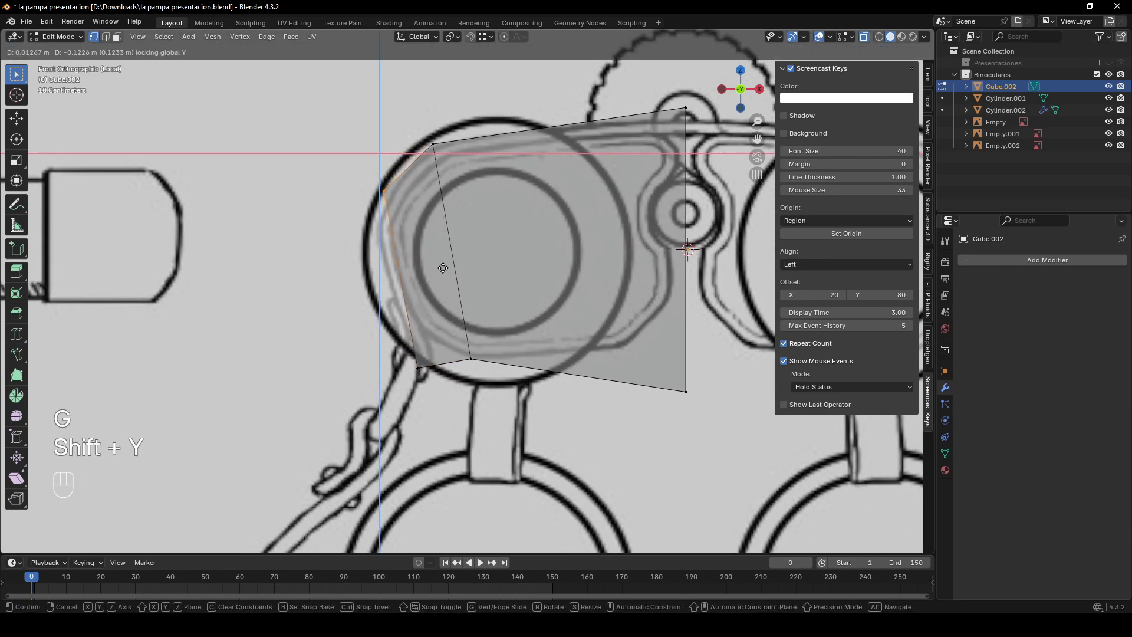
left_click(436, 306)
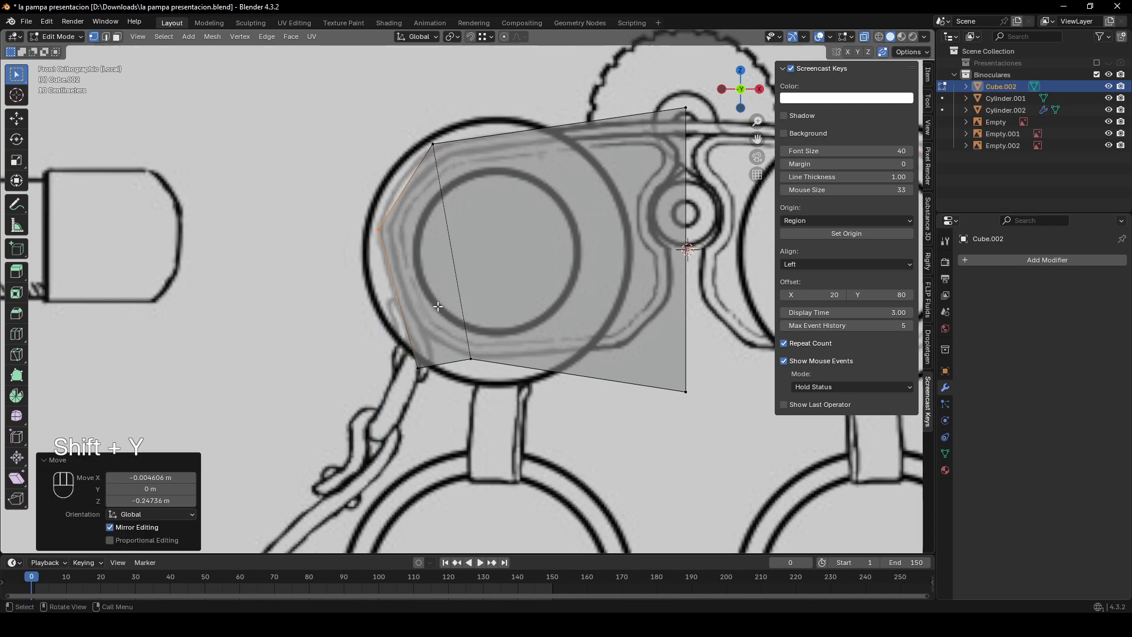
- Move the extruded section's lower outer corner up in the XZ plane to follow the body's lower outer contour
left_click(421, 390)
key("g")
key("shift+y")
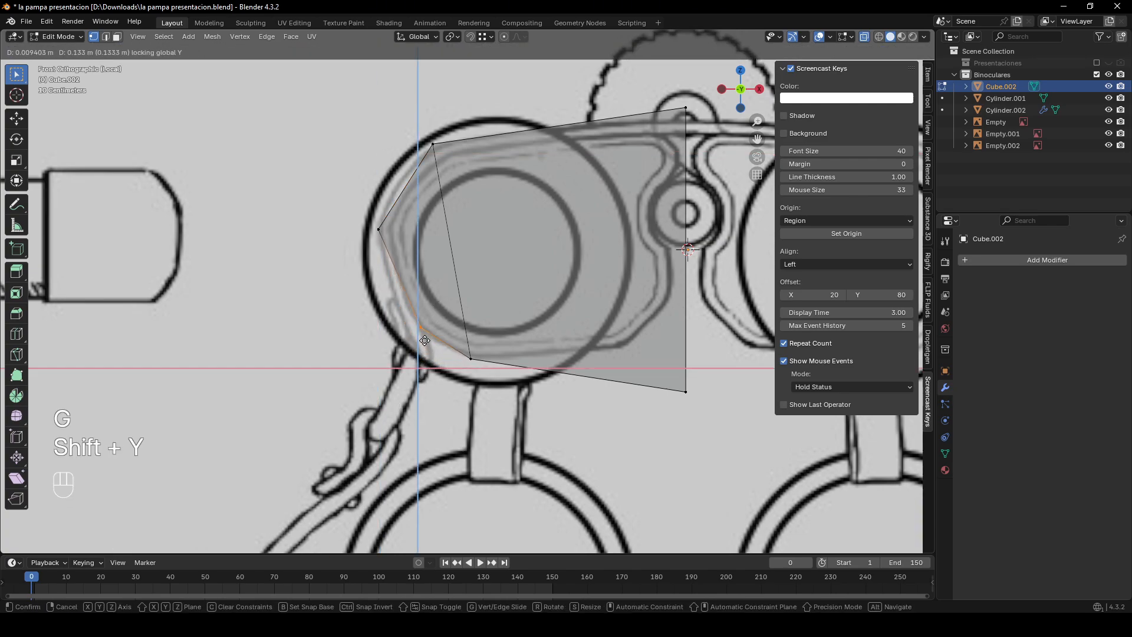
left_click(421, 336)
- Return to Object Mode, turn off the see-through display, and apply Shade Auto Smooth at 30° to the body
key("Tab")
key("alt+z")
middle_click_drag(420, 337, 628, 340)
right_click(593, 297)
left_click(593, 298)
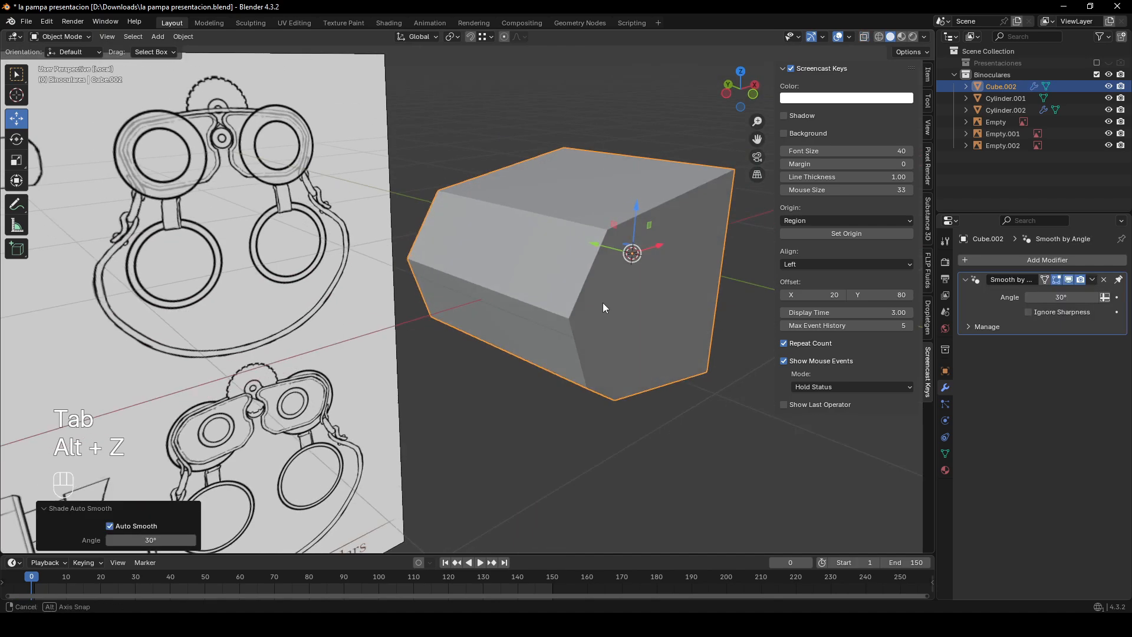
- Add a loop cut lengthwise through the middle of the body's extruded outer section
key("Tab")
scroll(603, 302, "up", 2)
key("ctrl+r")
left_click(541, 271)
- Adjust the loop cut's upper edge along Z and move it -0.01658 m along X toward the rounded outer contour
key("2")
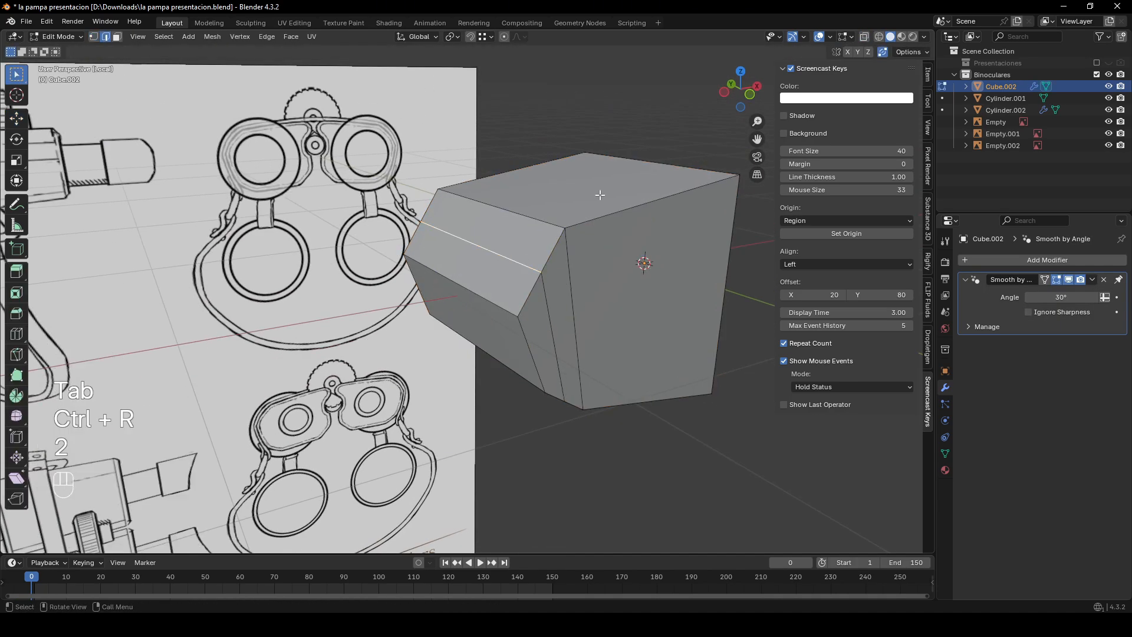
left_click(750, 95)
key("g")
key("z")
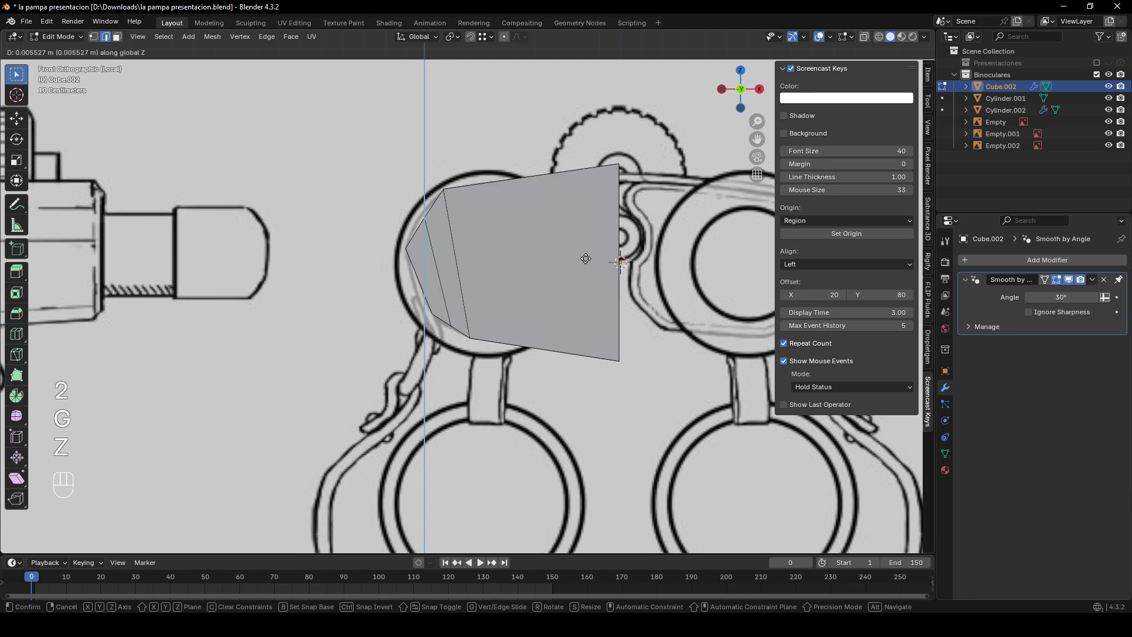
left_click(581, 254)
key("g")
key("x")
left_click(577, 255)
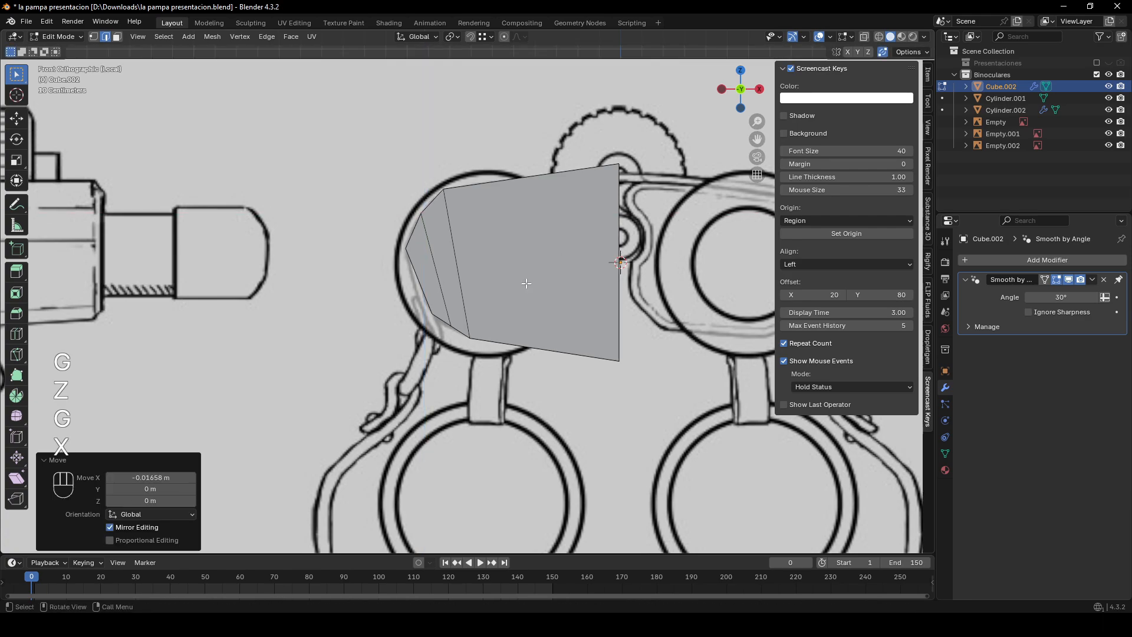
- Move the loop cut's lower edge about 0.022 m down along Z to round the lower outer corner
middle_click_drag(529, 283, 531, 330)
left_click(739, 93)
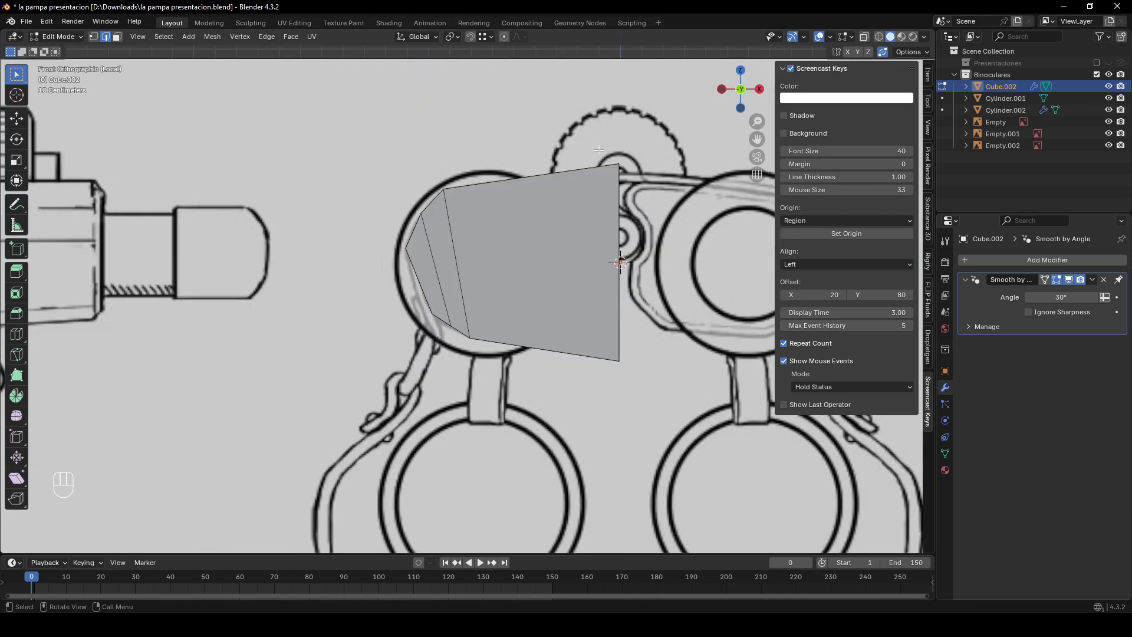
scroll(536, 245, "up", 3)
key("g")
key("z")
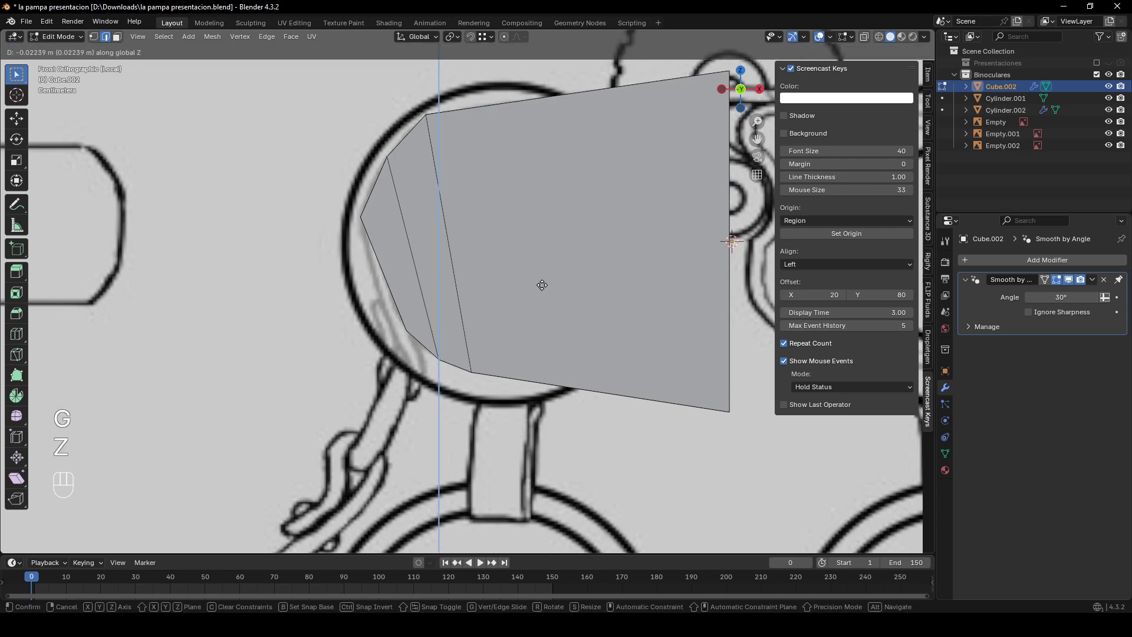
left_click(542, 285)
- Return to Object Mode and reapply Shade Auto Smooth to the body with a 60° angle
middle_click_drag(542, 285, 557, 248)
key("Tab")
right_click(559, 244)
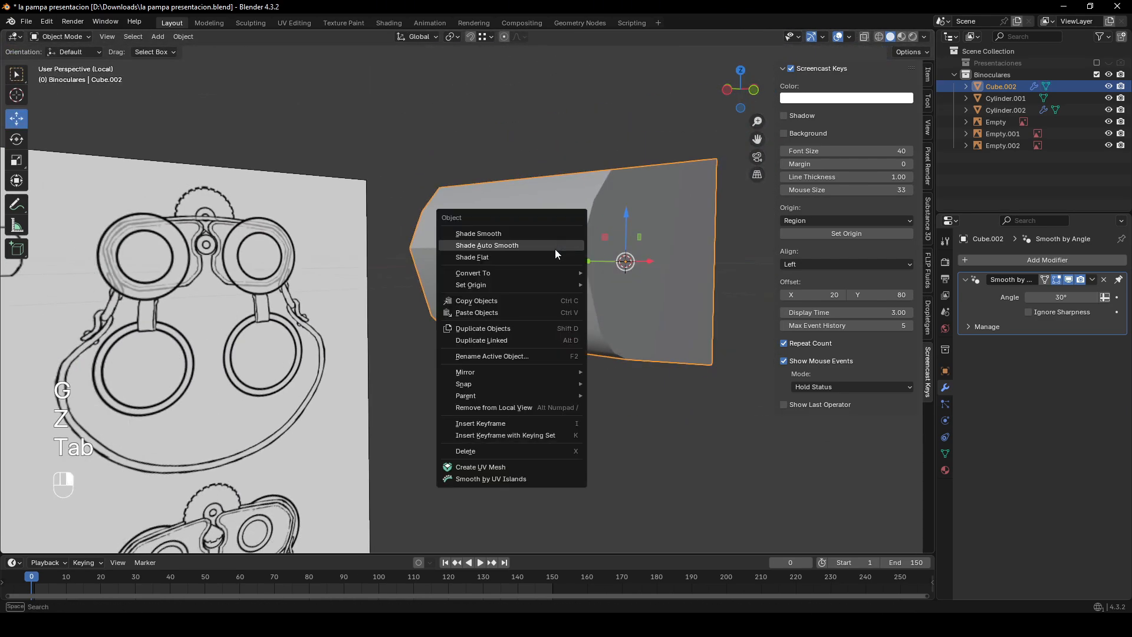
left_click(554, 246)
left_click(174, 535)
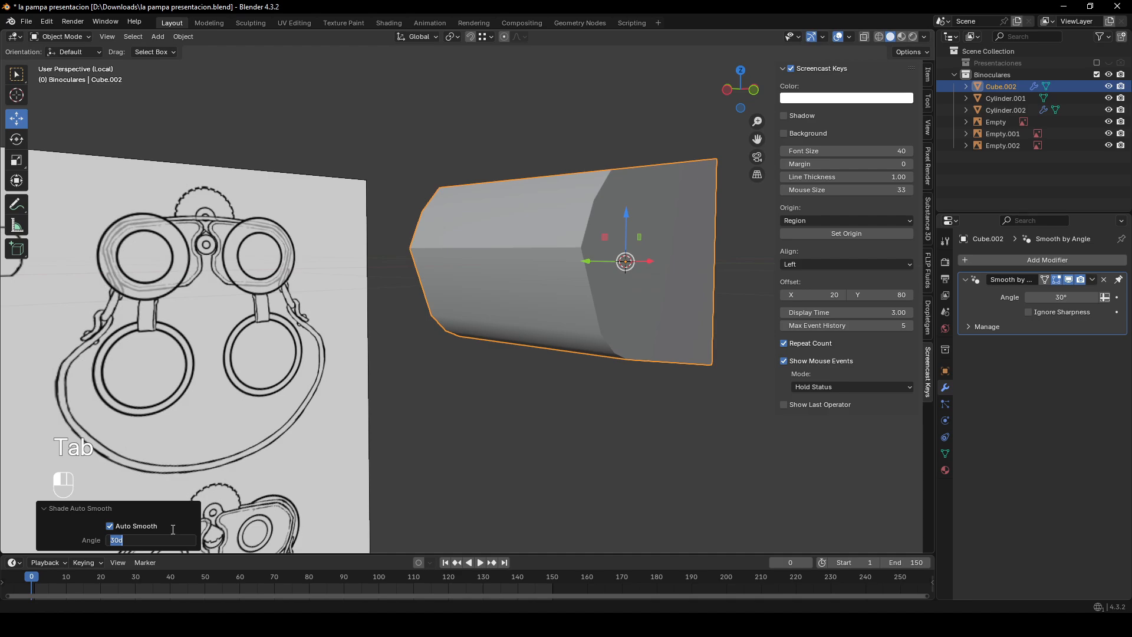
type("60")
key("Return")
middle_click_drag(331, 448, 564, 349)
key("Tab")
key("ctrl+r")
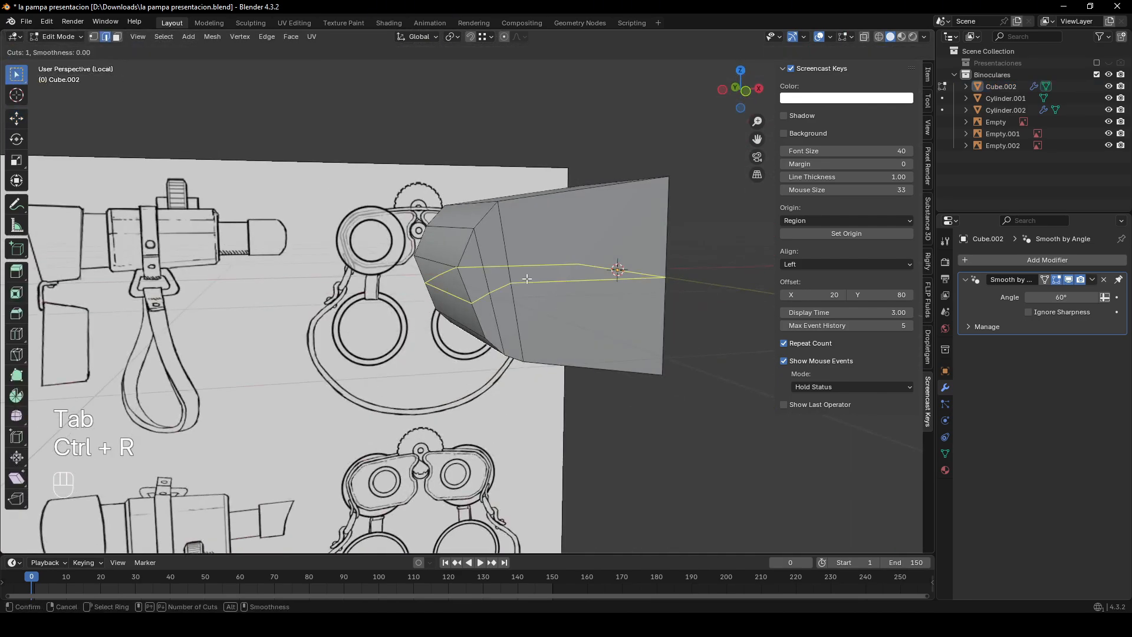
right_click(527, 279)
middle_click_drag(551, 270, 543, 342)
key("Tab")
left_click(544, 342)
left_click(544, 342)
- Make the body see-through in the front view and add one horizontal loop cut around its middle
left_click(748, 105)
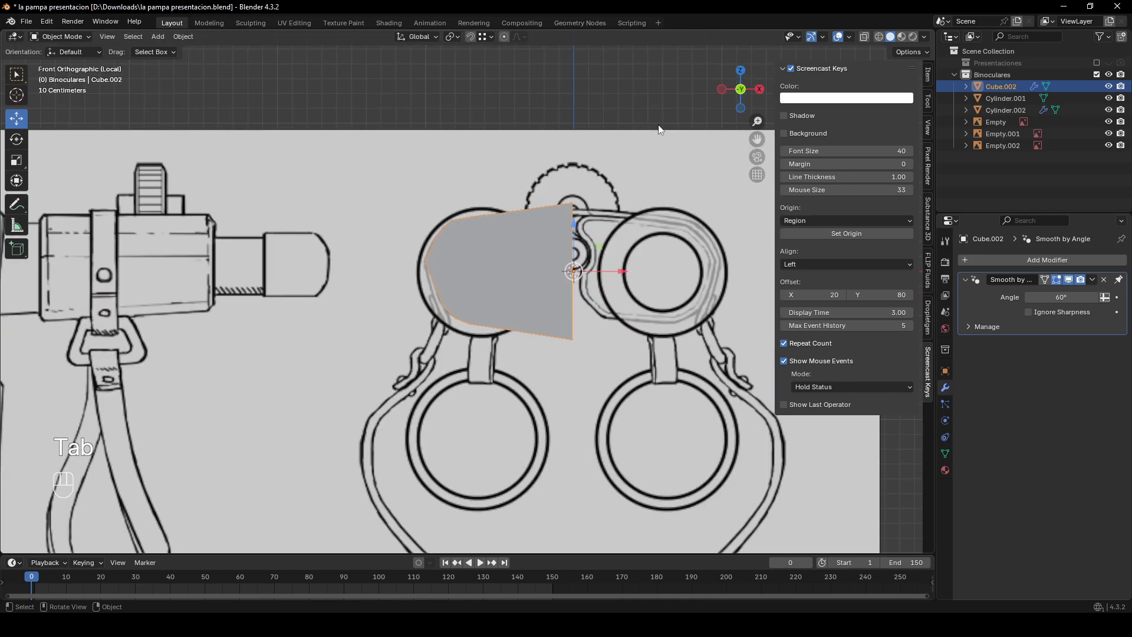
scroll(579, 206, "up", 2)
scroll(634, 250, "up", 3)
middle_click_drag(687, 245, 500, 285, "shift")
key("alt+z")
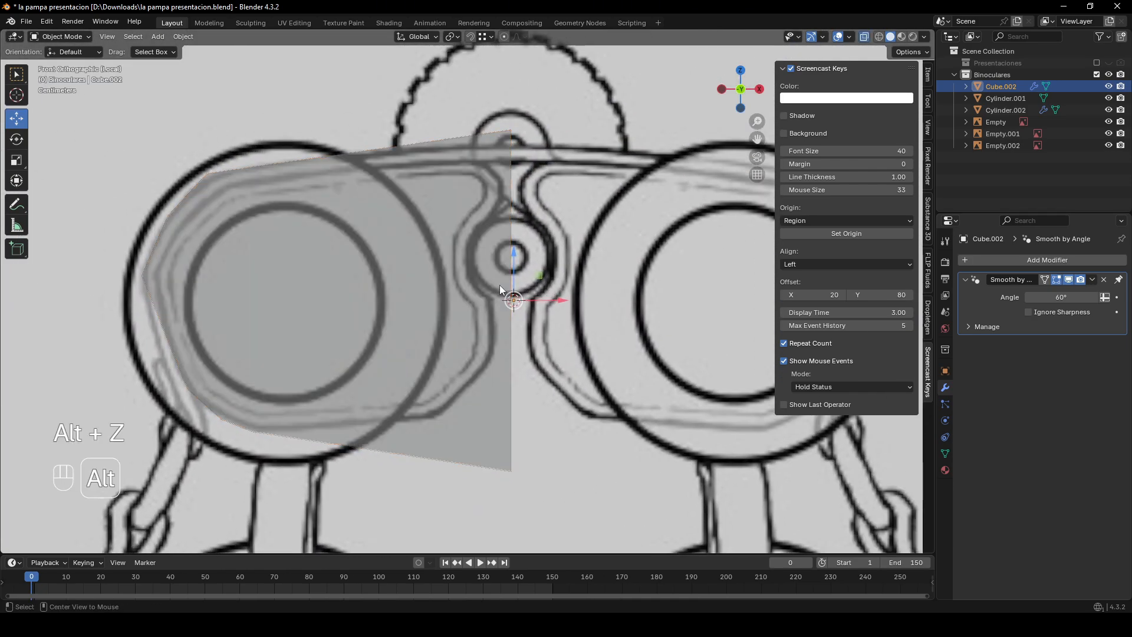
key("alt+z")
key("alt+z")
key("Tab")
key("1")
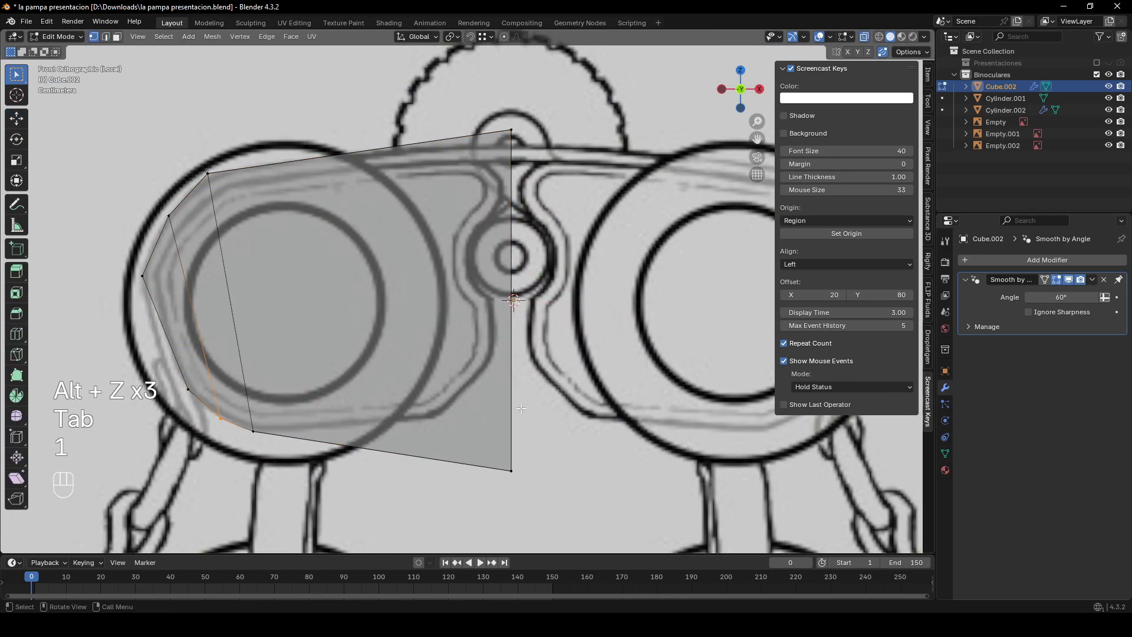
key("ctrl+r")
left_click(485, 318)
key("1")
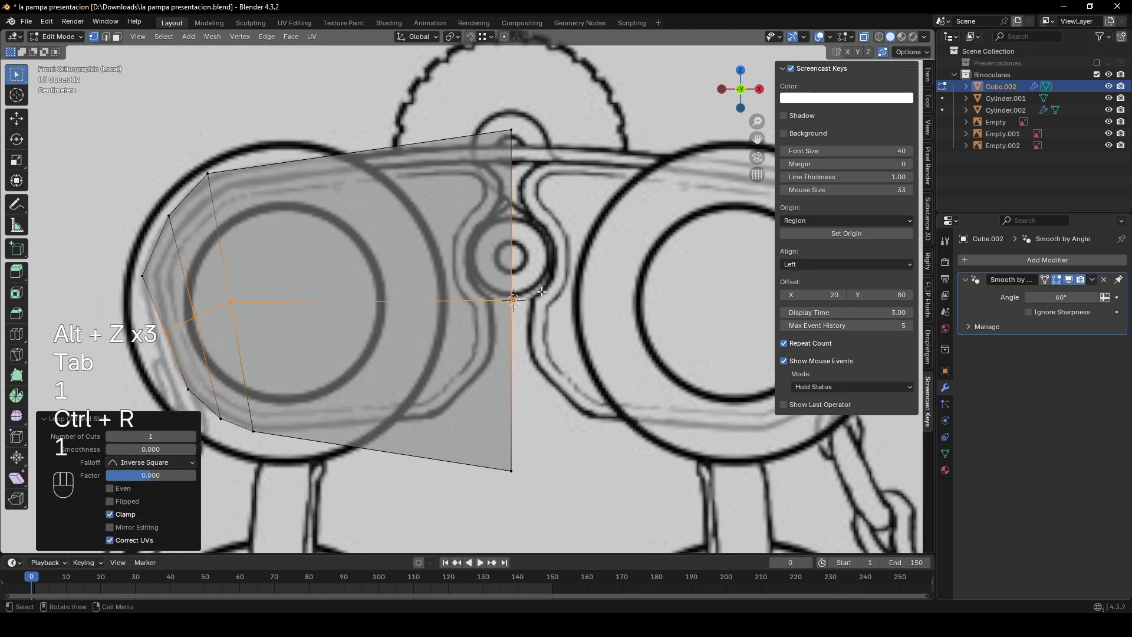
key("g")
key("x")
right_click(586, 334)
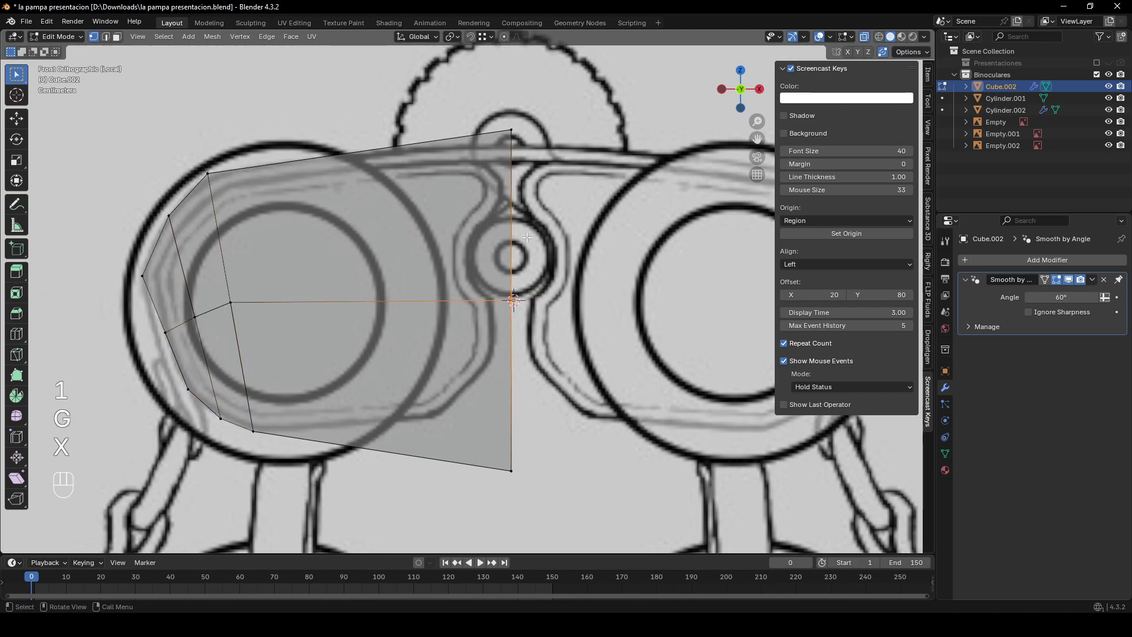
- Move the body's upper corner at the centre line -0.065245 m along Z to match the bridge's upper contour
scroll(526, 238, "down", 1)
key("Tab")
key("Tab")
key("1")
left_click_drag(525, 137, 484, 186)
key("g")
key("z")
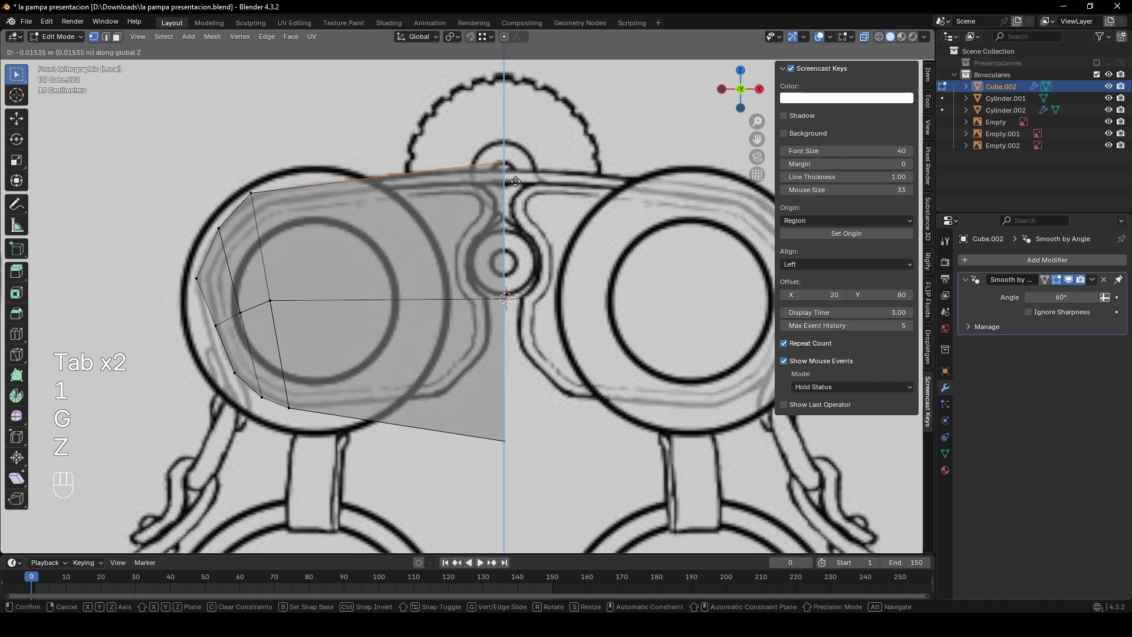
left_click(510, 196)
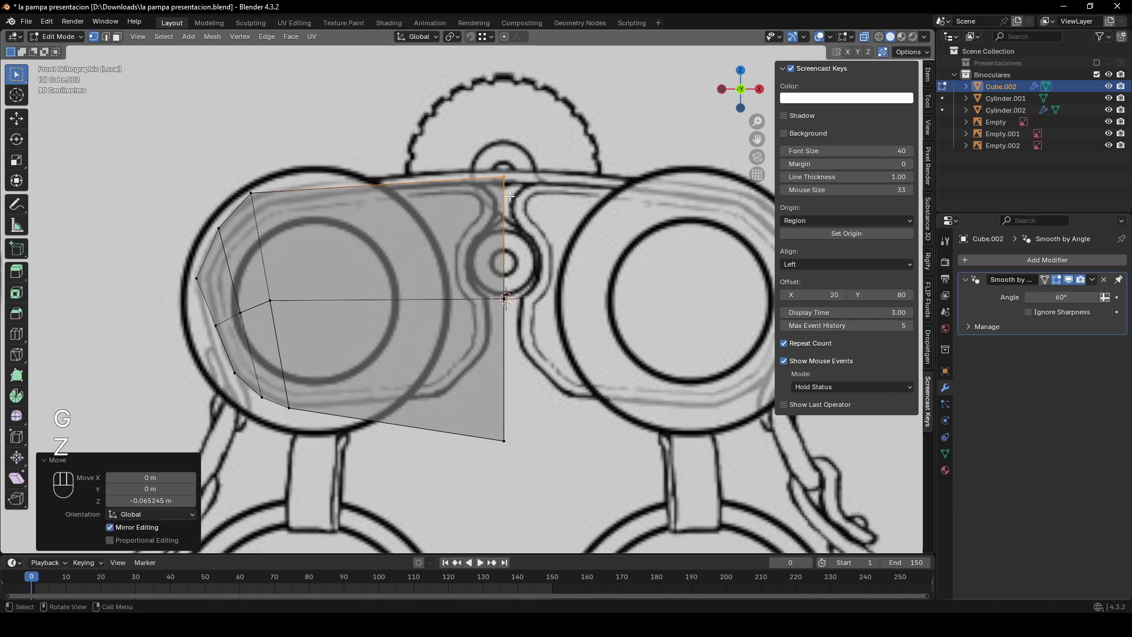
- Lower the upper corner above the left barrel about 0.017 m along Z onto the contour and return to Object Mode
left_click(250, 190)
key("g")
key("z")
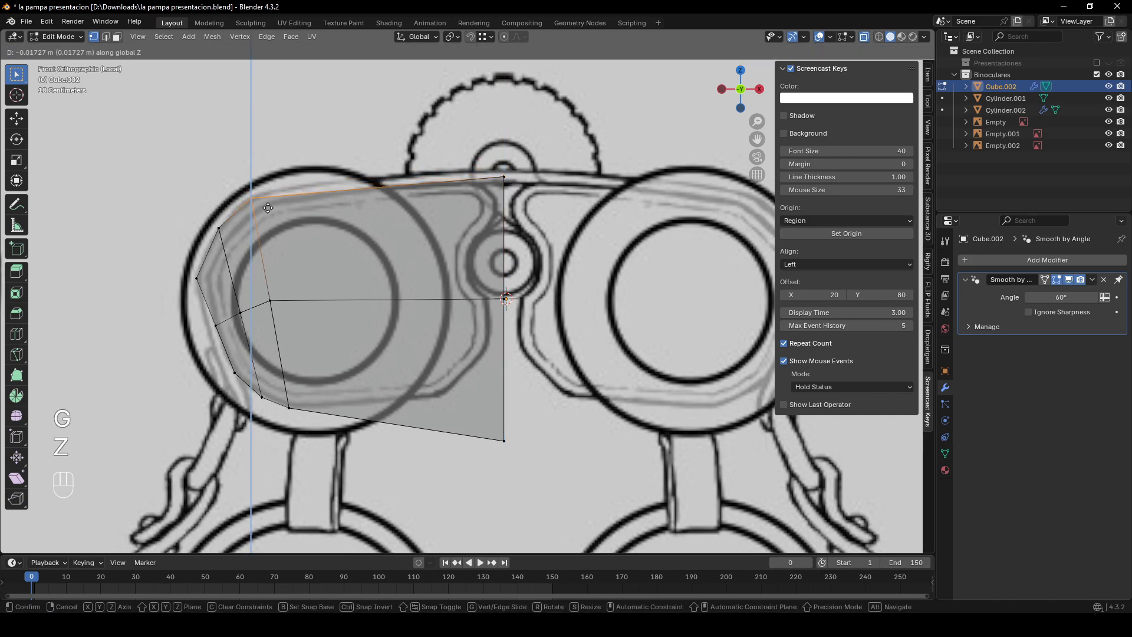
left_click(267, 208)
key("Tab")
scroll(507, 180, "down", 3)
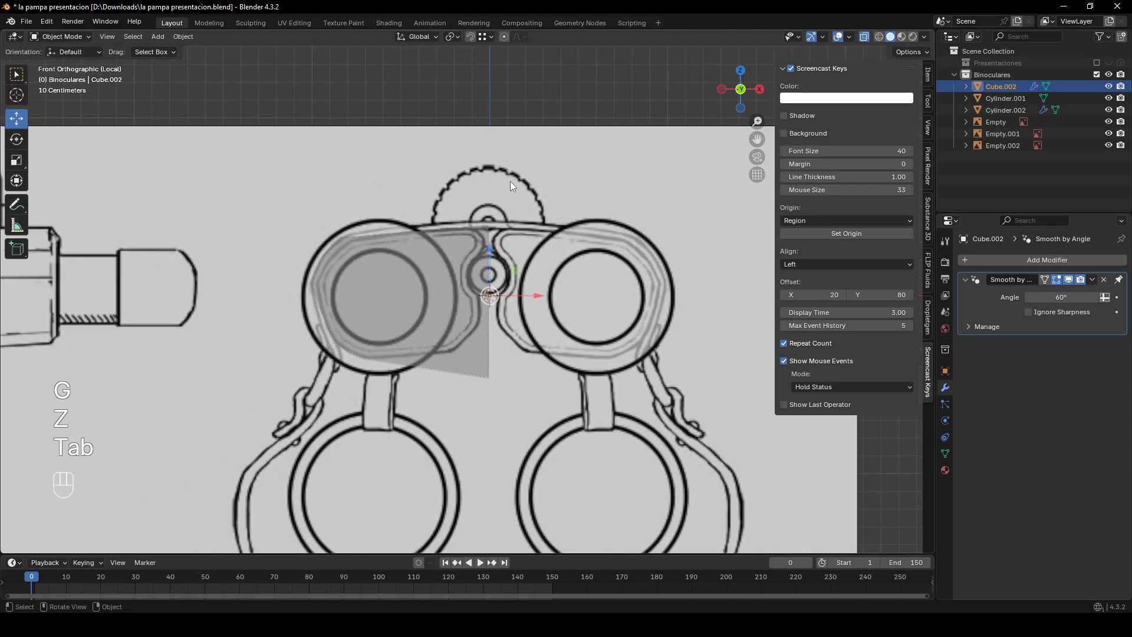
middle_click_drag(546, 189, 675, 176)
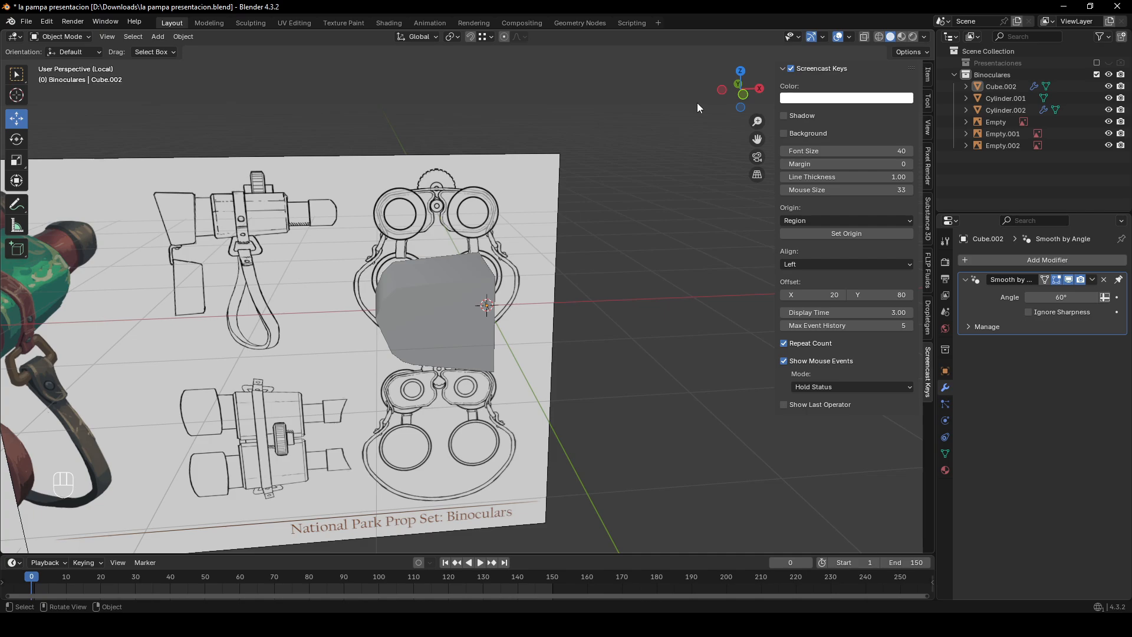
- Add an eight-vertex cylinder aligned to the front view, with X-ray turned on to see the reference
left_click(744, 95)
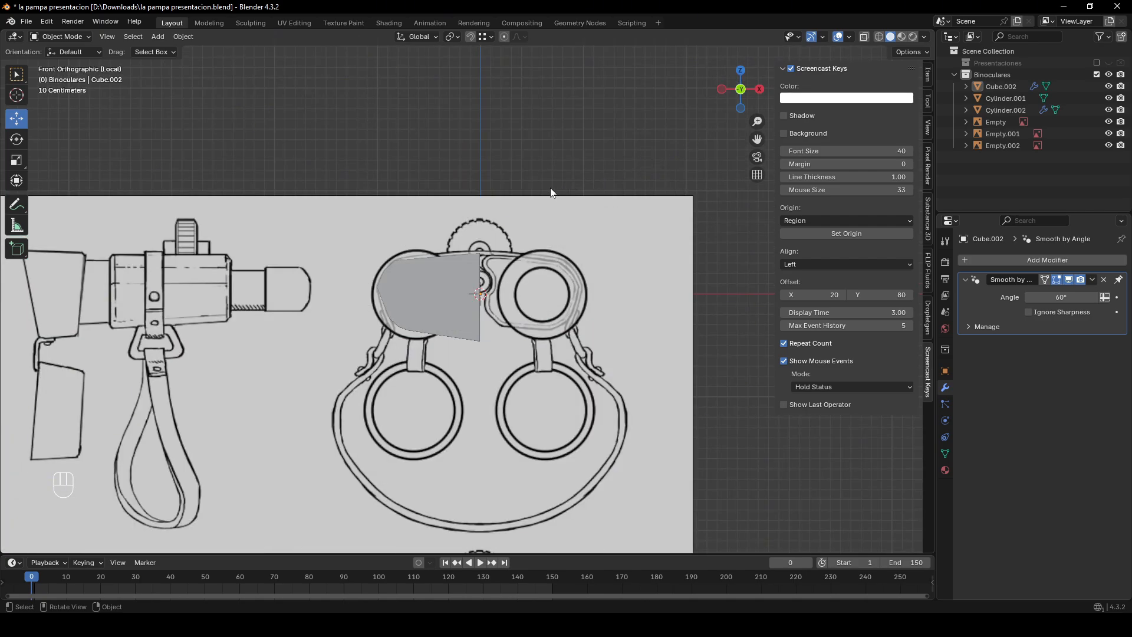
scroll(554, 192, "up", 4)
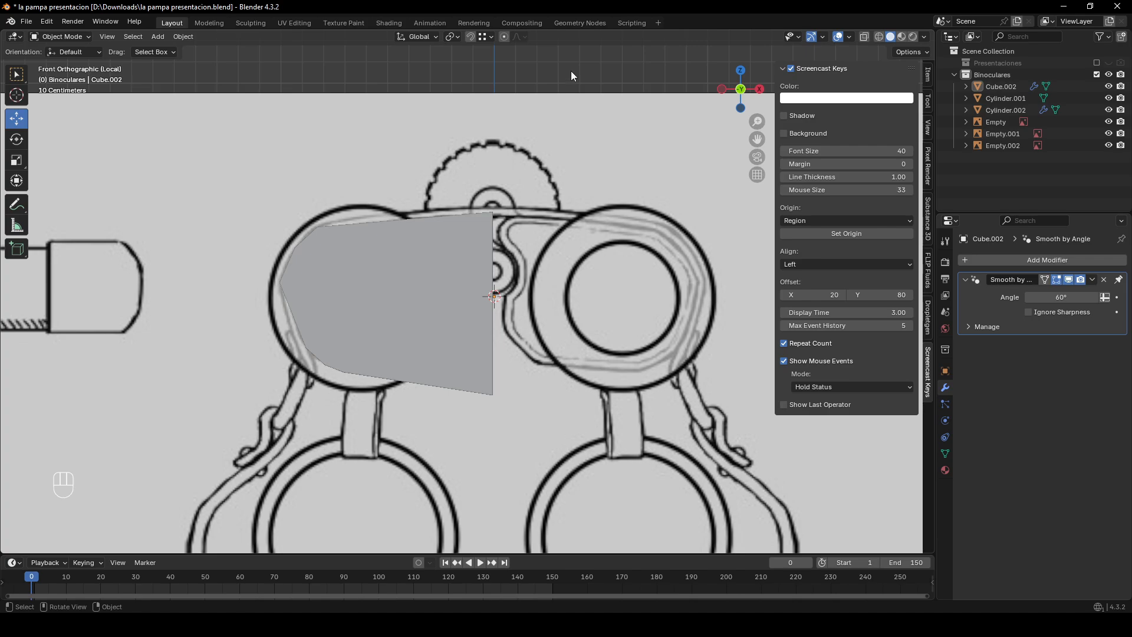
key("alt+z")
scroll(482, 278, "up", 4)
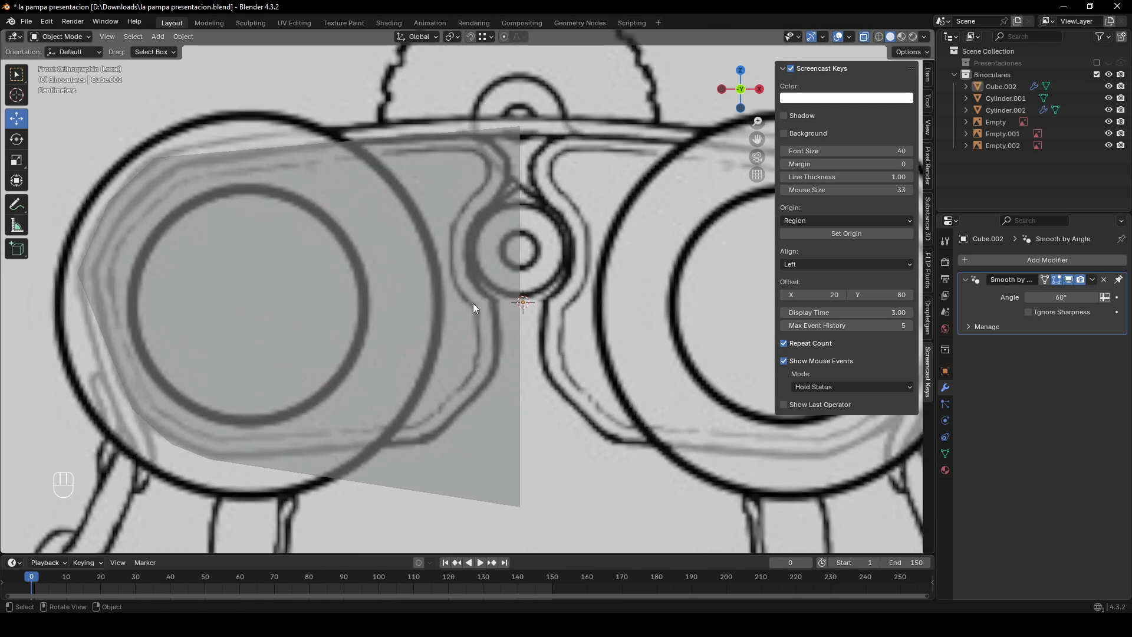
left_click(158, 37)
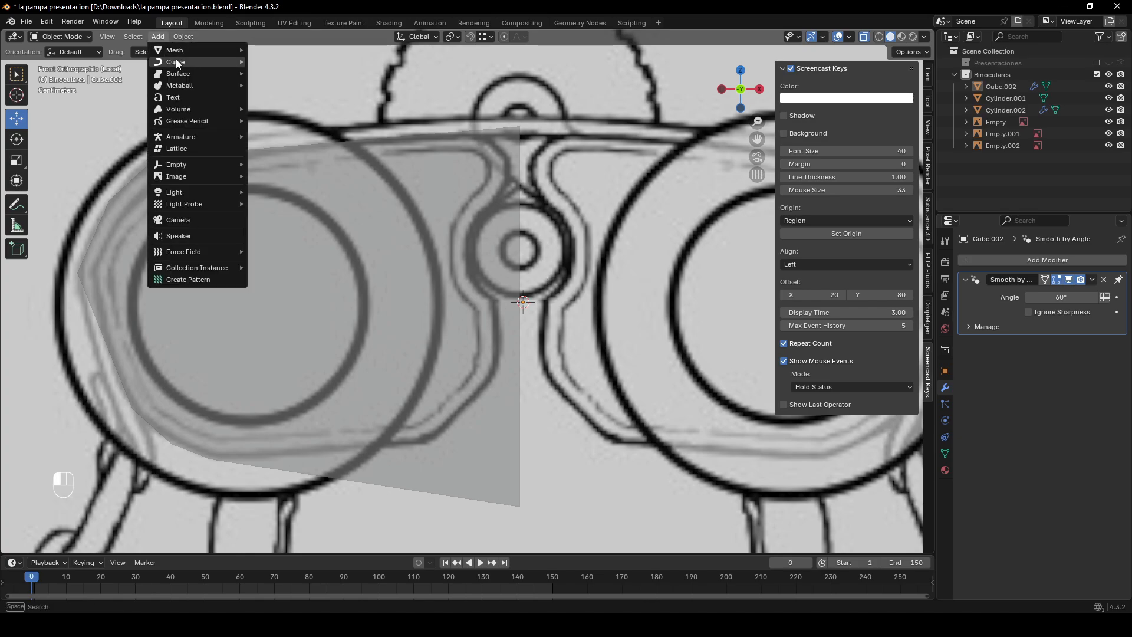
mouse_move(175, 52)
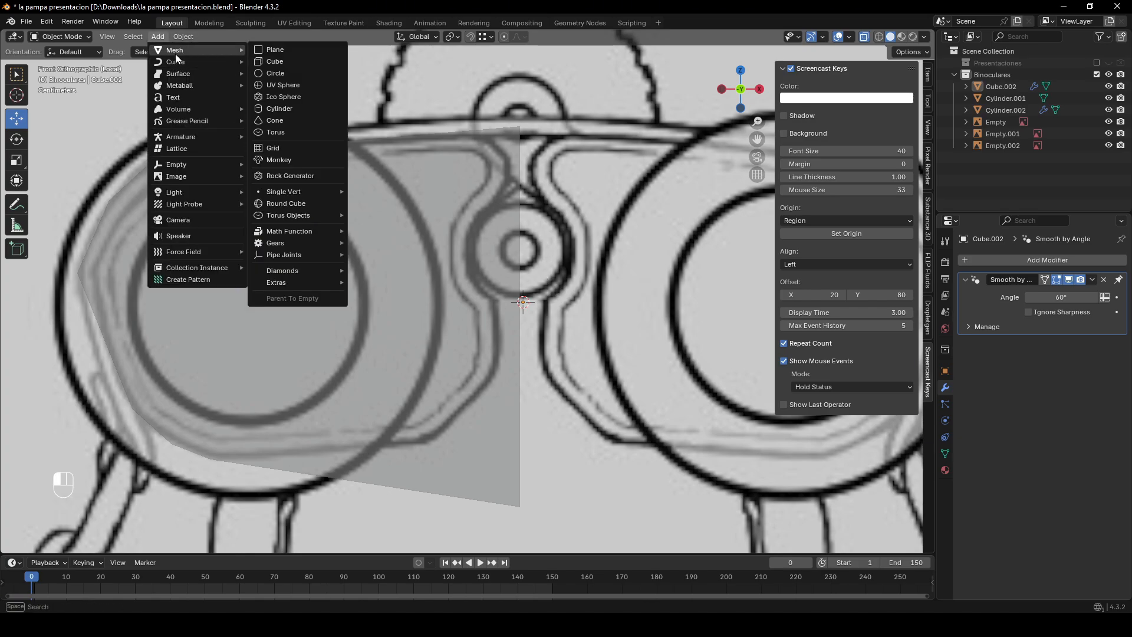
left_click(280, 109)
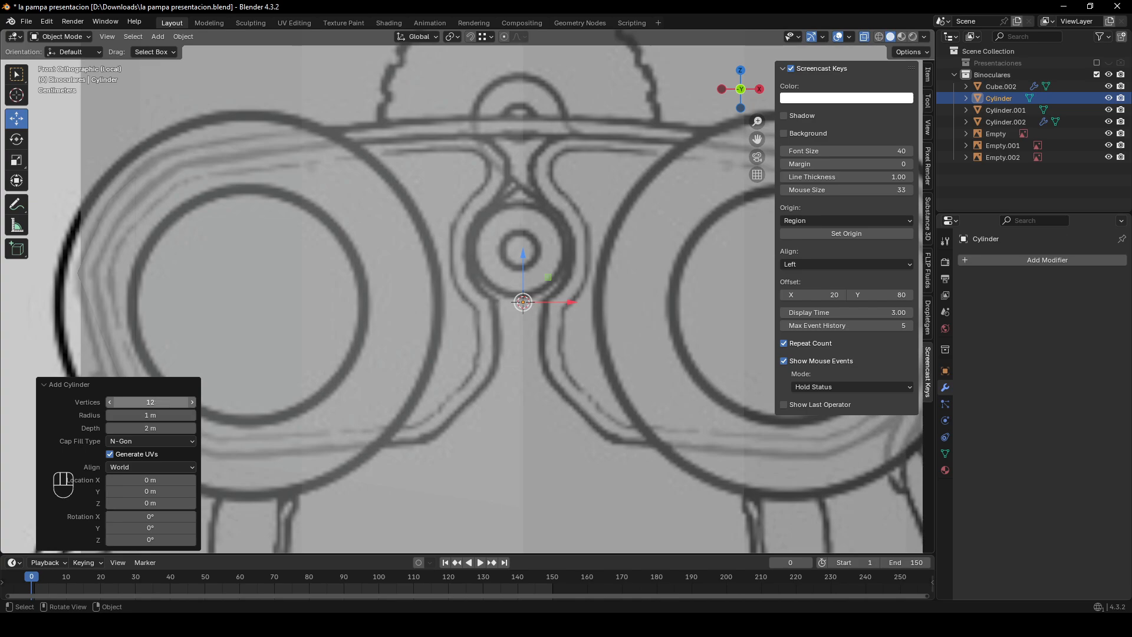
left_click(160, 401)
type("6")
key("Return")
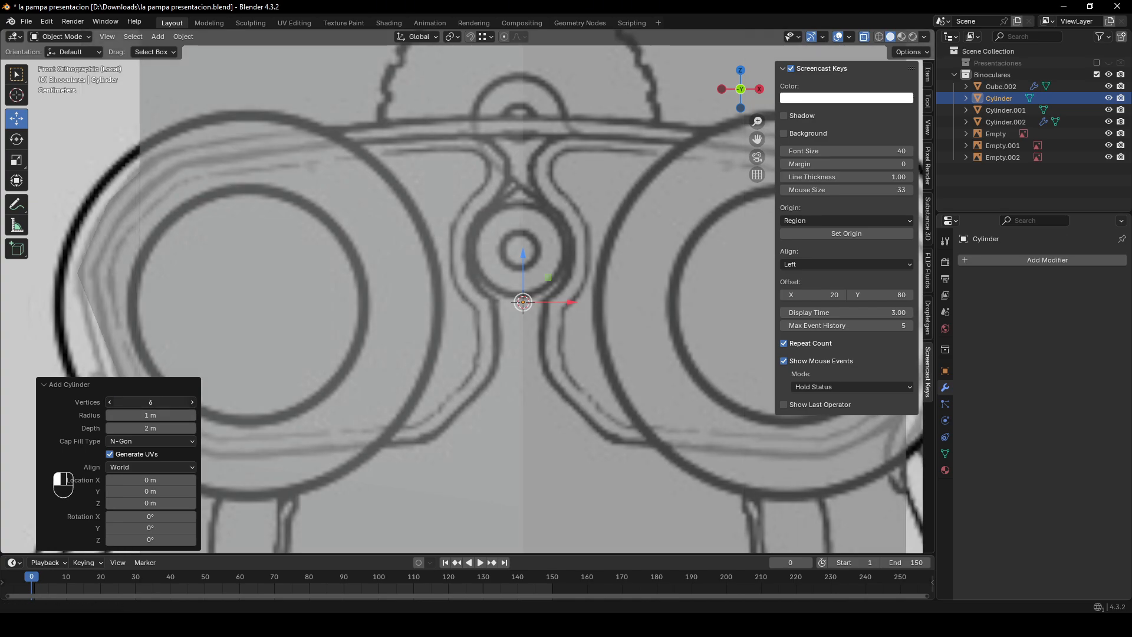
type("8")
key("Return")
left_click(145, 466)
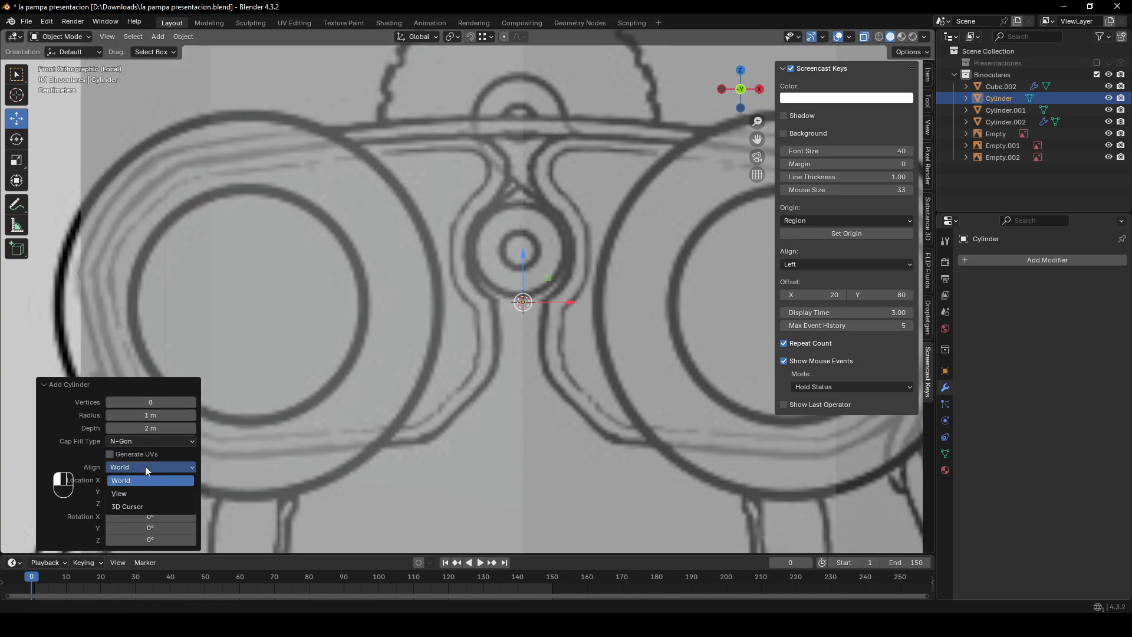
left_click(145, 490)
- Scale the cylinder to about 0.147 and move it up about 0.116 m in Z onto the central hinge circle
key("s")
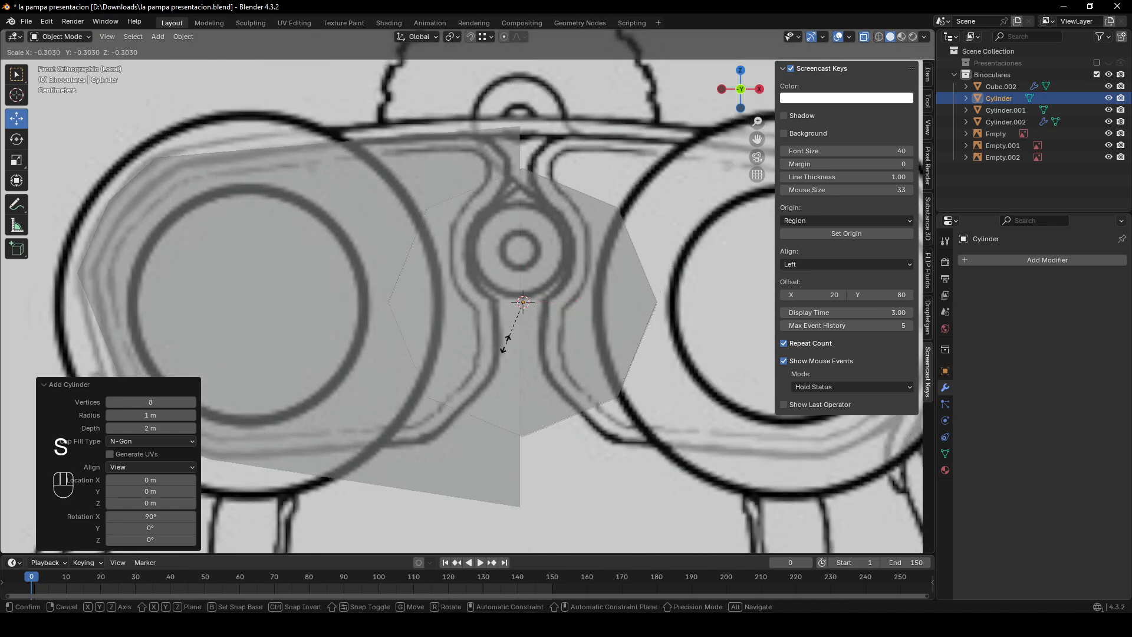
left_click(530, 327)
key("g")
key("x")
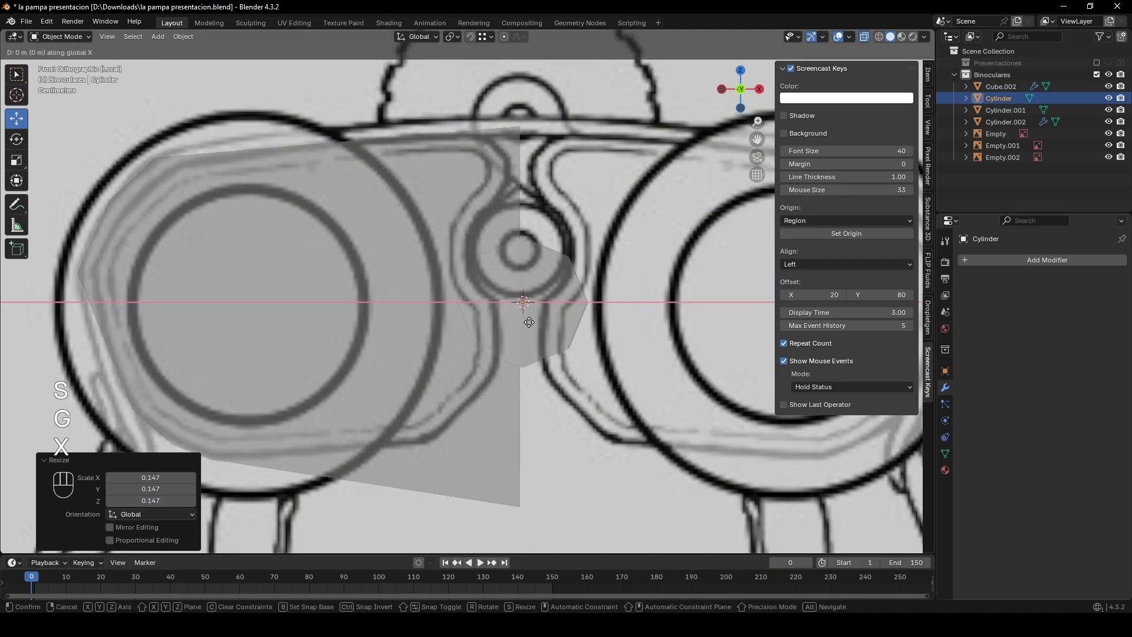
key("y")
key("z")
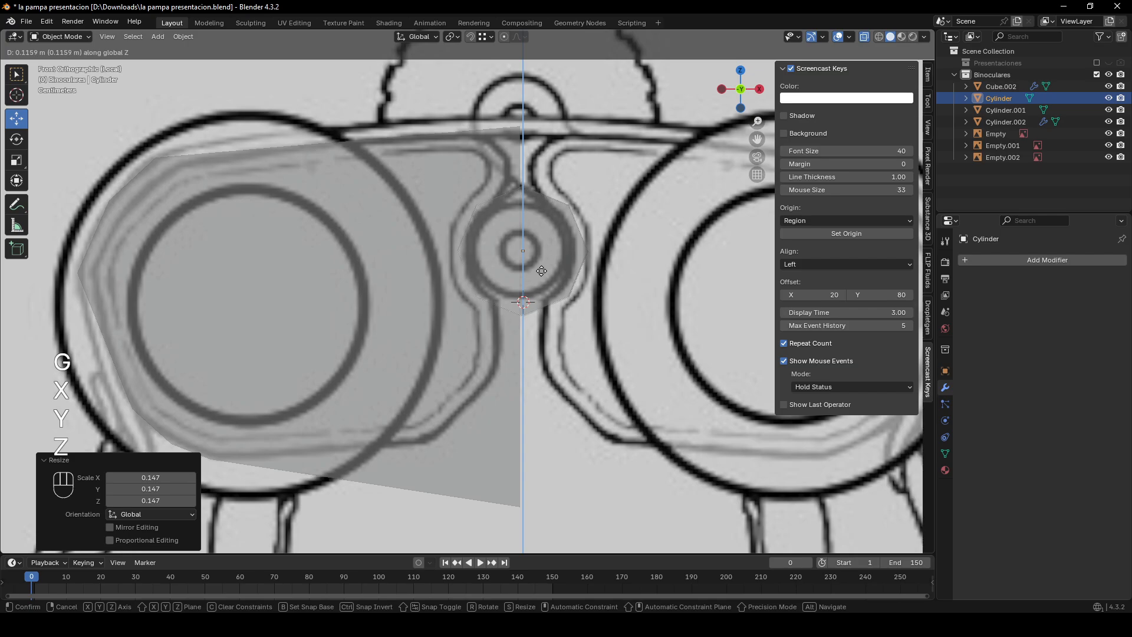
left_click(543, 269)
- Turn off X-ray and stretch the cylinder along Y by a factor of about 3.96, through the body block's full depth
middle_click_drag(543, 270, 472, 296)
scroll(554, 295, "down", 2)
key("alt+z")
key("s")
middle_click_drag(561, 296, 613, 337)
key("x")
key("y")
left_click(859, 372)
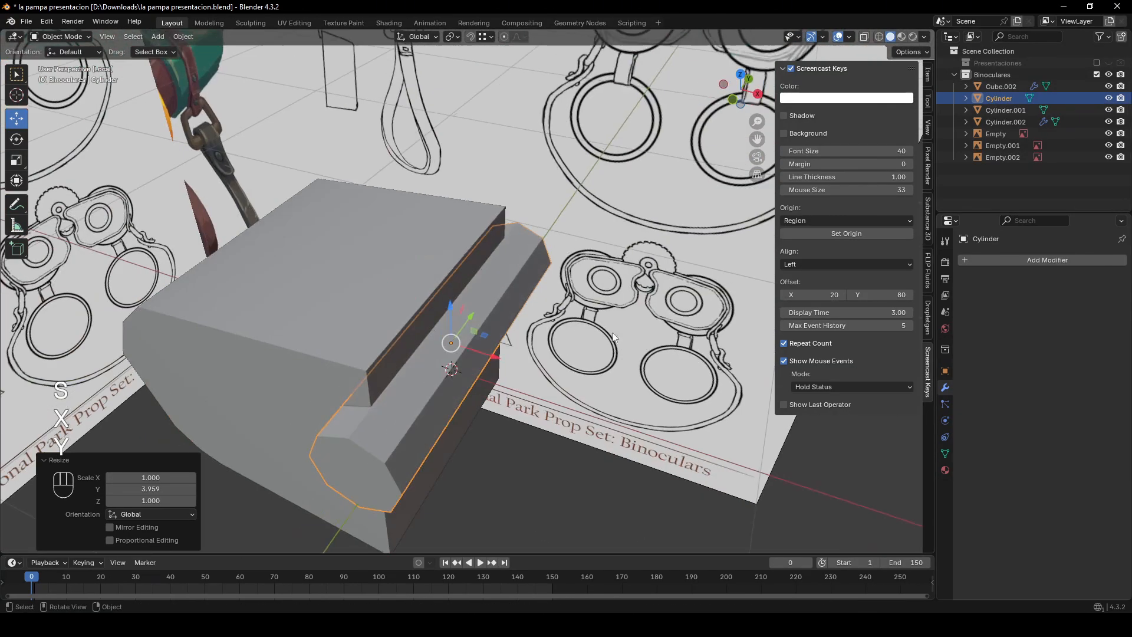
- Apply the Smooth by Angle modifier on the body block Cube.002
scroll(530, 338, "down", 1)
middle_click_drag(340, 343, 472, 242)
left_click(426, 326)
key("ctrl+a")
- Add a Boolean modifier in Difference mode to the body block, using the hinge cylinder as the cutting object
middle_click_drag(707, 276, 648, 277)
left_click(1039, 261)
type("b")
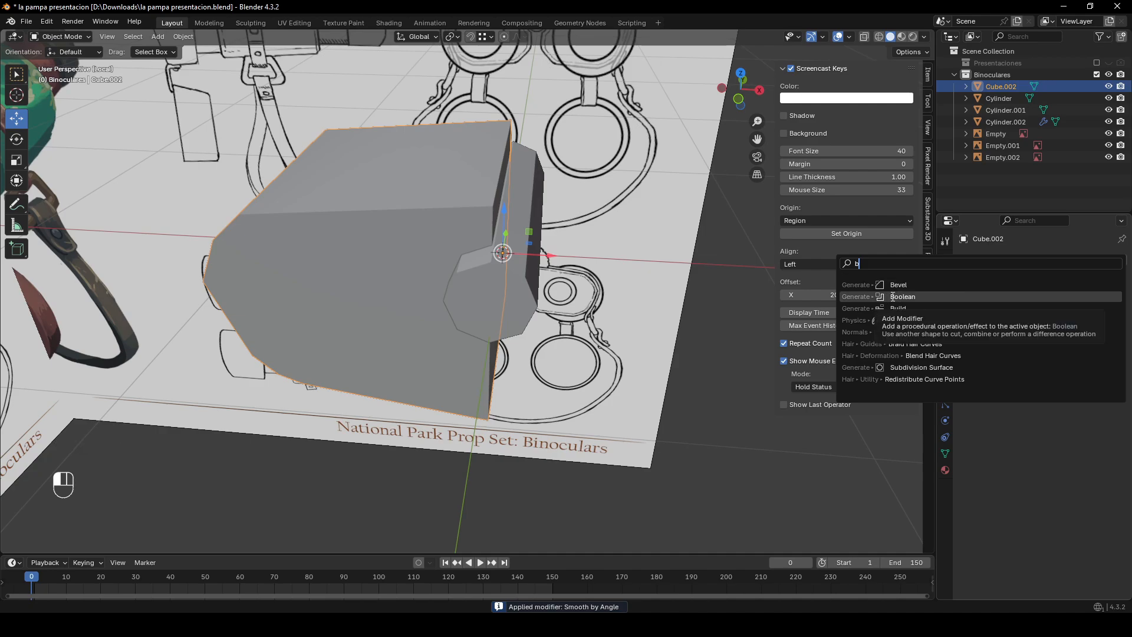
left_click(896, 297)
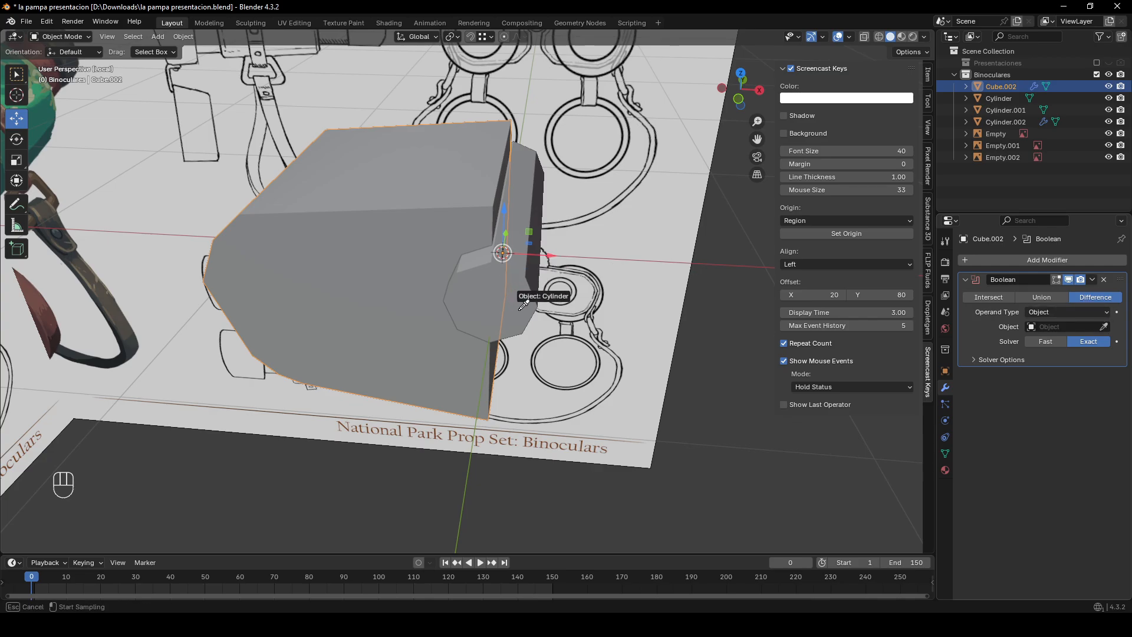
left_click(523, 305)
- Examine the Boolean groove on the isolated body block, expand the solver options and compare it with the full binoculars
middle_click_drag(514, 308, 491, 300)
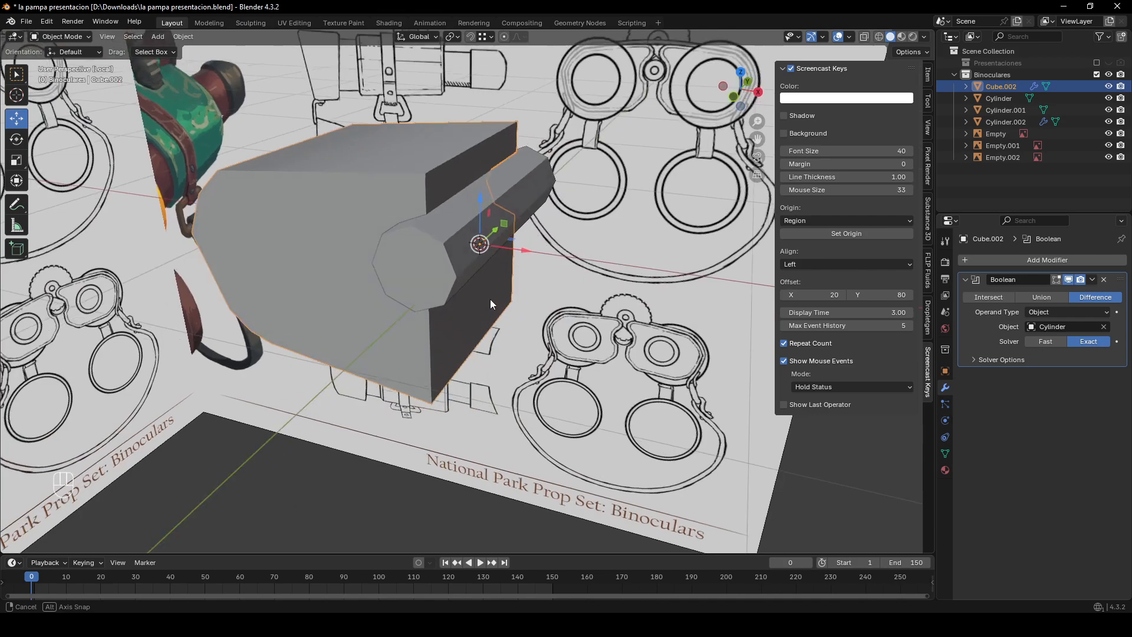
key("KP_Divide")
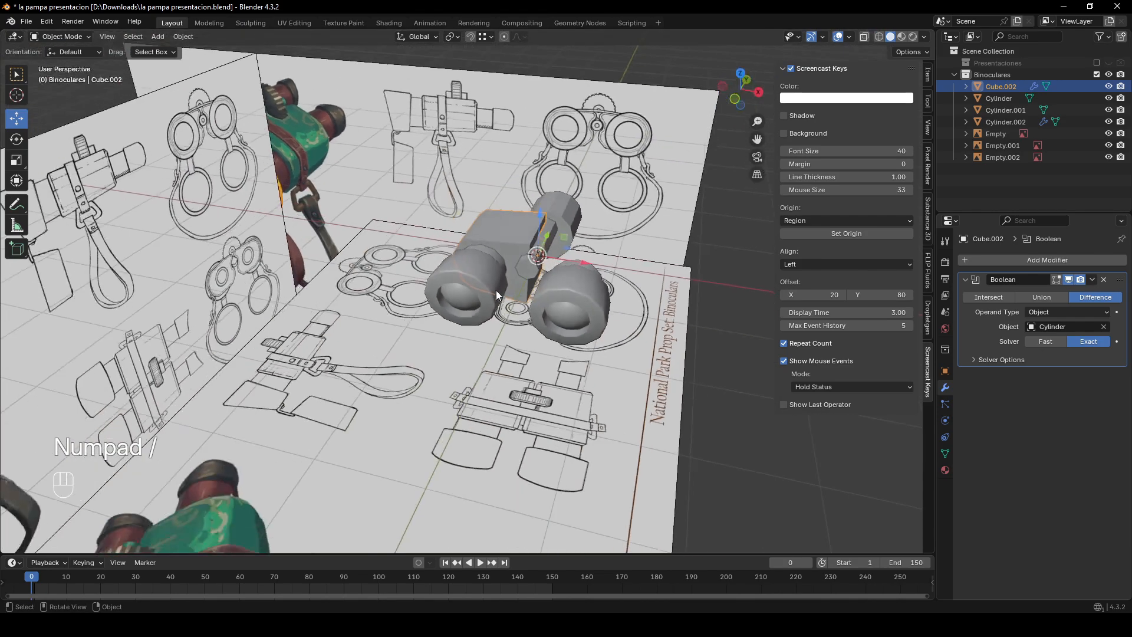
key("KP_Divide")
middle_click_drag(496, 291, 494, 257)
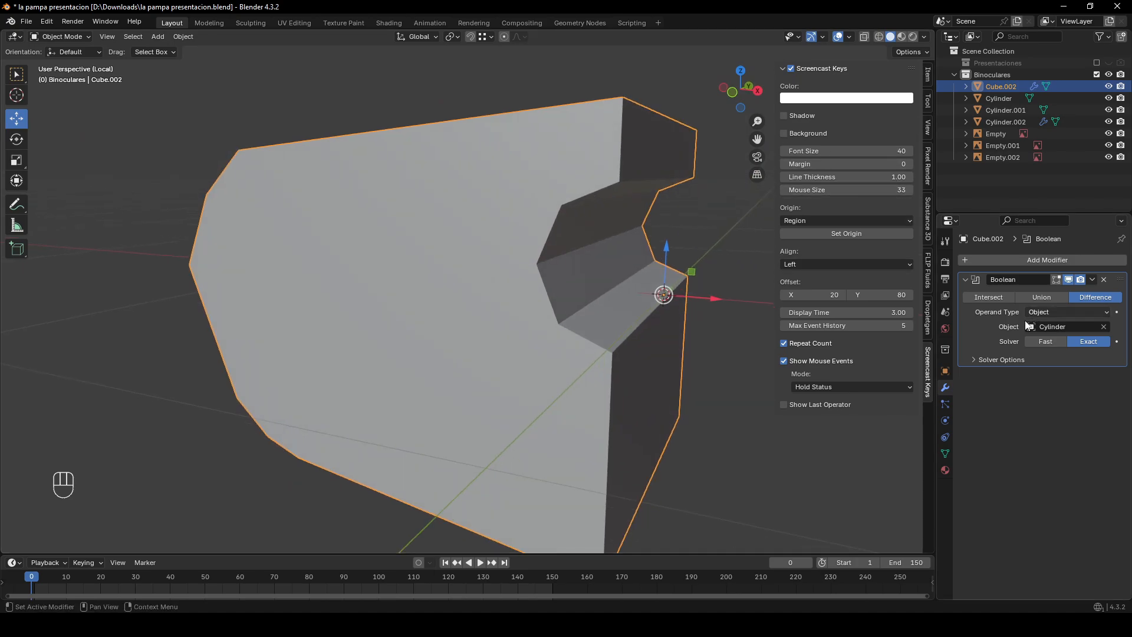
left_click(983, 361)
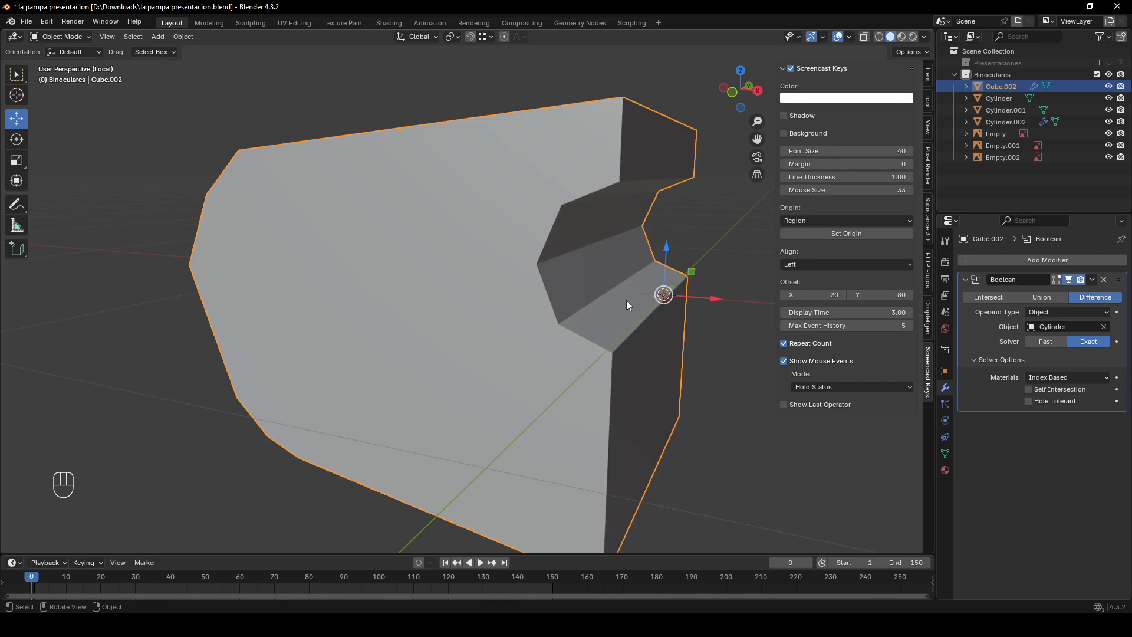
key("KP_Divide")
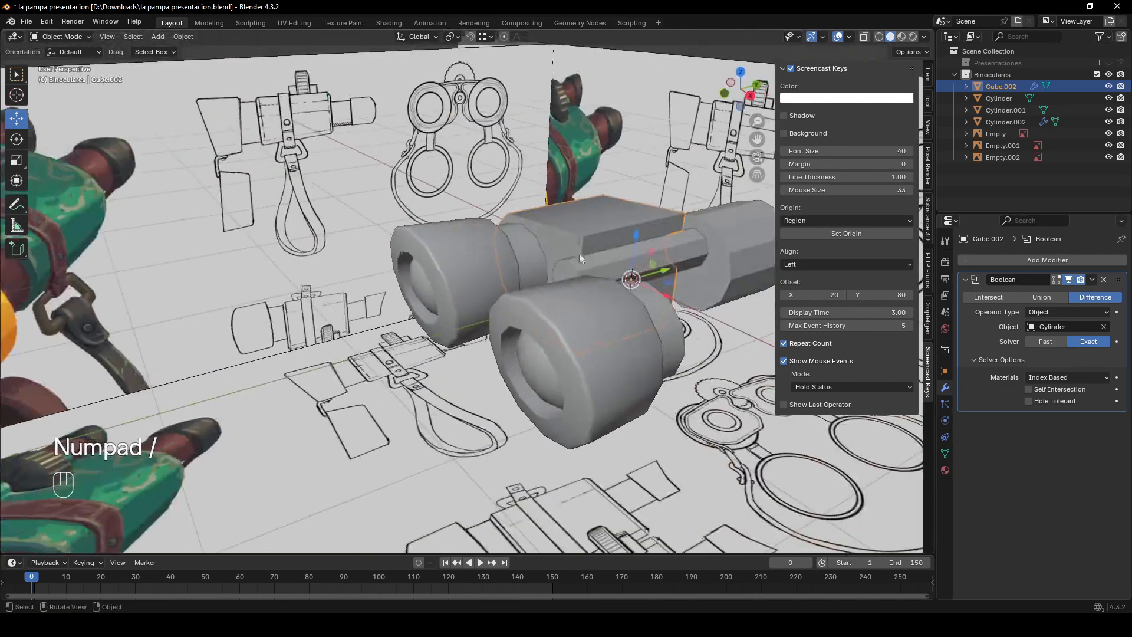
middle_click_drag(542, 266, 565, 269)
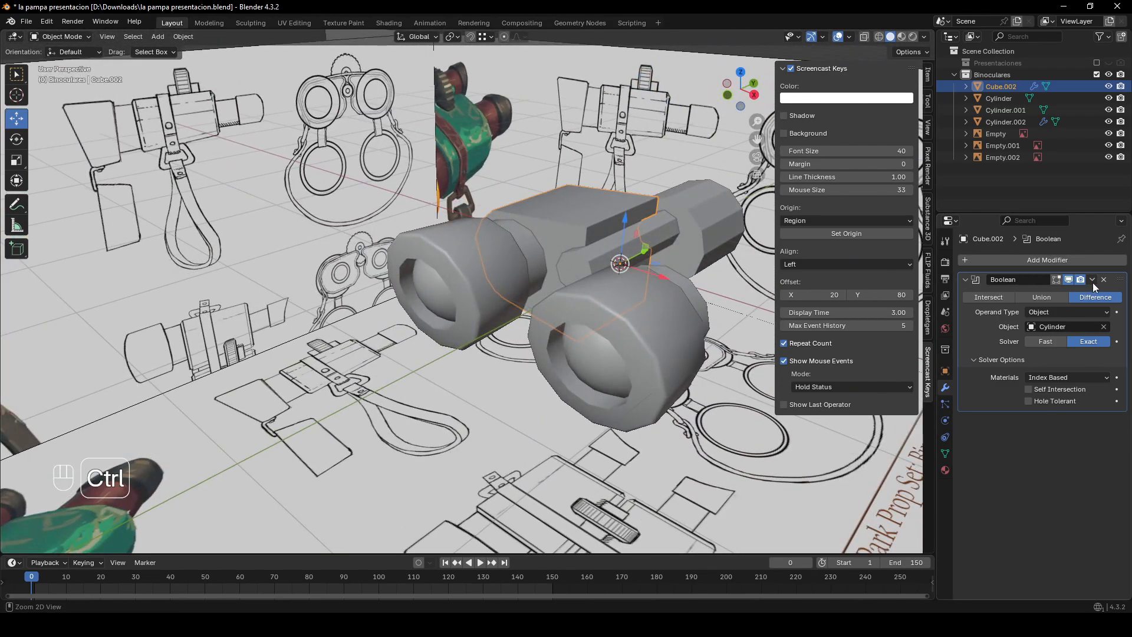
- Apply the Boolean modifier on the body block, delete the cutting cylinder and check the resulting groove in isolation
key("ctrl+a")
key("Delete")
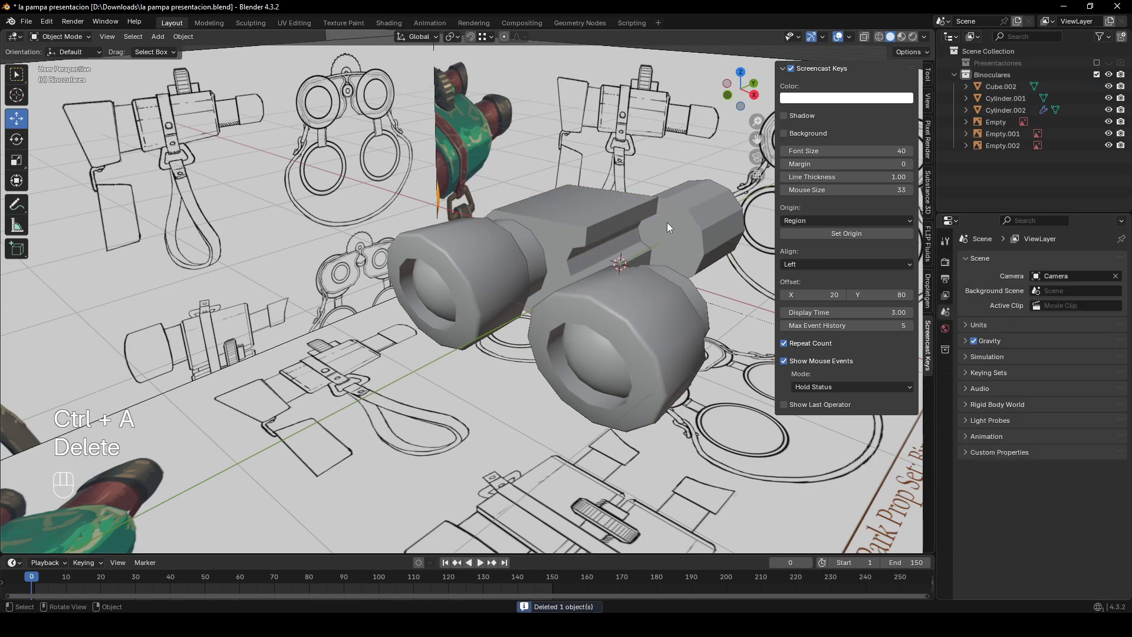
key("KP_Divide")
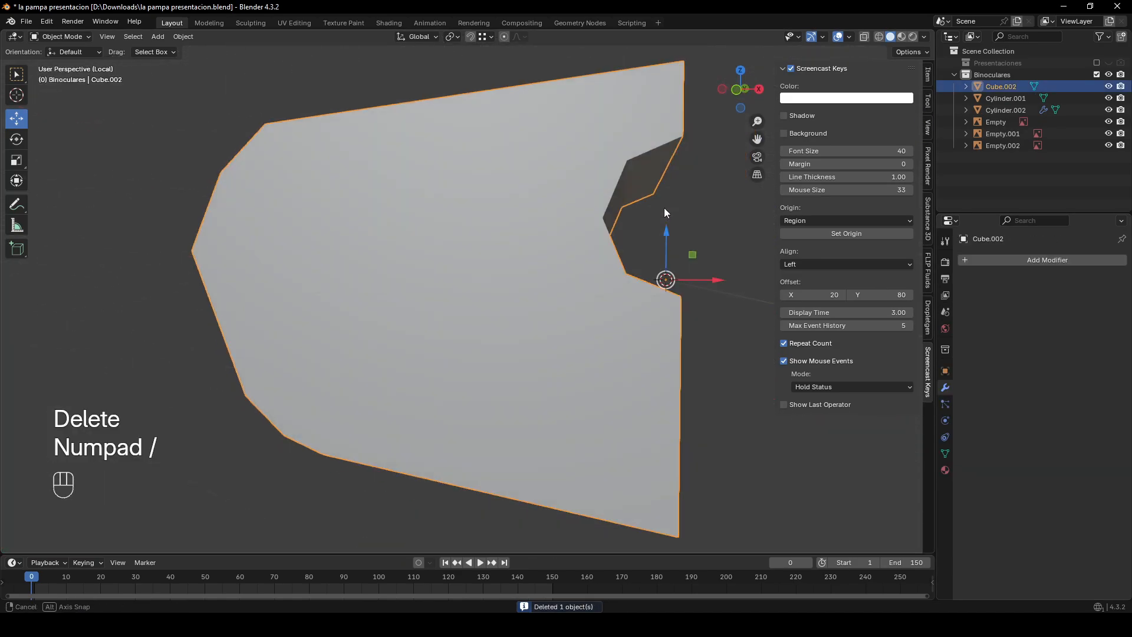
key("KP_Divide")
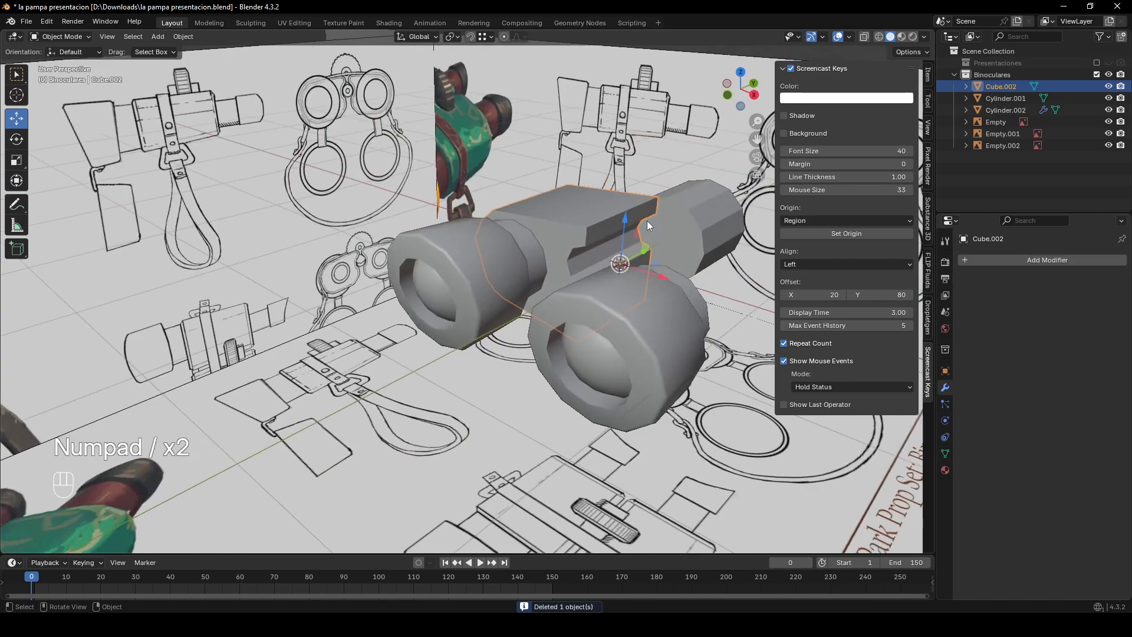
- Delete the octagonal barrel Cylinder.001 on the opposite side of the binoculars, working from the front view with X-ray on
left_click(732, 91)
key("alt+z")
scroll(617, 205, "up", 3)
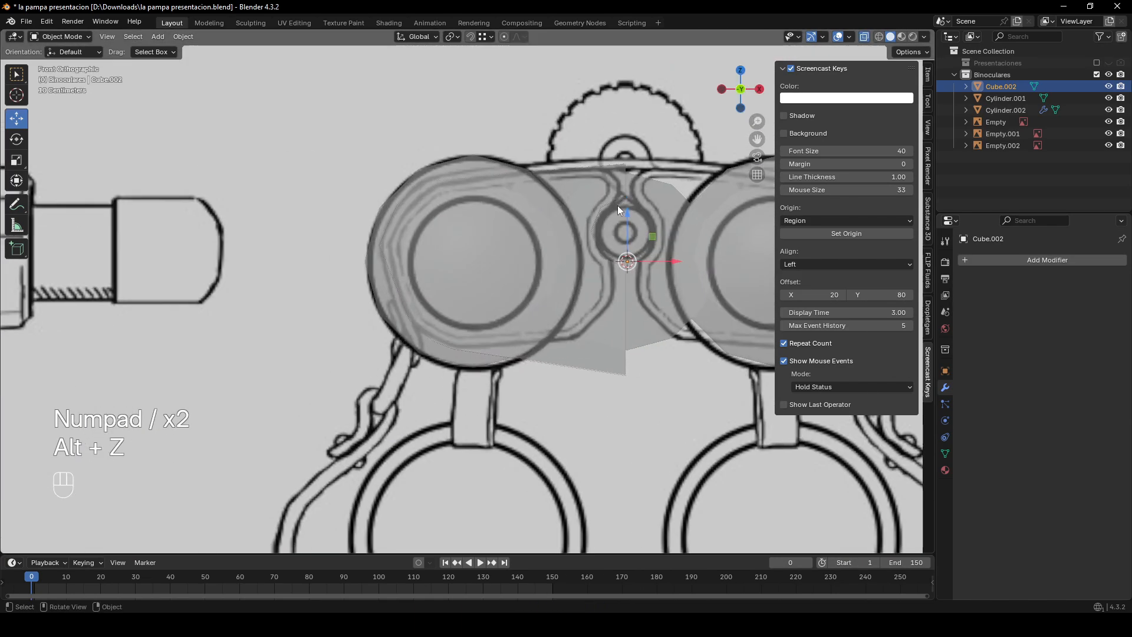
key("Tab")
key("Tab")
left_click(569, 239)
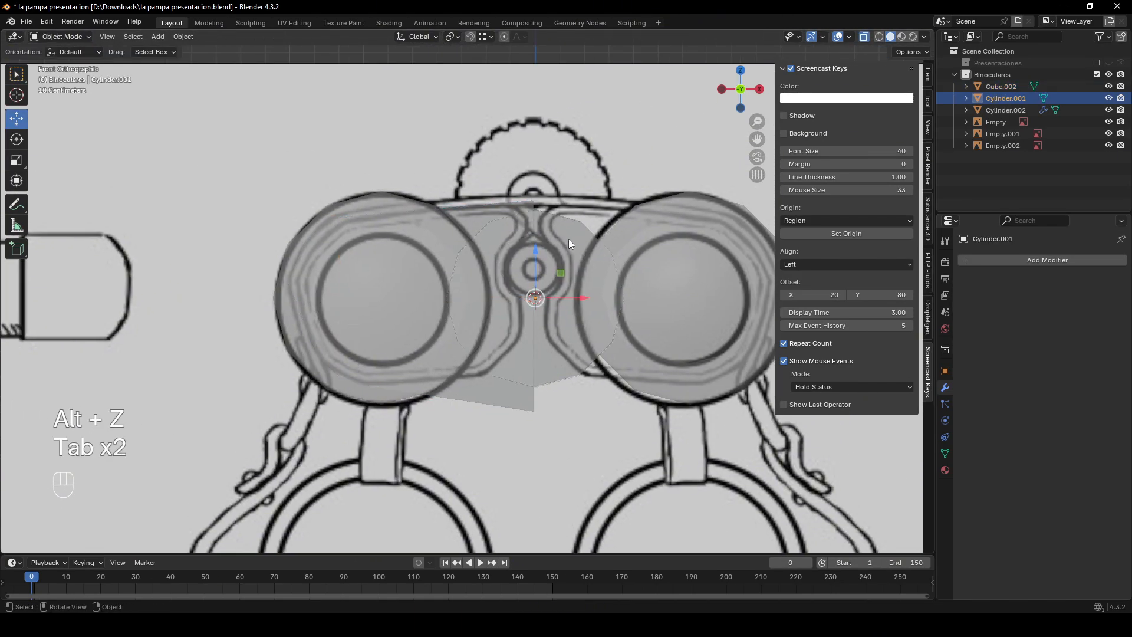
key("g")
key("shift+z")
right_click(575, 239)
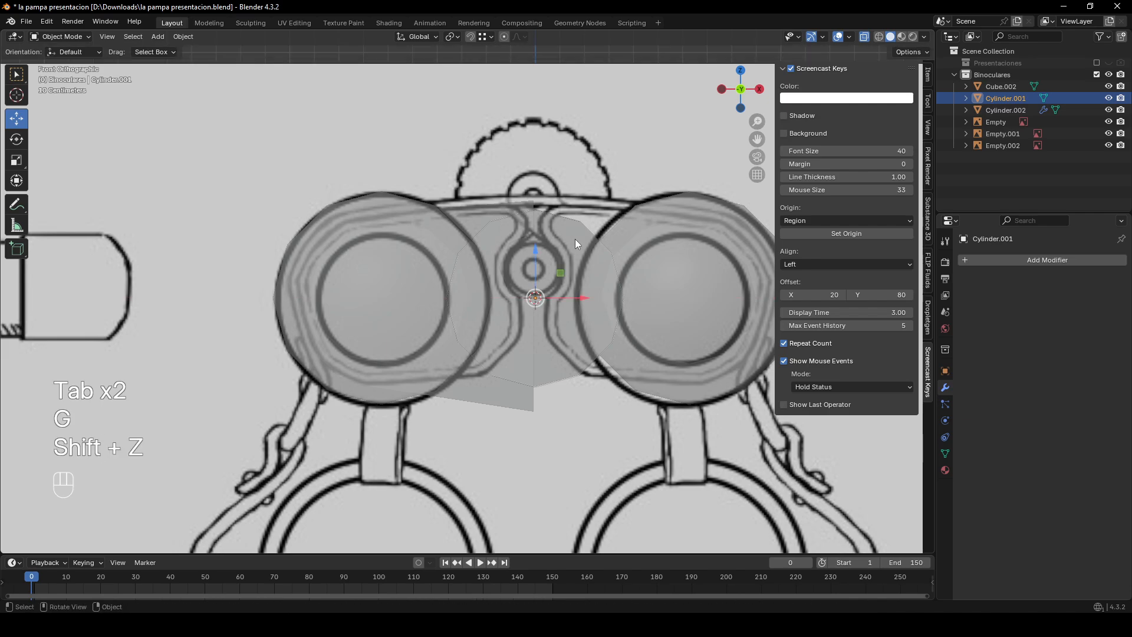
key("Delete")
- Edit the body block's vertices and move the groove's innermost vertex along X toward the reference hinge circle
left_click(534, 251)
scroll(519, 236, "up", 5)
key("Tab")
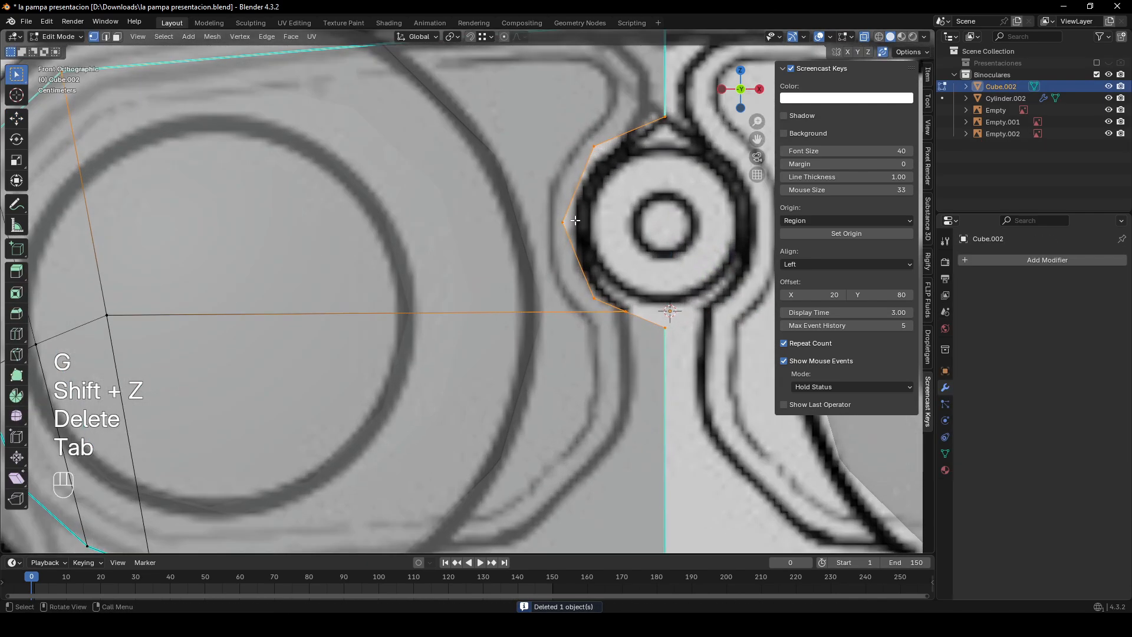
key("1")
left_click(478, 261)
key("g")
key("x")
key("y")
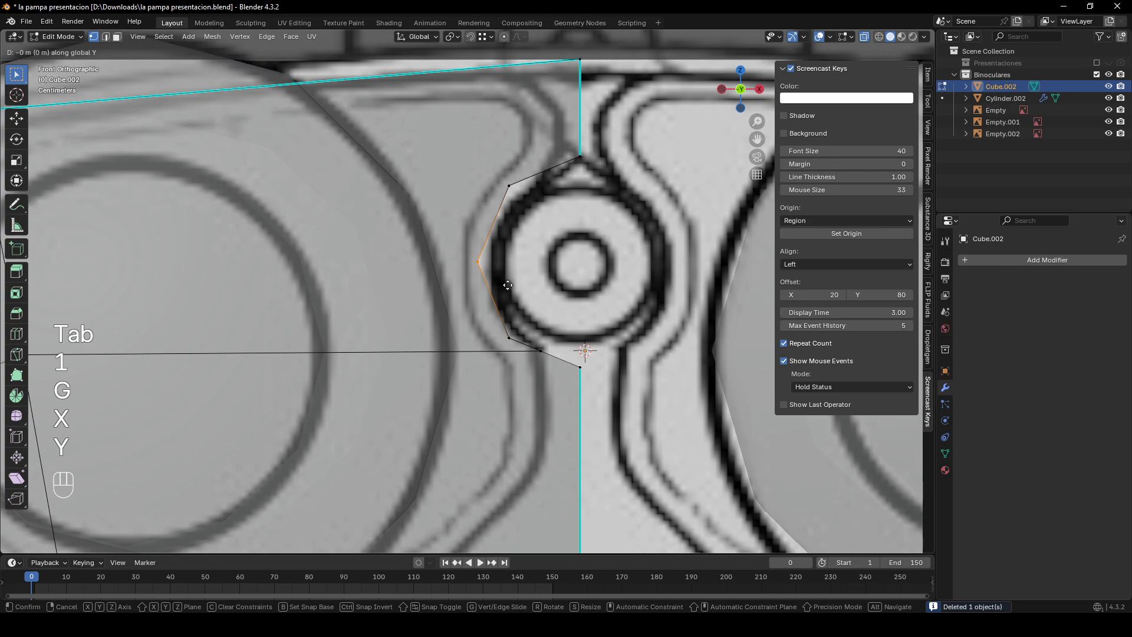
key("x")
left_click(516, 286)
- Move the groove vertex above it about 0.013 m in X and -0.012 m in Z to follow the hinge circle
left_click(512, 189)
key("g")
key("shift+z")
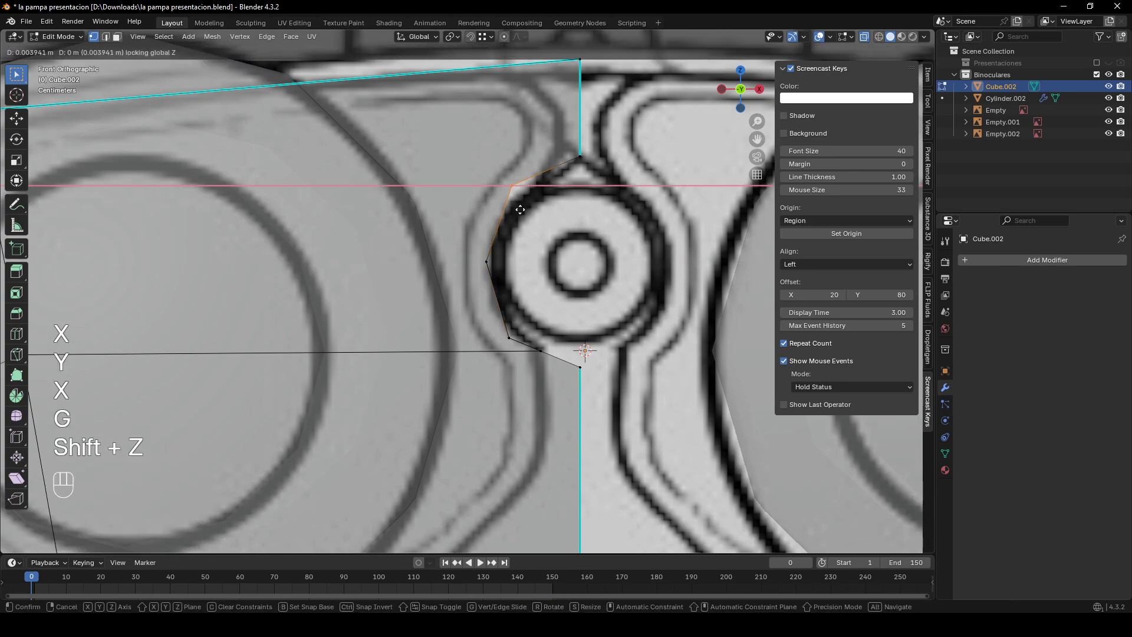
key("shift+y")
left_click(527, 216)
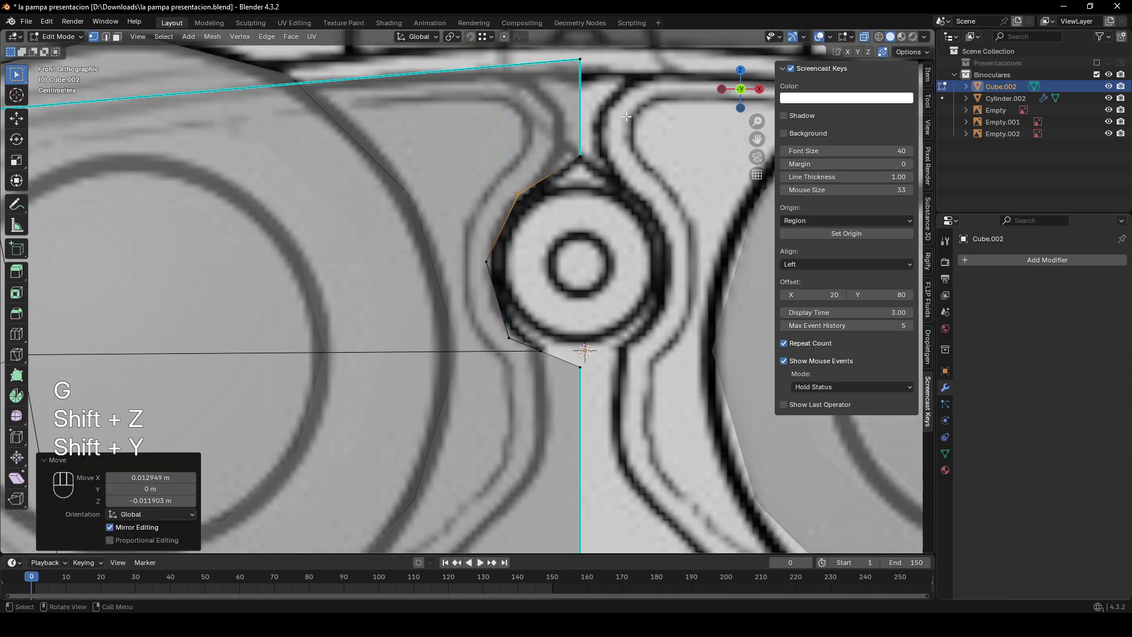
- Move the groove's uppermost vertex within the XZ plane onto the reference outline above the hinge circle
middle_click_drag(618, 136, 636, 213, "shift")
key("g")
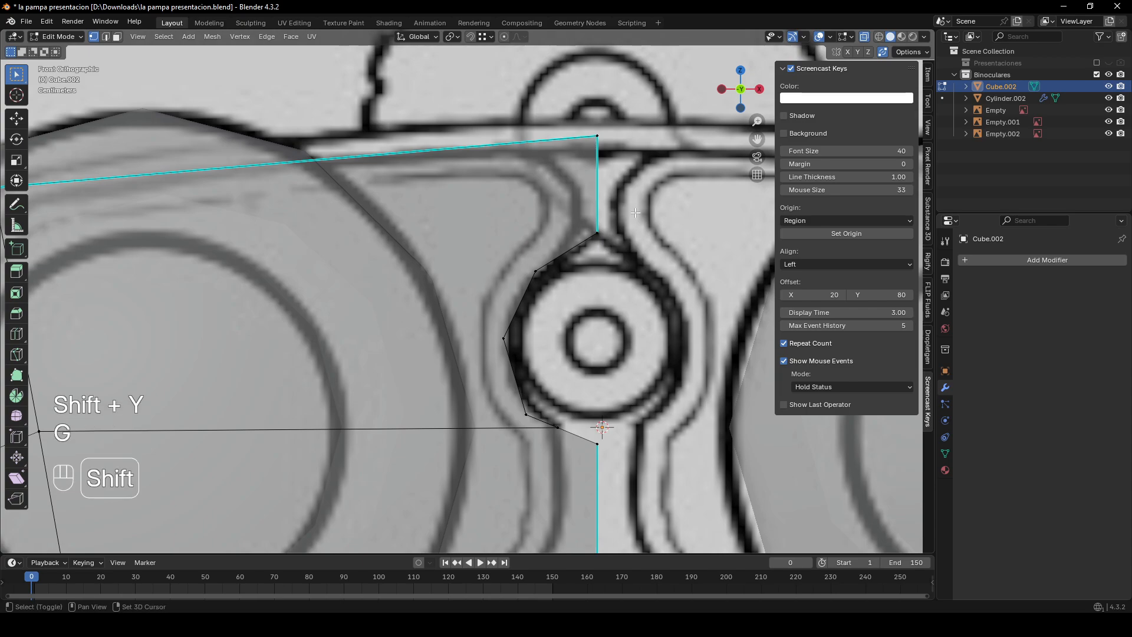
key("shift+y")
right_click(618, 203)
key("1")
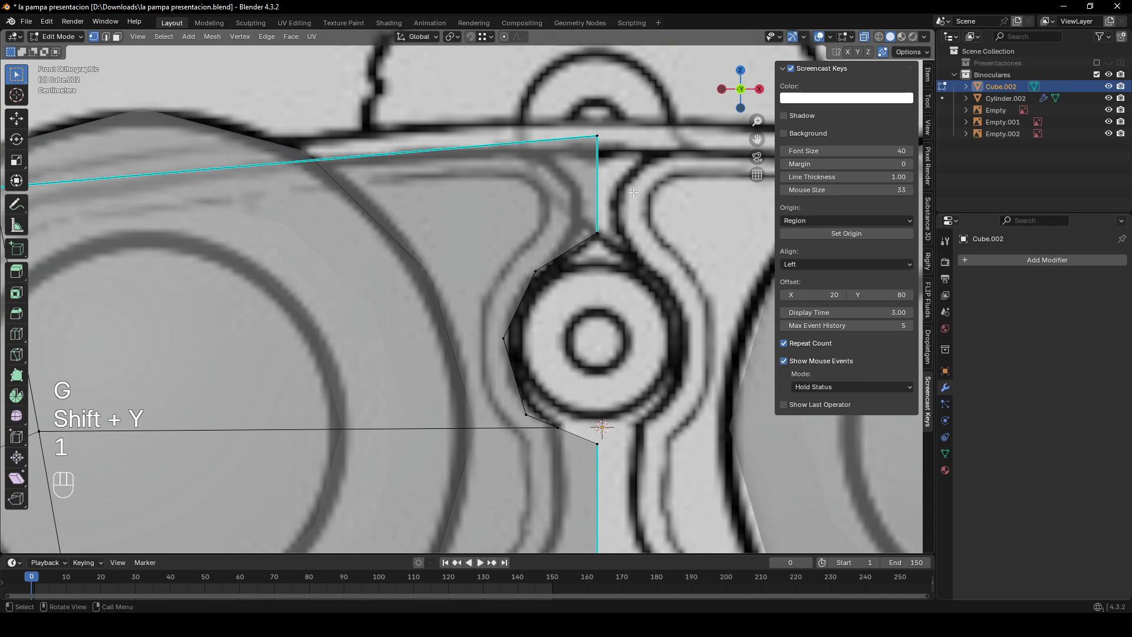
key("g")
key("shift+y")
left_click(635, 249)
- Move the body's upper inner corner about -0.081 m in X and -0.024 m in Z onto the reference outline
key("g")
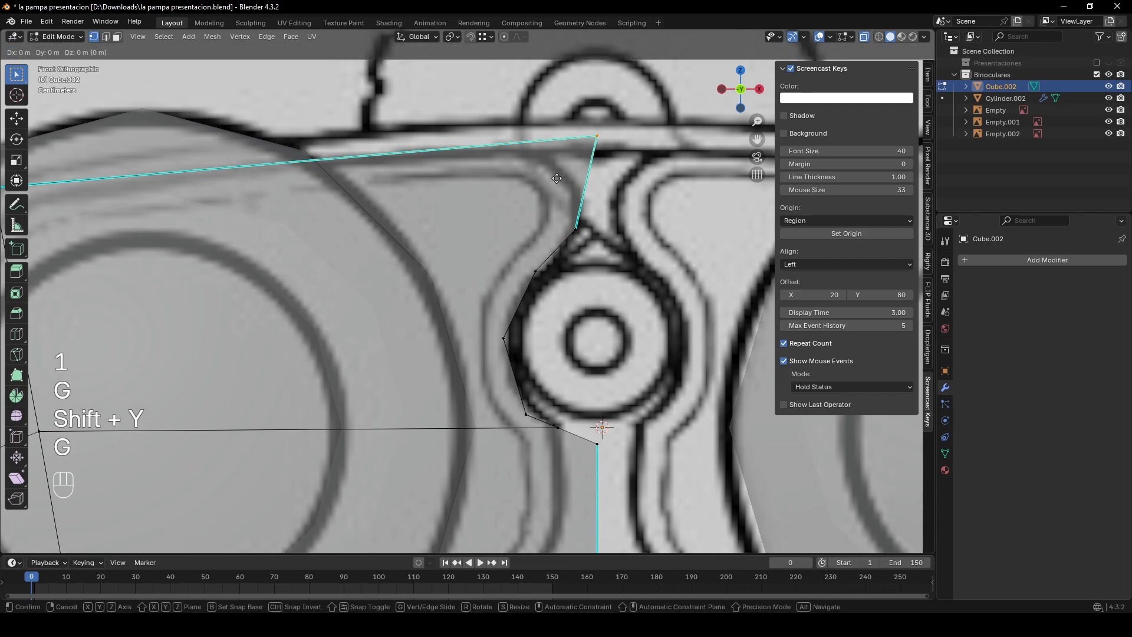
key("shift+y")
left_click(499, 196)
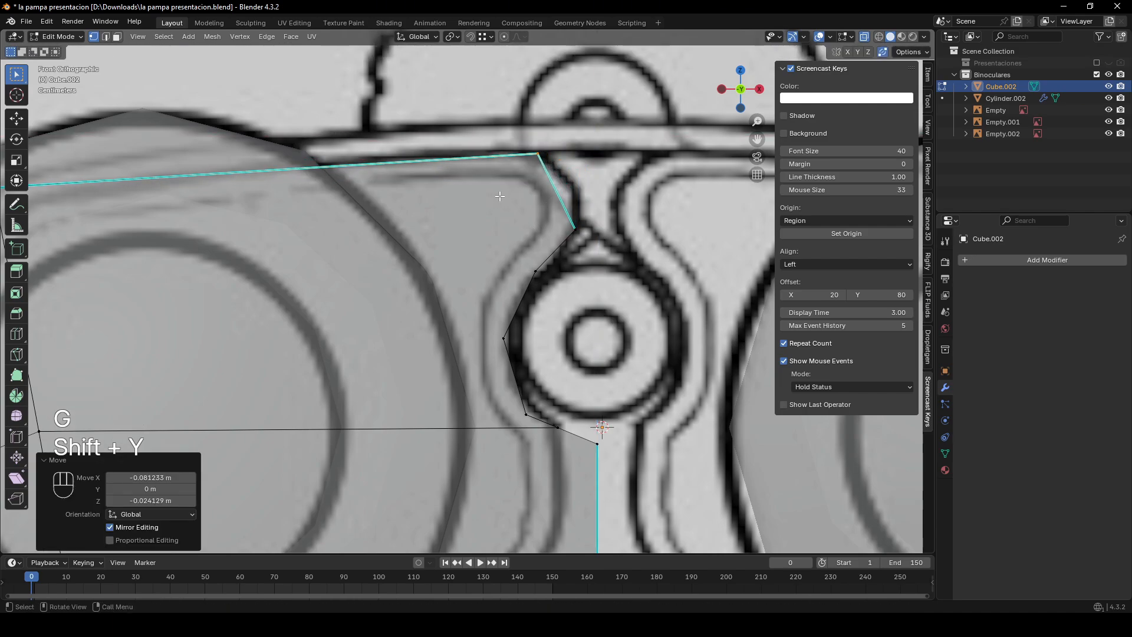
- Move the groove's lowest vertex about -0.050 m in X and -0.122 m in Z along the reference outline below the hinge
scroll(579, 236, "down", 1)
middle_click_drag(588, 285, 606, 150, "shift")
left_click(600, 287)
middle_click_drag(622, 302, 644, 181, "shift")
key("g")
key("shift+y")
left_click(606, 281)
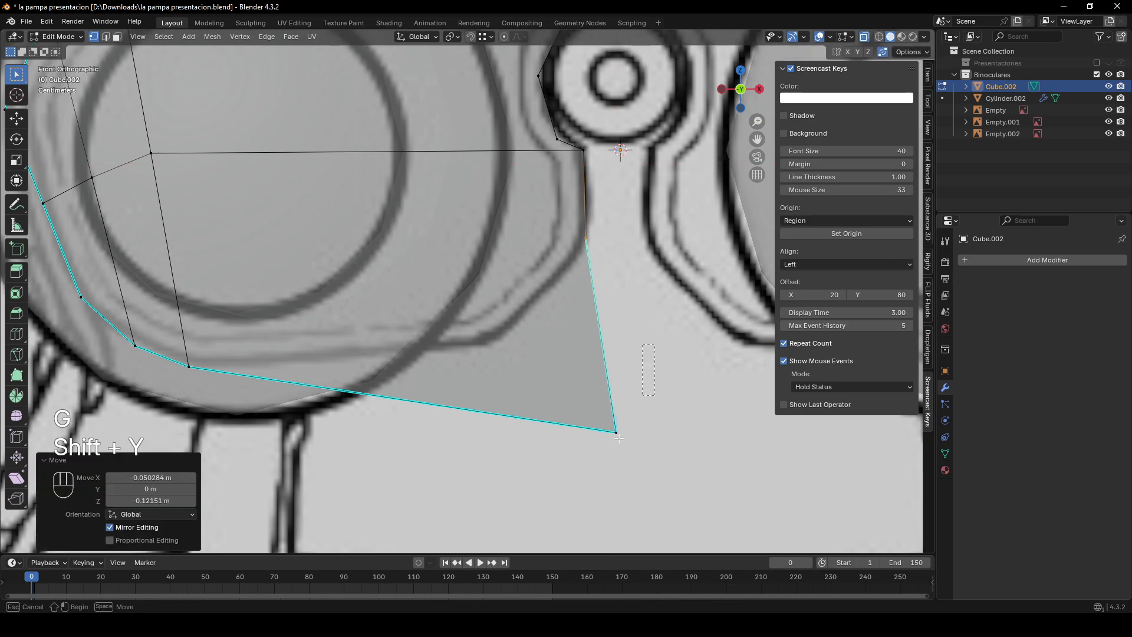
- Move the body's lower inner corner vertex about -0.208 m in X and 0.146 m in Z onto the reference outline
key("g")
key("shift+y")
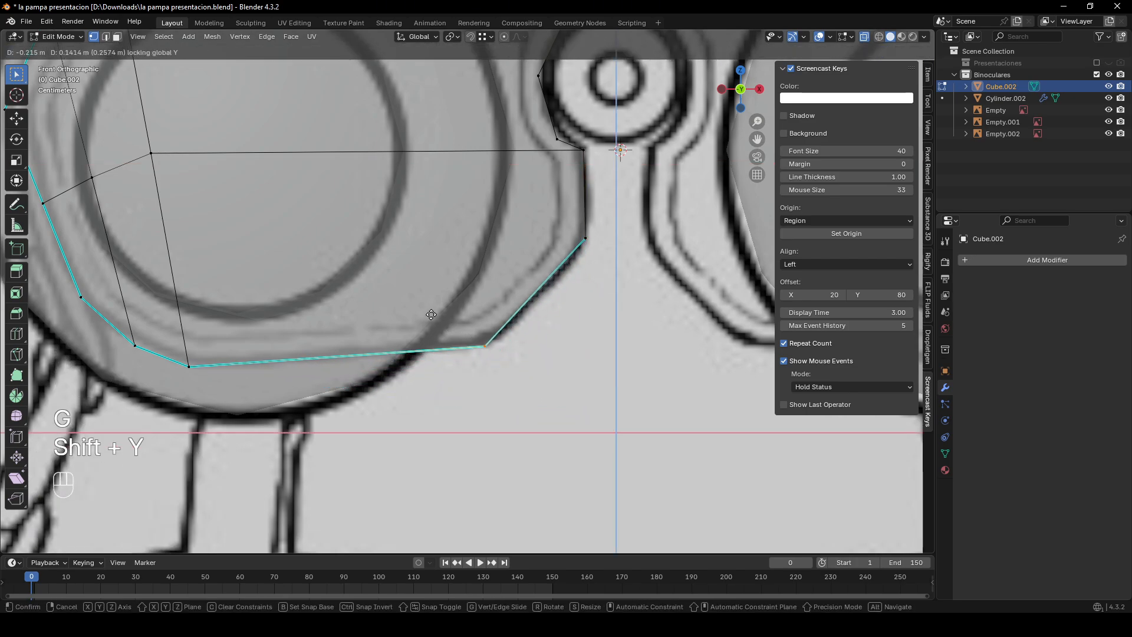
left_click(434, 312)
scroll(435, 313, "down", 1)
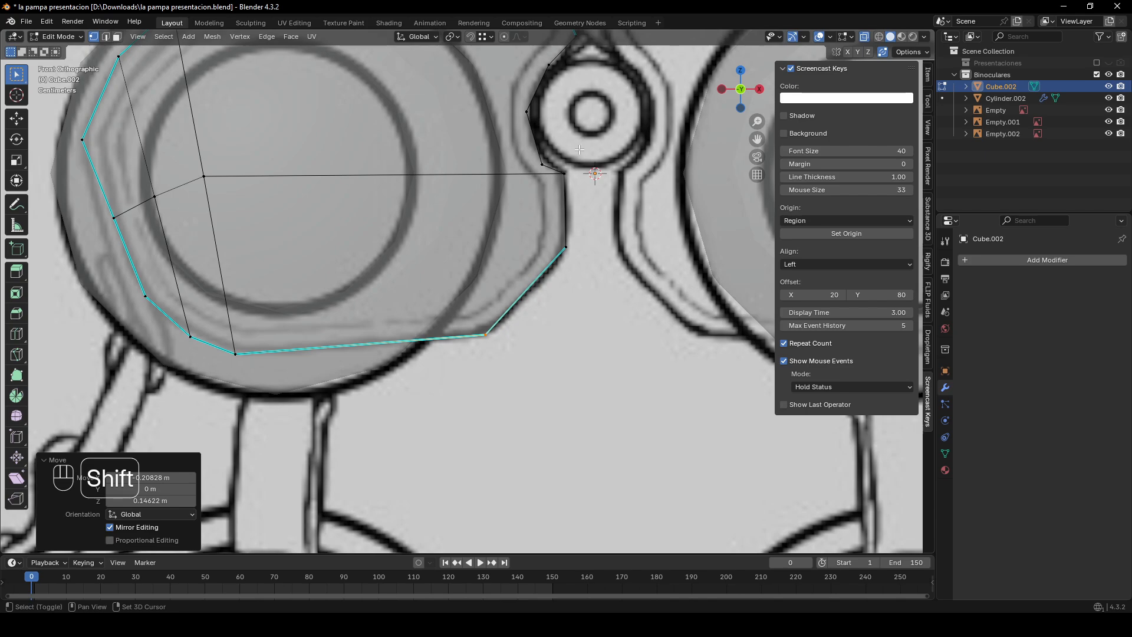
- Move the groove's lower inset vertex within the XZ plane onto the outline of the hinge circle
middle_click_drag(554, 153, 591, 199, "shift")
scroll(591, 200, "up", 3)
left_click(561, 233)
key("g")
key("shift+y")
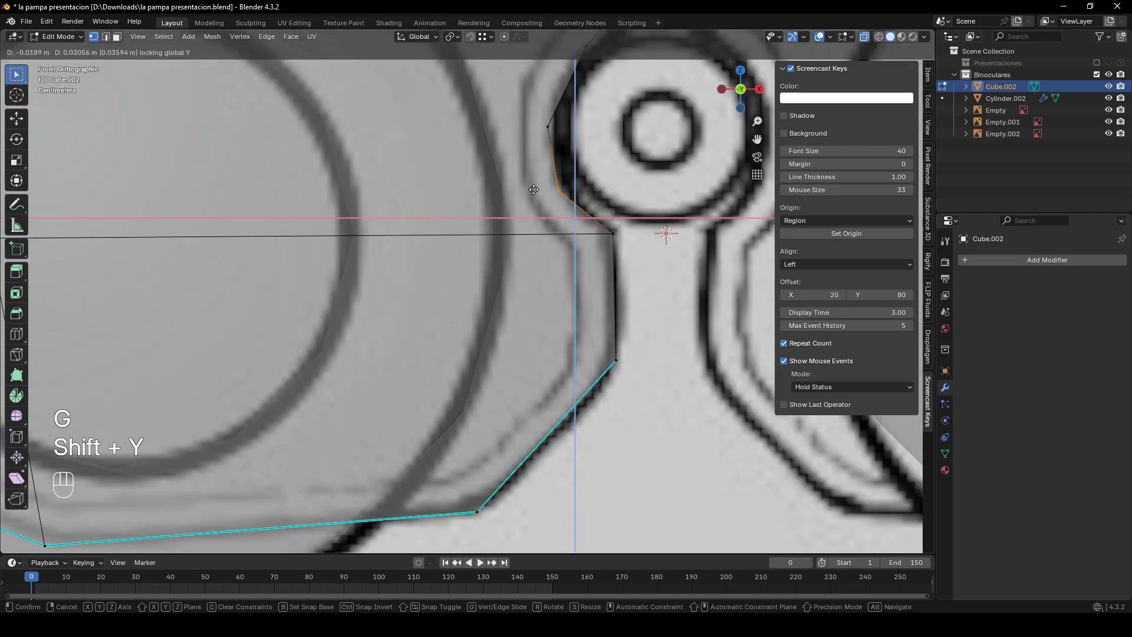
left_click(534, 187)
- Move the groove vertex above it about 0.006 m in X and 0.029 m in Z along the hinge circle
left_click(548, 126)
key("g")
key("shift+y")
left_click(580, 73)
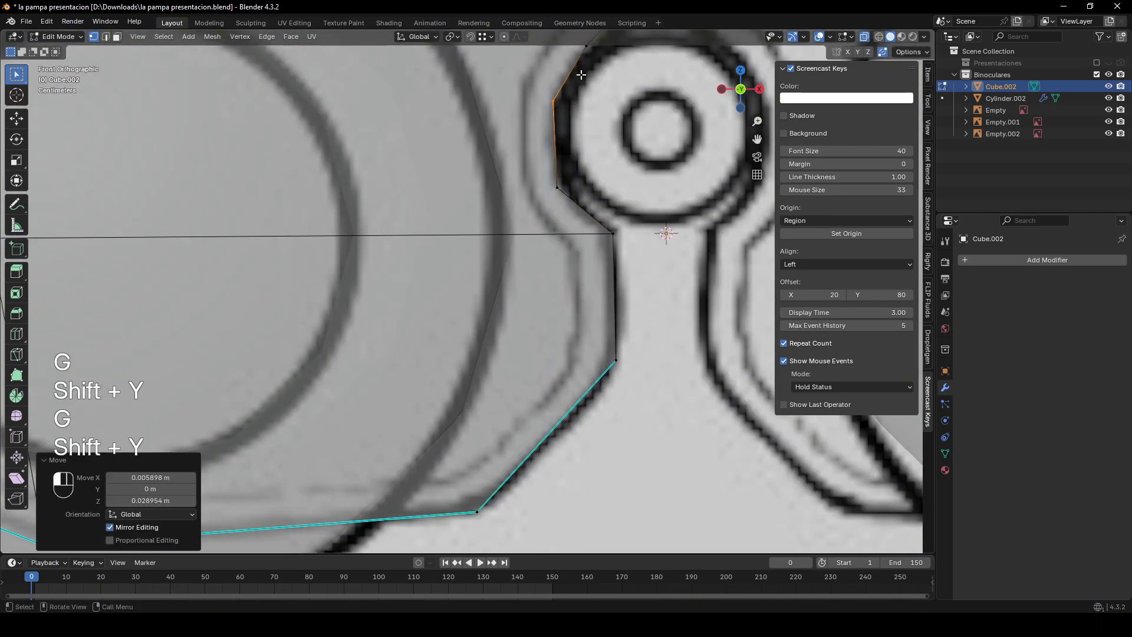
- Move the groove's upper vertex about 0.009 m in X and 0.012 m in Z to follow the hinge circle
middle_click_drag(581, 76, 533, 237, "shift")
left_click(539, 207)
key("g")
key("shift+y")
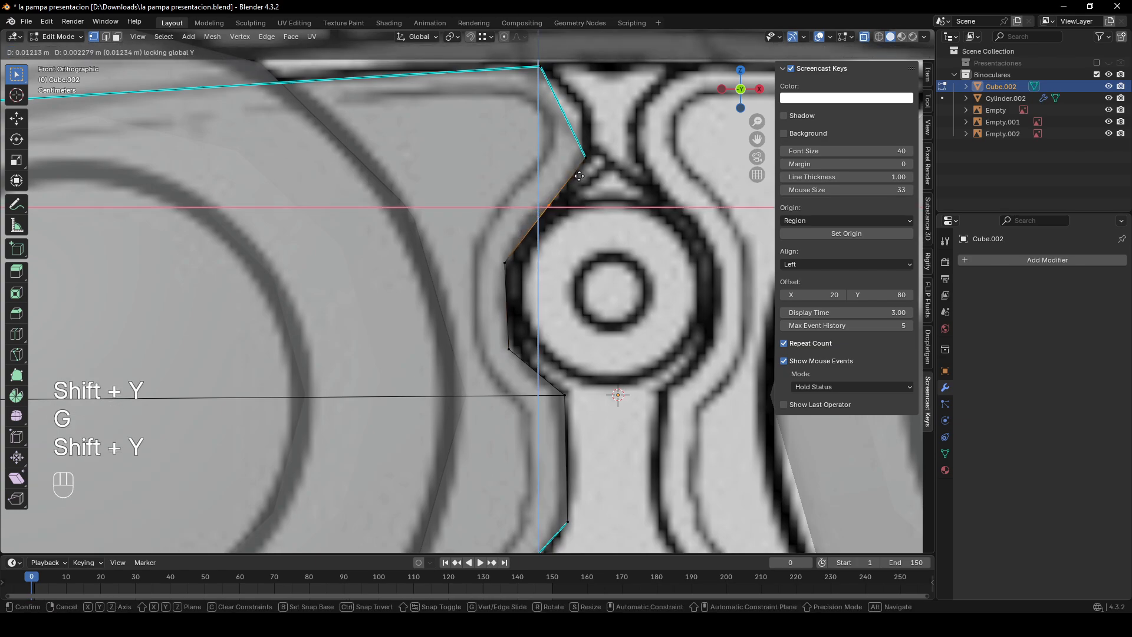
left_click(576, 167)
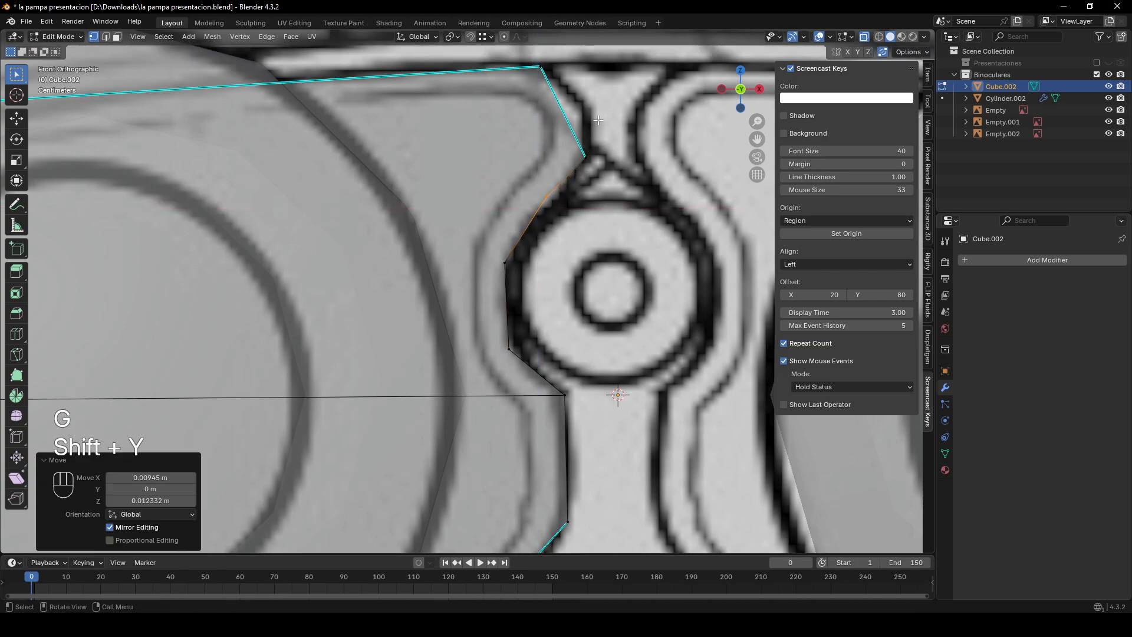
- Isolate the body and examine its groove profile in perspective and front view, then restore the full scene
middle_click_drag(576, 167, 583, 220, "shift")
scroll(581, 220, "down", 8)
middle_click_drag(553, 264, 528, 313)
key("alt+z")
key("Tab")
key("KP_Divide")
key("Tab")
scroll(528, 313, "up", 2)
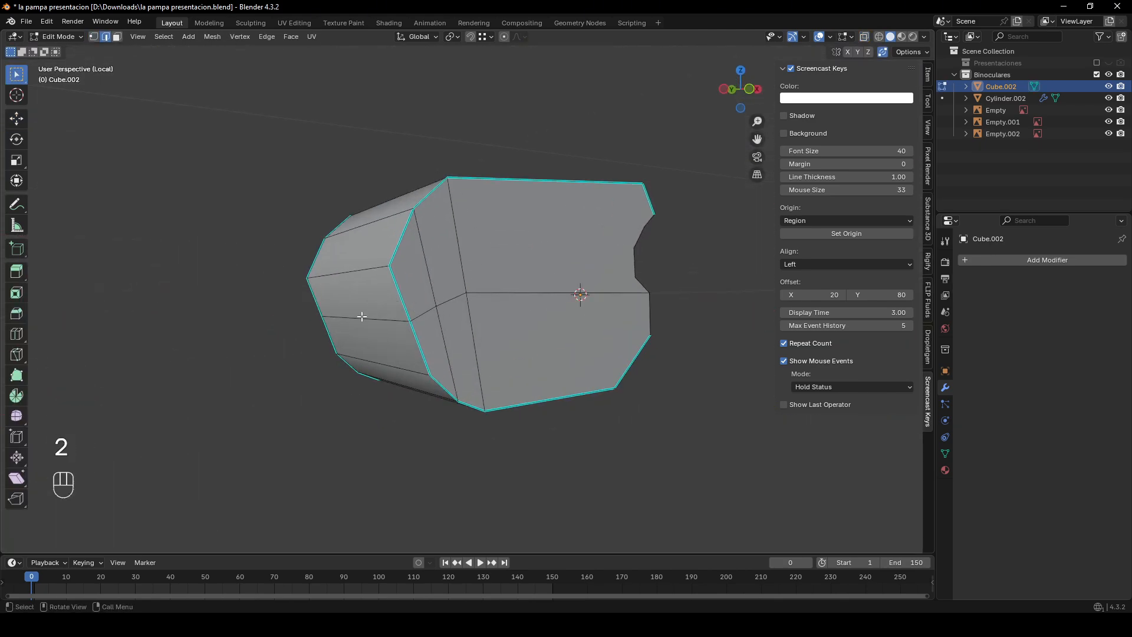
left_click(751, 89)
key("alt+z")
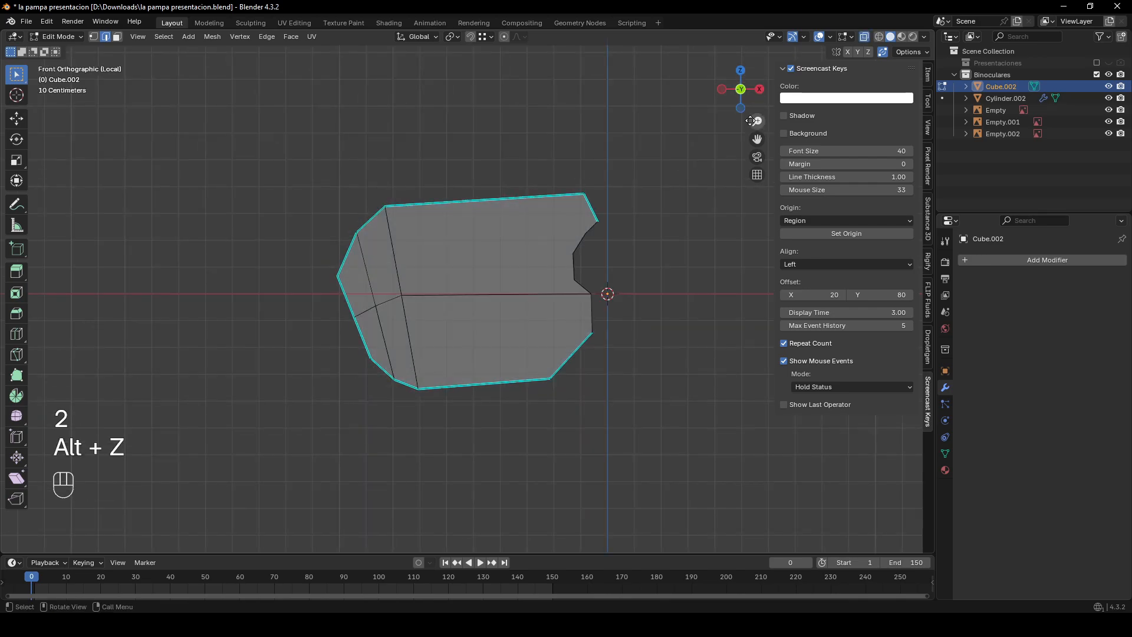
key("KP_Divide")
- Move the outer side edge where the middle dividing edge ends outward along X, against the reference drawing
left_click(735, 96)
scroll(454, 288, "up", 3)
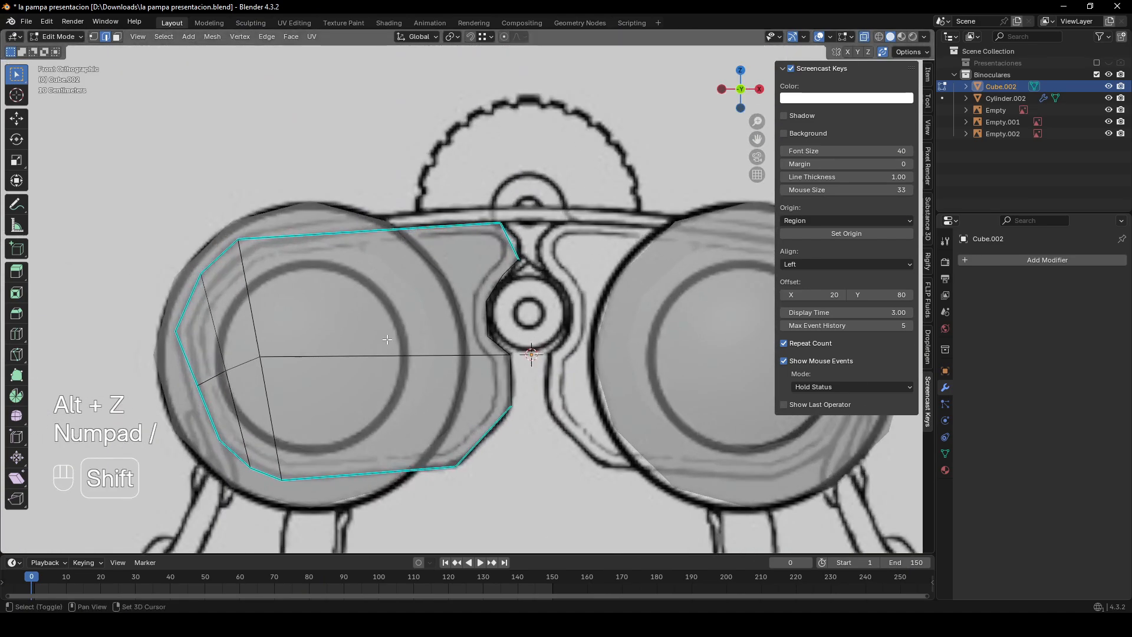
middle_click_drag(322, 396, 503, 272, "shift")
scroll(503, 272, "up", 3)
key("g")
key("x")
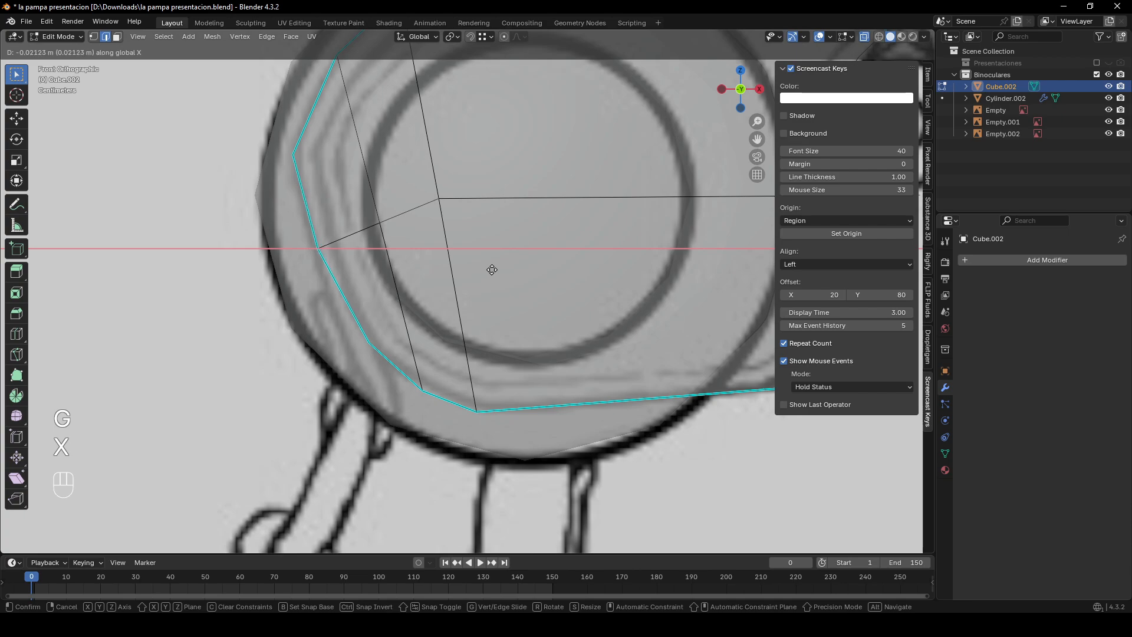
left_click(491, 269)
key("1")
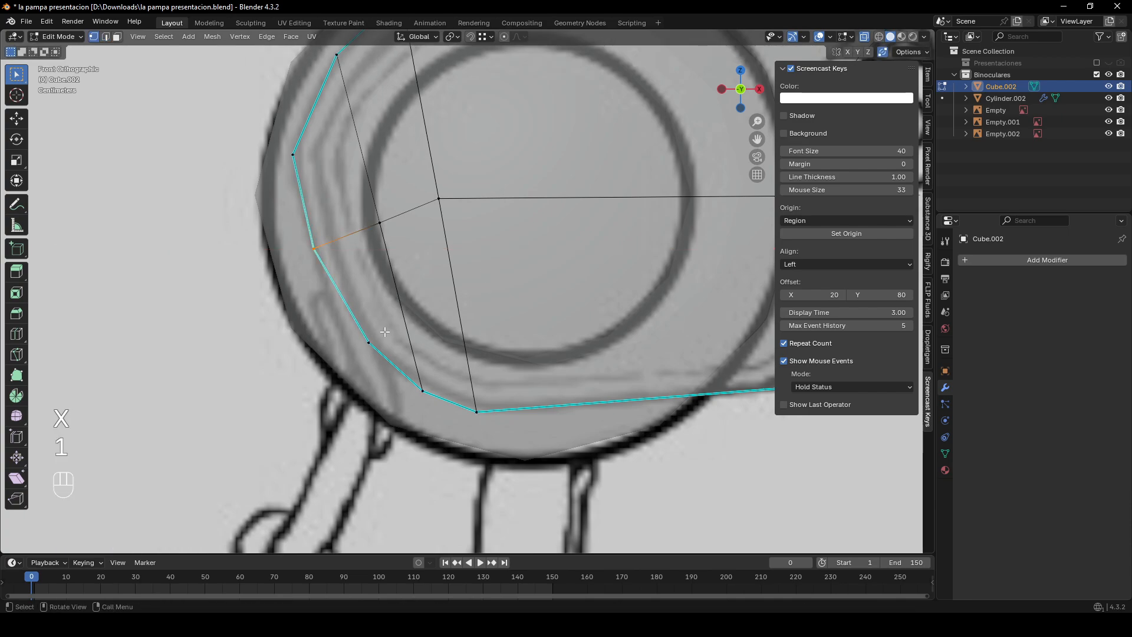
- Isolate the body again and examine the faces on its grooved end in solid view
scroll(345, 250, "down", 5)
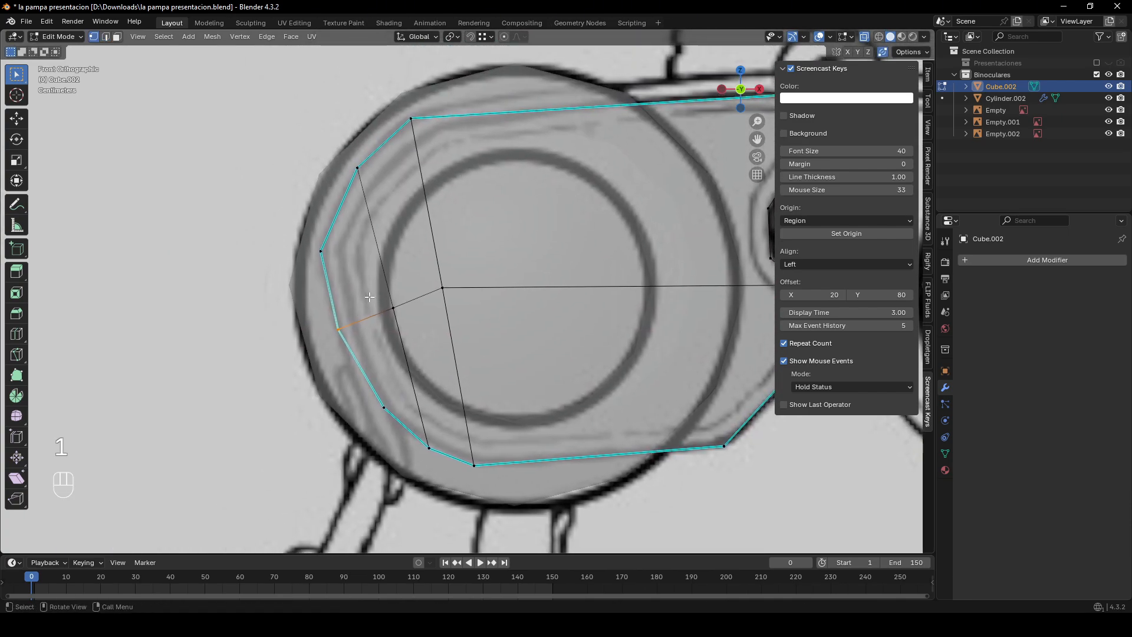
key("Tab")
key("alt+z")
middle_click_drag(437, 274, 483, 298)
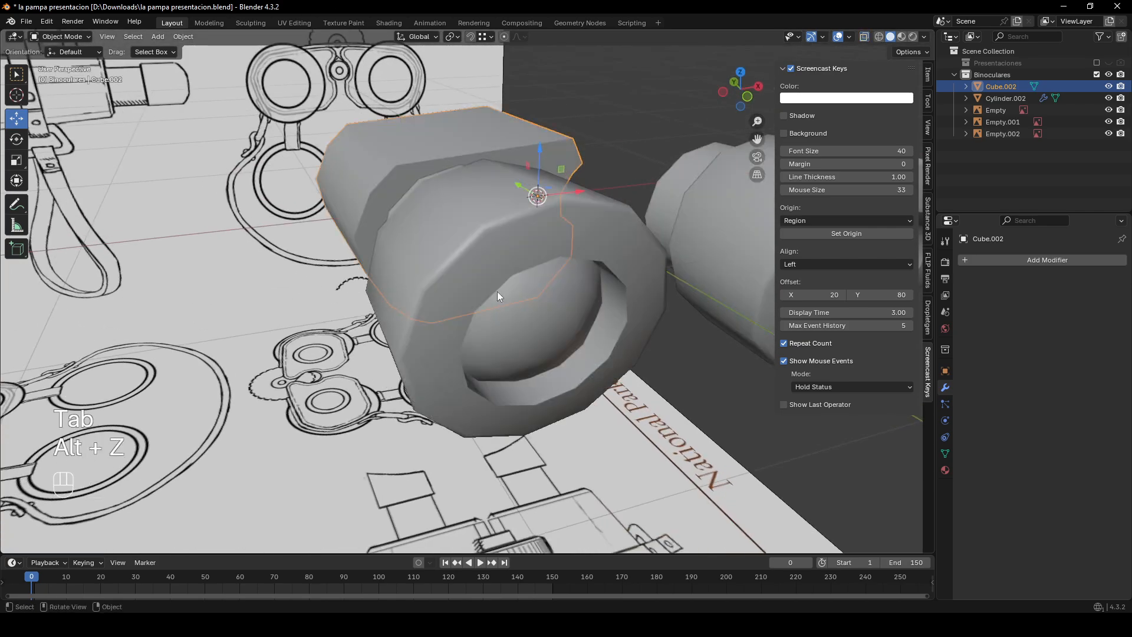
key("KP_Divide")
key("Tab")
scroll(498, 291, "down", 3)
key("3")
left_click(538, 311)
middle_click_drag(648, 327, 553, 310)
scroll(388, 315, "up", 1)
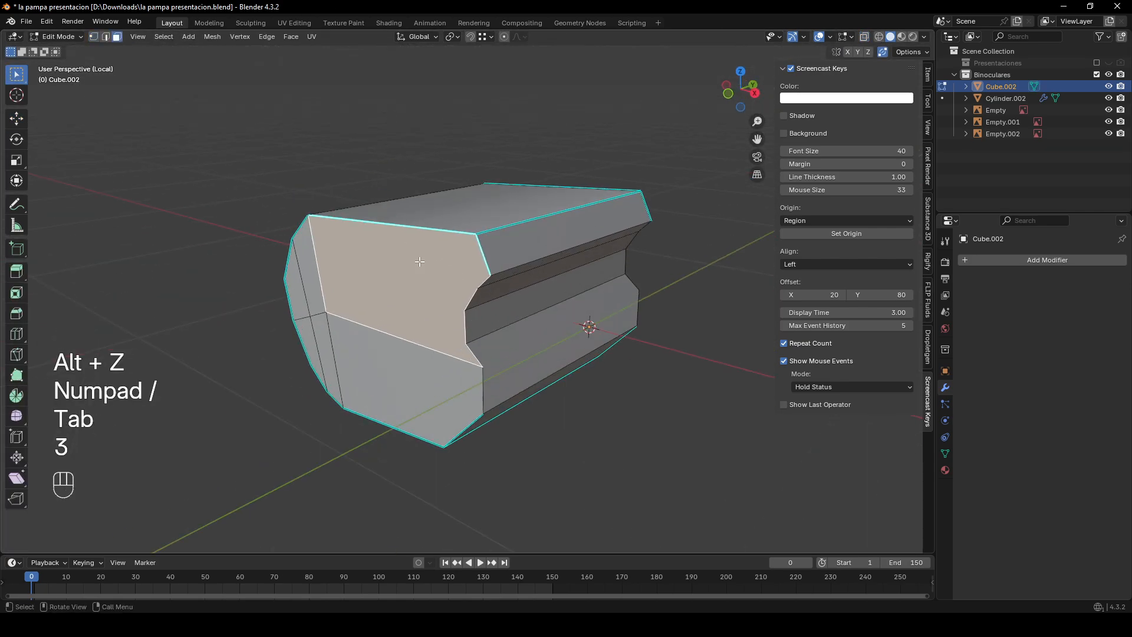
middle_click_drag(419, 261, 461, 255)
left_click(455, 369)
middle_click_drag(493, 330, 549, 352)
key("Tab")
key("Tab")
key("1")
left_click(715, 397)
key("ctrl+r")
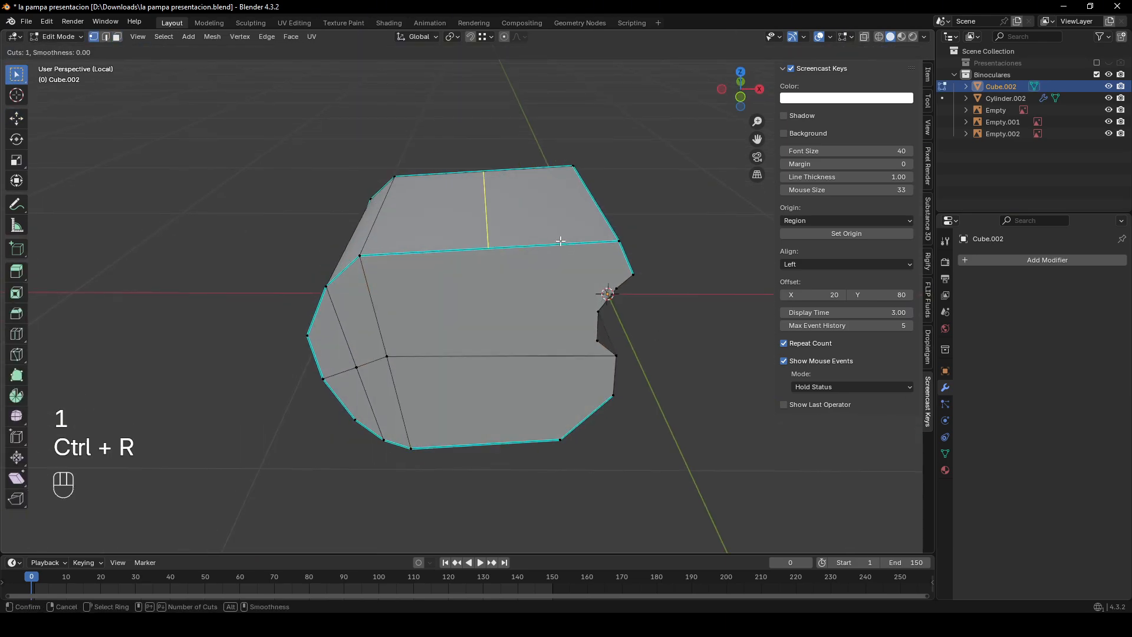
right_click(564, 246)
key("ctrl+r")
right_click(562, 247)
key("1")
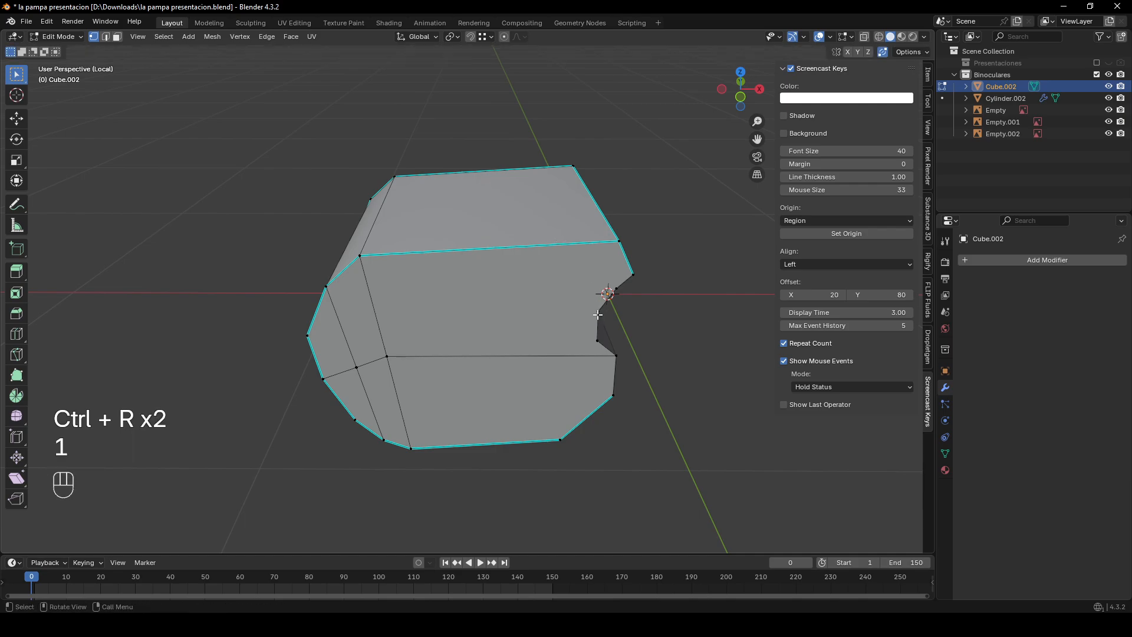
left_click(598, 314)
middle_click_drag(598, 314, 600, 298)
scroll(619, 270, "up", 2)
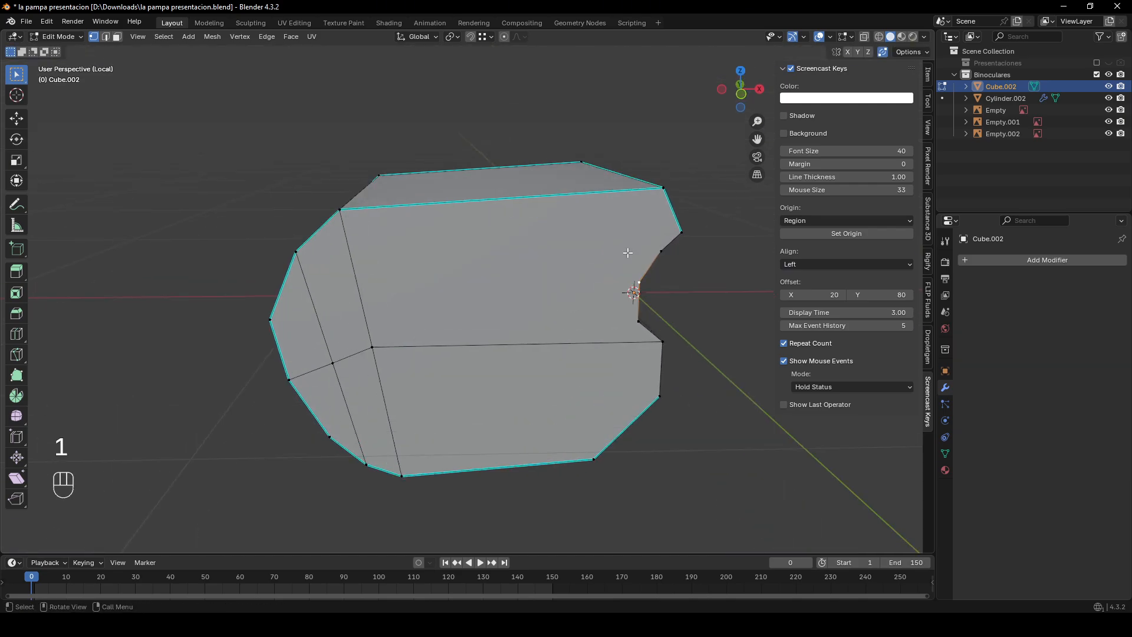
middle_click_drag(629, 252, 617, 261)
key("Tab")
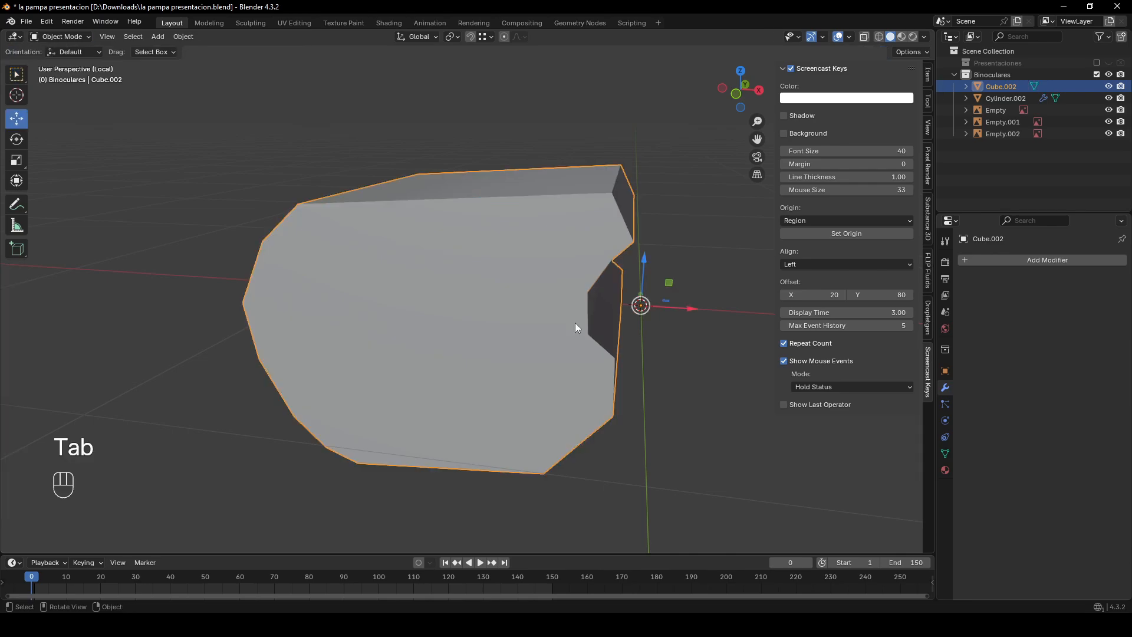
key("Tab")
middle_click_drag(593, 329, 612, 311)
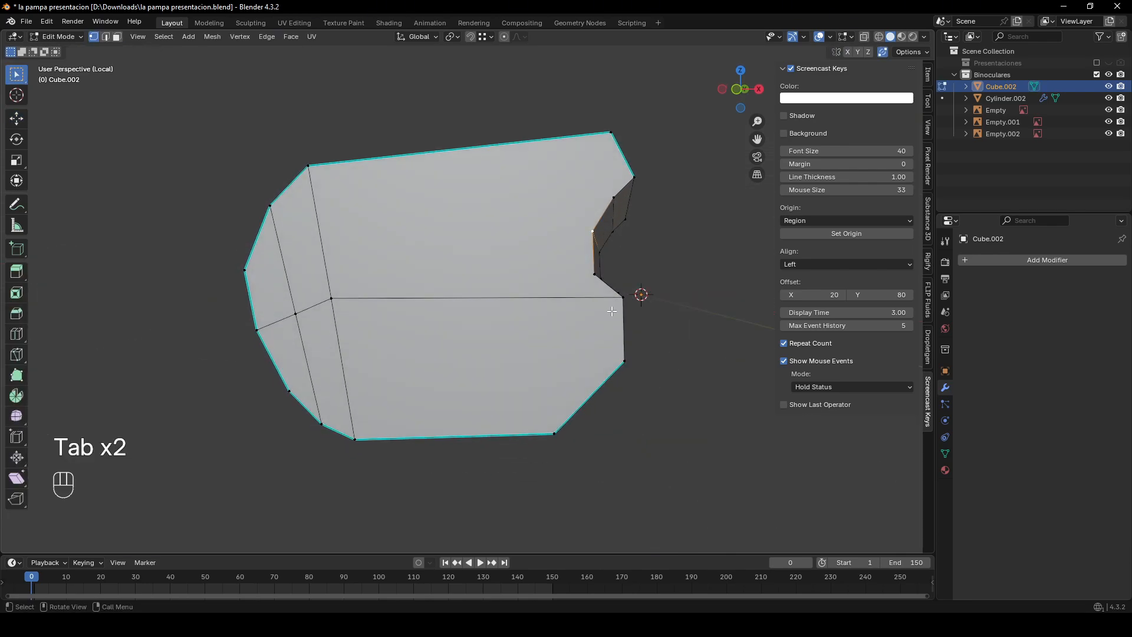
key("ctrl+r")
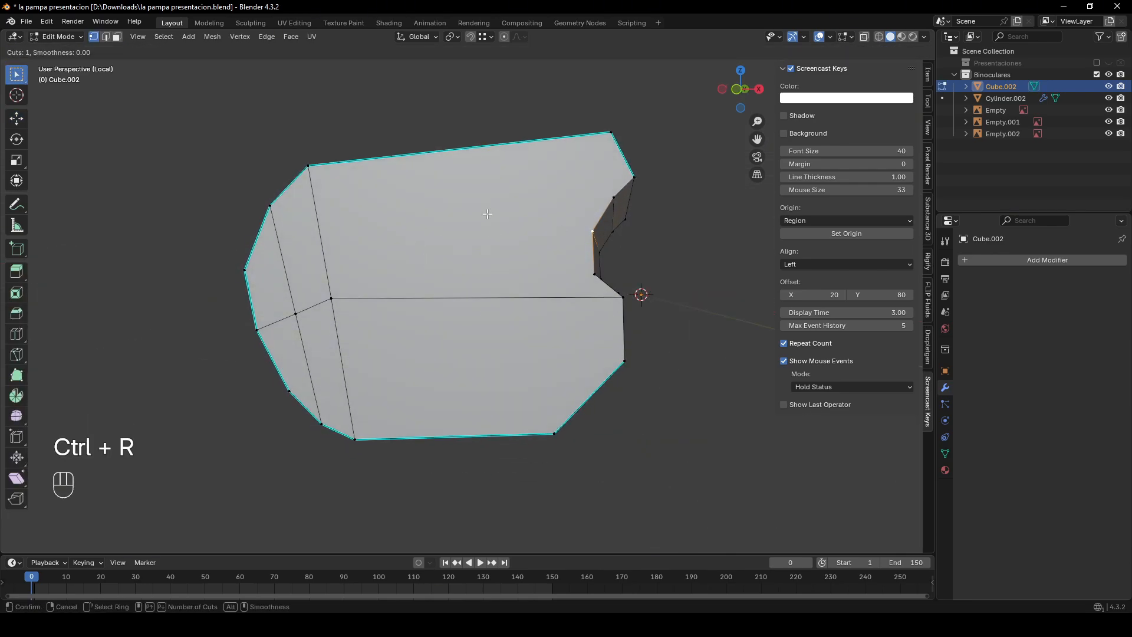
right_click(495, 290)
- Add a single centred loop cut running front to back across the body's top face
middle_click_drag(494, 289, 501, 221)
key("ctrl+r")
left_click(501, 219)
left_click(501, 219)
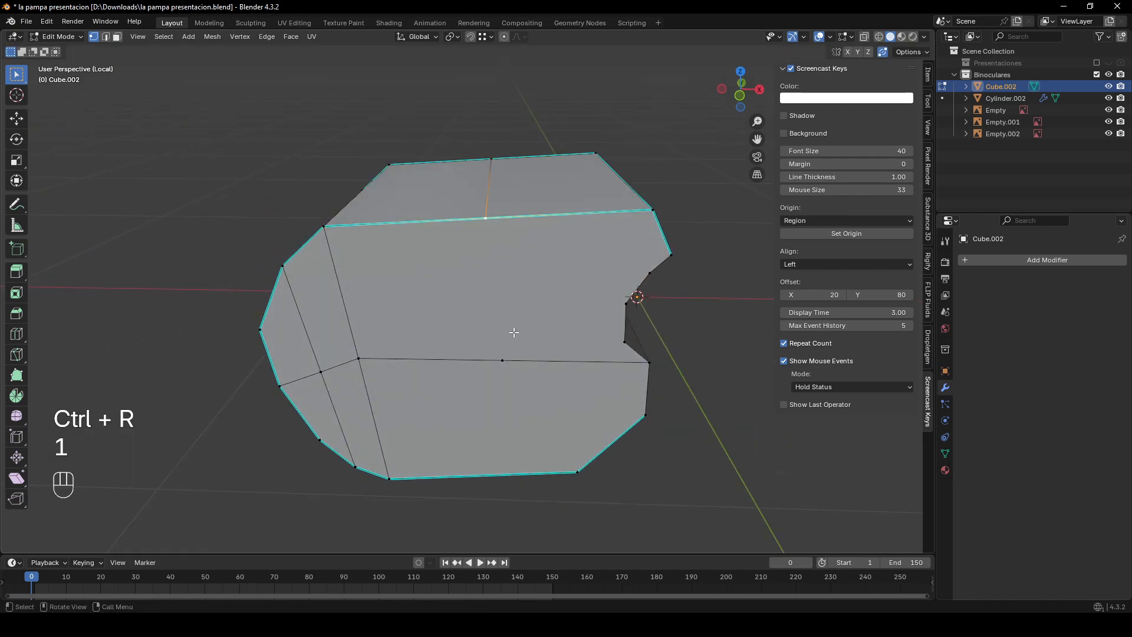
- Connect the front face's central vertex to the loop-cut vertex on the top edge and to the lower inner corner
middle_click_drag(513, 359, 542, 316)
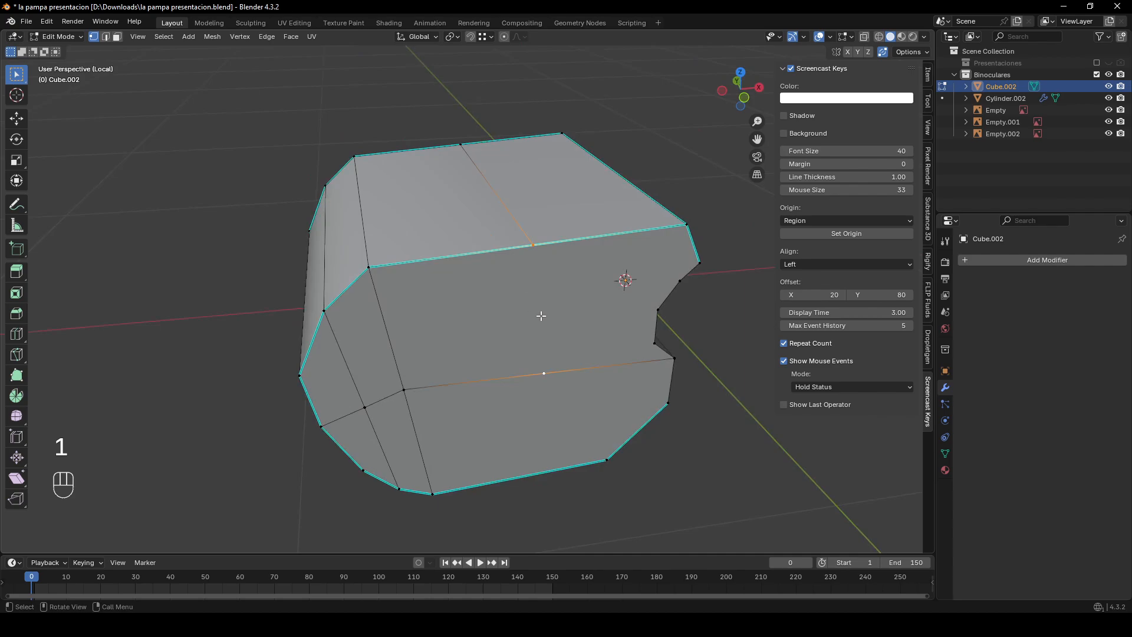
middle_click_drag(559, 361, 578, 413)
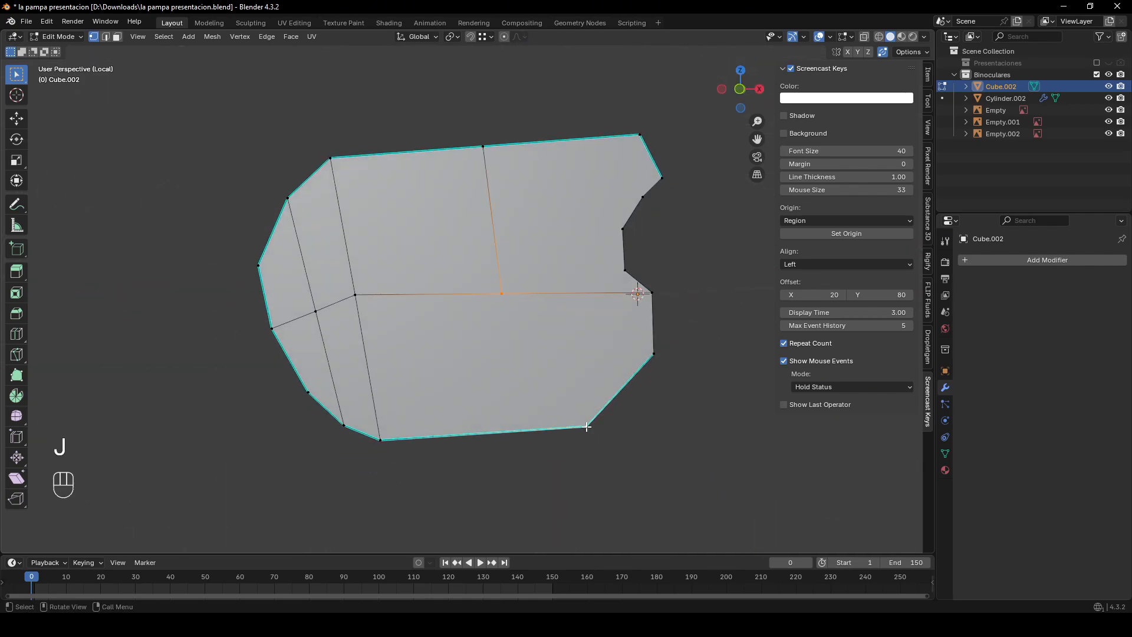
- Check the edges bounding the front's new lower face and inspect the neighbouring faces toward the groove
key("3")
key("2")
left_click(390, 340)
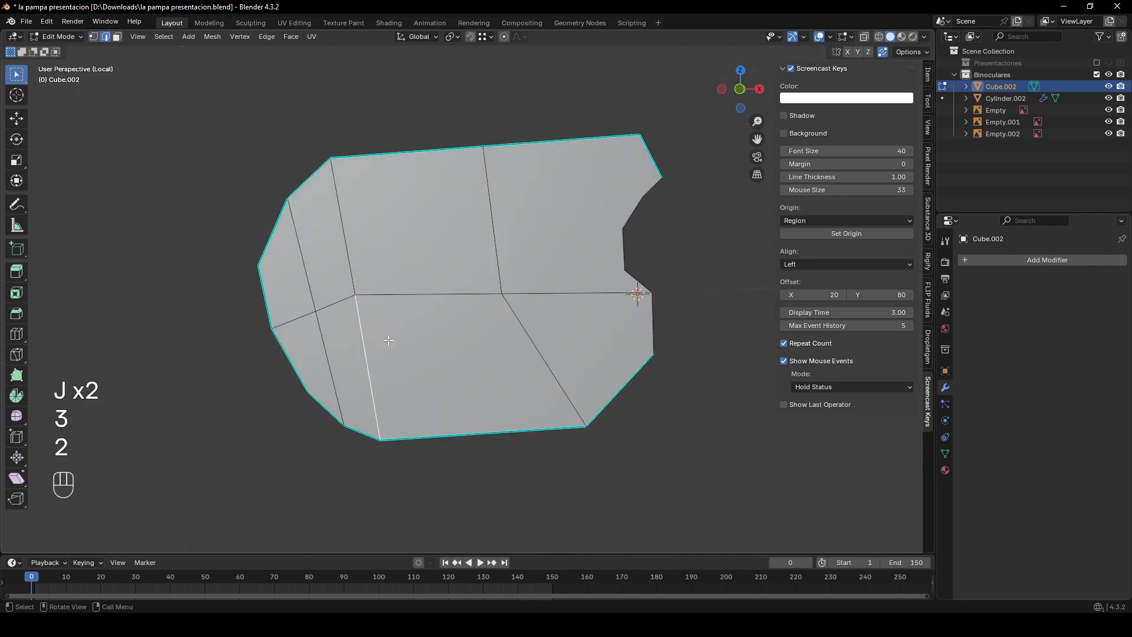
left_click(395, 299, "shift")
left_click(441, 417, "shift")
left_click(573, 362, "shift")
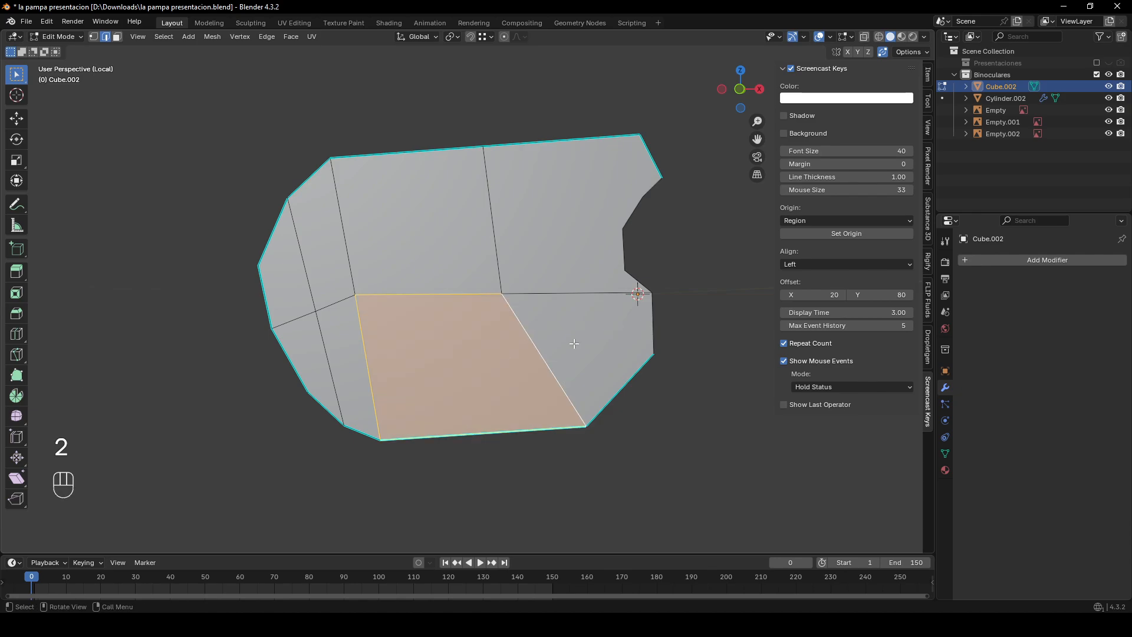
middle_click_drag(576, 344, 589, 372)
key("3")
key("1")
key("3")
left_click(628, 282)
scroll(626, 282, "up", 3)
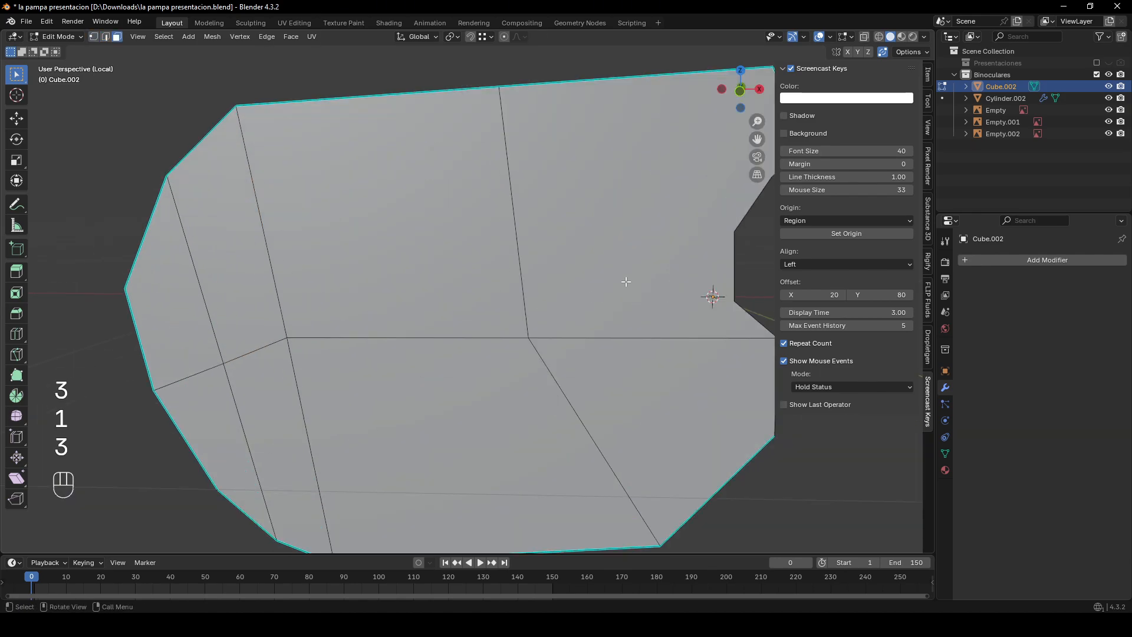
left_click(651, 280)
middle_click_drag(657, 286, 496, 311, "shift")
- Connect the groove's vertex above its lower inset vertex to the front face's central vertex with a new edge
key("2")
left_click(606, 352)
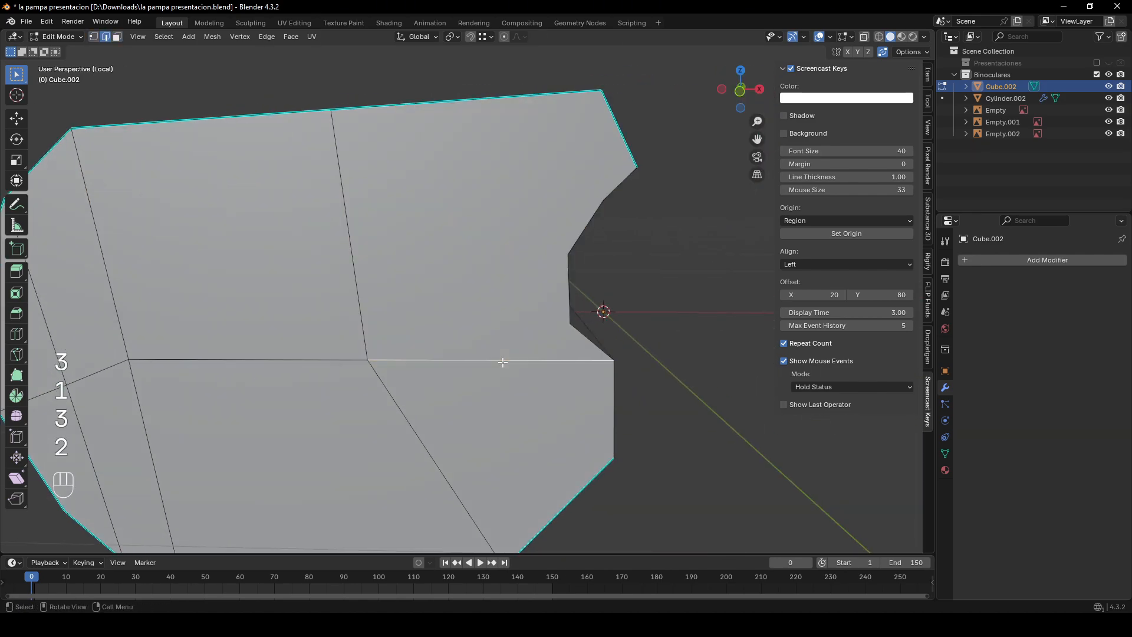
left_click(595, 348, "shift")
key("1")
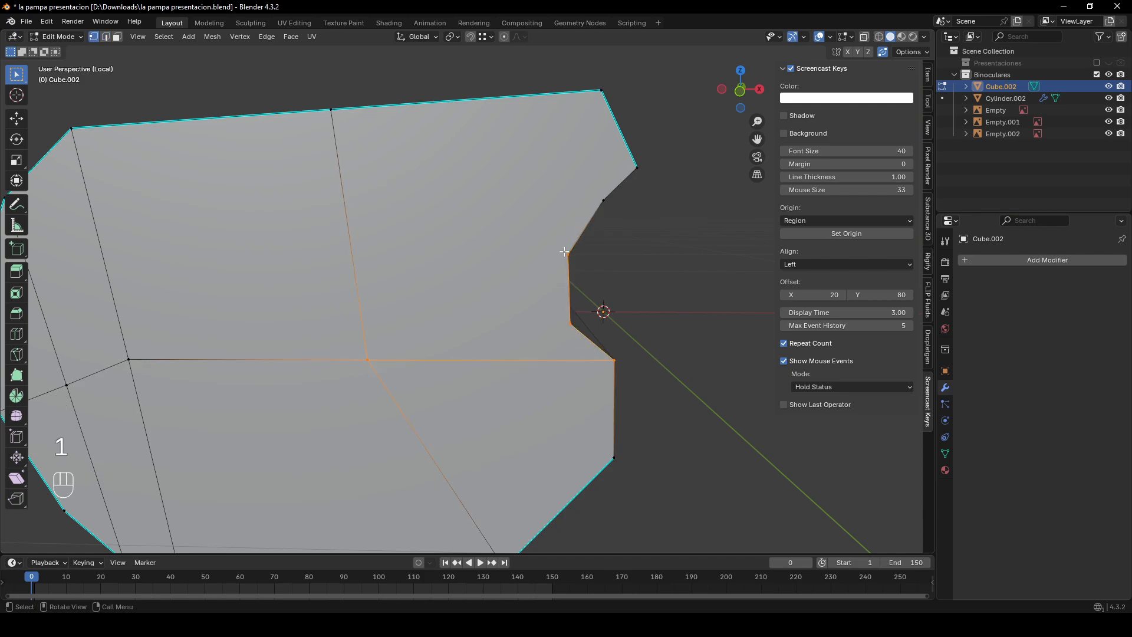
left_click(365, 358, "shift")
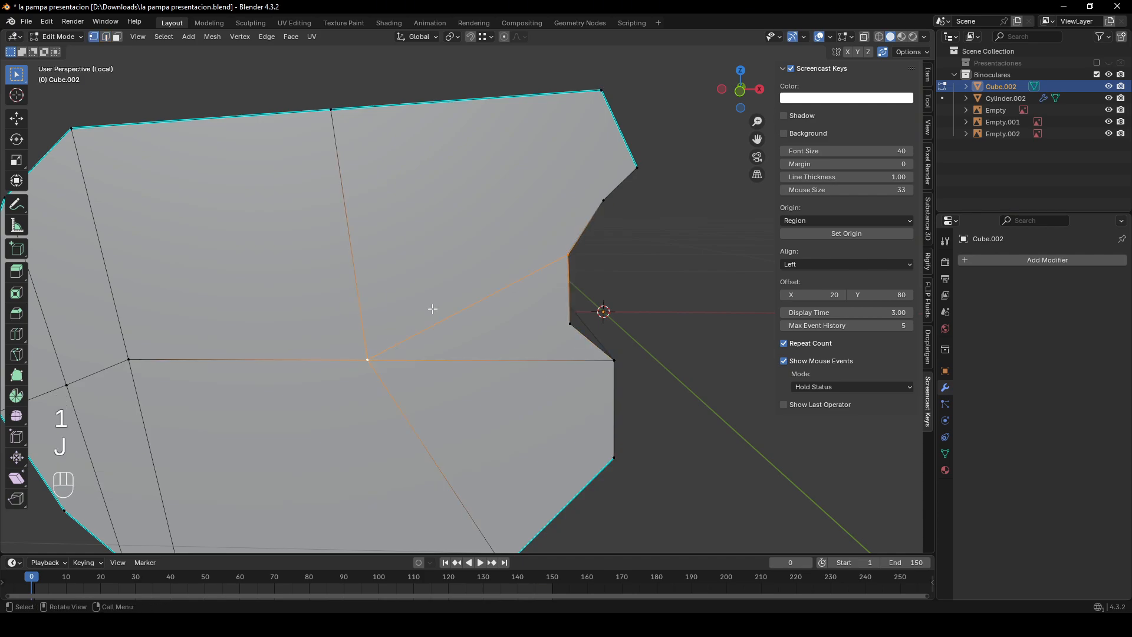
- Connect the groove's upper vertex to the loop-cut vertex on the front top edge with a new edge
middle_click_drag(602, 200, 595, 277, "shift")
key("2")
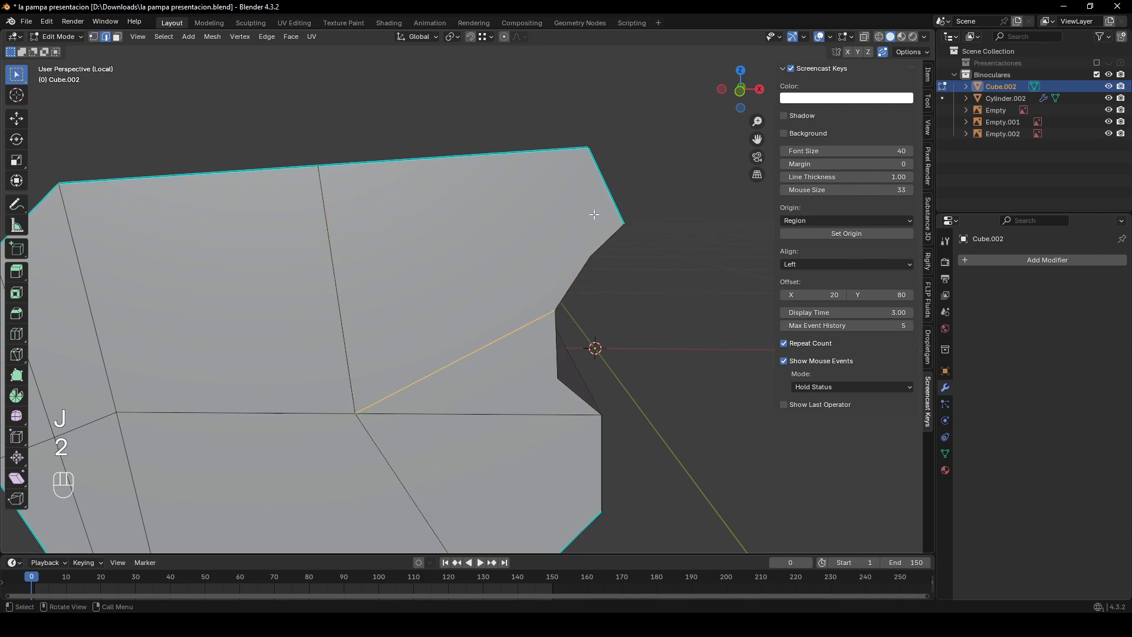
left_click(612, 177)
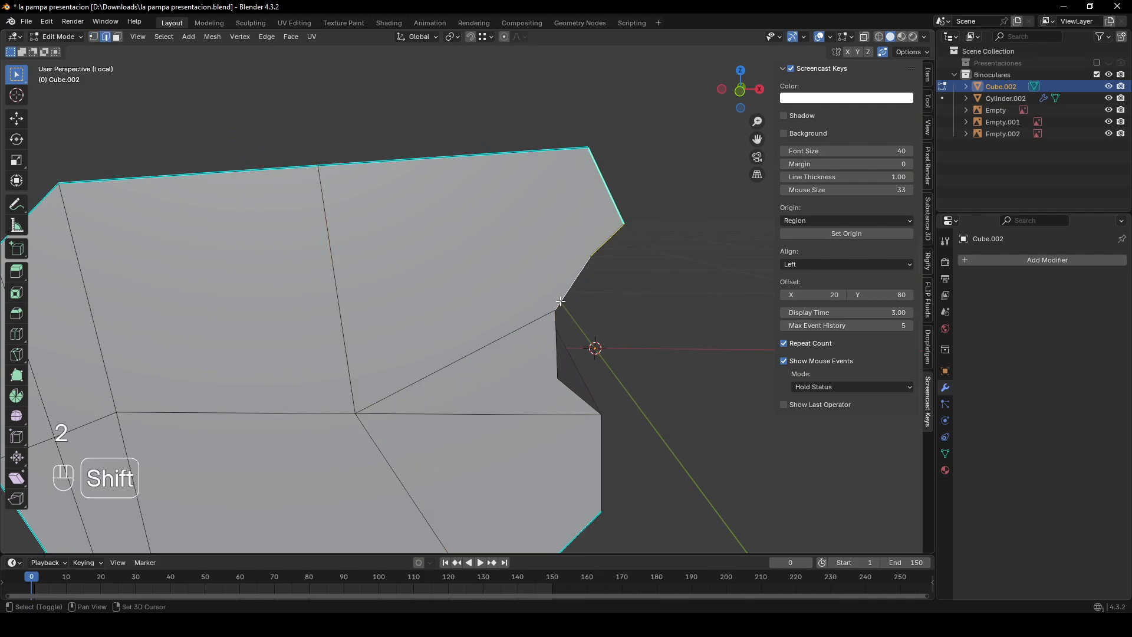
key("1")
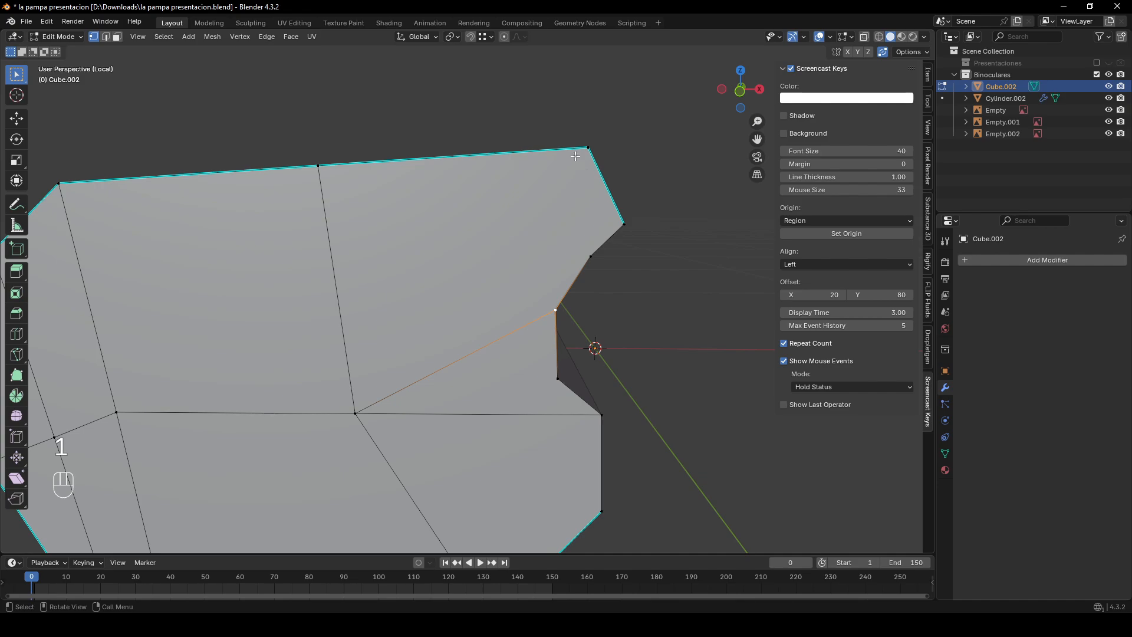
key("2")
left_click(503, 153)
left_click(609, 203, "shift")
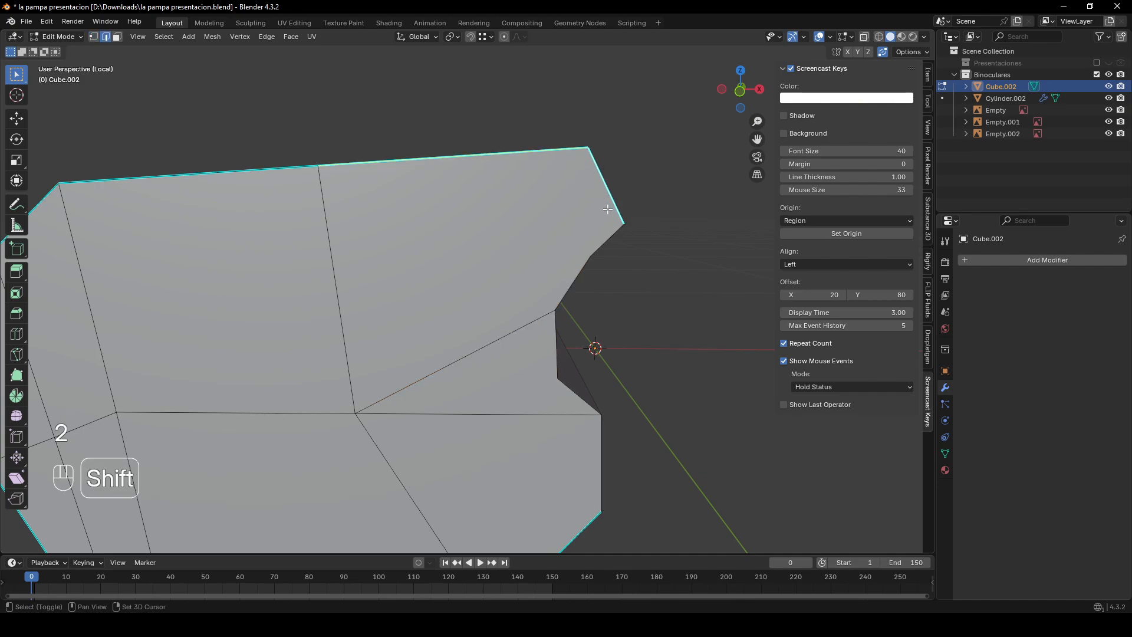
key("1")
left_click(592, 255)
left_click(322, 172, "shift")
key("j")
scroll(537, 249, "down", 3)
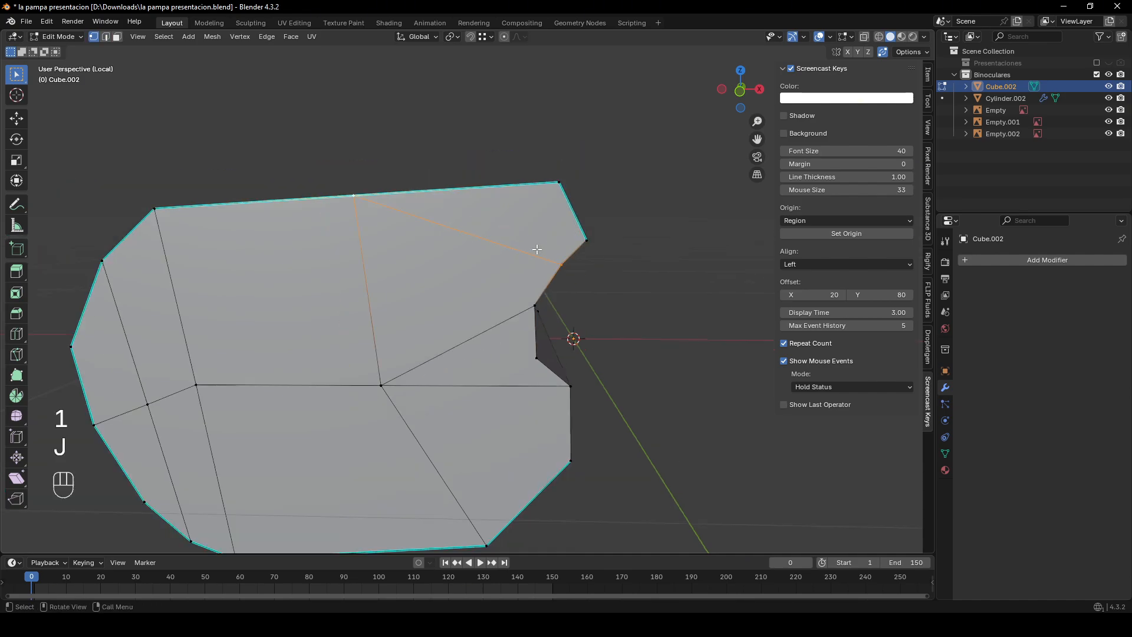
- Examine the body's shading by alternating Object and Edit Mode, and select the front-to-back edge at its upper inner corner
key("Tab")
key("Tab")
mouse_move(538, 248)
middle_mouse_down()
mouse_move(554, 272)
mouse_move(536, 271)
mouse_move(553, 324)
mouse_move(559, 271)
mouse_move(624, 275)
mouse_move(521, 290)
mouse_move(487, 283)
mouse_move(531, 237)
mouse_move(535, 268)
middle_mouse_up()
key("Tab")
key("Tab")
key("2")
key("Tab")
key("Tab")
key("2")
left_click(532, 250)
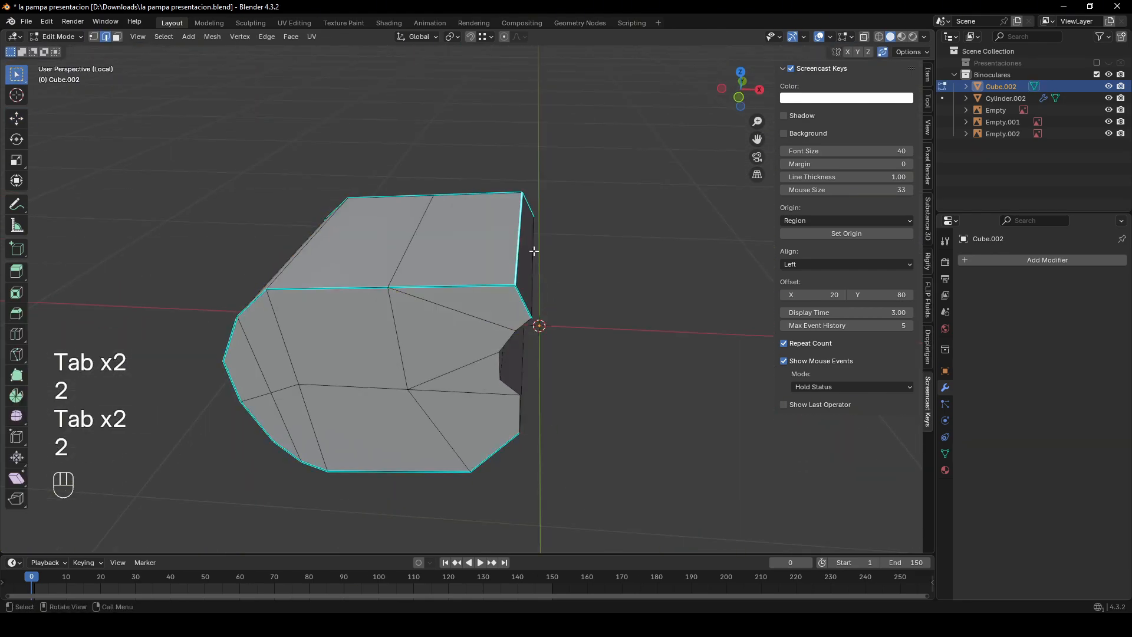
- Leave the isolated view so the lens barrels and reference drawings show around the central body again
scroll(589, 245, "up", 2)
key("KP_0")
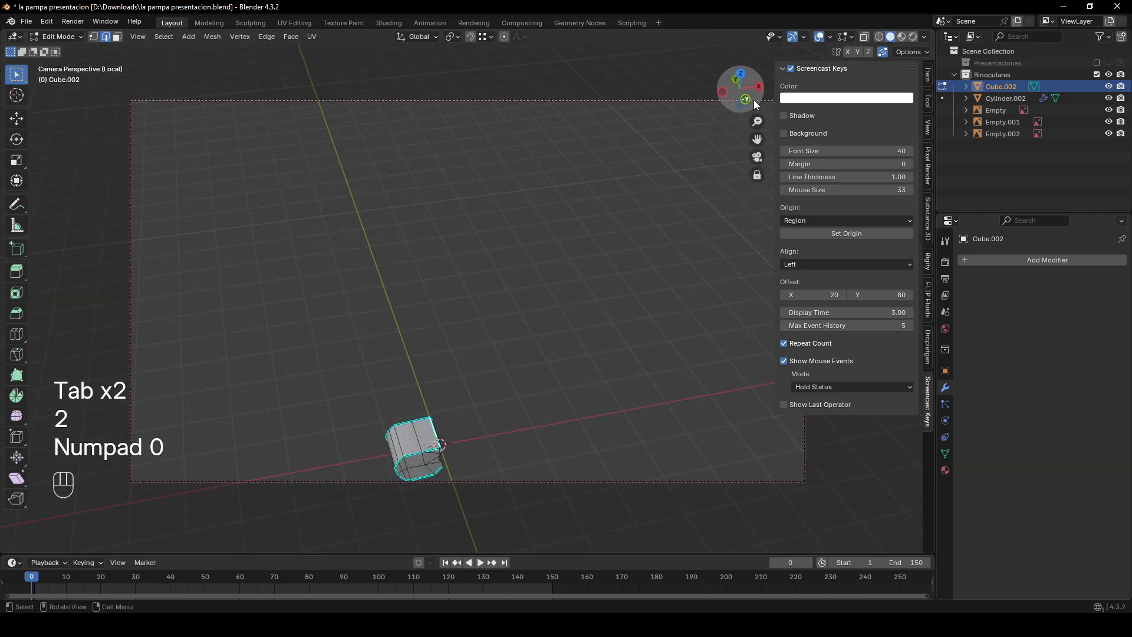
left_click(746, 100)
key("KP_Divide")
middle_click_drag(577, 276, 520, 264)
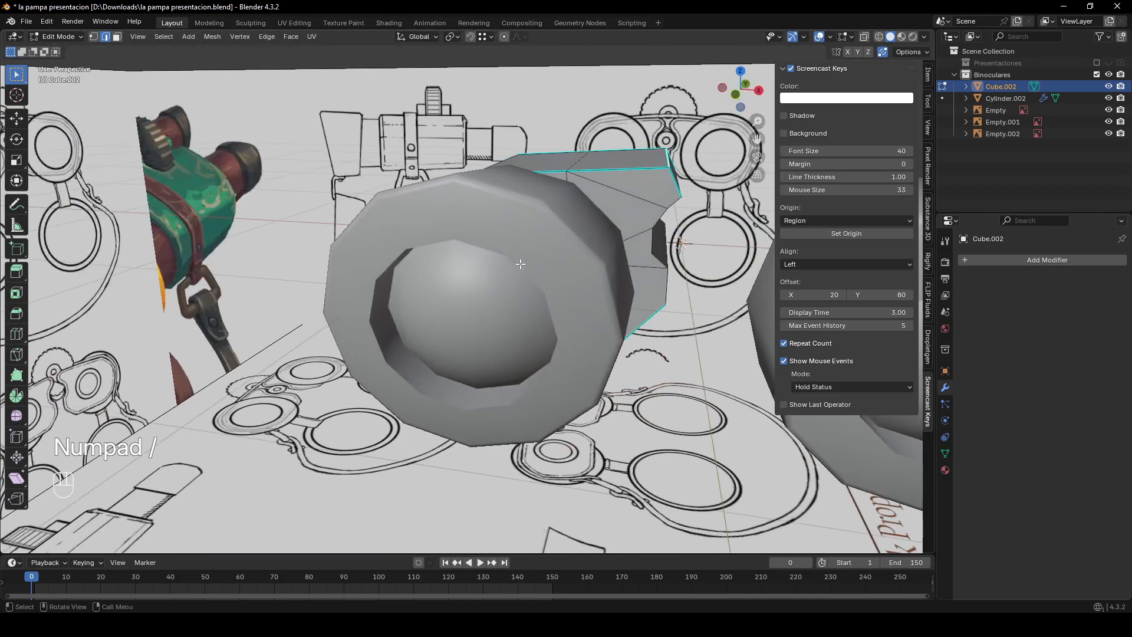
- Bevel the body's upper inner front-to-back edge with three segments and an offset of about 0.06 m
scroll(381, 316, "up", 5)
middle_click_drag(659, 227, 455, 285, "shift")
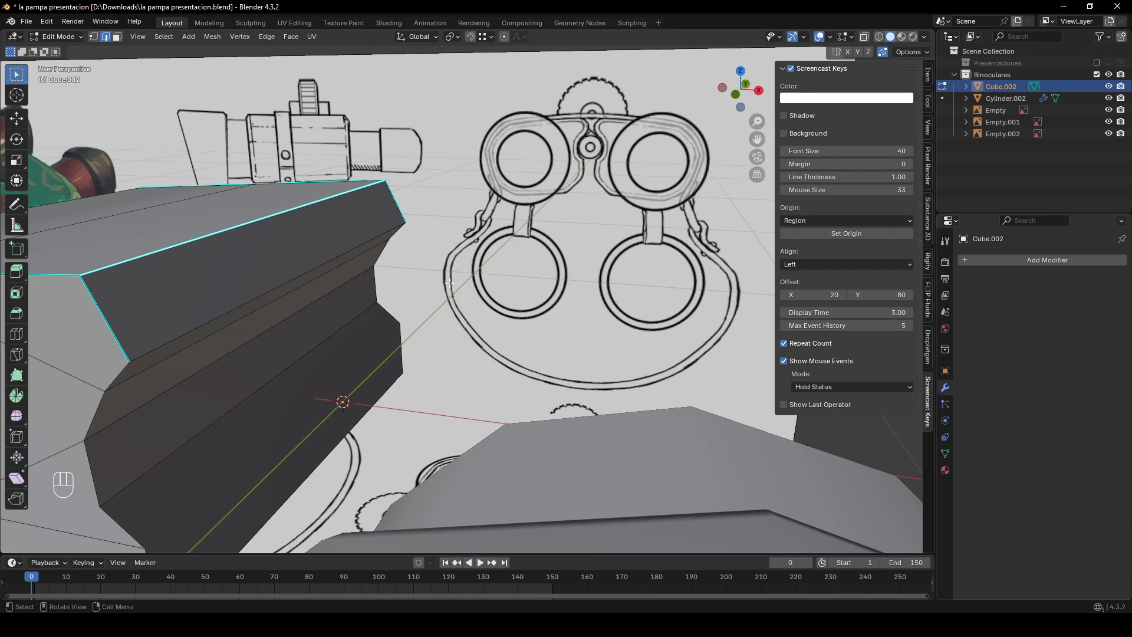
left_click(741, 93)
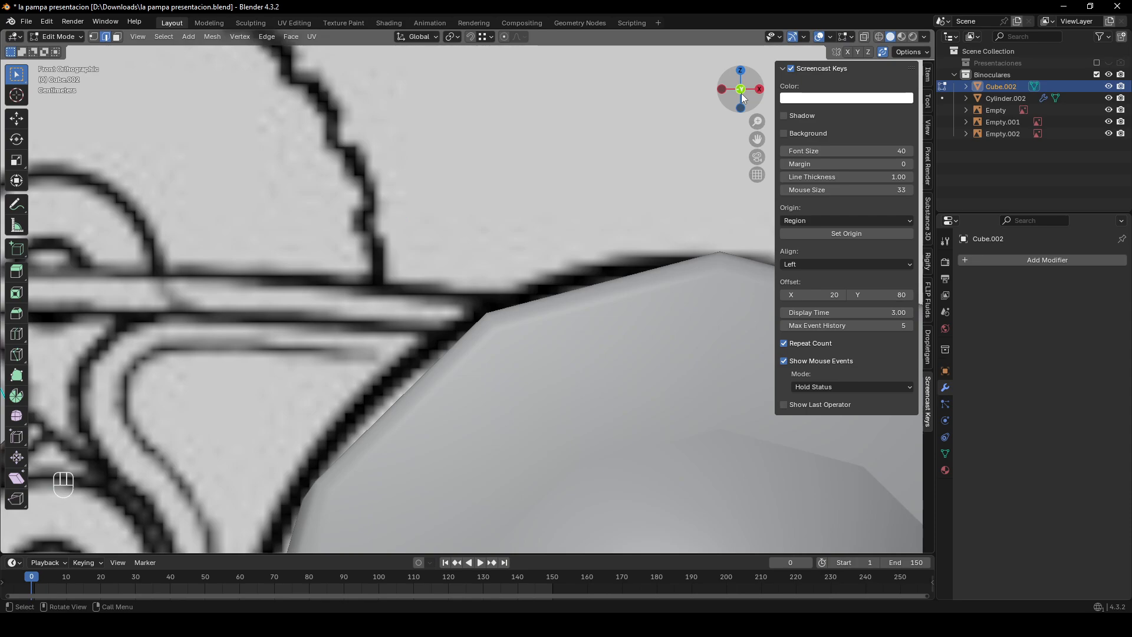
scroll(356, 311, "up", 5)
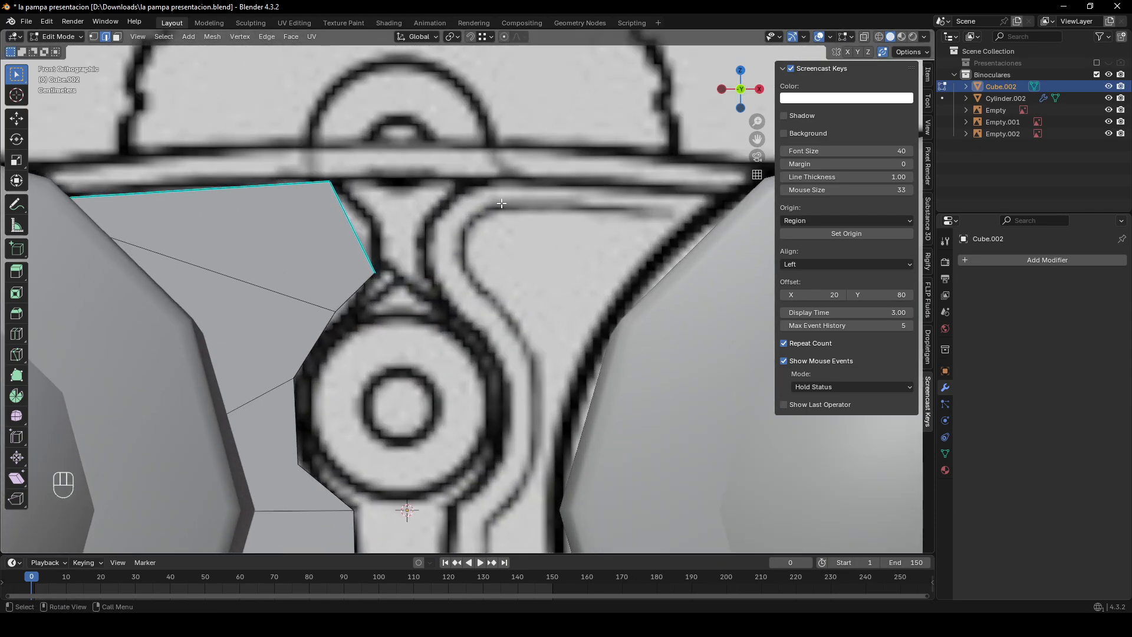
key("ctrl+b")
scroll(518, 206, "down", 1)
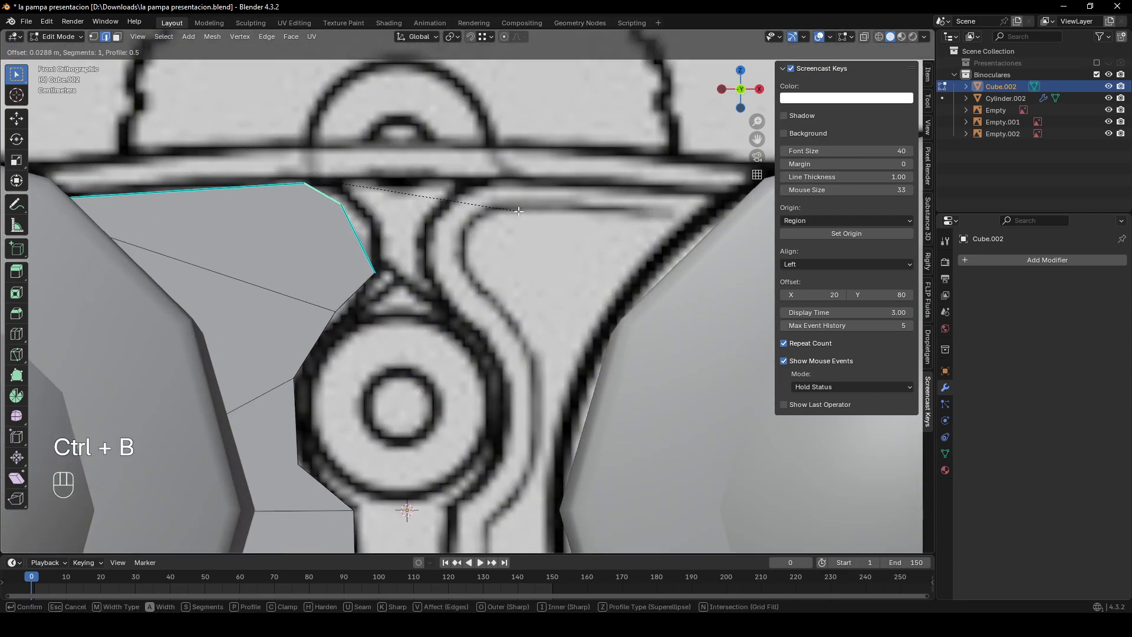
scroll(527, 214, "up", 2)
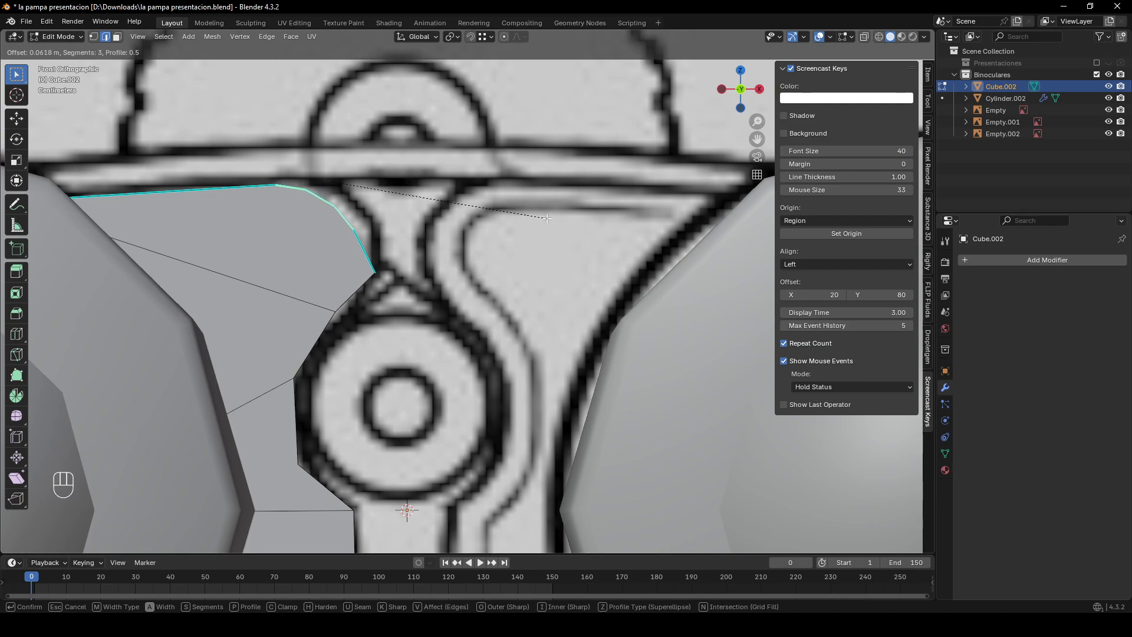
left_click(545, 220)
- With X-ray on, move the bevel's vertices about 0.015 m along X toward the centre to follow the reference outline
key("alt+z")
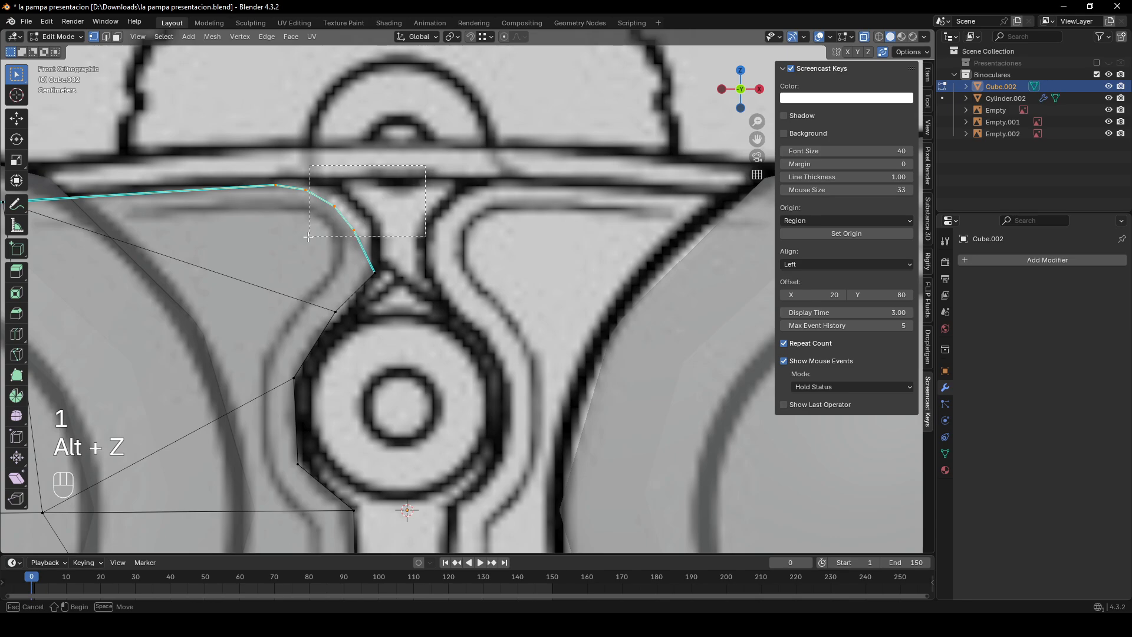
key("g")
key("x")
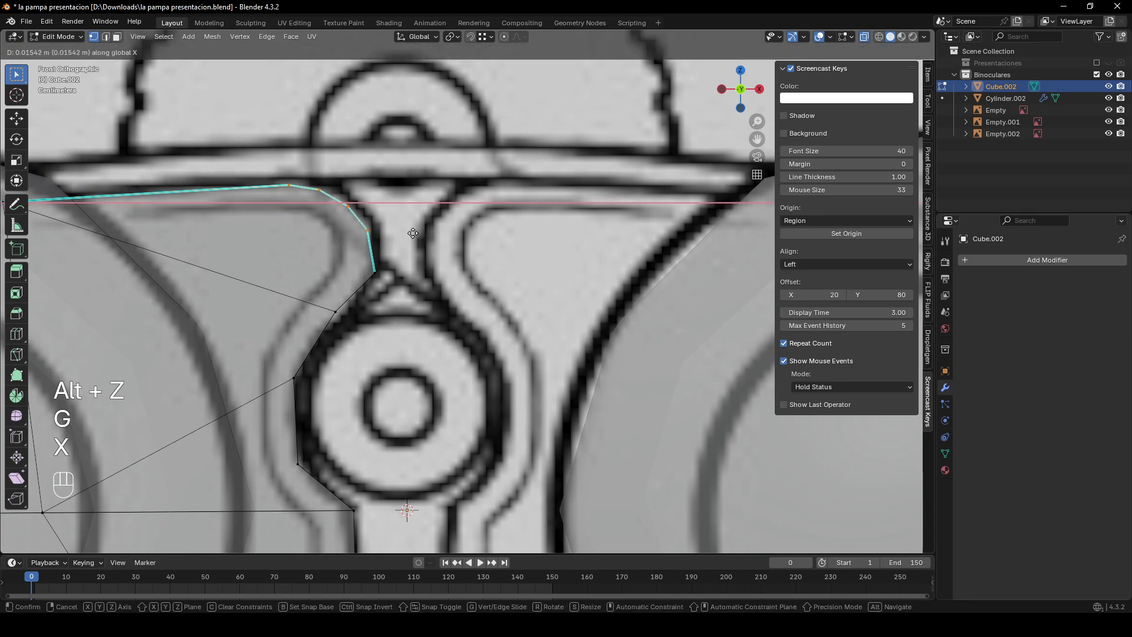
left_click(365, 282)
- Align the two vertices below the bevel with the drawing, moving the upper one about -0.008 m and the lower one about 0.008 m along X
key("g")
key("x")
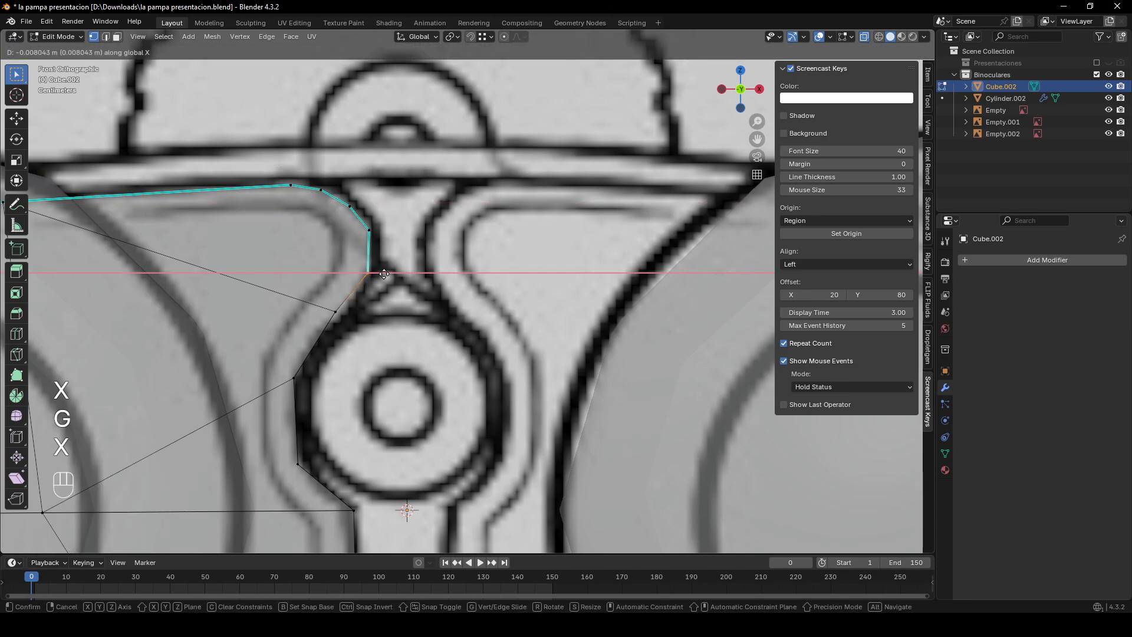
left_click(356, 295)
left_click(331, 323)
key("g")
key("x")
left_click(340, 333)
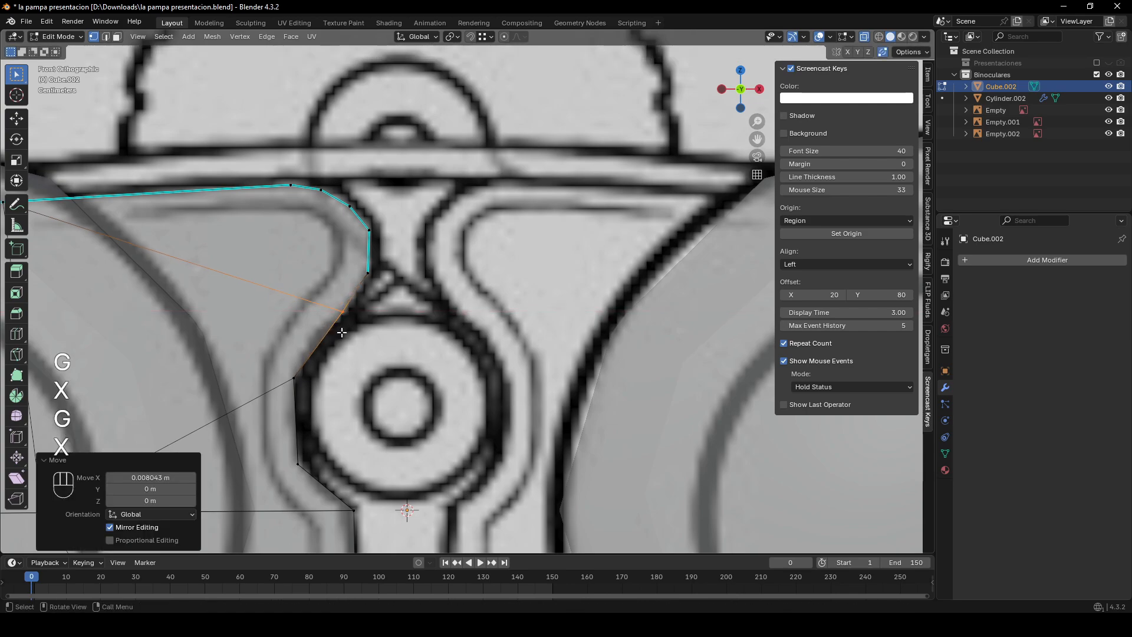
- Examine the rounded body's shading in Object Mode with X-ray off, and select all its faces in Edit Mode
key("Tab")
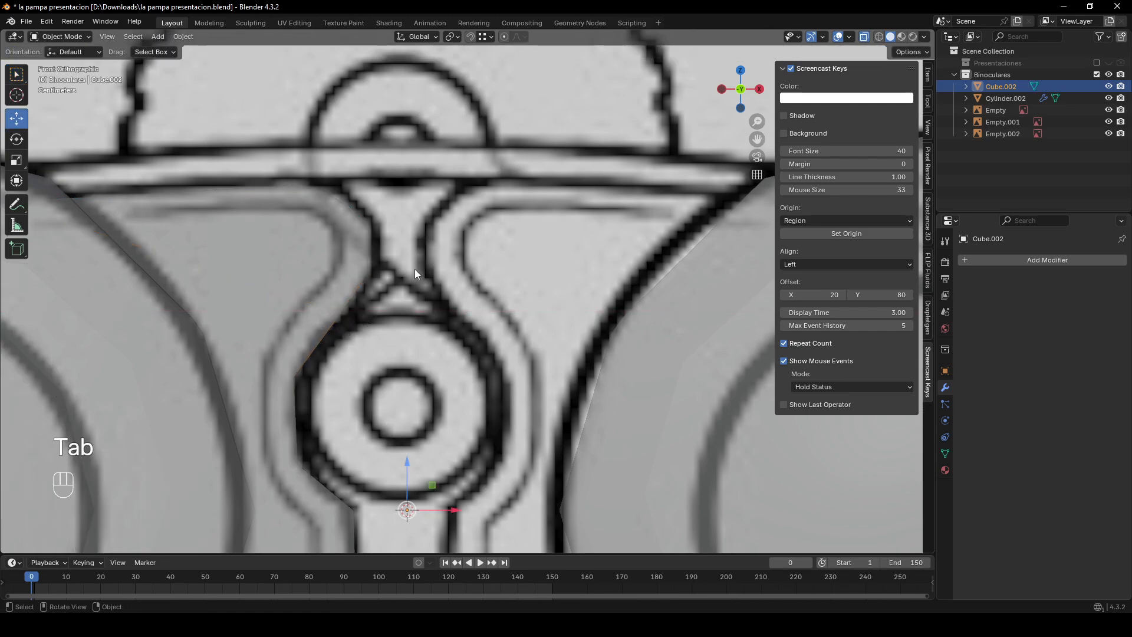
scroll(521, 223, "down", 2)
middle_click_drag(566, 204, 532, 239)
key("alt+z")
key("Tab")
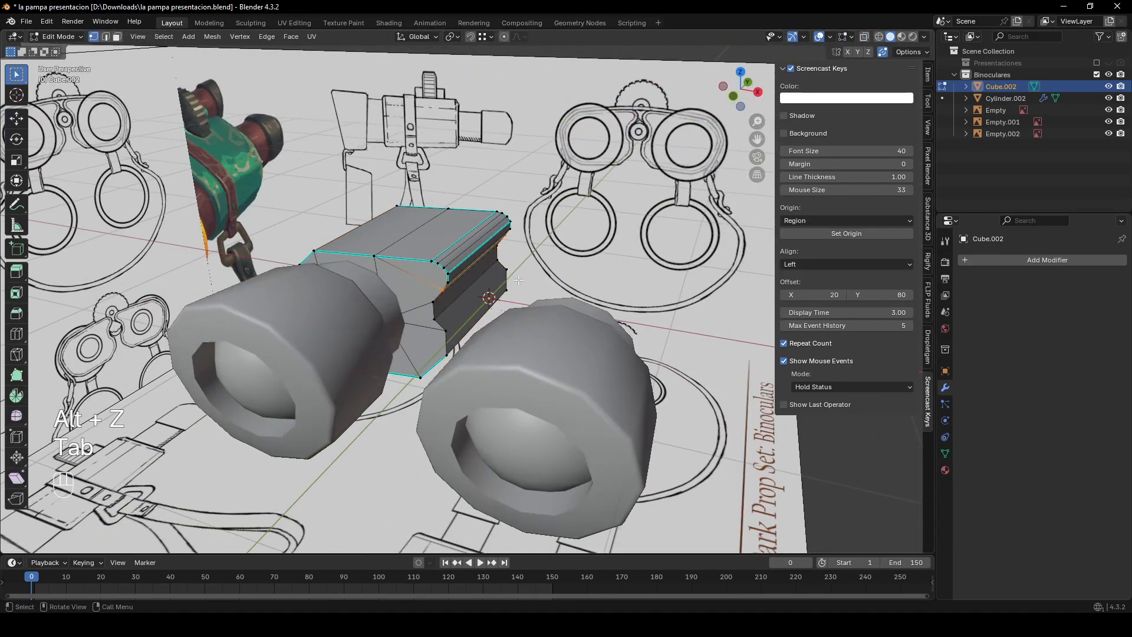
key("3")
key("a")
key("Tab")
middle_click_drag(519, 280, 636, 217)
left_click(637, 217)
left_click(383, 236)
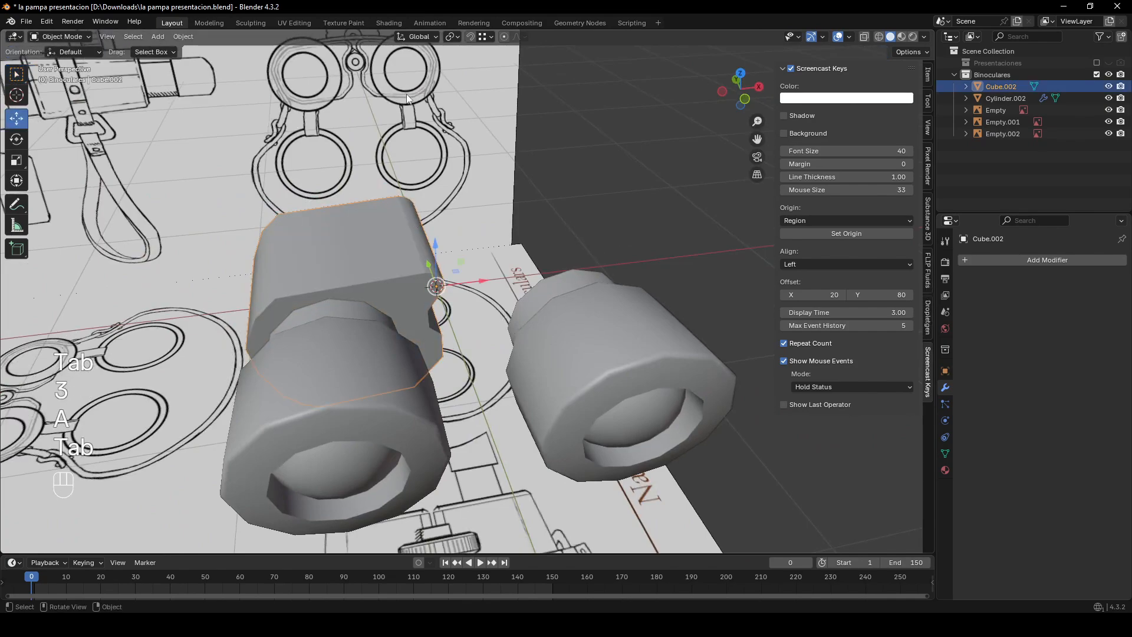
left_click(140, 37)
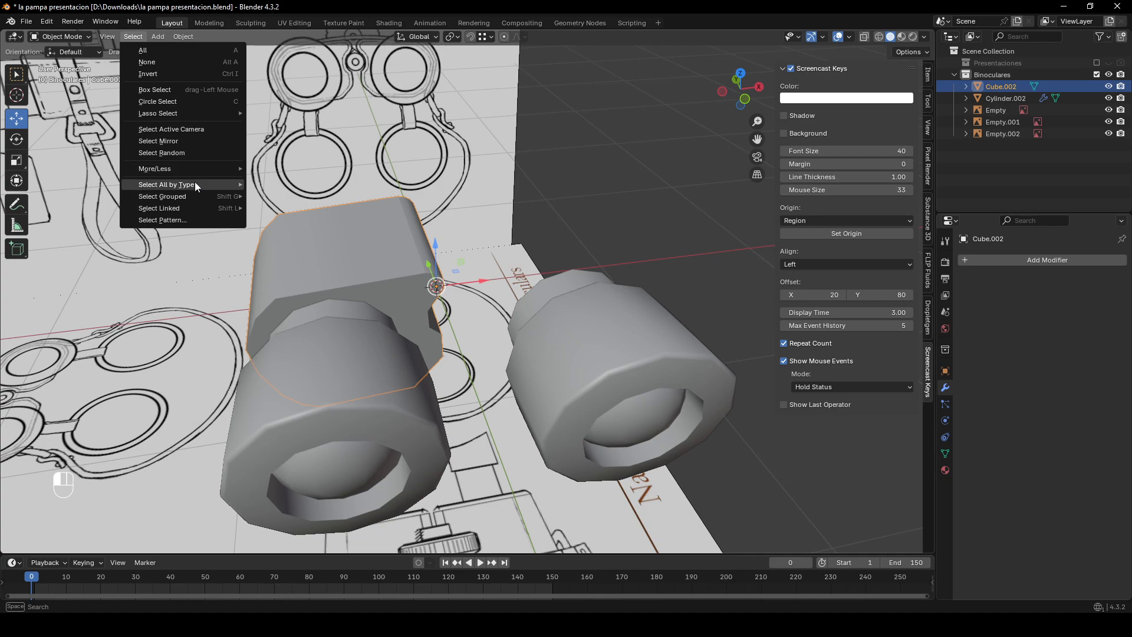
mouse_move(195, 185)
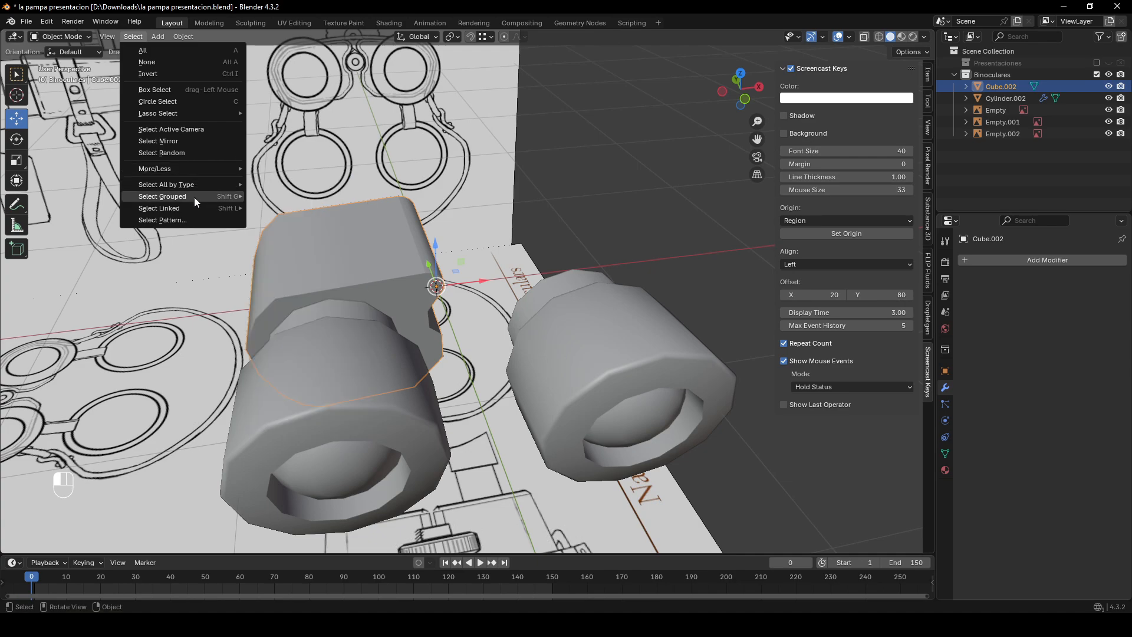
mouse_move(193, 209)
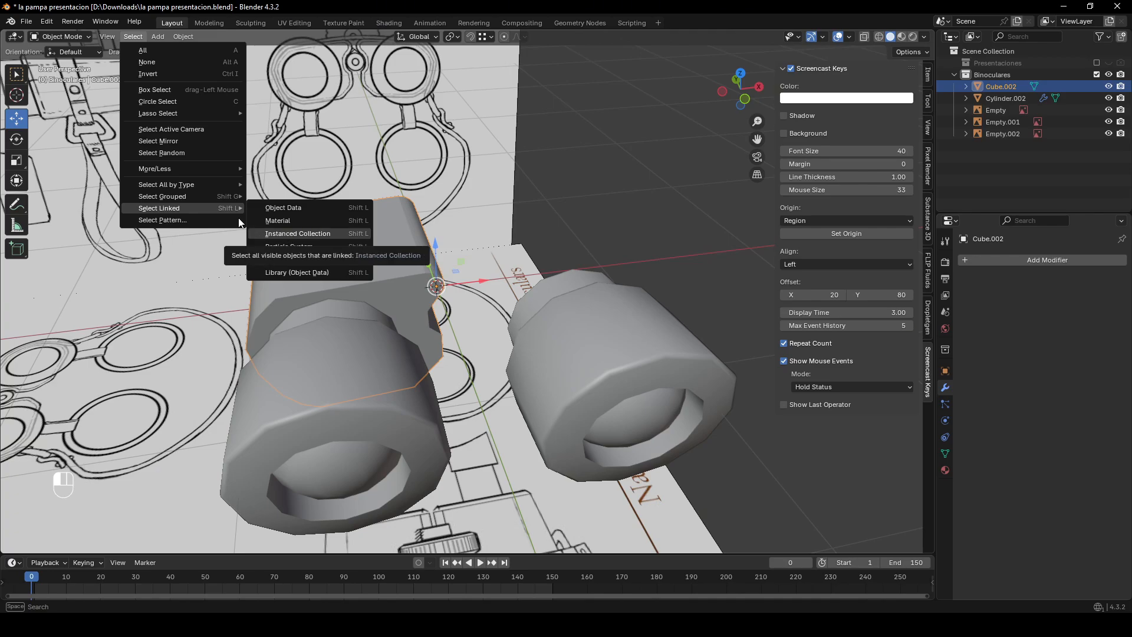
middle_click_drag(517, 215, 479, 222)
- Try to extend the selection from the front's rounded upper face to its linked faces, undoing each attempt
key("Tab")
scroll(407, 271, "up", 2)
left_click(398, 282)
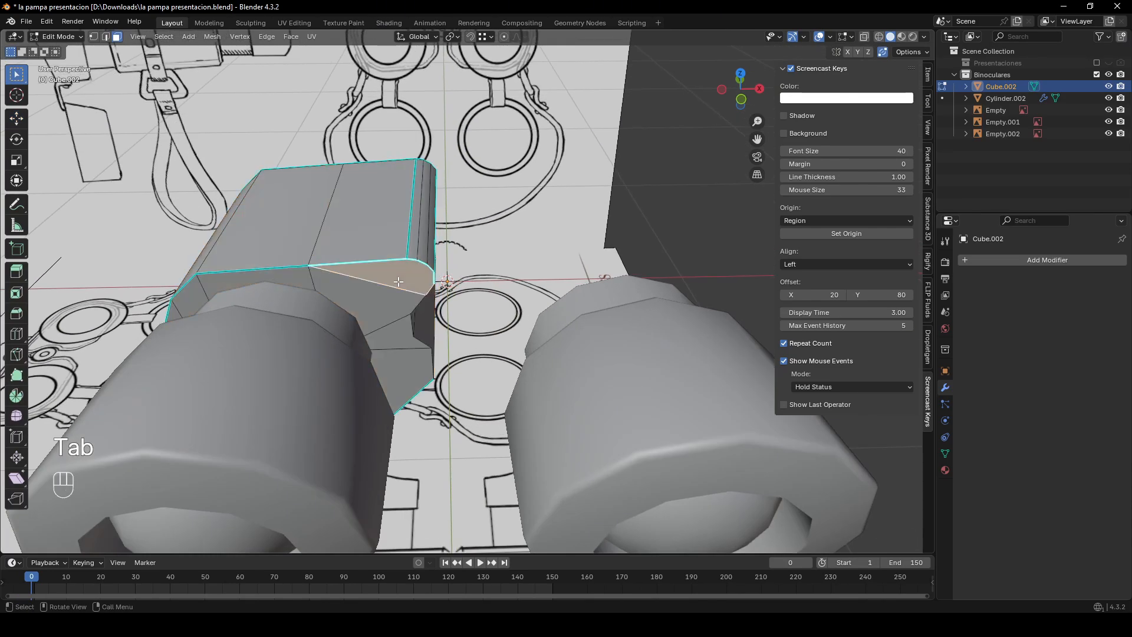
key("3")
key("ctrl+l")
key("ctrl+grave")
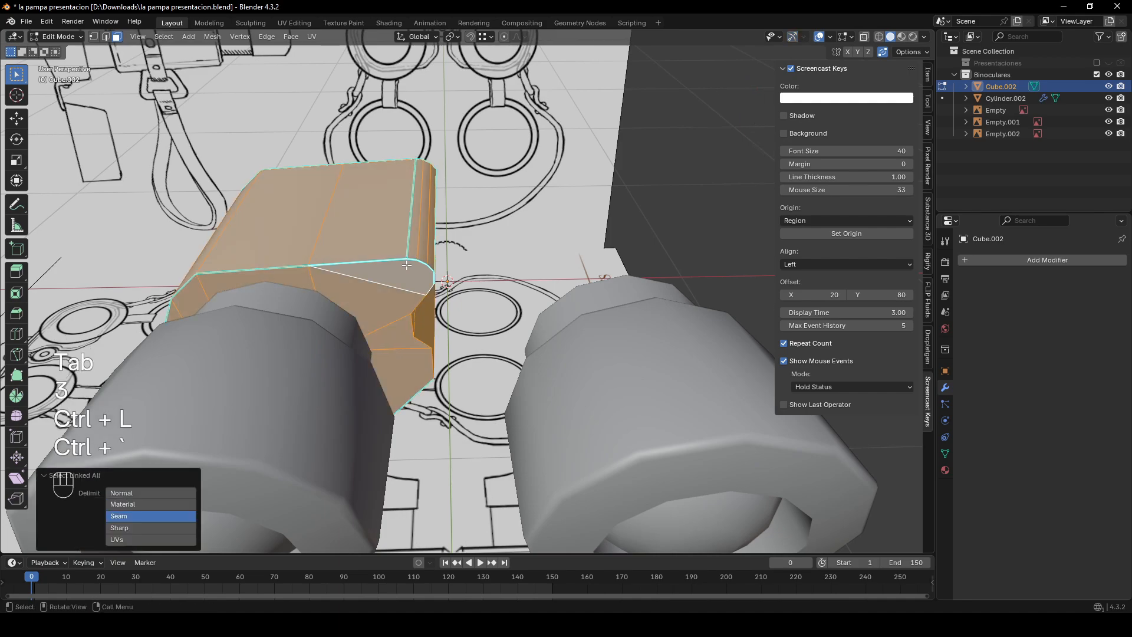
key("ctrl+z")
key("ctrl+grave")
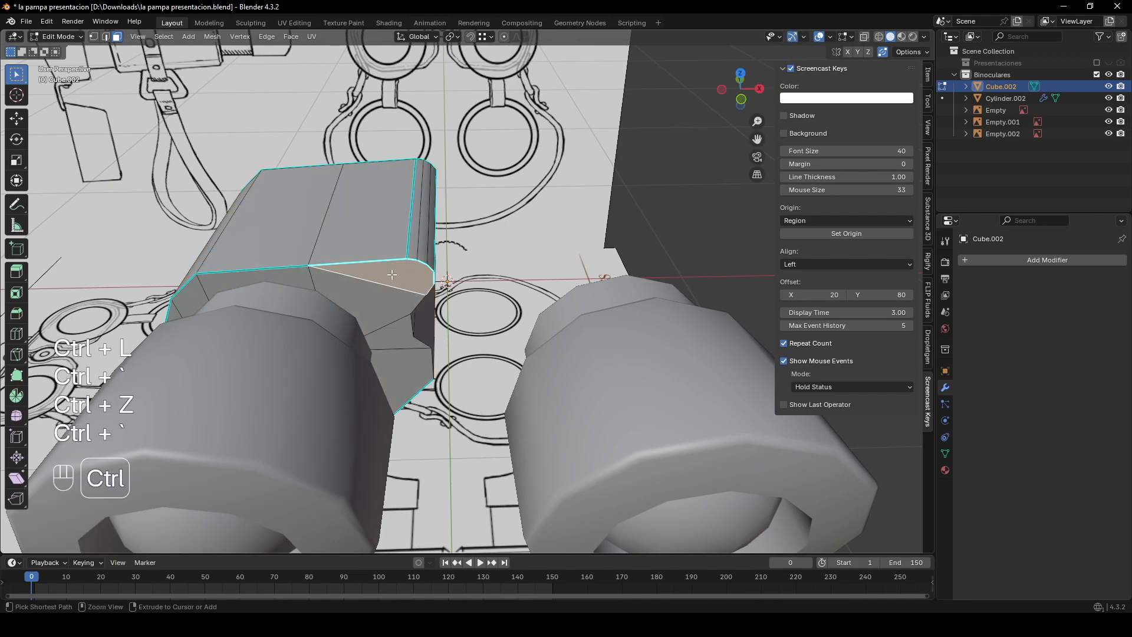
key("ctrl+l")
key("ctrl+z")
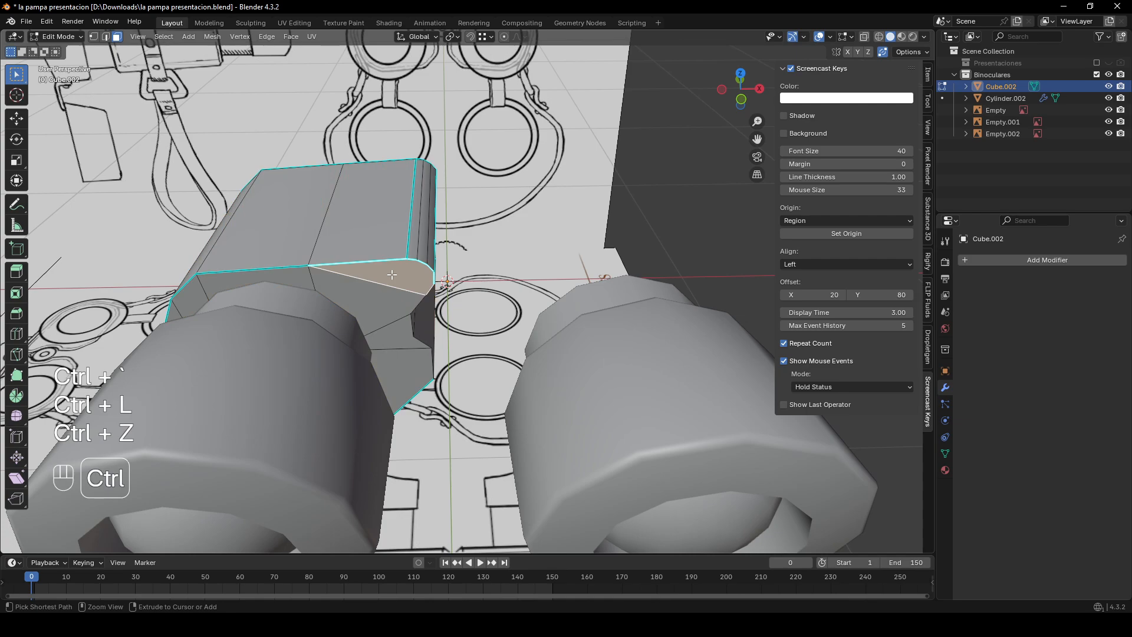
key("ctrl+l")
key("ctrl+z")
key("Tab")
right_click(436, 277)
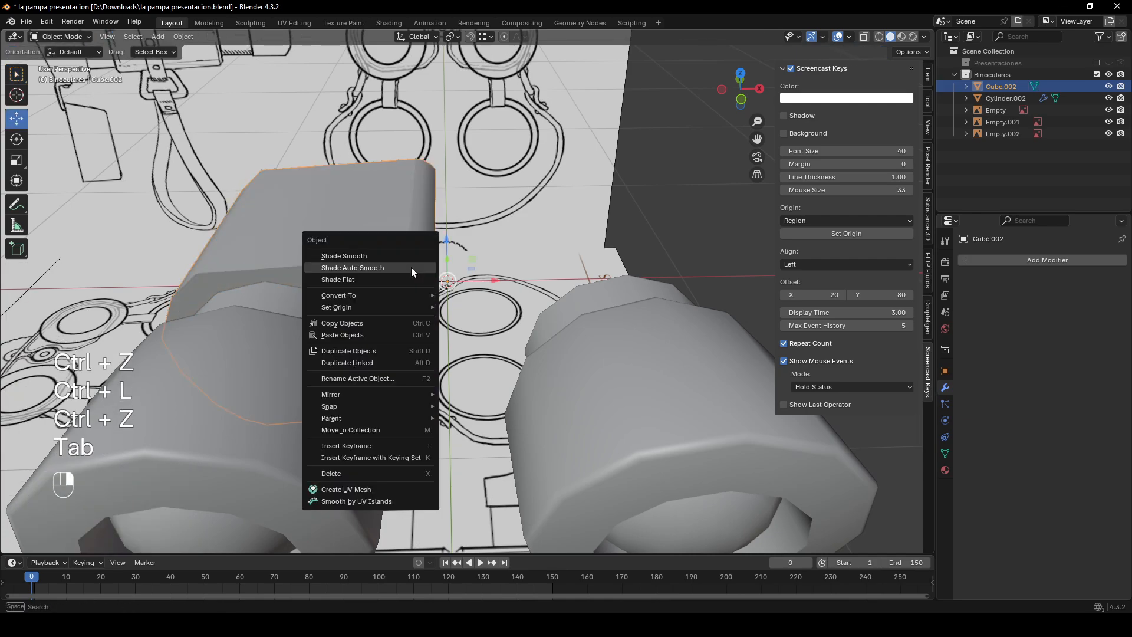
mouse_move(380, 298)
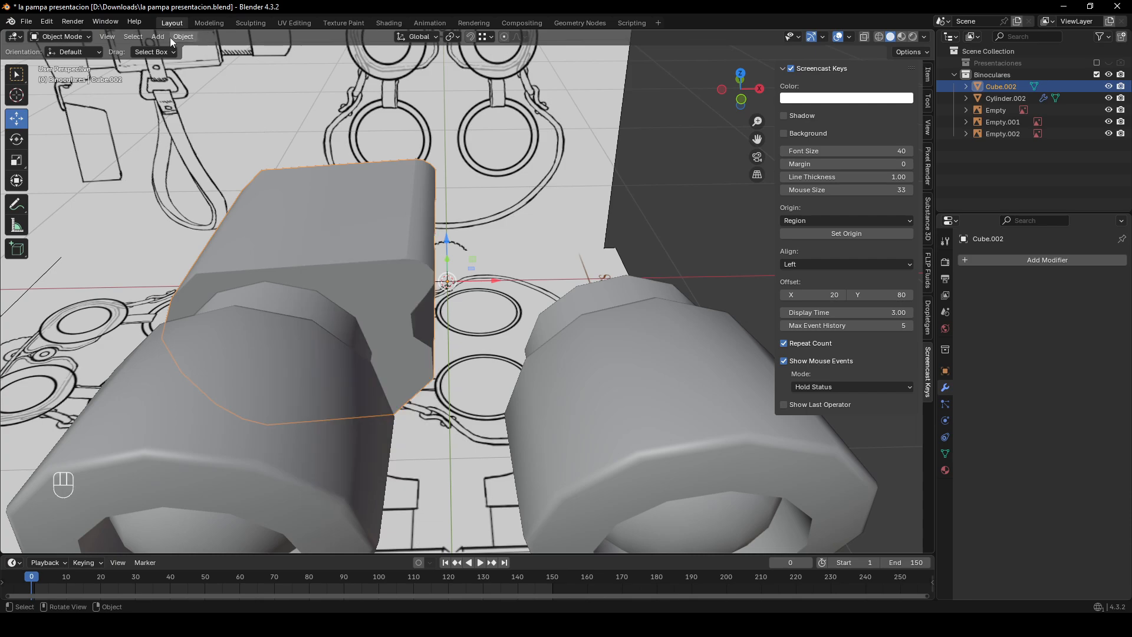
left_click(134, 36)
mouse_move(195, 115)
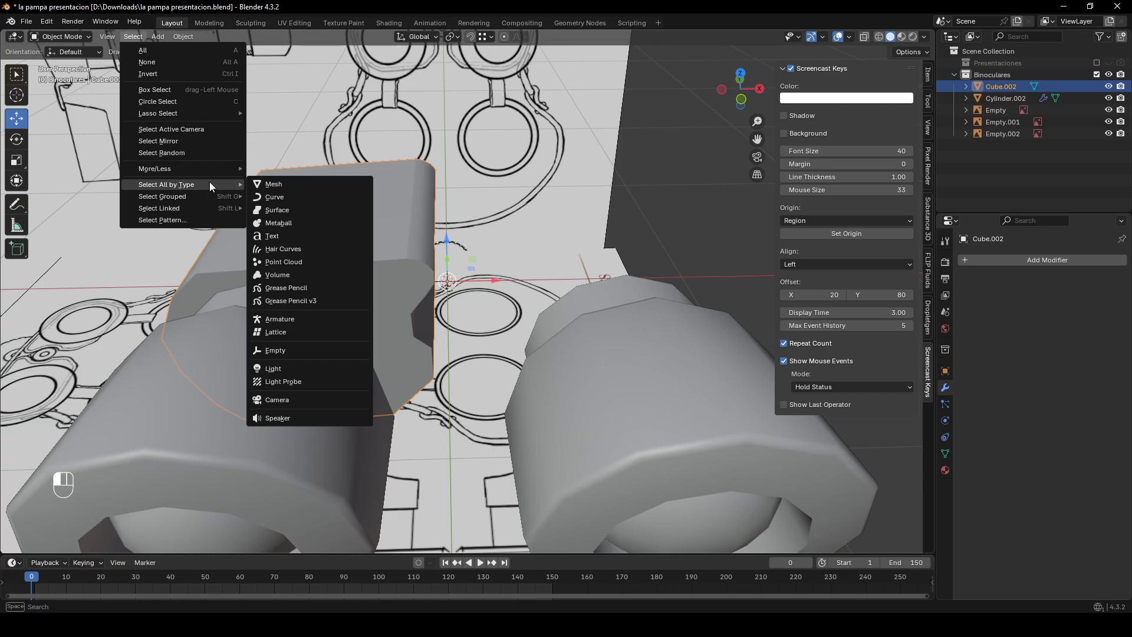
key("3")
- Select all of the body's faces and try Select Similar by Polygon Sides with an equal comparison
key("Tab")
key("3")
middle_click_drag(518, 183, 478, 206)
key("a")
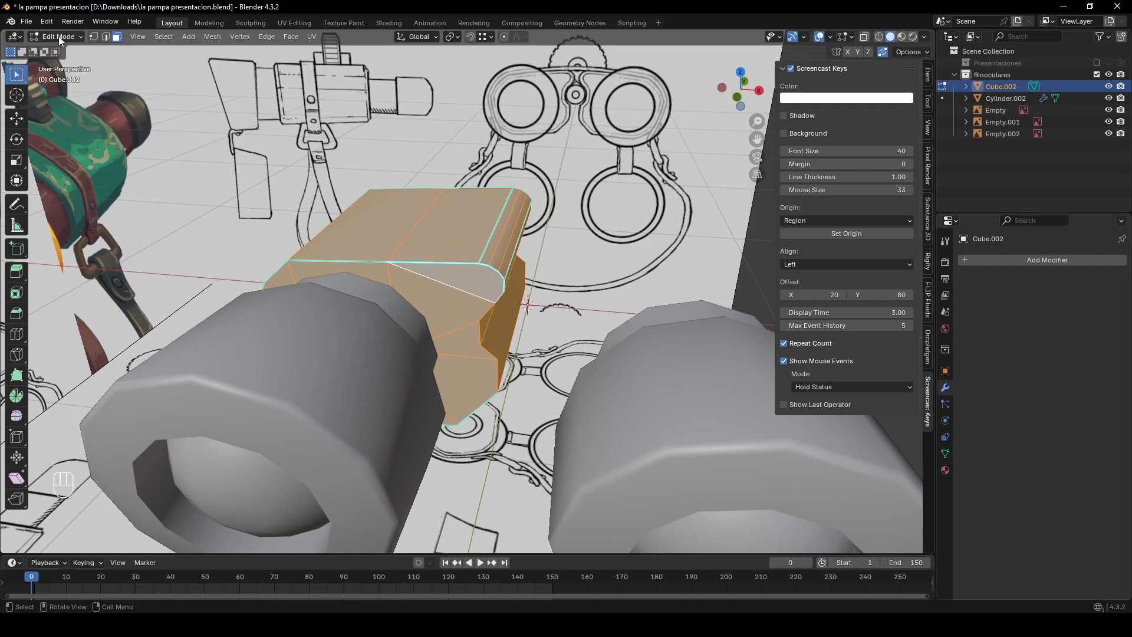
left_click(171, 39)
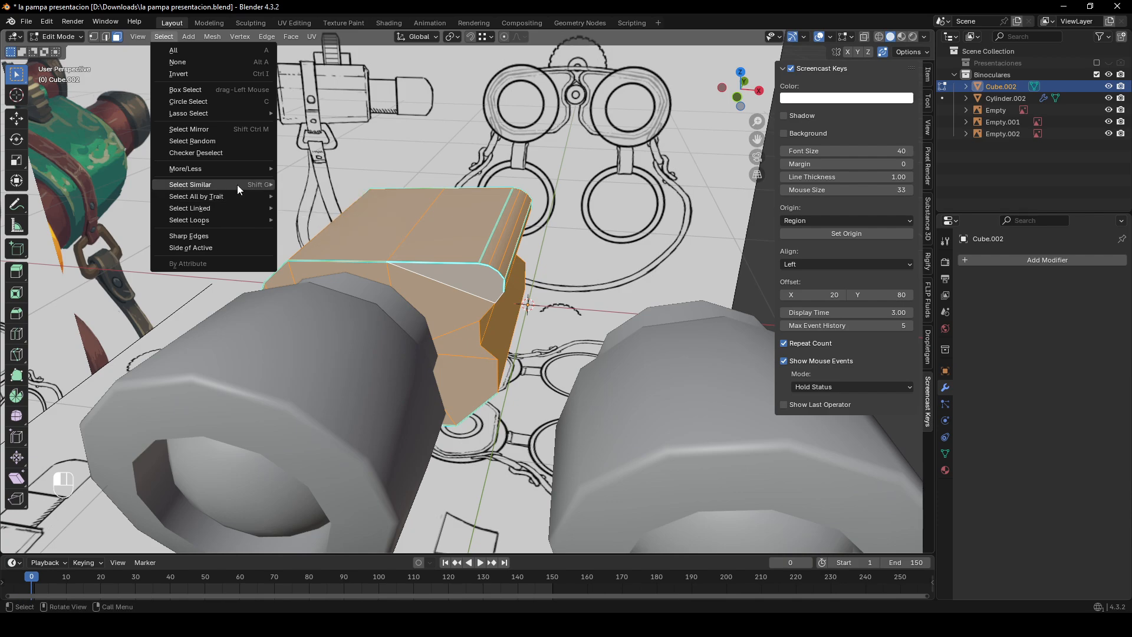
mouse_move(237, 187)
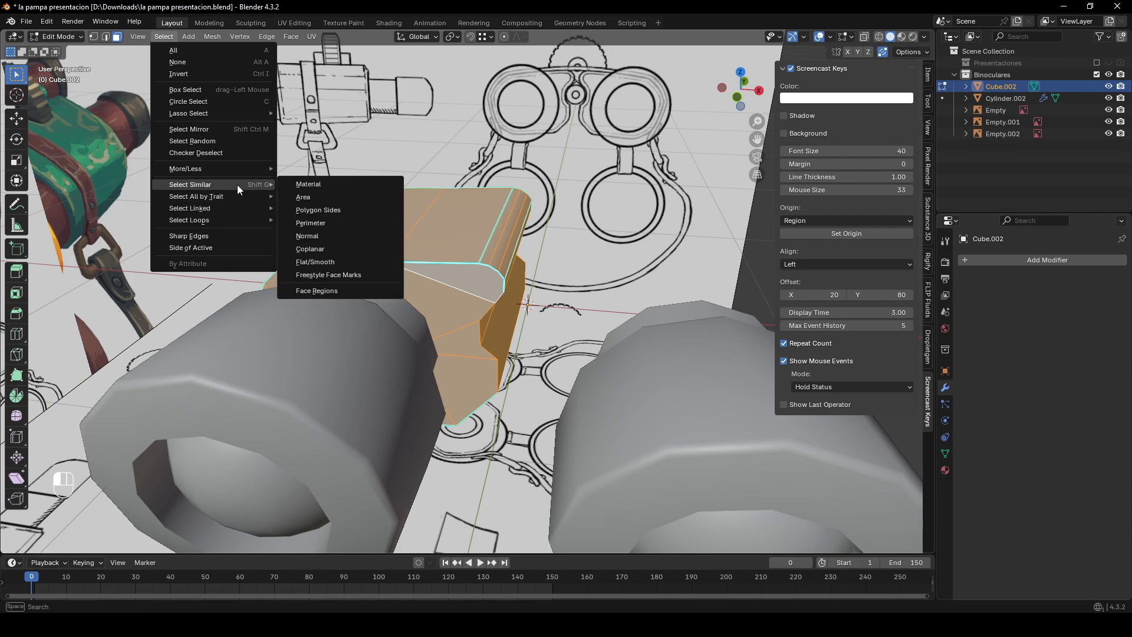
left_click(323, 211)
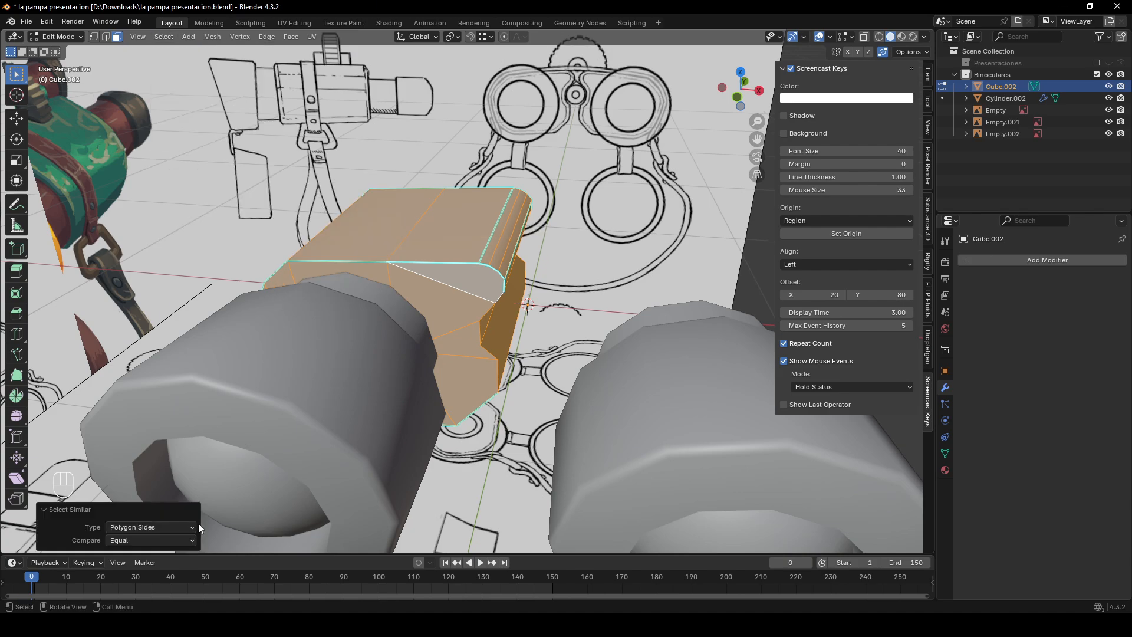
left_click(165, 526)
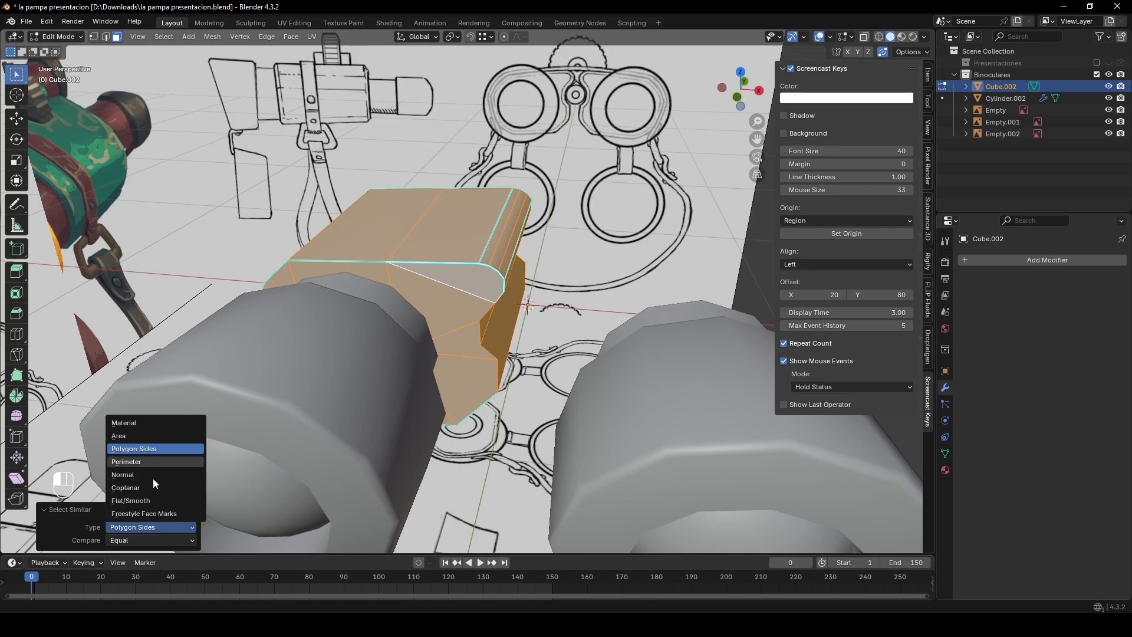
- Select only the front's rounded upper face and review the criteria available for selecting similar faces
left_click(491, 285)
scroll(492, 284, "up", 4)
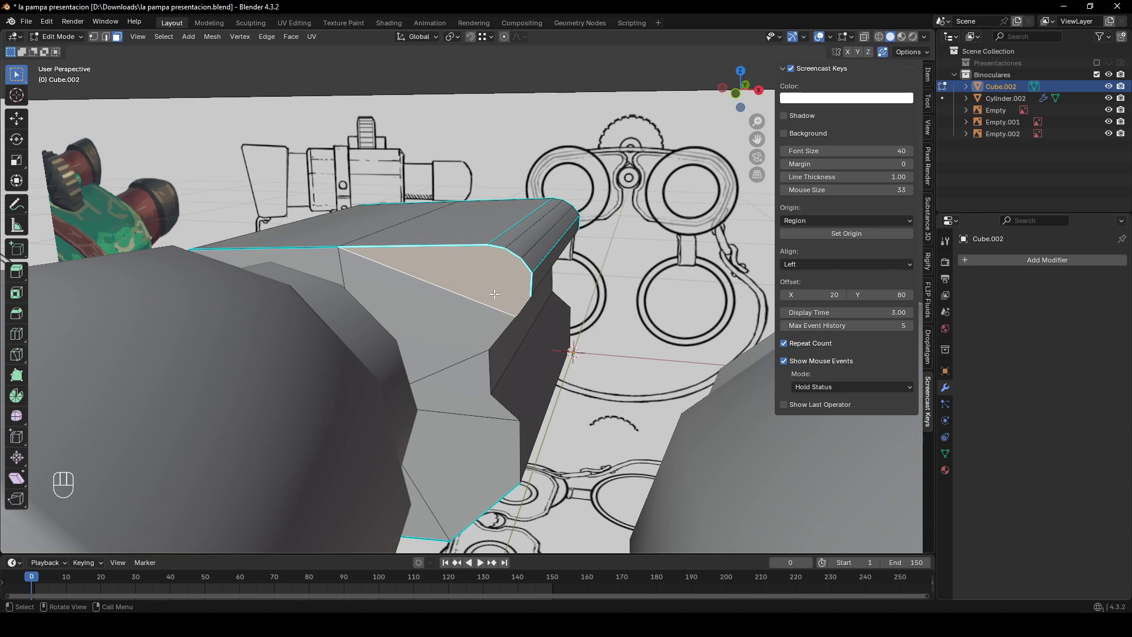
middle_click_drag(494, 293, 449, 239)
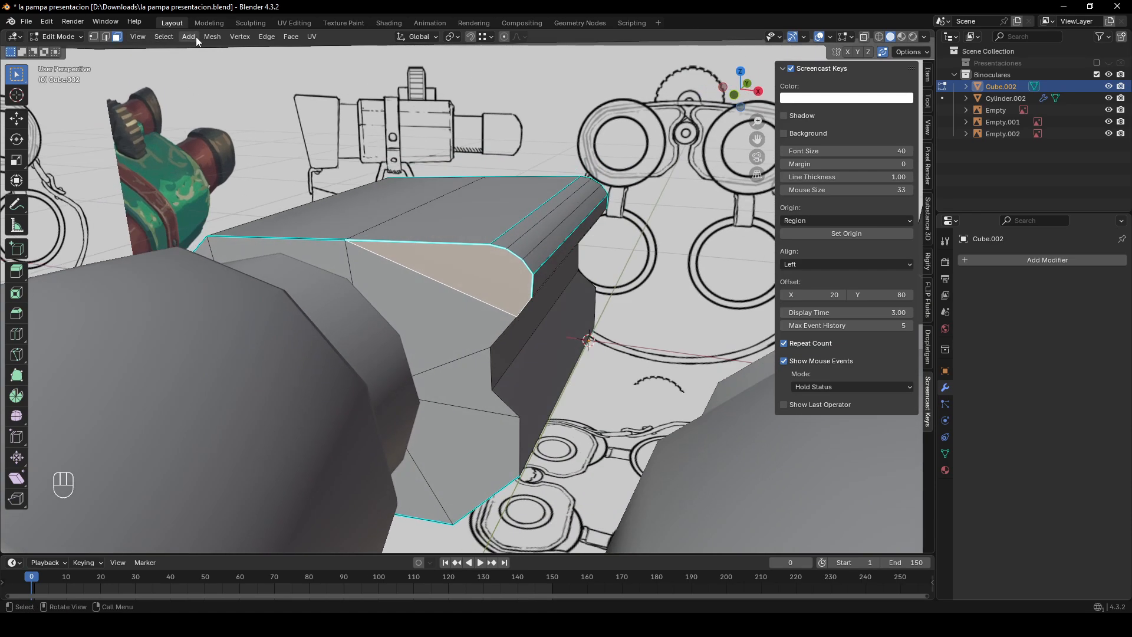
left_click(170, 37)
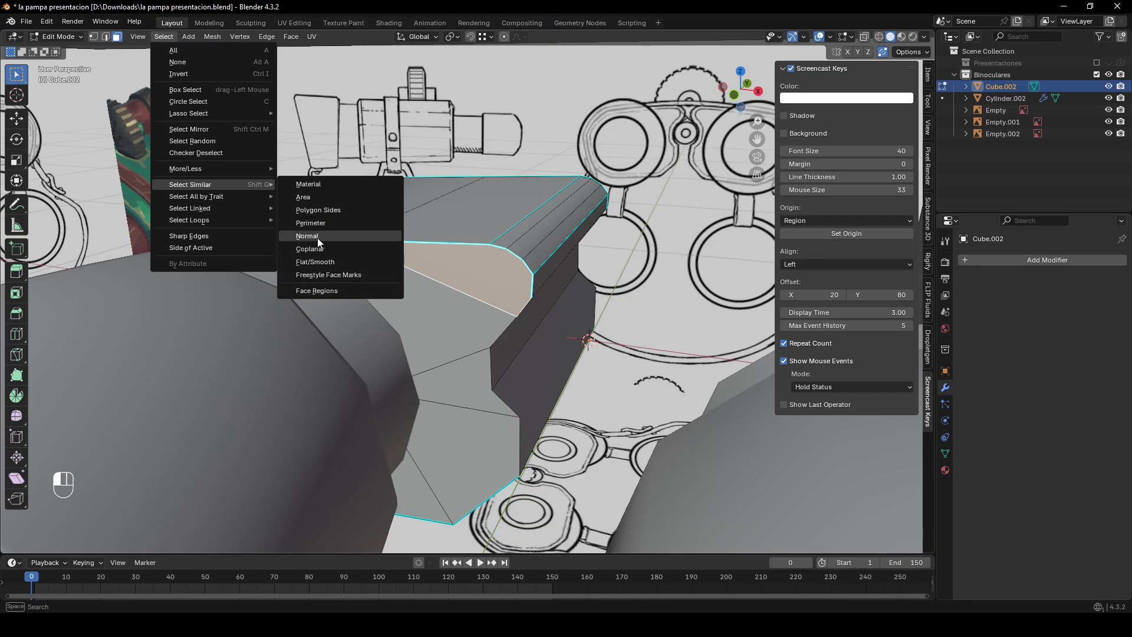
middle_click_drag(308, 233, 327, 243)
scroll(418, 278, "down", 1)
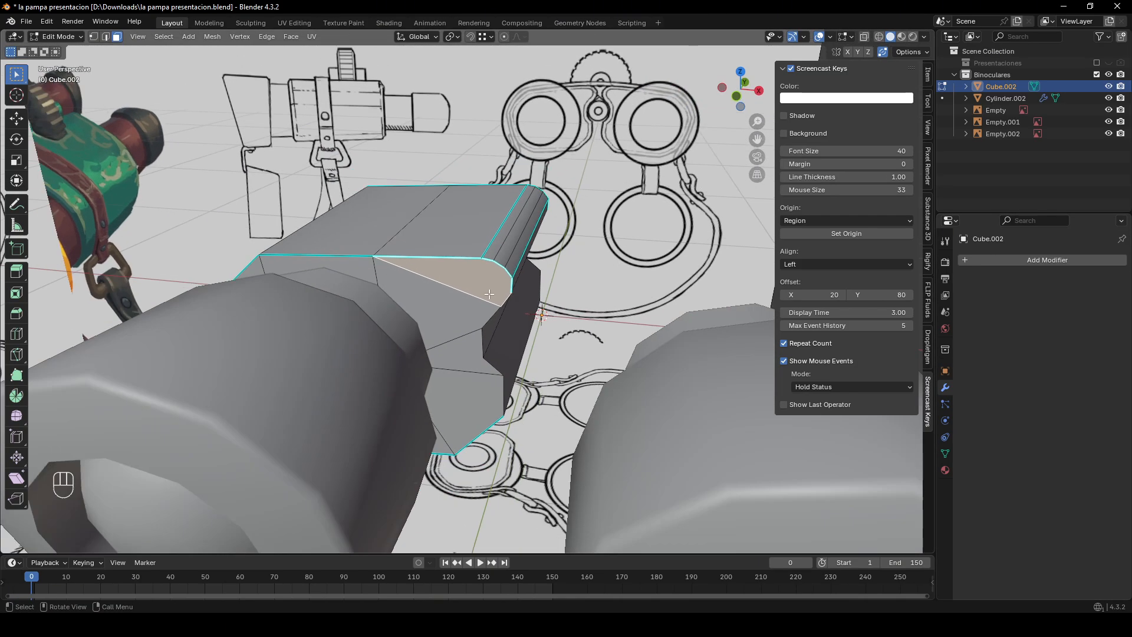
- Apply Shade Auto Smooth to the central body at a 60° angle in Object Mode
key("Tab")
middle_click_drag(488, 292, 502, 298)
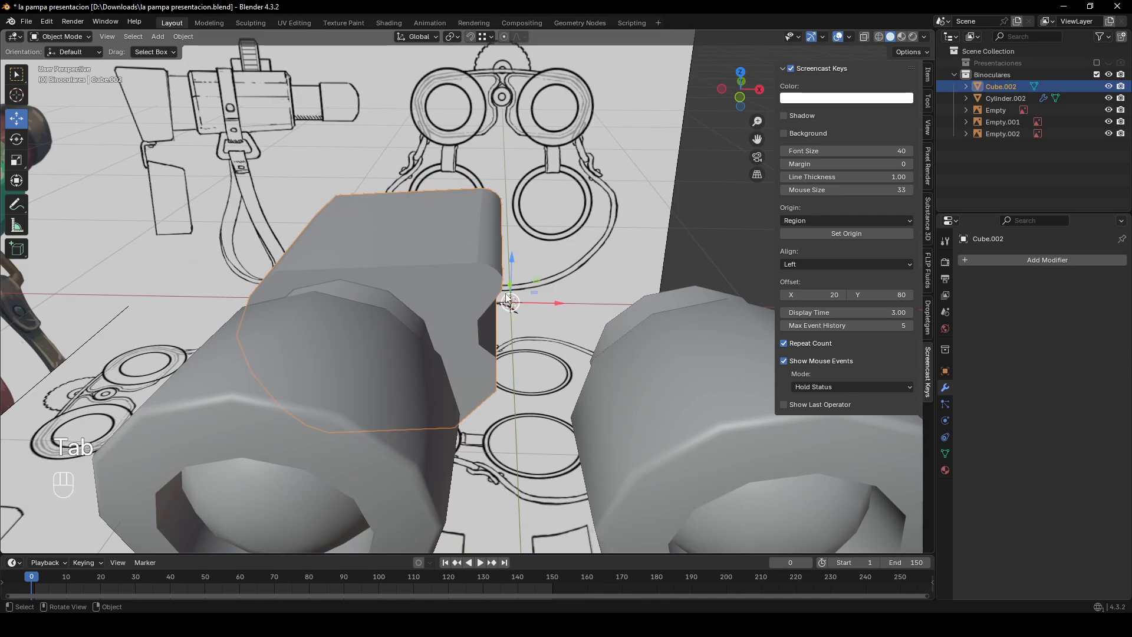
middle_click_drag(539, 301, 635, 291)
right_click(498, 299)
left_click(498, 300)
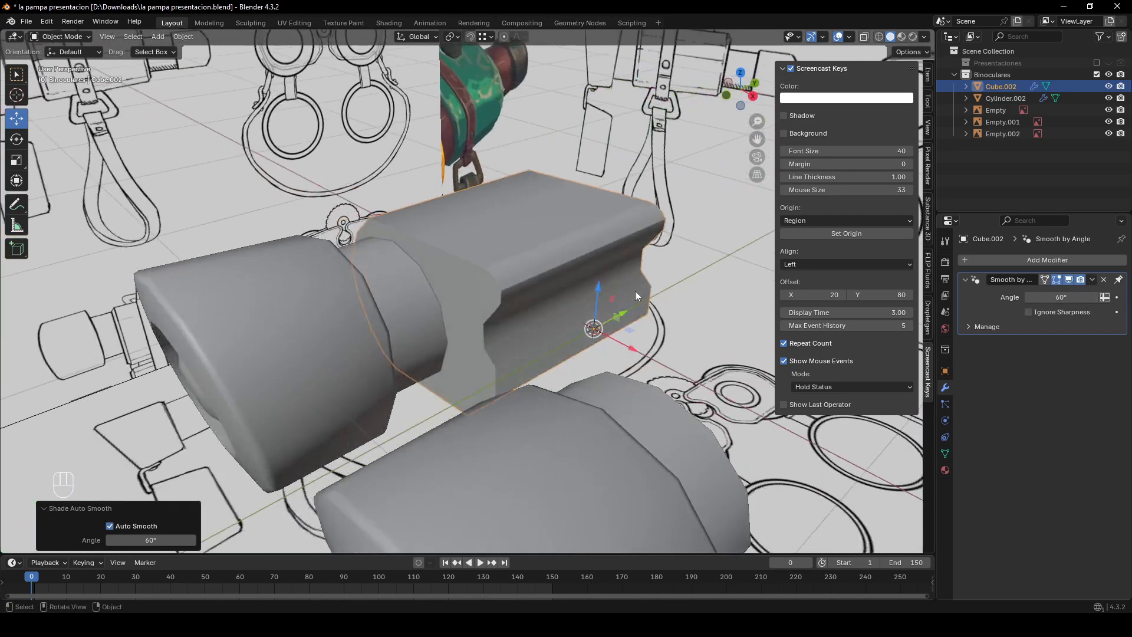
- Try a 90° angle in the central body's Smooth by Angle modifier and undo it
left_click(1042, 296)
type("90")
key("Return")
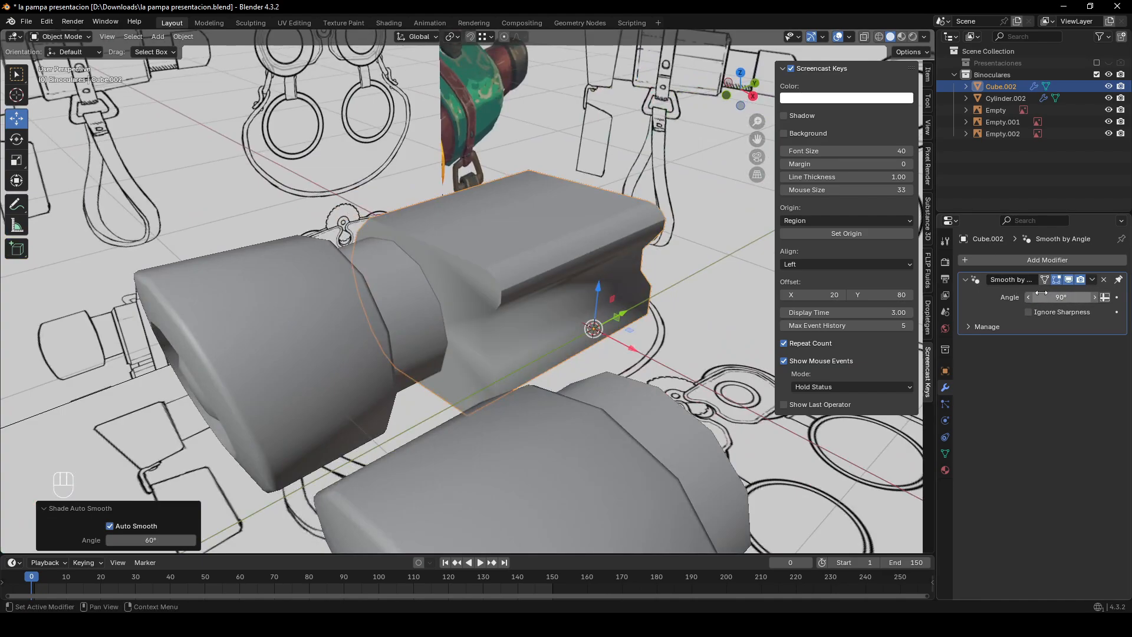
key("ctrl+z")
- Connect the two end vertices of the rounded upper corner with an edge across the body's front face
key("Tab")
middle_click_drag(457, 245, 577, 266)
scroll(497, 237, "up", 2)
key("1")
scroll(496, 237, "up", 1)
left_click(509, 234)
left_click(554, 296, "shift")
key("j")
key("3")
- Clear the sharp mark from the lengthwise edge along the lower part of the rounded corner
key("2")
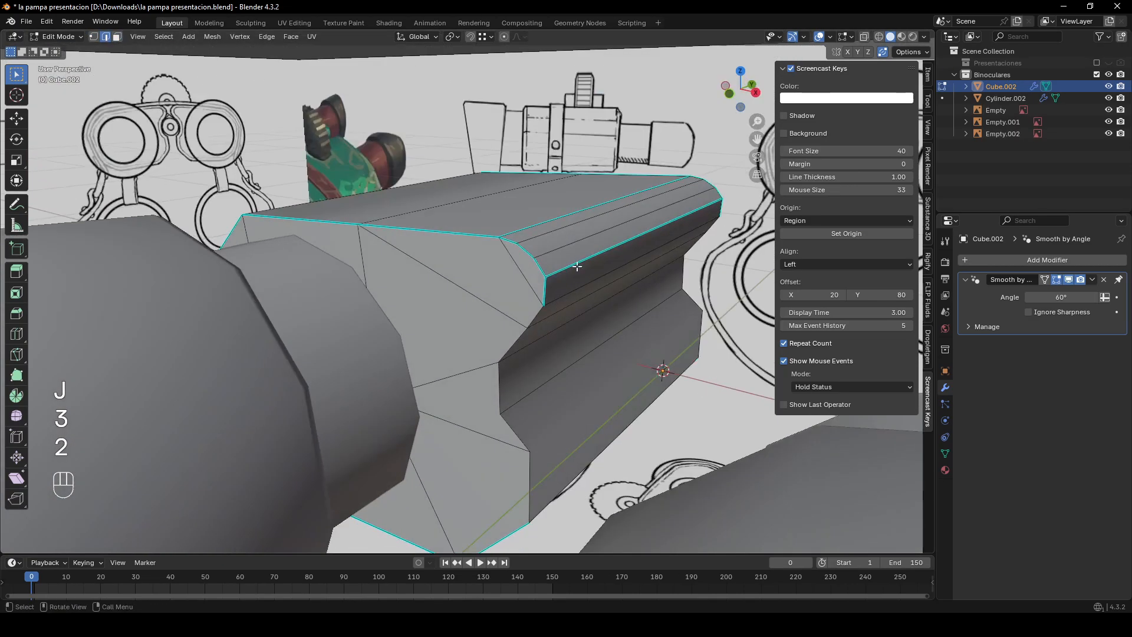
left_click(577, 266)
key("q")
- Try edge-loop selections around the groove's front outline for changing its edge marks
left_click(536, 305, "alt")
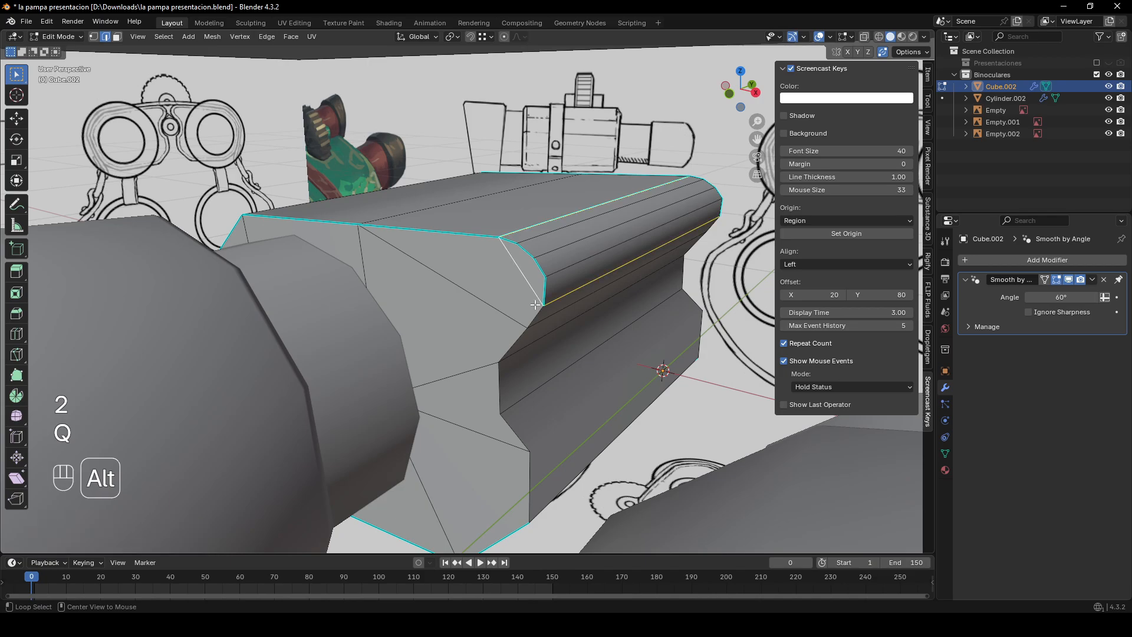
left_click(532, 318, "alt")
scroll(519, 331, "down", 1)
left_click(502, 412, "alt+shift")
middle_click_drag(502, 411, 518, 416)
key("q")
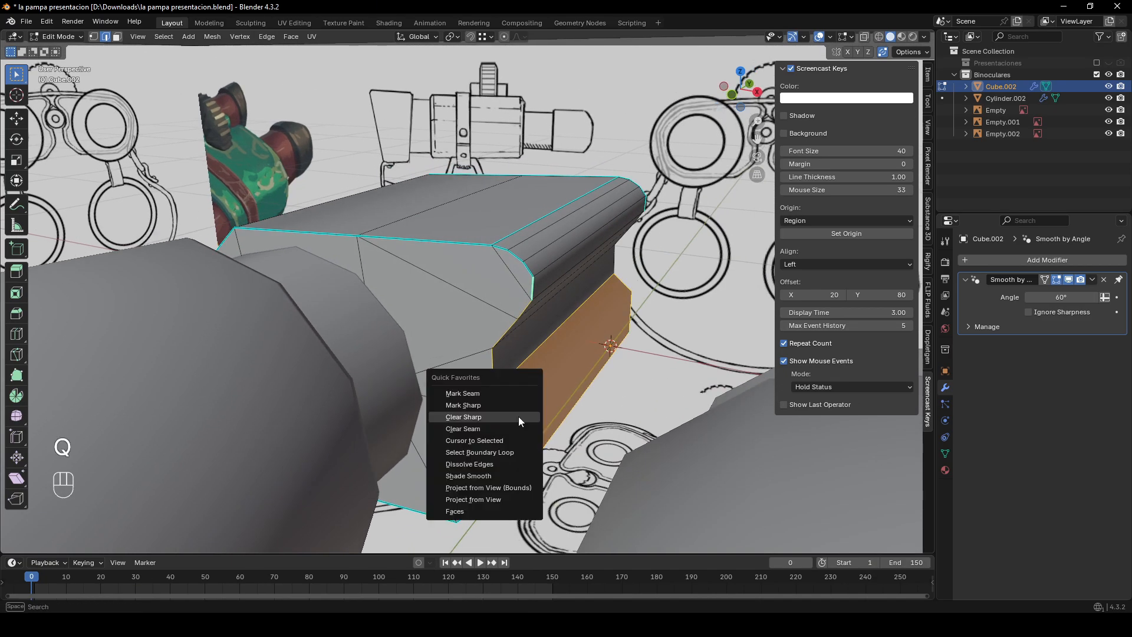
left_click(520, 397)
left_click(493, 379, "alt")
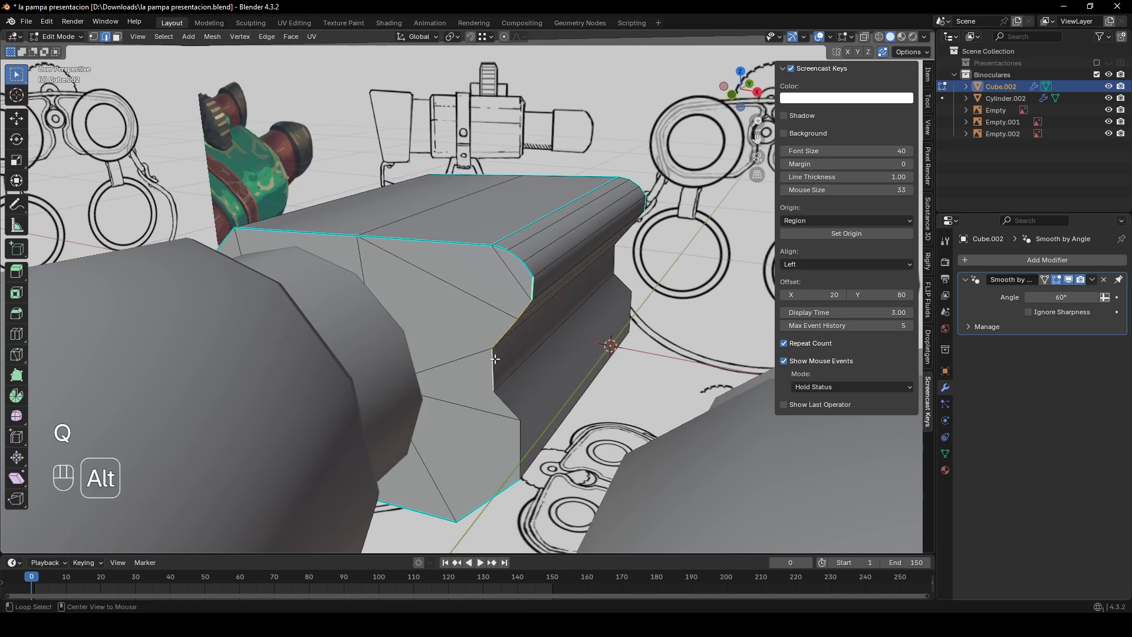
- Isolate the central body and examine its front topology, selecting the two faces beside the rounded corner, then return to the full scene
middle_click_drag(494, 358, 569, 358)
key("Tab")
key("KP_Divide")
key("Tab")
key("3")
scroll(568, 358, "up", 3)
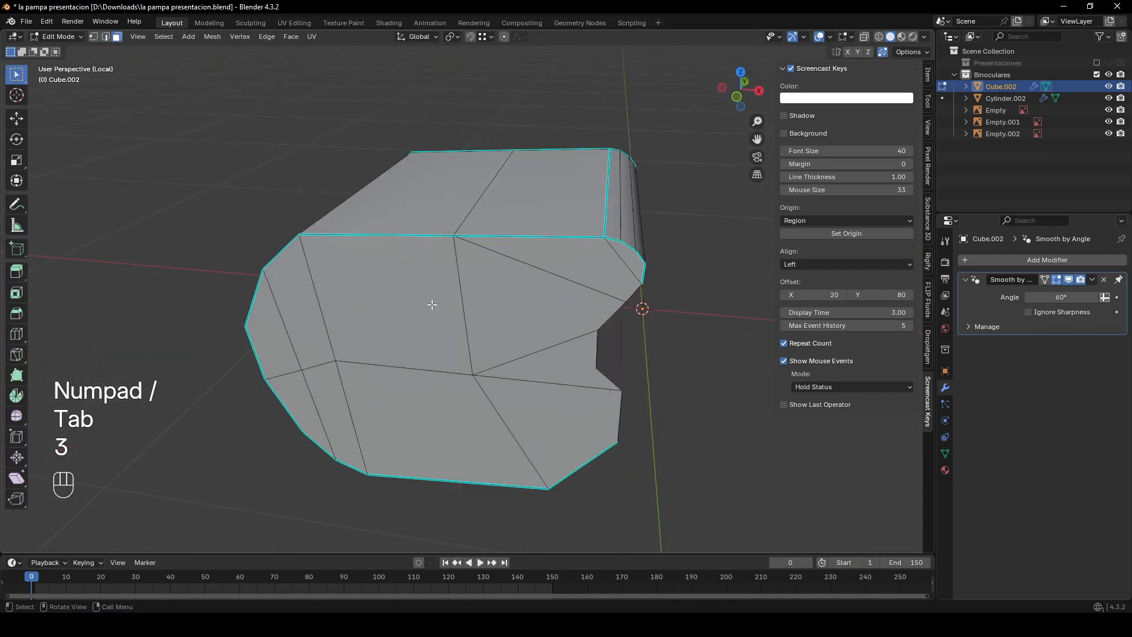
scroll(467, 325, "down", 2)
middle_click_drag(467, 325, 503, 300)
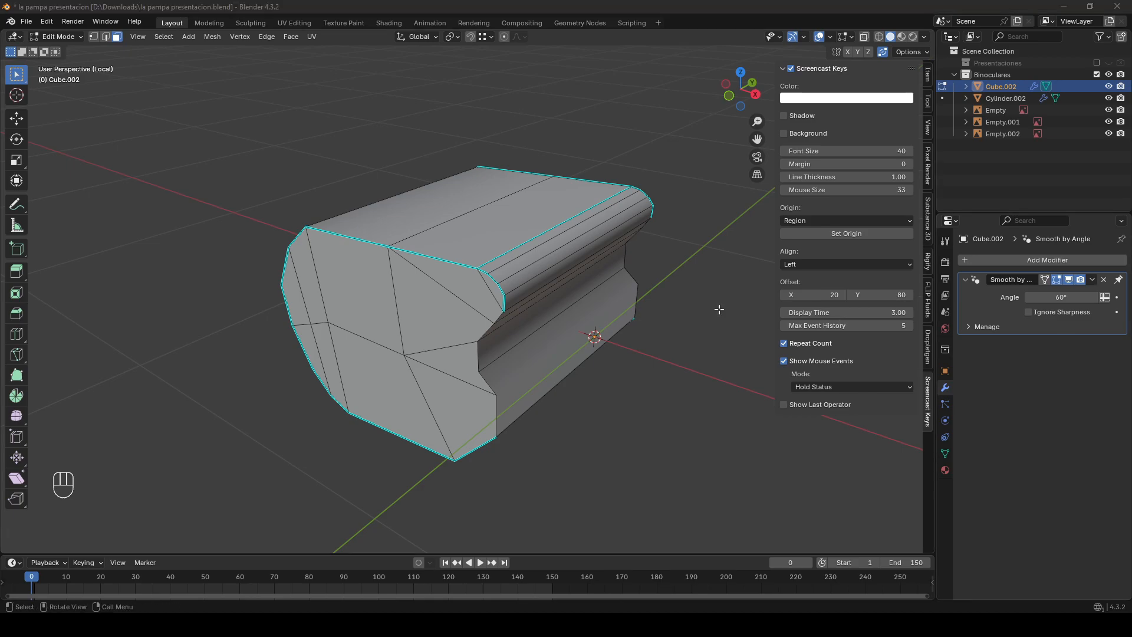
middle_click_drag(718, 309, 538, 295)
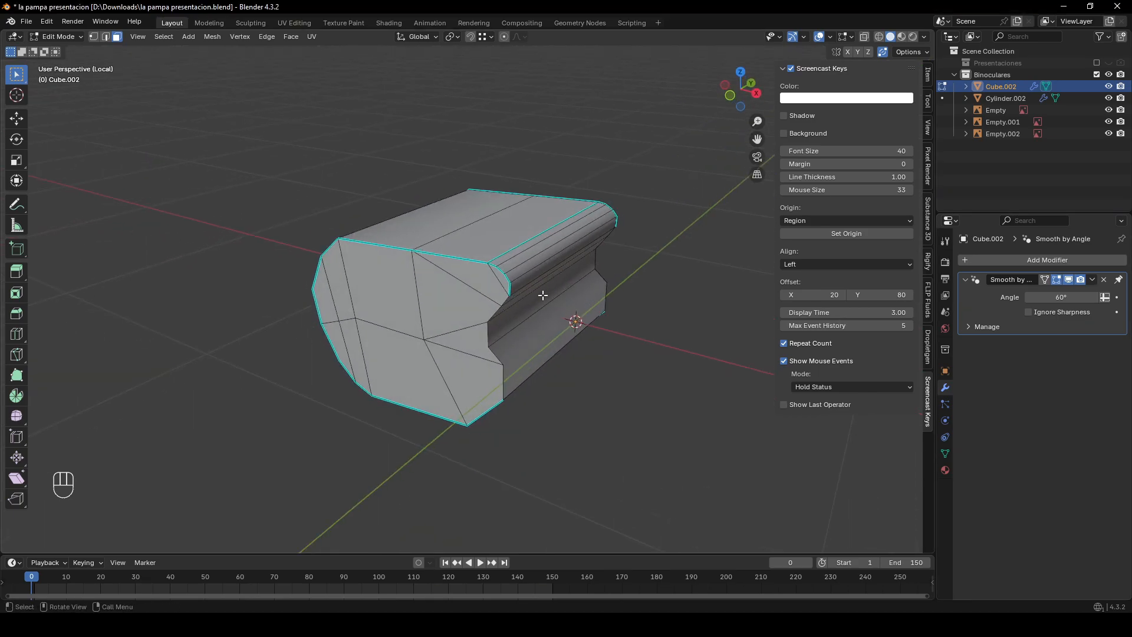
scroll(528, 282, "up", 2)
key("3")
left_click(522, 280)
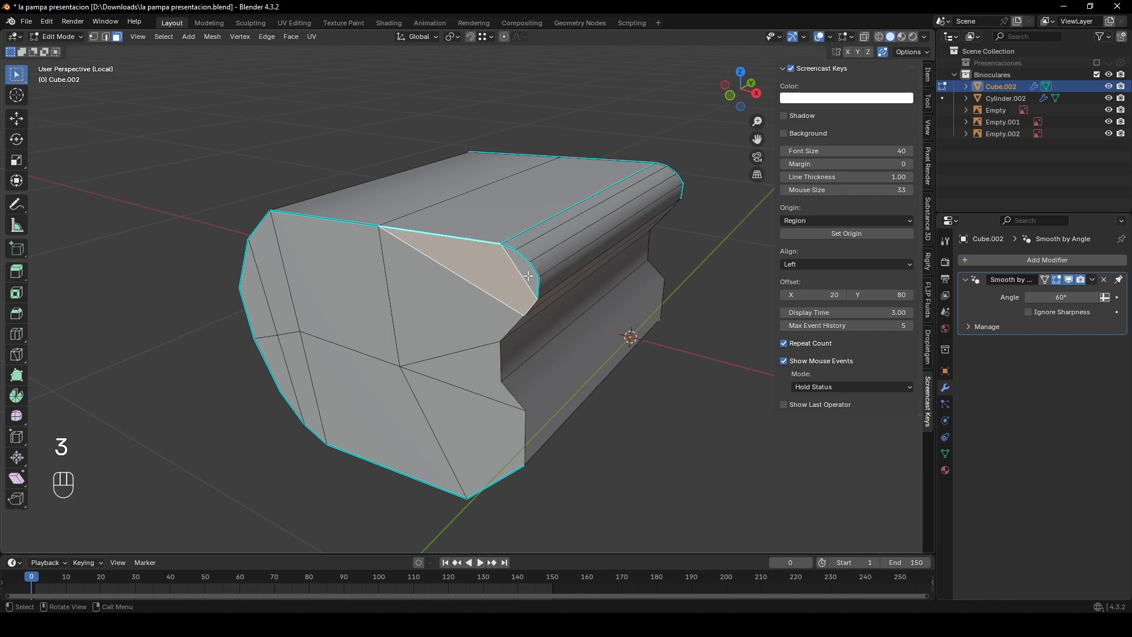
left_click(508, 282, "shift")
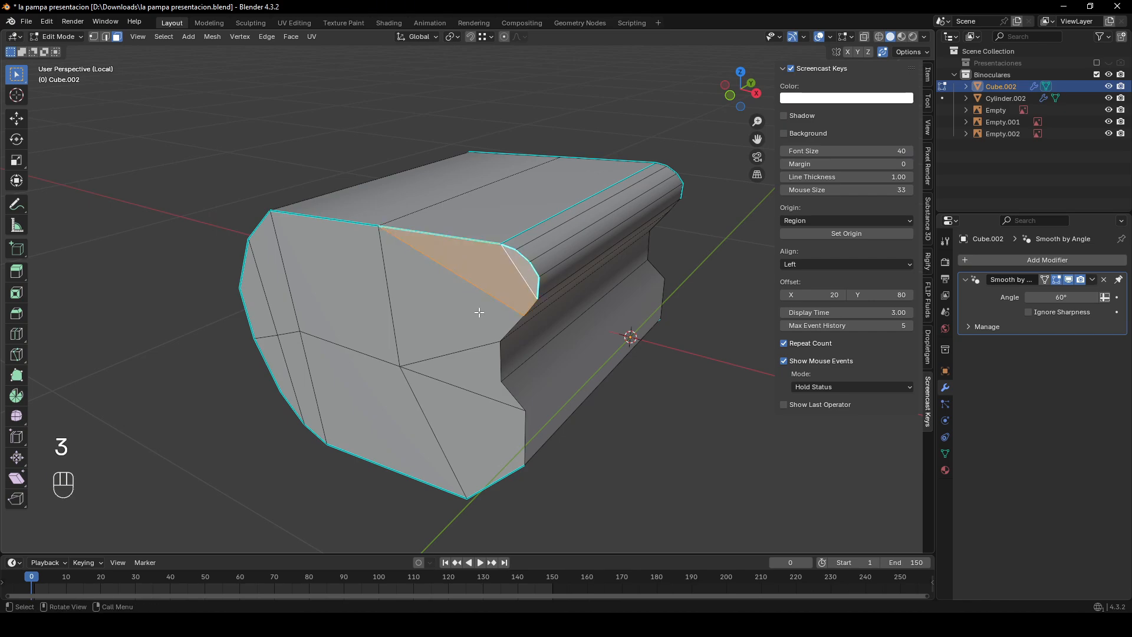
key("KP_Divide")
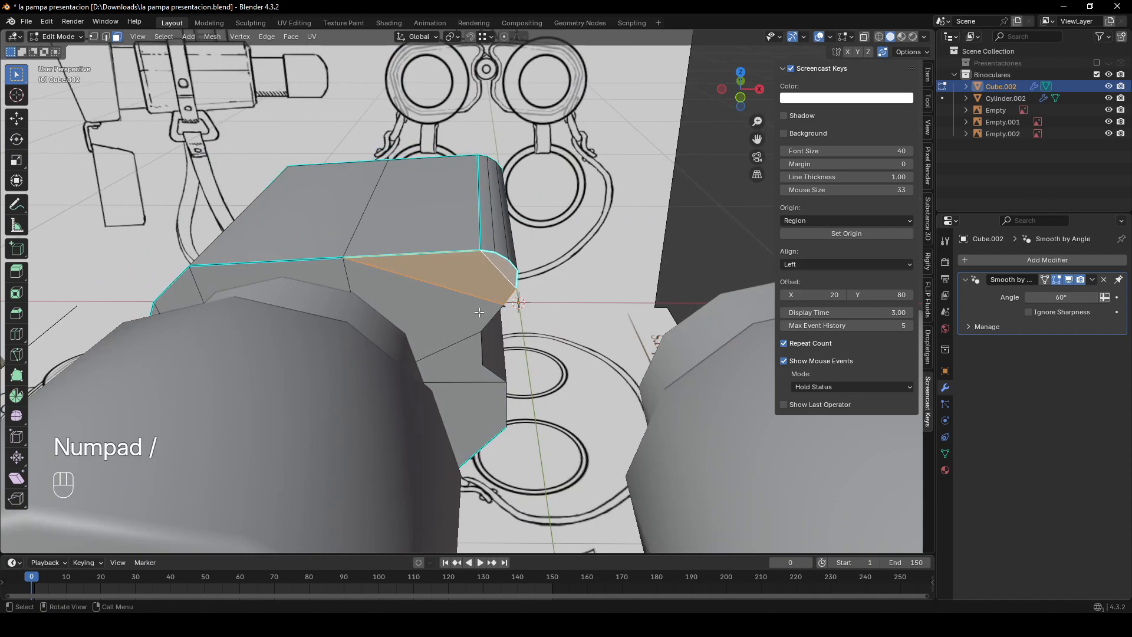
- Mark the edges outlining the hinge groove on the body's front end as sharp
key("2")
left_click(510, 365, "alt")
key("q")
middle_click_drag(505, 356, 552, 363)
left_click(511, 394)
left_click(516, 416)
key("q")
key("1")
left_click(536, 410)
- Check the groove's shading on the central body in Object Mode
key("Tab")
middle_click_drag(536, 409, 522, 356)
key("Tab")
key("1")
key("j")
key("Tab")
key("Tab")
- Isolate the central body and add a centred edge loop halfway along its length
key("KP_Divide")
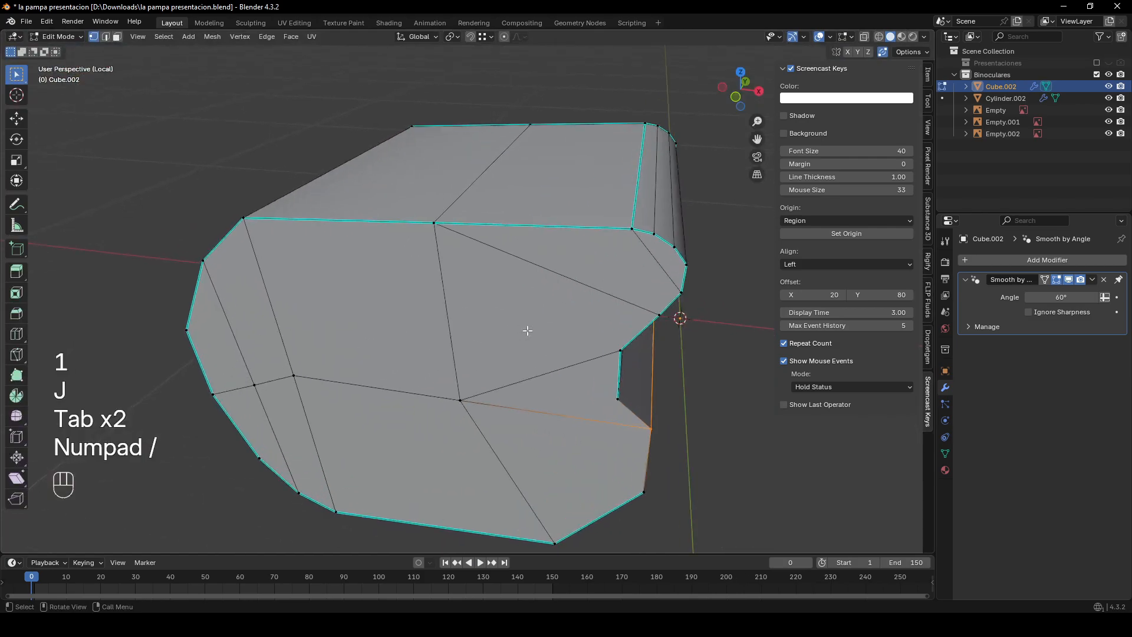
middle_click_drag(567, 324, 607, 314)
key("KP_3")
key("ctrl+r")
left_click(472, 299)
right_click(472, 300)
- Delete the rear half of the central body behind the centre loop and return to the full scene in Object Mode
key("3")
left_click(505, 288, "alt")
key("Delete")
left_click(690, 306)
left_click_drag(505, 464, 627, 234)
middle_click_drag(626, 233, 491, 394)
key("Delete")
left_click(659, 210)
key("Tab")
key("KP_Divide")
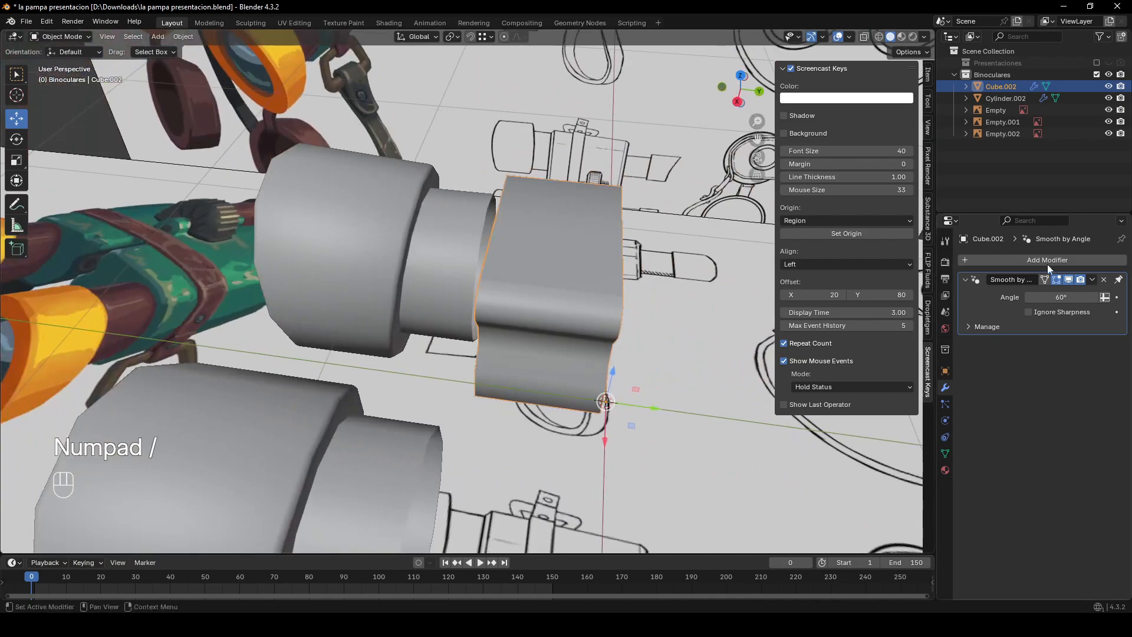
- Add a Mirror modifier to the central body with both the X and Y axes enabled
left_click(1047, 260)
type("m")
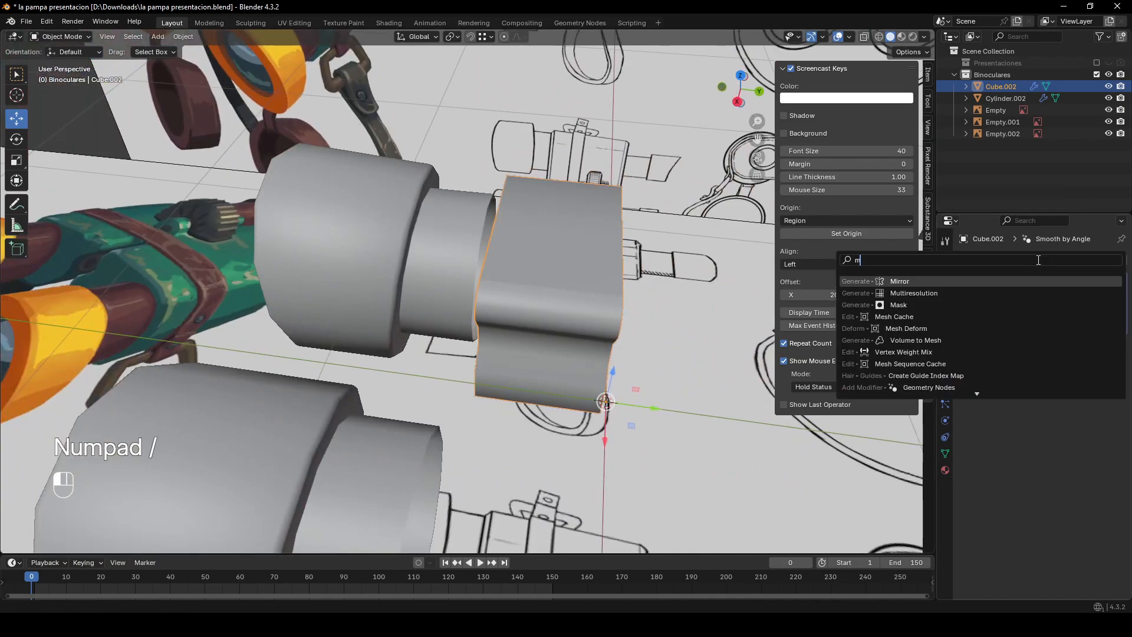
key("Return")
left_click(1065, 298)
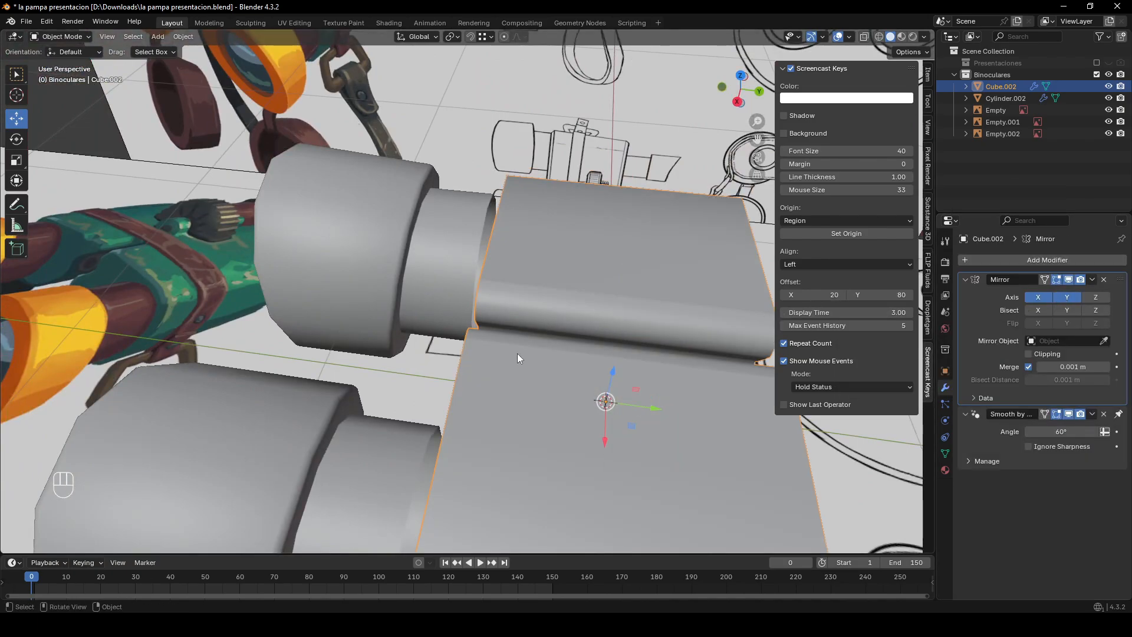
middle_click_drag(518, 353, 578, 353)
middle_click_drag(578, 353, 522, 283, "shift")
scroll(522, 283, "down", 4)
middle_click_drag(522, 283, 483, 252)
- Reapply Shade Auto Smooth to the central body with Ignore Sharpness enabled and an angle of 89°
key("Tab")
key("Tab")
right_click(425, 252)
left_click(425, 253)
scroll(482, 252, "down", 2)
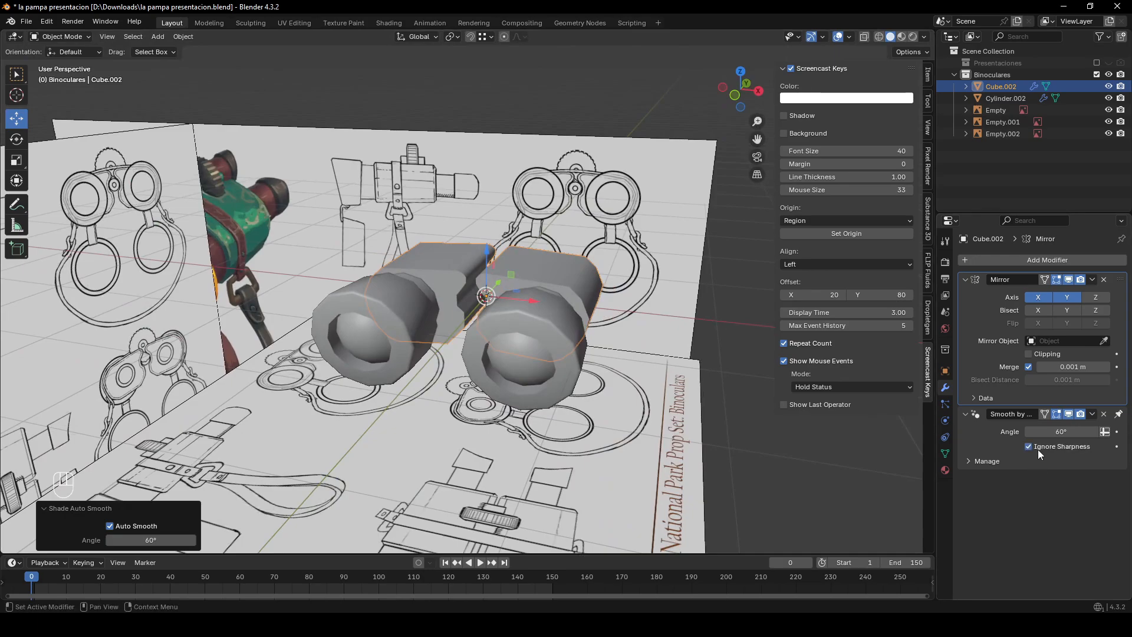
left_click(1056, 436)
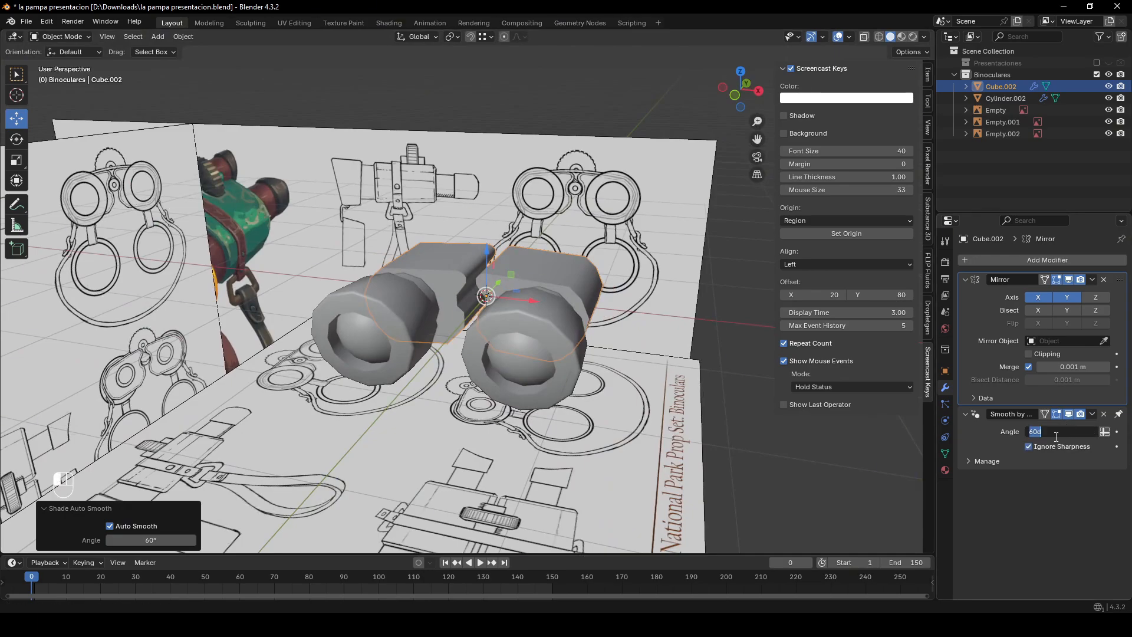
type("89")
key("Return")
- Examine the mirrored binoculars in perspective and against the front reference drawing
middle_click_drag(383, 263, 584, 330)
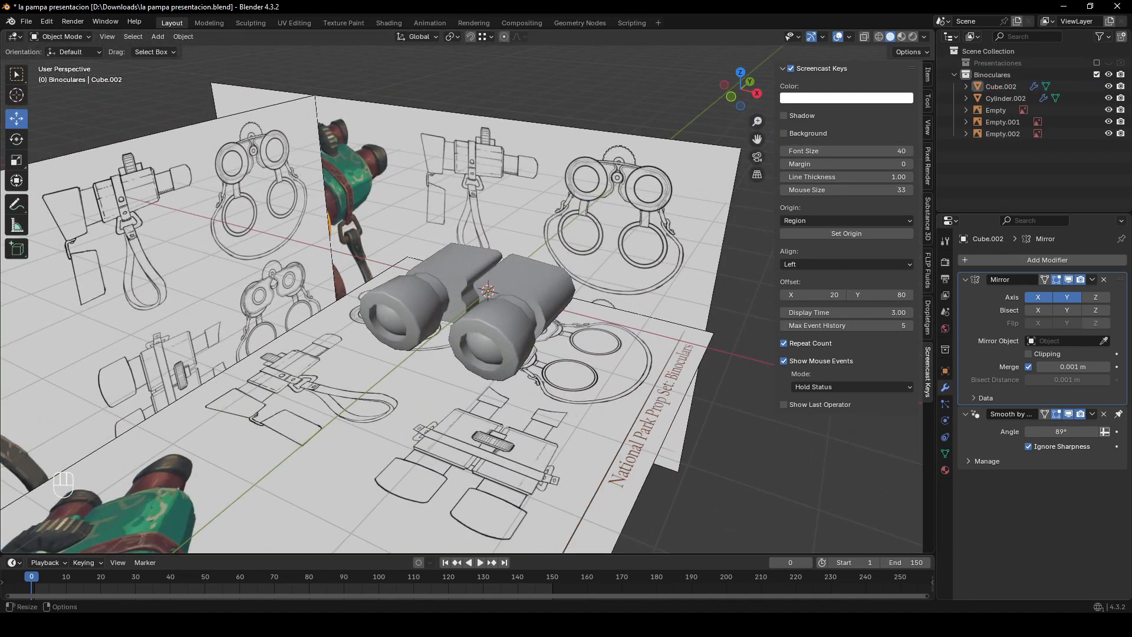
middle_click_drag(667, 269, 689, 275)
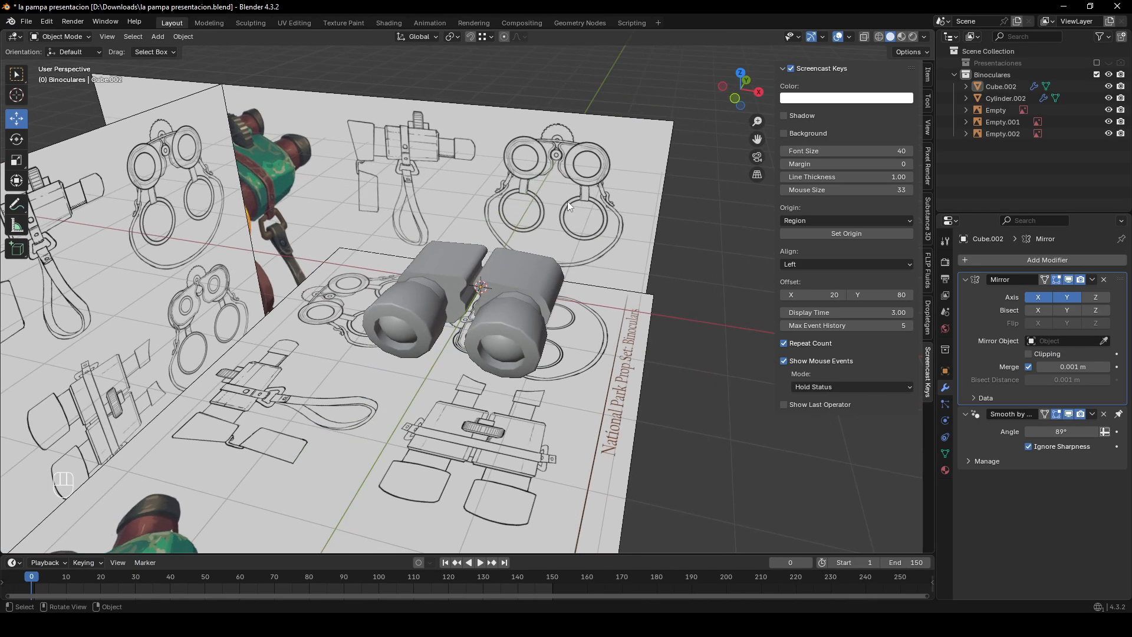
scroll(734, 103, "up", 3)
left_click(738, 98)
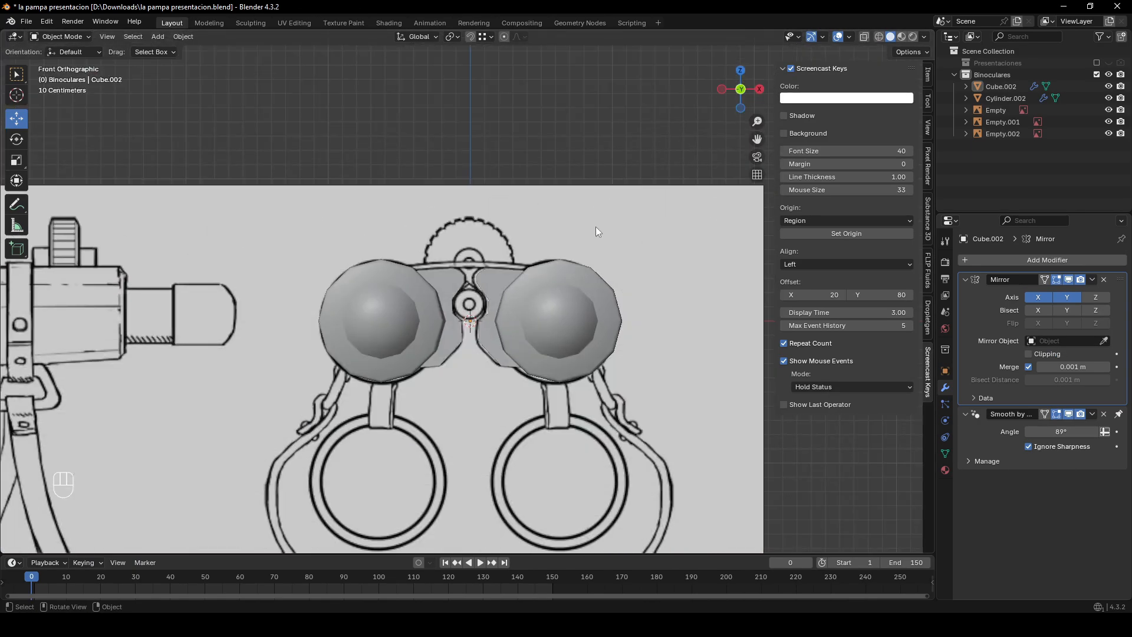
scroll(592, 241, "down", 2)
middle_click_drag(595, 246, 472, 369)
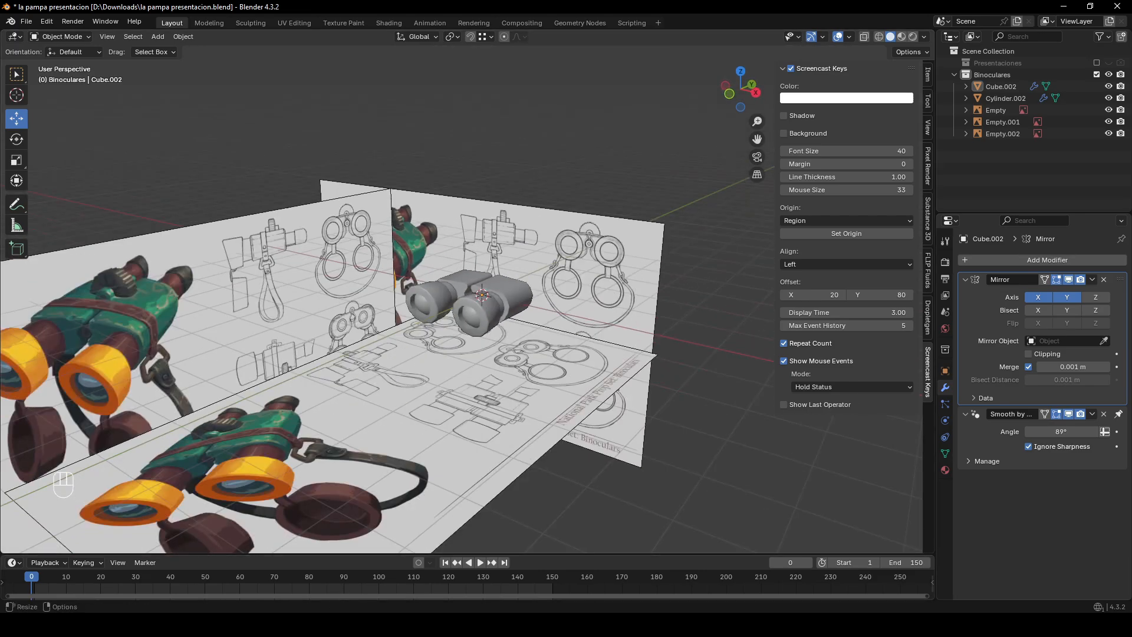
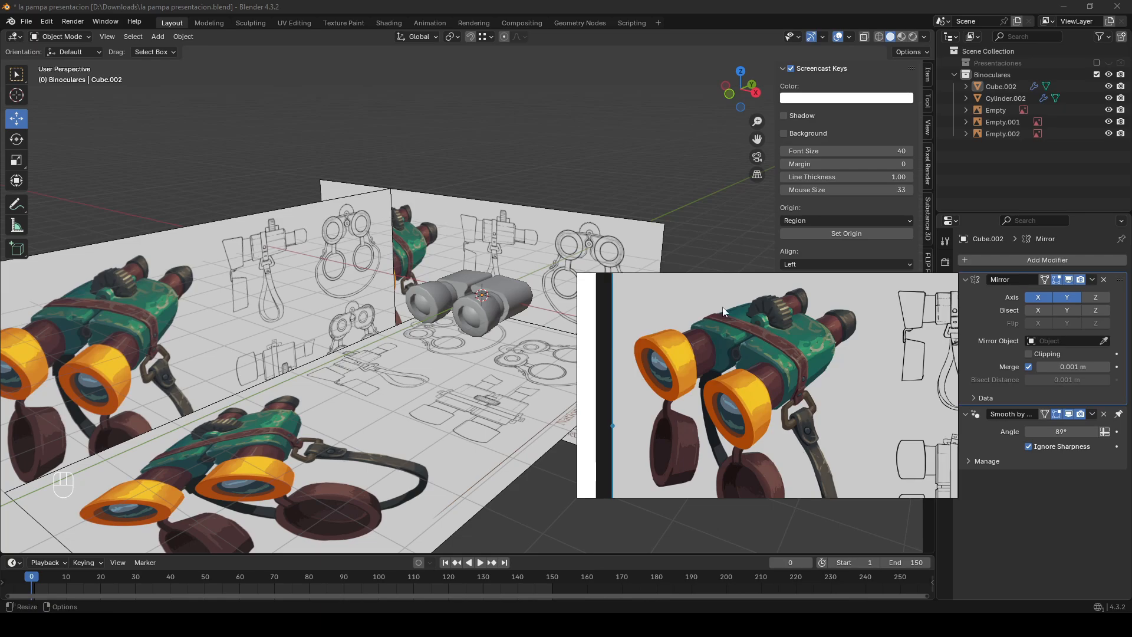
- Consult the colour reference, duplicate the central body in place and isolate the copy
left_click(501, 298)
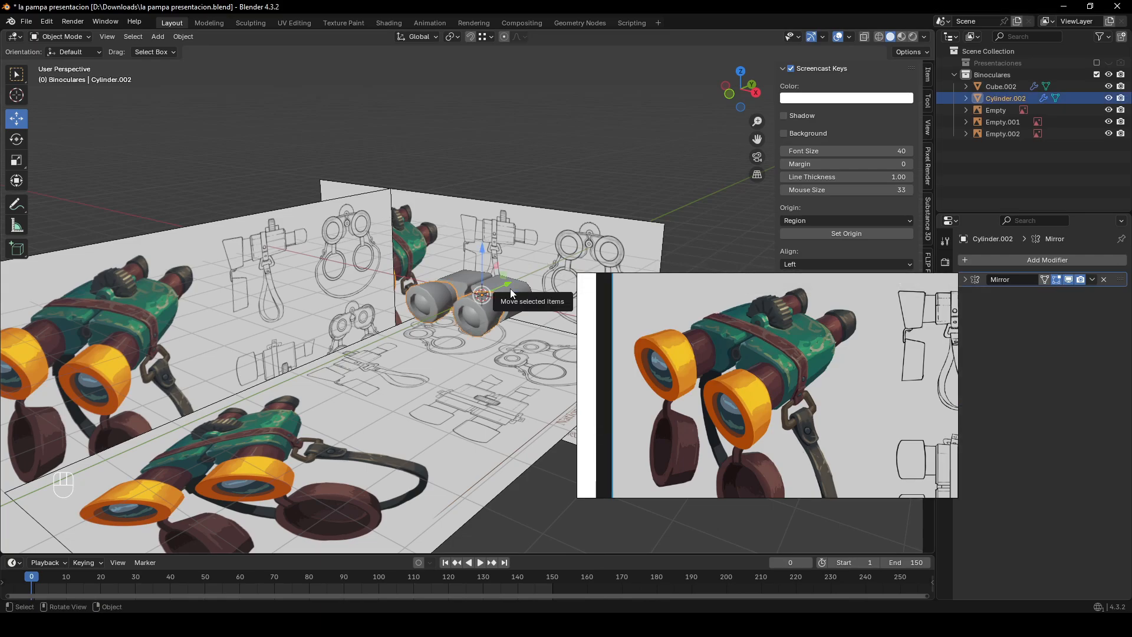
left_click(511, 299)
key("KP_Decimal")
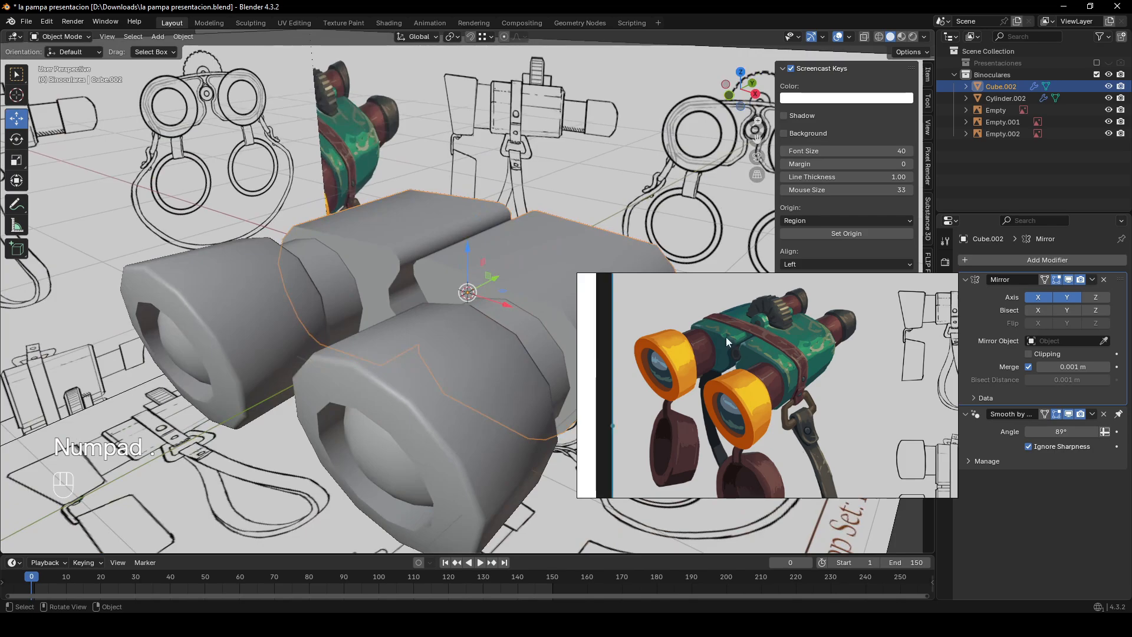
scroll(784, 361, "up", 3)
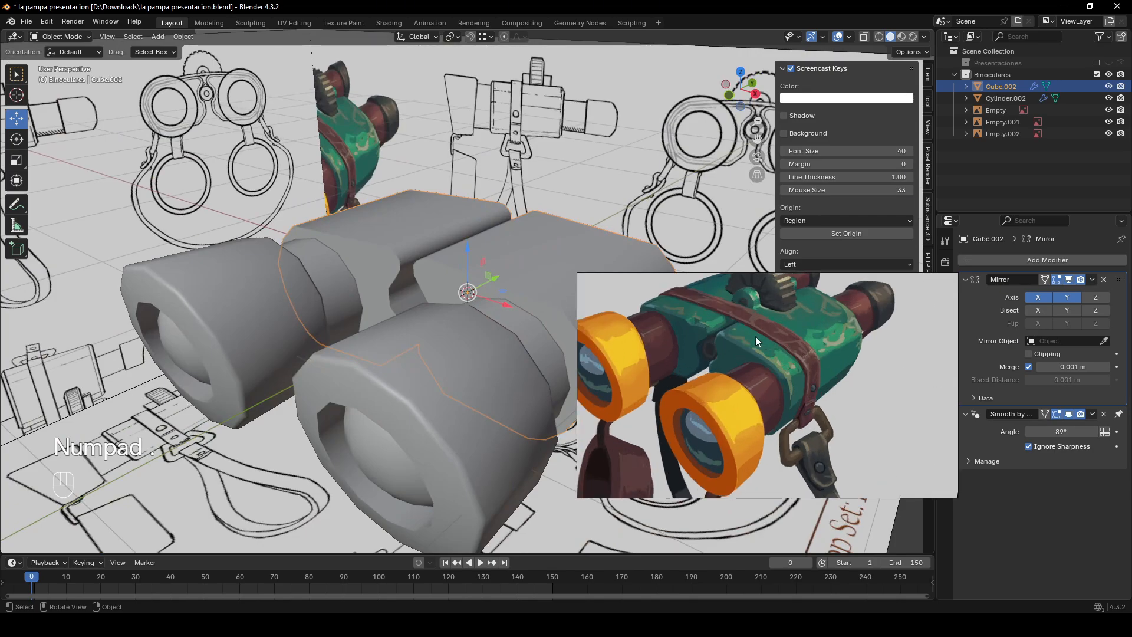
right_click_drag(764, 338, 1131, 387)
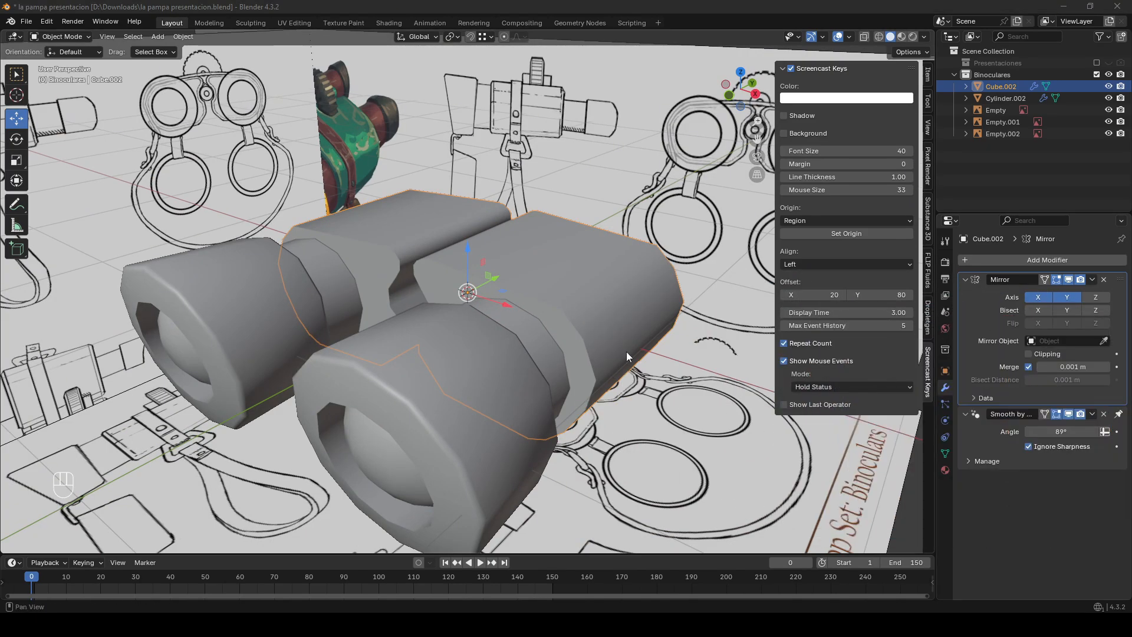
middle_click_drag(626, 351, 565, 324)
key("shift+d")
right_click(631, 311)
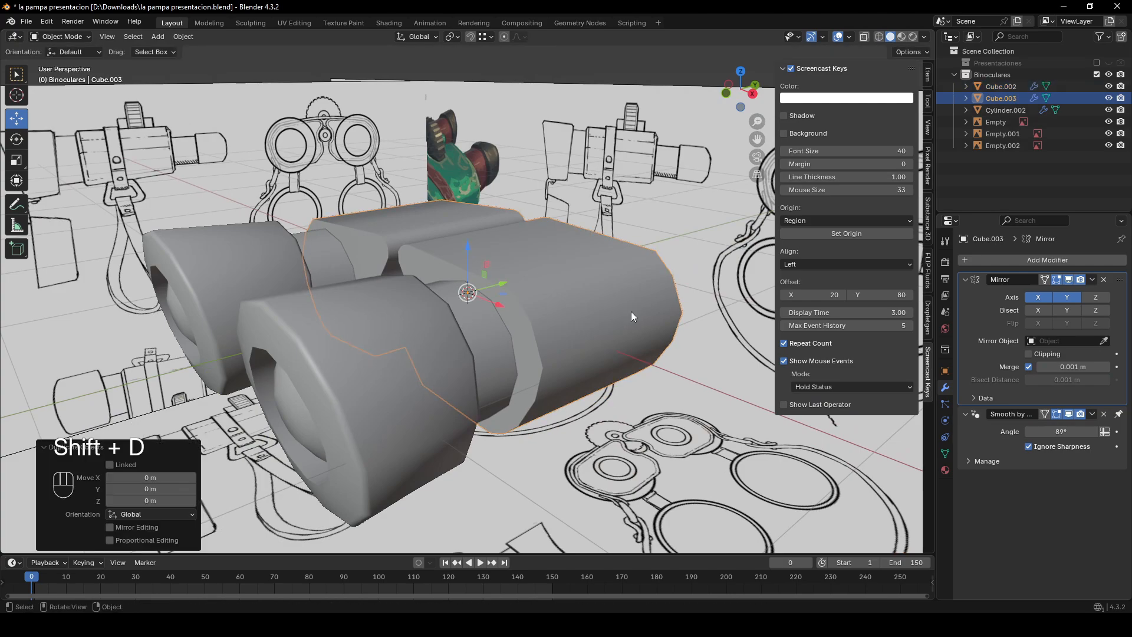
key("KP_Divide")
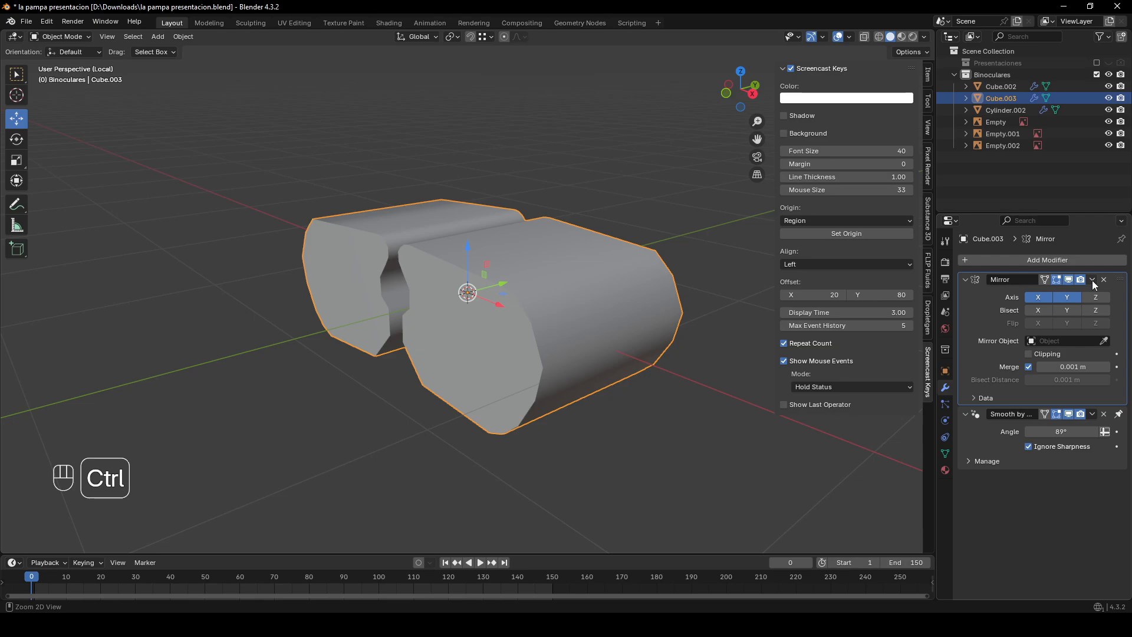
- Apply the Mirror and Smooth by Angle modifiers on the copied body and enter Edit Mode
key("ctrl+a")
key("ctrl+a")
key("Tab")
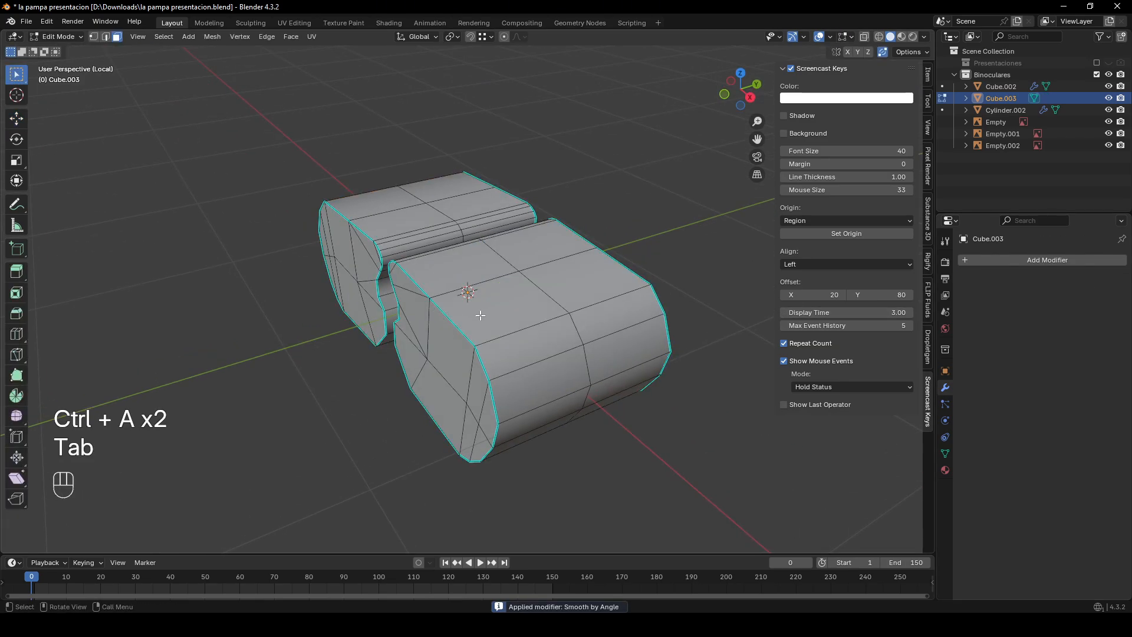
- Select the middle edge loops of both halves and move them about -0.174 m along Y
key("2")
left_click(549, 301, "alt")
middle_click_drag(547, 303, 472, 295)
left_click(476, 211, "alt+shift")
middle_click_drag(475, 211, 501, 226)
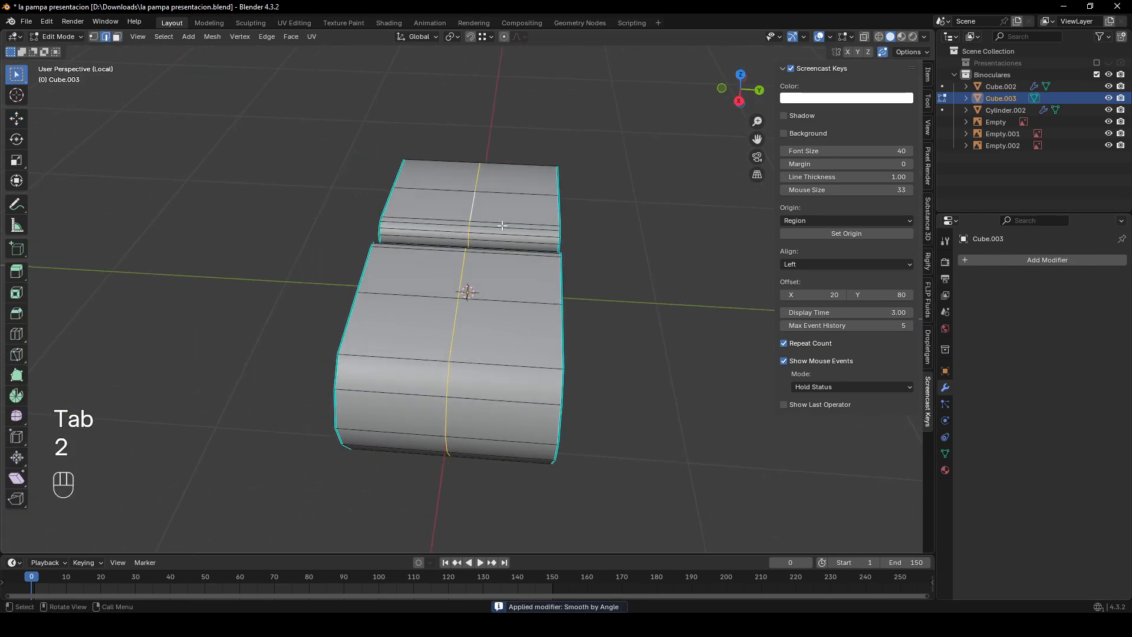
key("g")
key("x")
key("y")
left_click(484, 223)
- Bevel the two selected edge loops into a single-segment band with a width of about 0.055 m
key("ctrl+b")
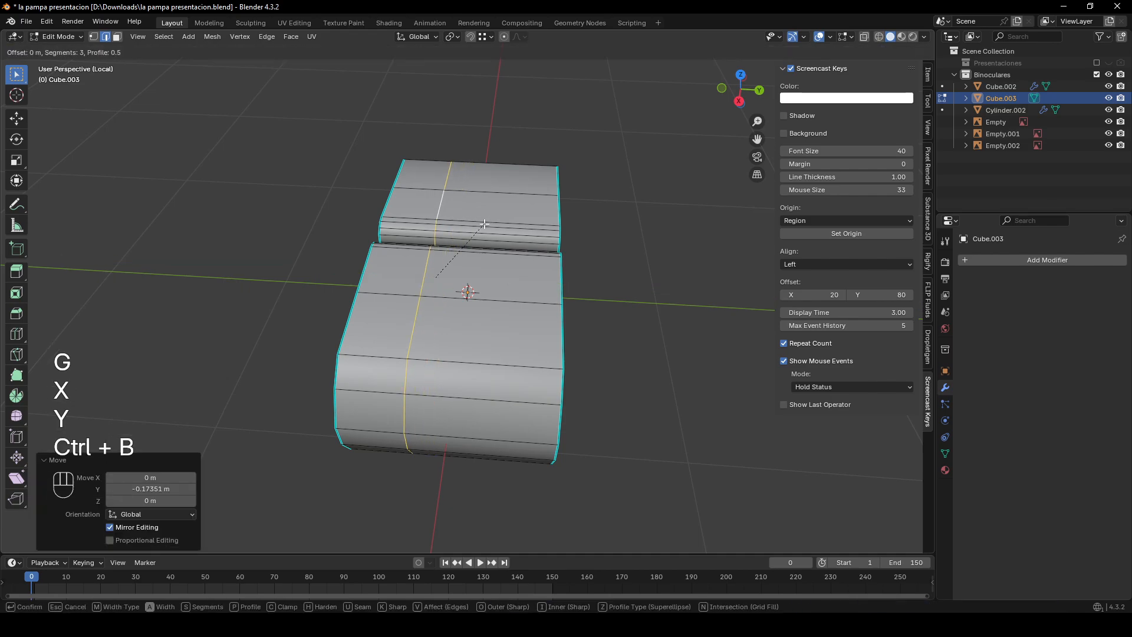
right_click(484, 223)
middle_click_drag(484, 224, 466, 204)
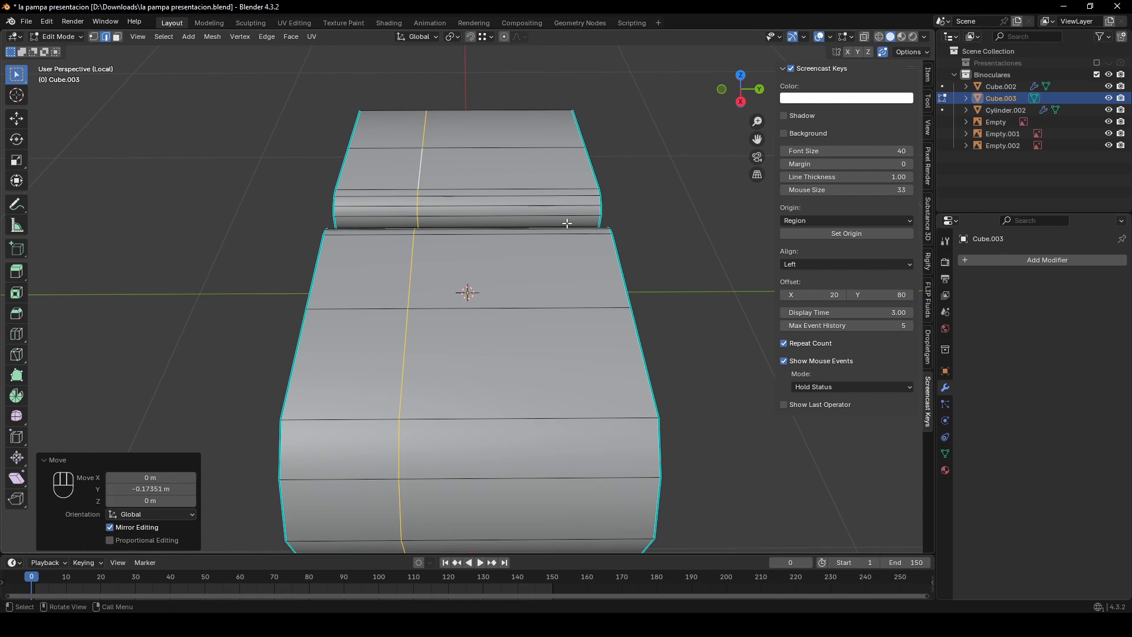
key("ctrl+b")
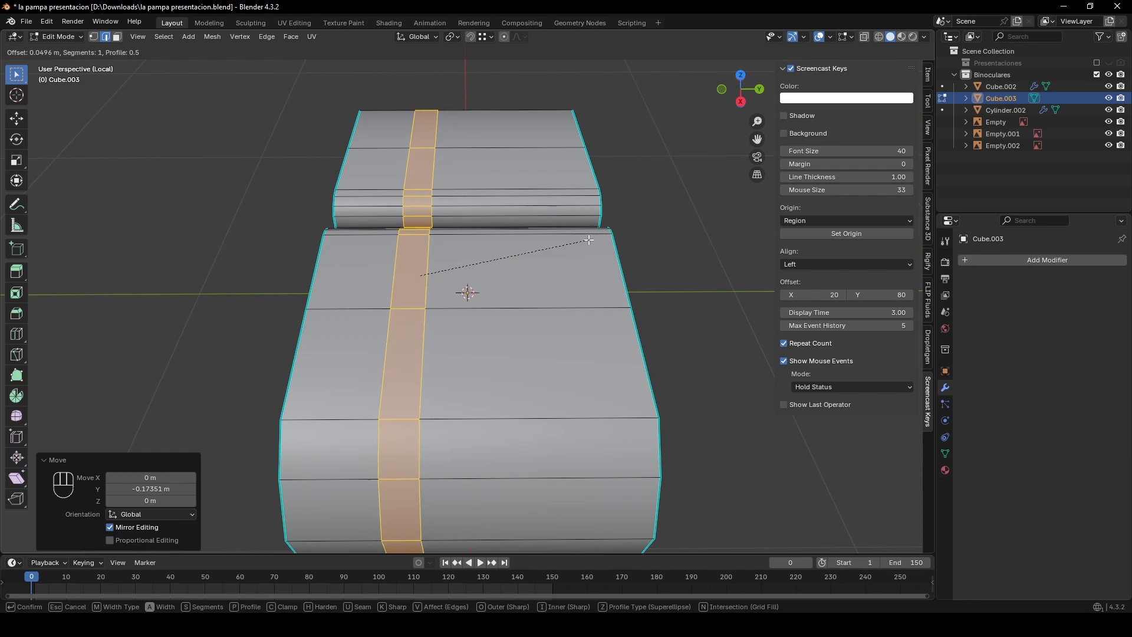
left_click(589, 240)
middle_click_drag(588, 240, 552, 333)
scroll(550, 239, "up", 4)
scroll(529, 231, "down", 4)
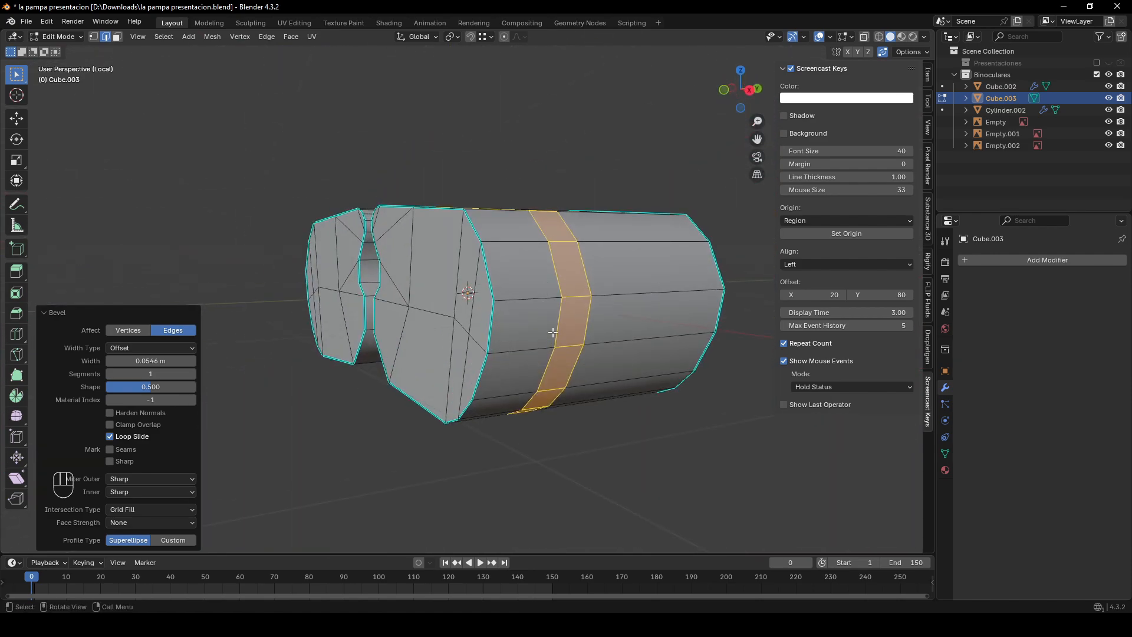
middle_click_drag(556, 283, 607, 274)
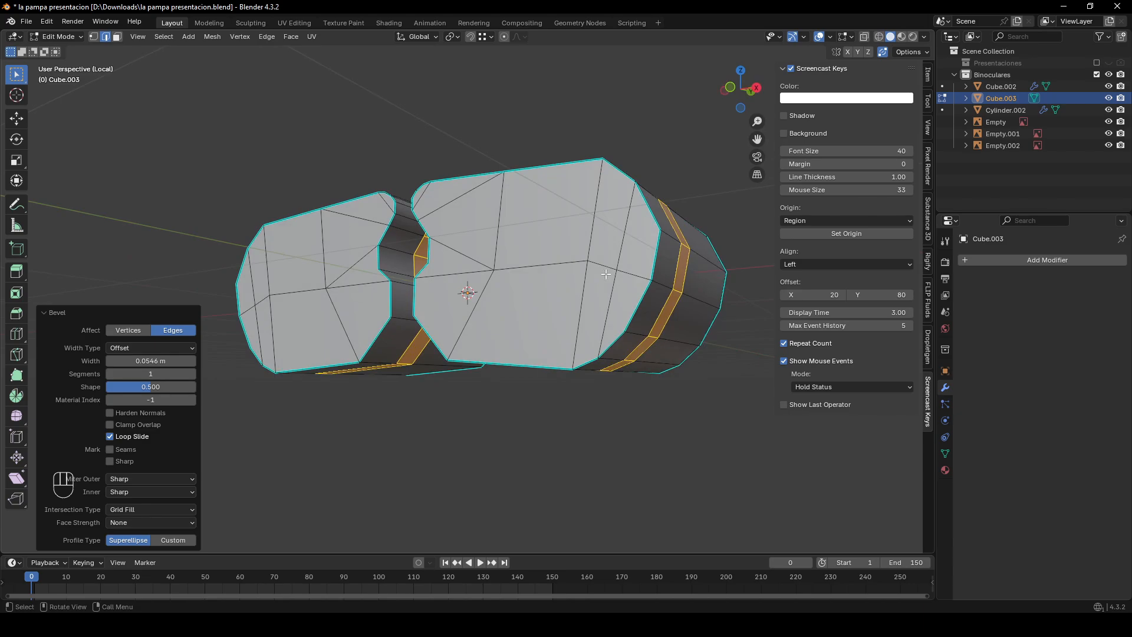
- In face selection, deselect the band's faces on the underside and along the inner gap of both body halves
middle_click_drag(669, 329, 680, 319)
left_click_drag(683, 304, 617, 326, "ctrl")
middle_click_drag(617, 326, 661, 315)
left_click_drag(659, 324, 491, 378, "ctrl")
middle_click_drag(490, 377, 545, 408)
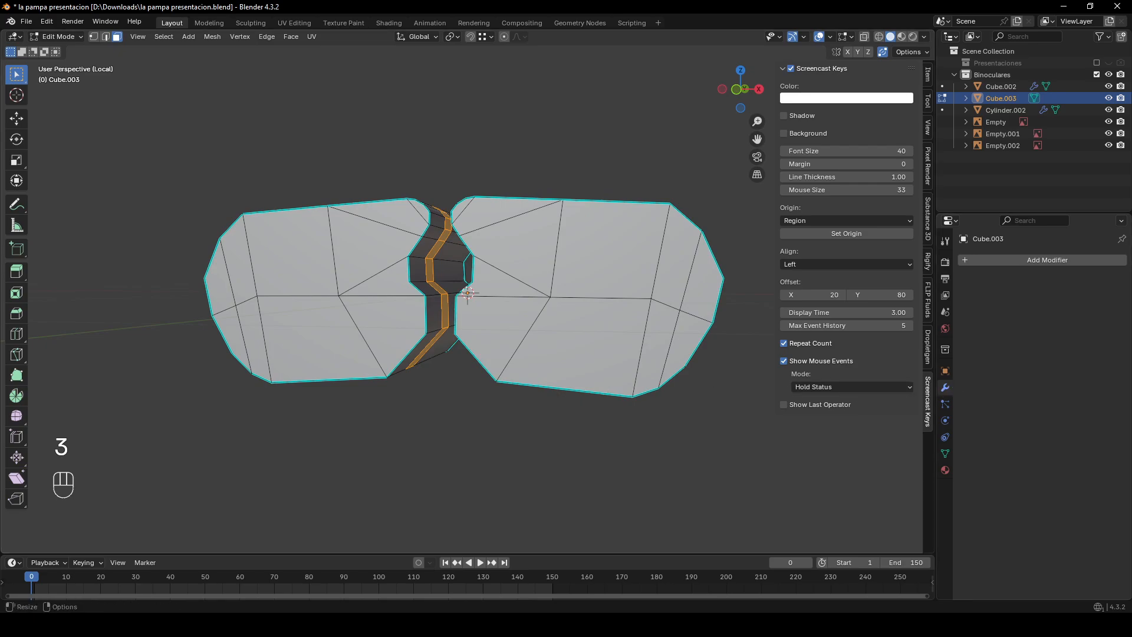
middle_click_drag(634, 366, 561, 338)
left_click(578, 285, "shift")
middle_click_drag(577, 289, 657, 268)
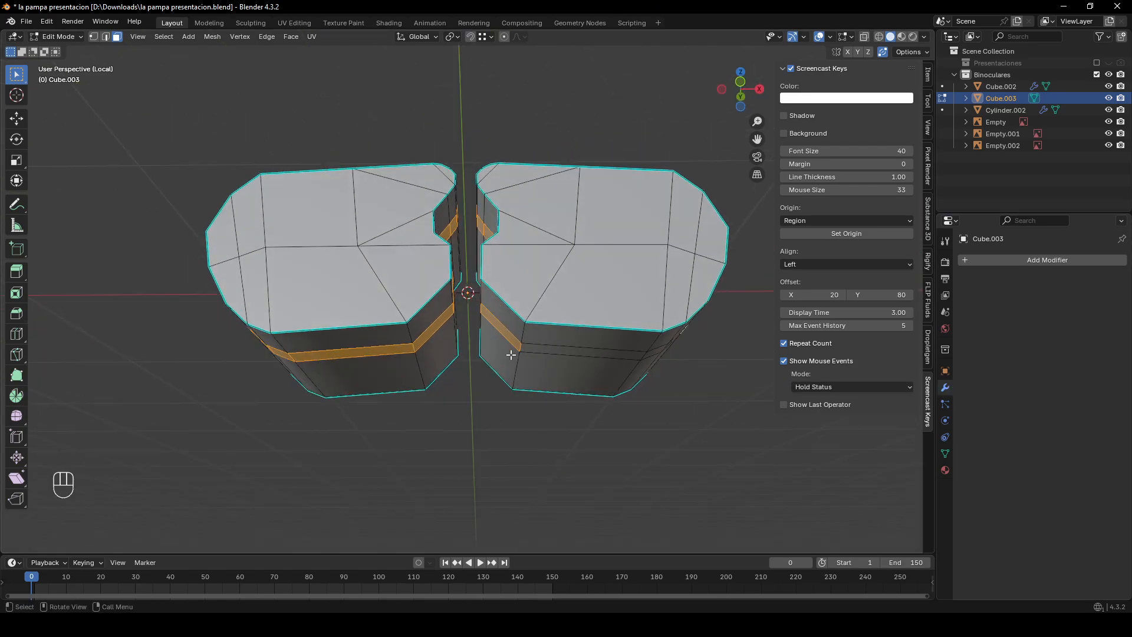
middle_click_drag(499, 273, 499, 238)
left_click_drag(408, 324, 403, 329, "ctrl")
middle_click_drag(403, 329, 415, 371)
scroll(458, 240, "up", 2)
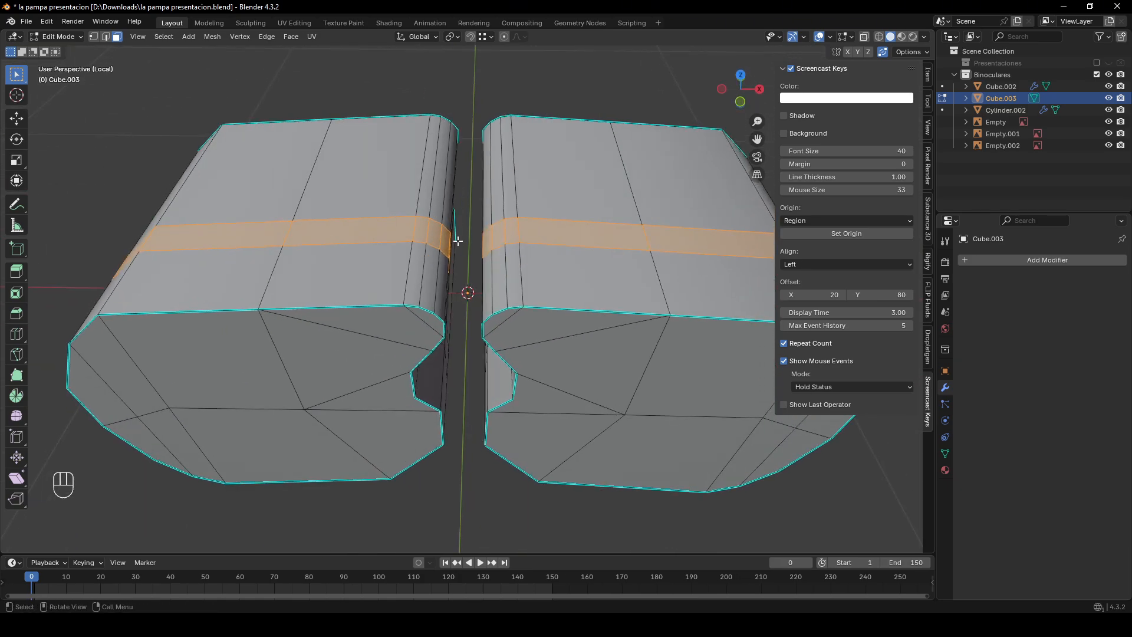
- Deselect the band's rounded inner-corner faces, keeping only the strip across the top and outer sides selected
mouse_move(431, 258)
left_mouse_down("ctrl")
mouse_move(441, 230)
mouse_move(425, 252)
left_mouse_up("ctrl")
left_click(423, 254, "ctrl")
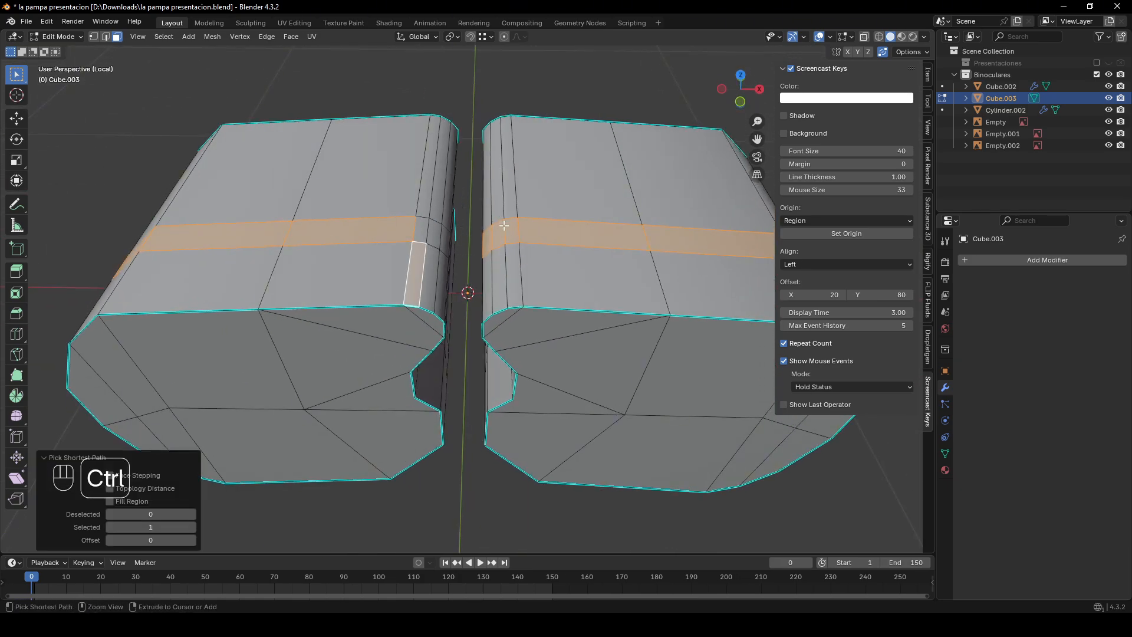
middle_click_drag(383, 321, 484, 267)
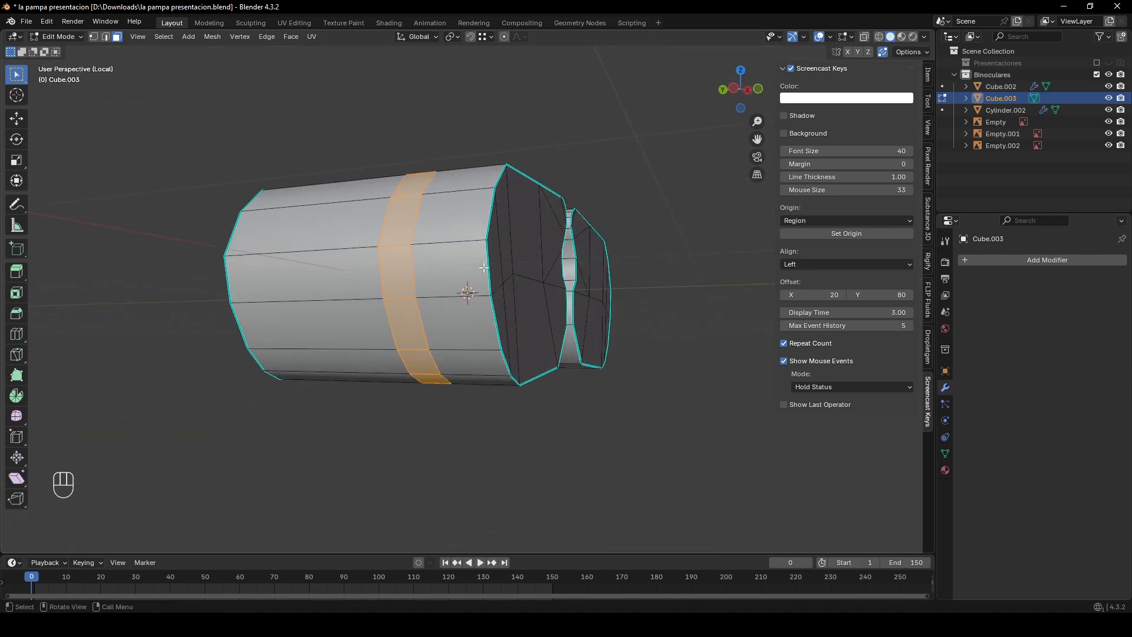
left_click_drag(473, 321, 386, 425, "ctrl")
scroll(386, 425, "down", 4)
middle_click_drag(387, 424, 330, 460)
mouse_move(295, 324)
middle_mouse_down()
mouse_move(402, 336)
mouse_move(445, 373)
mouse_move(398, 282)
mouse_move(292, 313)
middle_mouse_up()
left_click(396, 280, "shift")
middle_click_drag(663, 289, 641, 279)
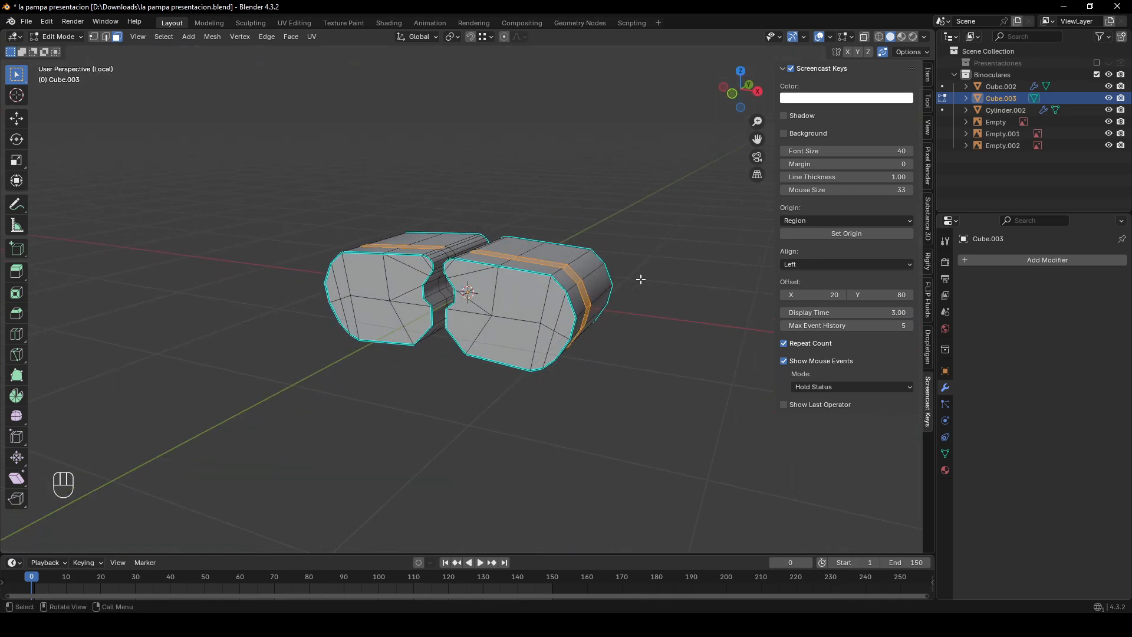
- Separate the selected band faces into their own object, delete the leftover body copy and leave the isolated view
key("p")
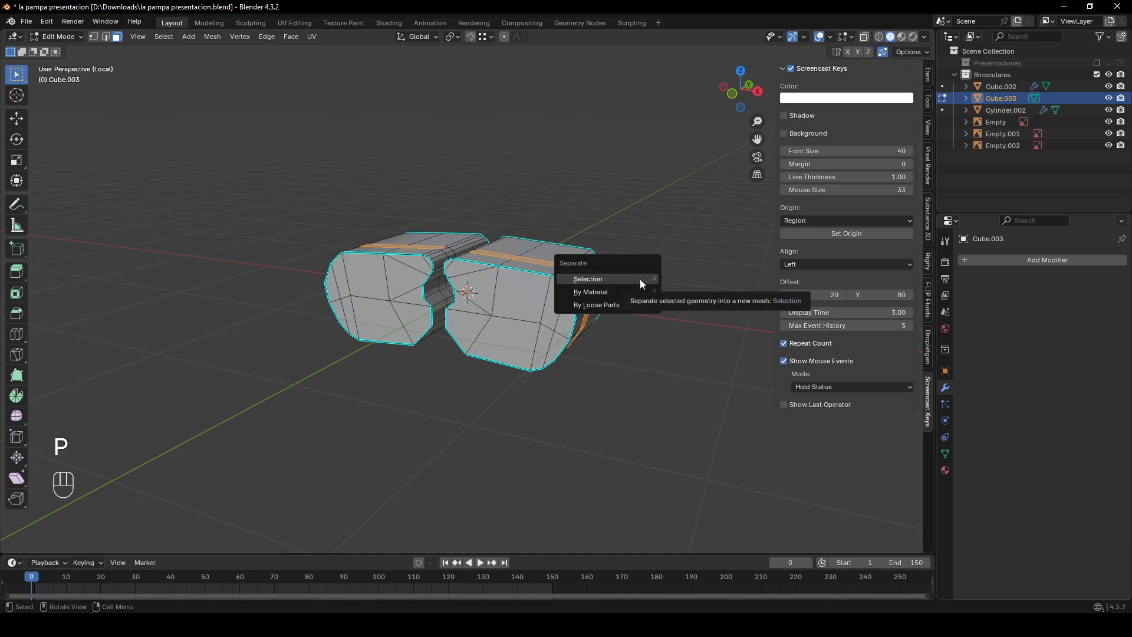
left_click(600, 278)
middle_click_drag(612, 280, 671, 364)
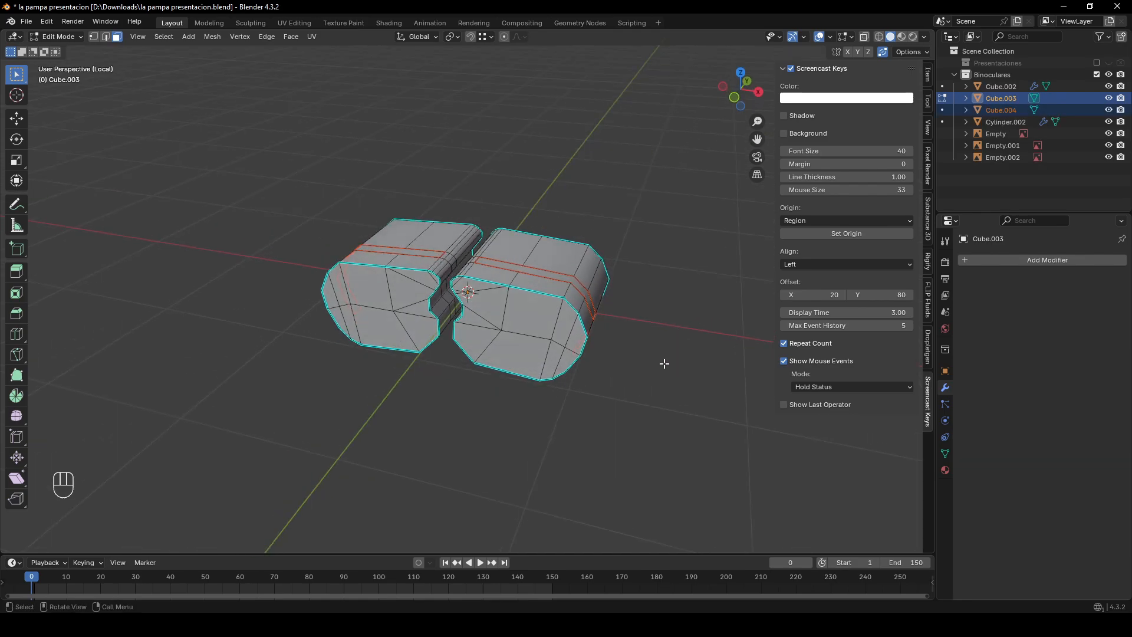
key("Tab")
left_click(529, 310)
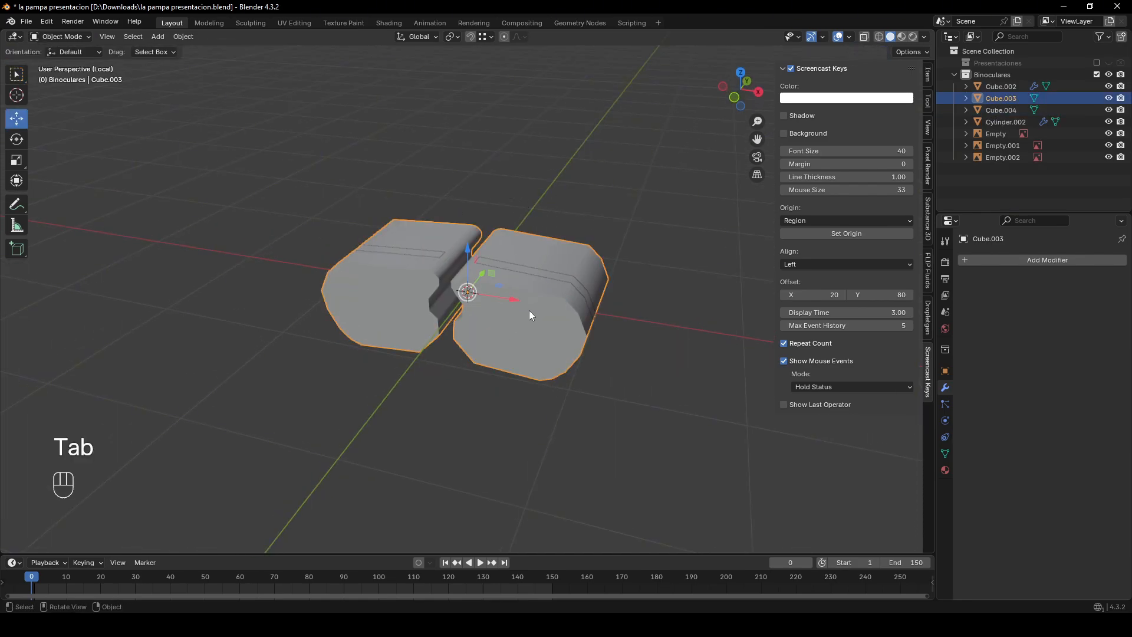
key("Delete")
key("KP_Divide")
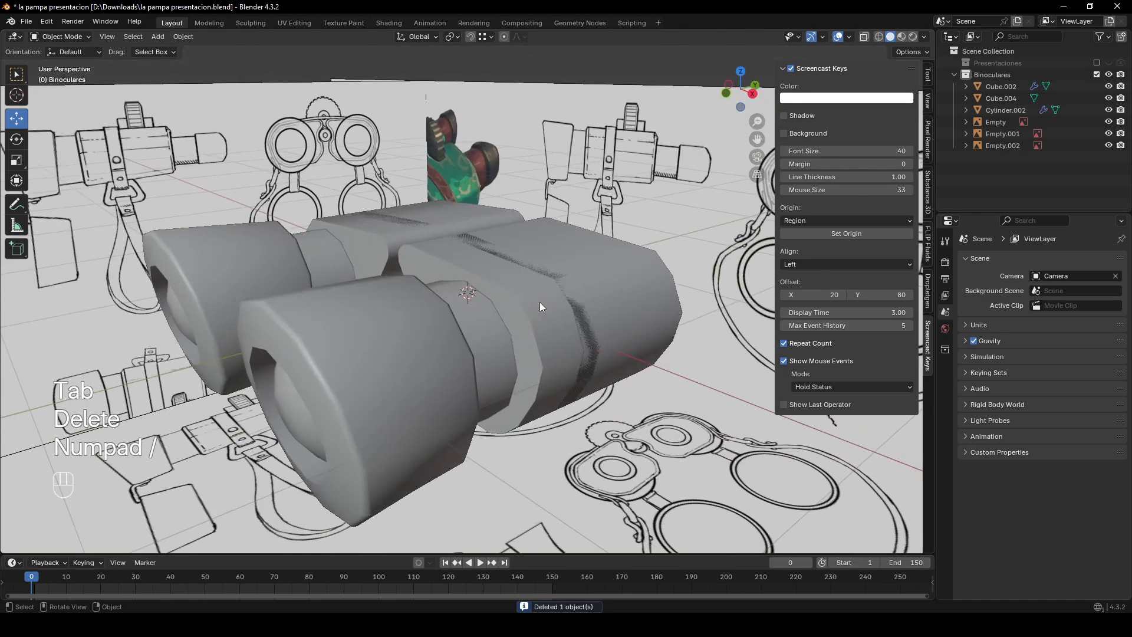
- Isolate the strap strips and join their two facing inner end edges on top with a new face
left_click(574, 303)
middle_click_drag(571, 311, 618, 361)
key("KP_Divide")
key("Tab")
middle_click_drag(563, 321, 551, 295, "shift")
key("2")
left_click(442, 266)
scroll(501, 258, "up", 2)
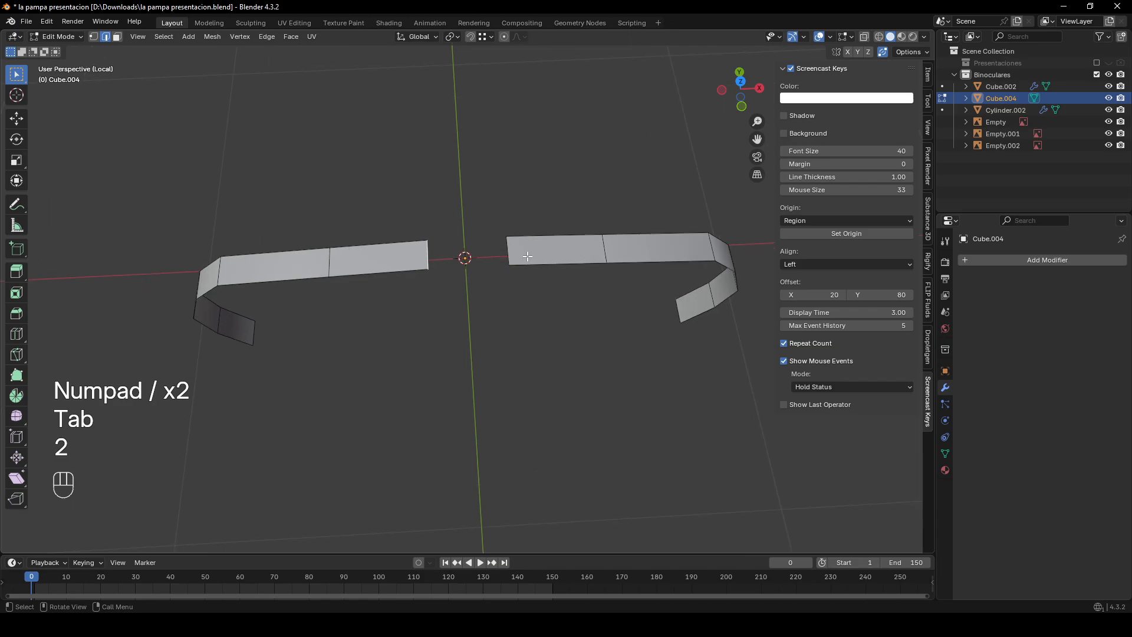
left_click(511, 258, "shift")
key("f")
scroll(475, 329, "up", 2)
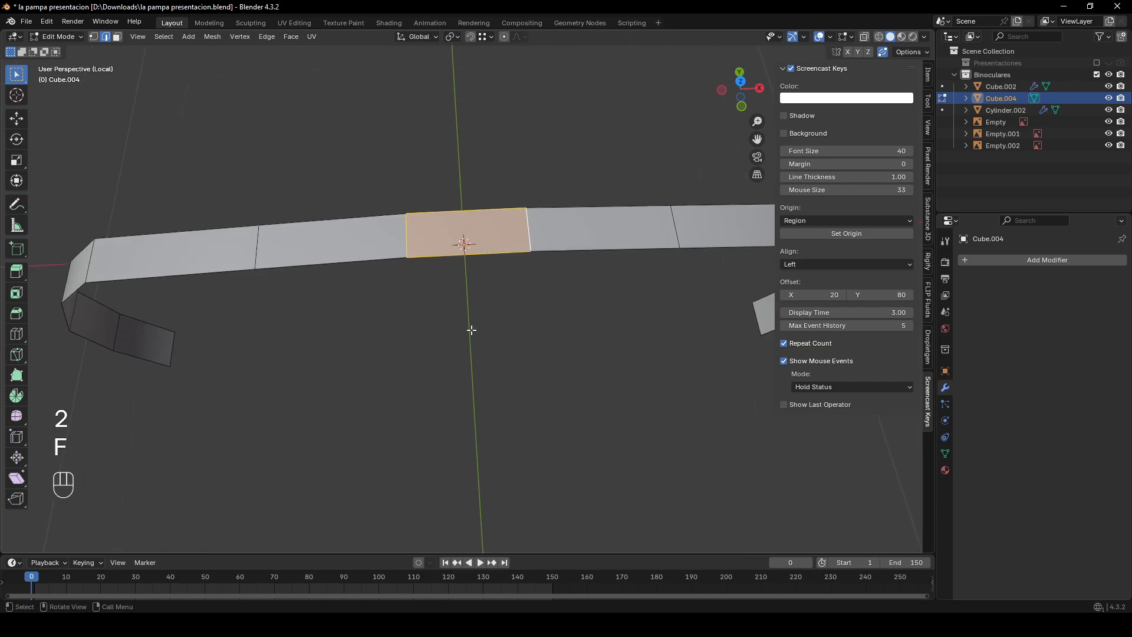
- Add a centred loop cut to the strap's bridging face and move it slightly along Z
key("Tab")
middle_click_drag(485, 303, 505, 268)
key("Tab")
key("ctrl+r")
left_click(471, 184)
key("g")
key("z")
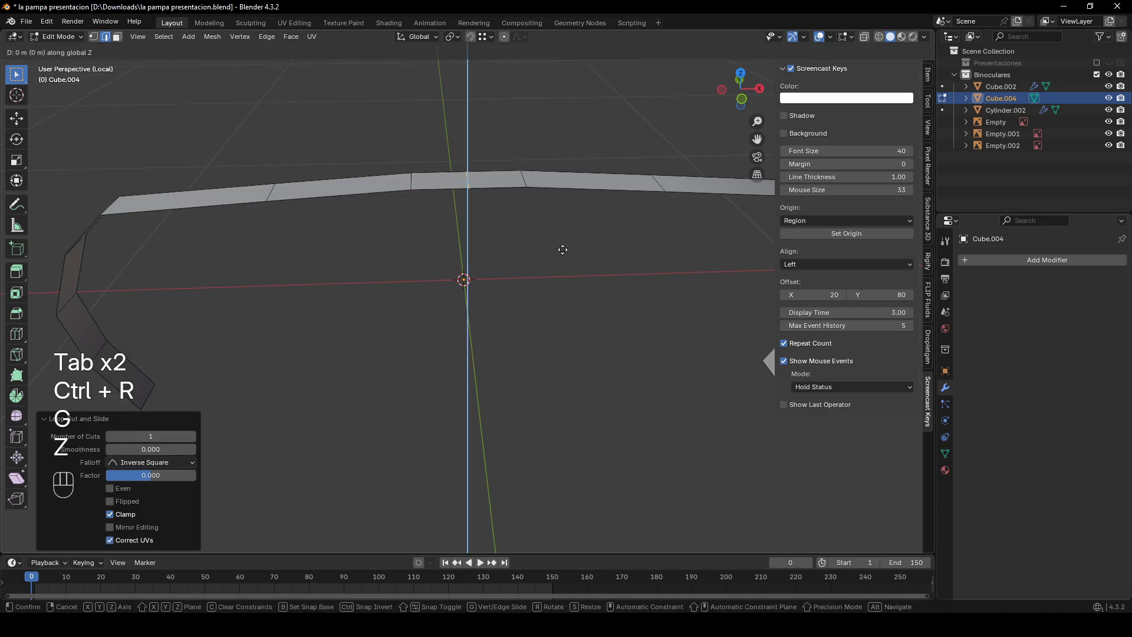
left_click(561, 244)
key("Tab")
- Leave the isolated view to show the strap on the full binoculars, in Object Mode
scroll(531, 270, "down", 5)
middle_click_drag(527, 250, 543, 304)
key("Tab")
key("Tab")
key("KP_Divide")
scroll(549, 271, "down", 3)
scroll(465, 281, "up", 3)
key("Tab")
key("Tab")
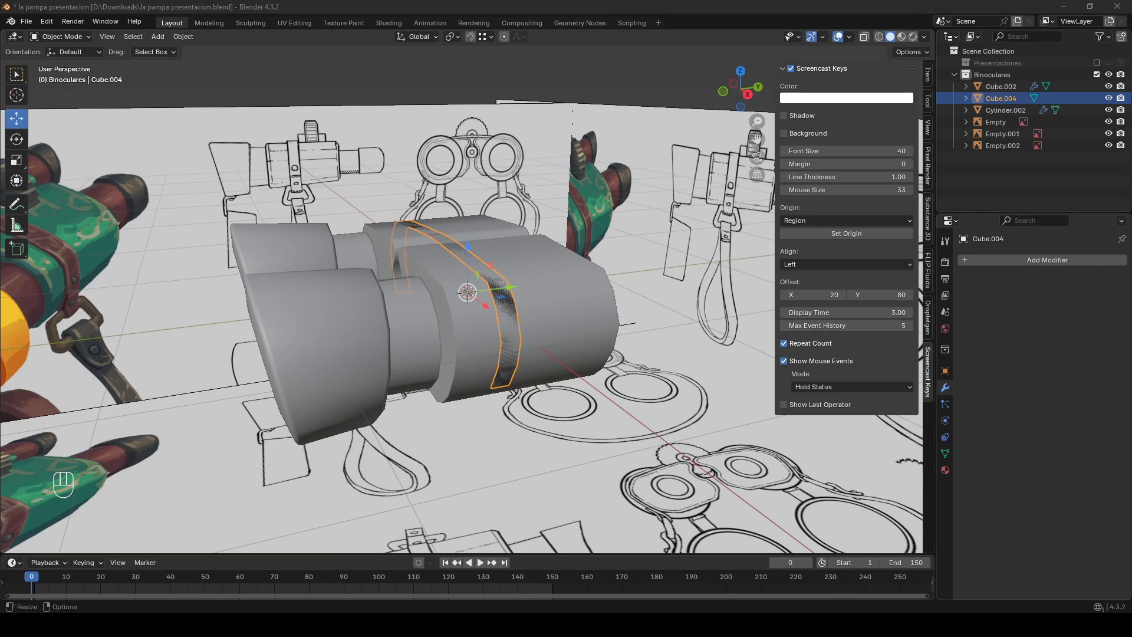
- Add a Solidify modifier to the strap with a thickness of -0.037 m
left_click(1060, 258)
mouse_move(1060, 256)
type("li")
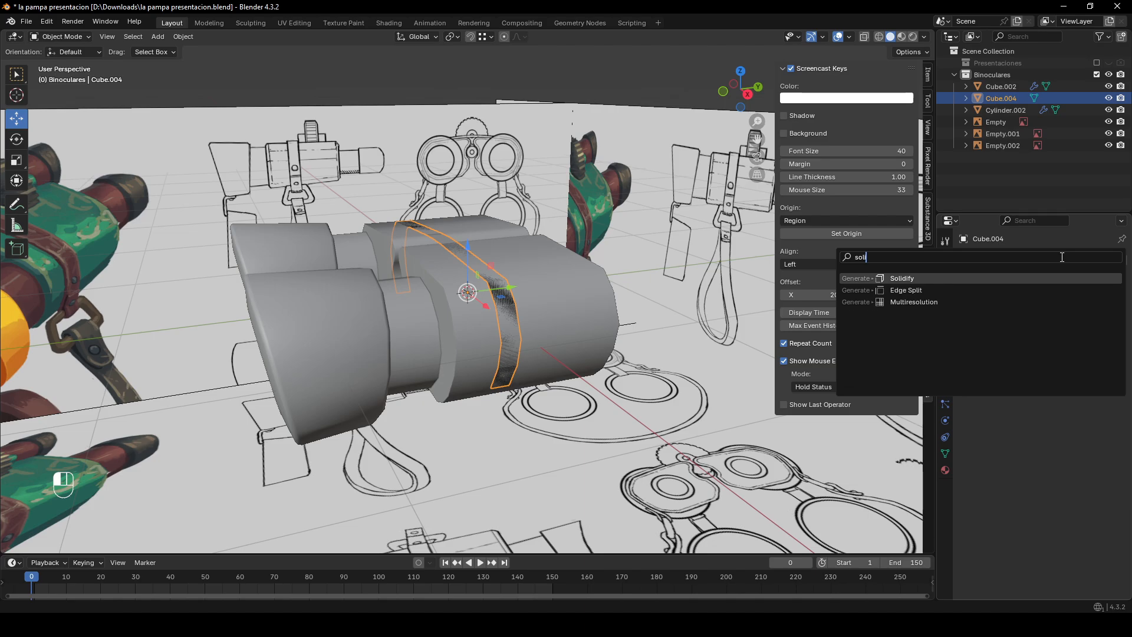
left_click(1006, 277)
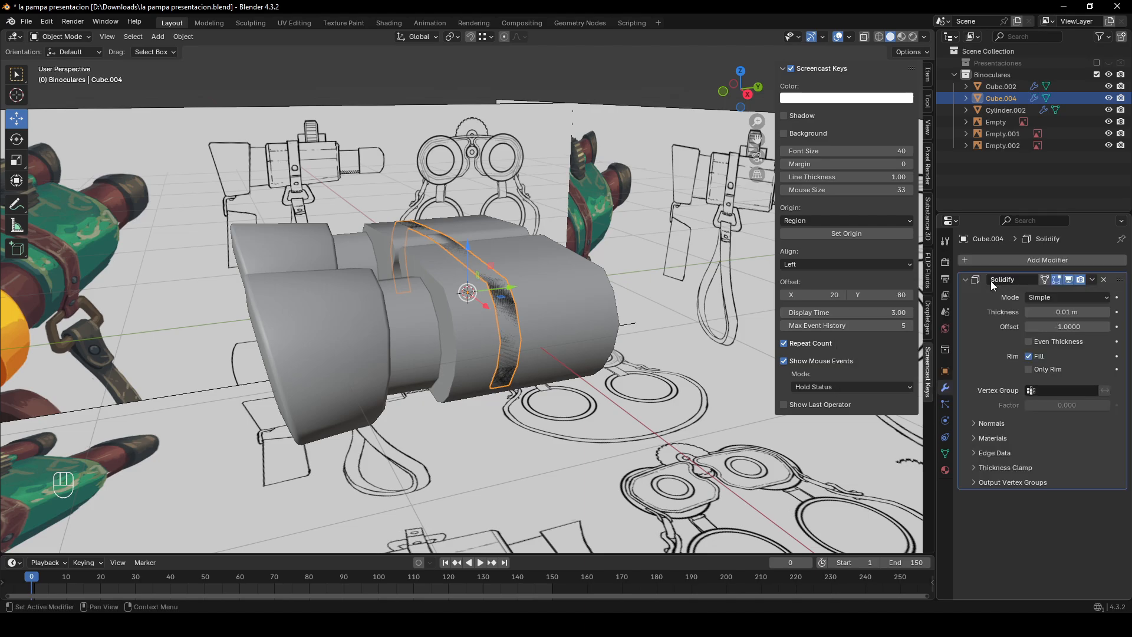
scroll(514, 249, "up", 8)
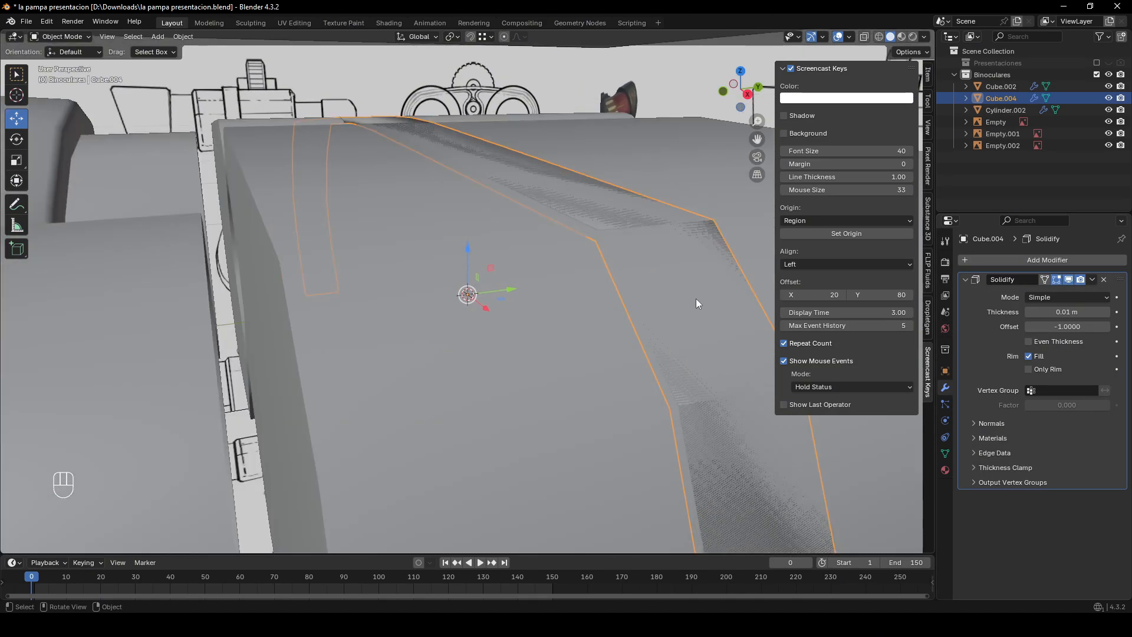
mouse_move(1068, 312)
left_mouse_down()
mouse_move(1038, 312)
mouse_move(1059, 312)
left_mouse_up()
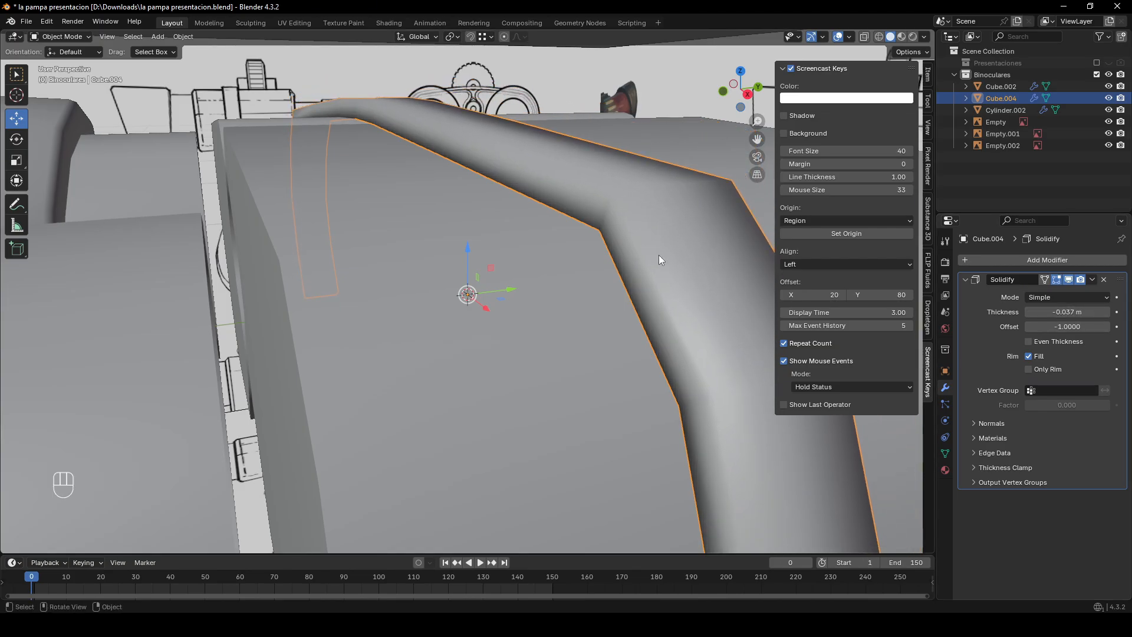
- Apply Shade Auto Smooth to the strap with a 60° angle
scroll(659, 254, "down", 6)
middle_click_drag(664, 276, 503, 305)
scroll(505, 283, "up", 6)
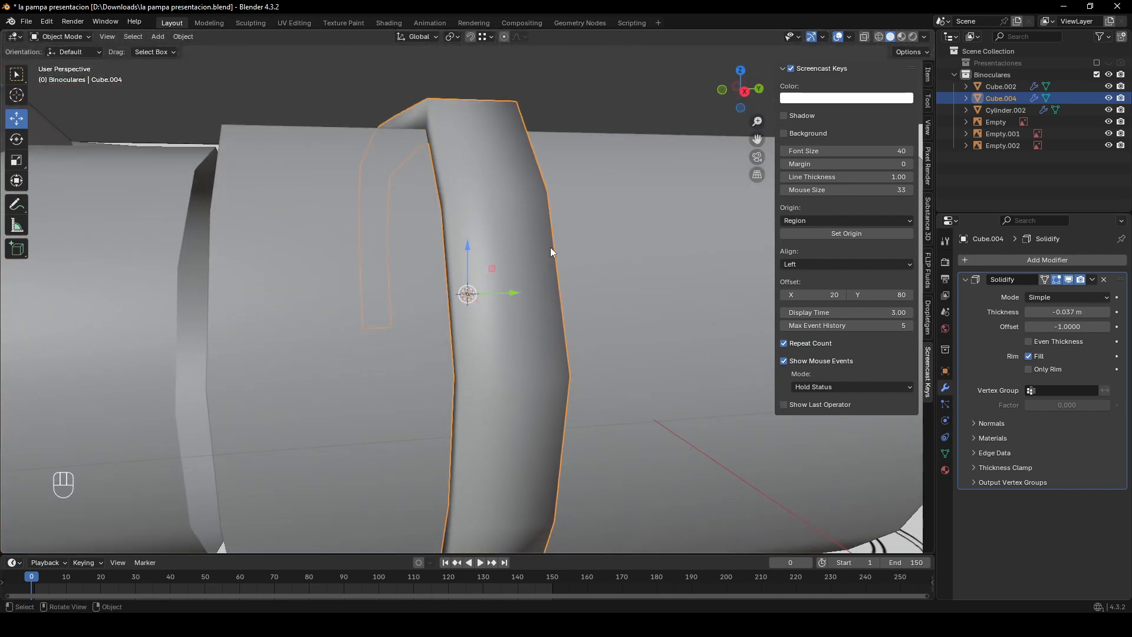
middle_click_drag(551, 248, 562, 281)
right_click(467, 231)
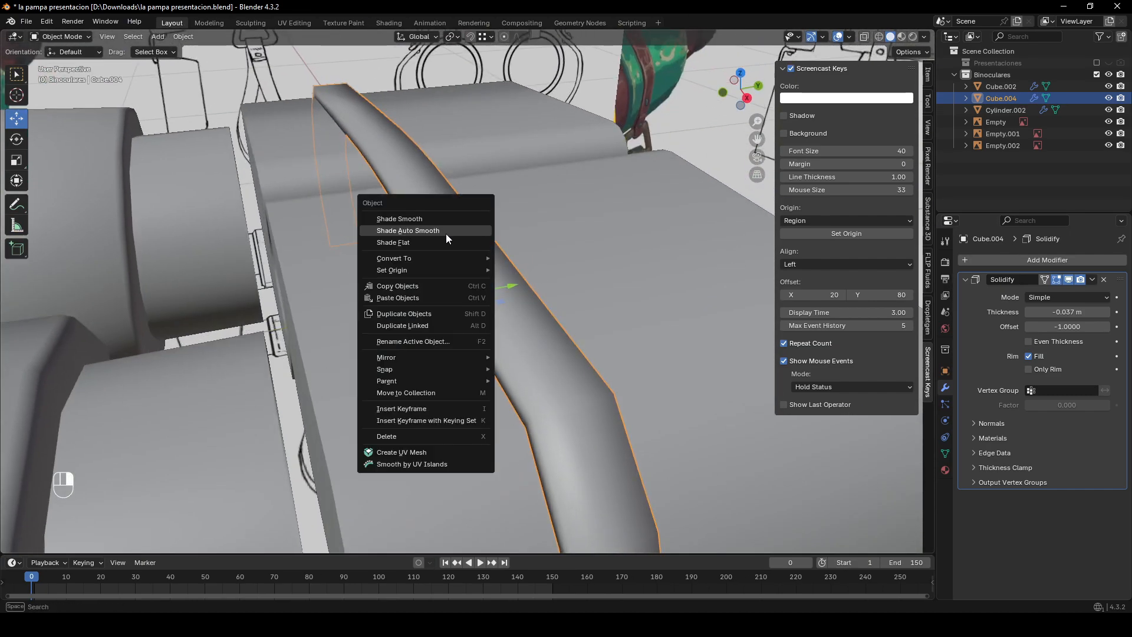
left_click(418, 234)
middle_click_drag(418, 232, 509, 264)
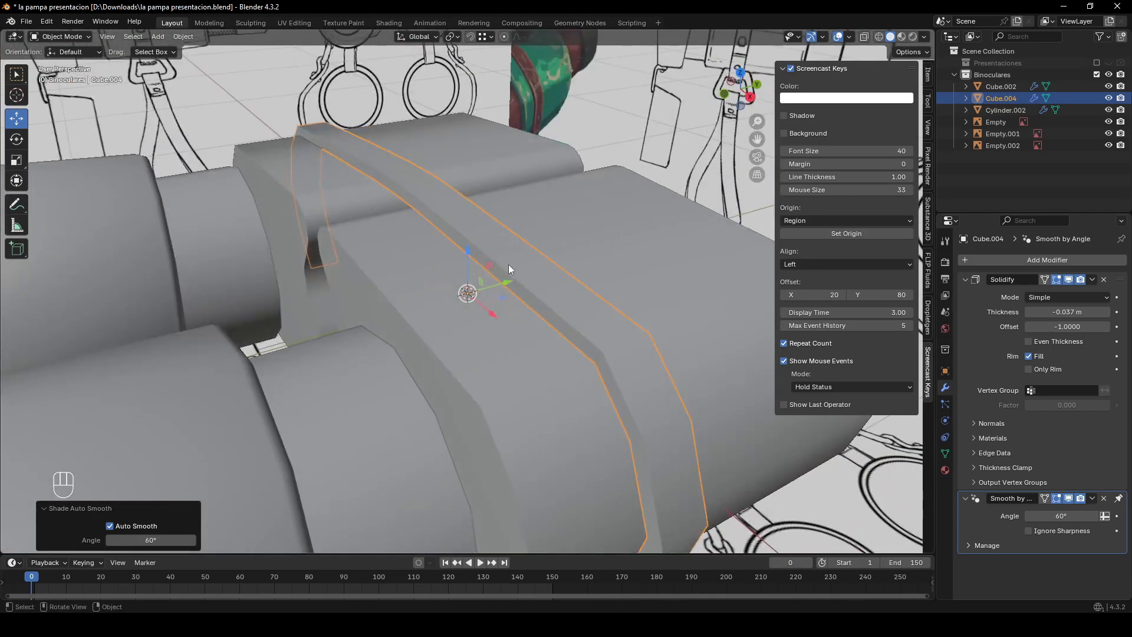
- Add a Bevel modifier to the strap with an amount of 0.006 m
left_click(1031, 257)
type("beve")
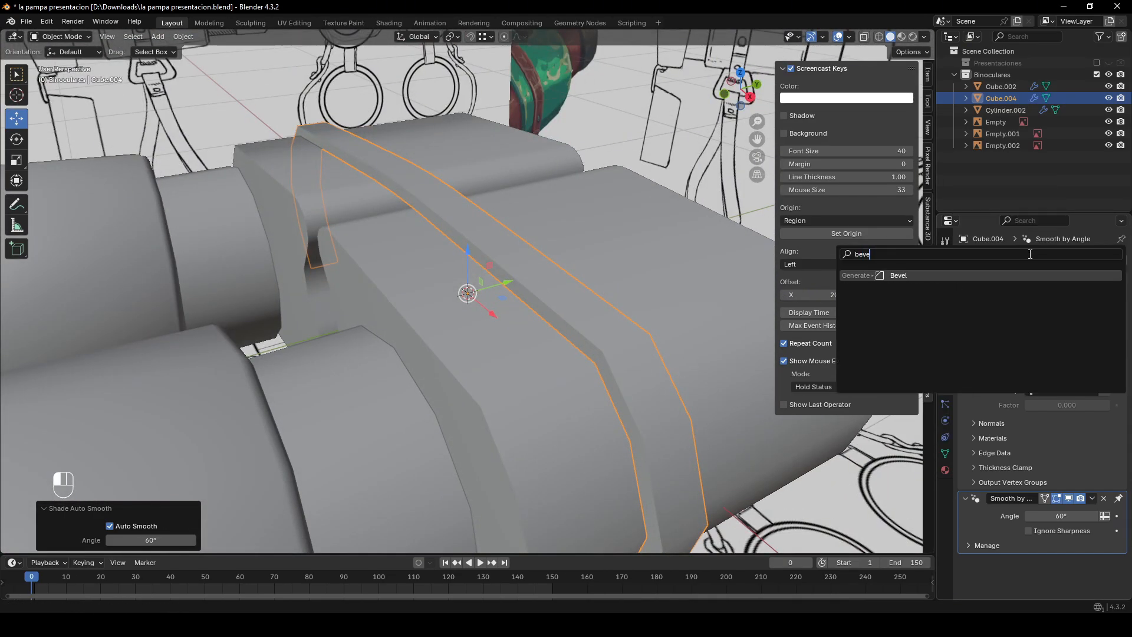
key("Return")
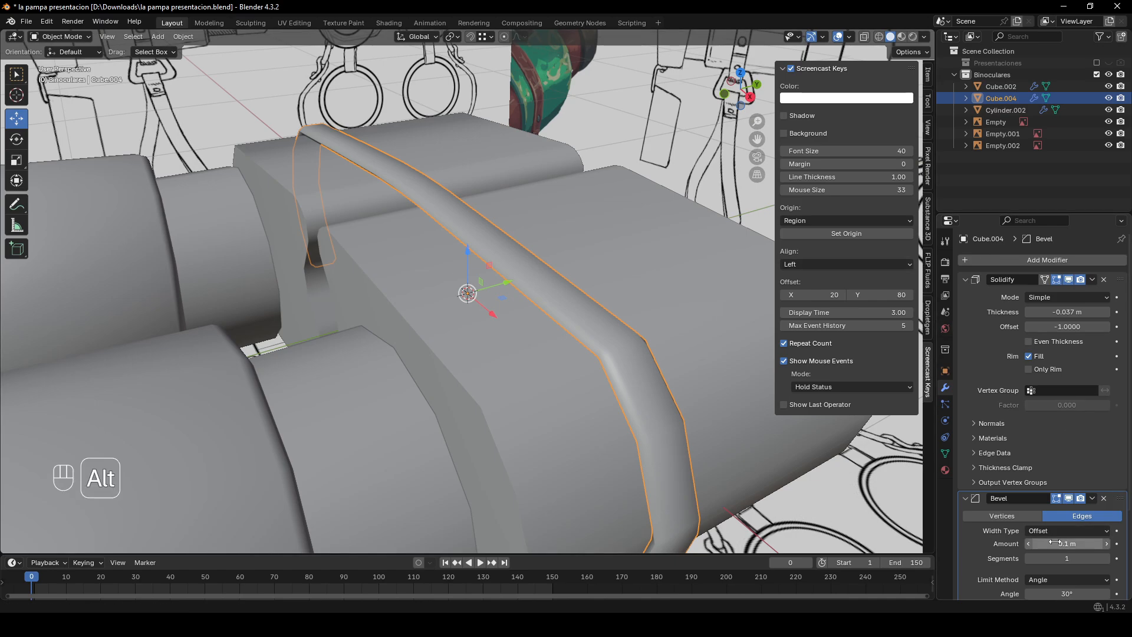
mouse_move(1067, 544)
left_mouse_down("alt")
mouse_move(1090, 544)
mouse_move(1049, 544)
left_mouse_up("alt")
scroll(639, 345, "up", 8)
scroll(470, 377, "down", 13)
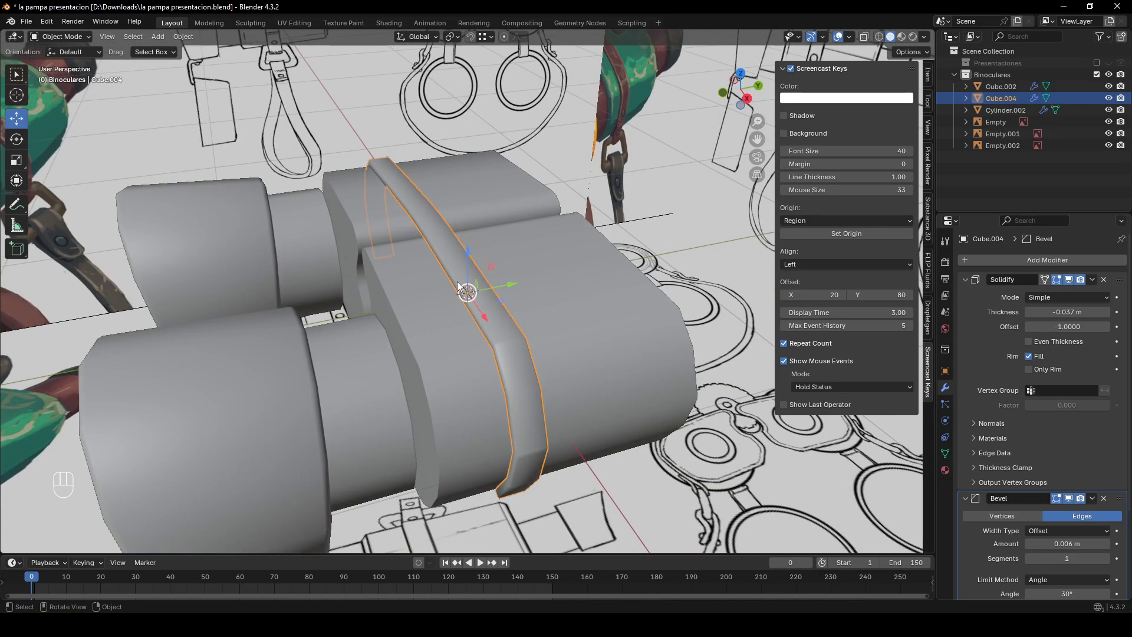
- Examine the bevelled strap's shape both isolated and in place on the binoculars
middle_click_drag(497, 330, 611, 317)
scroll(528, 320, "up", 7)
key("Tab")
key("Tab")
scroll(611, 317, "down", 4)
key("Tab")
key("KP_Divide")
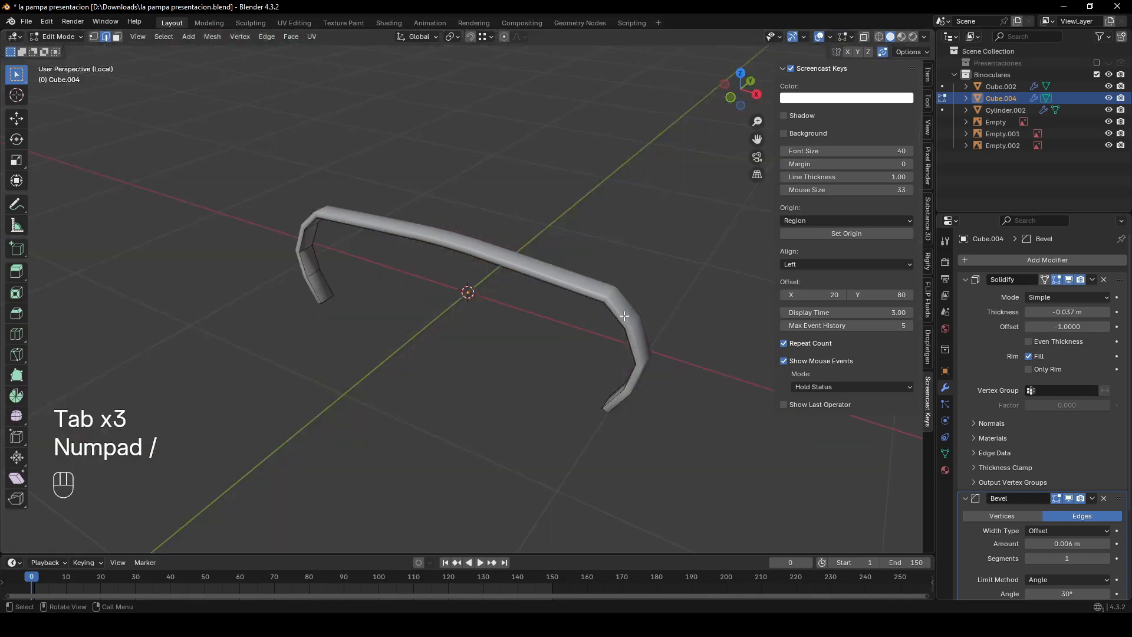
key("Tab")
key("Tab")
key("Tab")
key("KP_Multiply")
key("KP_Divide")
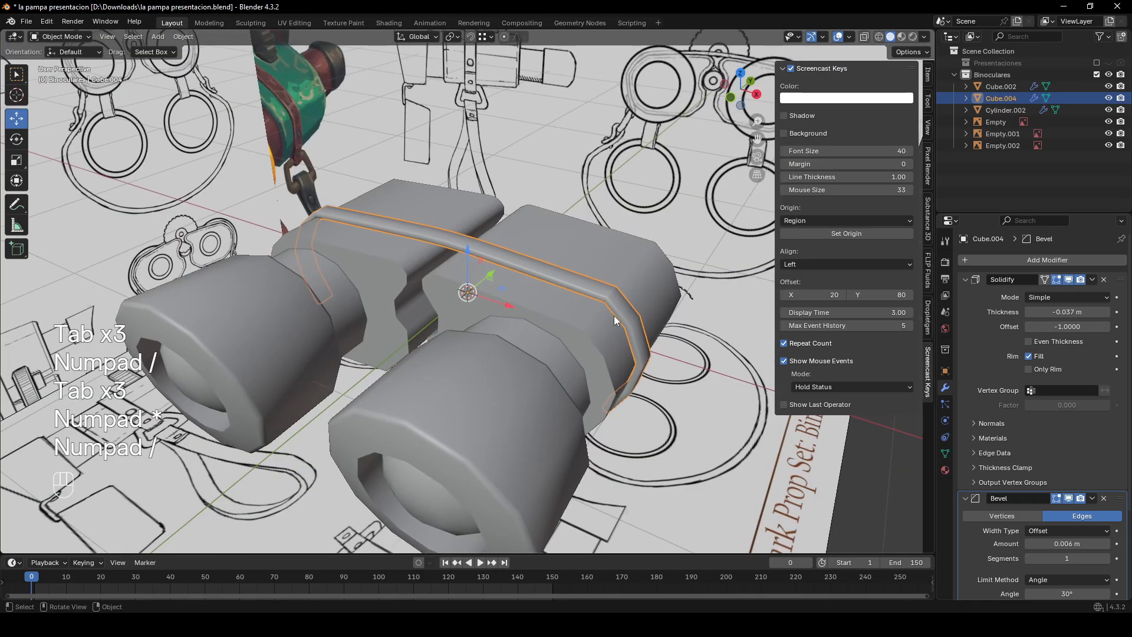
- Examine the strap's fit around the body from several angles against the reference drawings
scroll(614, 316, "down", 5)
scroll(486, 323, "up", 8)
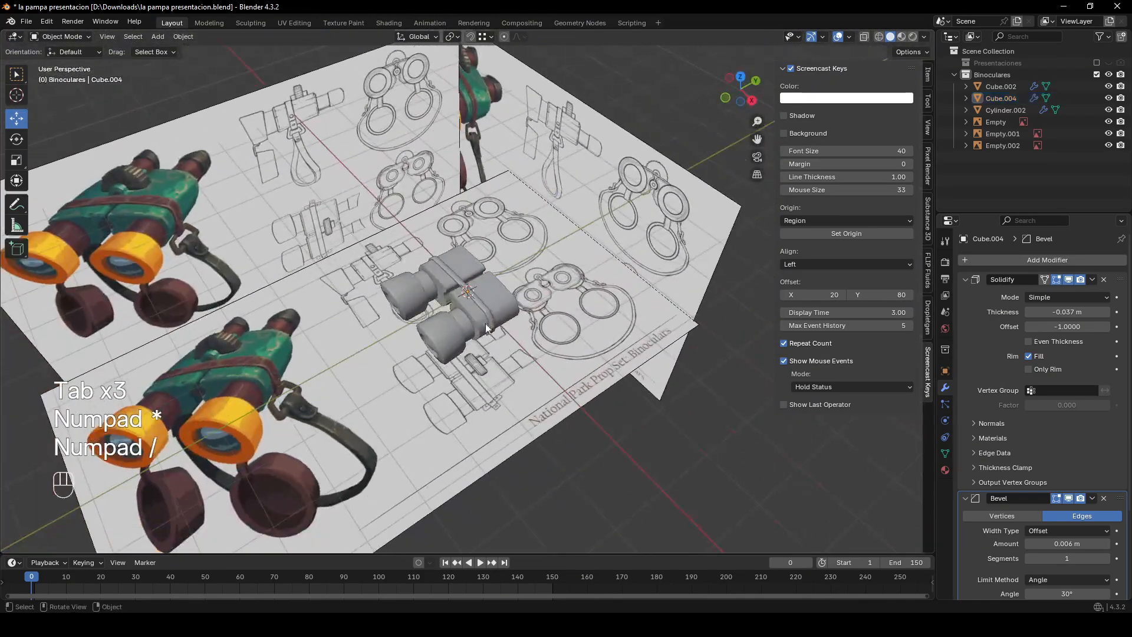
middle_click_drag(495, 291, 603, 273)
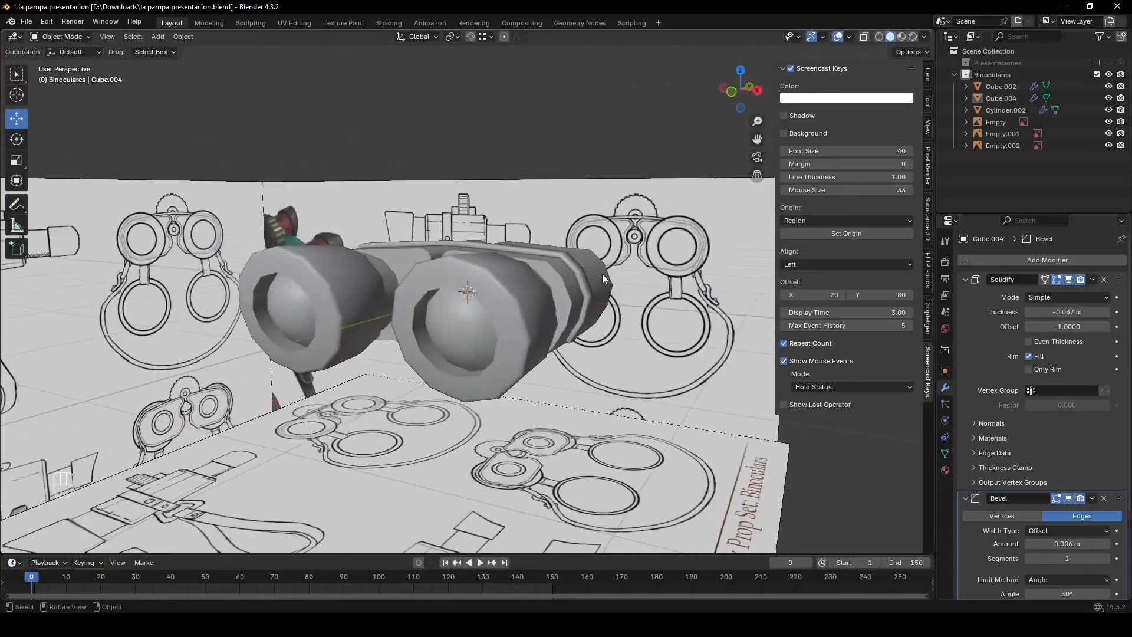
scroll(472, 271, "down", 3)
left_click(466, 276)
middle_click_drag(466, 276, 564, 289)
scroll(613, 297, "down", 3)
left_click(645, 293)
scroll(572, 269, "up", 2)
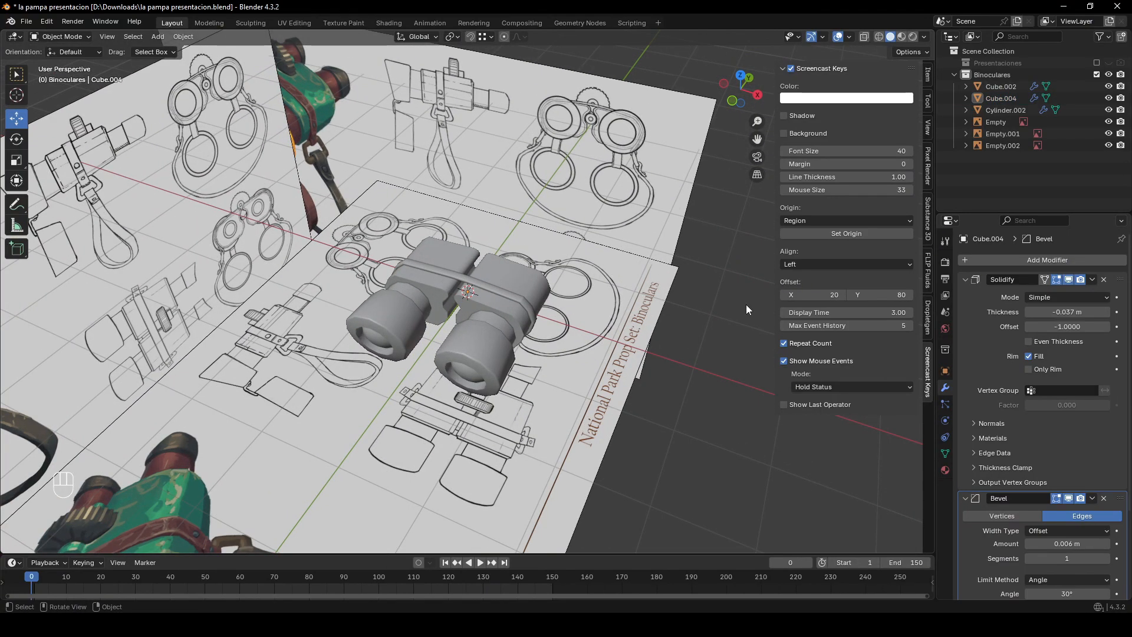
middle_click_drag(600, 280, 512, 231)
left_click(525, 255)
scroll(491, 263, "down", 3)
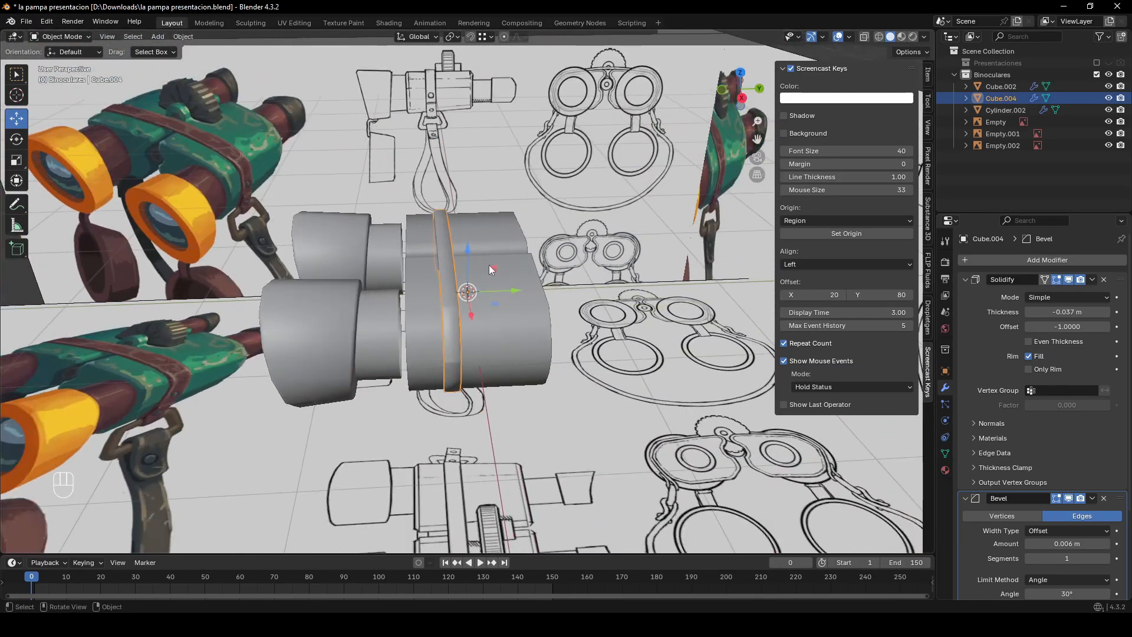
- Select the central body and compare the whole model with the colour reference images
left_click(406, 305)
left_click(435, 311)
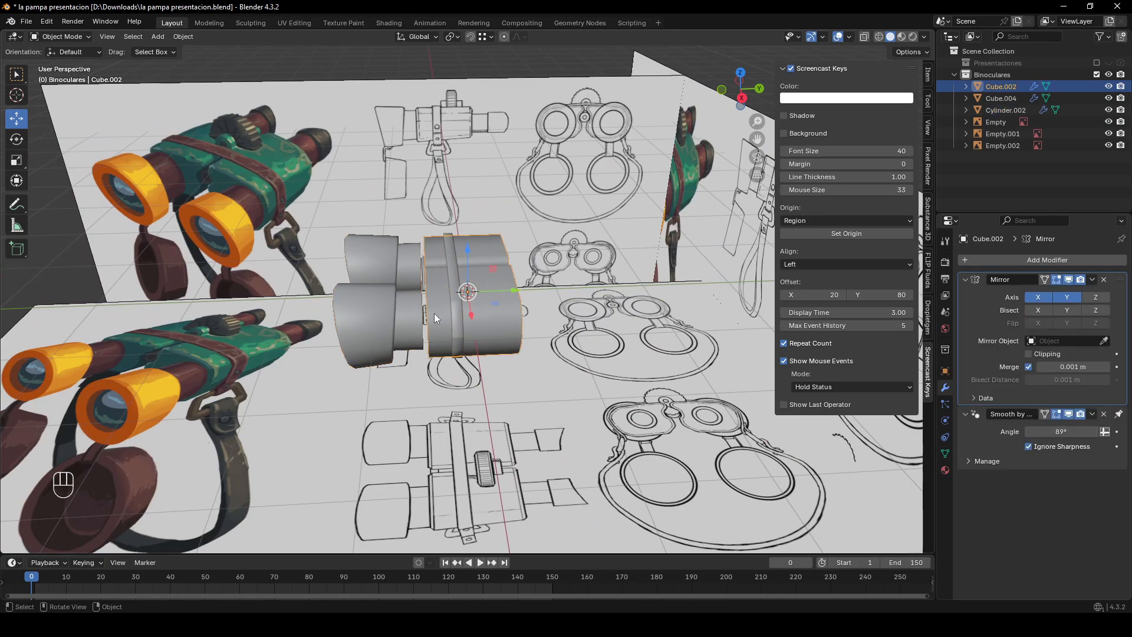
middle_click_drag(434, 313, 564, 265)
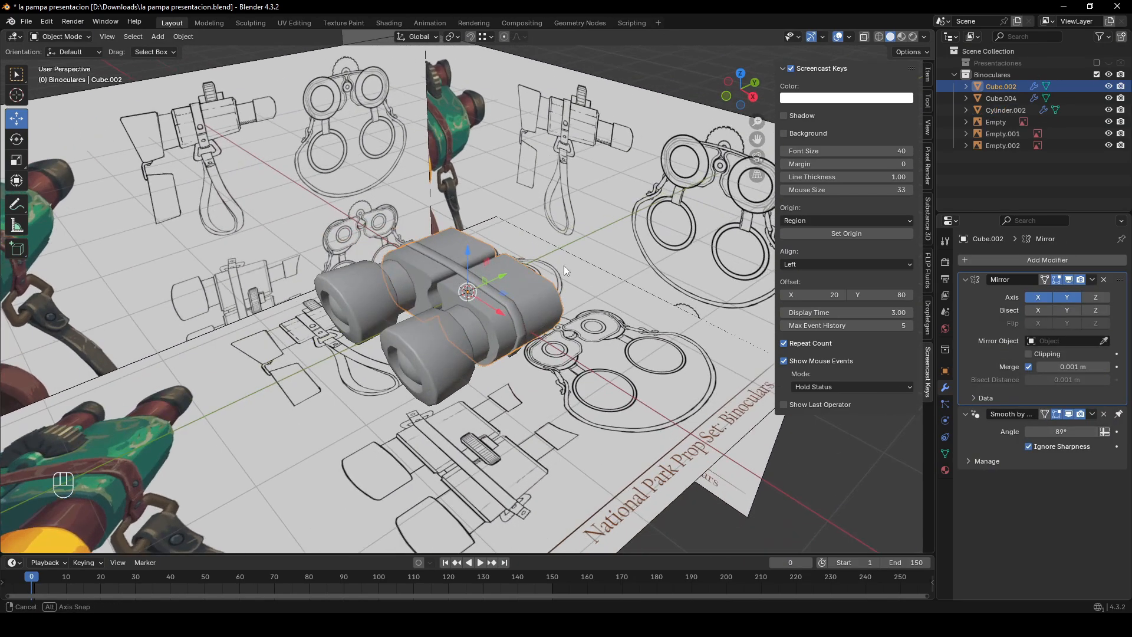
scroll(564, 267, "down", 2)
left_click(699, 412)
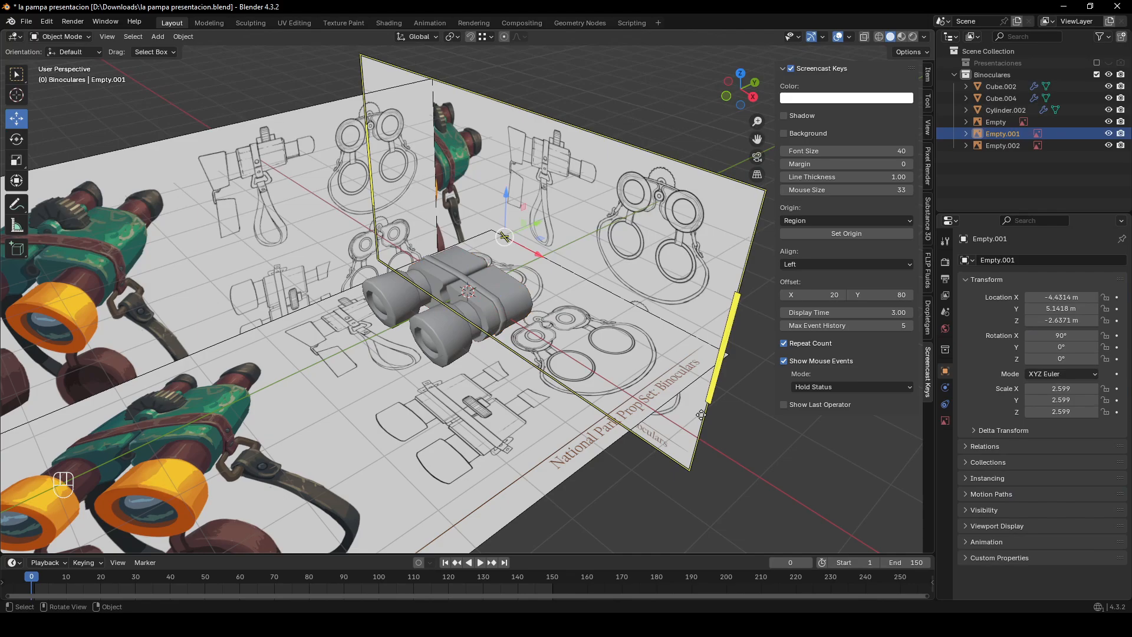
left_click(529, 312)
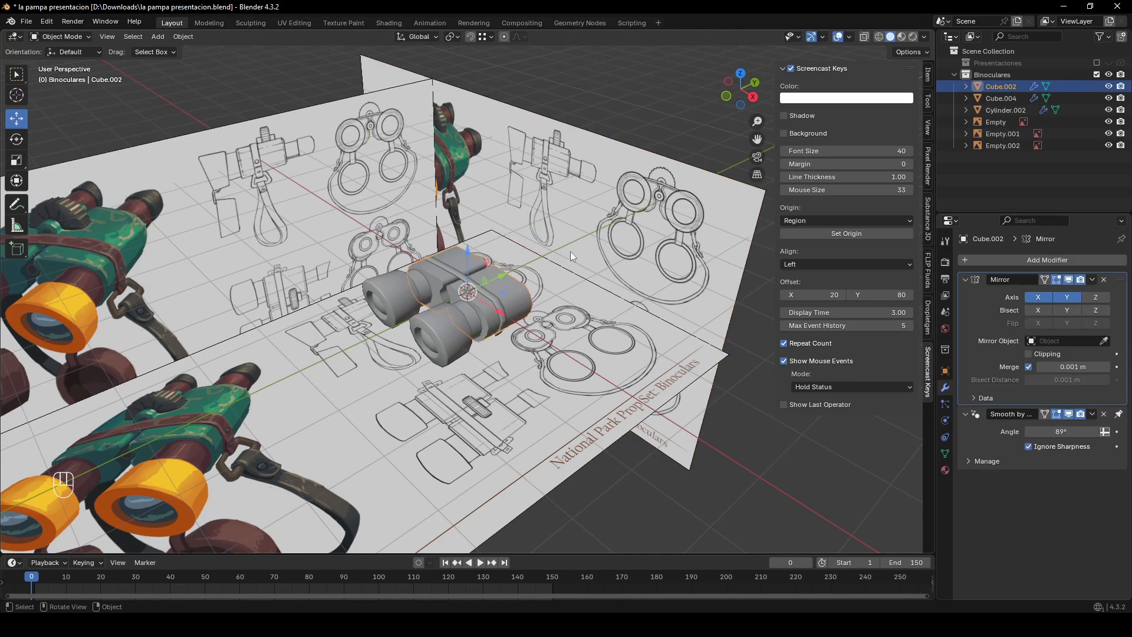
middle_click_drag(571, 250, 528, 258)
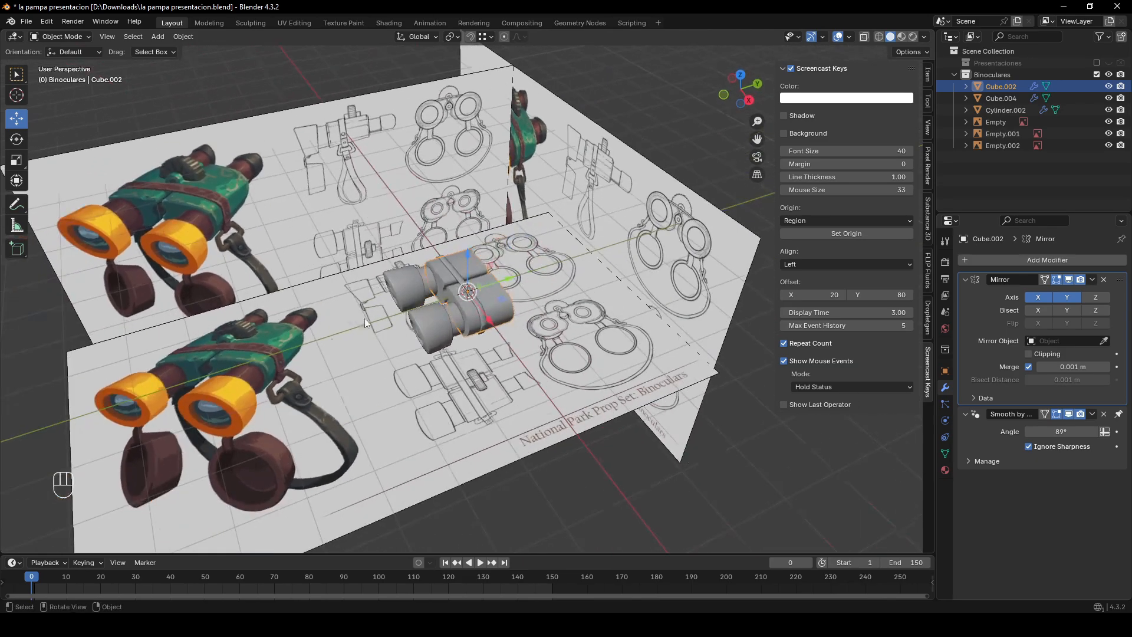
- Inspect the binoculars closely from the front, and view the TGL Games props render in the web browser
scroll(525, 260, "up", 2)
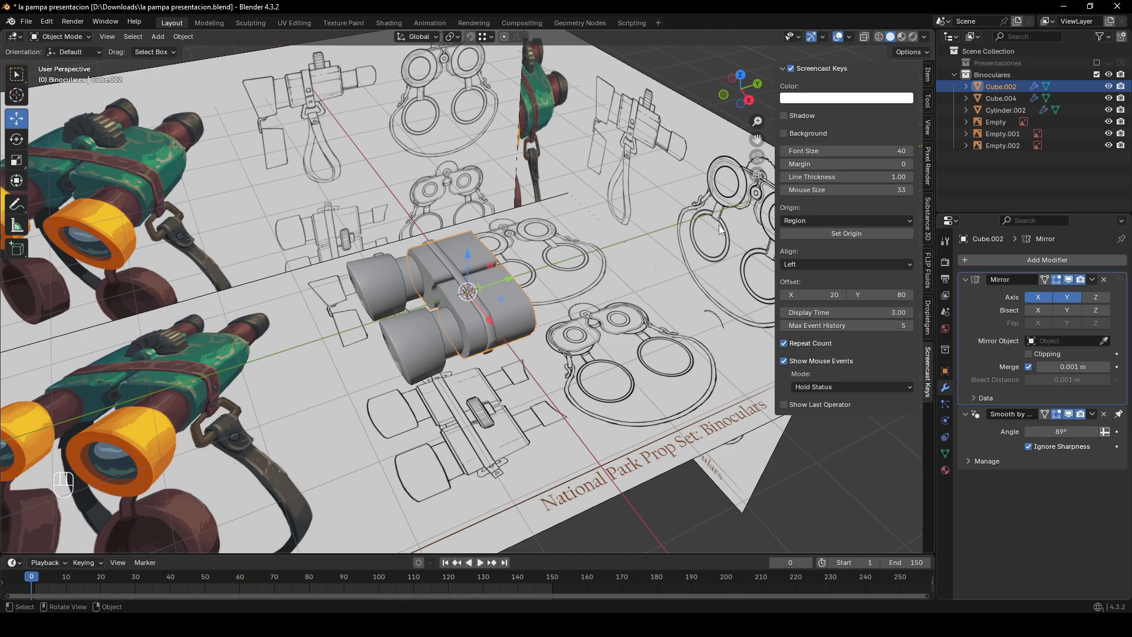
middle_click_drag(719, 230, 613, 281)
scroll(676, 296, "up", 4)
scroll(664, 275, "down", 2)
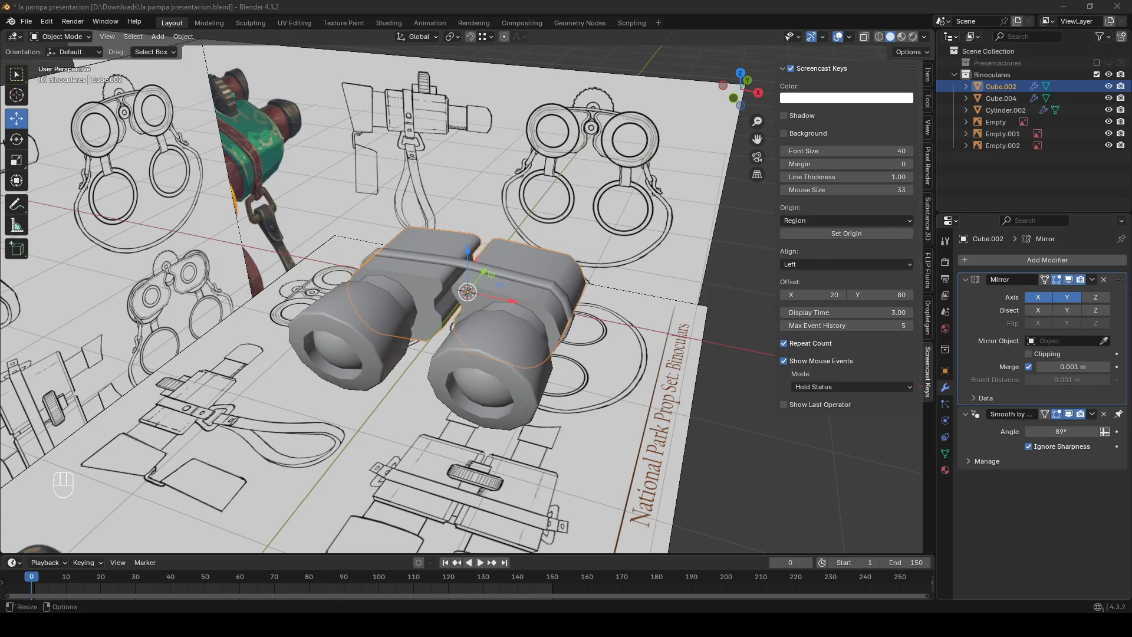
left_click_drag(0, 154, 614, 155)
double_click(614, 154)
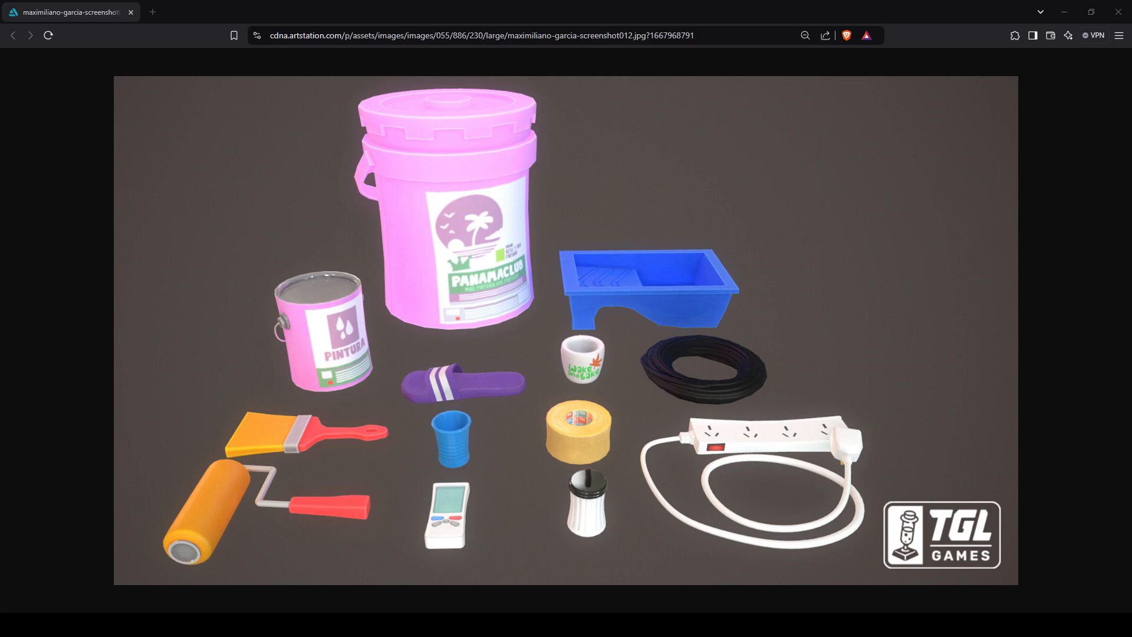
key("ctrl+minus")
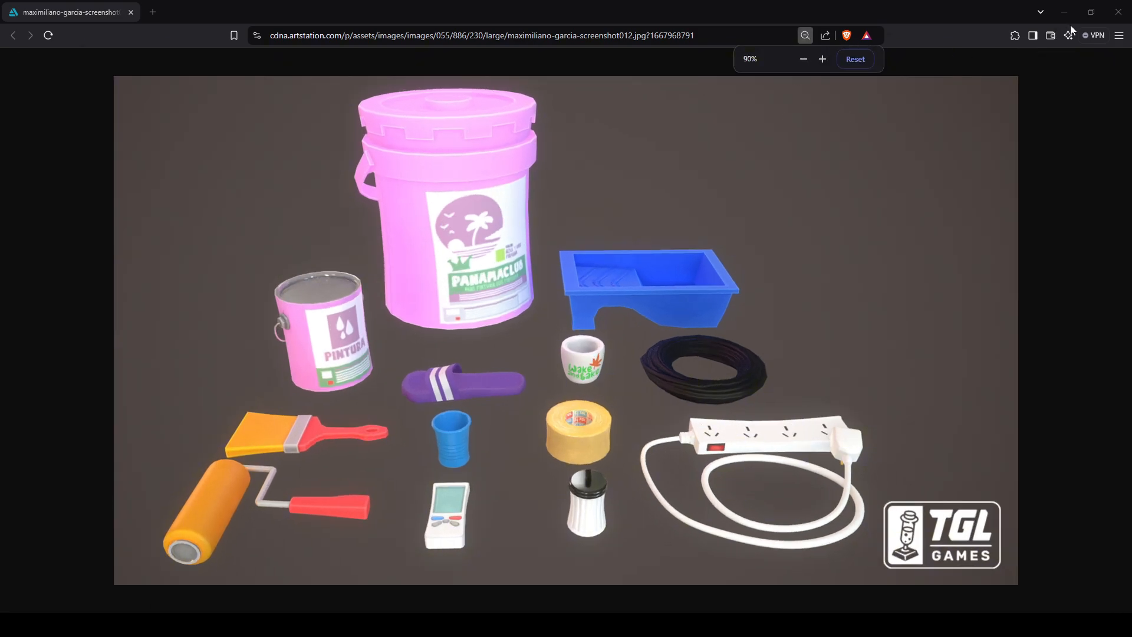
left_click(1112, 18)
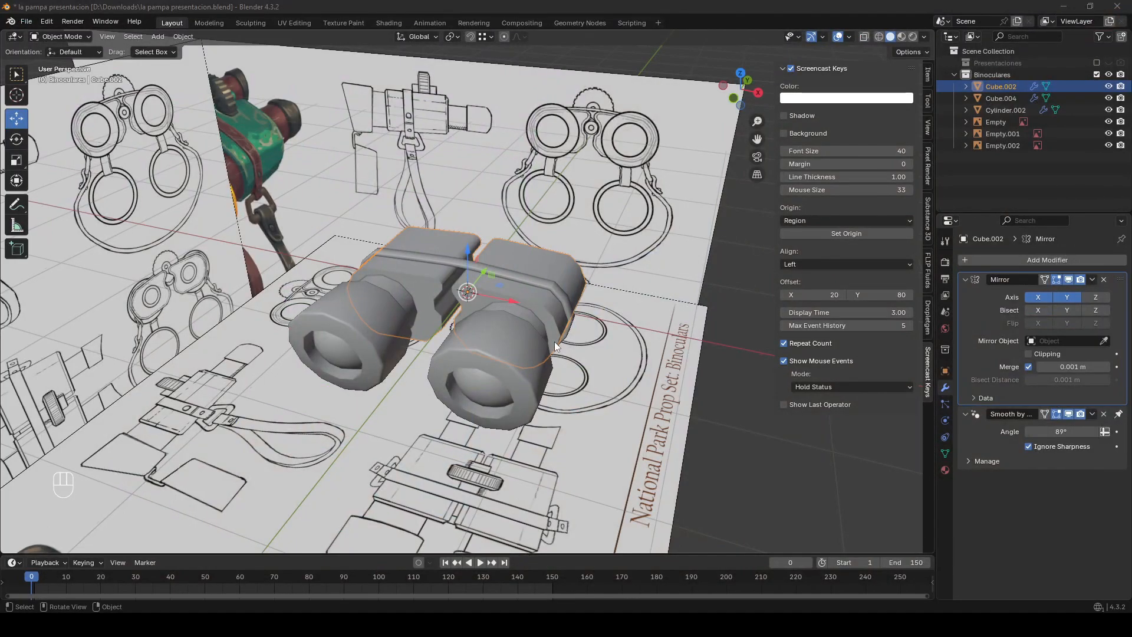
- Back in Blender, add a cube and move it about 3.55 m along X, beside the binoculars
middle_click_drag(556, 335, 563, 245)
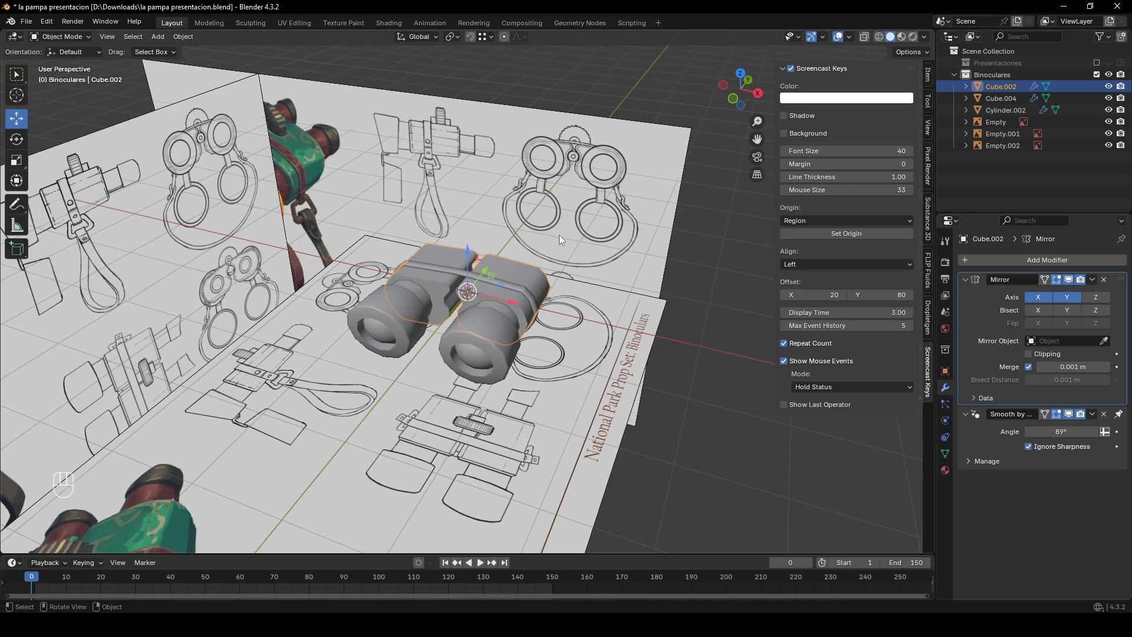
scroll(612, 250, "down", 2)
middle_click_drag(559, 234, 598, 237)
left_click(636, 296)
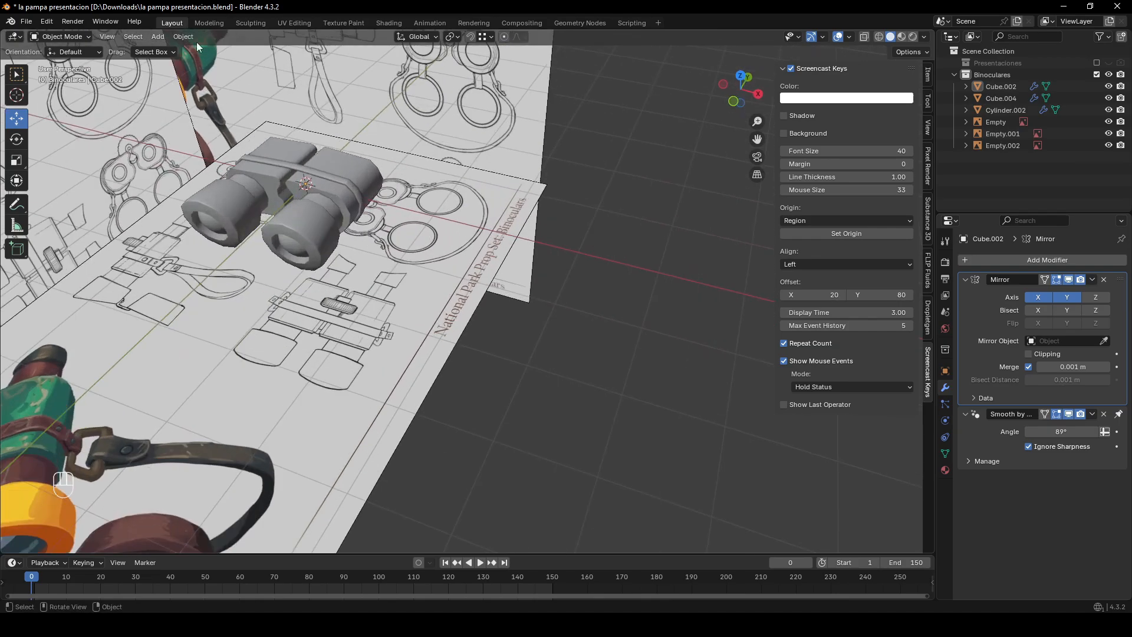
key("shift+a")
mouse_move(177, 47)
left_click(285, 64)
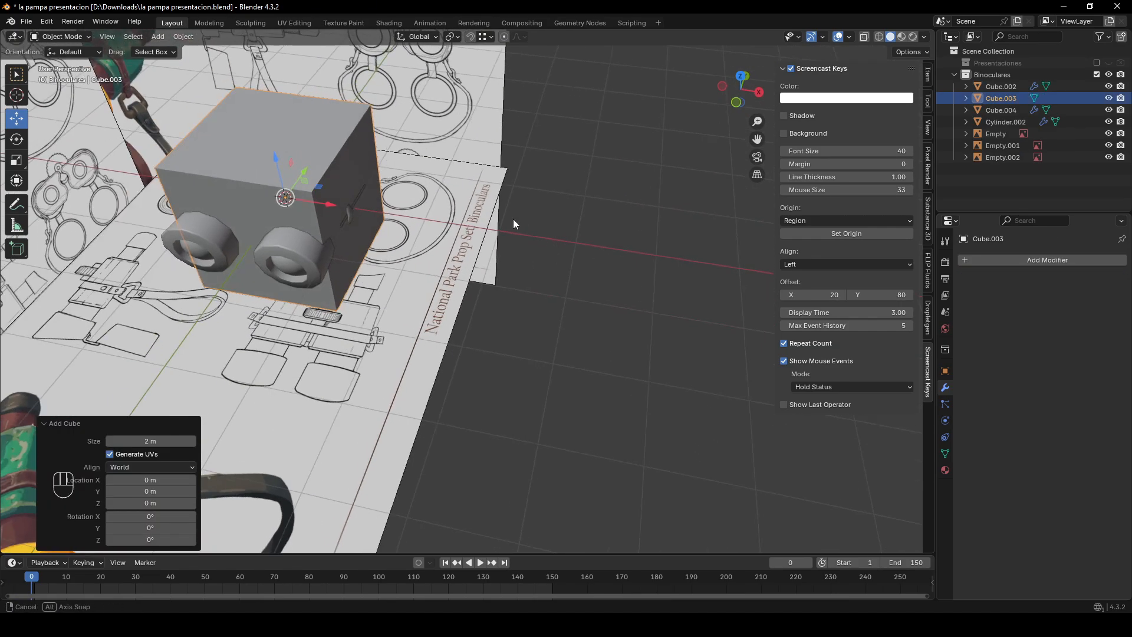
key("g")
key("x")
left_click(759, 282)
middle_click_drag(760, 282, 682, 275, "shift")
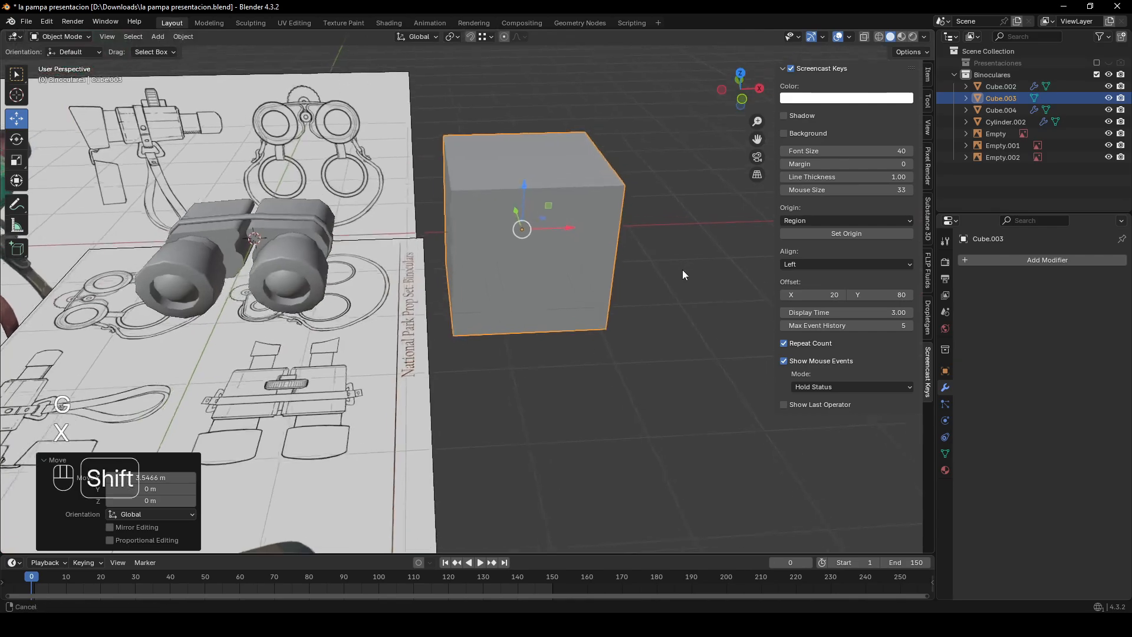
- Try subdividing all faces of the new cube twice into a 4 × 4 grid
scroll(613, 261, "up", 2)
key("Tab")
middle_click_drag(604, 260, 593, 284)
key("Tab")
key("Tab")
key("3")
right_click(563, 265)
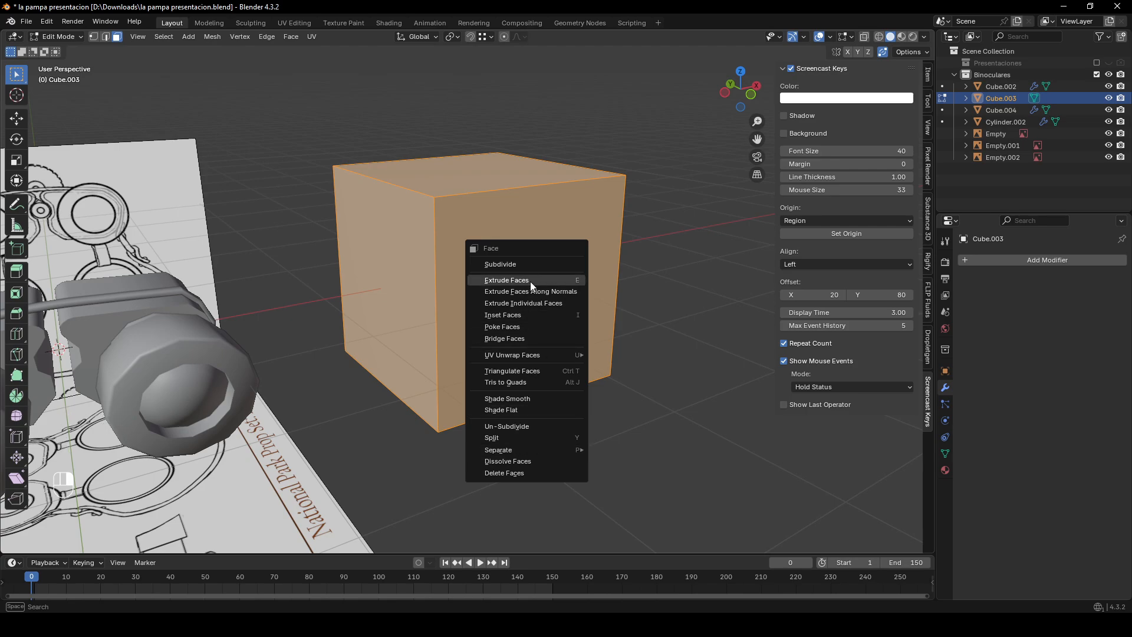
left_click(537, 263)
mouse_move(537, 263)
middle_mouse_down()
mouse_move(505, 235)
mouse_move(545, 243)
middle_mouse_up()
left_click(504, 238)
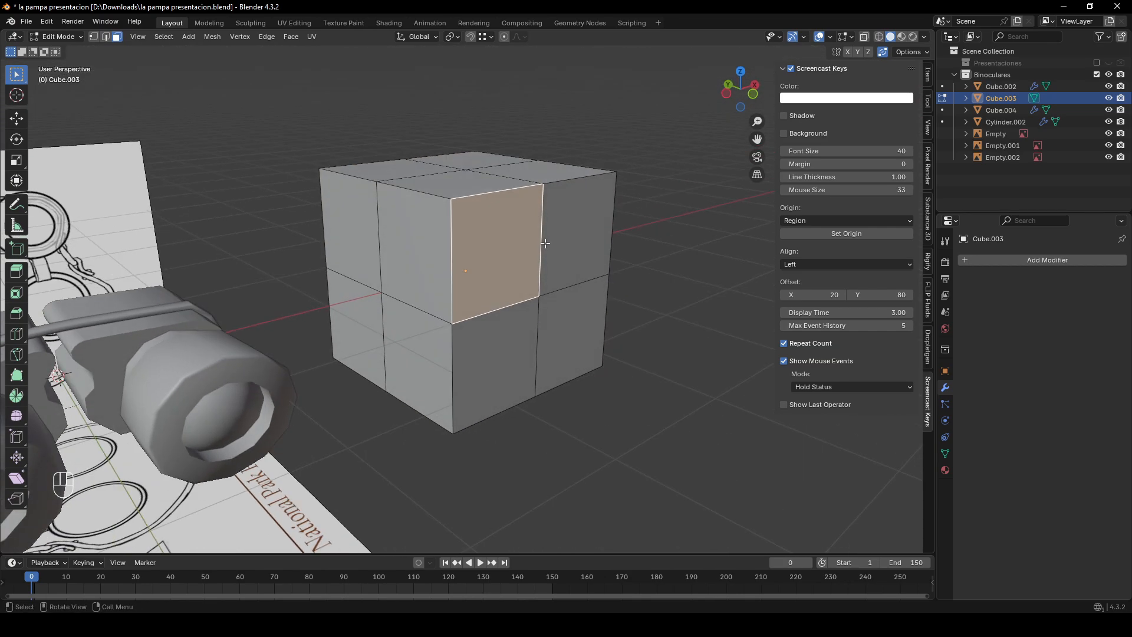
key("a")
right_click(580, 244)
left_click(580, 244)
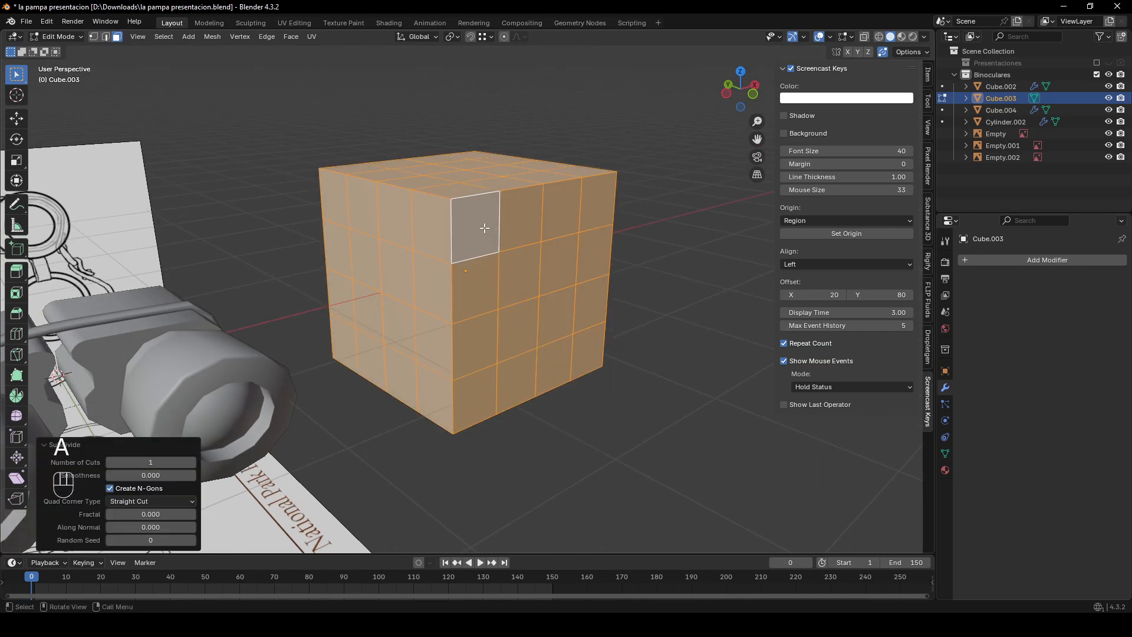
- Undo both subdivisions of the cube and inspect its plain edges
key("ctrl+z")
key("ctrl+z")
key("ctrl+z")
key("ctrl+z")
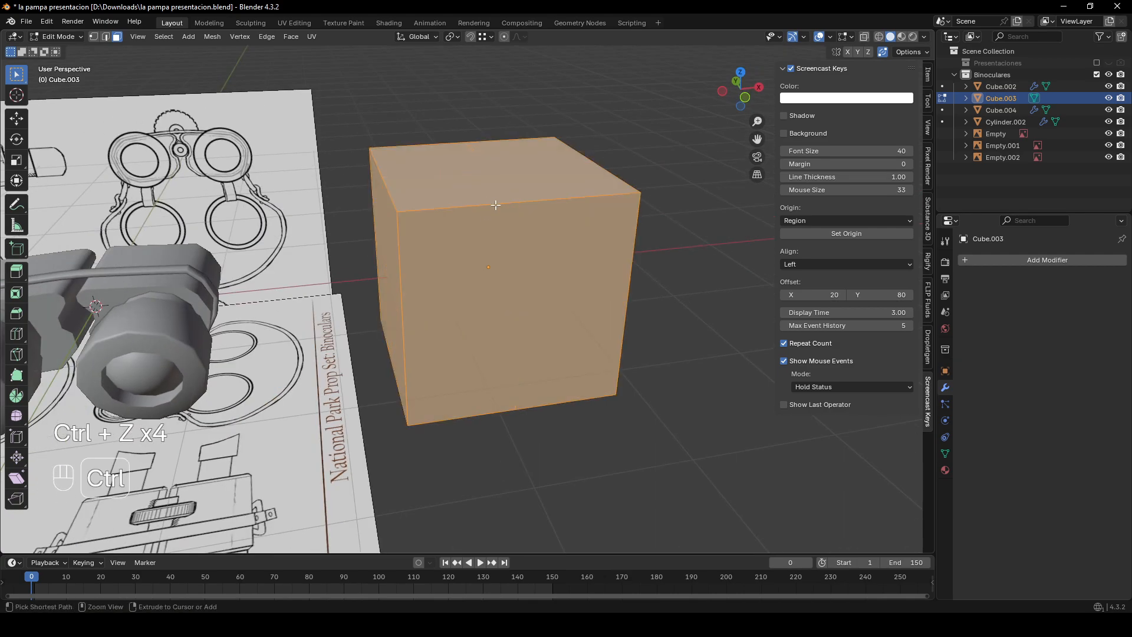
key("ctrl+z")
key("2")
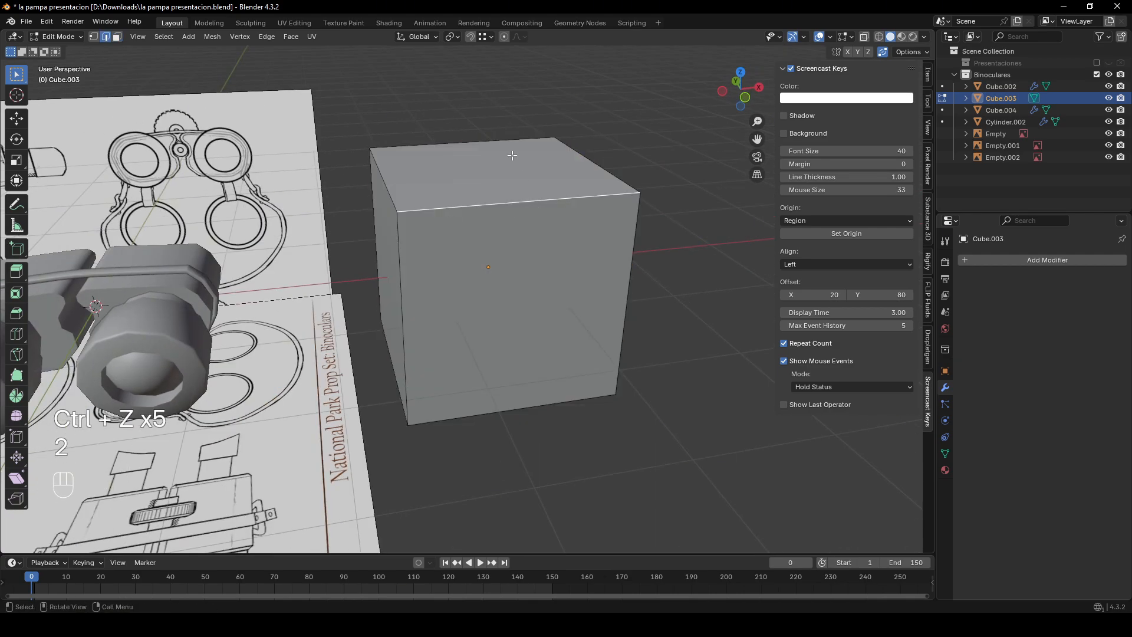
middle_click_drag(419, 293, 467, 293)
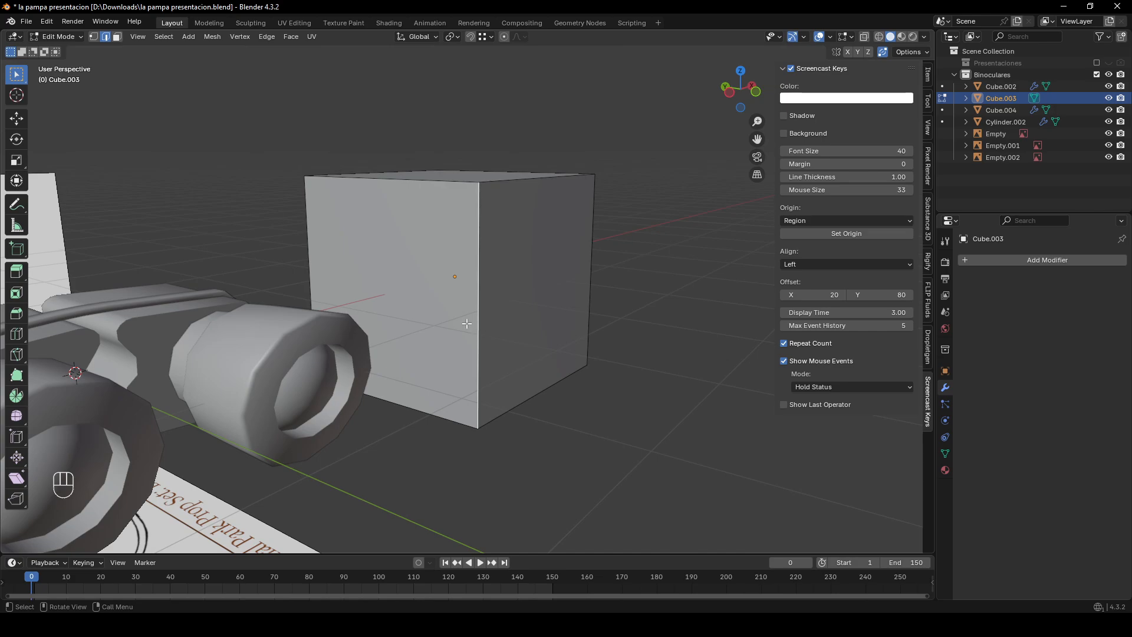
middle_click_drag(649, 285, 533, 399)
- Try subdividing all the cube's faces four times into a dense grid
key("3")
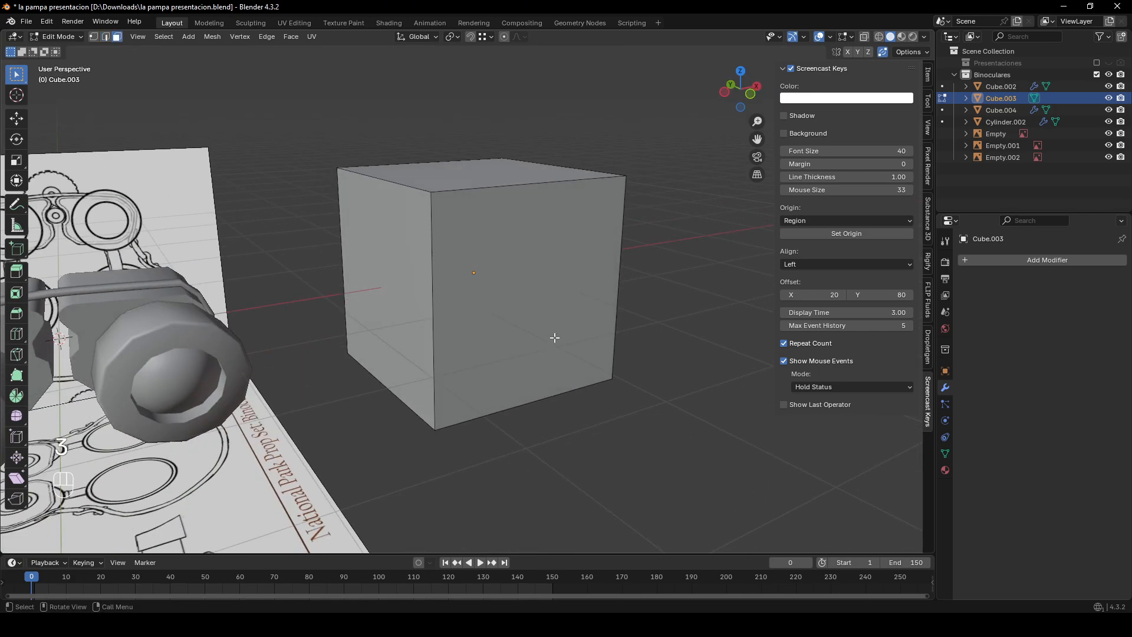
key("a")
right_click(556, 297)
left_click(556, 298)
middle_click_drag(557, 299, 613, 273)
right_click(547, 259)
left_click(547, 259)
right_click(547, 260)
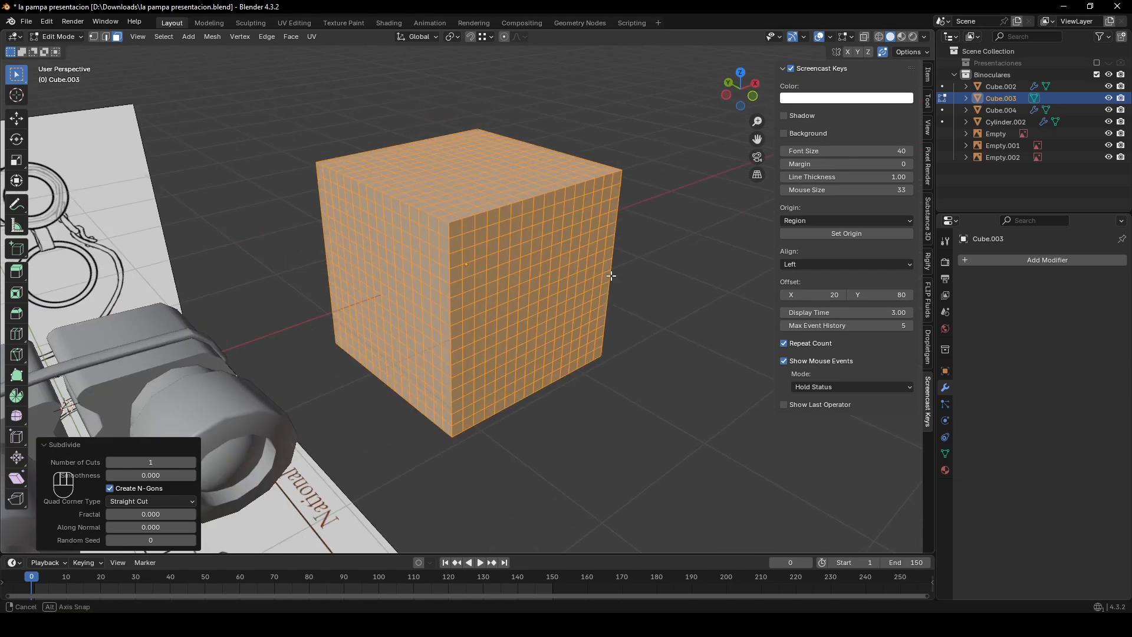
- Undo the four subdivisions and leave mesh editing of the cube
key("ctrl+z")
key("ctrl+z")
key("ctrl+z")
key("ctrl+z")
key("Tab")
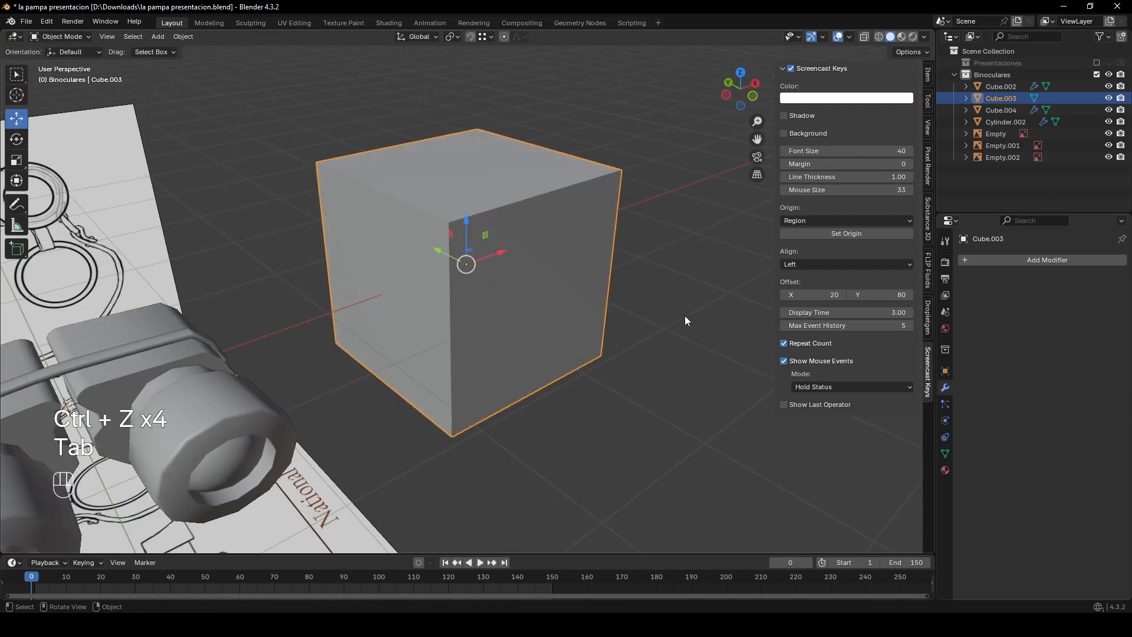
- Subdivide all the cube's faces three times into an 8 × 8 grid
key("Tab")
middle_click_drag(635, 320, 614, 315)
right_click(565, 301)
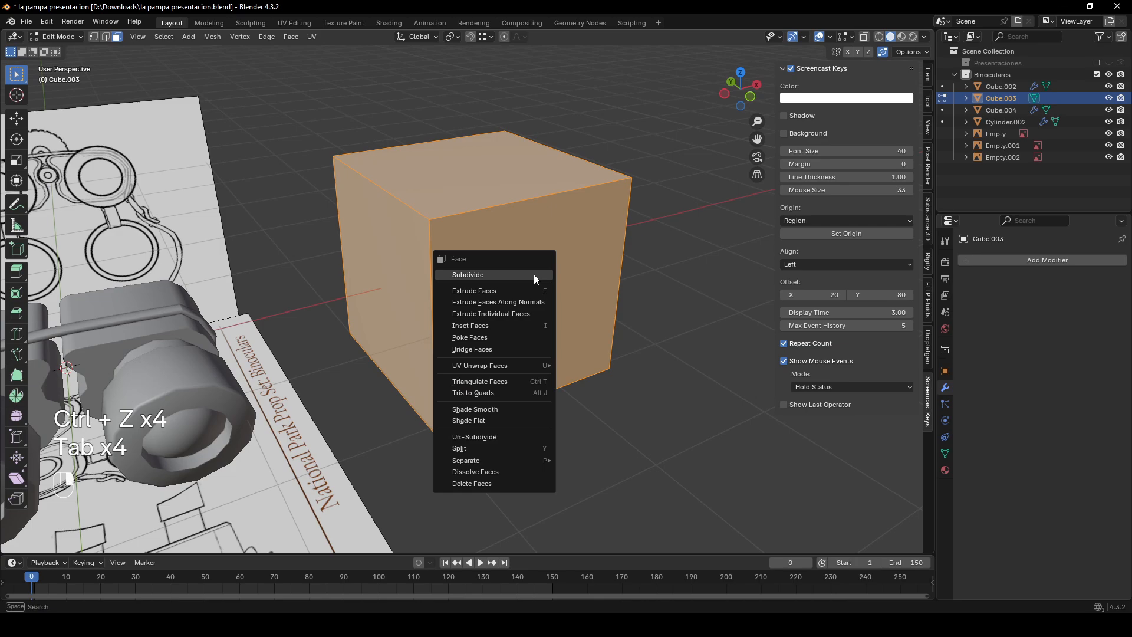
left_click(533, 274)
- Try moving the near upper corner vertex of the subdivided cube horizontally with Z locked
key("1")
left_click(444, 228)
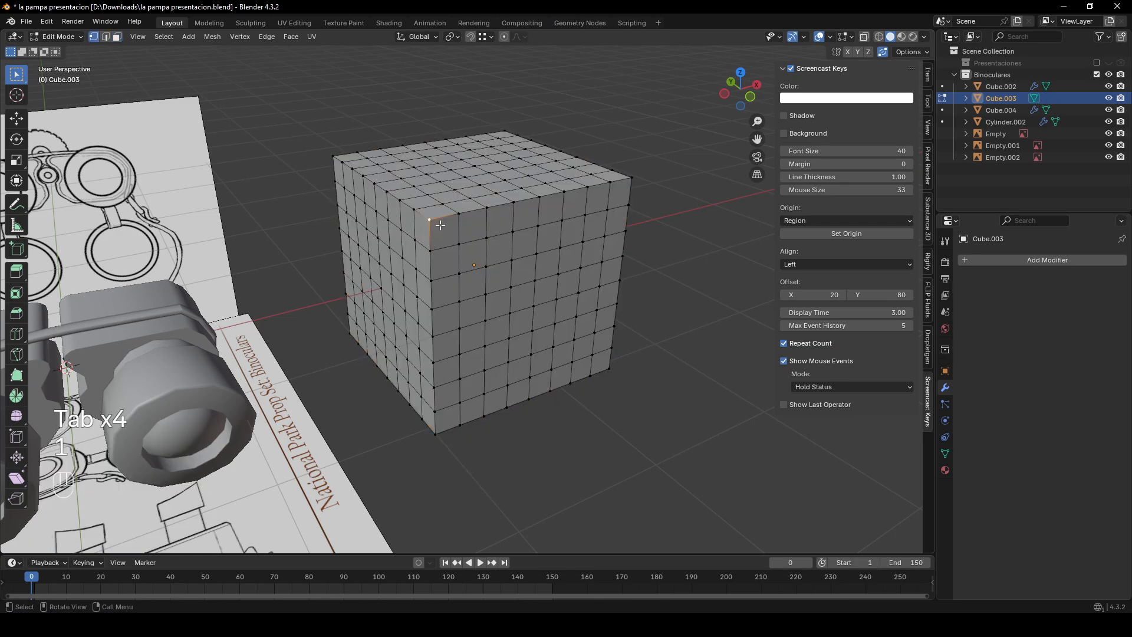
middle_click_drag(444, 228, 448, 257)
key("g")
key("shift+z")
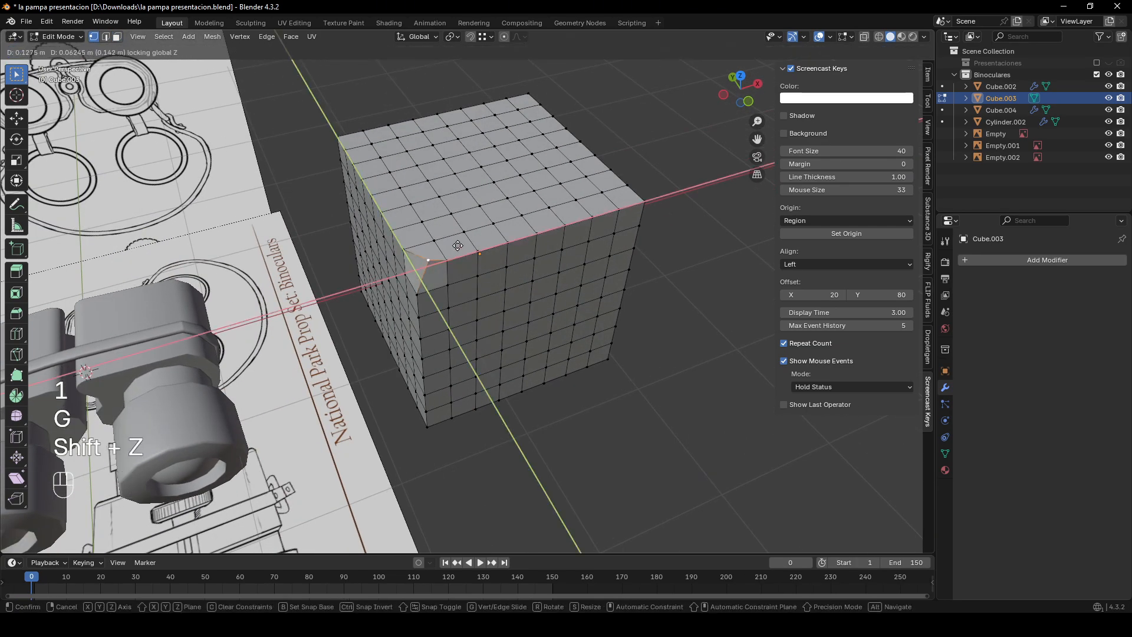
right_click(445, 260)
- Enable proportional editing and pull the near upper corner inward with Z locked, using an enlarged influence radius
left_click(504, 36)
key("g")
key("shift+z")
scroll(459, 248, "down", 13)
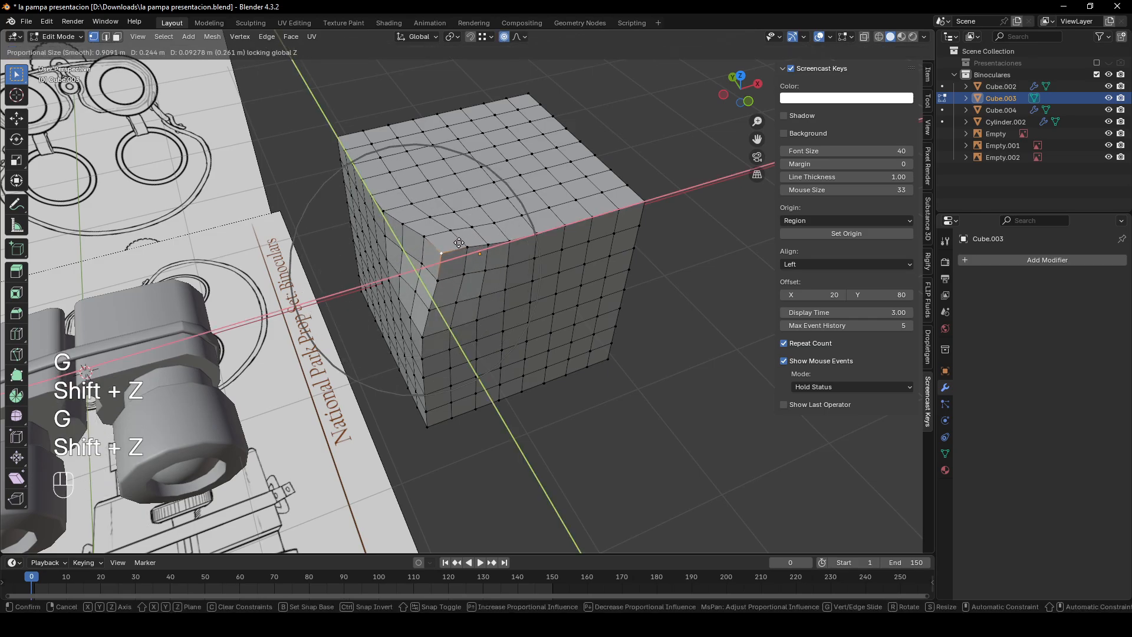
left_click(508, 224)
- Apply Shade Auto Smooth to the deformed cube with a 60° angle
middle_click_drag(508, 225, 545, 280)
key("Tab")
key("Tab")
key("Tab")
right_click(511, 271)
left_click(510, 271)
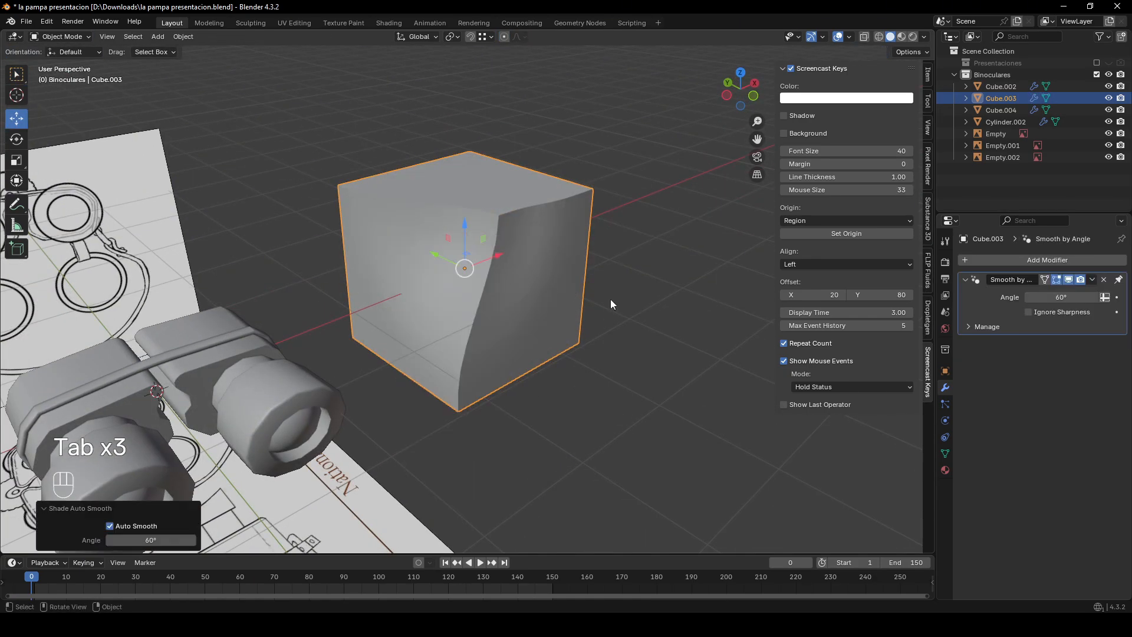
- Undo the smoothing, corner deformation and subdivisions to restore the plain cube
middle_click_drag(610, 298, 724, 262)
key("ctrl+z")
key("ctrl+z")
key("ctrl+z")
key("ctrl+z")
key("ctrl+z")
key("ctrl+z")
key("ctrl+z")
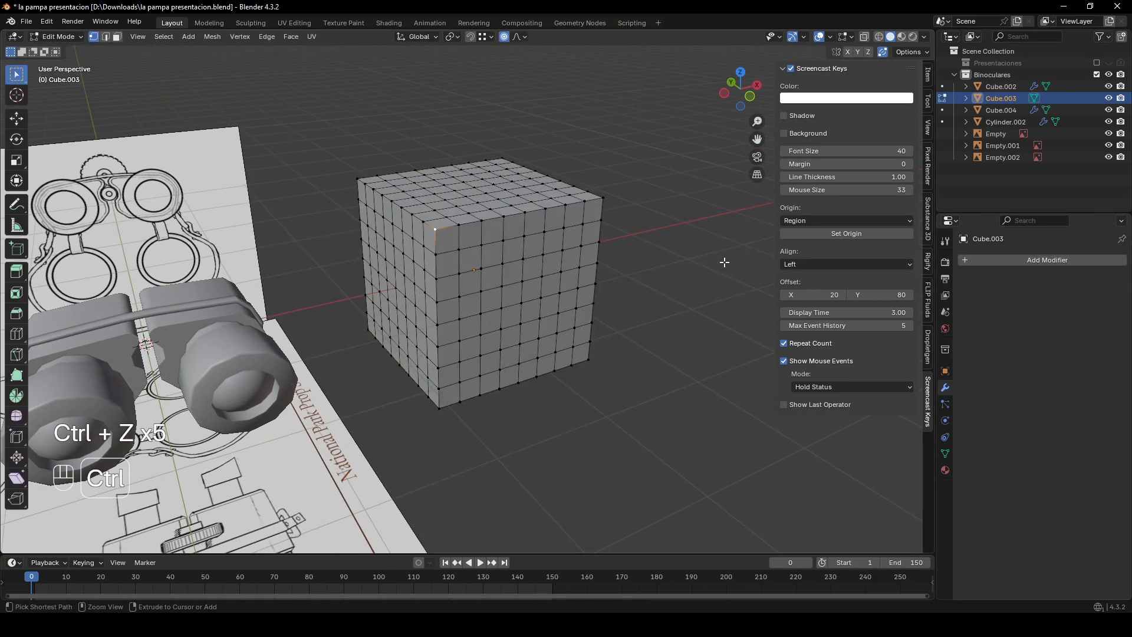
key("Tab")
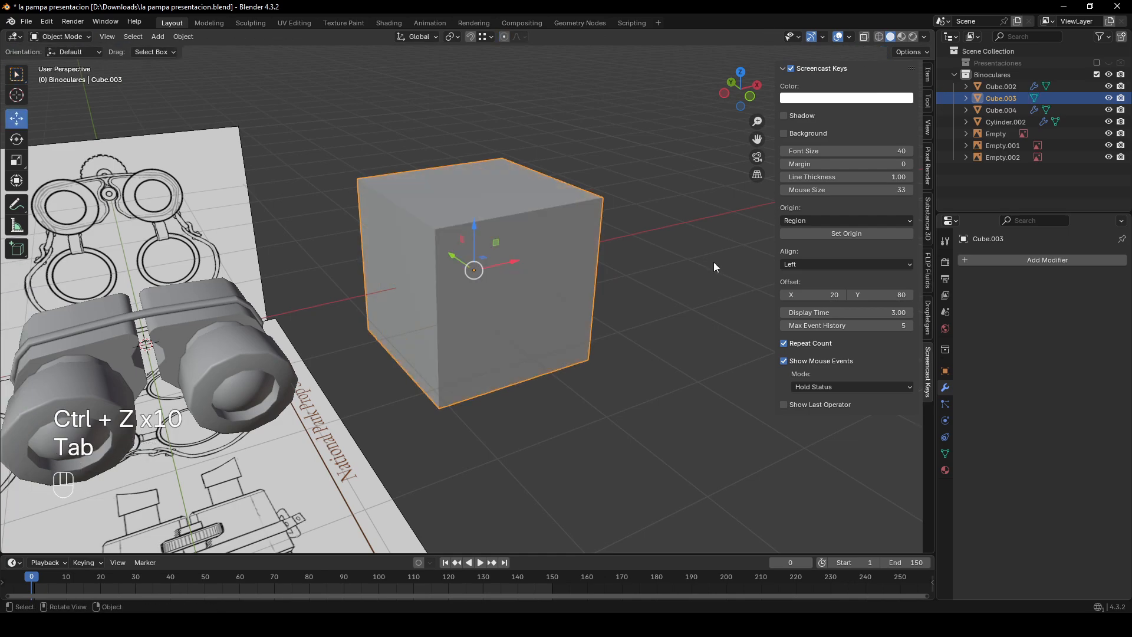
- Add a Subdivision Surface modifier to the cube
middle_click_drag(713, 262, 914, 323)
left_click(1017, 267)
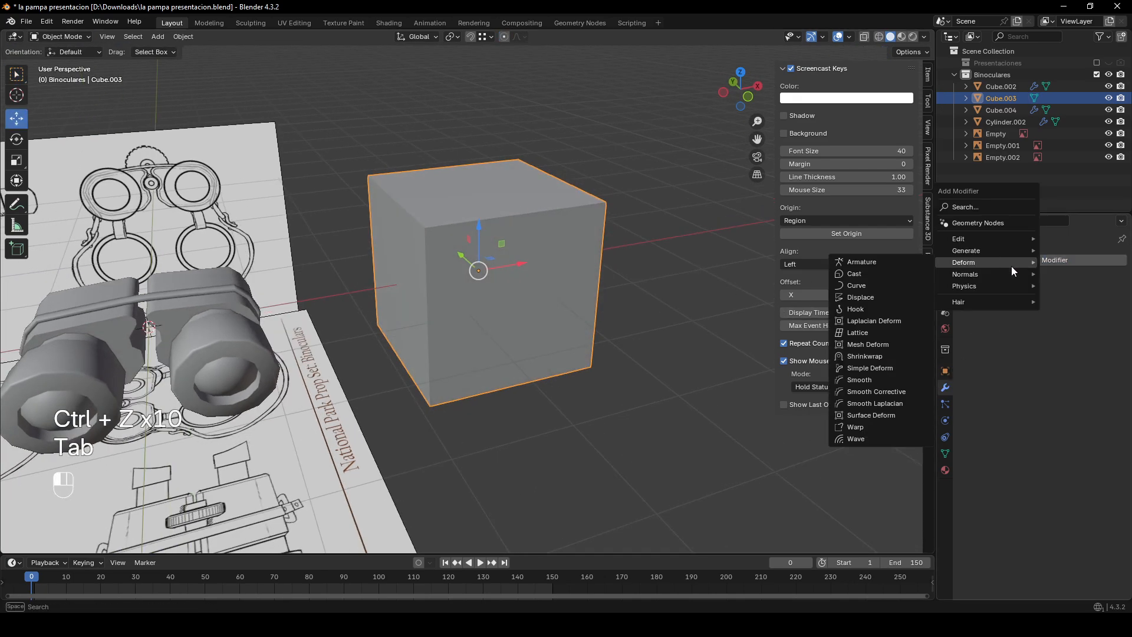
type("subd")
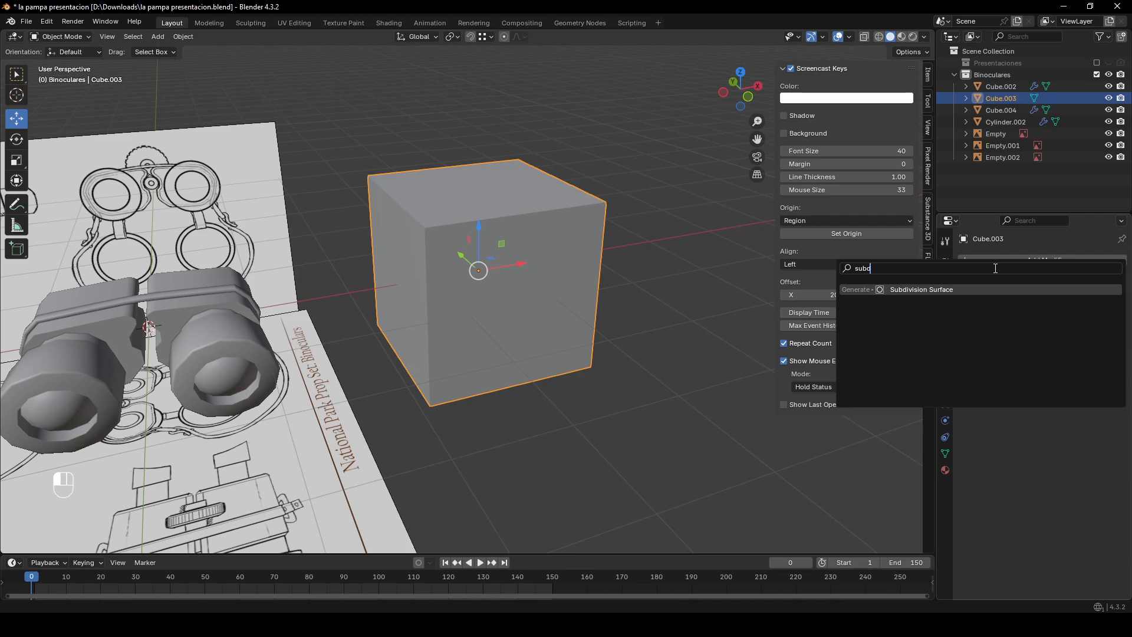
left_click(912, 291)
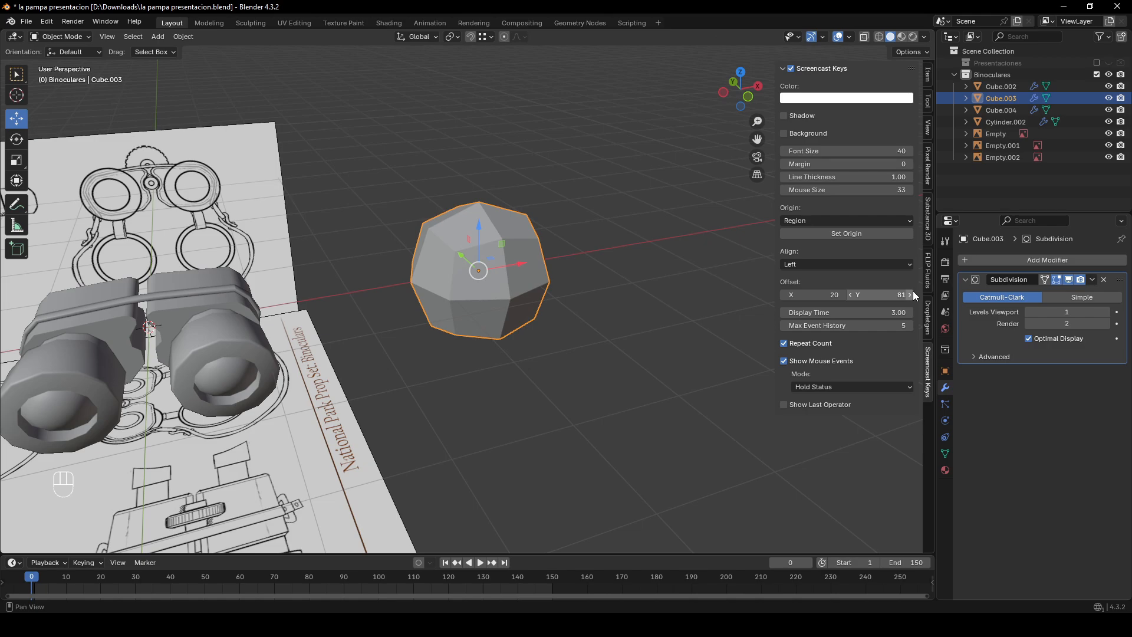
- Check the cube's control cage and set the Subdivision modifier's viewport levels to 3
key("Tab")
scroll(561, 212, "up", 4)
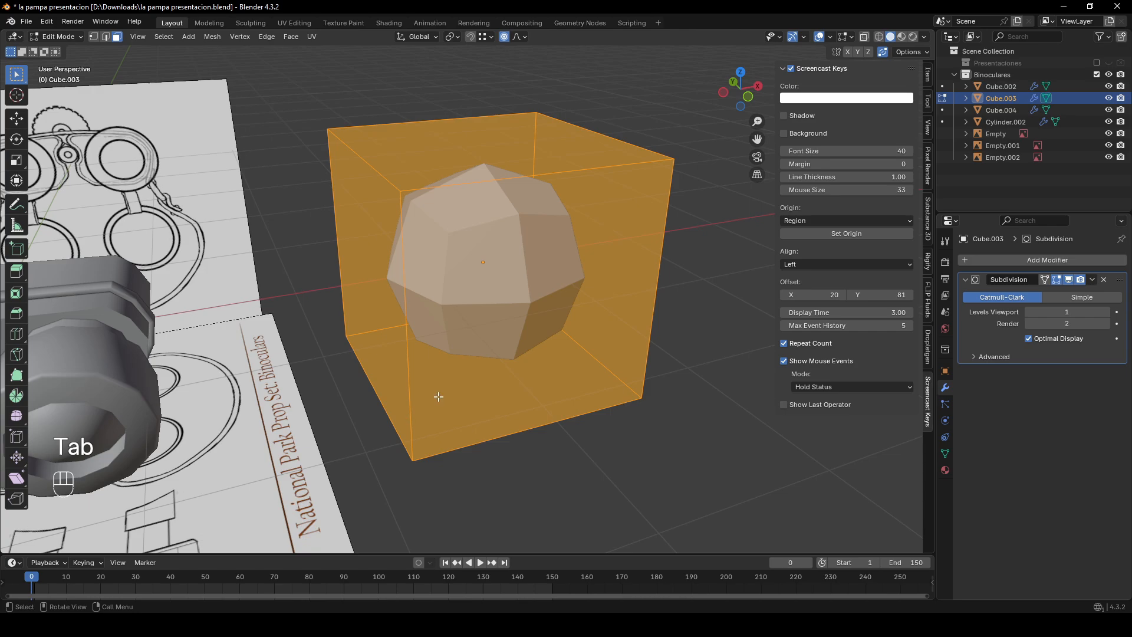
middle_click_drag(438, 397, 424, 394)
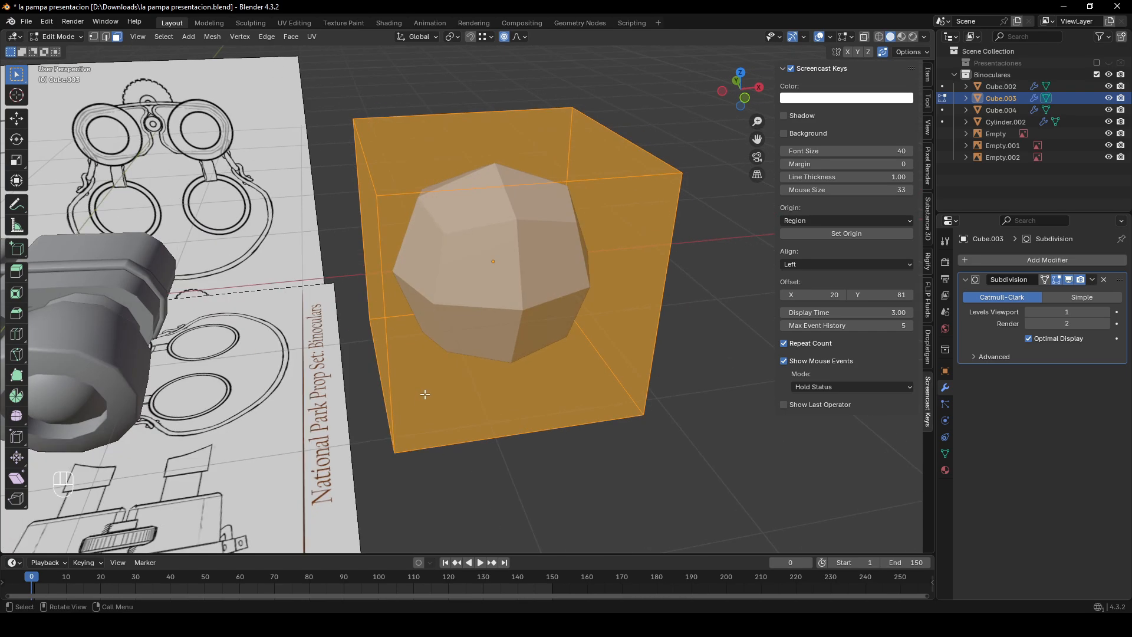
key("Tab")
middle_click_drag(446, 384, 474, 383)
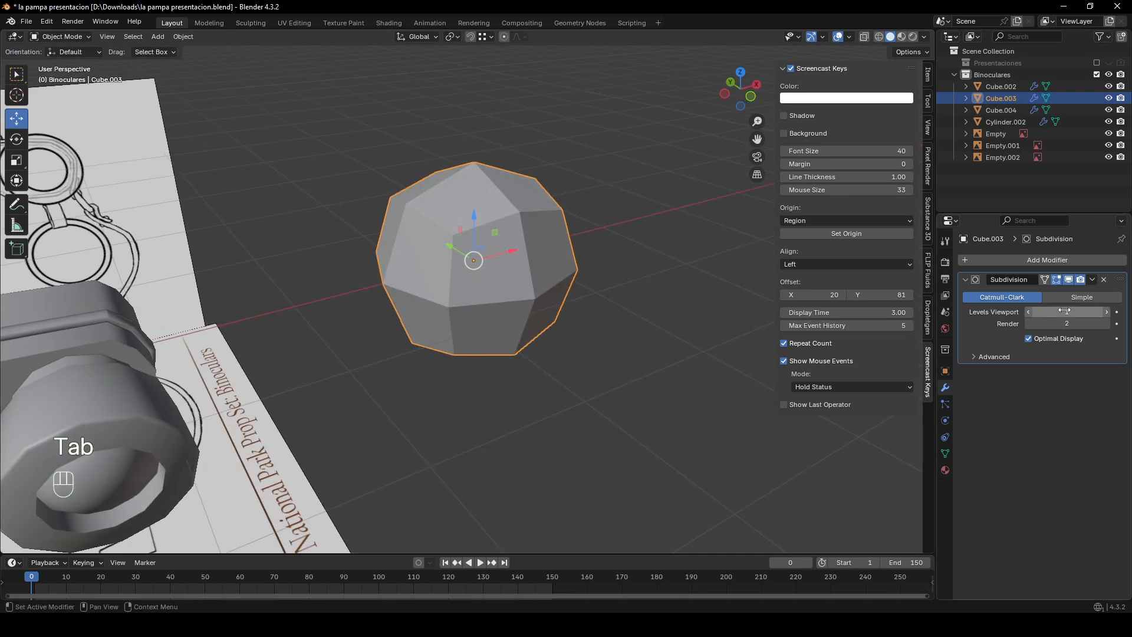
left_click(1107, 312)
left_click(1107, 312)
scroll(577, 313, "up", 2)
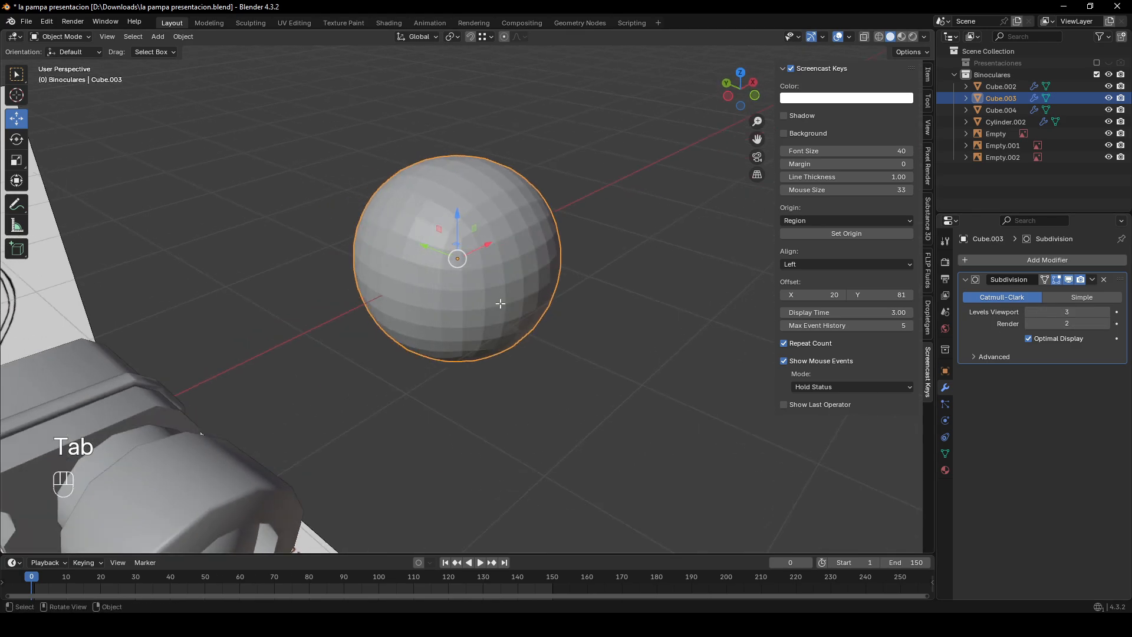
- Compare the smoothed sphere with its original cube cage by switching between object and mesh editing
key("Tab")
key("Tab")
key("Tab")
middle_click_drag(648, 328, 621, 326)
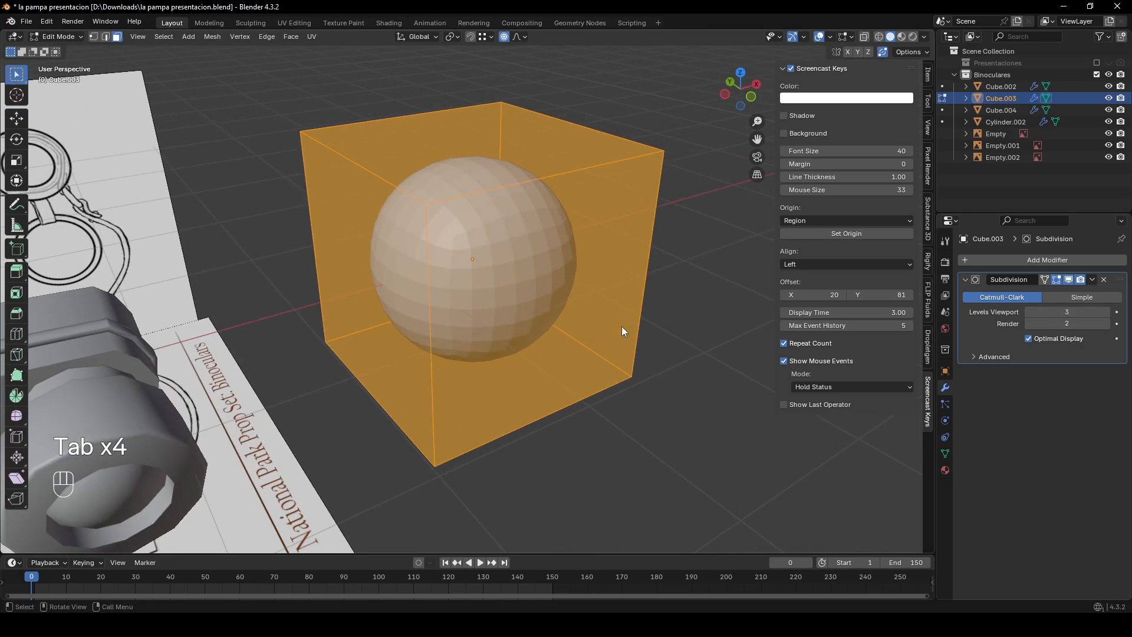
key("Tab")
key("Tab")
- Try moving the cage's near upper corner vertex freely with proportional editing
key("1")
left_click(426, 205)
middle_click_drag(474, 240, 470, 267)
key("g")
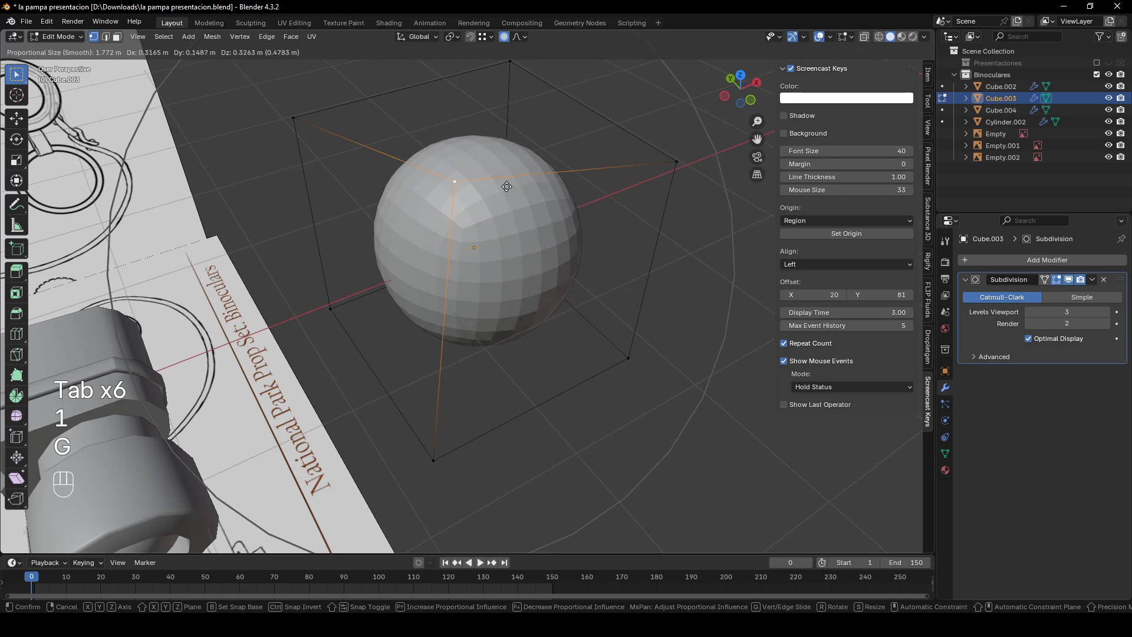
right_click(511, 182)
- Try moving the cage's near upper corner vertex in the horizontal plane without proportional editing, and undo the move
middle_click_drag(535, 225, 515, 268)
key("g")
key("shift+z")
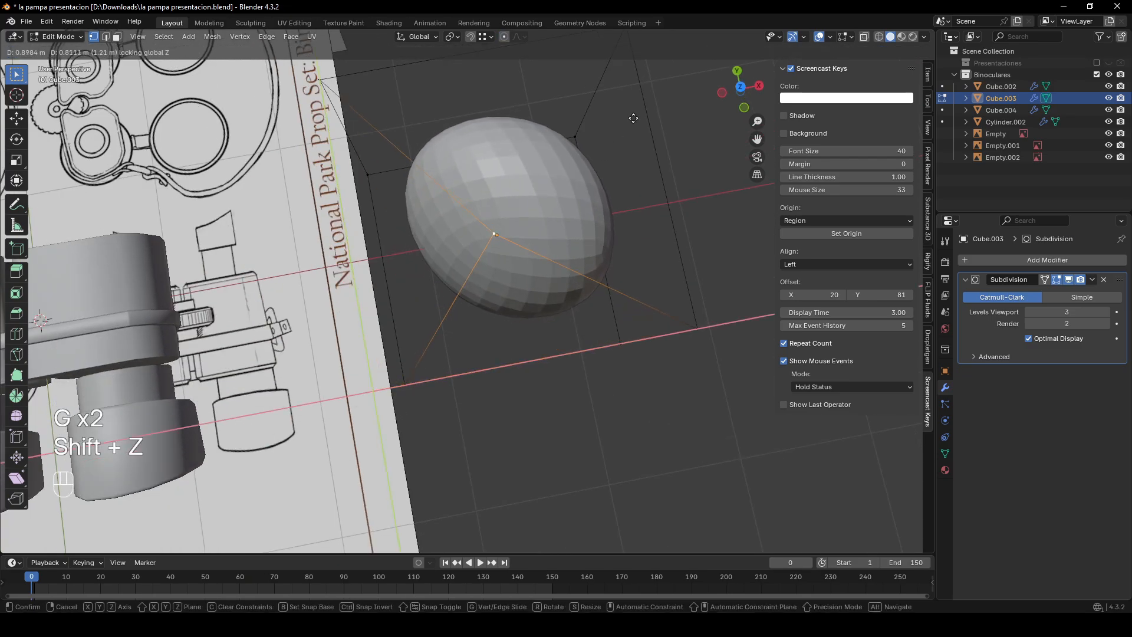
left_click(644, 110)
mouse_move(578, 239)
middle_mouse_down()
mouse_move(624, 320)
mouse_move(589, 232)
mouse_move(567, 242)
middle_mouse_up()
key("ctrl+z")
- Crease the four upper edges of the cube's cage and compare the flattened end in object display
key("Tab")
key("Tab")
key("2")
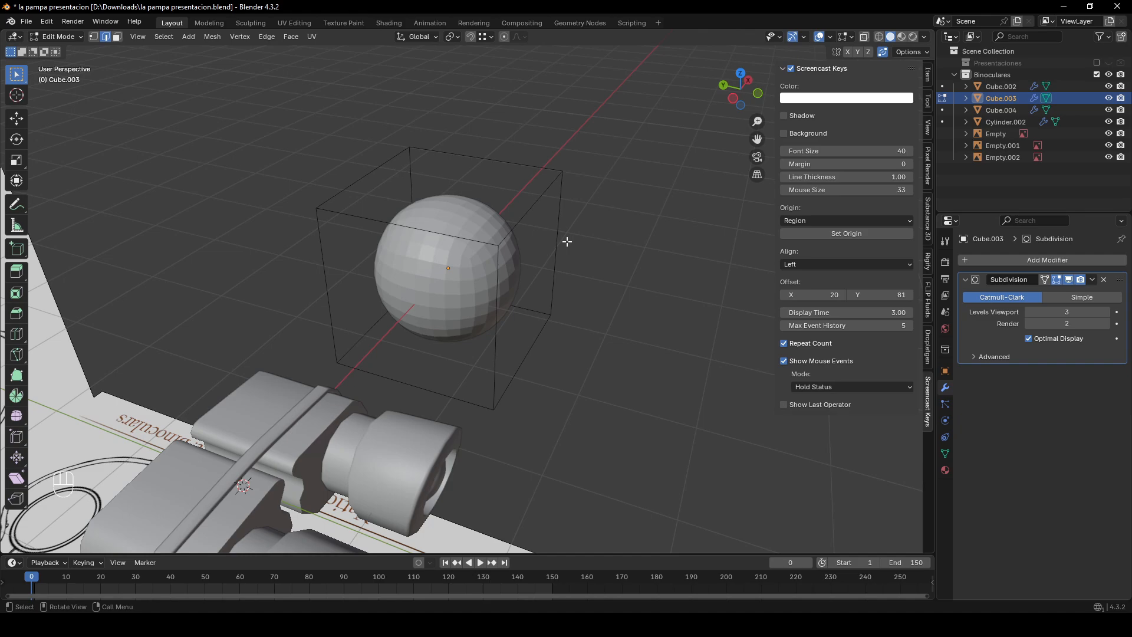
middle_click_drag(567, 242, 550, 214)
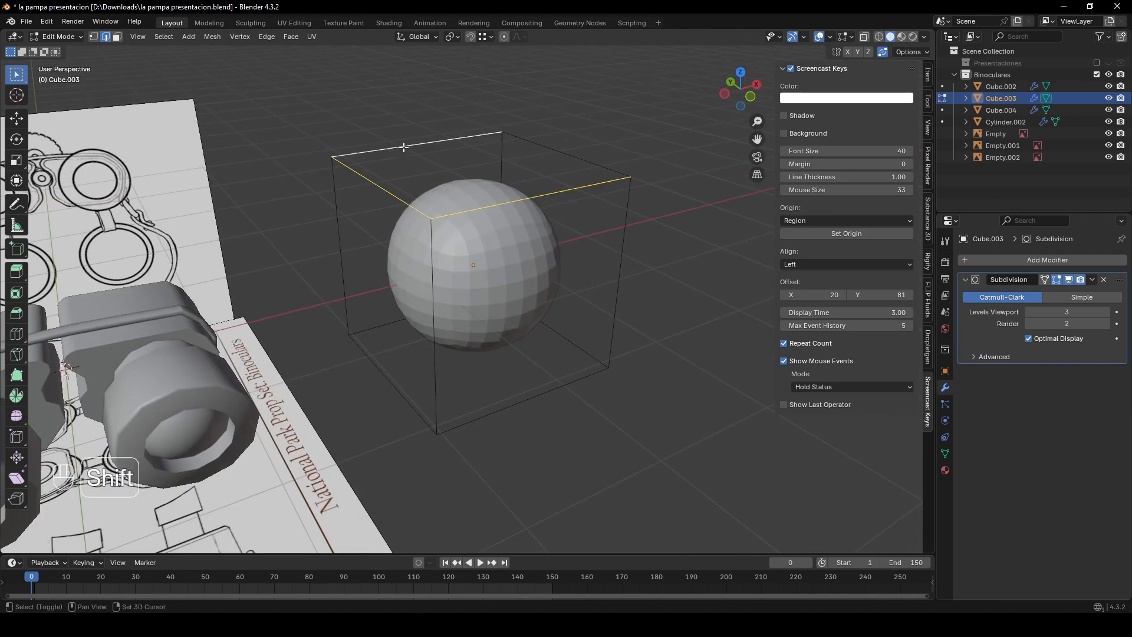
left_click(579, 153, "shift")
middle_click_drag(579, 152, 581, 308)
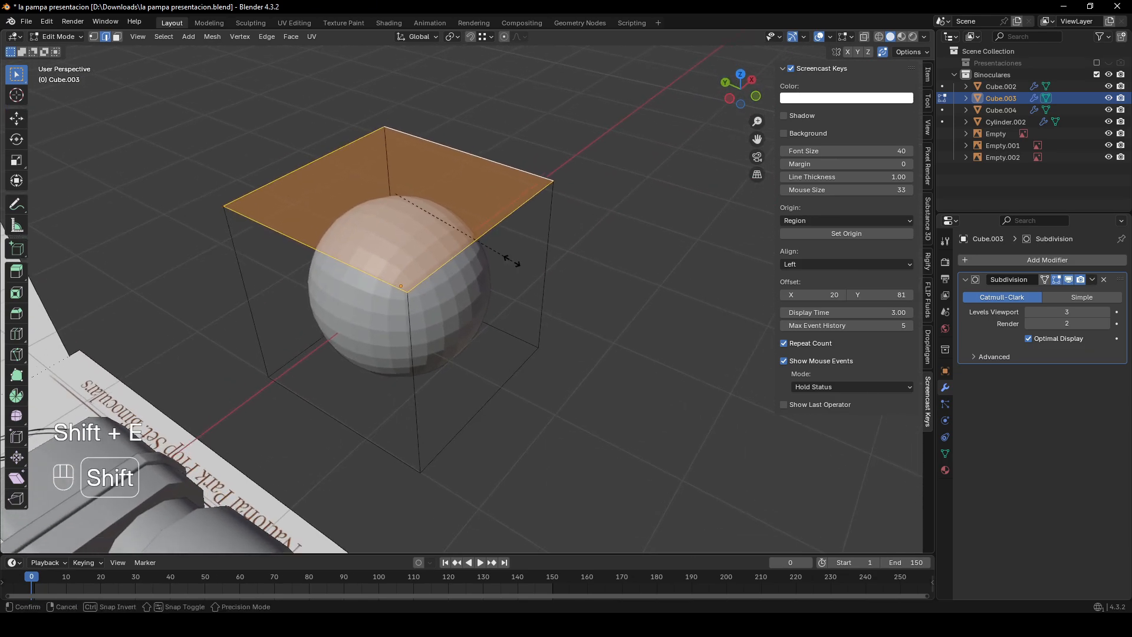
key("shift+e")
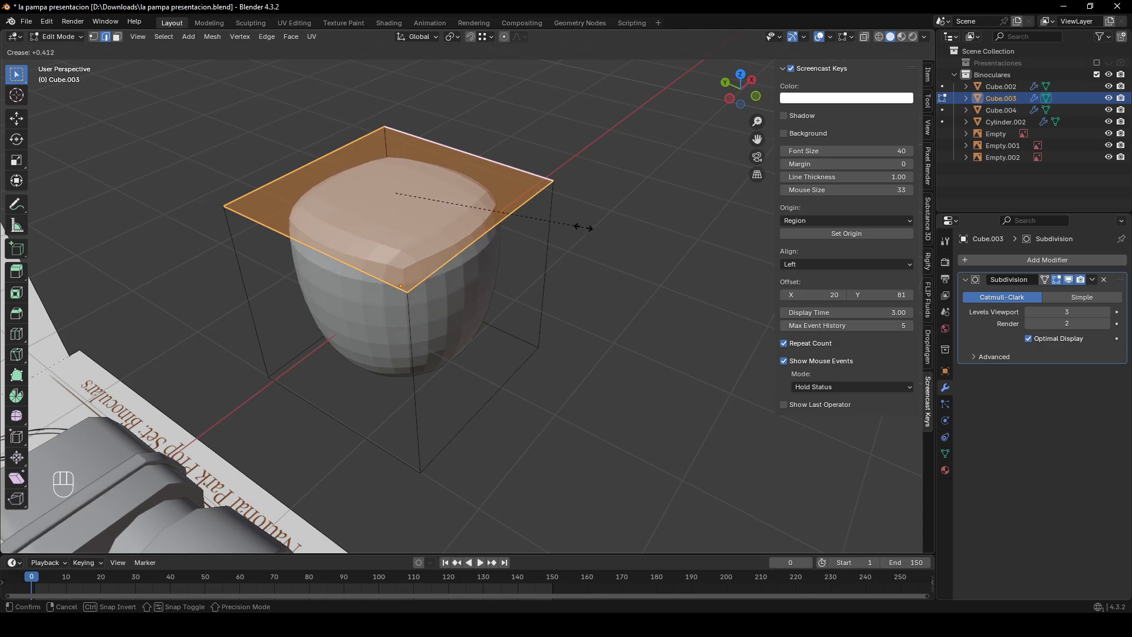
left_click(657, 235)
key("Tab")
middle_click_drag(657, 235, 412, 205)
middle_click_drag(576, 246, 483, 296)
- Crease the near vertical corner edge of the cage and check how it sharpens the smoothed shape
key("Tab")
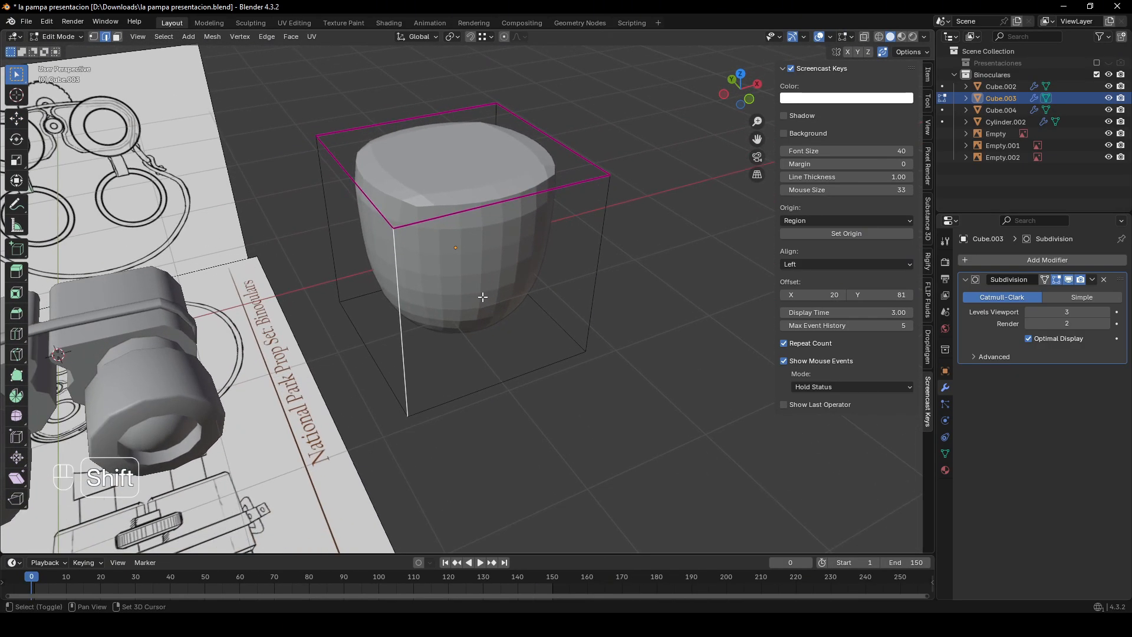
key("shift+e")
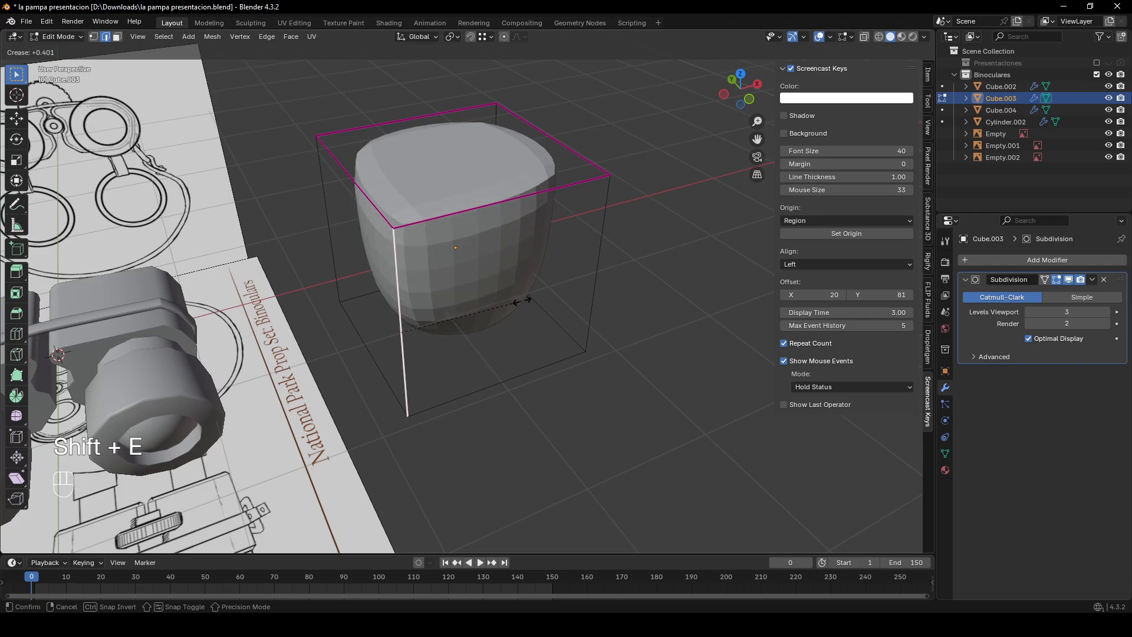
left_click(560, 298)
middle_click_drag(650, 290, 543, 305)
key("Tab")
key("Tab")
middle_click_drag(642, 302, 509, 324, "shift")
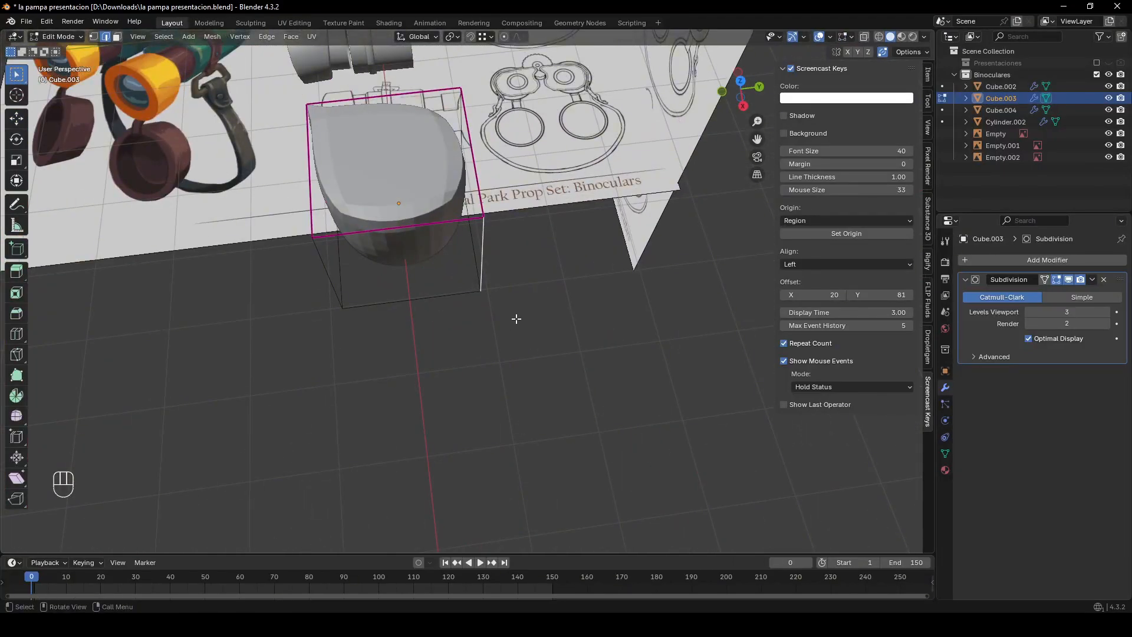
- Move the creased vertical edge outward about 1.27 m in the horizontal plane and adjust its crease
key("g")
key("shift+z")
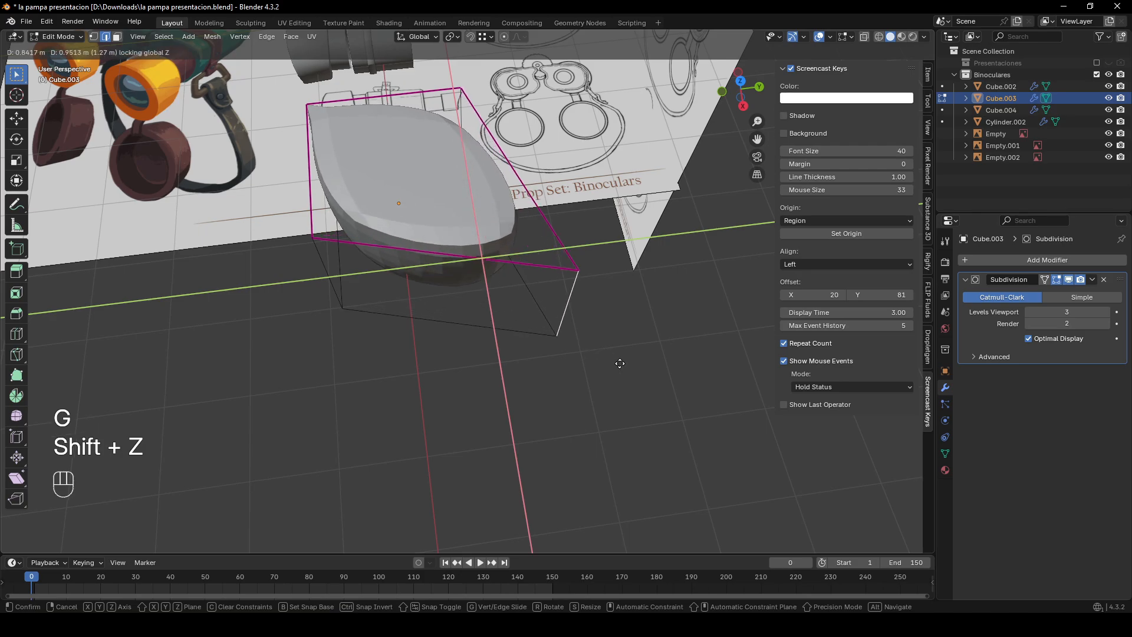
left_click(625, 366)
middle_click_drag(625, 366, 501, 318)
key("shift+e")
left_click(684, 295)
key("Tab")
key("Tab")
- Extrude the cage's bottom face about 0.49 m and scale it down to about 0.37
key("3")
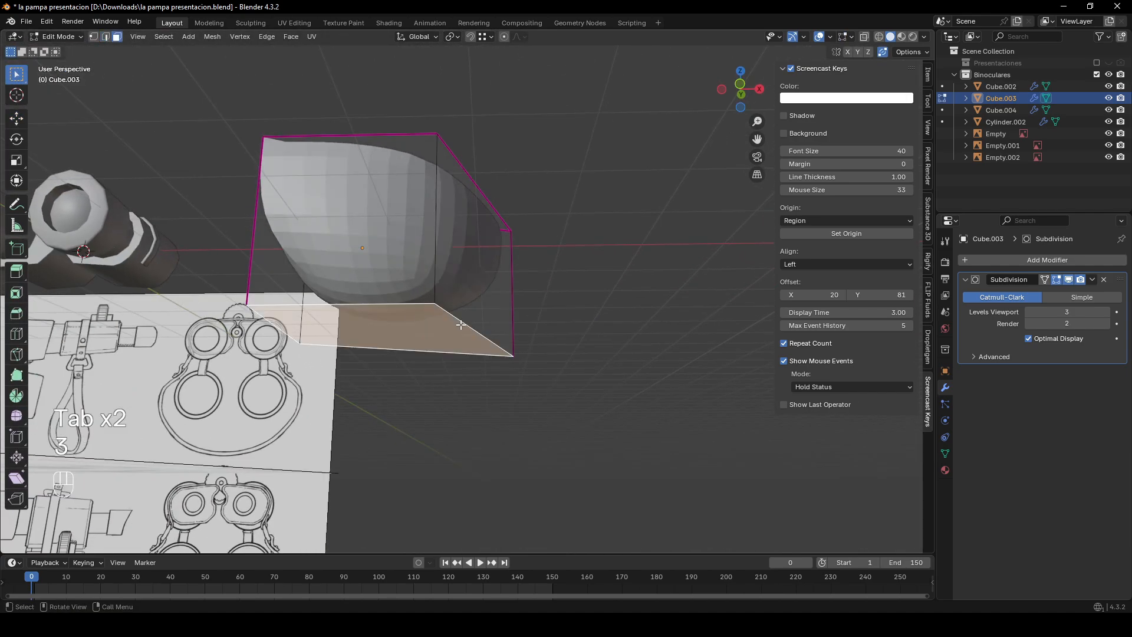
key("e")
left_click(512, 367)
key("s")
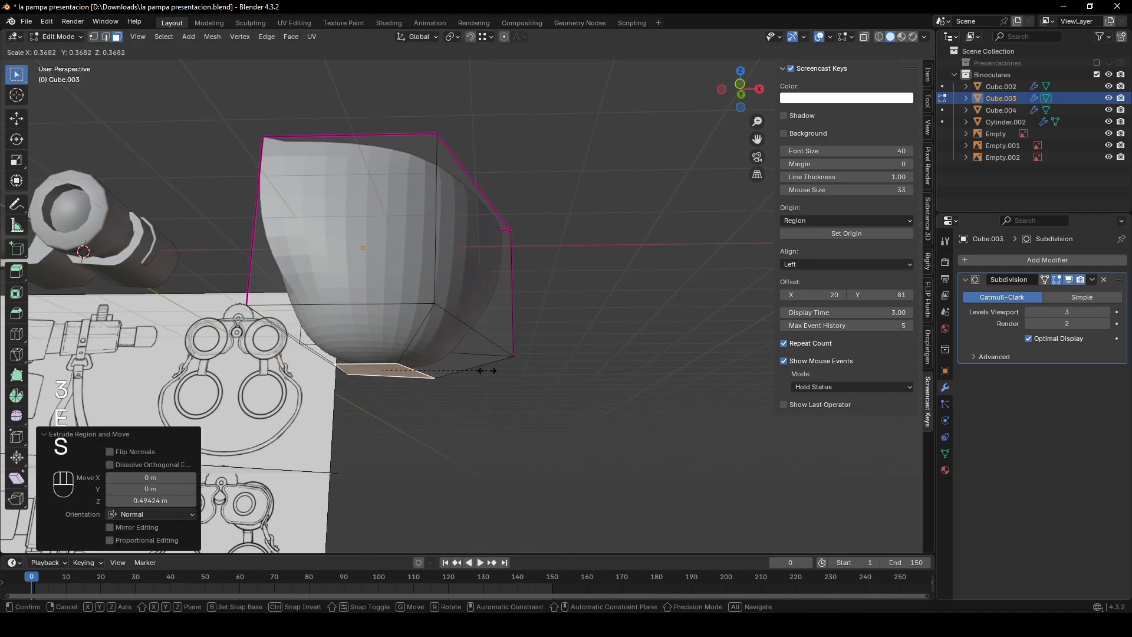
left_click(488, 366)
middle_click_drag(487, 366, 598, 342)
- Undo the bottom extrusion, the edge move and the vertical edge's creasing on the demonstration cube
key("ctrl+z")
key("ctrl+z")
key("ctrl+z")
key("ctrl+z")
key("ctrl+z")
key("ctrl+z")
key("ctrl+z")
key("ctrl+z")
key("ctrl+z")
key("ctrl+z")
key("ctrl+z")
key("ctrl+z")
key("ctrl+z")
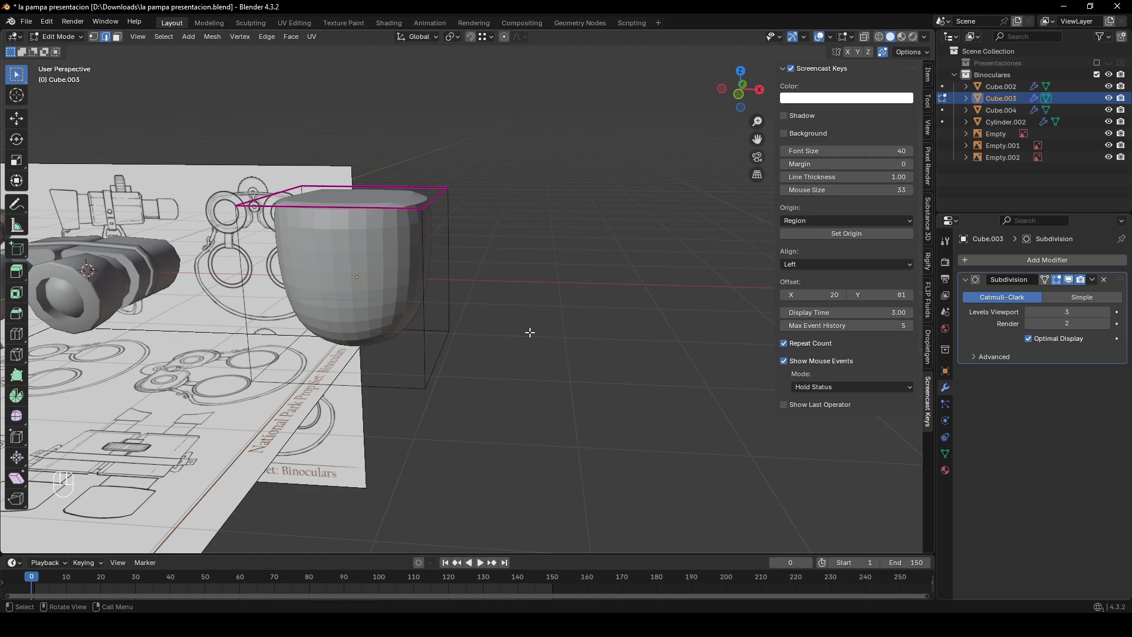
- Apply the Subdivision modifier to the demonstration cube, inspect the resulting dense mesh, and undo the application
middle_click_drag(361, 310, 430, 334)
key("Tab")
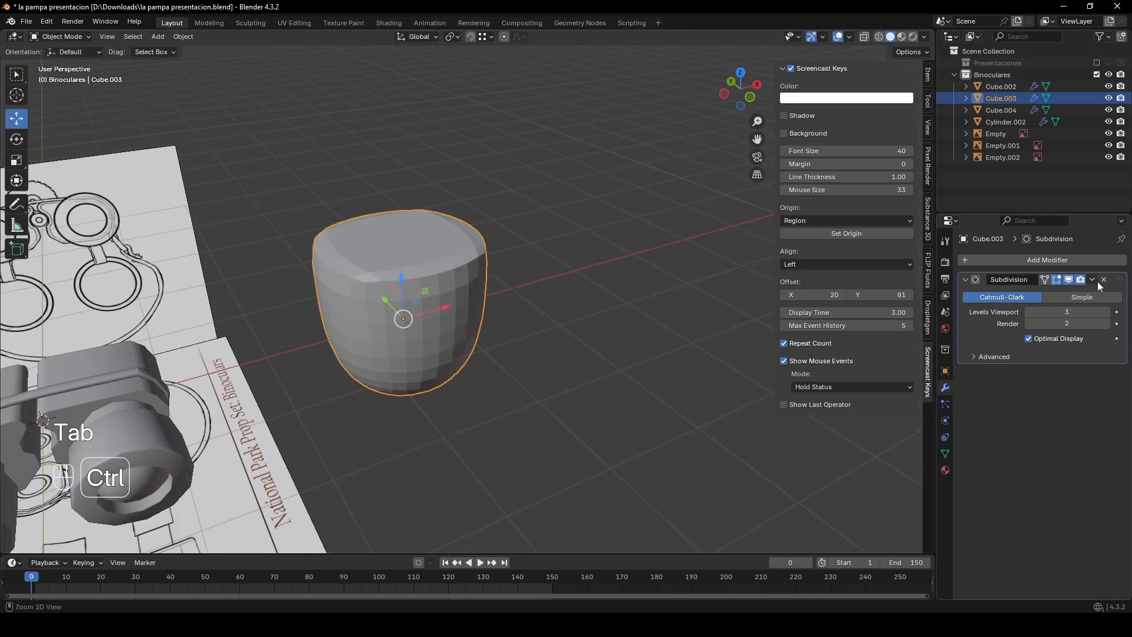
middle_click_drag(600, 311, 567, 304)
key("Tab")
key("Tab")
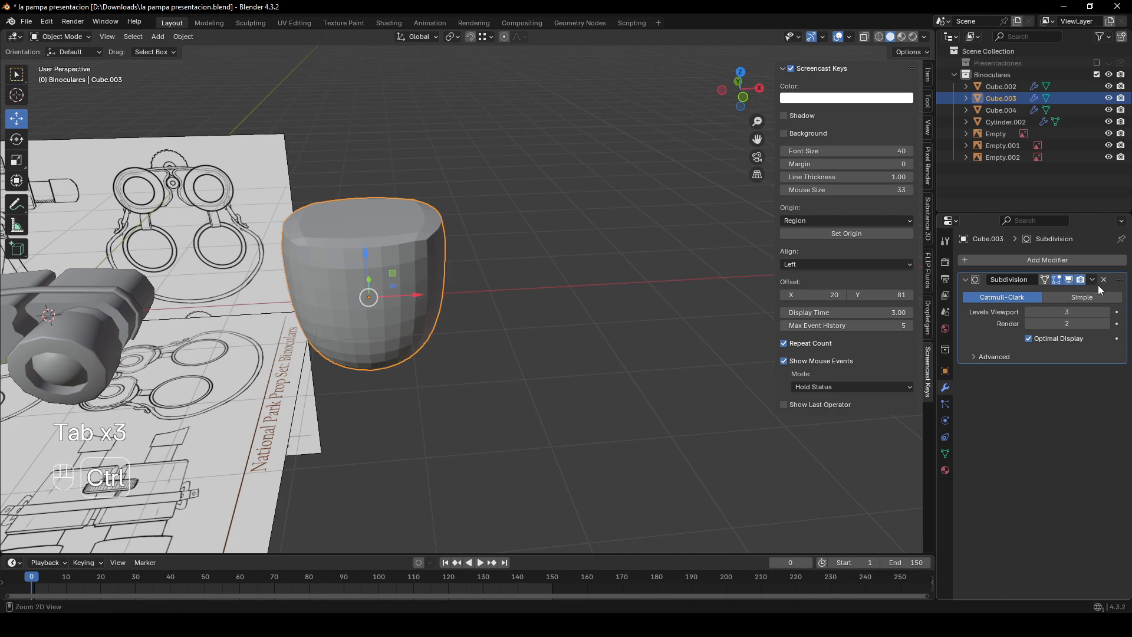
key("ctrl+a")
key("Tab")
middle_click_drag(487, 303, 464, 311)
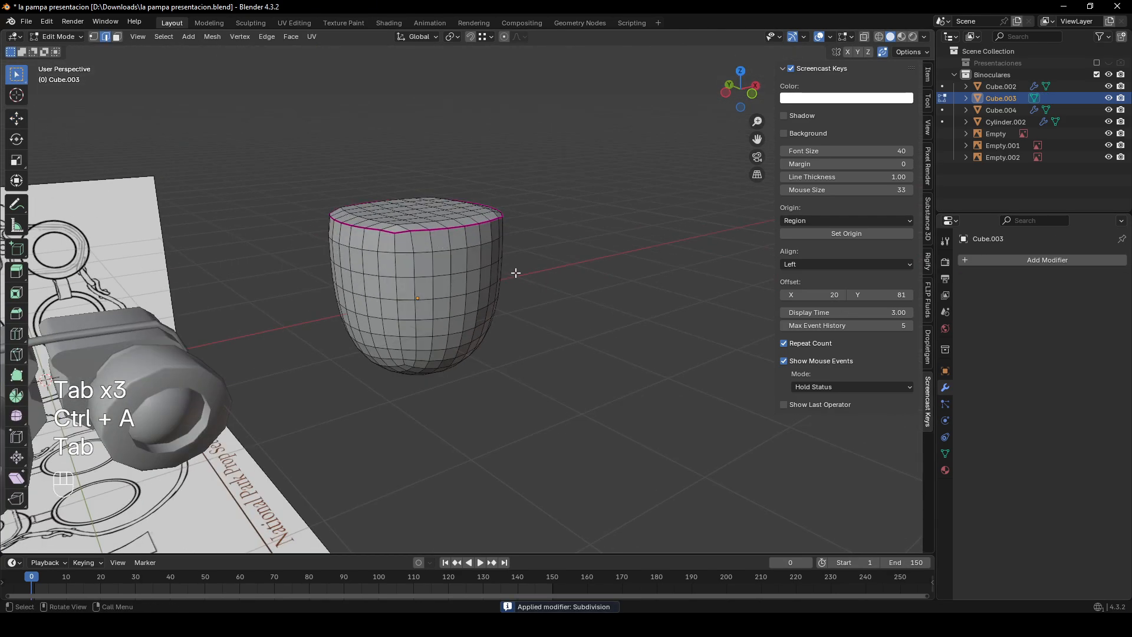
middle_click_drag(516, 273, 468, 278)
key("ctrl+z")
key("ctrl+z")
key("ctrl+z")
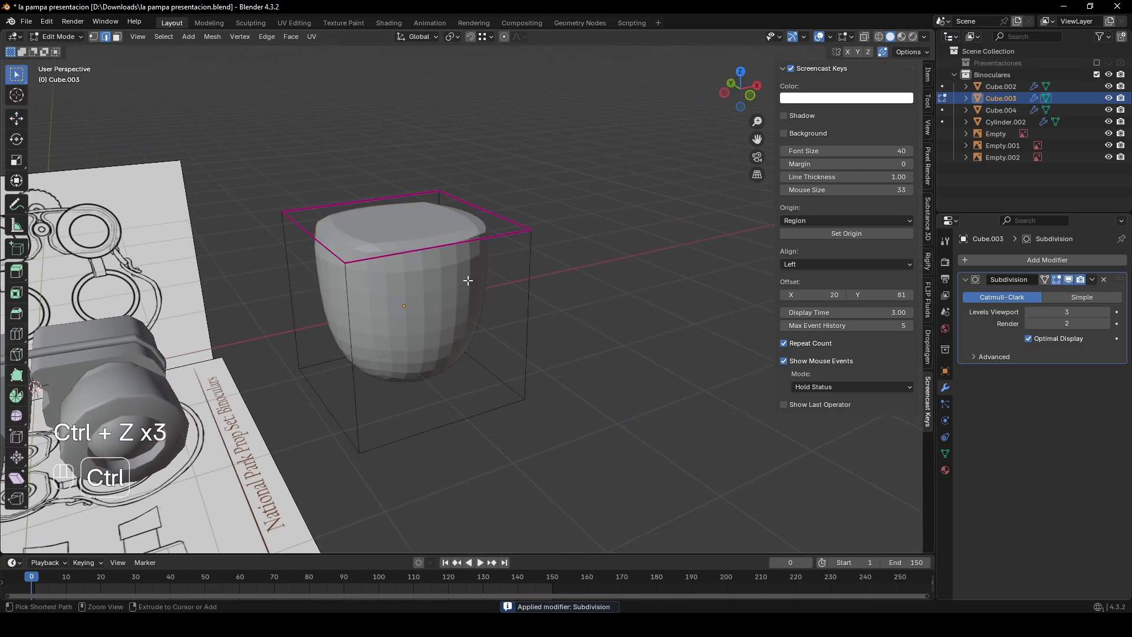
- Undo the cube's earlier edits and delete the demonstration cube from the scene
key("ctrl+z")
key("ctrl+z")
key("ctrl+z")
key("ctrl+z")
key("ctrl+z")
key("ctrl+z")
middle_click_drag(558, 290, 472, 294)
key("Tab")
key("Delete")
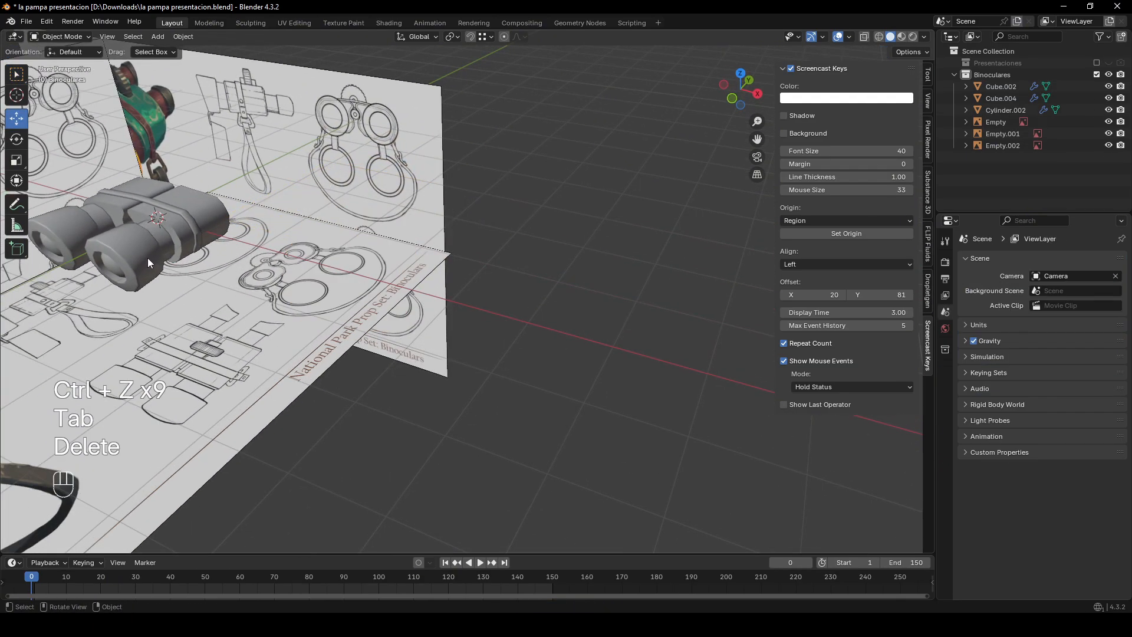
- Add a Subdivision Surface modifier to the mirrored binocular barrel object
left_click(148, 259)
key("KP_Decimal")
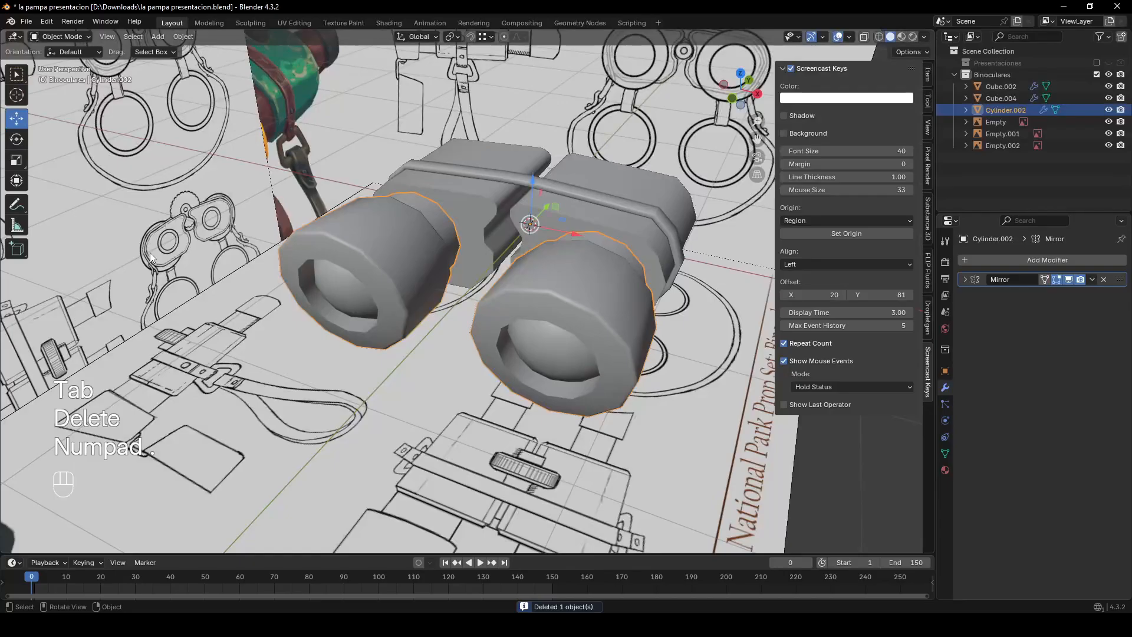
key("Tab")
middle_click_drag(346, 300, 253, 265)
middle_click_drag(496, 342, 644, 343)
middle_click_drag(435, 302, 480, 301)
scroll(484, 293, "up", 2)
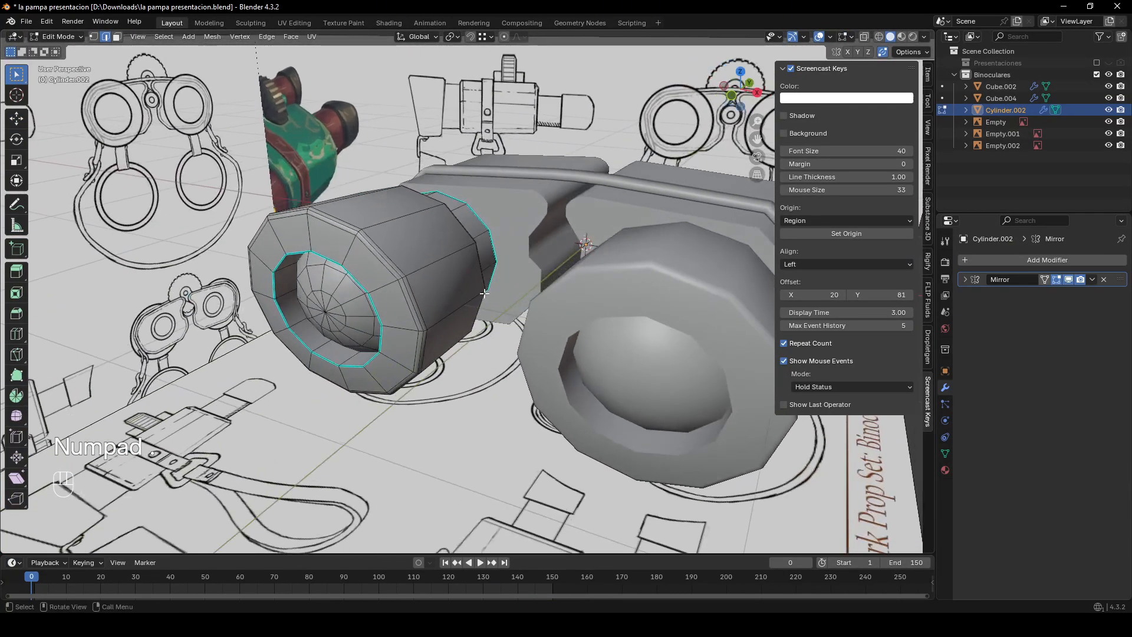
left_click(1014, 260)
type("subd")
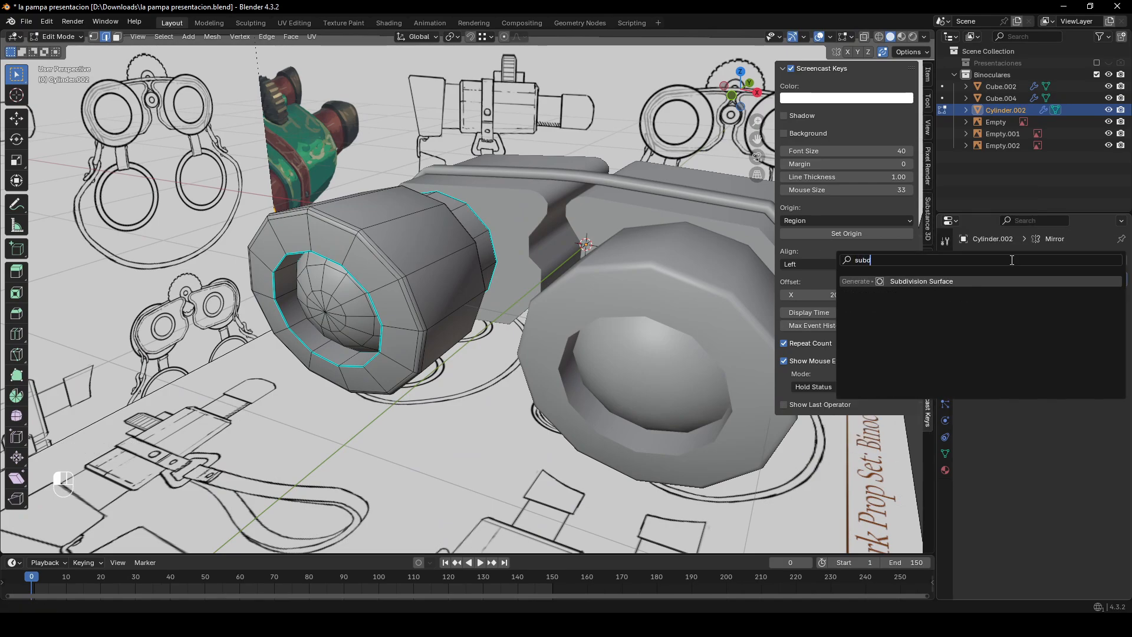
key("Return")
mouse_move(440, 261)
middle_mouse_down()
mouse_move(404, 262)
mouse_move(463, 288)
mouse_move(548, 272)
mouse_move(433, 272)
middle_mouse_up()
key("Tab")
key("Tab")
- Crease the edge loop around the inner rim of the barrel's front opening
key("Tab")
key("2")
left_click(504, 284, "alt")
scroll(434, 273, "up", 2)
key("shift+e")
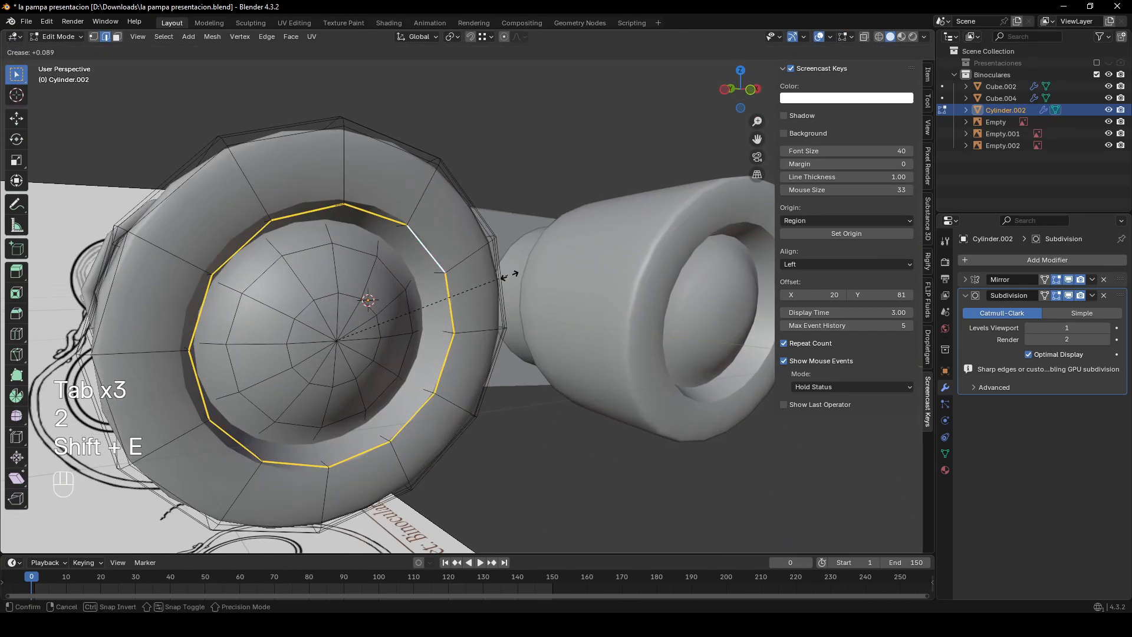
left_click(586, 279)
middle_click_drag(586, 279, 507, 330)
scroll(508, 330, "down", 2)
key("Tab")
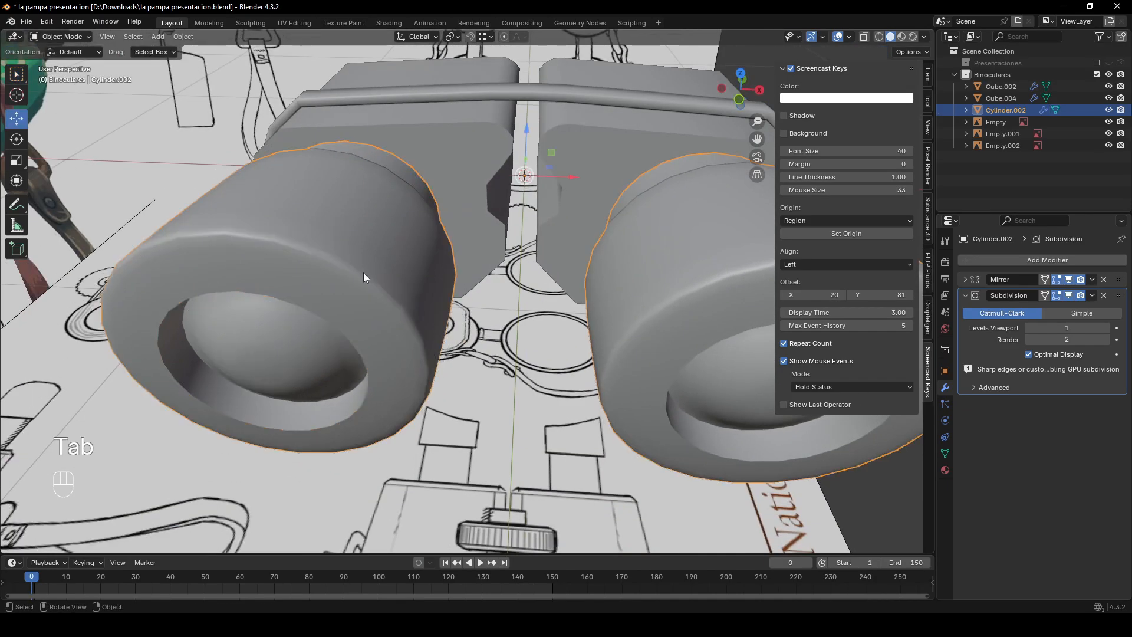
- Examine the smoothing of the barrel's front and select its outer front rim edge loop
scroll(363, 272, "up", 2)
middle_click_drag(364, 272, 281, 243)
middle_click_drag(287, 301, 439, 271)
scroll(448, 279, "down", 3)
key("Tab")
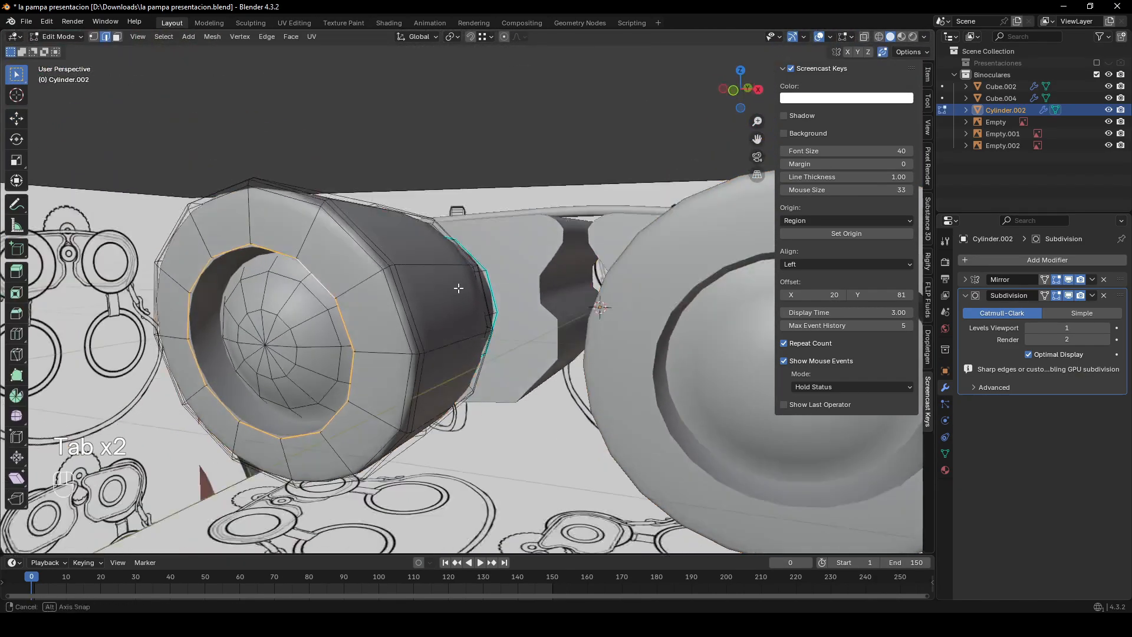
scroll(389, 271, "up", 2)
key("2")
left_click(352, 258, "alt")
middle_click_drag(353, 258, 444, 261)
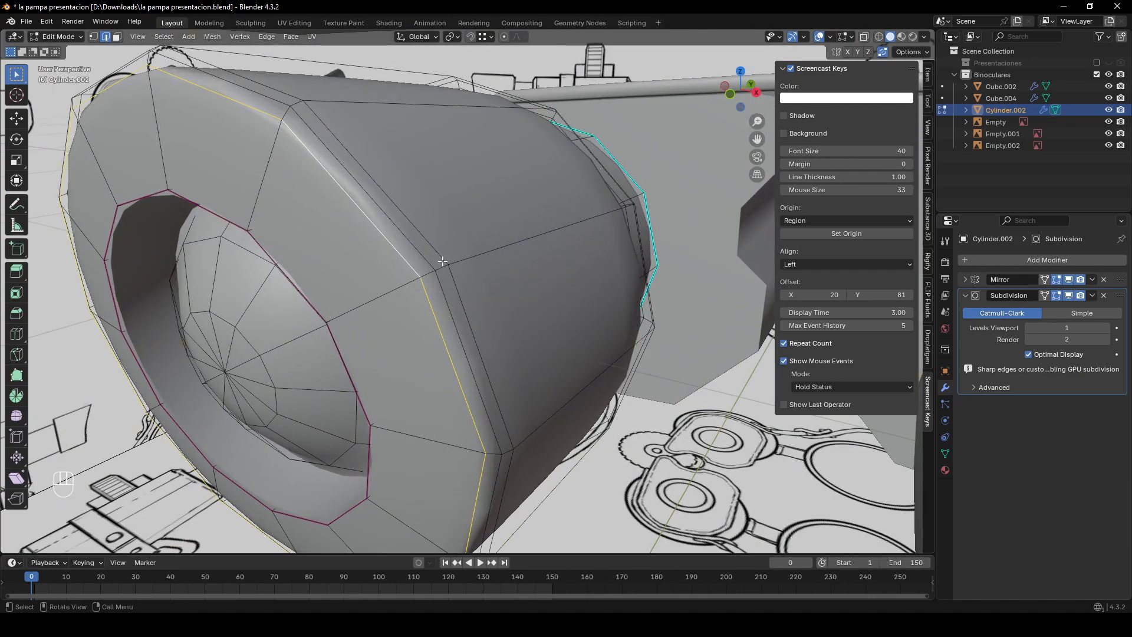
scroll(442, 262, "down", 4)
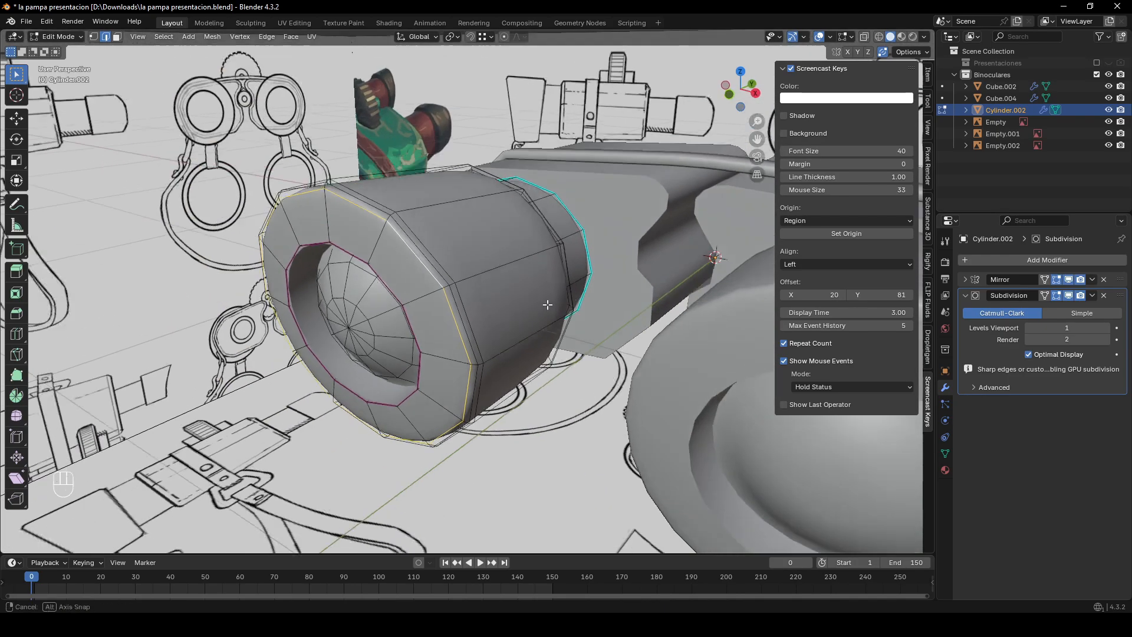
- Crease the edge loop where the narrow neck meets the wide barrel by about 0.51
middle_click_drag(546, 303, 466, 289)
mouse_move(466, 289)
middle_mouse_down("shift")
mouse_move(549, 254)
mouse_move(485, 253)
middle_mouse_up("shift")
key("alt+z")
scroll(485, 252, "up", 3)
key("alt+z")
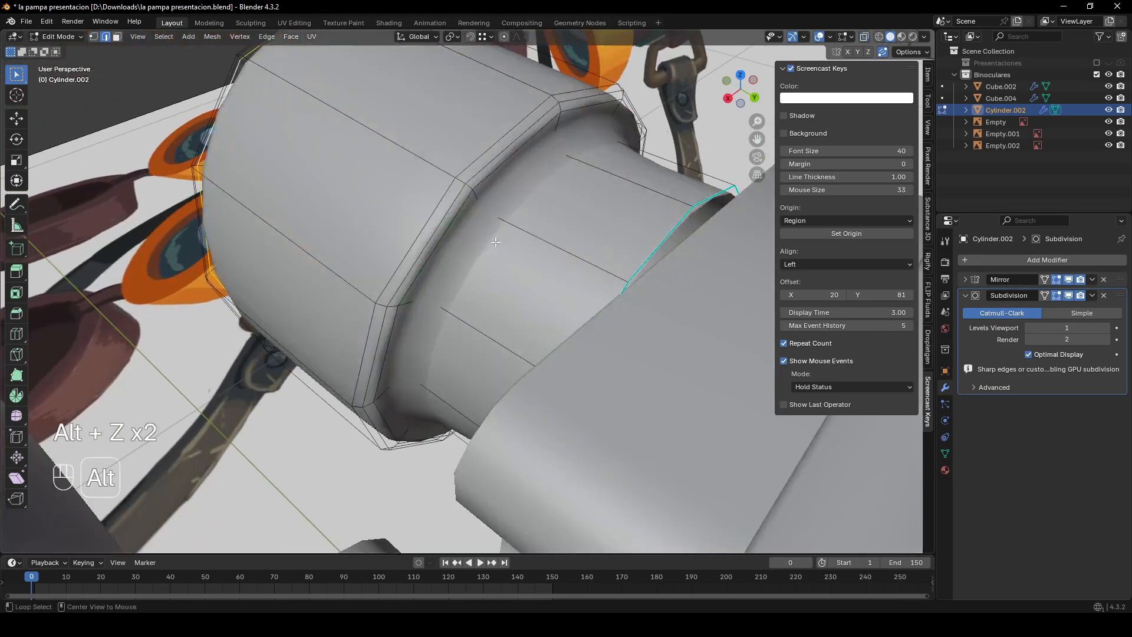
key("alt+z")
key("alt+z")
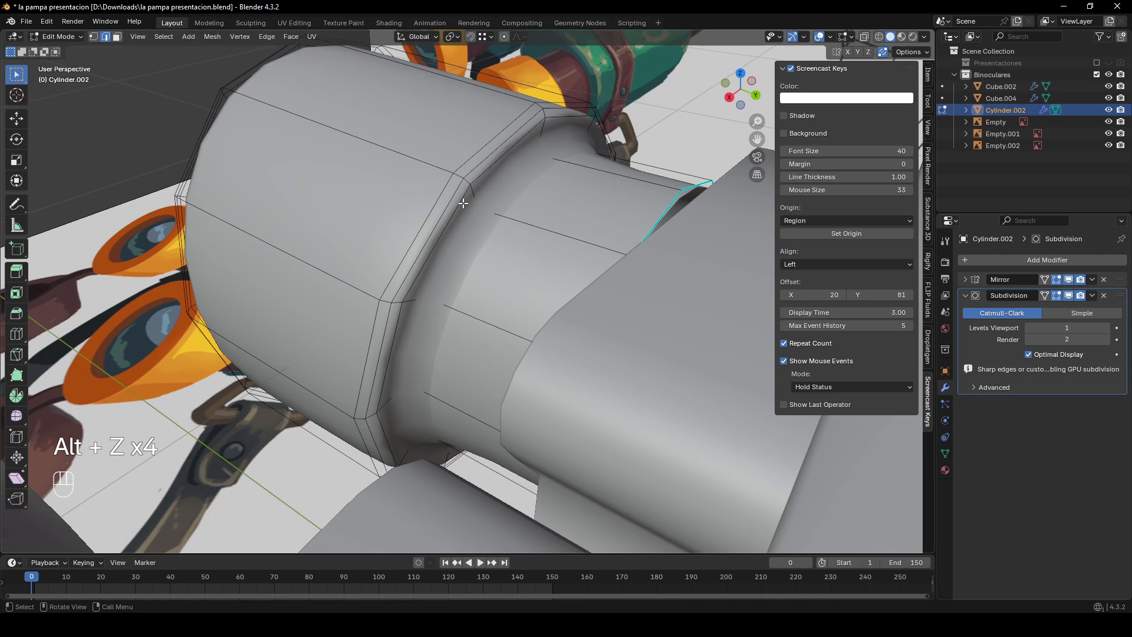
middle_click_drag(503, 230, 480, 236)
key("alt+z")
key("alt+z")
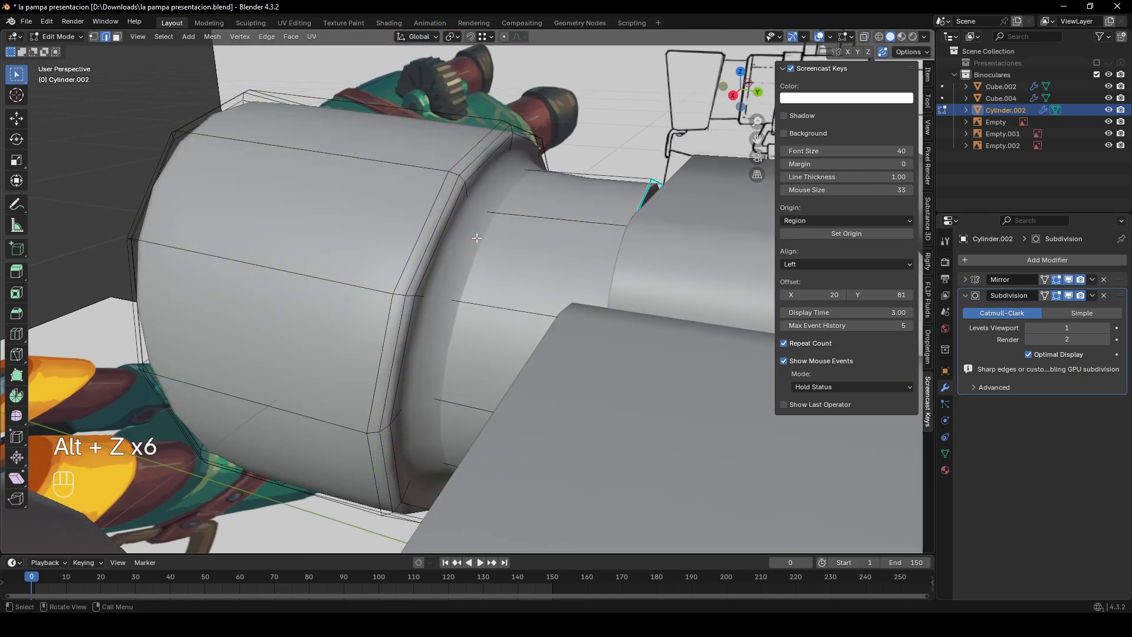
key("alt+z")
key("KP_Enter")
key("alt+z")
key("alt+z")
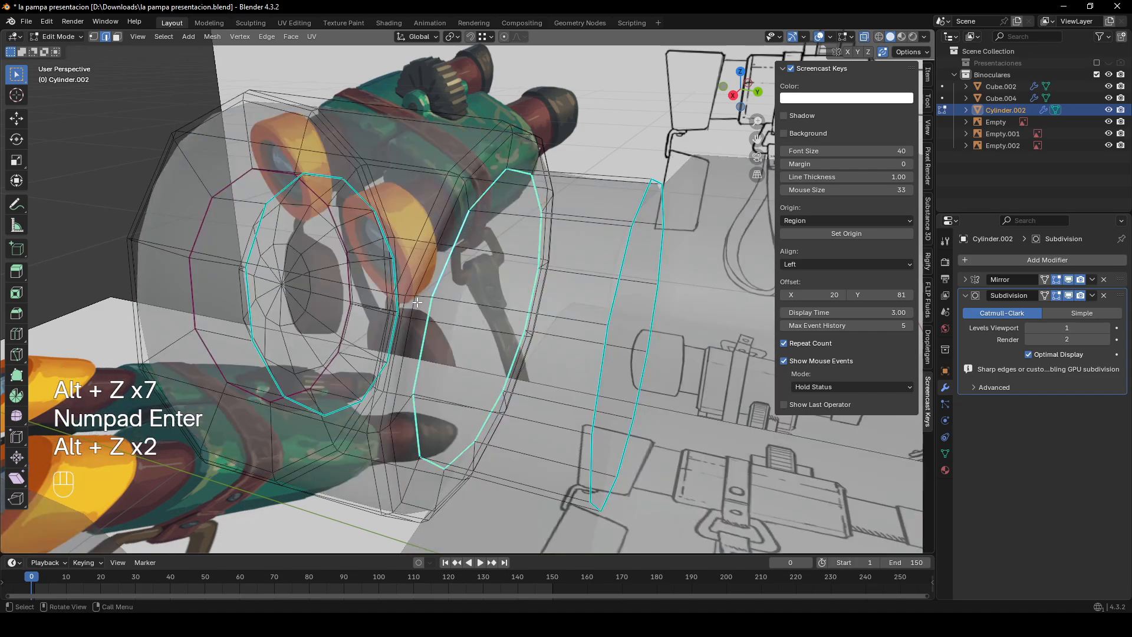
key("alt+z")
key("shift+e")
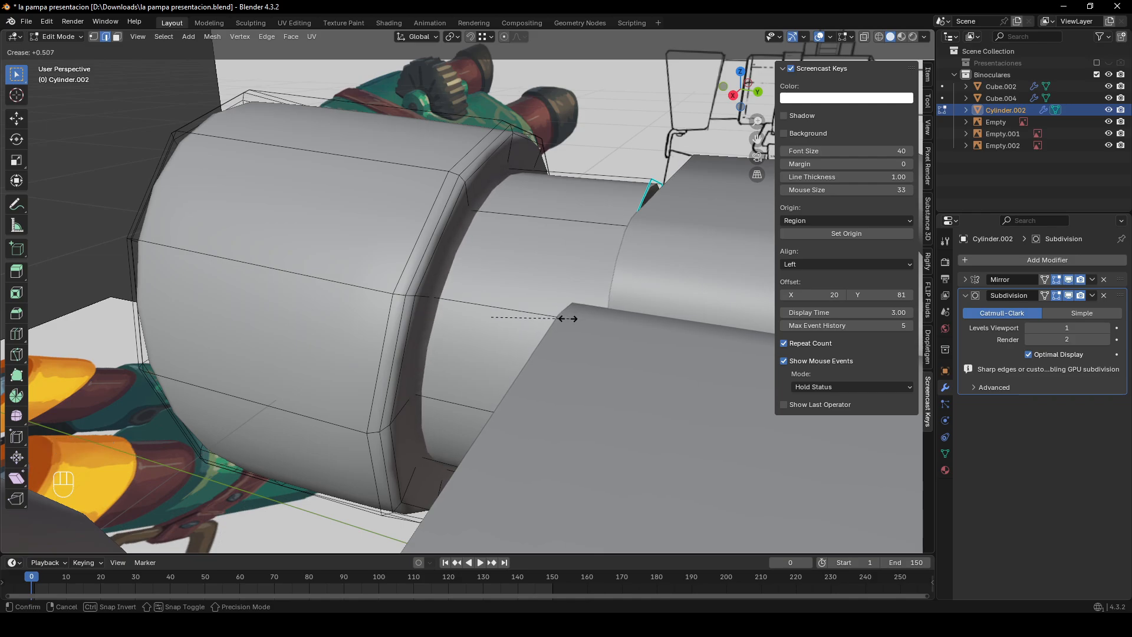
left_click(568, 319)
key("Tab")
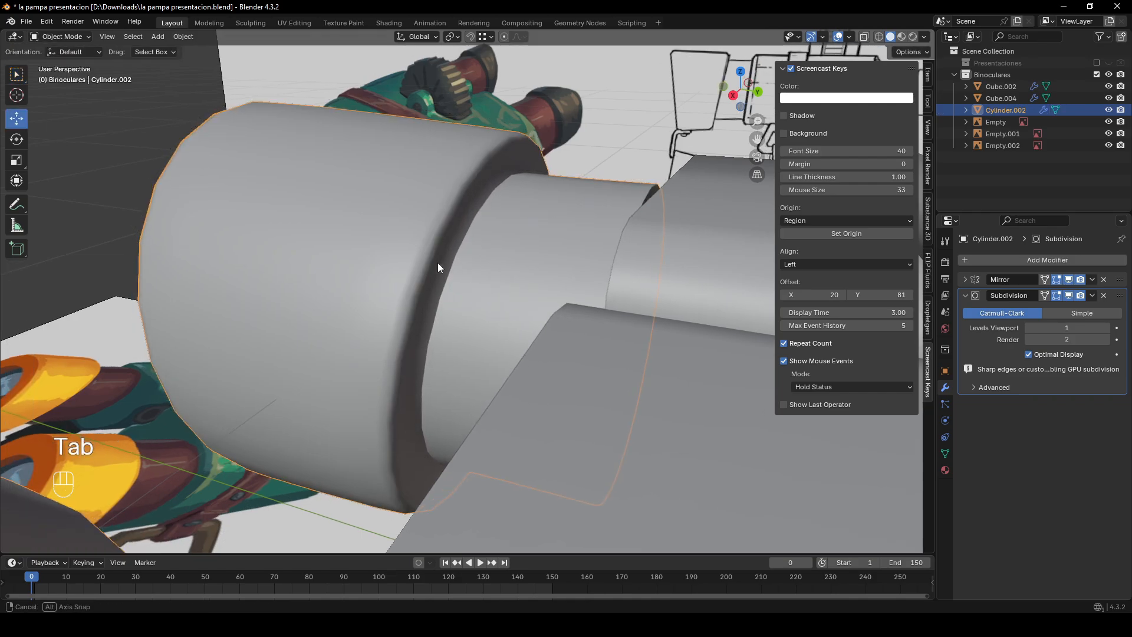
middle_click_drag(438, 263, 460, 248)
scroll(319, 276, "down", 2)
scroll(595, 246, "down", 2)
- Crease the edge loop around the base of the domed lens, selecting it with see-through display
left_click(489, 171)
key("Tab")
scroll(393, 331, "up", 4)
middle_click_drag(393, 332, 506, 306)
scroll(480, 313, "up", 2)
key("2")
key("alt+z")
left_click(480, 300, "alt")
key("alt+z")
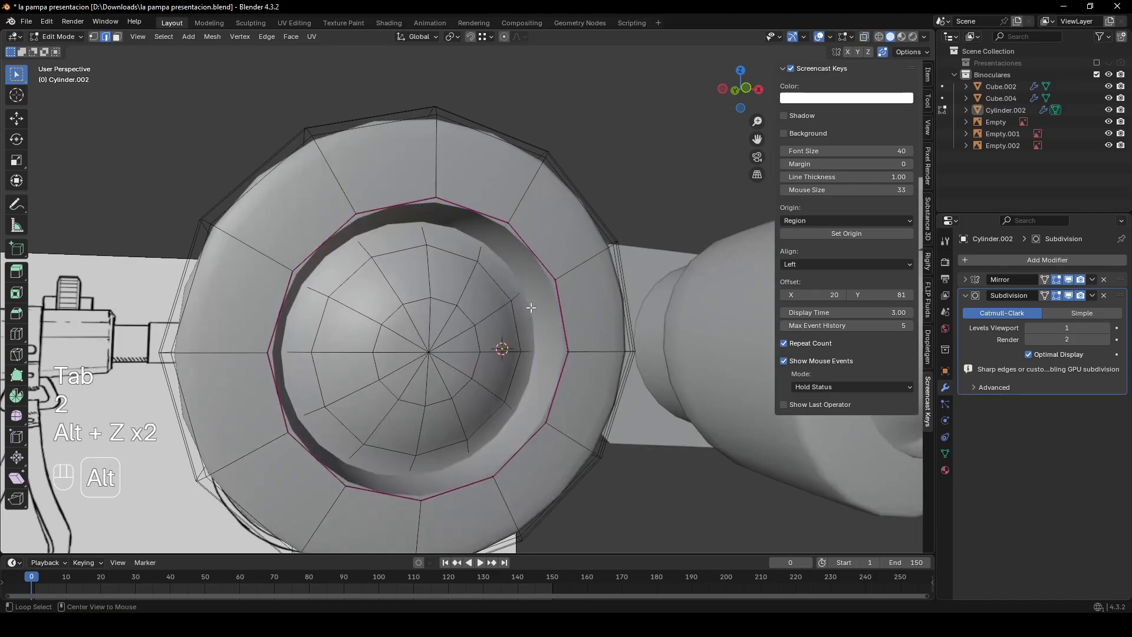
key("alt+z")
key("shift+e")
left_click(666, 316)
key("alt+z")
middle_click_drag(667, 316, 547, 339)
scroll(581, 321, "down", 5)
key("Tab")
- Add a Subdivision Surface modifier to the thin band running across the binocular bodies
left_click(450, 342)
scroll(547, 339, "up", 4)
left_click(587, 237)
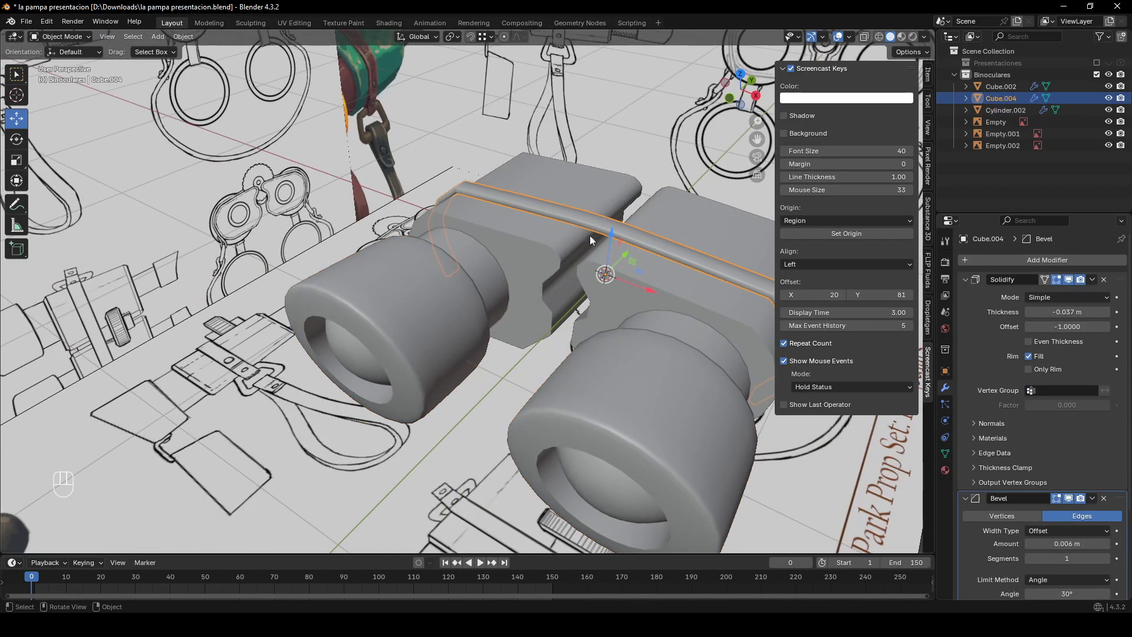
left_click(1027, 259)
type("subd")
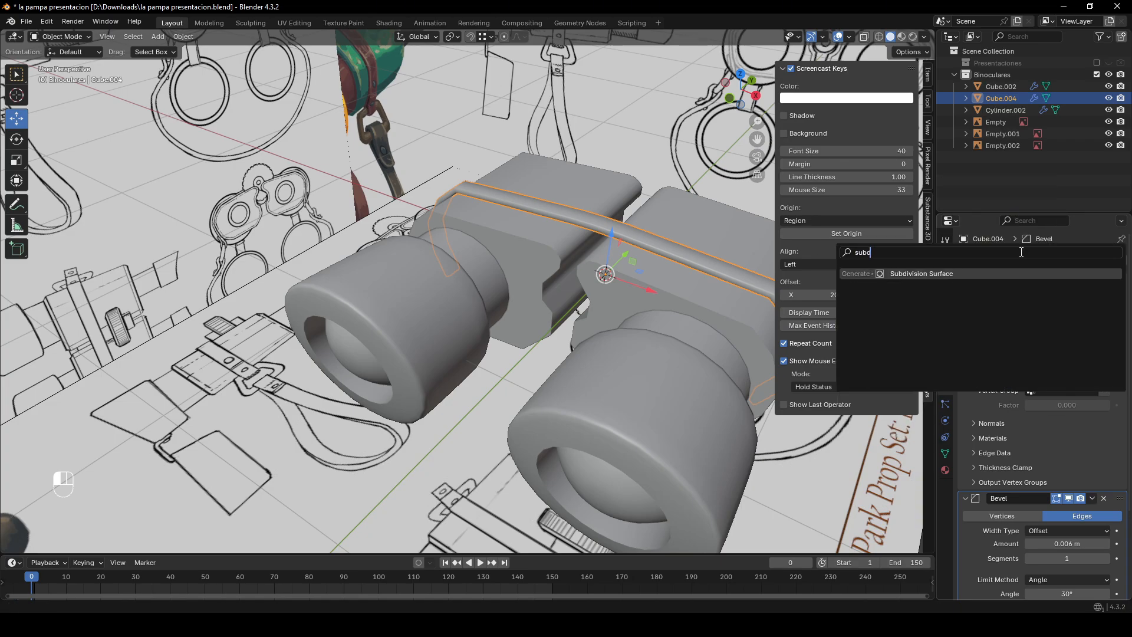
key("Return")
scroll(996, 492, "down", 8)
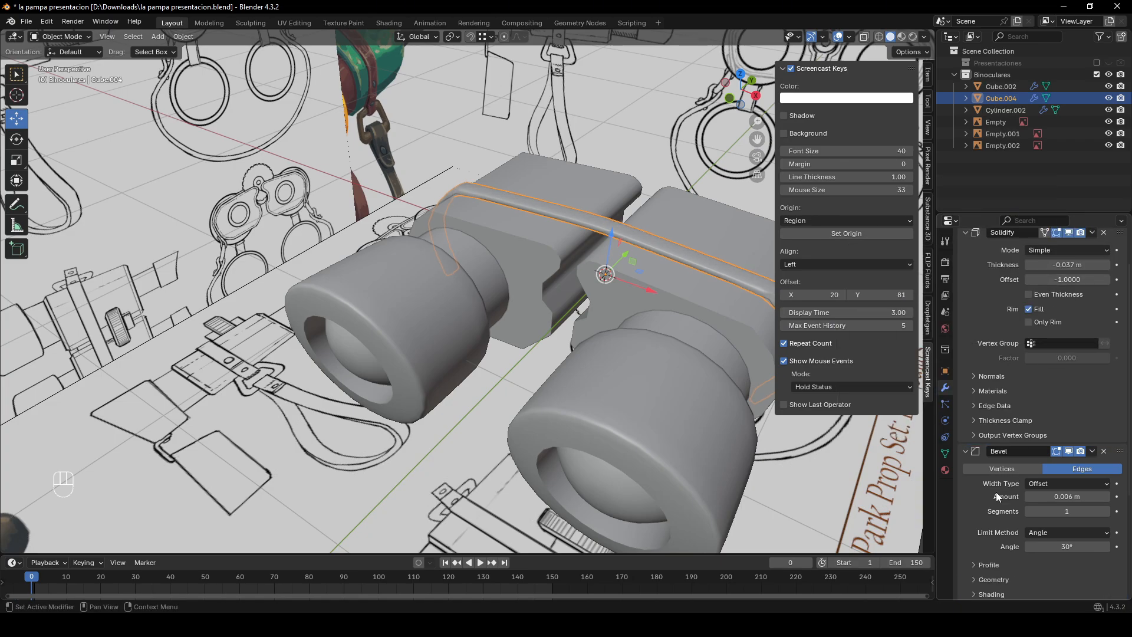
- Undo the thin band's last viewport subdivision level change and remove its Subdivision modifier
middle_click_drag(541, 271, 750, 357)
key("Tab")
key("Tab")
scroll(572, 338, "down", 3)
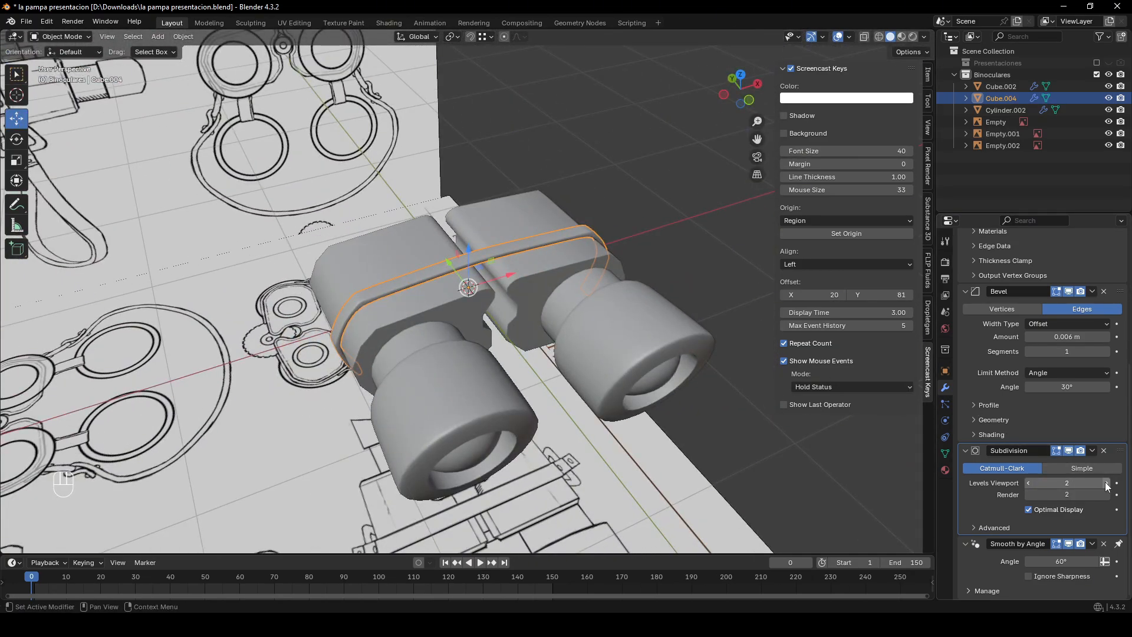
key("ctrl+z")
middle_click_drag(592, 342, 542, 338)
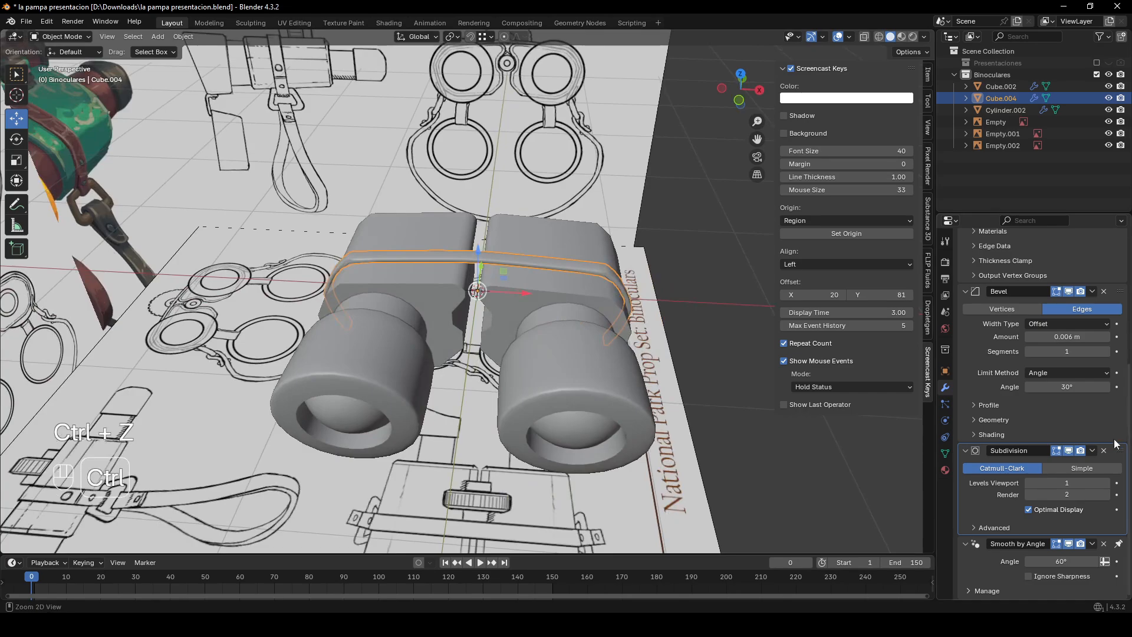
left_click(1105, 450)
middle_click_drag(471, 318, 525, 317)
key("Tab")
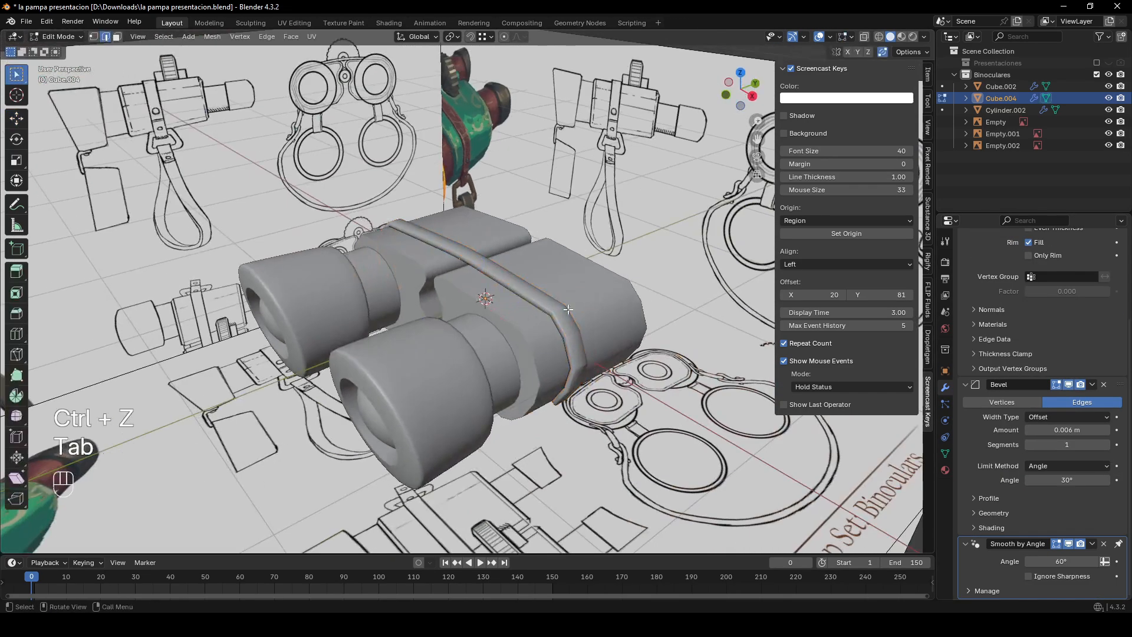
key("Tab")
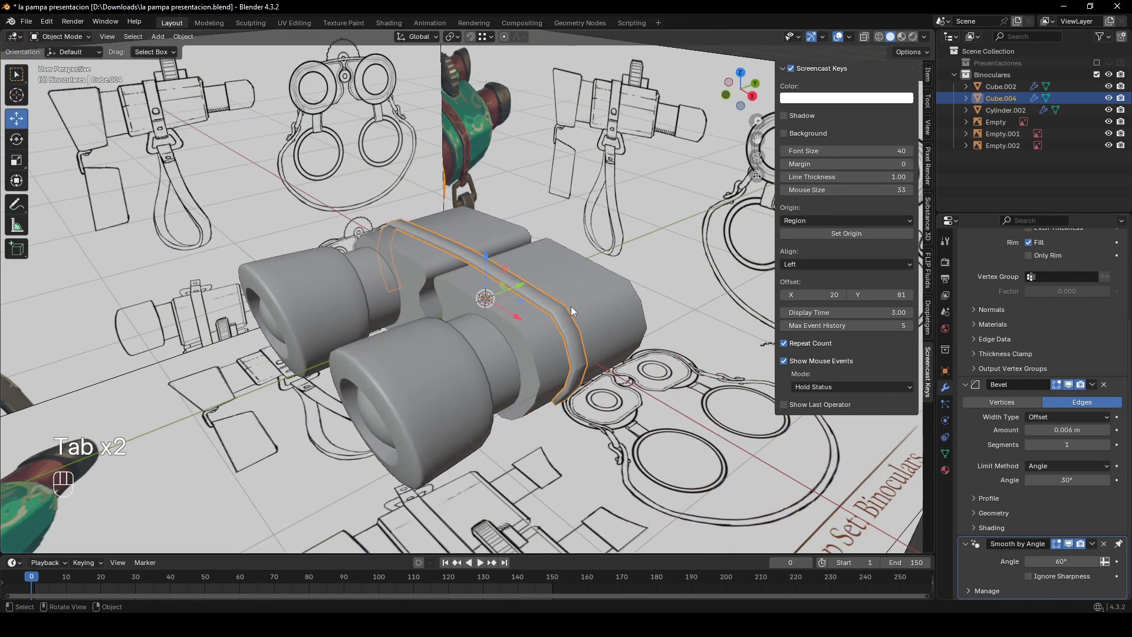
- Try marking the barrel's selected edges as sharp and examine the shading where the neck meets the wide barrel
middle_click_drag(576, 314, 336, 354)
key("Tab")
middle_click_drag(336, 354, 344, 348, "shift")
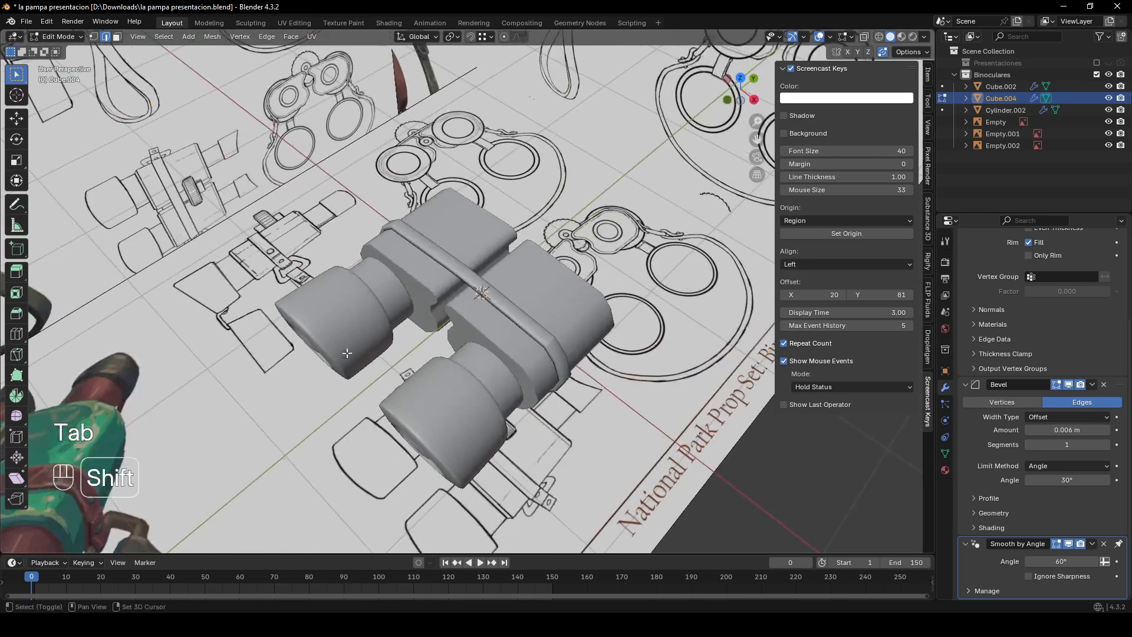
key("Tab")
left_click(337, 327)
key("Tab")
key("2")
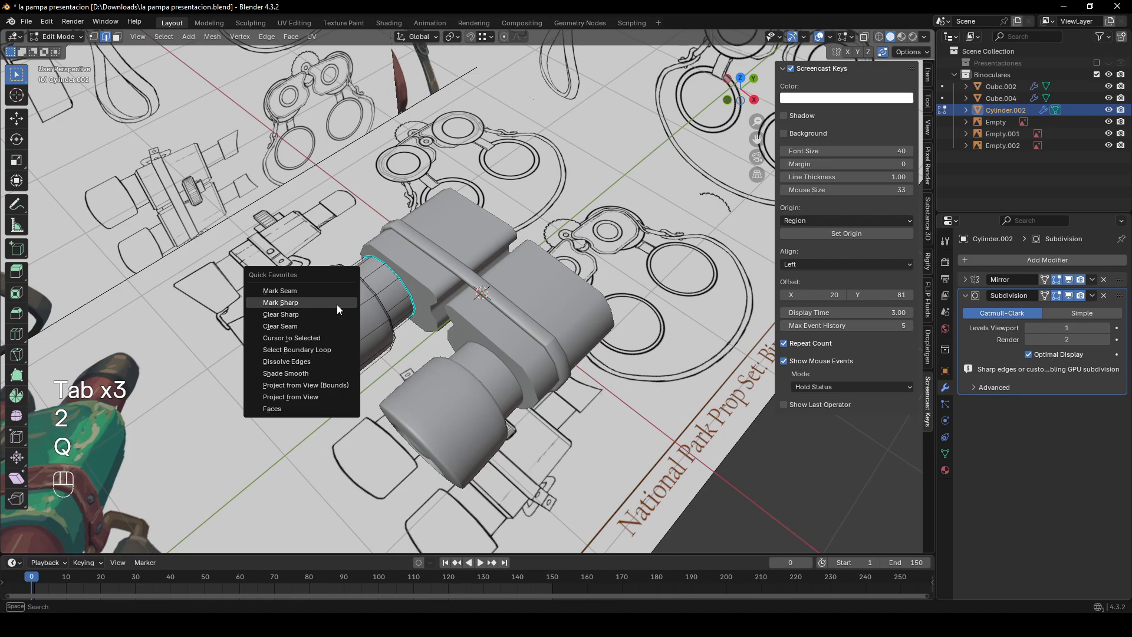
left_click(337, 303)
key("Tab")
middle_click_drag(286, 413, 468, 301)
scroll(468, 301, "up", 8)
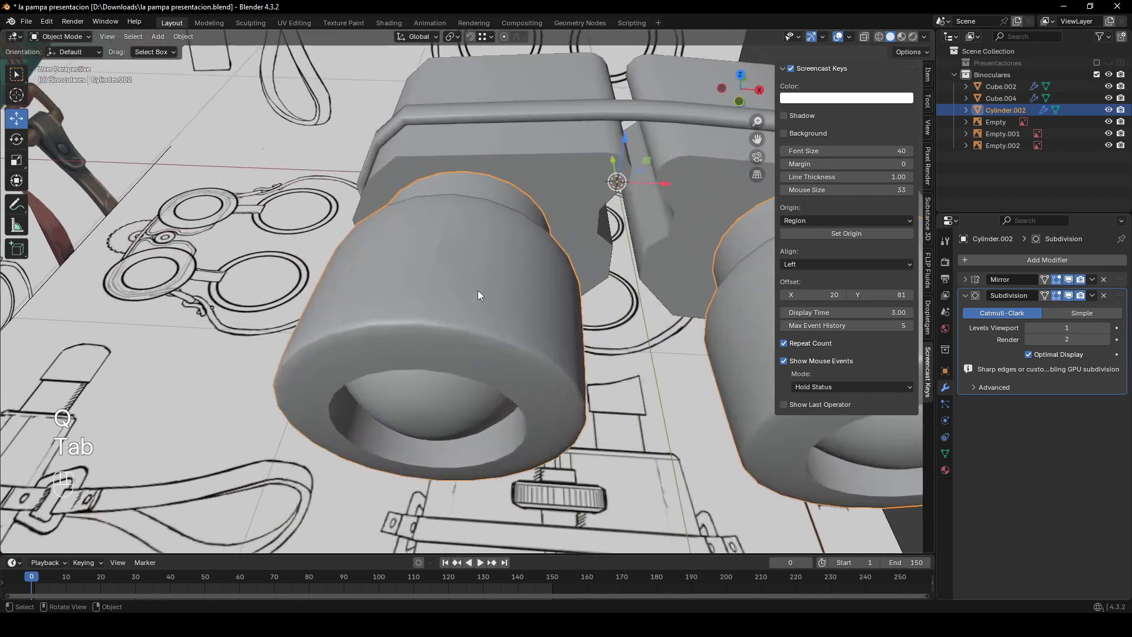
middle_click_drag(411, 262, 363, 285, "shift")
scroll(383, 265, "up", 3)
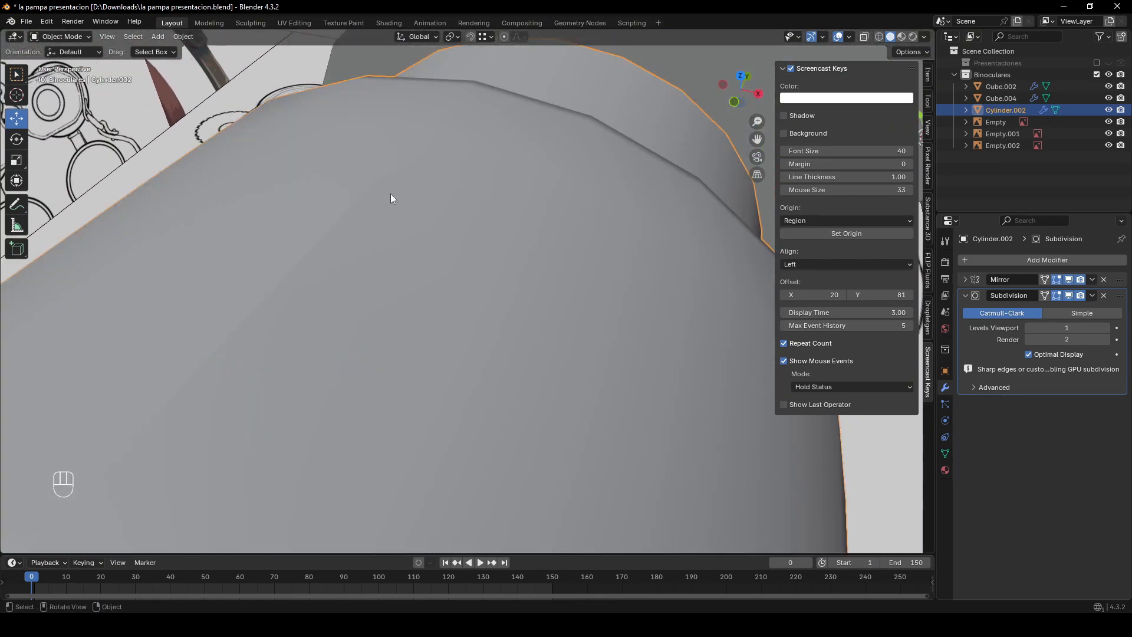
middle_click_drag(392, 194, 494, 149, "shift")
scroll(321, 350, "down", 4)
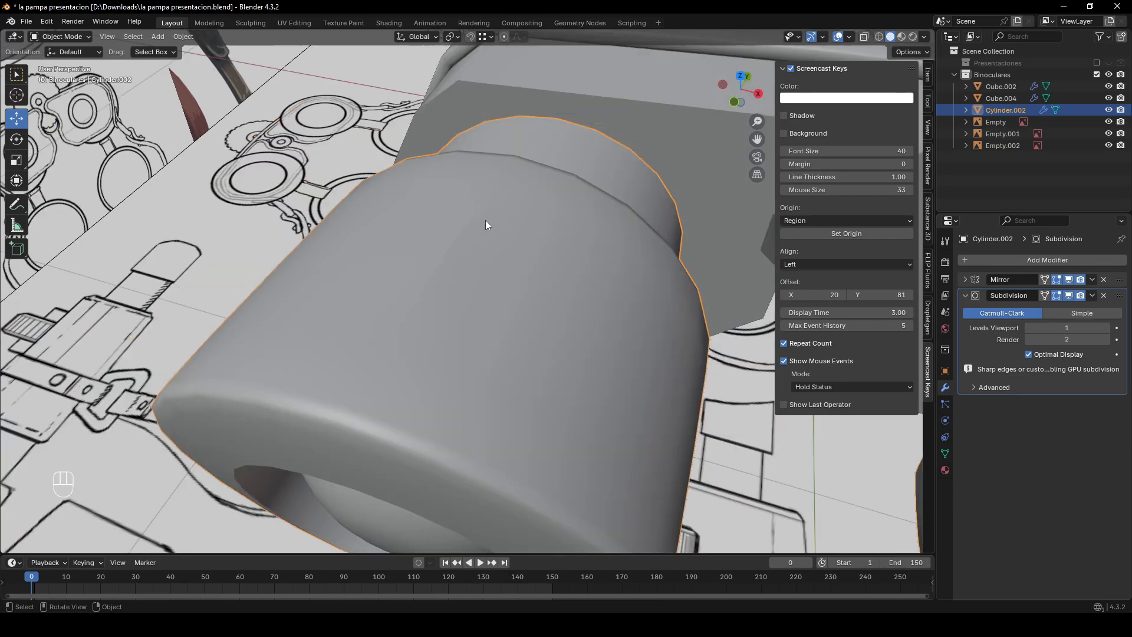
- Clear the sharp marking from the barrel's selected edges
key("Tab")
key("q")
left_click(471, 241)
key("Tab")
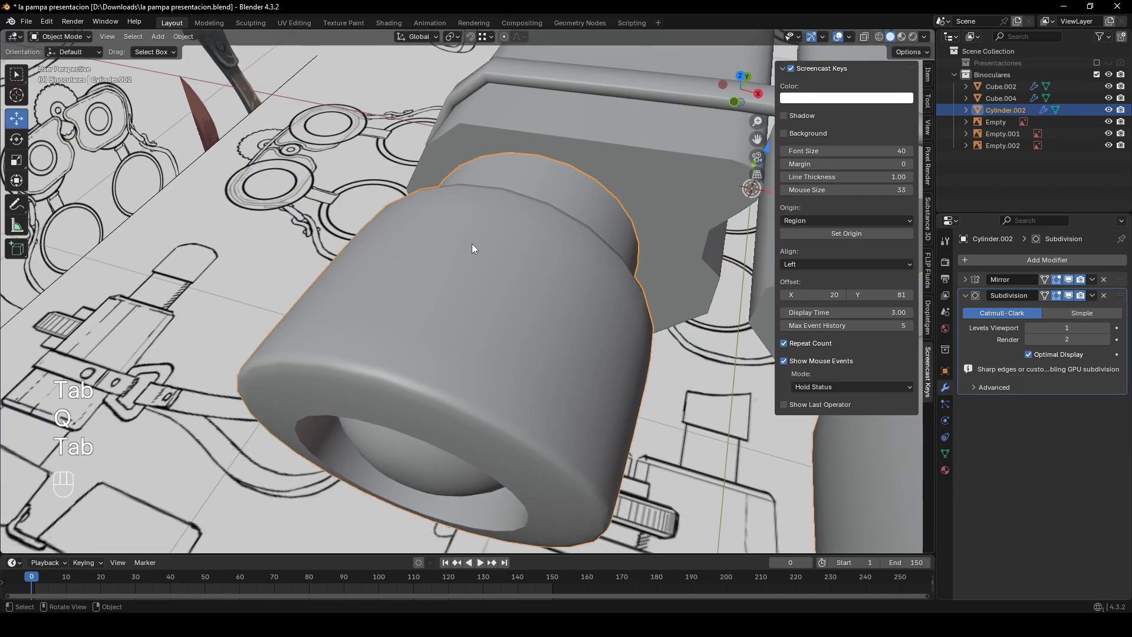
scroll(472, 243, "down", 5)
mouse_move(513, 301)
middle_mouse_down()
mouse_move(472, 306)
mouse_move(516, 321)
middle_mouse_up()
- Compare the barrel with the reference drawing in the right orthographic view using see-through display
key("Tab")
scroll(516, 322, "up", 4)
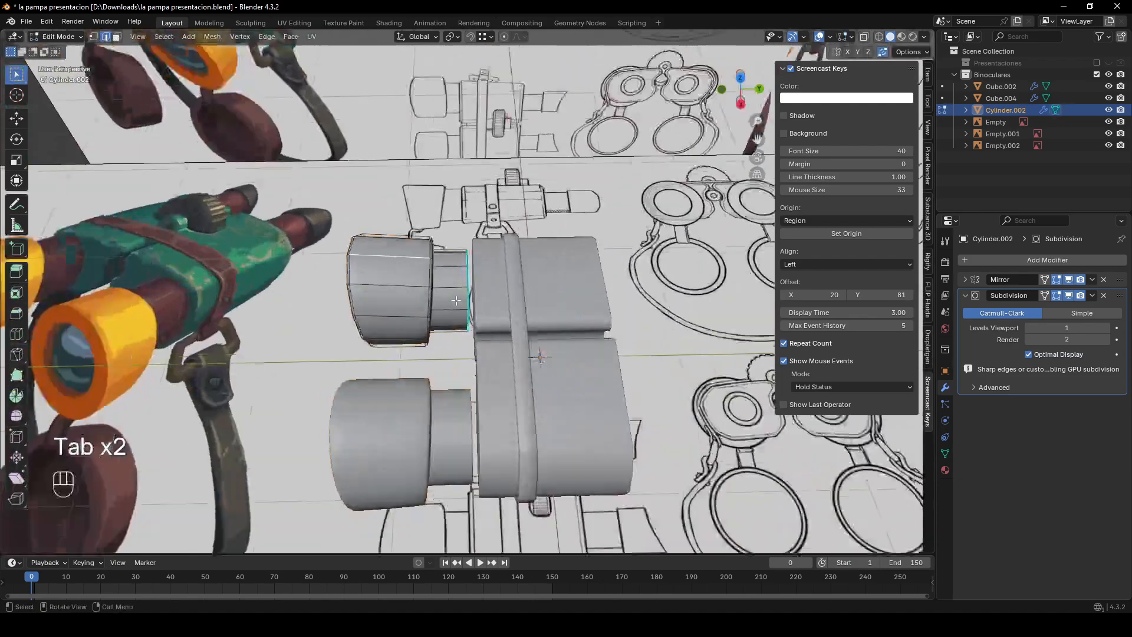
key("2")
left_click_drag(737, 94, 741, 104)
left_click(742, 103)
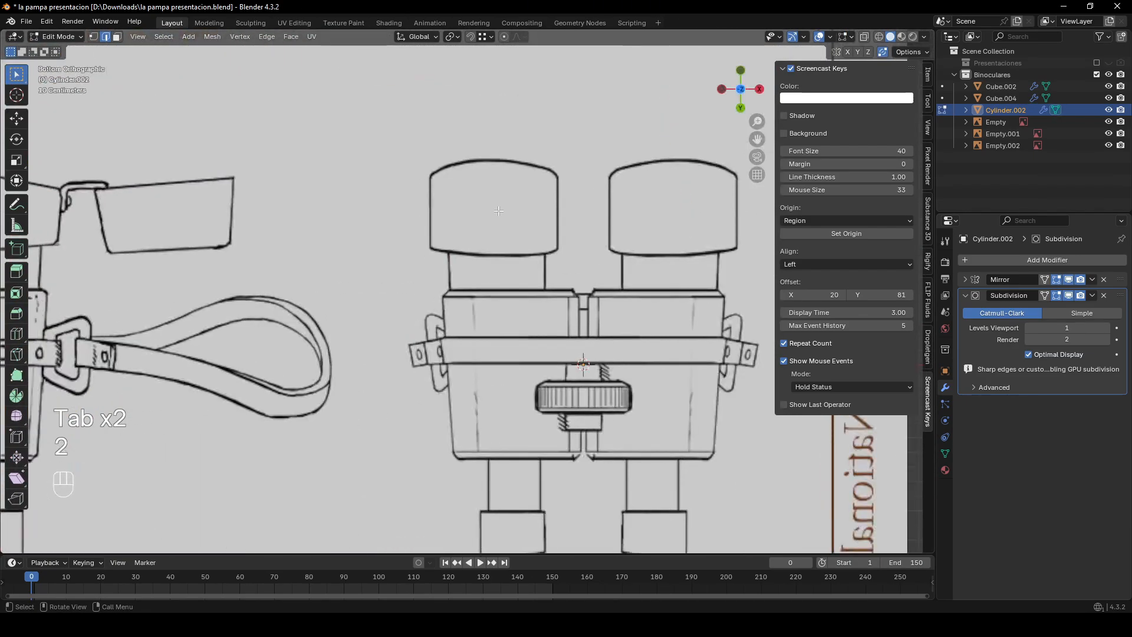
left_click(743, 68)
left_click(743, 69)
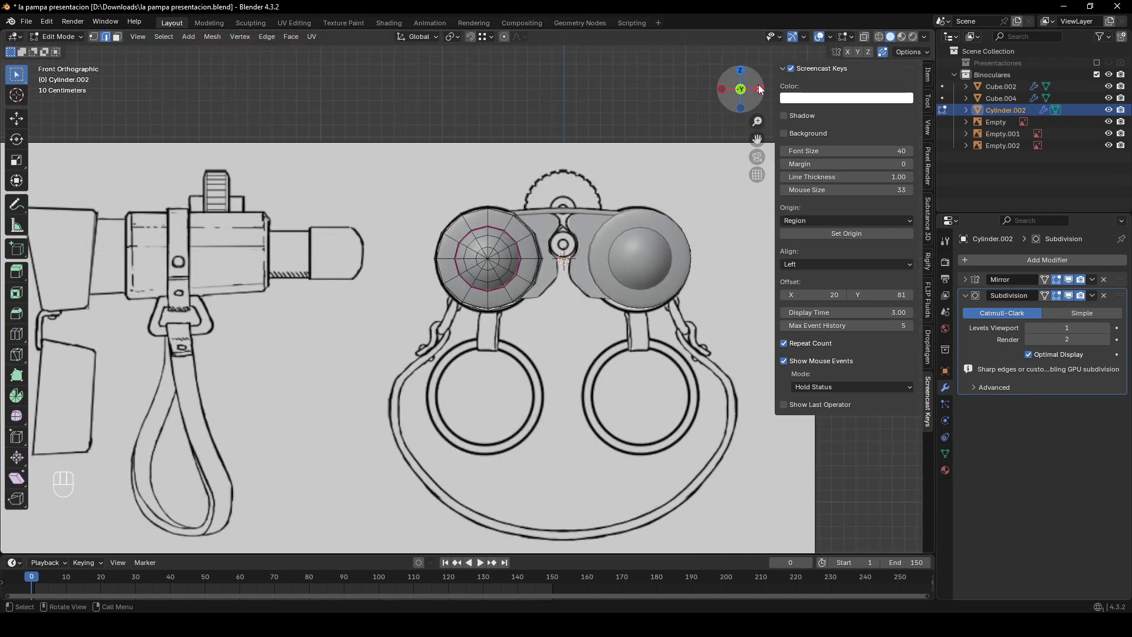
left_click(760, 90)
key("alt+z")
scroll(517, 206, "up", 4)
key("Tab")
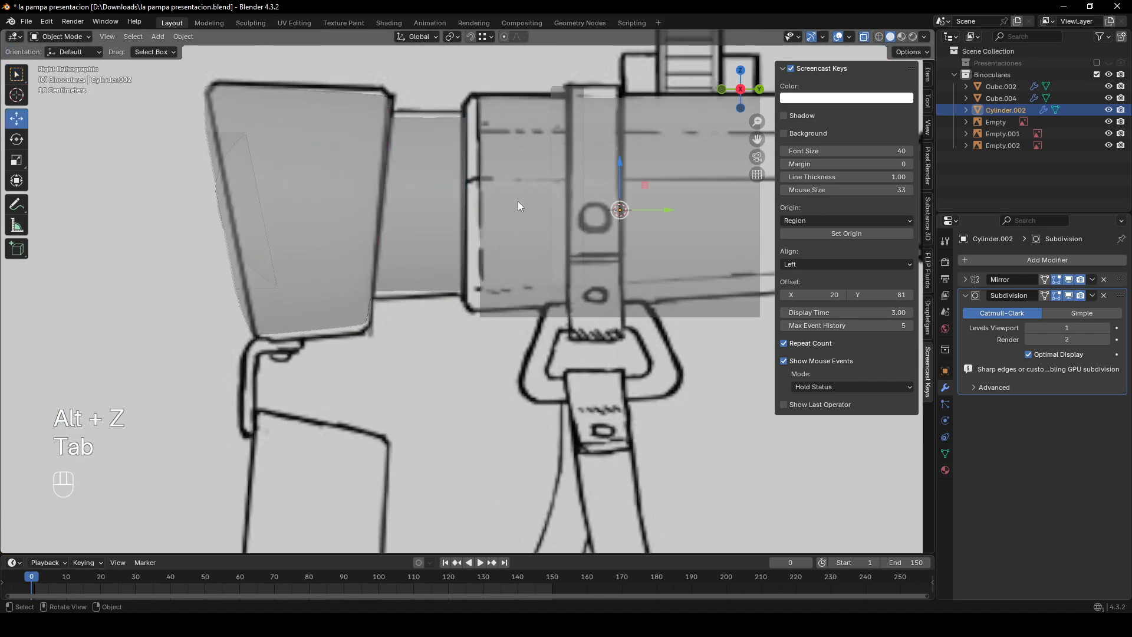
- Examine the front edges of the binocular body against the side drawing, then restore solid display in Object Mode
left_click(519, 205)
key("Tab")
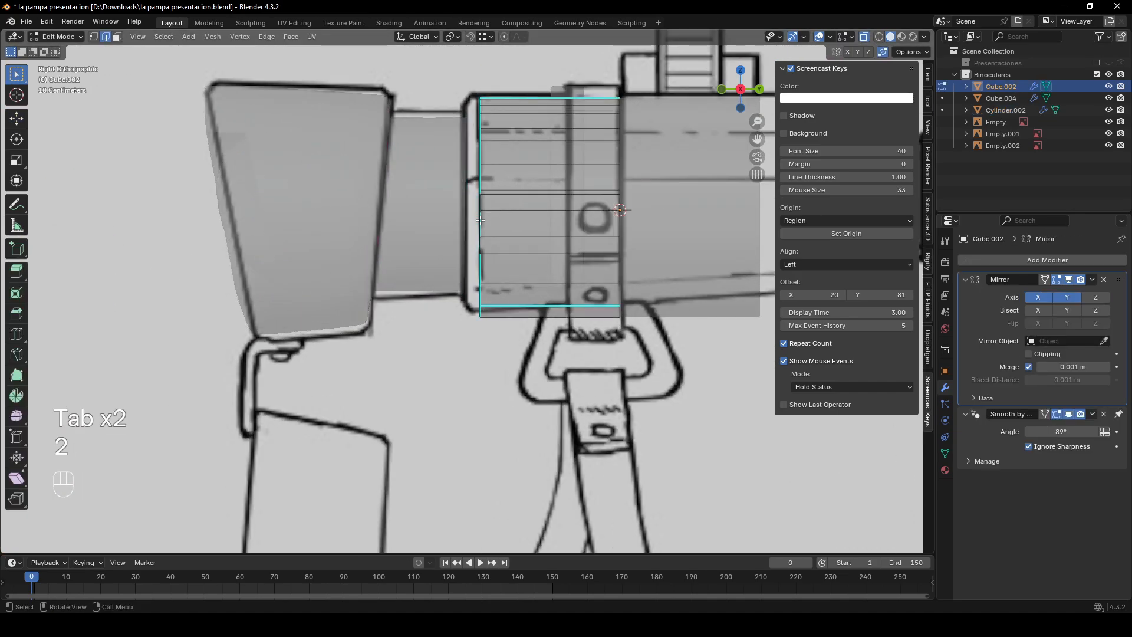
left_click(482, 194)
left_click(477, 181)
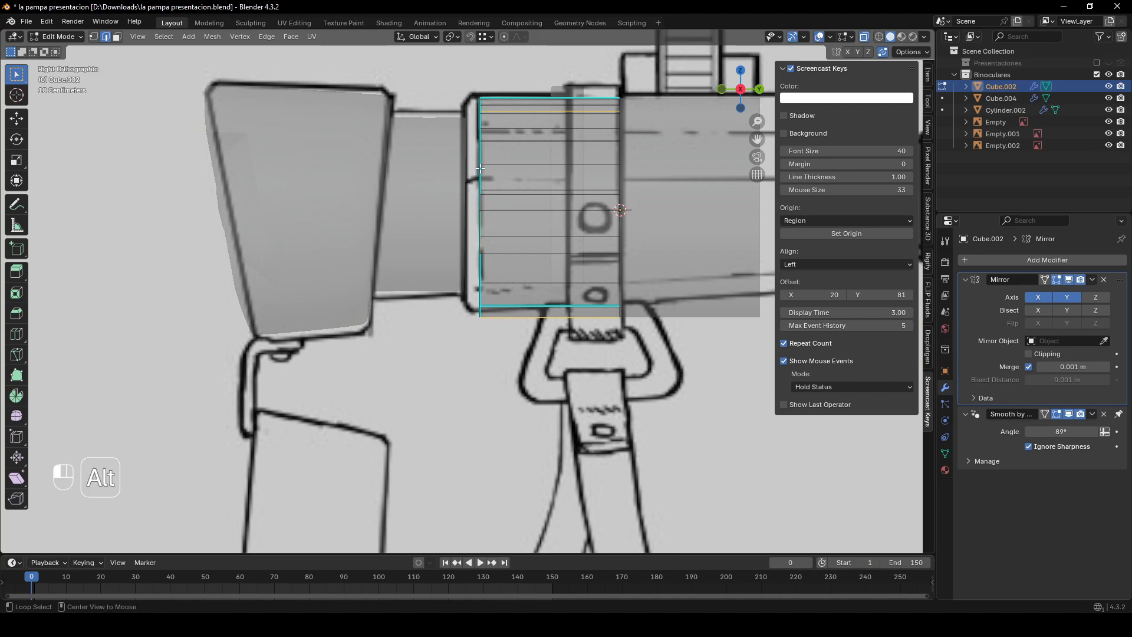
middle_click_drag(481, 168, 707, 104)
key("1")
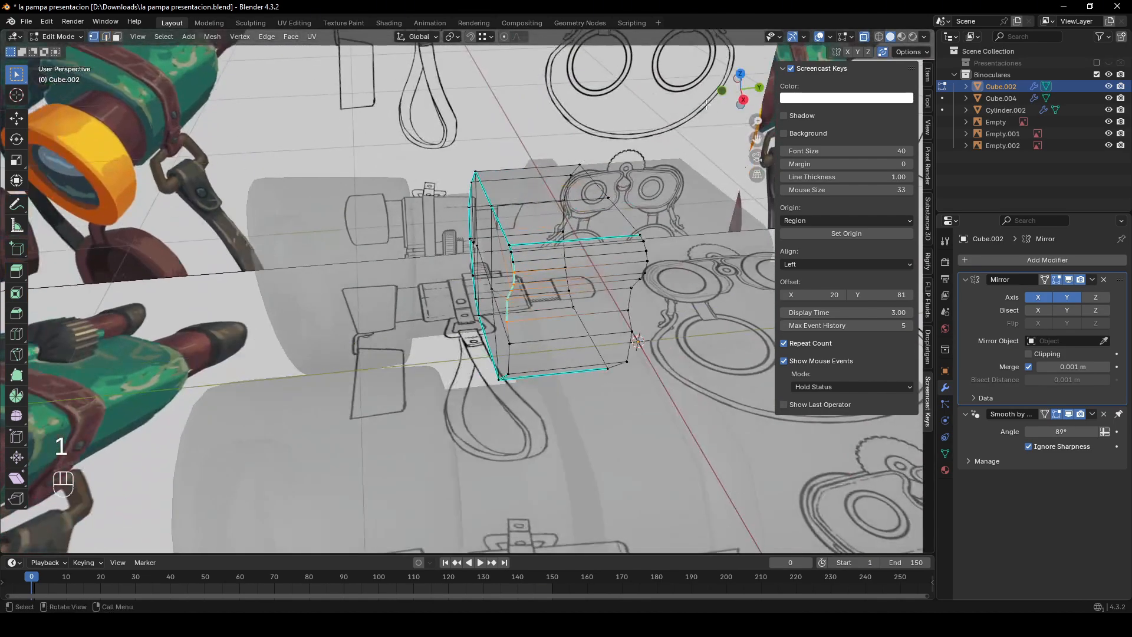
left_click(744, 99)
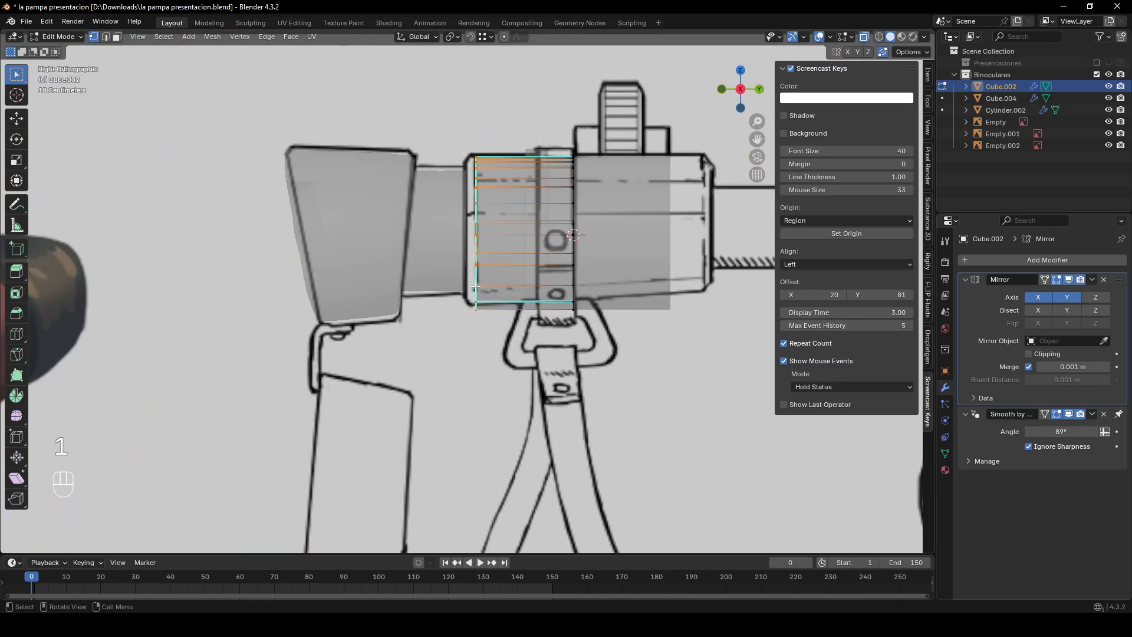
middle_click_drag(477, 287, 534, 358)
key("Tab")
key("alt+z")
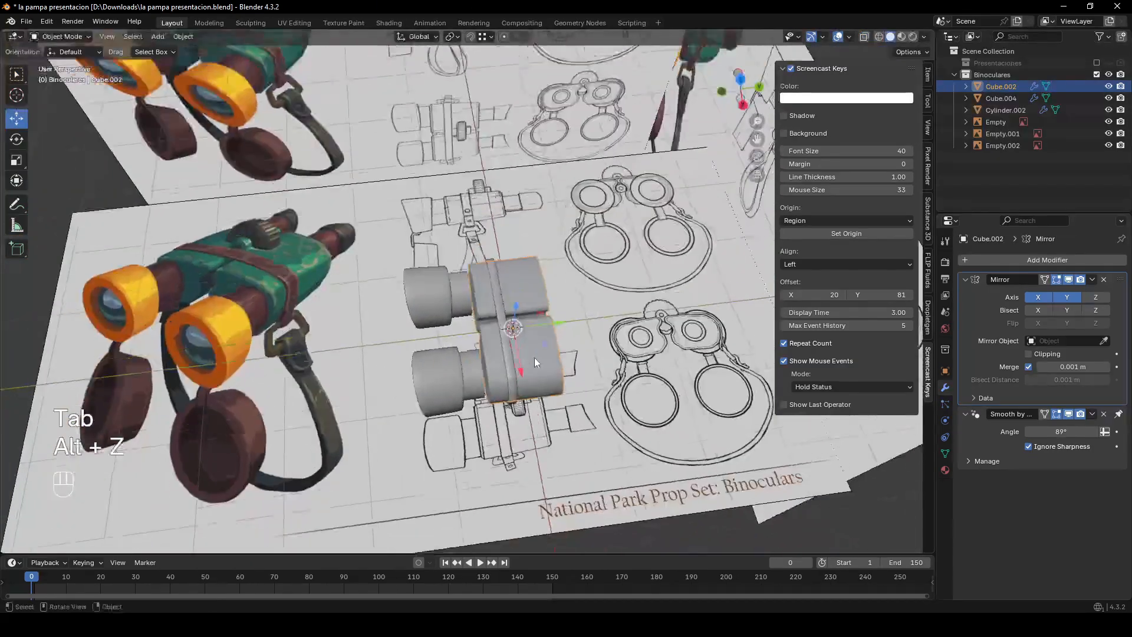
- Compare the thin band with the front reference drawing and view its object transform properties
left_click(514, 333)
middle_click_drag(498, 294, 567, 189)
left_click(723, 92)
key("Tab")
scroll(505, 264, "up", 5)
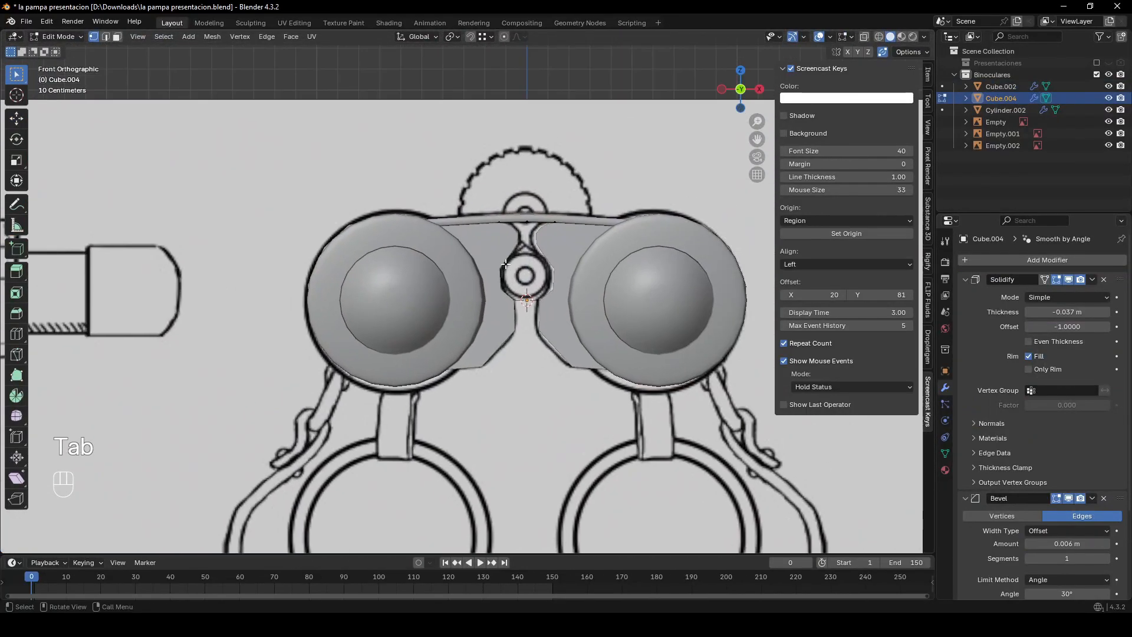
scroll(513, 258, "down", 1)
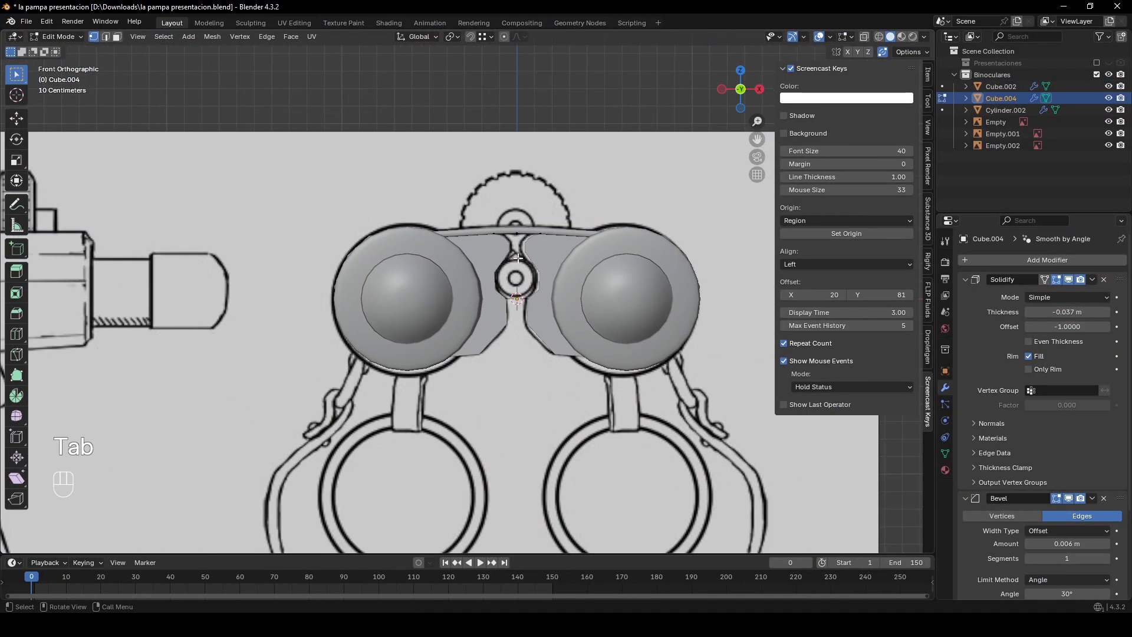
left_click(945, 370)
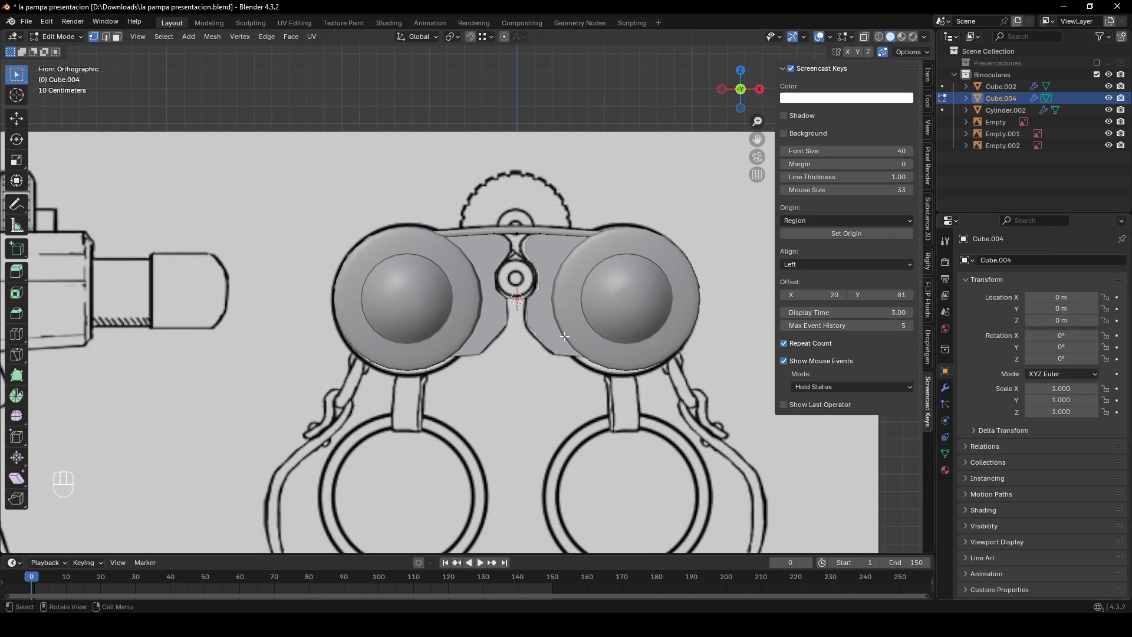
middle_click_drag(513, 306, 526, 354)
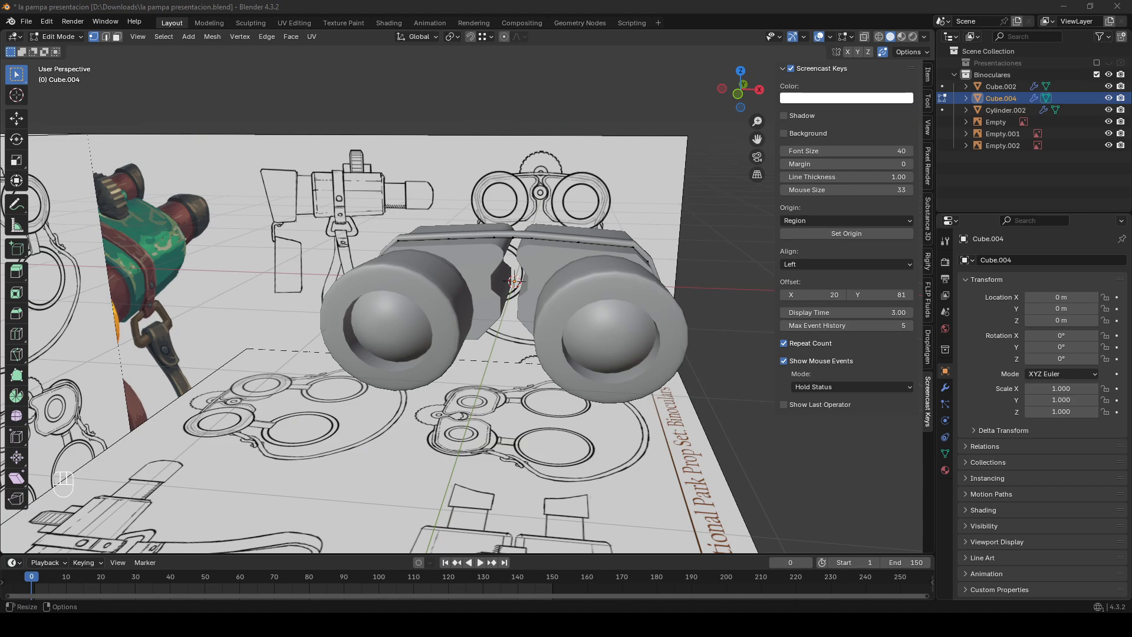
scroll(508, 232, "down", 6)
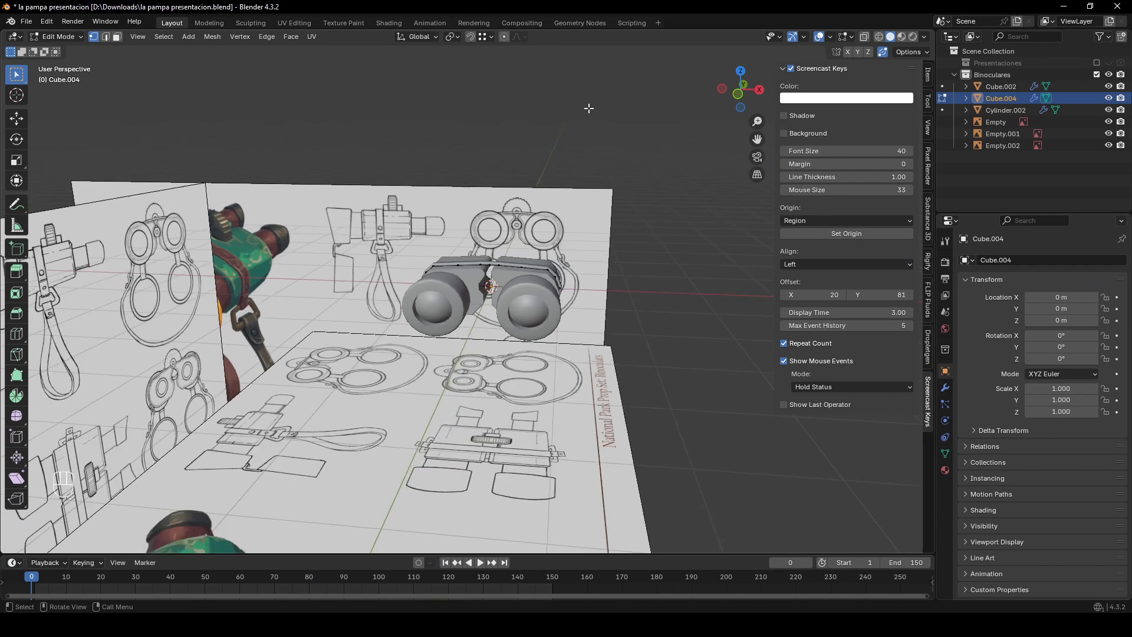
- Add a cube mesh and move it along X to about 5.66 m, beside the reference drawings
key("Tab")
left_click(161, 37)
mouse_move(163, 48)
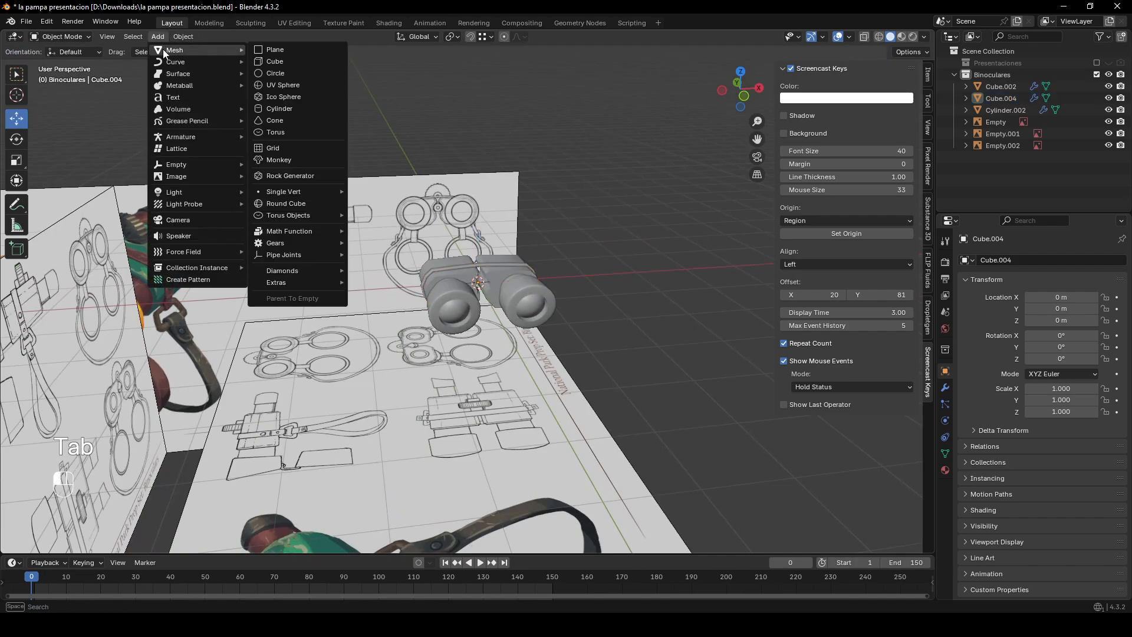
left_click(282, 59)
key("g")
key("x")
key("y")
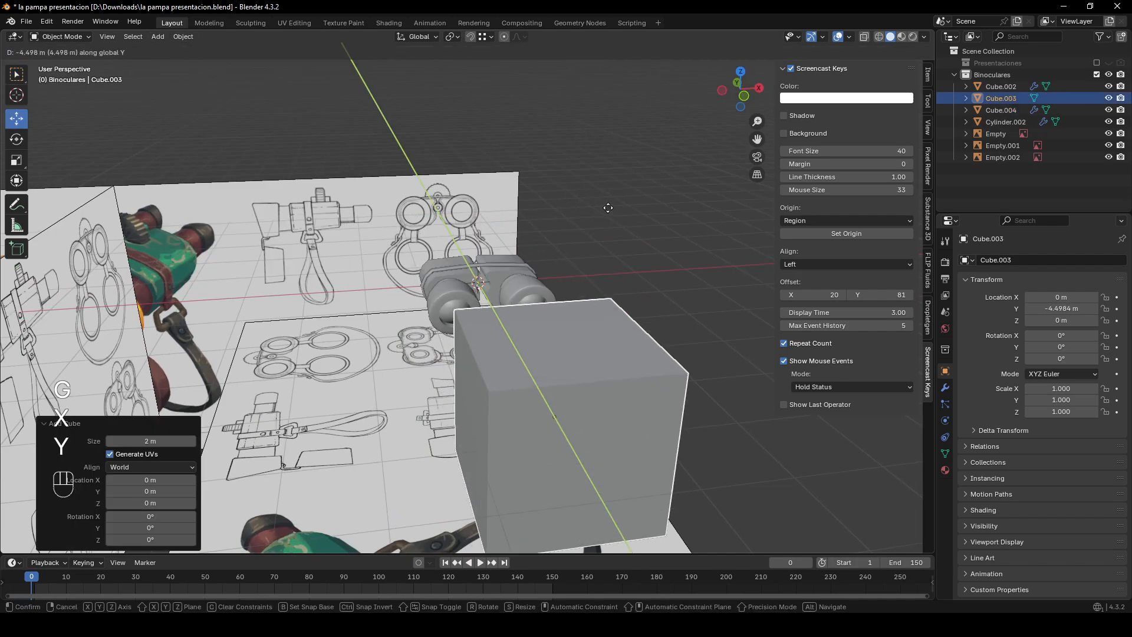
key("x")
left_click(674, 243)
middle_click_drag(674, 244, 621, 224, "shift")
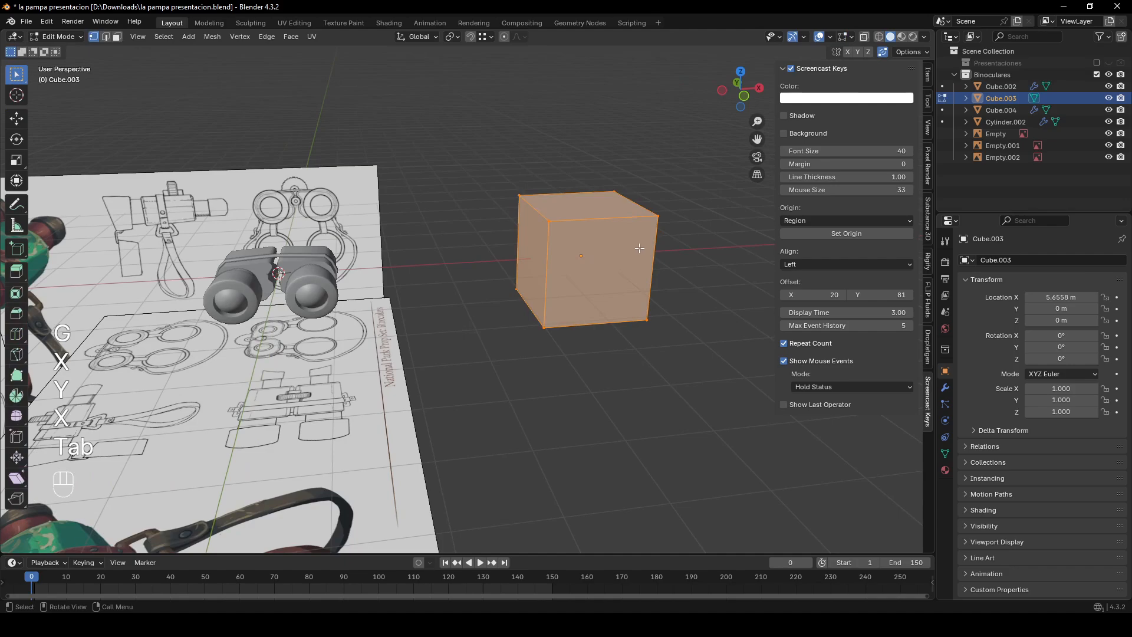
- Flatten the new cube's mesh along Z by a scale factor of about 0.123
key("Tab")
key("3")
key("s")
key("z")
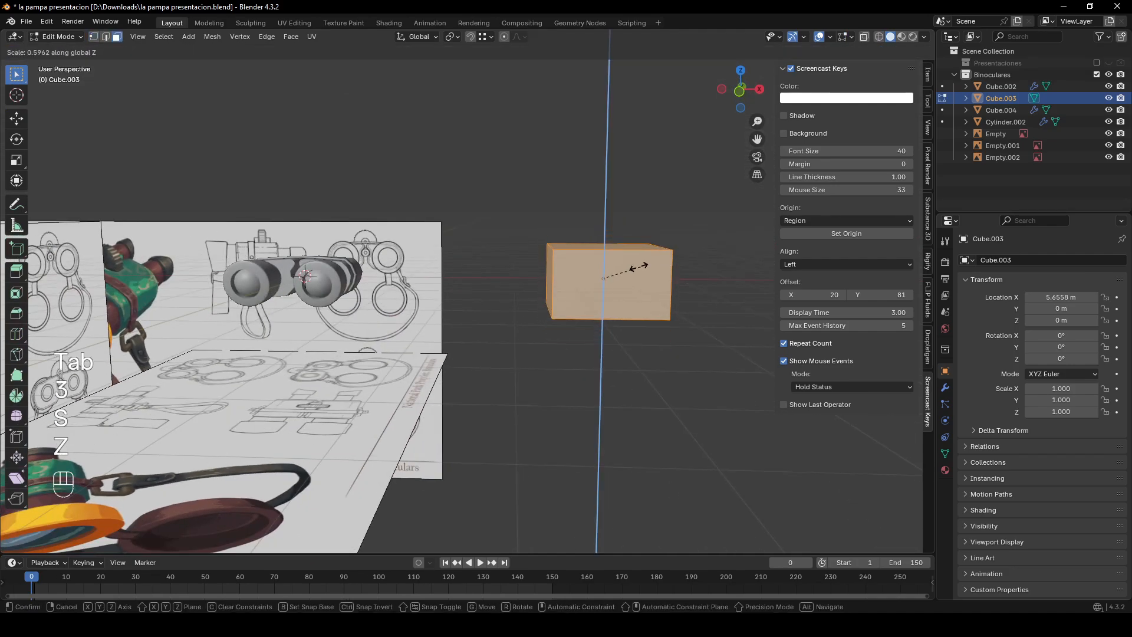
left_click(610, 273)
mouse_move(610, 273)
middle_mouse_down()
mouse_move(637, 301)
mouse_move(619, 277)
middle_mouse_up()
- Narrow the flattened mesh along X by a factor of about 0.205 and adjust its thickness along Z
key("s")
key("x")
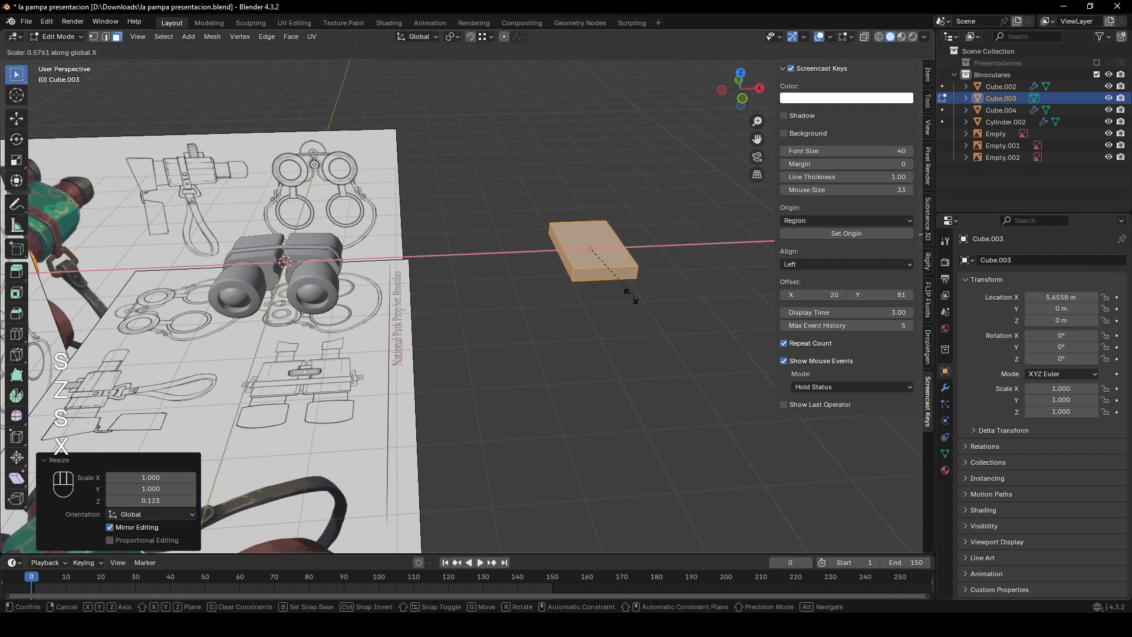
left_click(613, 243)
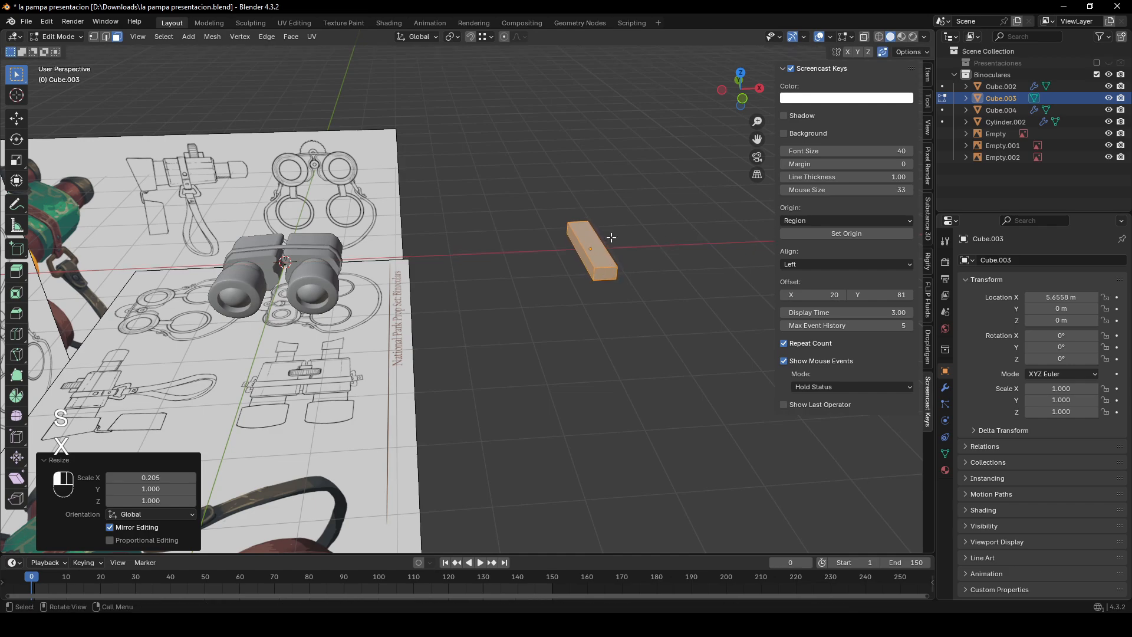
key("s")
key("z")
left_click(608, 255)
middle_click_drag(608, 254, 585, 270, "shift")
key("Tab")
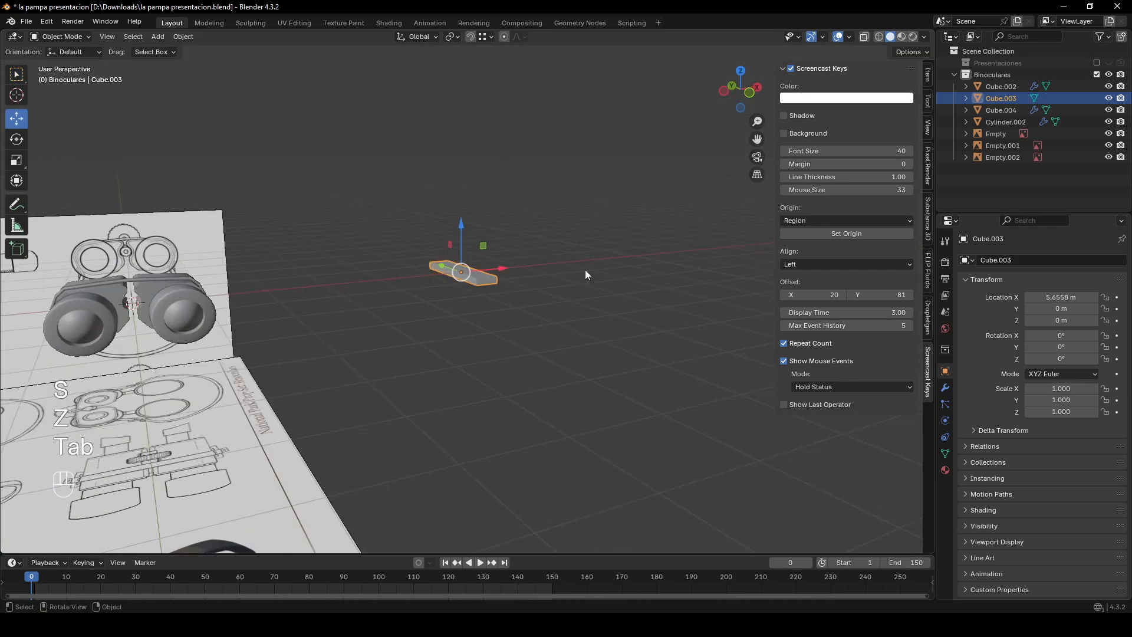
- Add an Array modifier to the narrow bar
scroll(585, 270, "up", 3)
left_click(945, 387)
left_click(1047, 260)
type("arr")
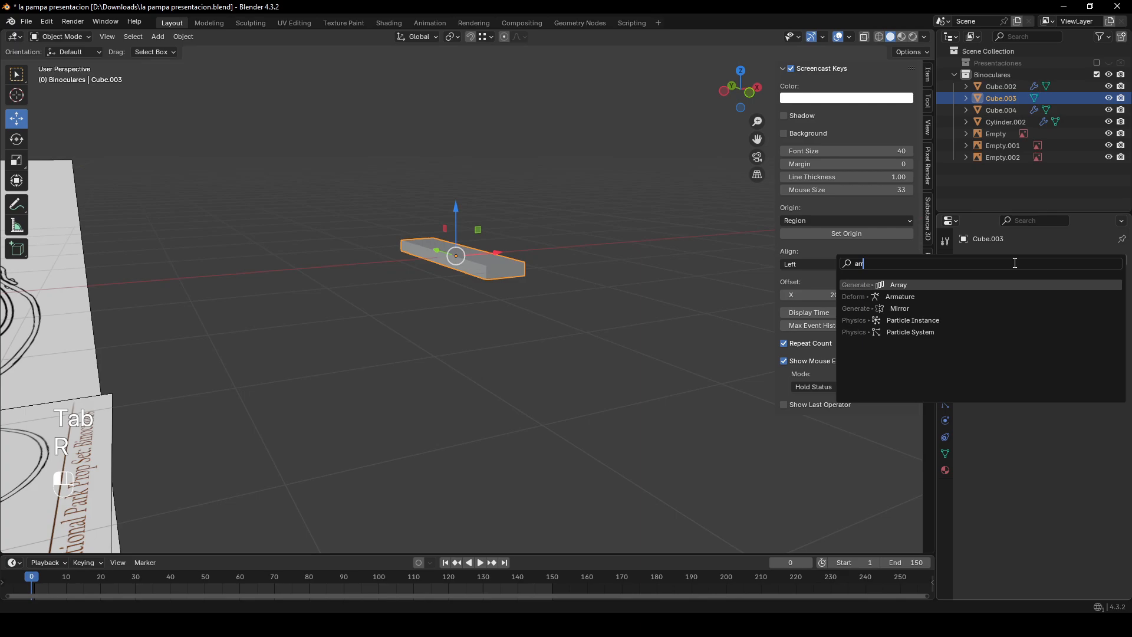
key("Return")
- Set the Array modifier's count to 5 for the narrow bar
middle_click_drag(590, 283, 642, 293)
left_click(1096, 312)
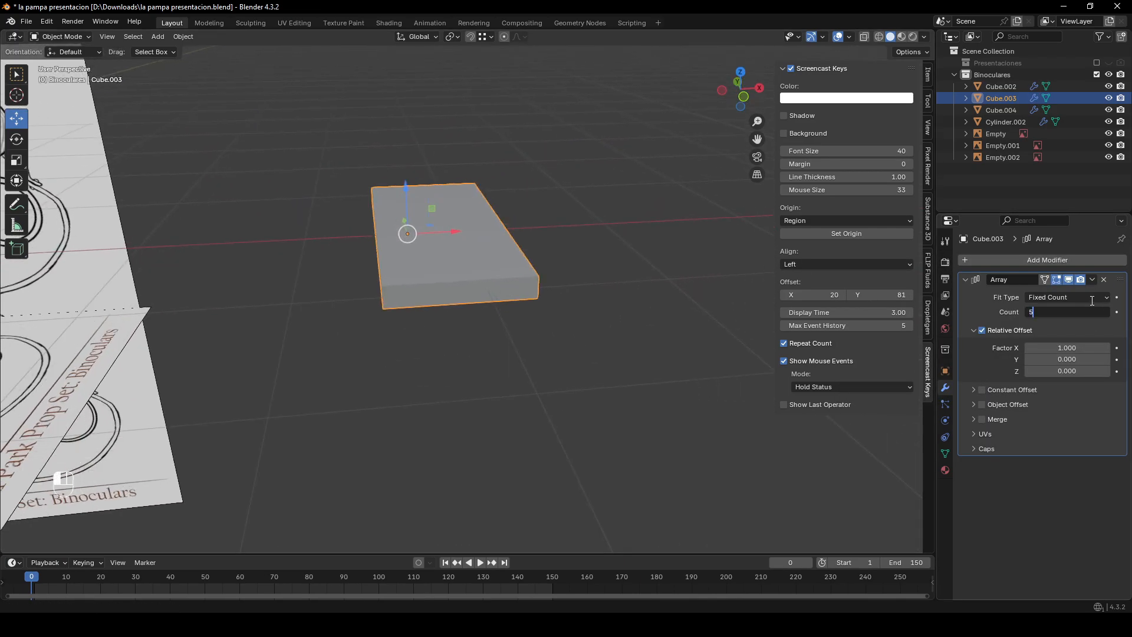
type("5")
key("Return")
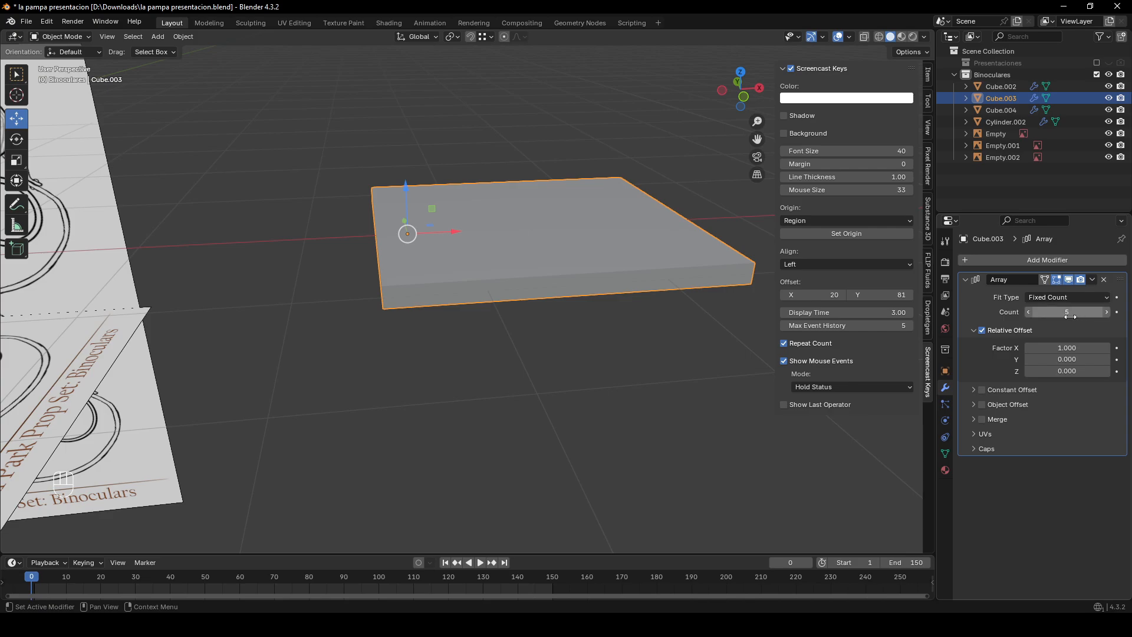
left_click(1070, 314)
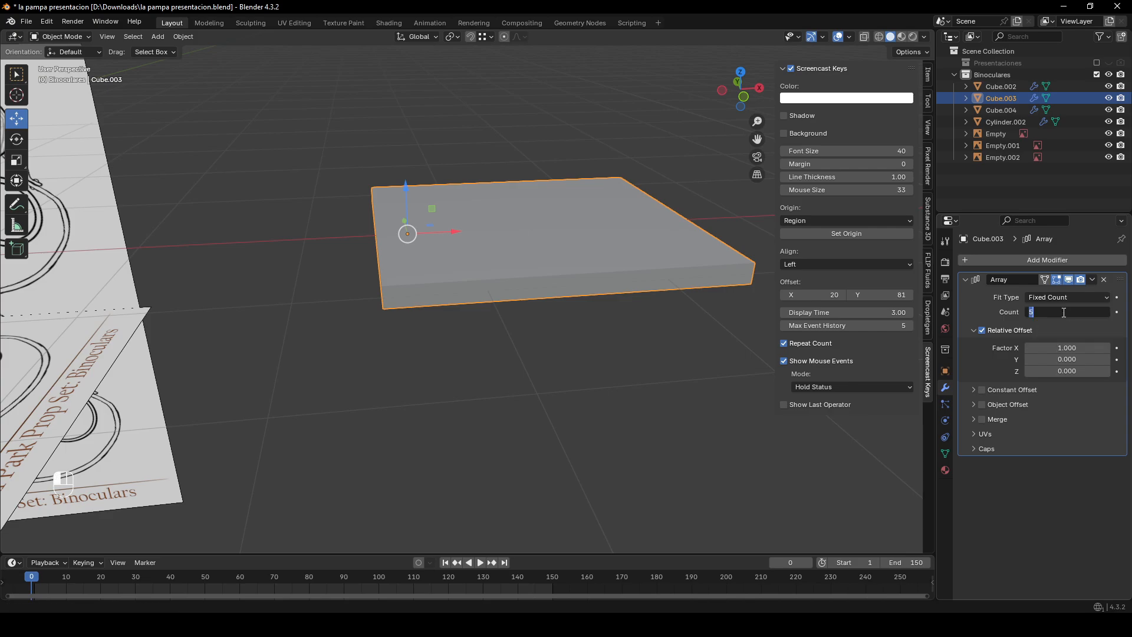
left_click(790, 353)
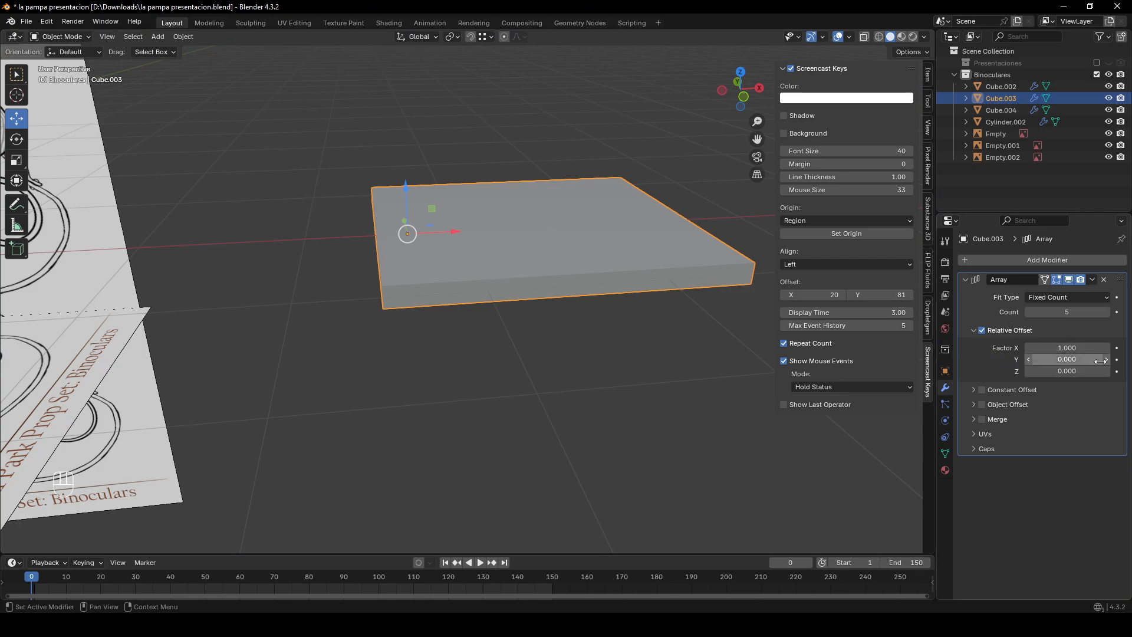
- Set the array's relative offset factors to 0 in Y and 1.2 in Z so the bars separate
scroll(454, 302, "up", 1)
scroll(454, 302, "up", 1)
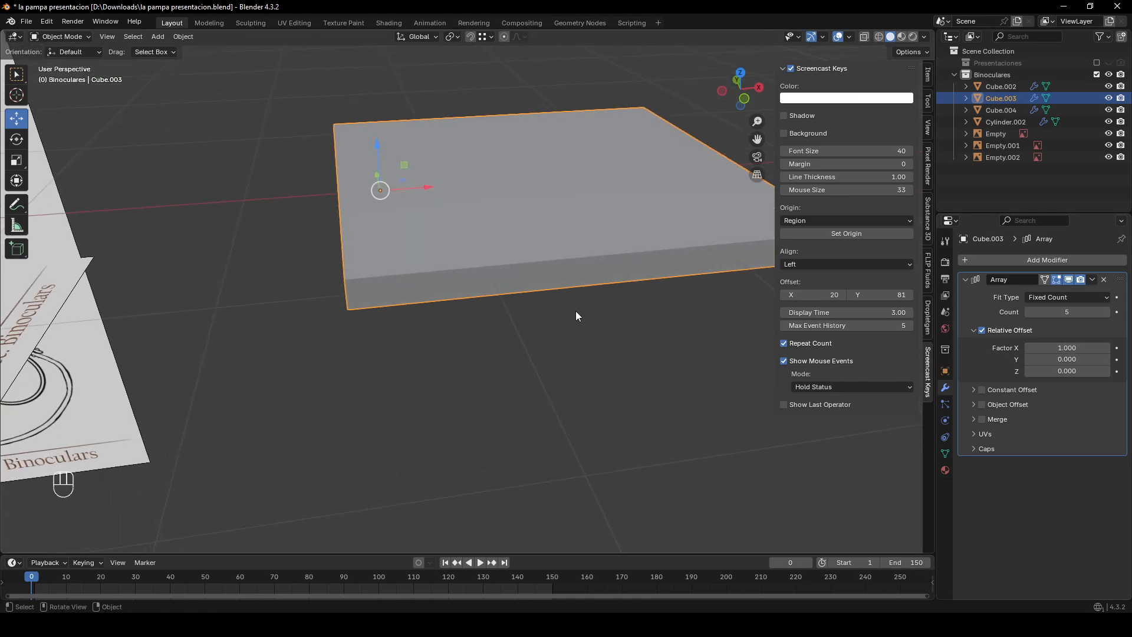
scroll(501, 278, "up", 1)
key("Tab")
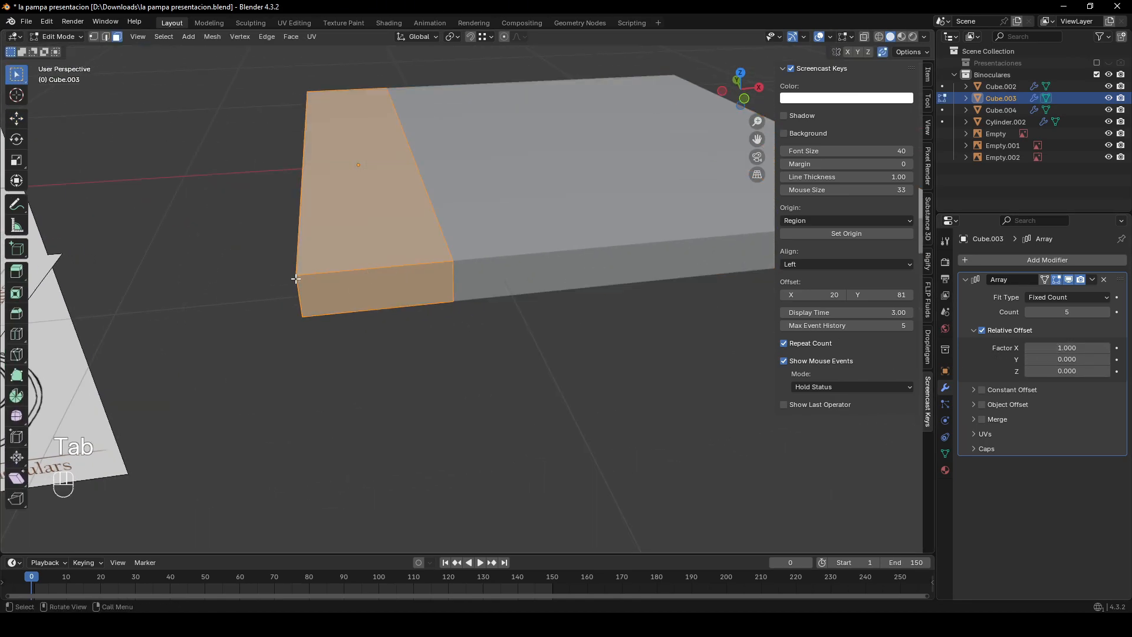
key("Tab")
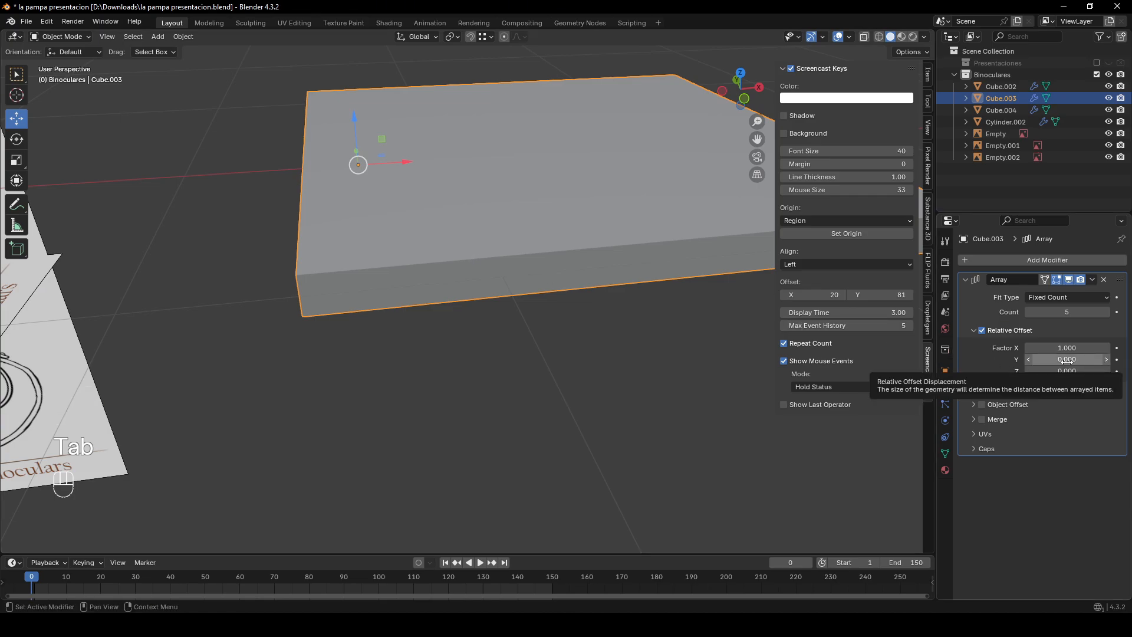
left_click_drag(1067, 361, 1091, 371)
middle_click_drag(666, 259, 637, 277)
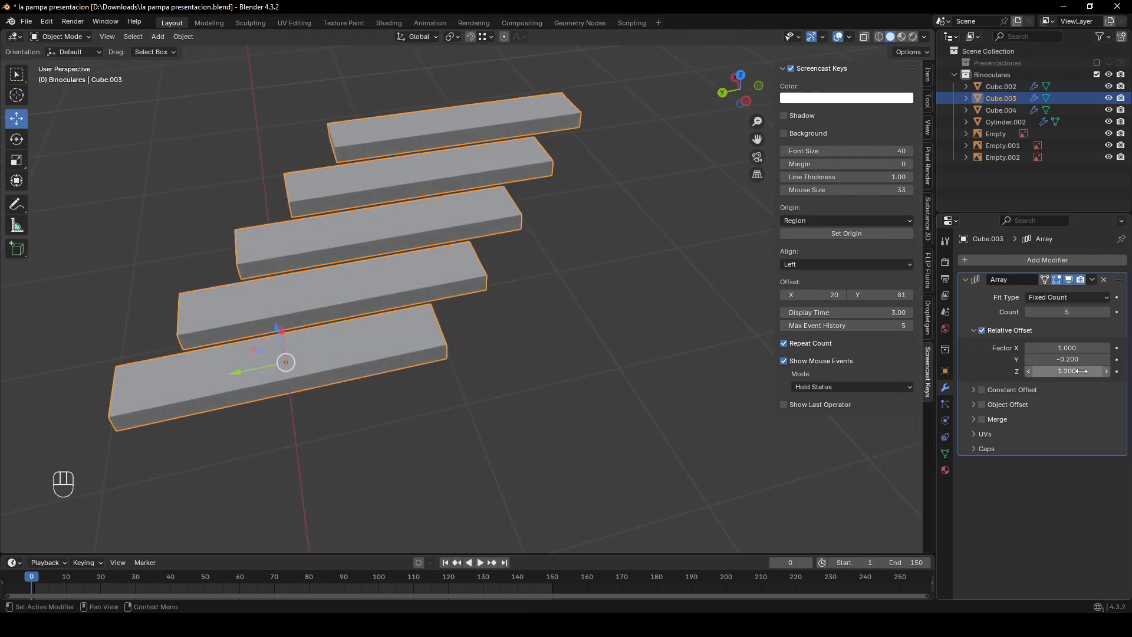
left_click(1077, 360)
type("0")
key("Return")
- Bevel the end face of the original bar in the array
middle_click_drag(644, 321, 443, 286)
key("Tab")
key("2")
scroll(443, 286, "up", 3)
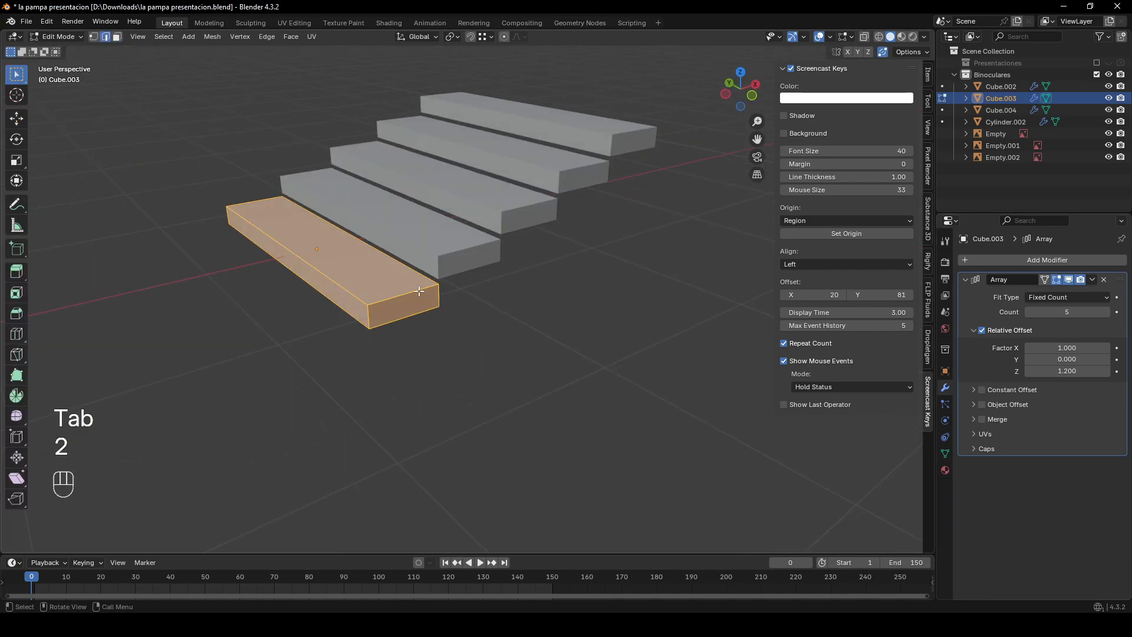
key("3")
left_click(419, 292)
key("ctrl+b")
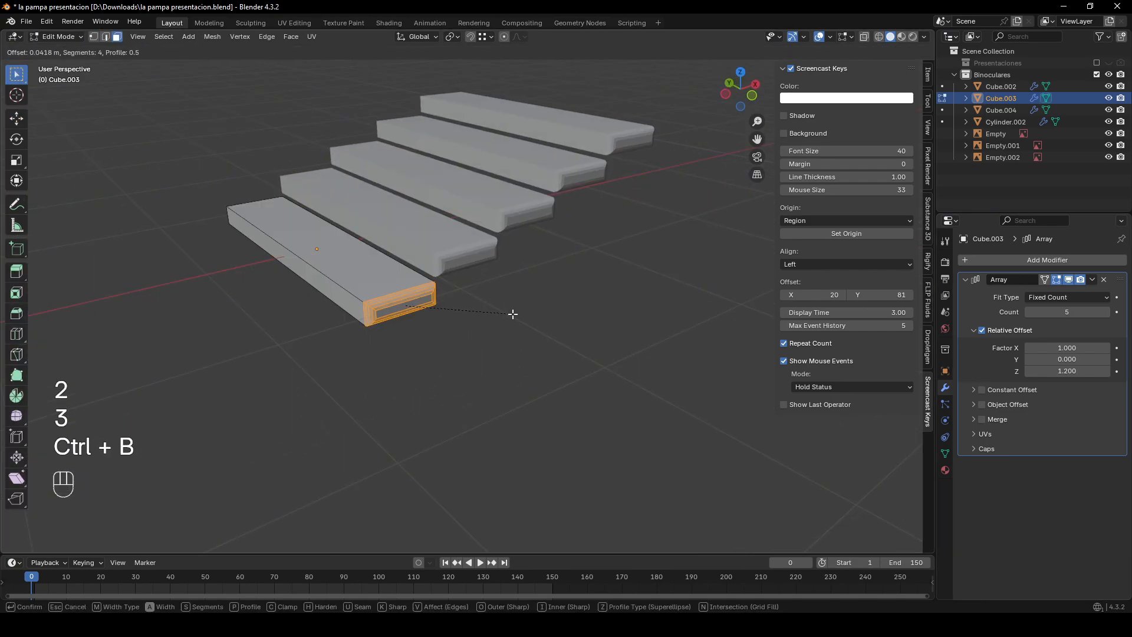
left_click(508, 314)
- Bevel the long edges of the original bar and return to Object Mode
key("2")
left_click(343, 309, "alt+shift")
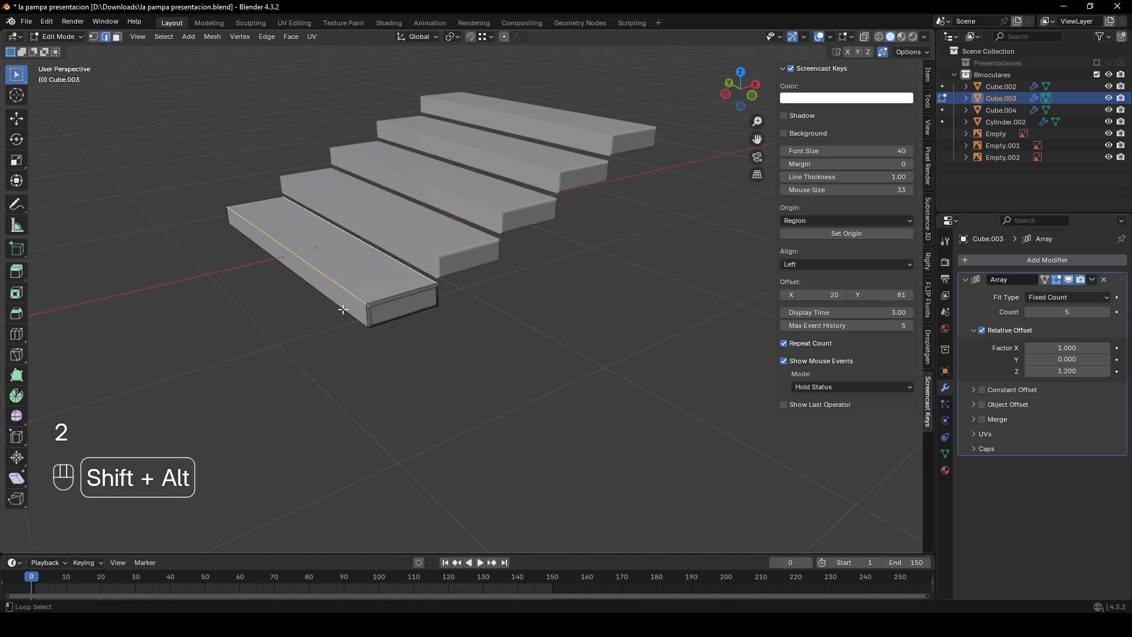
middle_click_drag(342, 309, 586, 329)
left_click(504, 331, "alt+shift")
left_click(494, 370, "alt+shift")
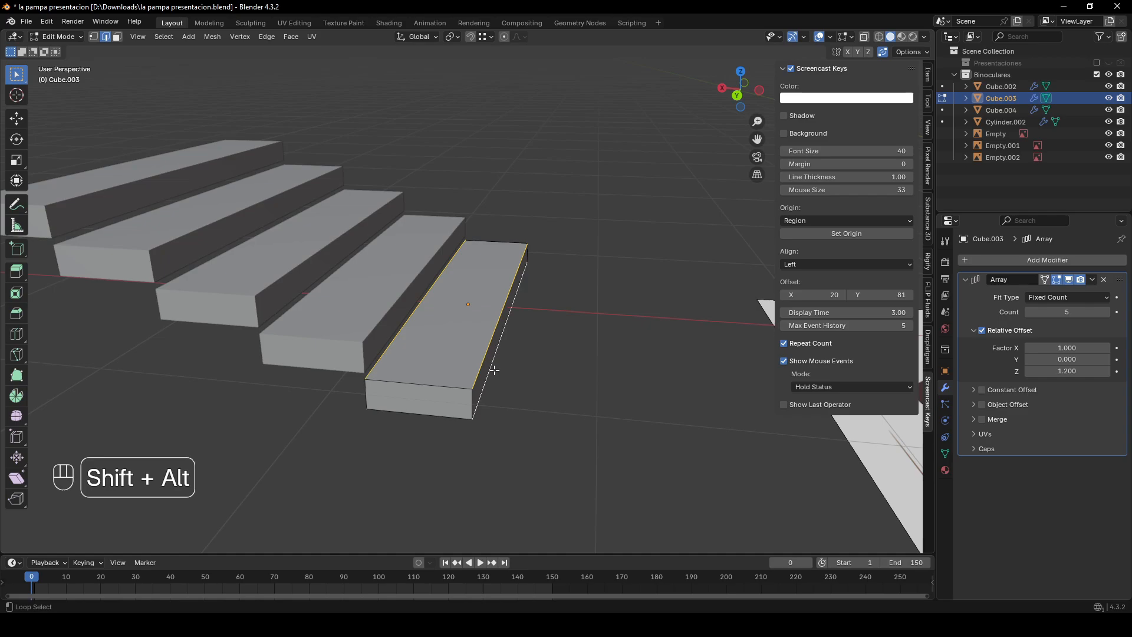
left_click(393, 416, "alt+shift")
key("ctrl+b")
middle_click_drag(576, 374, 530, 216)
left_click(608, 365)
key("Tab")
- Move the bar array into a new collection named Array and exclude the Binoculares collection from the view layer
left_click(485, 331)
left_click(459, 315)
left_click(464, 307)
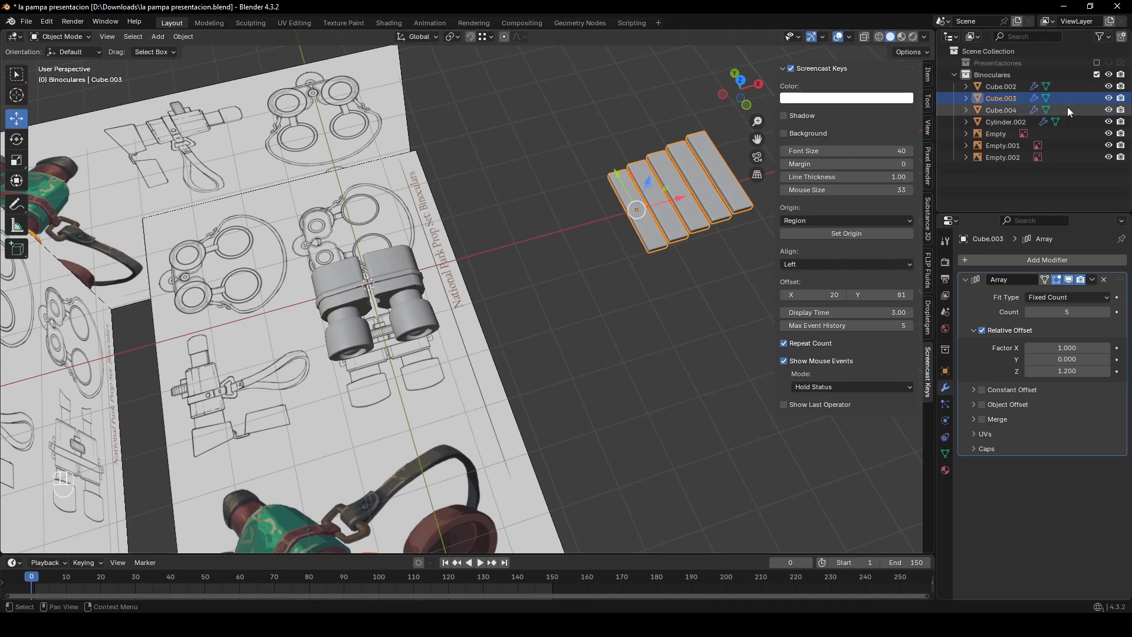
key("m")
left_click(621, 208)
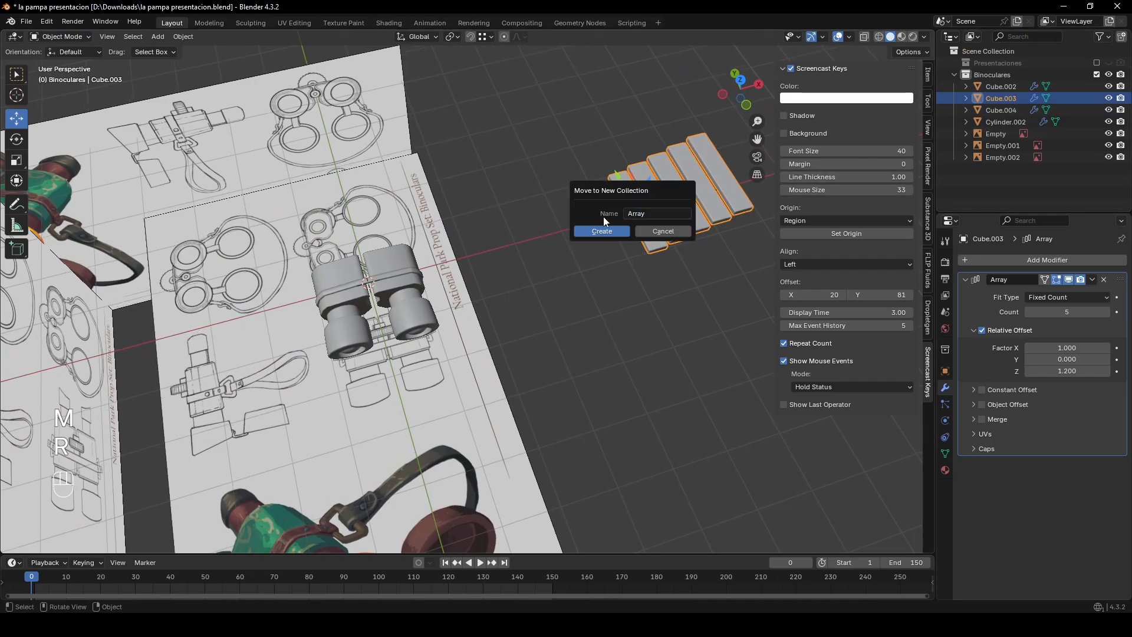
left_click(602, 230)
left_click(1096, 74)
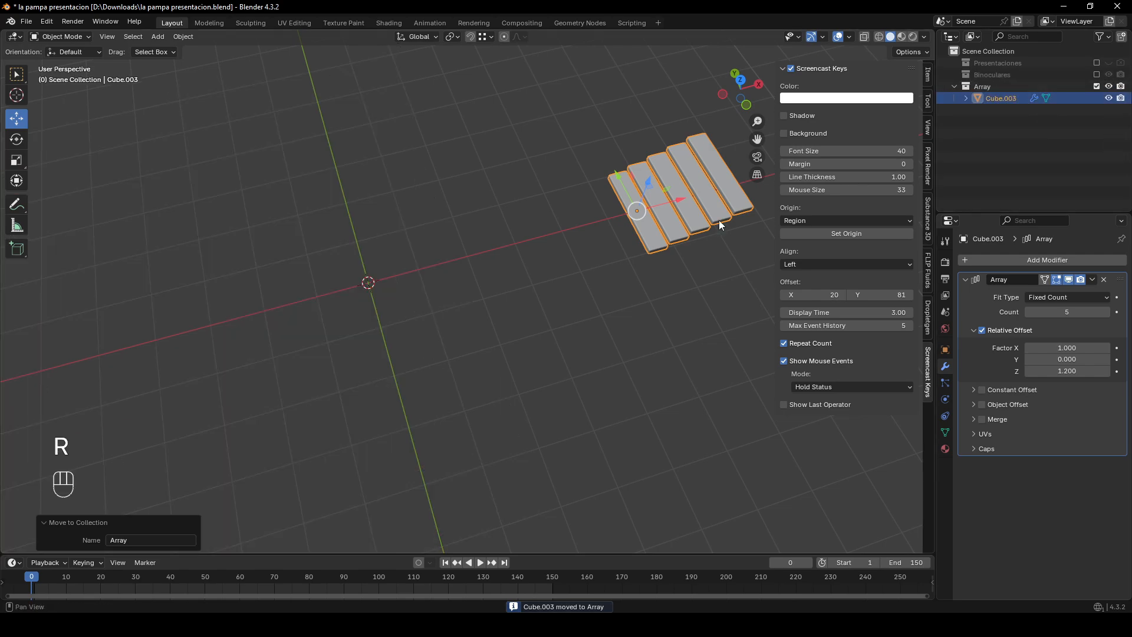
- Move the bar array about -4.08 m along X, plus about -5.00 m in X and 1.85 m in Y
key("g")
key("x")
left_click(537, 255)
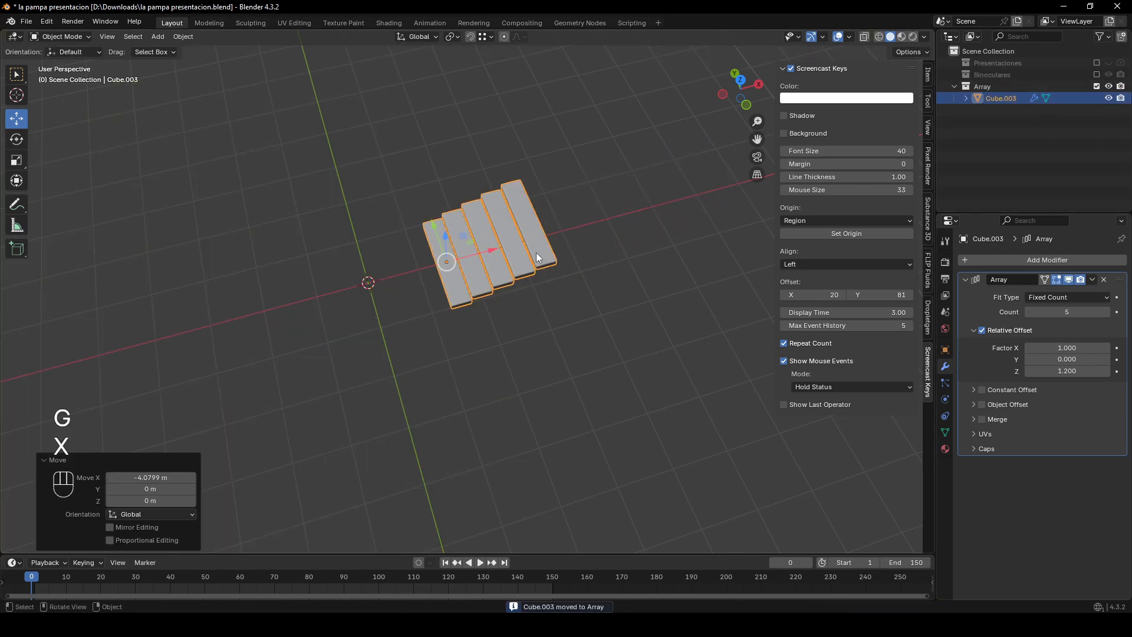
key("g")
key("shift+z")
left_click(268, 243)
- Rotate the bar array about Z until its bars lie parallel to the X axis, and deselect it
key("r")
key("z")
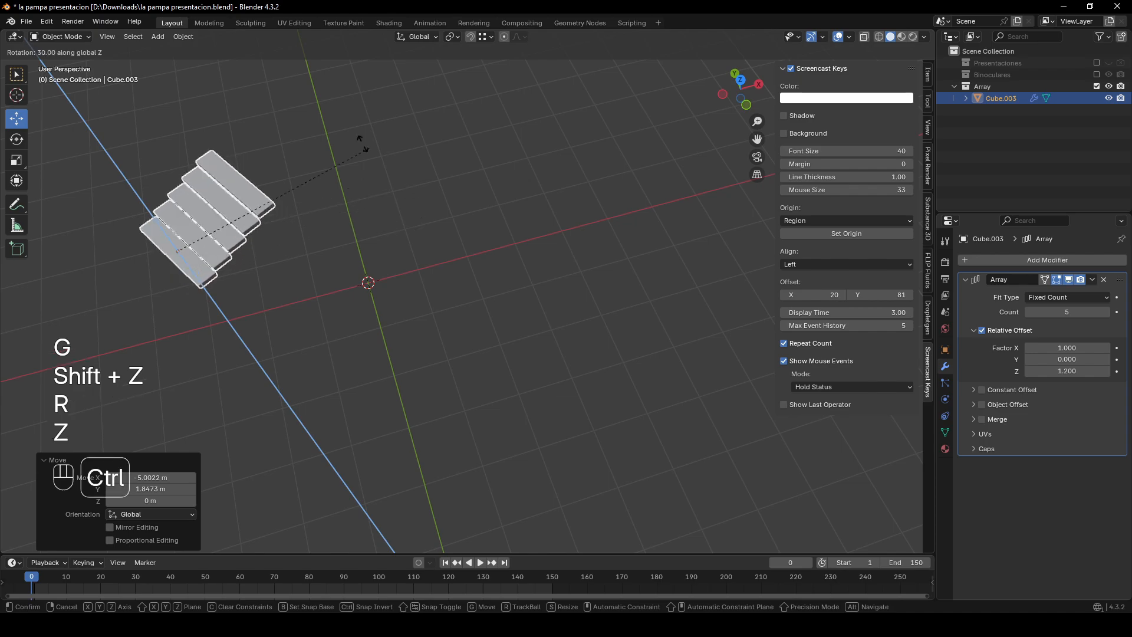
left_click(210, 112)
key("r")
key("z")
left_click(345, 154)
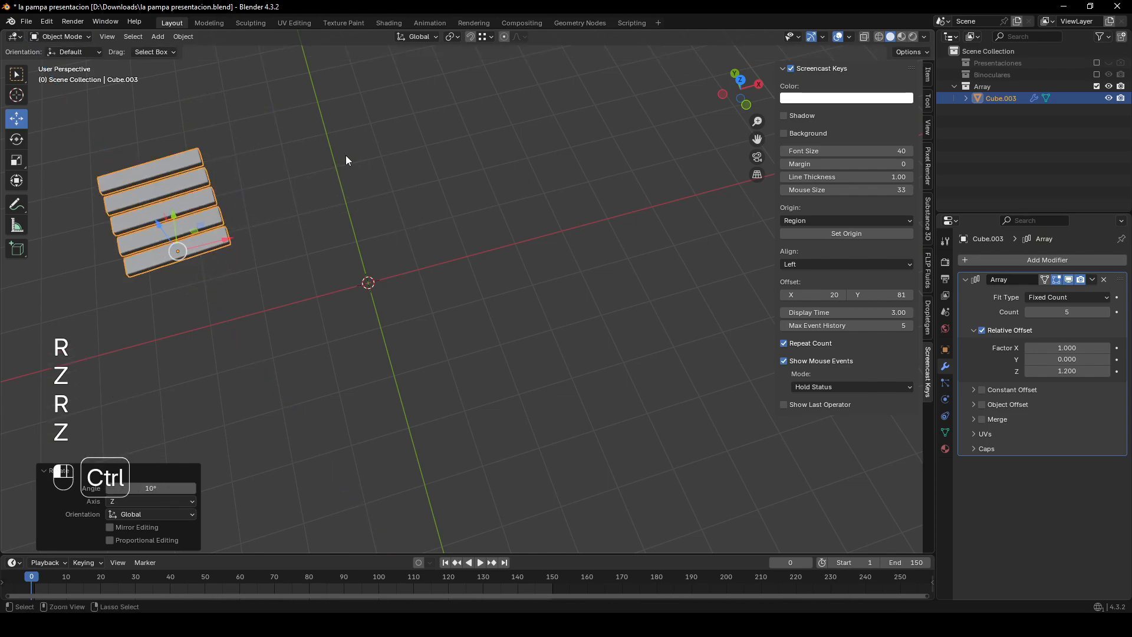
middle_click_drag(346, 155, 490, 258, "shift")
key("r")
key("z")
left_click(533, 225)
left_click(543, 193)
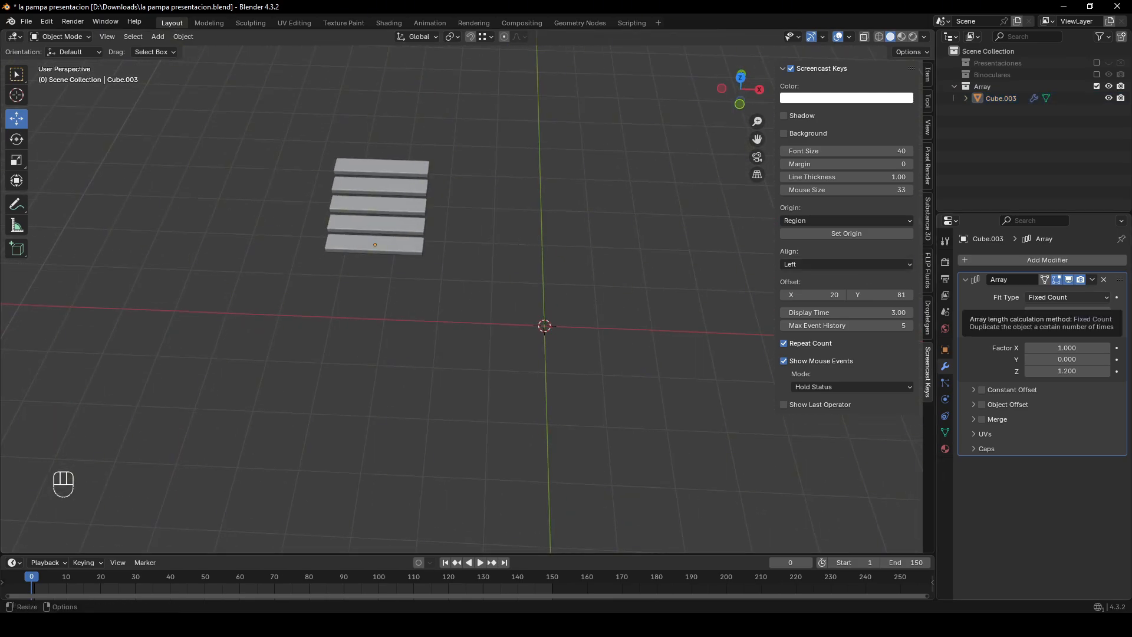
- Switch to the reference board, examine the radiating shelves in the Kitty Kastle drawing, and park the board clear of the scene origin
mouse_move(1131, 330)
right_mouse_down()
mouse_move(739, 347)
mouse_move(651, 338)
right_mouse_up()
scroll(651, 338, "down", 3)
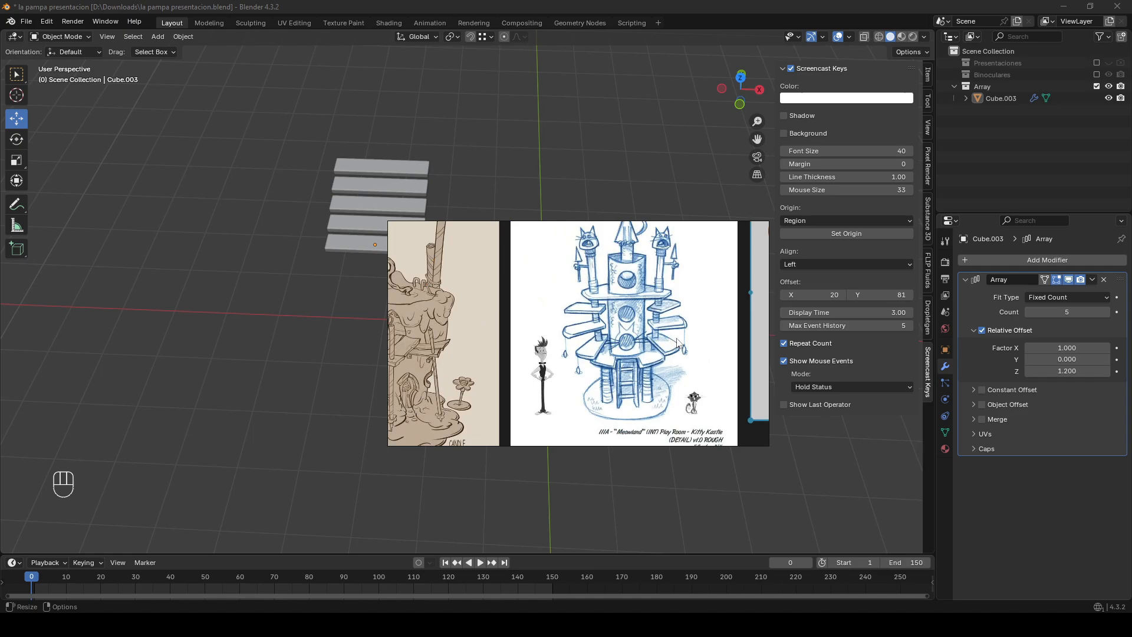
scroll(651, 338, "up", 3)
scroll(651, 338, "up", 3)
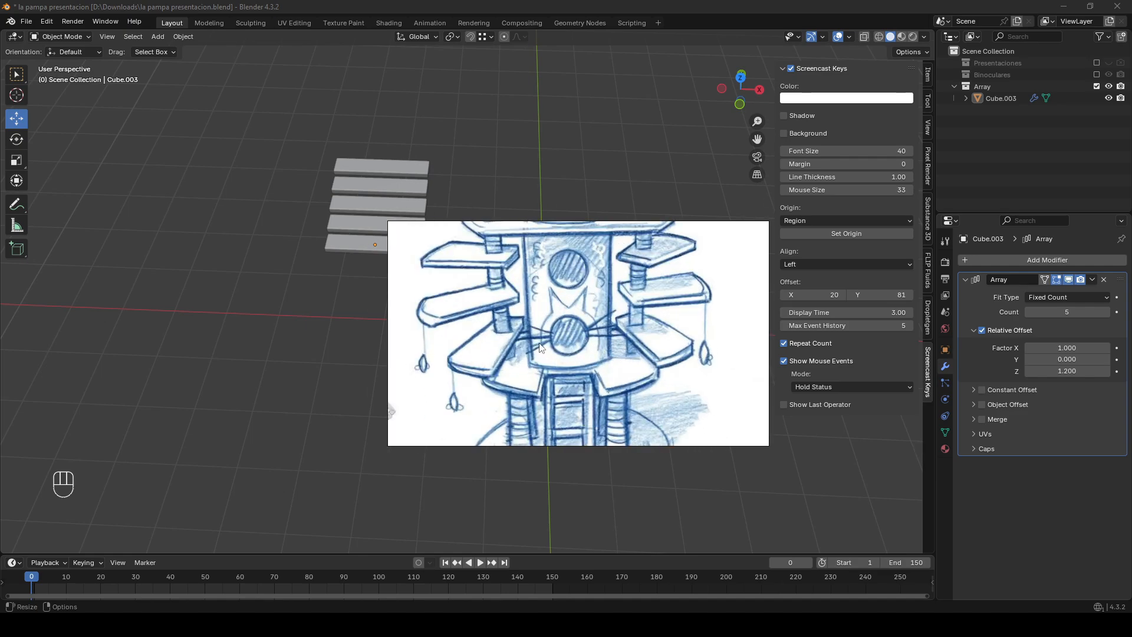
scroll(541, 354, "down", 3)
scroll(578, 370, "up", 3)
scroll(569, 373, "down", 3)
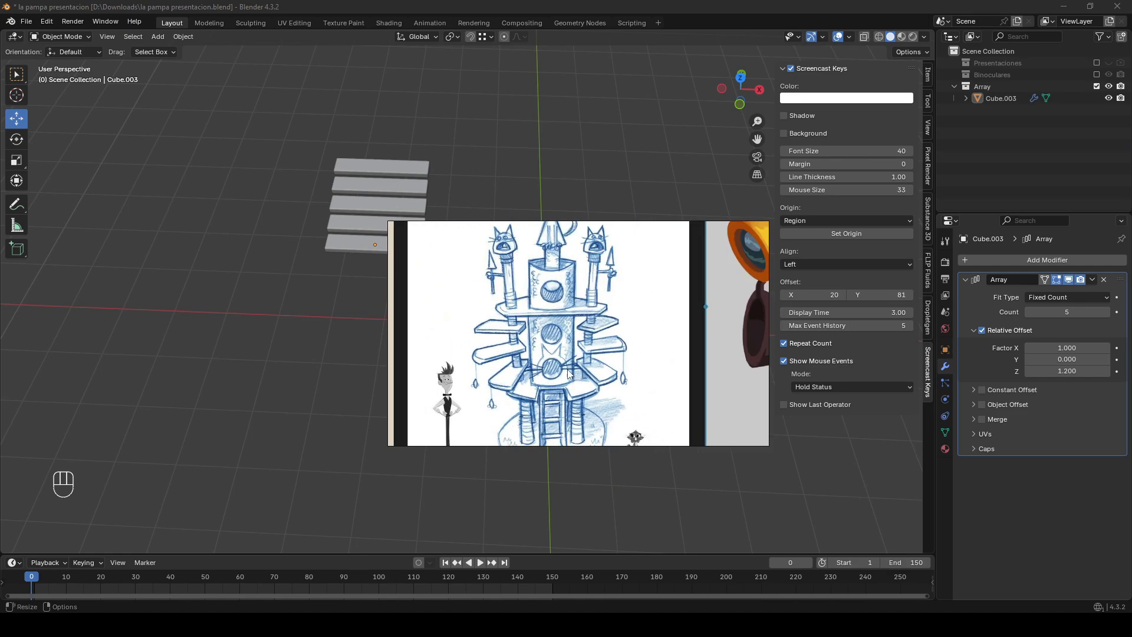
scroll(568, 372, "down", 2)
scroll(568, 378, "up", 3)
scroll(597, 359, "up", 2)
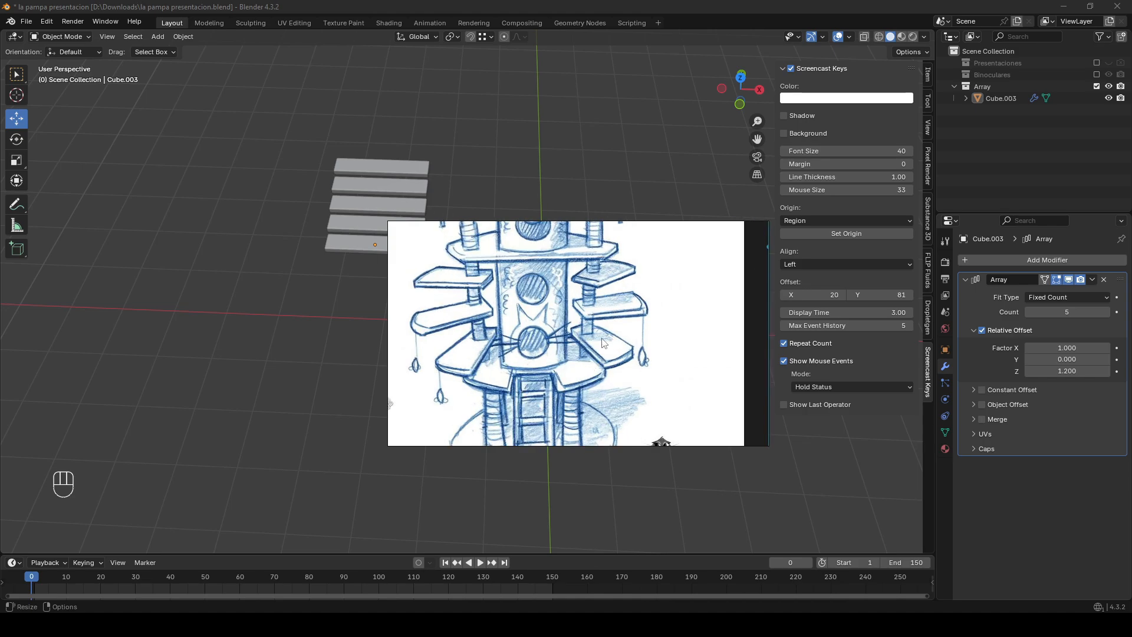
scroll(605, 289, "down", 4)
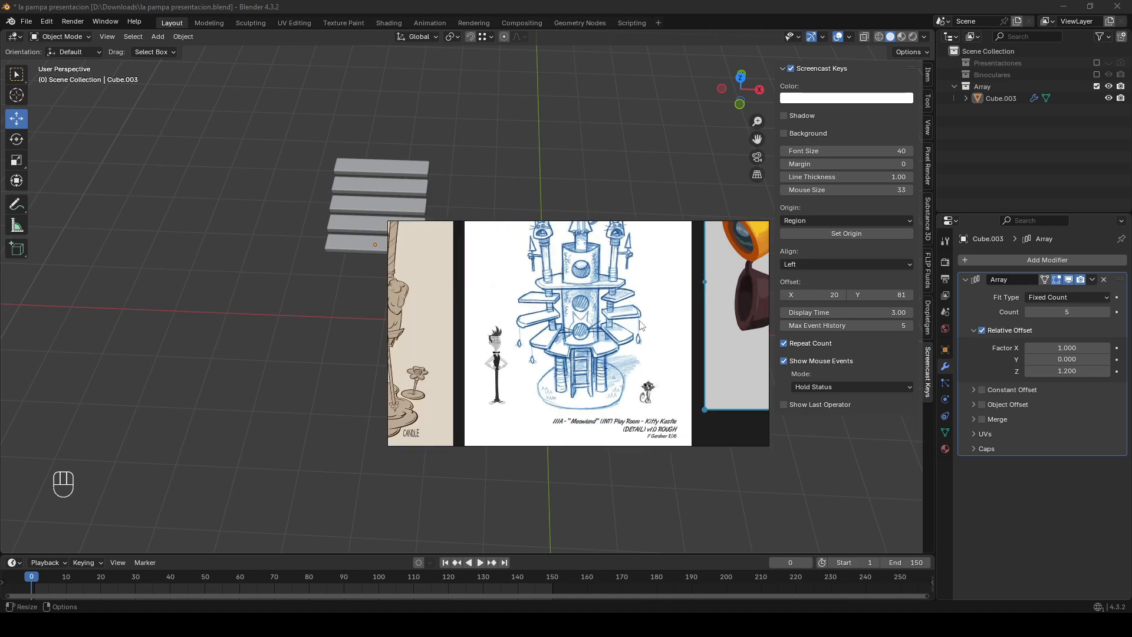
left_click_drag(605, 289, 240, 264)
left_click(547, 287)
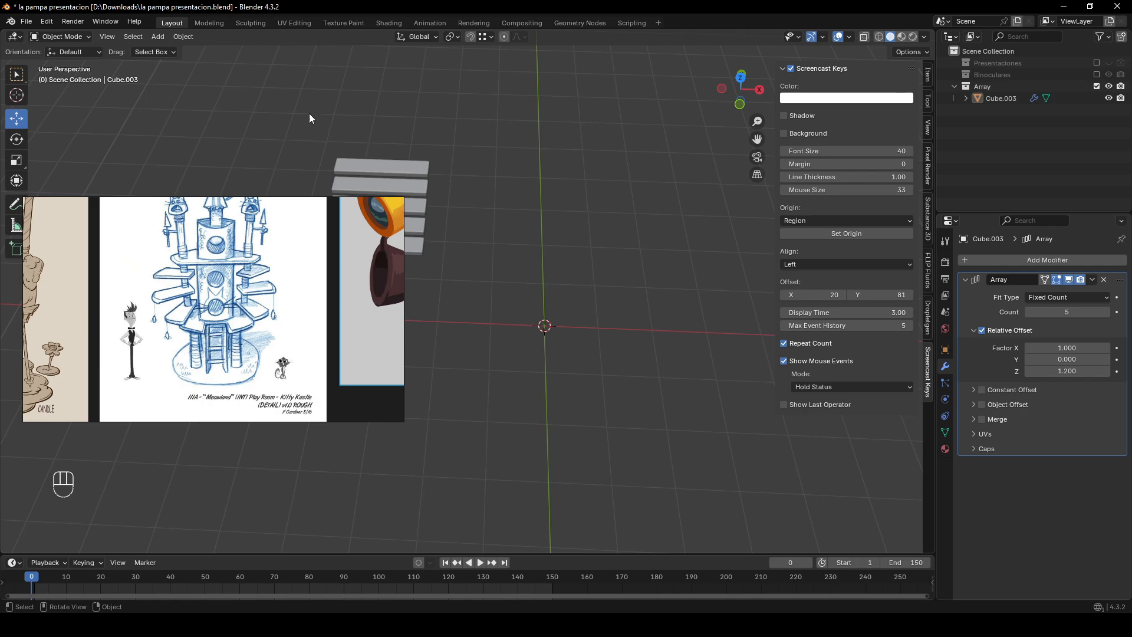
- Add a cube mesh at the origin and flatten its mesh along Z by a factor of about 0.165
left_click(157, 37)
mouse_move(199, 53)
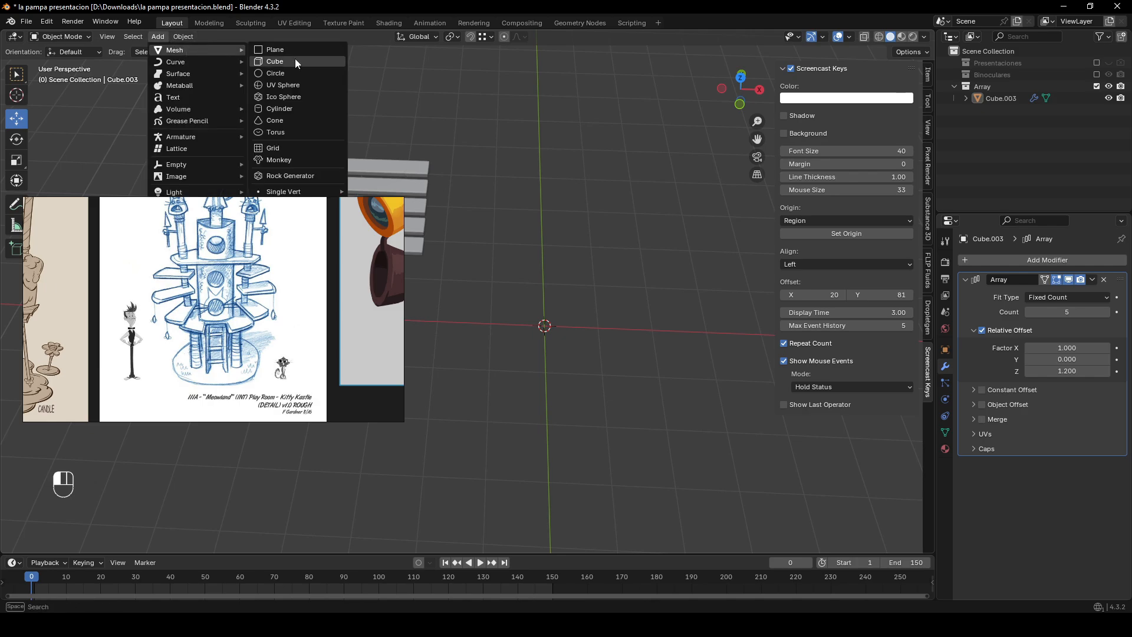
left_click(295, 59)
key("Tab")
middle_click_drag(613, 278, 657, 291)
key("s")
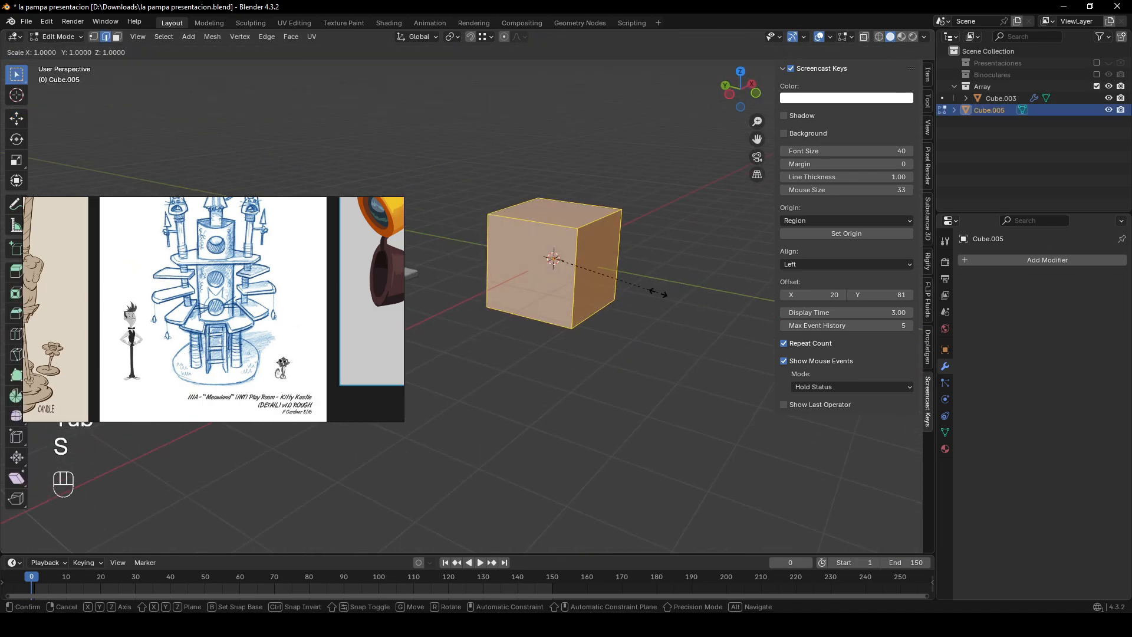
key("z")
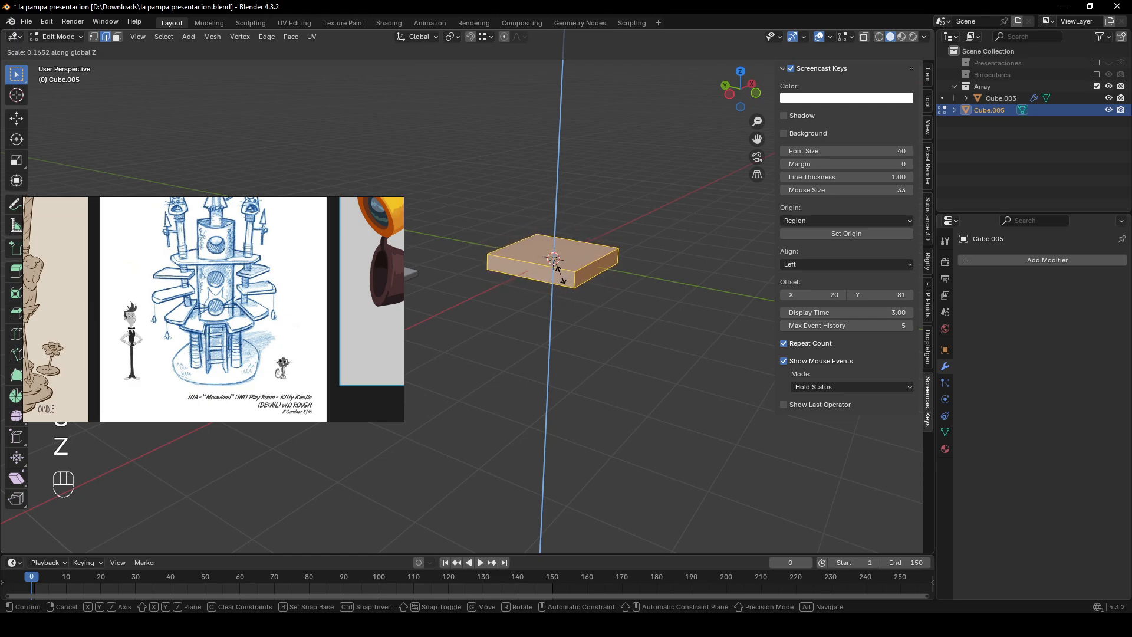
left_click(557, 267)
- Shift the flattened mesh along Y so the origin sits near one end, and narrow it along X
middle_click_drag(556, 267, 625, 367)
key("g")
key("y")
left_click(611, 316)
key("s")
key("x")
- Widen the slab's end face farthest from the origin along X to taper the slab
key("3")
left_click(594, 364)
key("s")
key("x")
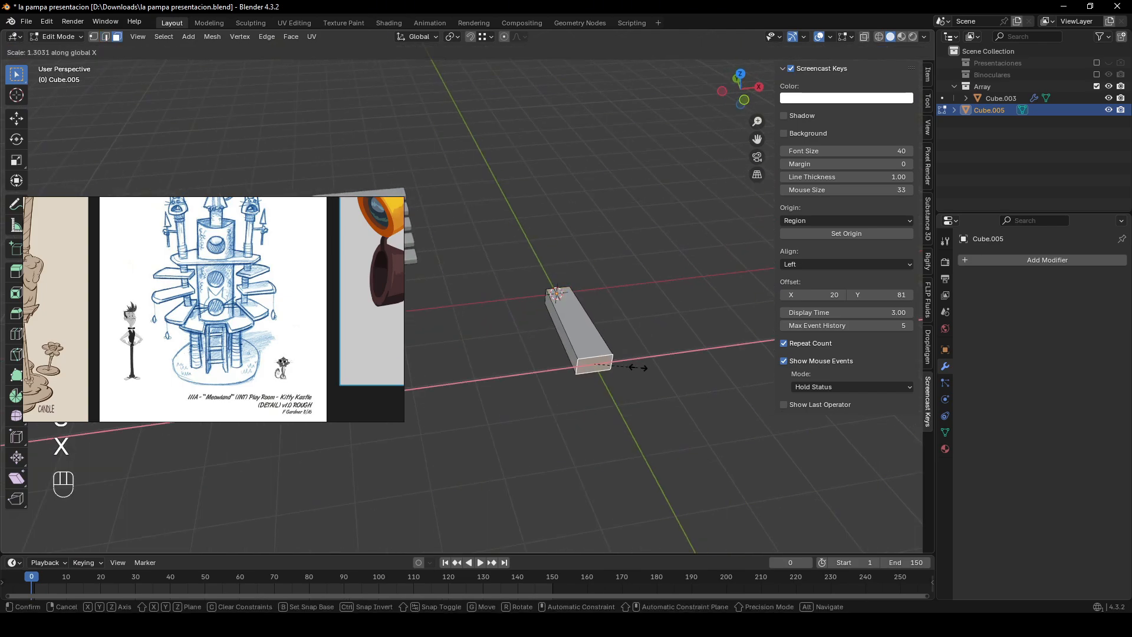
left_click(653, 367)
- Thin the whole tapered slab along Z by a scale factor of 0.526
key("2")
middle_click_drag(637, 354, 622, 293)
key("3")
key("a")
key("s")
key("z")
left_click(679, 286)
- Bevel all edges of the tapered slab with one segment and an offset of about 0.019 m
key("ctrl+b")
right_click(663, 318)
scroll(622, 294, "up", 5)
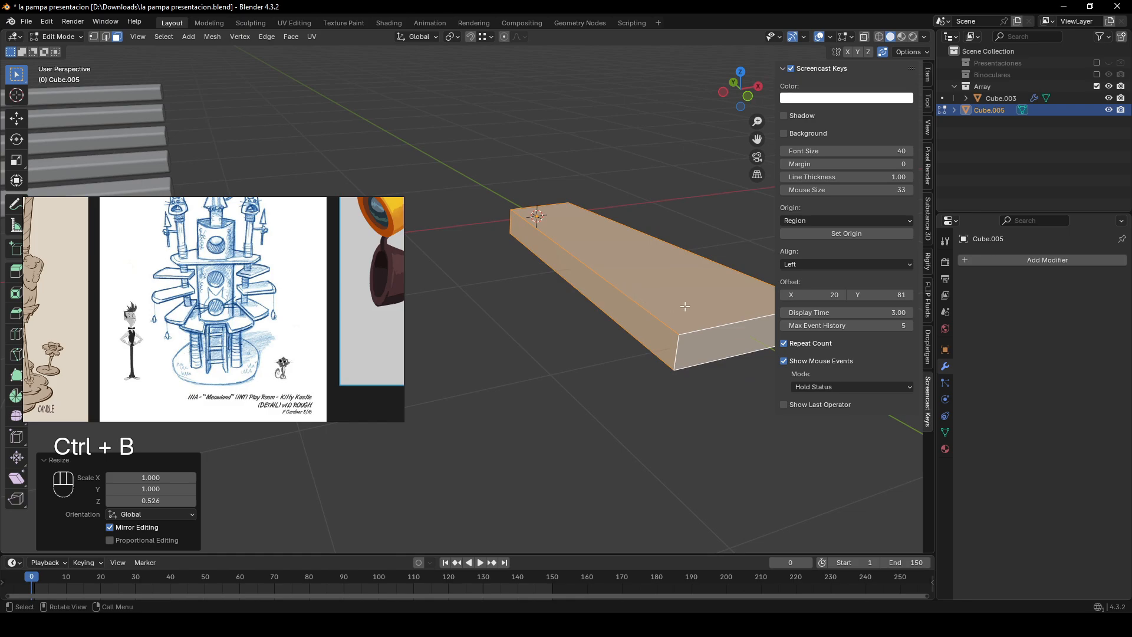
key("ctrl+b")
scroll(690, 308, "up", 4)
scroll(689, 308, "down", 2)
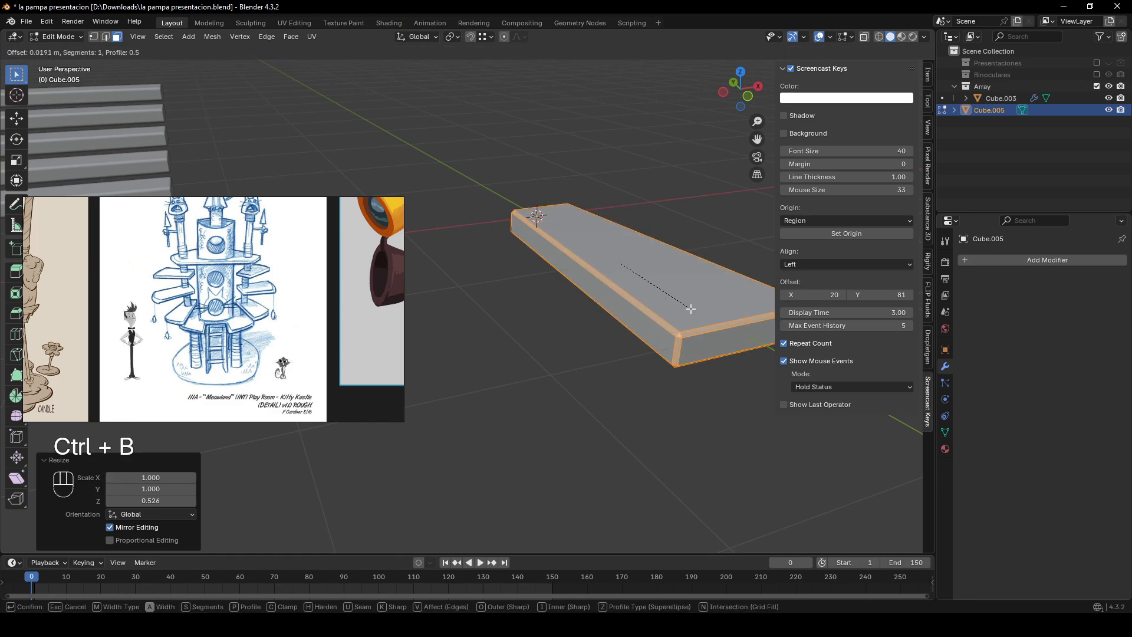
left_click(692, 308)
- Apply Shade Auto Smooth with a 60° angle to the tapered slab in Object Mode
key("Tab")
right_click(687, 303)
left_click(685, 302)
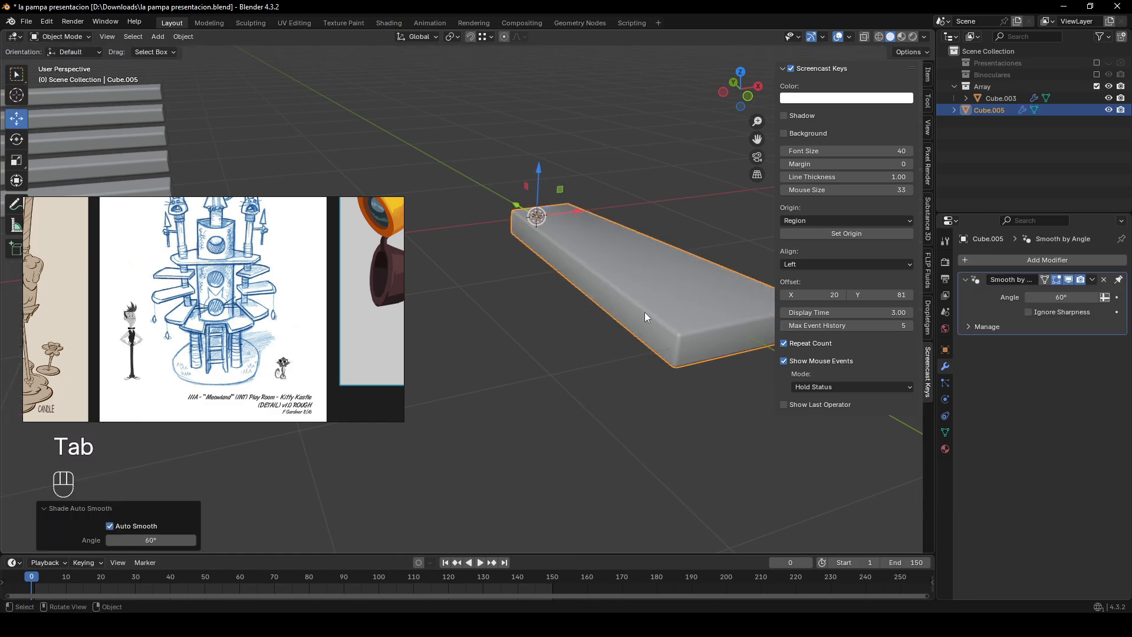
right_click(662, 352)
left_click(664, 354)
middle_click_drag(666, 355, 646, 373)
- Move the tapered slab about -0.24 m along Y, away from the 3D cursor
left_click(522, 391)
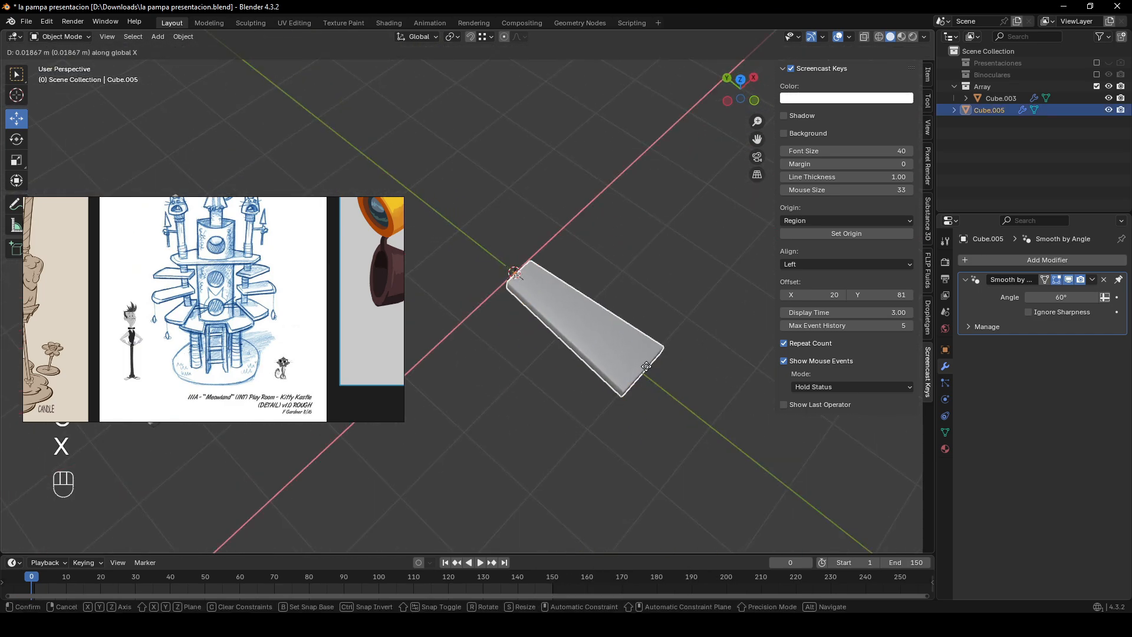
key("g")
key("shift+z")
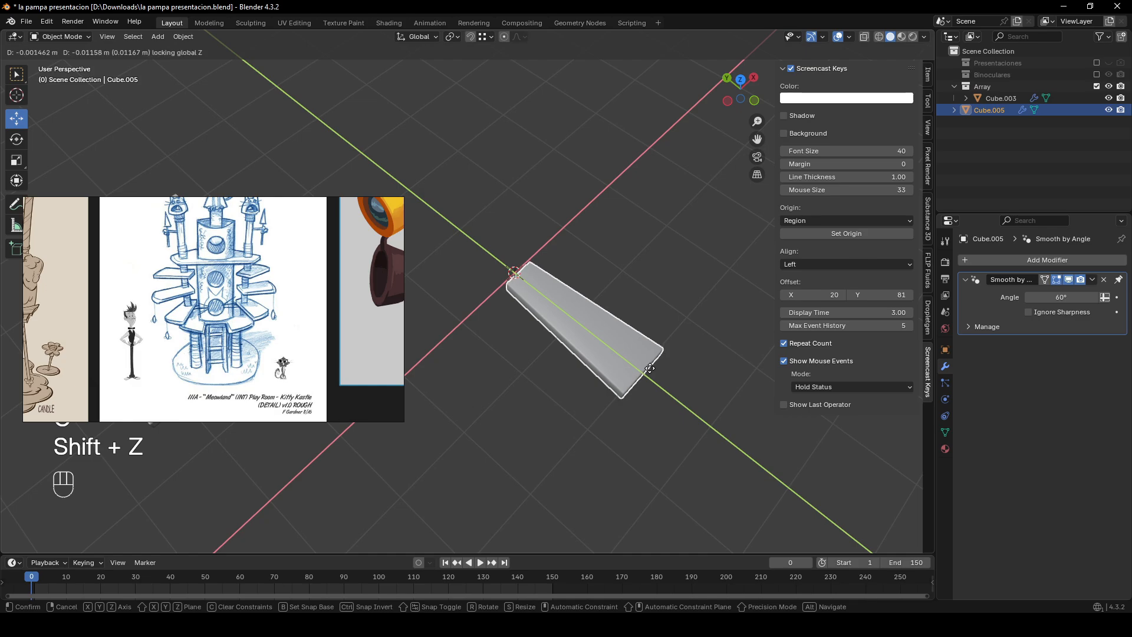
right_click(650, 368)
key("g")
key("y")
left_click(366, 385)
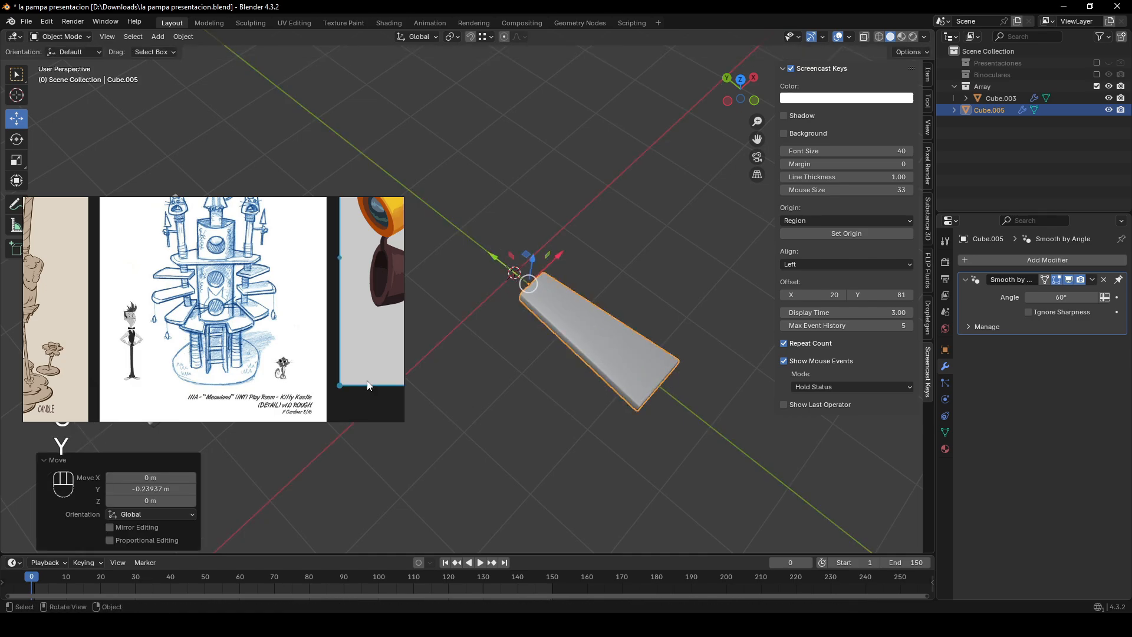
- Add an Array modifier to the tapered slab and set its count to 1
left_click(1047, 260)
type("array")
left_click(887, 271)
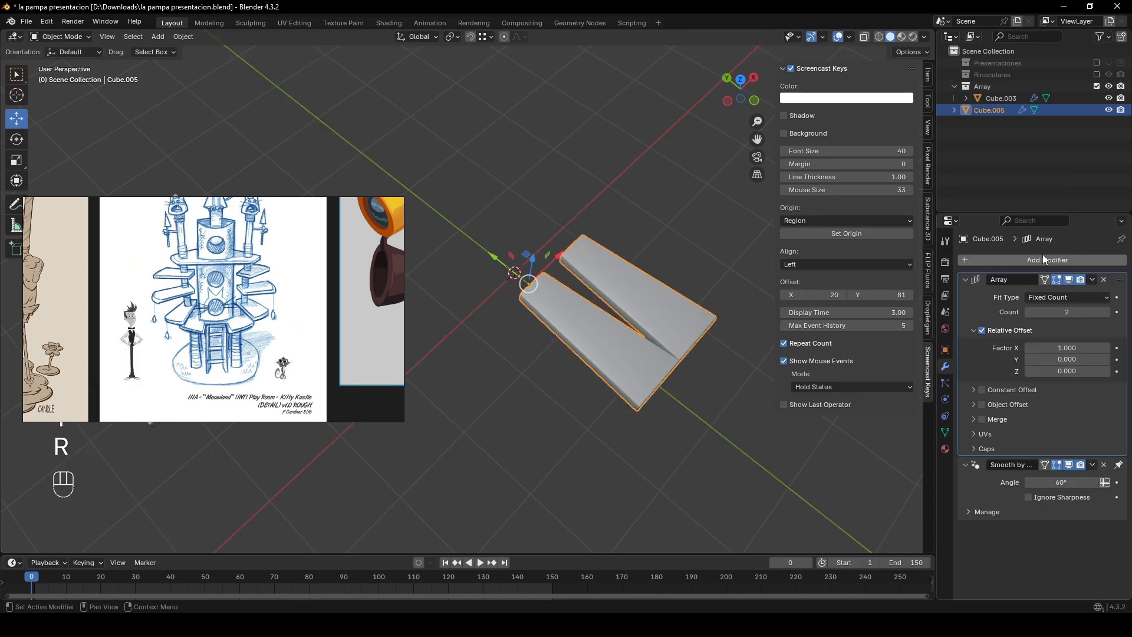
mouse_move(1071, 315)
left_mouse_down()
mouse_move(1097, 315)
mouse_move(1053, 315)
left_mouse_up()
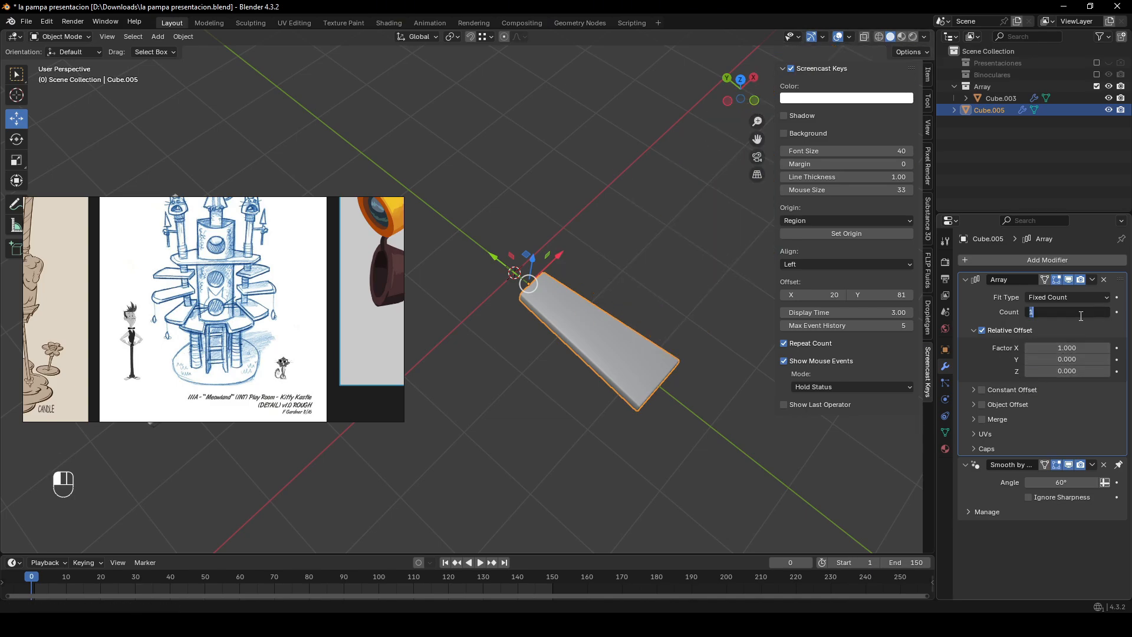
left_click(994, 341)
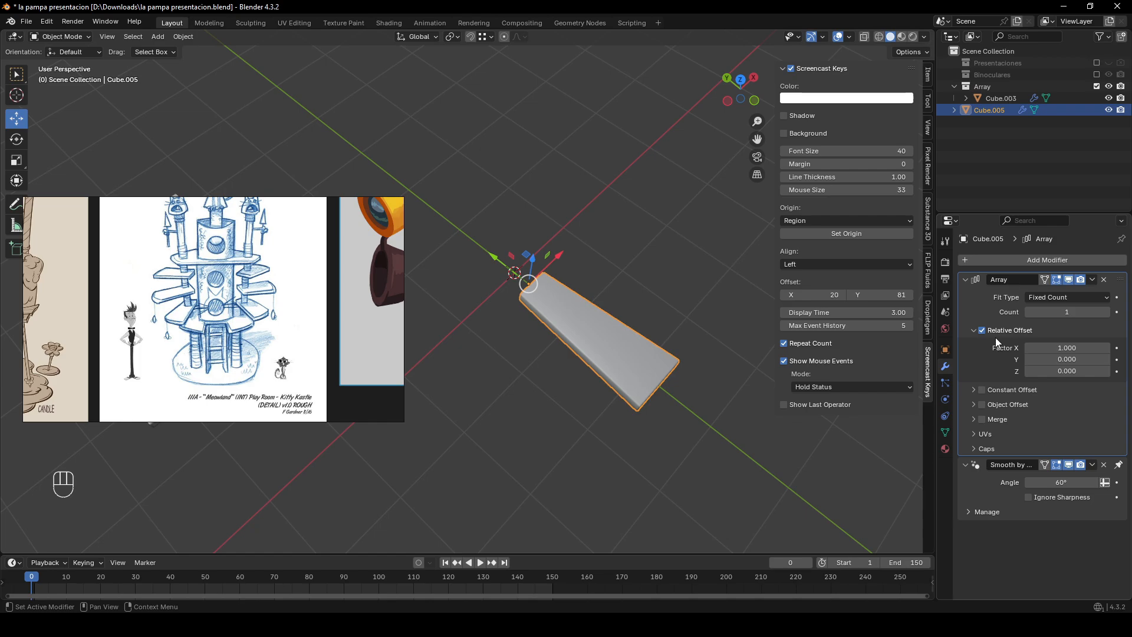
- Disable the slab array's Relative Offset and enable Object Offset instead
left_click(982, 330)
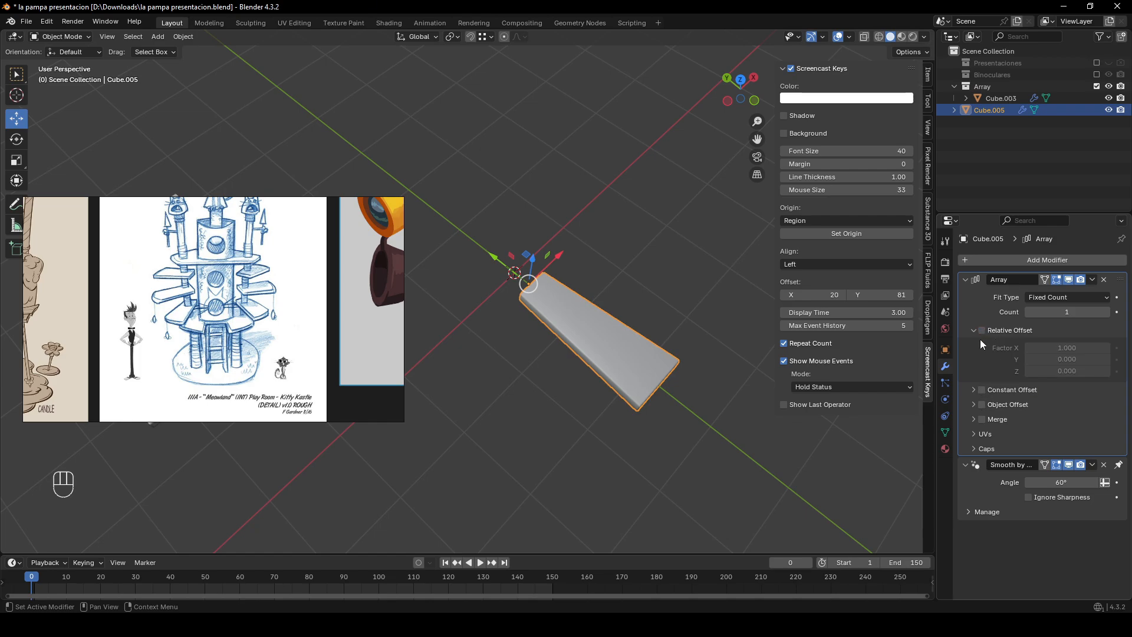
left_click(981, 404)
left_click(971, 404)
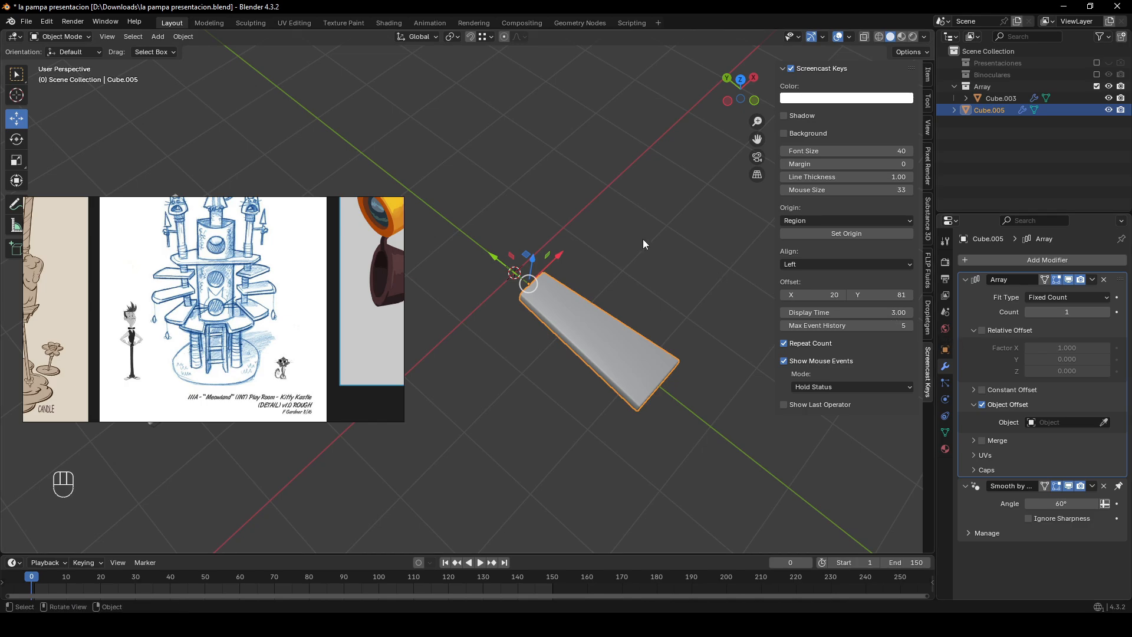
- Add an Arrows empty at the 3D cursor beside the narrow end of the tapered slab
middle_click_drag(490, 195, 504, 163)
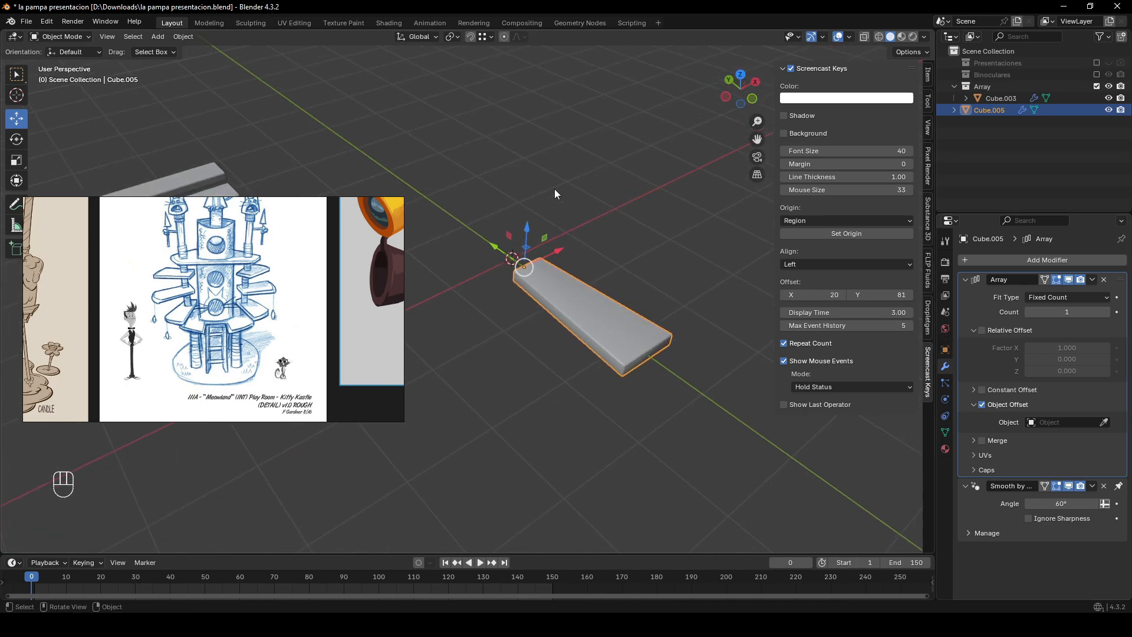
scroll(555, 189, "up", 3)
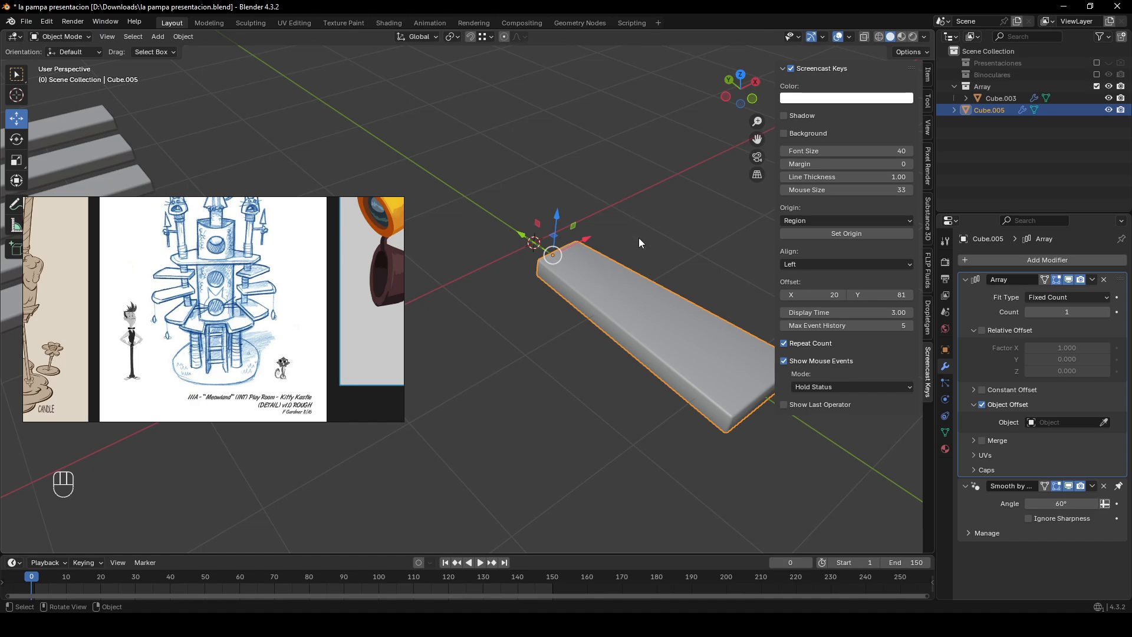
left_click(654, 212)
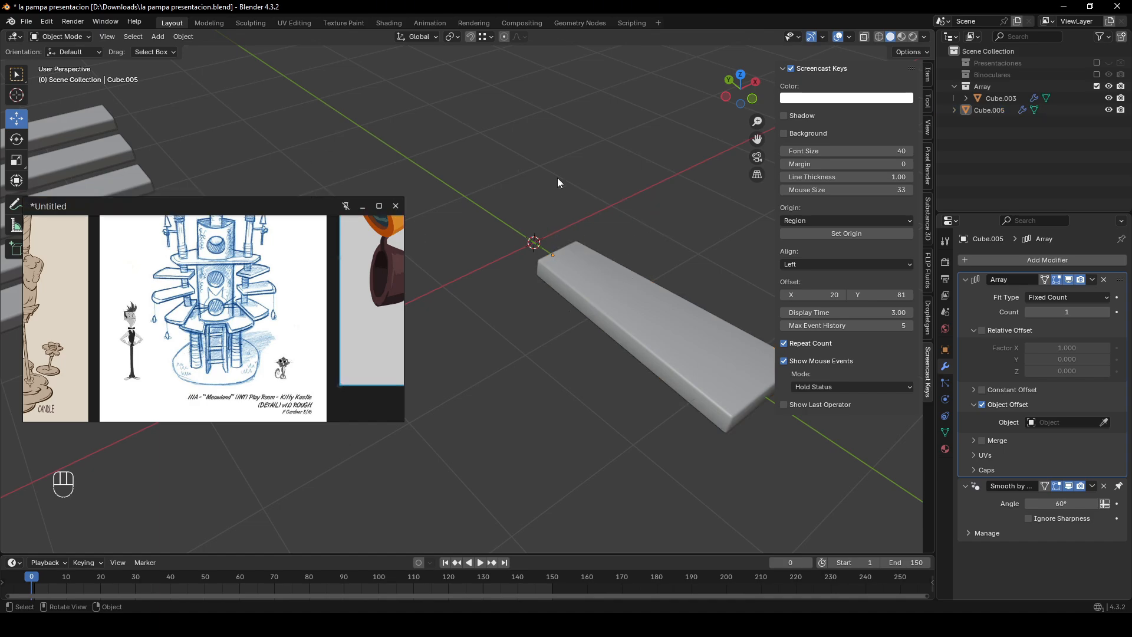
middle_click_drag(557, 178, 590, 193, "shift")
left_click(157, 37)
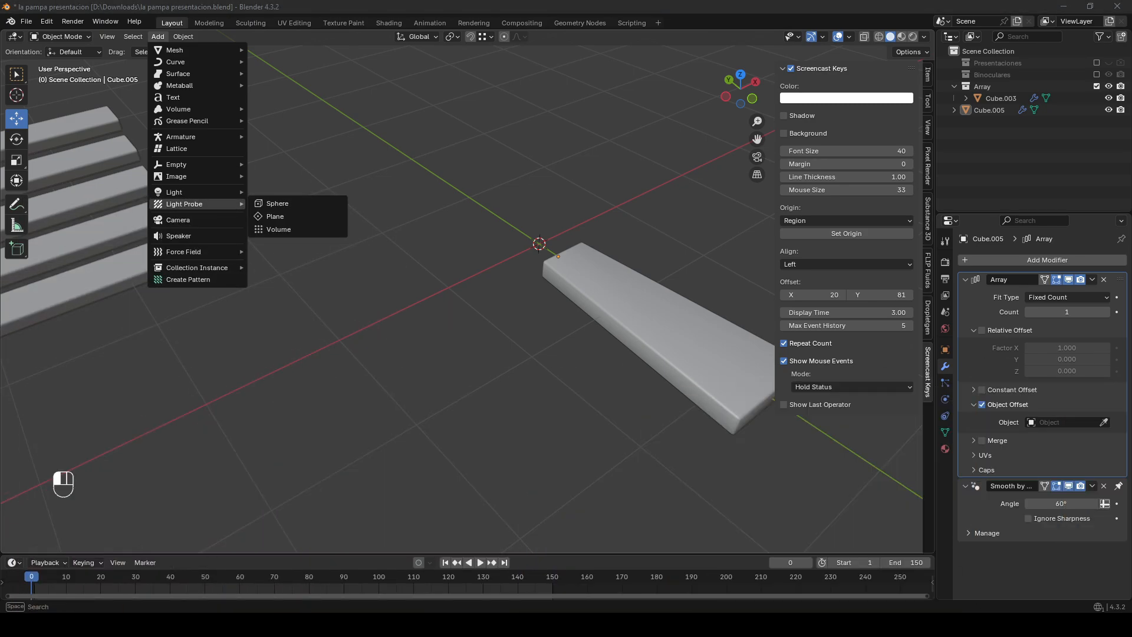
mouse_move(189, 167)
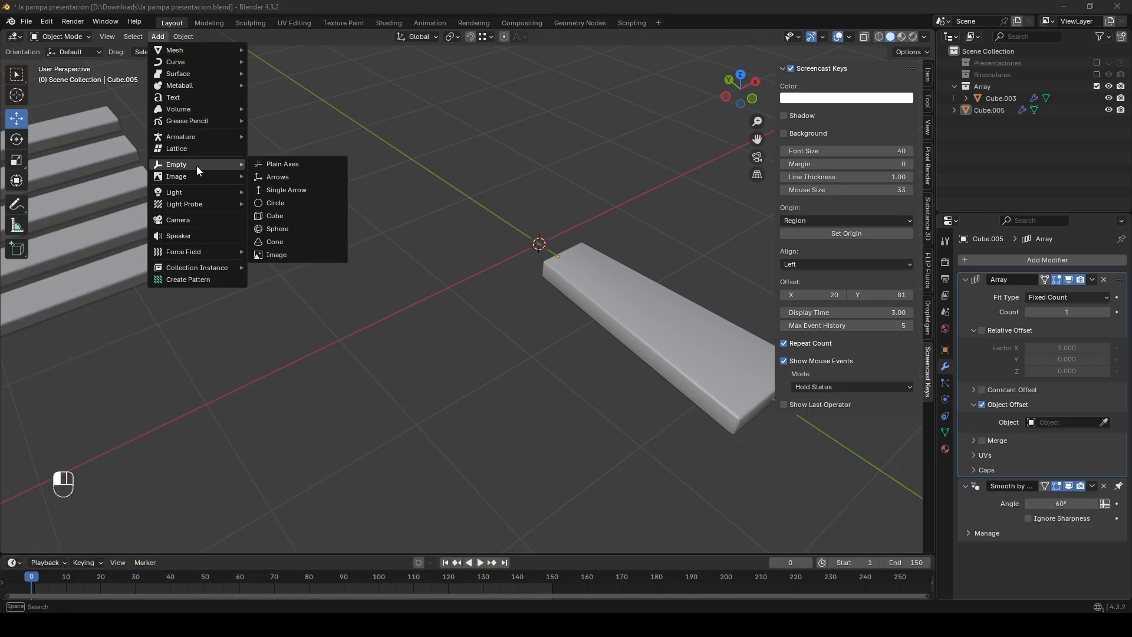
left_click(281, 178)
middle_click_drag(463, 199, 448, 221)
- Assign the arrows empty as the slab array's offset object and set the count to 5
left_click(596, 201)
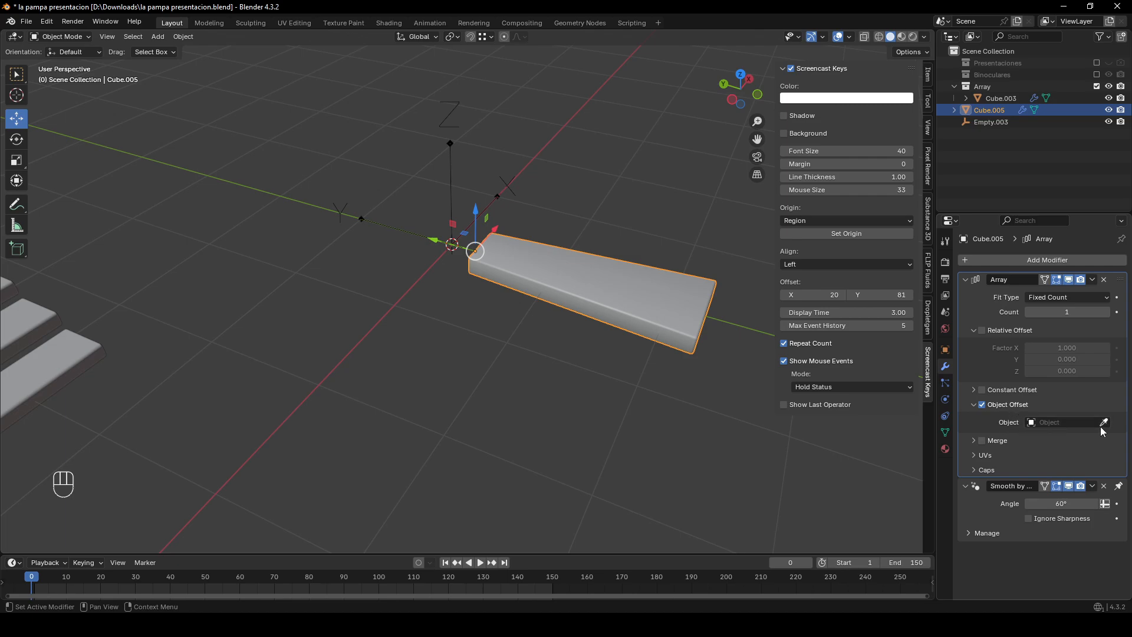
left_click(1102, 425)
left_click(458, 166)
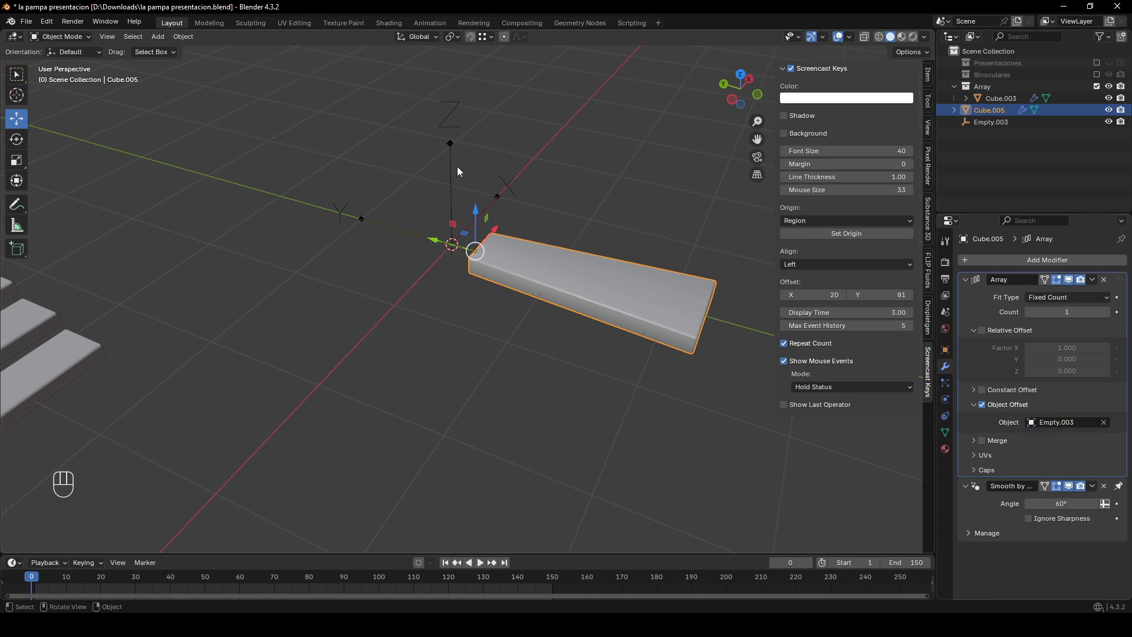
left_click(1106, 312)
left_click(1106, 312)
left_click(1106, 312)
left_click(1106, 311)
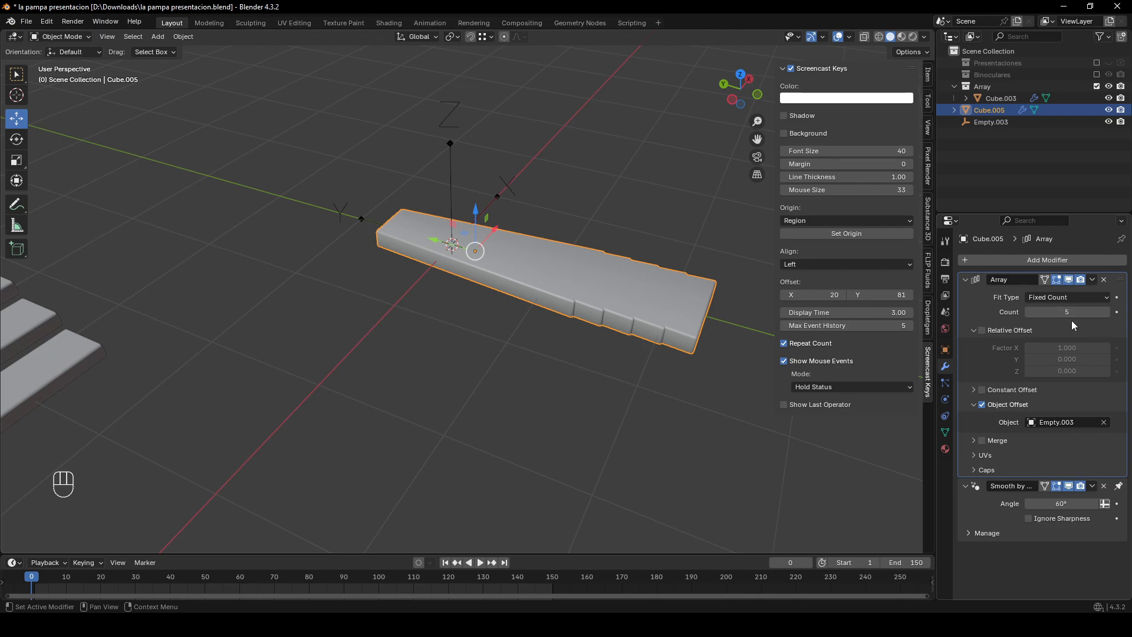
- Apply the tapered slab's location so its origin sits at the arrows empty
left_click(455, 168)
left_click(630, 305)
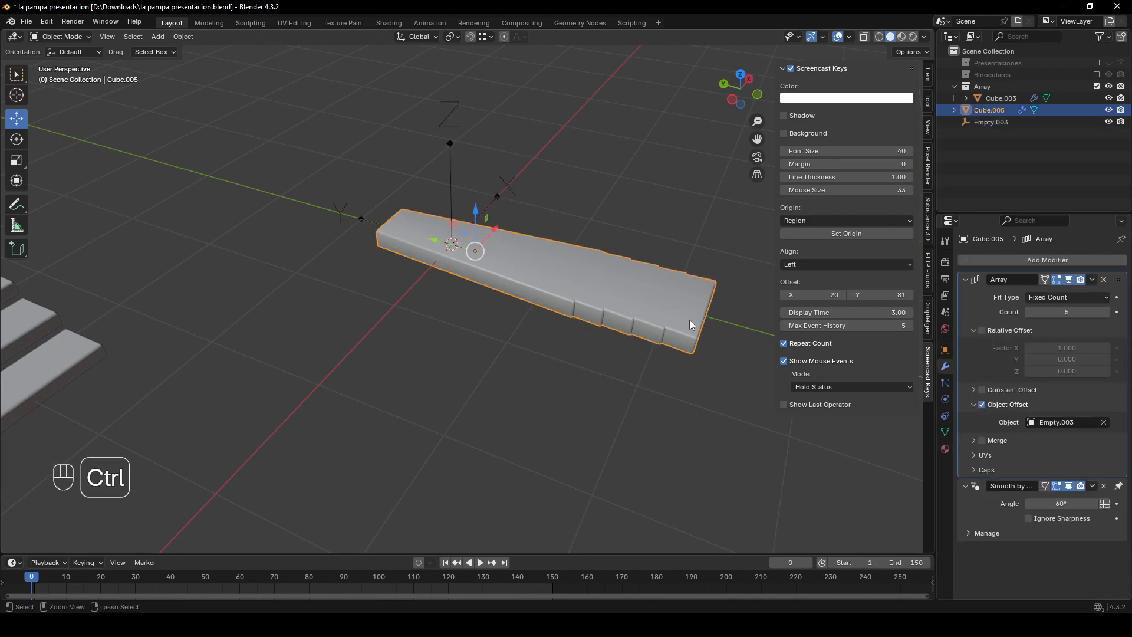
key("ctrl+a")
left_click(660, 319)
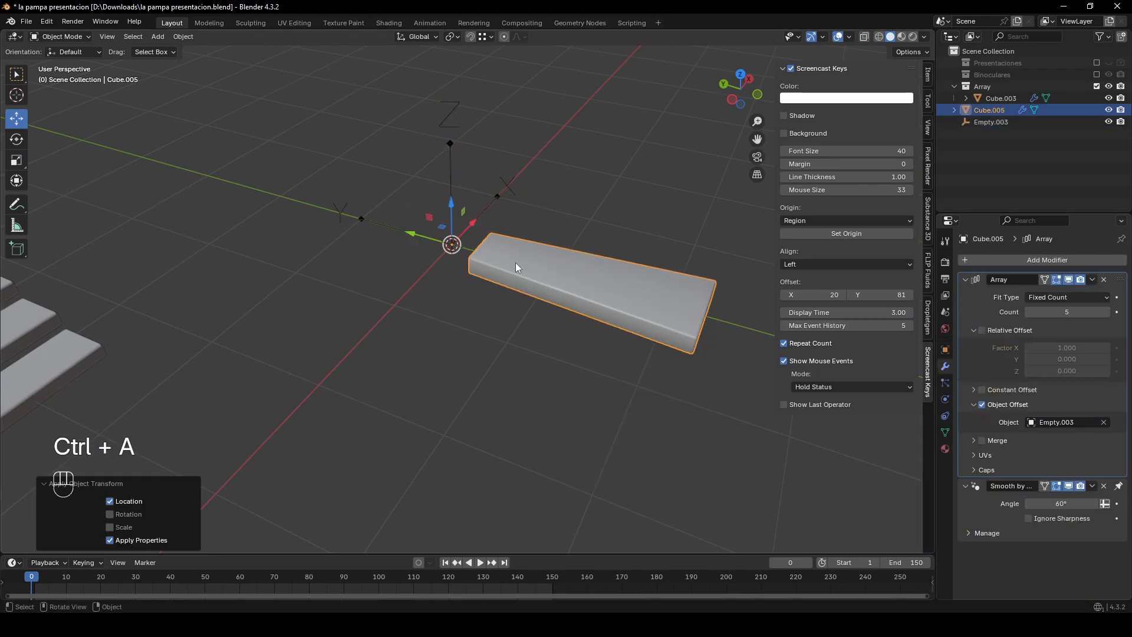
- Rotate the arrows empty 60° about the global Z axis to fan out the slab copies
left_click(451, 186)
middle_click_drag(445, 189, 589, 265)
key("r")
key("z")
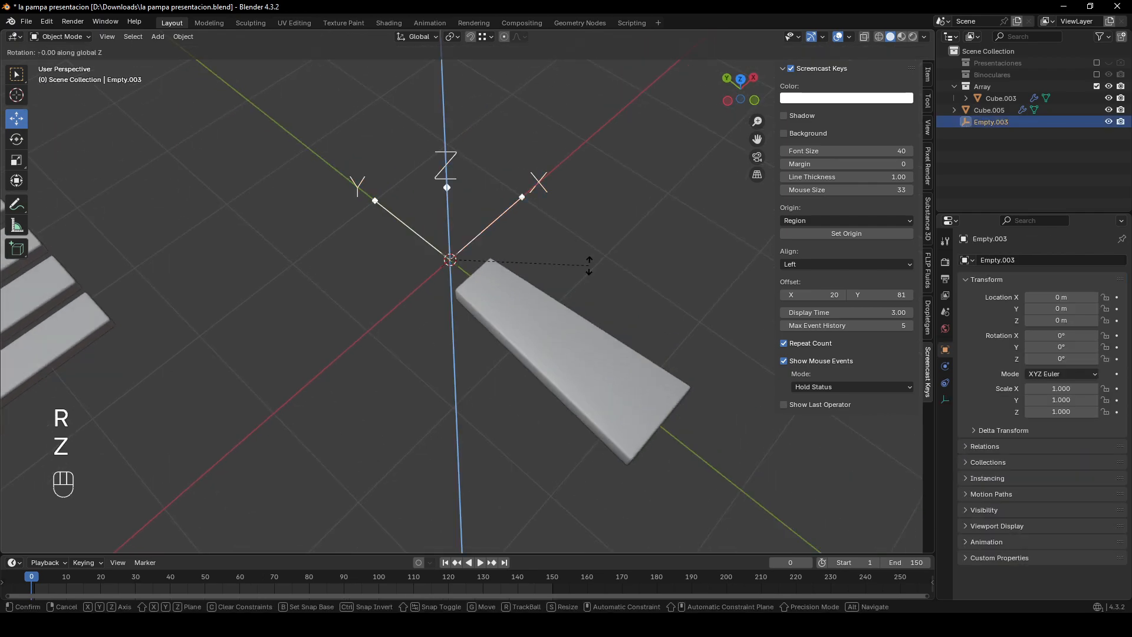
key("ctrl")
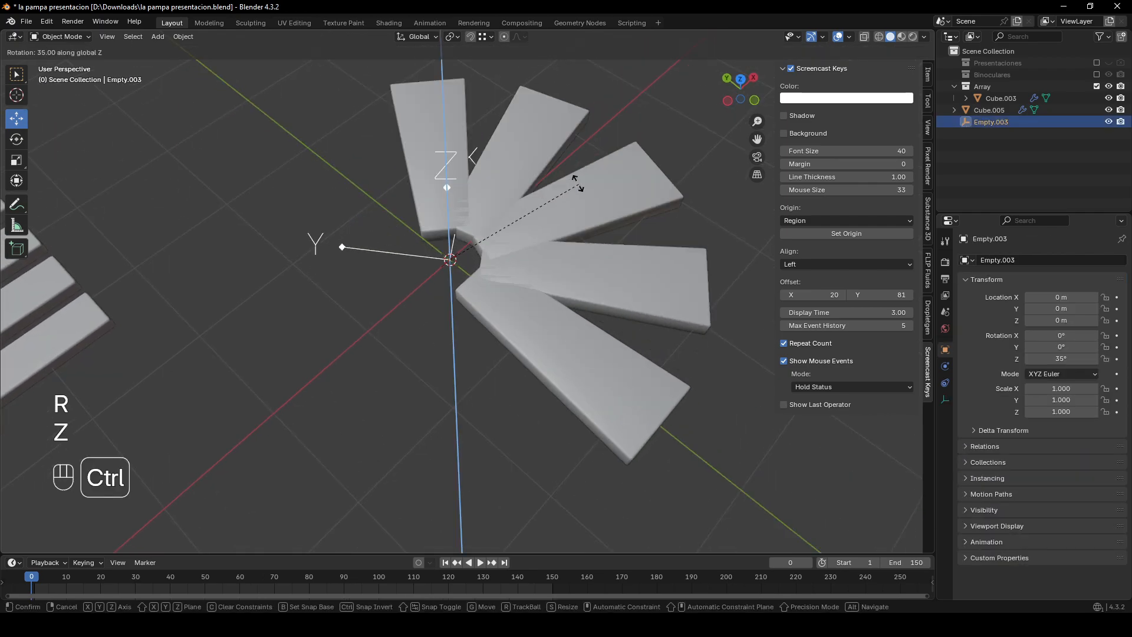
left_click(504, 177)
- Move the arrows empty up about 0.256 m along Z to step the slab copies upward
middle_click_drag(506, 180, 536, 172)
key("g")
key("z")
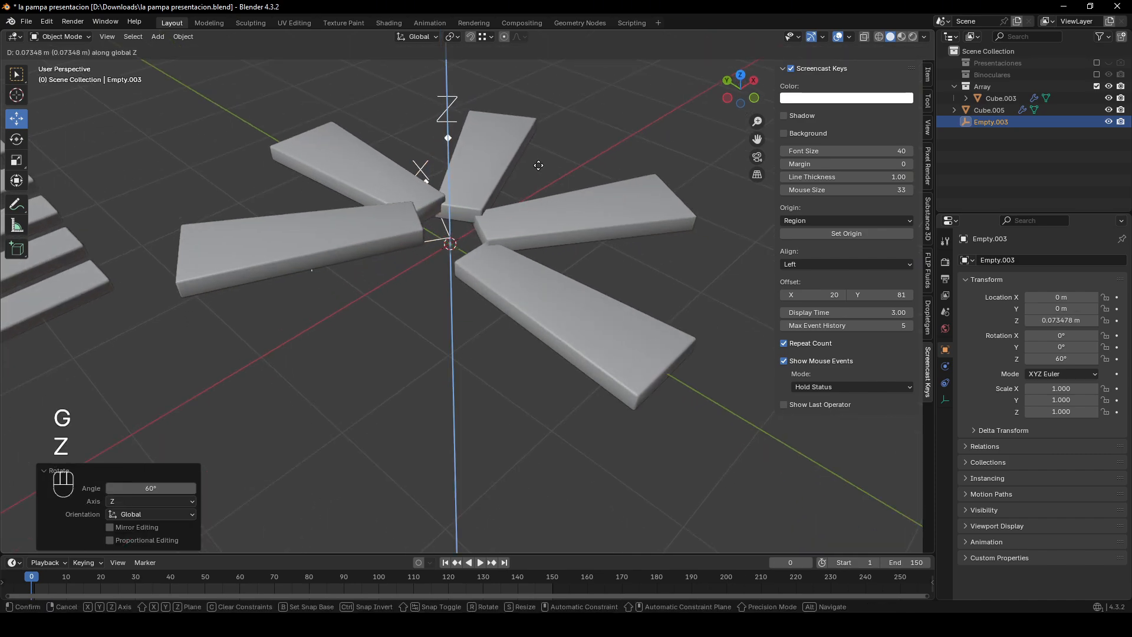
left_click(539, 148)
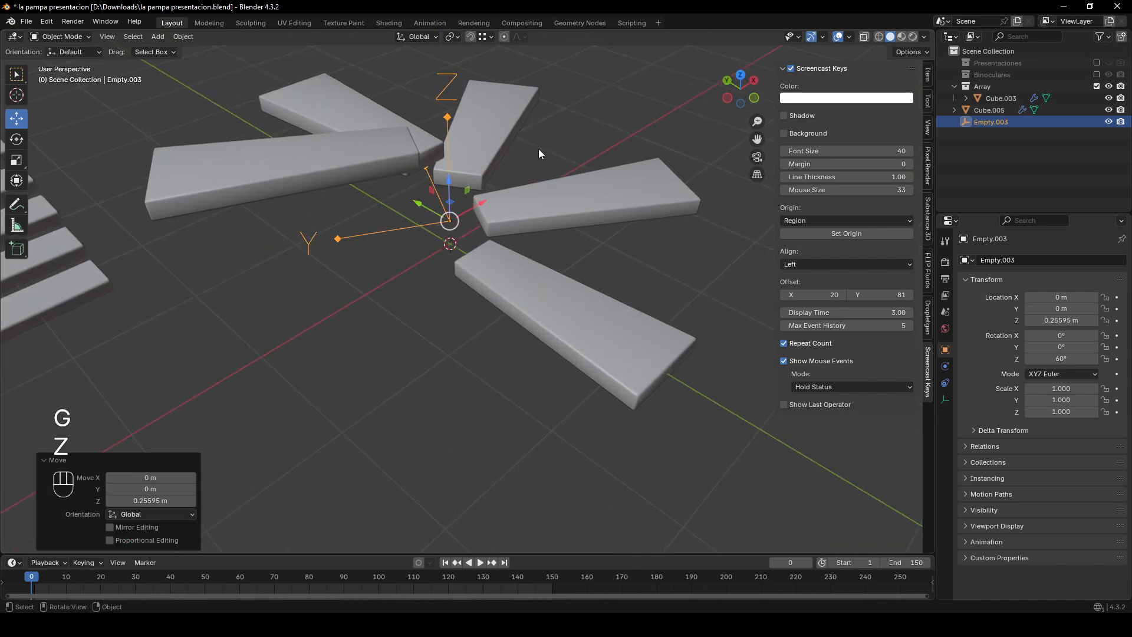
- Tighten the fan of slabs by rotating the arrows empty about Z by -45° and then 10°, to a Z rotation of 25°
middle_click_drag(539, 148, 564, 168)
key("r")
key("z")
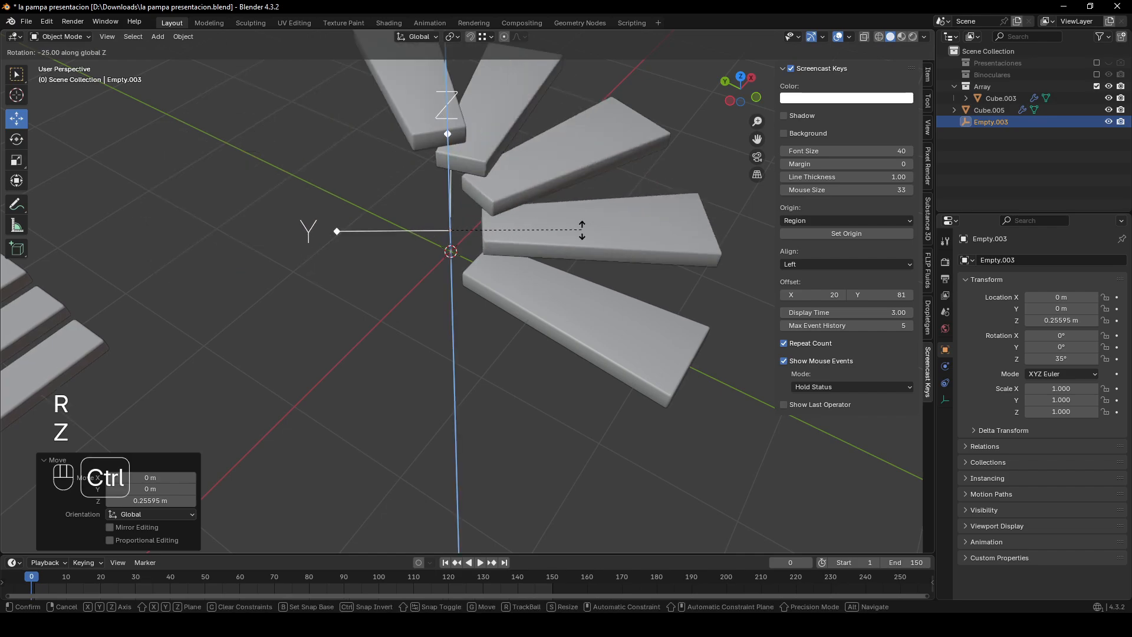
left_click(557, 267)
middle_click_drag(569, 241, 586, 309)
key("r")
key("z")
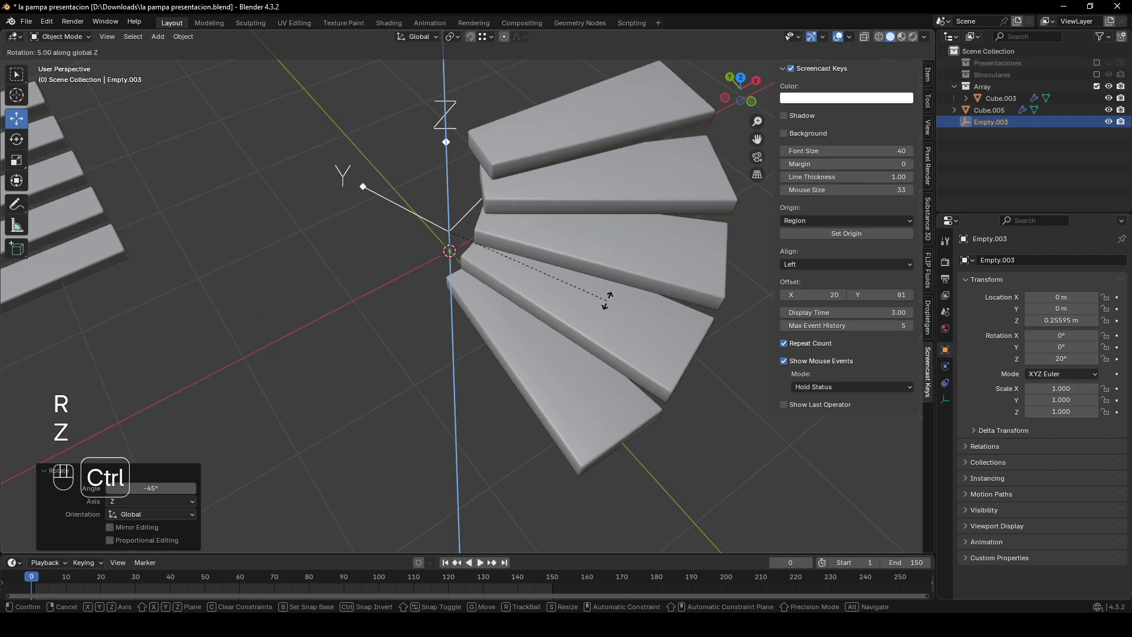
left_click(599, 272)
scroll(599, 271, "down", 3)
middle_click_drag(599, 271, 603, 228)
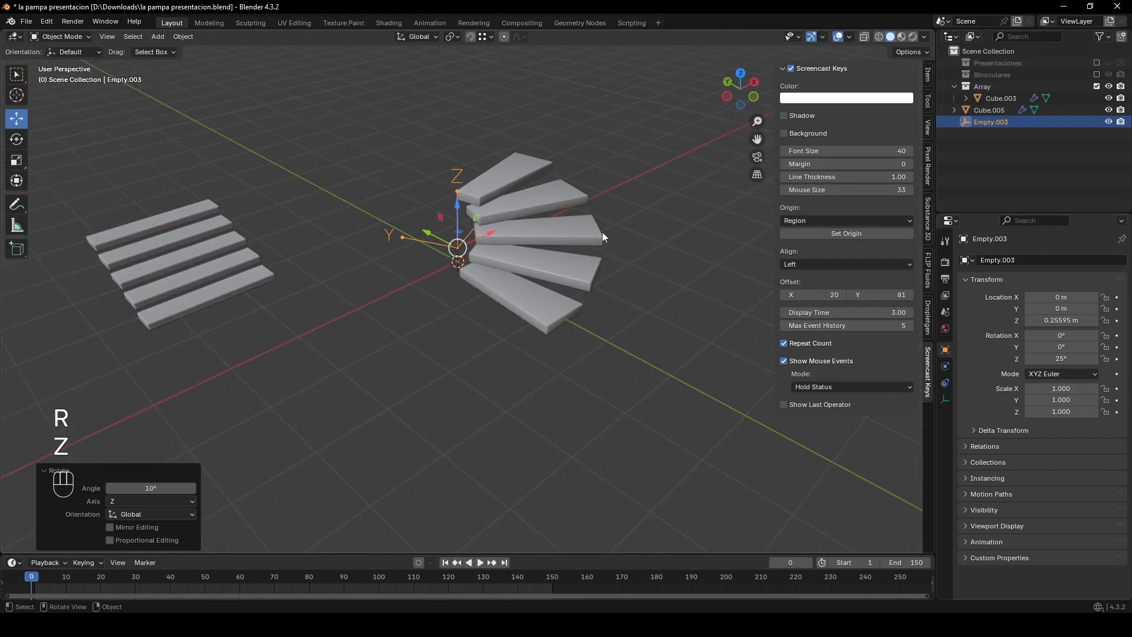